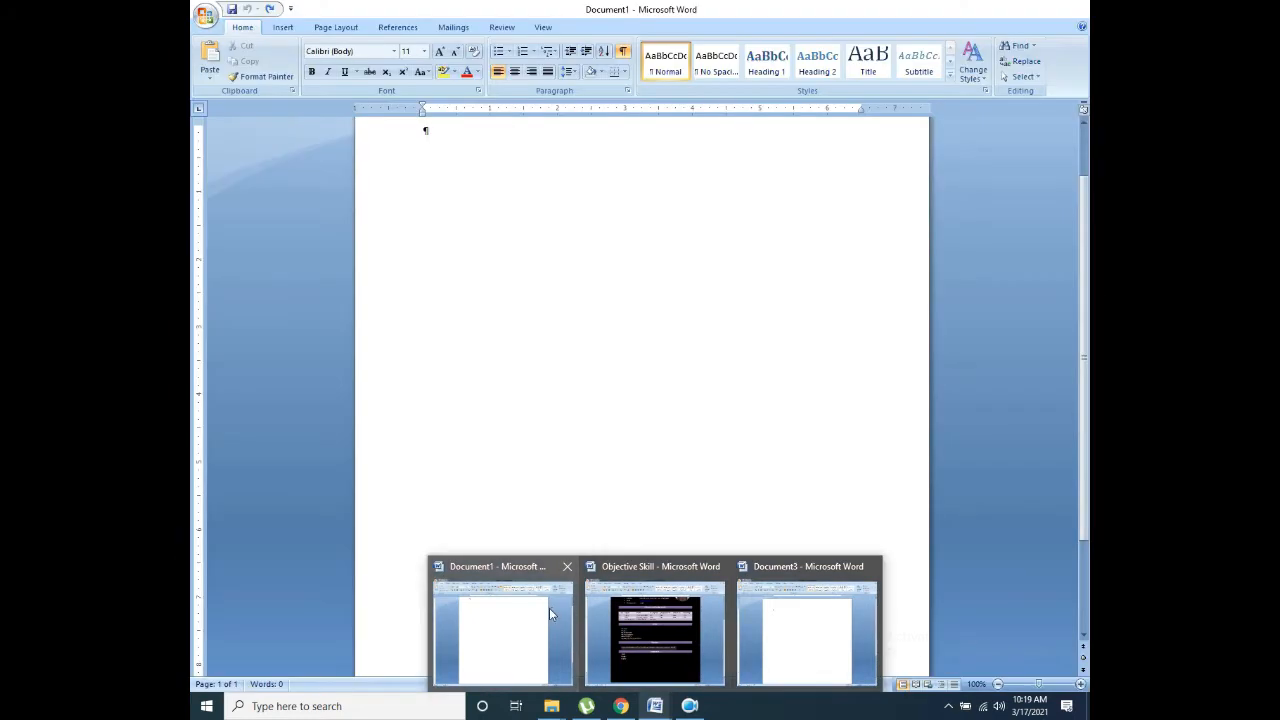
Step: Bring Document1 forward and open the New Document dialog from the Office button menu
{"action": "left_click", "coordinate": [551, 609]}
{"action": "left_click", "coordinate": [201, 13]}
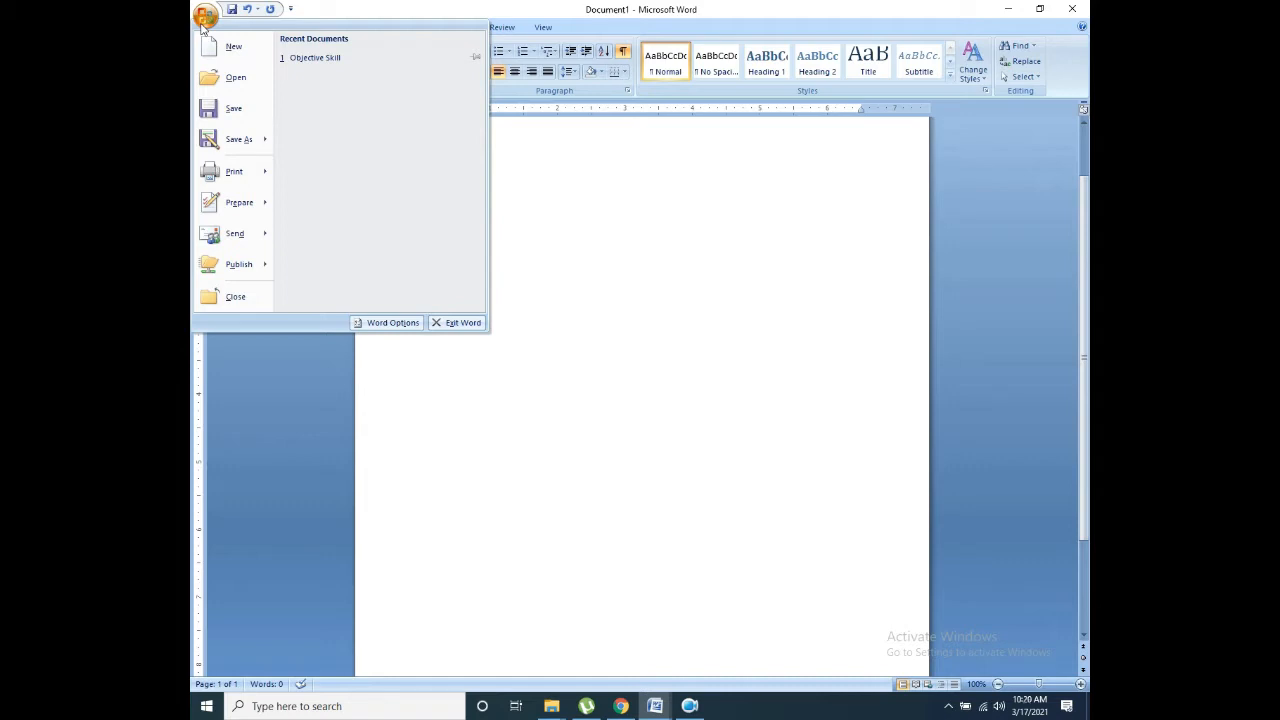
{"action": "left_click", "coordinate": [232, 47]}
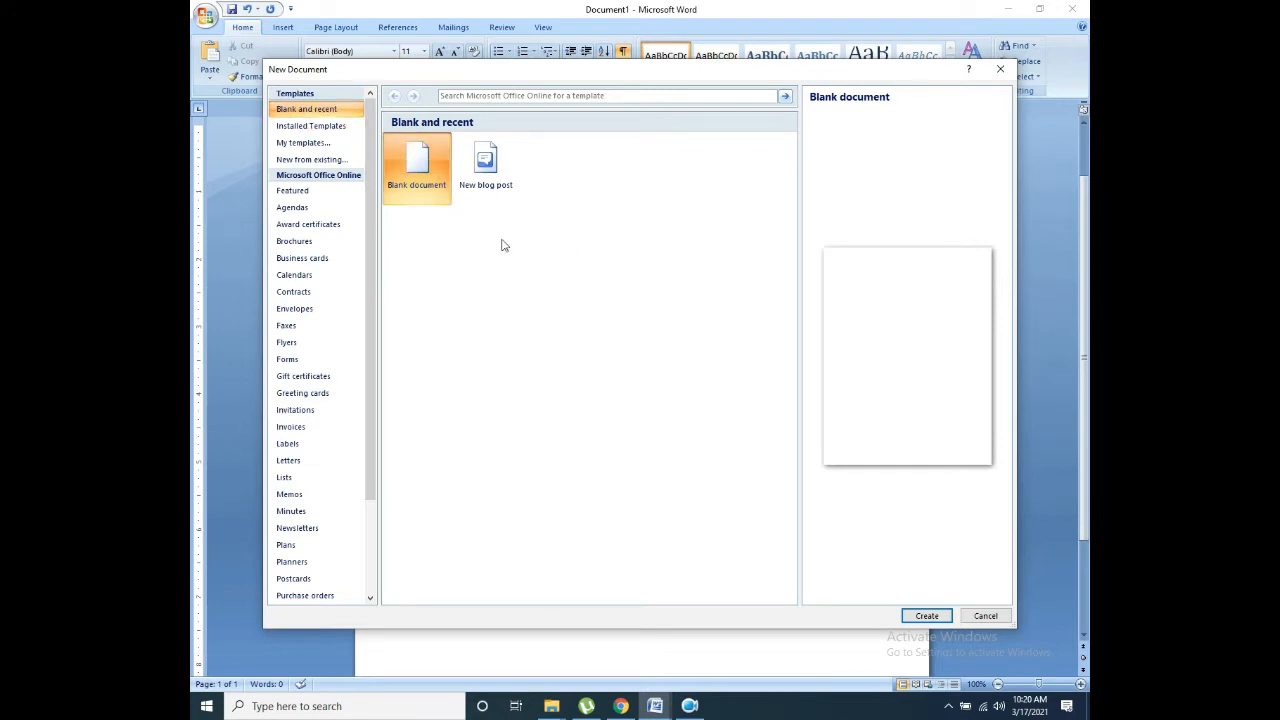
{"action": "left_click", "coordinate": [316, 126]}
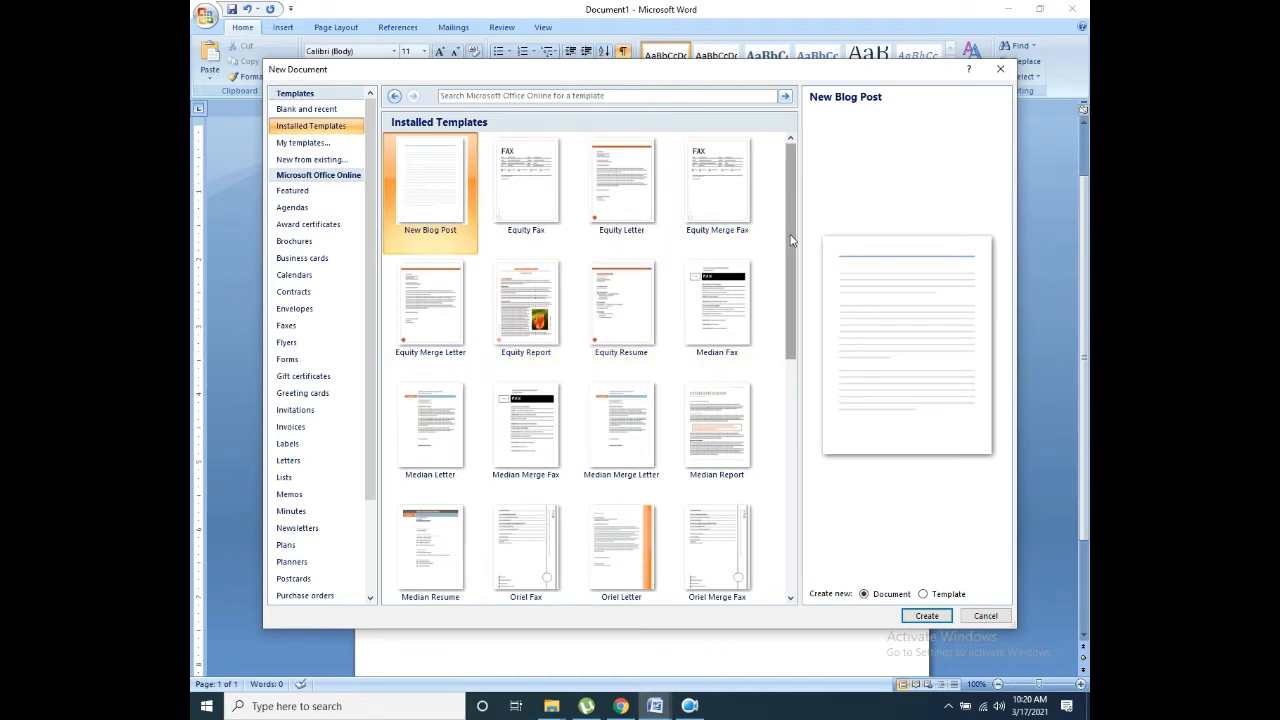
{"action": "left_click_drag", "start_coordinate": [790, 240], "coordinate": [757, 471]}
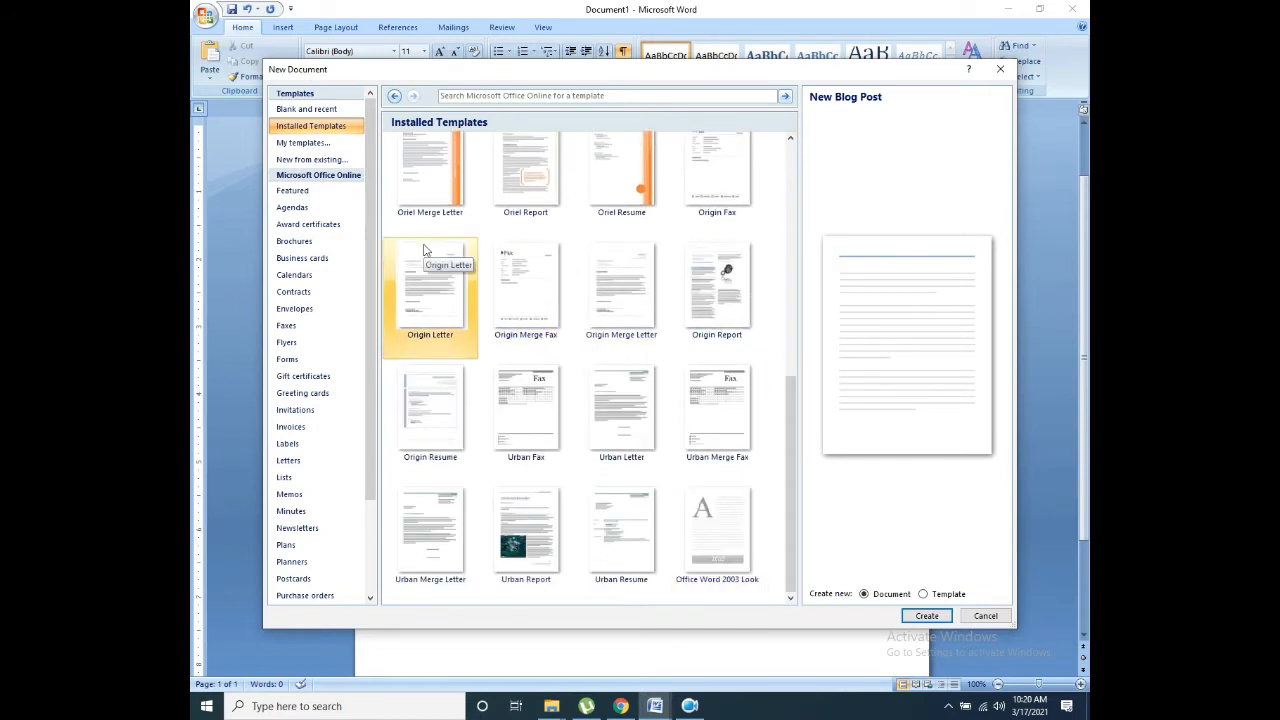
{"action": "left_click", "coordinate": [296, 142]}
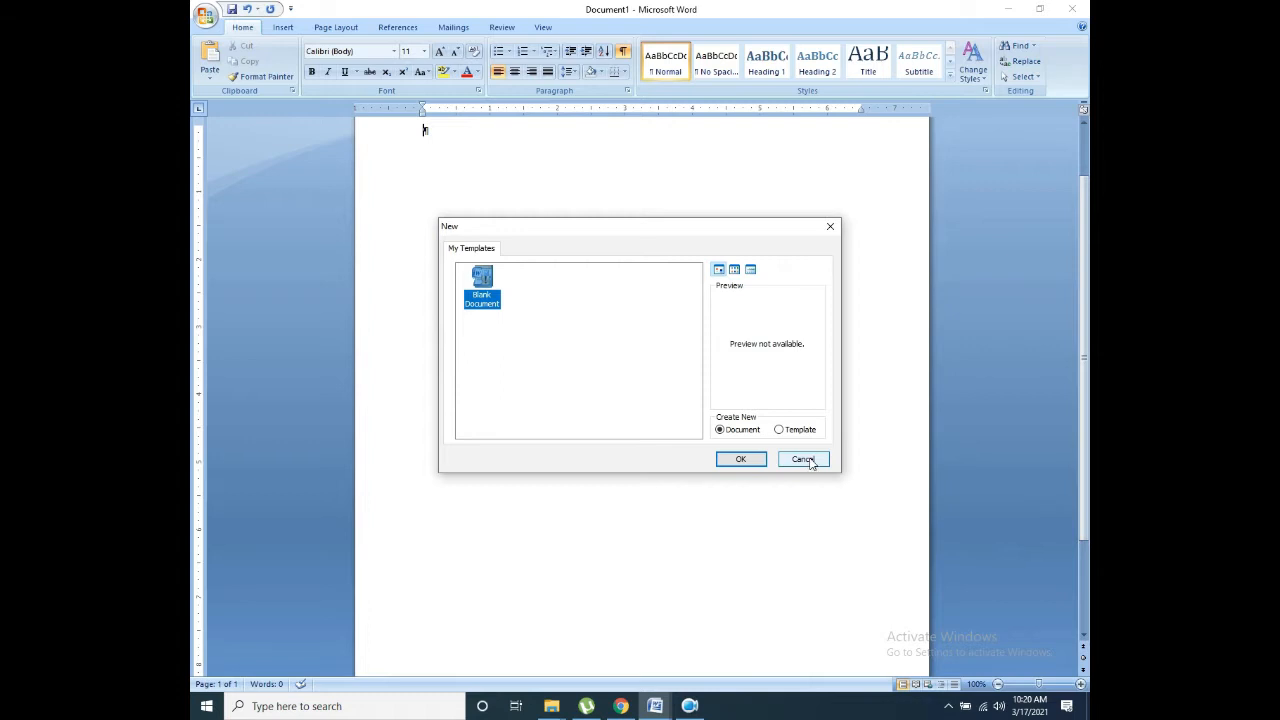
{"action": "left_click", "coordinate": [806, 460]}
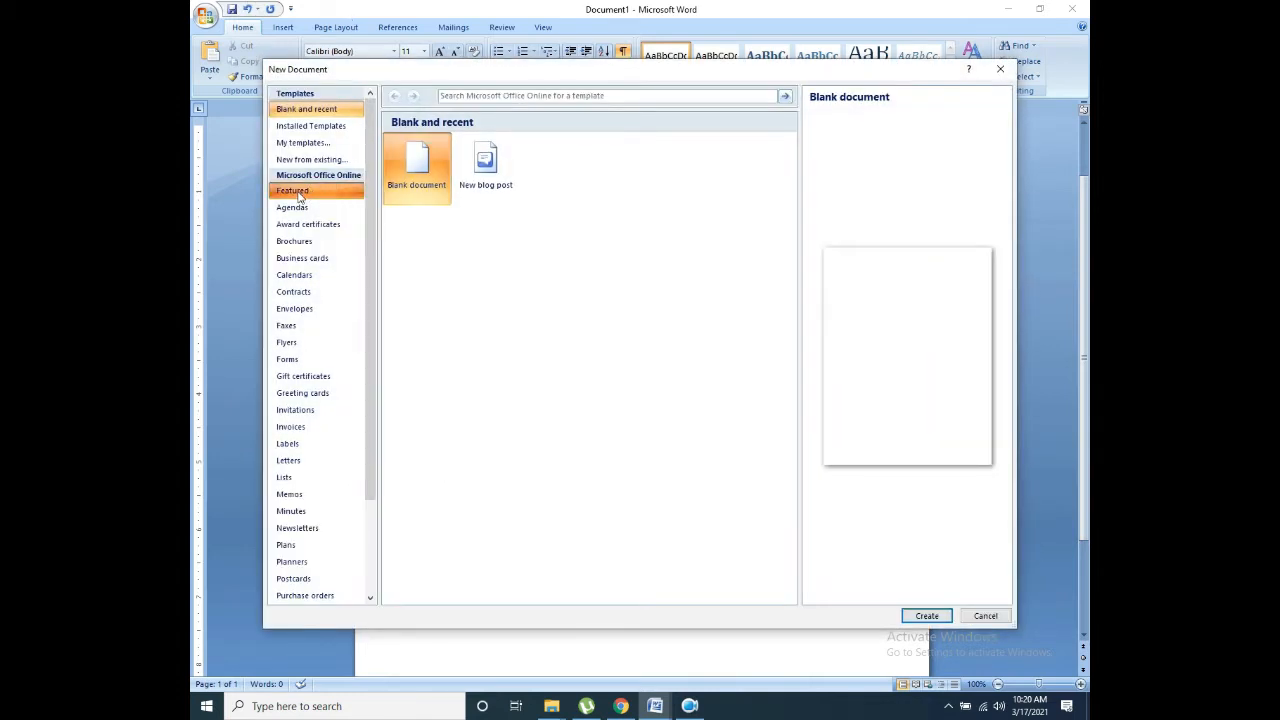
{"action": "left_click", "coordinate": [298, 195]}
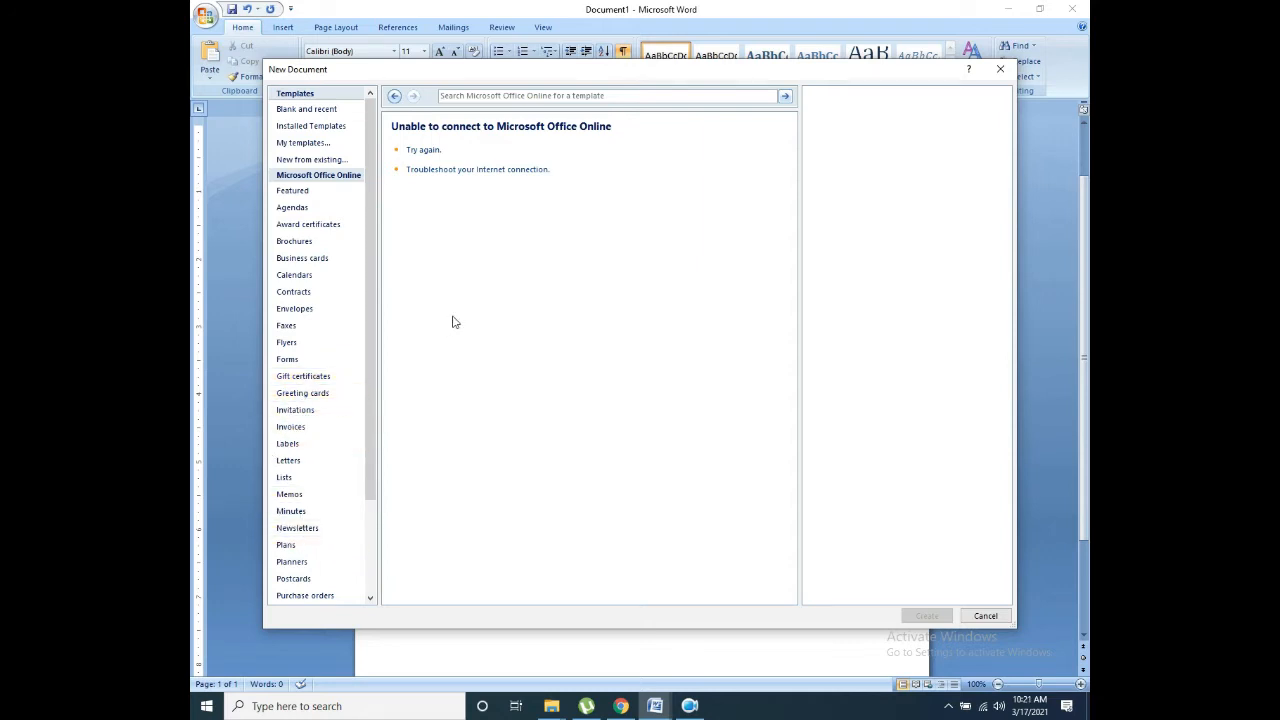
{"action": "left_click", "coordinate": [306, 109]}
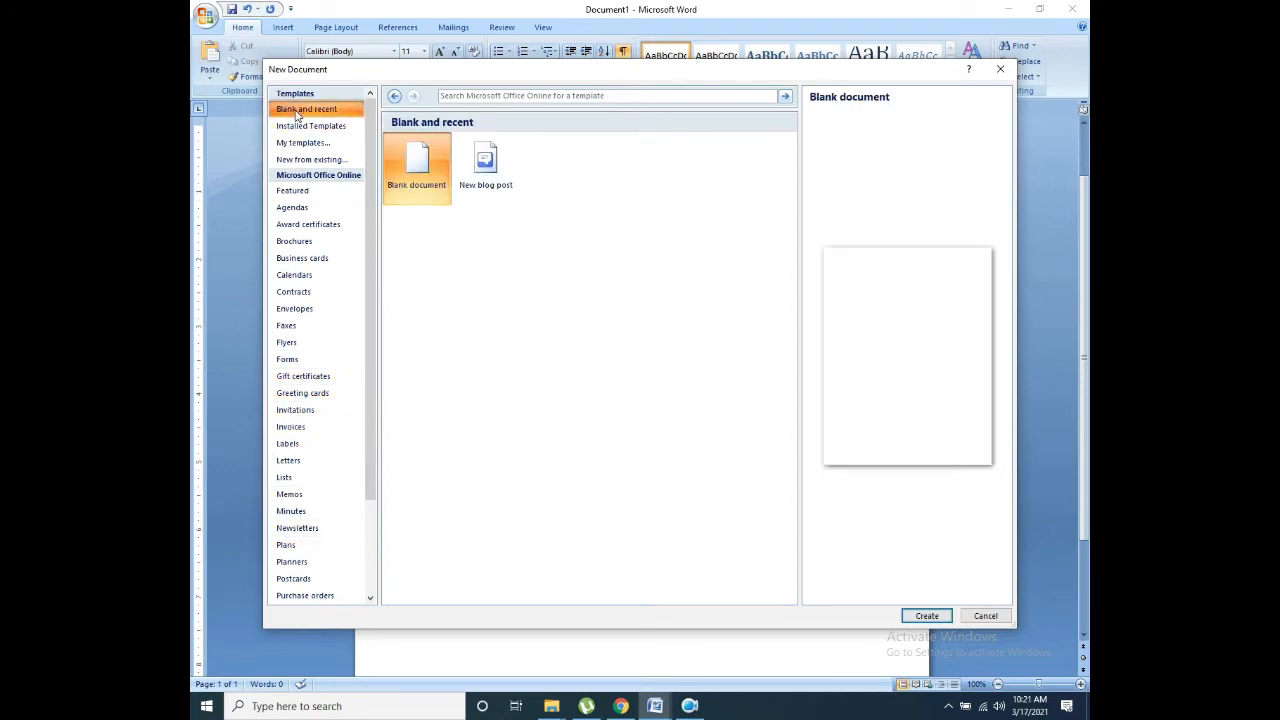
{"action": "left_click", "coordinate": [416, 178]}
Step: Create a new blank document, Document4
{"action": "left_click", "coordinate": [918, 617]}
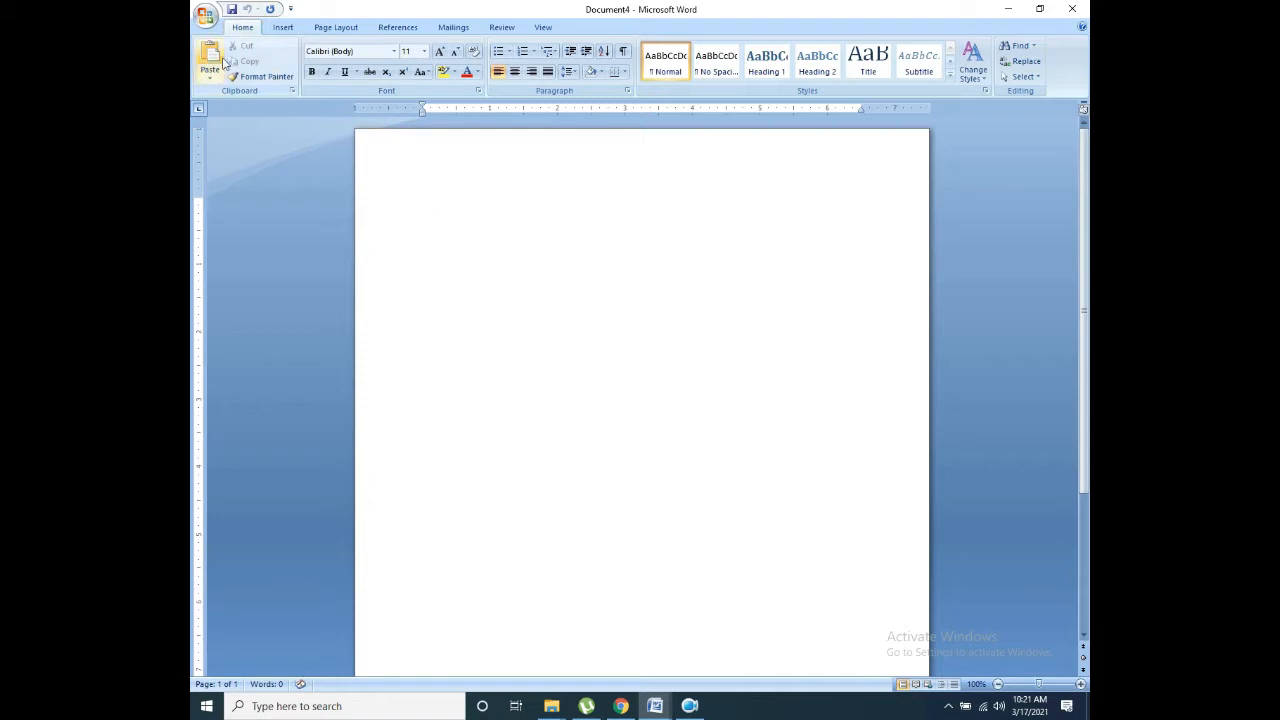
{"action": "left_click", "coordinate": [209, 86]}
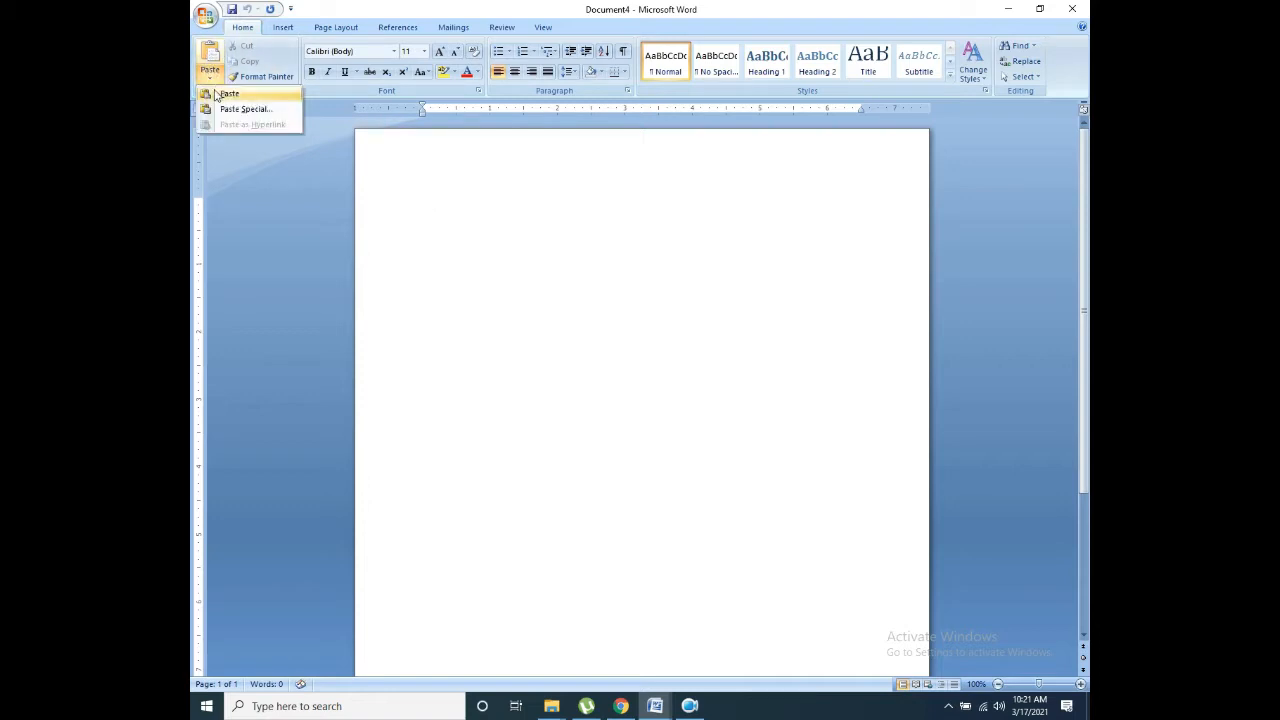
{"action": "left_click", "coordinate": [332, 93]}
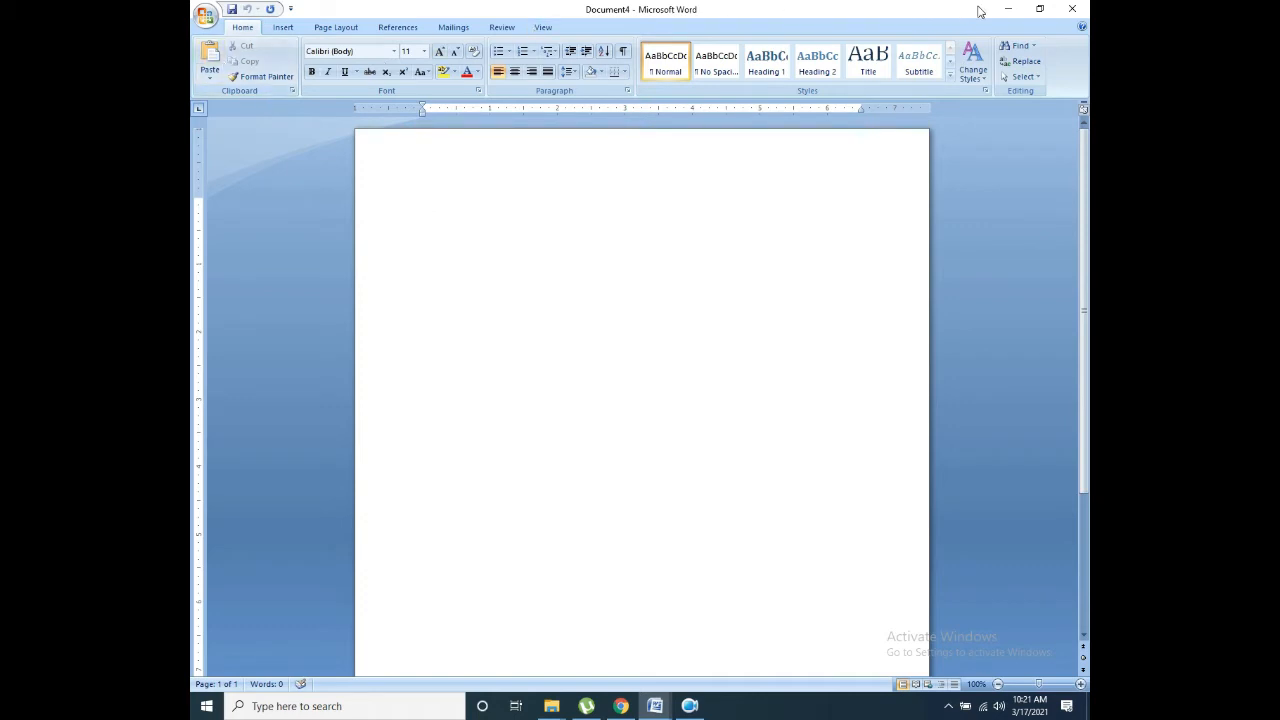
Step: Close Document1 without saving its changes
{"action": "left_click", "coordinate": [1008, 8]}
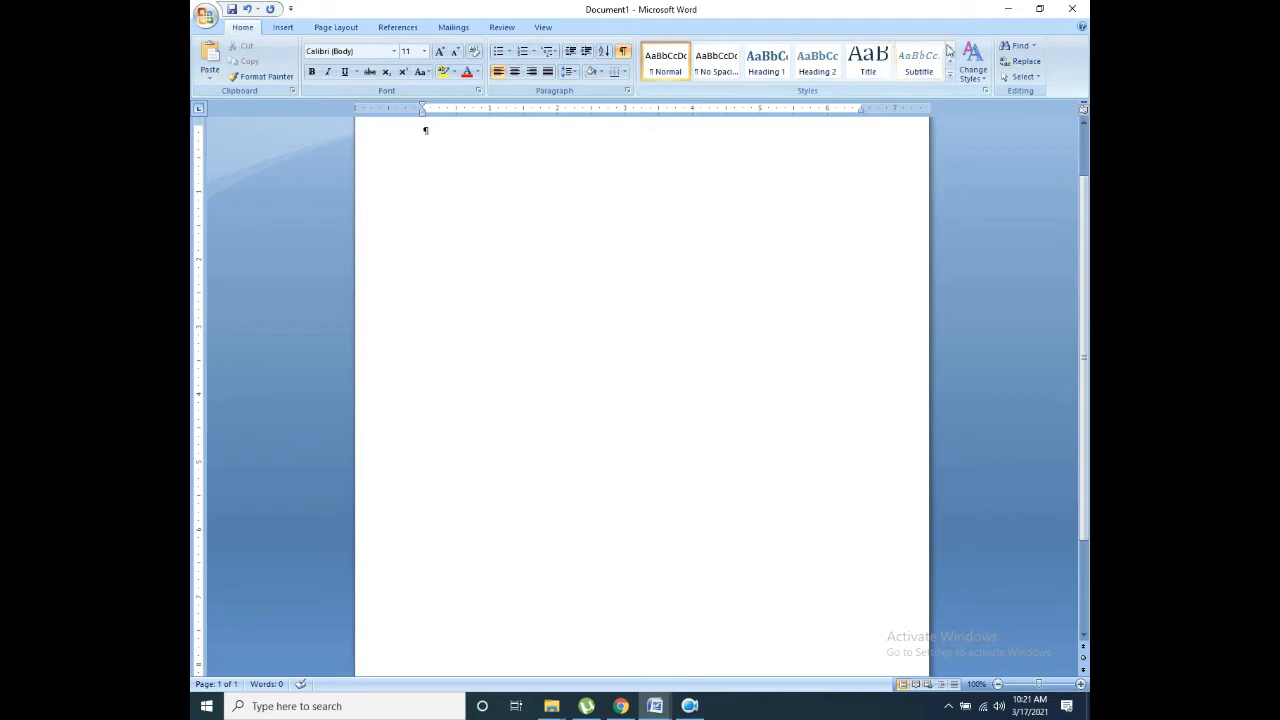
{"action": "left_click", "coordinate": [1072, 8]}
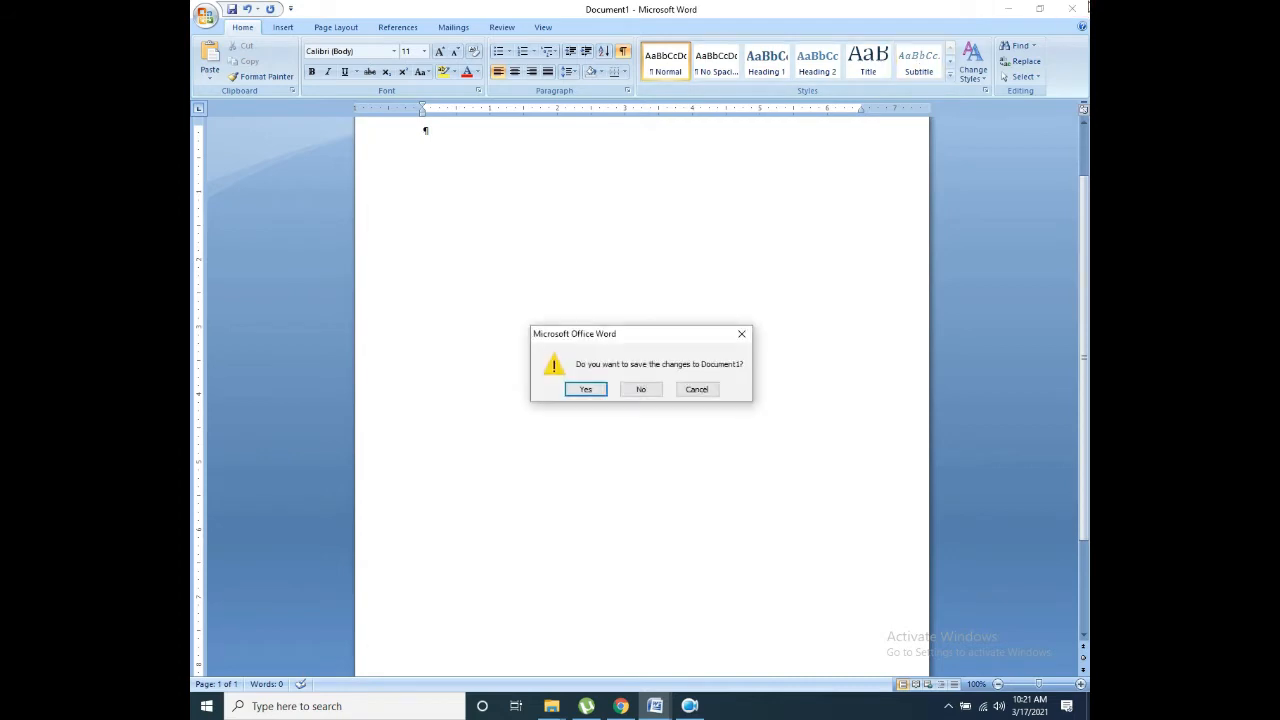
{"action": "left_click", "coordinate": [660, 386]}
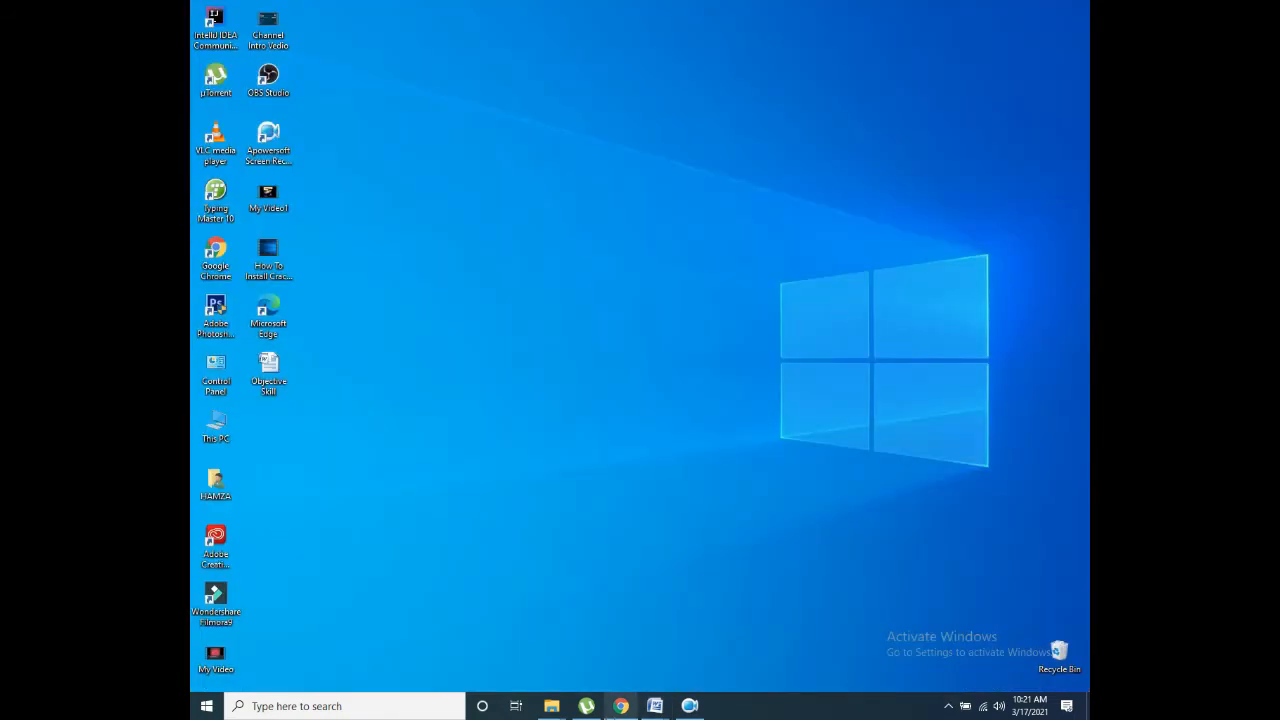
Step: Return to Document4 and start typing the =lorem formula
{"action": "mouse_move", "coordinate": [654, 706]}
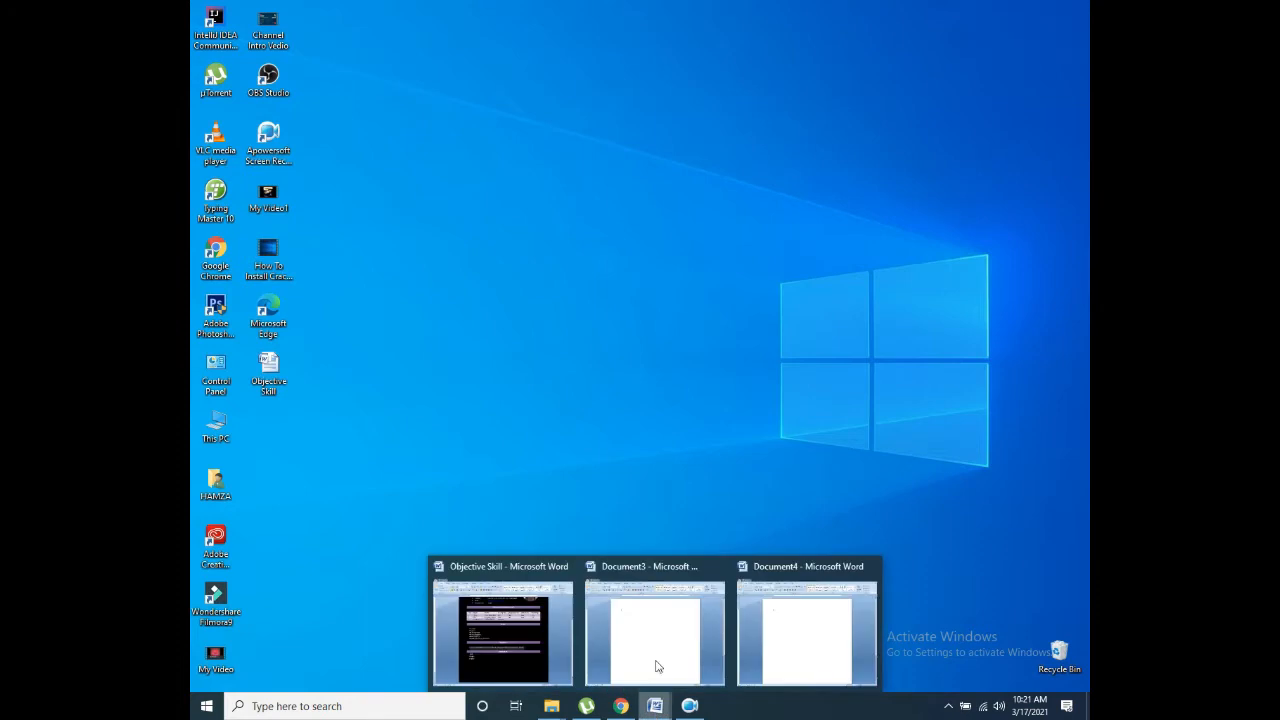
{"action": "left_click", "coordinate": [808, 610]}
{"action": "type", "text": "="}
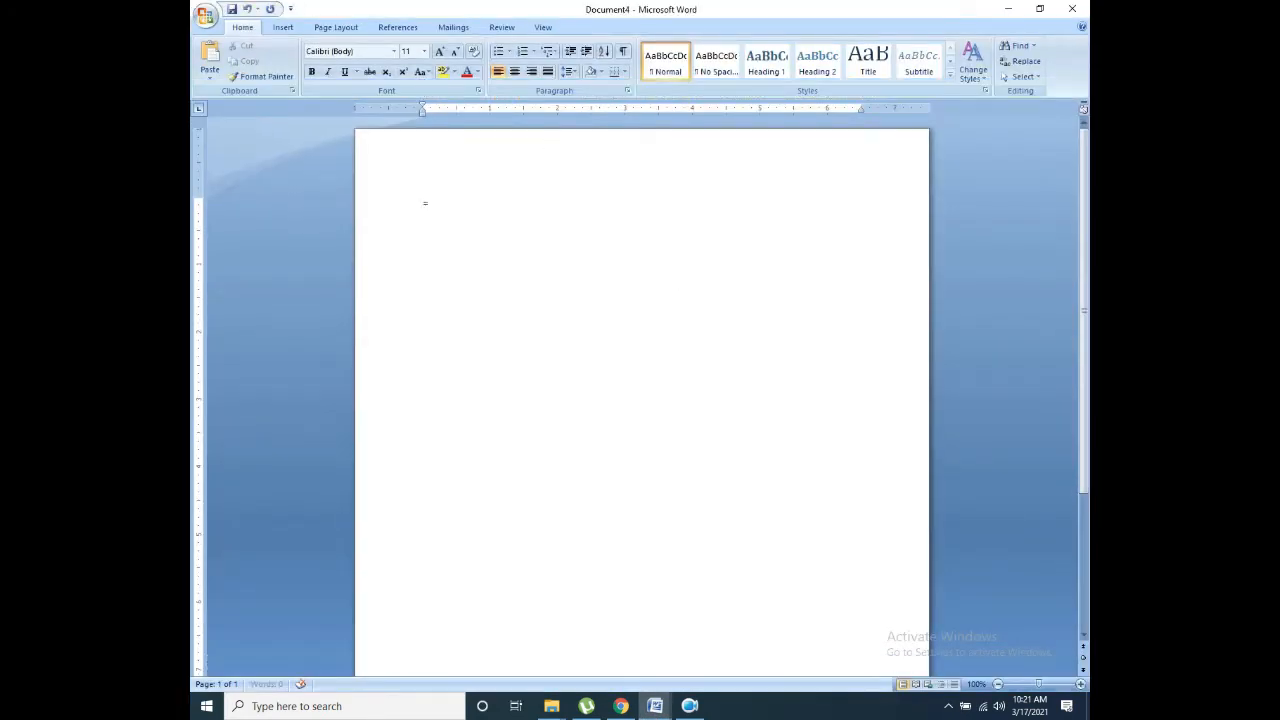
{"action": "type", "text": "lorem9"}
Step: Correct the formula to =lorem() to generate the Lorem ipsum paragraphs
{"action": "key", "text": "BackSpace"}
{"action": "type", "text": "()"}
{"action": "key", "text": "Return"}
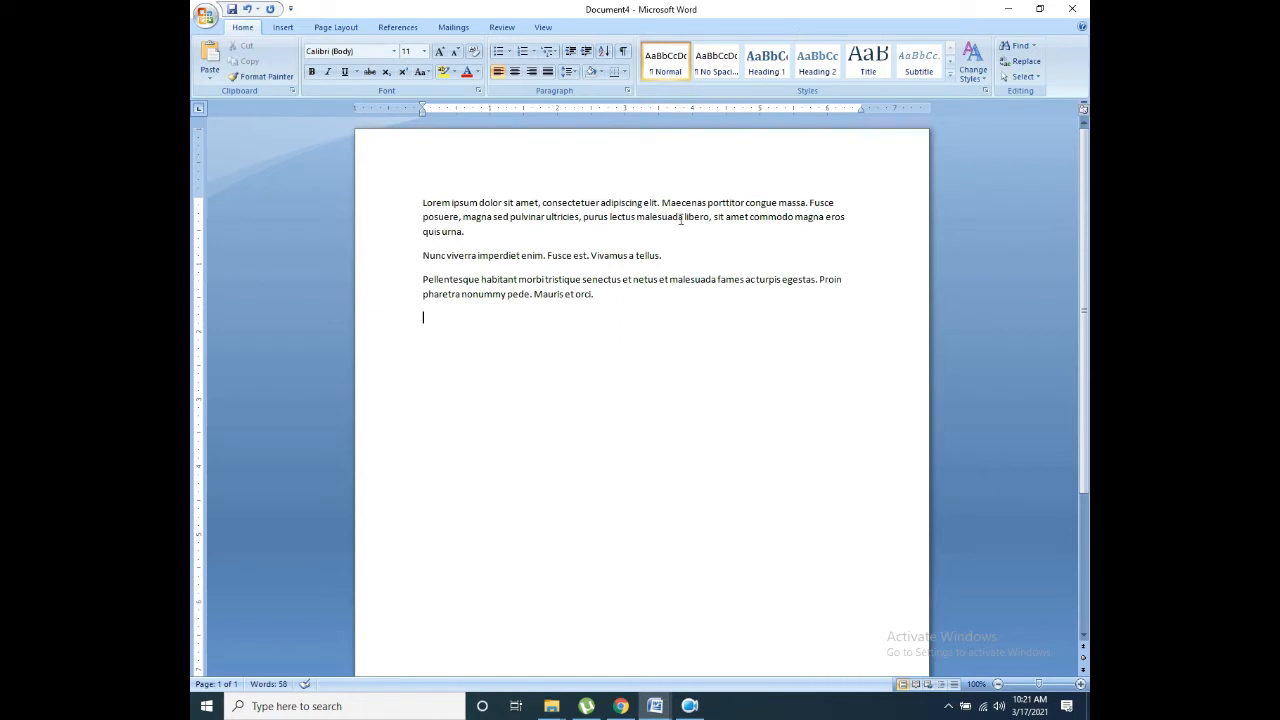
Step: Select all the text and check its settings in the Font dialog without changing anything
{"action": "left_click_drag", "start_coordinate": [600, 300], "coordinate": [423, 202]}
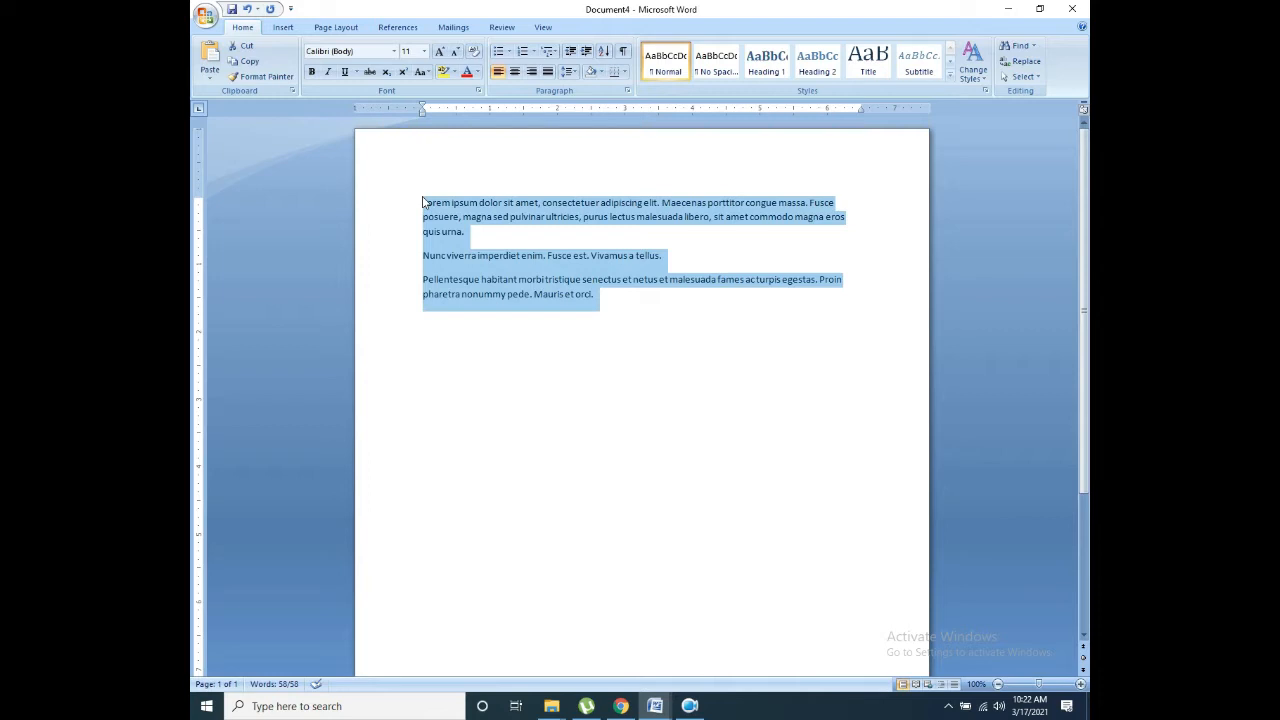
{"action": "key", "text": "ctrl+a"}
{"action": "key", "text": "ctrl+c"}
{"action": "key", "text": "ctrl+d"}
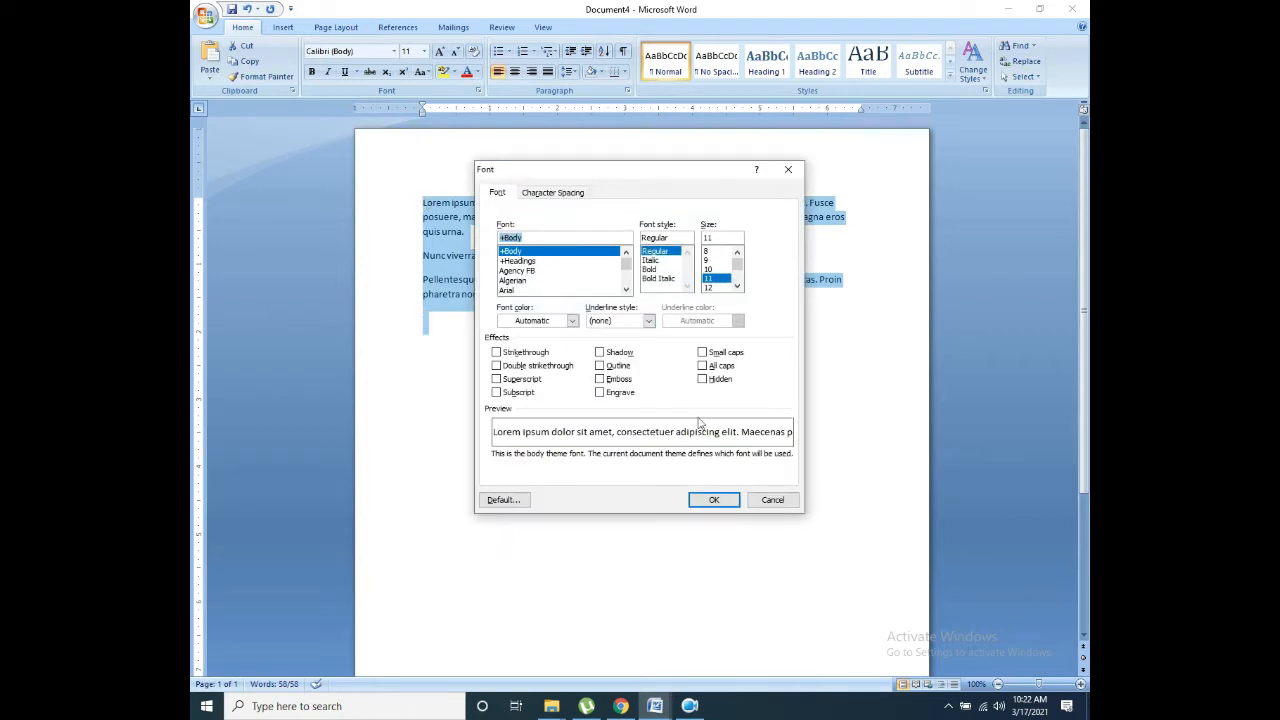
{"action": "left_click", "coordinate": [784, 500]}
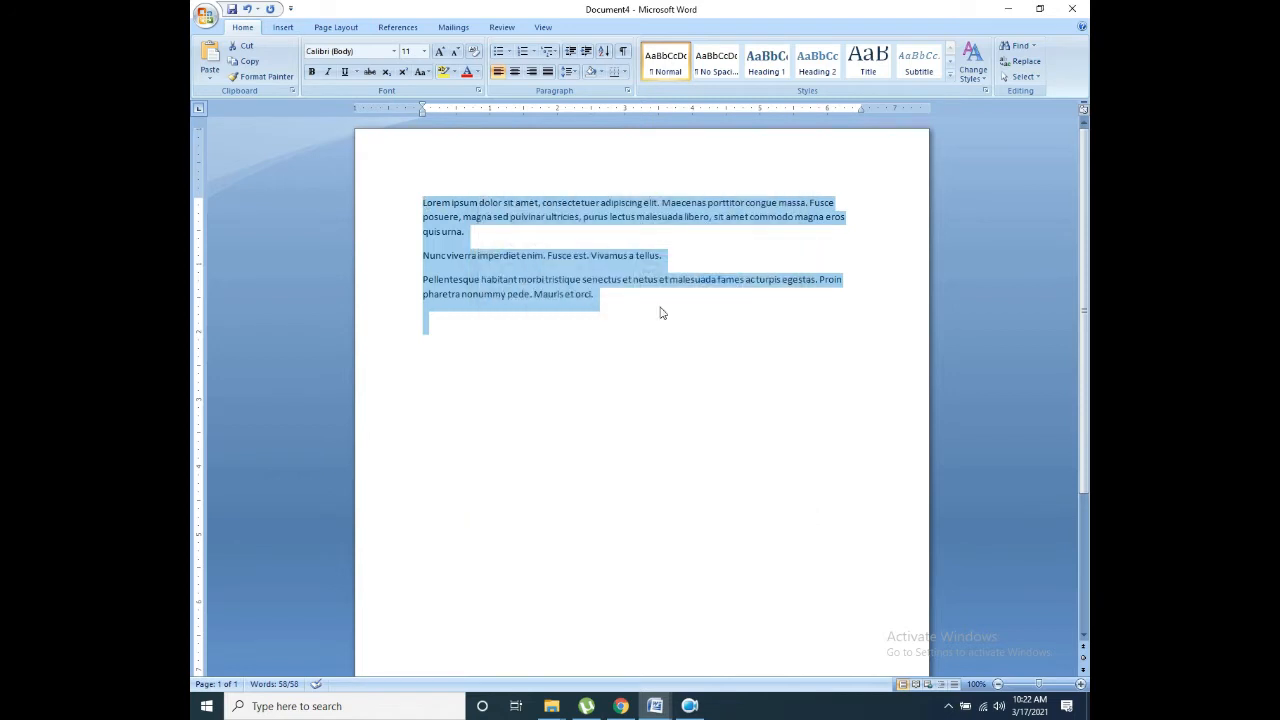
{"action": "left_click", "coordinate": [612, 323]}
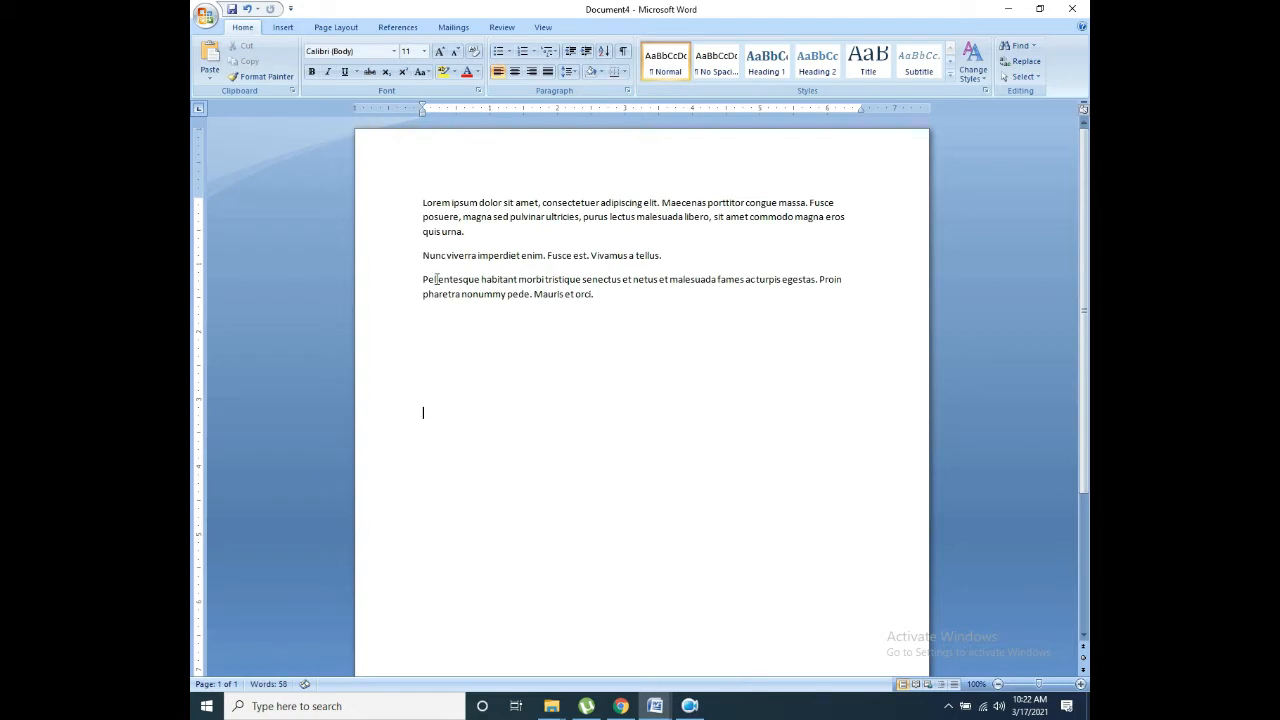
Step: Paste two extra copies, then select and delete all the document's text
{"action": "key", "text": "ctrl+v"}
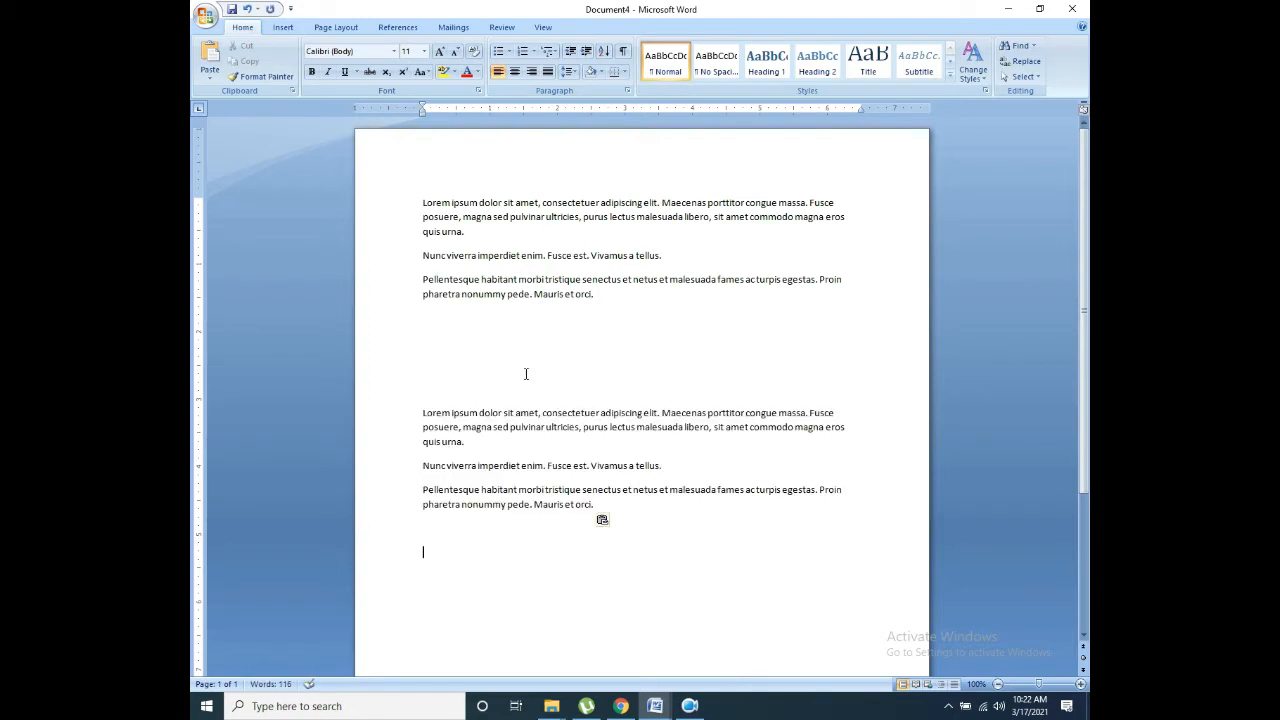
{"action": "key", "text": "ctrl+v"}
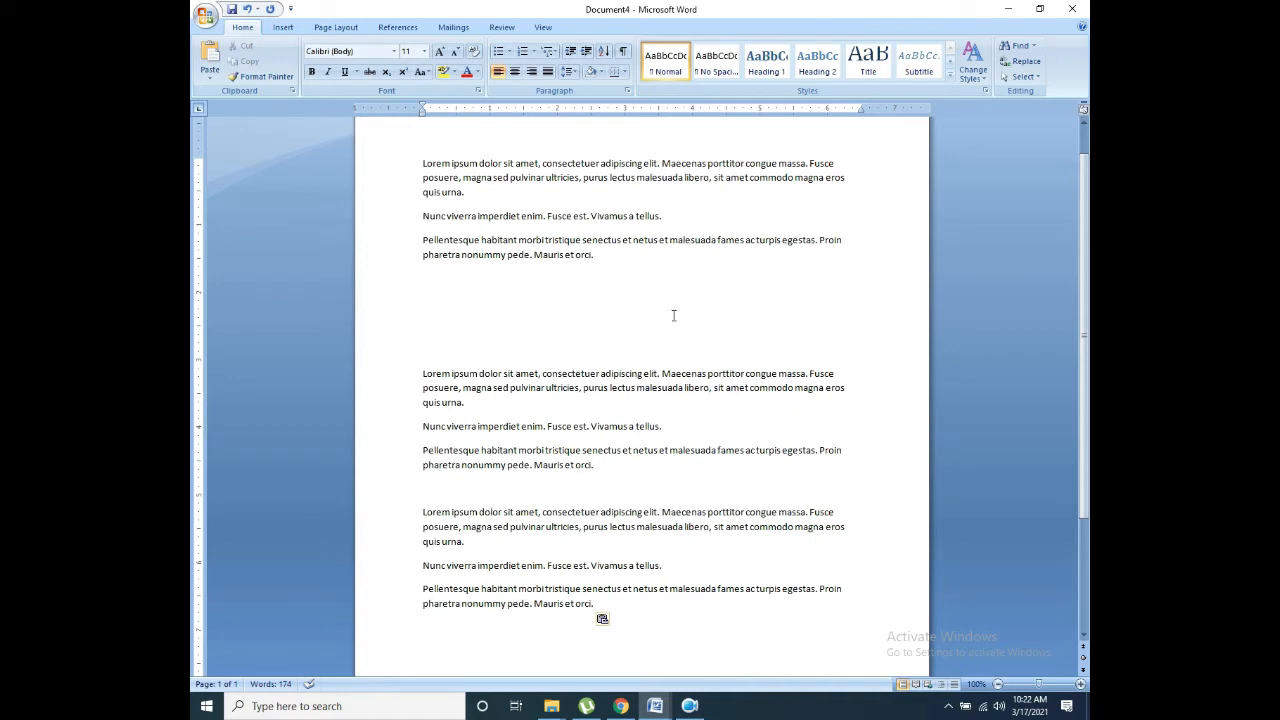
{"action": "left_click_drag", "start_coordinate": [1086, 345], "coordinate": [1088, 433]}
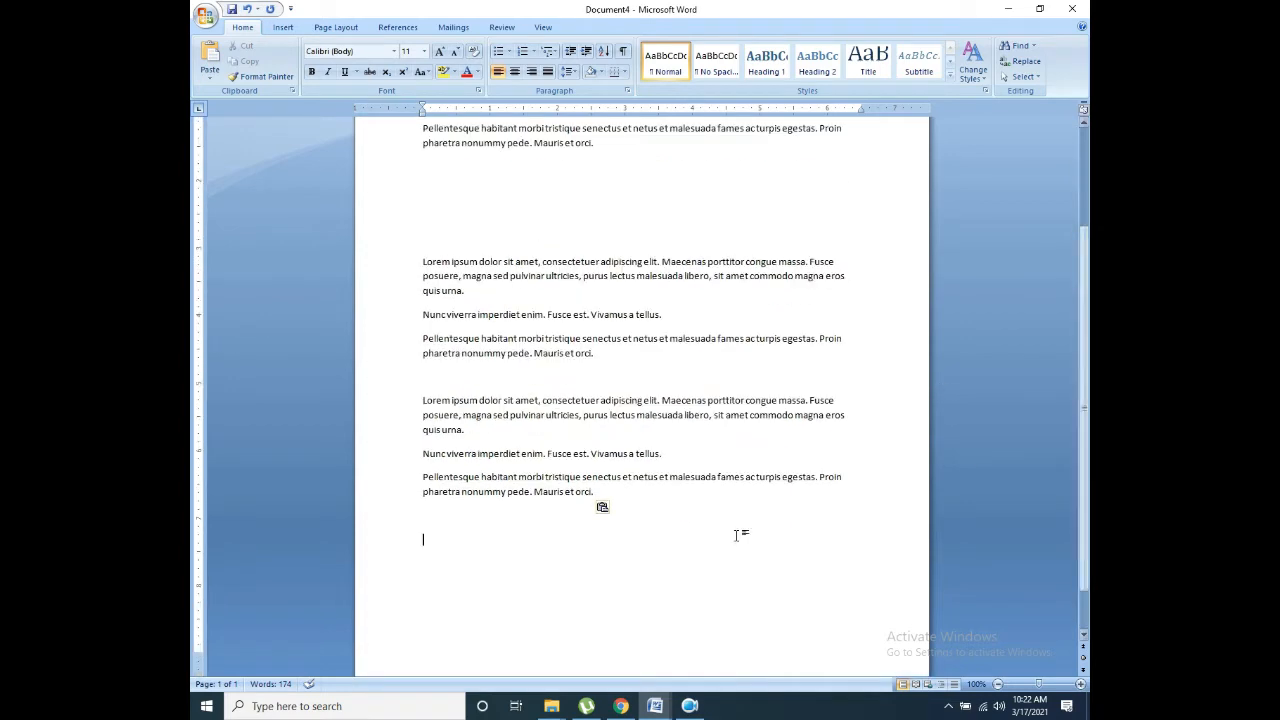
{"action": "left_click_drag", "start_coordinate": [711, 546], "coordinate": [350, 38]}
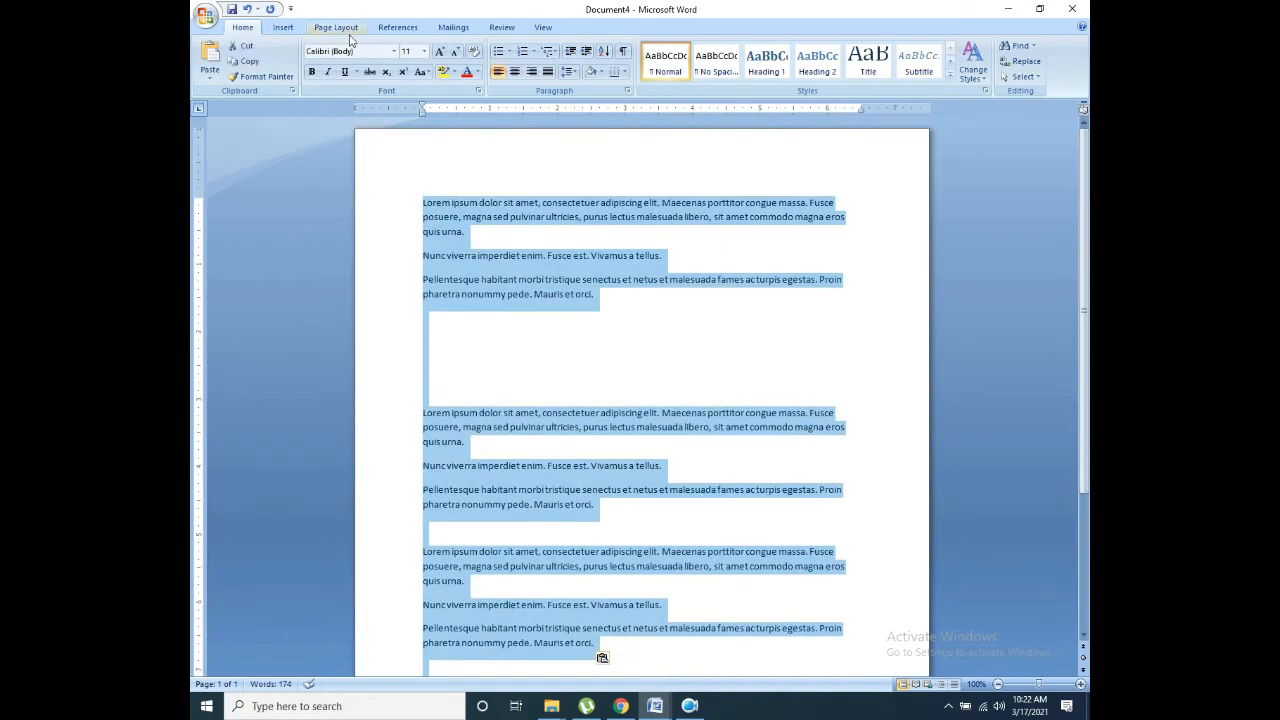
{"action": "key", "text": "Delete"}
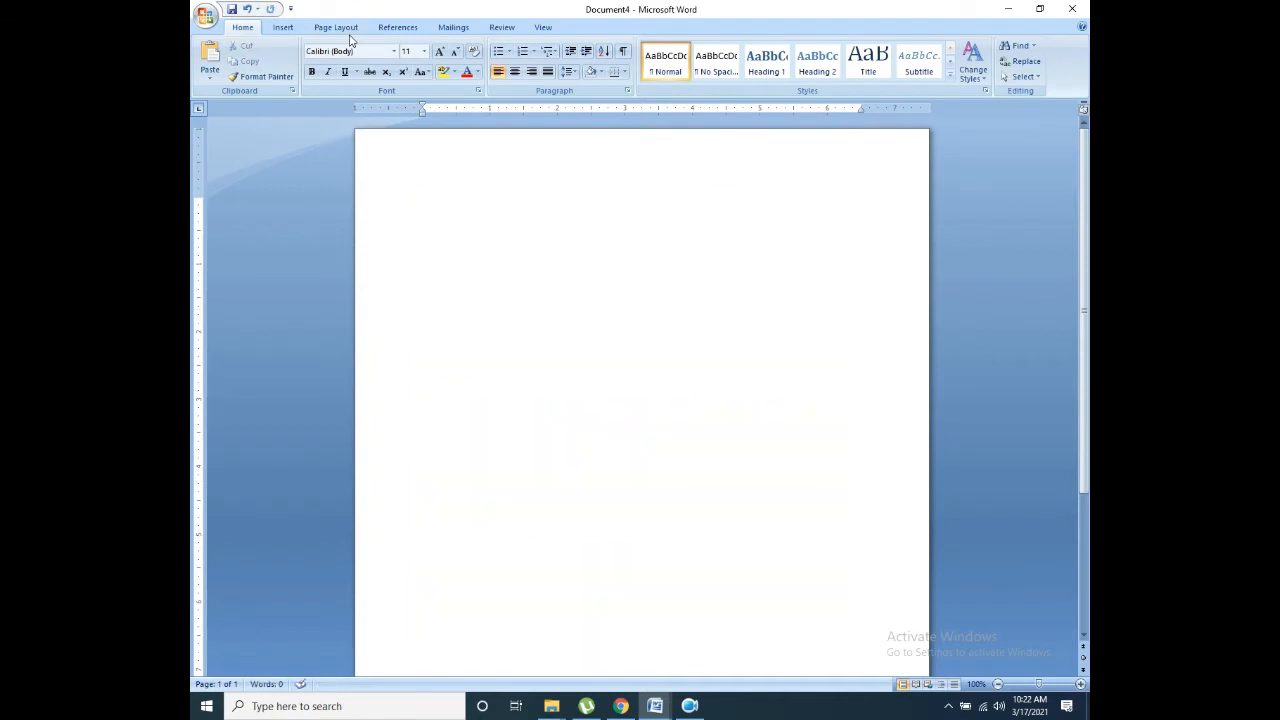
Step: Paste the three paragraphs back and delete the duplicated second copy
{"action": "key", "text": "ctrl+v"}
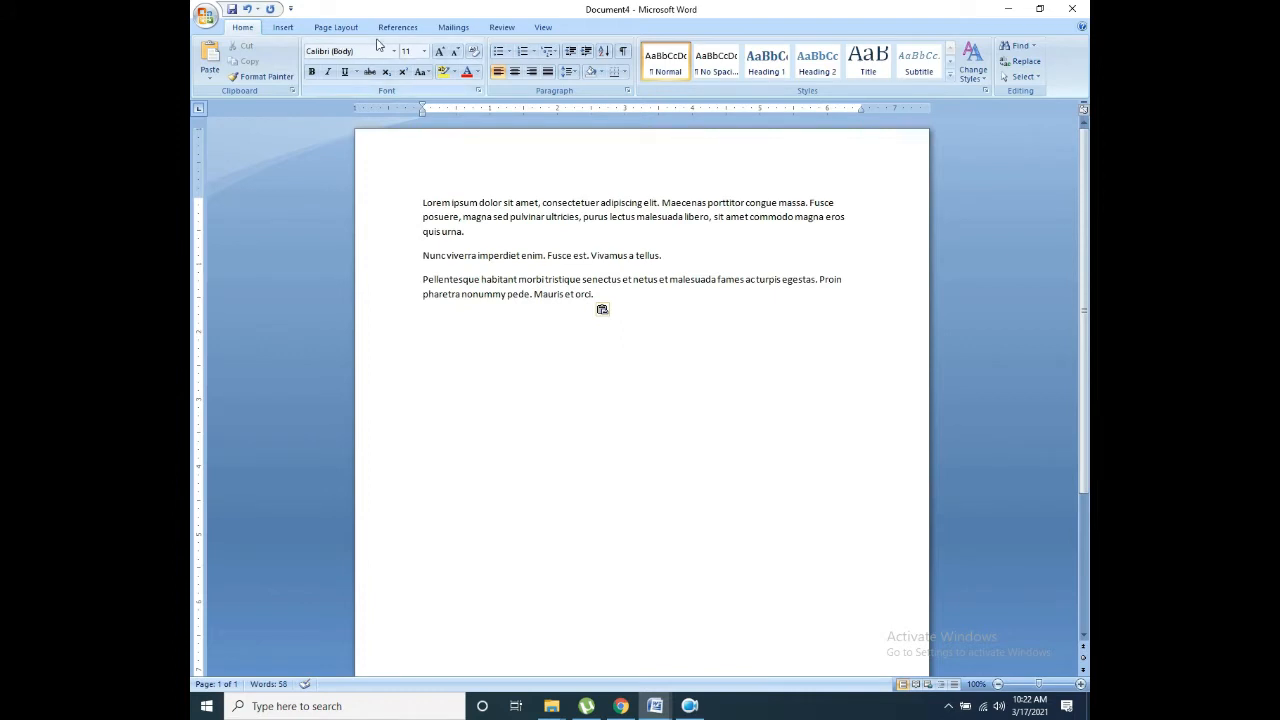
{"action": "key", "text": "ctrl+v"}
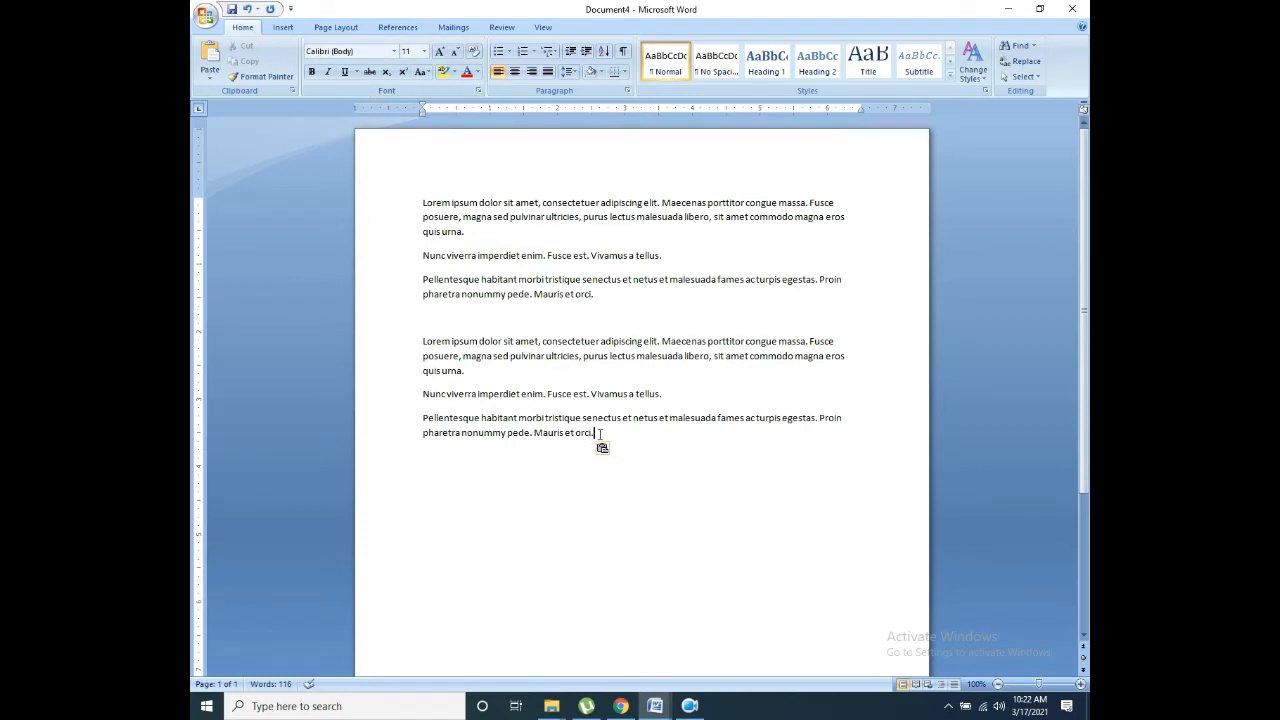
{"action": "left_click_drag", "start_coordinate": [597, 447], "coordinate": [415, 344]}
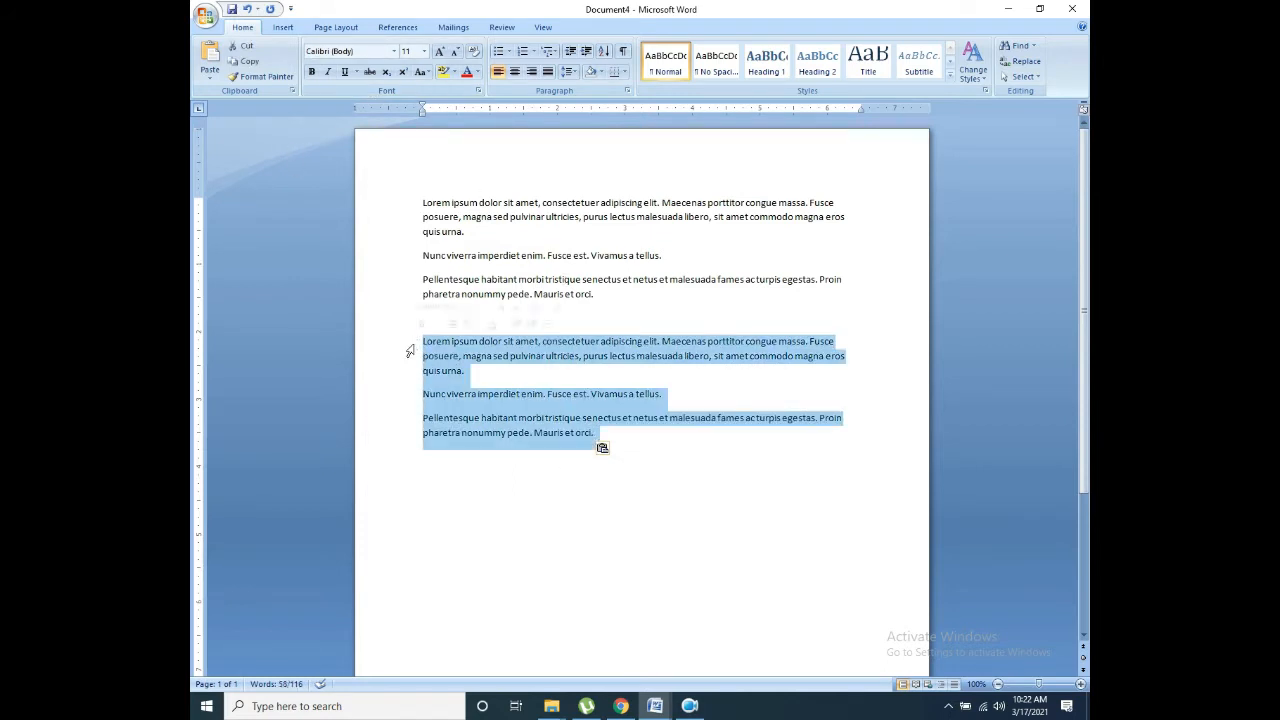
{"action": "key", "text": "Delete"}
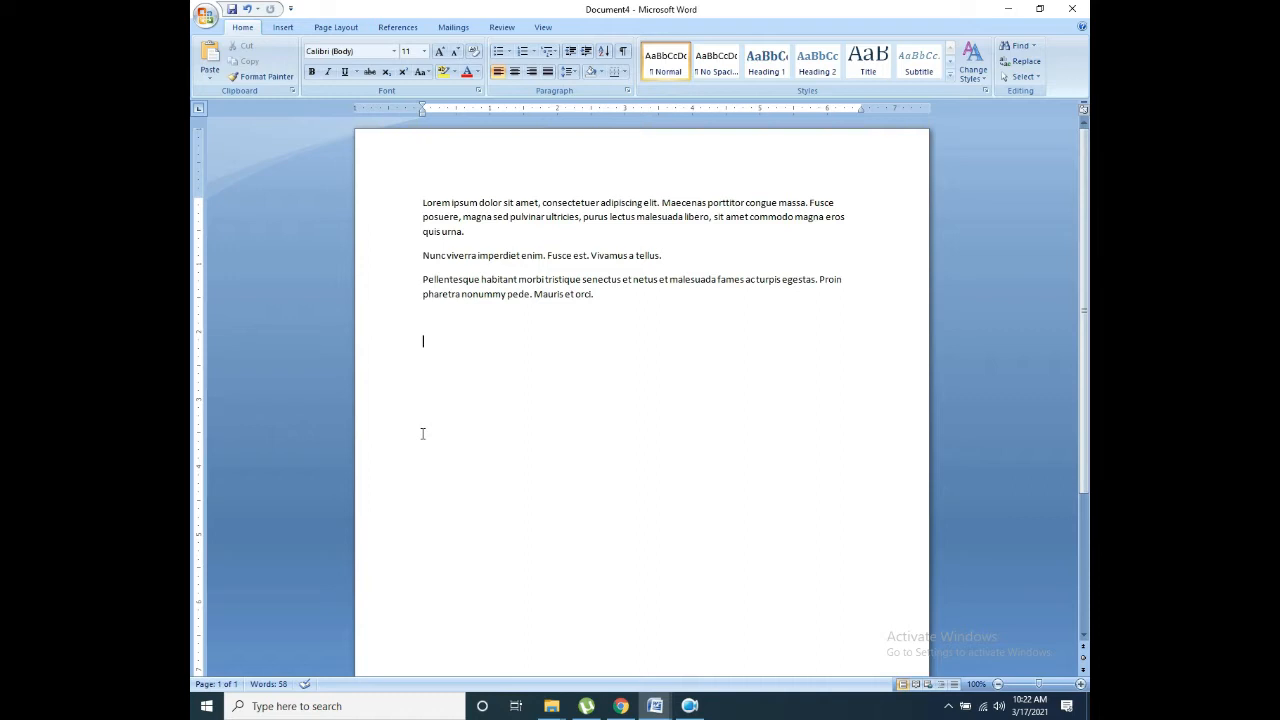
Step: Paste one copy of the paragraphs below the originals
{"action": "triple_click", "coordinate": [410, 482]}
{"action": "key", "text": "ctrl+c"}
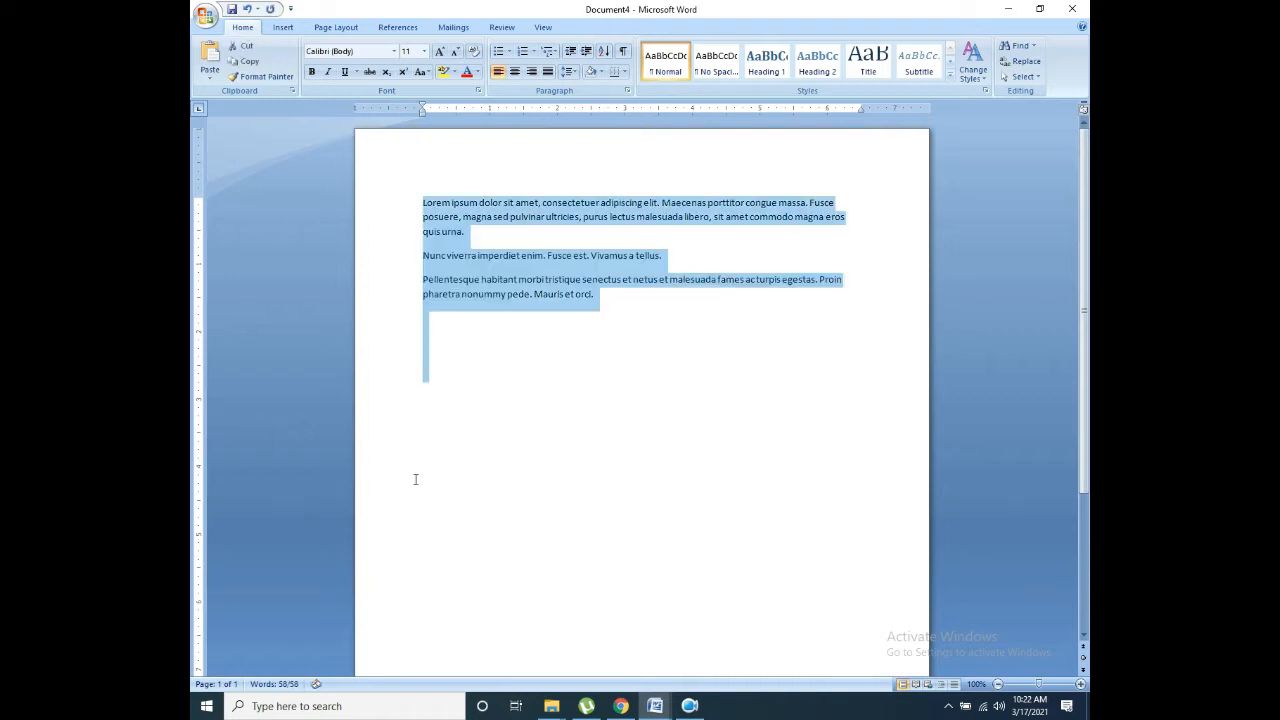
{"action": "left_click", "coordinate": [430, 492]}
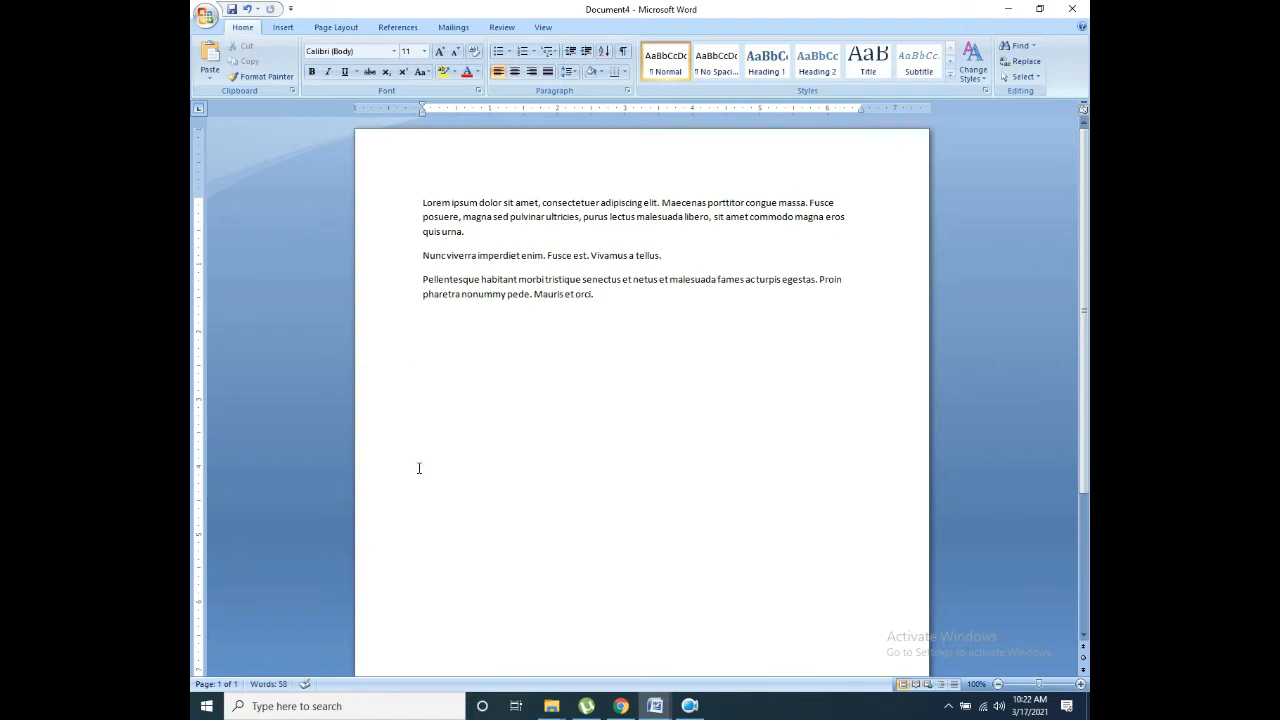
{"action": "key", "text": "ctrl+v"}
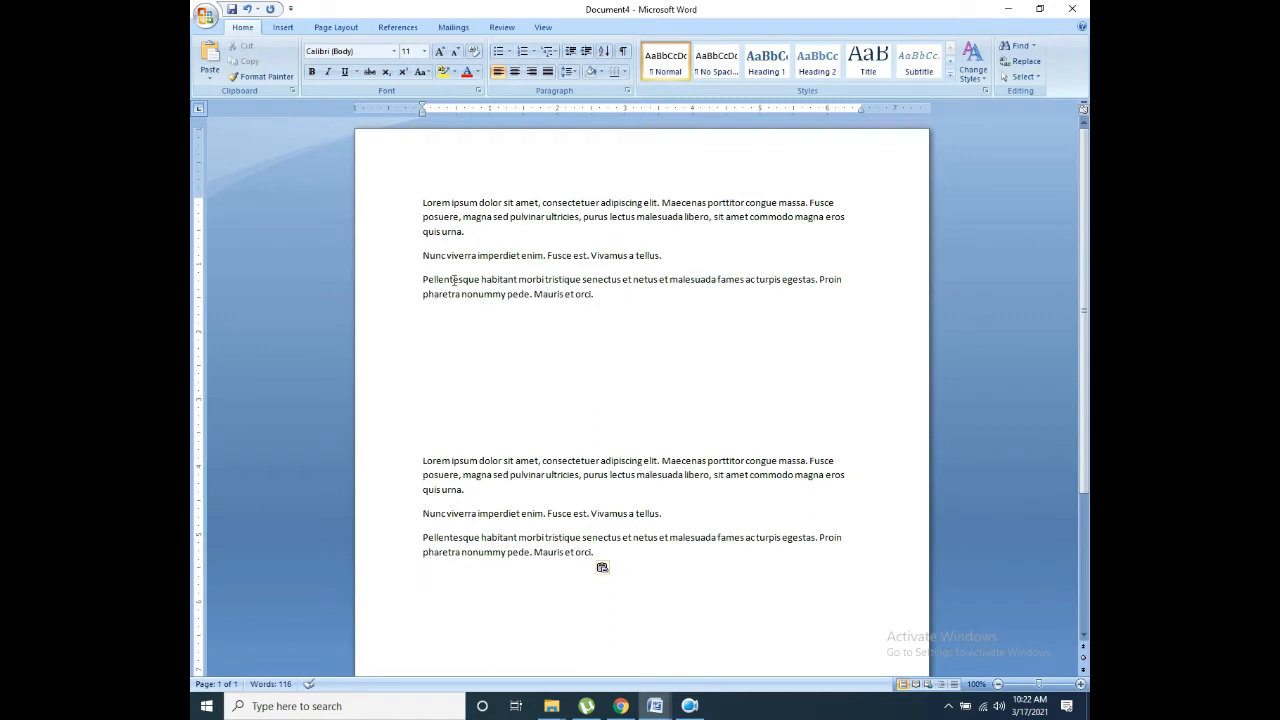
Step: Select 'Lorem ipsum' in the first paragraph and browse the font list, keeping Calibri
{"action": "left_click_drag", "start_coordinate": [455, 309], "coordinate": [492, 398]}
{"action": "left_click", "coordinate": [516, 410]}
{"action": "left_click", "coordinate": [399, 53]}
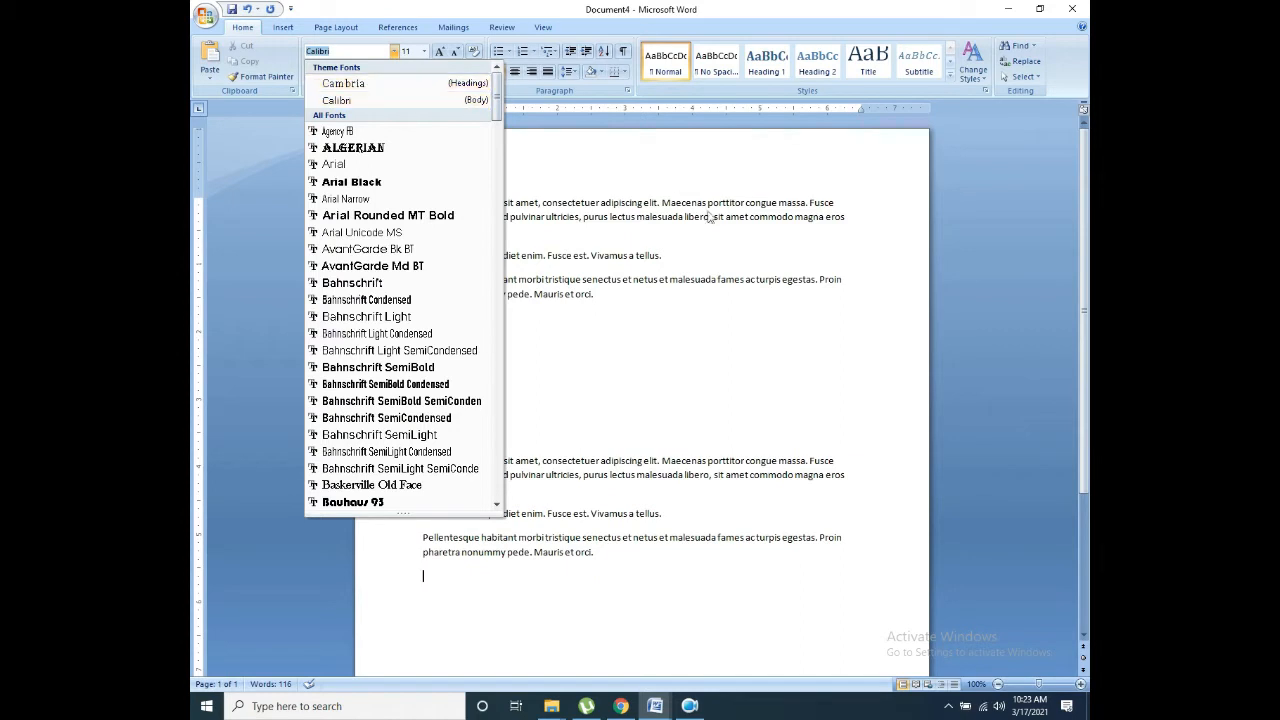
{"action": "left_click", "coordinate": [731, 237]}
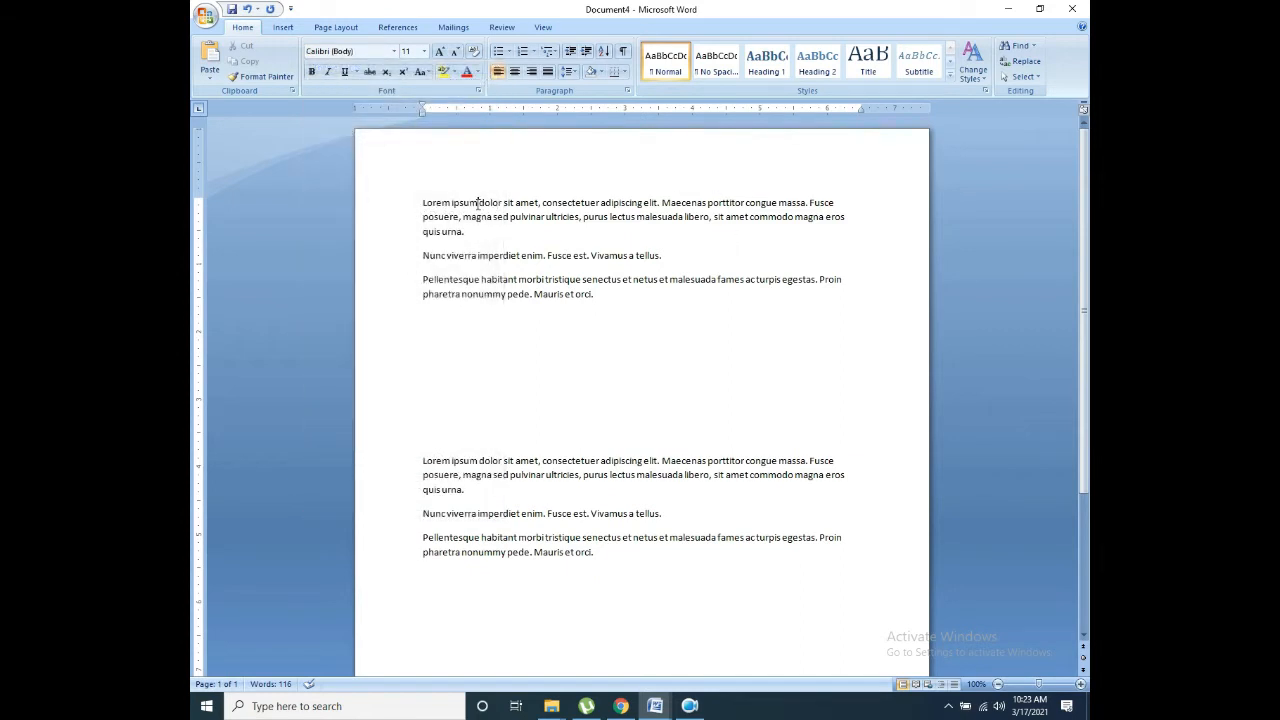
{"action": "left_click_drag", "start_coordinate": [478, 203], "coordinate": [417, 200]}
{"action": "left_click", "coordinate": [394, 51]}
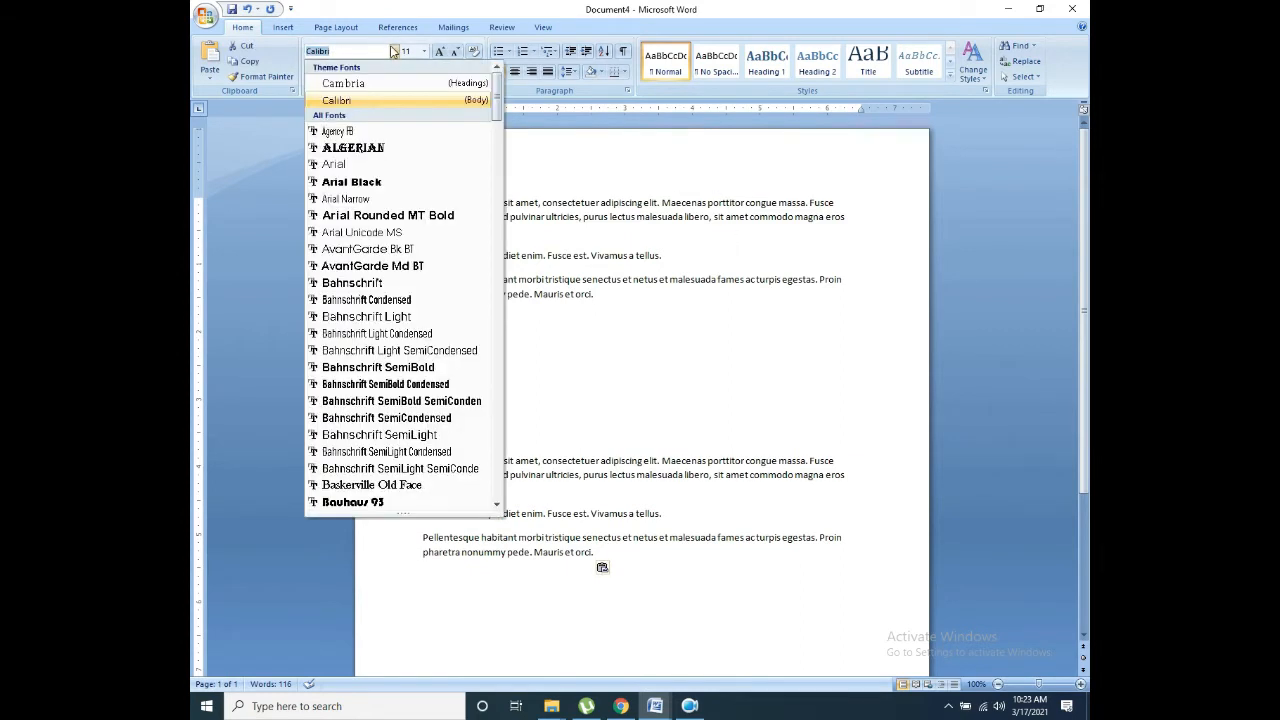
{"action": "left_click", "coordinate": [352, 100]}
Step: Select the word 'ipsum' and try the Algerian font from the mini toolbar
{"action": "triple_click", "coordinate": [481, 203]}
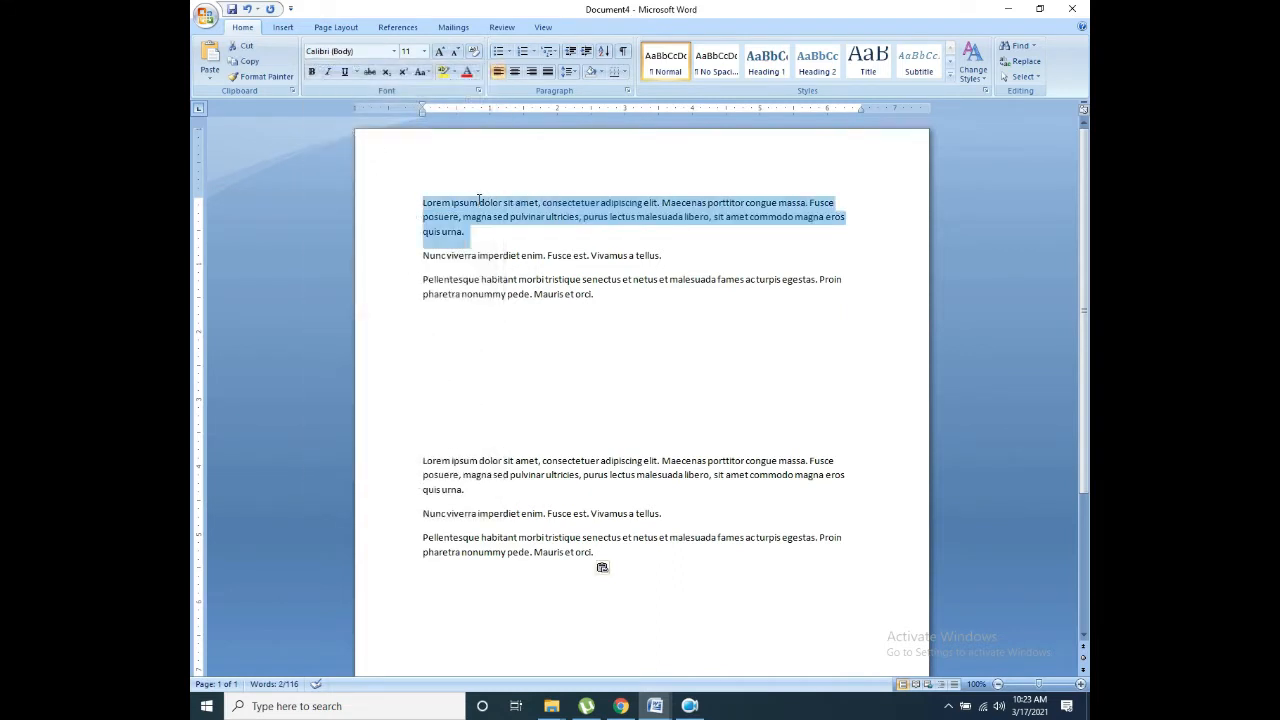
{"action": "left_click", "coordinate": [474, 203]}
{"action": "double_click", "coordinate": [477, 202]}
{"action": "right_click", "coordinate": [477, 203]}
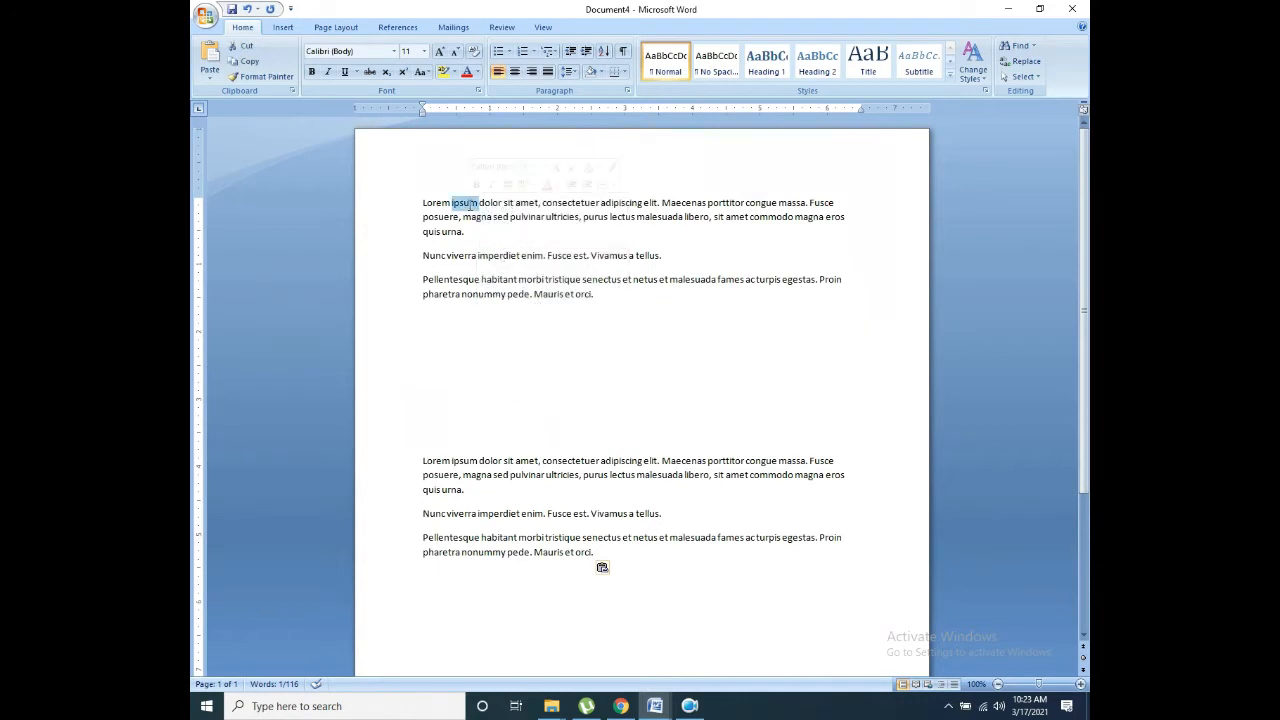
{"action": "triple_click", "coordinate": [470, 204]}
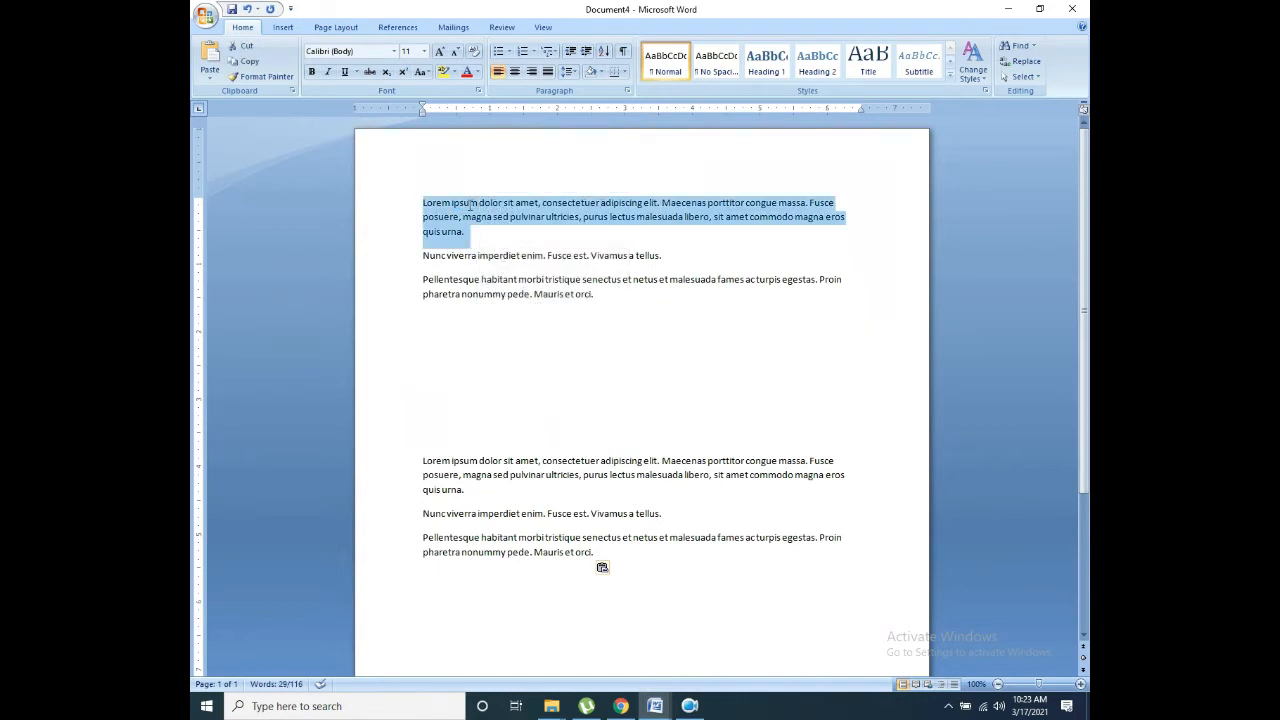
{"action": "triple_click", "coordinate": [470, 204]}
{"action": "double_click", "coordinate": [472, 203]}
{"action": "right_click", "coordinate": [473, 205]}
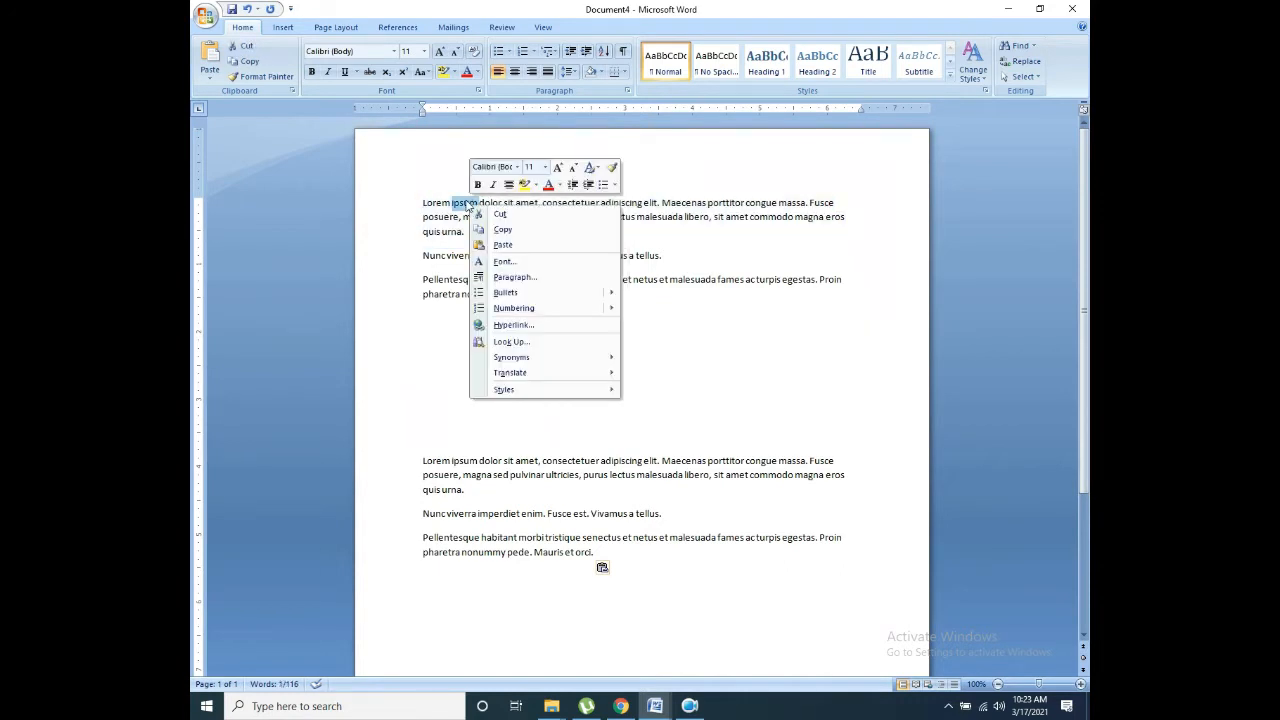
{"action": "left_click", "coordinate": [519, 168]}
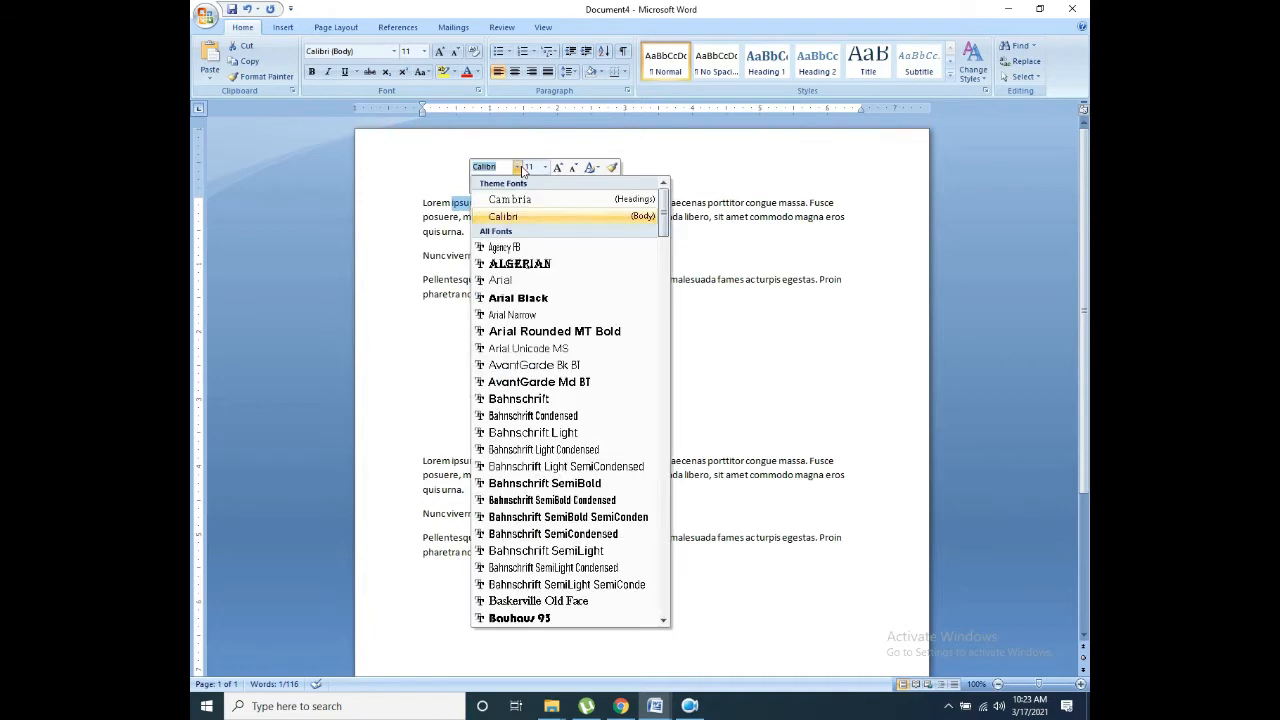
{"action": "left_click", "coordinate": [505, 217]}
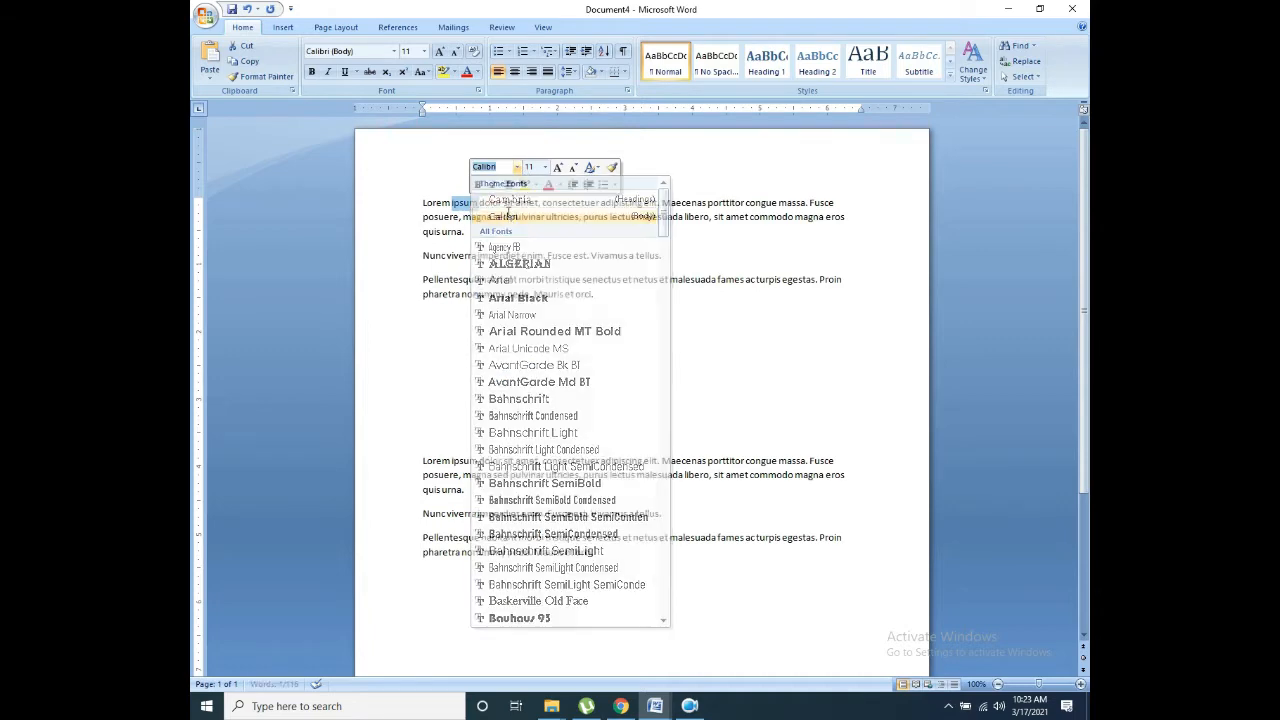
{"action": "left_click", "coordinate": [519, 170]}
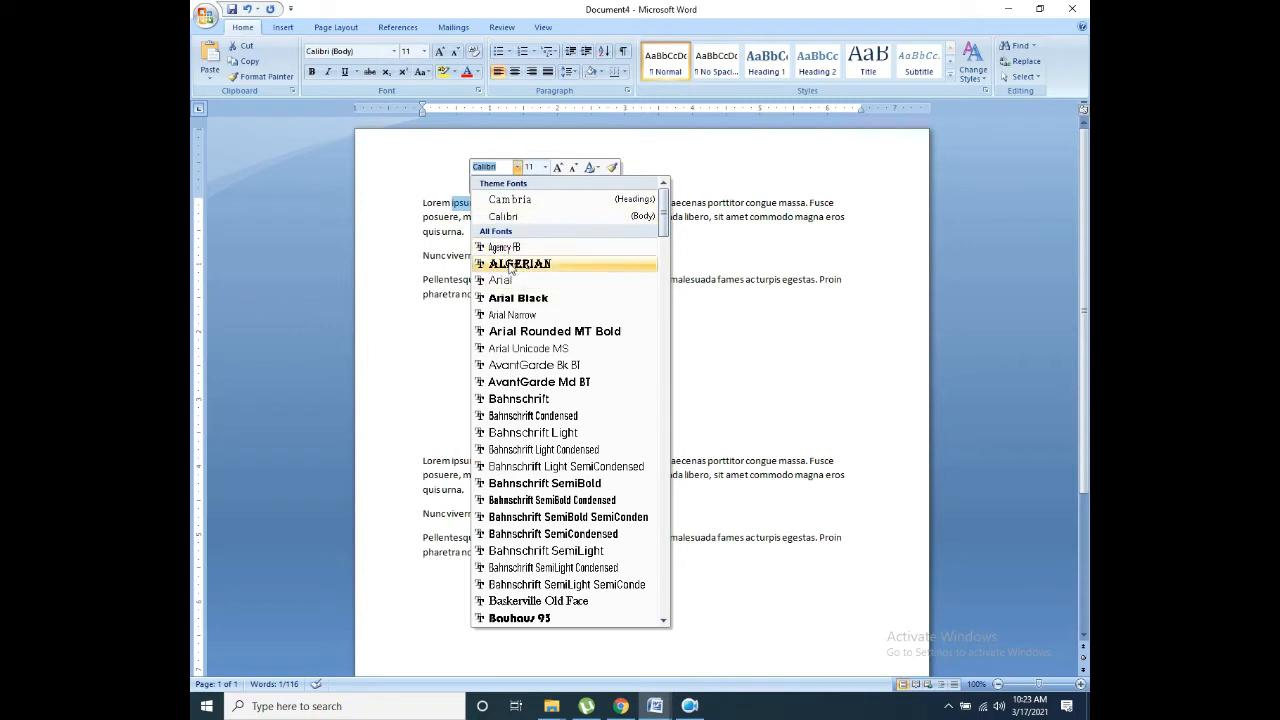
{"action": "left_click", "coordinate": [508, 263]}
Step: Change 'ipsum' to Arial, then to Arial Black
{"action": "left_click", "coordinate": [517, 167]}
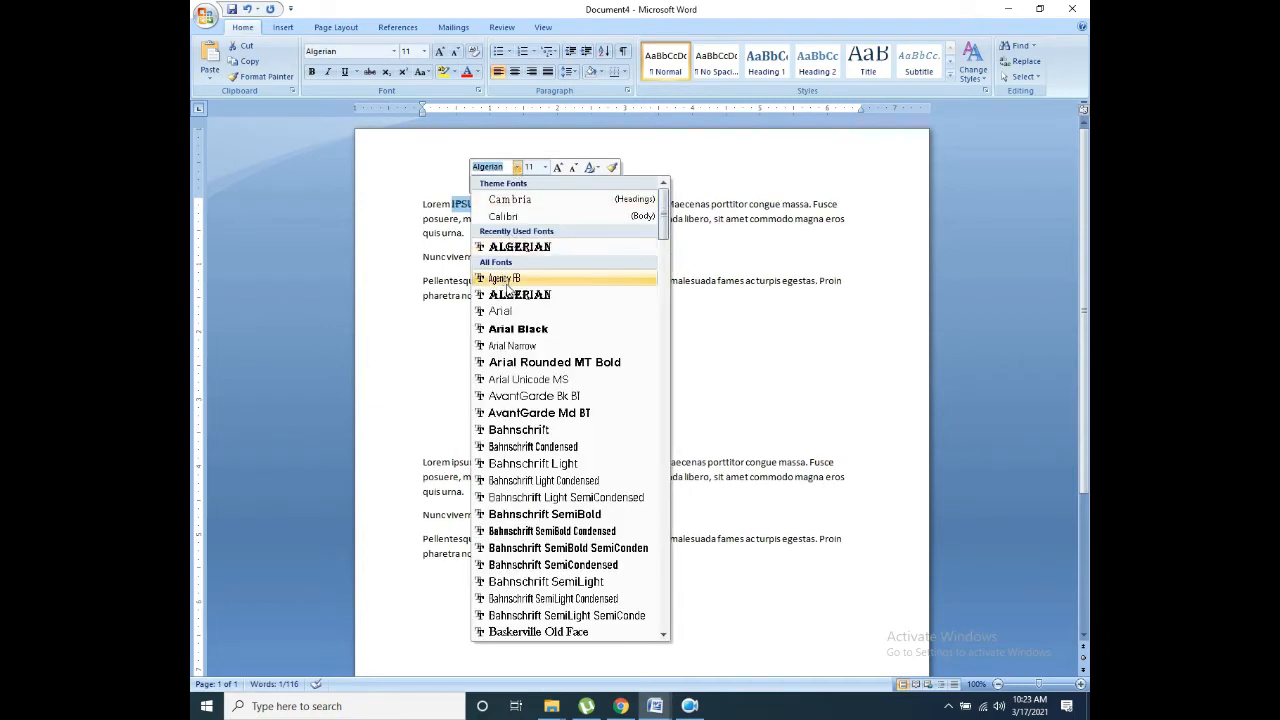
{"action": "left_click", "coordinate": [510, 311]}
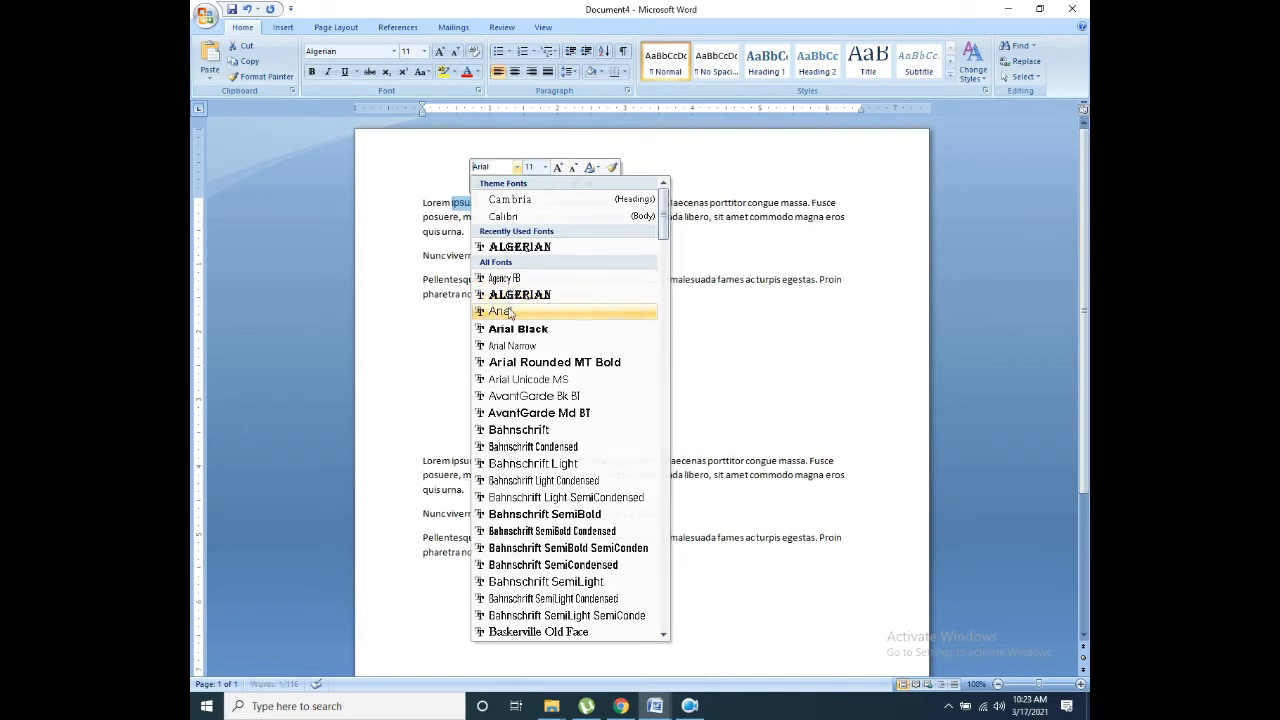
{"action": "left_click", "coordinate": [517, 167]}
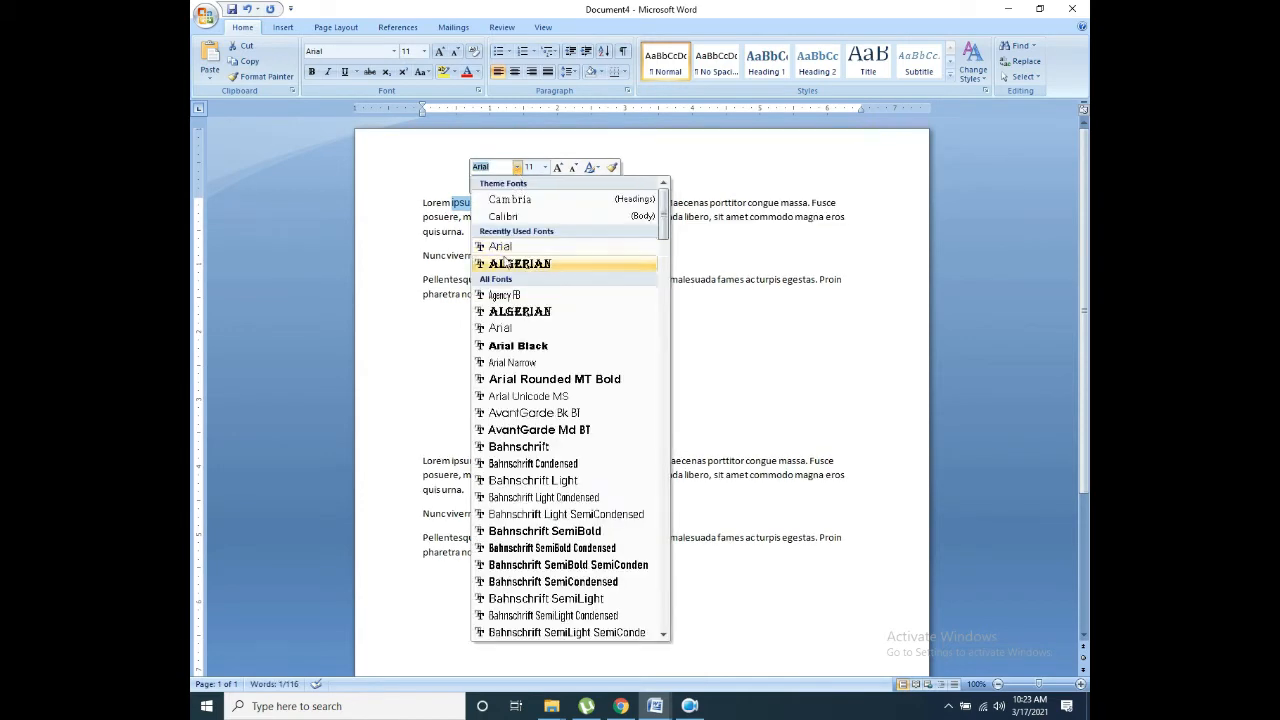
{"action": "left_click", "coordinate": [508, 345]}
{"action": "left_click", "coordinate": [517, 167]}
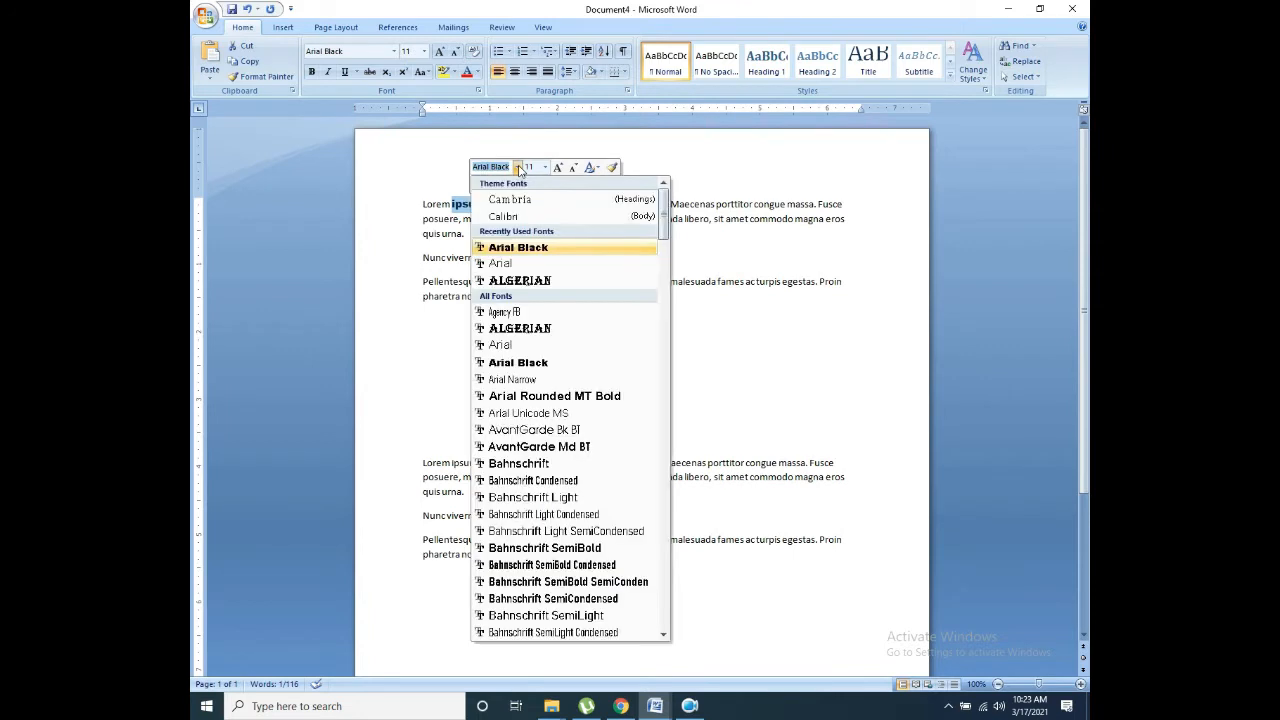
{"action": "left_click", "coordinate": [499, 364]}
Step: Select both words 'Lorem ipsum' and set them in Arial Black
{"action": "left_click", "coordinate": [487, 205]}
{"action": "left_click_drag", "start_coordinate": [487, 205], "coordinate": [422, 205]}
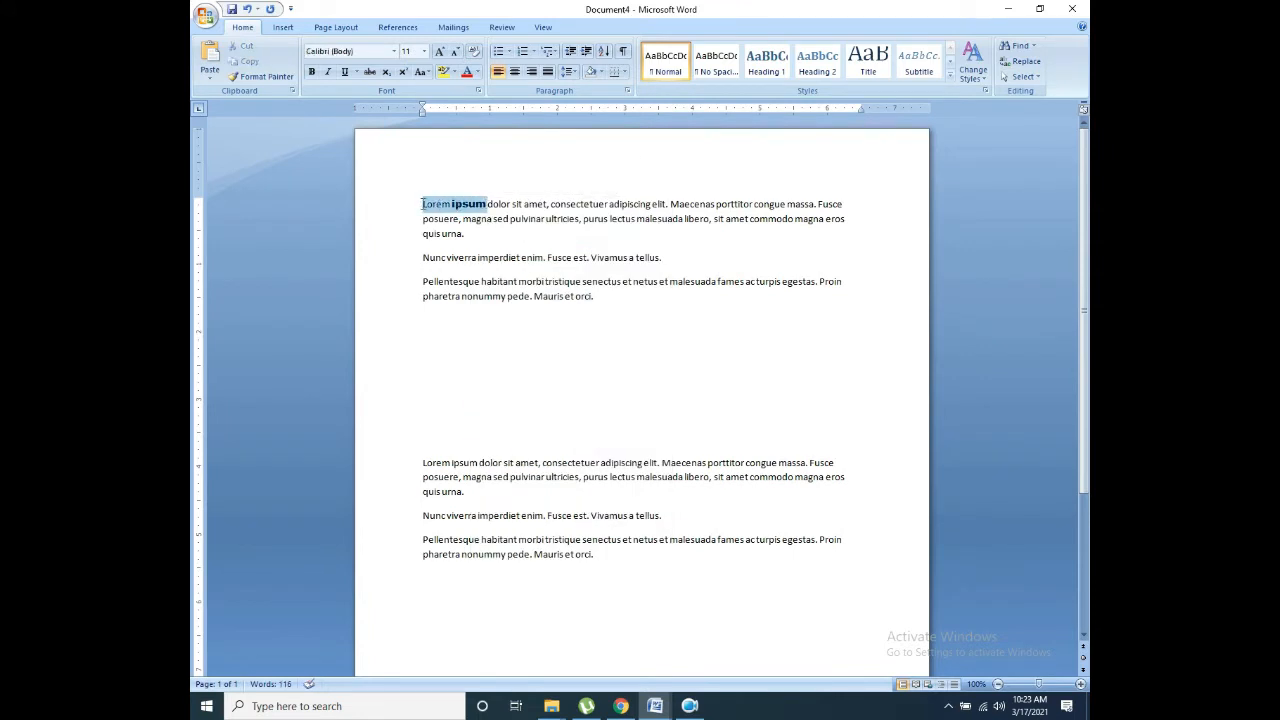
{"action": "left_click", "coordinate": [393, 51]}
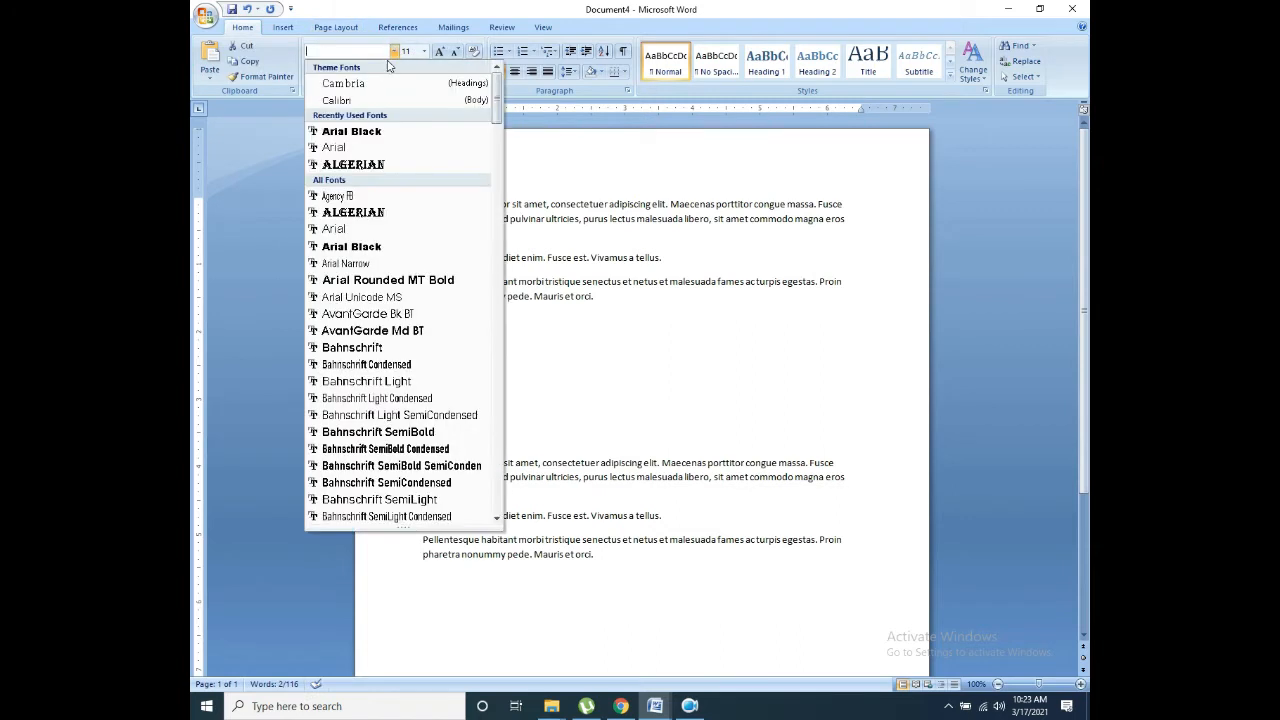
{"action": "left_click", "coordinate": [351, 131]}
{"action": "left_click", "coordinate": [447, 180]}
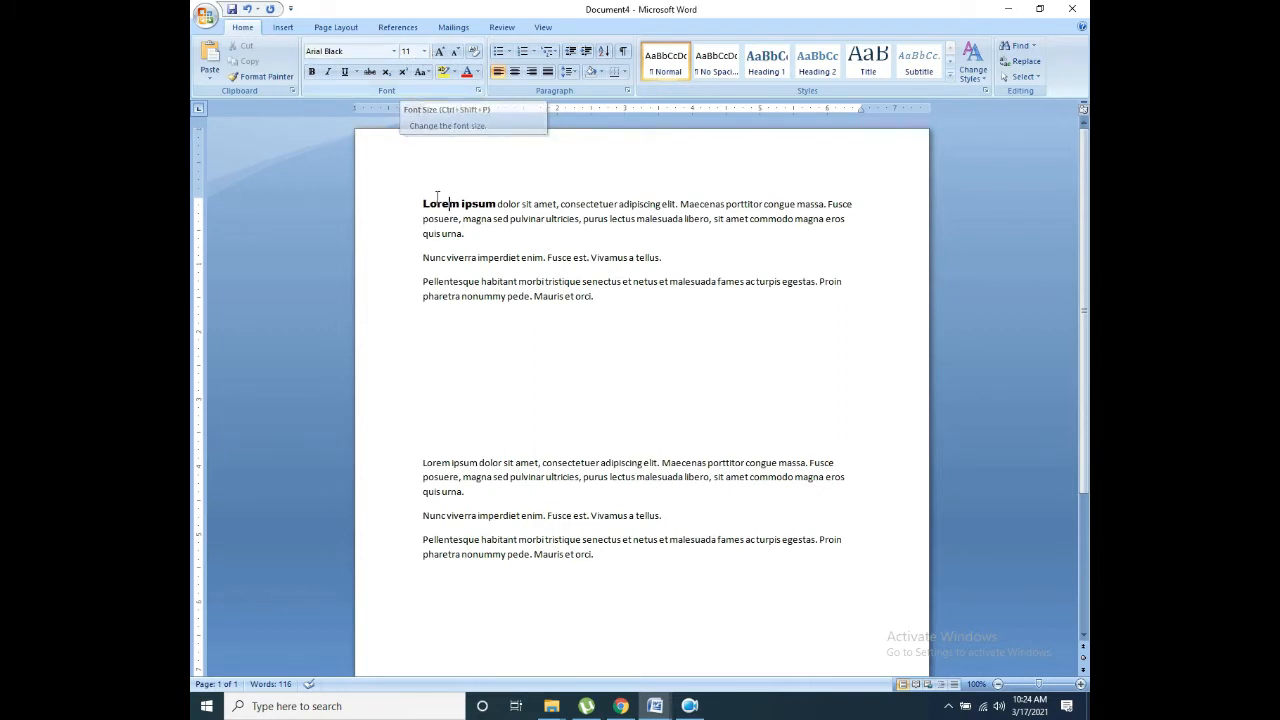
Step: Select 'Lorem ipsum' and set it to 18 pt from the Font Size list
{"action": "double_click", "coordinate": [490, 204]}
{"action": "key", "text": "shift+End"}
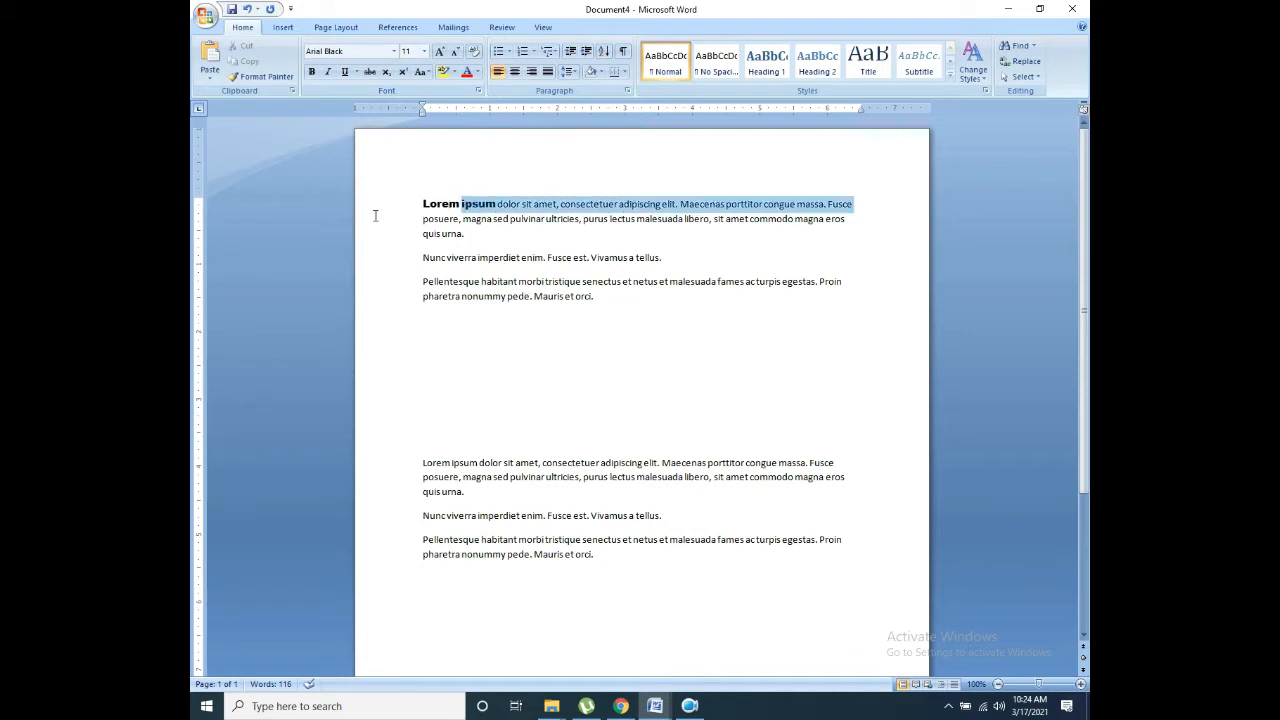
{"action": "left_click_drag", "start_coordinate": [407, 213], "coordinate": [423, 209]}
{"action": "left_click", "coordinate": [424, 208]}
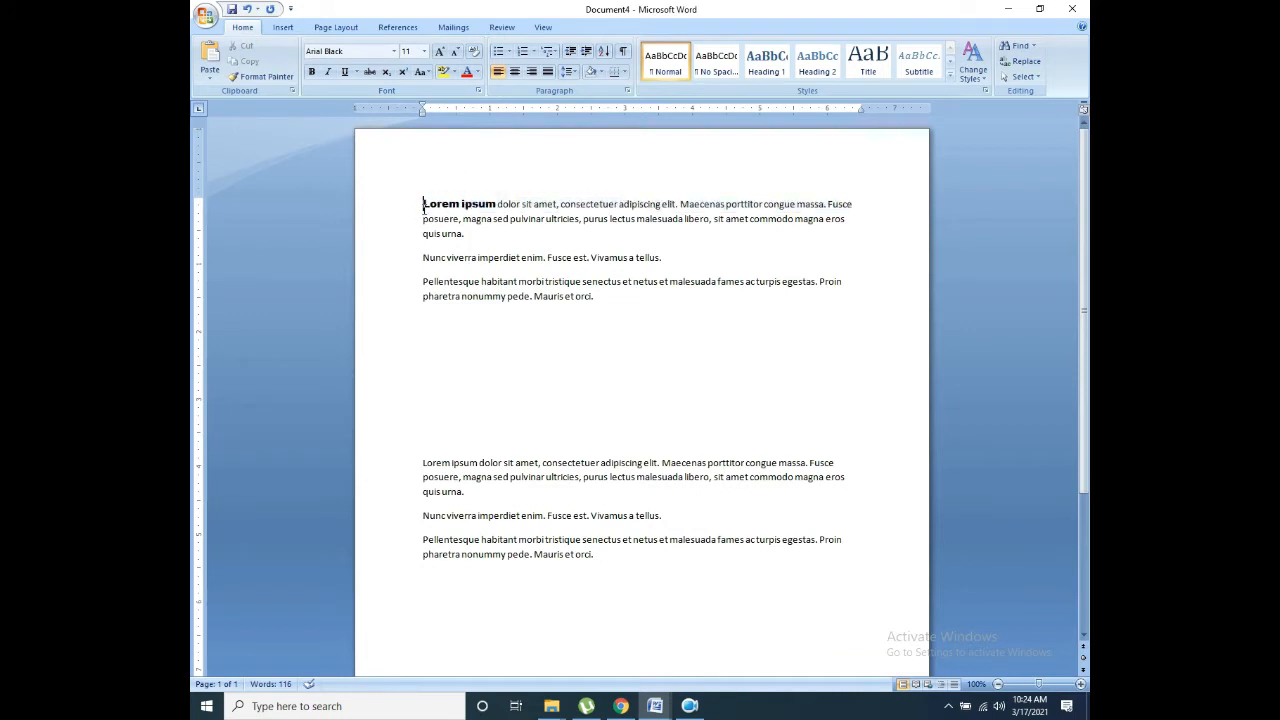
{"action": "triple_click", "coordinate": [489, 206]}
{"action": "left_click", "coordinate": [493, 205]}
{"action": "left_click_drag", "start_coordinate": [496, 204], "coordinate": [402, 184]}
{"action": "left_click", "coordinate": [424, 51]}
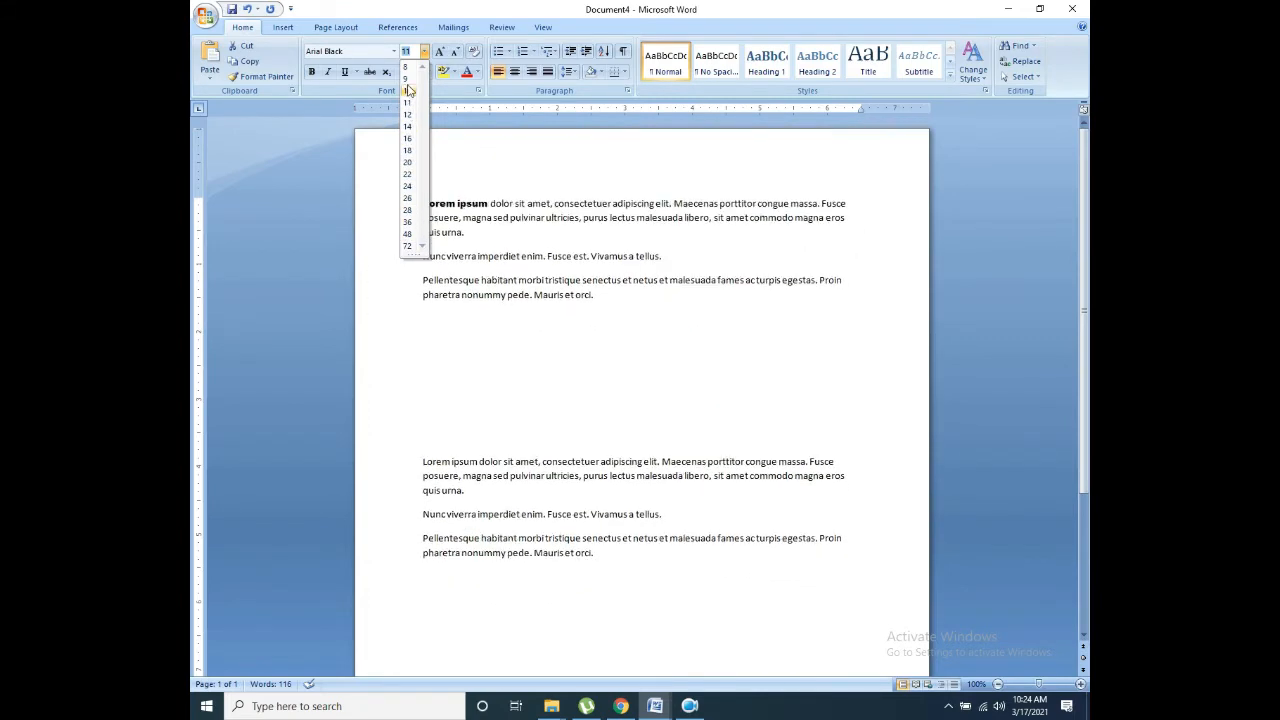
{"action": "left_click", "coordinate": [407, 151]}
Step: Enlarge the heading four size steps with Grow Font
{"action": "left_click", "coordinate": [583, 211]}
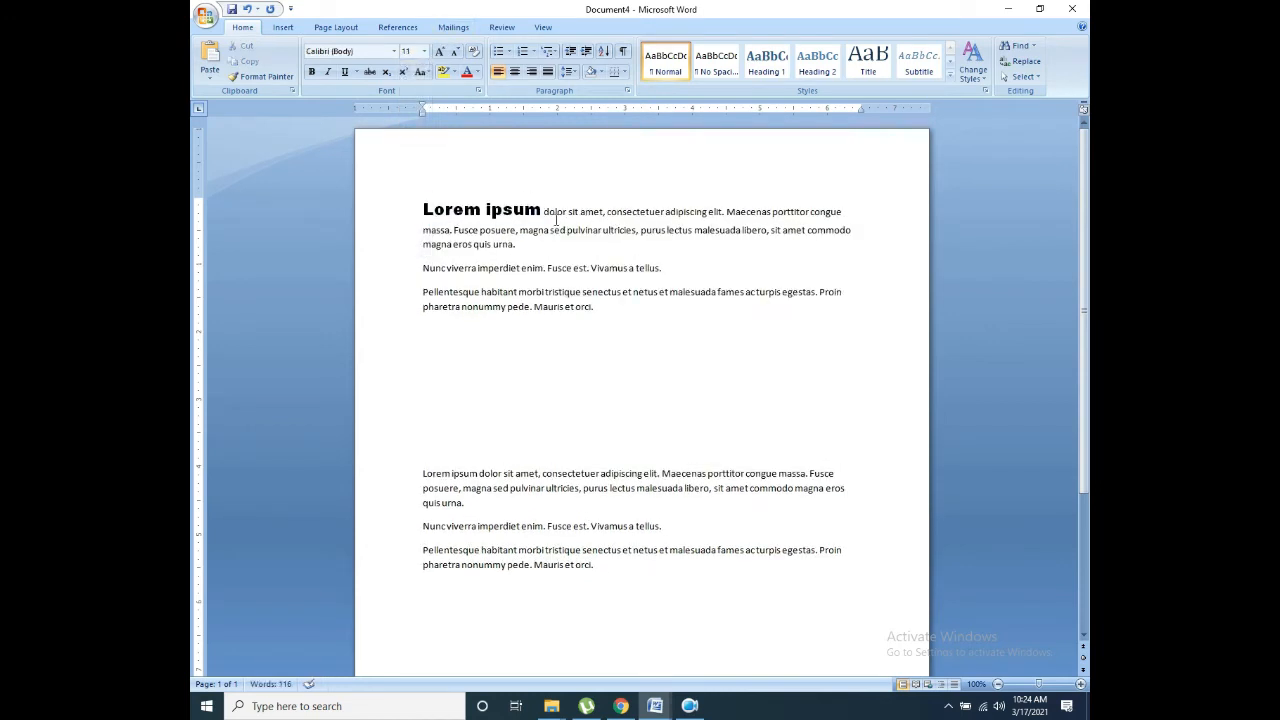
{"action": "left_click_drag", "start_coordinate": [543, 211], "coordinate": [423, 191]}
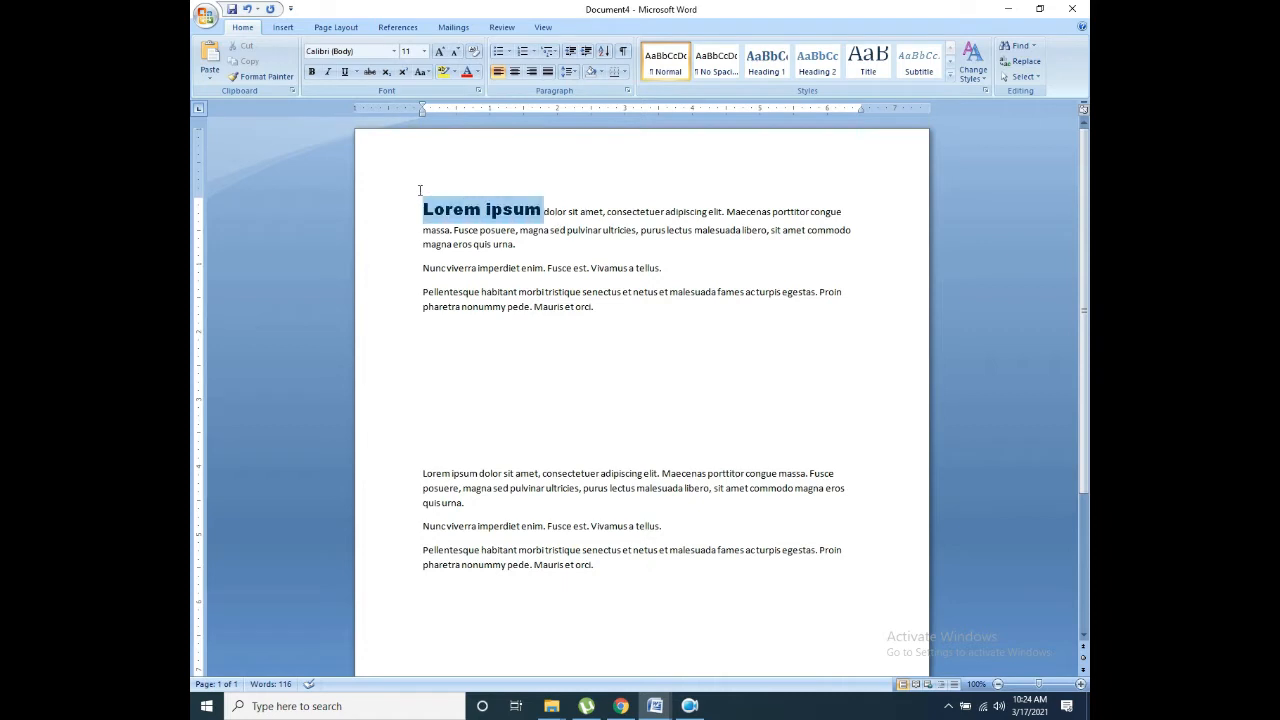
{"action": "left_click", "coordinate": [441, 53]}
{"action": "left_click", "coordinate": [441, 53]}
{"action": "left_click", "coordinate": [441, 53]}
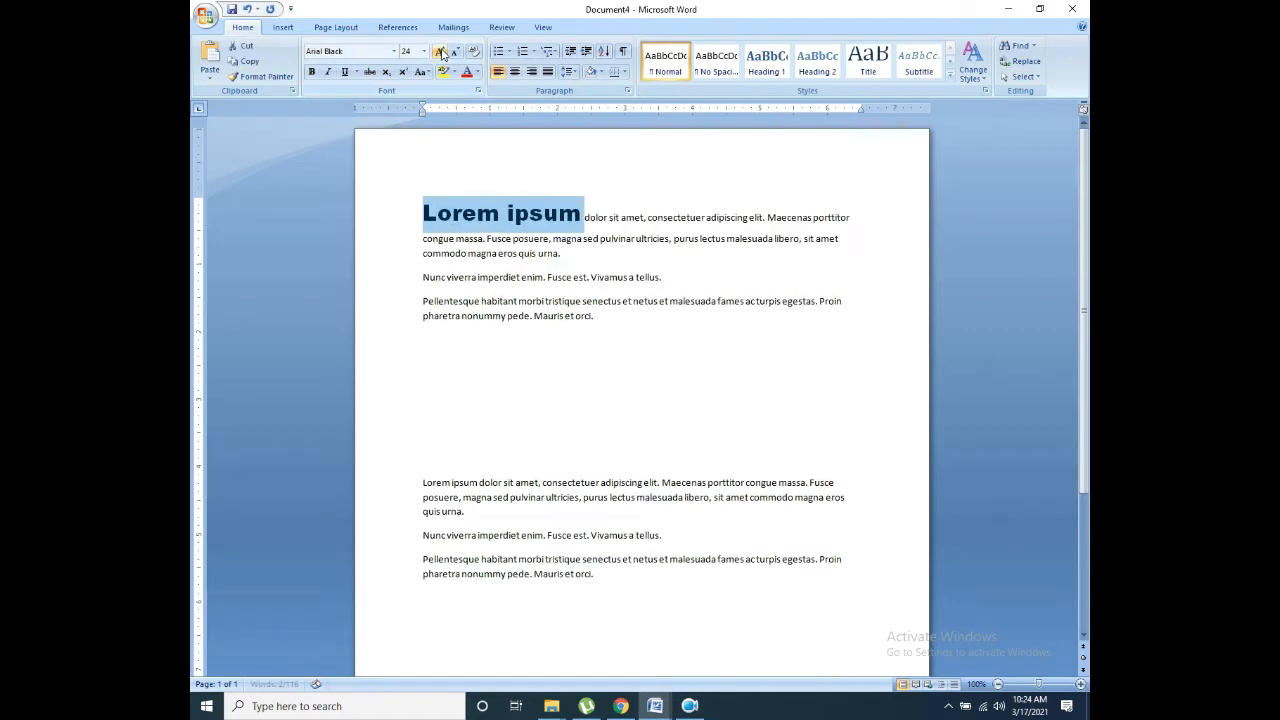
{"action": "left_click", "coordinate": [441, 53]}
{"action": "left_click", "coordinate": [441, 53]}
{"action": "left_click", "coordinate": [424, 51]}
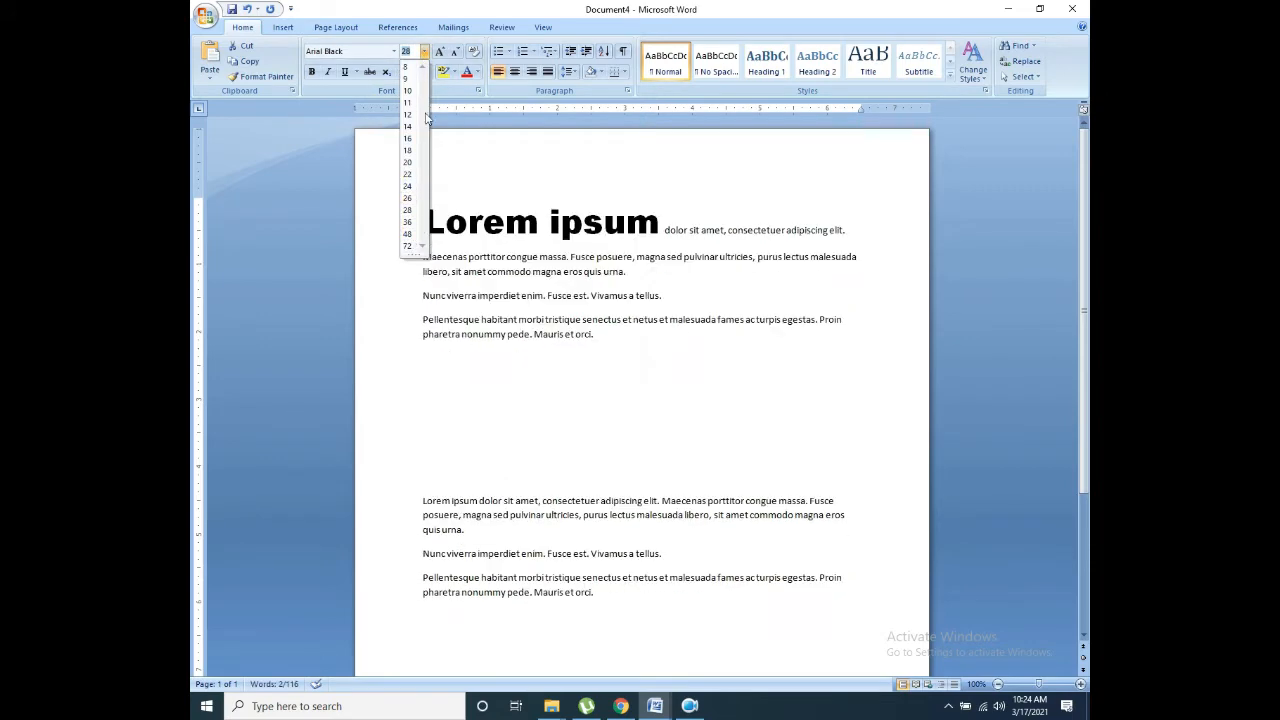
Step: Shrink the heading back with Shrink Font, settling at 18 pt
{"action": "left_click", "coordinate": [453, 53]}
{"action": "left_click", "coordinate": [453, 53]}
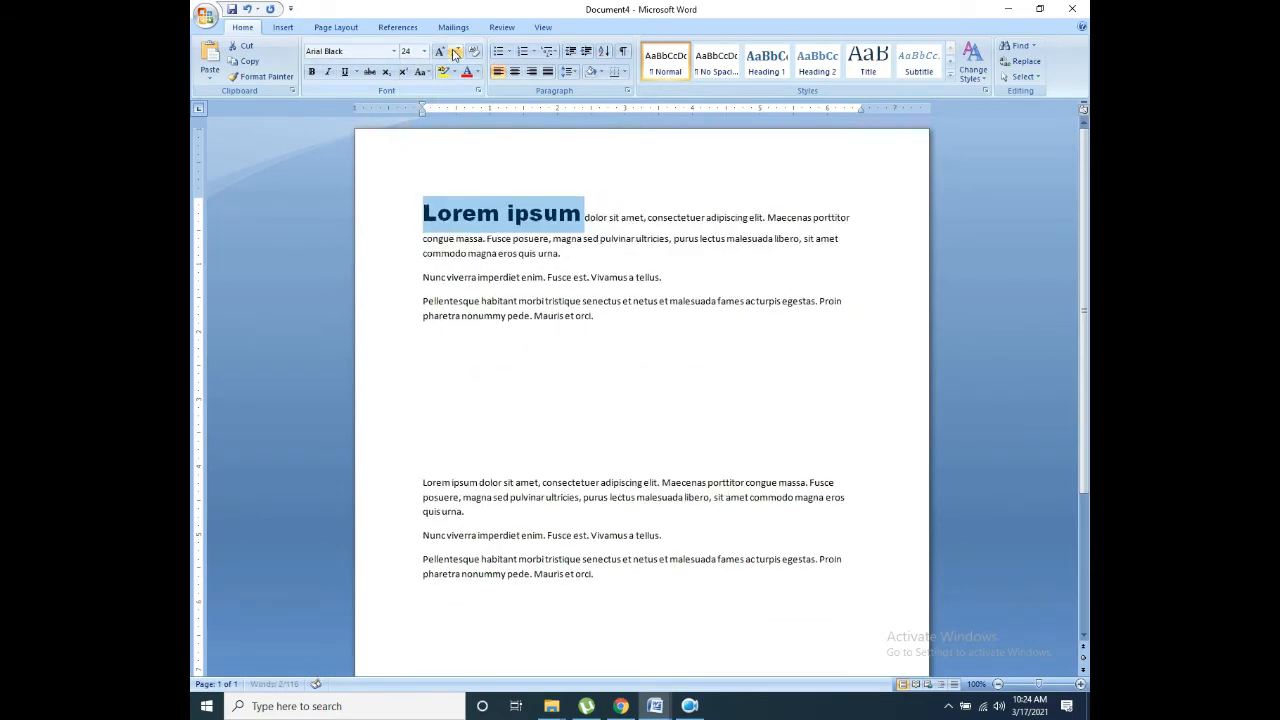
{"action": "left_click", "coordinate": [454, 53]}
{"action": "left_click", "coordinate": [454, 53]}
{"action": "left_click", "coordinate": [455, 53]}
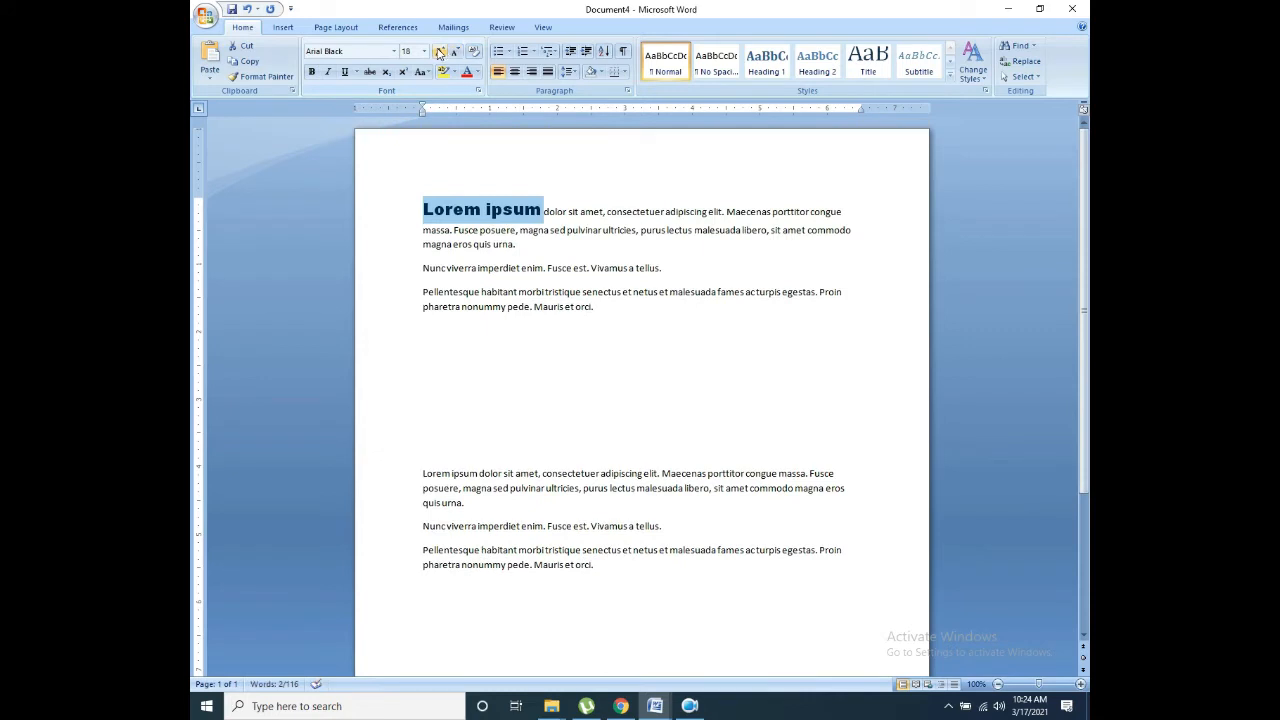
{"action": "left_click", "coordinate": [440, 52]}
{"action": "left_click", "coordinate": [457, 55]}
Step: Make the whole first paragraph bold
{"action": "triple_click", "coordinate": [486, 210]}
{"action": "left_click", "coordinate": [503, 210]}
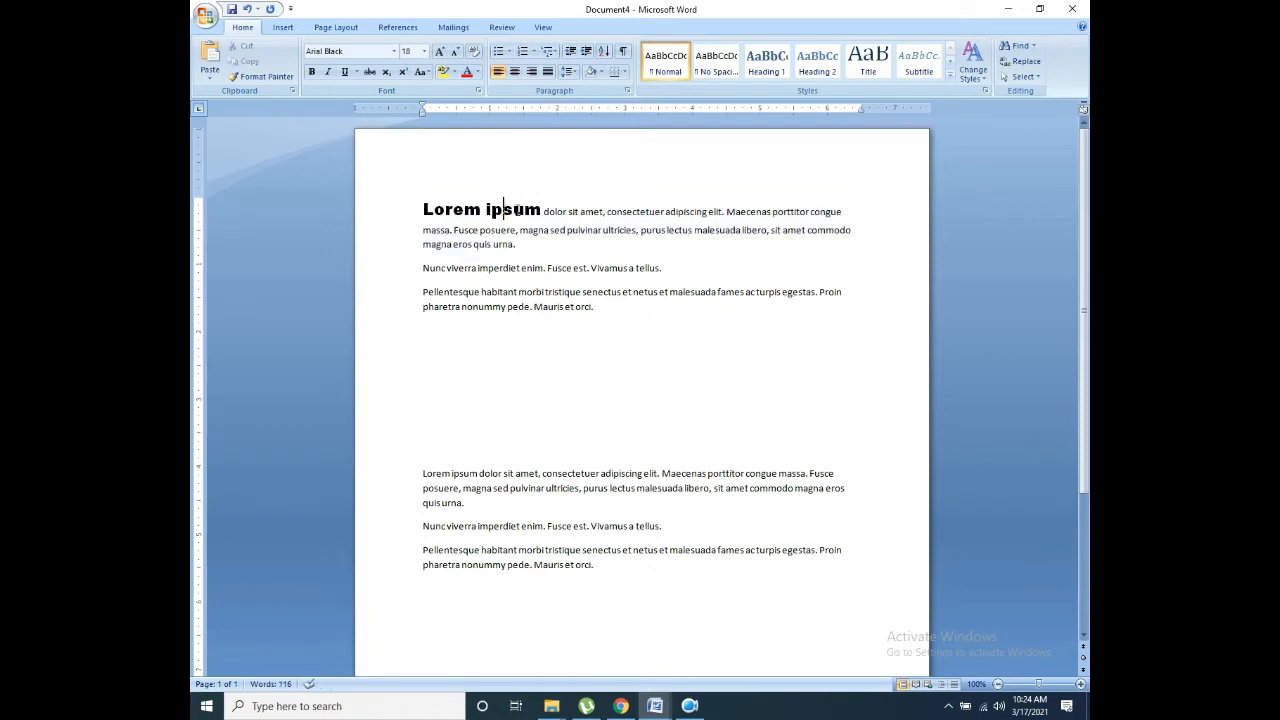
{"action": "left_click_drag", "start_coordinate": [508, 246], "coordinate": [418, 196]}
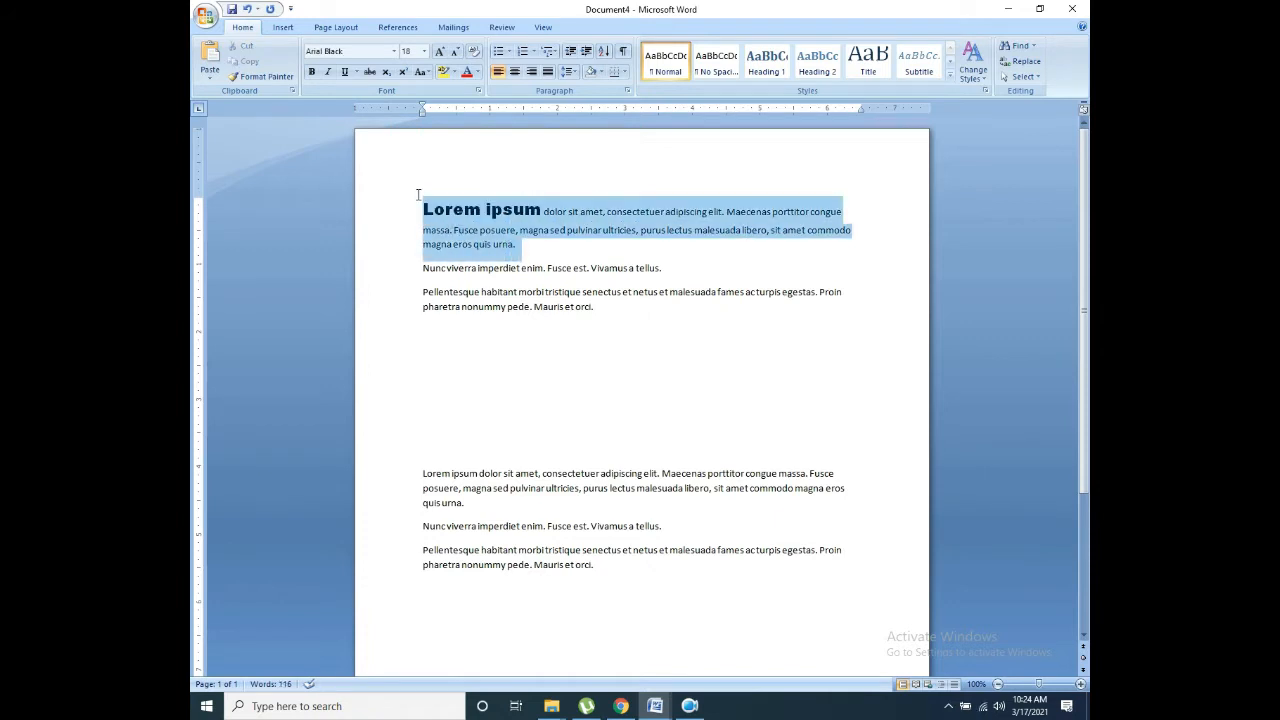
{"action": "left_click", "coordinate": [312, 72]}
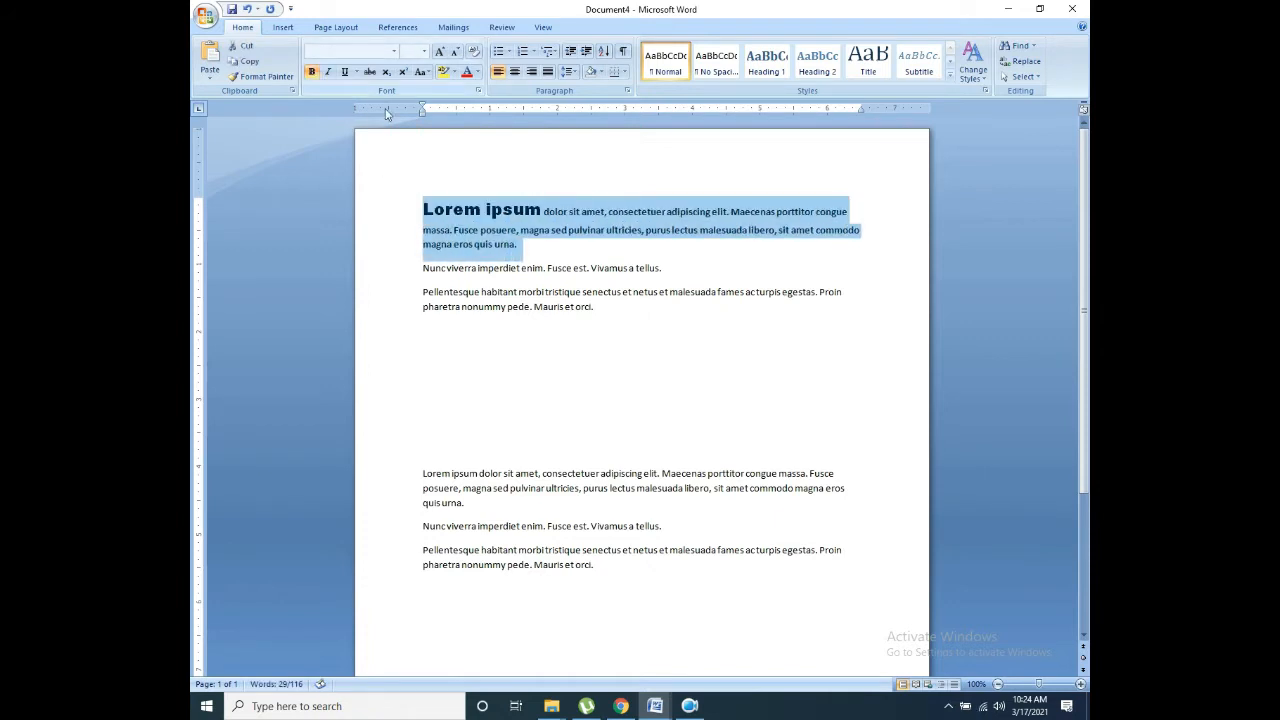
{"action": "key", "text": "Right"}
Step: Change the 'Lorem ipsum' heading to Arial and remove its bold
{"action": "left_click_drag", "start_coordinate": [542, 209], "coordinate": [422, 210]}
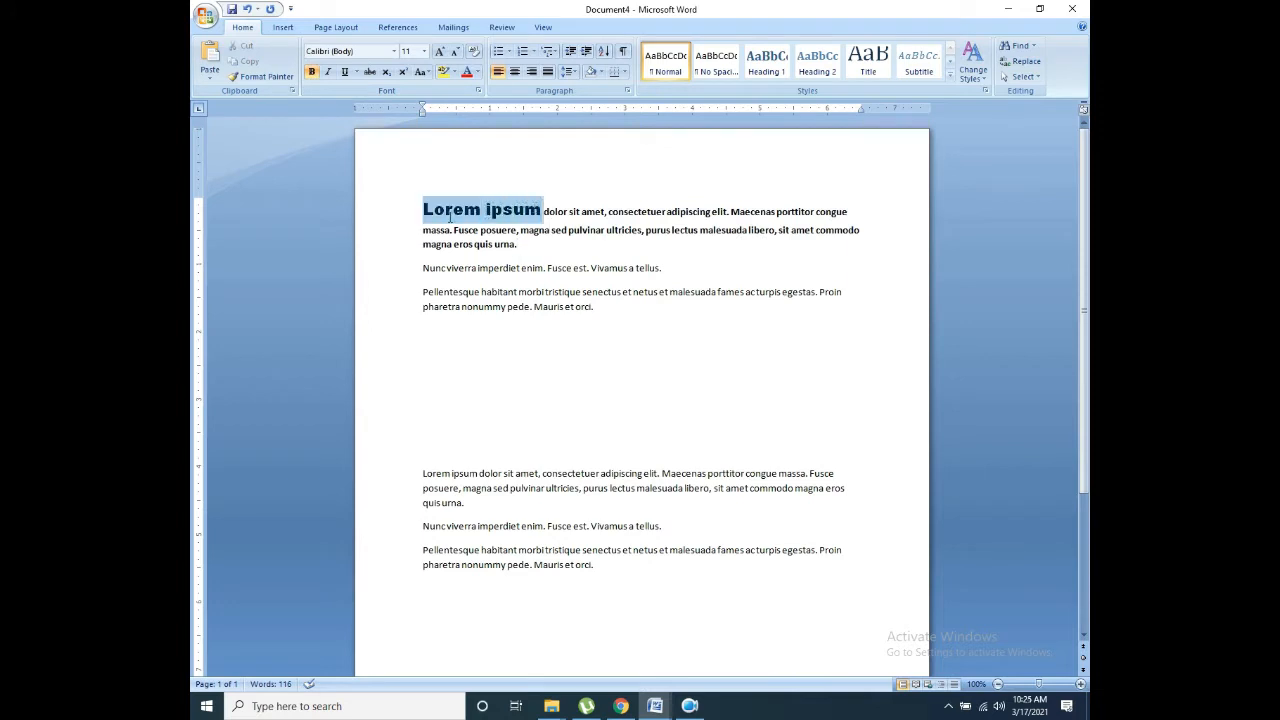
{"action": "left_click", "coordinate": [395, 51]}
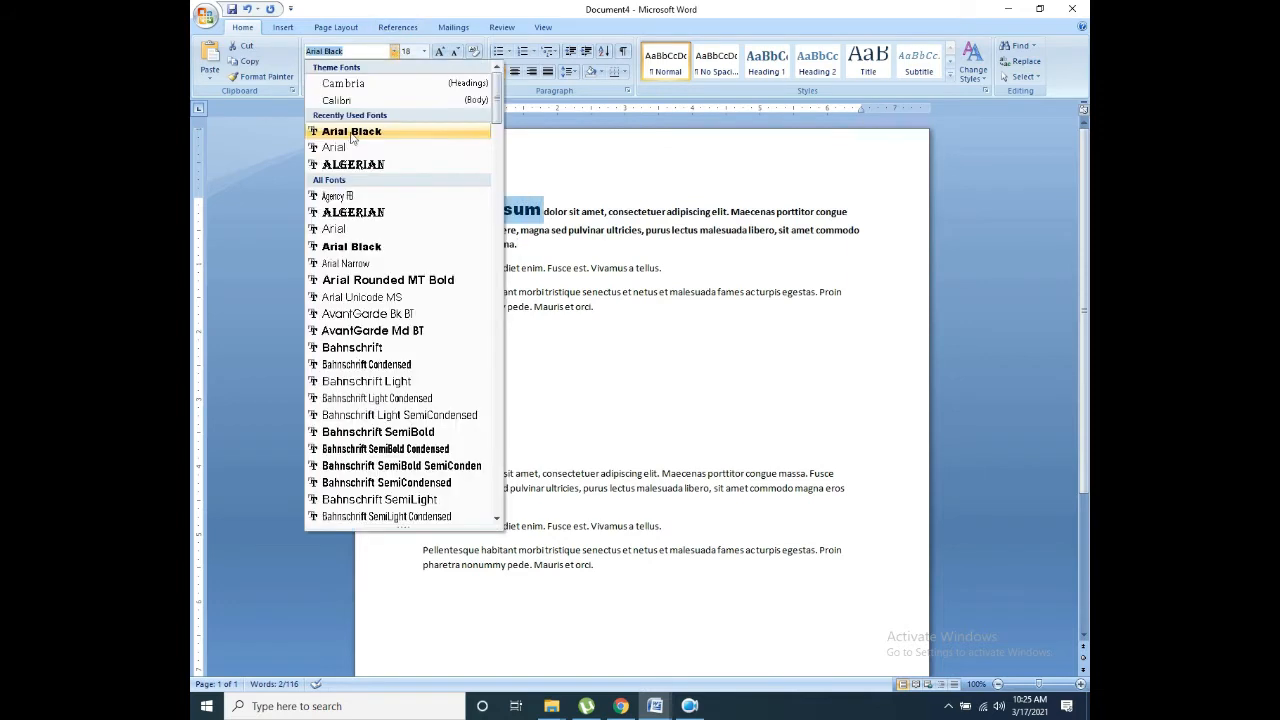
{"action": "left_click", "coordinate": [345, 148]}
{"action": "left_click", "coordinate": [519, 236]}
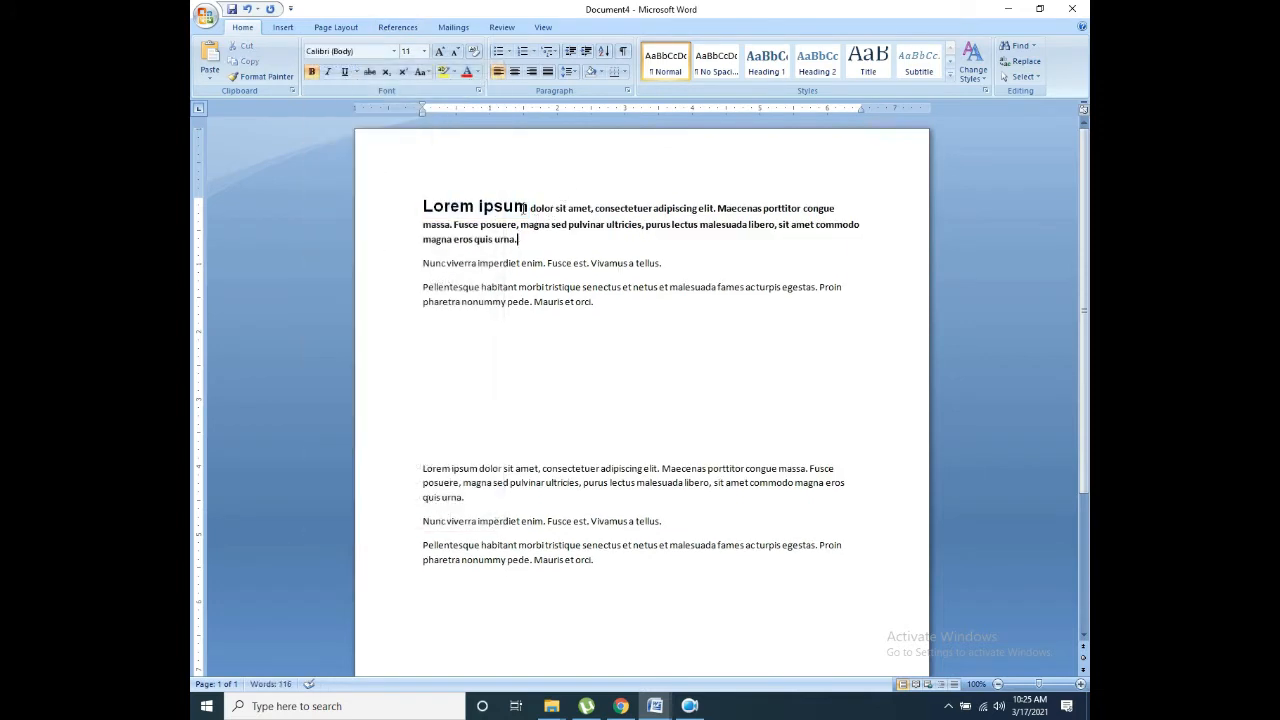
{"action": "left_click_drag", "start_coordinate": [529, 208], "coordinate": [423, 207]}
{"action": "left_click", "coordinate": [313, 76]}
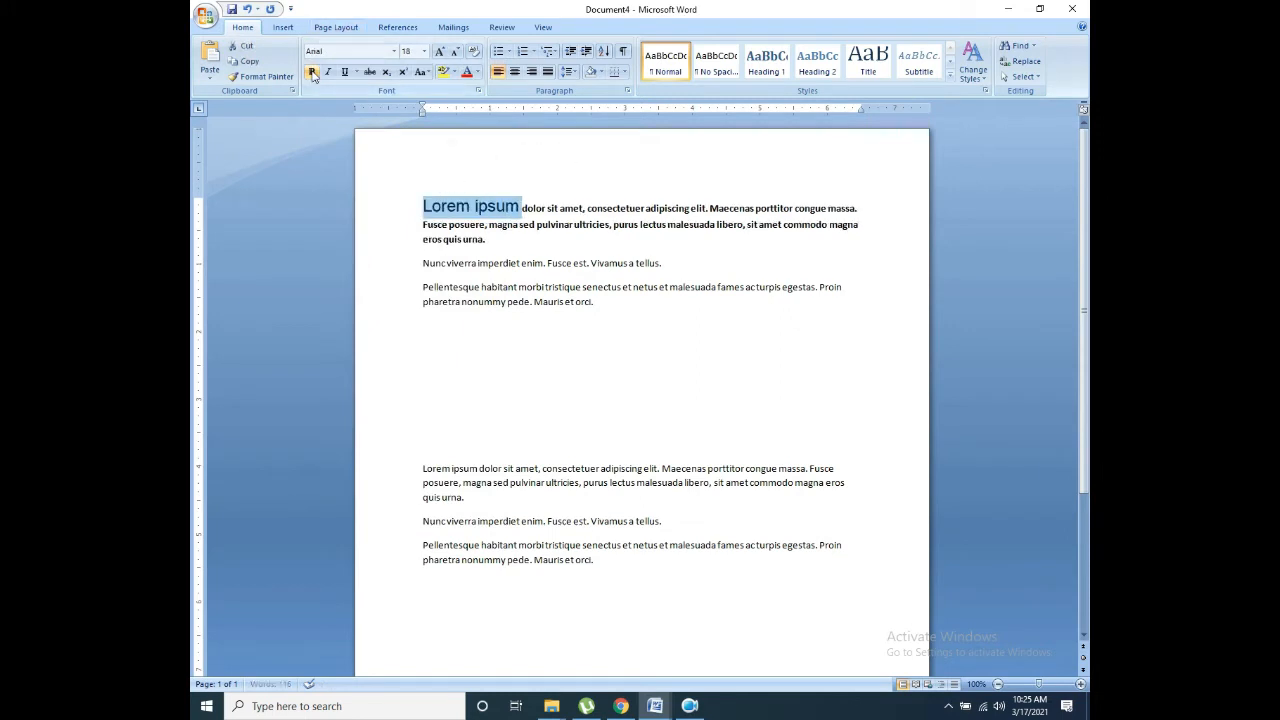
Step: Toggle bold on and off for the first paragraph, leaving it plain
{"action": "left_click", "coordinate": [517, 240]}
{"action": "left_click_drag", "start_coordinate": [517, 240], "coordinate": [396, 192]}
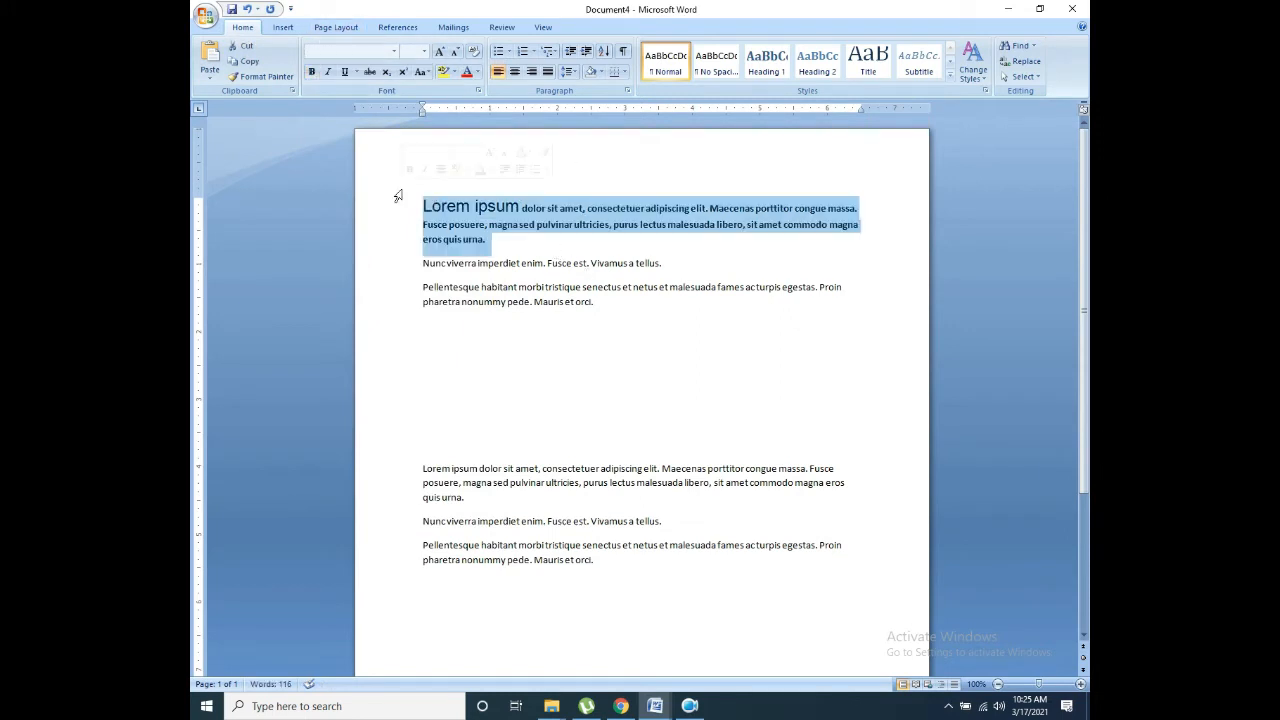
{"action": "left_click", "coordinate": [313, 72]}
{"action": "left_click", "coordinate": [313, 72]}
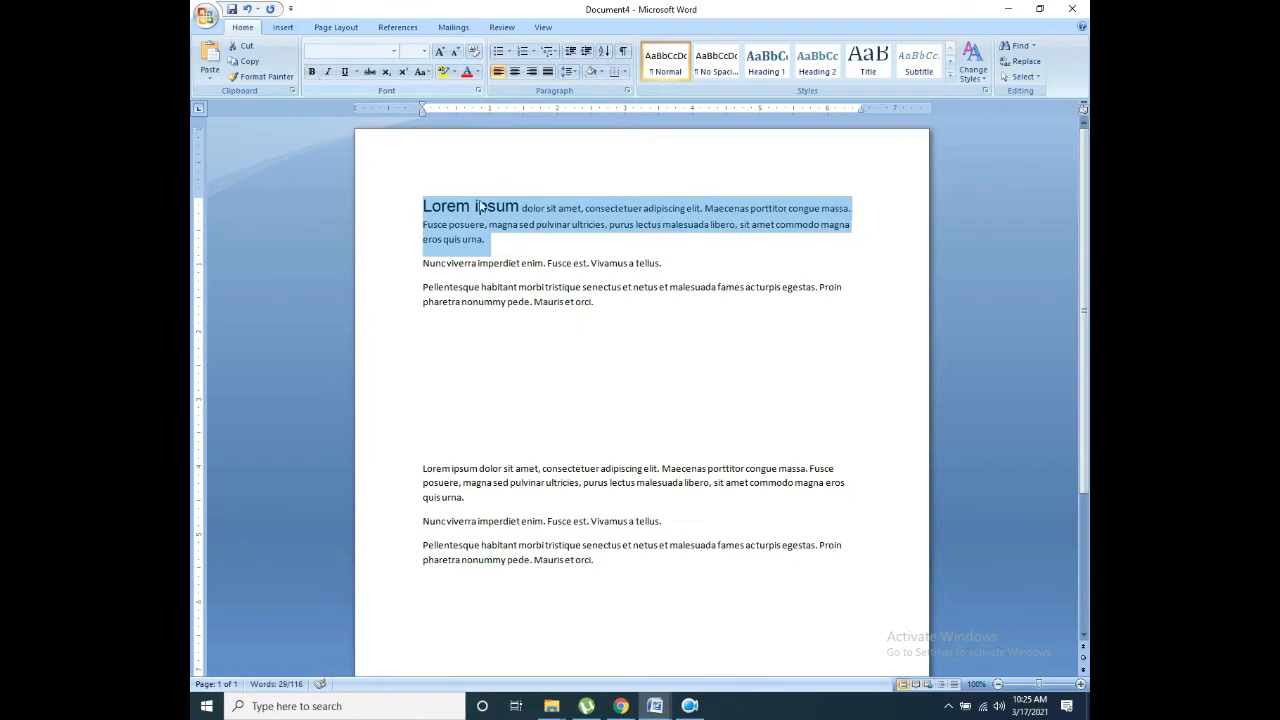
{"action": "left_click", "coordinate": [510, 215]}
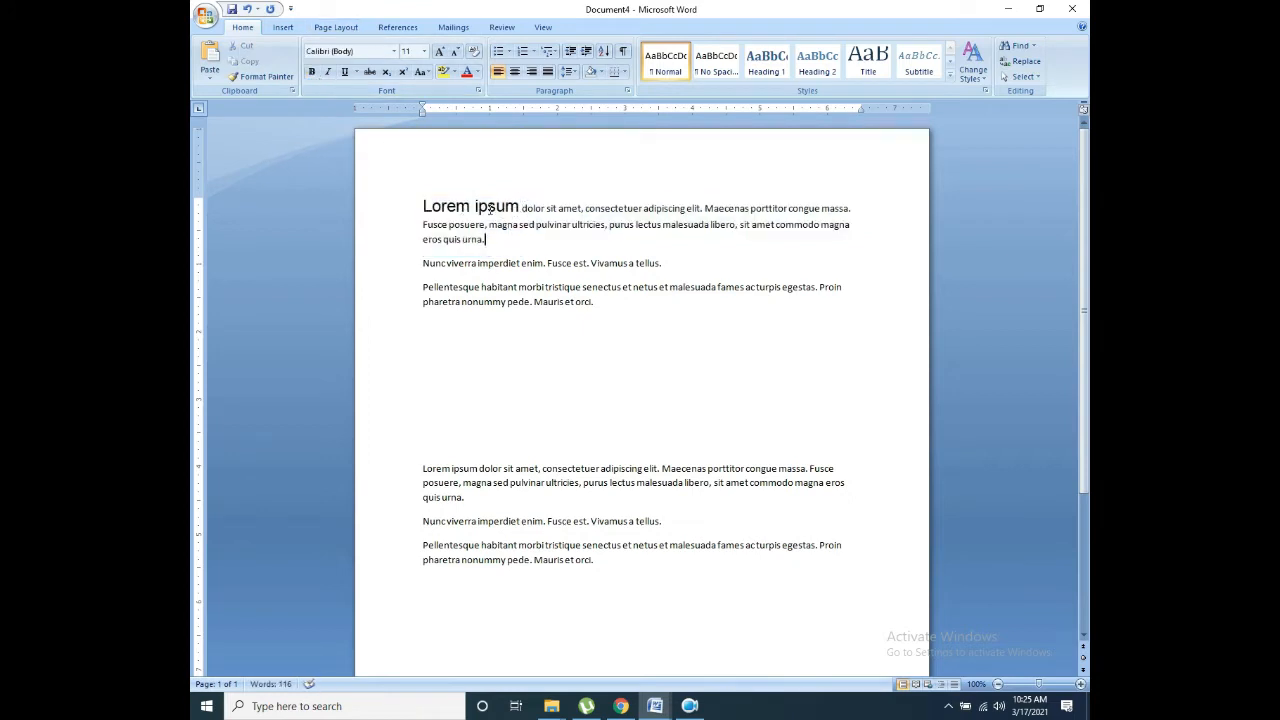
Step: Make only the 'Lorem ipsum' heading bold
{"action": "left_click_drag", "start_coordinate": [521, 204], "coordinate": [397, 203]}
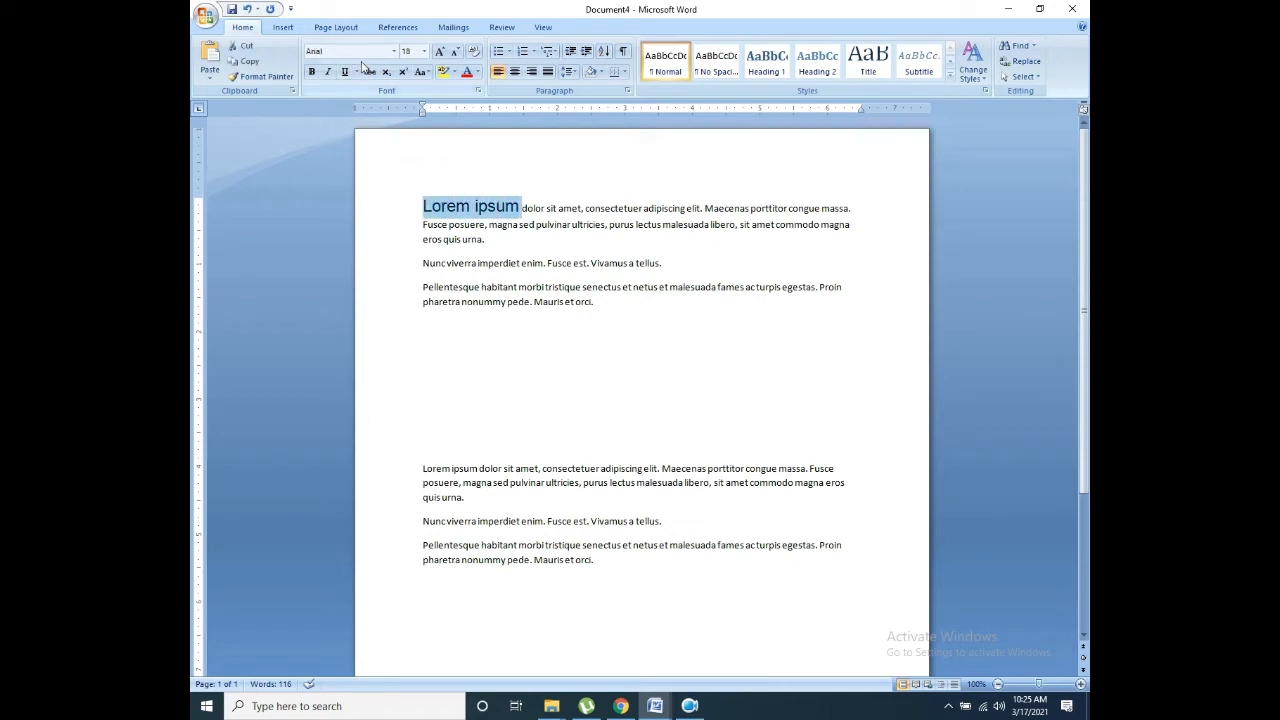
{"action": "left_click", "coordinate": [312, 72]}
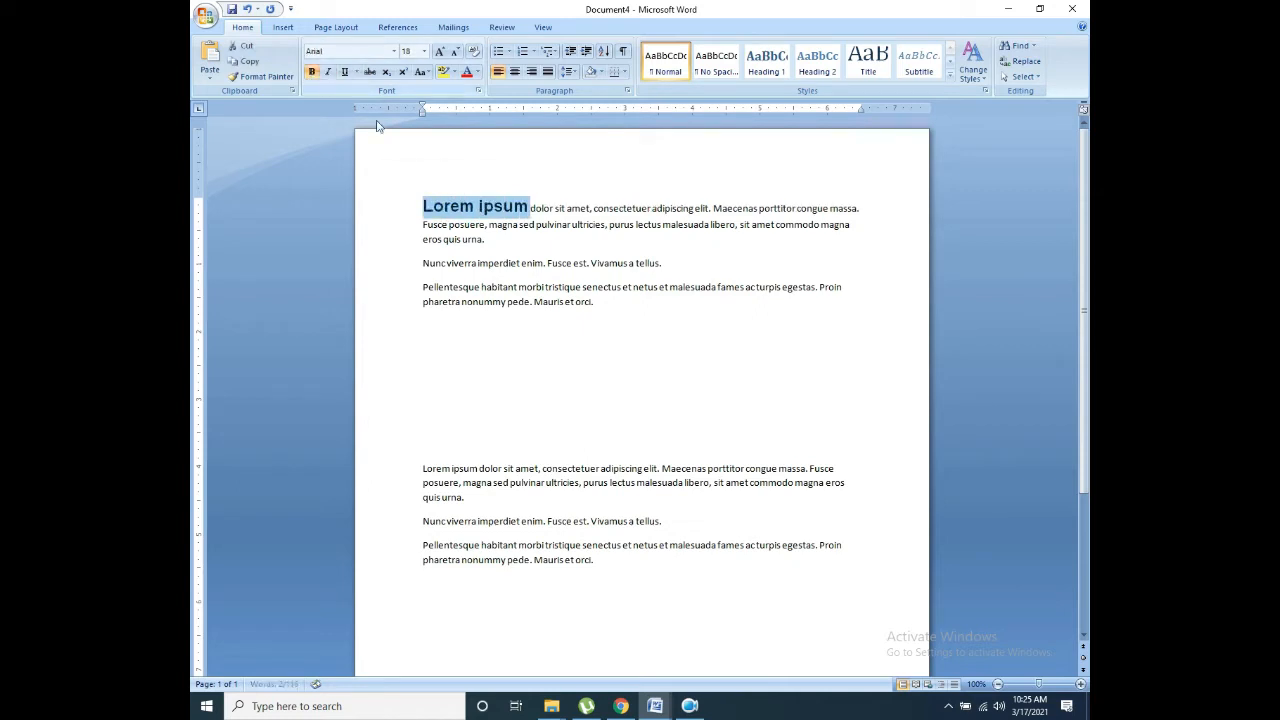
{"action": "left_click", "coordinate": [476, 209]}
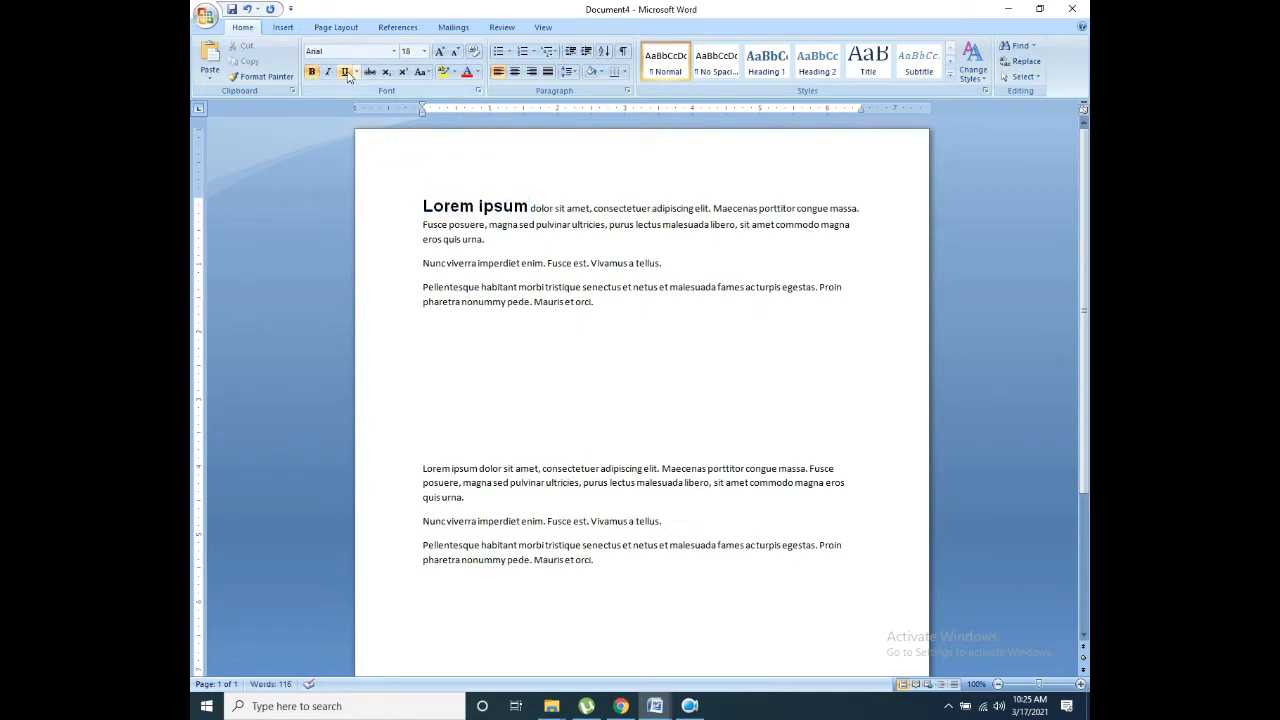
{"action": "left_click_drag", "start_coordinate": [490, 241], "coordinate": [396, 184]}
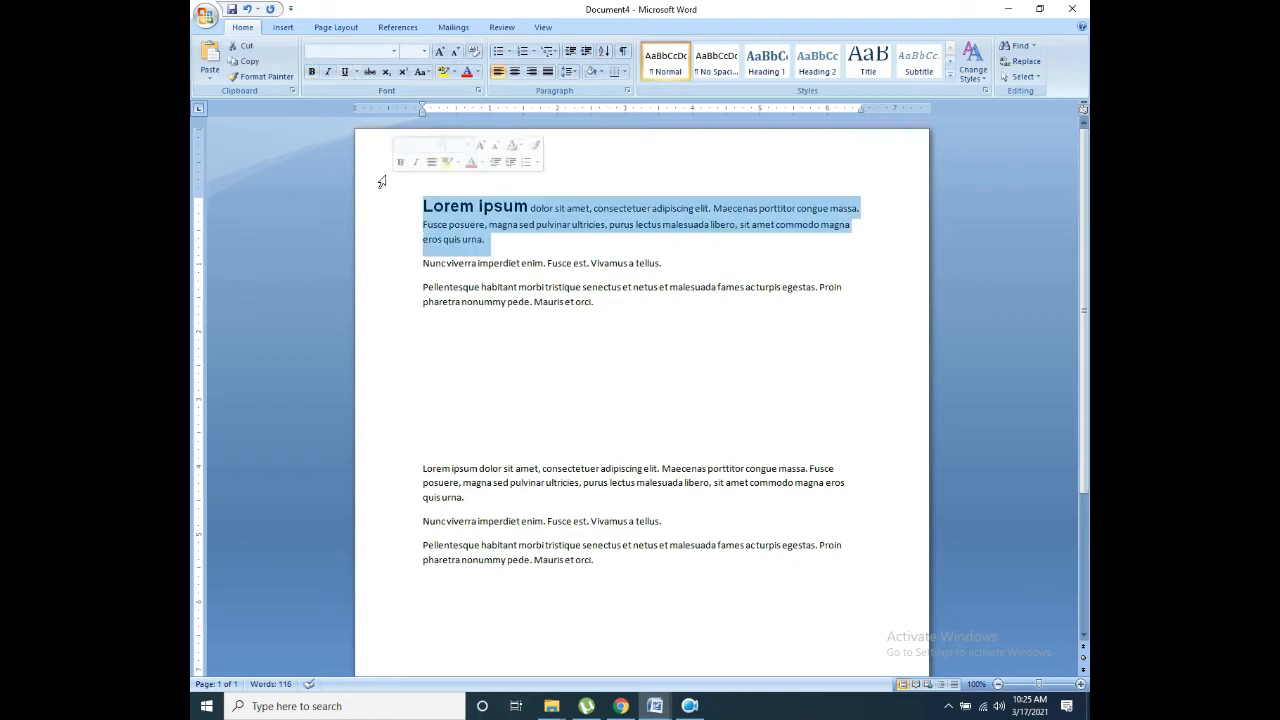
Step: Unbold the heading, then italicize and underline the whole first paragraph
{"action": "left_click", "coordinate": [312, 72]}
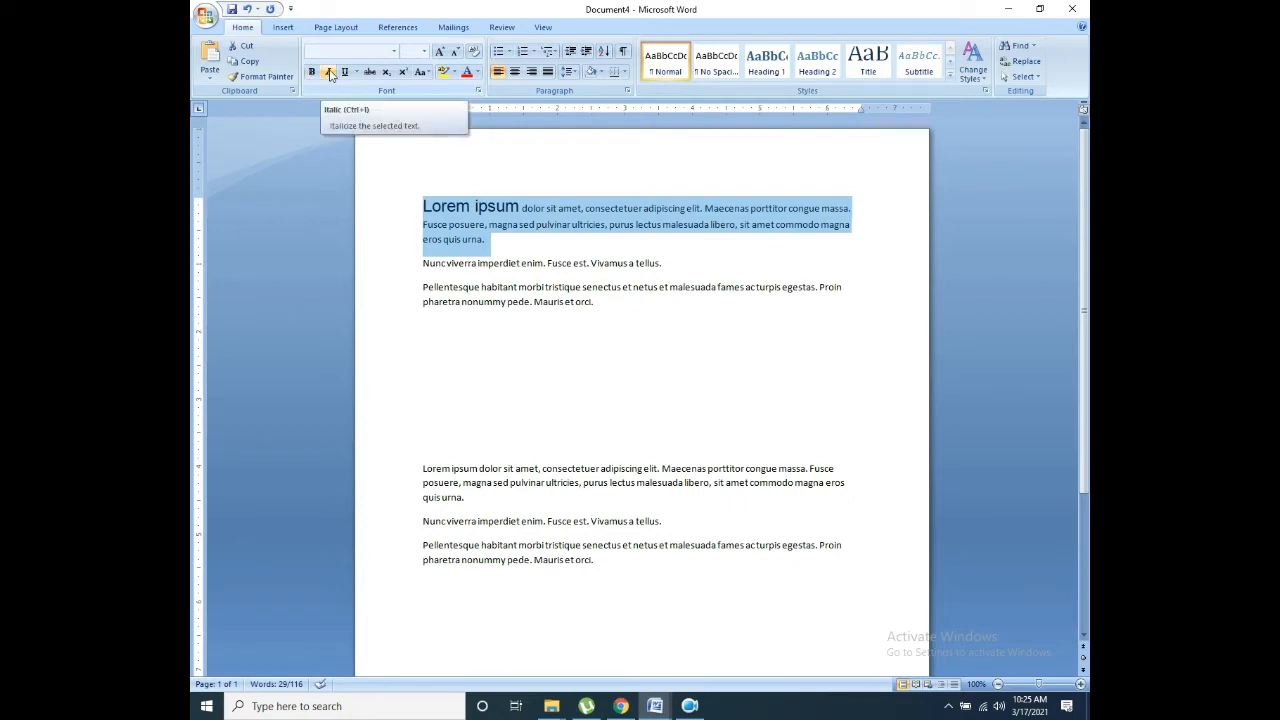
{"action": "left_click", "coordinate": [329, 73]}
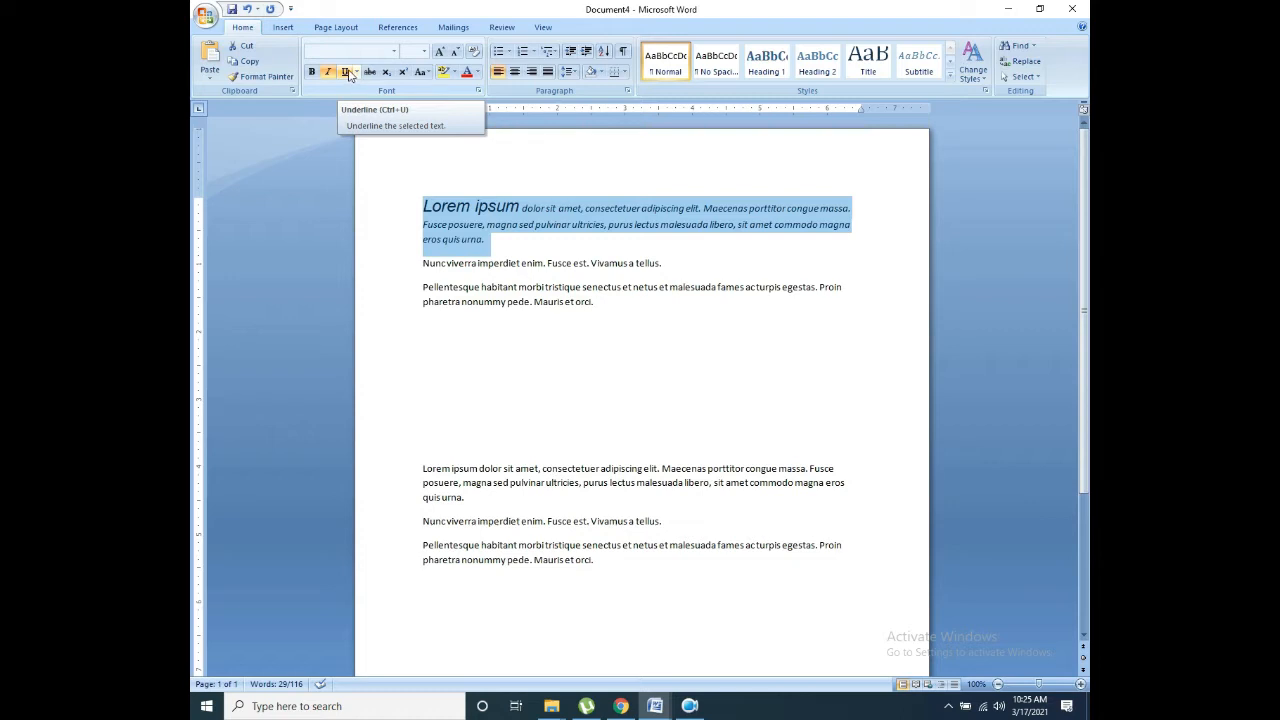
{"action": "left_click", "coordinate": [346, 73]}
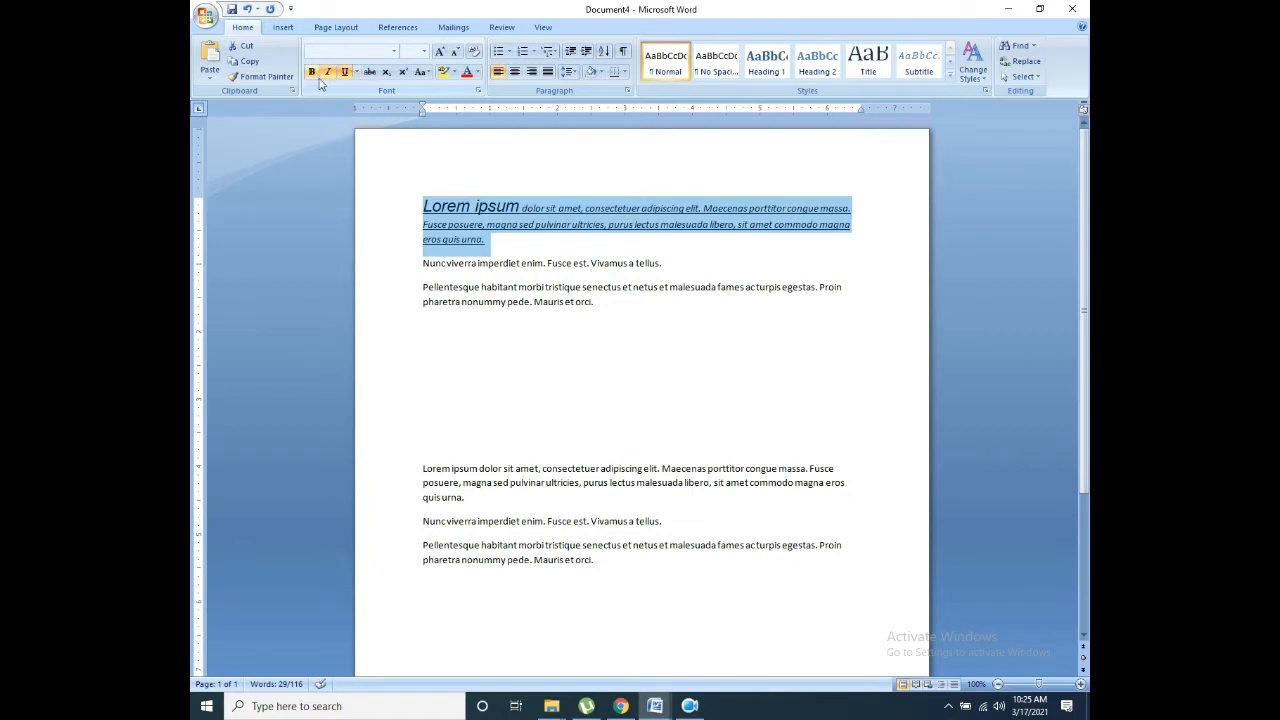
{"action": "left_click", "coordinate": [356, 72]}
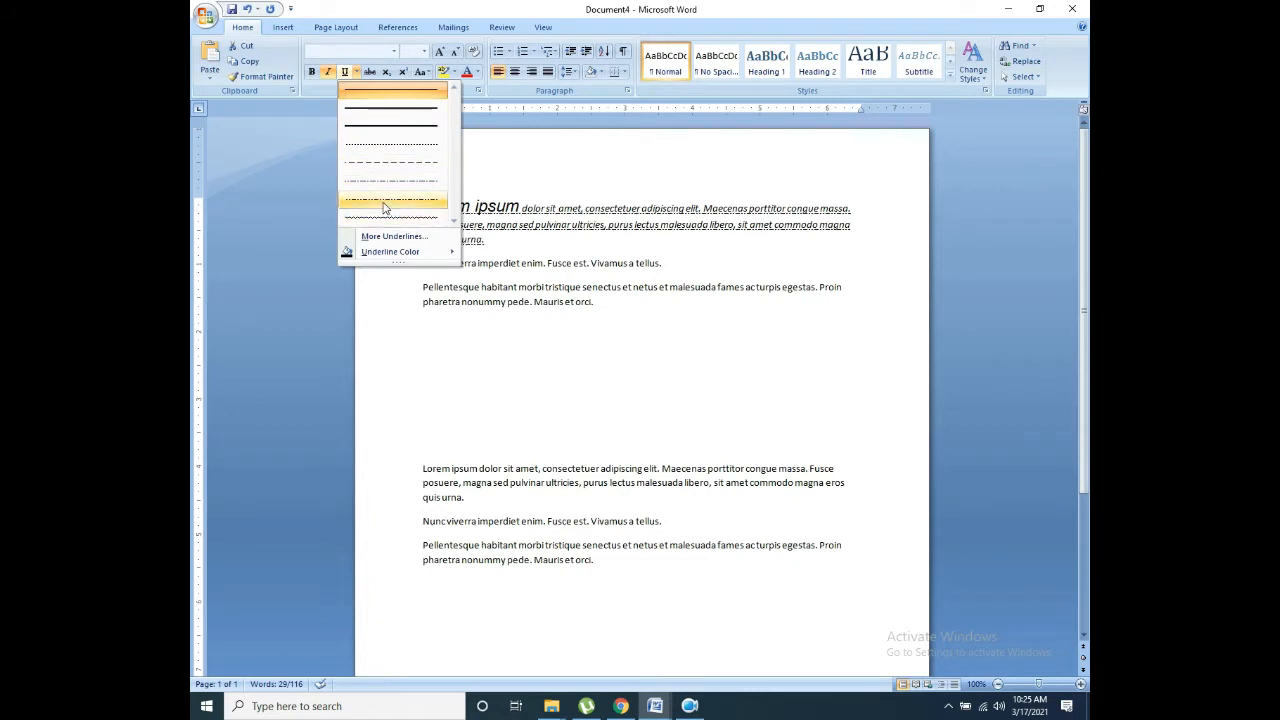
Step: Apply the solid single-line underline style to the first paragraph
{"action": "mouse_move", "coordinate": [367, 253]}
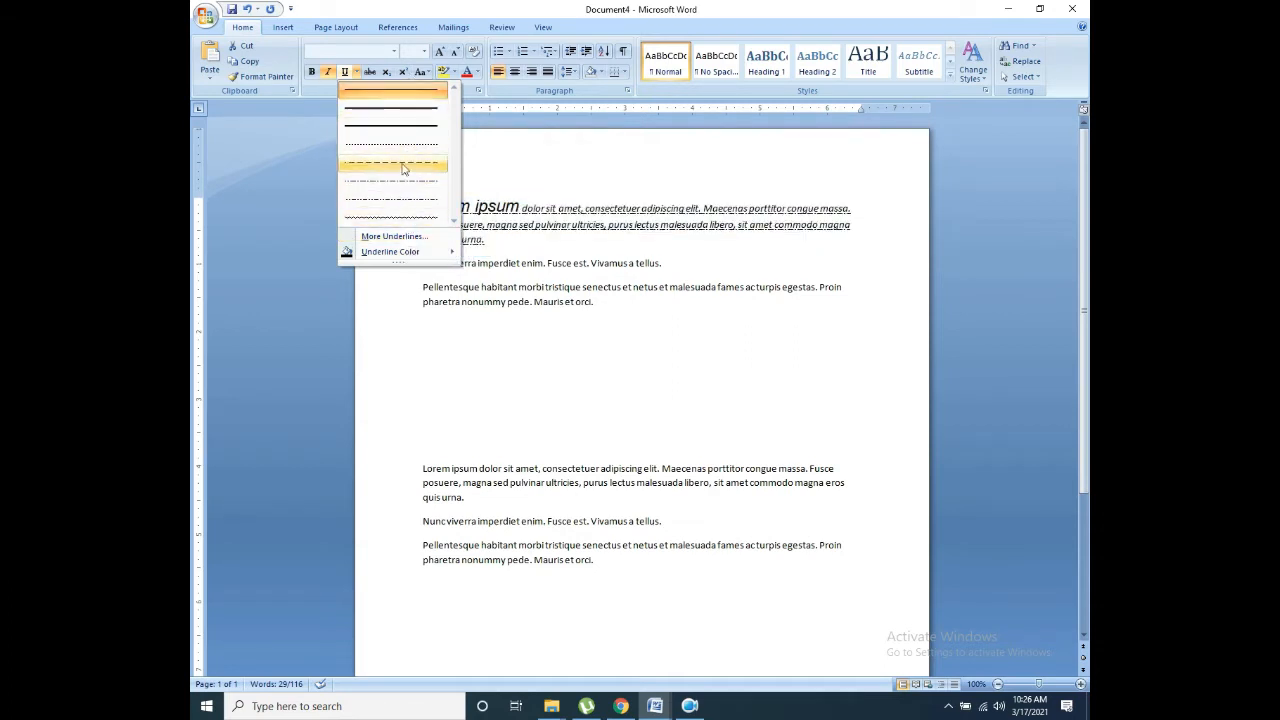
{"action": "left_click", "coordinate": [368, 91]}
{"action": "left_click", "coordinate": [358, 76]}
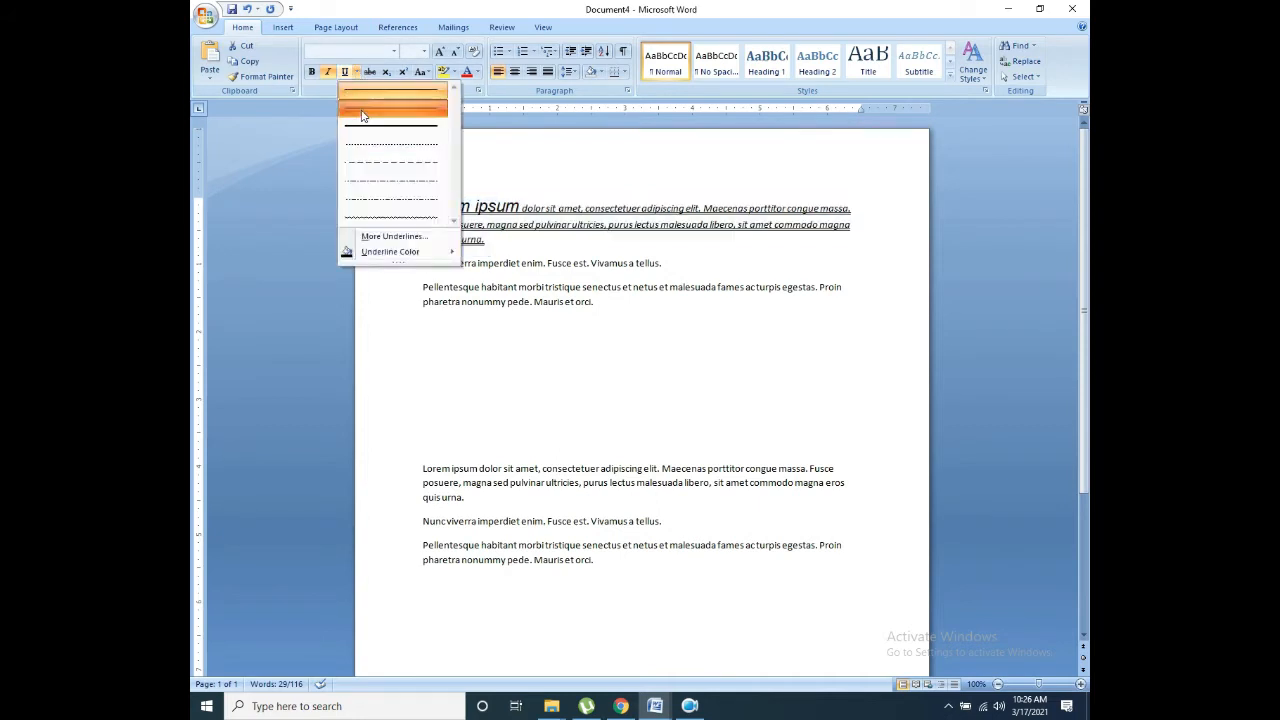
{"action": "left_click", "coordinate": [494, 163]}
{"action": "left_click", "coordinate": [497, 182]}
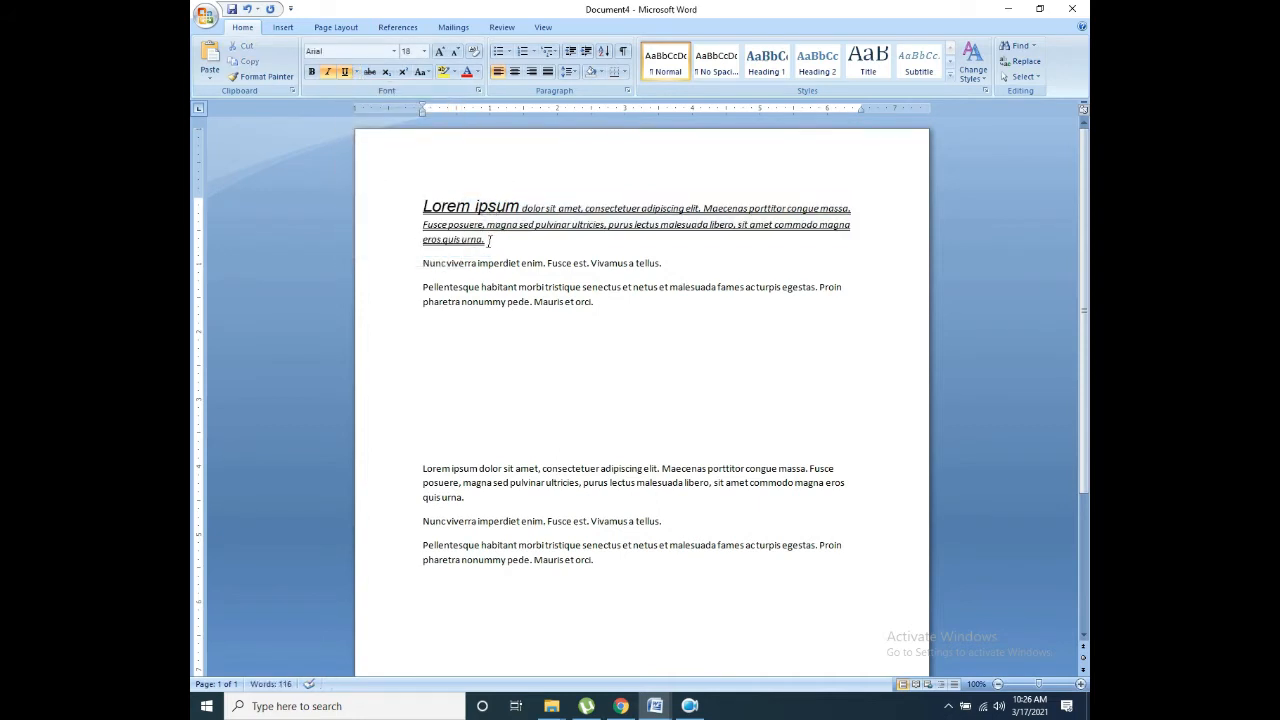
Step: Colour the first paragraph's underline aqua
{"action": "left_click_drag", "start_coordinate": [489, 241], "coordinate": [420, 210]}
{"action": "left_click", "coordinate": [356, 72]}
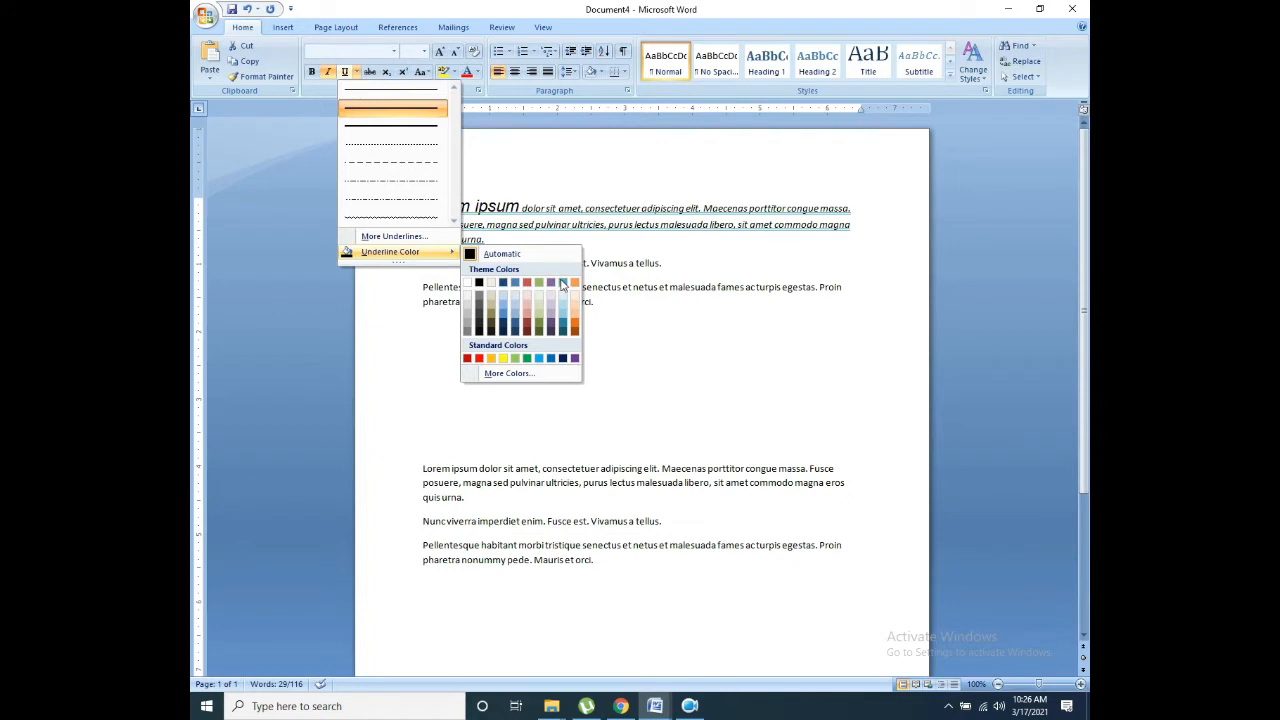
{"action": "left_click", "coordinate": [562, 328]}
{"action": "left_click", "coordinate": [497, 355]}
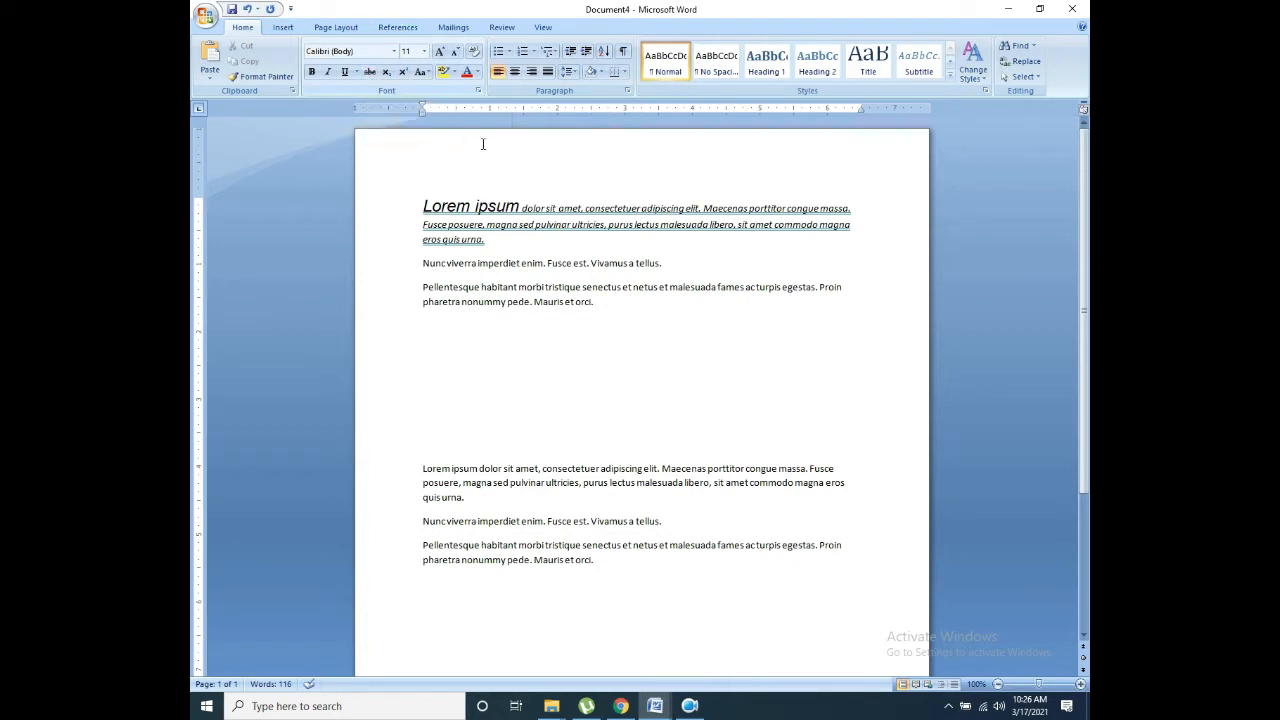
{"action": "left_click_drag", "start_coordinate": [490, 238], "coordinate": [422, 240]}
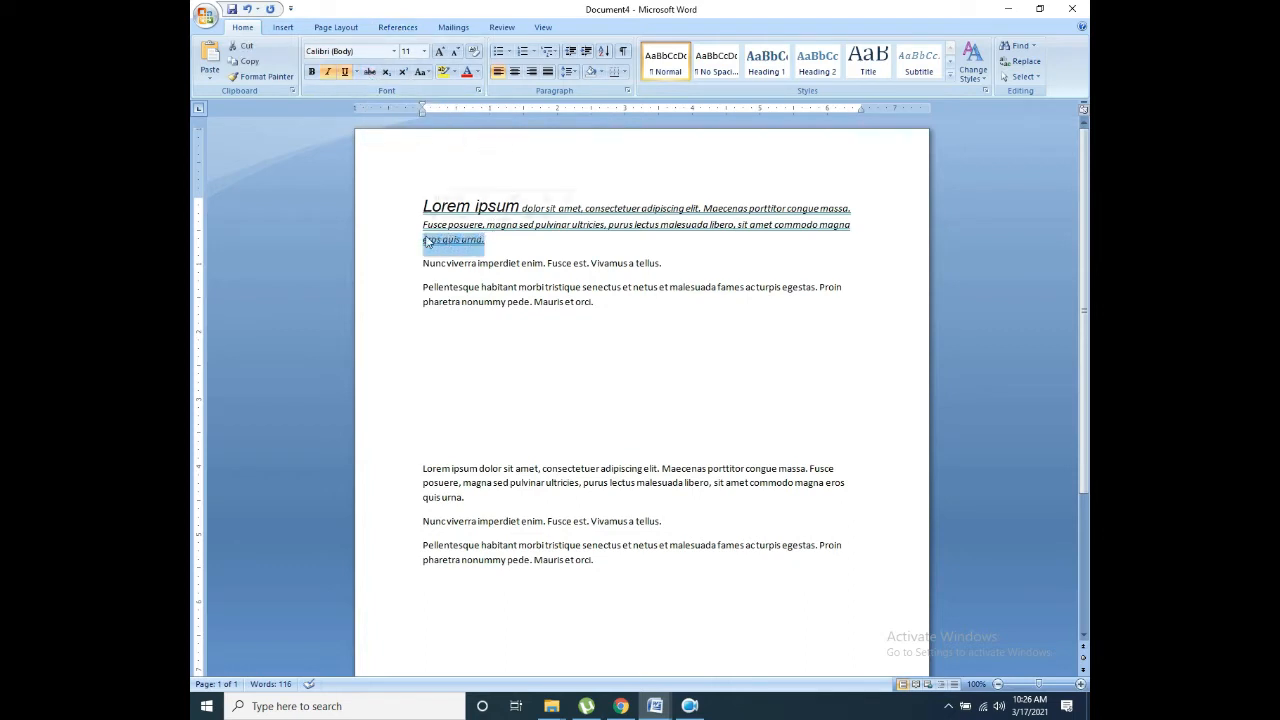
{"action": "left_click", "coordinate": [368, 72]}
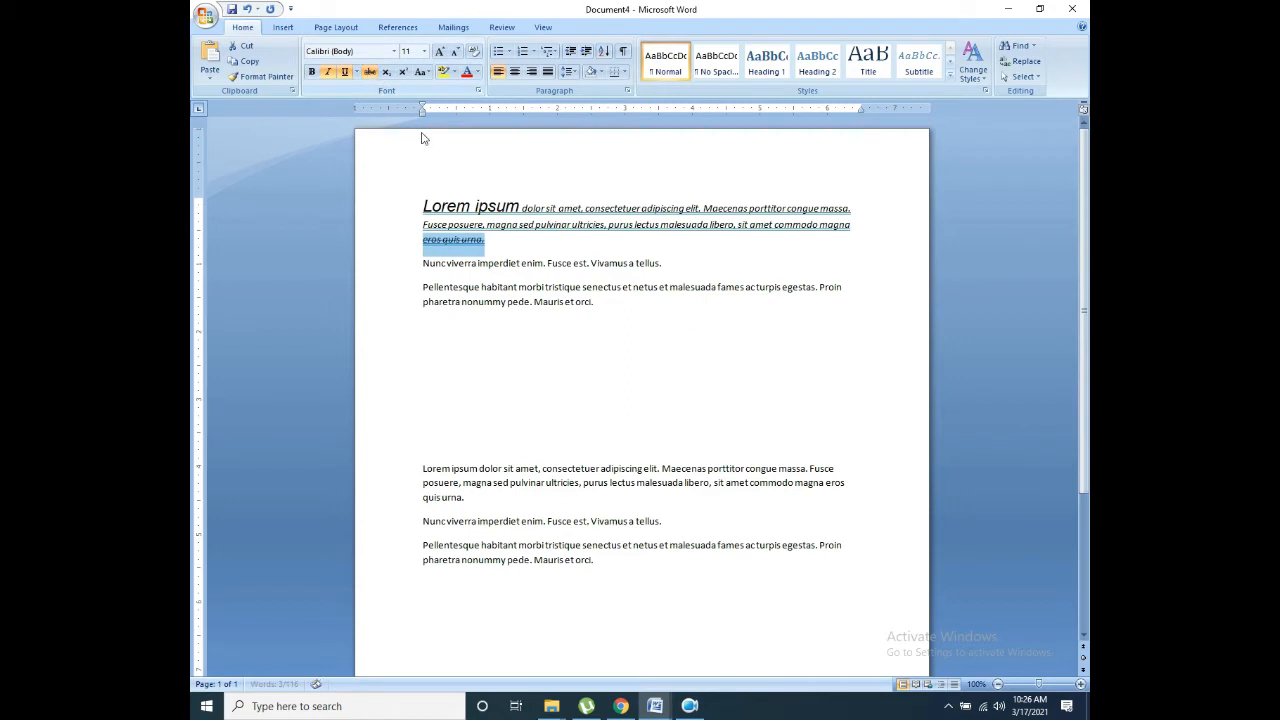
{"action": "left_click", "coordinate": [487, 240]}
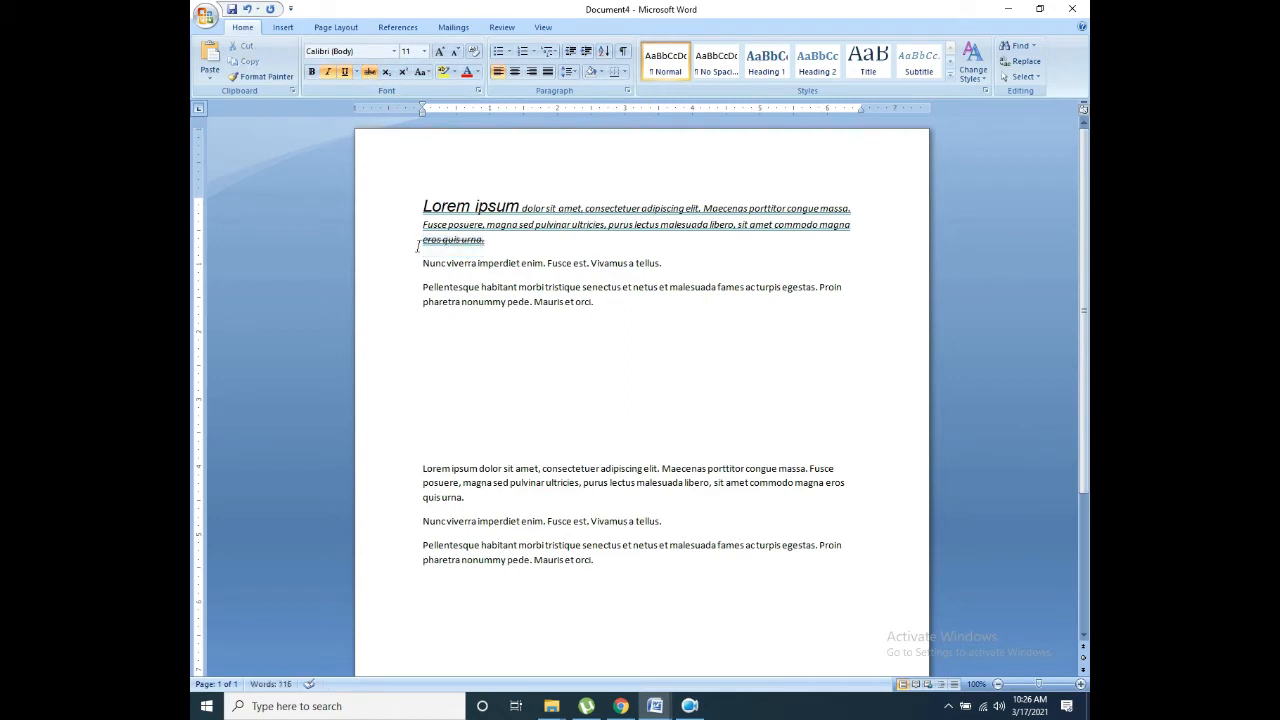
{"action": "left_click_drag", "start_coordinate": [422, 240], "coordinate": [487, 243]}
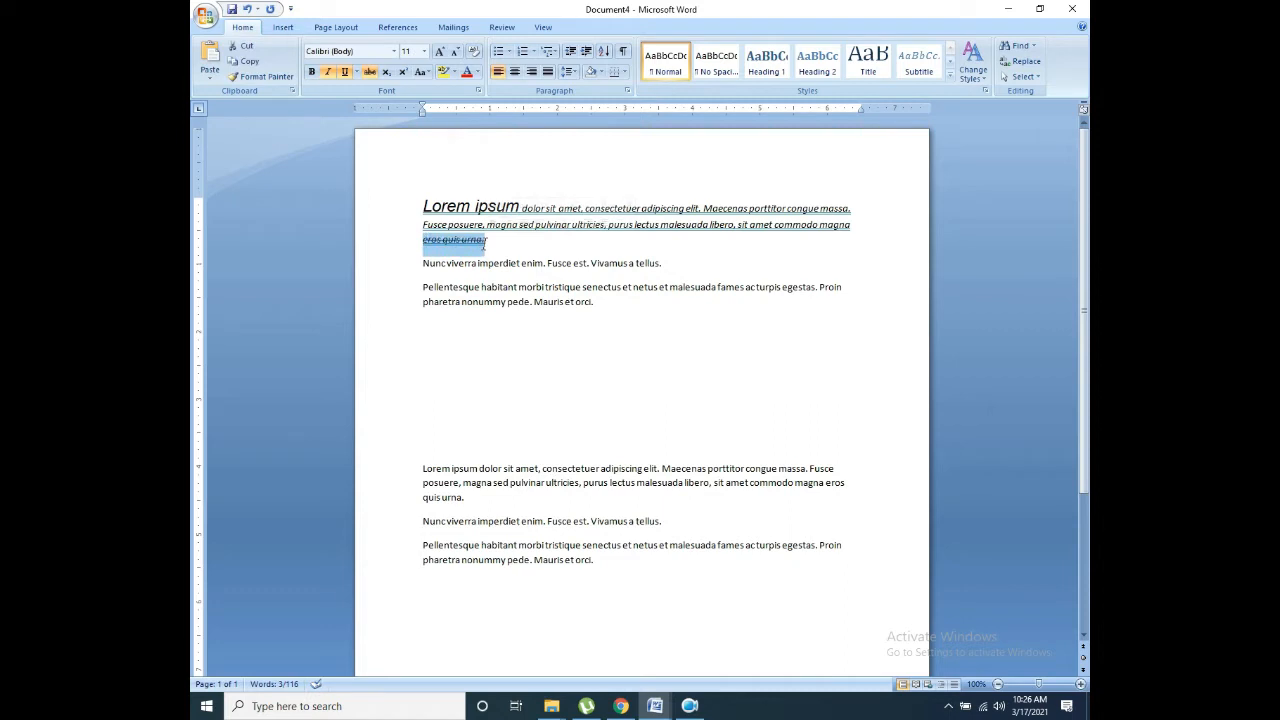
{"action": "left_click", "coordinate": [370, 72]}
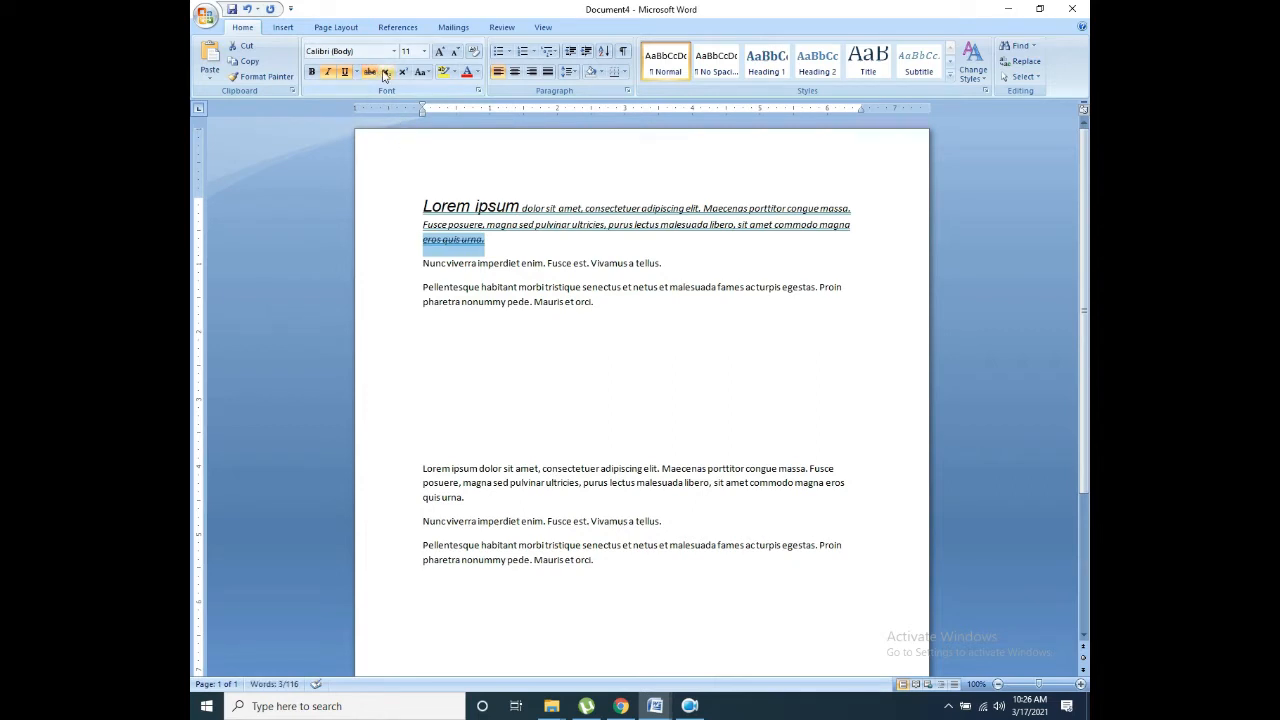
{"action": "left_click", "coordinate": [514, 380]}
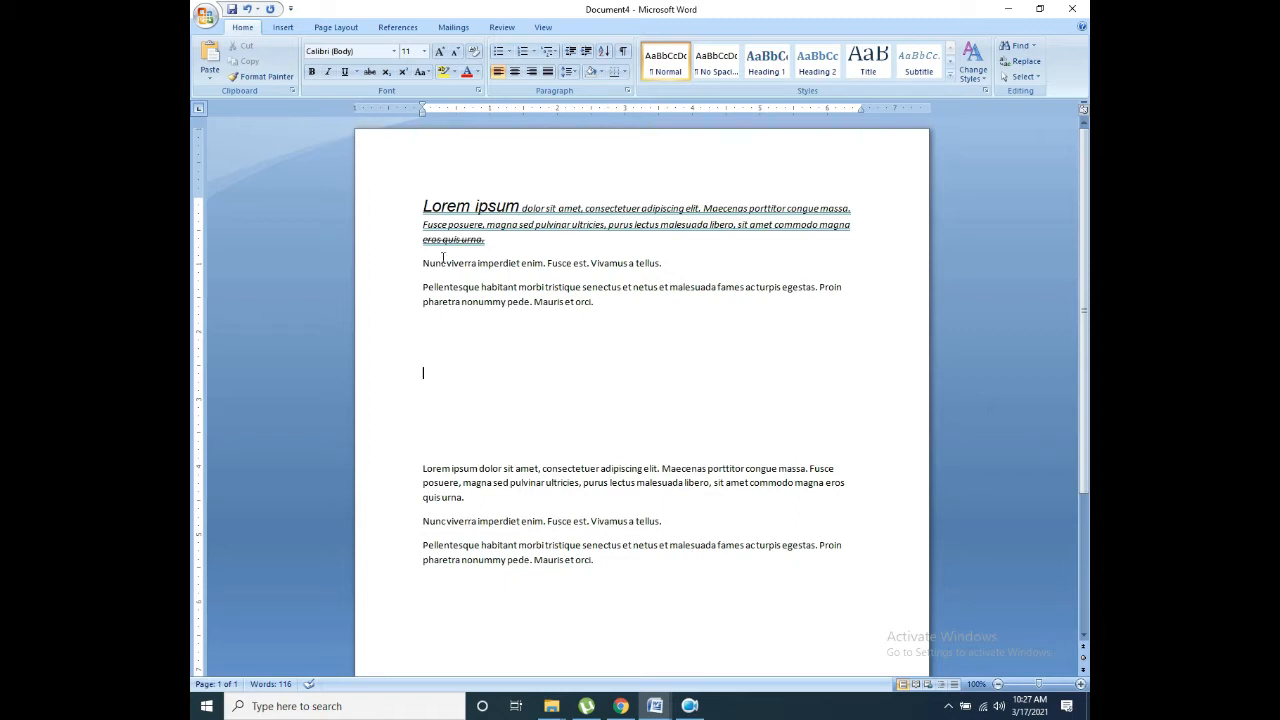
Step: Type x2 and make the 2 a superscript, giving x²
{"action": "type", "text": "x2"}
{"action": "left_click_drag", "start_coordinate": [434, 374], "coordinate": [428, 374]}
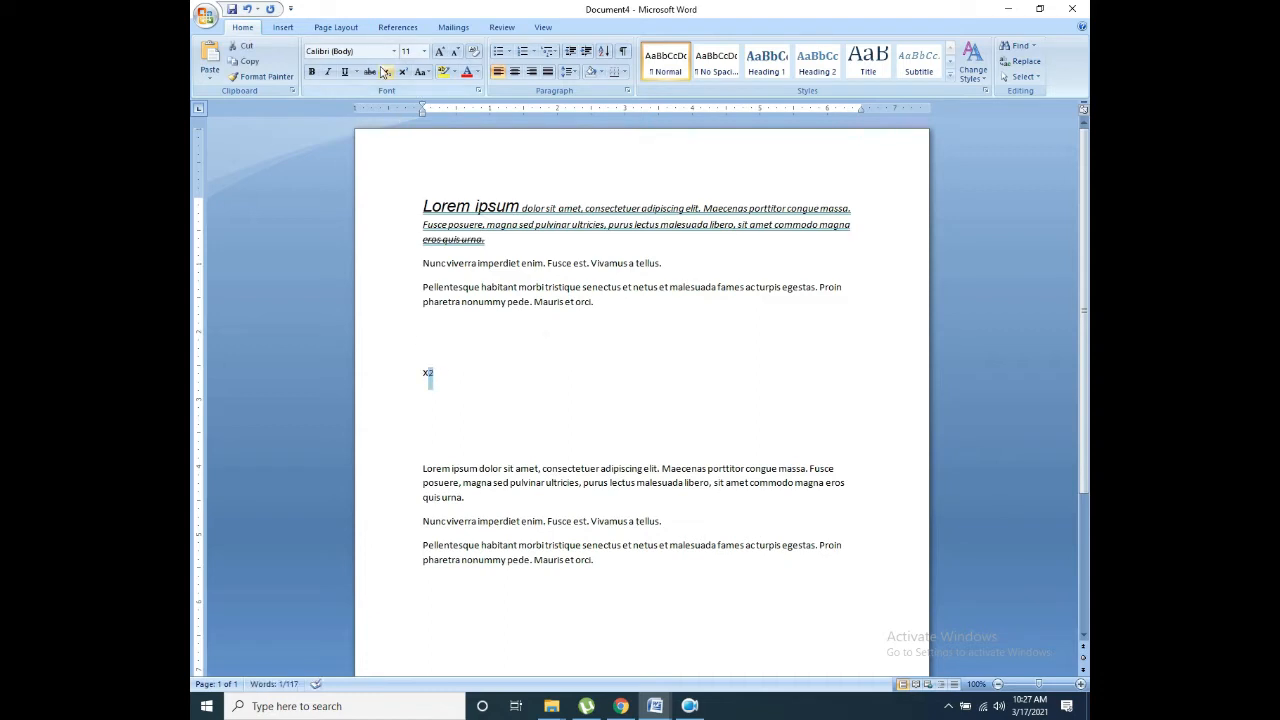
{"action": "left_click", "coordinate": [404, 72]}
{"action": "left_click", "coordinate": [450, 383]}
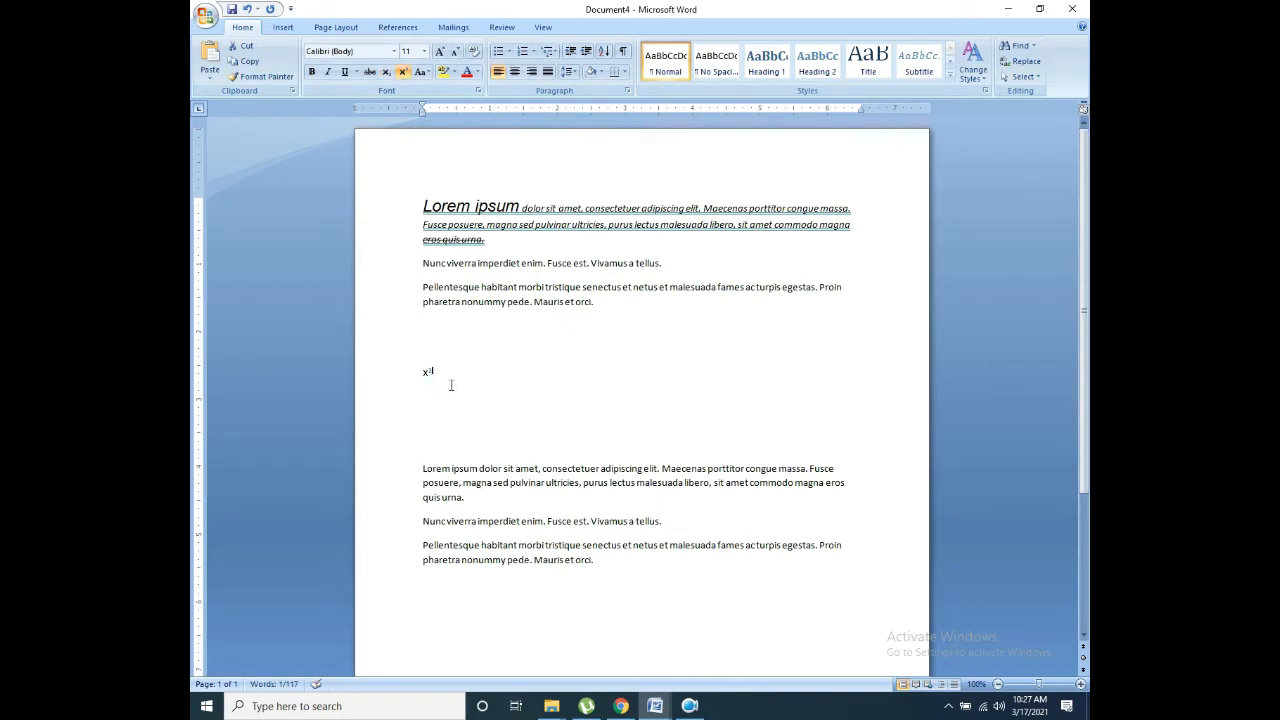
{"action": "key", "text": "Return"}
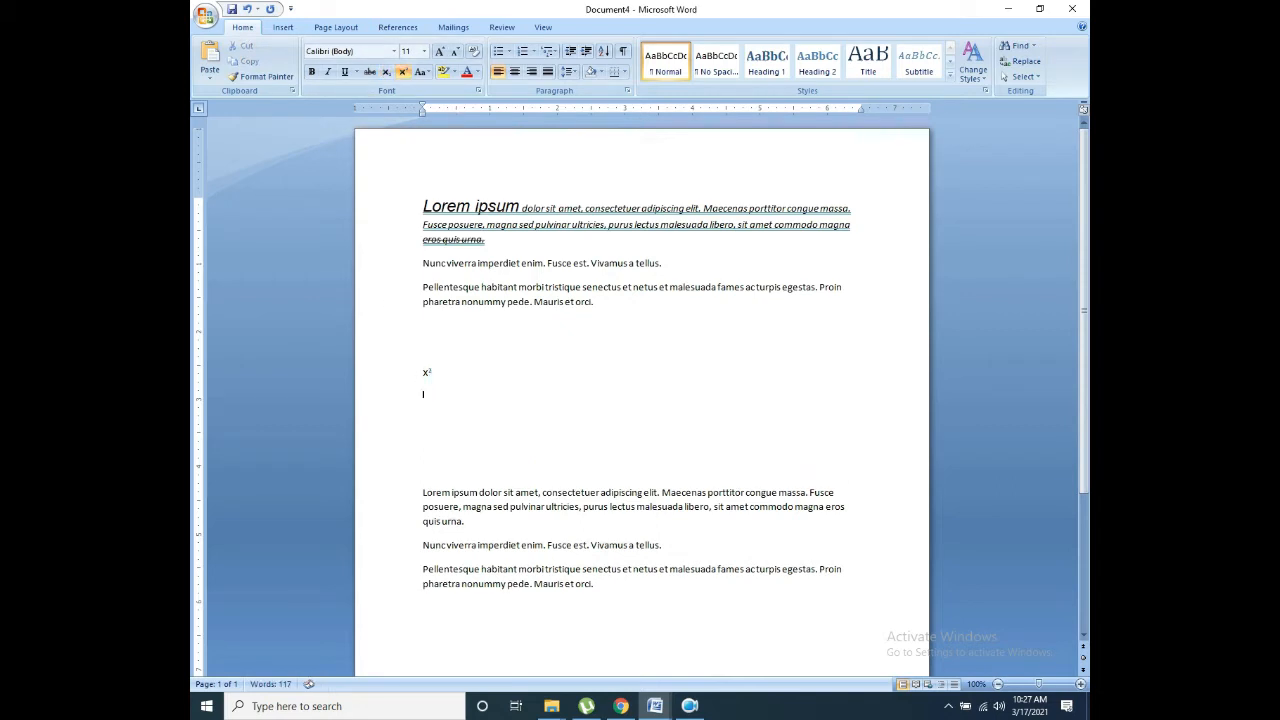
{"action": "key", "text": "BackSpace"}
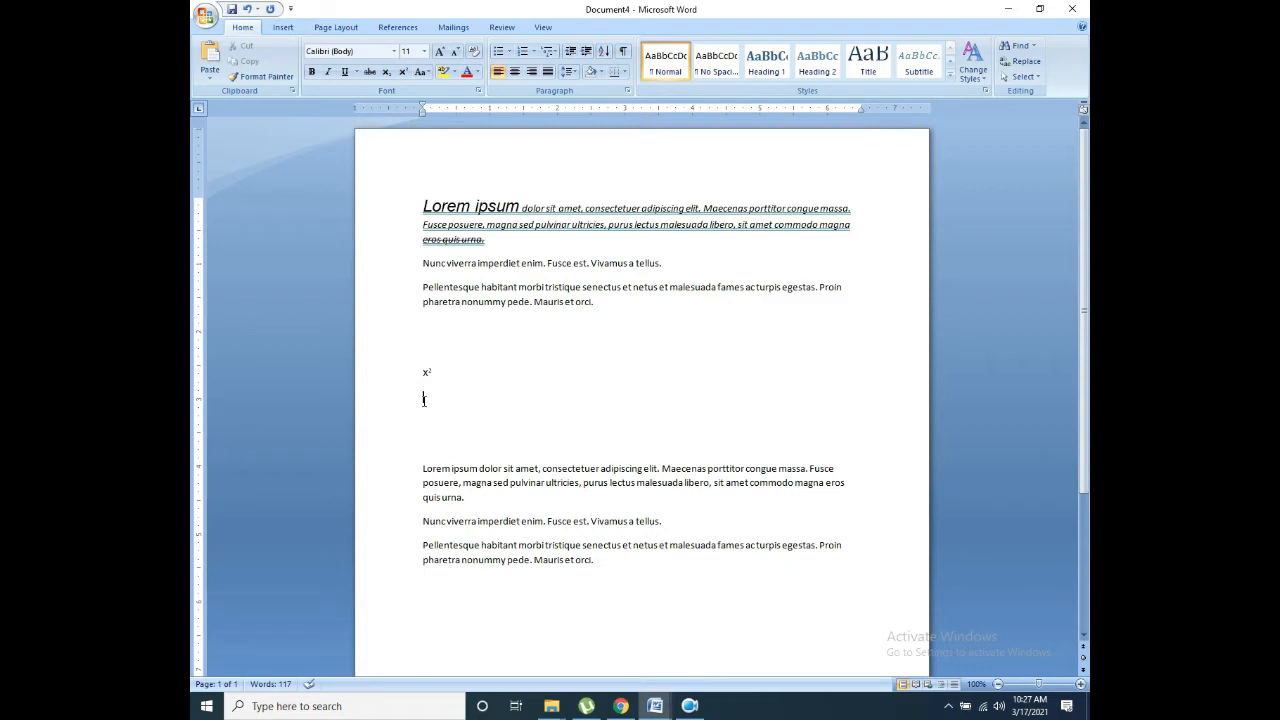
Step: Type x2 on the next line and make its 2 a subscript
{"action": "left_click", "coordinate": [423, 399]}
{"action": "type", "text": "x2"}
{"action": "left_click_drag", "start_coordinate": [439, 395], "coordinate": [428, 396]}
{"action": "left_click", "coordinate": [389, 72]}
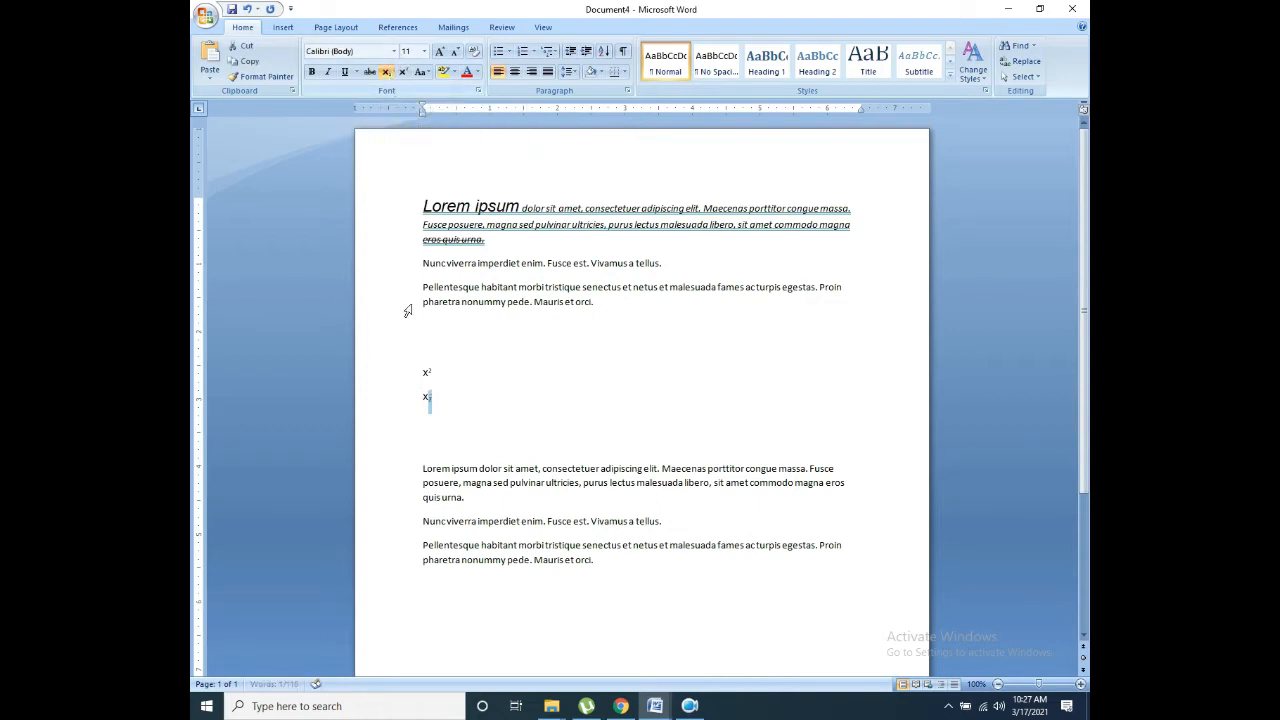
{"action": "left_click", "coordinate": [388, 77]}
{"action": "left_click", "coordinate": [388, 77]}
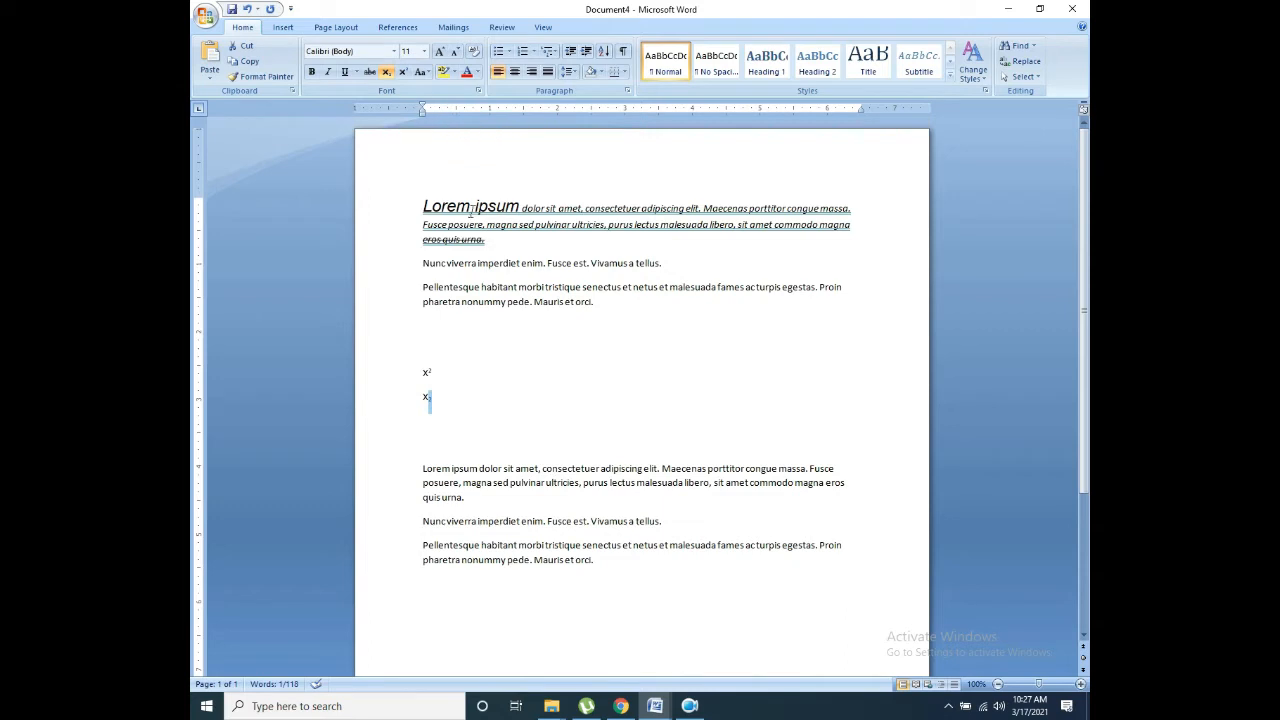
{"action": "left_click", "coordinate": [423, 73]}
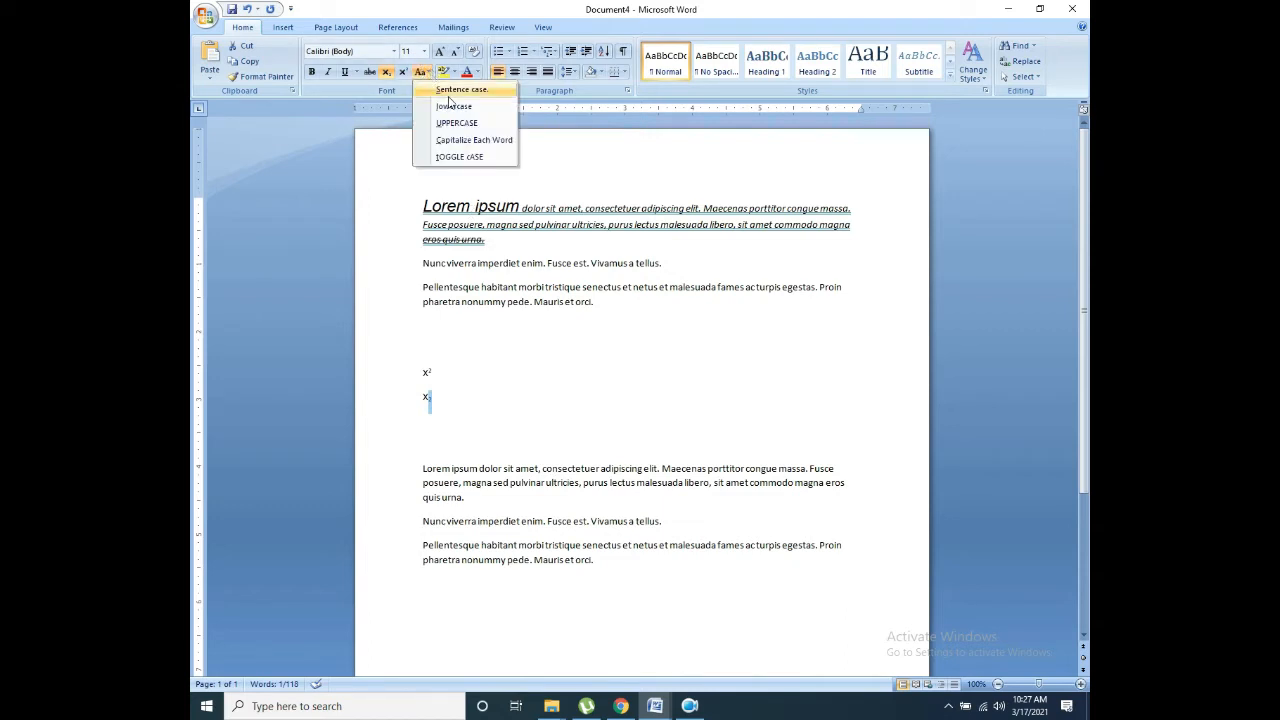
Step: Select the first paragraph and switch it to lowercase, then to UPPERCASE
{"action": "left_click", "coordinate": [572, 307]}
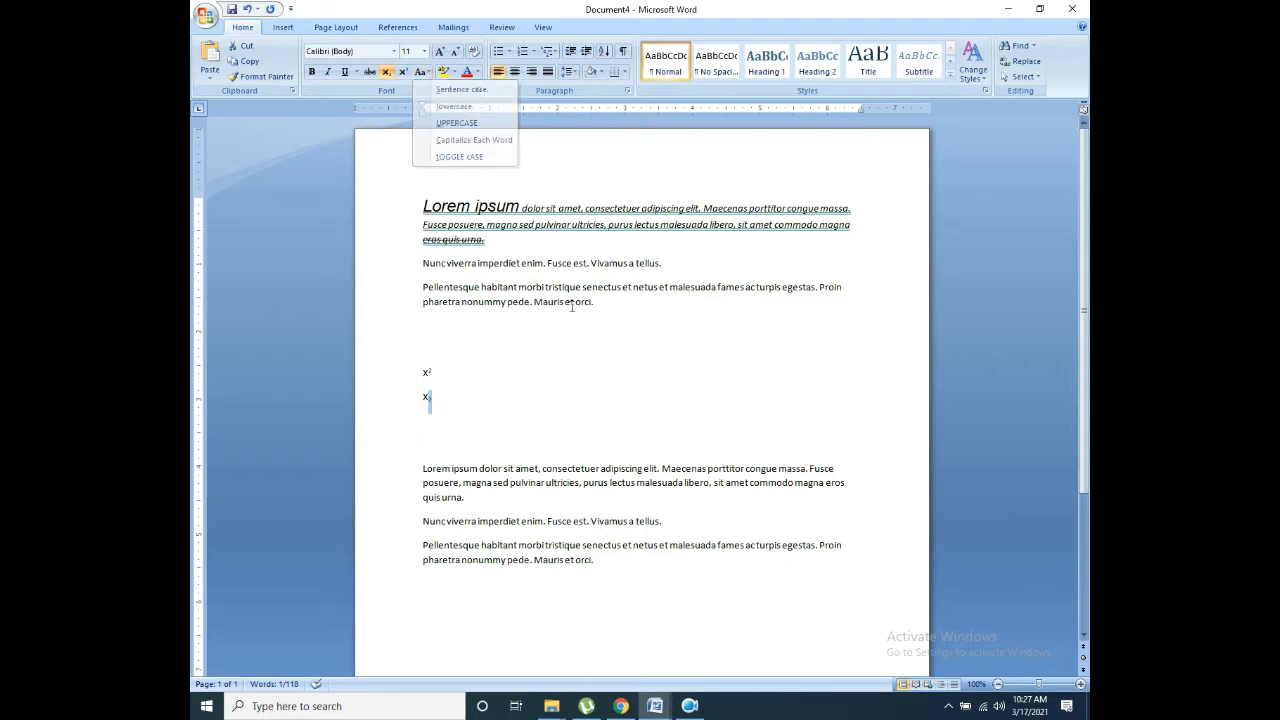
{"action": "left_click_drag", "start_coordinate": [503, 251], "coordinate": [388, 190]}
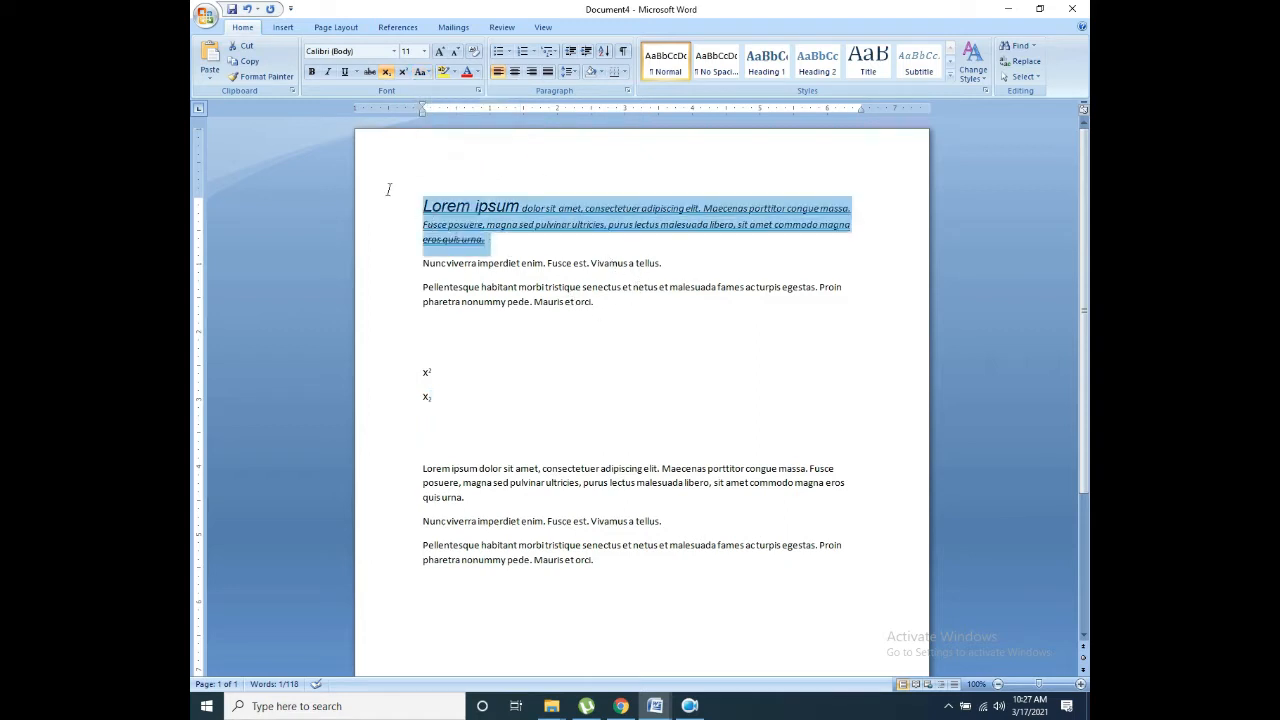
{"action": "left_click", "coordinate": [427, 73]}
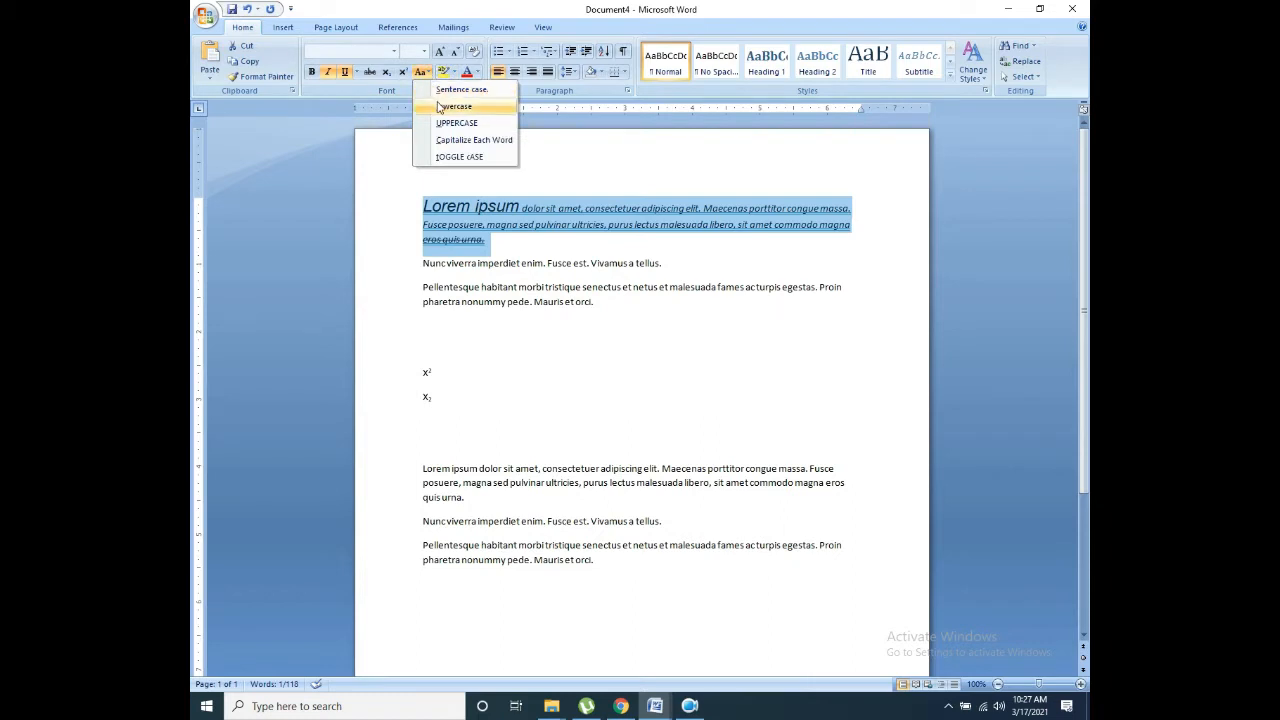
{"action": "left_click", "coordinate": [450, 106]}
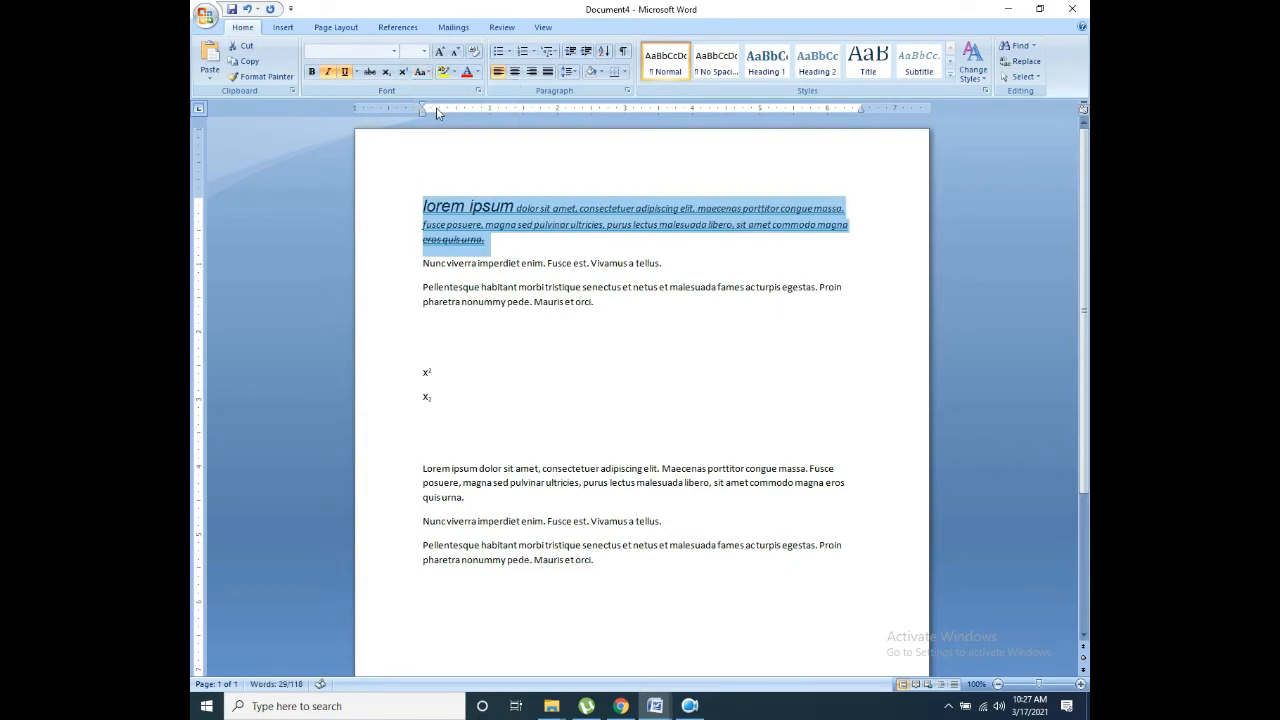
{"action": "left_click", "coordinate": [451, 72]}
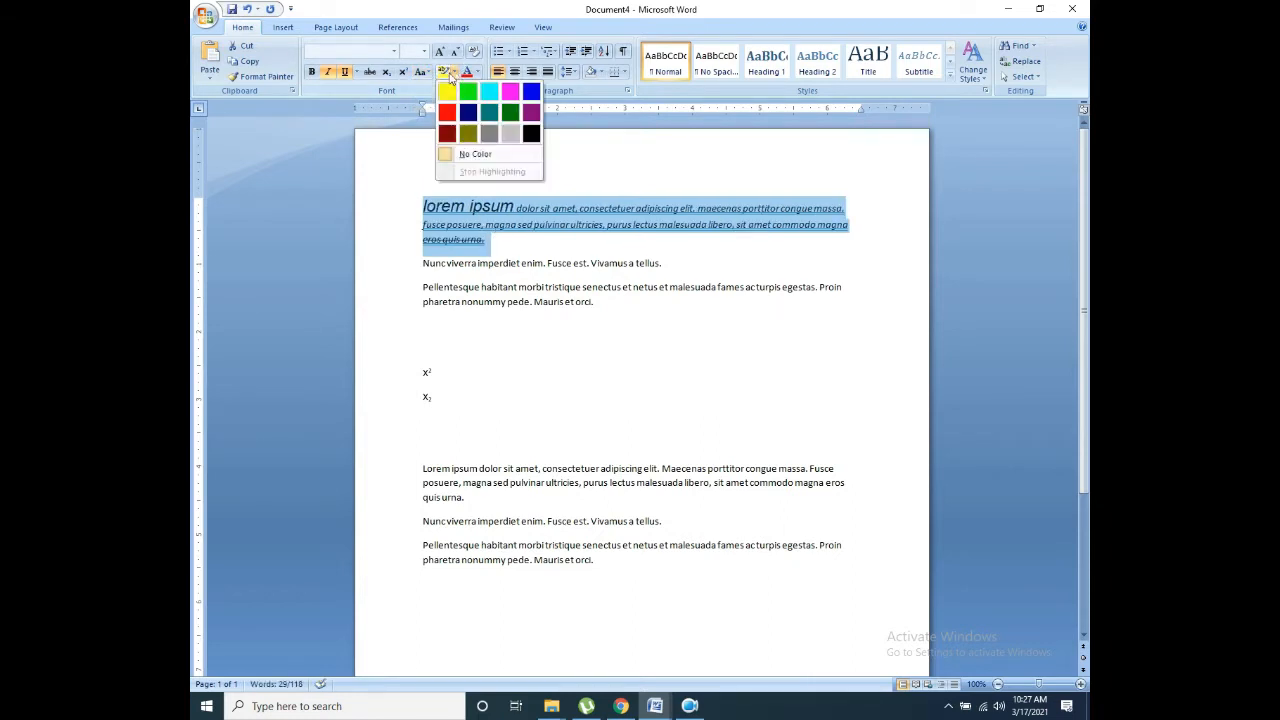
{"action": "left_click", "coordinate": [421, 72]}
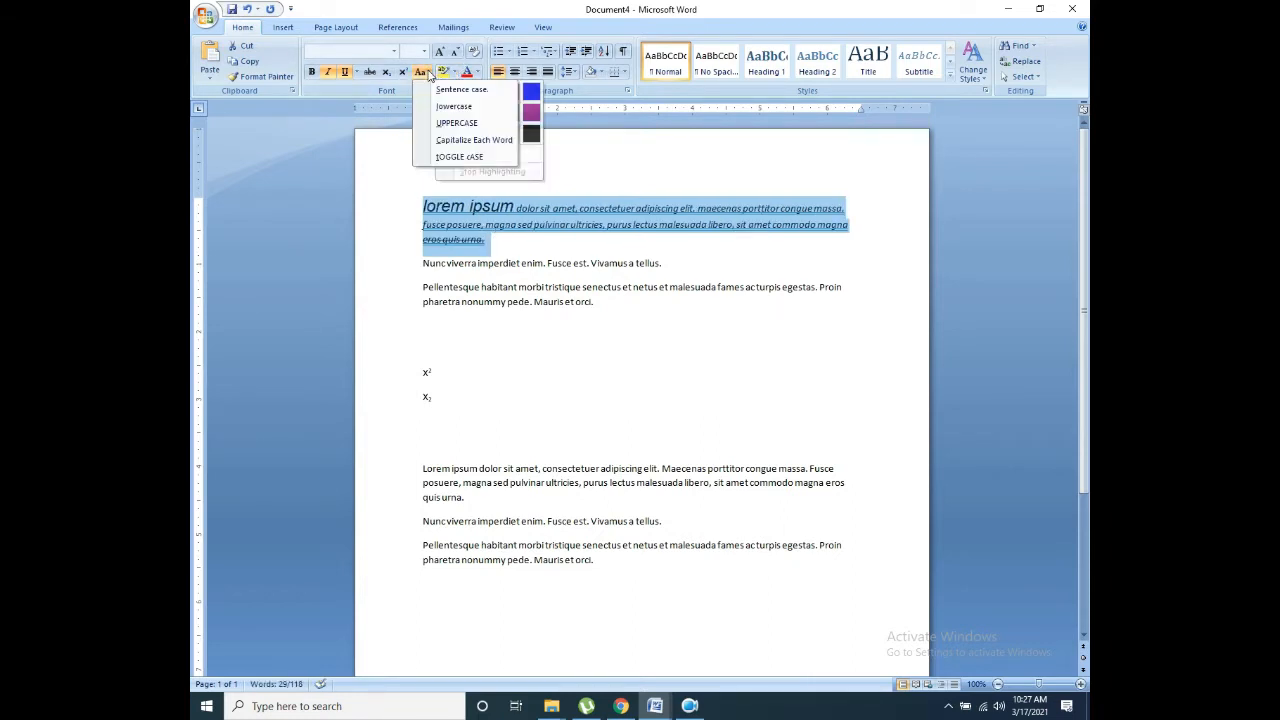
{"action": "left_click", "coordinate": [443, 123]}
Step: Apply Capitalize Each Word and tOGGLE cASE, then return the paragraph to lowercase
{"action": "left_click", "coordinate": [426, 75]}
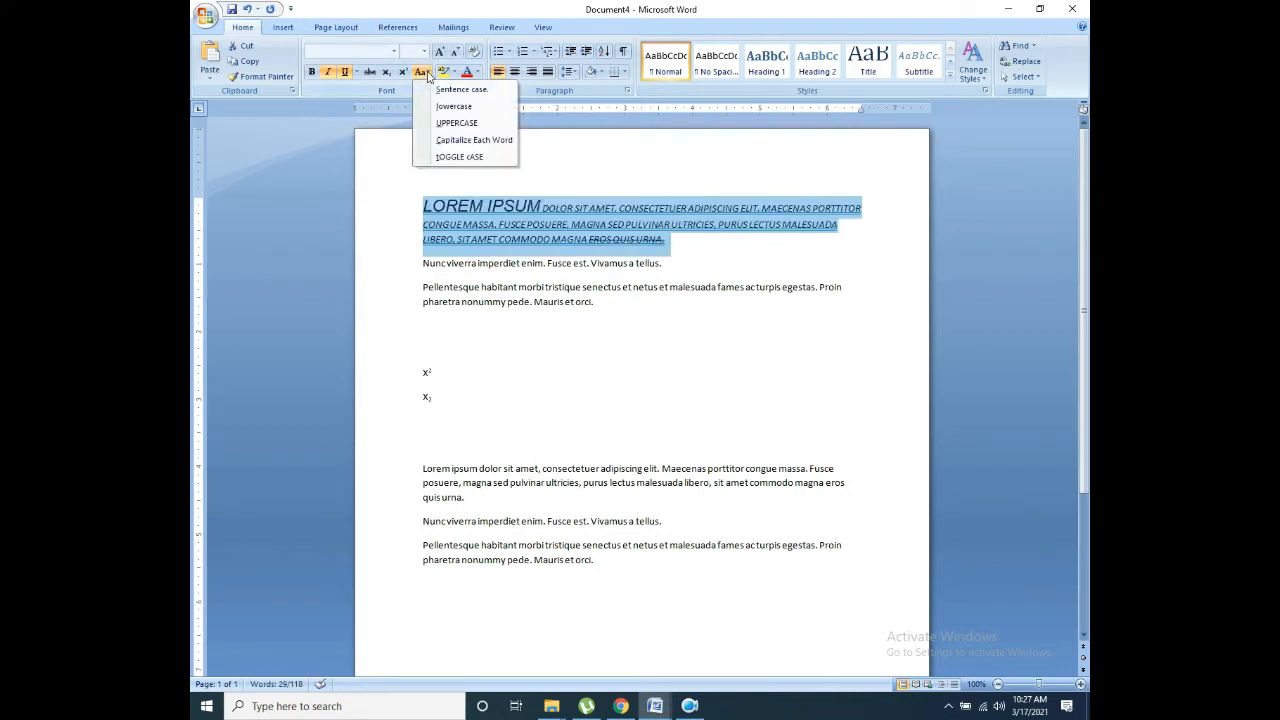
{"action": "left_click", "coordinate": [449, 141]}
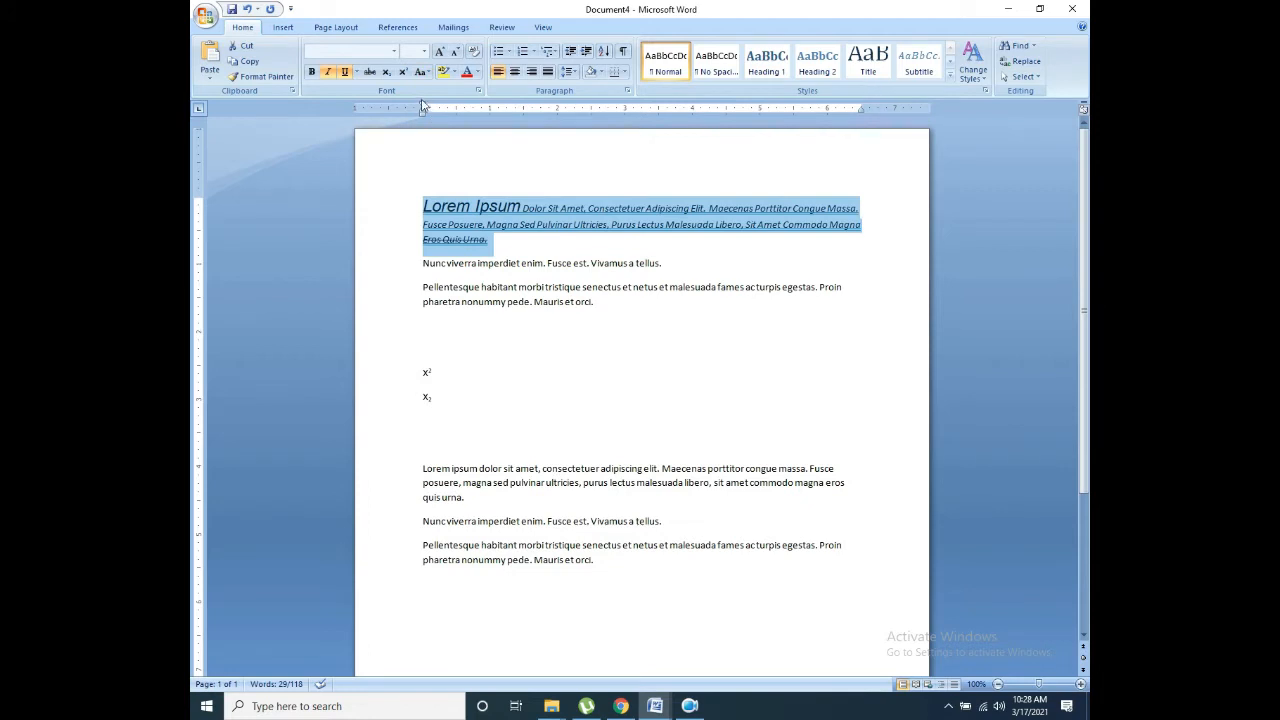
{"action": "left_click", "coordinate": [423, 73]}
{"action": "left_click", "coordinate": [463, 161]}
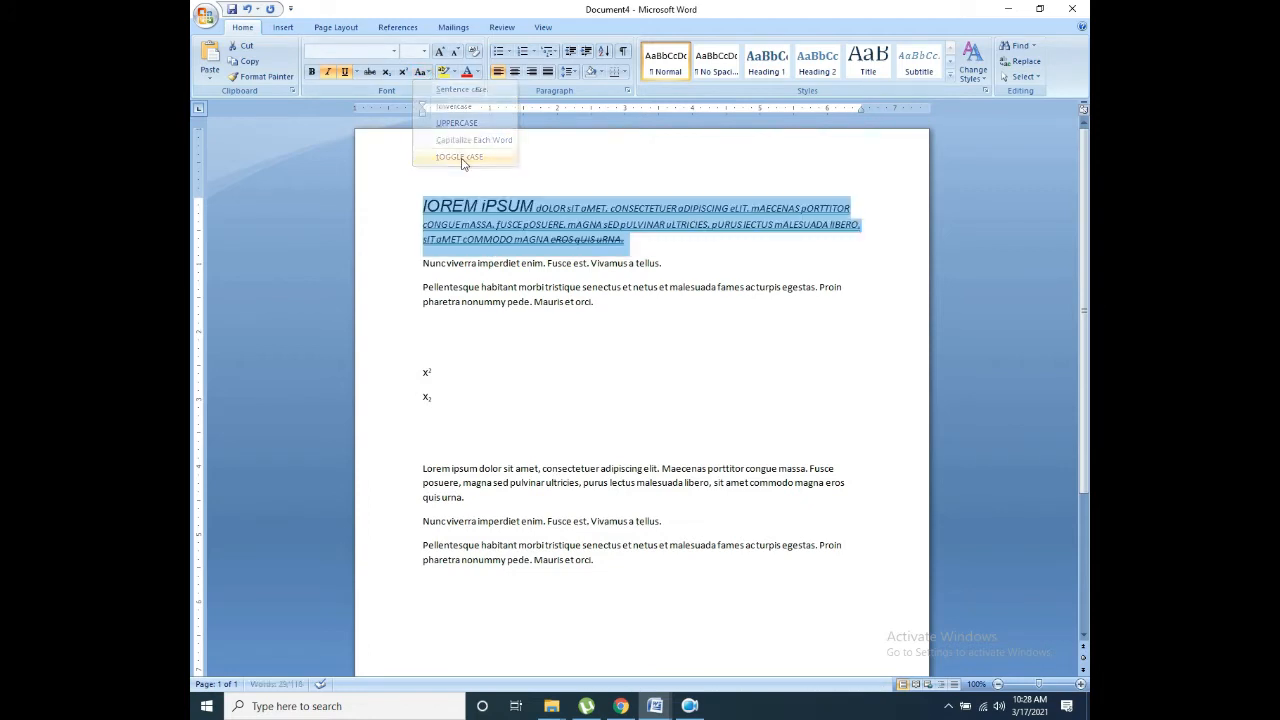
{"action": "left_click", "coordinate": [421, 72]}
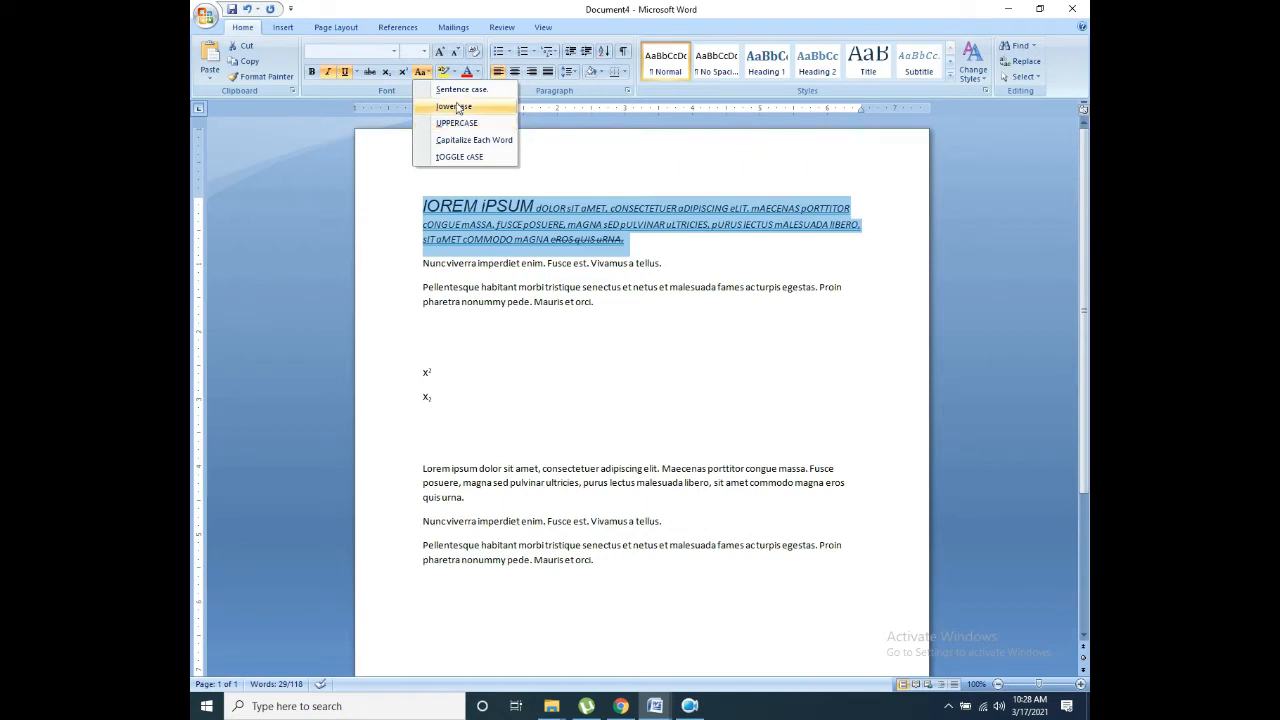
{"action": "left_click", "coordinate": [453, 106]}
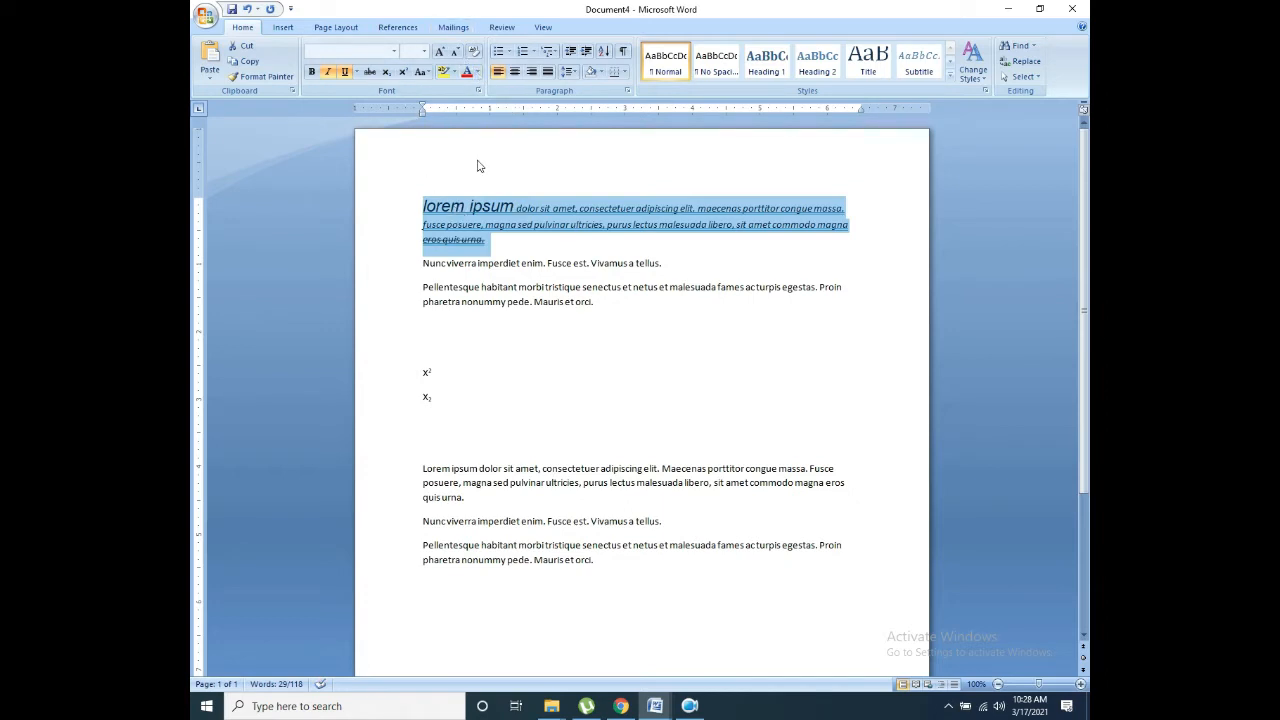
{"action": "left_click", "coordinate": [623, 261]}
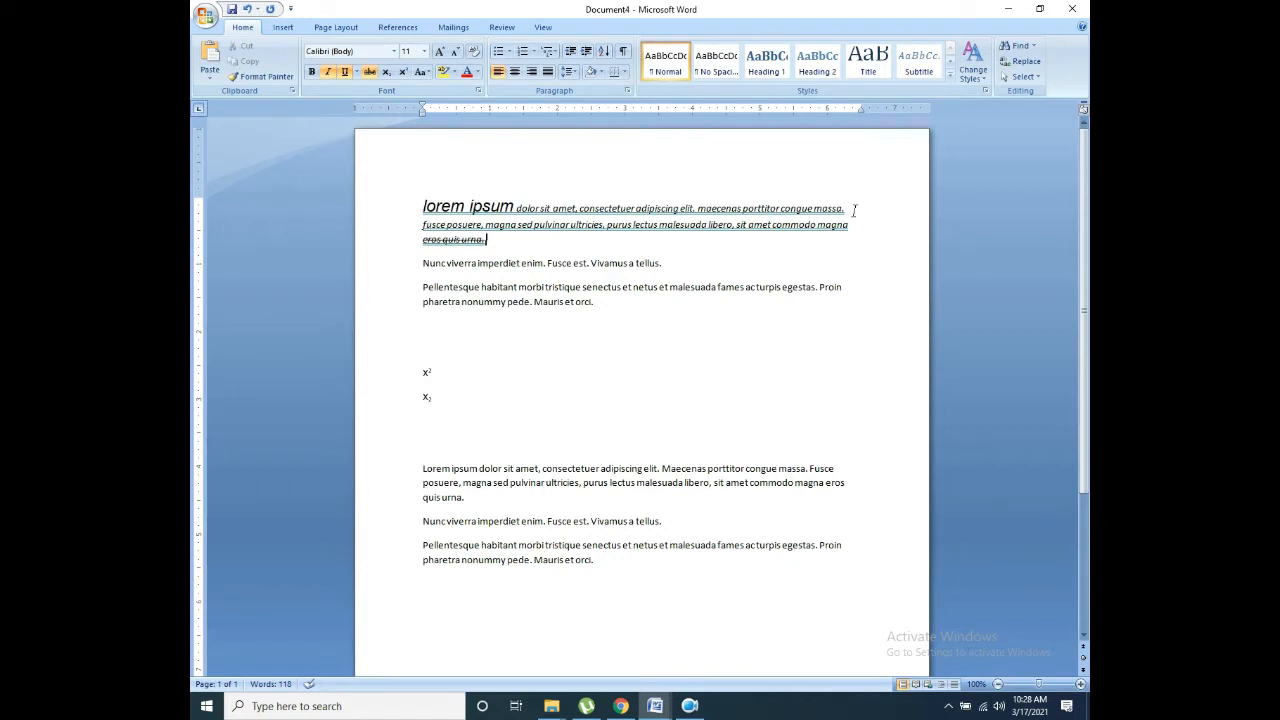
Step: Highlight 'porttitor congue massa.' in yellow, then re-highlight it in green
{"action": "left_click_drag", "start_coordinate": [854, 210], "coordinate": [750, 204]}
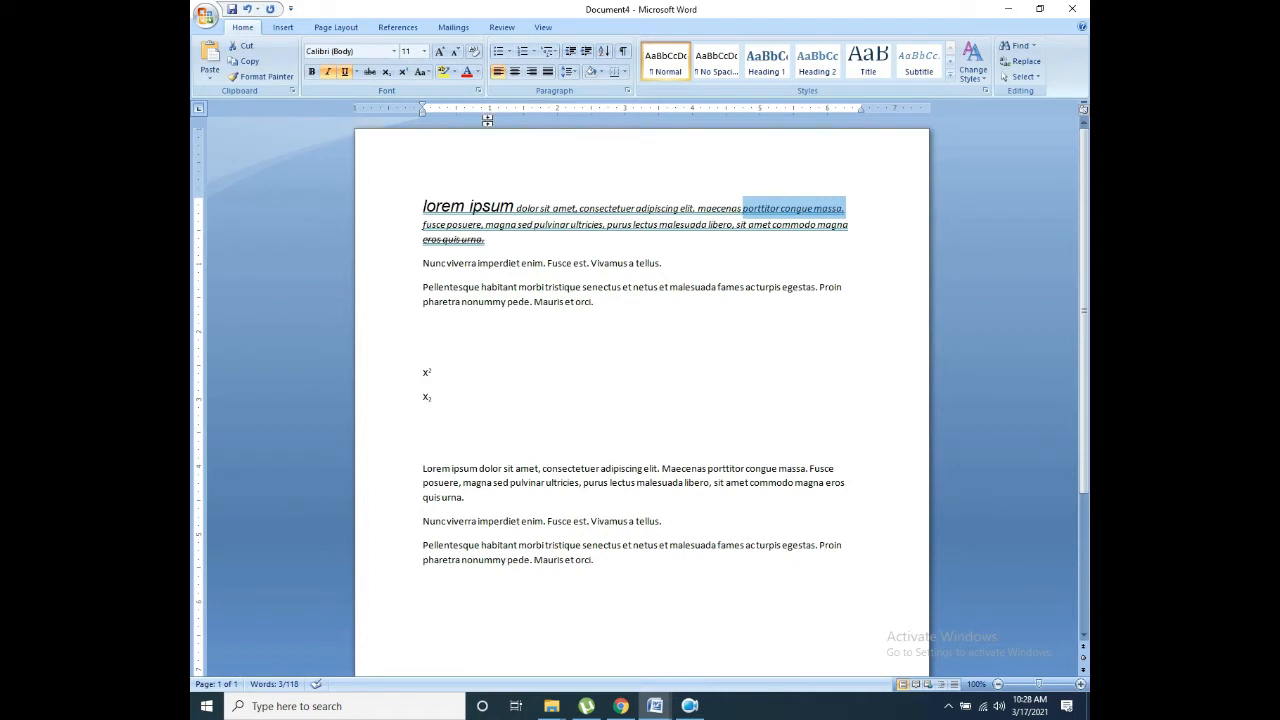
{"action": "left_click", "coordinate": [450, 78]}
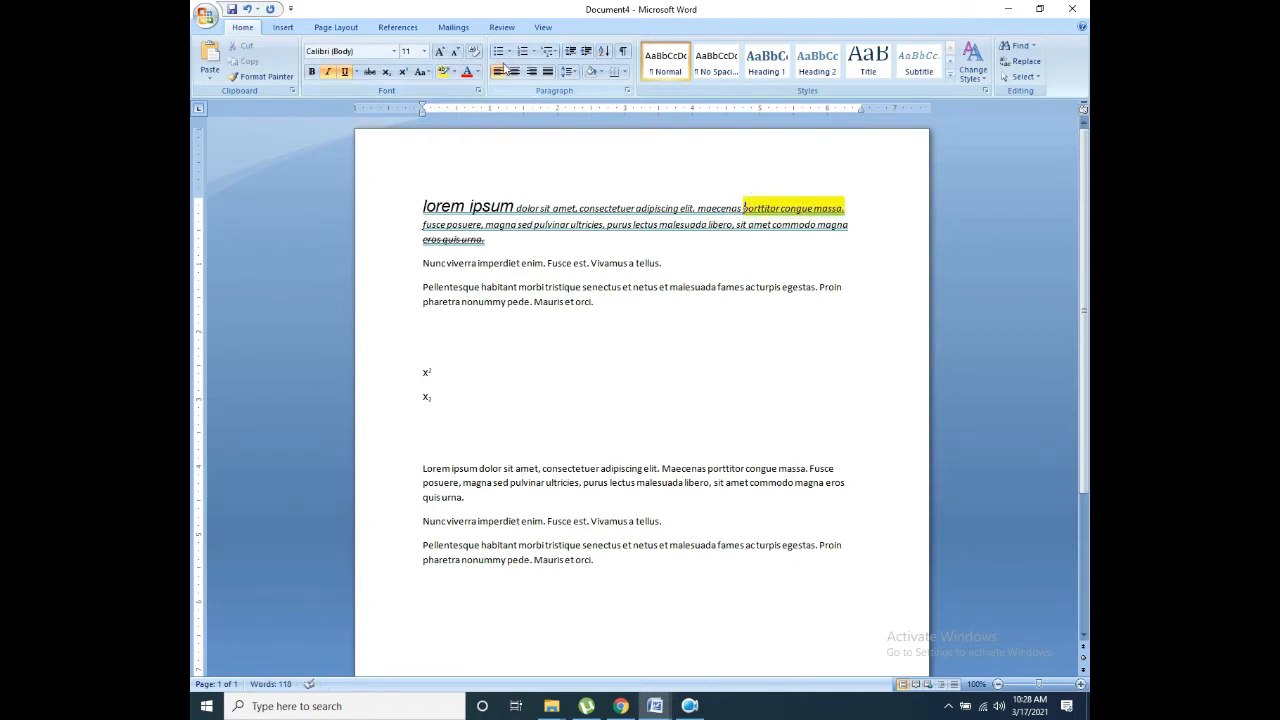
{"action": "left_click", "coordinate": [451, 78]}
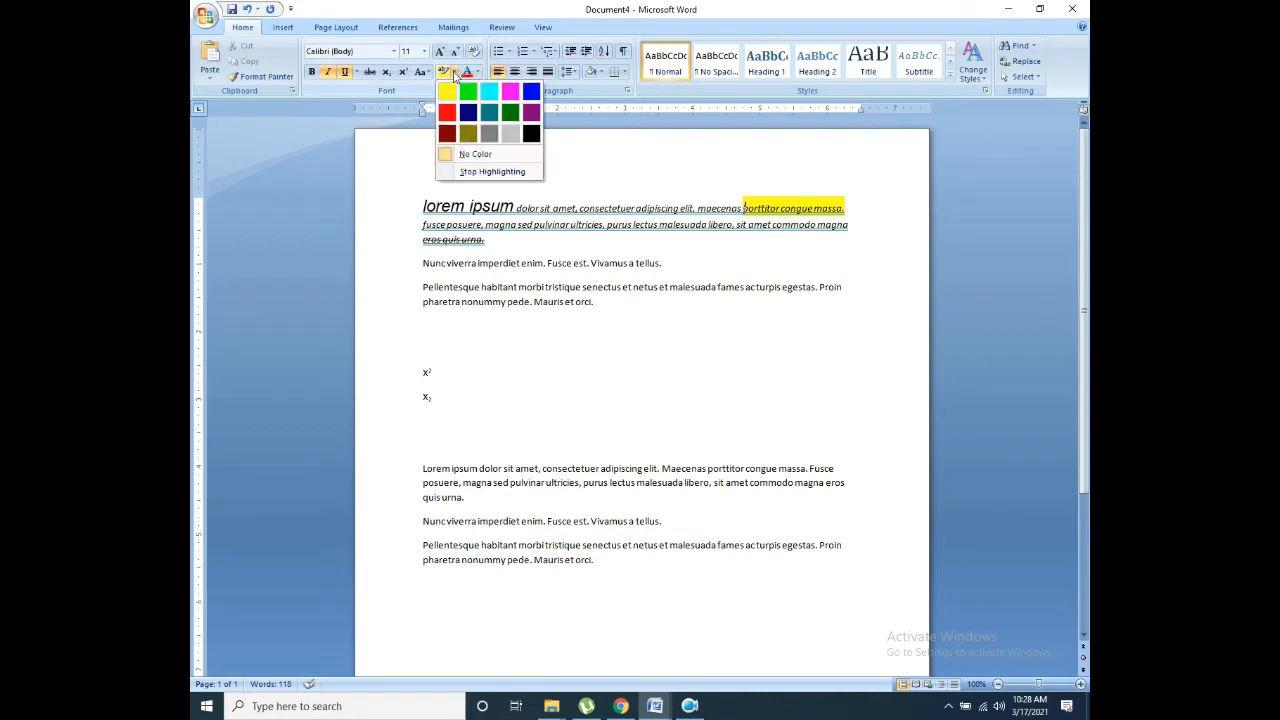
{"action": "left_click", "coordinate": [467, 95]}
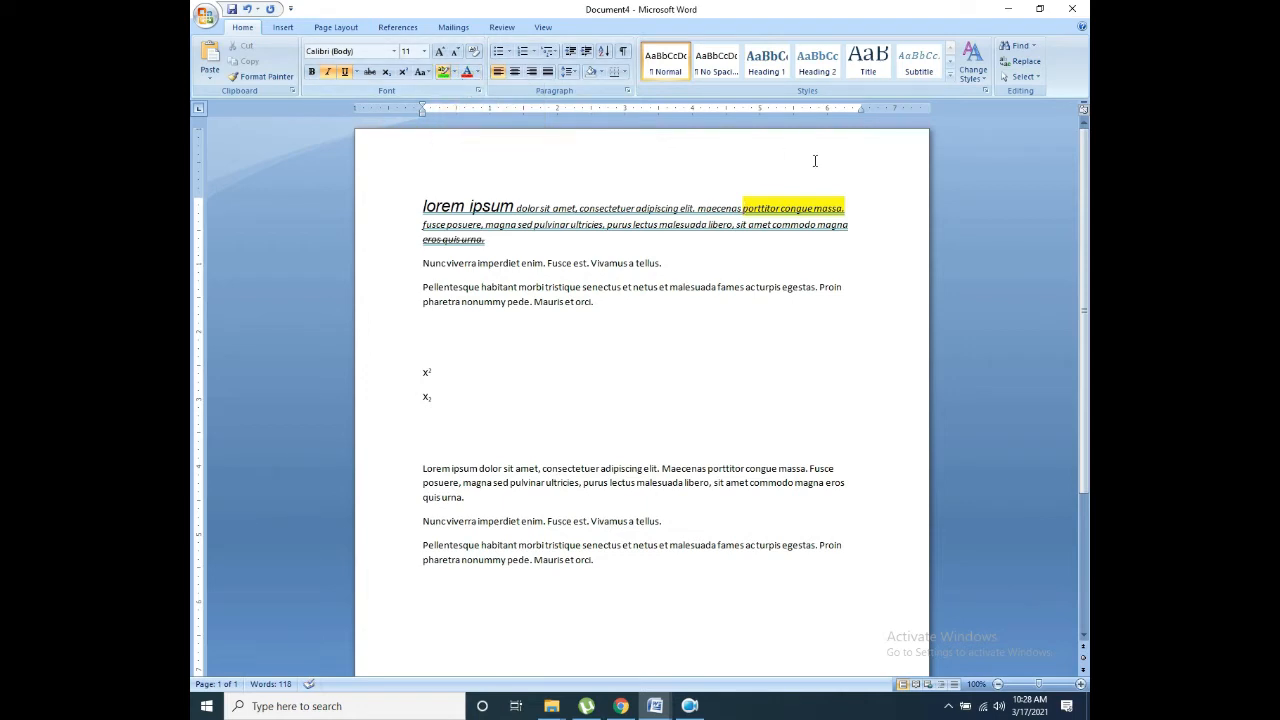
{"action": "left_click_drag", "start_coordinate": [847, 208], "coordinate": [743, 207]}
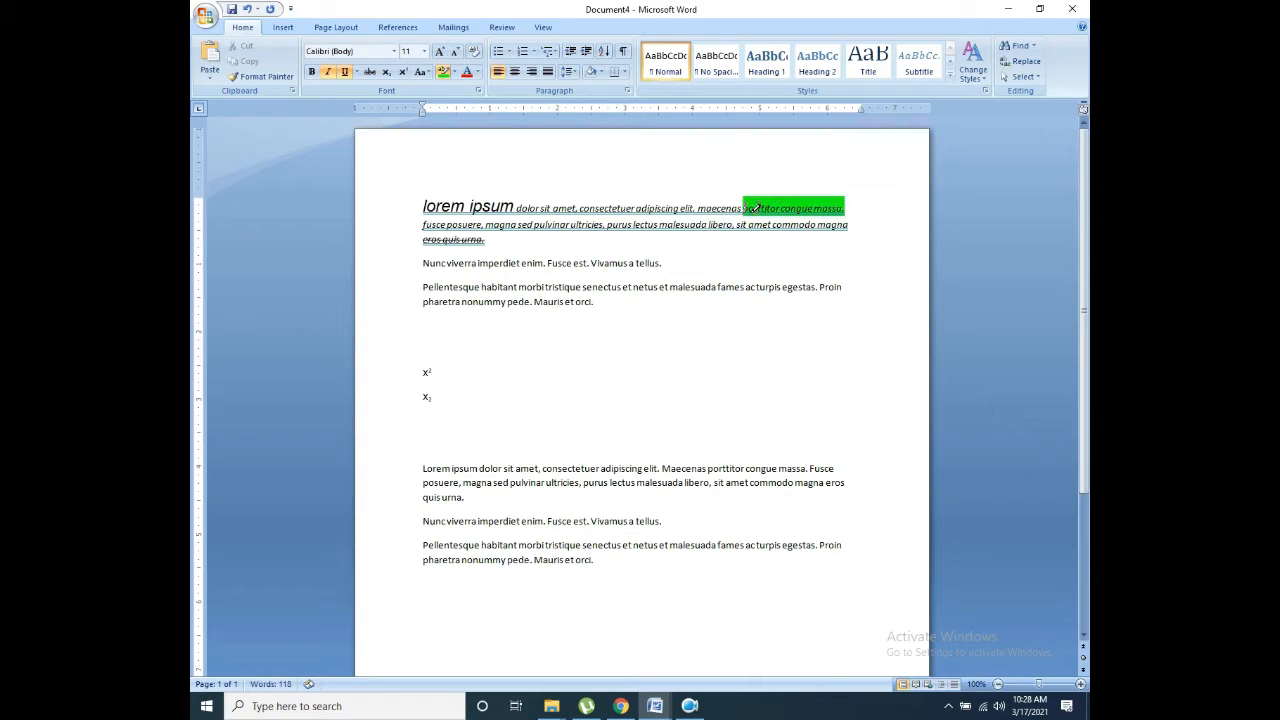
Step: Highlight through 'elit.' in dark red, then clear it so only 'elit.' stays highlighted
{"action": "left_click", "coordinate": [451, 78]}
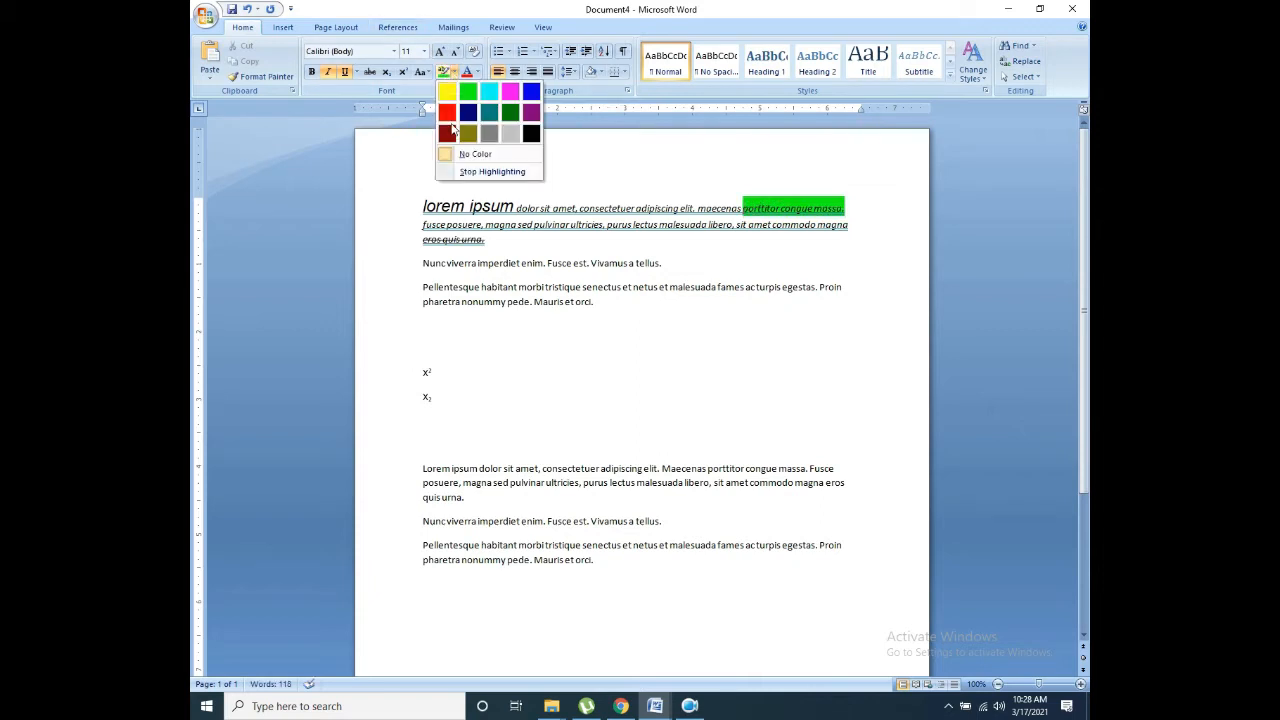
{"action": "left_click", "coordinate": [458, 133]}
{"action": "left_click_drag", "start_coordinate": [843, 213], "coordinate": [698, 209]}
{"action": "left_click_drag", "start_coordinate": [842, 208], "coordinate": [680, 208]}
{"action": "left_click_drag", "start_coordinate": [848, 208], "coordinate": [699, 208]}
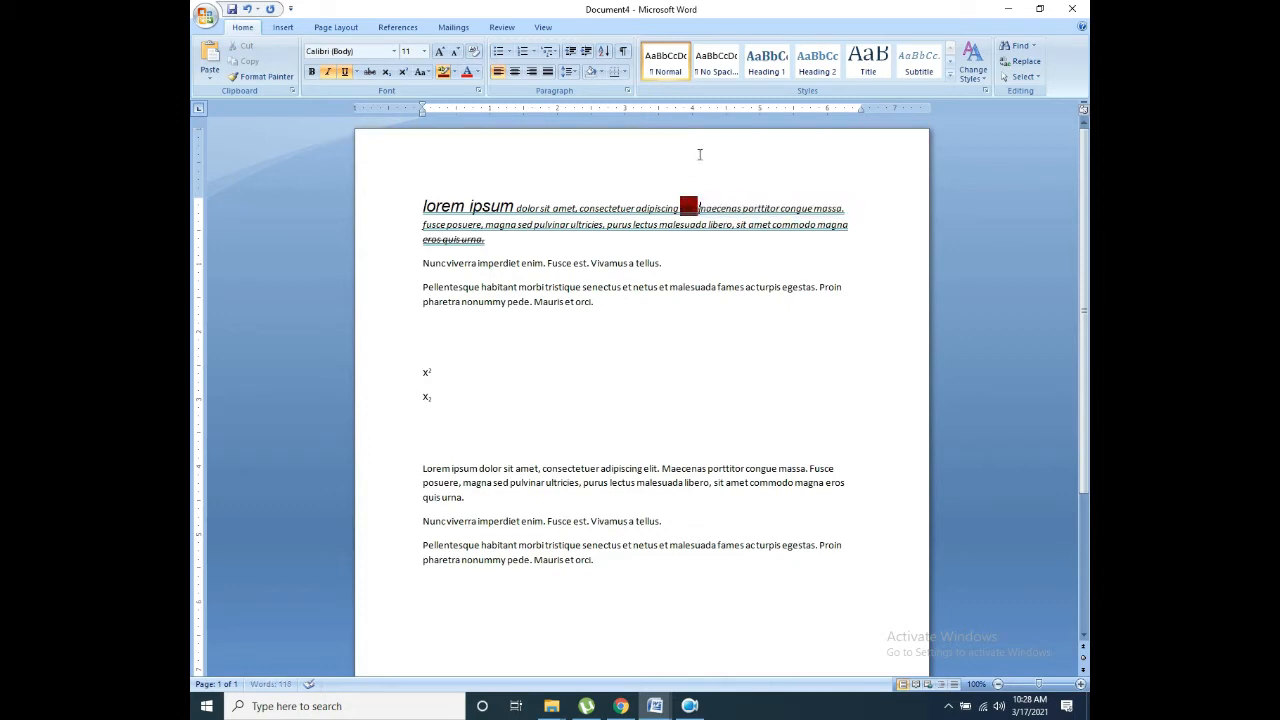
{"action": "left_click", "coordinate": [475, 73]}
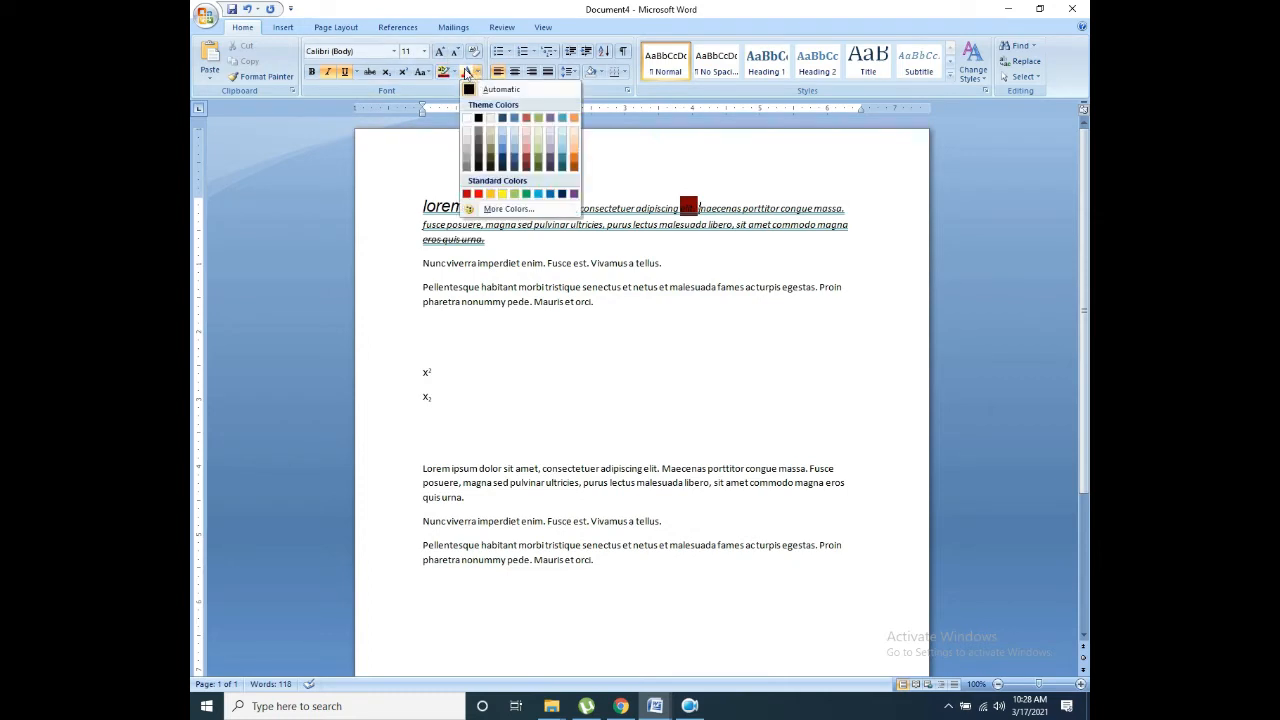
Step: Turn 'Fusce est. Vivamus a tellus.' red and select 'morbi tristique senectus'
{"action": "left_click", "coordinate": [466, 73]}
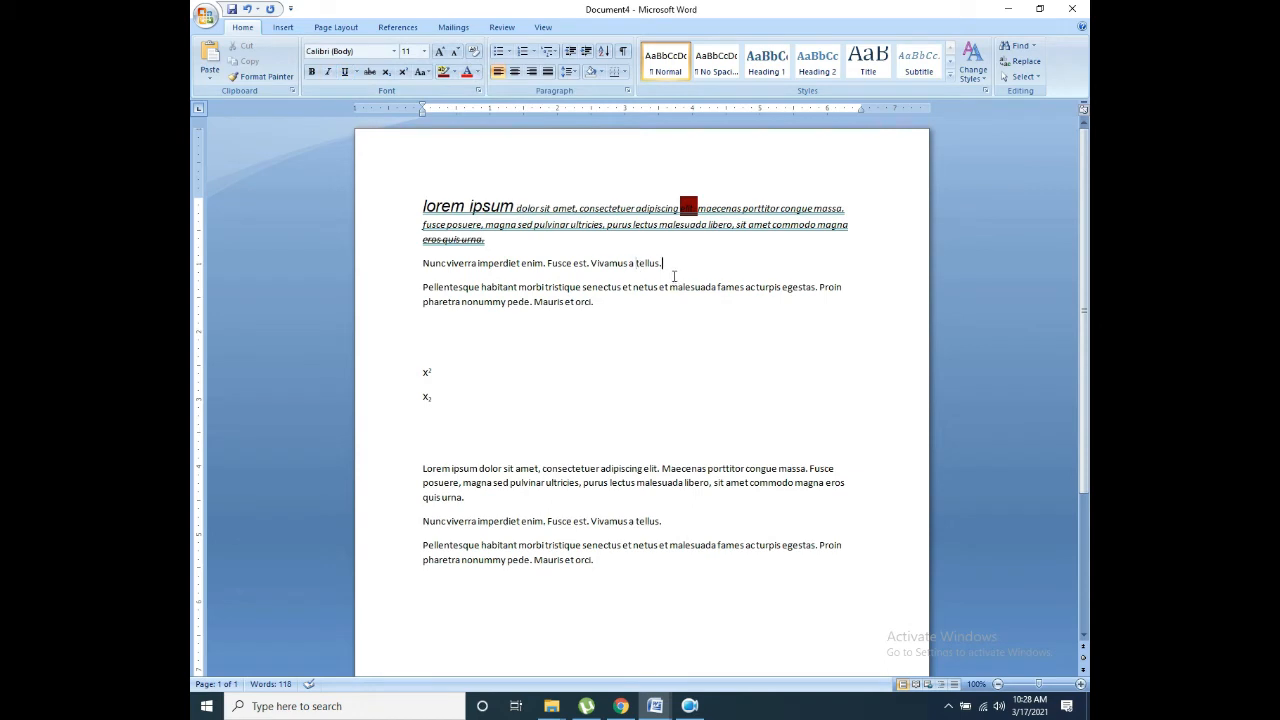
{"action": "left_click_drag", "start_coordinate": [674, 276], "coordinate": [544, 264]}
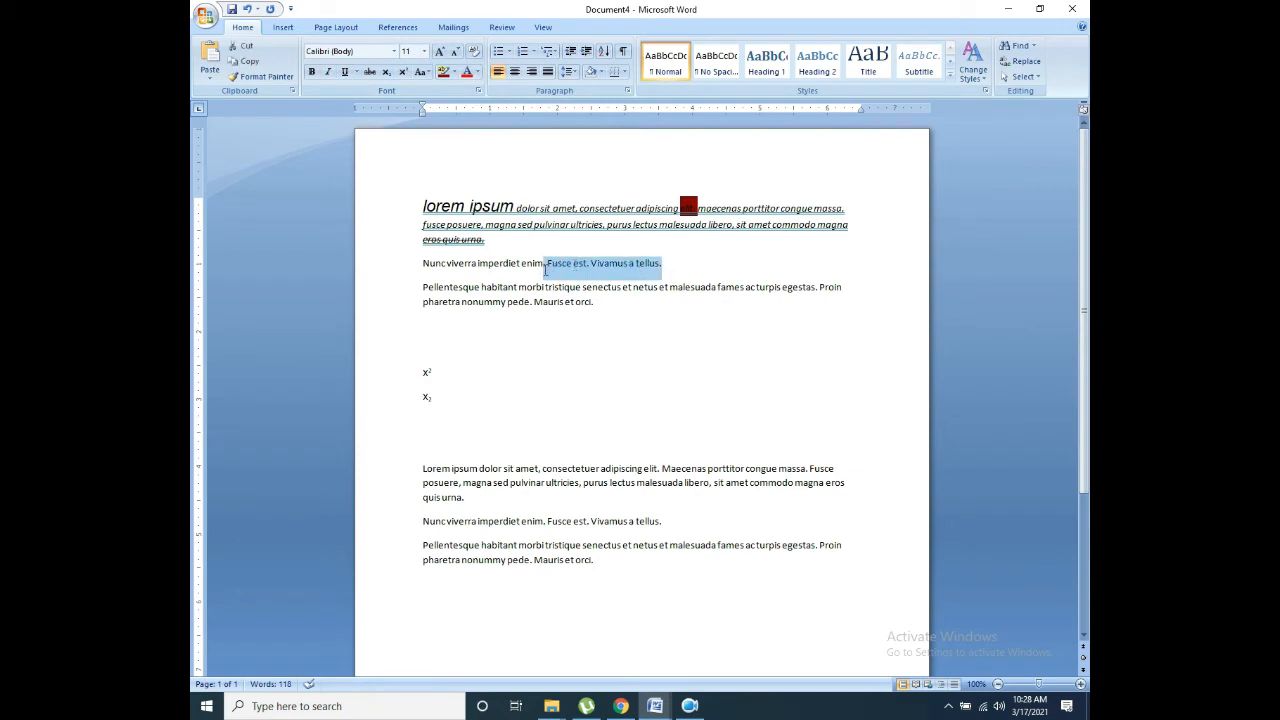
{"action": "left_click", "coordinate": [466, 72]}
{"action": "left_click", "coordinate": [606, 286]}
{"action": "left_click_drag", "start_coordinate": [664, 263], "coordinate": [558, 268]}
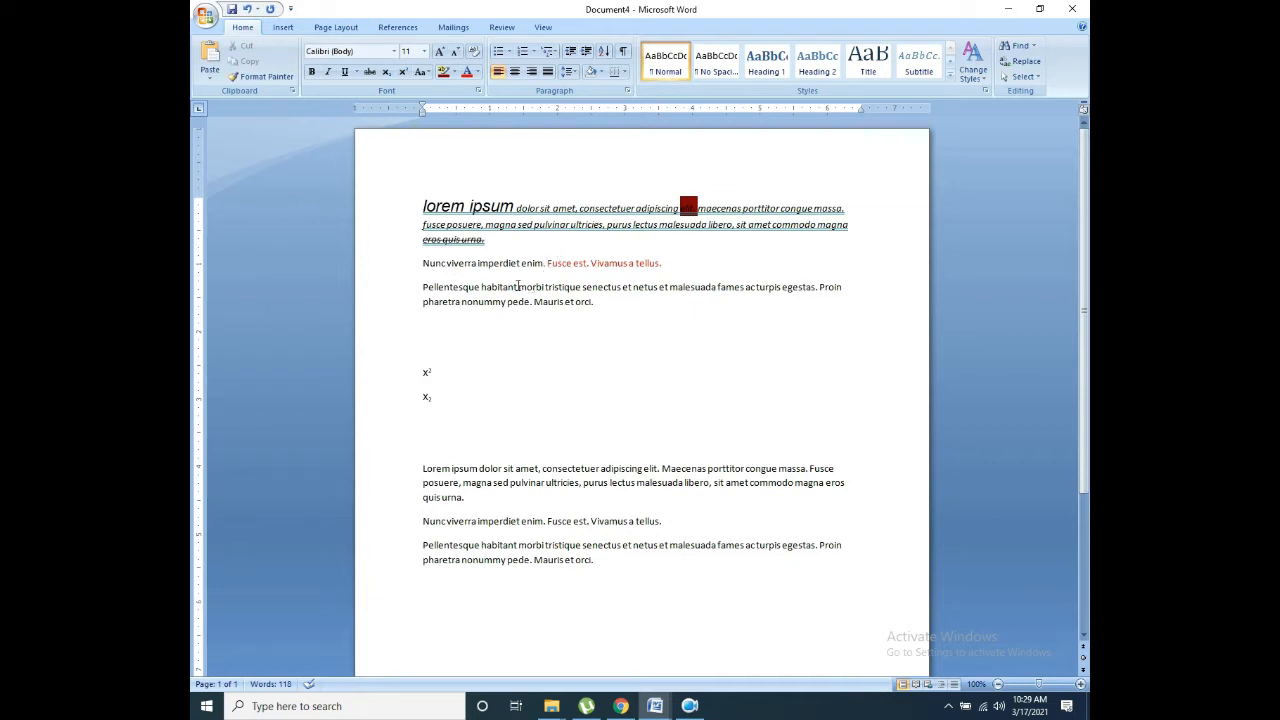
{"action": "left_click_drag", "start_coordinate": [520, 287], "coordinate": [586, 288]}
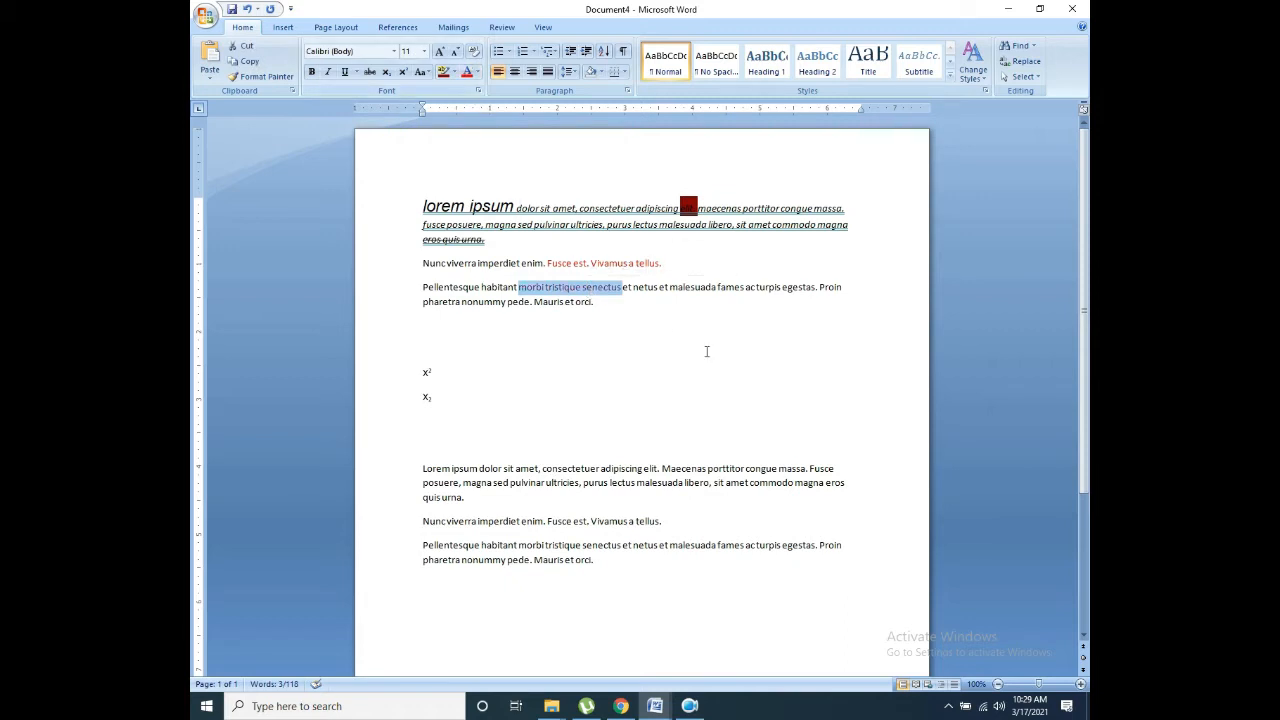
Step: Colour the copy's opening 'Lorem ipsum dolor sit amet, consectetuer' light blue
{"action": "left_click_drag", "start_coordinate": [600, 470], "coordinate": [425, 446]}
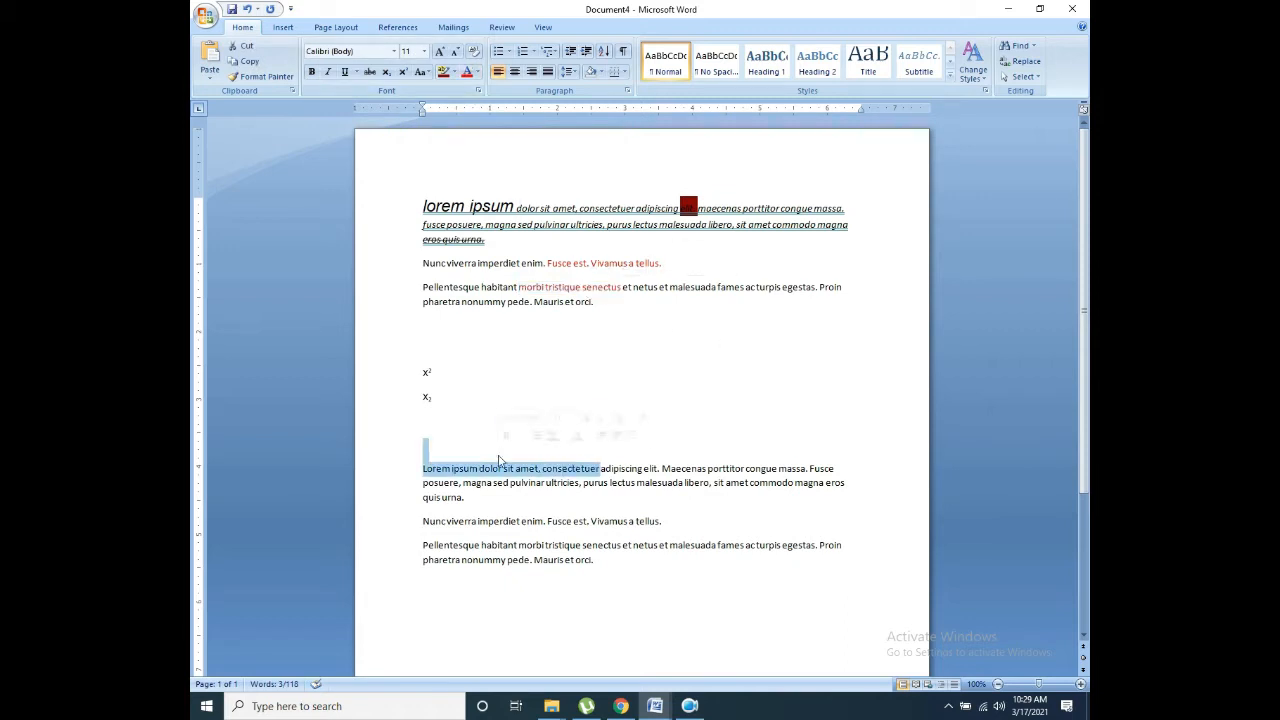
{"action": "left_click", "coordinate": [477, 75]}
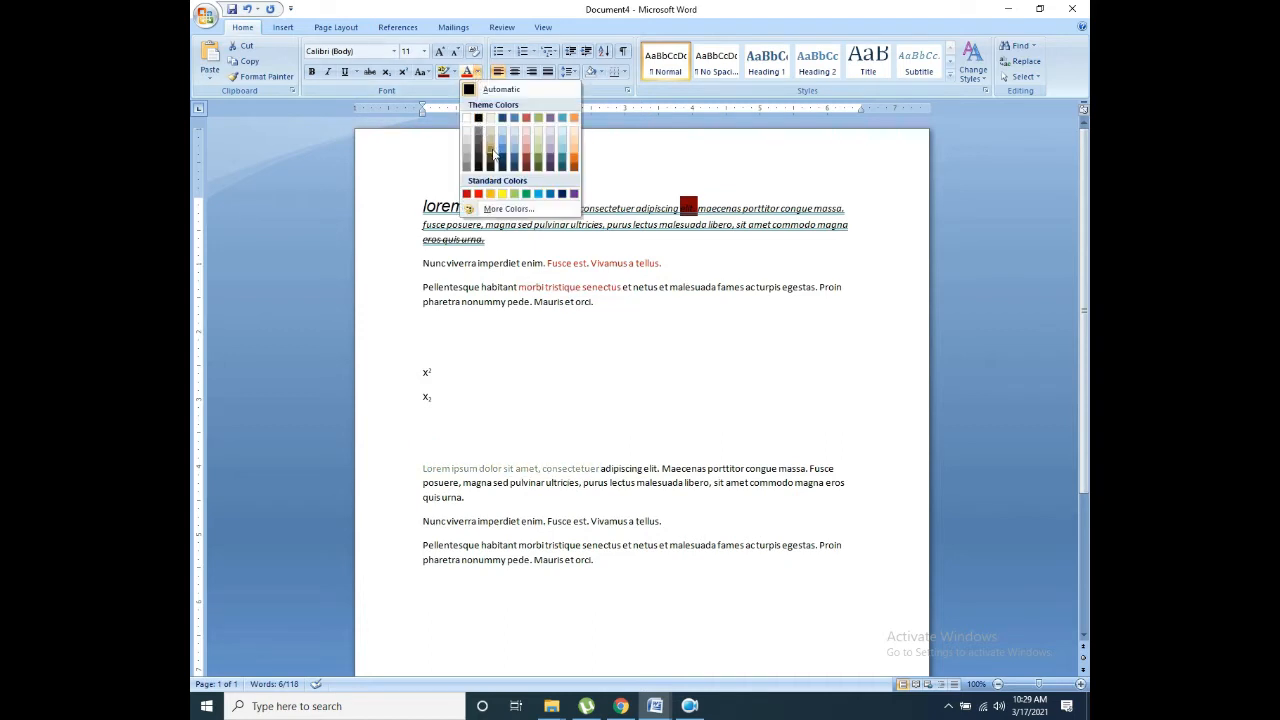
{"action": "left_click", "coordinate": [538, 194]}
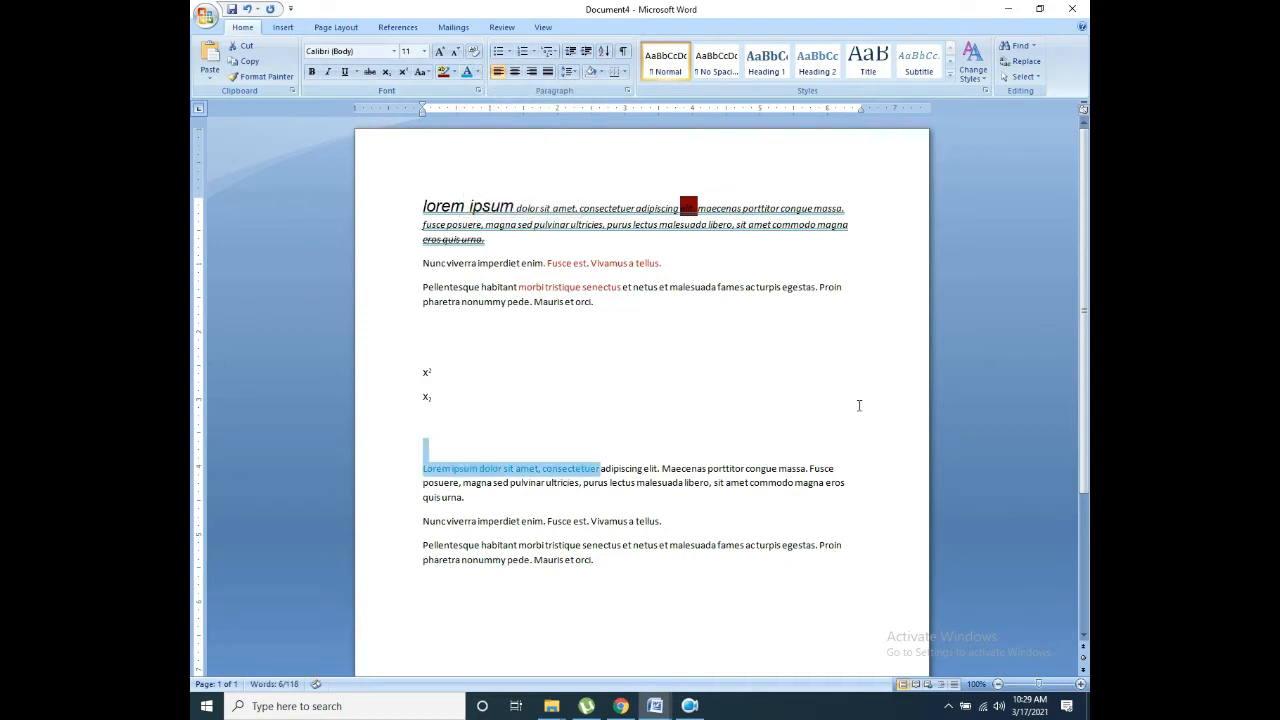
Step: Recolour 'porttitor congue massa' through 'sit amet commodo' a darker olive shade
{"action": "left_click_drag", "start_coordinate": [792, 483], "coordinate": [707, 468]}
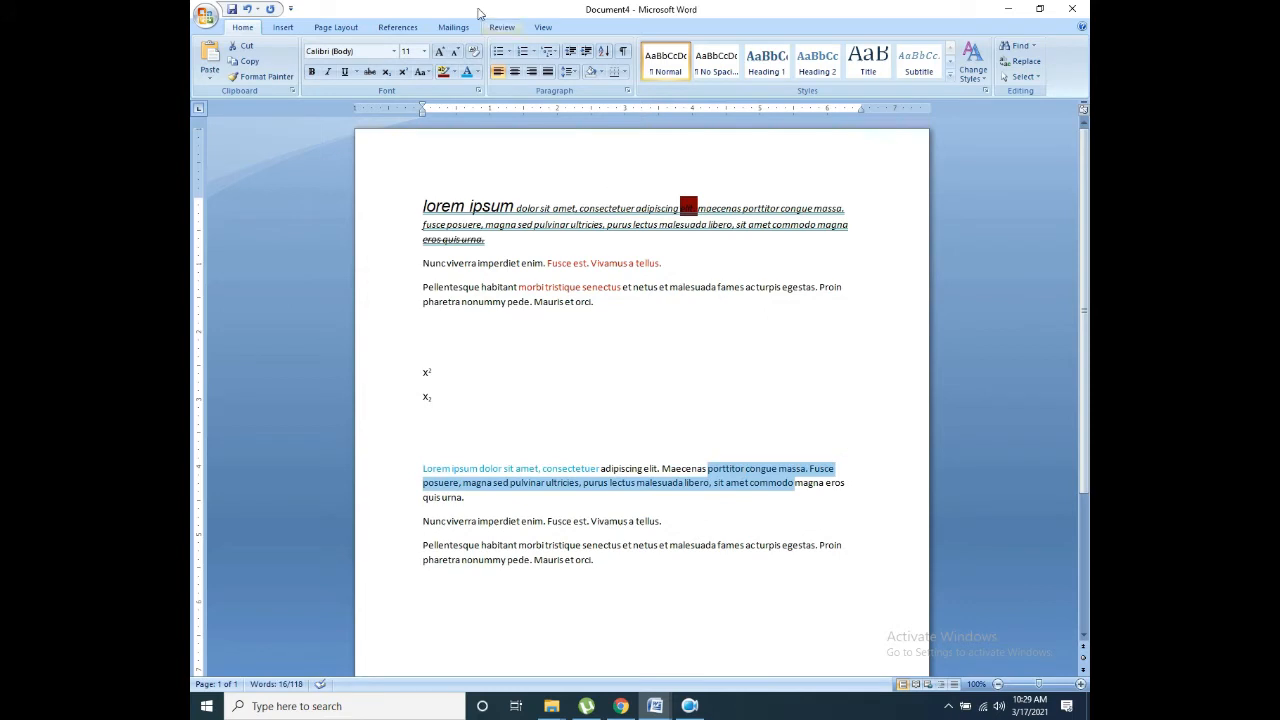
{"action": "left_click", "coordinate": [474, 74]}
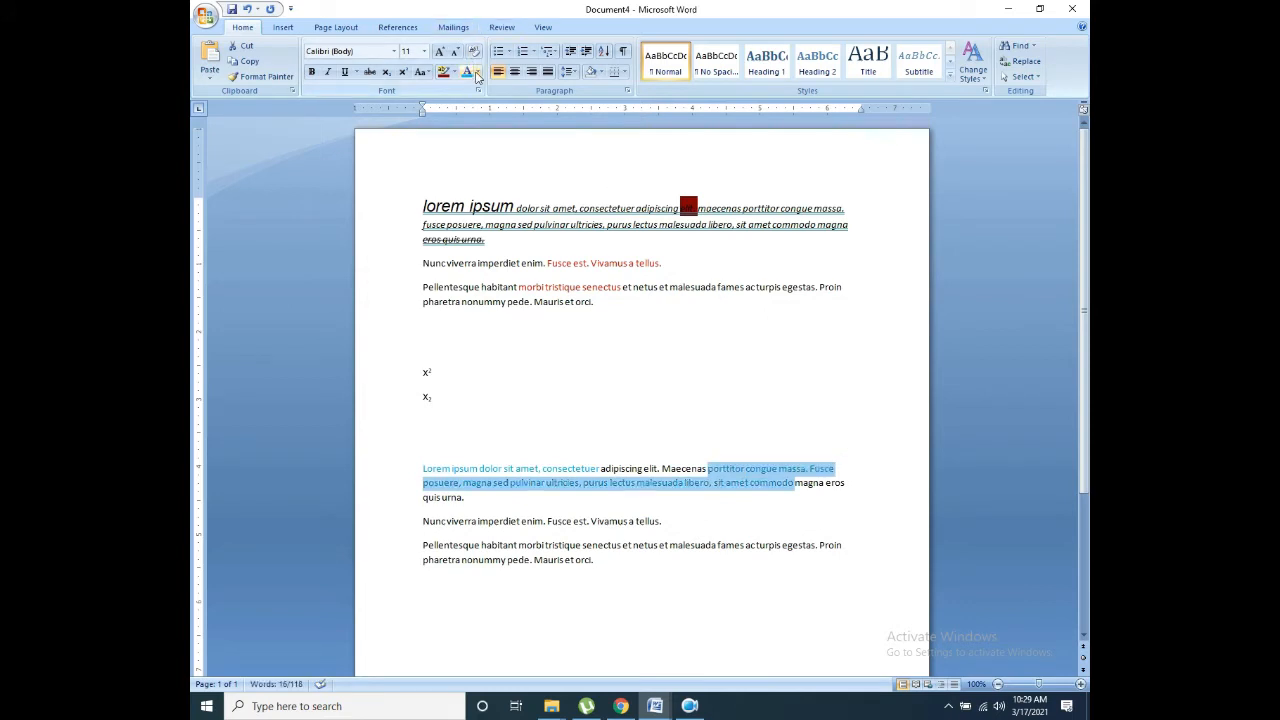
{"action": "left_click", "coordinate": [477, 75]}
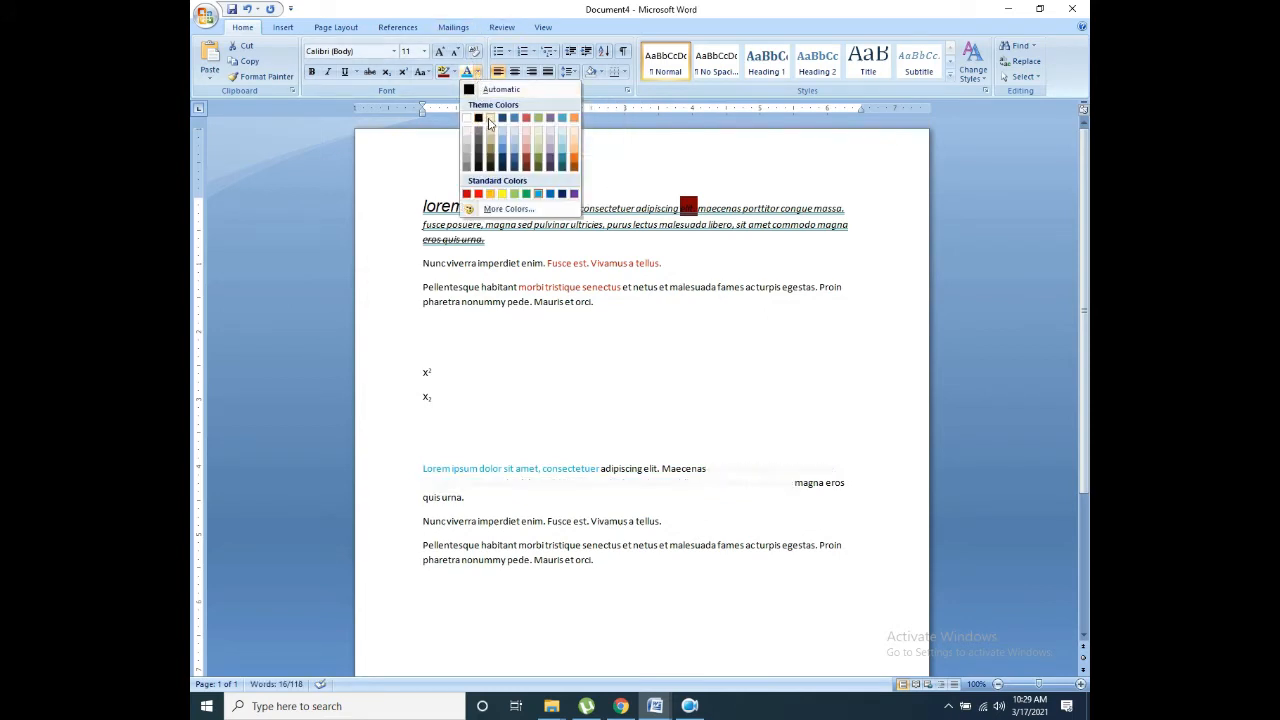
{"action": "left_click", "coordinate": [539, 166]}
{"action": "left_click", "coordinate": [686, 500]}
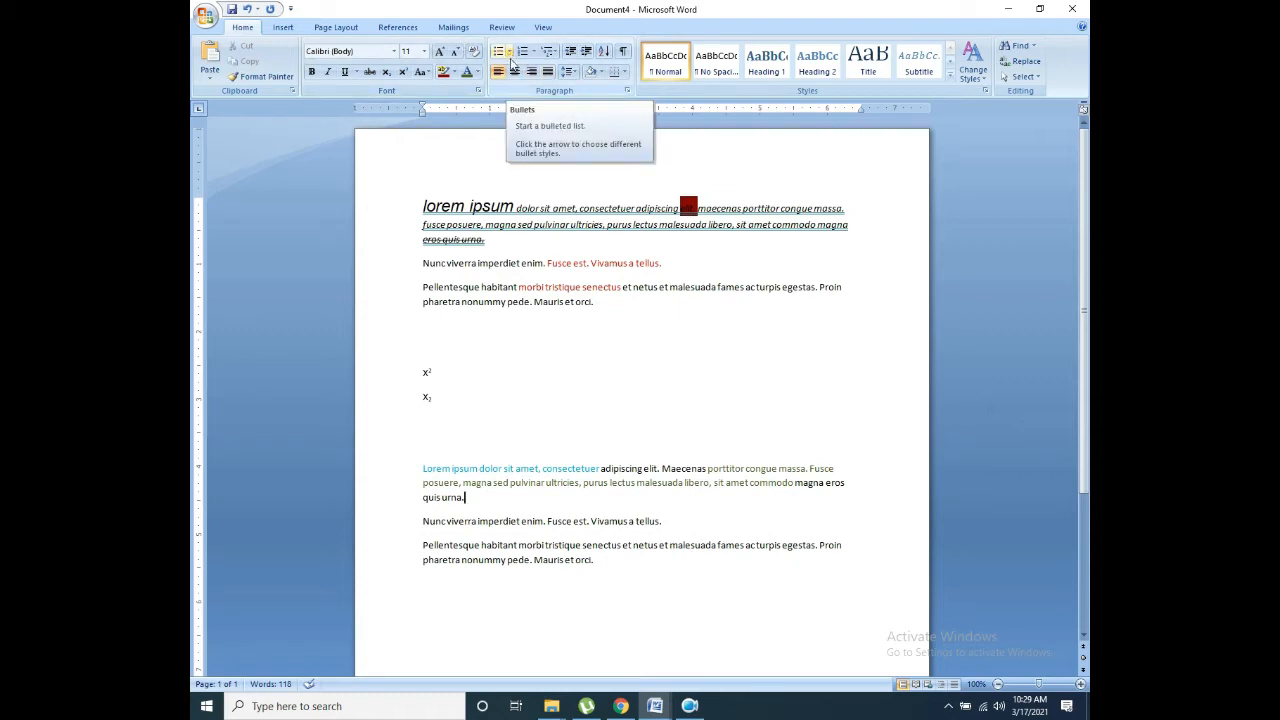
Step: Make the x² line a bulleted item with a hollow circle bullet from the Bullet Library
{"action": "left_click_drag", "start_coordinate": [424, 369], "coordinate": [437, 375]}
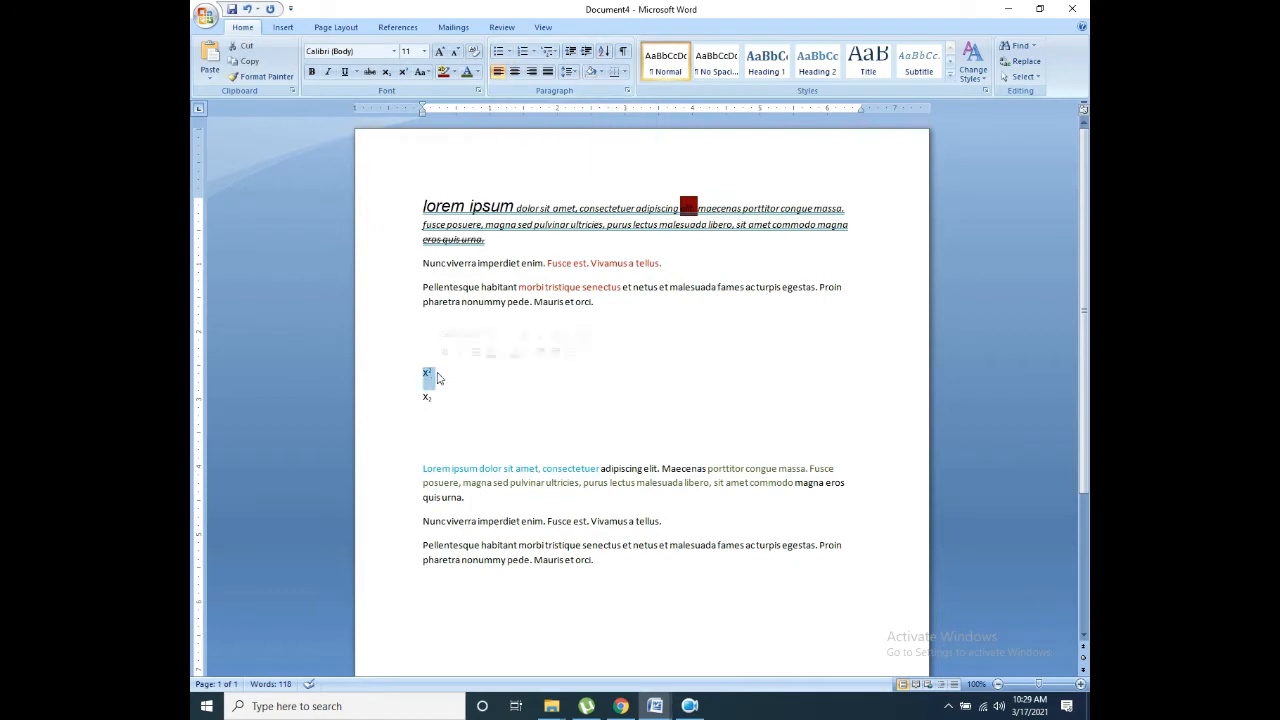
{"action": "left_click", "coordinate": [504, 52]}
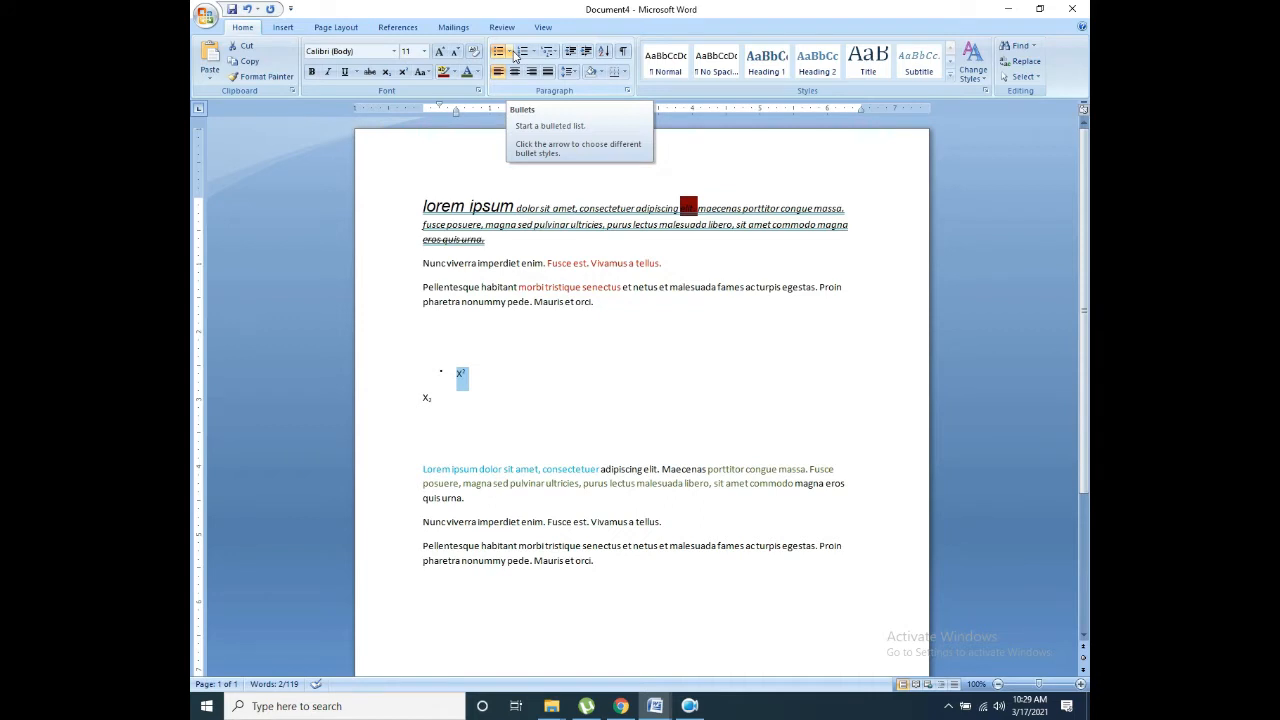
{"action": "left_click", "coordinate": [512, 53]}
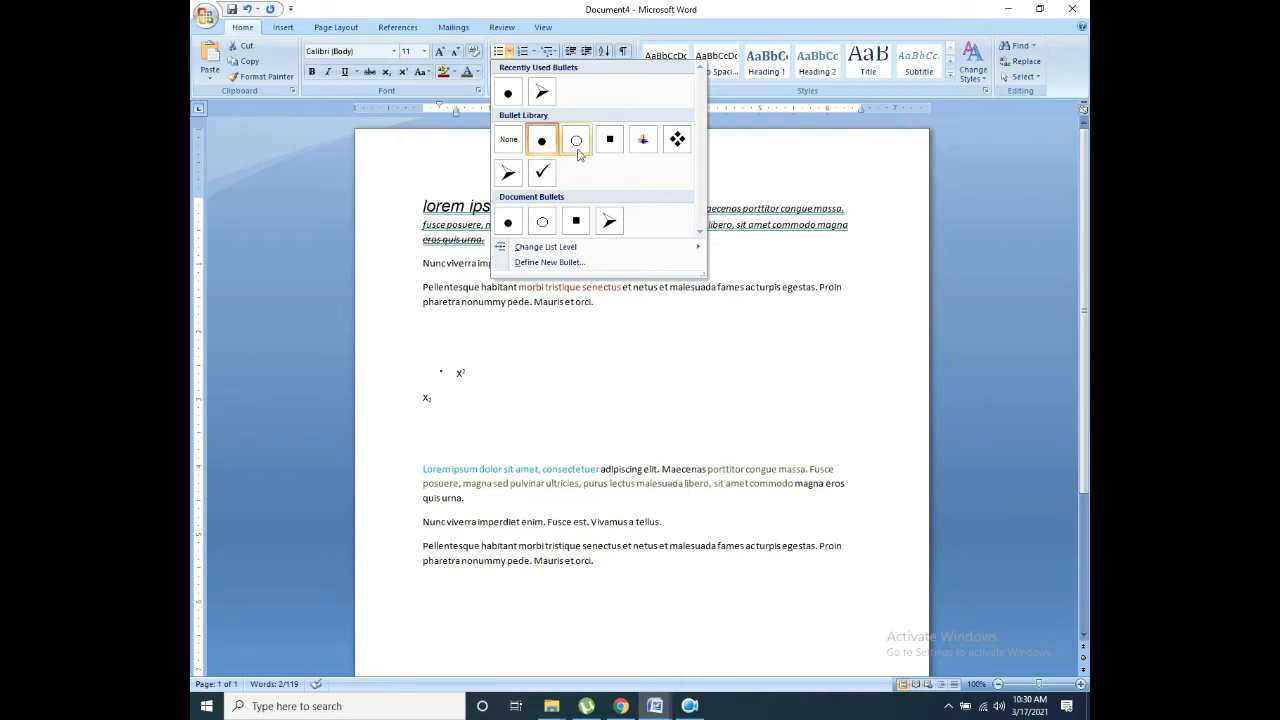
{"action": "left_click", "coordinate": [576, 140]}
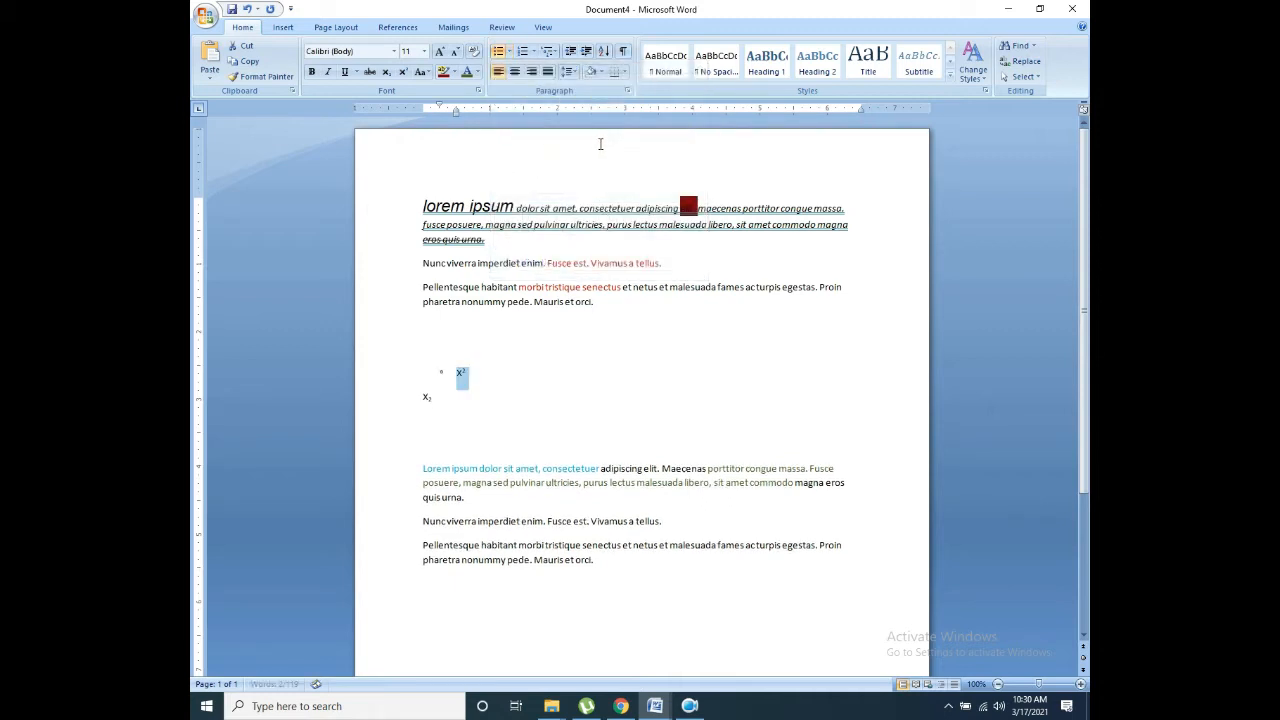
{"action": "left_click", "coordinate": [508, 51]}
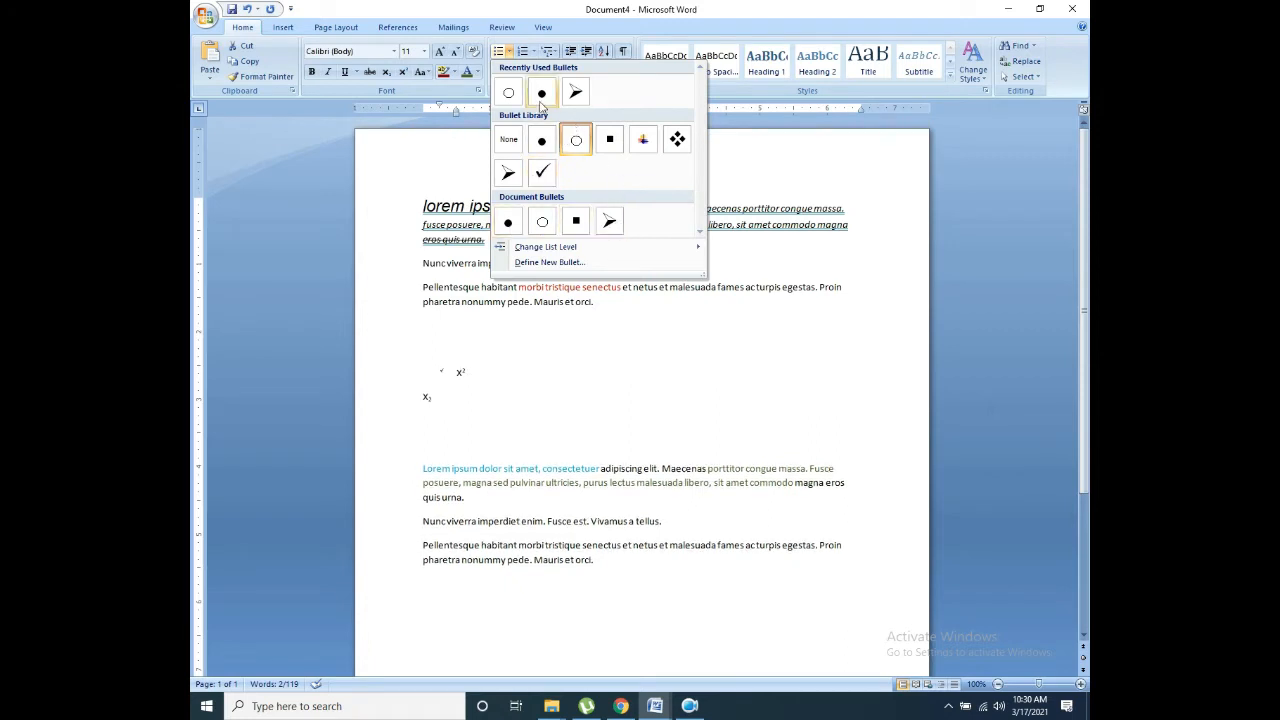
Step: Convert the x² bullet into numbered item 1, browsing the Numbering and Multilevel List galleries
{"action": "mouse_move", "coordinate": [537, 249]}
{"action": "left_click", "coordinate": [533, 55]}
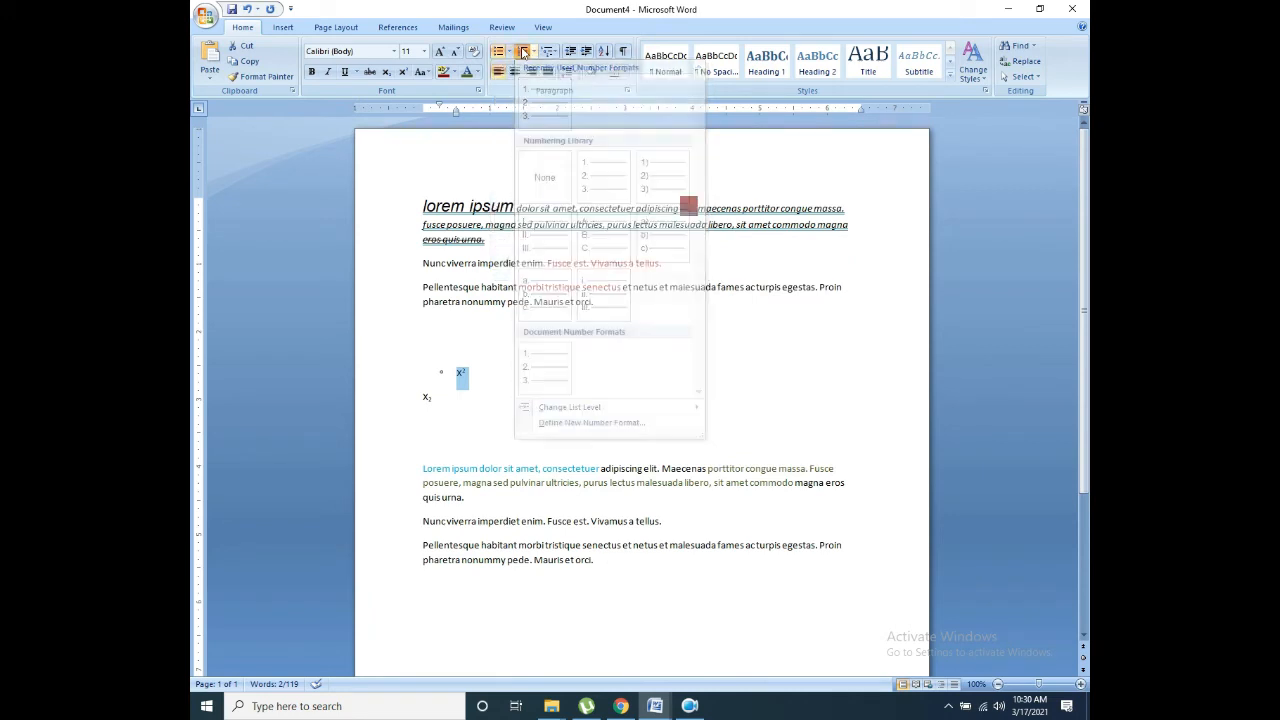
{"action": "left_click", "coordinate": [533, 55]}
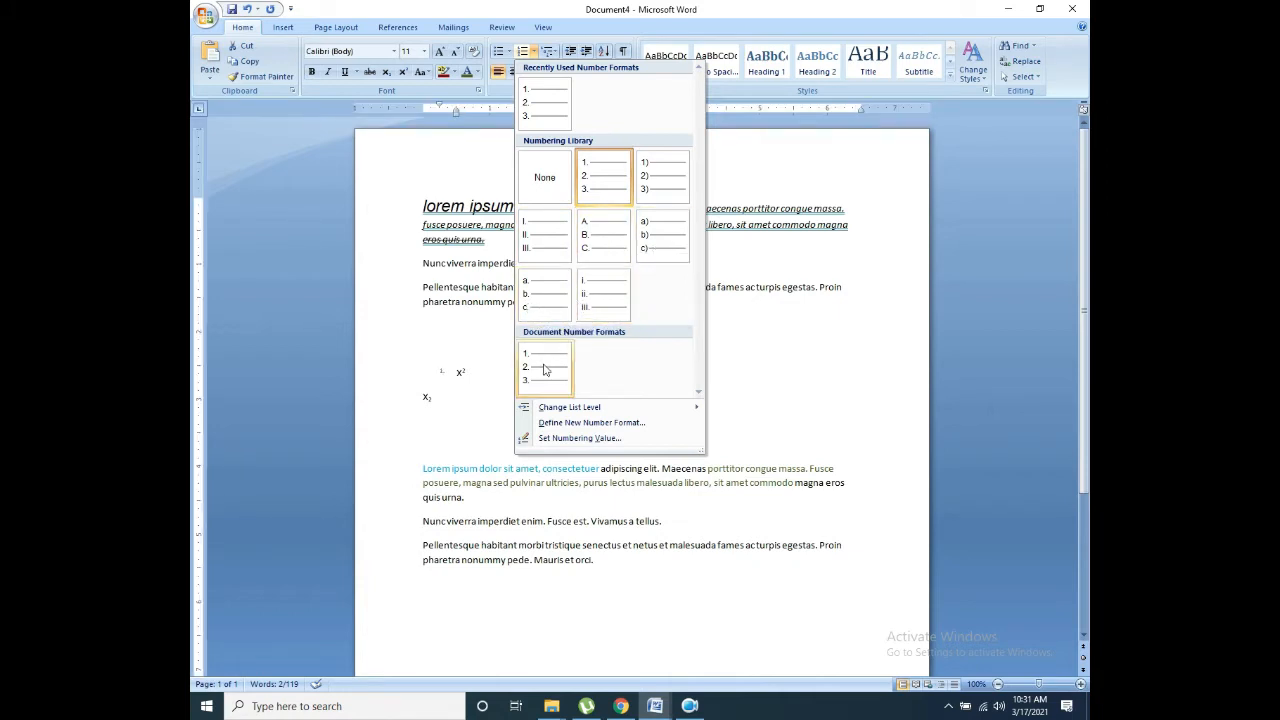
{"action": "left_click", "coordinate": [549, 52]}
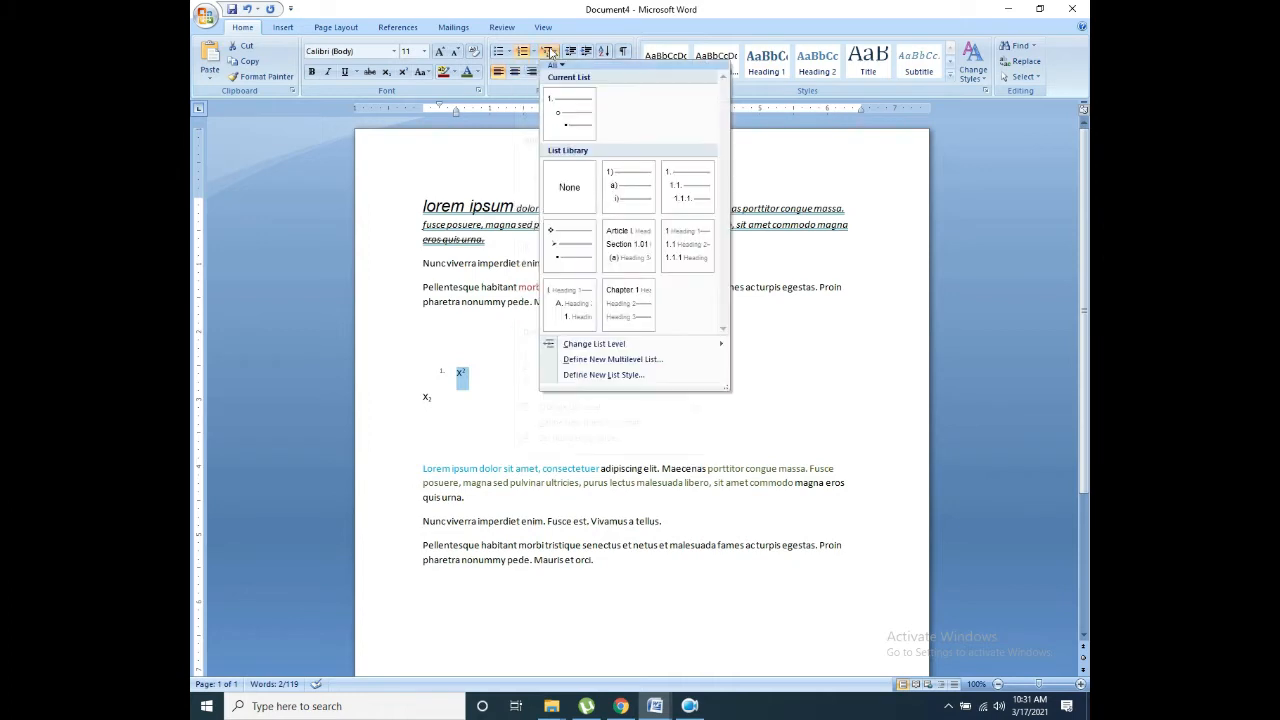
{"action": "left_click", "coordinate": [569, 118]}
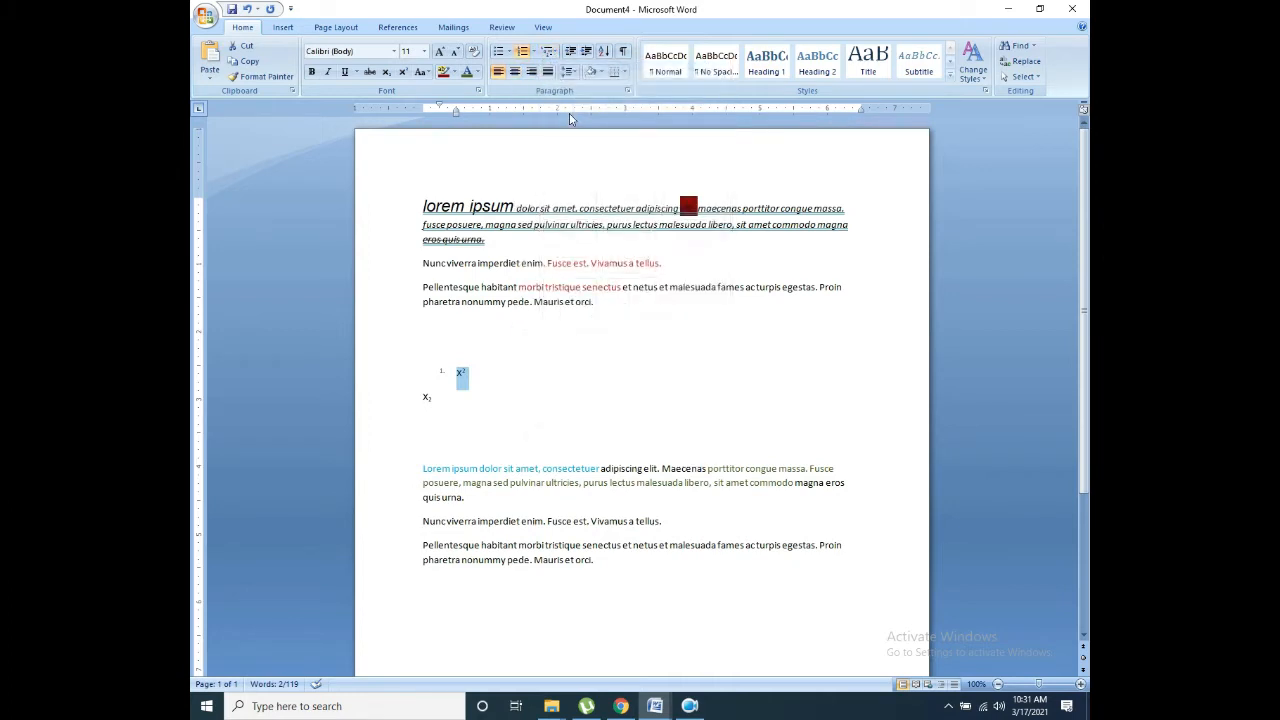
Step: Test adding and removing an empty numbered item below x²
{"action": "left_click", "coordinate": [475, 378]}
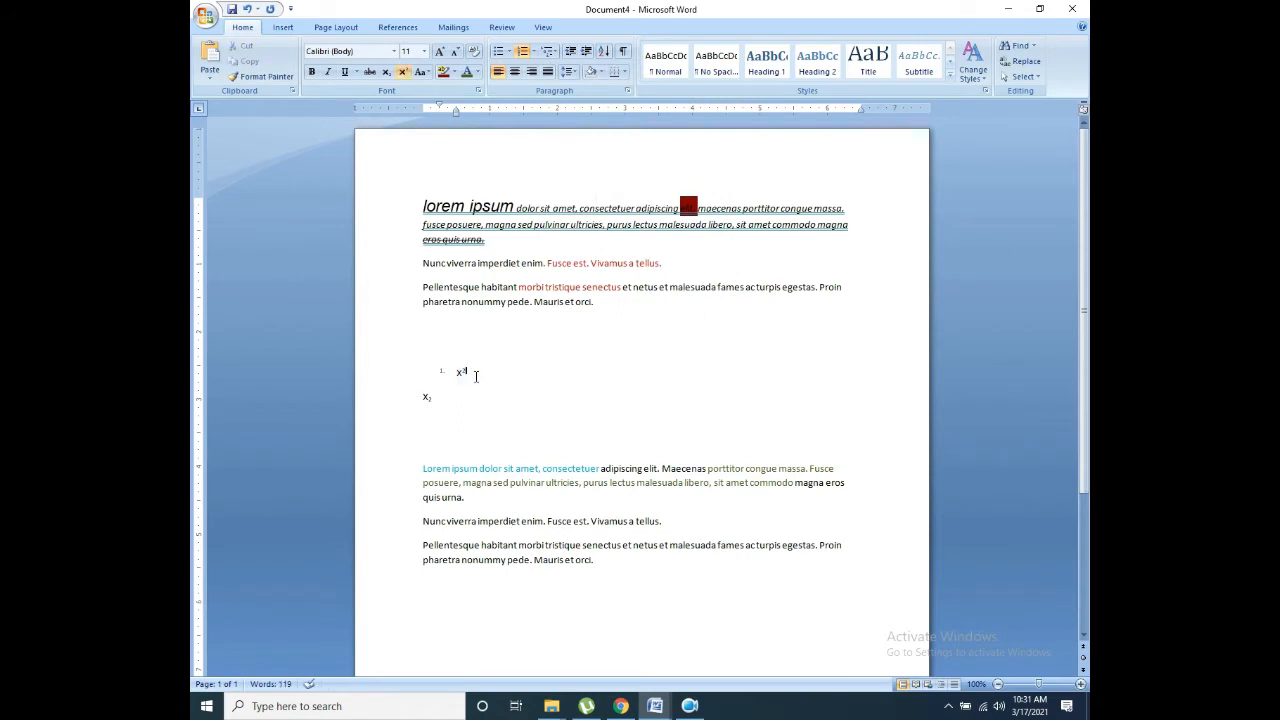
{"action": "key", "text": "Return"}
{"action": "key", "text": "Return"}
{"action": "key", "text": "Return"}
{"action": "key", "text": "Return"}
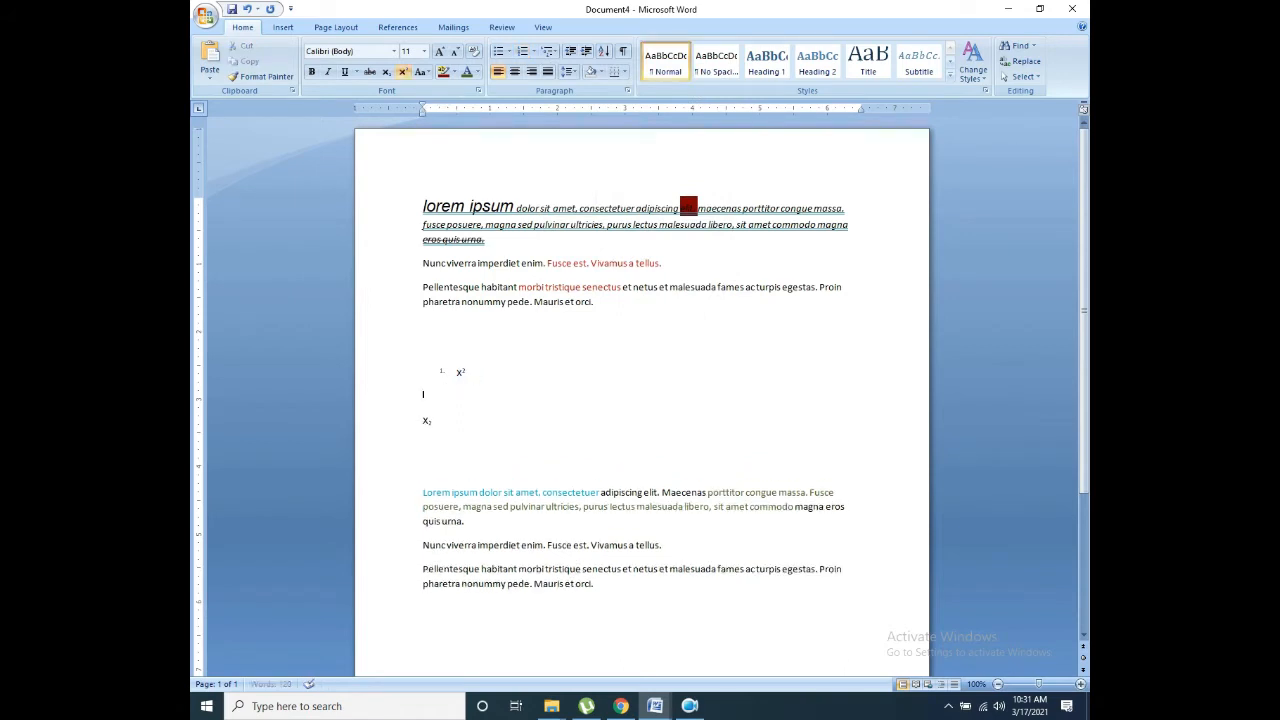
{"action": "key", "text": "BackSpace"}
{"action": "key", "text": "BackSpace"}
{"action": "key", "text": "BackSpace"}
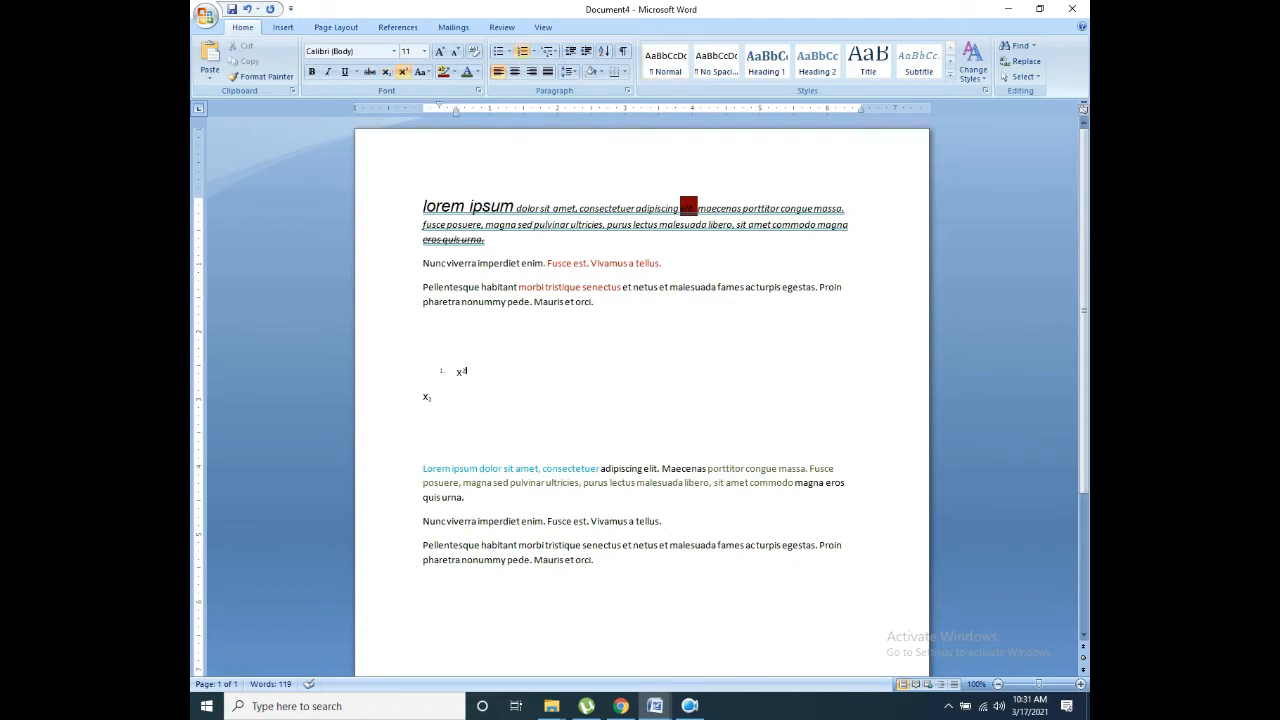
{"action": "key", "text": "Return"}
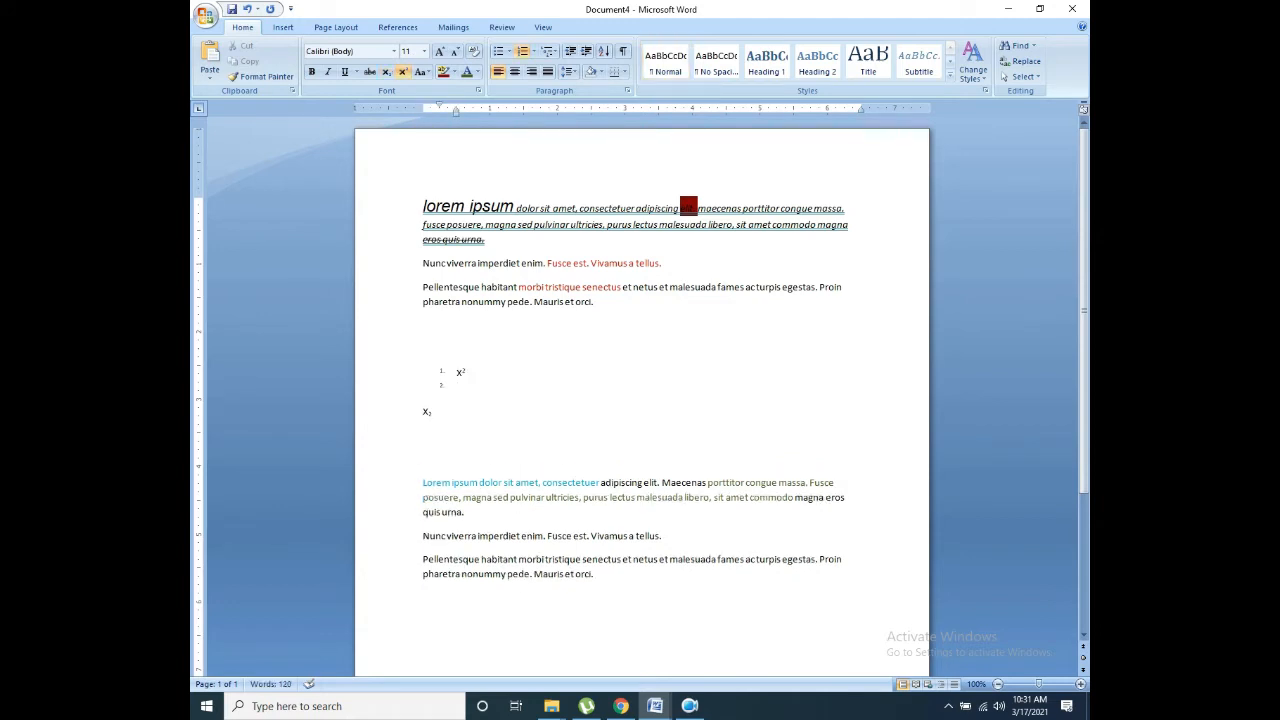
{"action": "key", "text": "BackSpace"}
{"action": "key", "text": "BackSpace"}
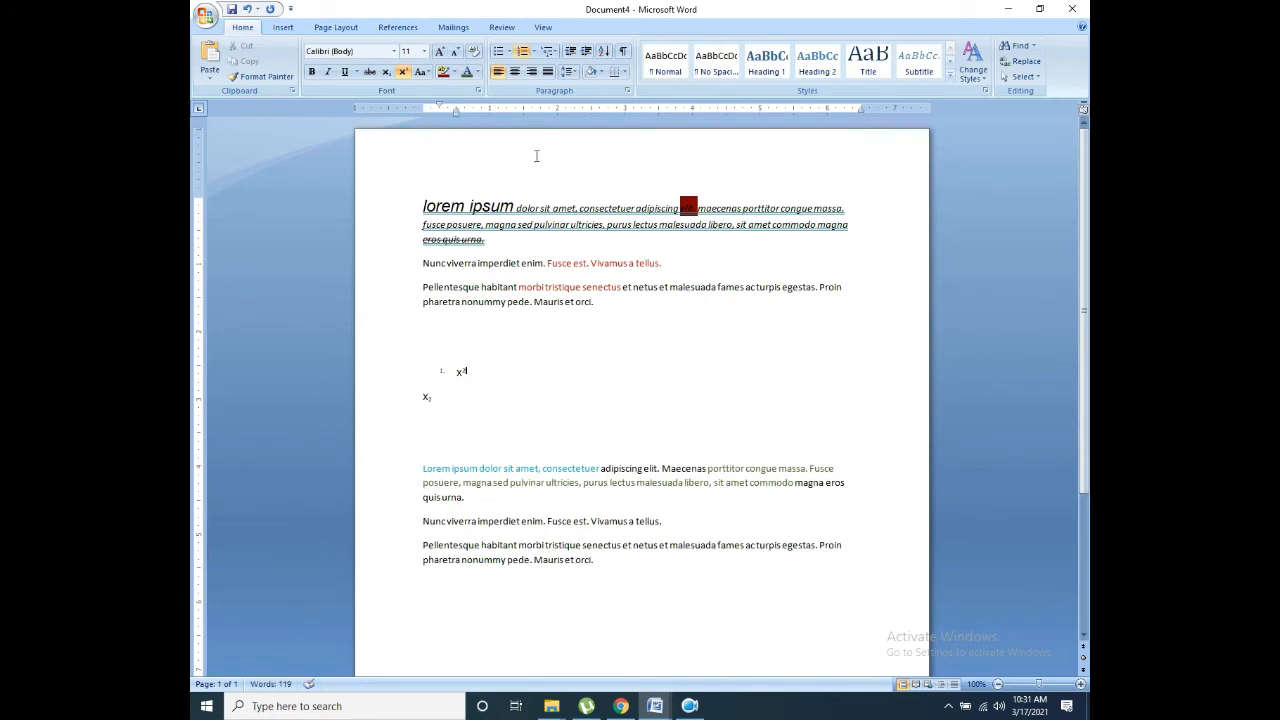
Step: Decrease the indent of the numbered x² item after browsing the Multilevel List gallery
{"action": "left_click", "coordinate": [556, 52]}
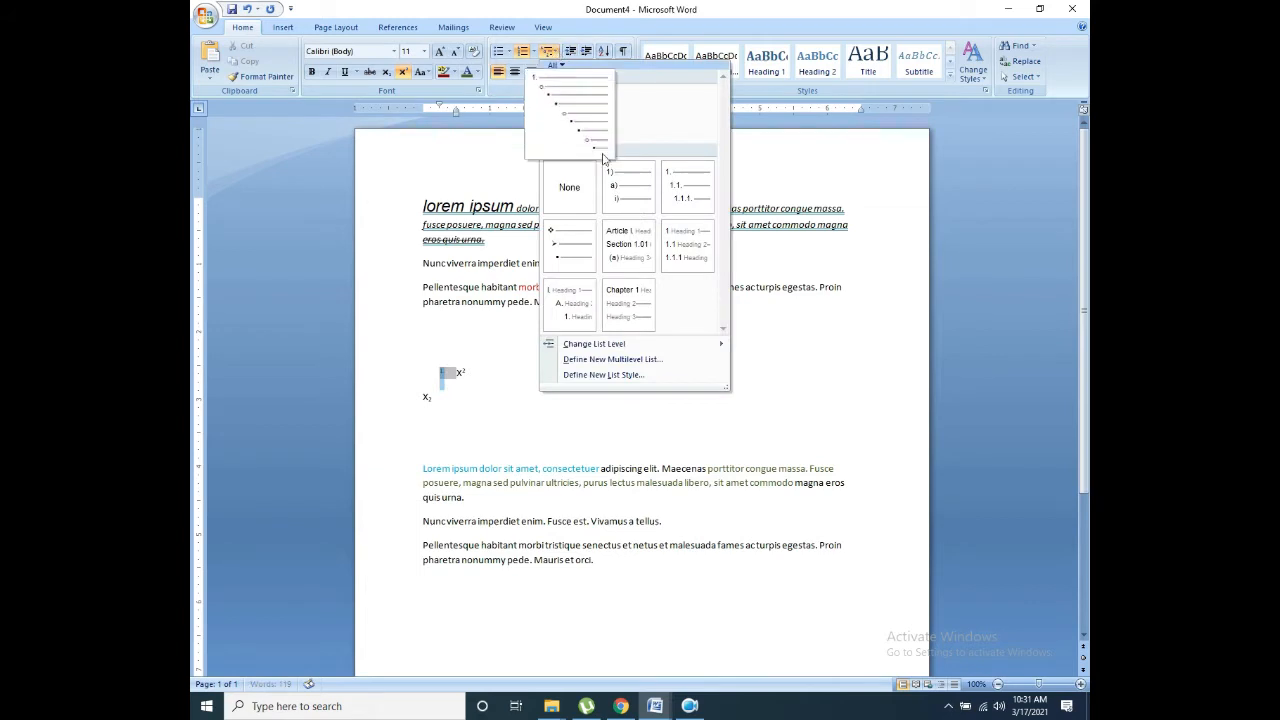
{"action": "mouse_move", "coordinate": [614, 200]}
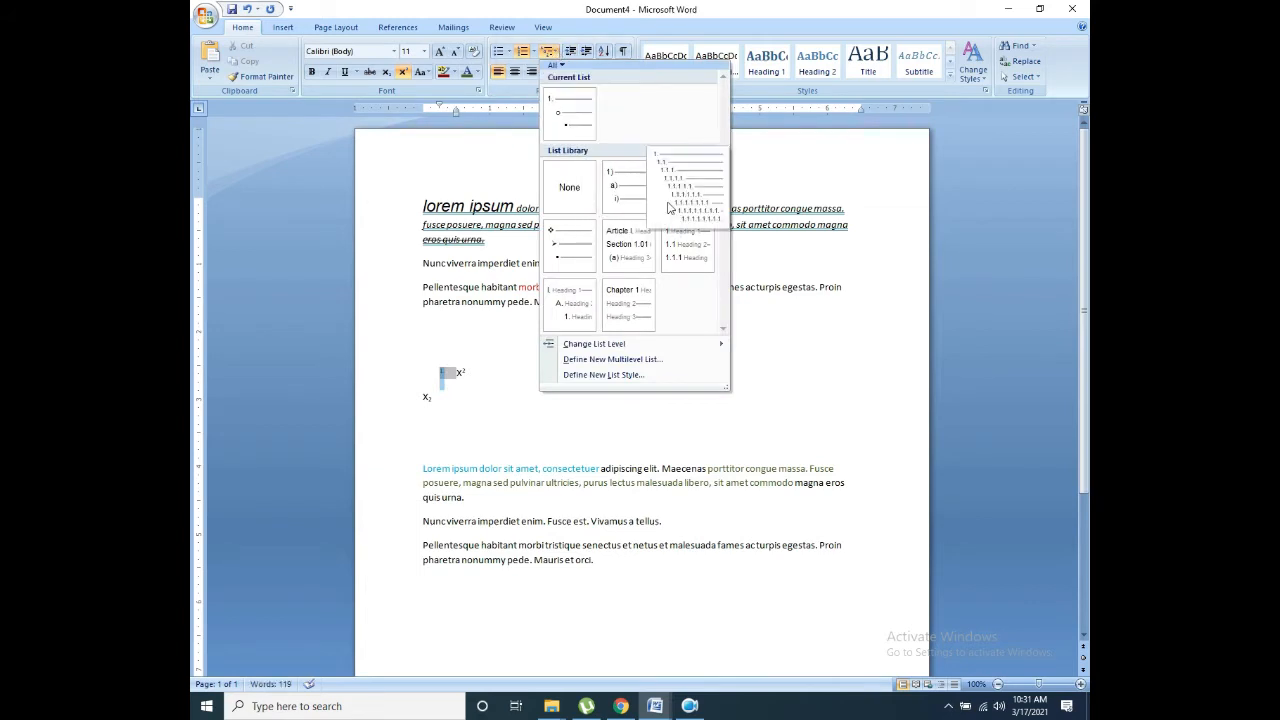
{"action": "mouse_move", "coordinate": [589, 293]}
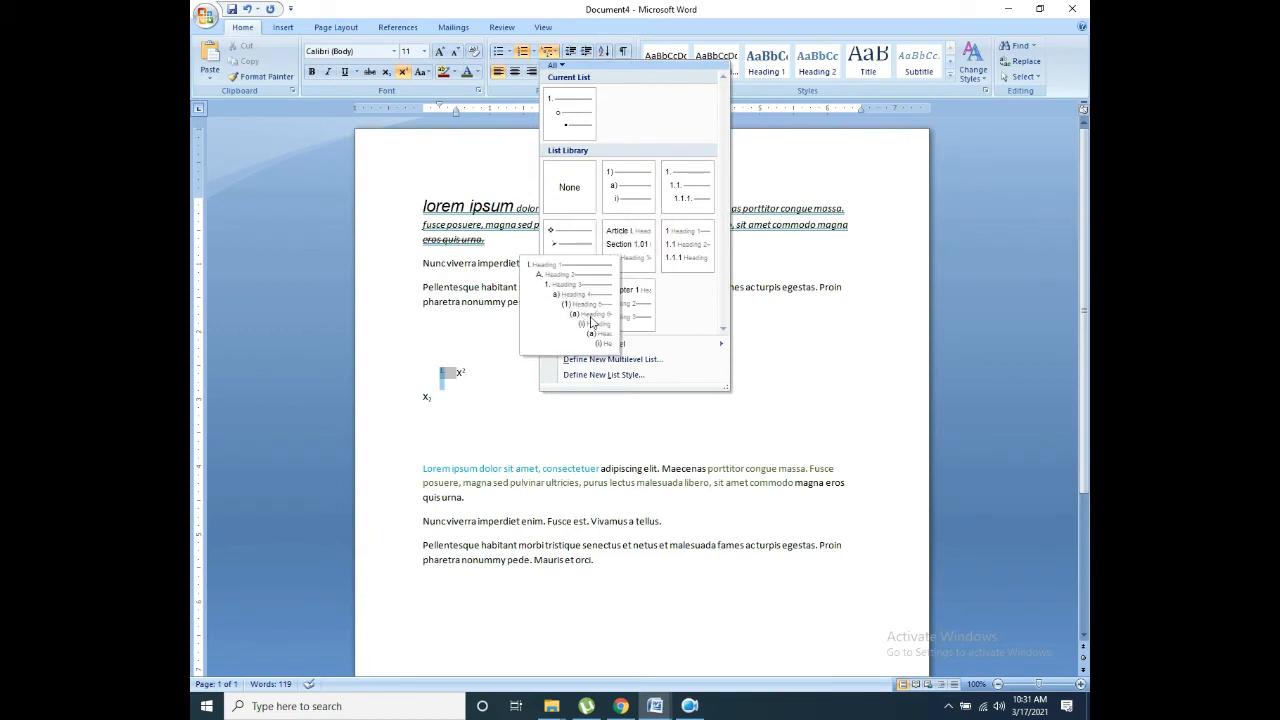
{"action": "left_click", "coordinate": [570, 52]}
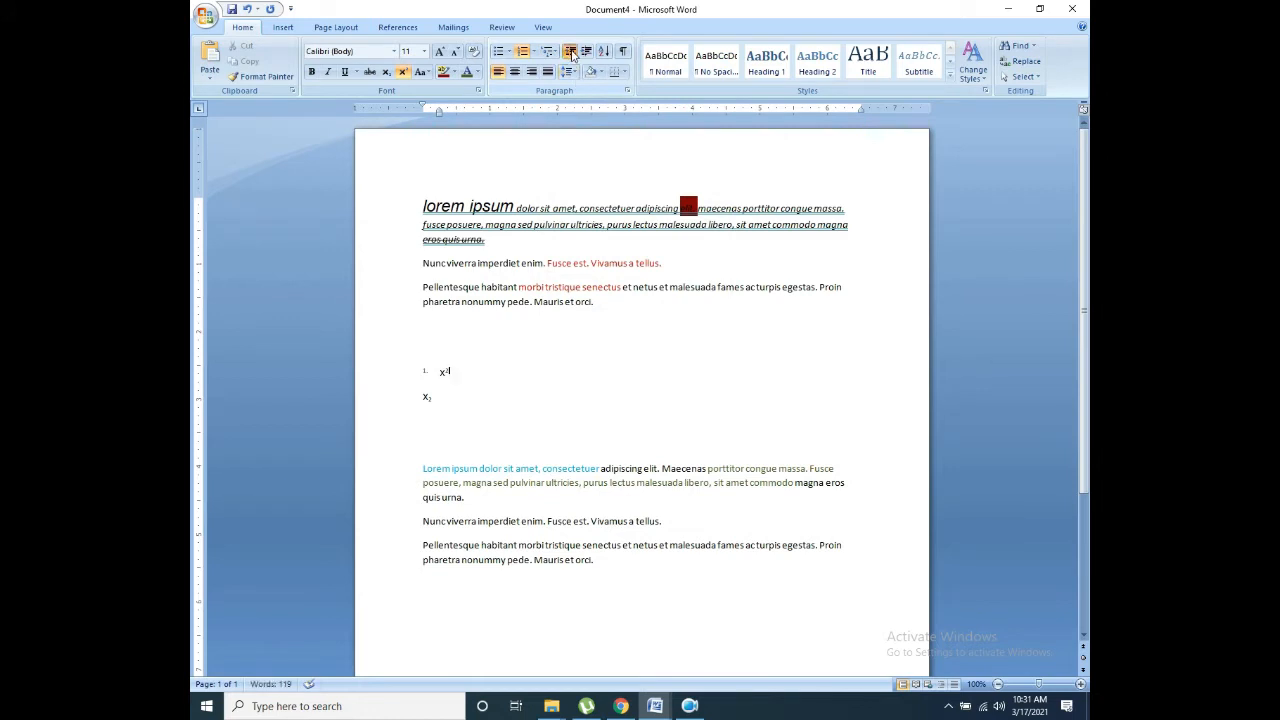
Step: Reselect the x² item, then select the words 'Mauris et orci.'
{"action": "left_click_drag", "start_coordinate": [429, 391], "coordinate": [536, 386]}
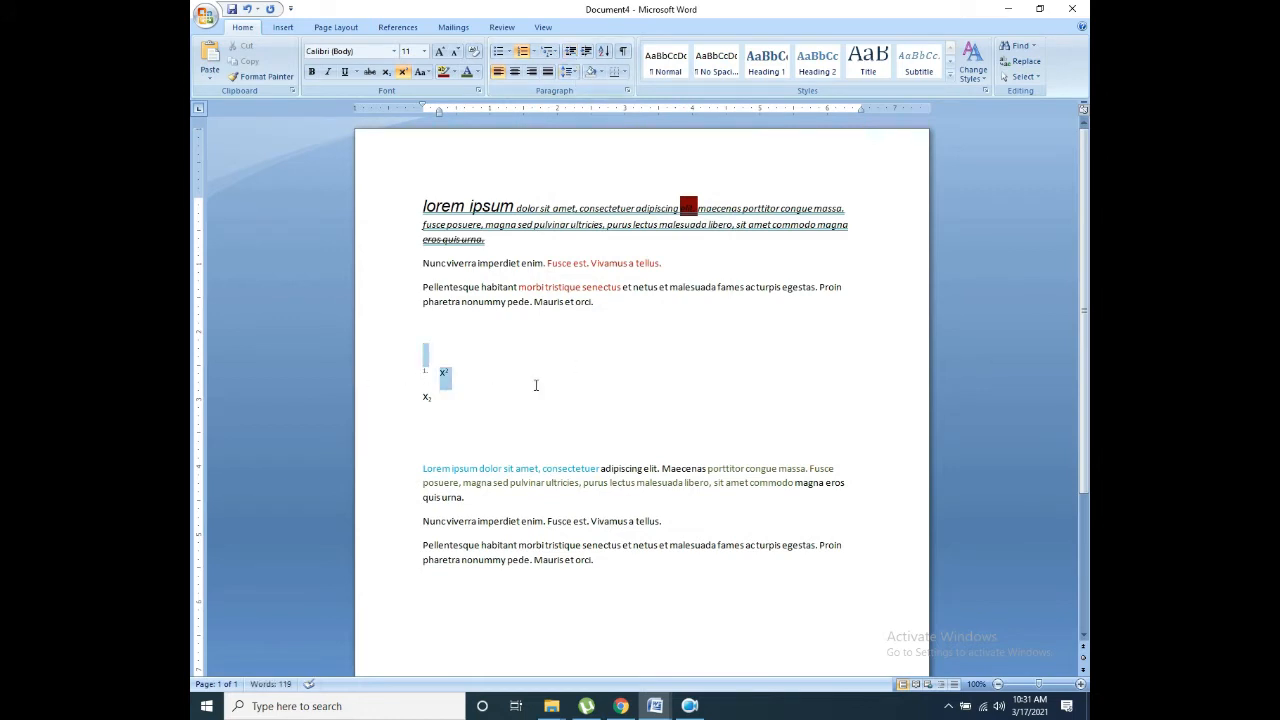
{"action": "left_click", "coordinate": [570, 389]}
{"action": "left_click_drag", "start_coordinate": [461, 371], "coordinate": [438, 373]}
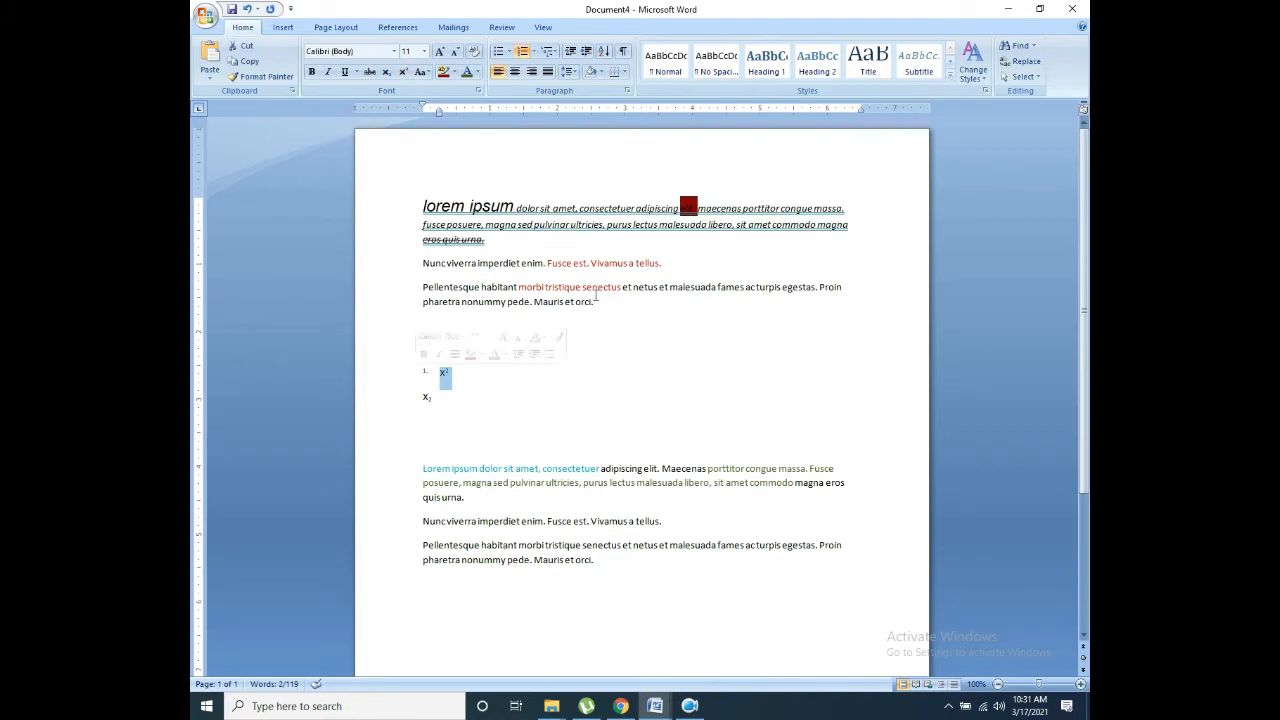
{"action": "left_click_drag", "start_coordinate": [596, 300], "coordinate": [534, 302]}
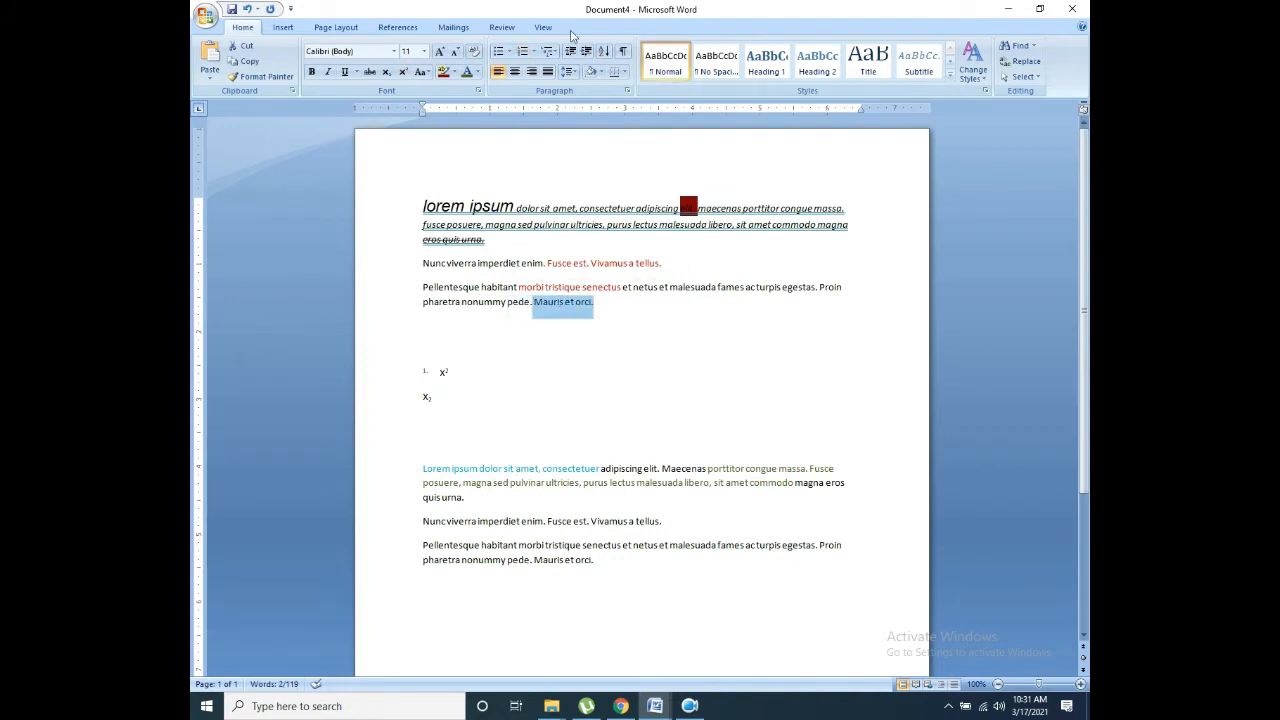
Step: Indent the Pellentesque habitant paragraph four steps, then reduce it back to a slight indent
{"action": "left_click", "coordinate": [586, 52]}
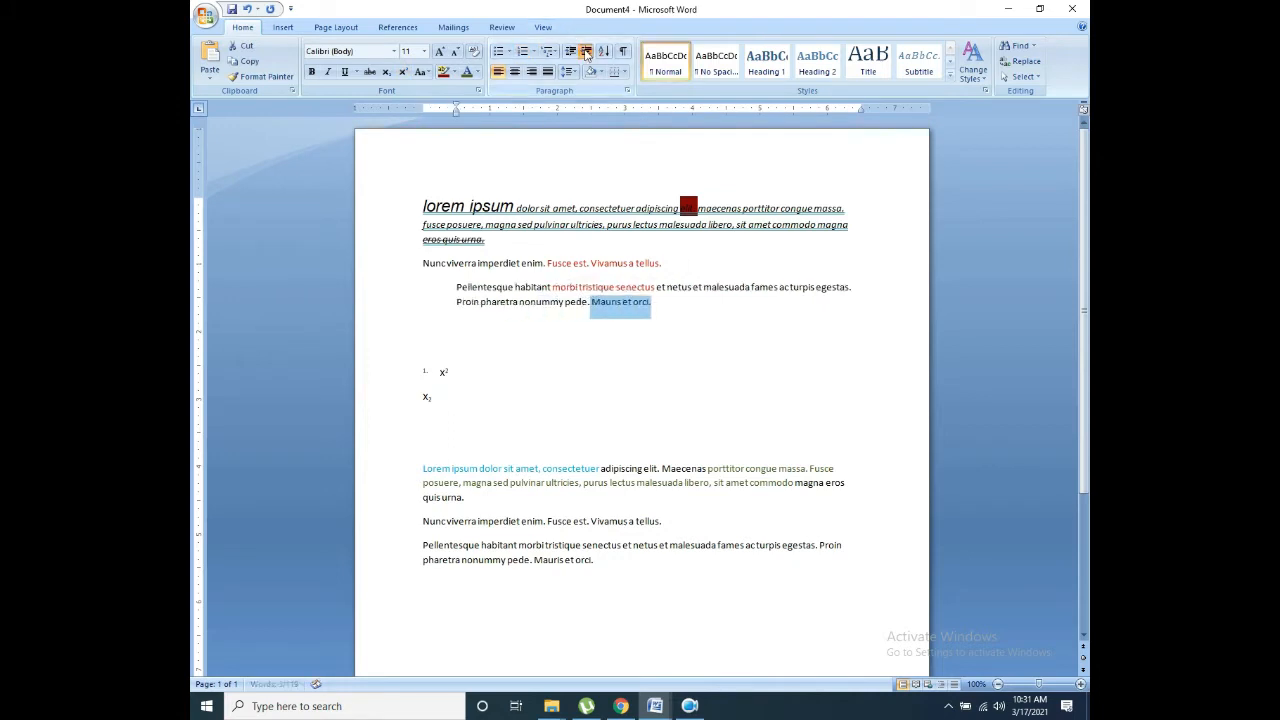
{"action": "left_click", "coordinate": [586, 52]}
{"action": "left_click", "coordinate": [586, 52]}
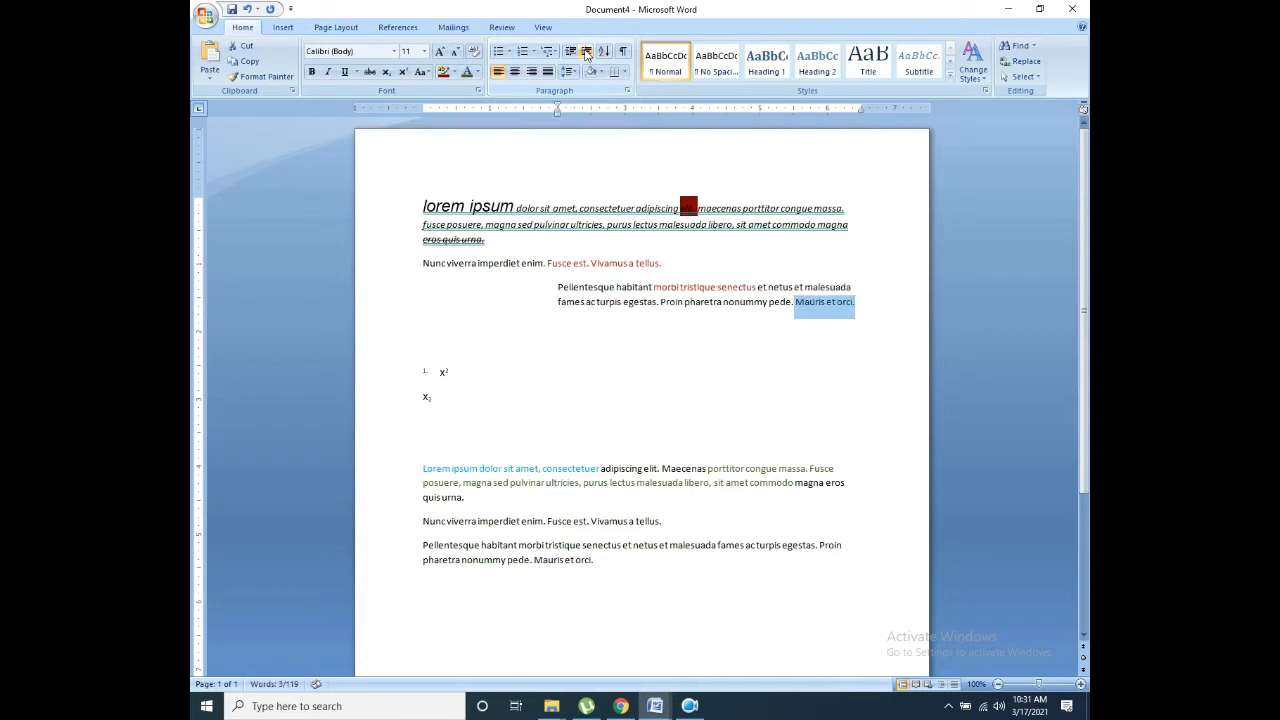
{"action": "left_click", "coordinate": [586, 52]}
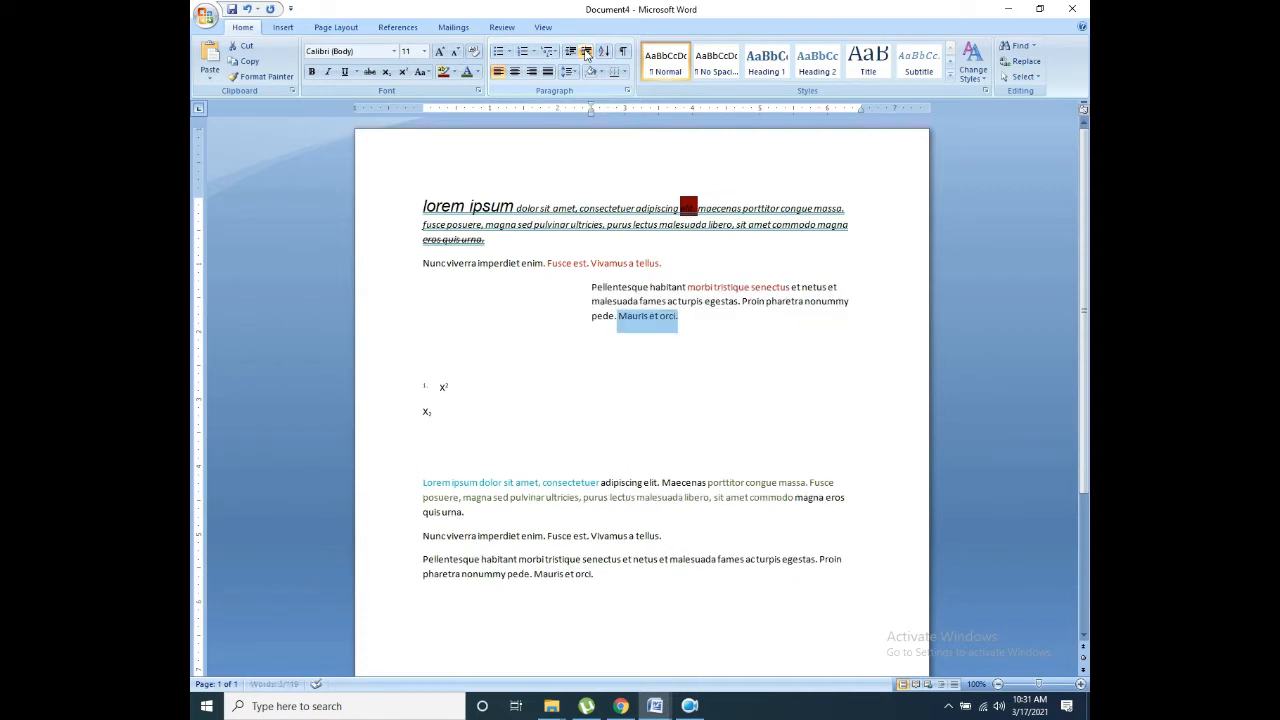
{"action": "left_click", "coordinate": [570, 52]}
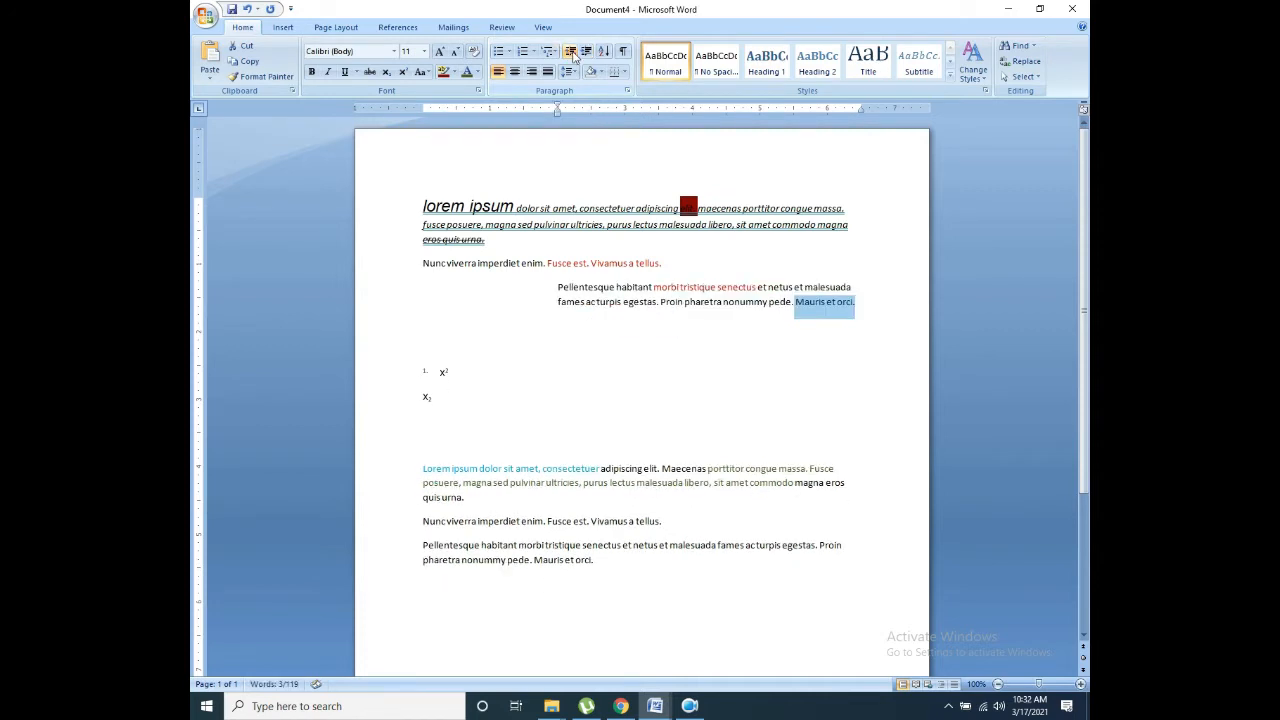
{"action": "left_click", "coordinate": [570, 52]}
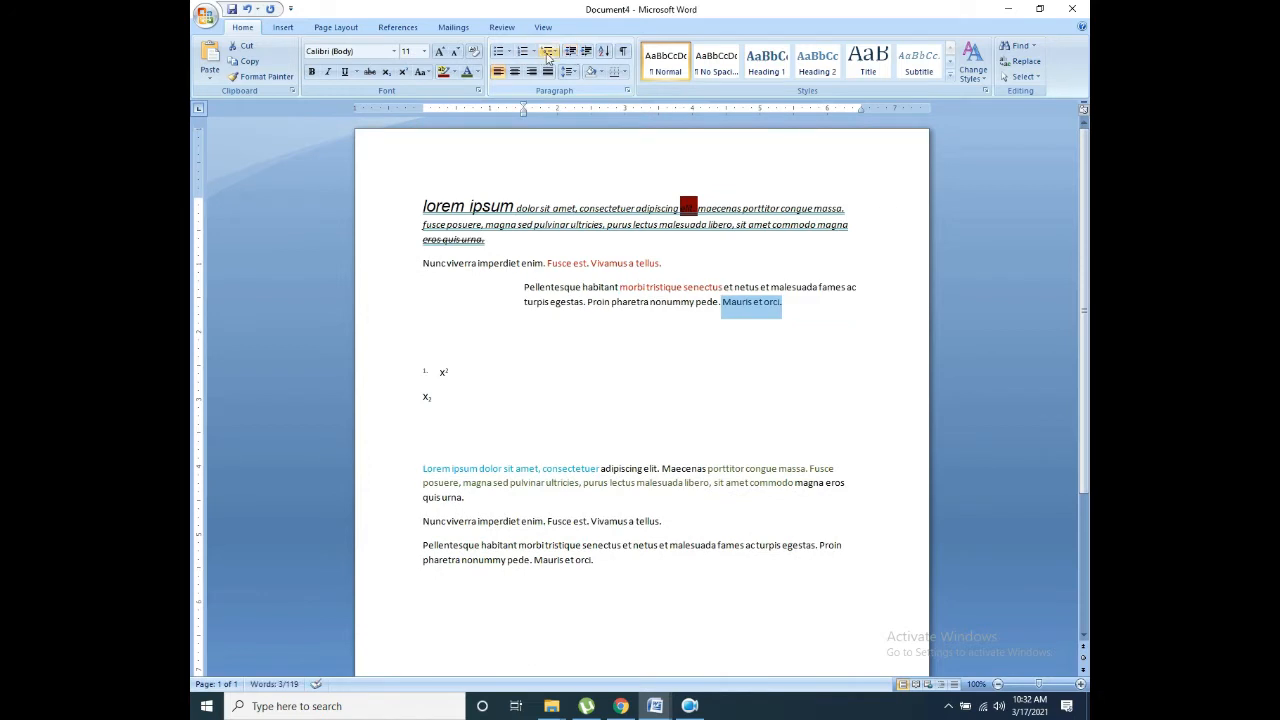
{"action": "left_click", "coordinate": [569, 54]}
{"action": "left_click", "coordinate": [568, 56]}
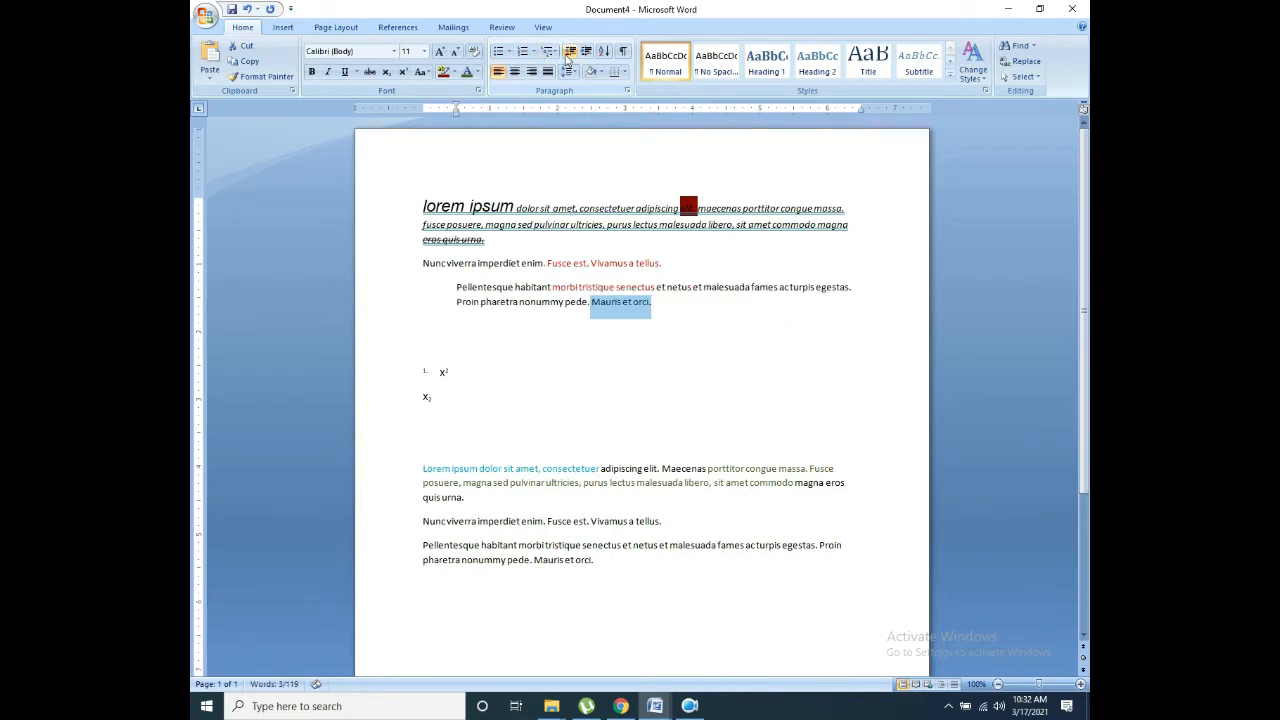
{"action": "left_click", "coordinate": [569, 54]}
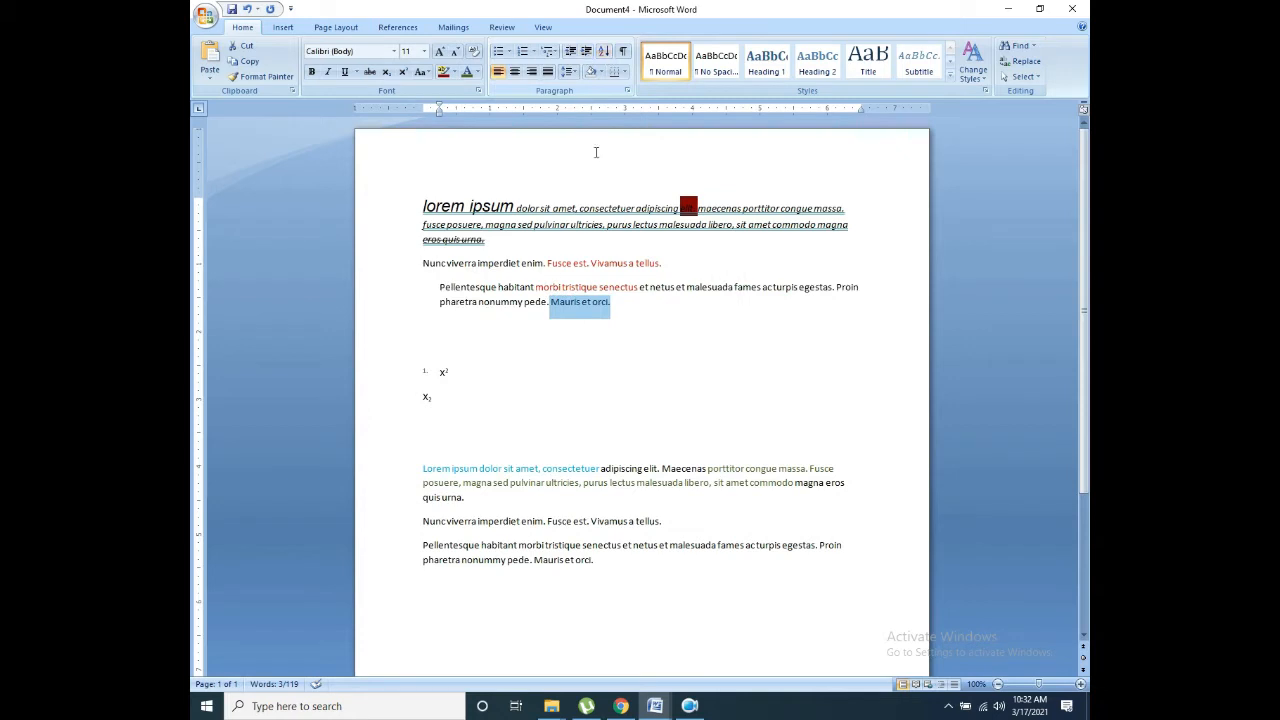
Step: Select all the text and sort its paragraphs by Text in ascending order
{"action": "left_click", "coordinate": [605, 52]}
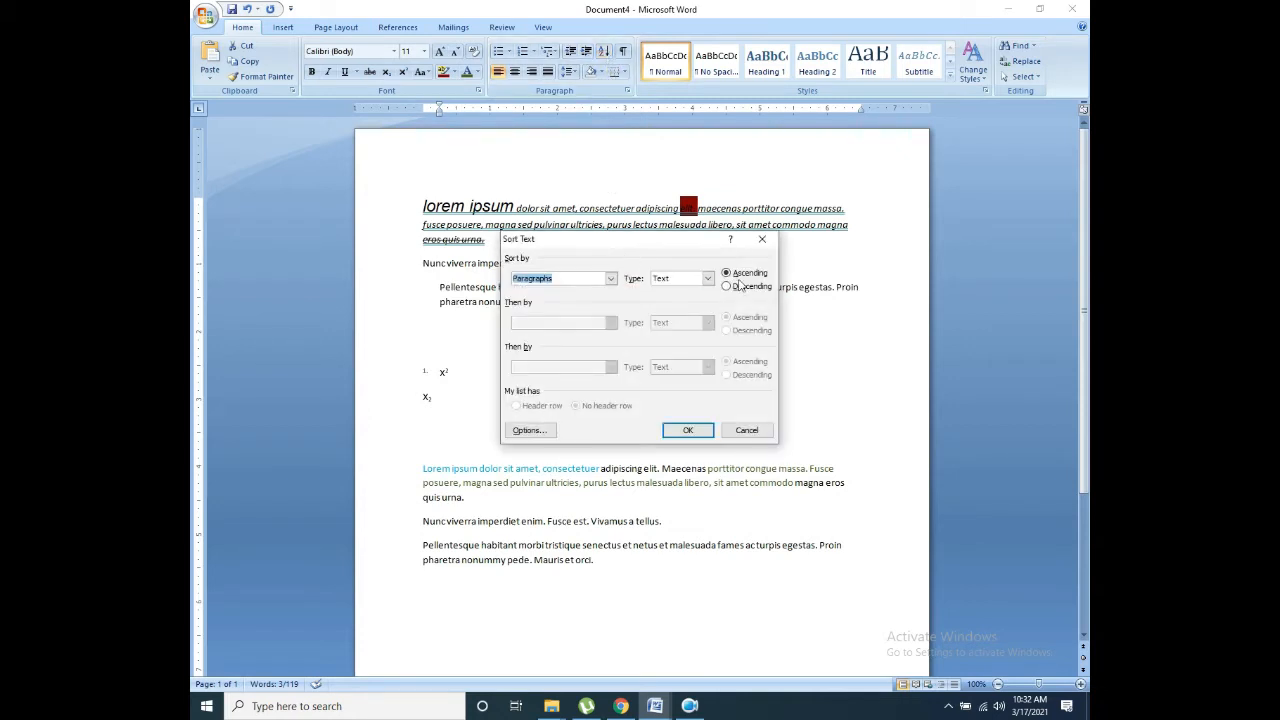
{"action": "left_click", "coordinate": [746, 430]}
{"action": "left_click_drag", "start_coordinate": [663, 614], "coordinate": [398, 125]}
{"action": "left_click", "coordinate": [605, 52]}
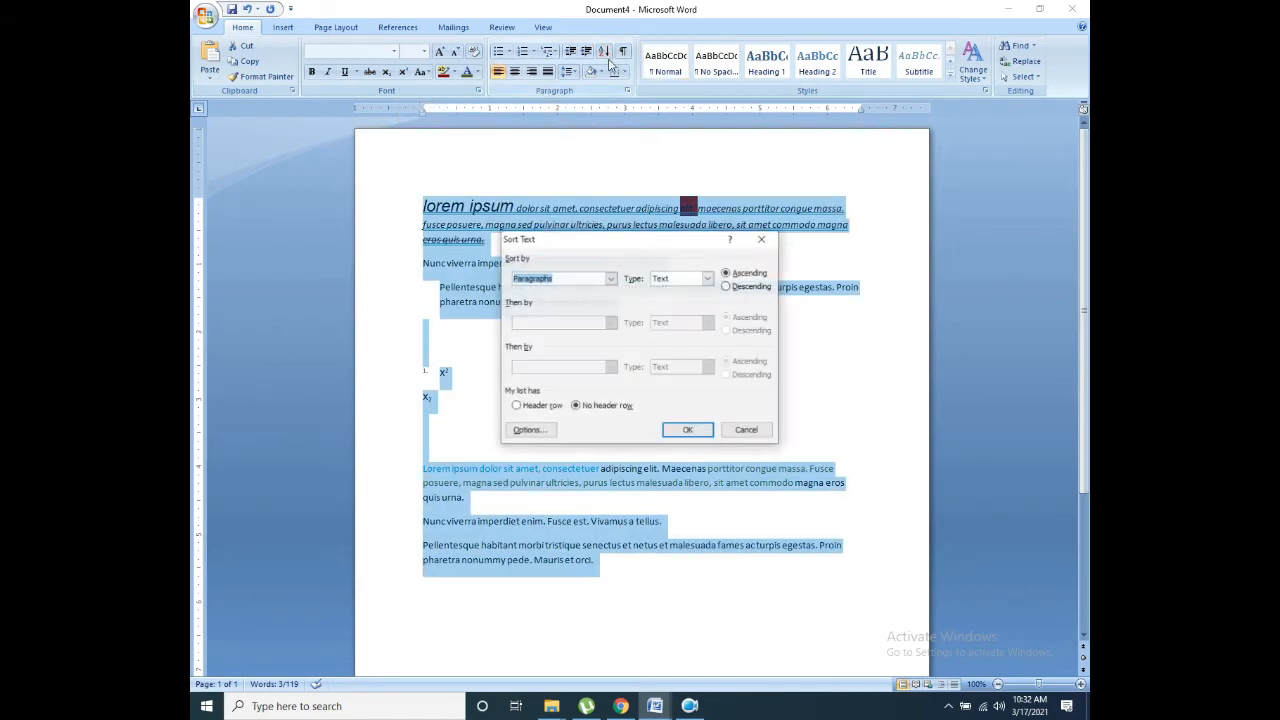
{"action": "left_click", "coordinate": [690, 433]}
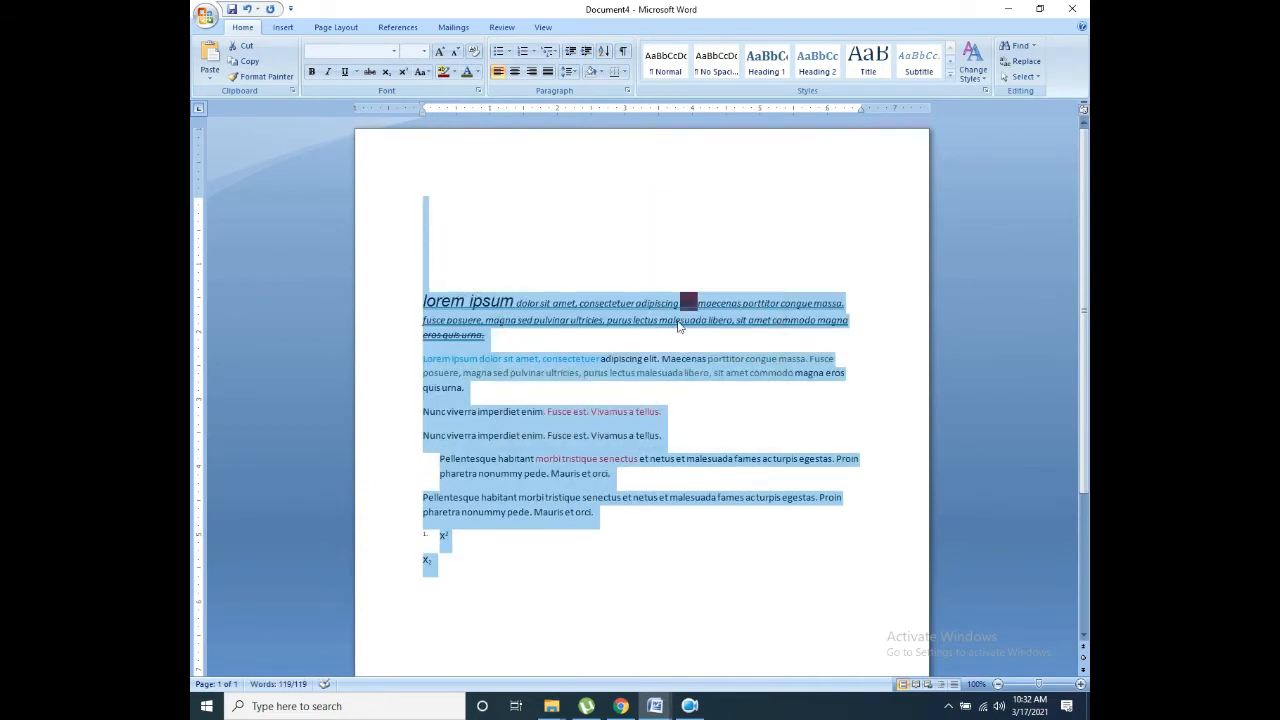
{"action": "left_click", "coordinate": [670, 345]}
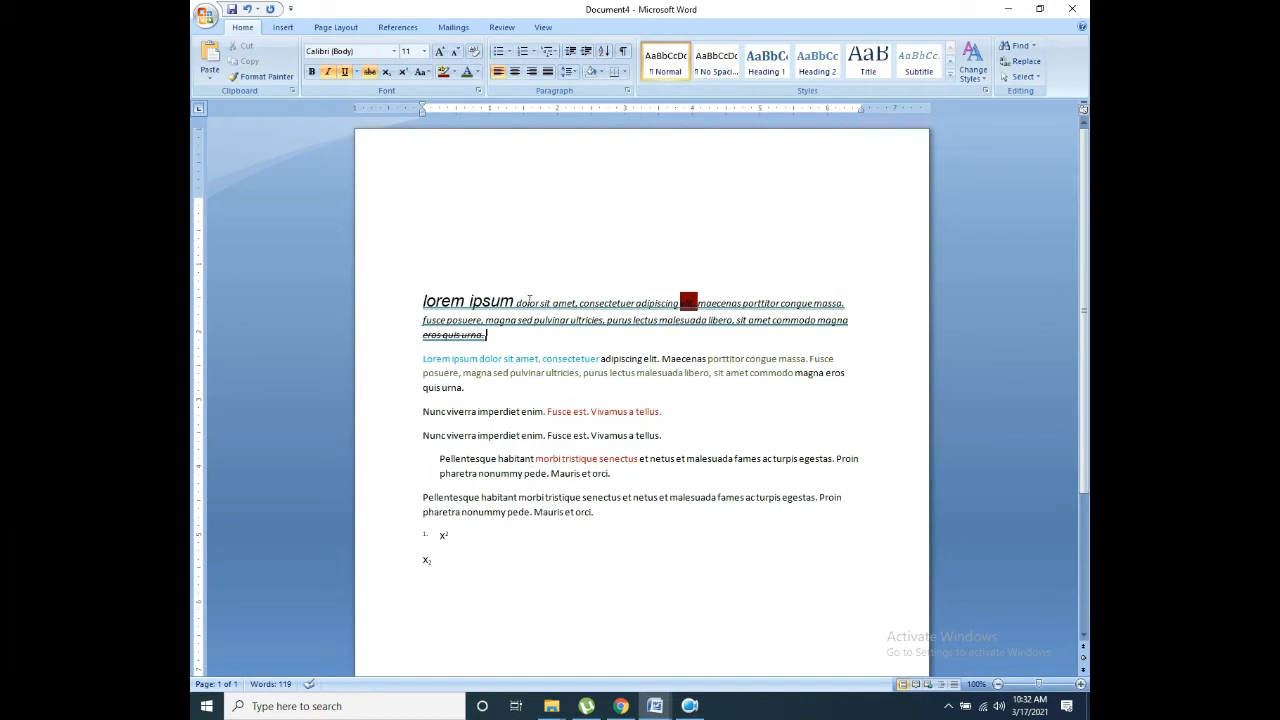
{"action": "left_click_drag", "start_coordinate": [509, 569], "coordinate": [368, 249]}
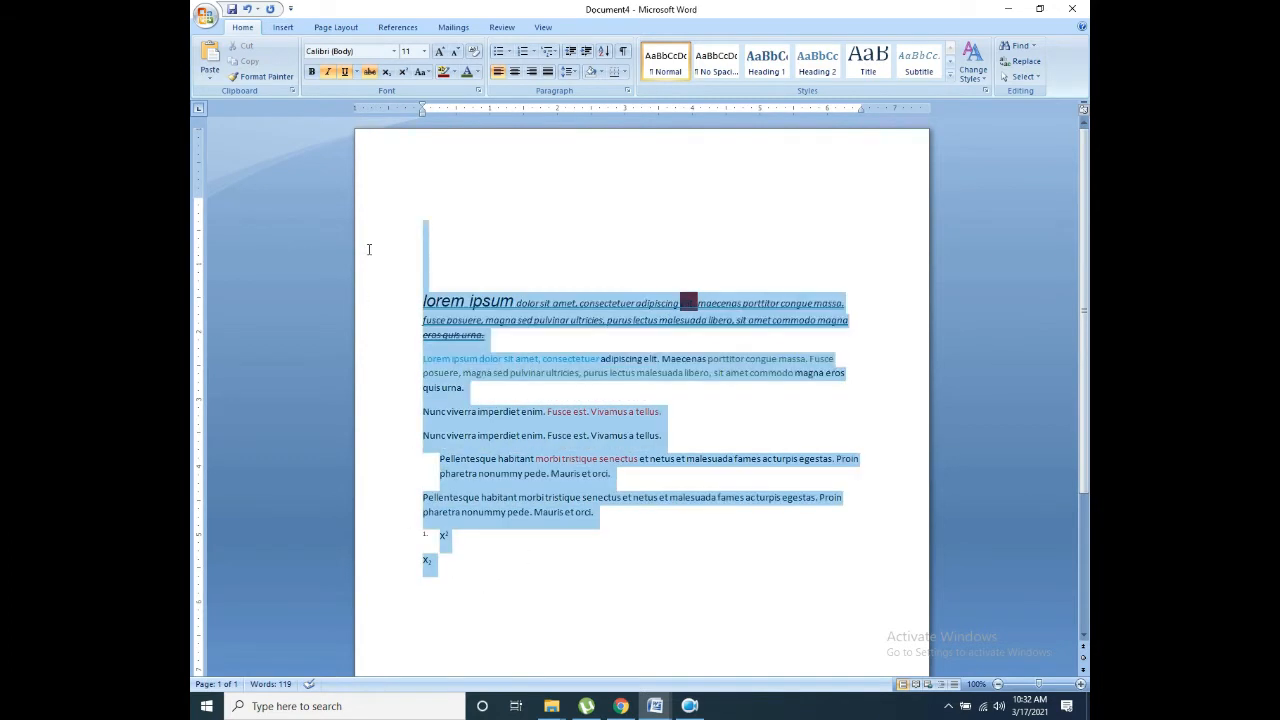
{"action": "left_click", "coordinate": [622, 54]}
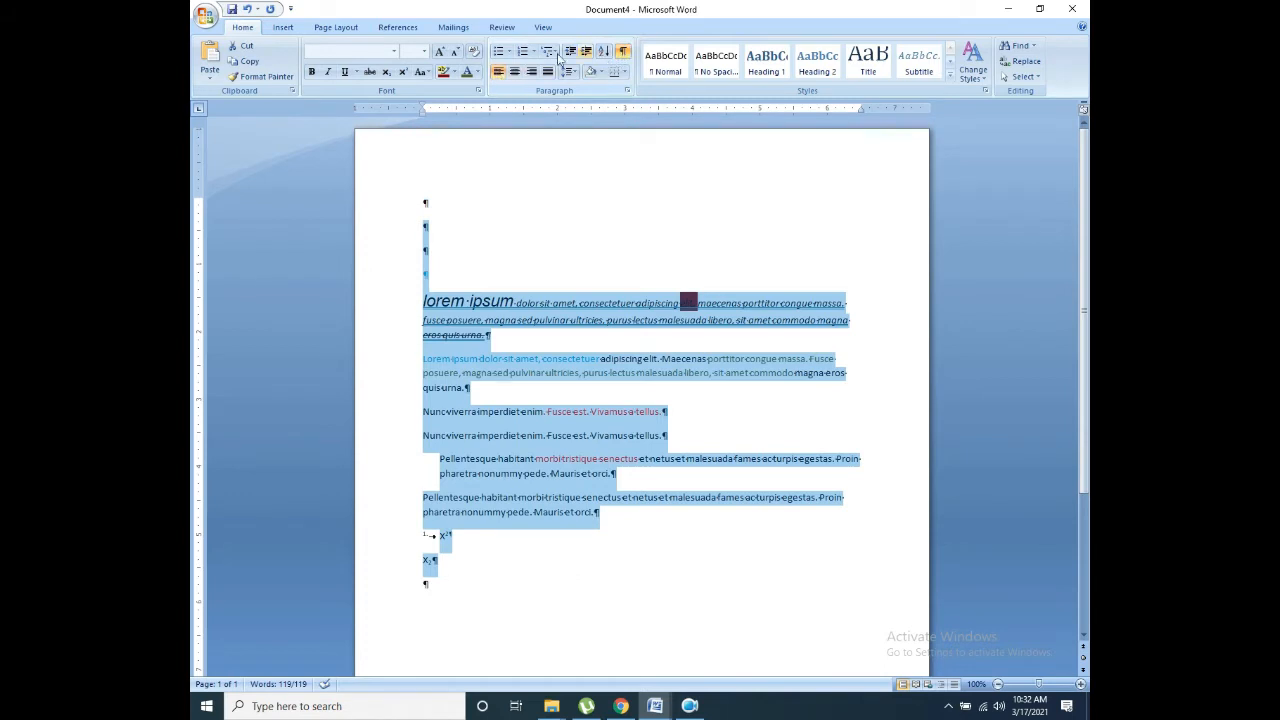
{"action": "left_click", "coordinate": [622, 54]}
{"action": "key", "text": "ctrl+j"}
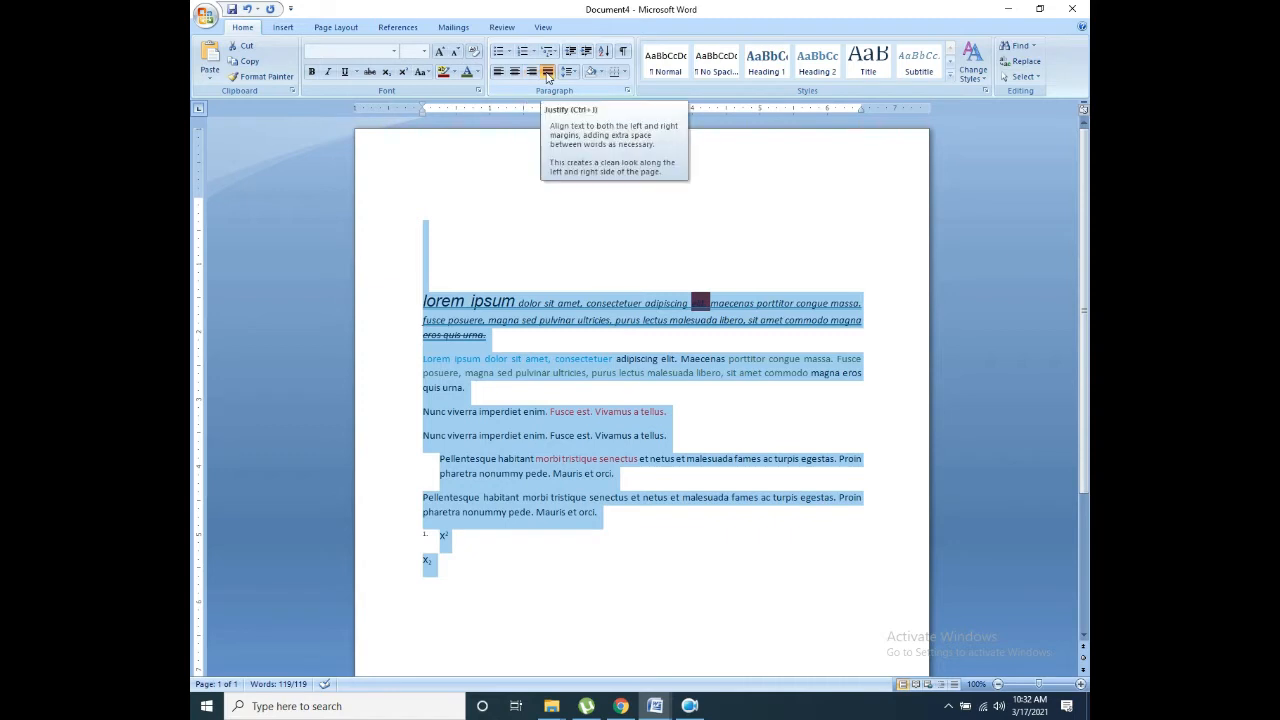
{"action": "left_click", "coordinate": [547, 77]}
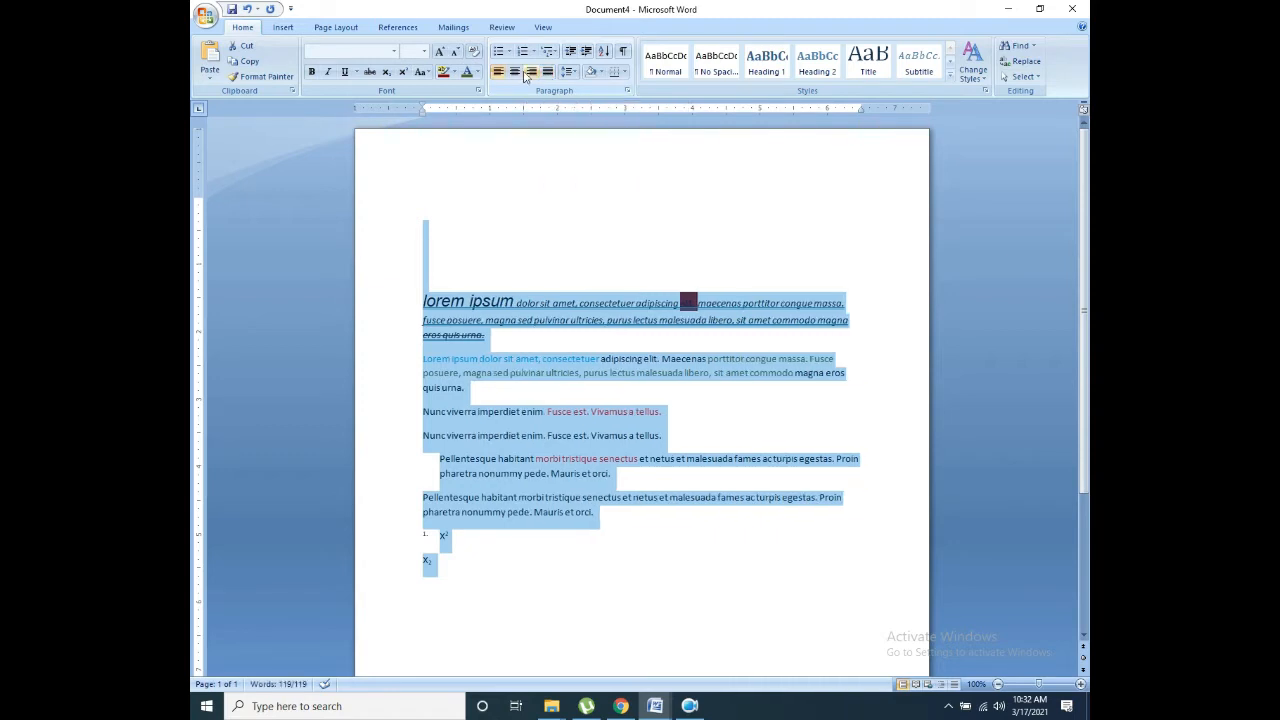
{"action": "left_click", "coordinate": [530, 74]}
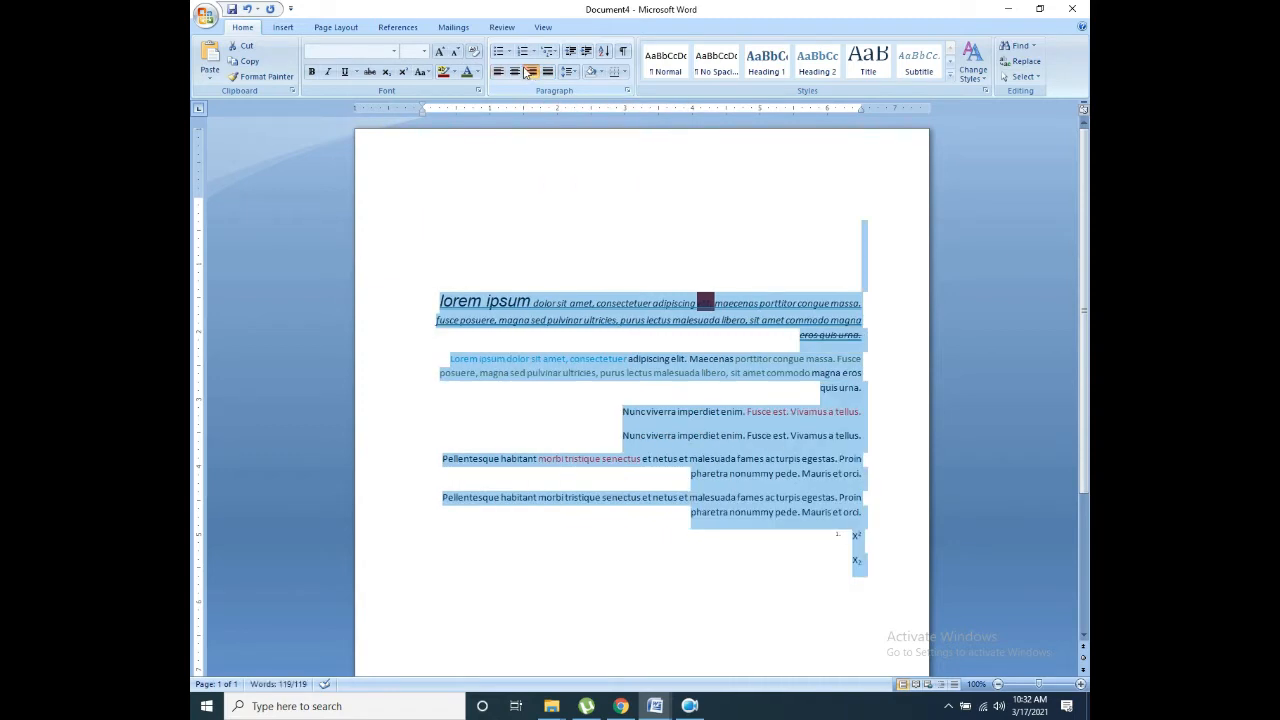
{"action": "left_click", "coordinate": [514, 73]}
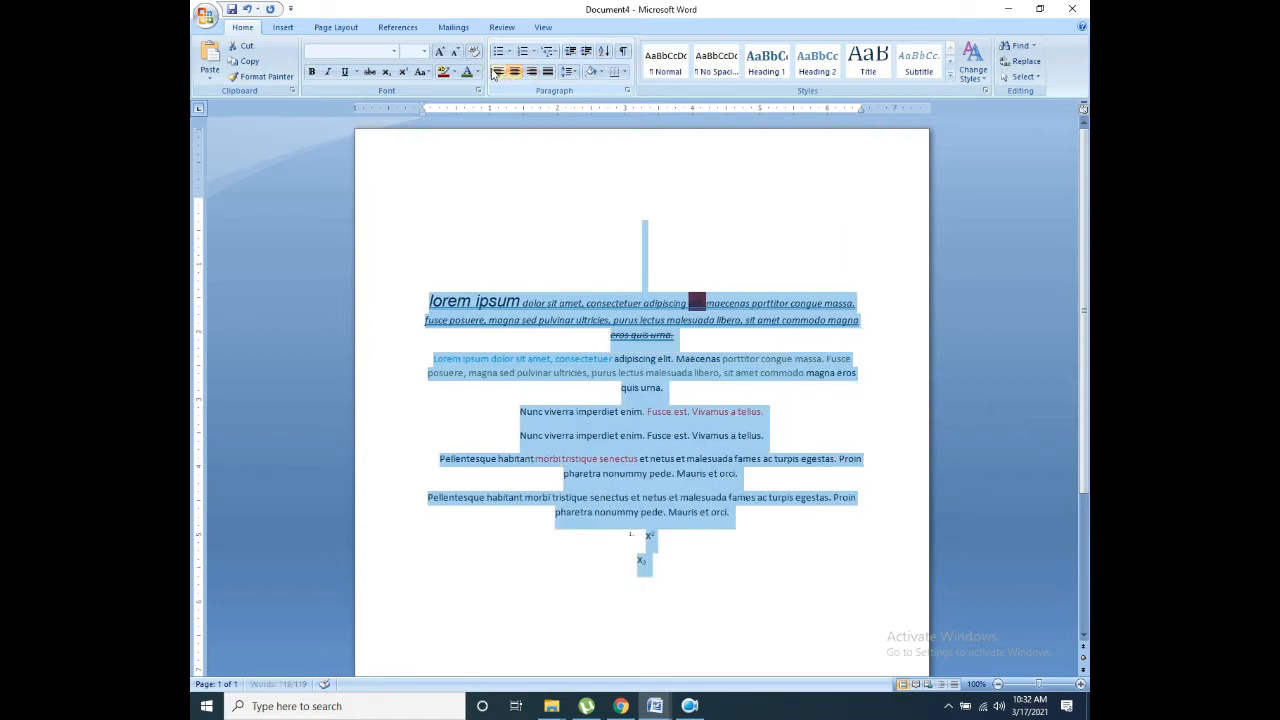
{"action": "left_click", "coordinate": [499, 73]}
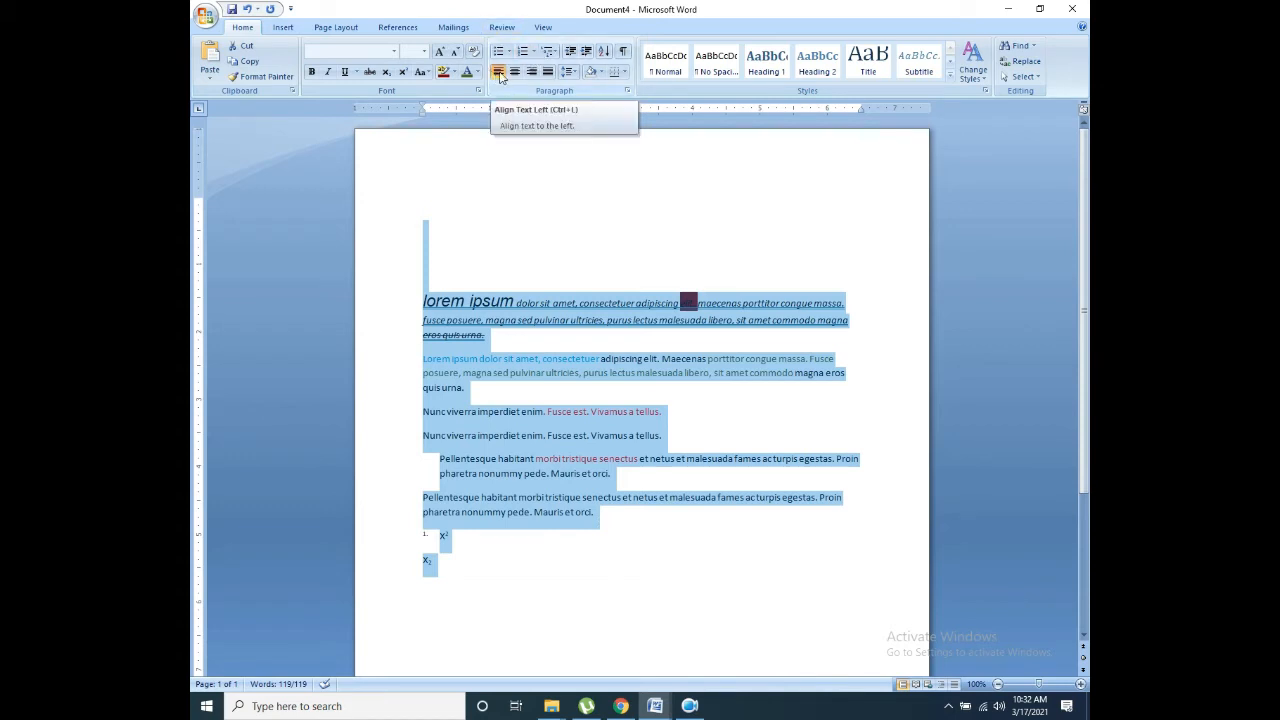
Step: Try 1.0, 1.5 and 3.0 line spacing, settling on single 1.0
{"action": "left_click", "coordinate": [575, 77]}
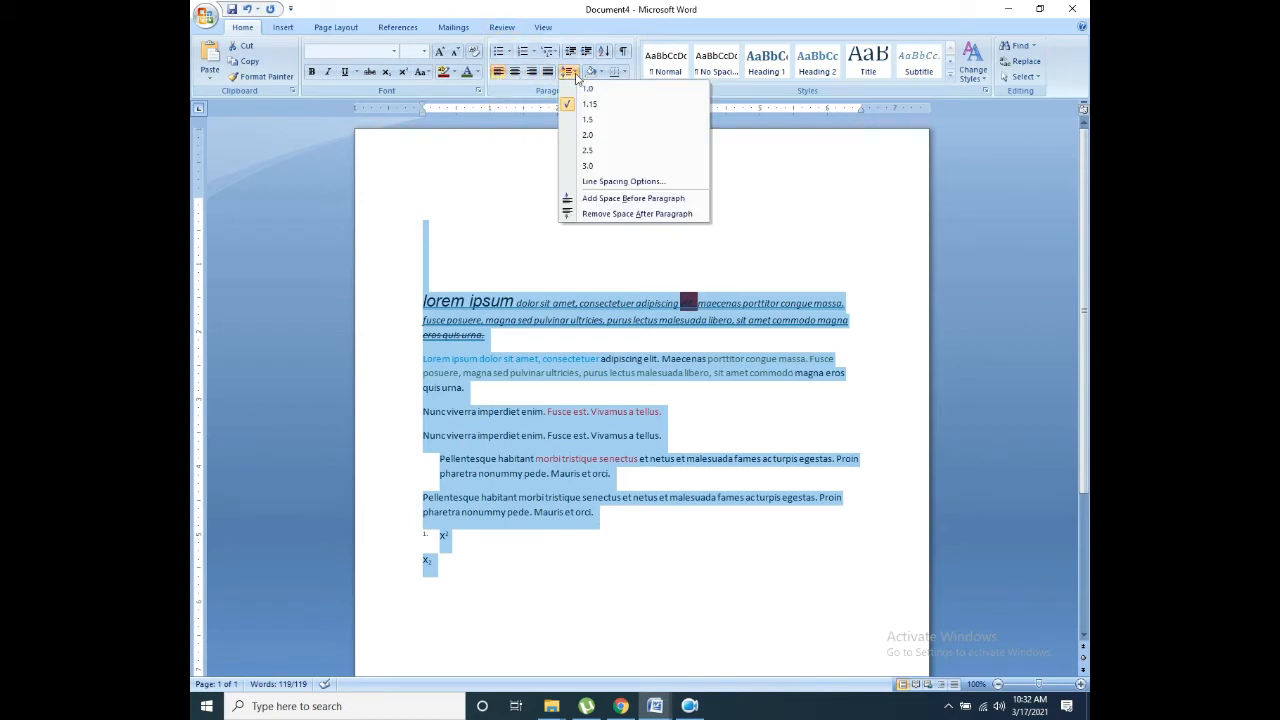
{"action": "left_click", "coordinate": [585, 91]}
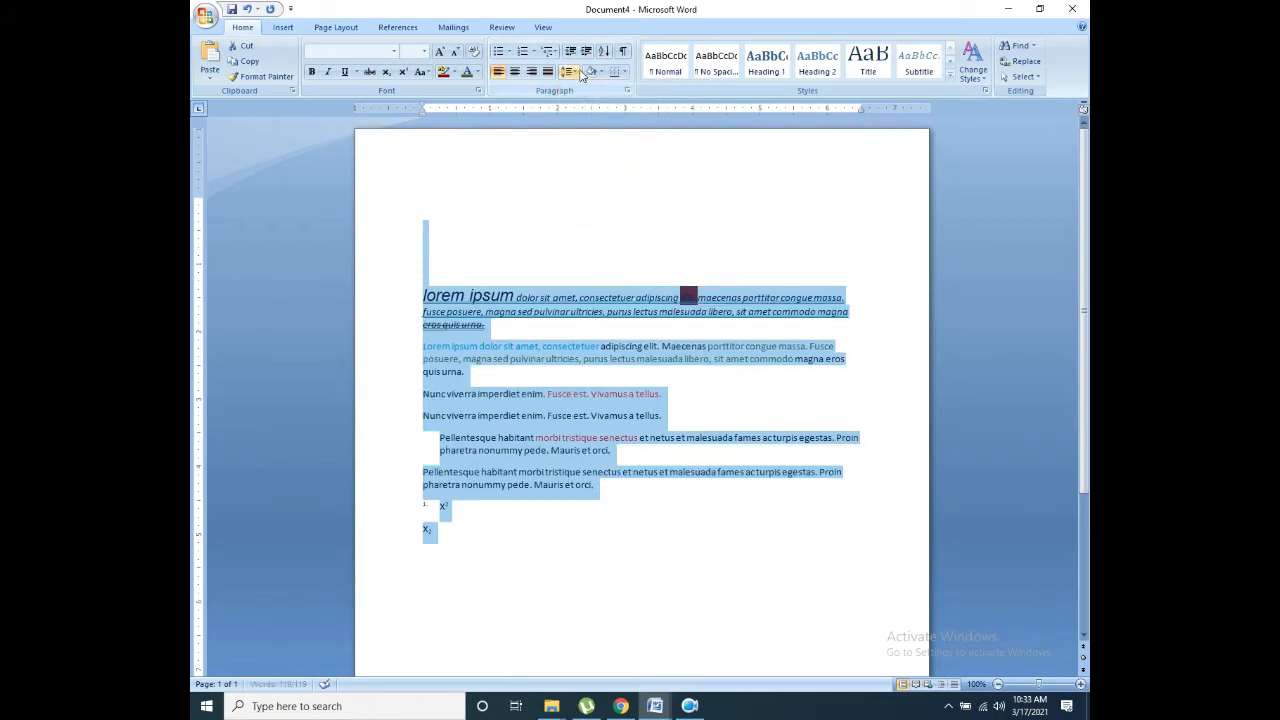
{"action": "left_click", "coordinate": [576, 75]}
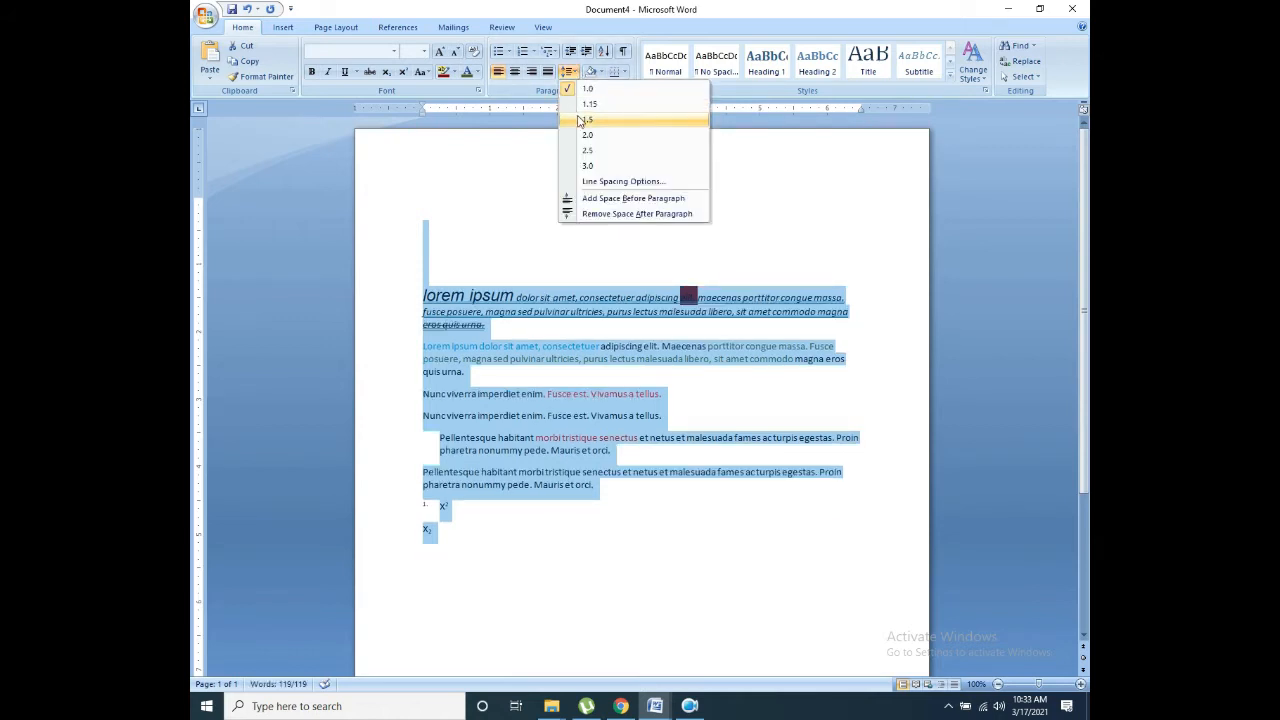
{"action": "left_click", "coordinate": [585, 119]}
{"action": "left_click", "coordinate": [569, 71]}
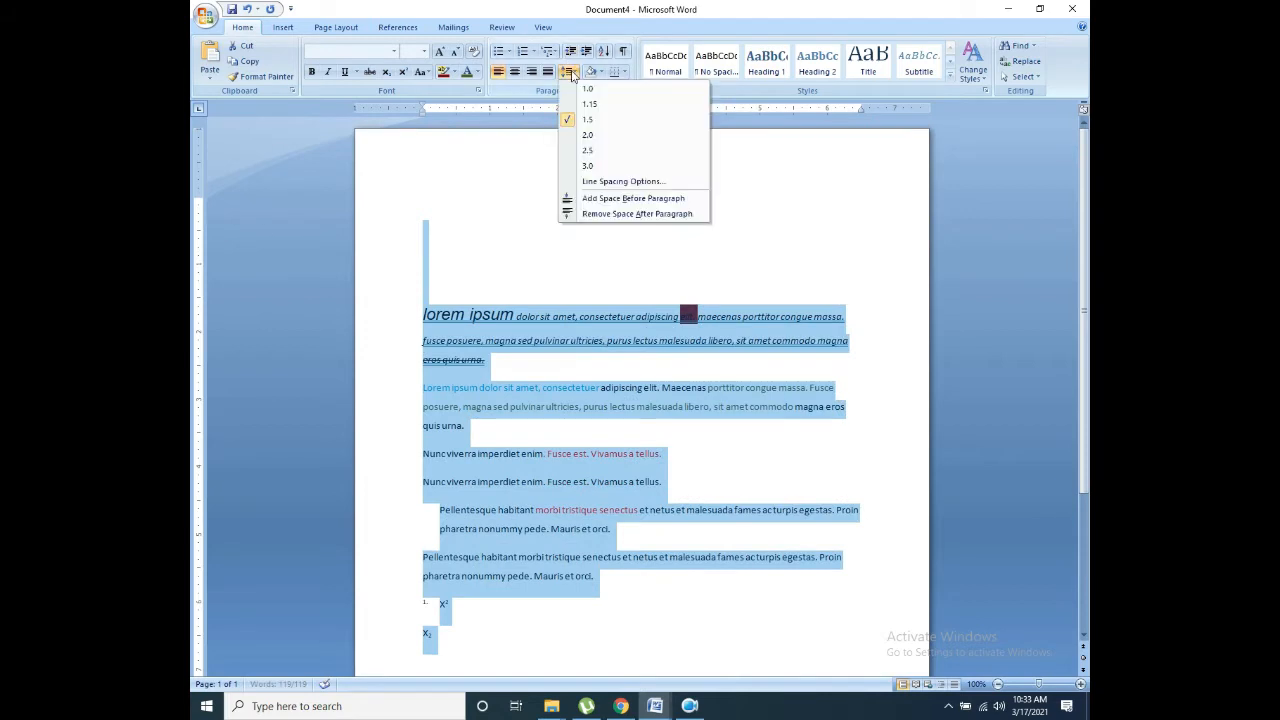
{"action": "left_click", "coordinate": [586, 164]}
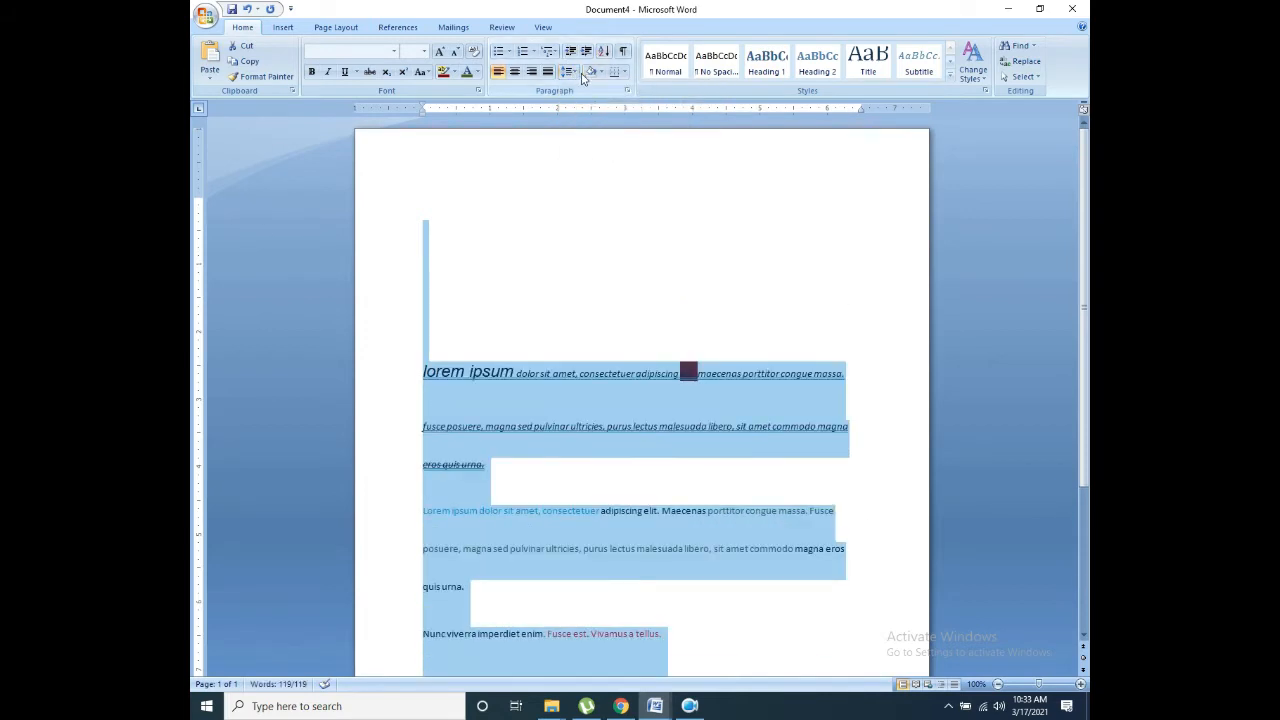
{"action": "left_click", "coordinate": [578, 74]}
{"action": "left_click", "coordinate": [580, 92]}
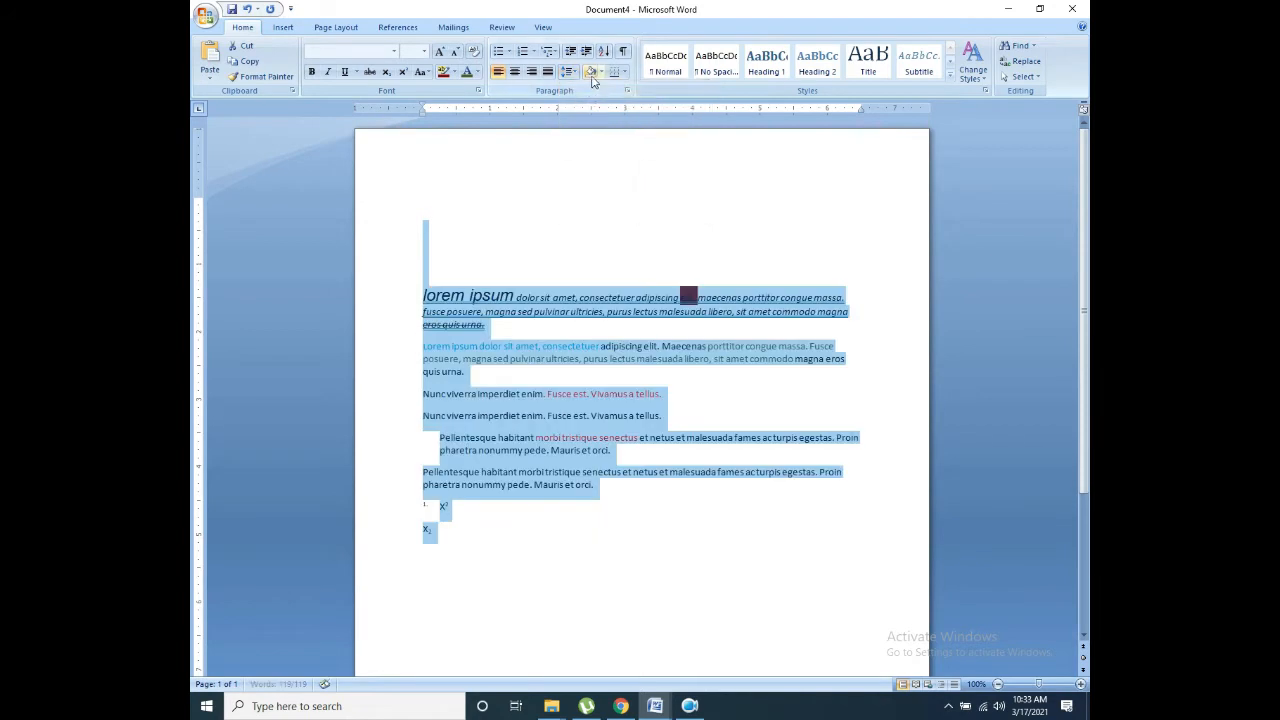
Step: Apply yellow paragraph shading to the whole selected document
{"action": "left_click", "coordinate": [600, 74]}
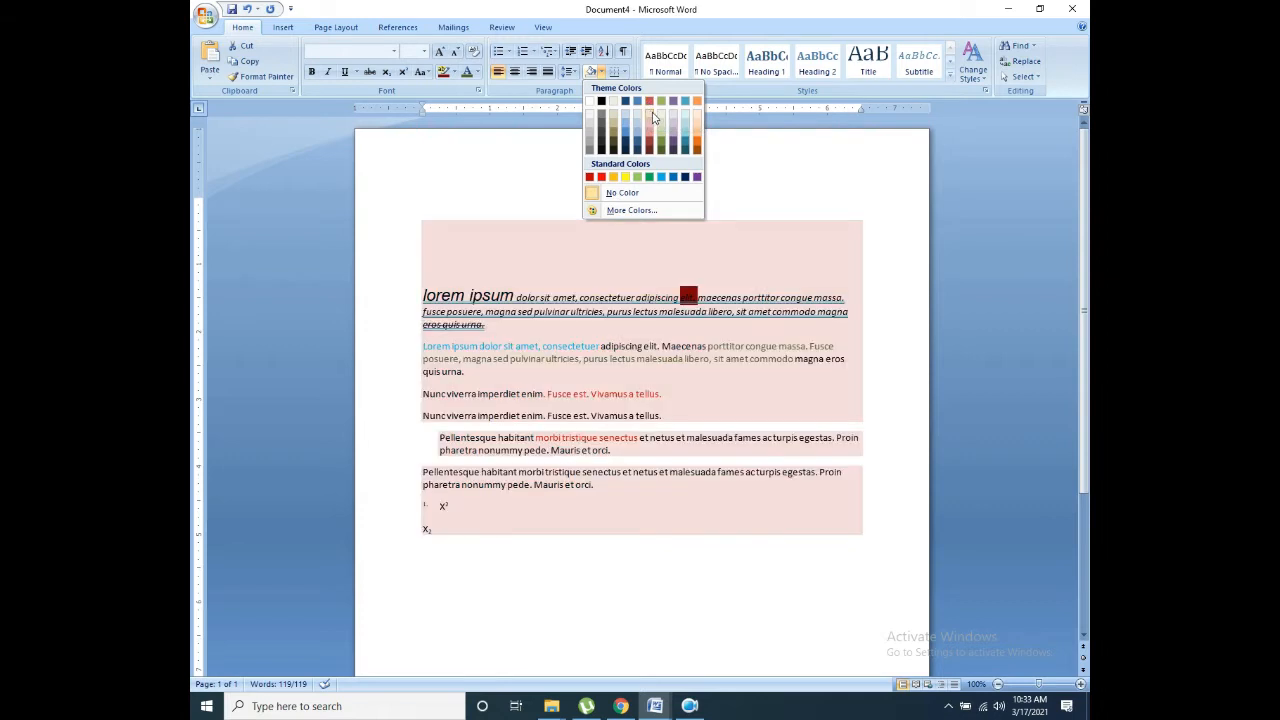
{"action": "left_click", "coordinate": [626, 178]}
{"action": "left_click", "coordinate": [566, 257]}
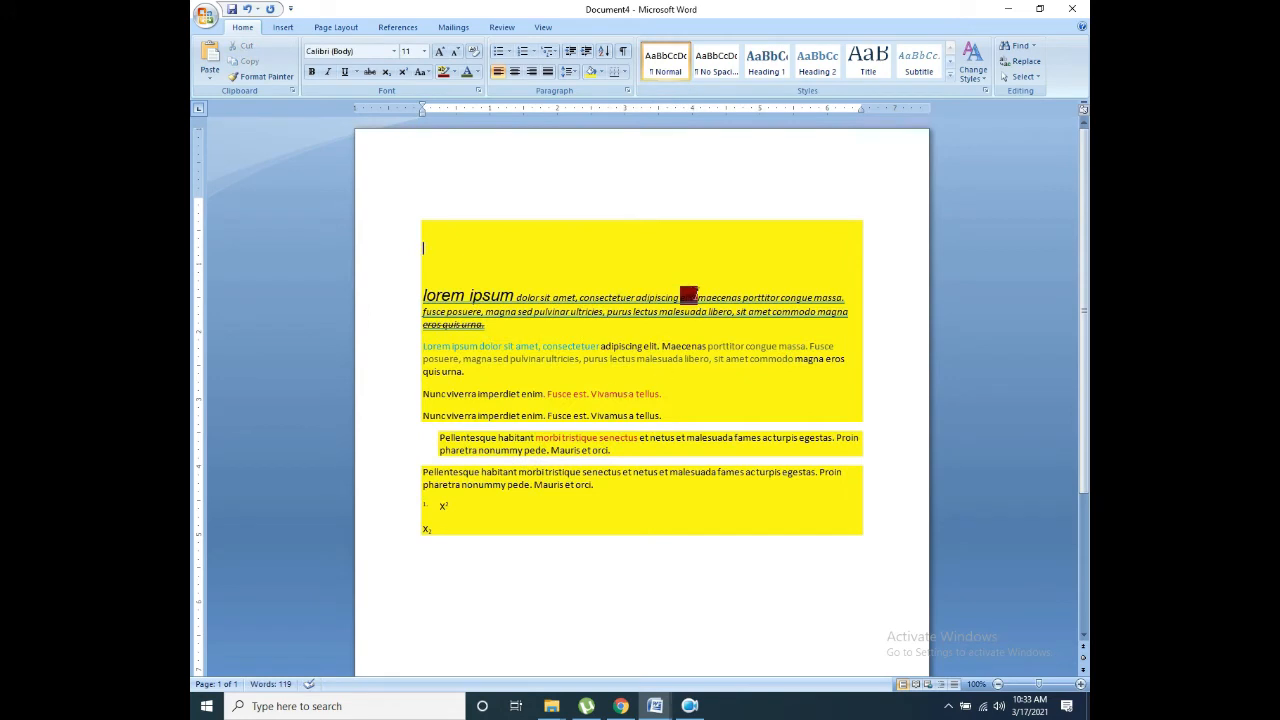
Step: Remove the dark red highlight from 'elit.' using No Color
{"action": "left_click_drag", "start_coordinate": [697, 295], "coordinate": [686, 295]}
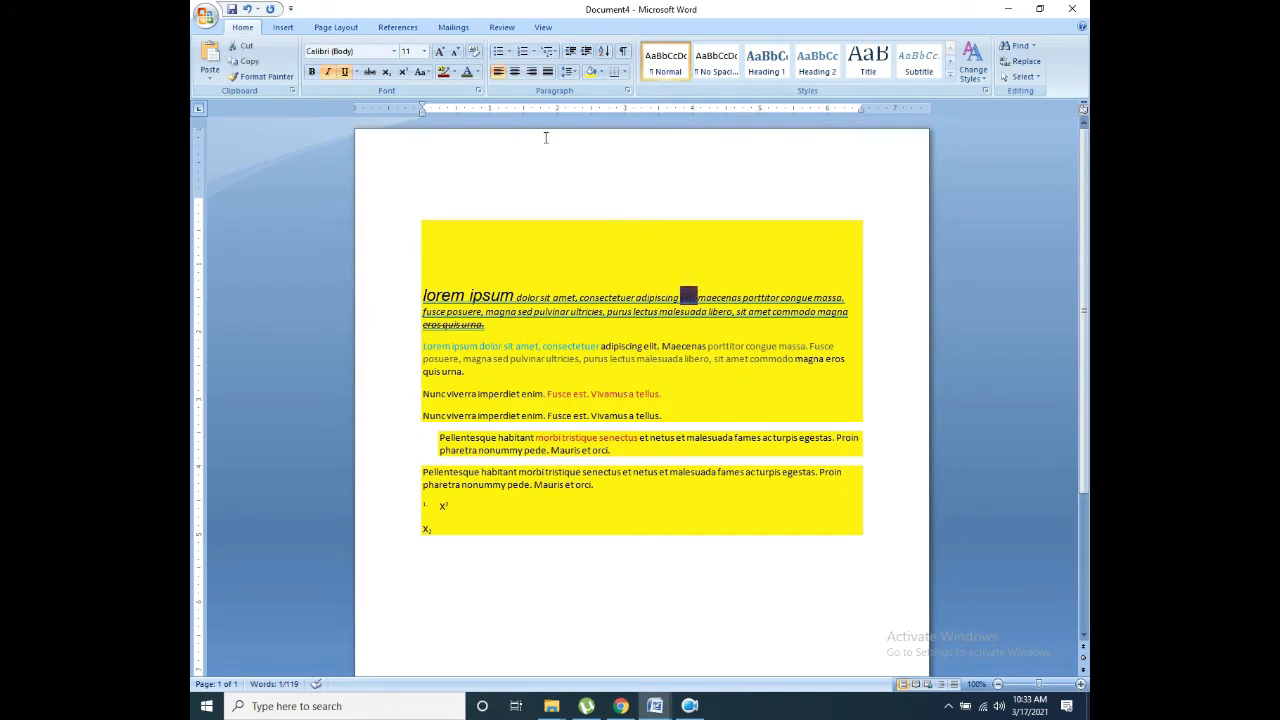
{"action": "left_click", "coordinate": [453, 75]}
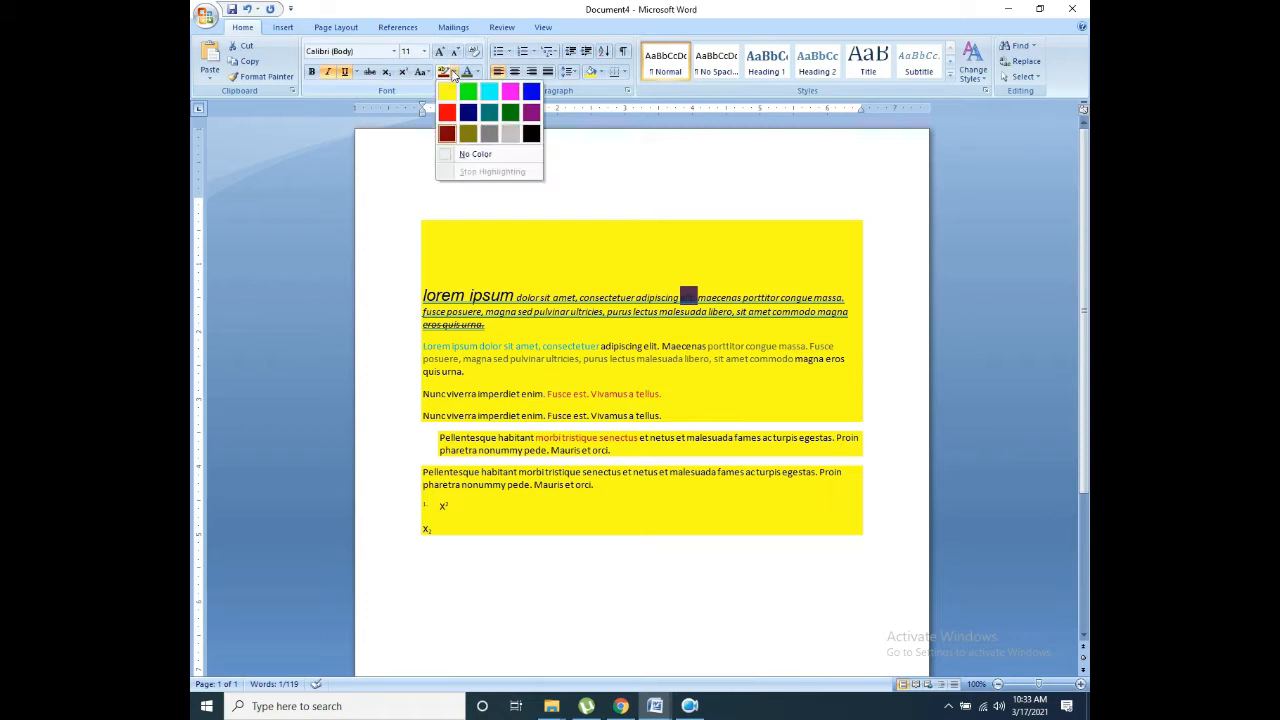
{"action": "left_click", "coordinate": [455, 153]}
{"action": "left_click", "coordinate": [671, 271]}
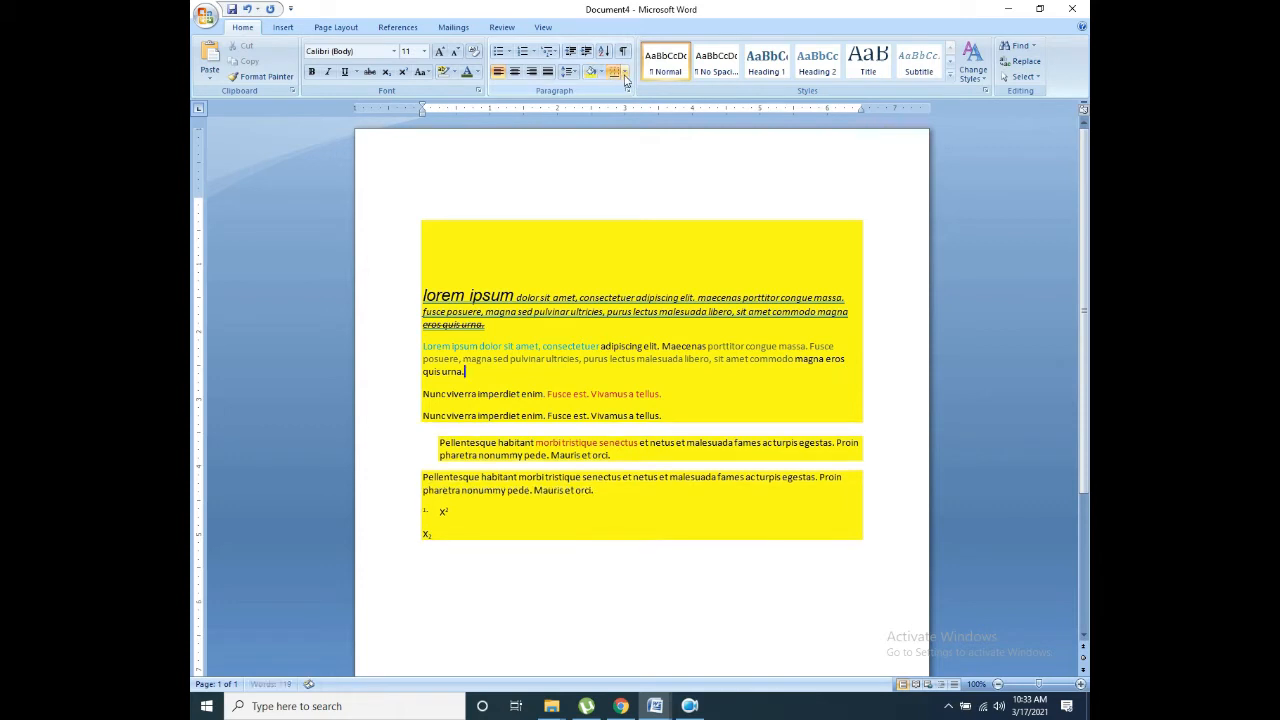
Step: After trying Right Border and Outside Borders, apply All Borders so each yellow paragraph is boxed
{"action": "left_click", "coordinate": [624, 73]}
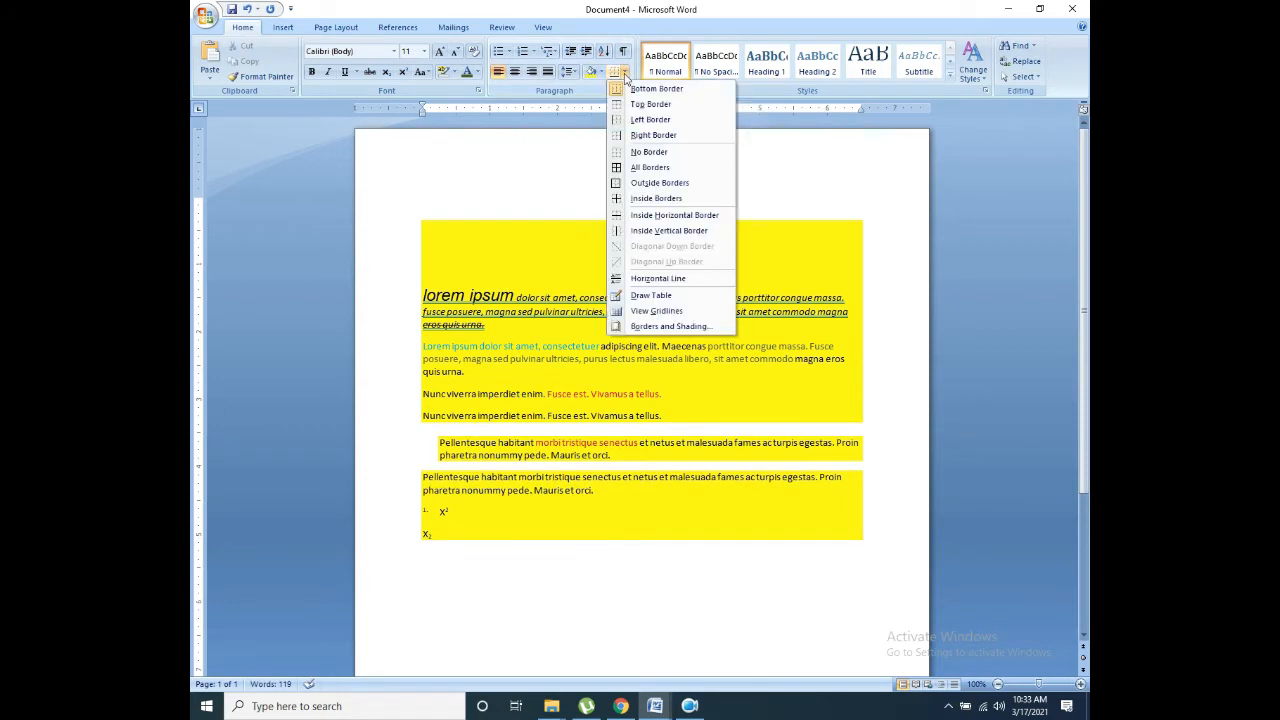
{"action": "left_click", "coordinate": [632, 135]}
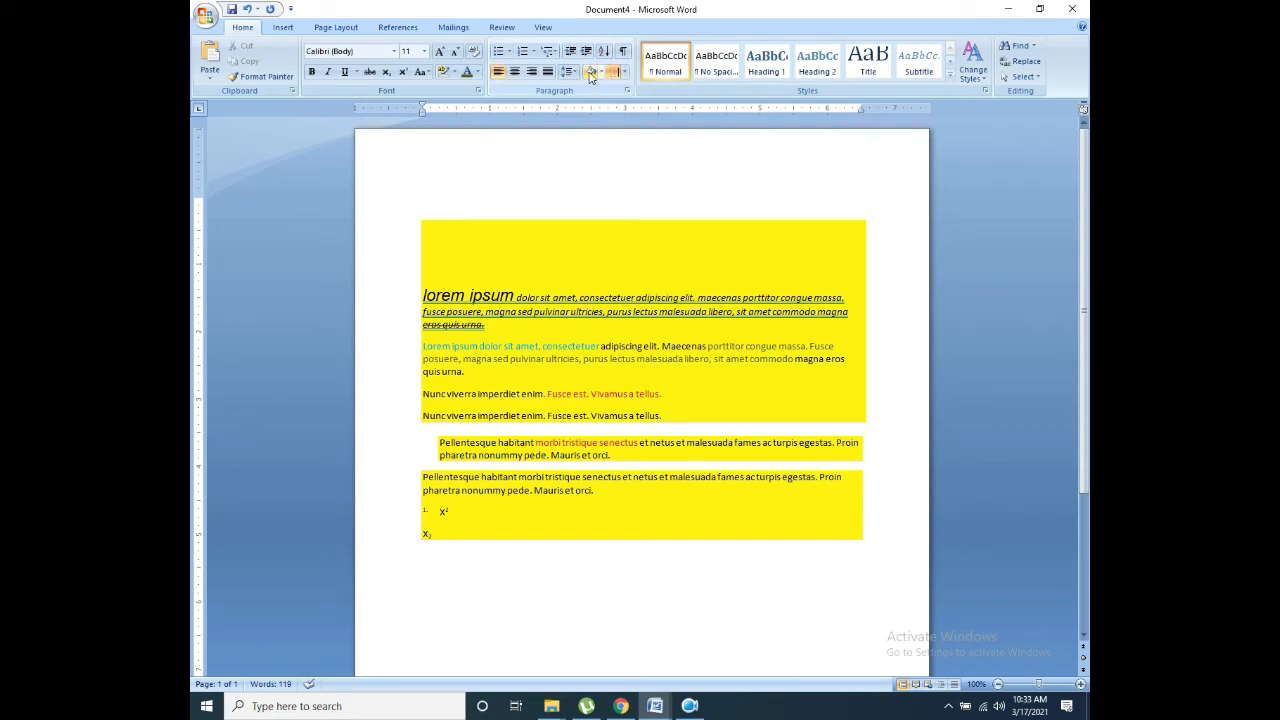
{"action": "left_click", "coordinate": [624, 72]}
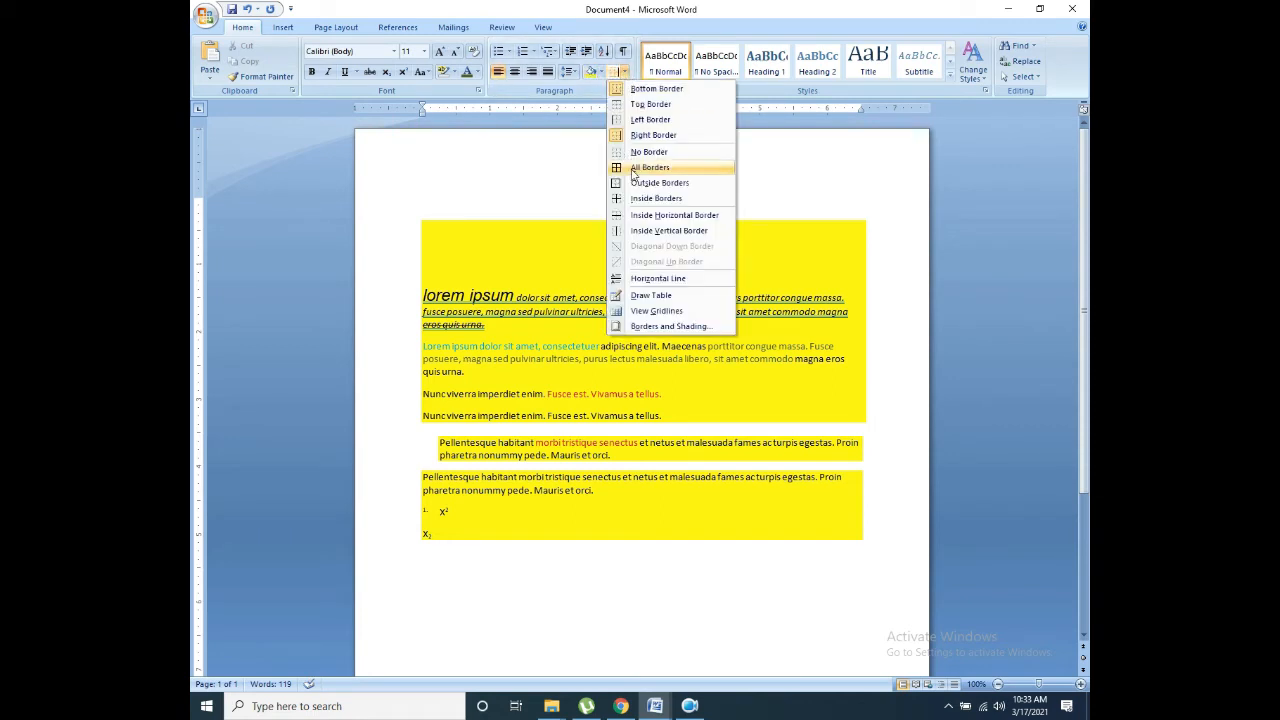
{"action": "left_click", "coordinate": [640, 186]}
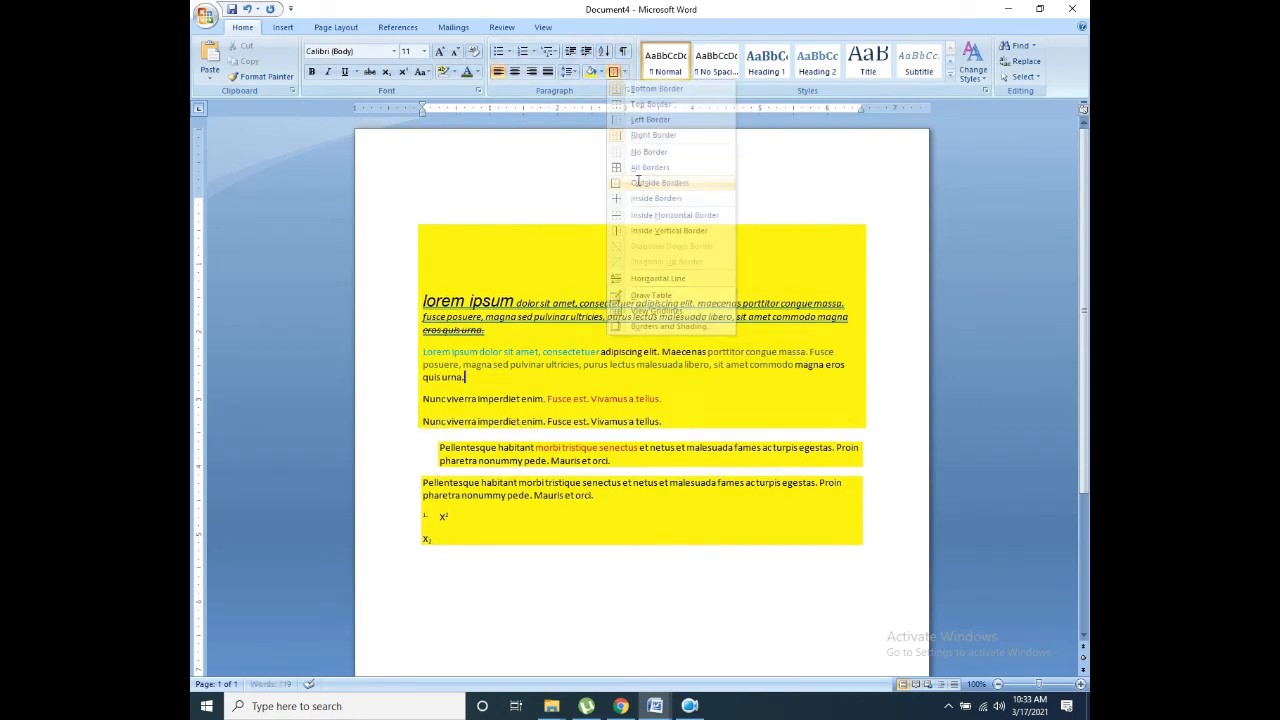
{"action": "left_click", "coordinate": [616, 72]}
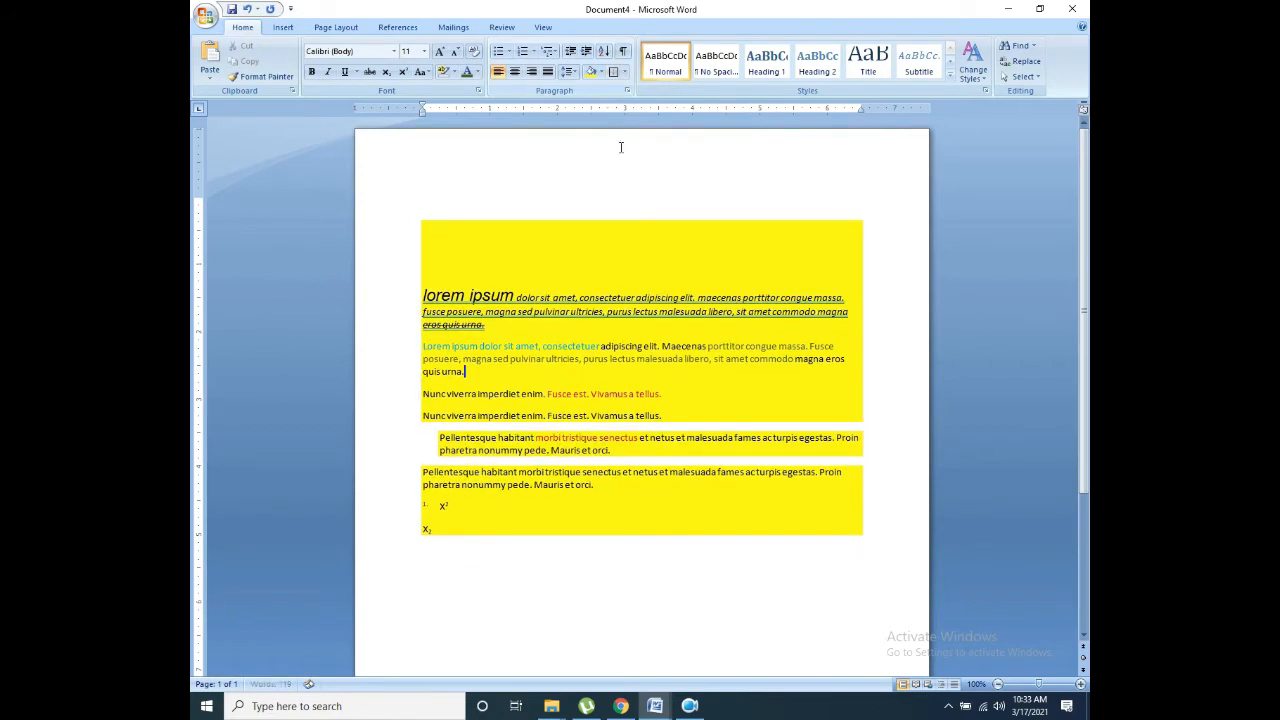
{"action": "left_click", "coordinate": [624, 72]}
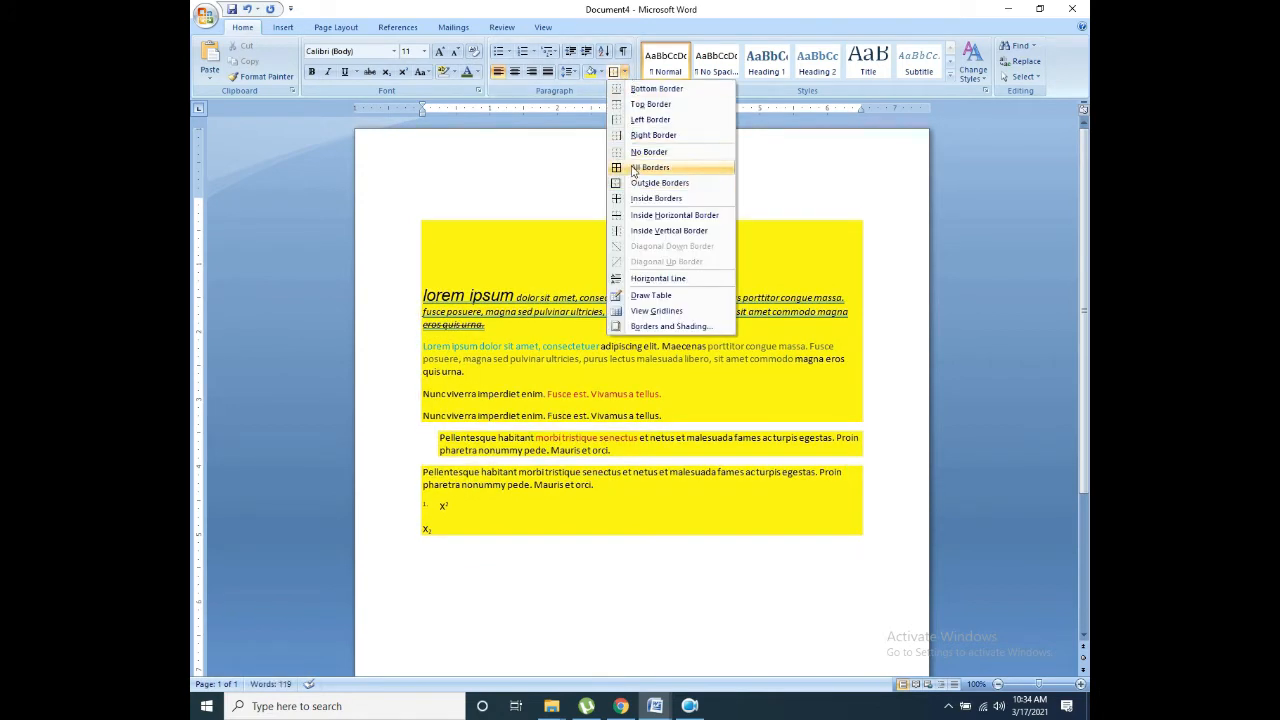
{"action": "left_click", "coordinate": [633, 168]}
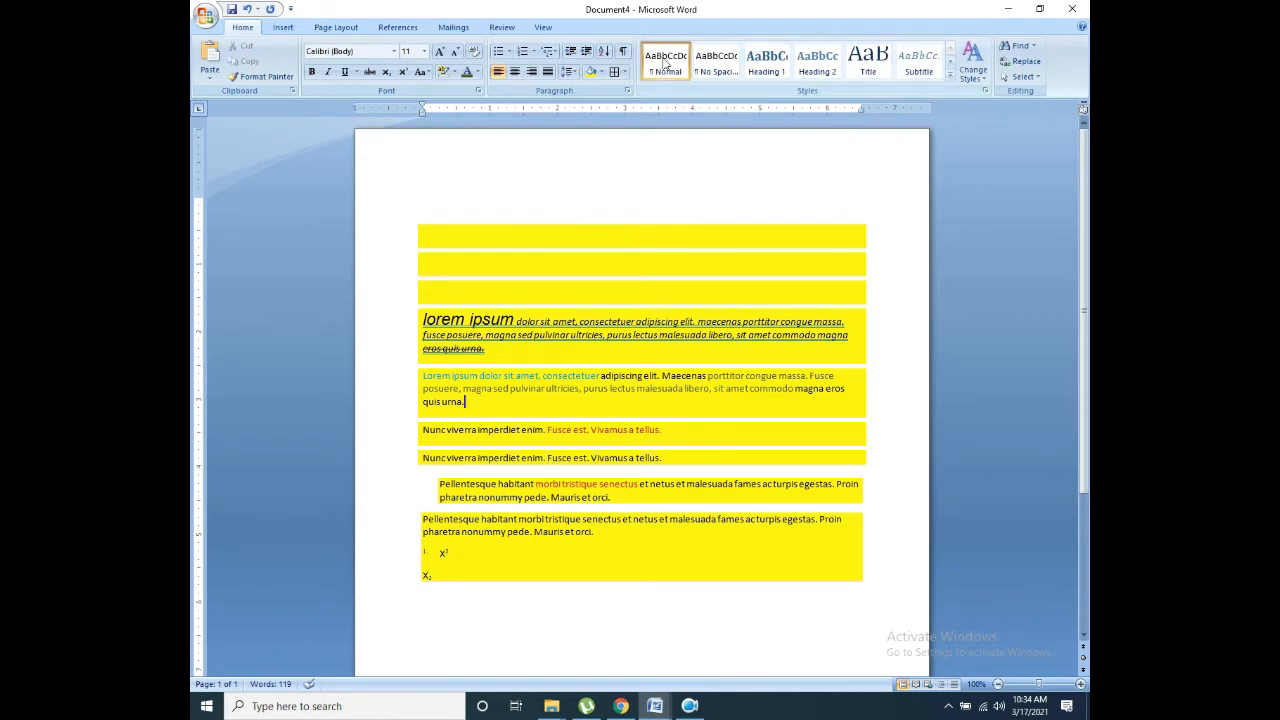
Step: Try No Spacing and Headings 1–3, then give 'Lorem ipsum dolor sit amet' the Heading 4 style
{"action": "left_click", "coordinate": [702, 60]}
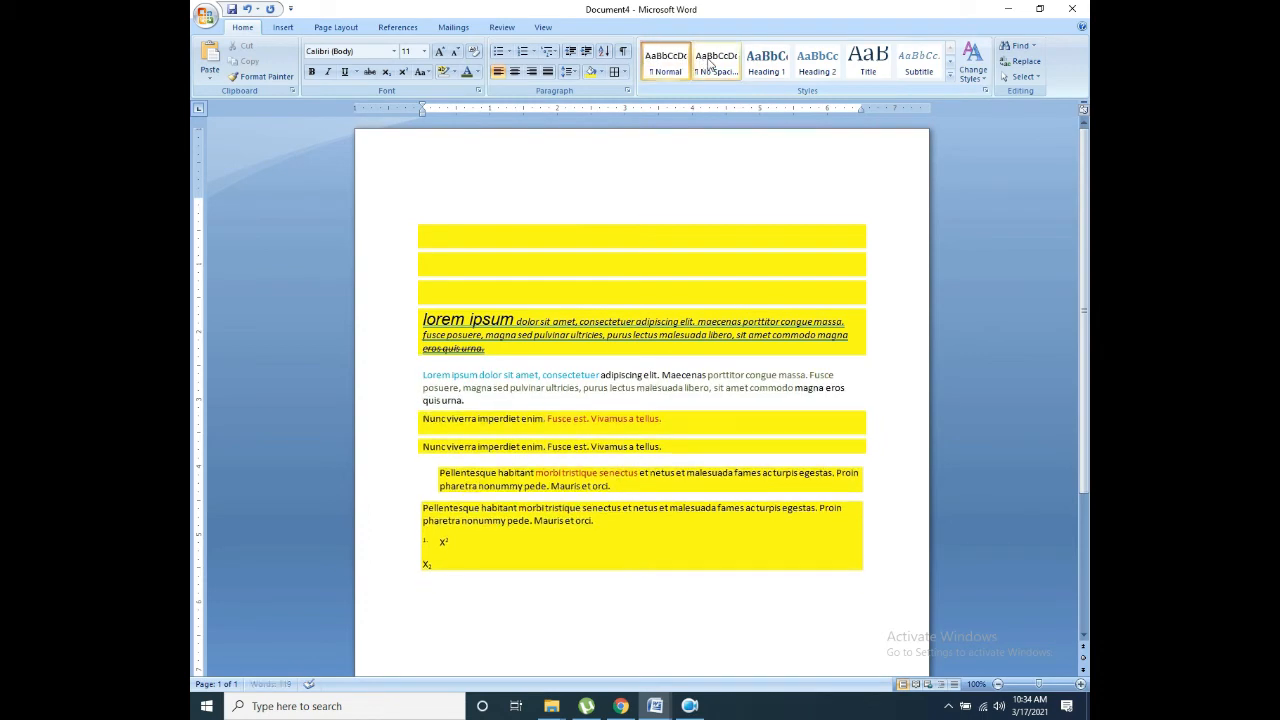
{"action": "left_click", "coordinate": [767, 62]}
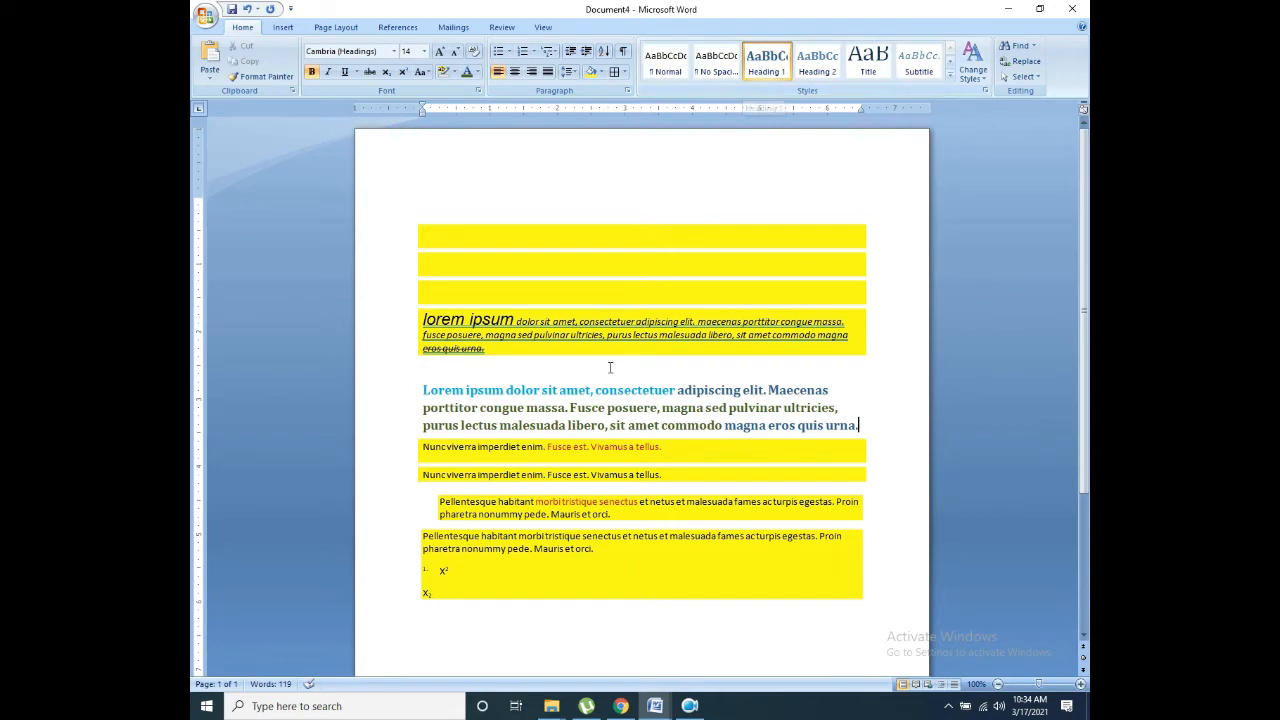
{"action": "left_click", "coordinate": [820, 60]}
{"action": "left_click", "coordinate": [862, 65]}
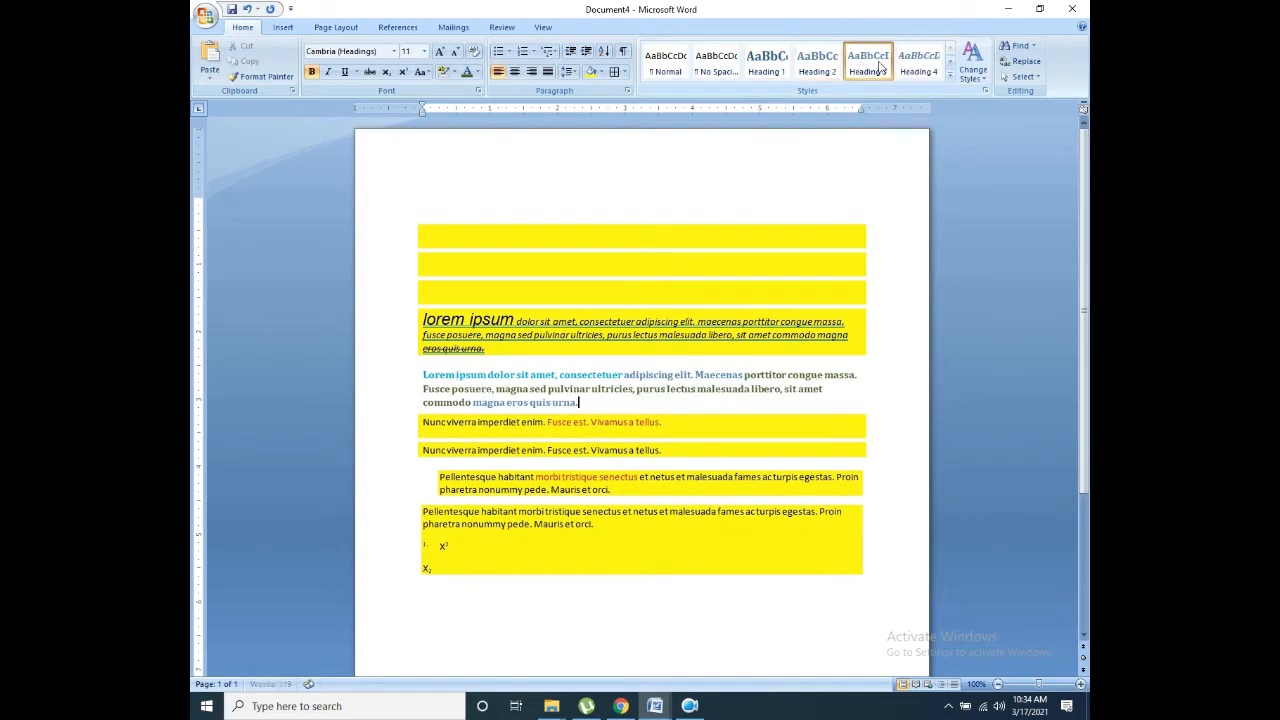
{"action": "left_click", "coordinate": [912, 70]}
{"action": "left_click", "coordinate": [951, 78]}
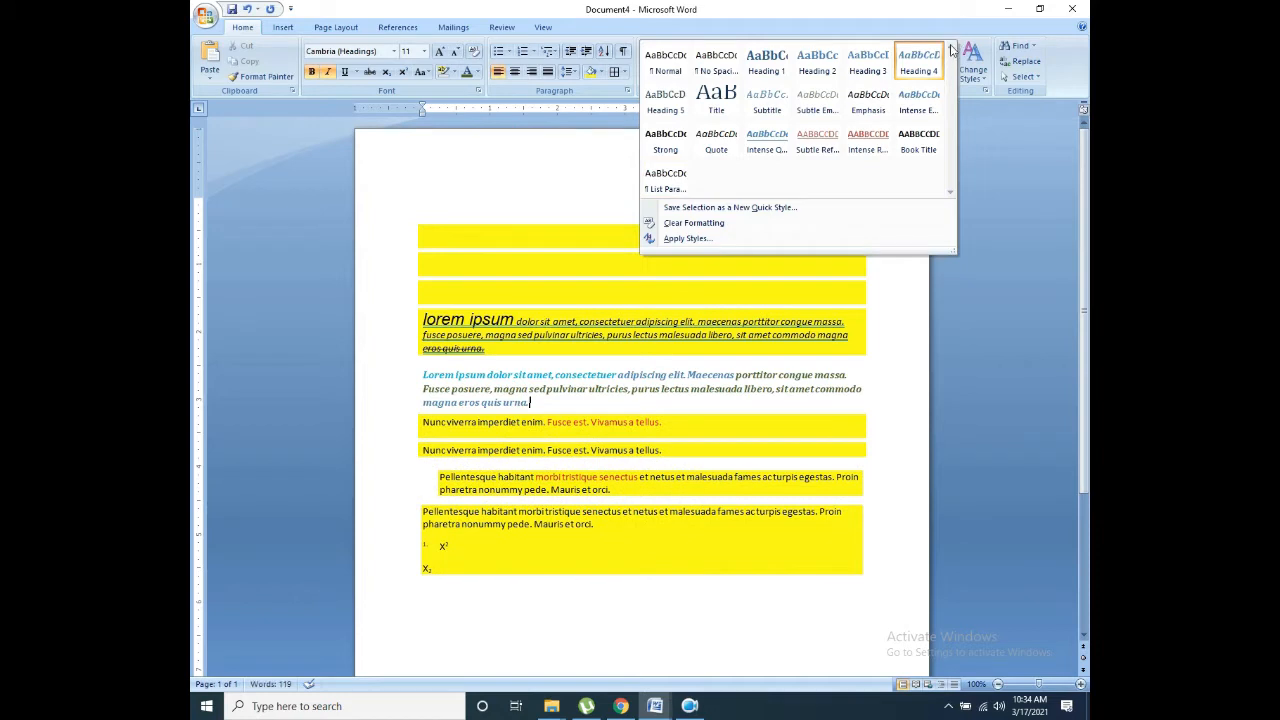
{"action": "left_click", "coordinate": [963, 228]}
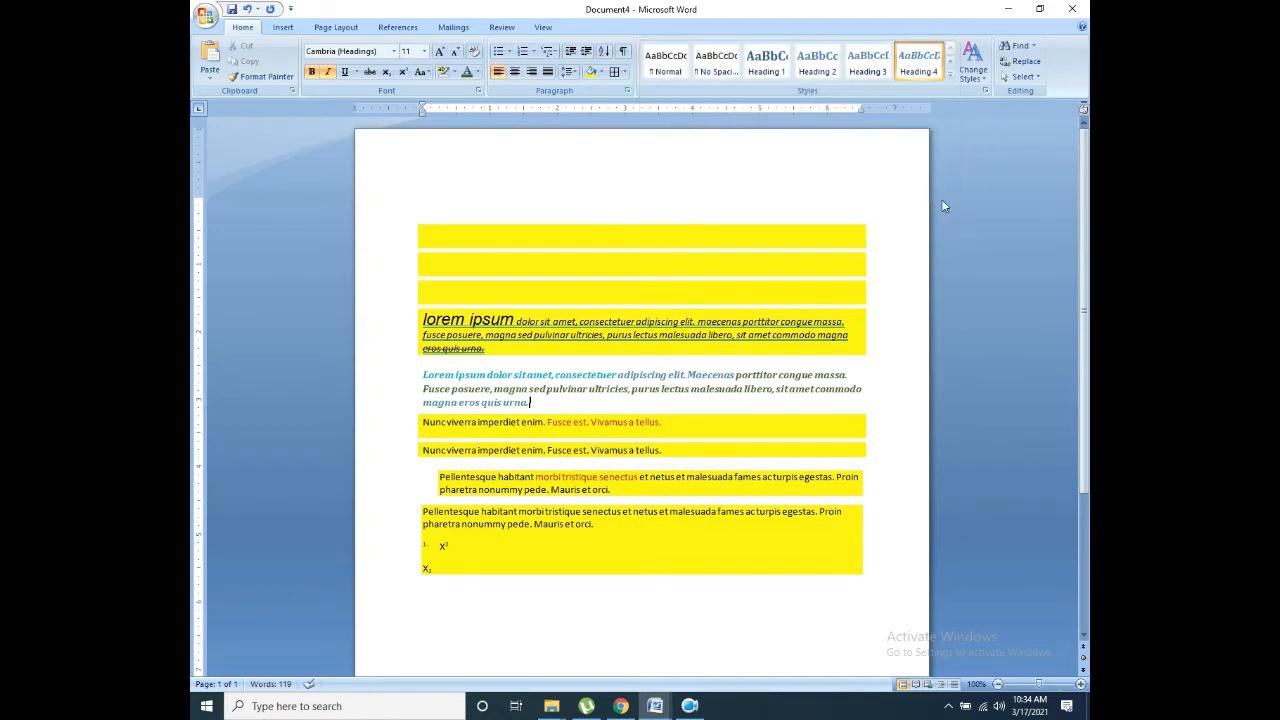
{"action": "left_click", "coordinate": [973, 68]}
{"action": "mouse_move", "coordinate": [975, 93]}
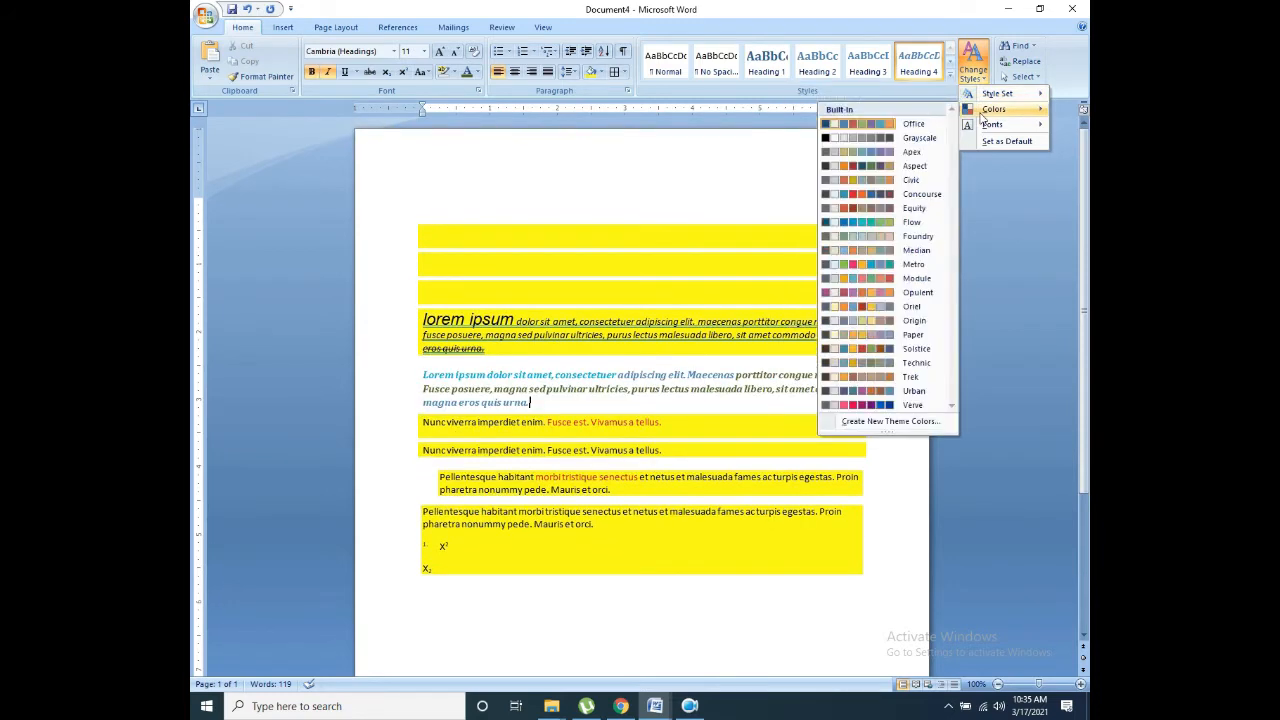
{"action": "left_click", "coordinate": [892, 121]}
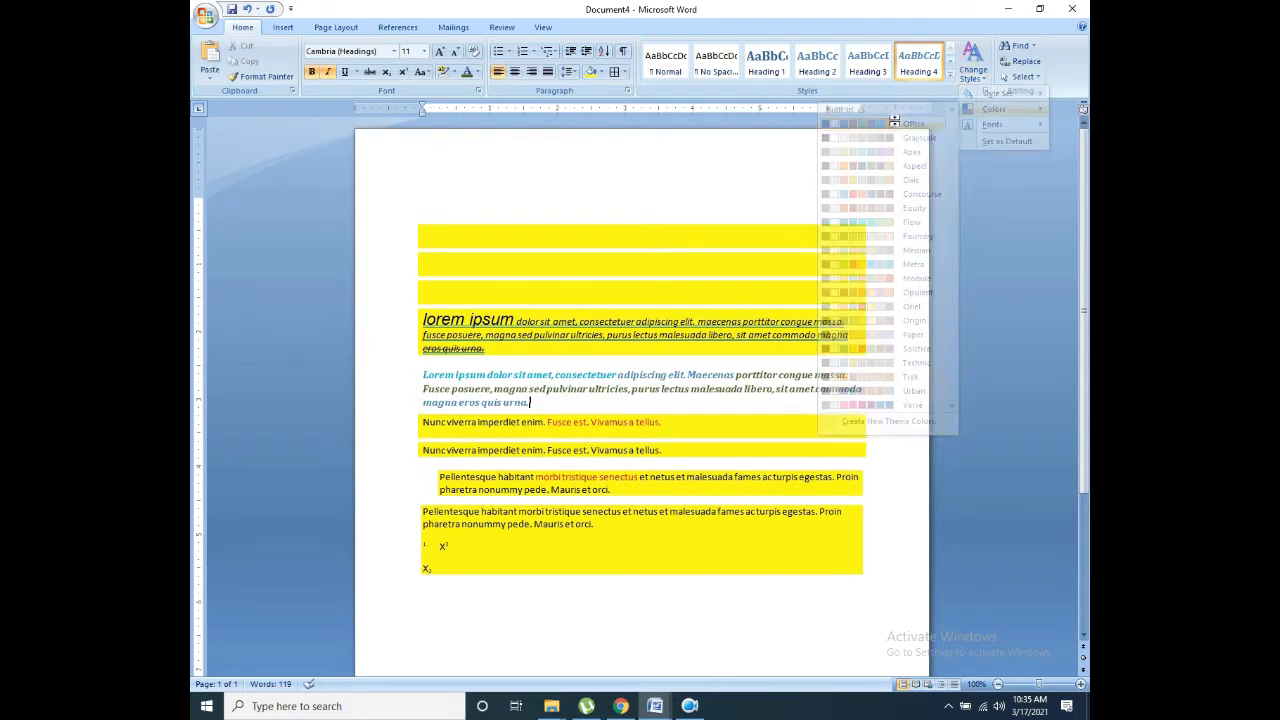
{"action": "left_click", "coordinate": [979, 66]}
{"action": "mouse_move", "coordinate": [986, 109]}
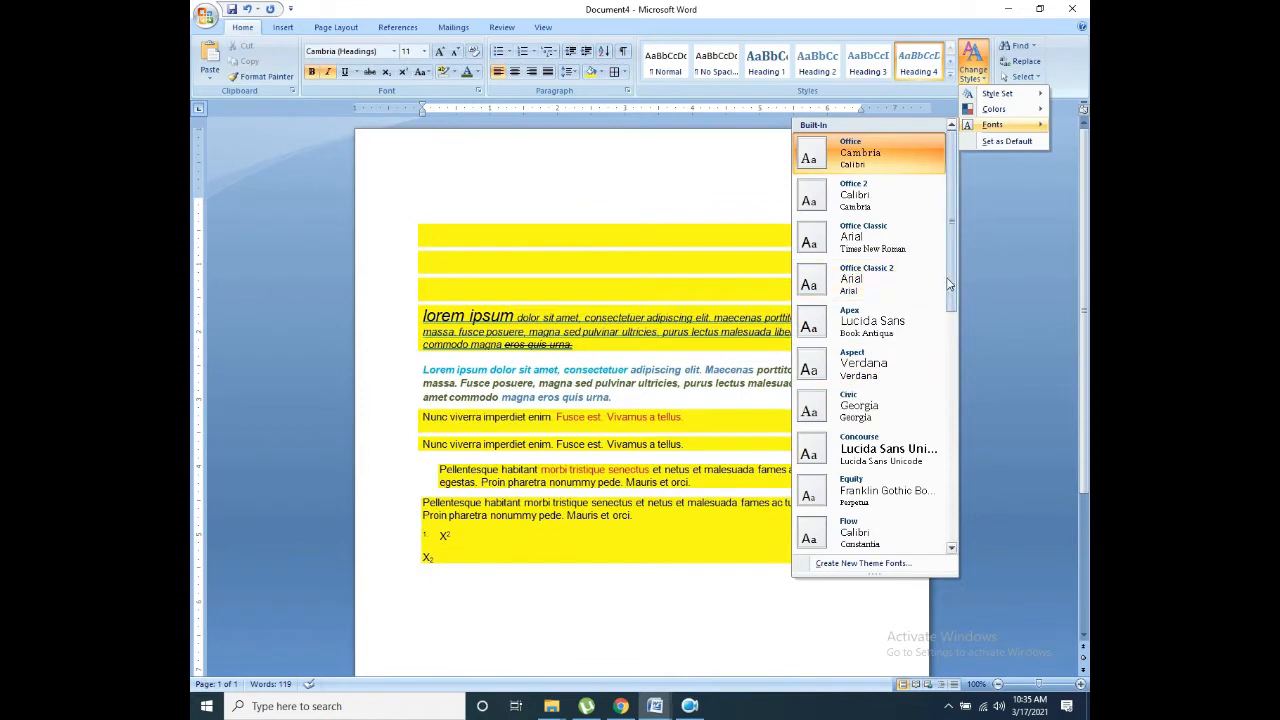
{"action": "left_click_drag", "start_coordinate": [950, 284], "coordinate": [948, 457]}
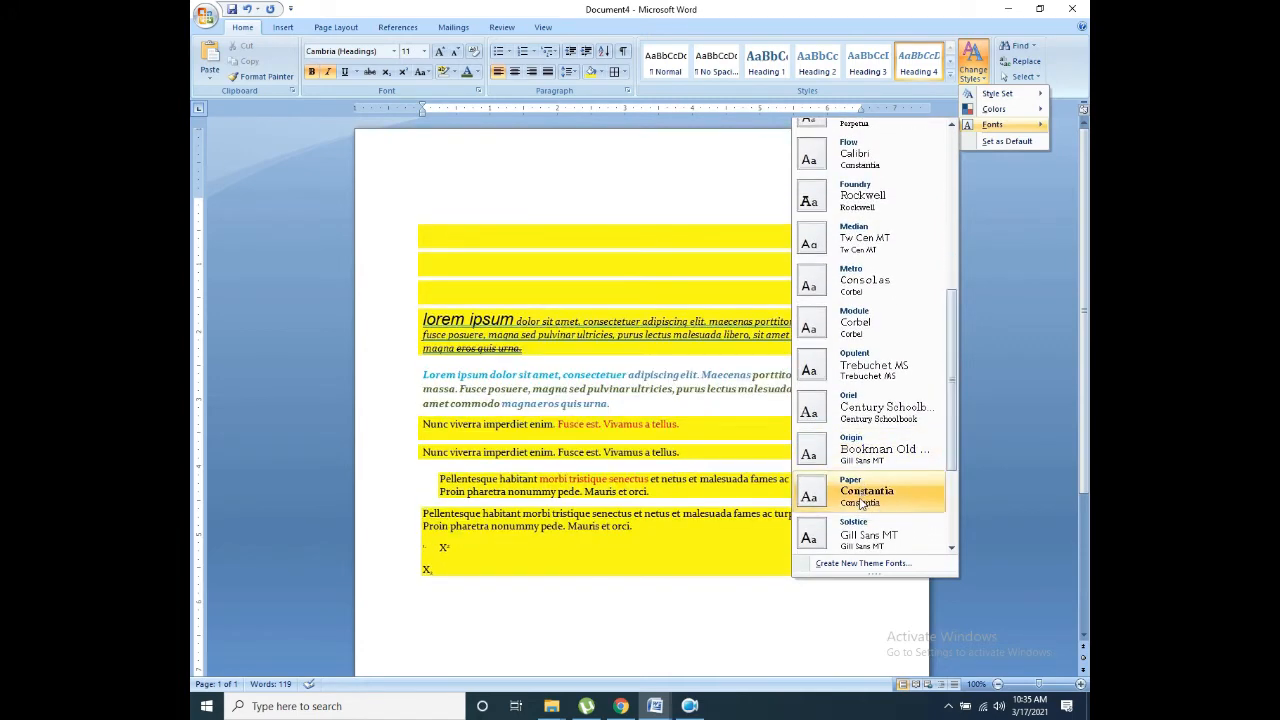
{"action": "left_click_drag", "start_coordinate": [953, 415], "coordinate": [952, 478]}
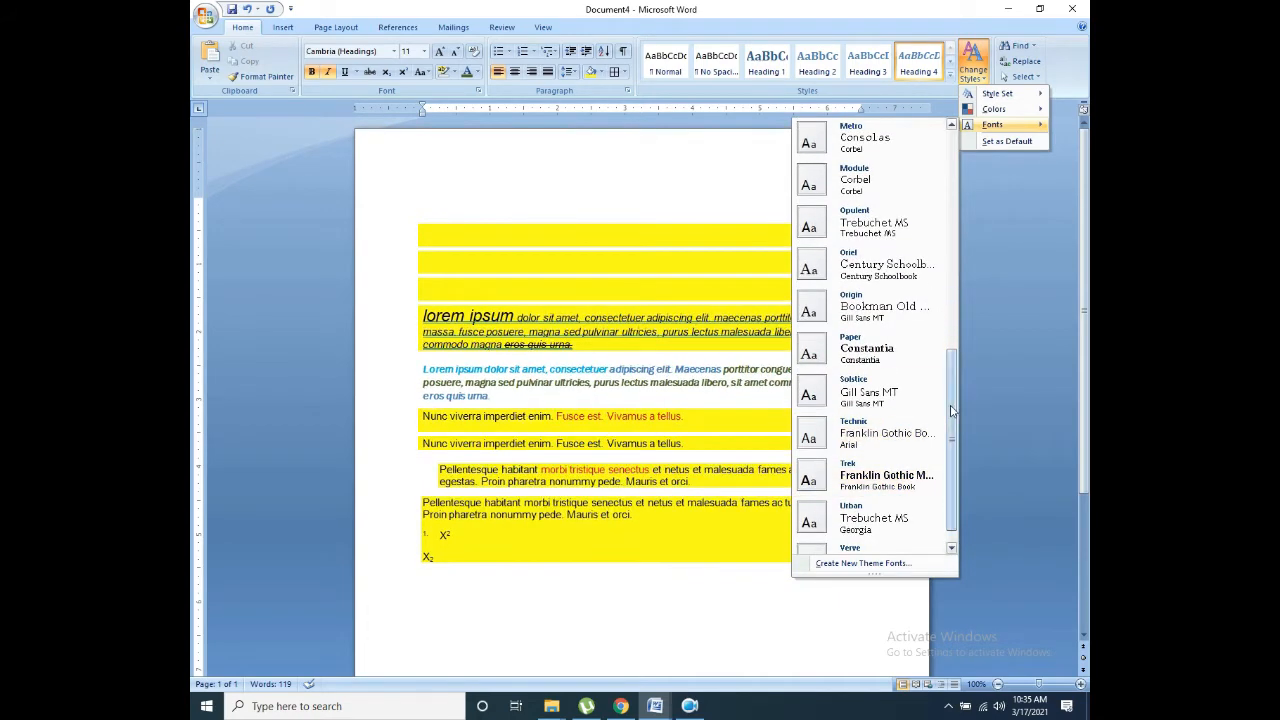
{"action": "left_click", "coordinate": [951, 266]}
{"action": "left_click_drag", "start_coordinate": [951, 266], "coordinate": [950, 170]}
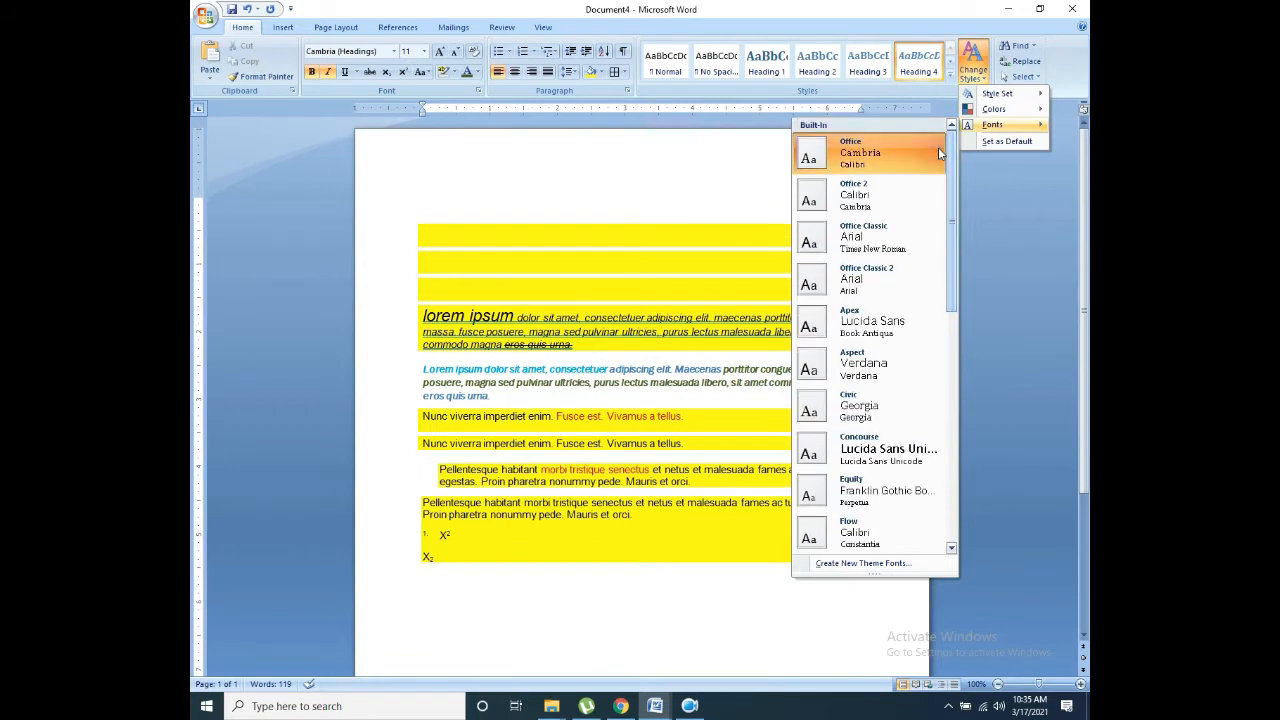
{"action": "left_click", "coordinate": [869, 150]}
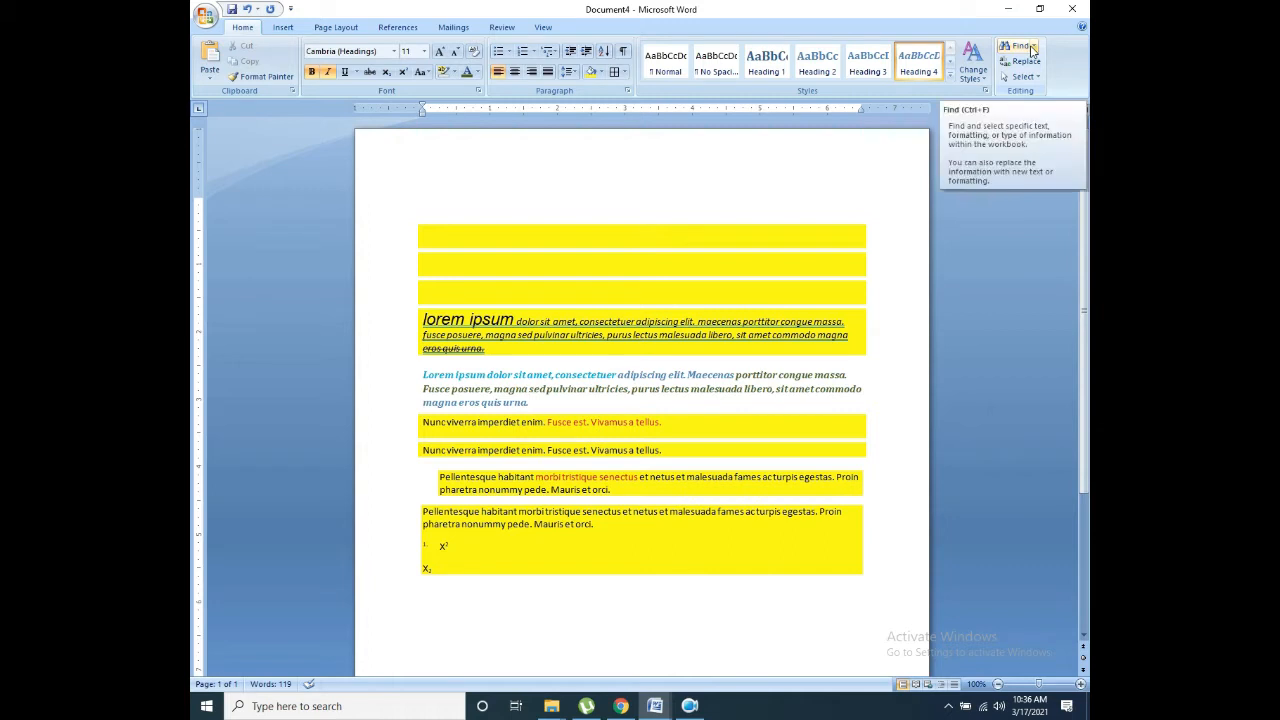
Step: Copy the lorem ipsum heading through the Pellentesque paragraph and paste it repeatedly after X₂
{"action": "left_click_drag", "start_coordinate": [540, 555], "coordinate": [409, 325]}
{"action": "left_click", "coordinate": [471, 389]}
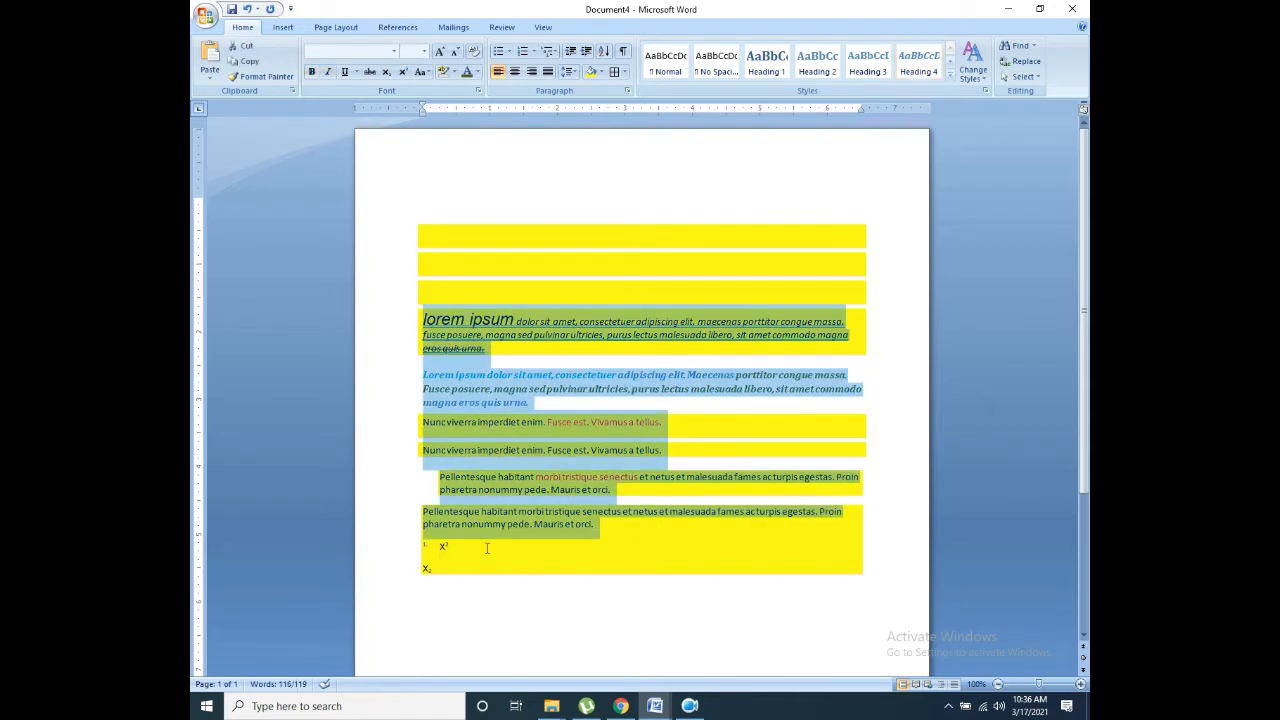
{"action": "key", "text": "ctrl+c"}
{"action": "left_click", "coordinate": [410, 590]}
{"action": "key", "text": "ctrl+v"}
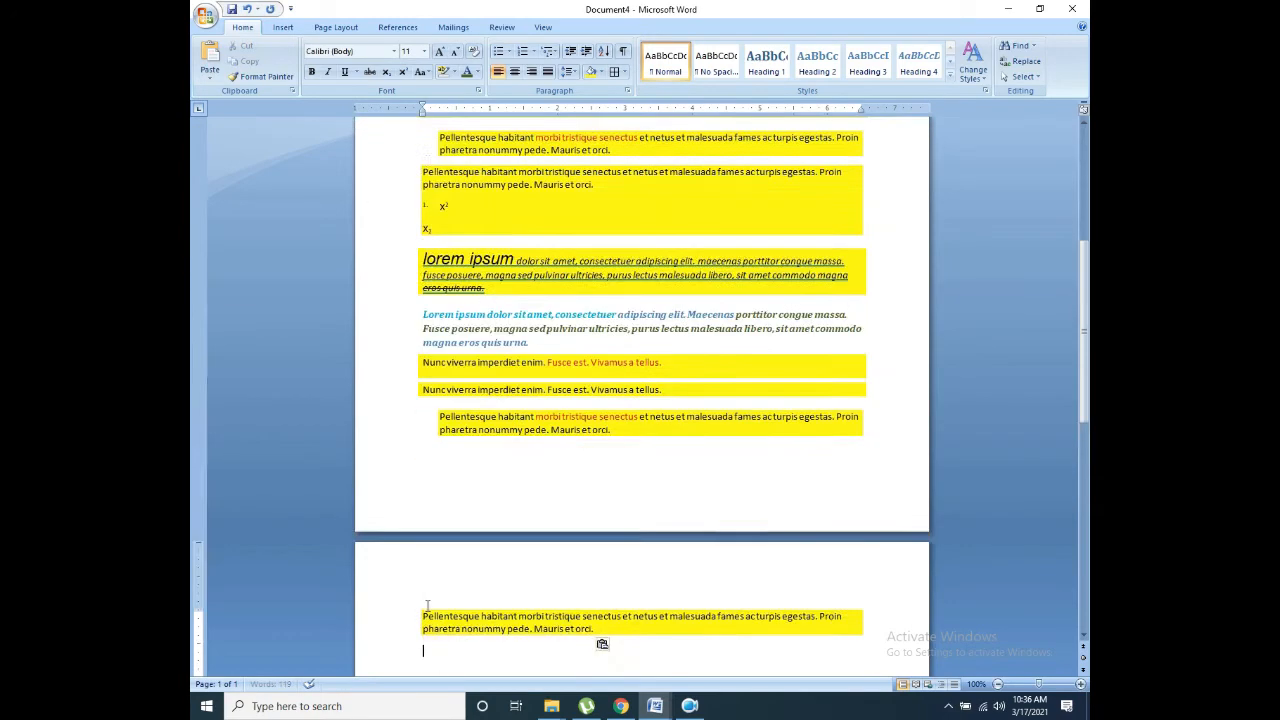
{"action": "key", "text": "ctrl+v"}
{"action": "key", "text": "ctrl+v"}
{"action": "key", "text": "ctrl+v"}
{"action": "key", "text": "ctrl+v"}
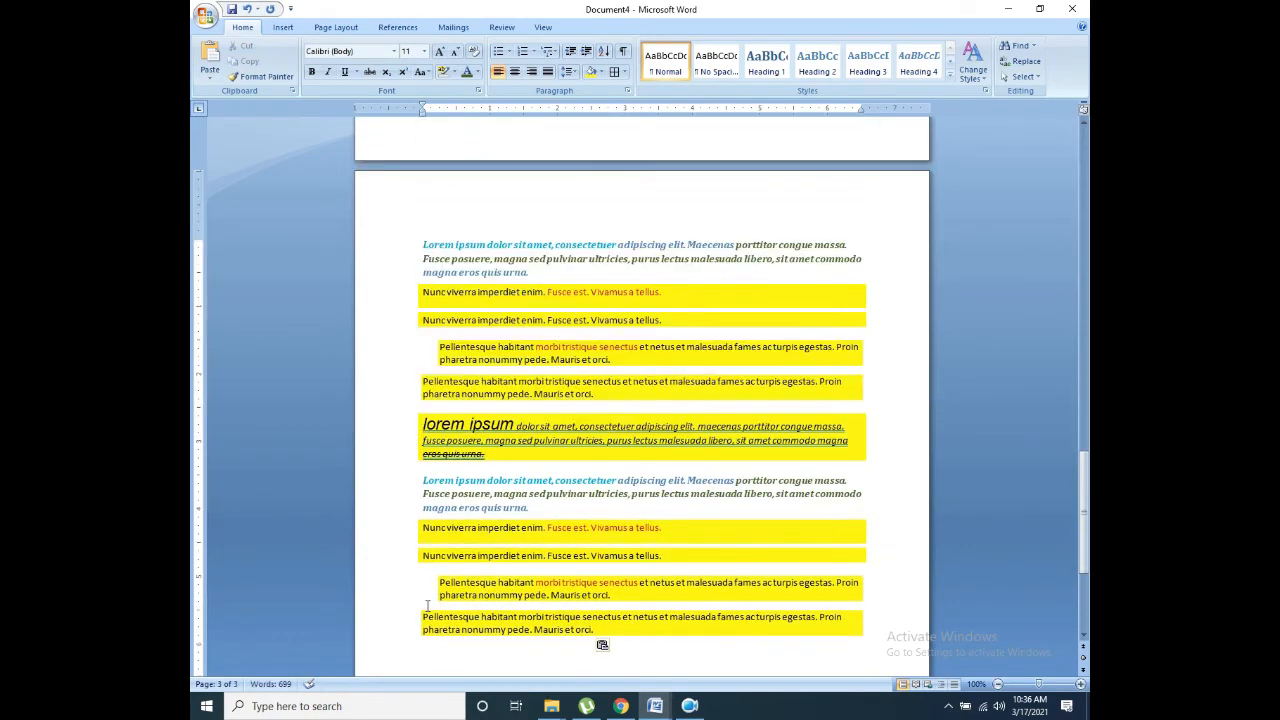
{"action": "left_click", "coordinate": [1084, 496]}
{"action": "left_click_drag", "start_coordinate": [517, 425], "coordinate": [436, 426]}
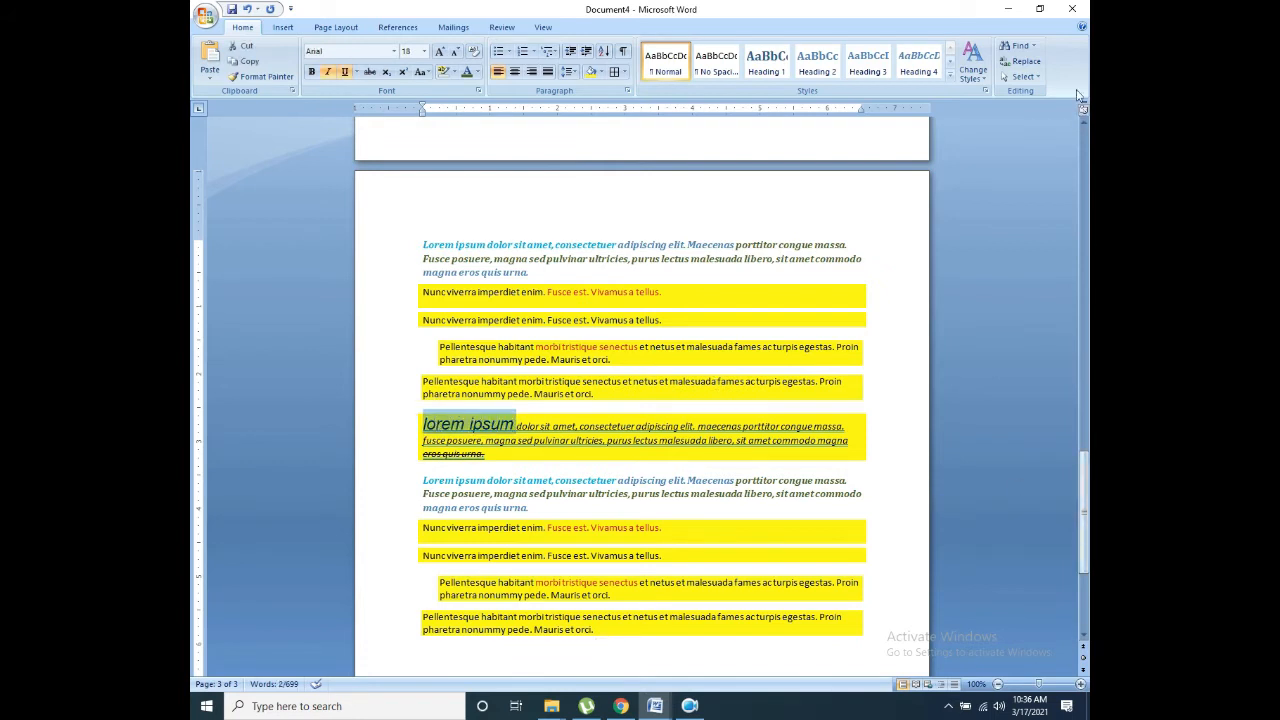
Step: Use Find and Replace to change all 'lorem ipsum' occurrences to 'Balatkar' with Replace All
{"action": "left_click", "coordinate": [1033, 45]}
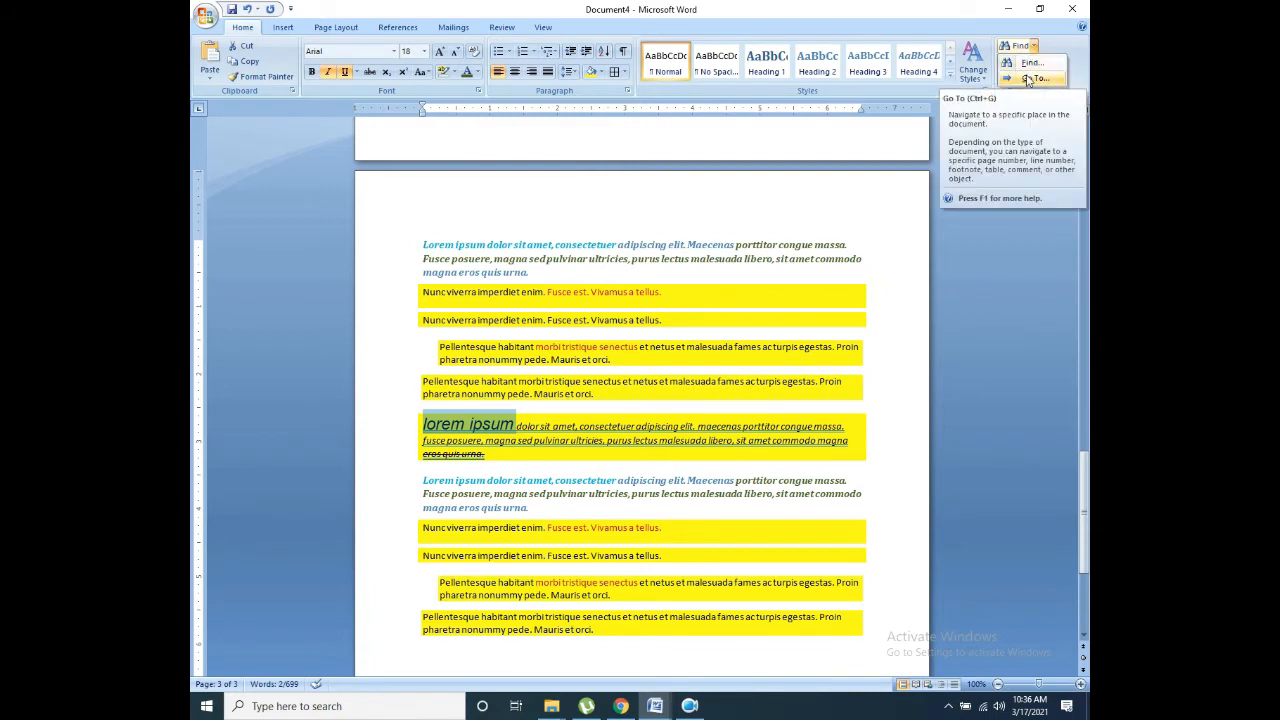
{"action": "left_click", "coordinate": [1055, 49]}
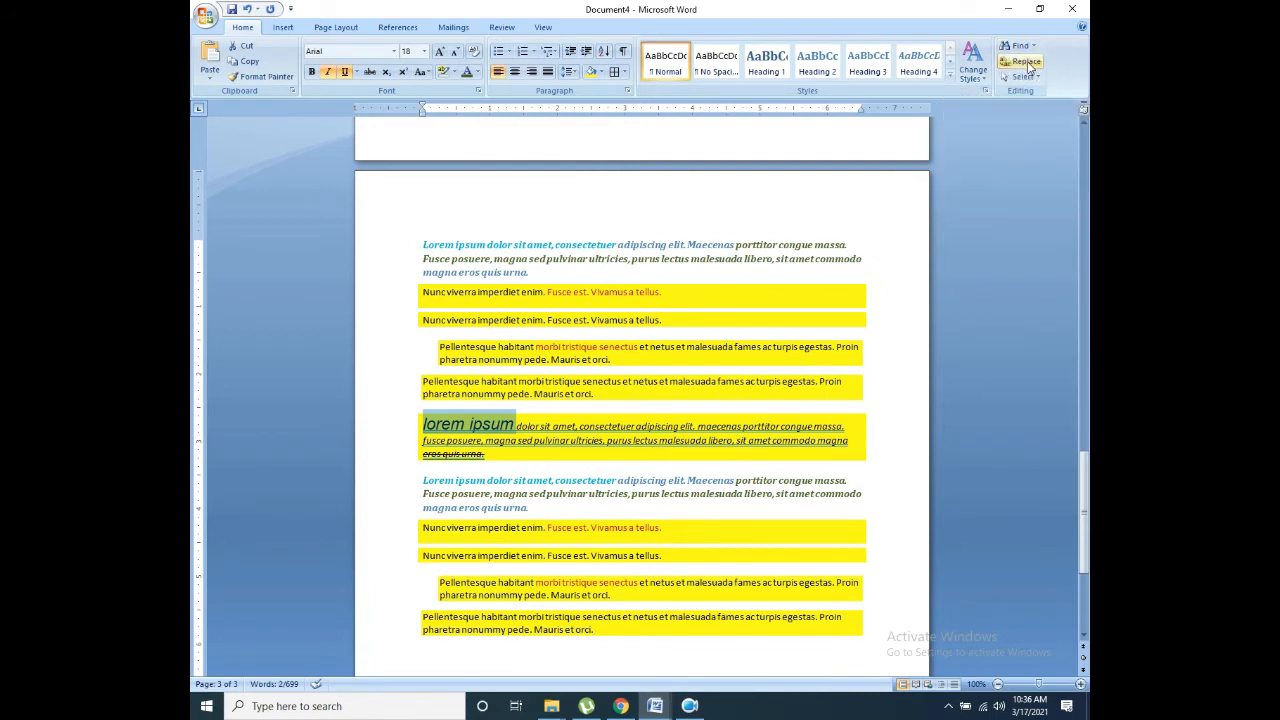
{"action": "left_click", "coordinate": [1027, 62]}
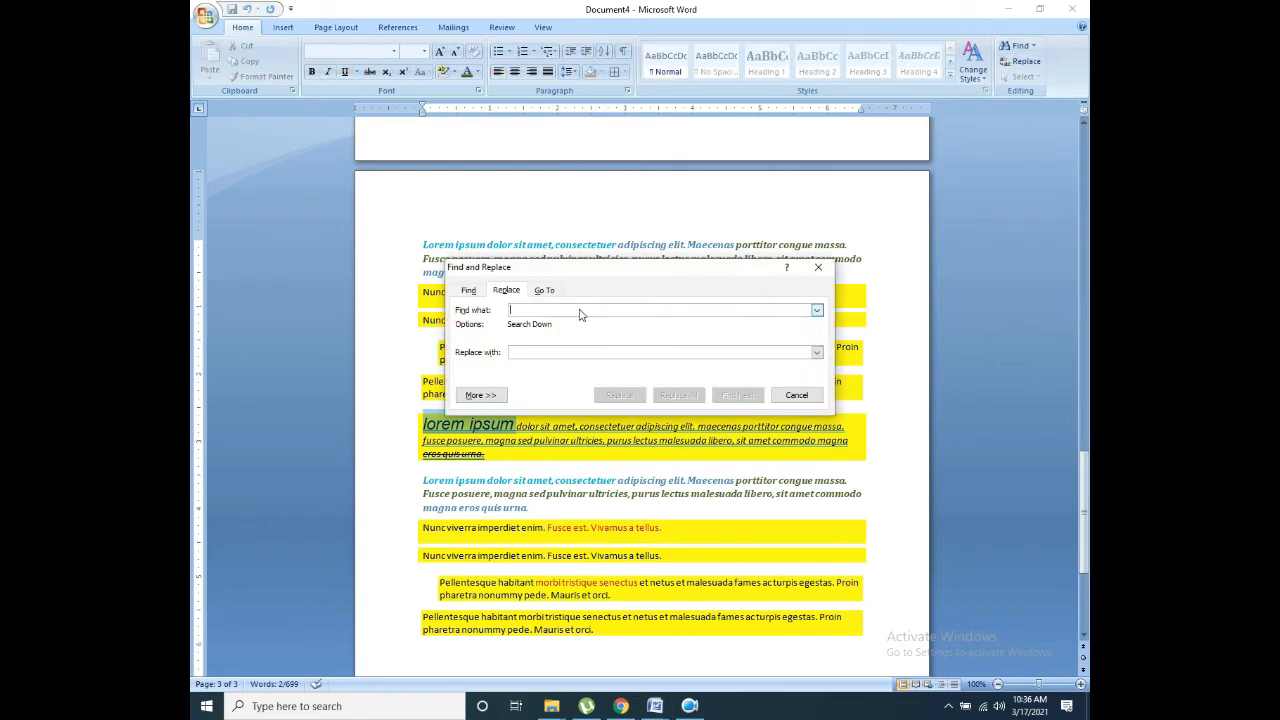
{"action": "key", "text": "ctrl+v"}
{"action": "left_click", "coordinate": [553, 353]}
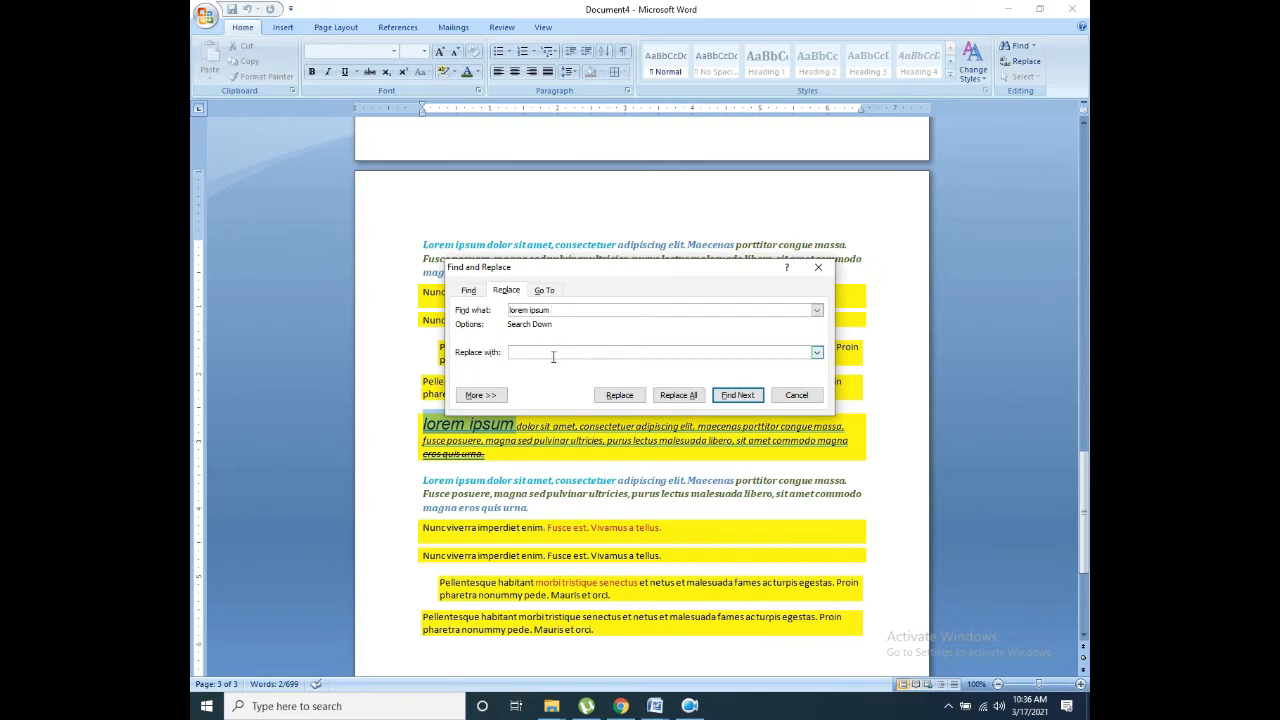
{"action": "type", "text": "Balatkar"}
{"action": "left_click", "coordinate": [698, 395]}
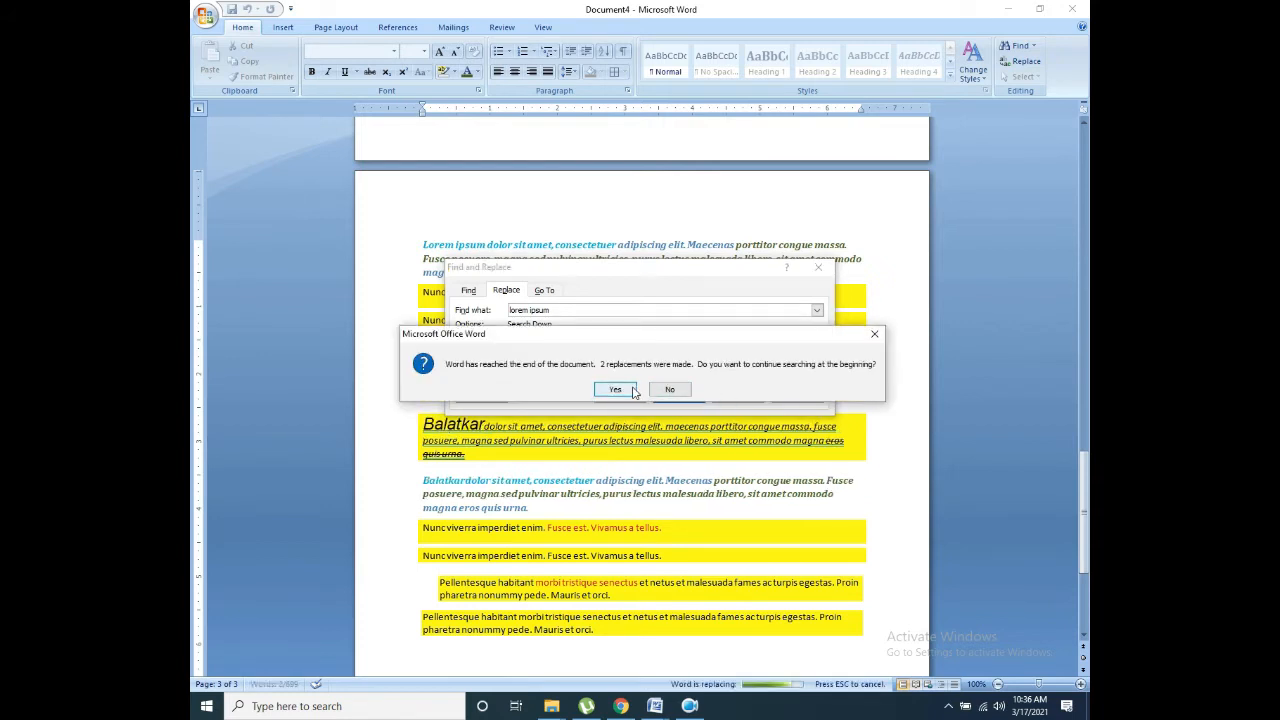
{"action": "left_click", "coordinate": [615, 389]}
{"action": "left_click", "coordinate": [650, 389]}
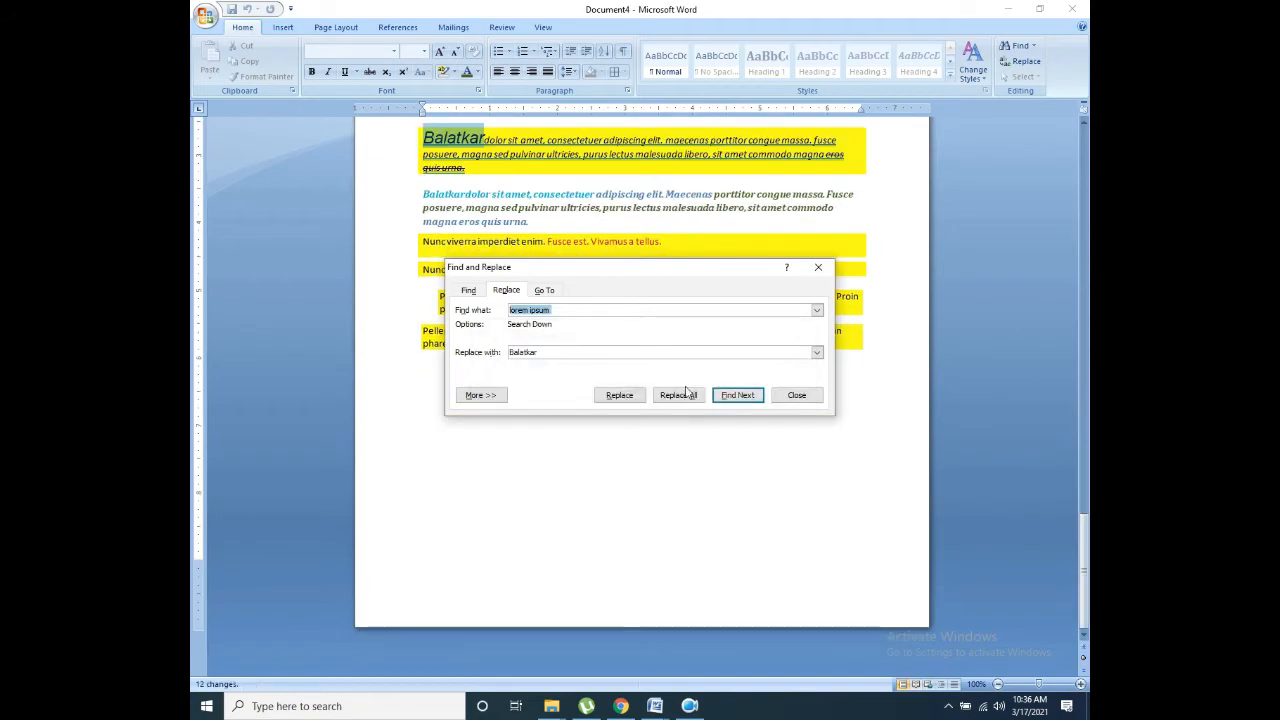
{"action": "left_click", "coordinate": [796, 395]}
{"action": "left_click_drag", "start_coordinate": [1084, 572], "coordinate": [1081, 172]}
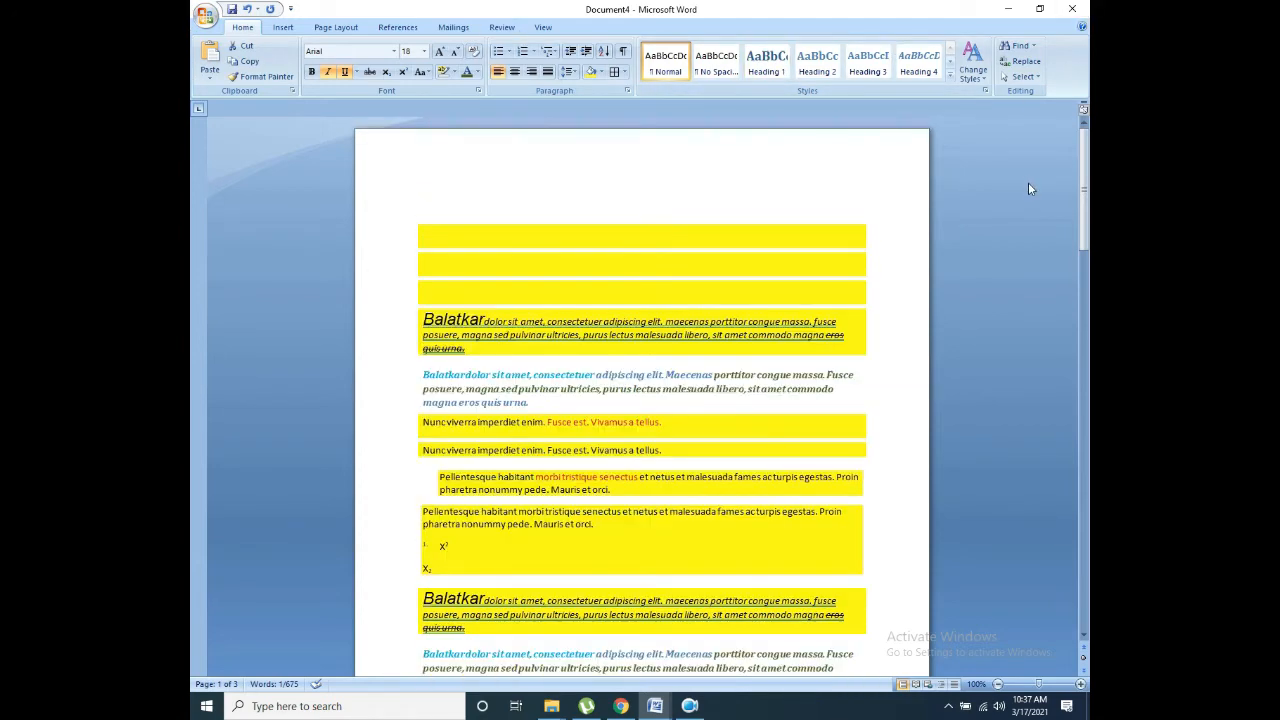
{"action": "left_click", "coordinate": [1082, 200]}
{"action": "mouse_move", "coordinate": [1083, 168]}
{"action": "left_mouse_down"}
{"action": "mouse_move", "coordinate": [1083, 207]}
{"action": "mouse_move", "coordinate": [1083, 163]}
{"action": "left_mouse_up"}
{"action": "left_click", "coordinate": [1020, 46]}
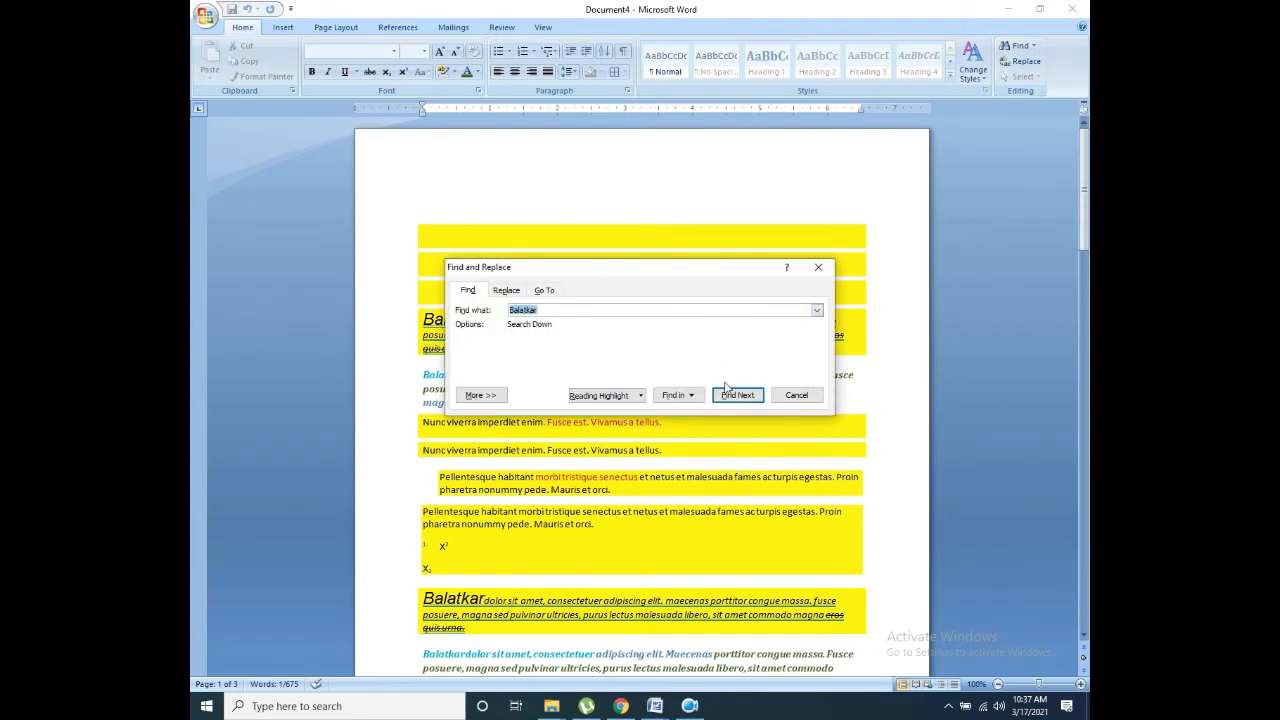
{"action": "left_click", "coordinate": [735, 395]}
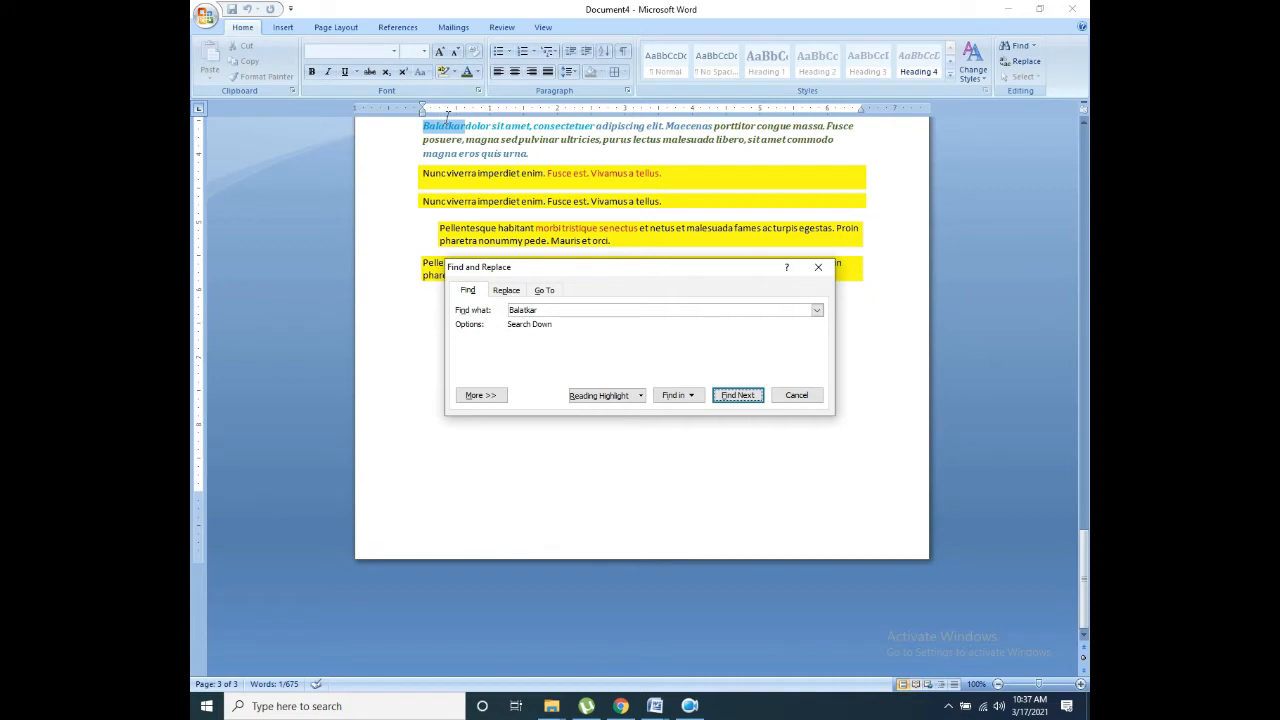
{"action": "left_click", "coordinate": [740, 396]}
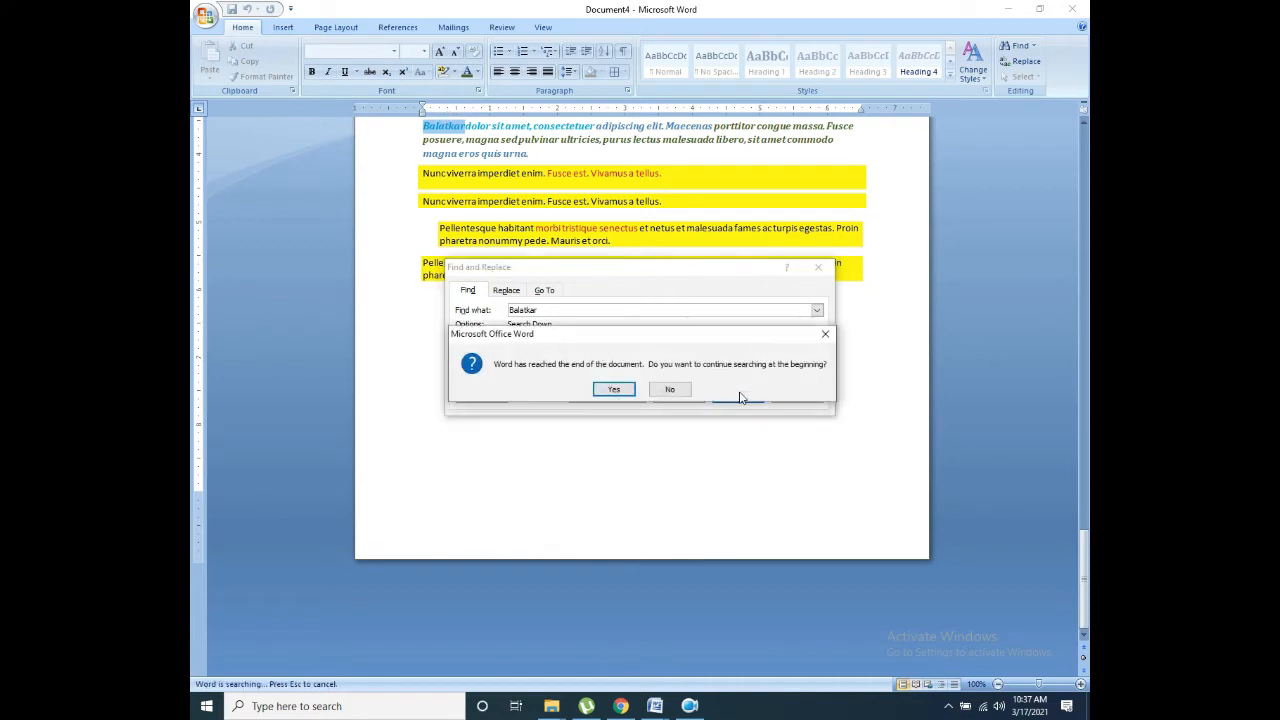
{"action": "left_click", "coordinate": [612, 390]}
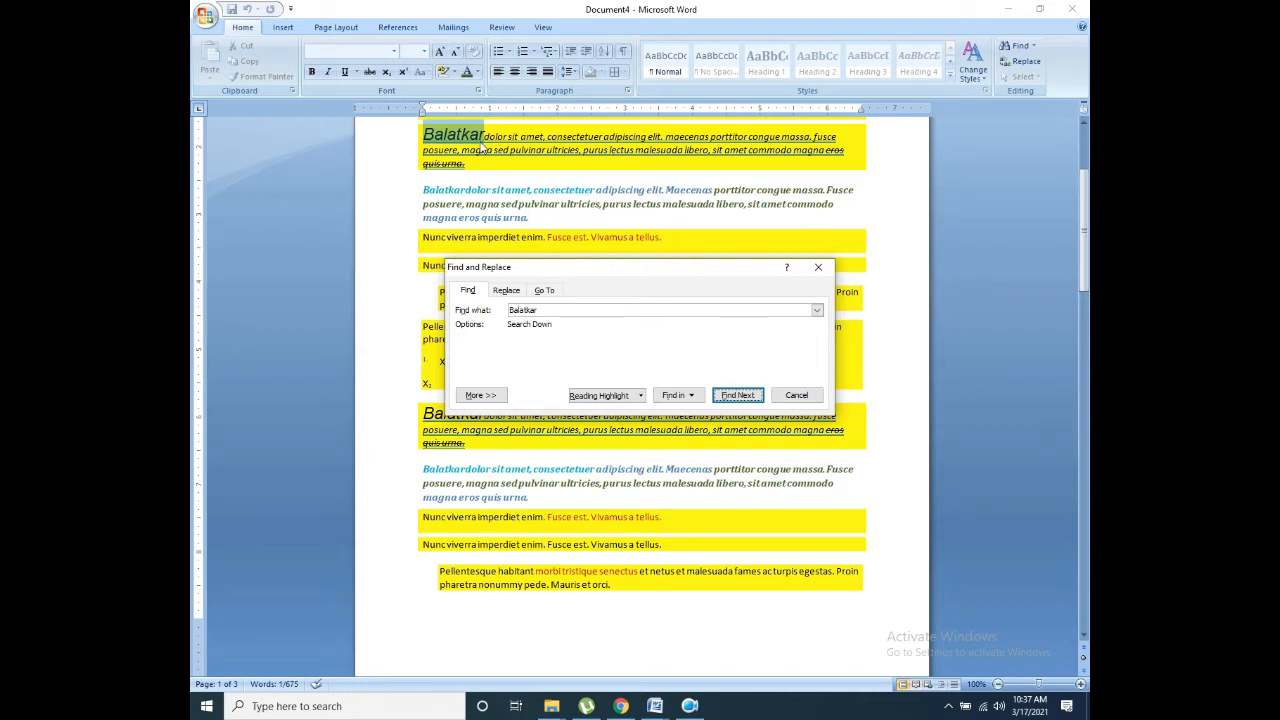
{"action": "left_click", "coordinate": [738, 396]}
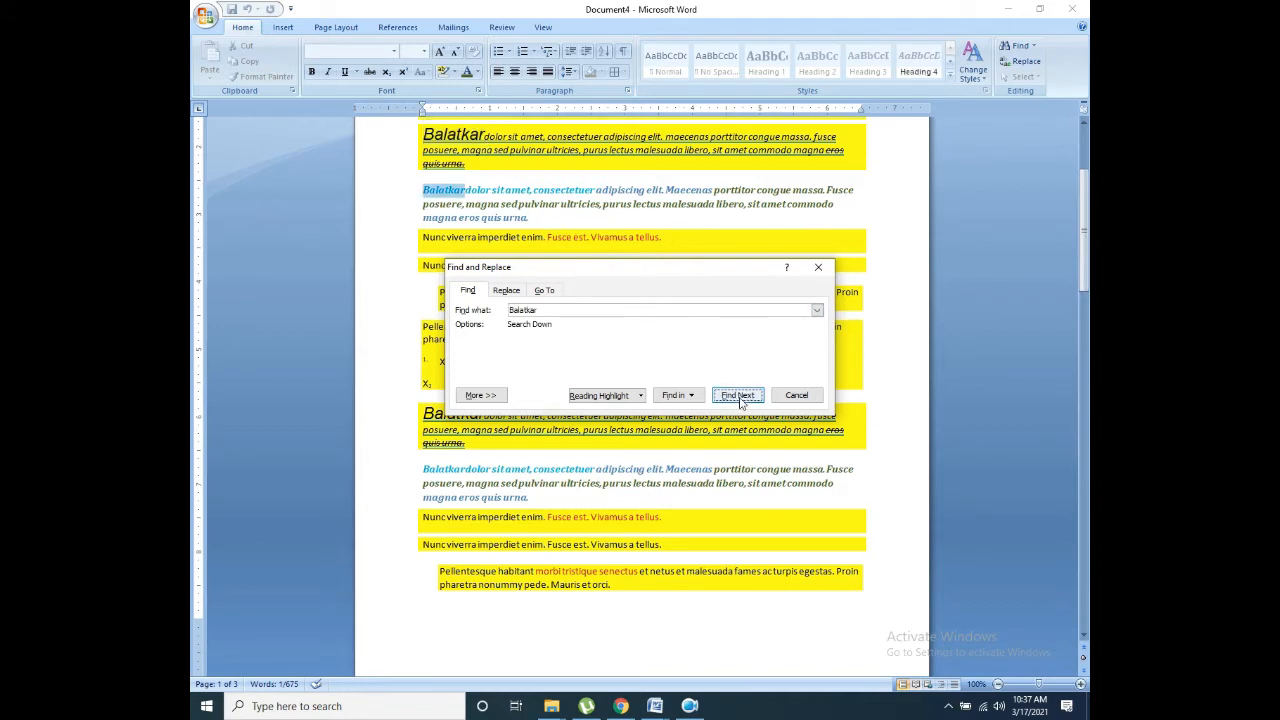
{"action": "left_click", "coordinate": [738, 396]}
{"action": "left_click", "coordinate": [738, 396]}
{"action": "left_click", "coordinate": [738, 396]}
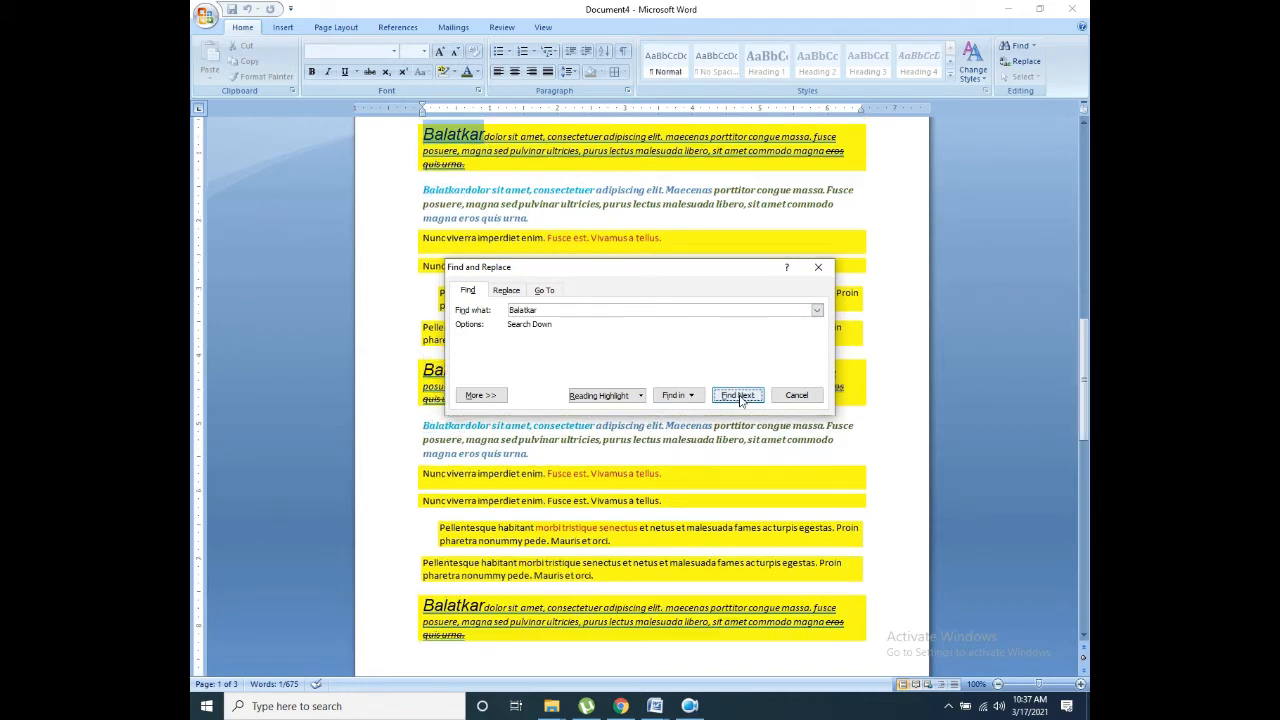
{"action": "left_click", "coordinate": [738, 396]}
{"action": "left_click", "coordinate": [738, 396]}
{"action": "left_click", "coordinate": [738, 396]}
{"action": "left_click", "coordinate": [738, 396]}
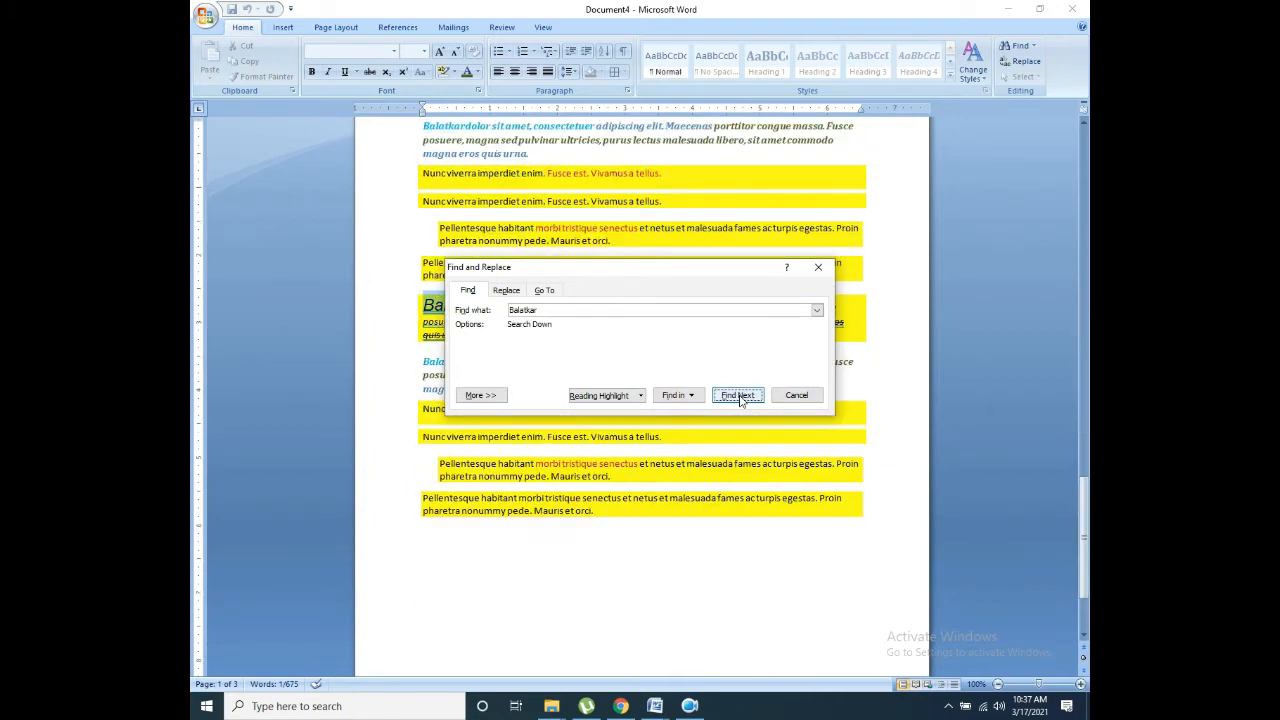
{"action": "left_click", "coordinate": [796, 395]}
{"action": "scroll", "coordinate": [975, 285], "scroll_direction": "up", "scroll_amount": 5}
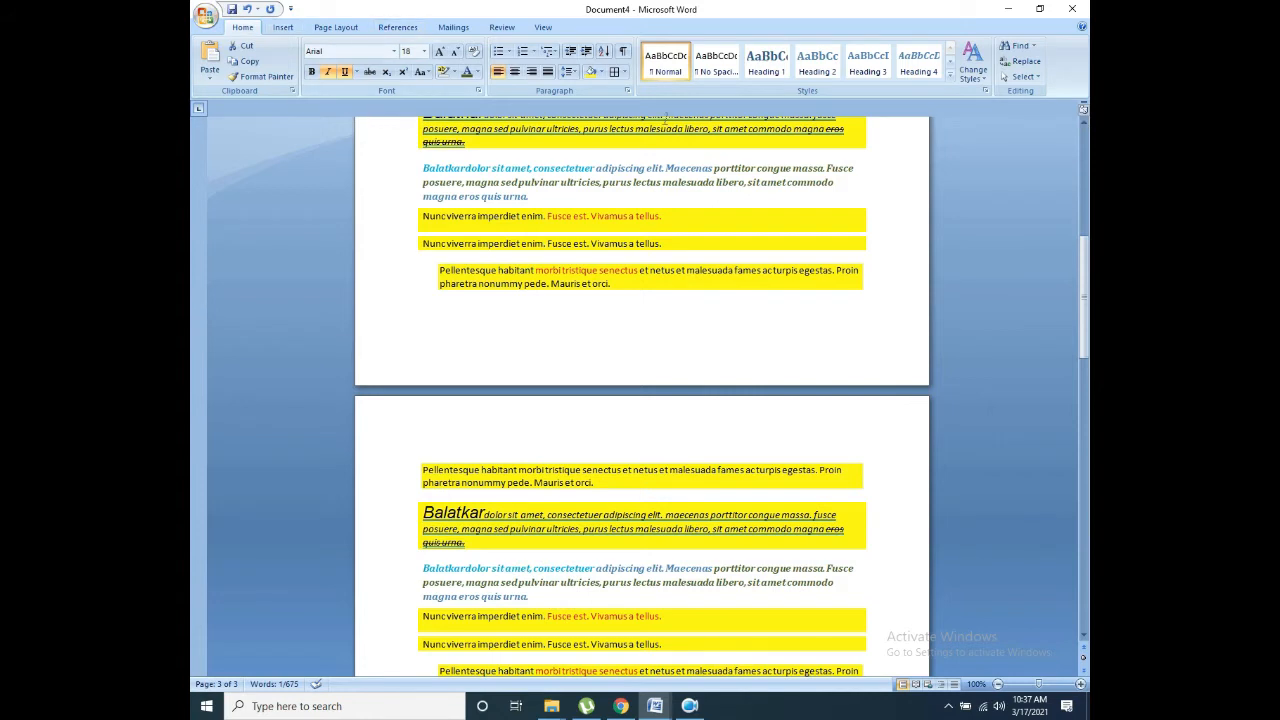
{"action": "left_click", "coordinate": [284, 27]}
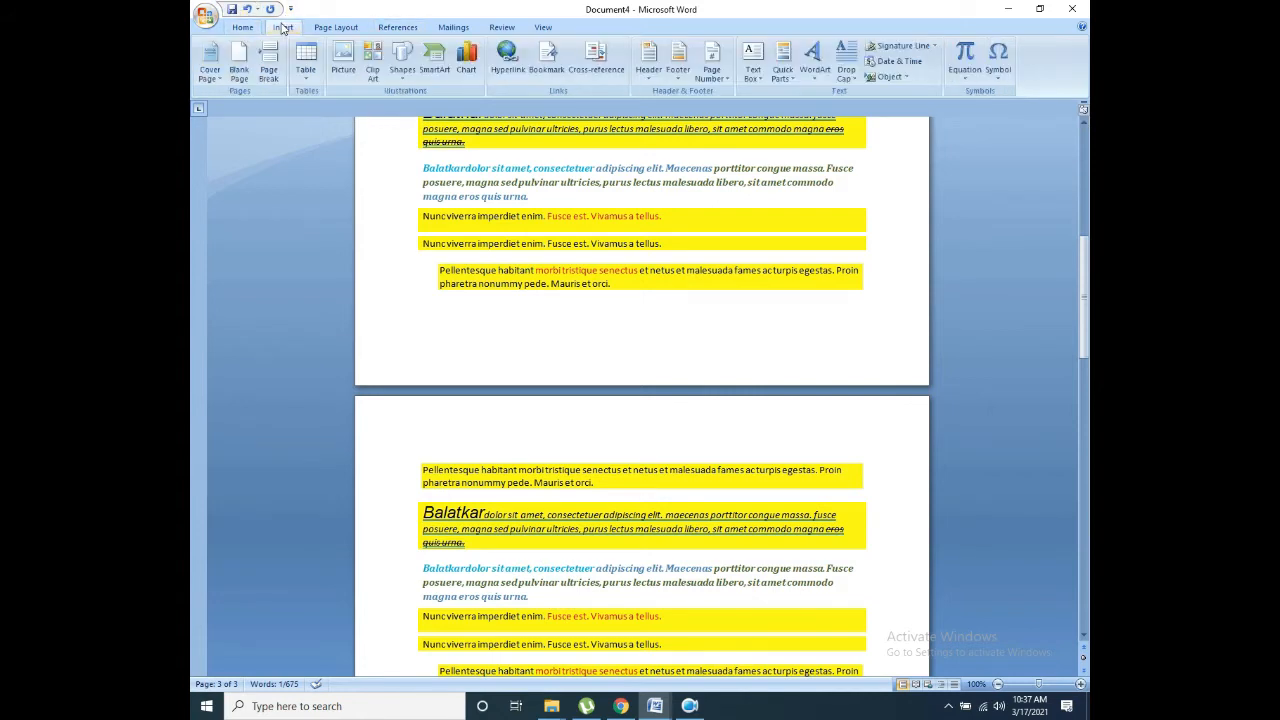
{"action": "left_click", "coordinate": [336, 28]}
{"action": "left_click", "coordinate": [398, 28]}
{"action": "left_click", "coordinate": [460, 28]}
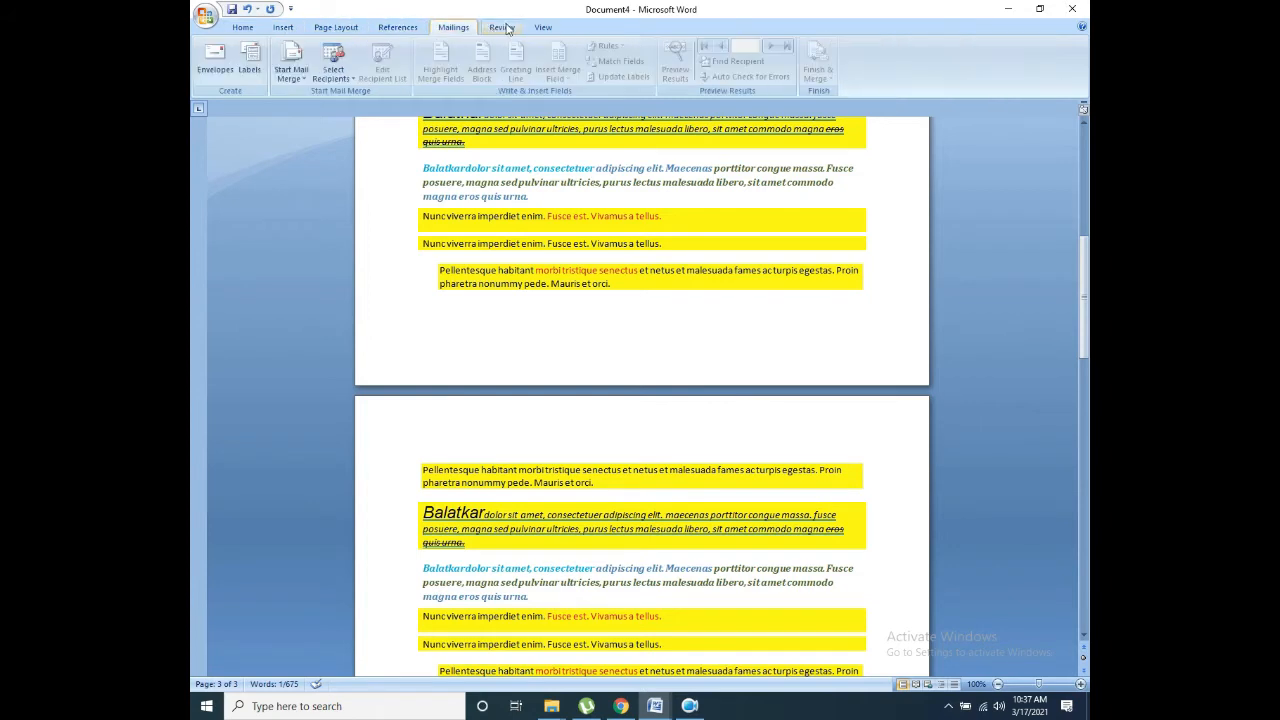
{"action": "left_click", "coordinate": [502, 28]}
{"action": "left_click", "coordinate": [543, 28]}
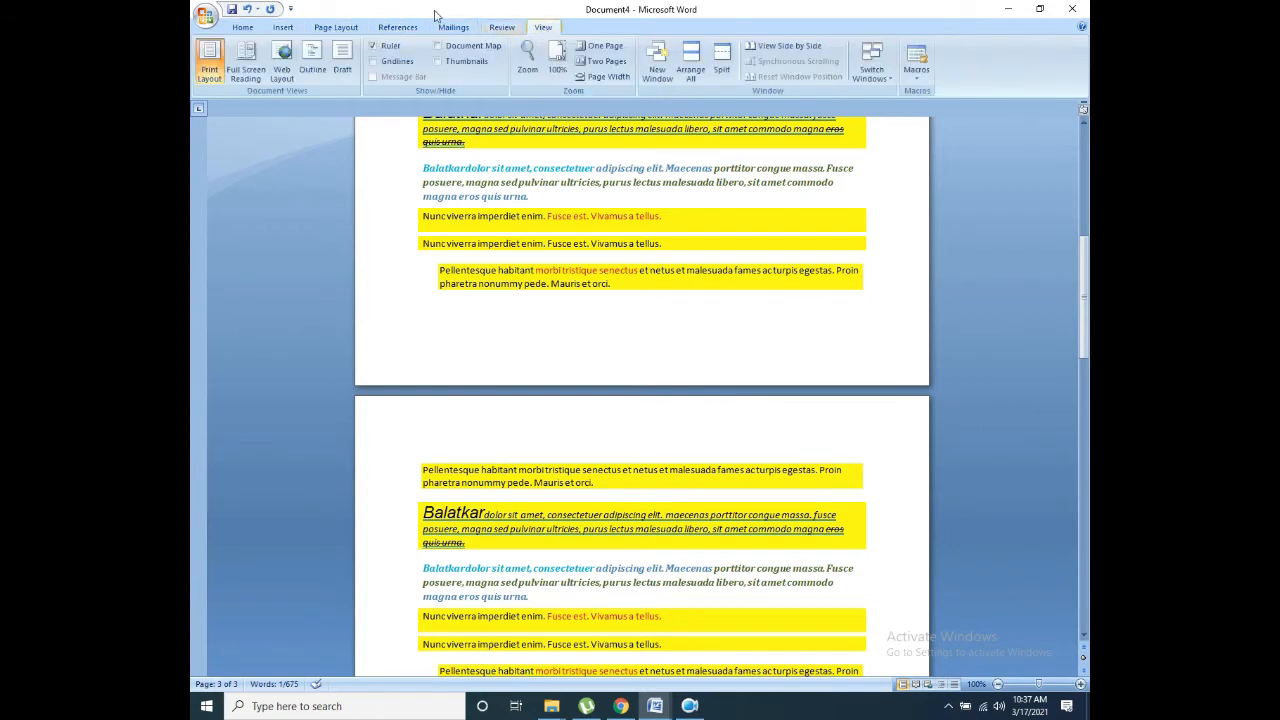
{"action": "left_click", "coordinate": [243, 27]}
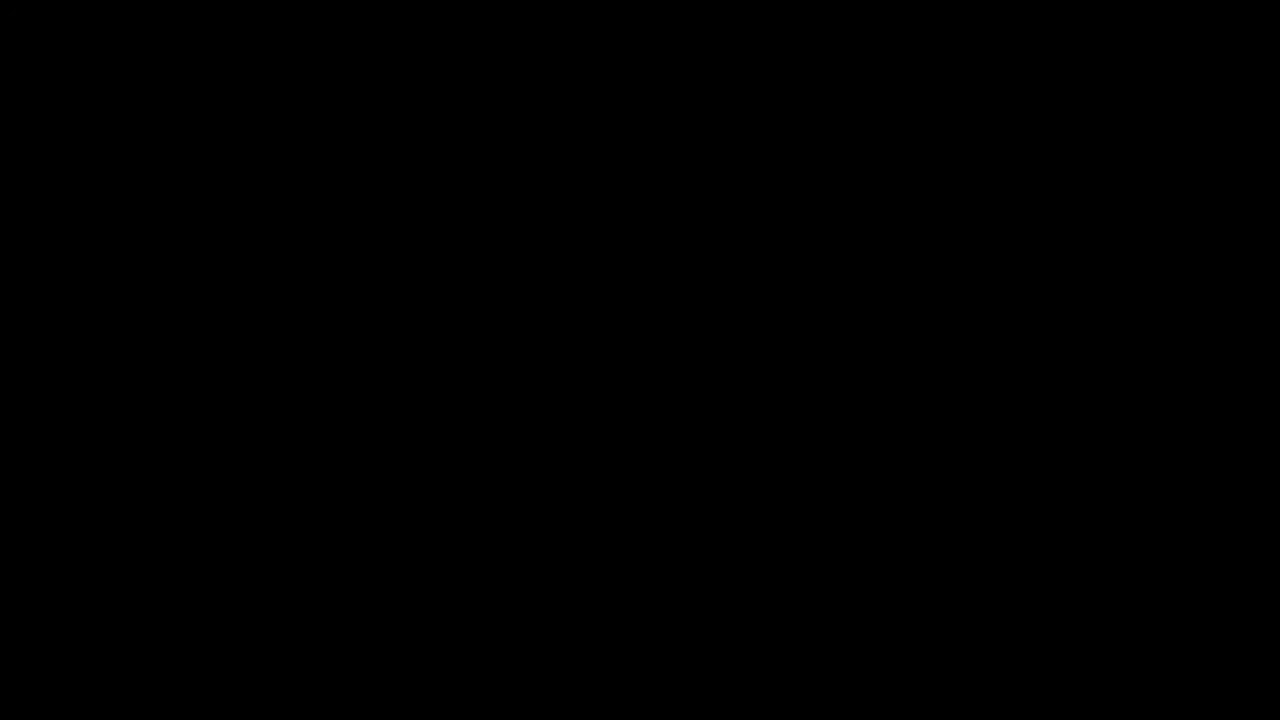
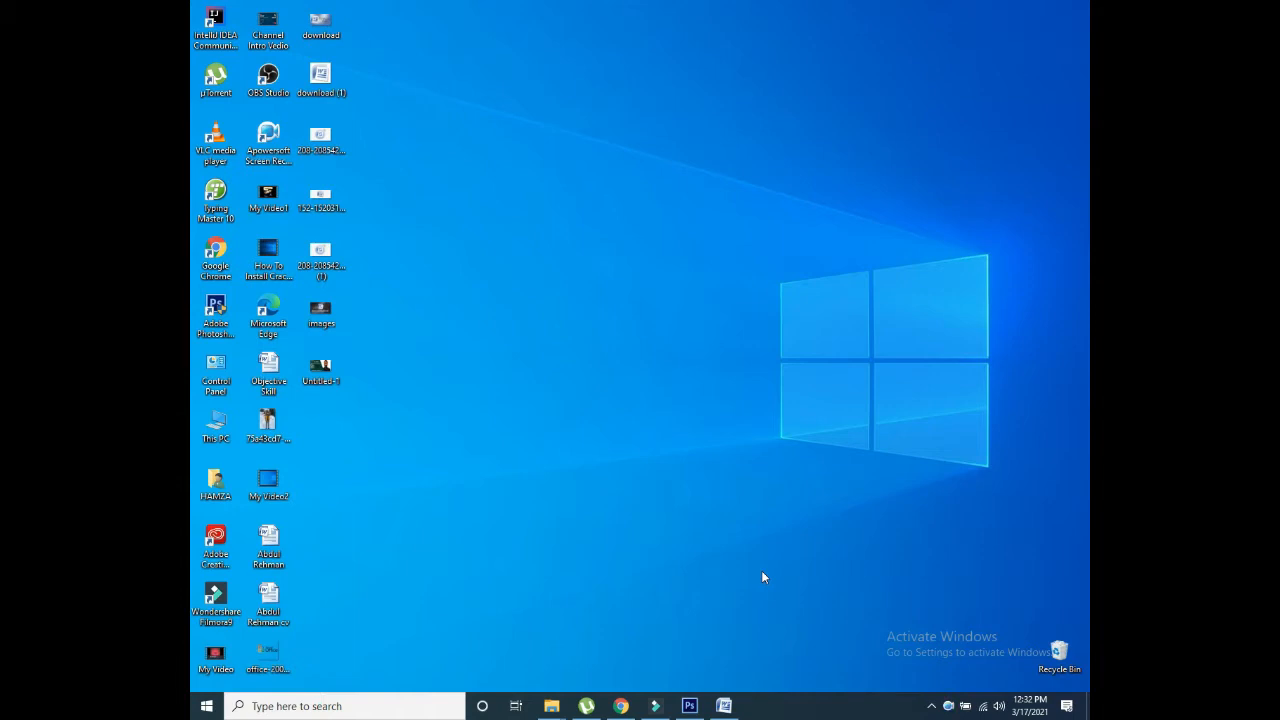
Step: Restore the blank Document2 window from the taskbar and show the Insert ribbon commands
{"action": "left_click", "coordinate": [725, 704]}
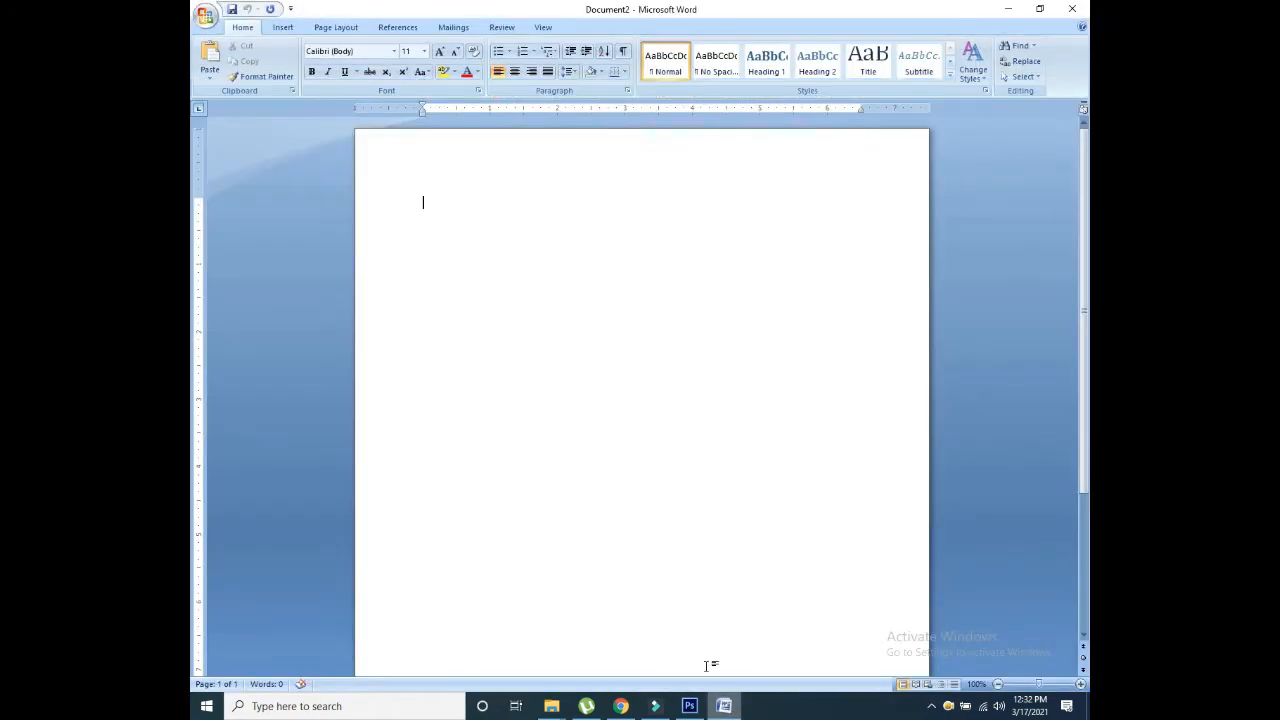
{"action": "left_click", "coordinate": [283, 28]}
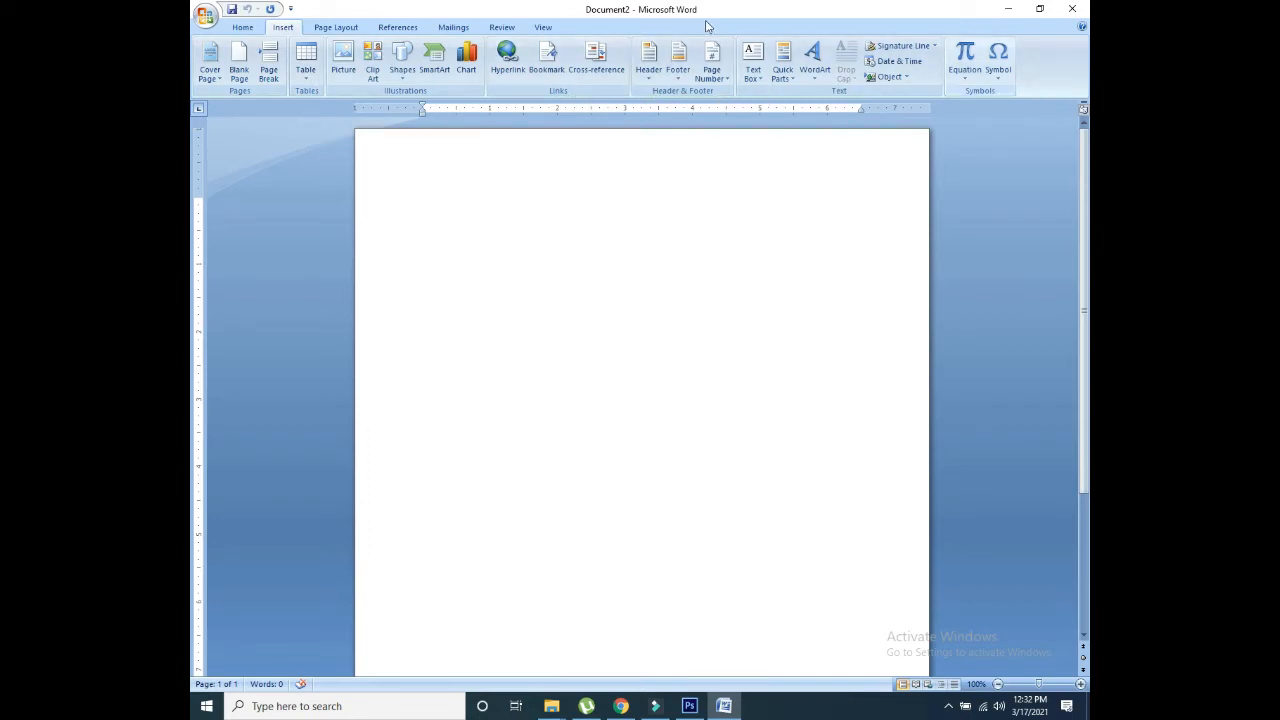
Step: Insert the Alphabet cover page from the Built-In cover page gallery
{"action": "left_click", "coordinate": [215, 80]}
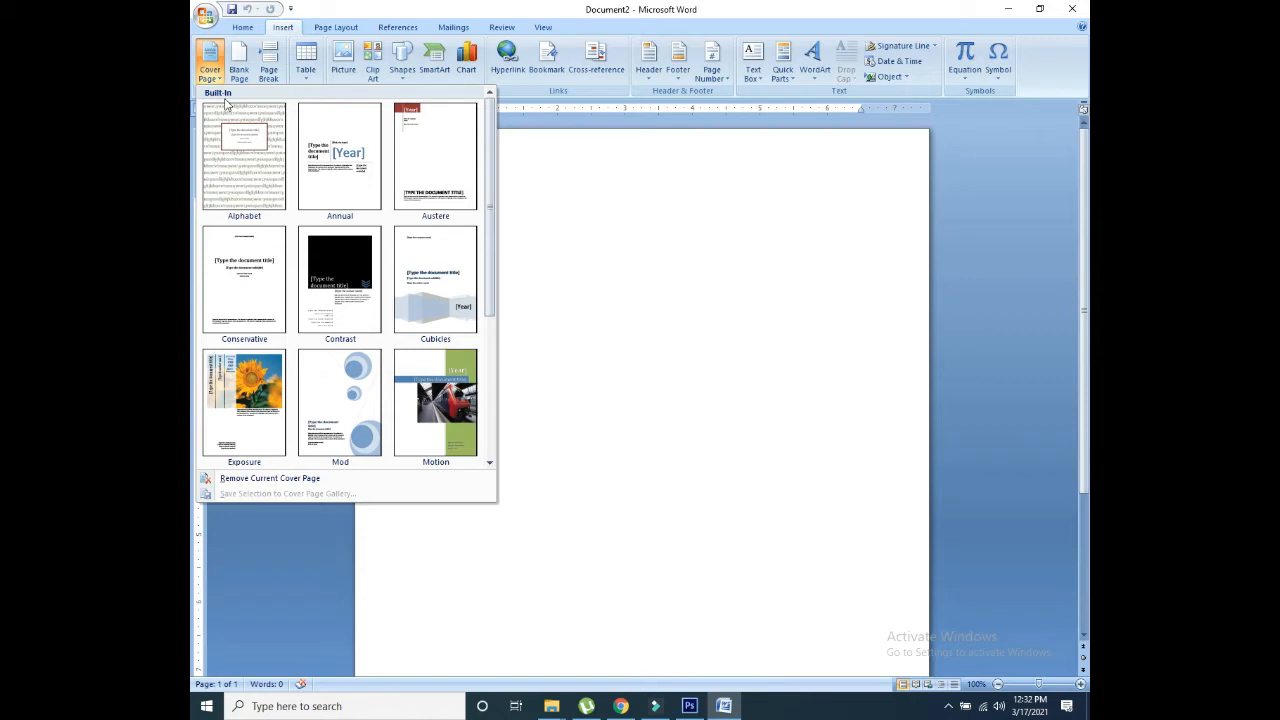
{"action": "left_click_drag", "start_coordinate": [490, 150], "coordinate": [492, 342]}
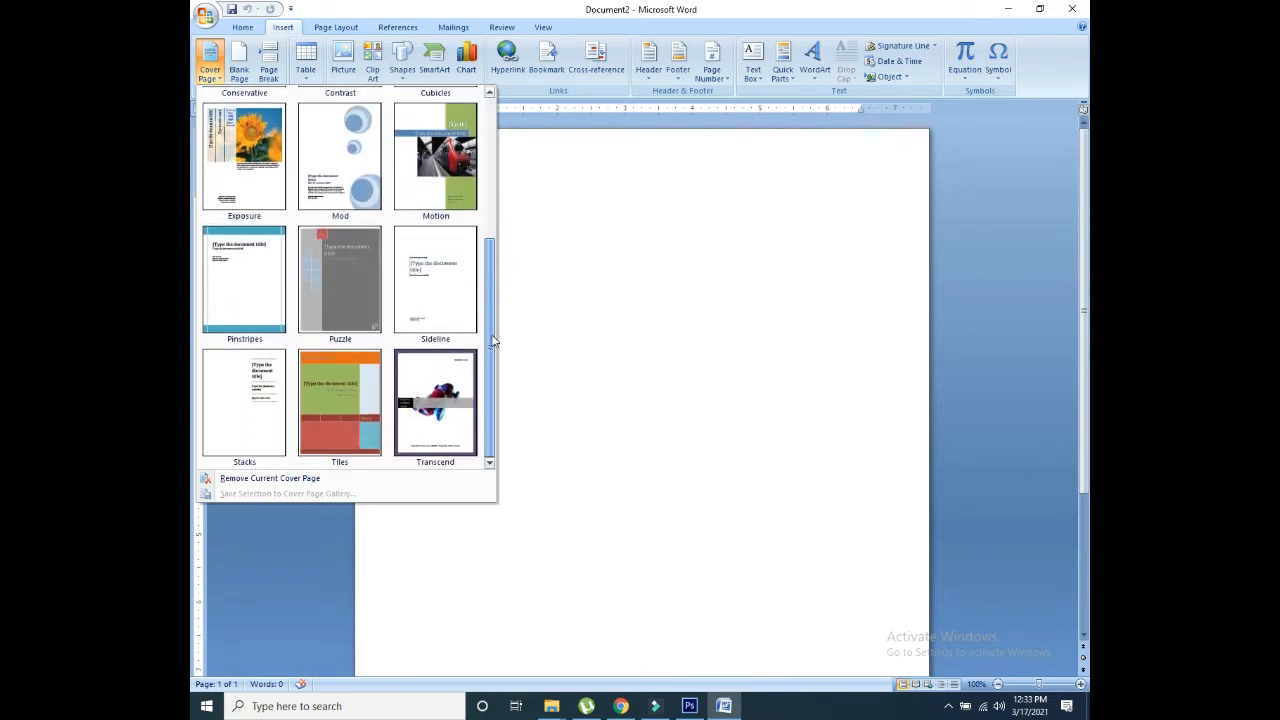
{"action": "left_click_drag", "start_coordinate": [489, 285], "coordinate": [480, 147]}
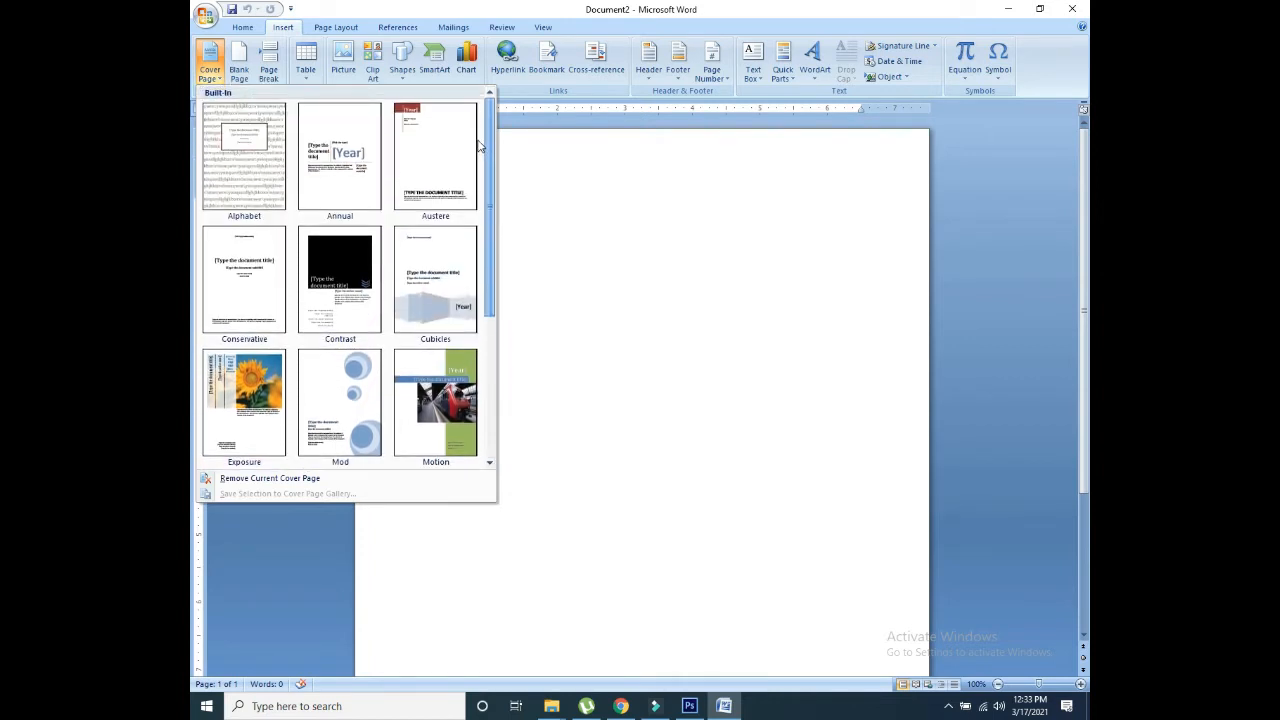
{"action": "left_click", "coordinate": [246, 148]}
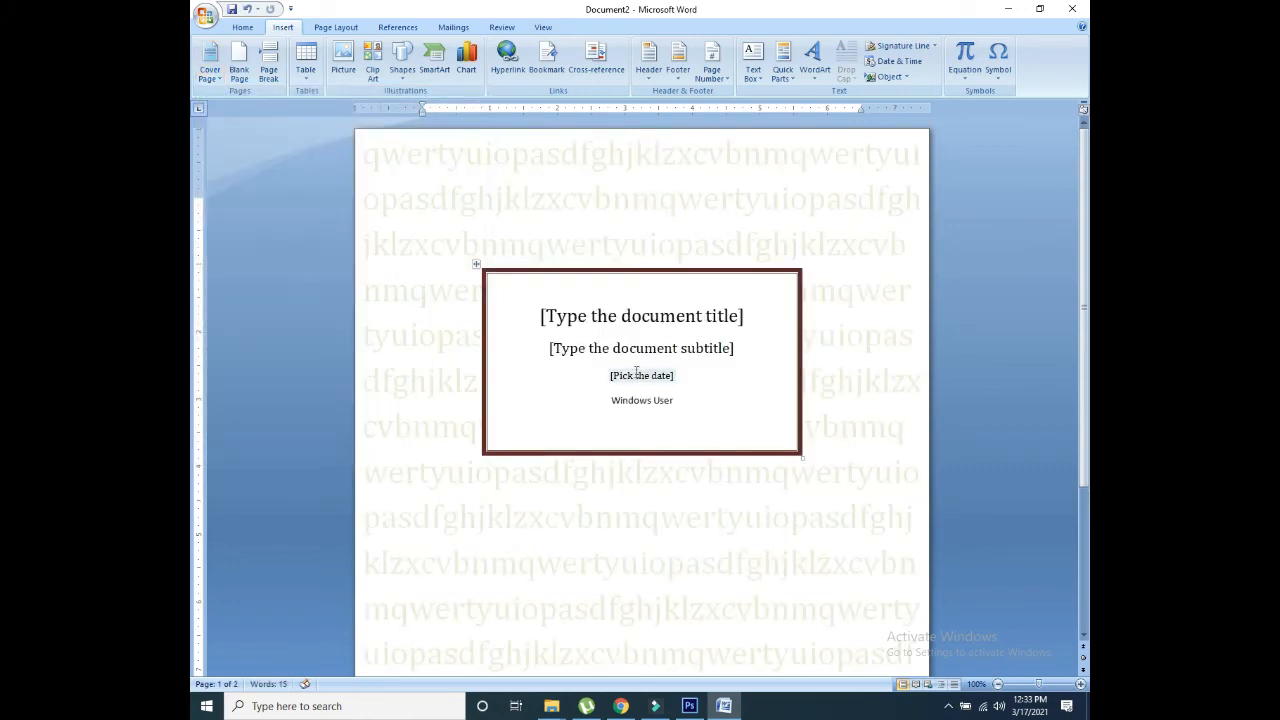
{"action": "mouse_move", "coordinate": [1084, 202]}
{"action": "left_mouse_down"}
{"action": "mouse_move", "coordinate": [1086, 290]}
{"action": "mouse_move", "coordinate": [1080, 190]}
{"action": "left_mouse_up"}
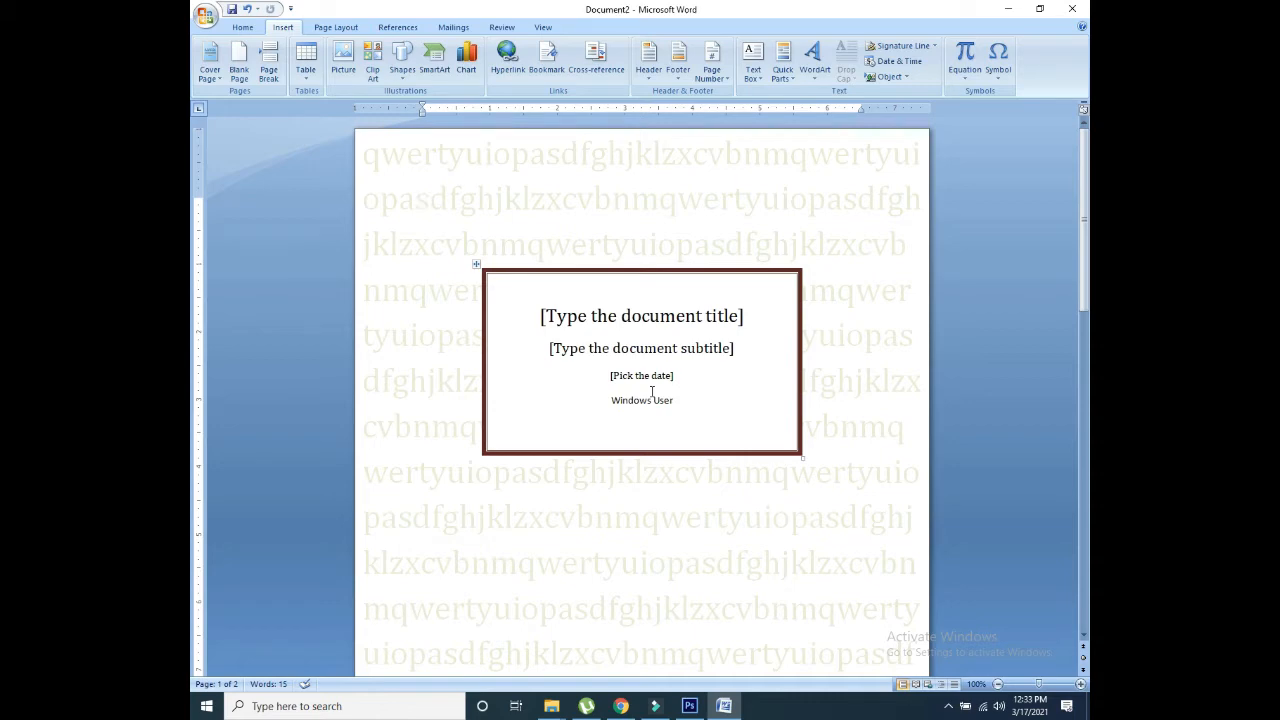
{"action": "left_click", "coordinate": [211, 80]}
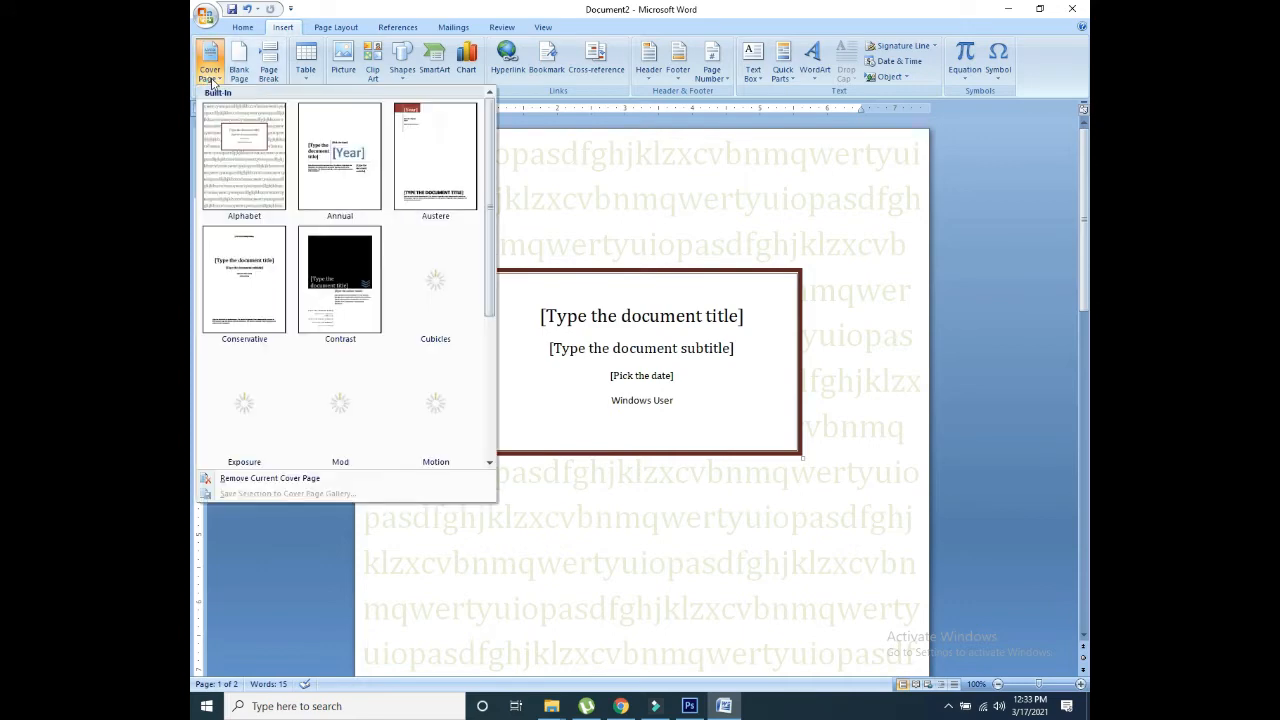
Step: Swap the cover to Annual, then replace it with the black Contrast cover page
{"action": "left_click", "coordinate": [351, 174]}
{"action": "left_click_drag", "start_coordinate": [1084, 210], "coordinate": [1086, 251]}
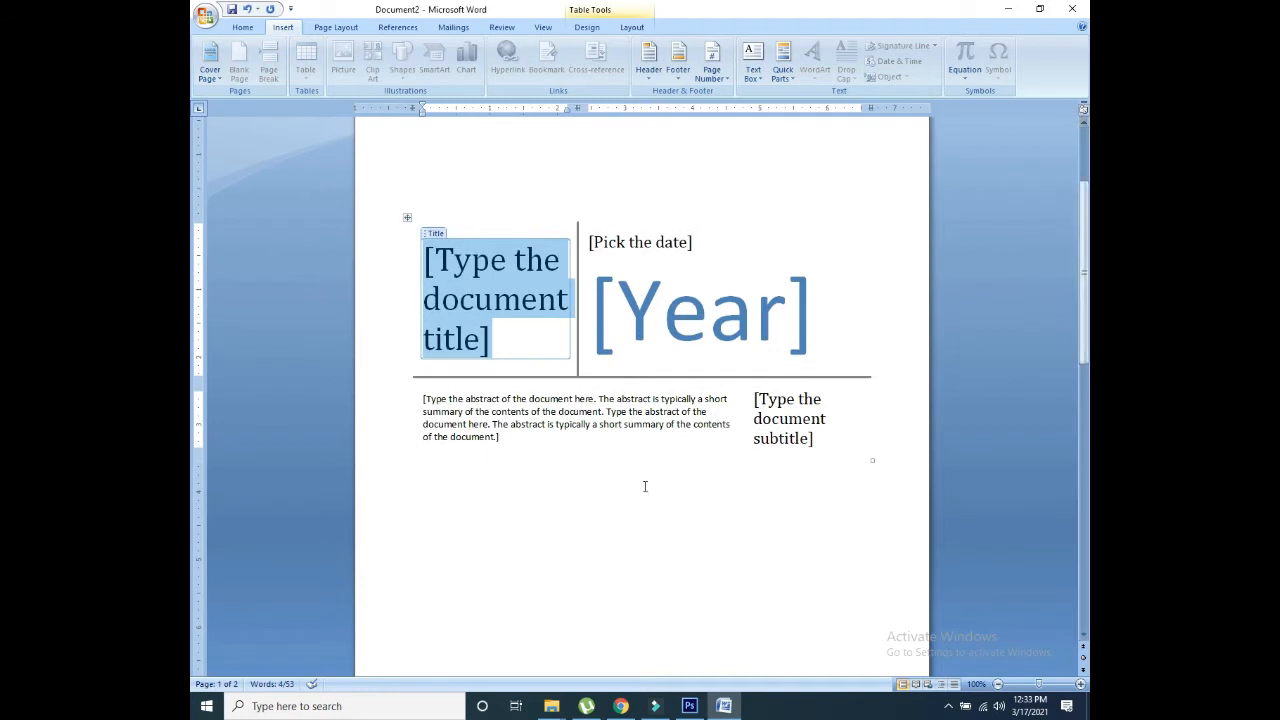
{"action": "left_click", "coordinate": [213, 70]}
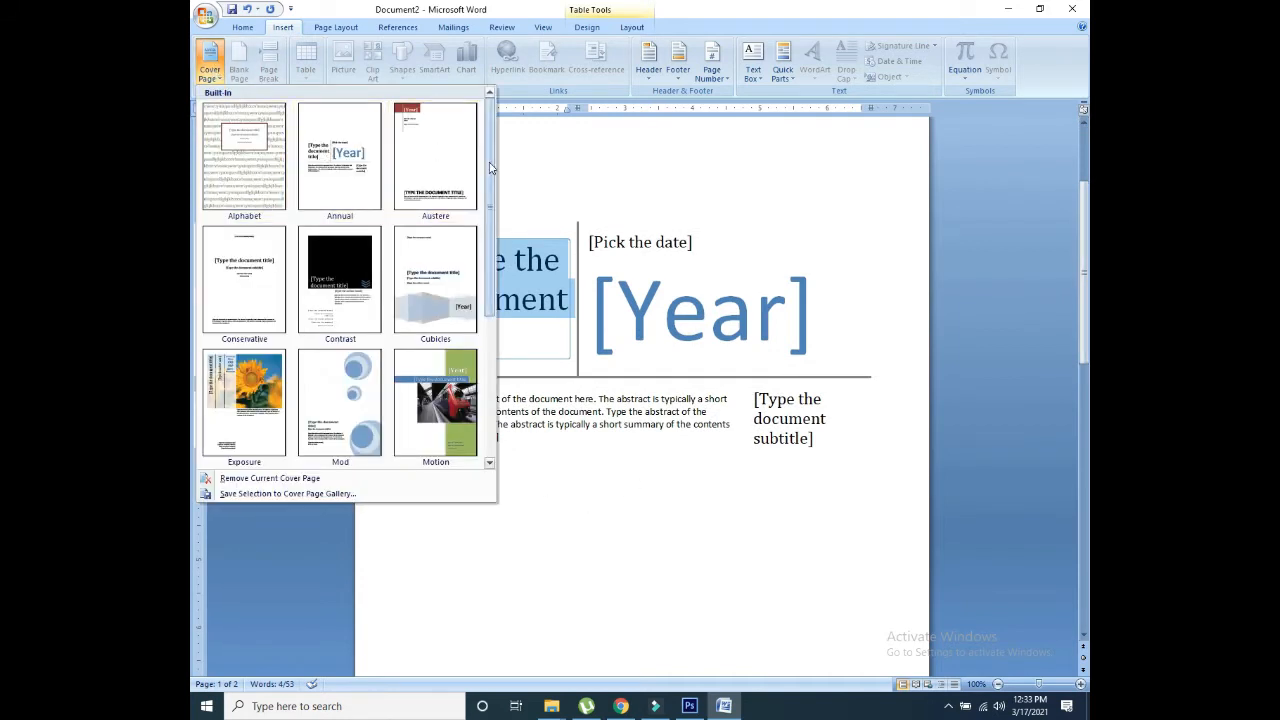
{"action": "left_click_drag", "start_coordinate": [490, 168], "coordinate": [490, 172]}
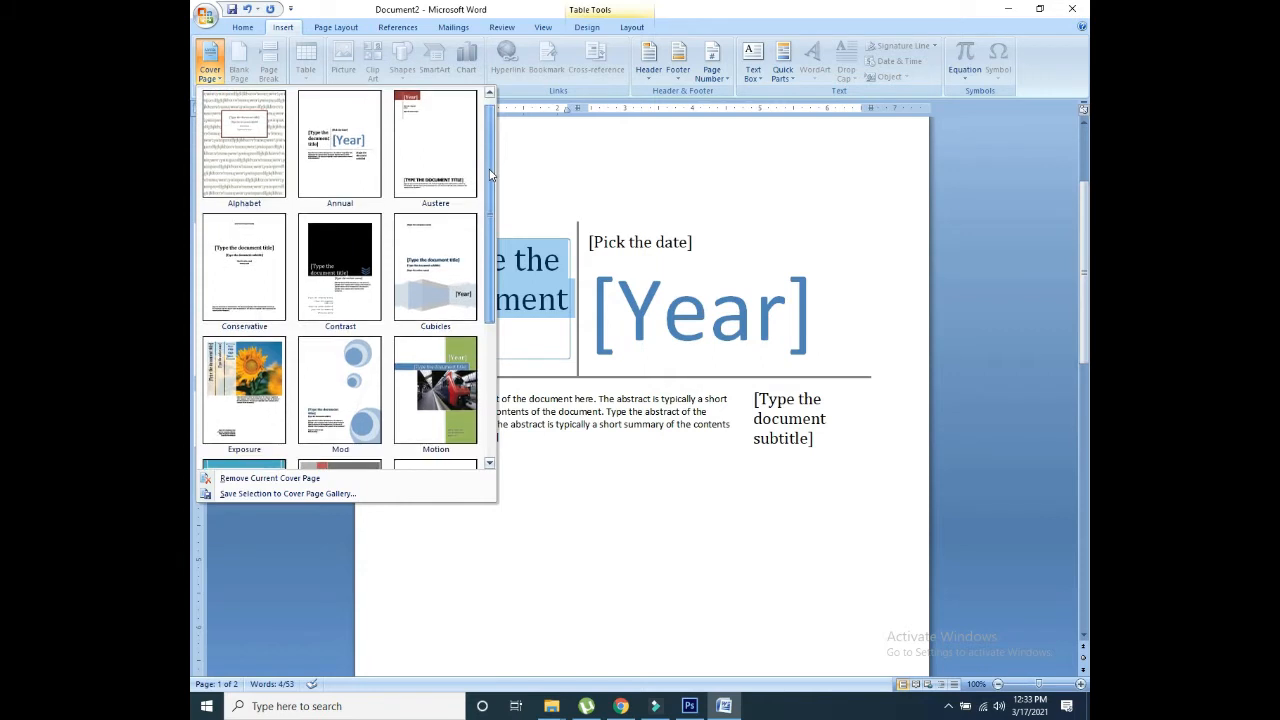
{"action": "left_click", "coordinate": [309, 266]}
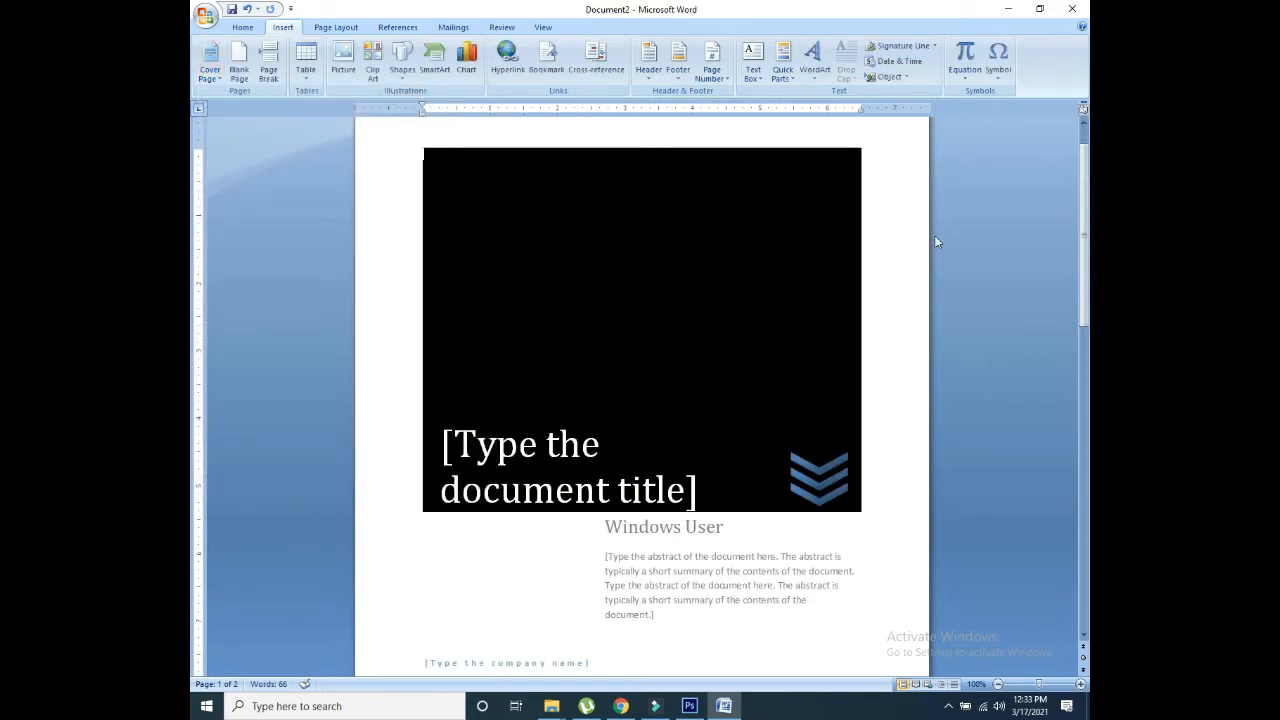
{"action": "mouse_move", "coordinate": [1083, 230]}
{"action": "left_mouse_down"}
{"action": "mouse_move", "coordinate": [1083, 265]}
{"action": "mouse_move", "coordinate": [1083, 207]}
{"action": "left_mouse_up"}
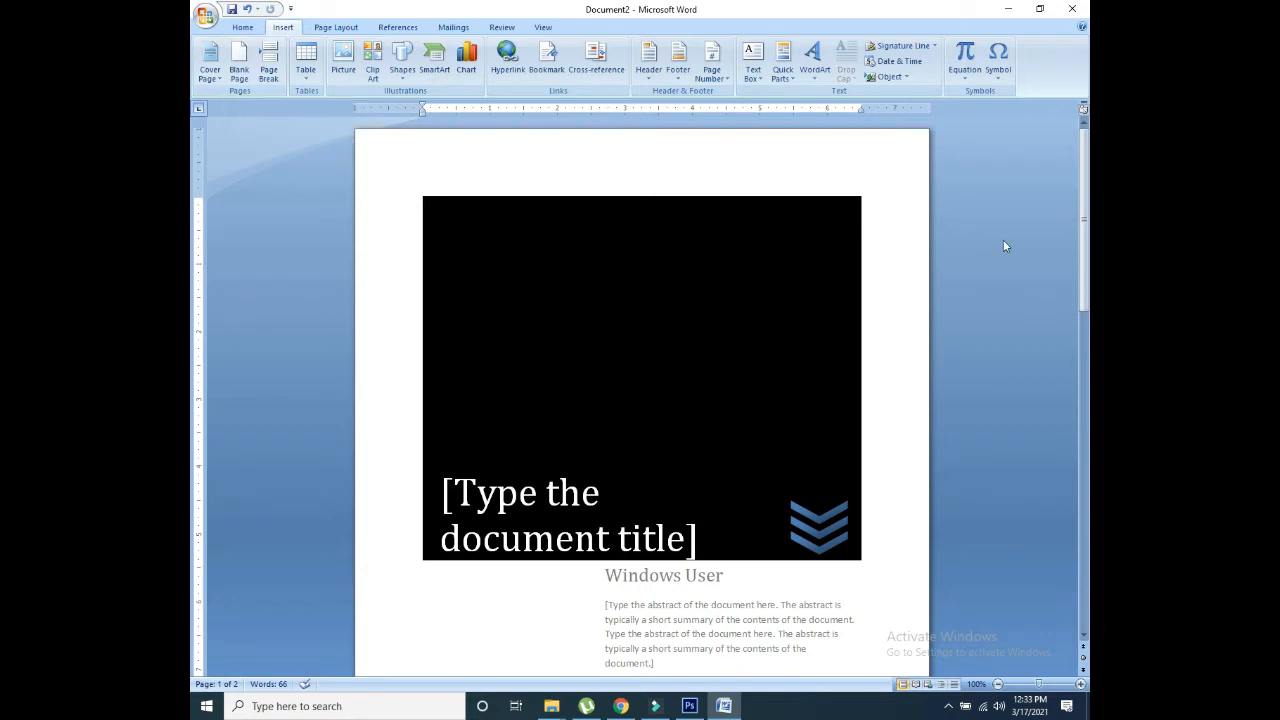
{"action": "left_click_drag", "start_coordinate": [1083, 240], "coordinate": [1088, 341]}
Step: Add empty lines on page 2 so the text runs onto a new page
{"action": "left_click", "coordinate": [655, 417]}
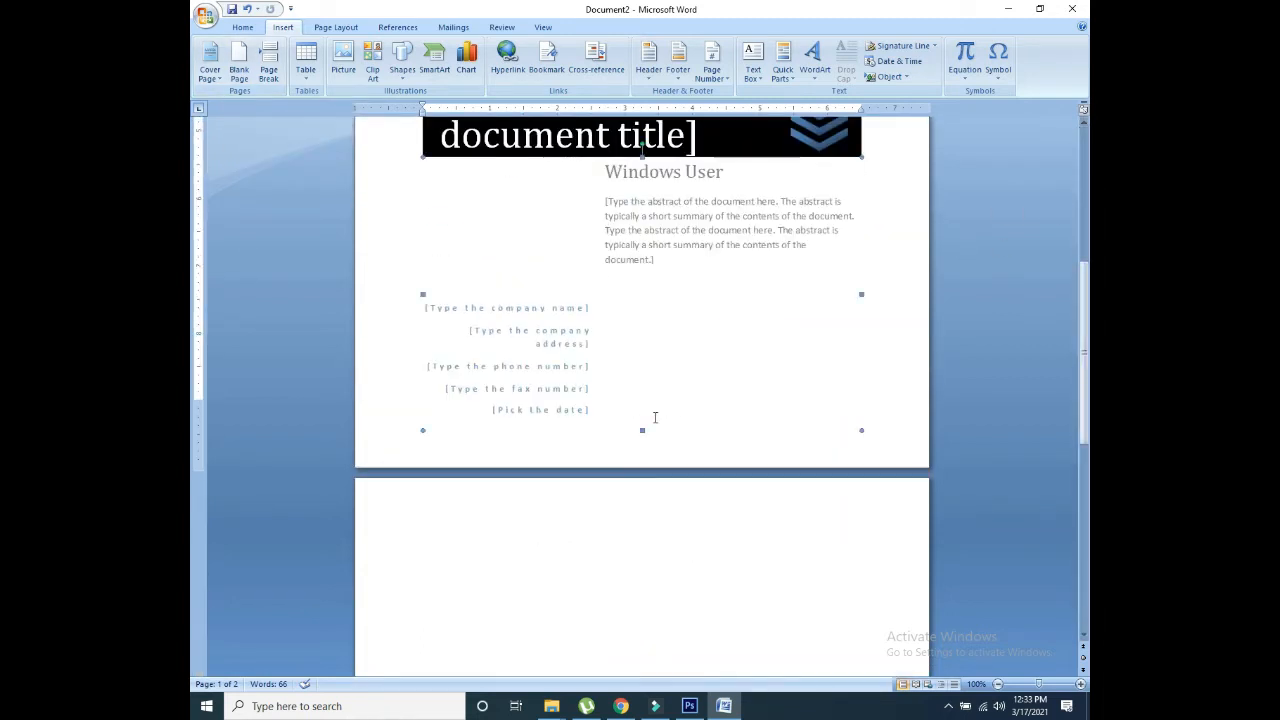
{"action": "left_click", "coordinate": [483, 583]}
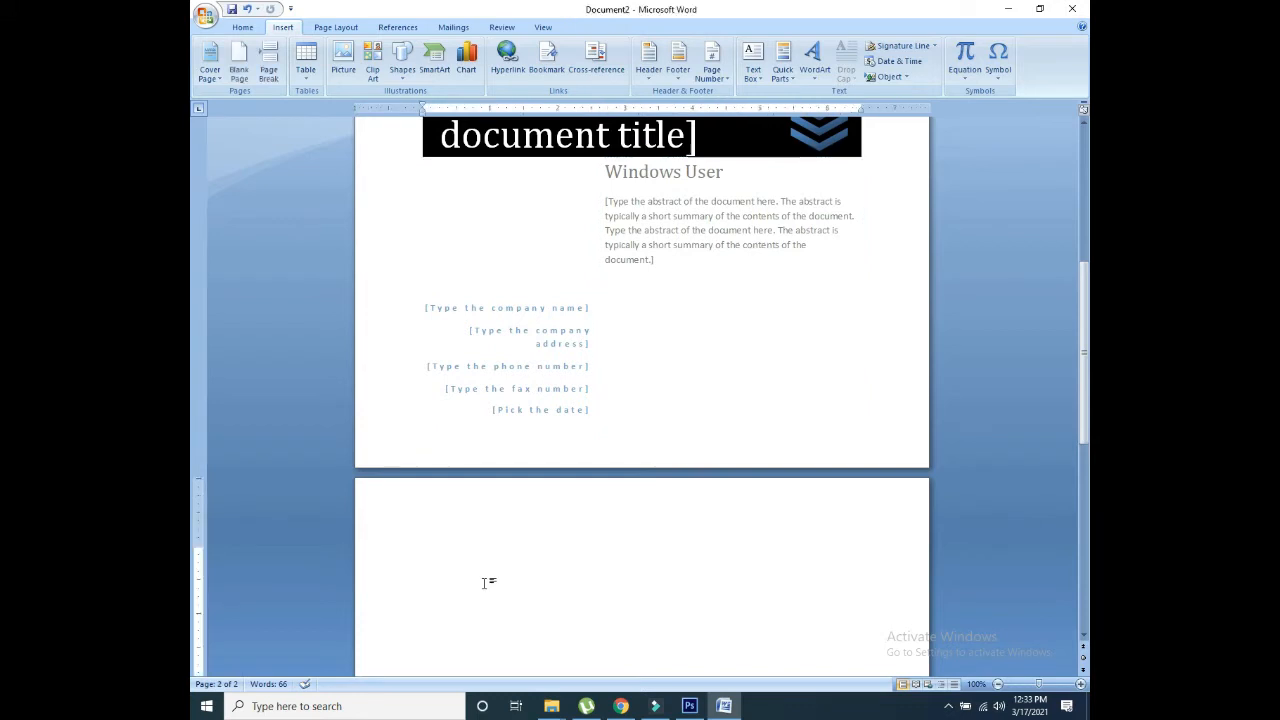
{"action": "key", "text": "Return"}
{"action": "key", "text": "Return"}
{"action": "key", "text": "Return"}
{"action": "key", "text": "Return"}
{"action": "key", "text": "Return"}
{"action": "key", "text": "Return"}
{"action": "key", "text": "Return"}
{"action": "key", "text": "Return"}
{"action": "key", "text": "Return"}
{"action": "key", "text": "Return"}
{"action": "key", "text": "Return"}
{"action": "key", "text": "Return"}
{"action": "key", "text": "Return"}
{"action": "key", "text": "Return"}
{"action": "key", "text": "Return"}
{"action": "key", "text": "Return"}
{"action": "key", "text": "Return"}
{"action": "key", "text": "Return"}
{"action": "key", "text": "Return"}
{"action": "key", "text": "Return"}
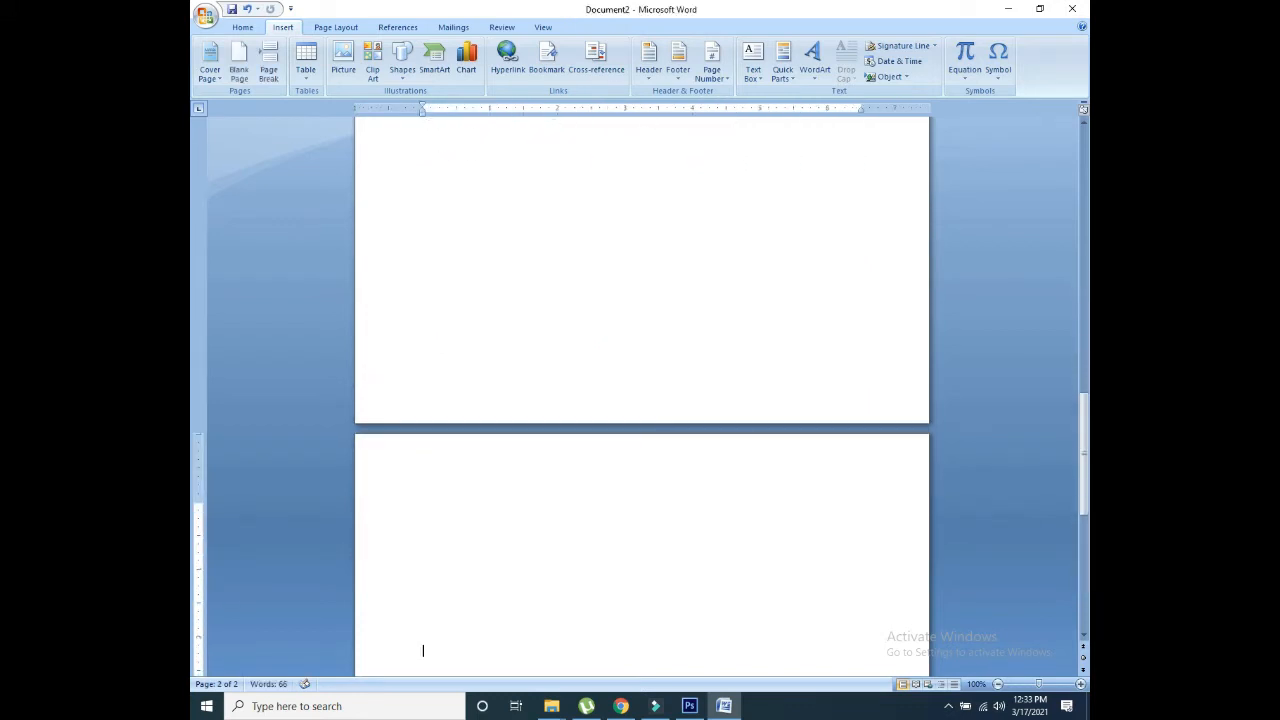
{"action": "key", "text": "BackSpace"}
{"action": "key", "text": "BackSpace"}
{"action": "key", "text": "BackSpace"}
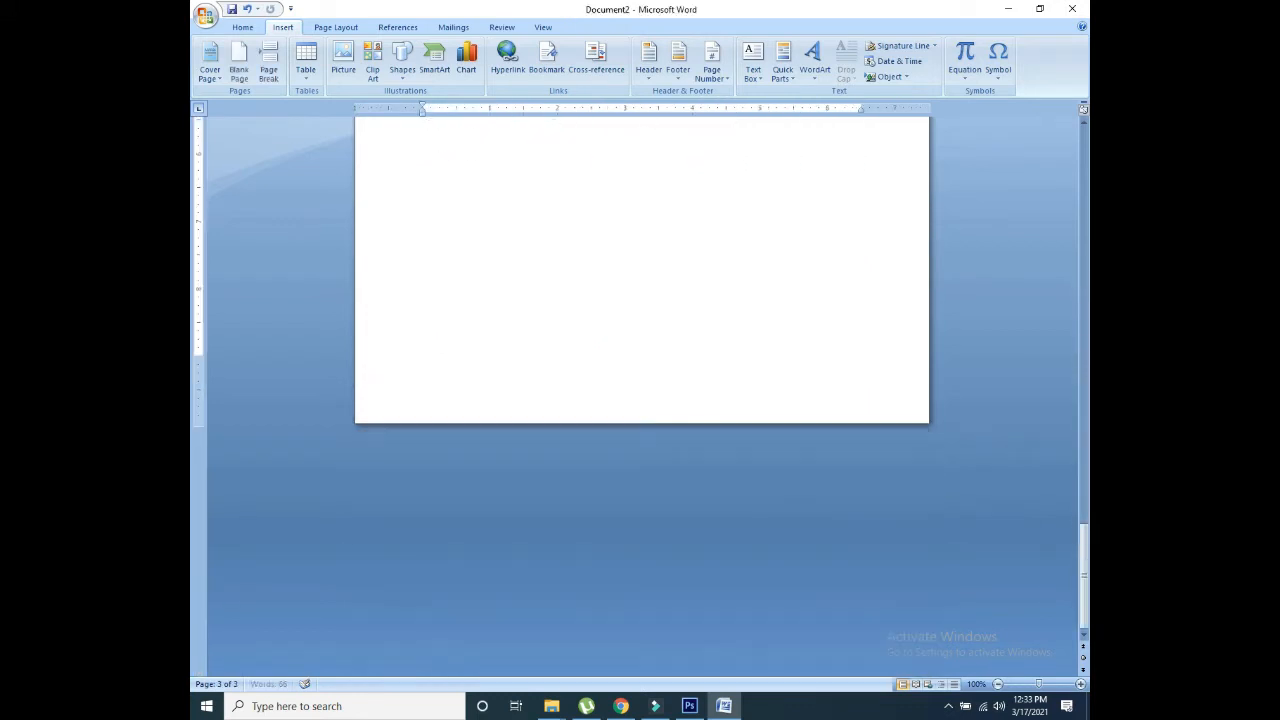
{"action": "key", "text": "Return"}
{"action": "key", "text": "Return"}
{"action": "key", "text": "Return"}
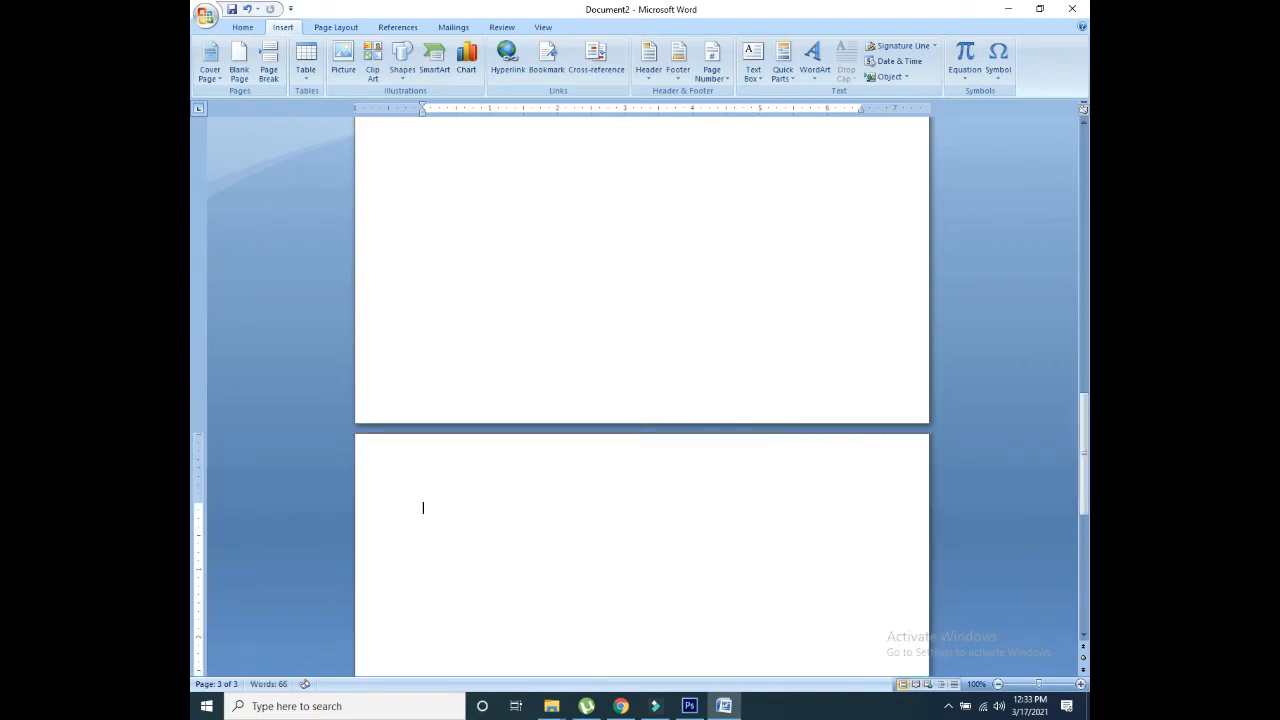
{"action": "key", "text": "Return"}
{"action": "key", "text": "Return"}
{"action": "key", "text": "Return"}
{"action": "key", "text": "Return"}
{"action": "key", "text": "Return"}
{"action": "key", "text": "Return"}
{"action": "key", "text": "Return"}
{"action": "key", "text": "Return"}
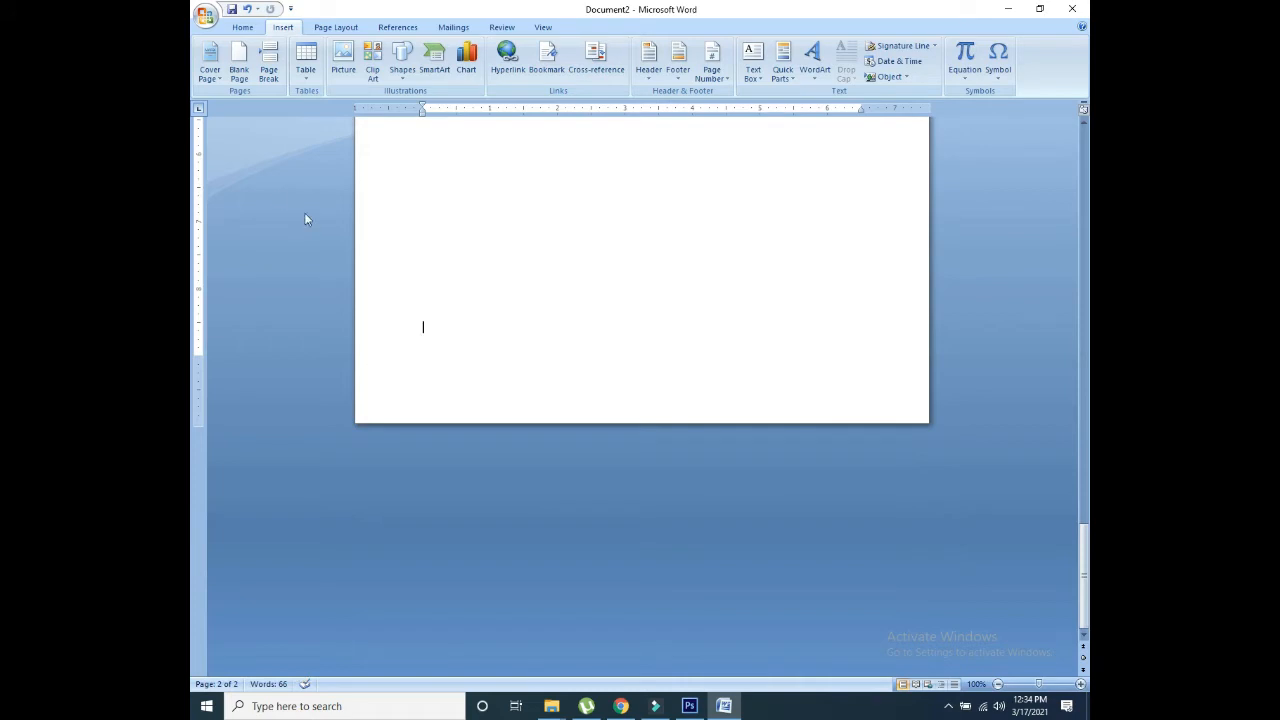
Step: Insert a blank page for four pages total and zoom out to 82%
{"action": "left_click", "coordinate": [239, 65]}
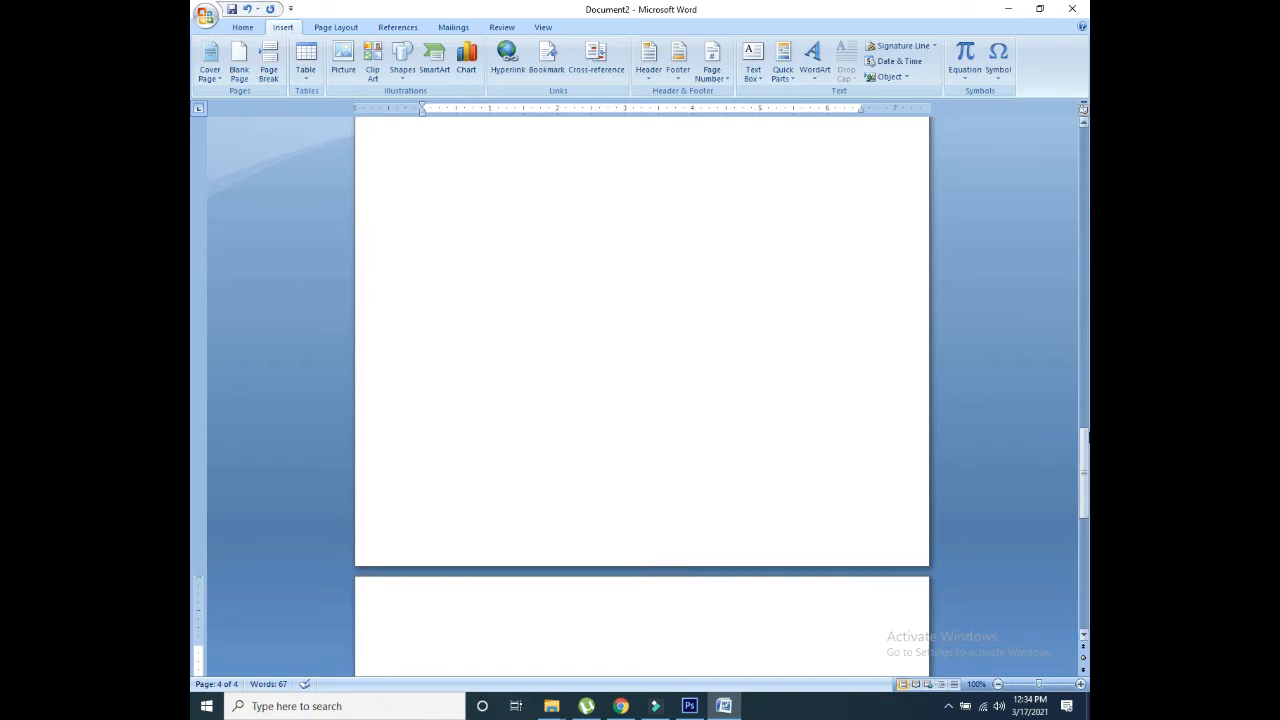
{"action": "mouse_move", "coordinate": [1087, 437]}
{"action": "left_mouse_down"}
{"action": "mouse_move", "coordinate": [1087, 400]}
{"action": "mouse_move", "coordinate": [1088, 430]}
{"action": "left_mouse_up"}
{"action": "left_click", "coordinate": [1033, 684]}
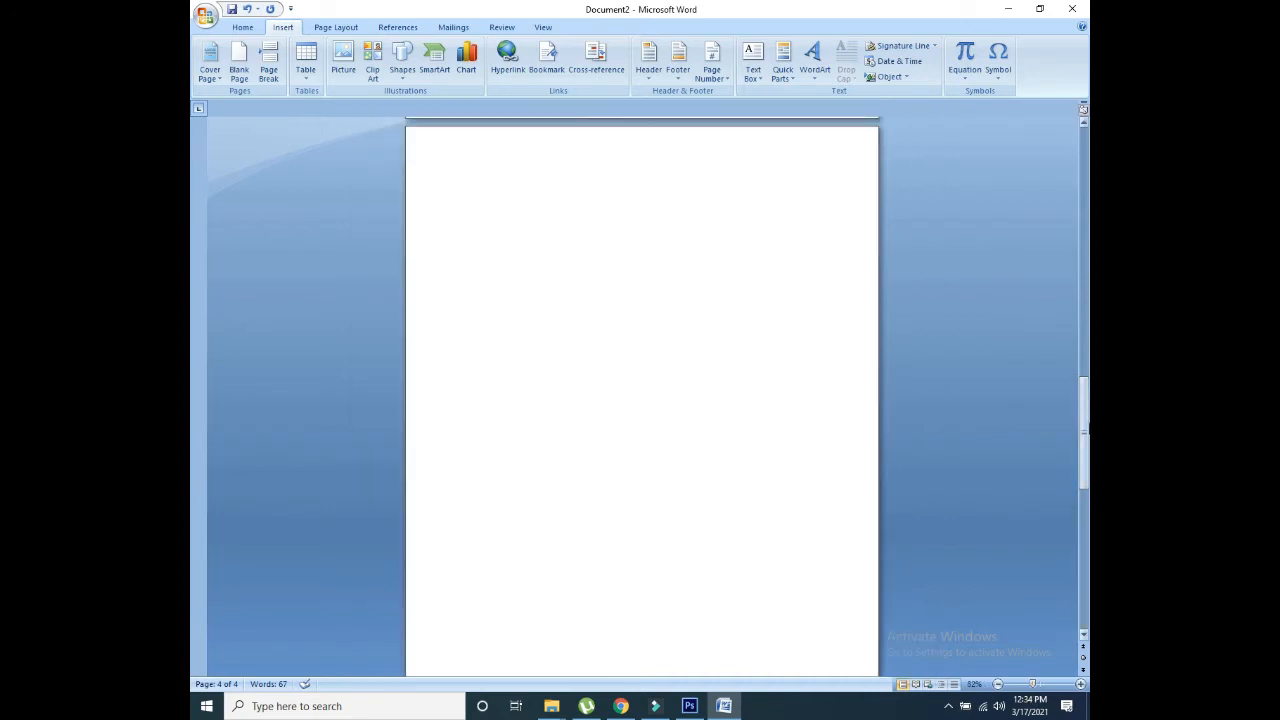
Step: Set zoom back to about 80% and insert a page break to start a new page
{"action": "left_click_drag", "start_coordinate": [1084, 432], "coordinate": [1084, 442]}
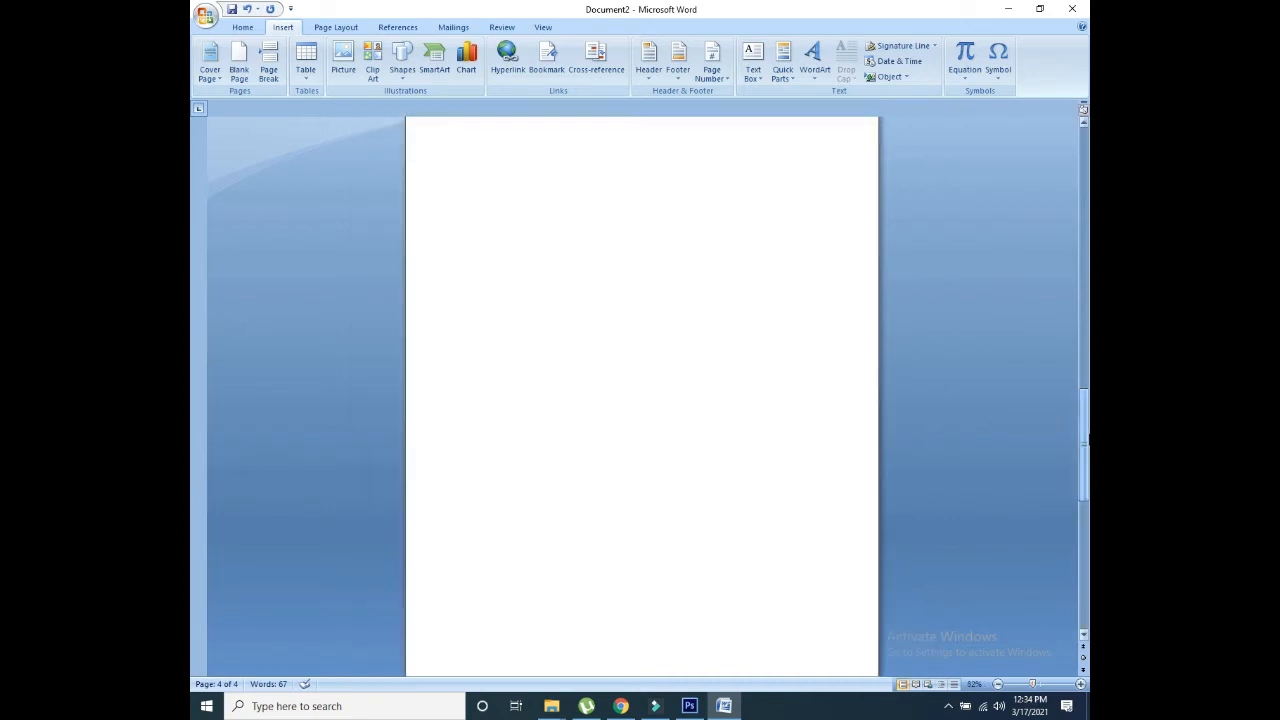
{"action": "left_click", "coordinate": [1033, 684]}
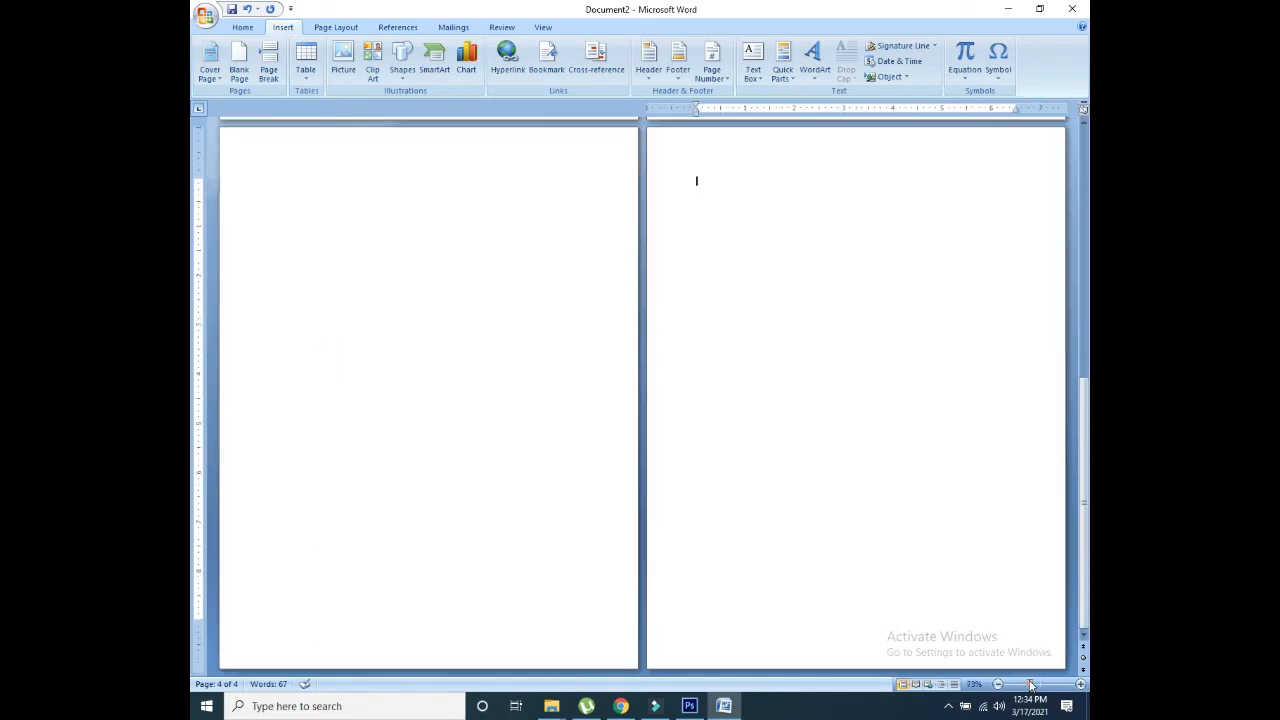
{"action": "left_click_drag", "start_coordinate": [1031, 684], "coordinate": [1034, 685]}
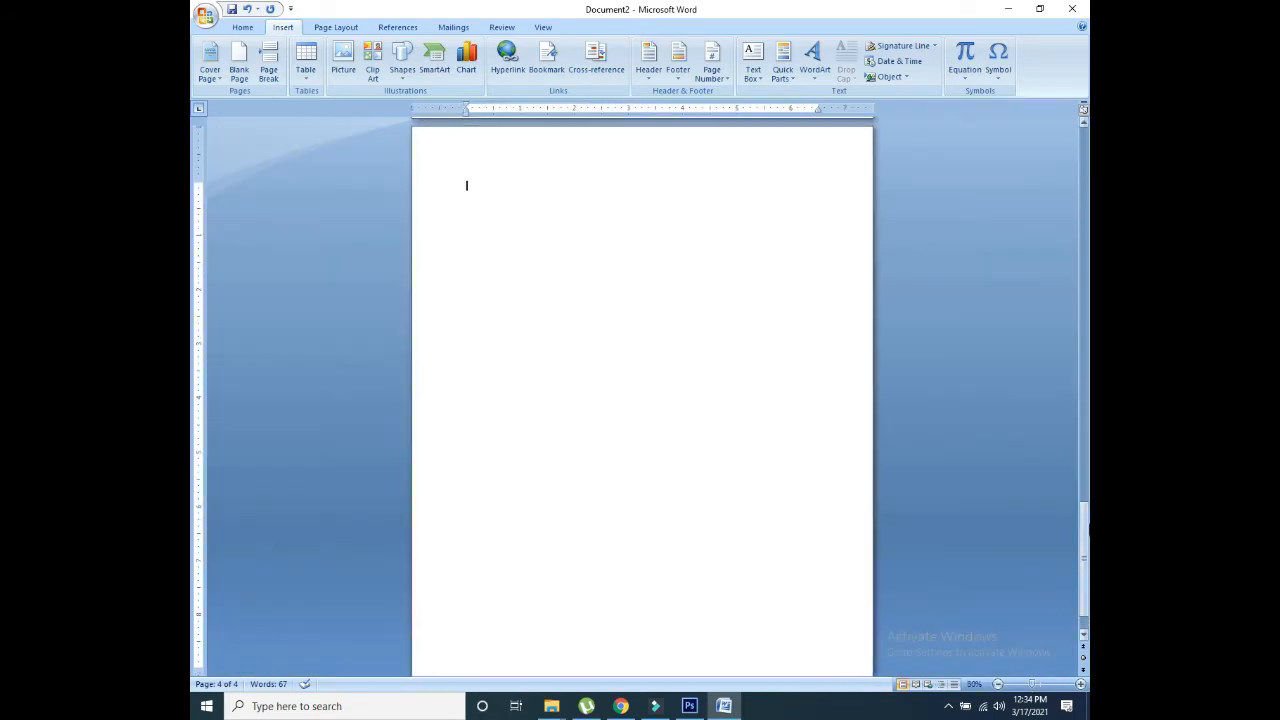
{"action": "left_click_drag", "start_coordinate": [1087, 541], "coordinate": [1087, 542]}
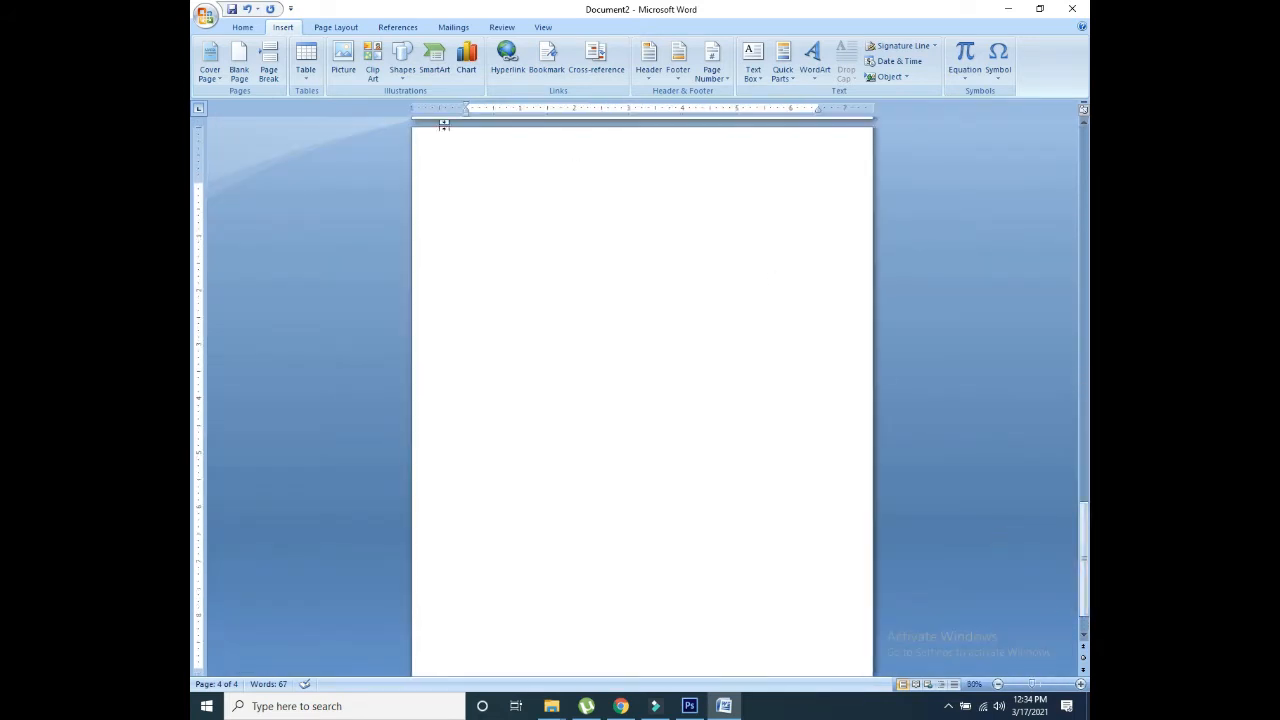
{"action": "left_click", "coordinate": [268, 62]}
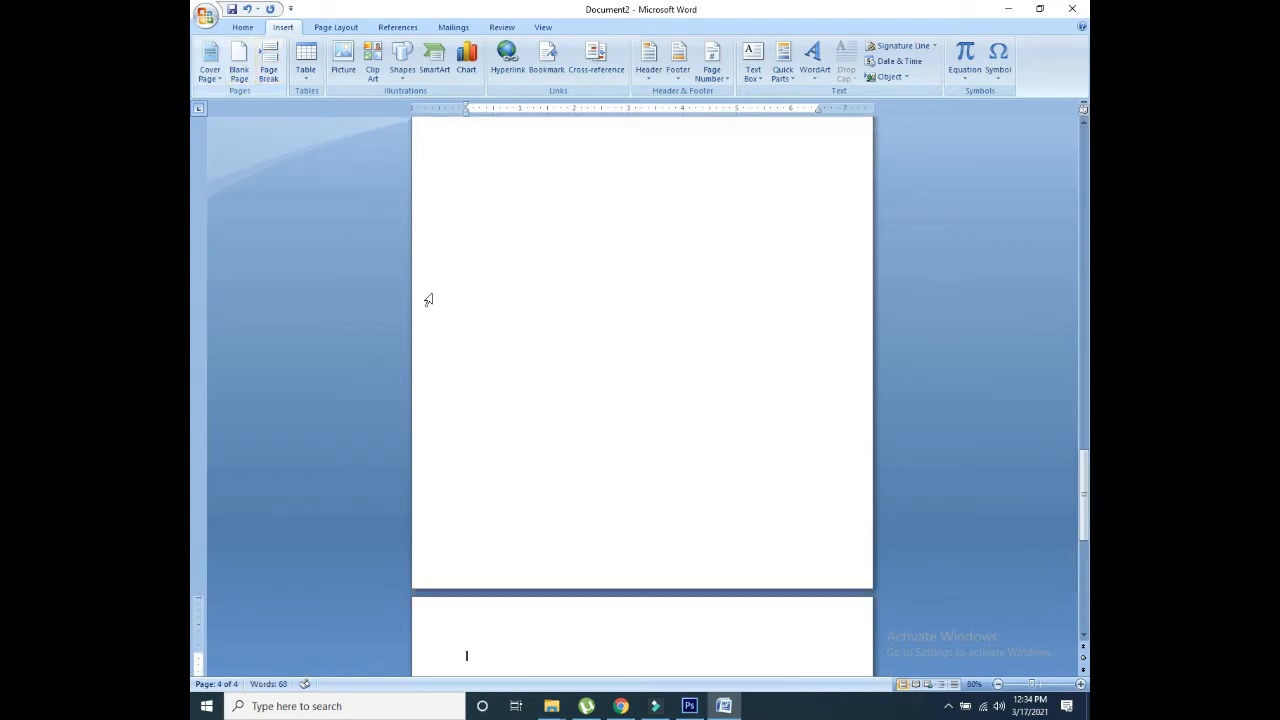
{"action": "left_click_drag", "start_coordinate": [1088, 480], "coordinate": [1060, 360]}
Step: Insert another page break at the top of page 3, zooming out to view the pages
{"action": "left_click", "coordinate": [737, 263]}
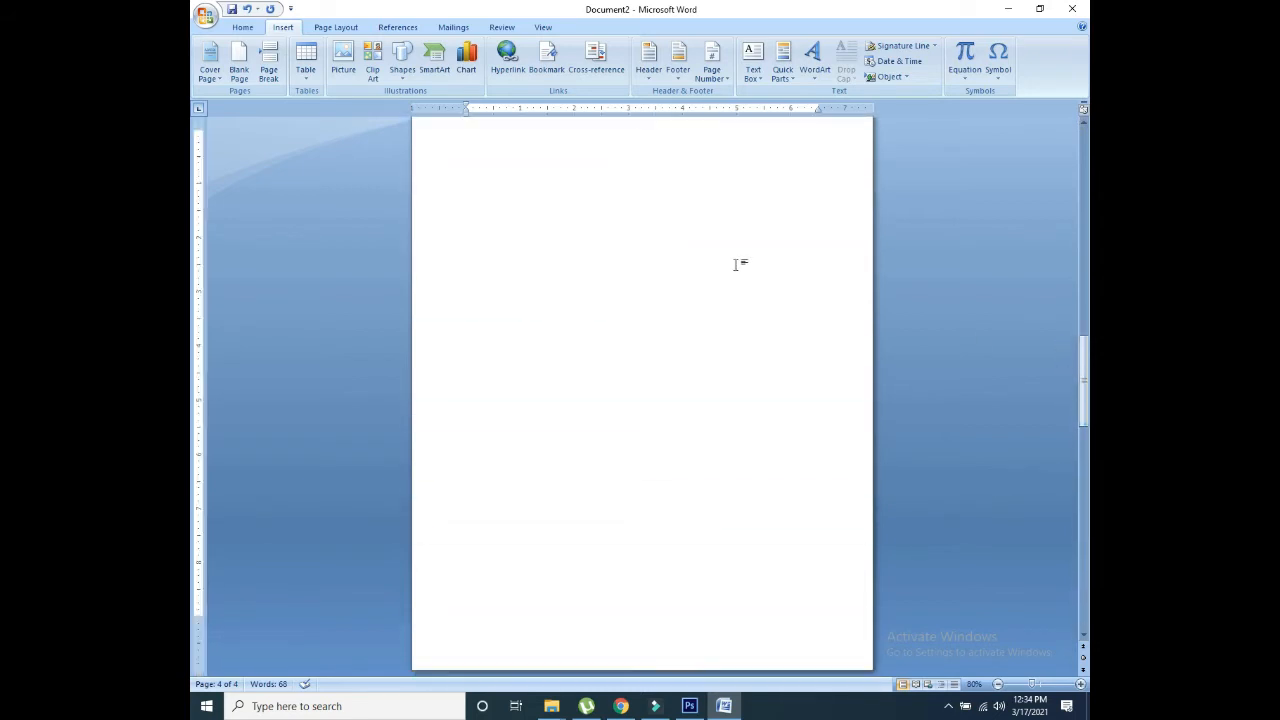
{"action": "left_click", "coordinate": [268, 68]}
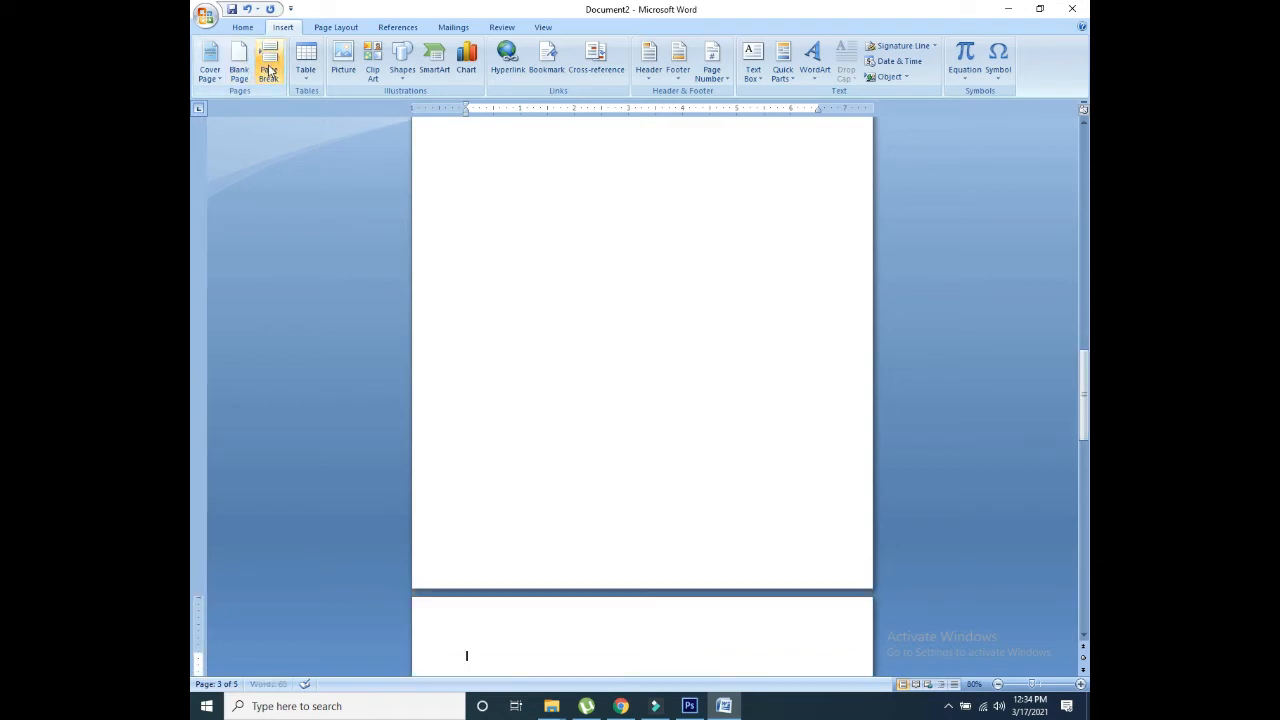
{"action": "left_click_drag", "start_coordinate": [1085, 400], "coordinate": [1087, 502]}
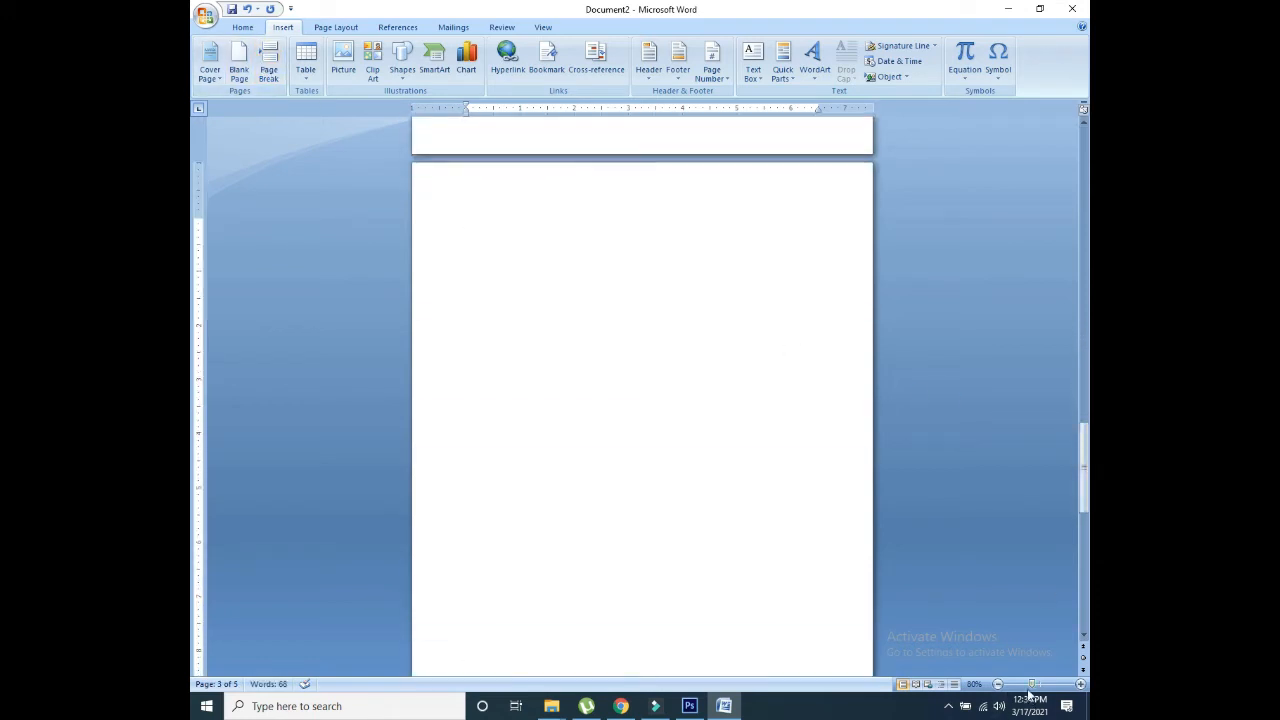
{"action": "left_click_drag", "start_coordinate": [1033, 685], "coordinate": [1013, 688]}
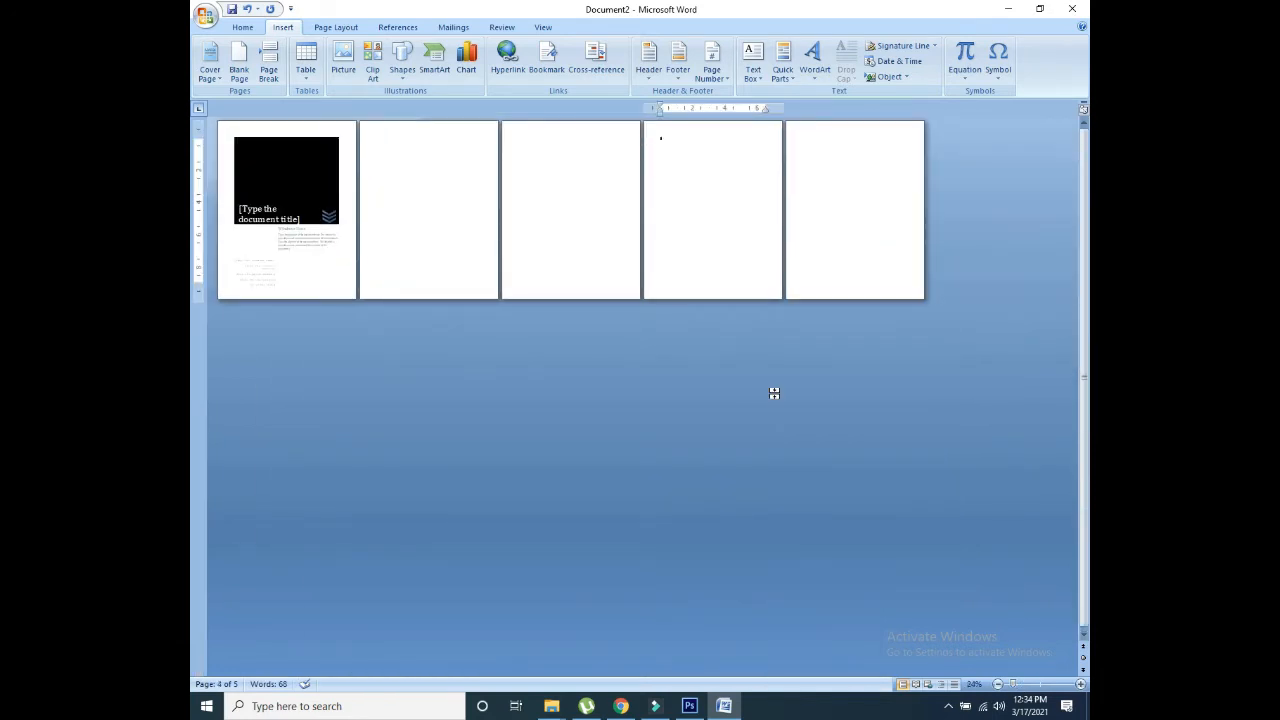
{"action": "left_click", "coordinate": [601, 225]}
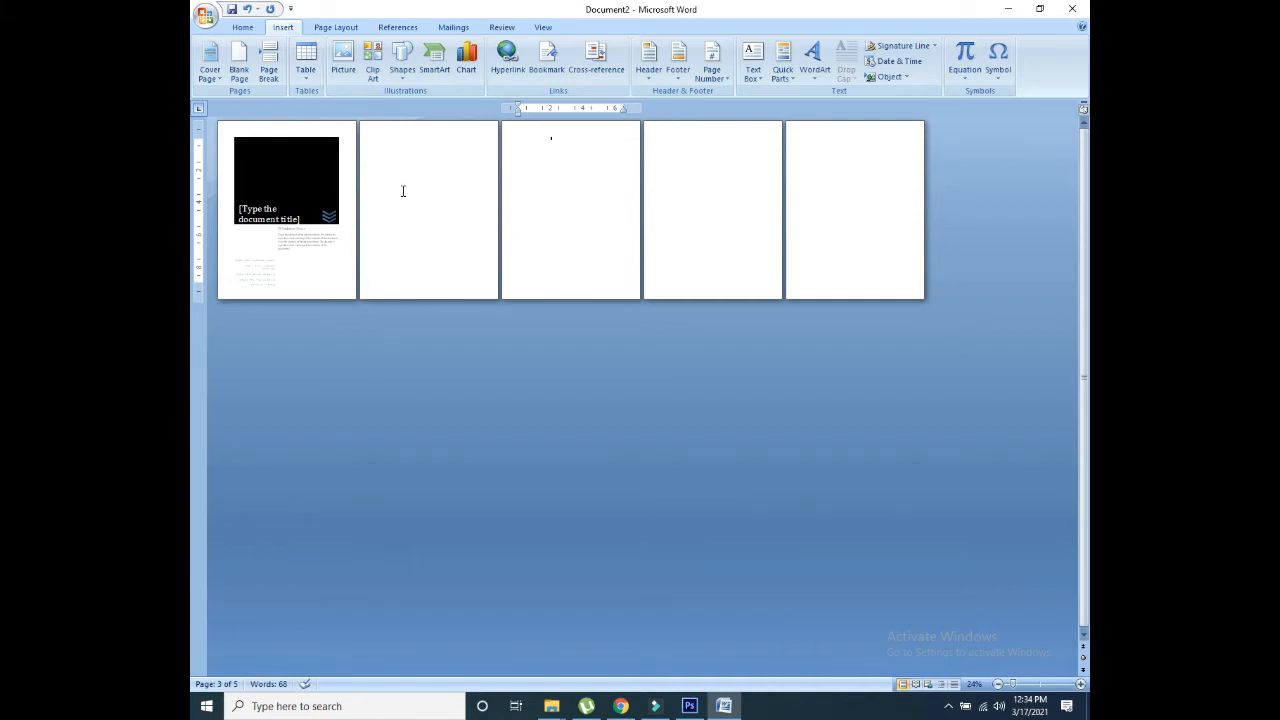
Step: Remove the empty fifth page and paste the sample Lorem paragraphs onto page 3 several times
{"action": "key", "text": "BackSpace"}
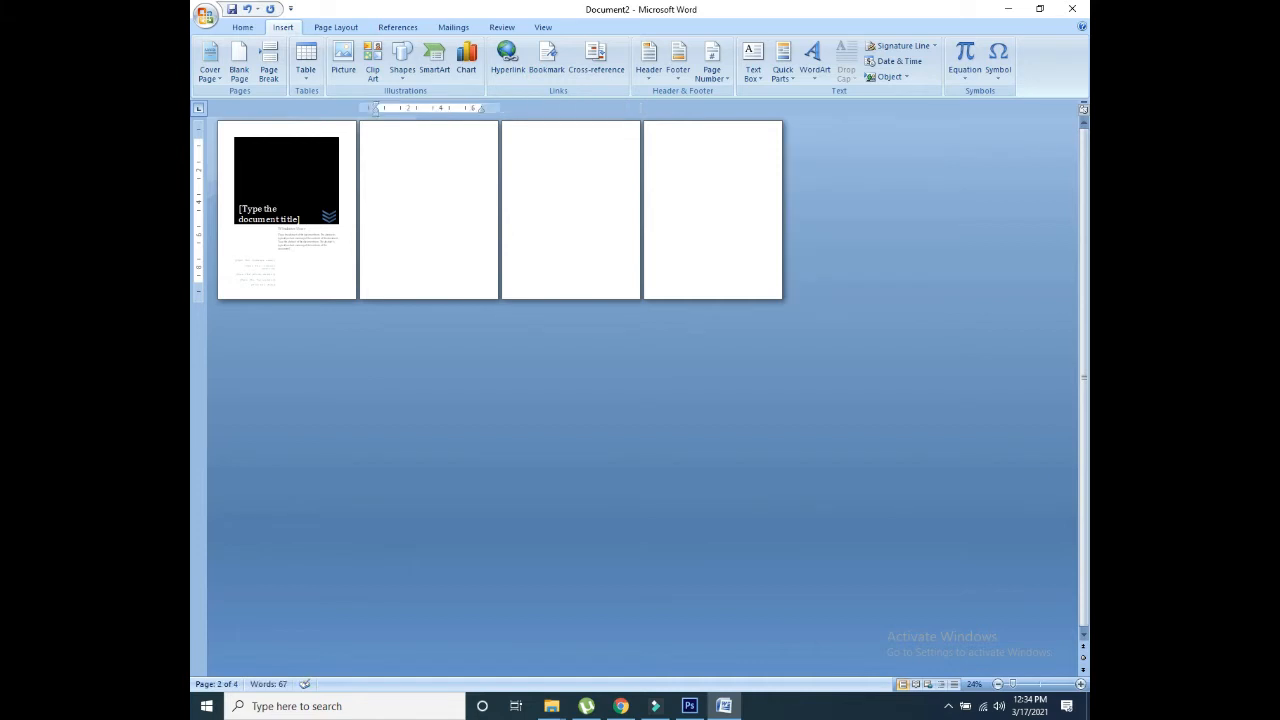
{"action": "type", "text": "d"}
{"action": "key", "text": "BackSpace"}
{"action": "key", "text": "BackSpace"}
{"action": "type", "text": "d"}
{"action": "key", "text": "ctrl+v"}
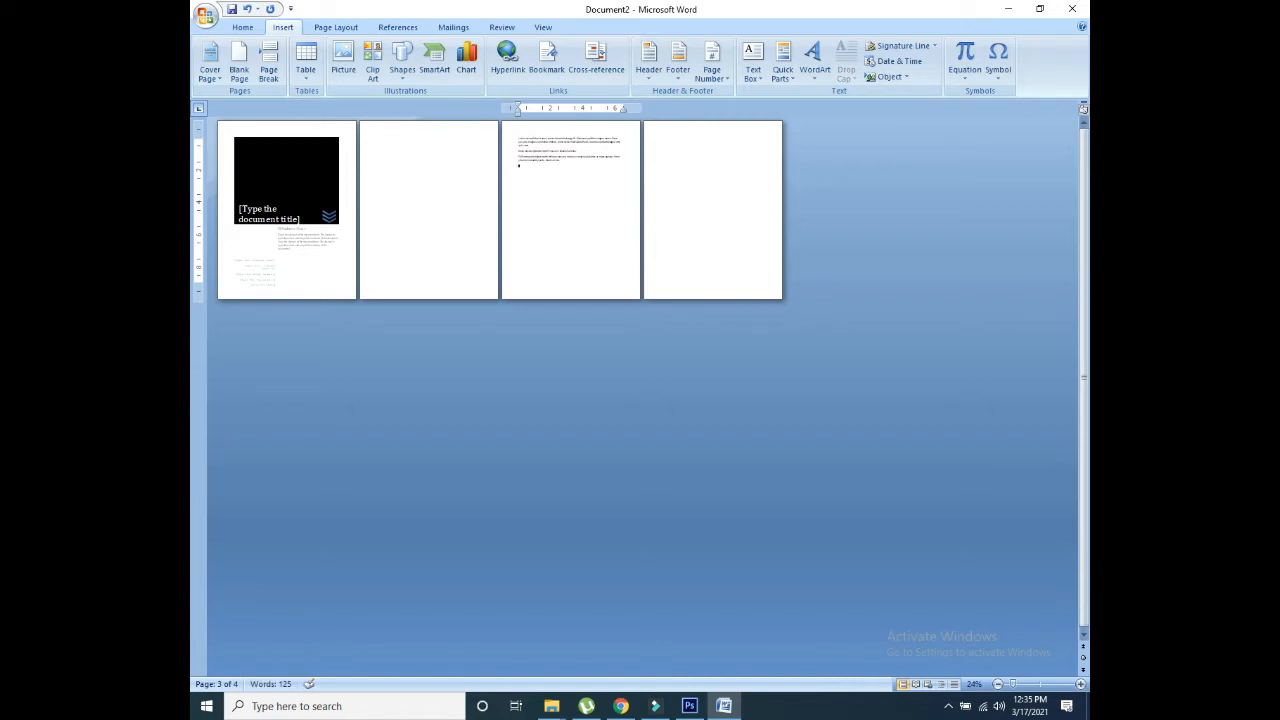
{"action": "left_click_drag", "start_coordinate": [546, 174], "coordinate": [517, 143]}
{"action": "left_click", "coordinate": [524, 178]}
{"action": "key", "text": "ctrl+v"}
{"action": "key", "text": "ctrl+v"}
{"action": "key", "text": "ctrl+v"}
{"action": "key", "text": "ctrl+v"}
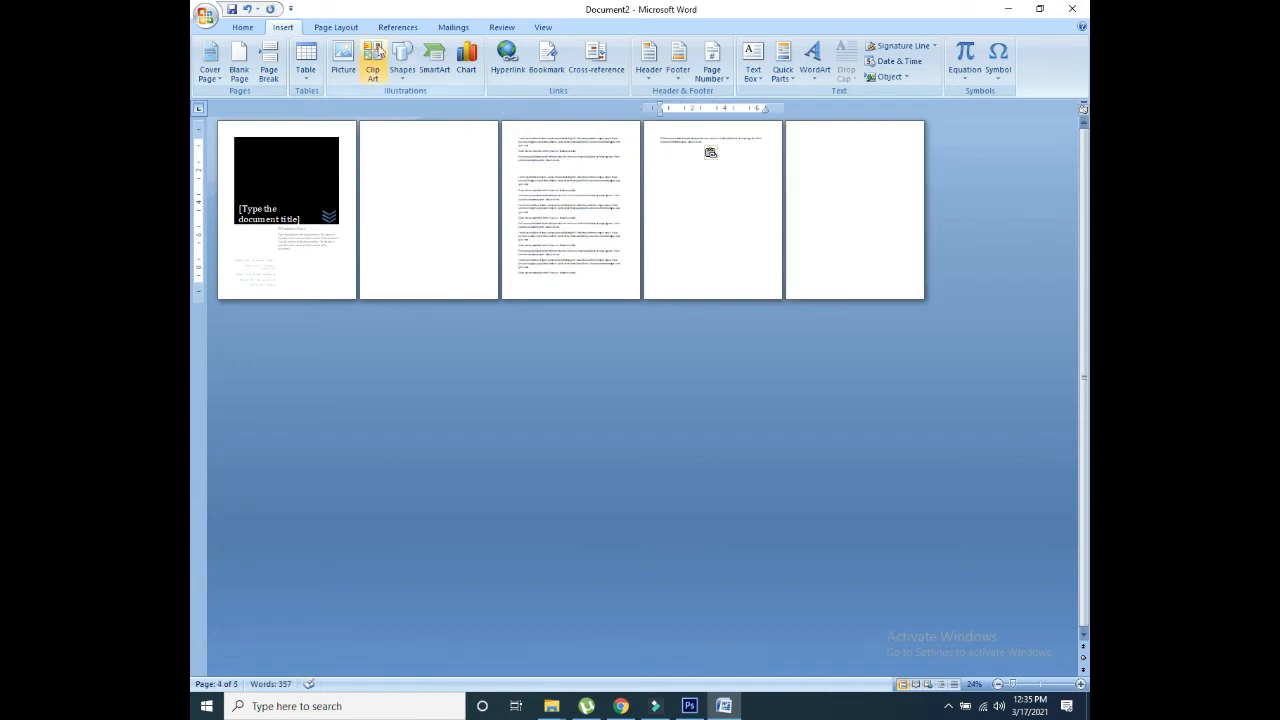
Step: Split the pasted text across pages 3–5 with page breaks and zoom in to 100%
{"action": "left_click", "coordinate": [531, 180]}
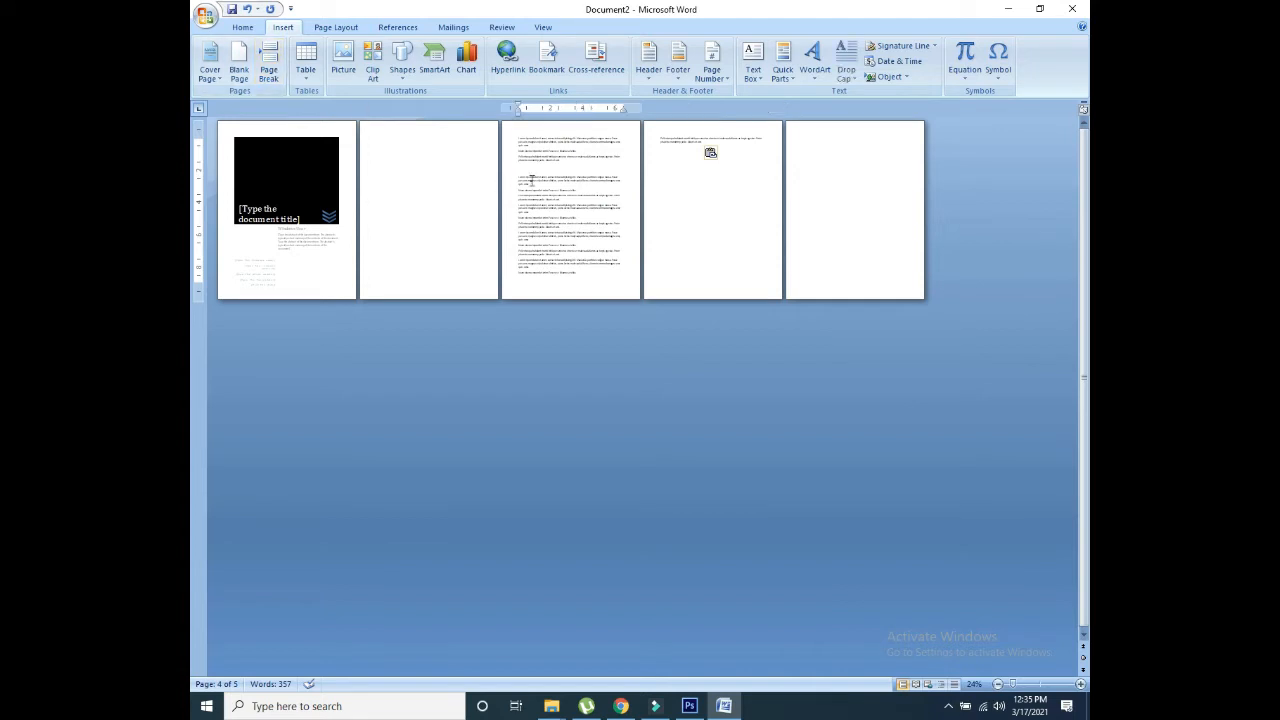
{"action": "left_click", "coordinate": [306, 60]}
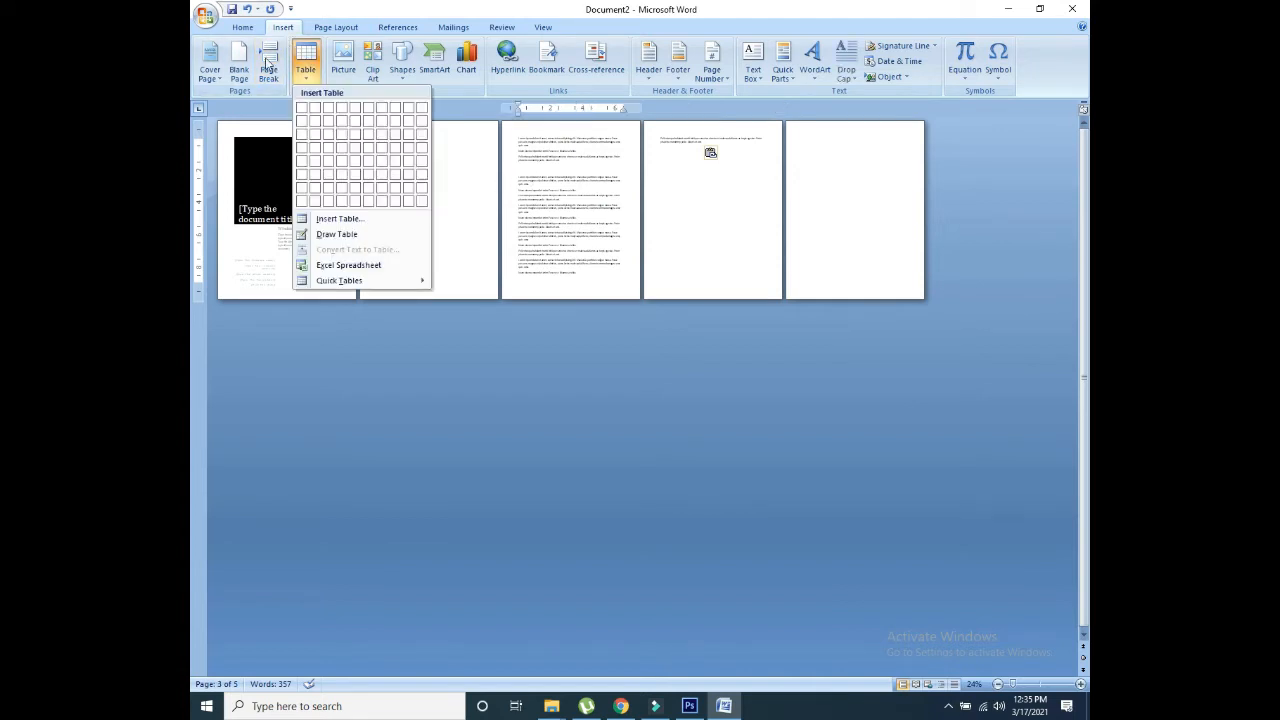
{"action": "left_click", "coordinate": [267, 64]}
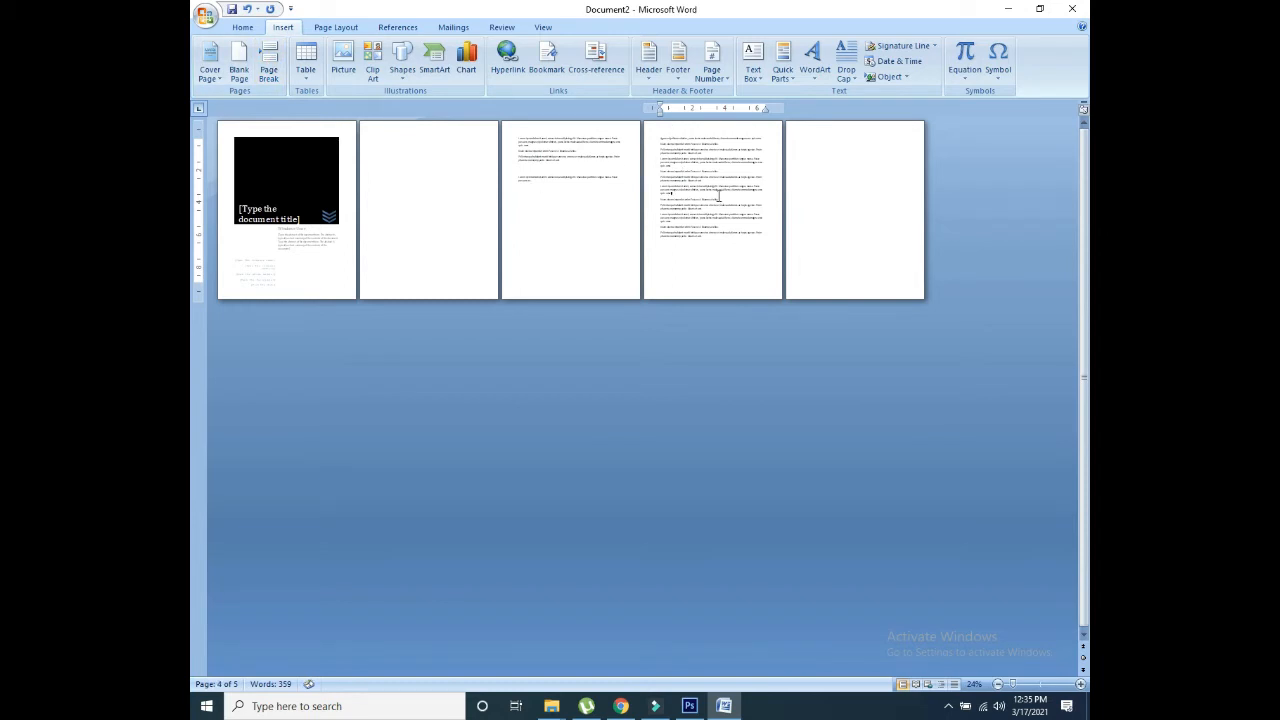
{"action": "left_click", "coordinate": [270, 65]}
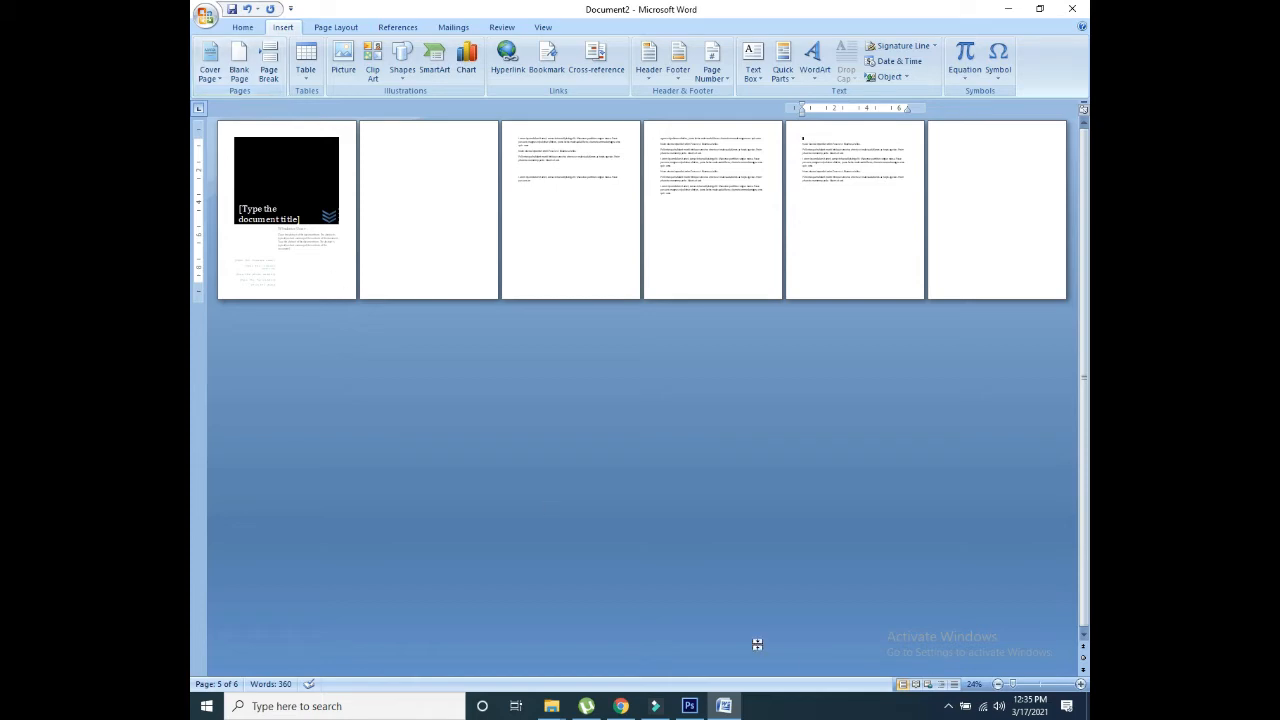
{"action": "left_click_drag", "start_coordinate": [1012, 686], "coordinate": [1040, 688]}
{"action": "left_click_drag", "start_coordinate": [1083, 492], "coordinate": [1083, 130]}
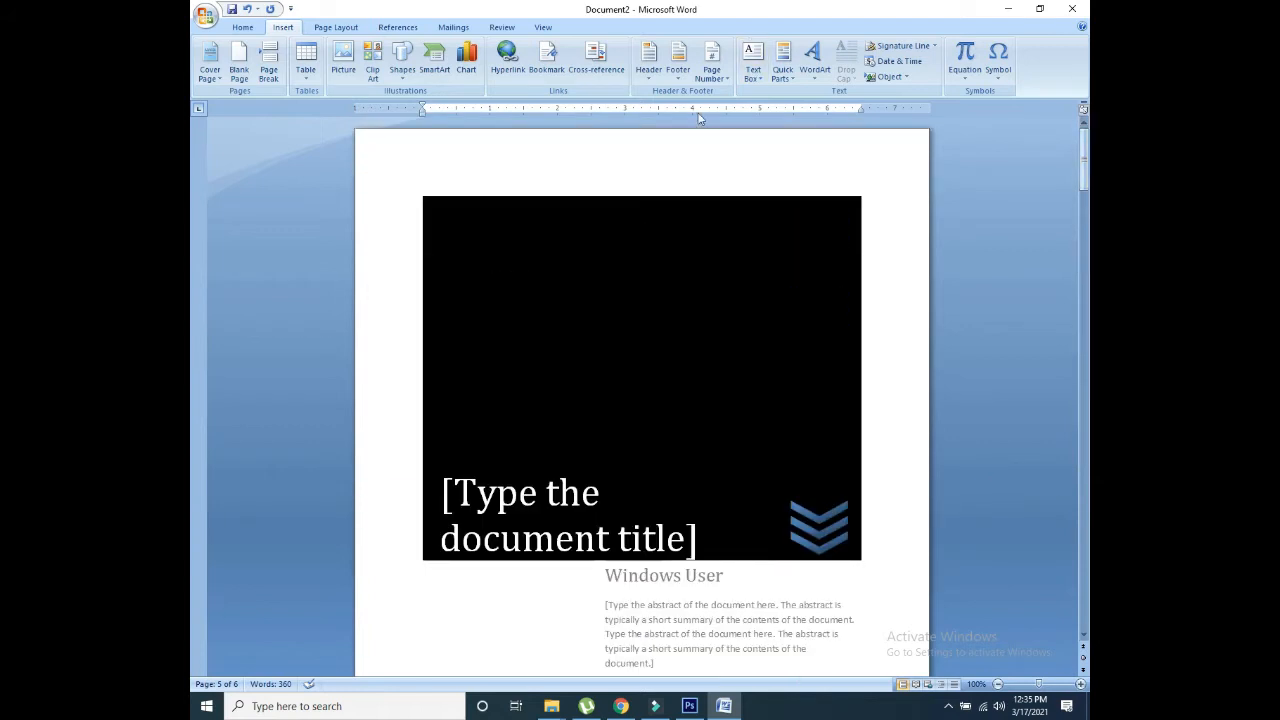
Step: Remove the blank page following the Contrast cover, leaving five pages and 359 words
{"action": "left_click", "coordinate": [401, 153]}
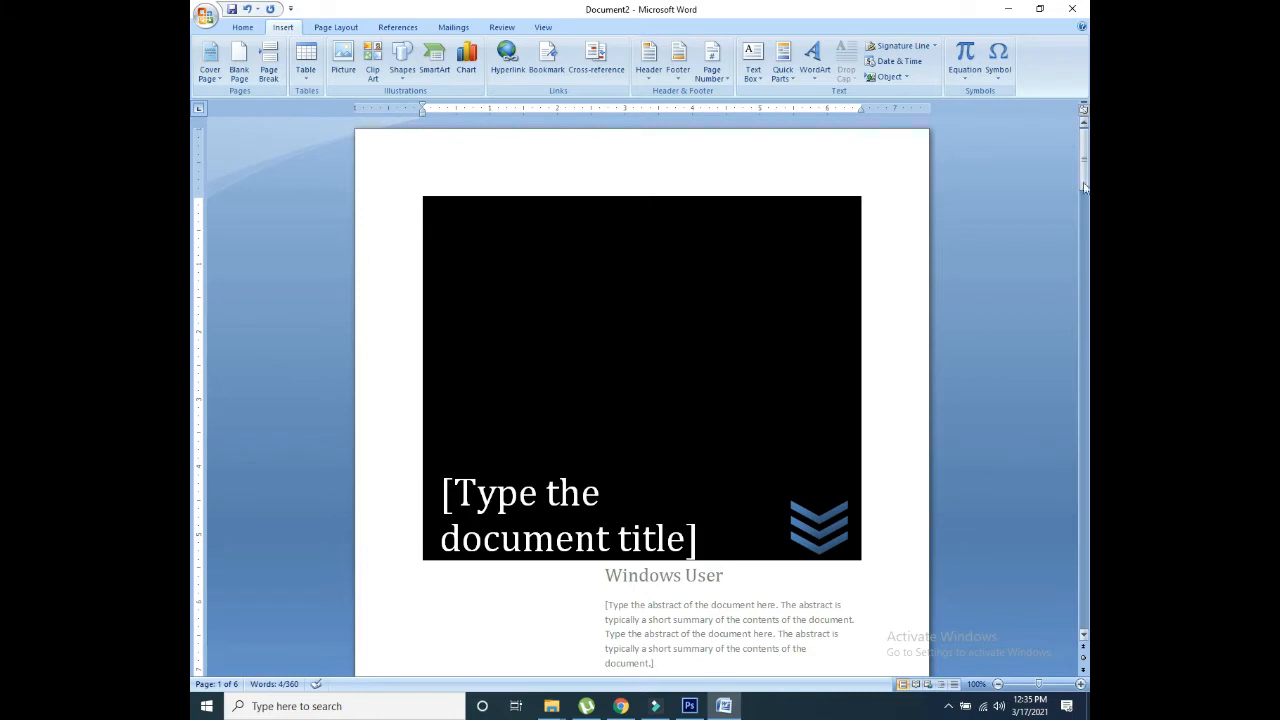
{"action": "left_click_drag", "start_coordinate": [1086, 160], "coordinate": [1088, 200]}
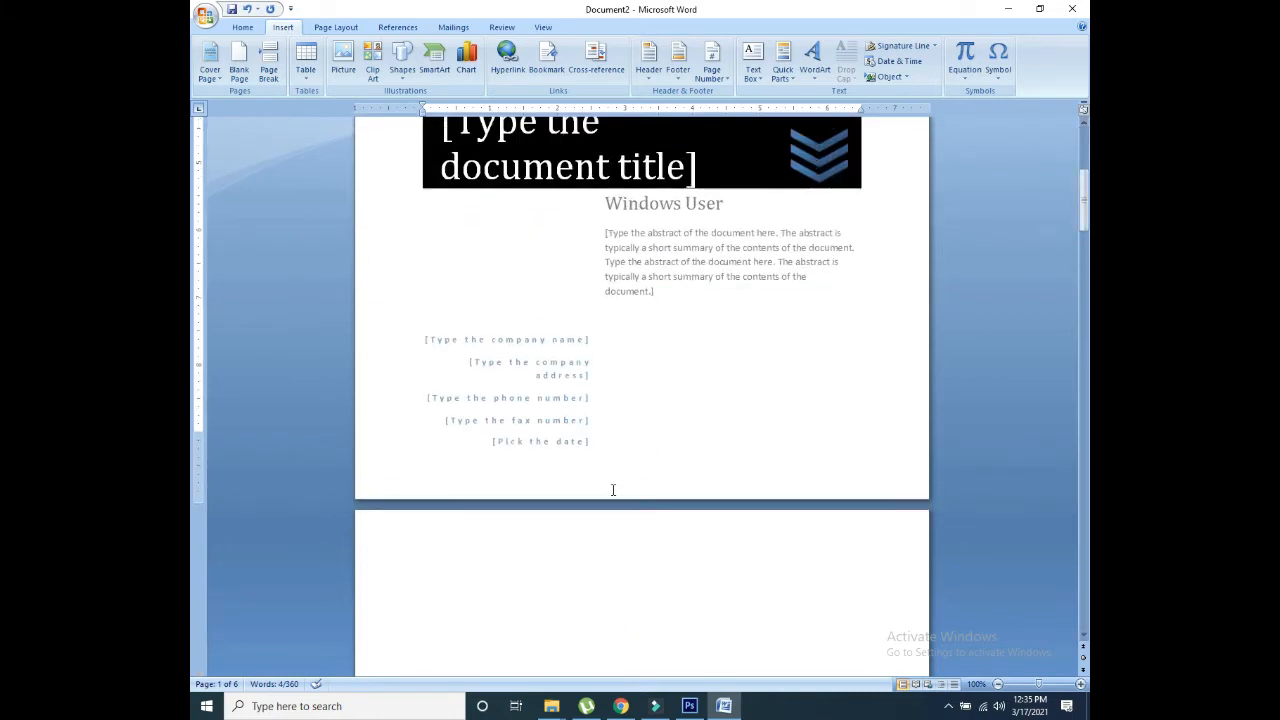
{"action": "scroll", "coordinate": [611, 492], "scroll_direction": "up", "scroll_amount": 5}
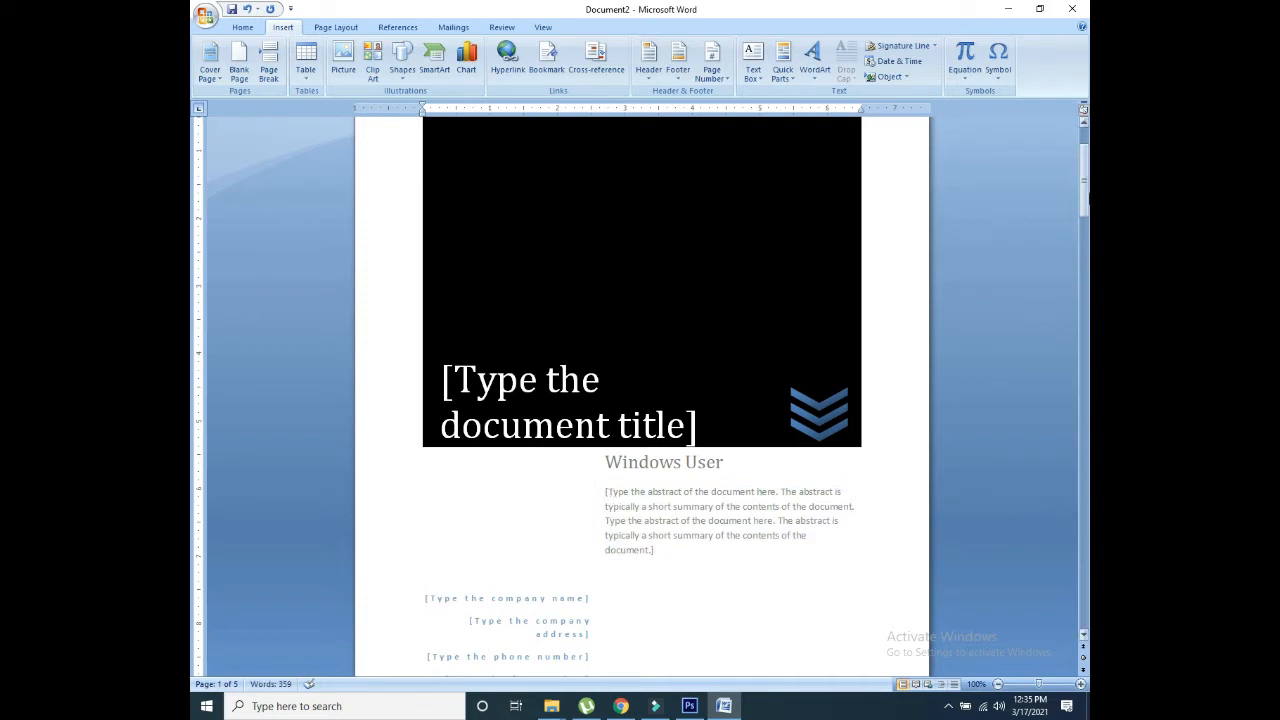
{"action": "left_click_drag", "start_coordinate": [1088, 199], "coordinate": [1088, 272]}
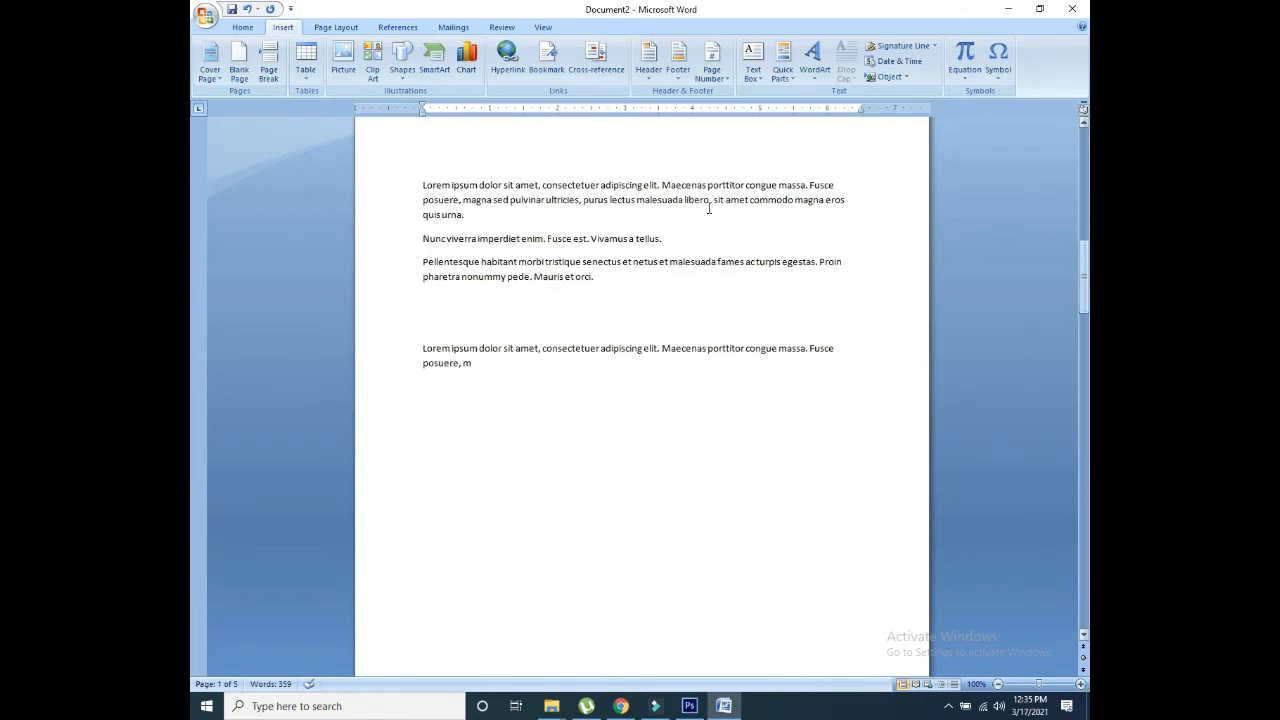
Step: Insert a 2x2 table and start dragging it down from the top of the cover
{"action": "left_click", "coordinate": [312, 80]}
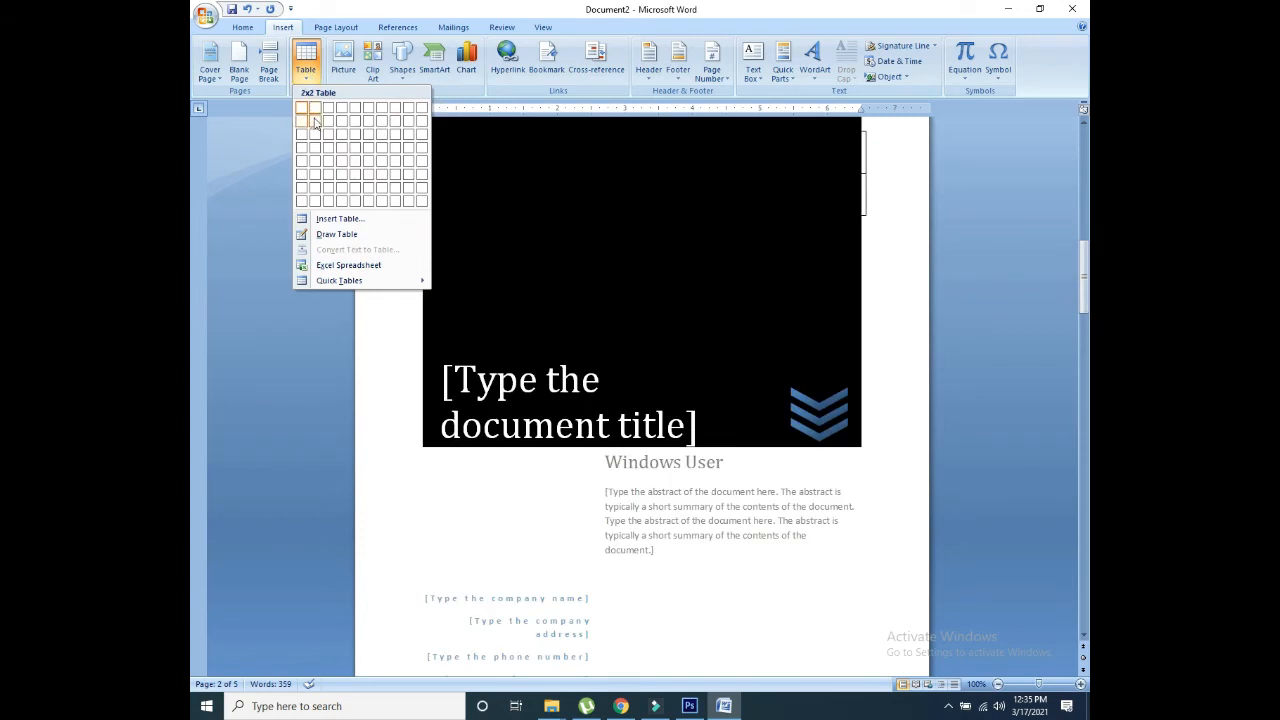
{"action": "left_click", "coordinate": [315, 122]}
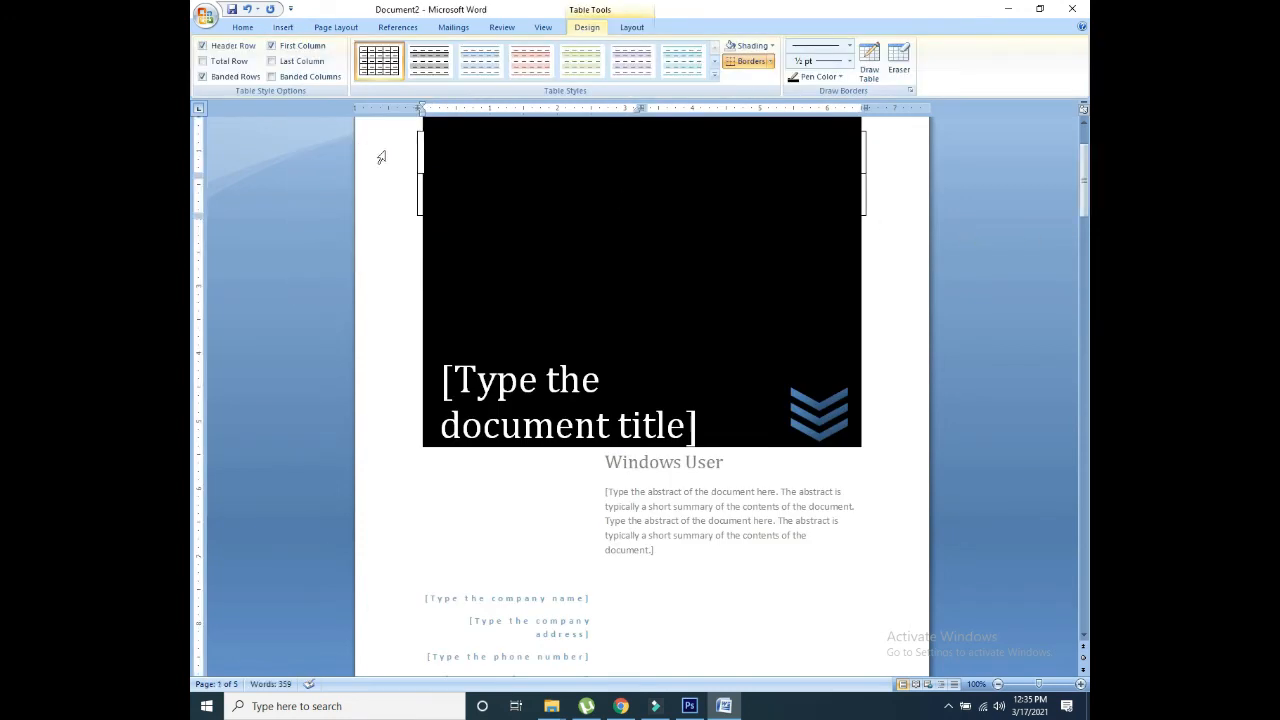
{"action": "left_click_drag", "start_coordinate": [413, 125], "coordinate": [436, 580]}
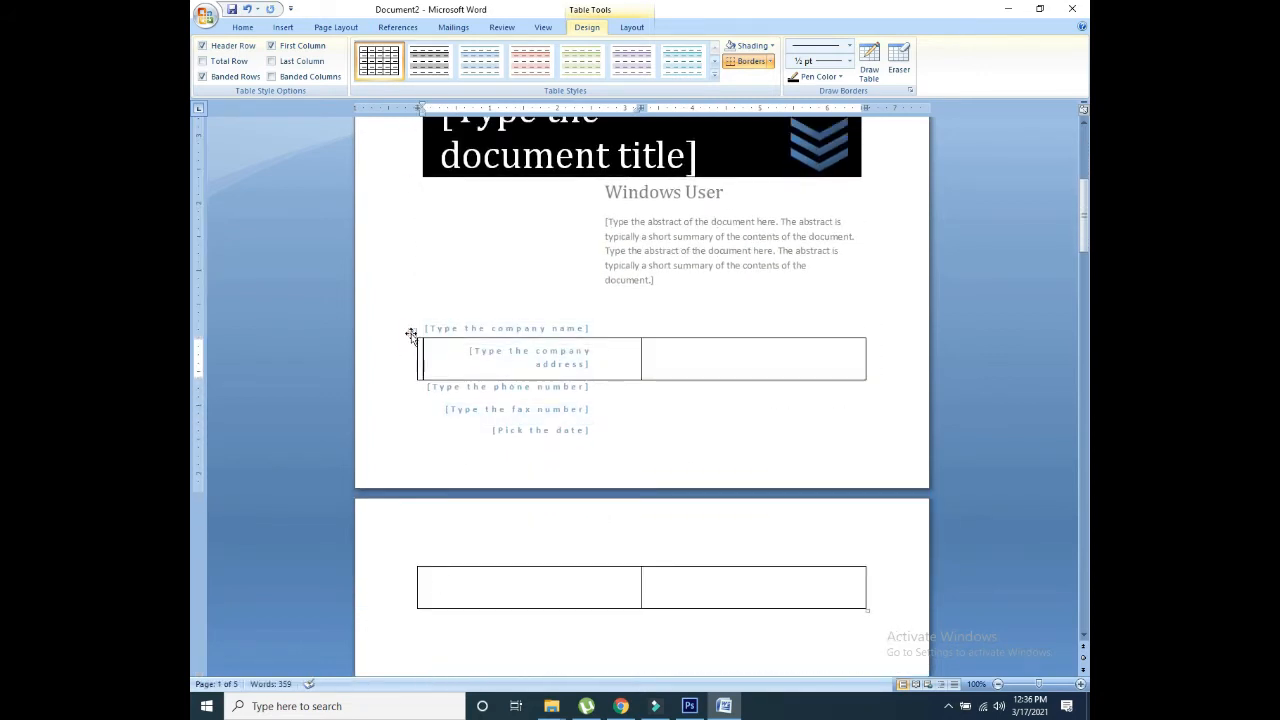
Step: Move the 2x2 table wholly onto page 2 and browse the table style designs
{"action": "left_click_drag", "start_coordinate": [411, 335], "coordinate": [395, 593]}
{"action": "left_click_drag", "start_coordinate": [1079, 204], "coordinate": [1080, 224]}
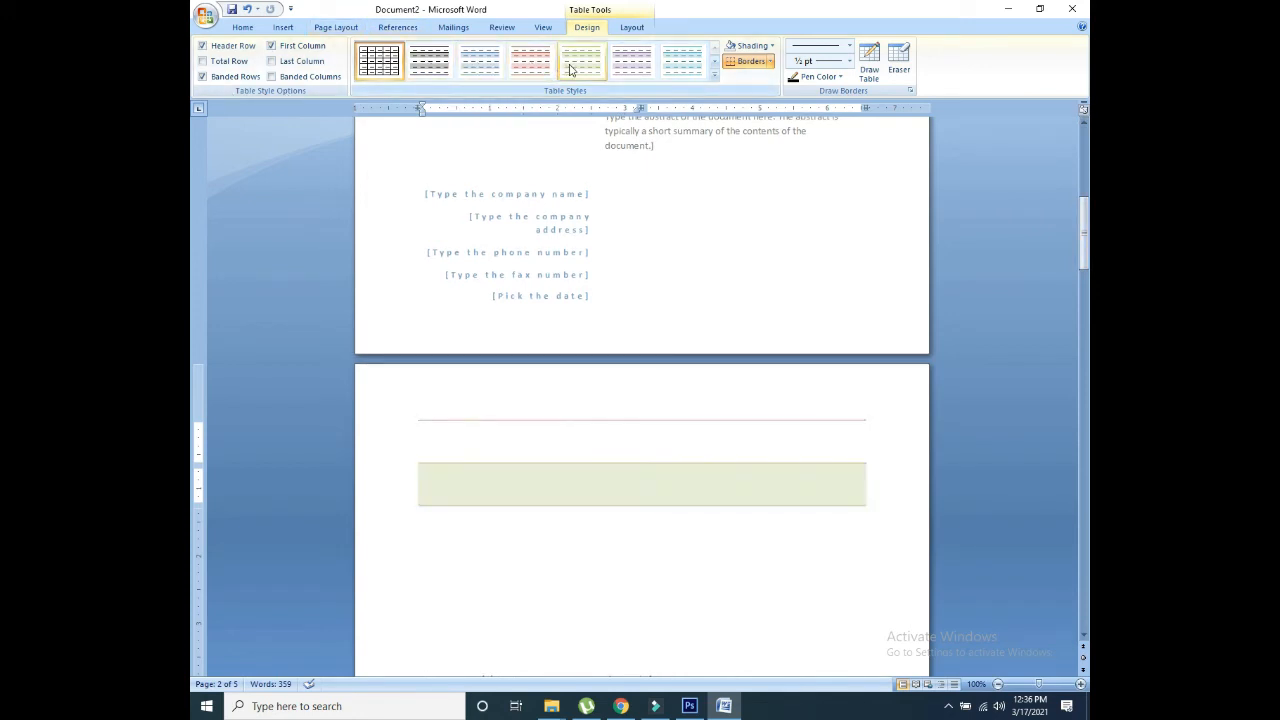
{"action": "left_click", "coordinate": [714, 72]}
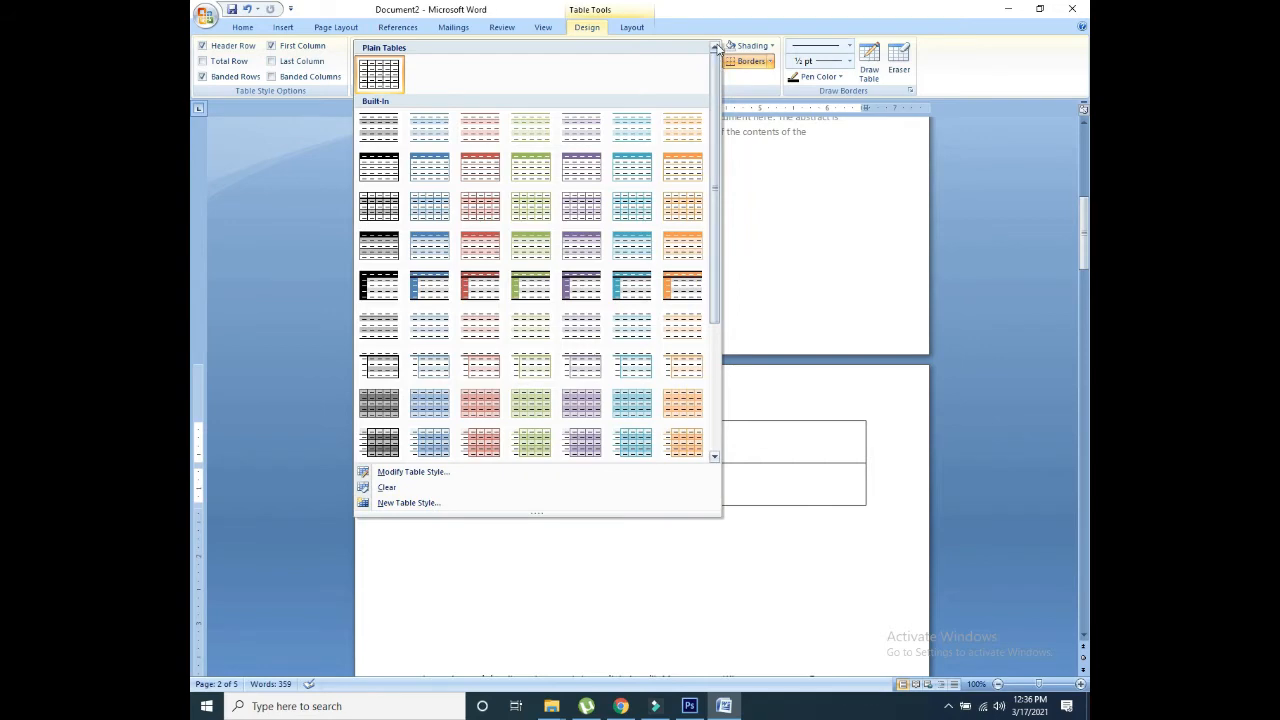
{"action": "left_click", "coordinate": [746, 71]}
Step: Try various Borders options, ending with all borders removed from the top-left cell
{"action": "left_click", "coordinate": [759, 63]}
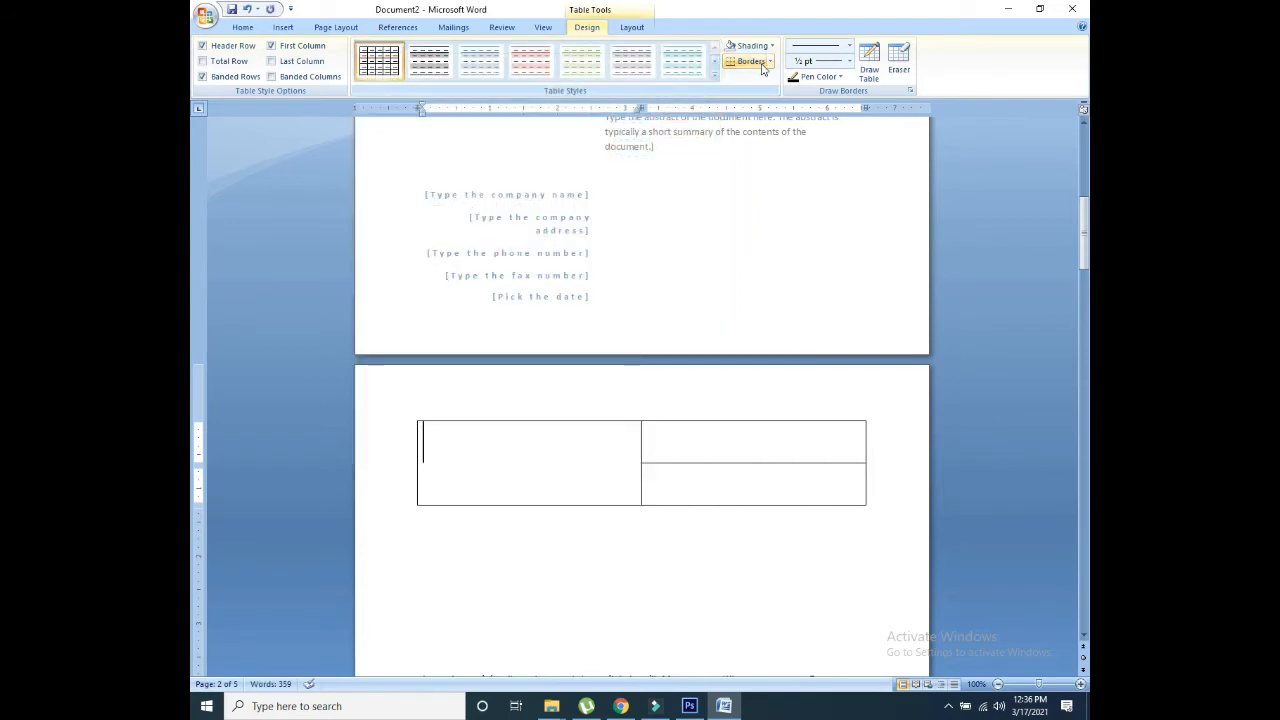
{"action": "left_click", "coordinate": [768, 63]}
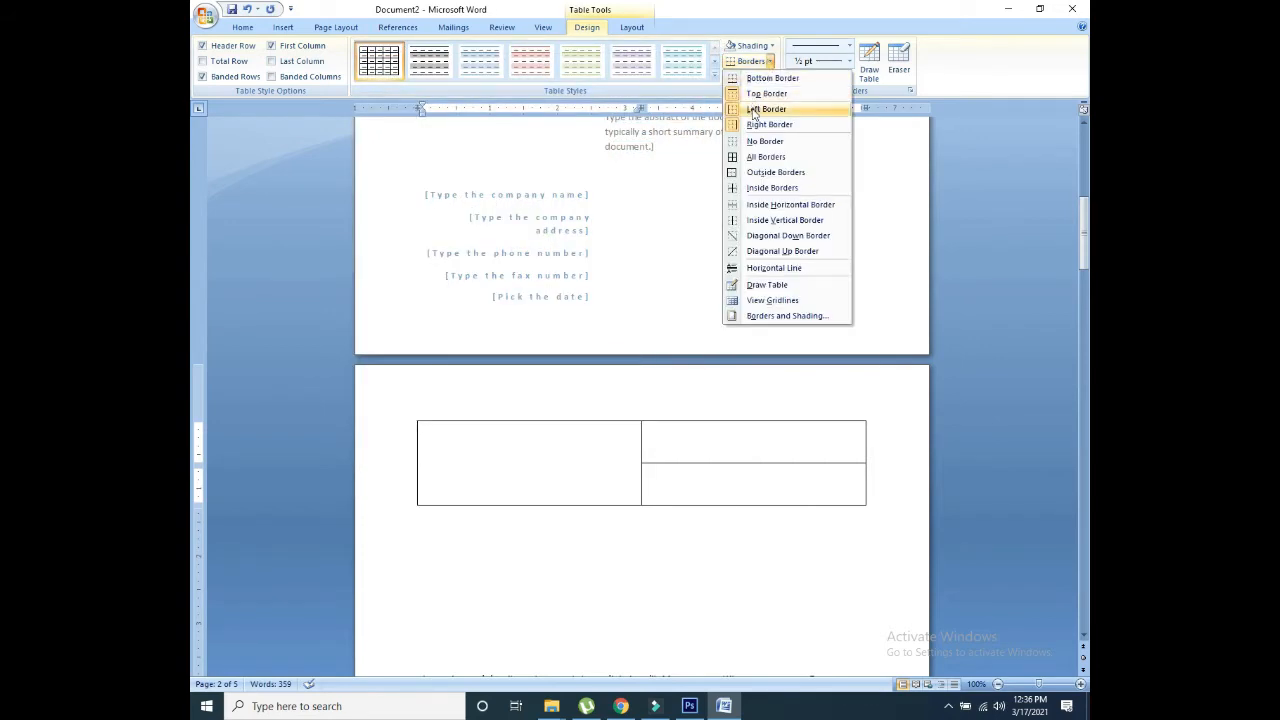
{"action": "left_click", "coordinate": [755, 156]}
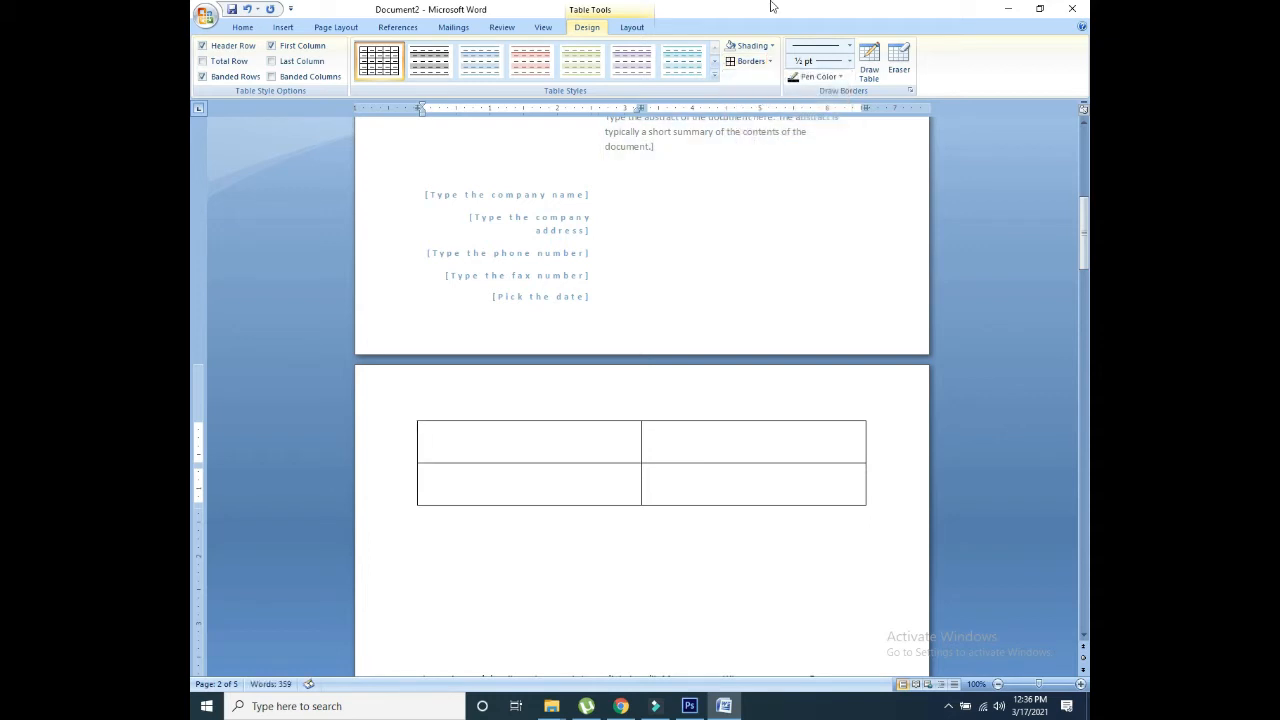
{"action": "left_click", "coordinate": [771, 63]}
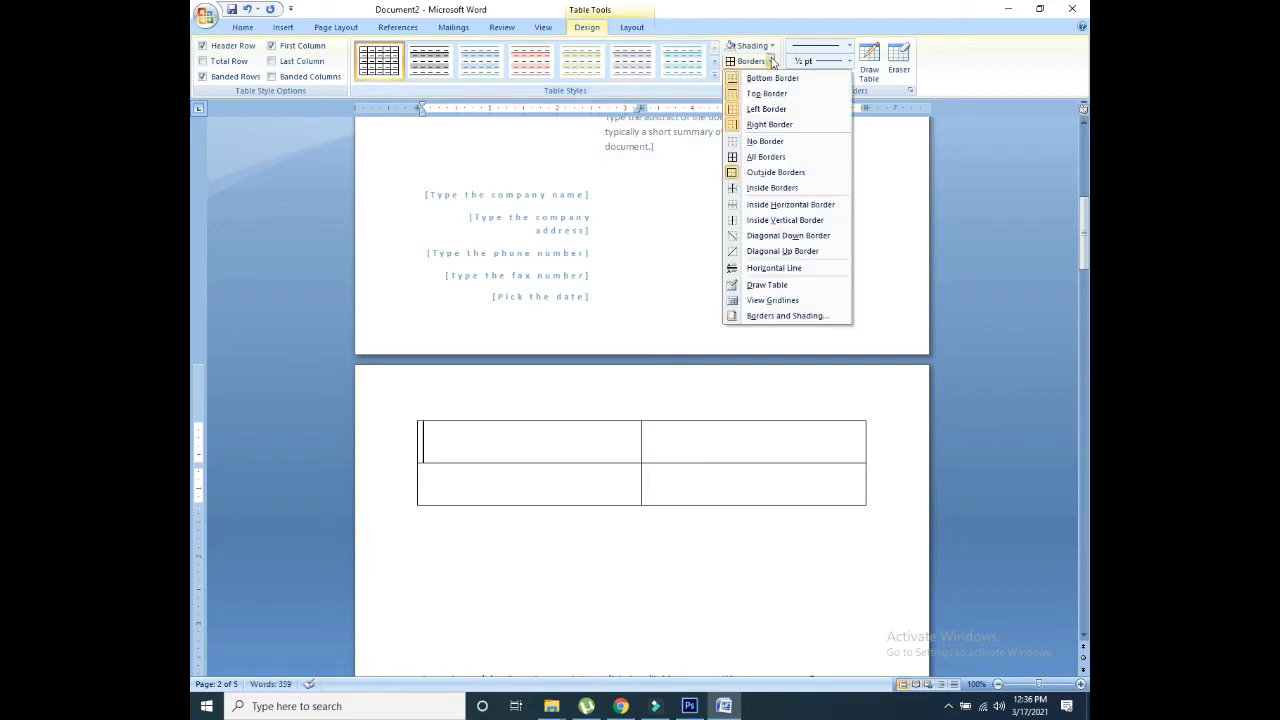
{"action": "left_click", "coordinate": [758, 80]}
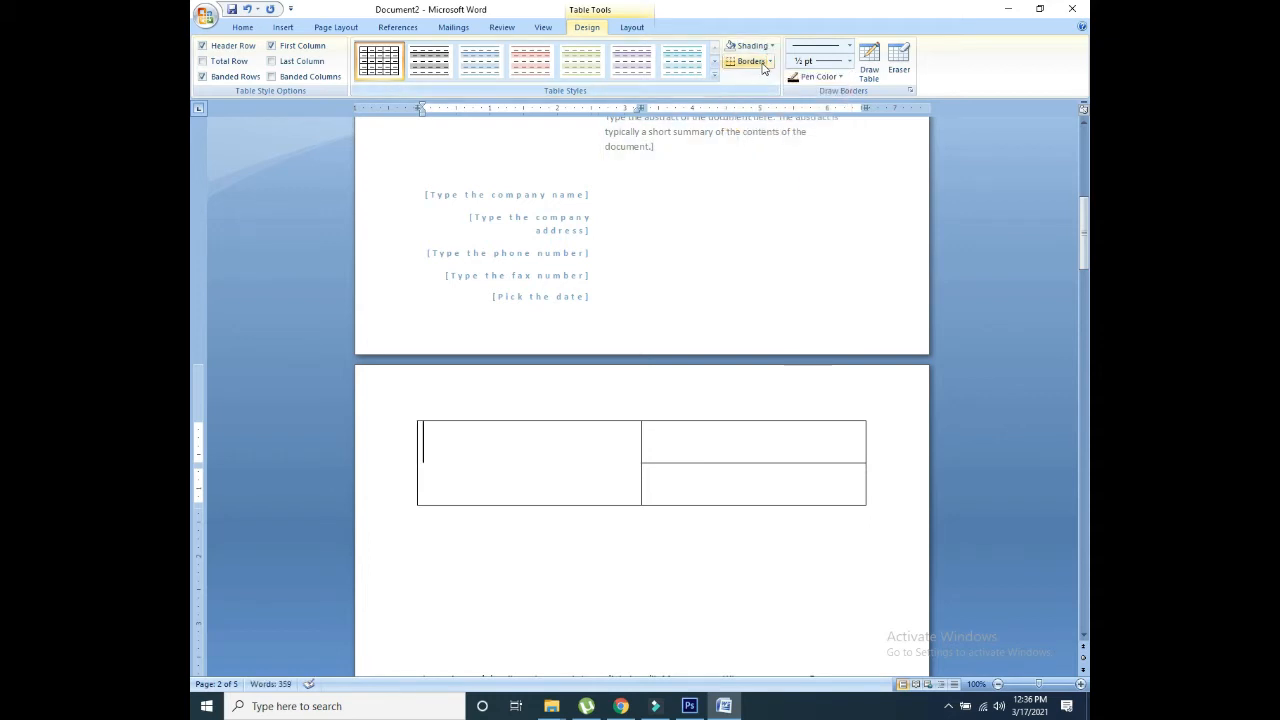
{"action": "left_click", "coordinate": [766, 64]}
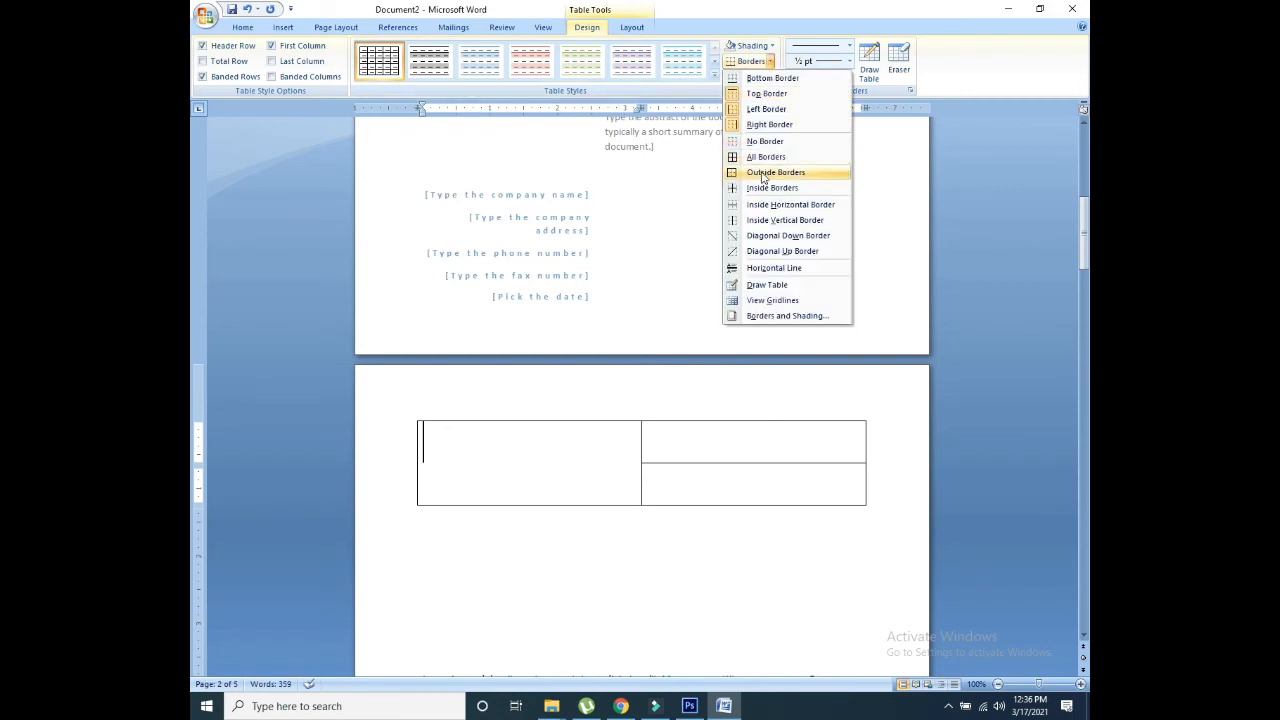
{"action": "left_click", "coordinate": [762, 176]}
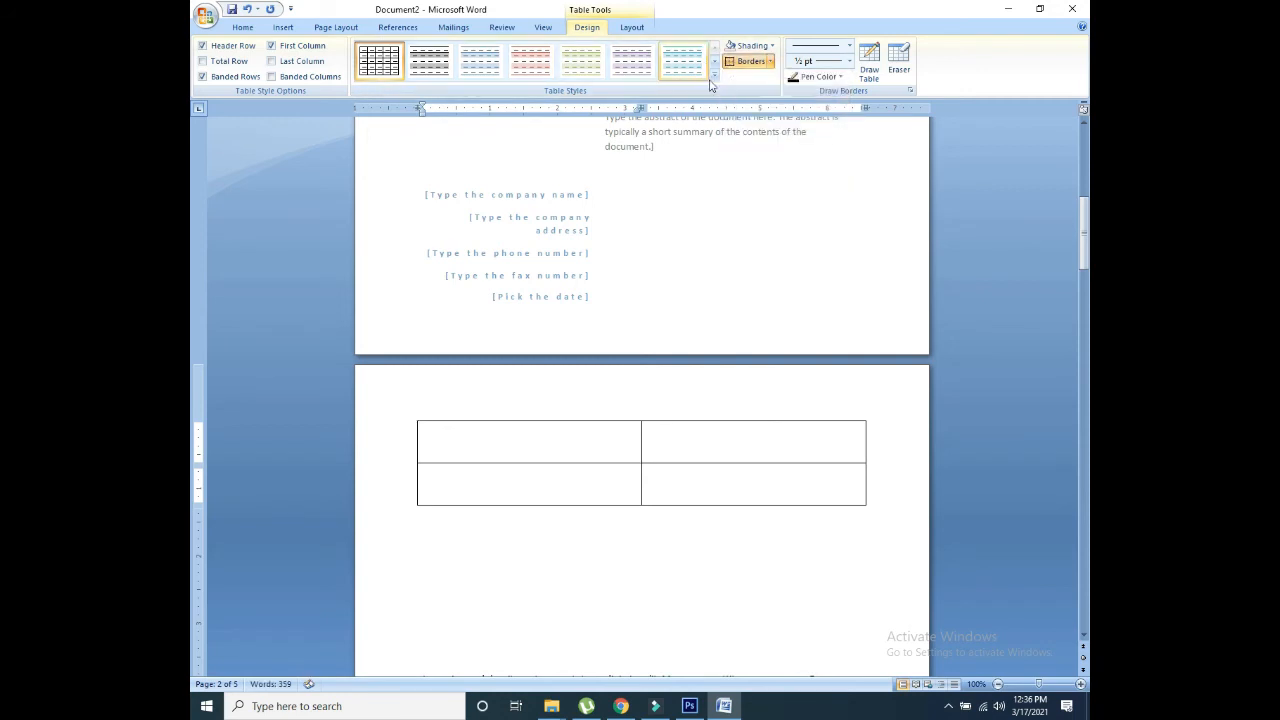
{"action": "left_click", "coordinate": [762, 62]}
{"action": "left_click", "coordinate": [769, 62]}
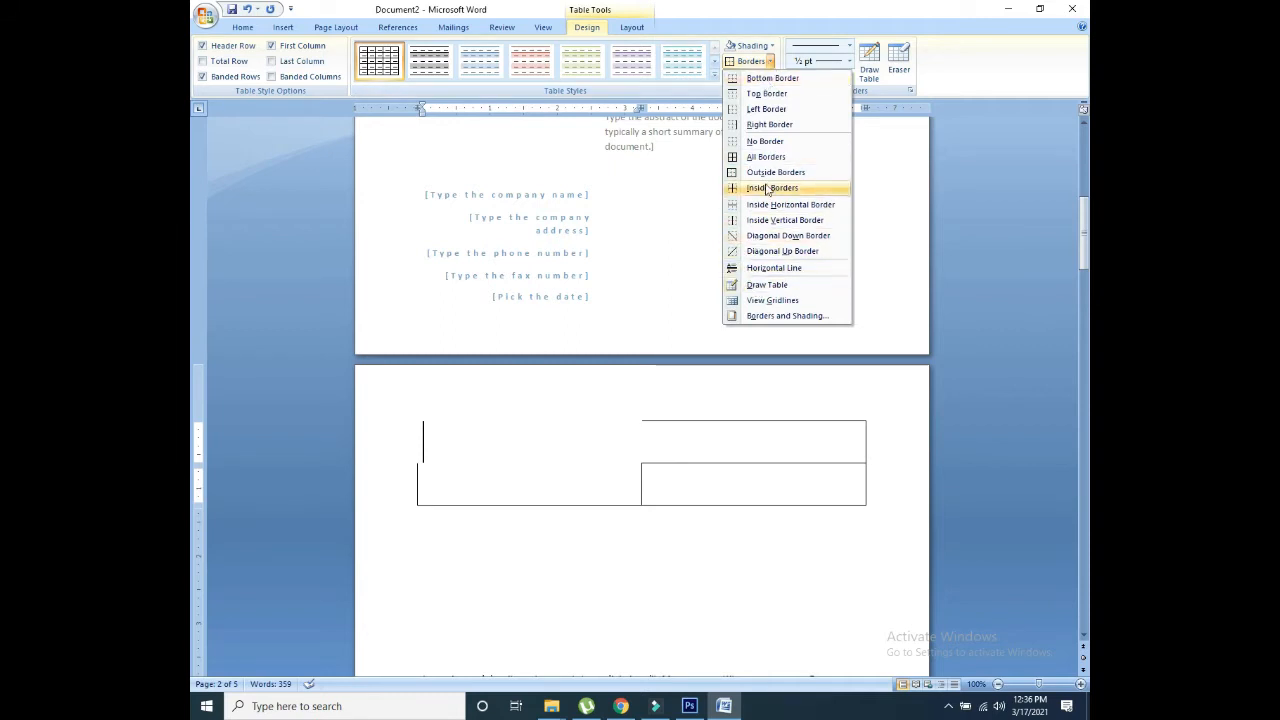
{"action": "left_click", "coordinate": [771, 61]}
Step: Shade the top-left cell blue and the top-right cell black
{"action": "left_click", "coordinate": [771, 45]}
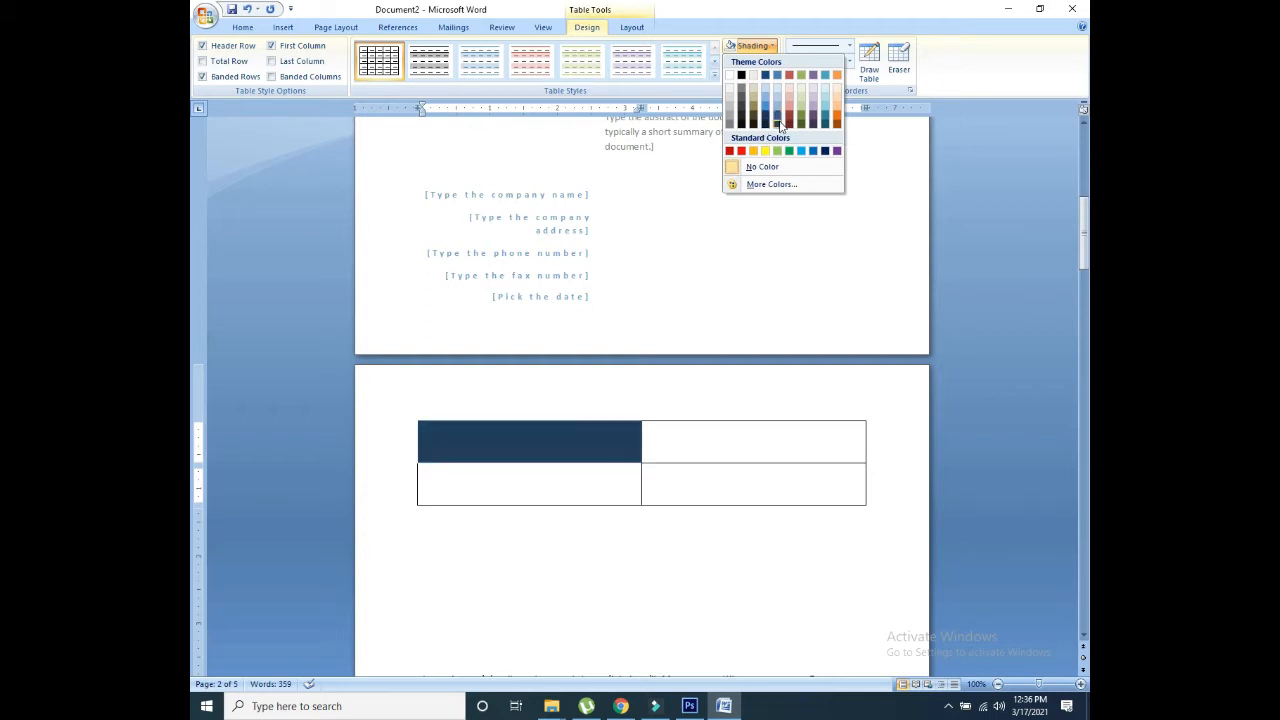
{"action": "left_click", "coordinate": [778, 123]}
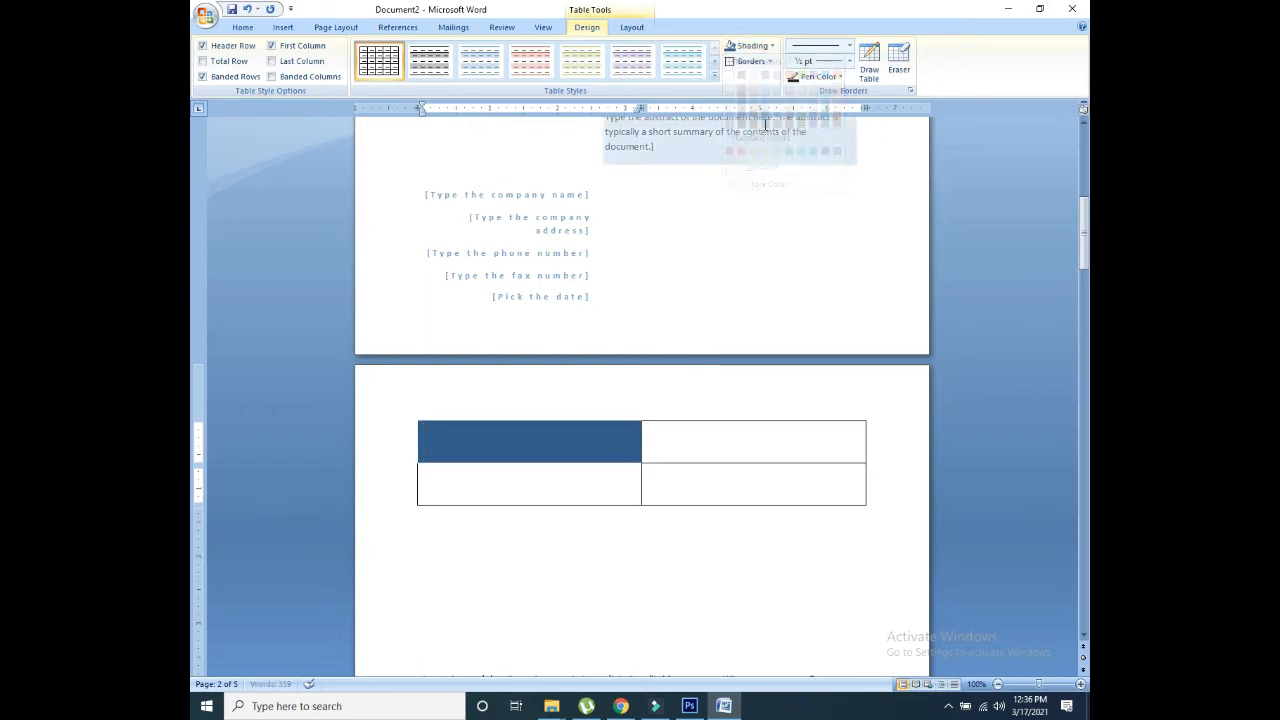
{"action": "left_click", "coordinate": [686, 449]}
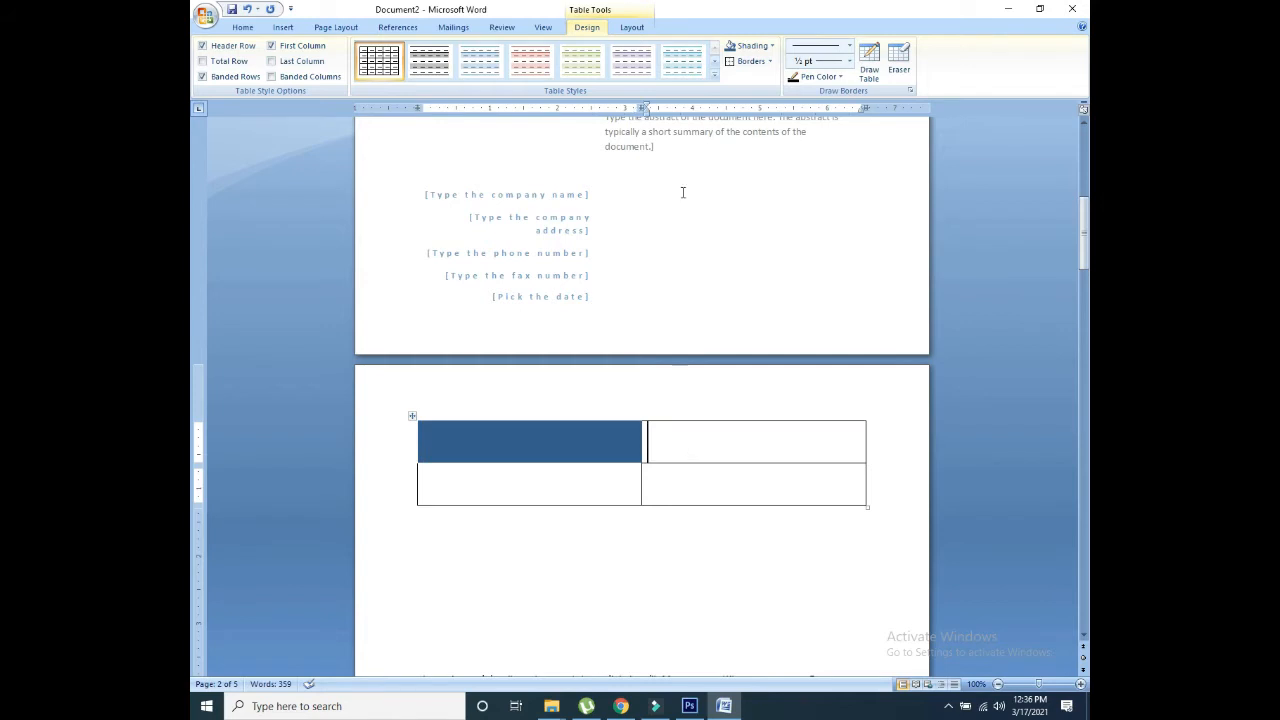
{"action": "left_click", "coordinate": [771, 46]}
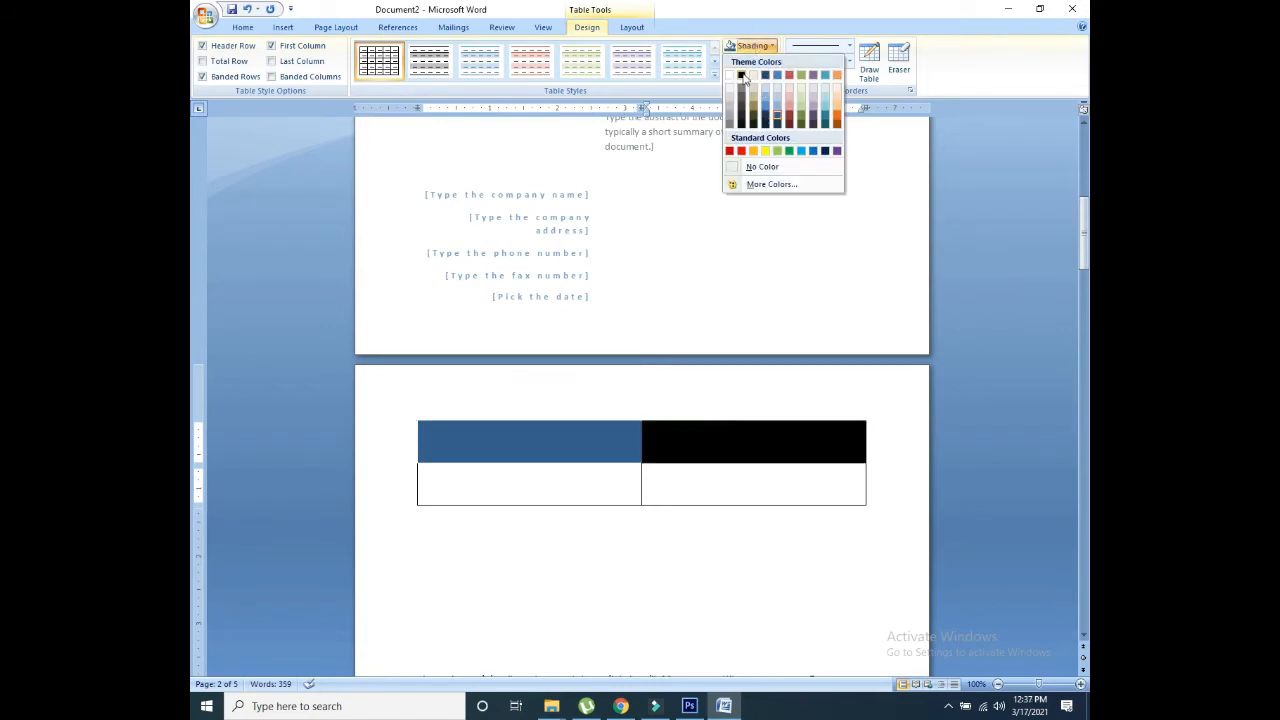
{"action": "left_click", "coordinate": [741, 75]}
Step: Type 'h' in the bottom-left cell and choose a theme colour for the border pen
{"action": "left_click", "coordinate": [489, 501]}
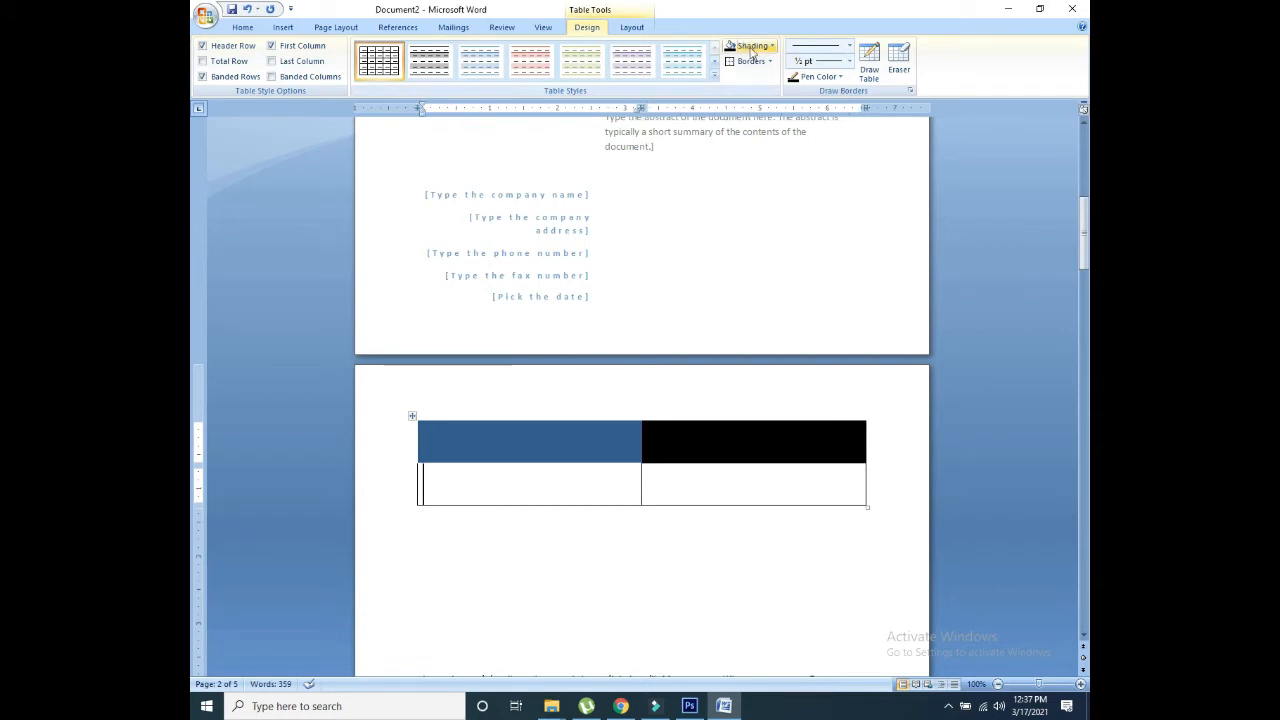
{"action": "left_click", "coordinate": [820, 77]}
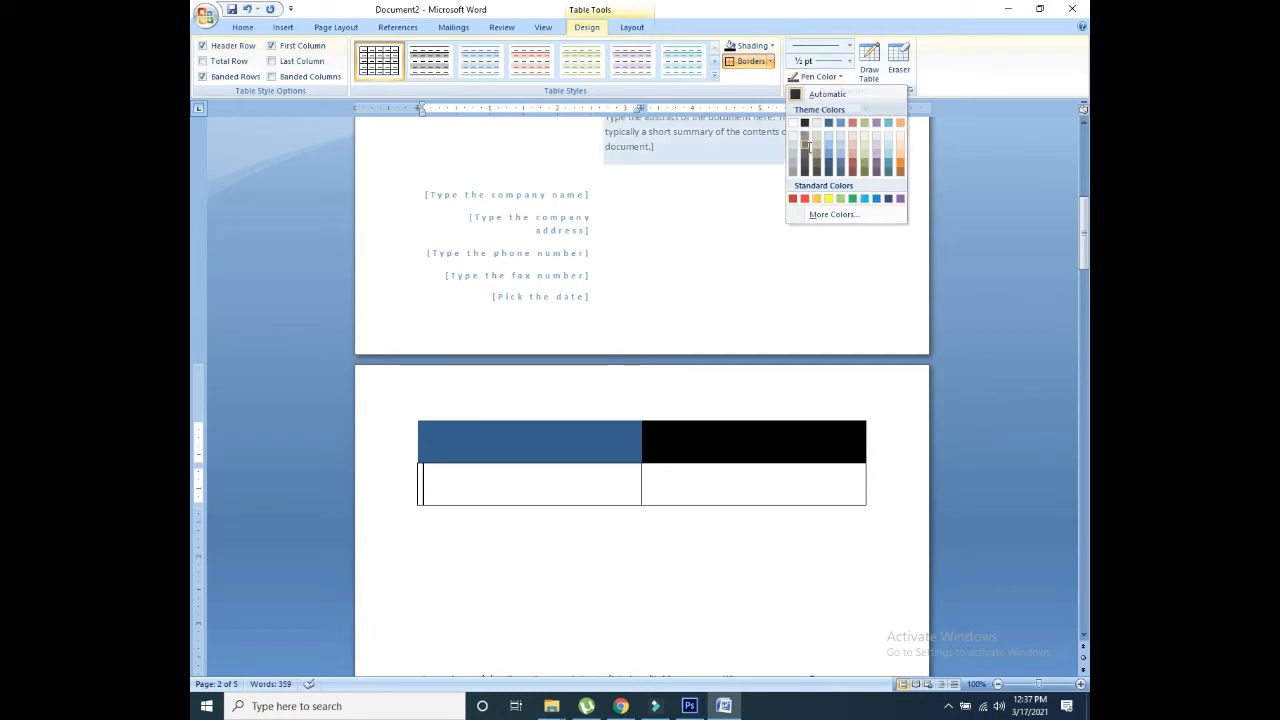
{"action": "left_click", "coordinate": [816, 150]}
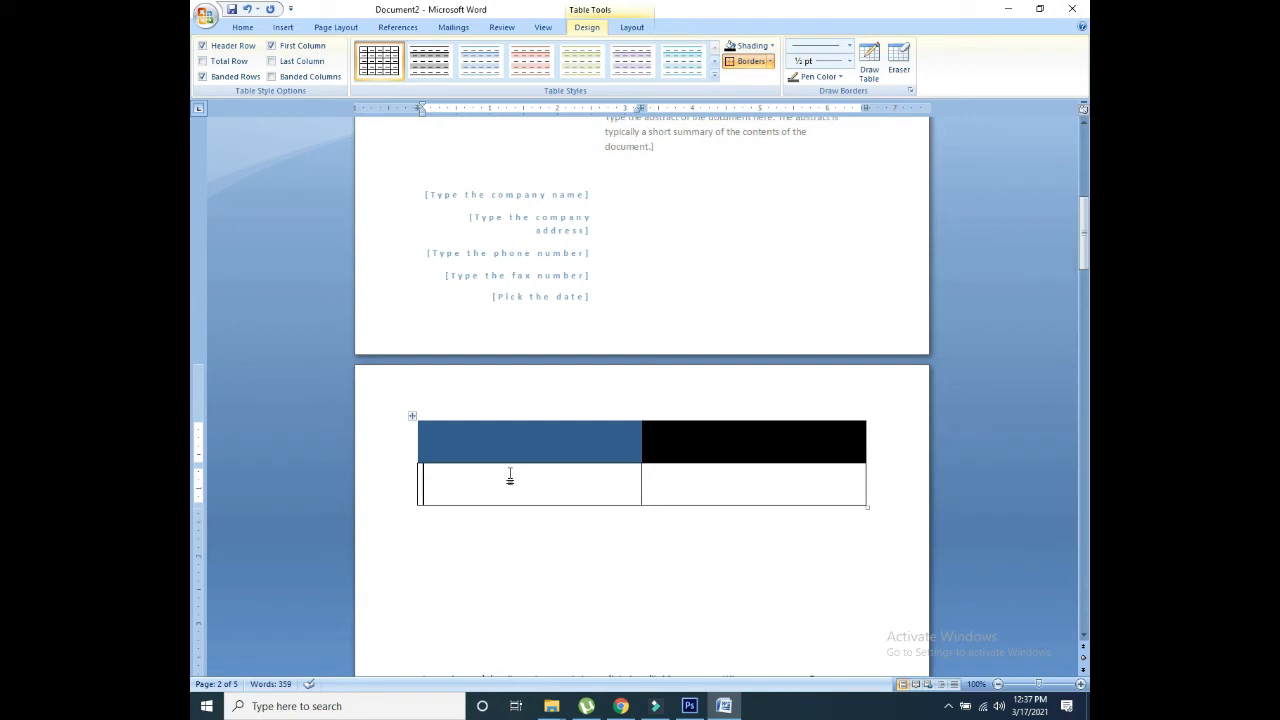
{"action": "type", "text": "h"}
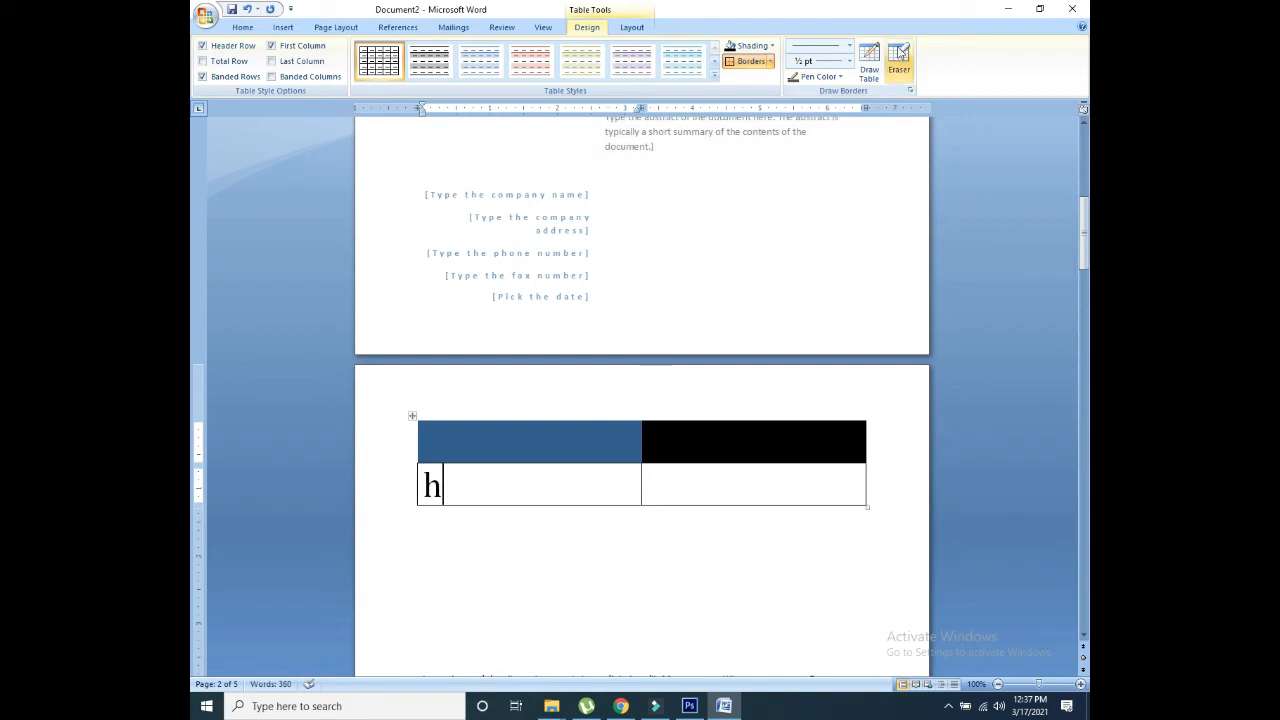
{"action": "left_click", "coordinate": [818, 77]}
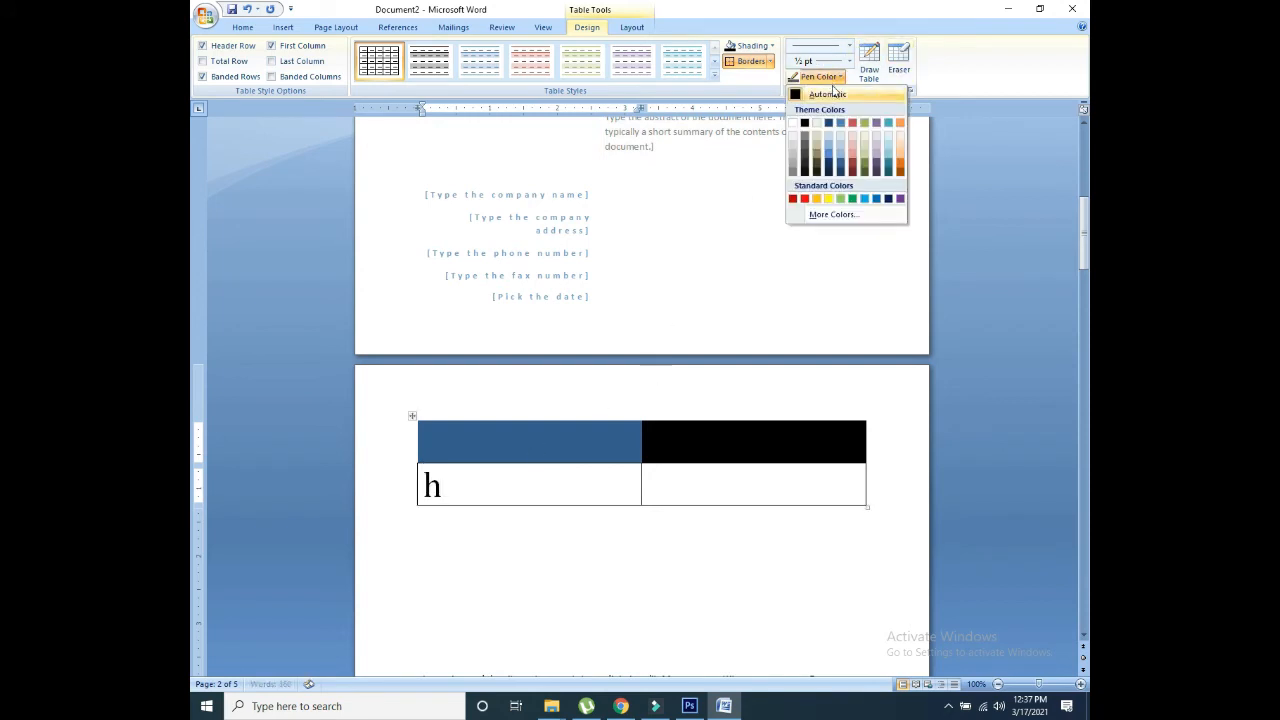
{"action": "left_click", "coordinate": [805, 140]}
{"action": "left_click_drag", "start_coordinate": [454, 481], "coordinate": [400, 486]}
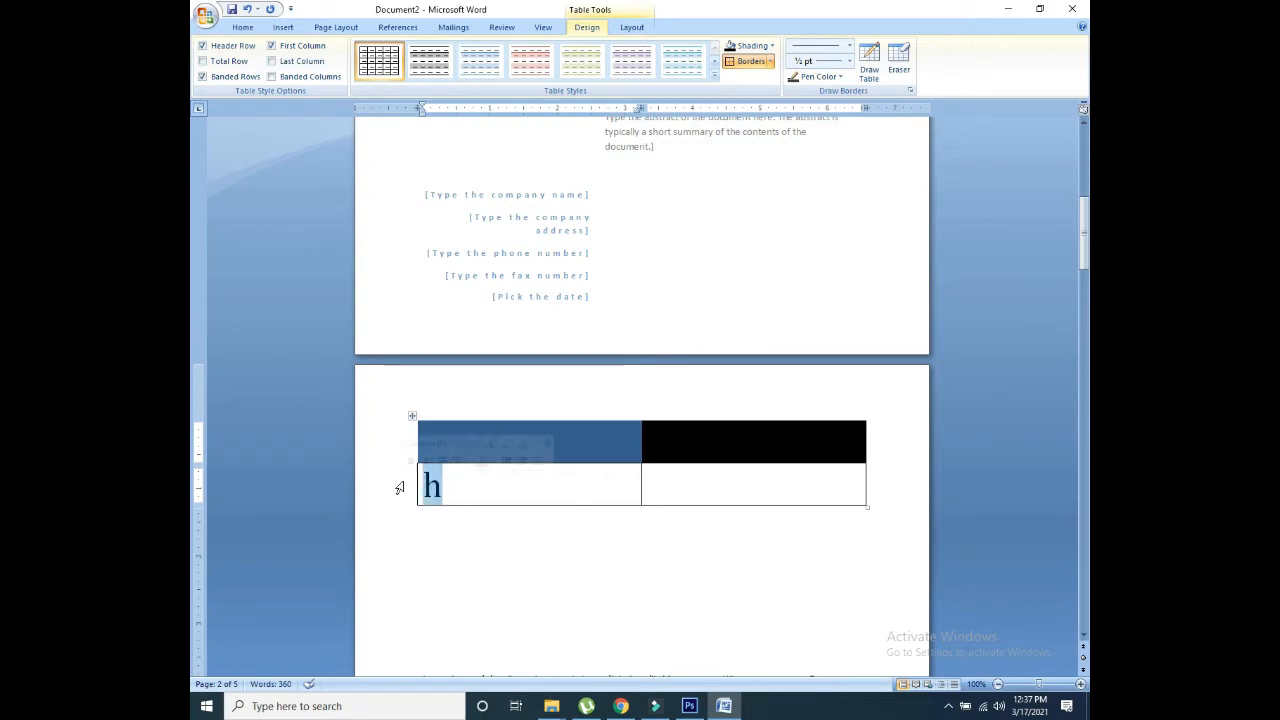
{"action": "left_click", "coordinate": [806, 78]}
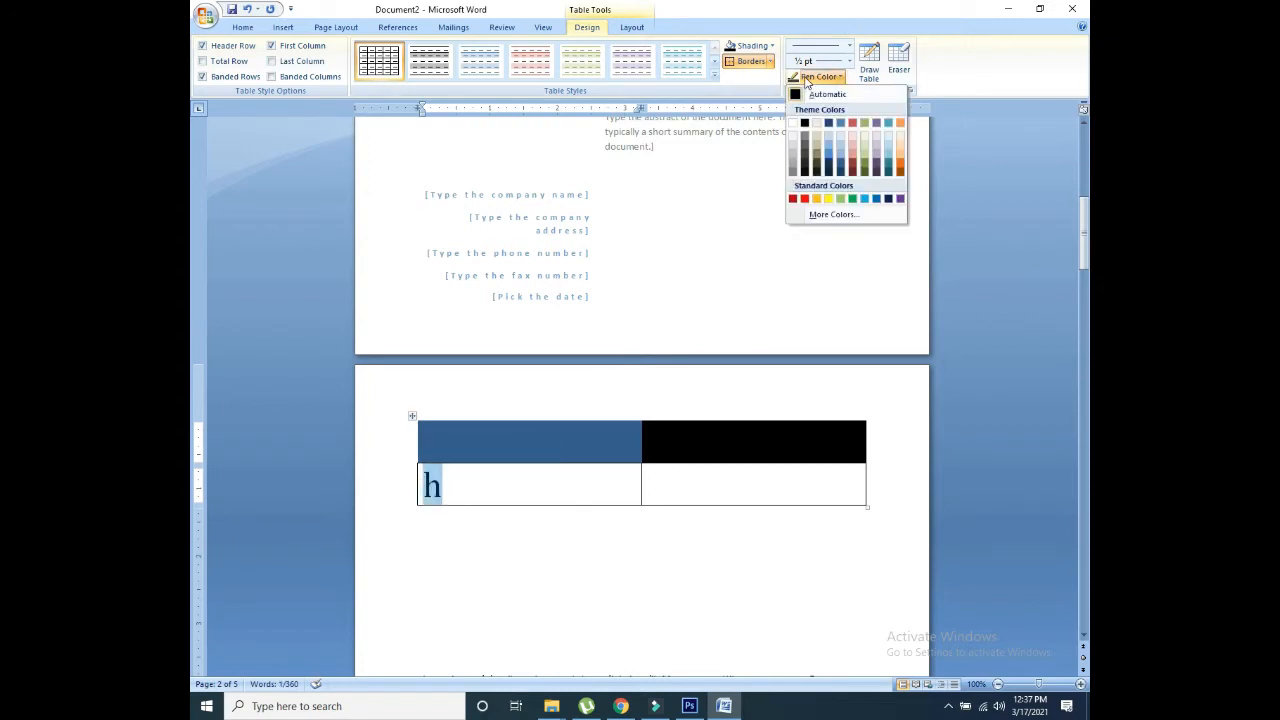
{"action": "left_click", "coordinate": [818, 164]}
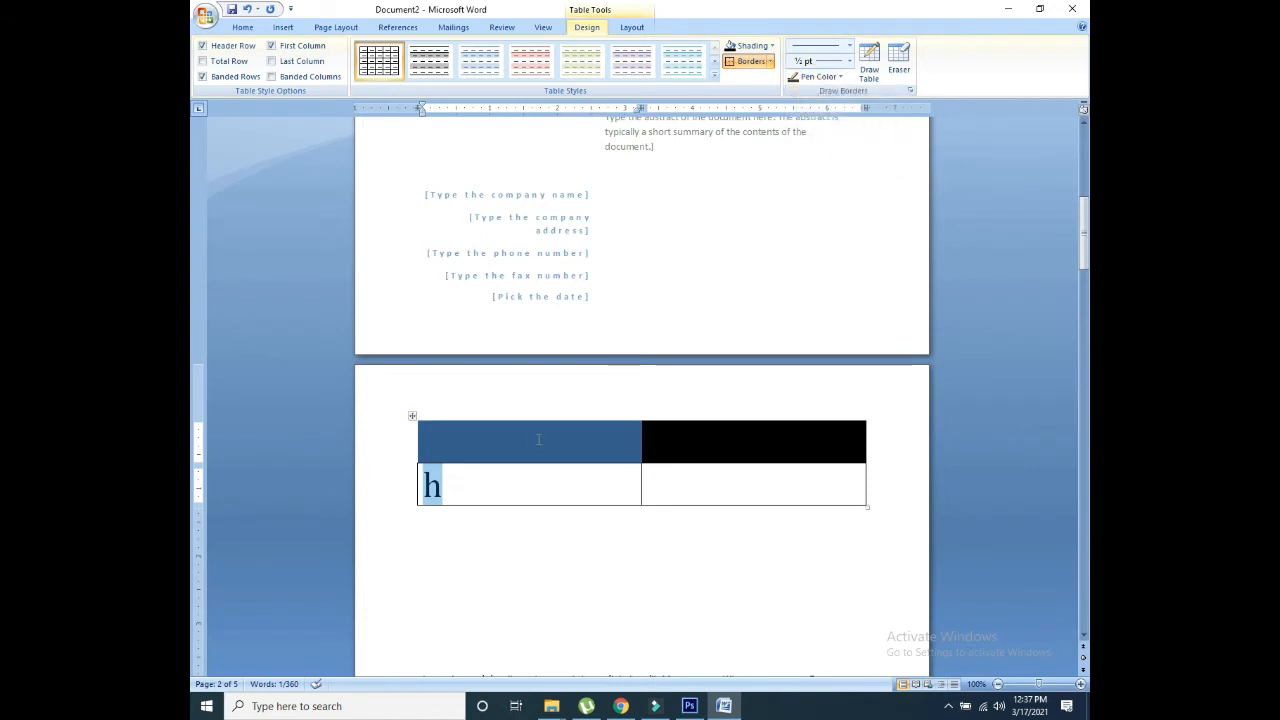
{"action": "left_click", "coordinate": [472, 486]}
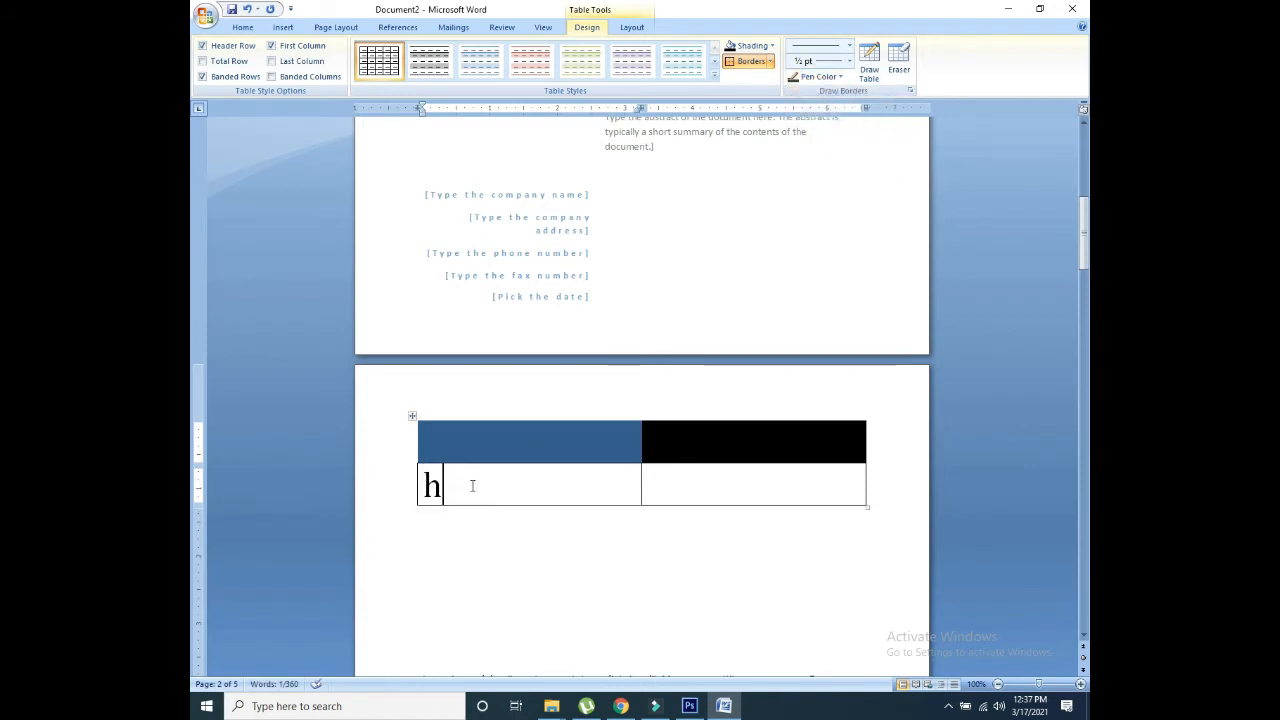
Step: Set the border pen to a 6 pt solid line
{"action": "left_click", "coordinate": [849, 61]}
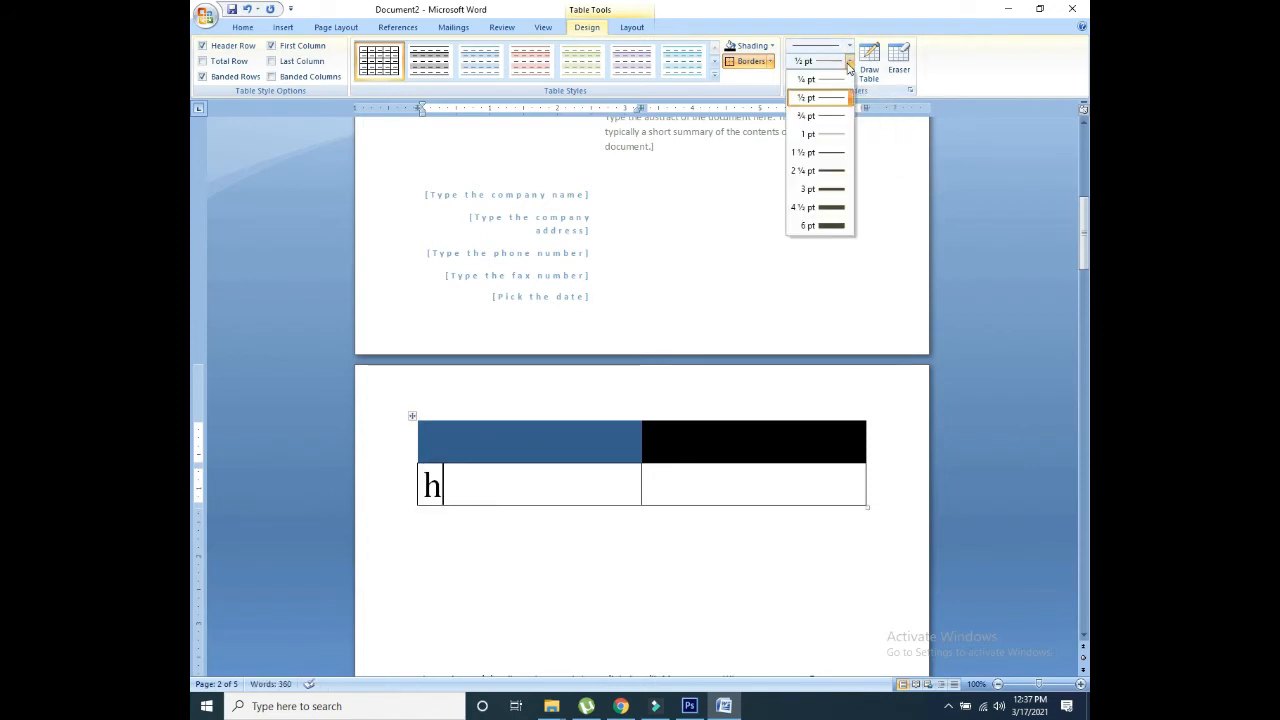
{"action": "left_click", "coordinate": [819, 224]}
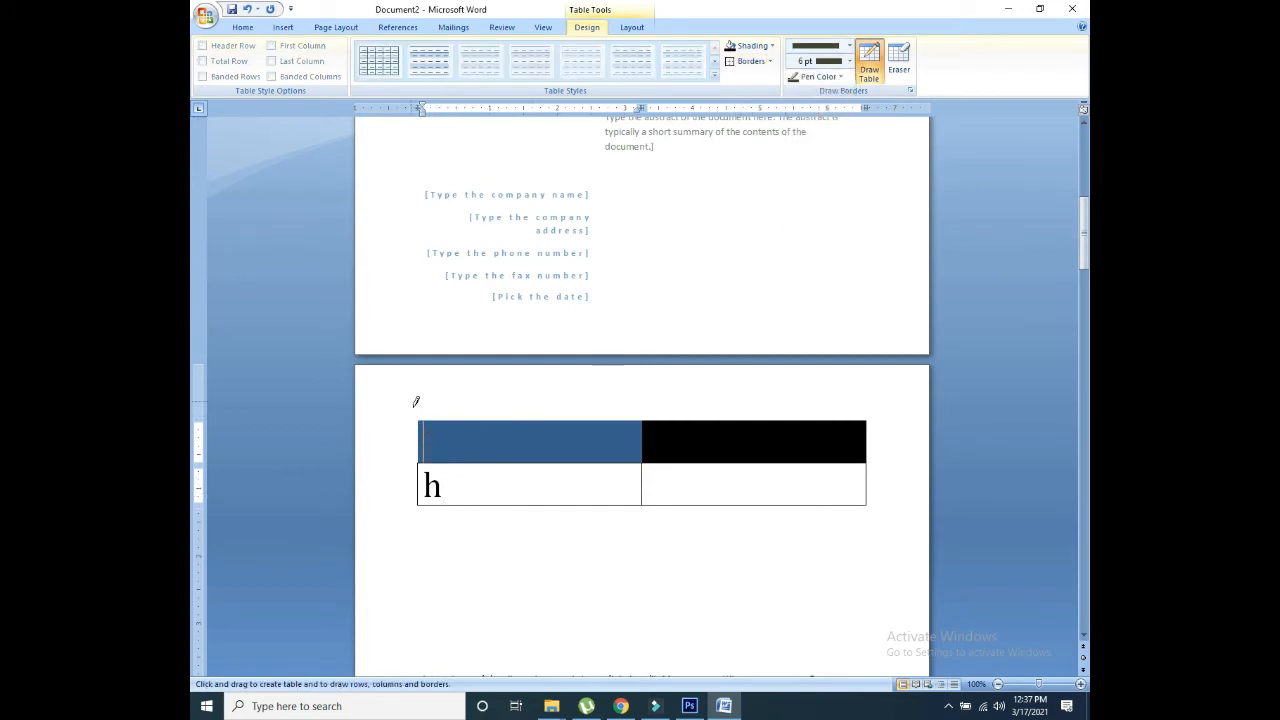
{"action": "left_click", "coordinate": [820, 61]}
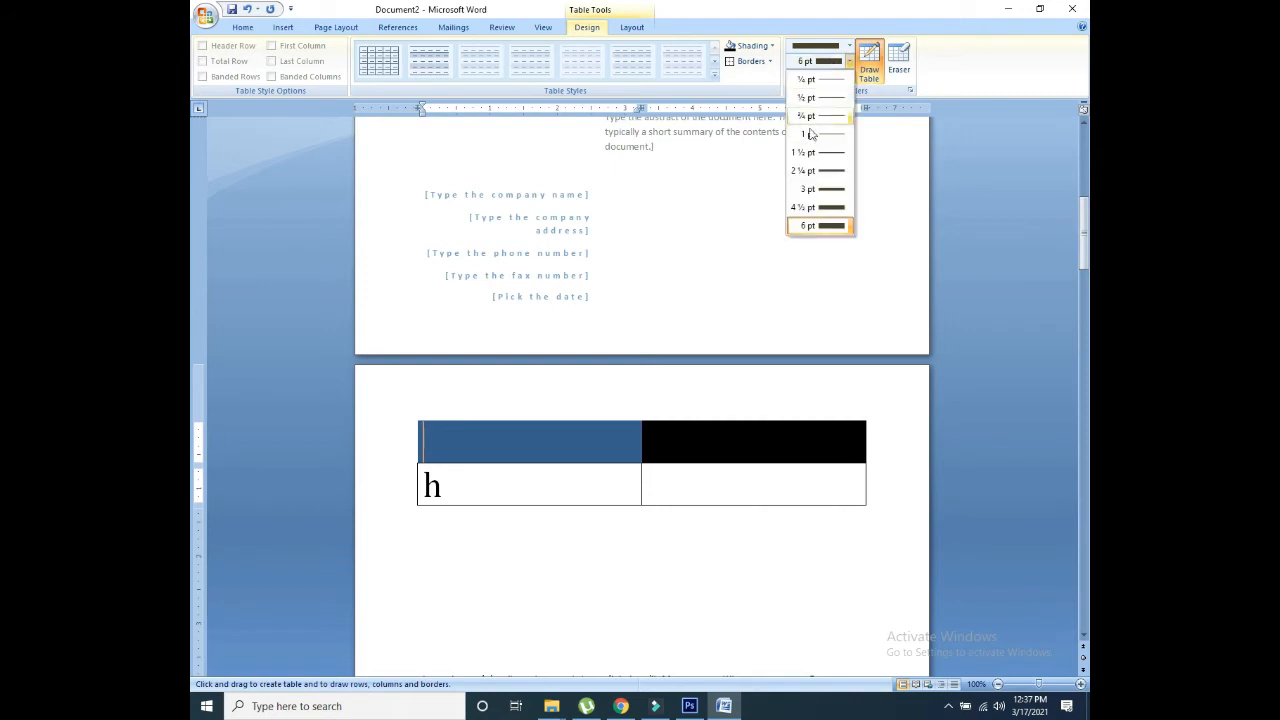
{"action": "left_click", "coordinate": [816, 47]}
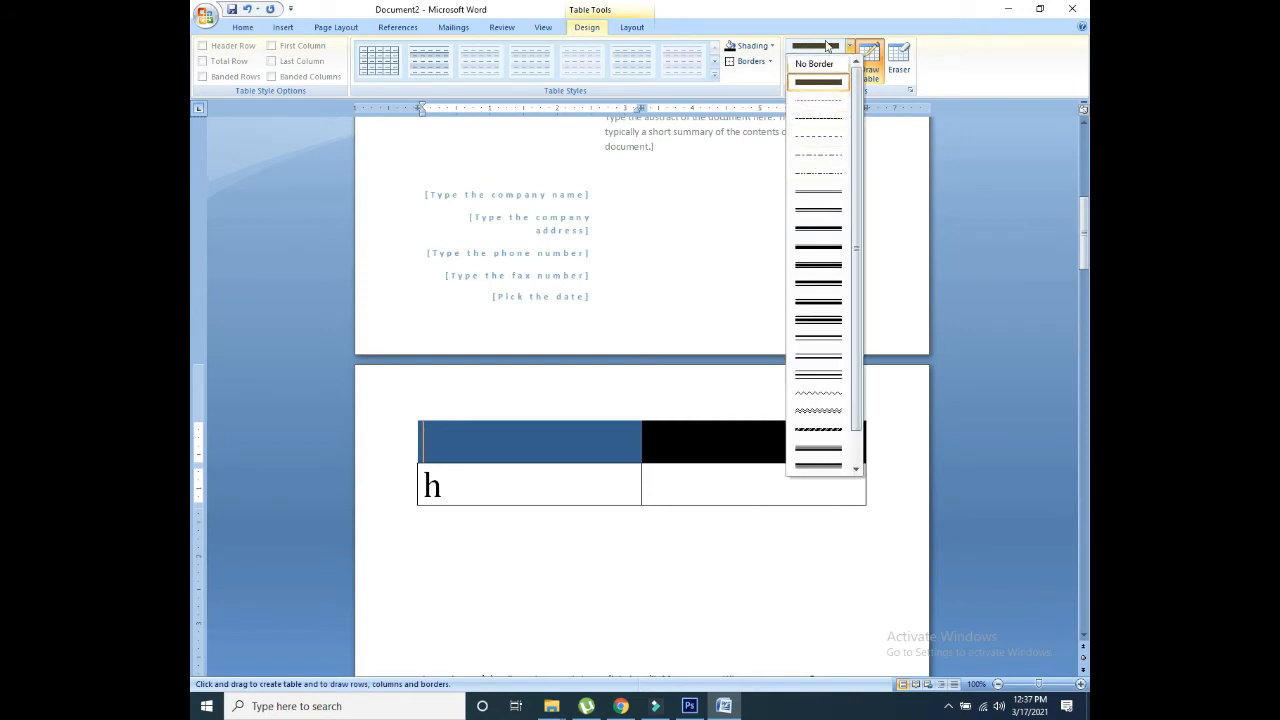
{"action": "left_click", "coordinate": [816, 84]}
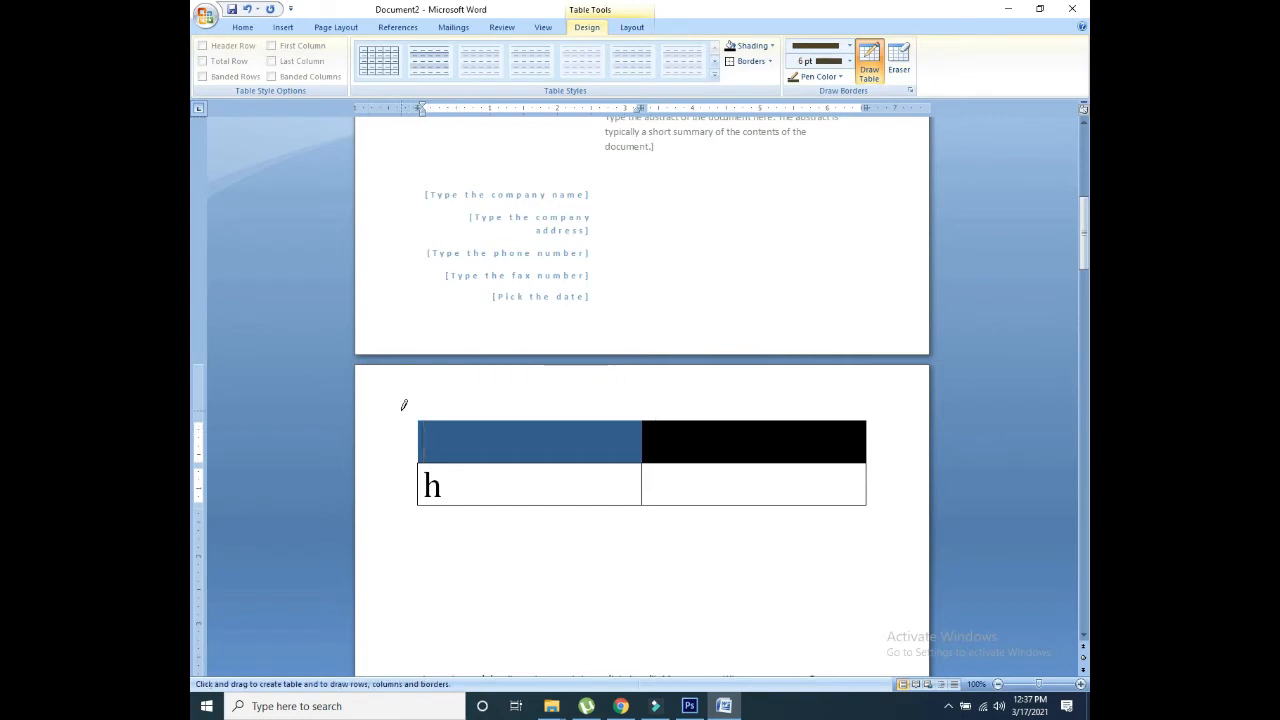
Step: Undo the typed h, the cell shading and the split between the left-column cells
{"action": "key", "text": "ctrl+z"}
{"action": "key", "text": "ctrl+z"}
{"action": "key", "text": "ctrl+z"}
{"action": "key", "text": "ctrl+z"}
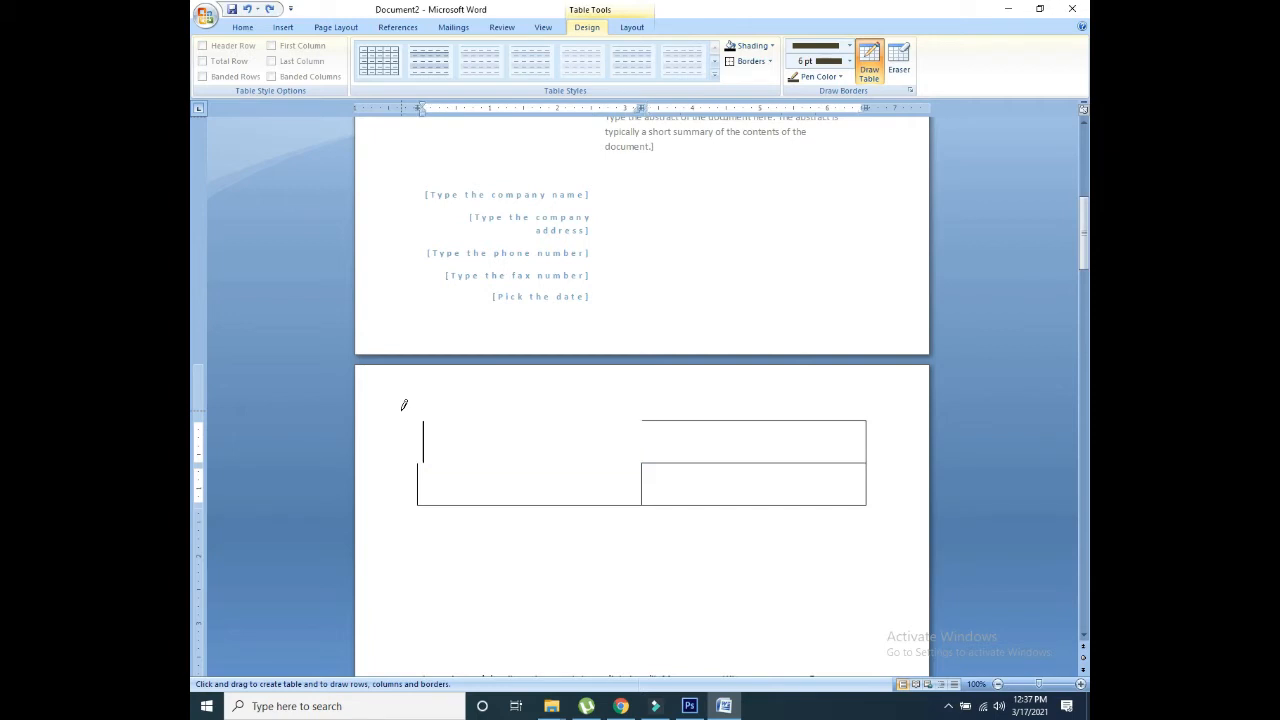
{"action": "key", "text": "ctrl+z"}
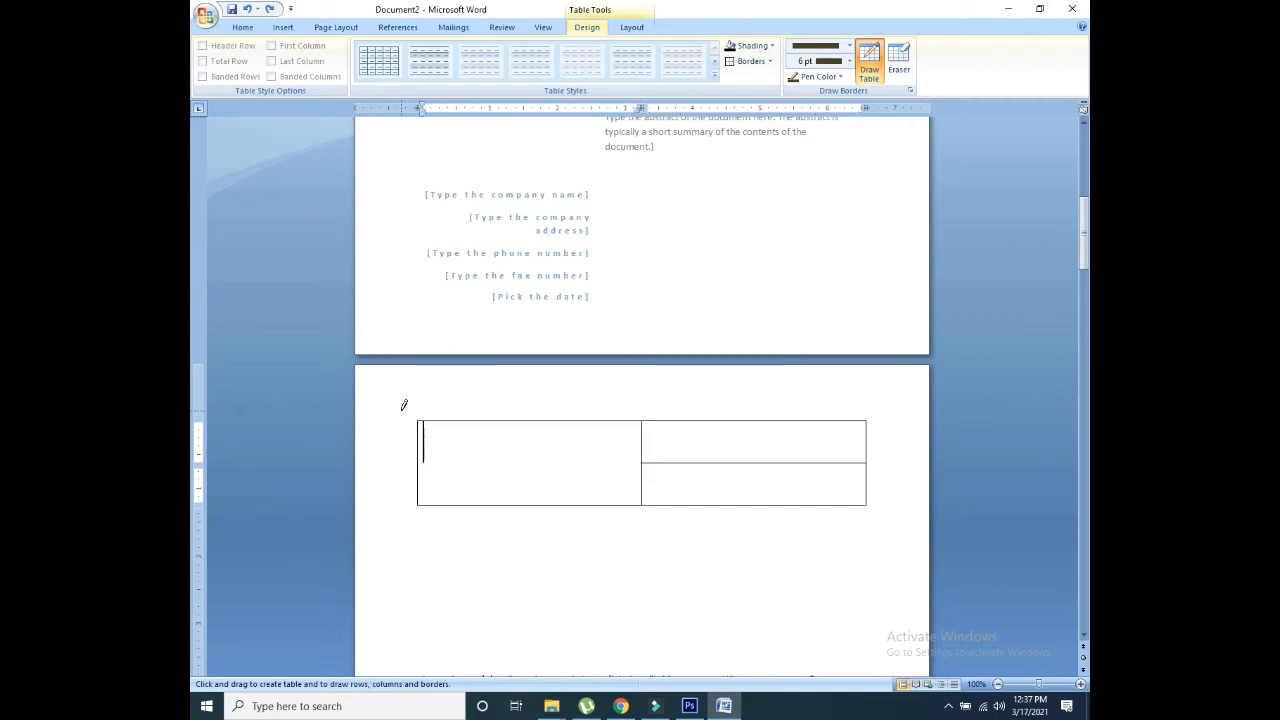
{"action": "left_click", "coordinate": [805, 47]}
{"action": "left_click", "coordinate": [769, 71]}
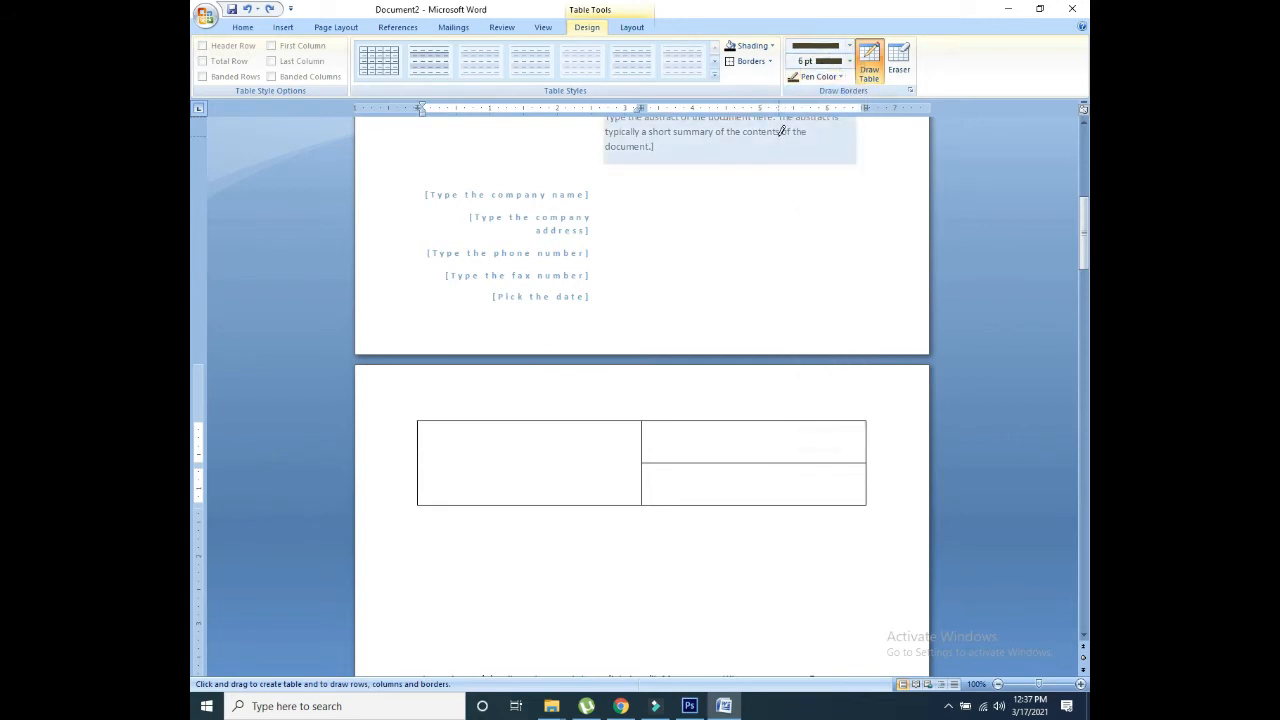
Step: Draw thick 6 pt boxes on the cover page's left and right, below the table, and further down
{"action": "mouse_move", "coordinate": [762, 172]}
{"action": "left_mouse_down"}
{"action": "mouse_move", "coordinate": [778, 229]}
{"action": "mouse_move", "coordinate": [723, 247]}
{"action": "left_mouse_up"}
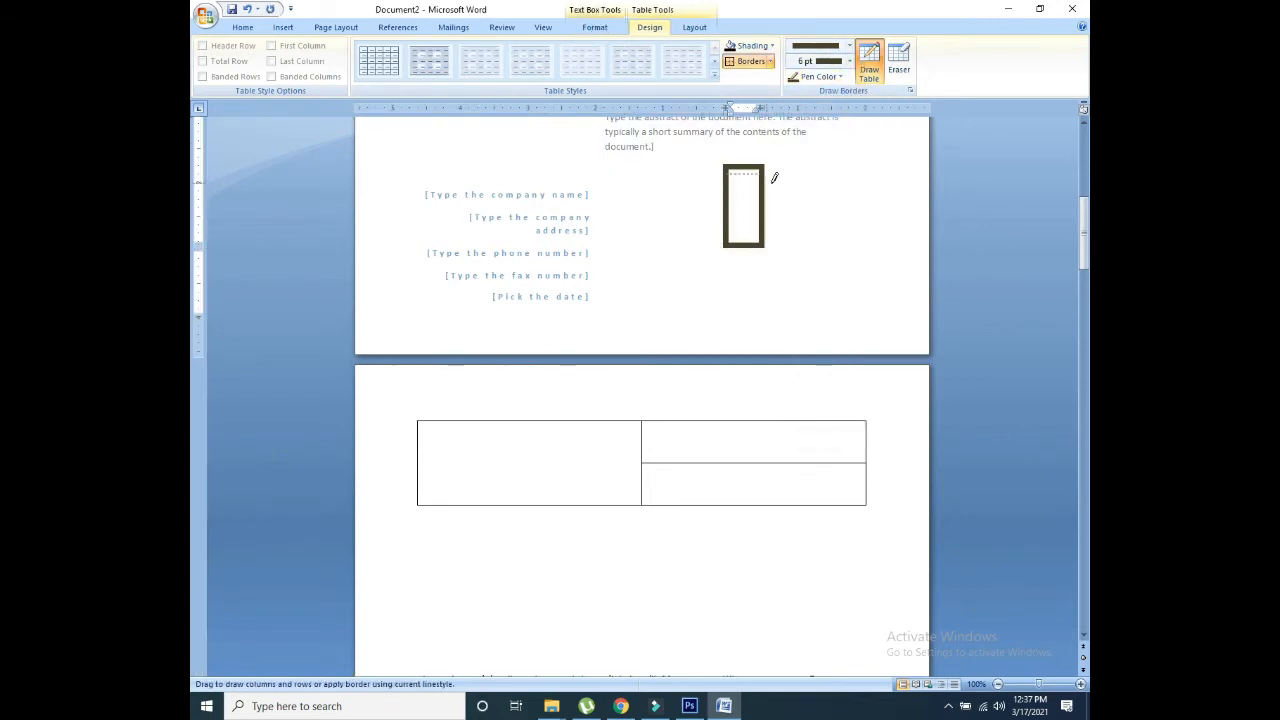
{"action": "left_click_drag", "start_coordinate": [849, 187], "coordinate": [830, 303]}
{"action": "left_click", "coordinate": [849, 297]}
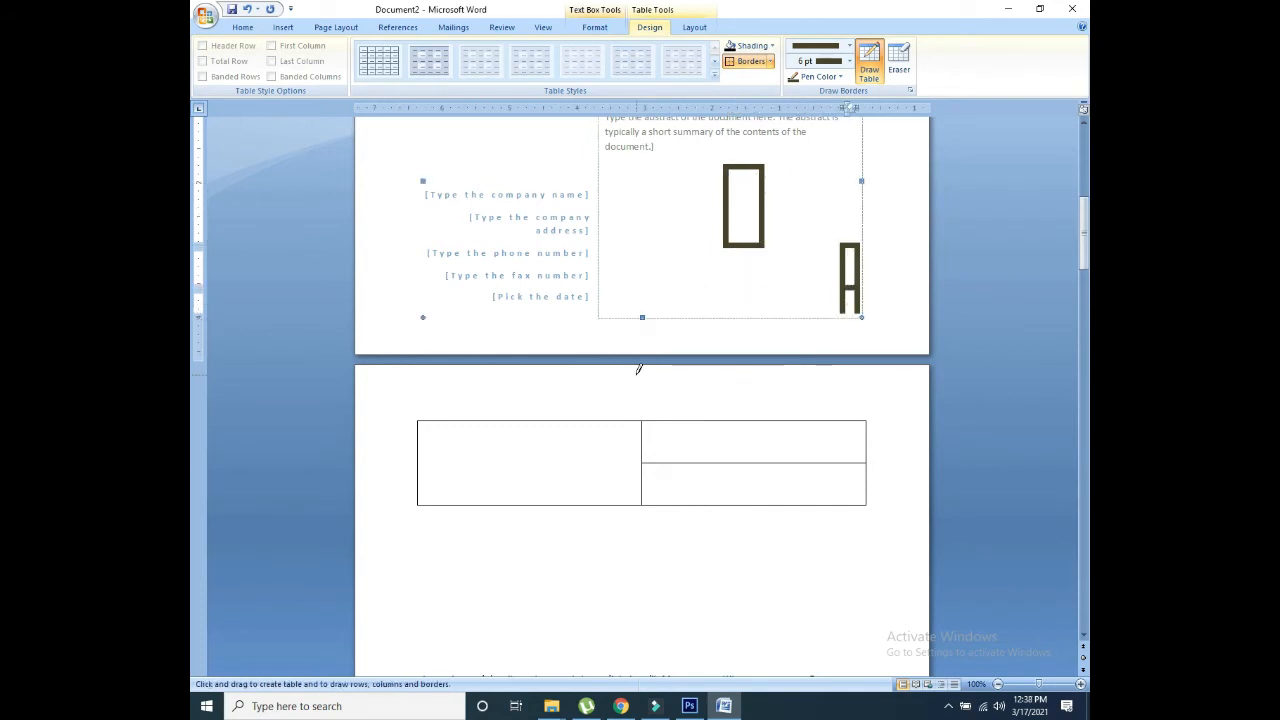
{"action": "mouse_move", "coordinate": [578, 370]}
{"action": "left_mouse_down"}
{"action": "mouse_move", "coordinate": [754, 417]}
{"action": "mouse_move", "coordinate": [787, 410]}
{"action": "left_mouse_up"}
{"action": "left_click_drag", "start_coordinate": [497, 595], "coordinate": [806, 611]}
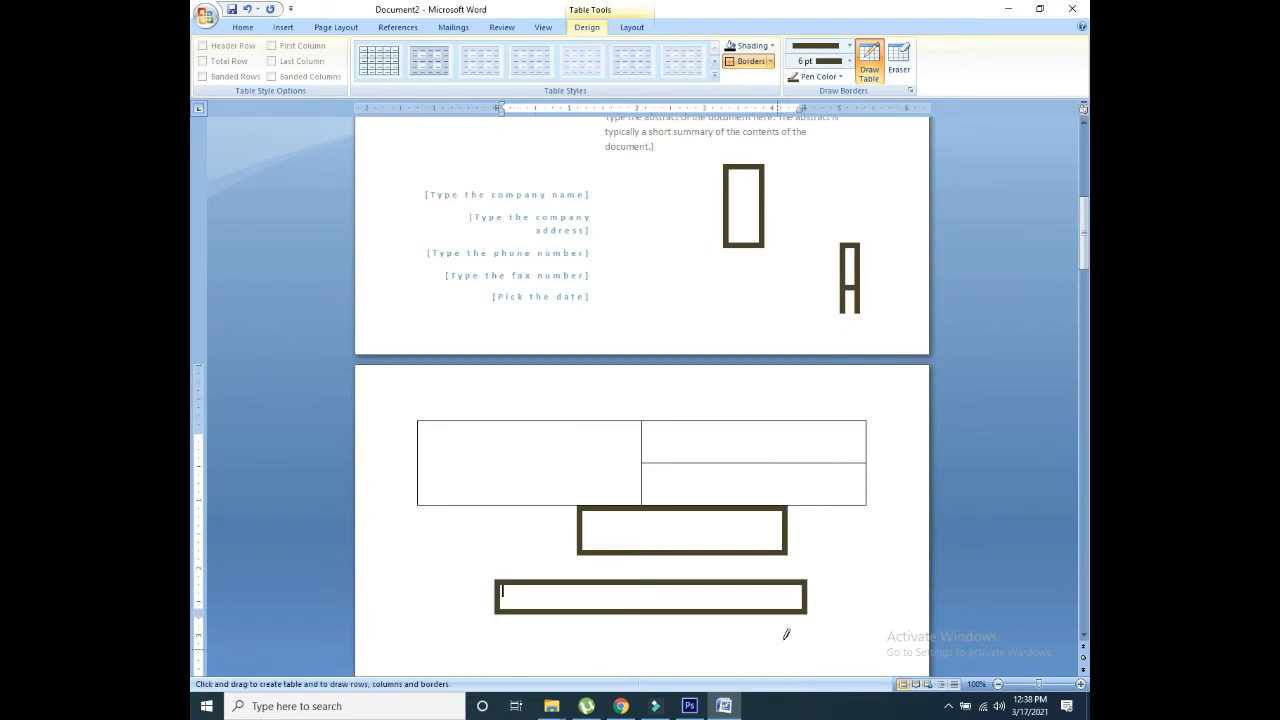
Step: Switch to a 3 pt double-line border and draw two more cells below the table
{"action": "left_click", "coordinate": [849, 46]}
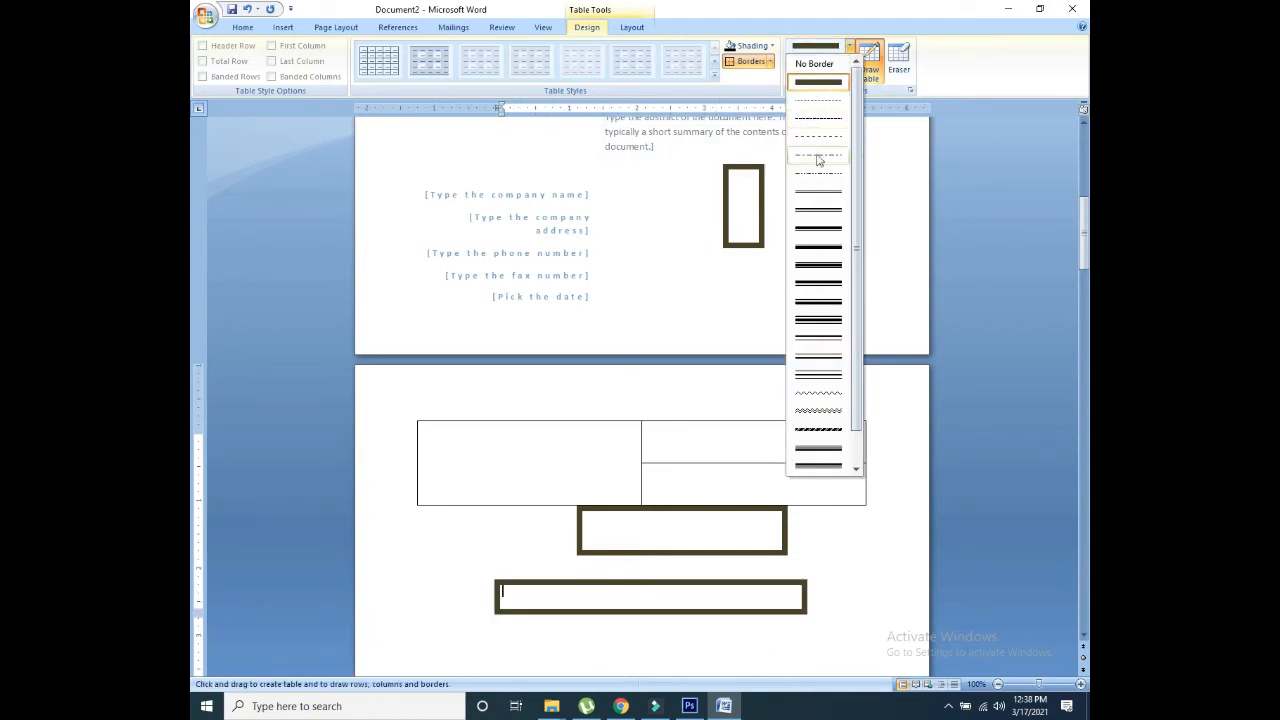
{"action": "left_click", "coordinate": [818, 300]}
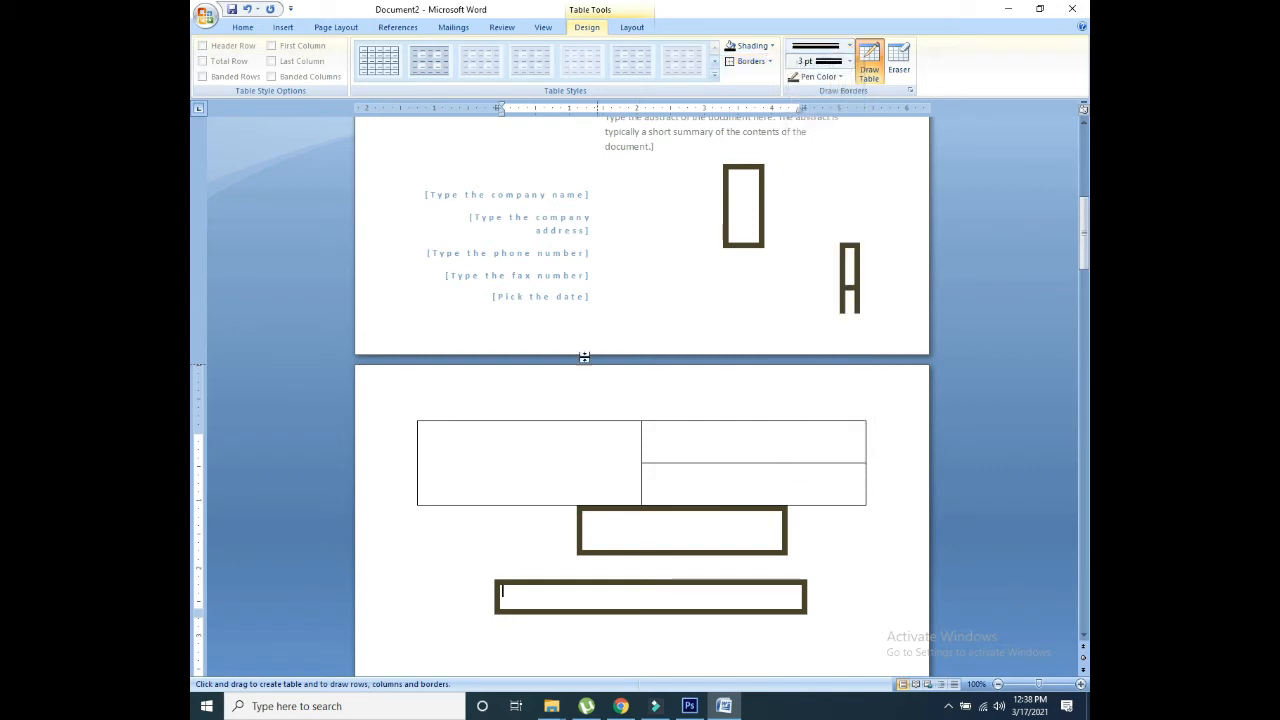
{"action": "left_click", "coordinate": [640, 271]}
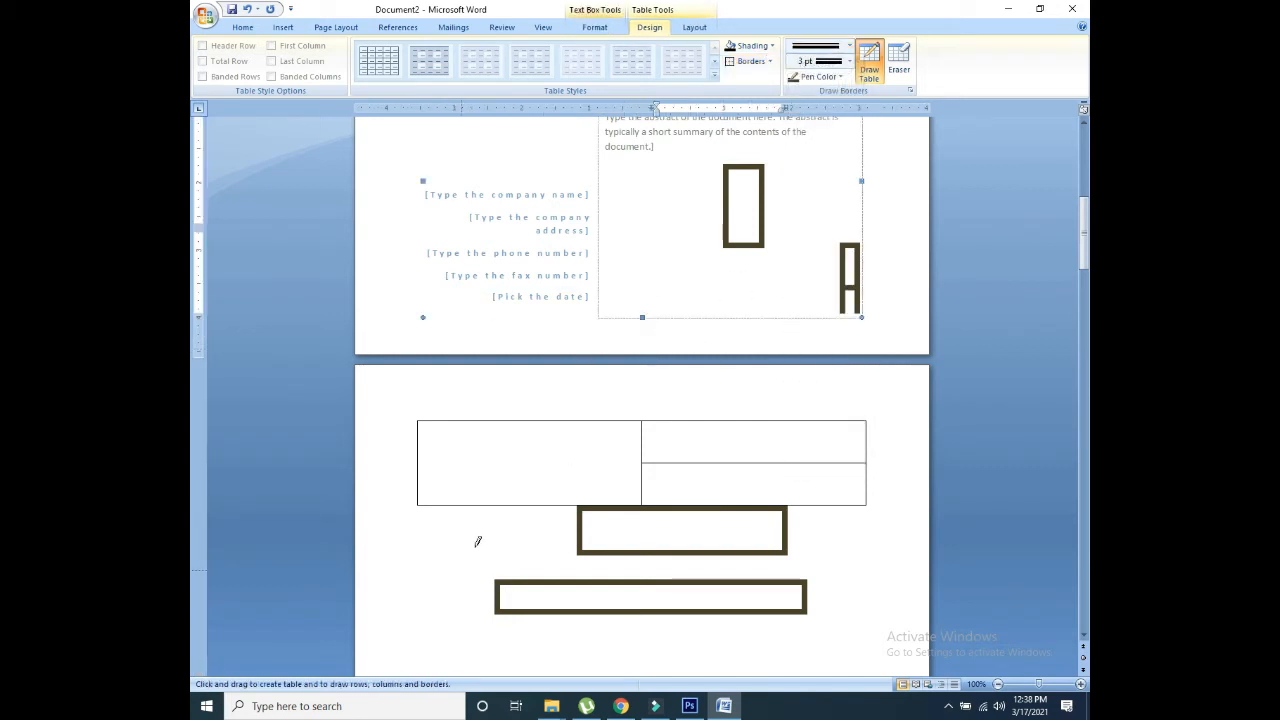
{"action": "left_click_drag", "start_coordinate": [394, 572], "coordinate": [473, 658]}
{"action": "mouse_move", "coordinate": [545, 615]}
{"action": "left_mouse_down"}
{"action": "mouse_move", "coordinate": [786, 641]}
{"action": "mouse_move", "coordinate": [783, 655]}
{"action": "left_mouse_up"}
{"action": "scroll", "coordinate": [1062, 262], "scroll_direction": "up", "scroll_amount": 4}
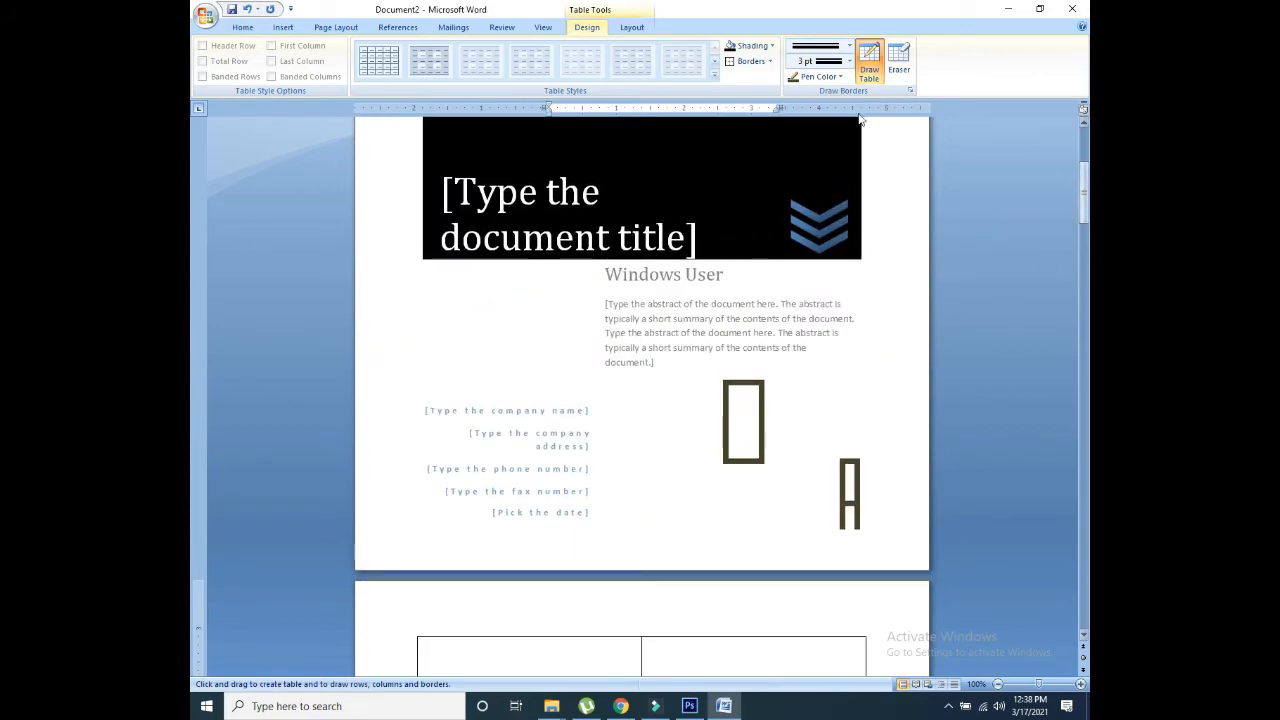
Step: Erase the top and right borders of the tall box on the cover page
{"action": "left_click", "coordinate": [868, 58]}
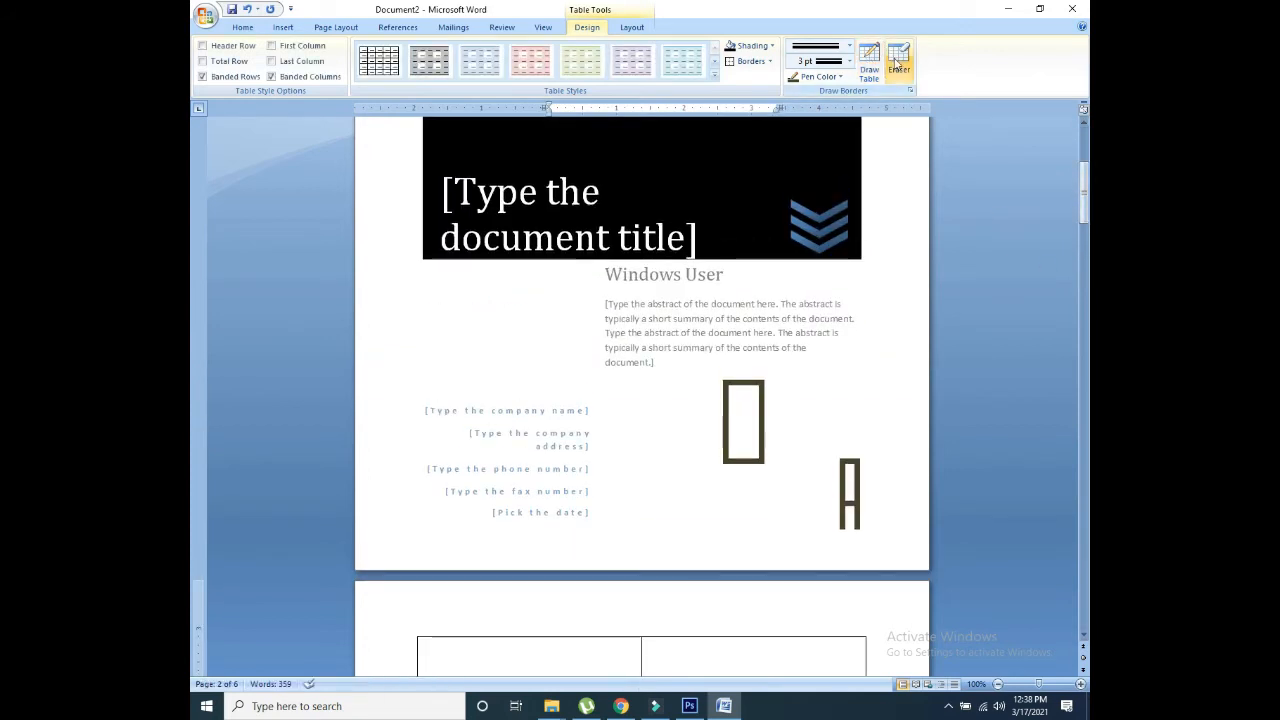
{"action": "left_click", "coordinate": [898, 62]}
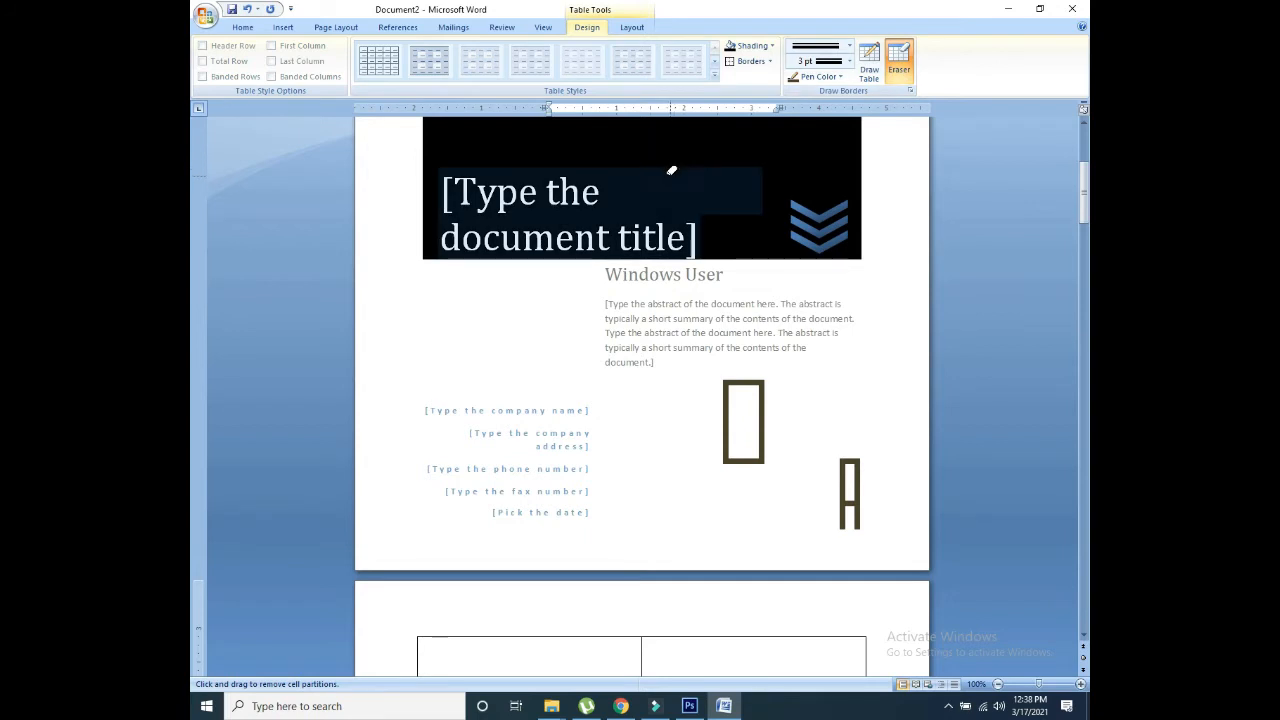
{"action": "left_click", "coordinate": [750, 381]}
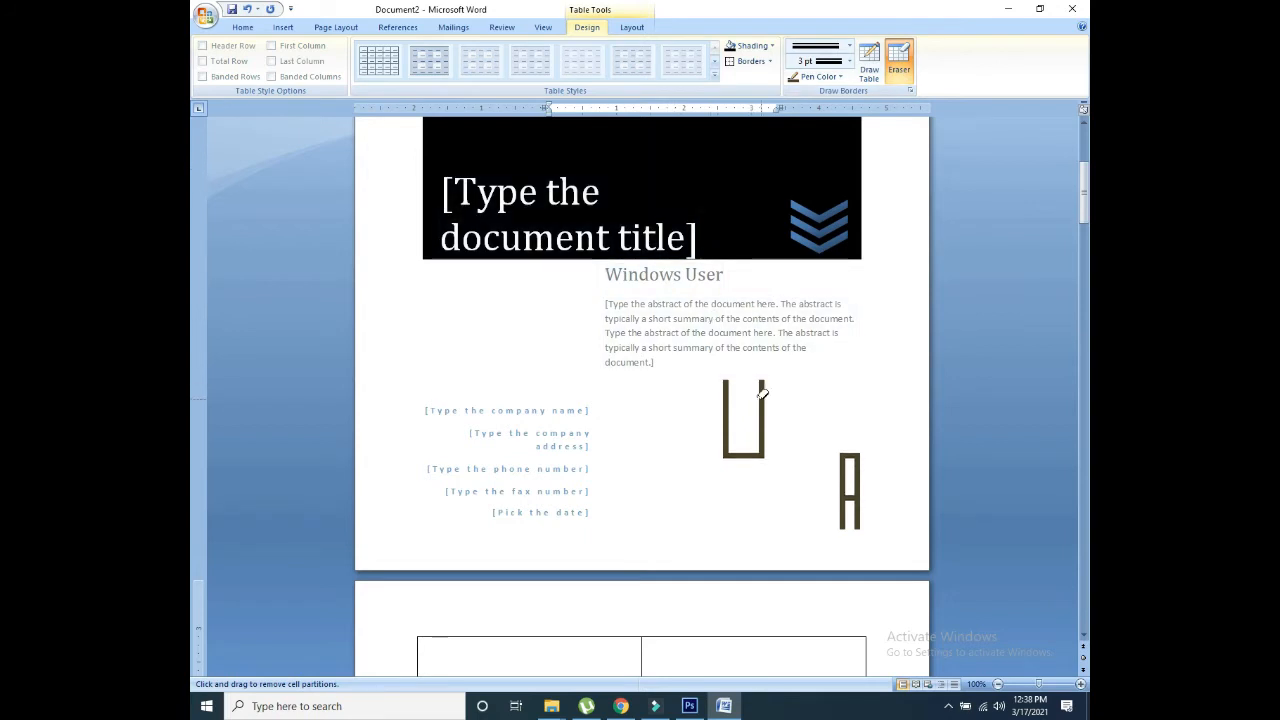
{"action": "left_click", "coordinate": [762, 394]}
{"action": "key", "text": "Escape"}
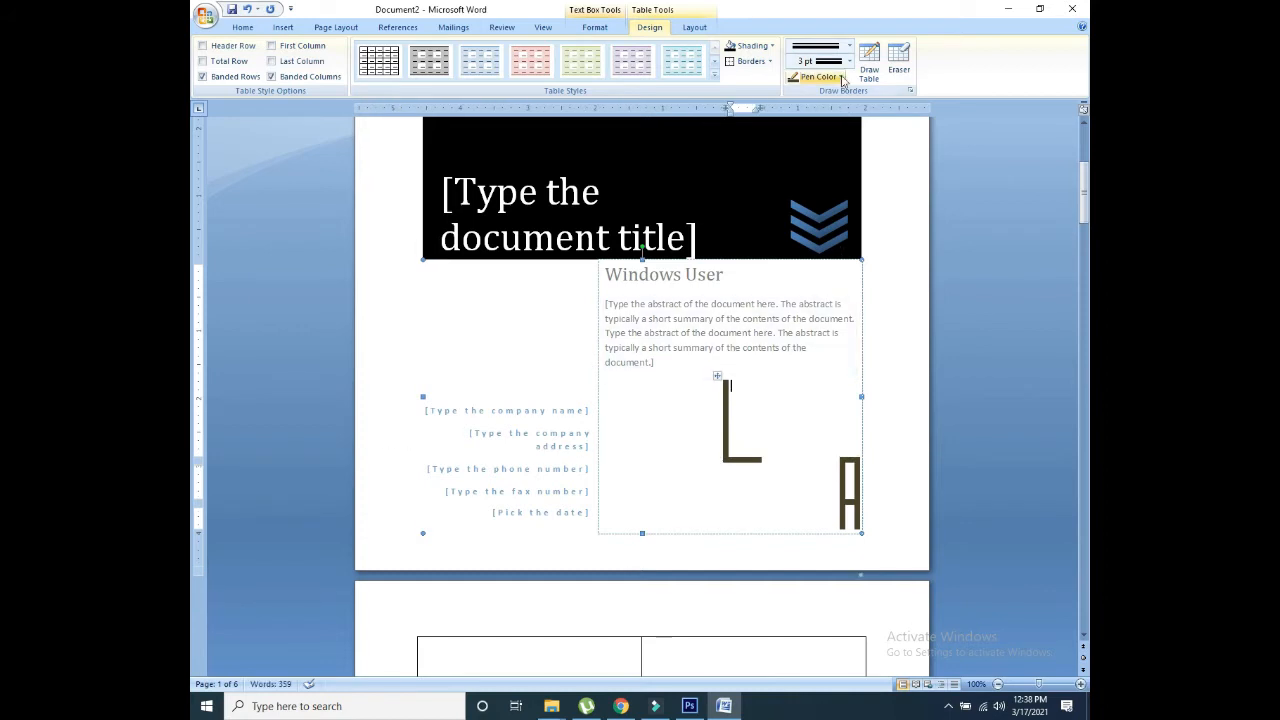
Step: Erase the remaining L-shaped border and two lines of the right-hand bar
{"action": "left_click", "coordinate": [898, 60]}
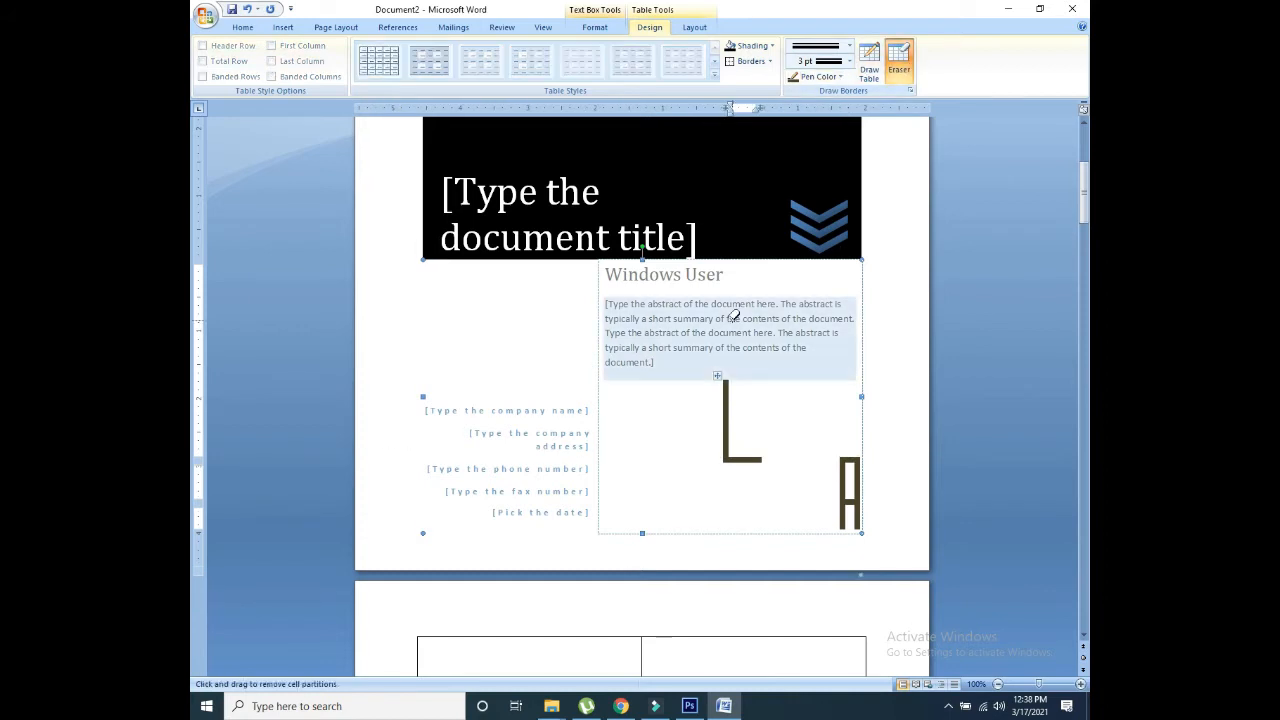
{"action": "left_click", "coordinate": [724, 386]}
{"action": "left_click", "coordinate": [845, 388]}
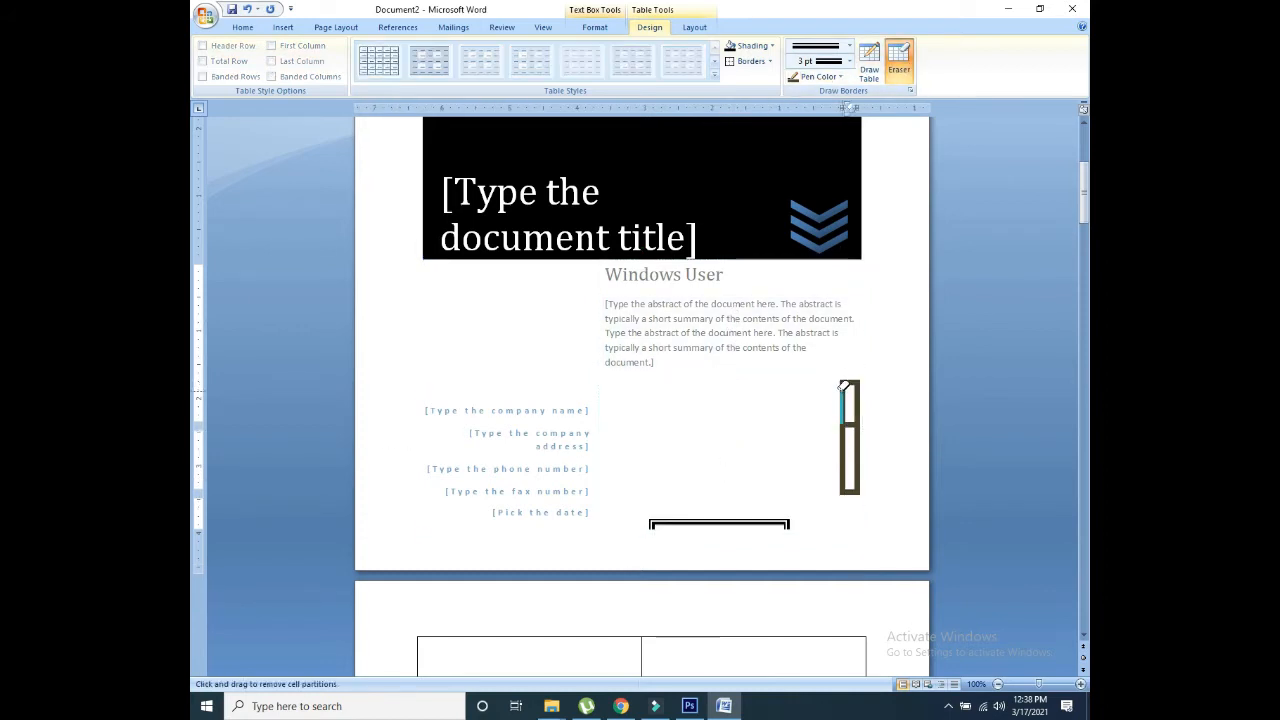
{"action": "left_click", "coordinate": [848, 390]}
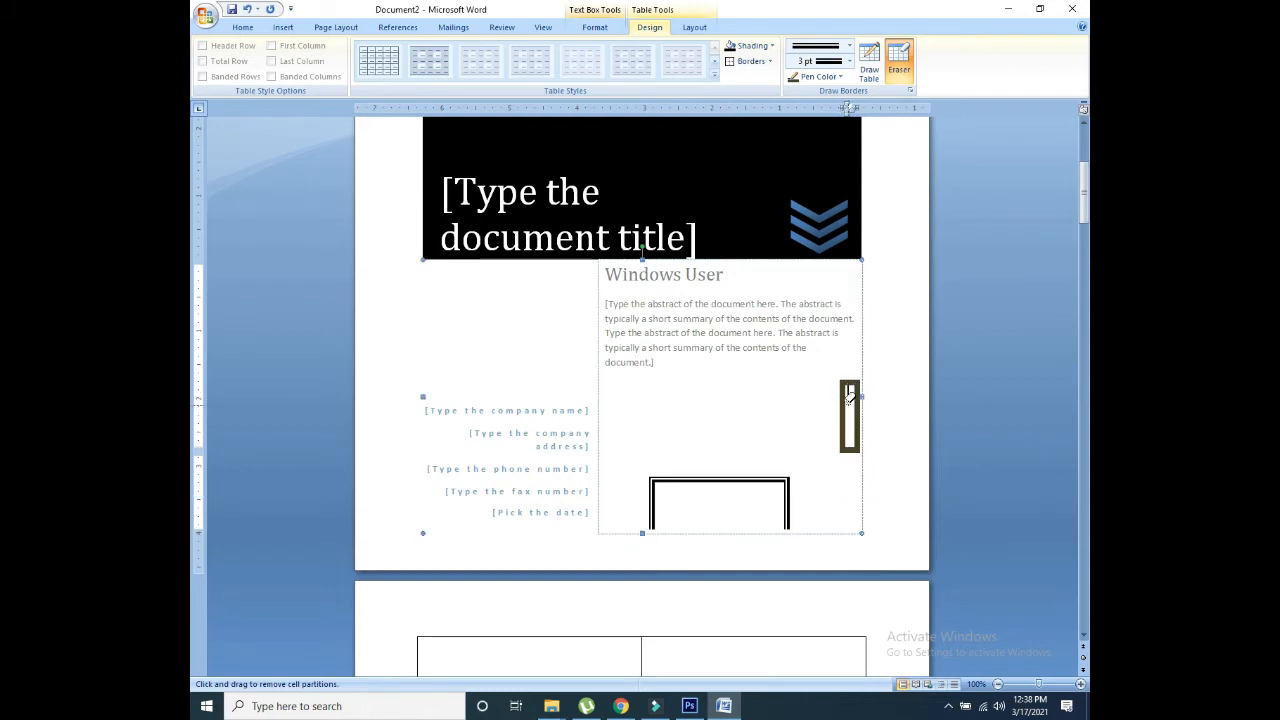
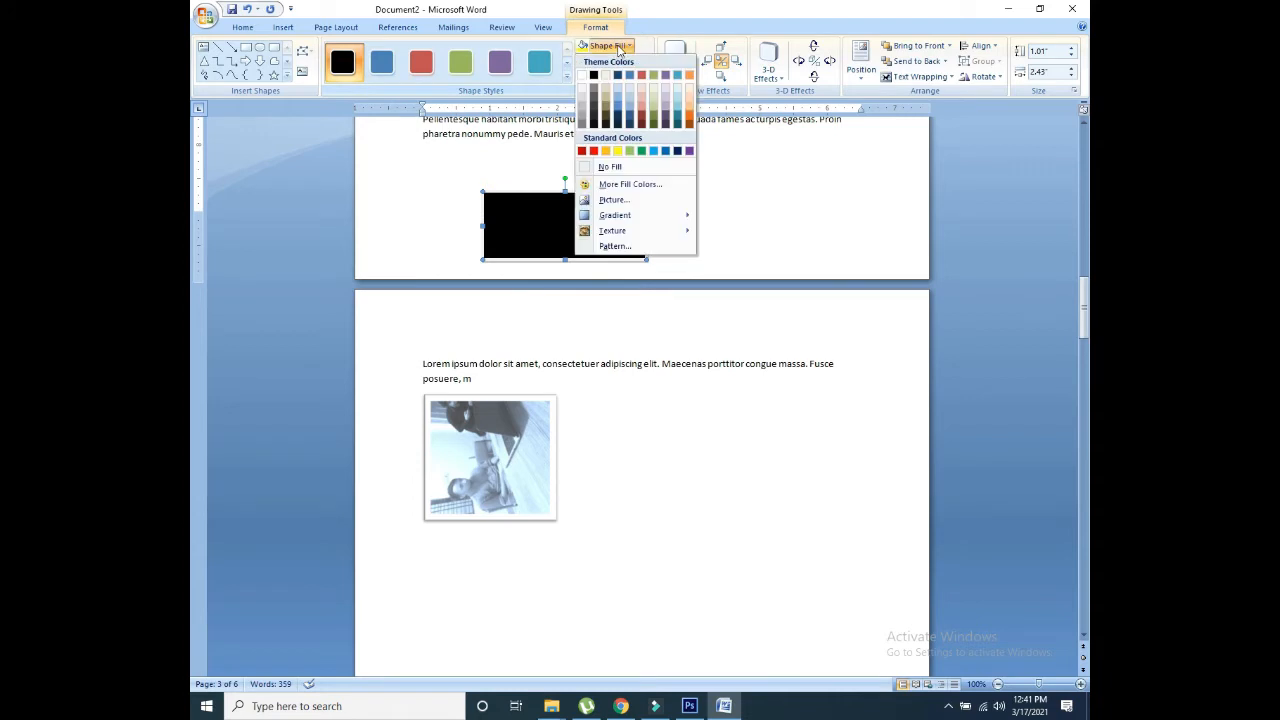
Step: Fill the rectangle with light tan and give it a dark navy outline
{"action": "left_click", "coordinate": [605, 94]}
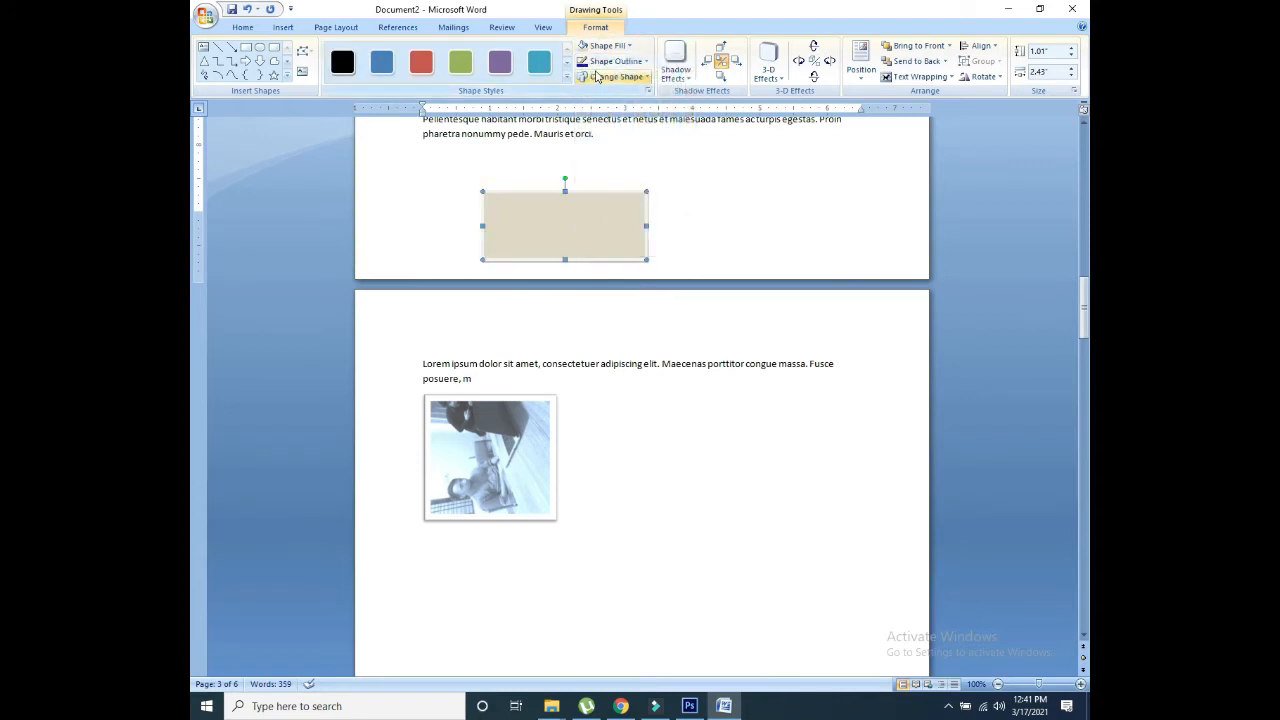
{"action": "left_click", "coordinate": [610, 61]}
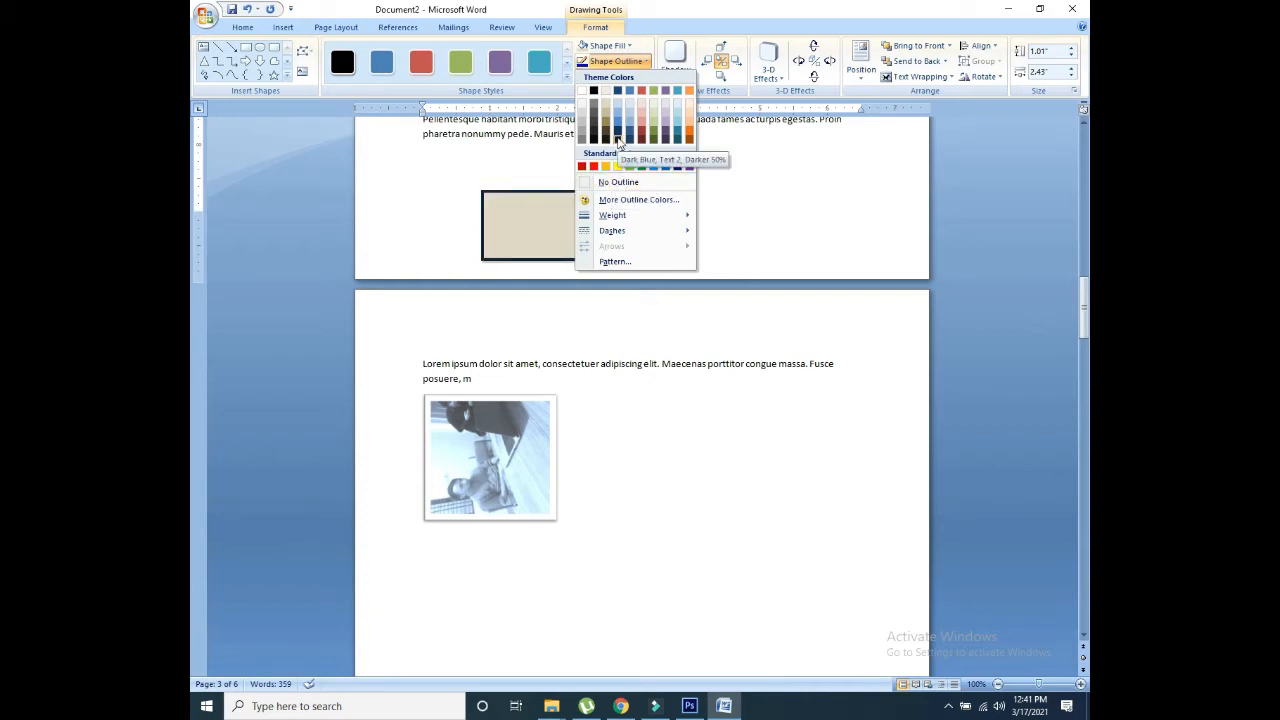
{"action": "left_click", "coordinate": [618, 141]}
{"action": "left_click", "coordinate": [638, 79]}
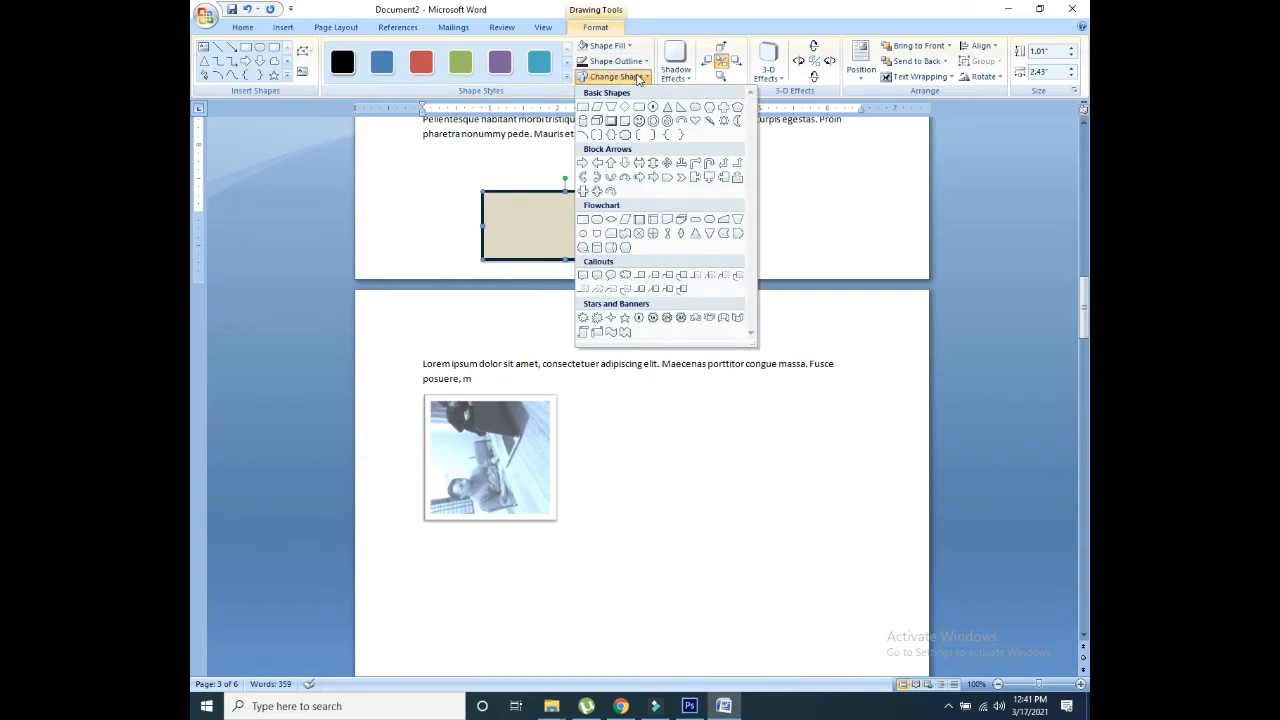
{"action": "left_click", "coordinate": [690, 77]}
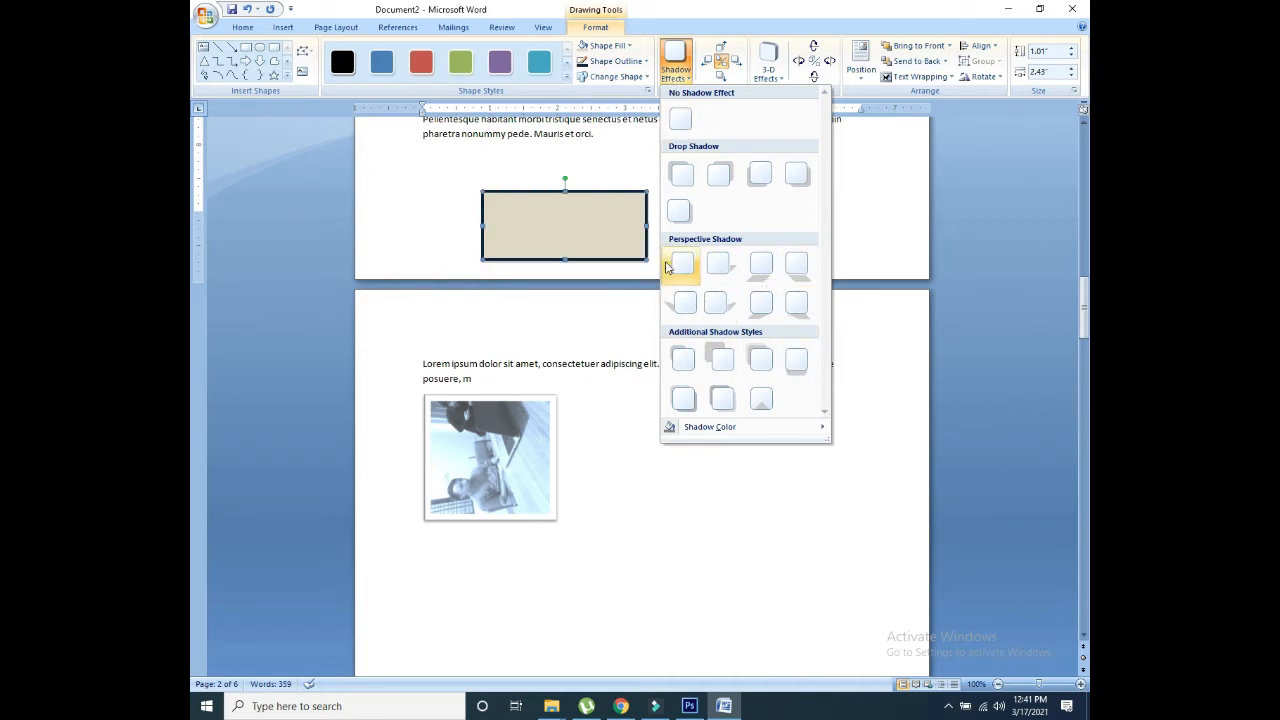
Step: Give the rectangle a shadow offset to the upper left, coloured a darker grey
{"action": "mouse_move", "coordinate": [692, 430]}
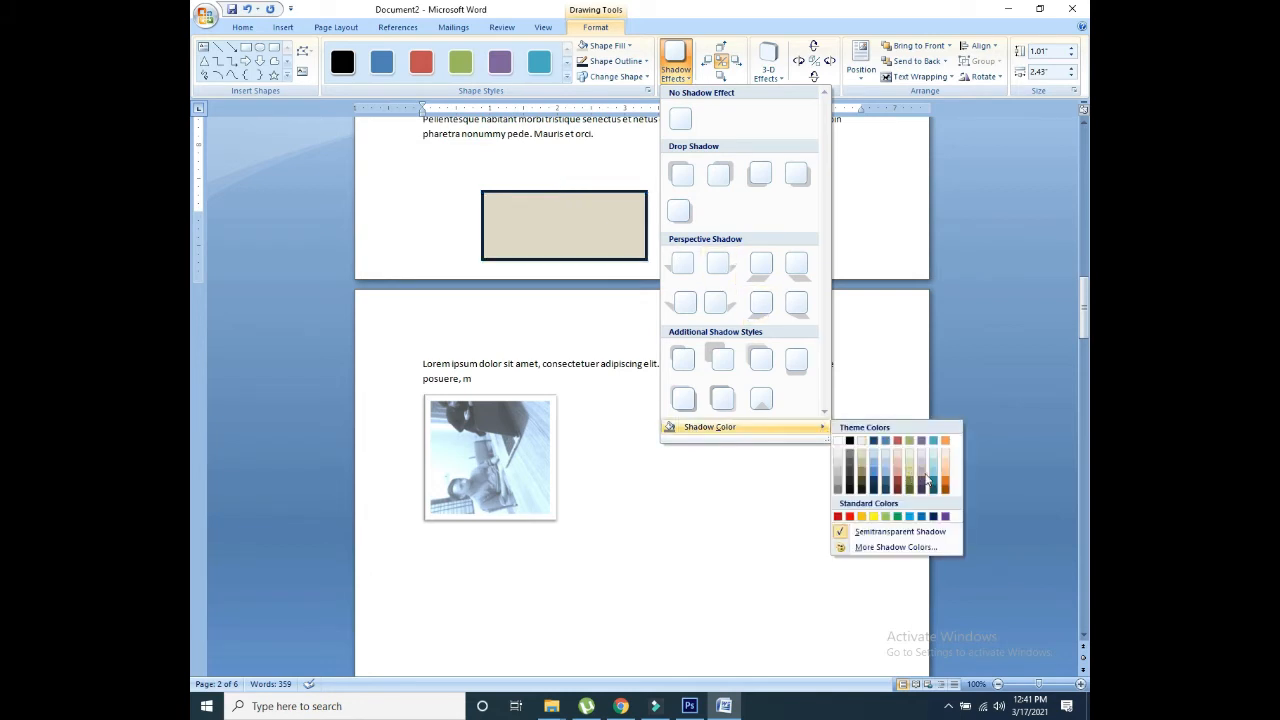
{"action": "left_click", "coordinate": [722, 358]}
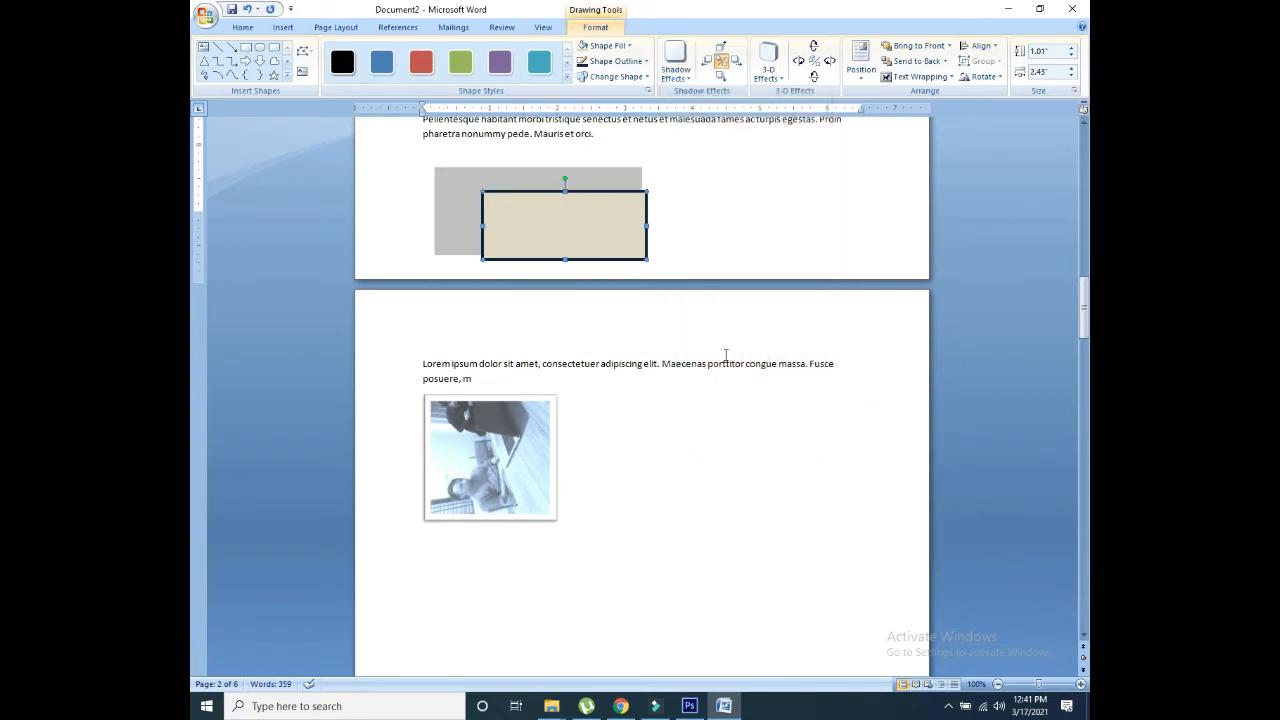
{"action": "left_click", "coordinate": [686, 78]}
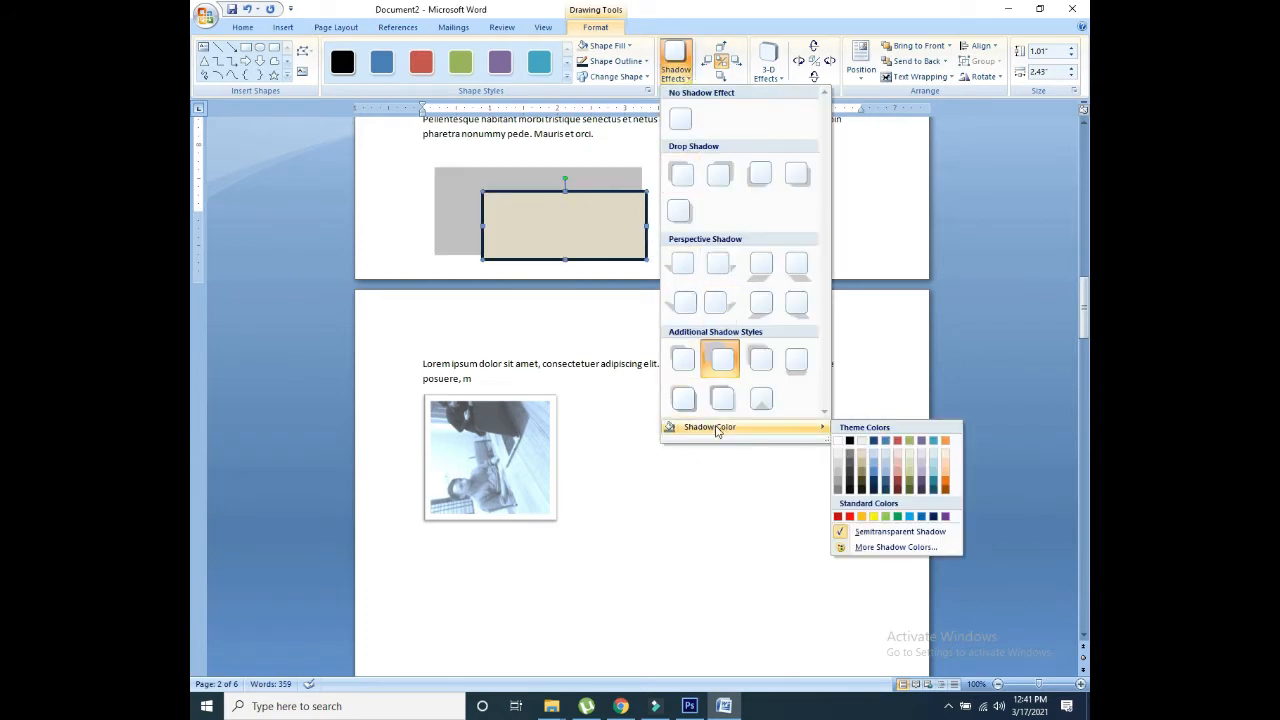
{"action": "left_click", "coordinate": [849, 470]}
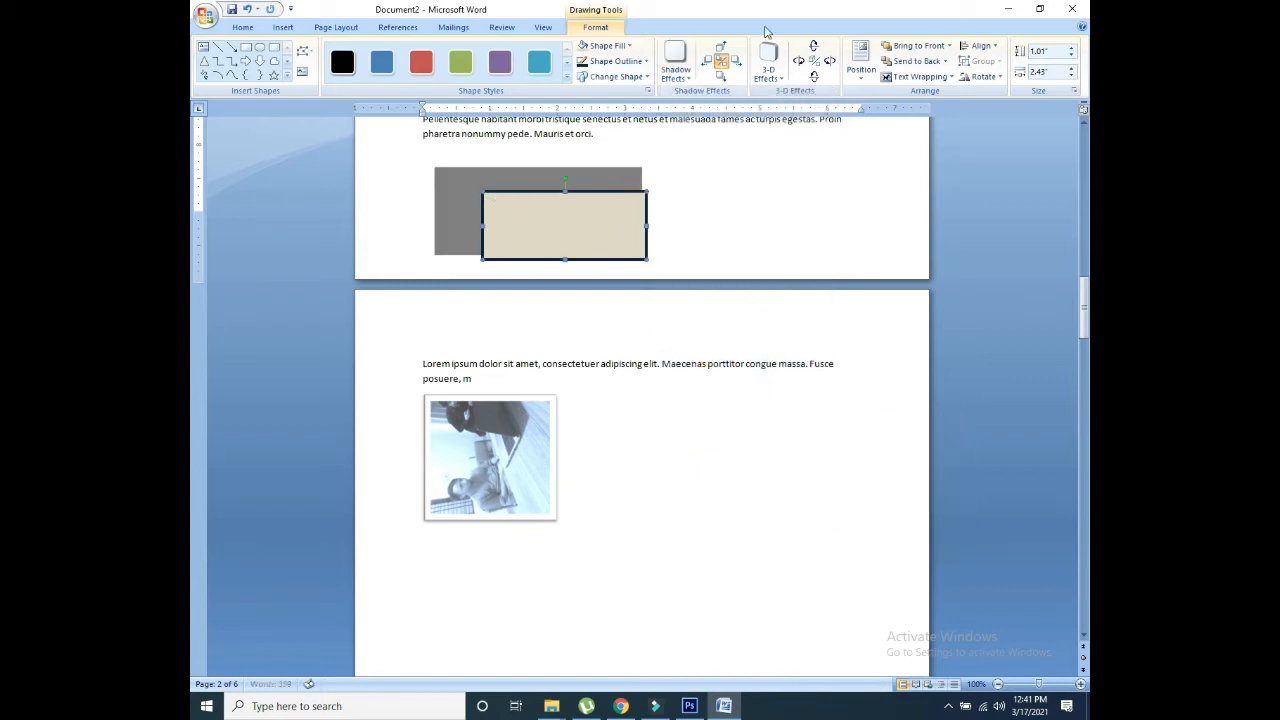
Step: Apply a Parallel 3-D style to the tan rectangle, toggling 3-D off and back on
{"action": "left_click", "coordinate": [769, 65]}
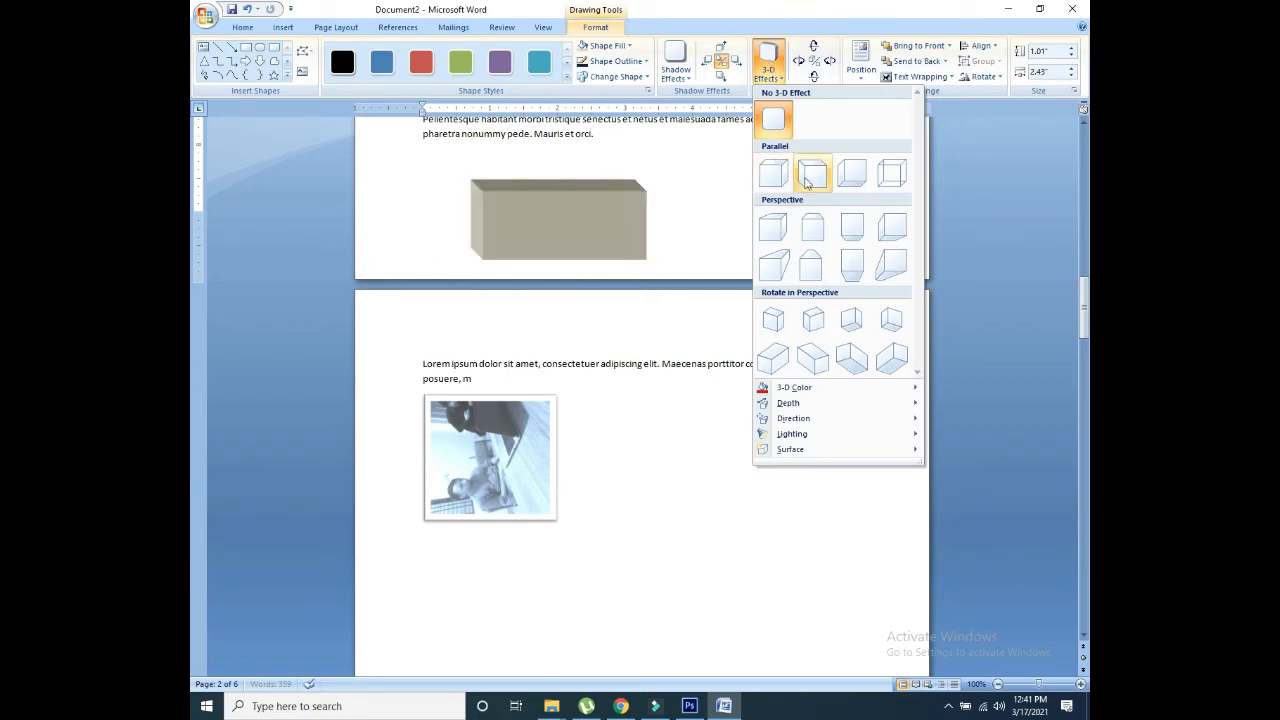
{"action": "left_click", "coordinate": [806, 177]}
{"action": "left_click", "coordinate": [770, 64]}
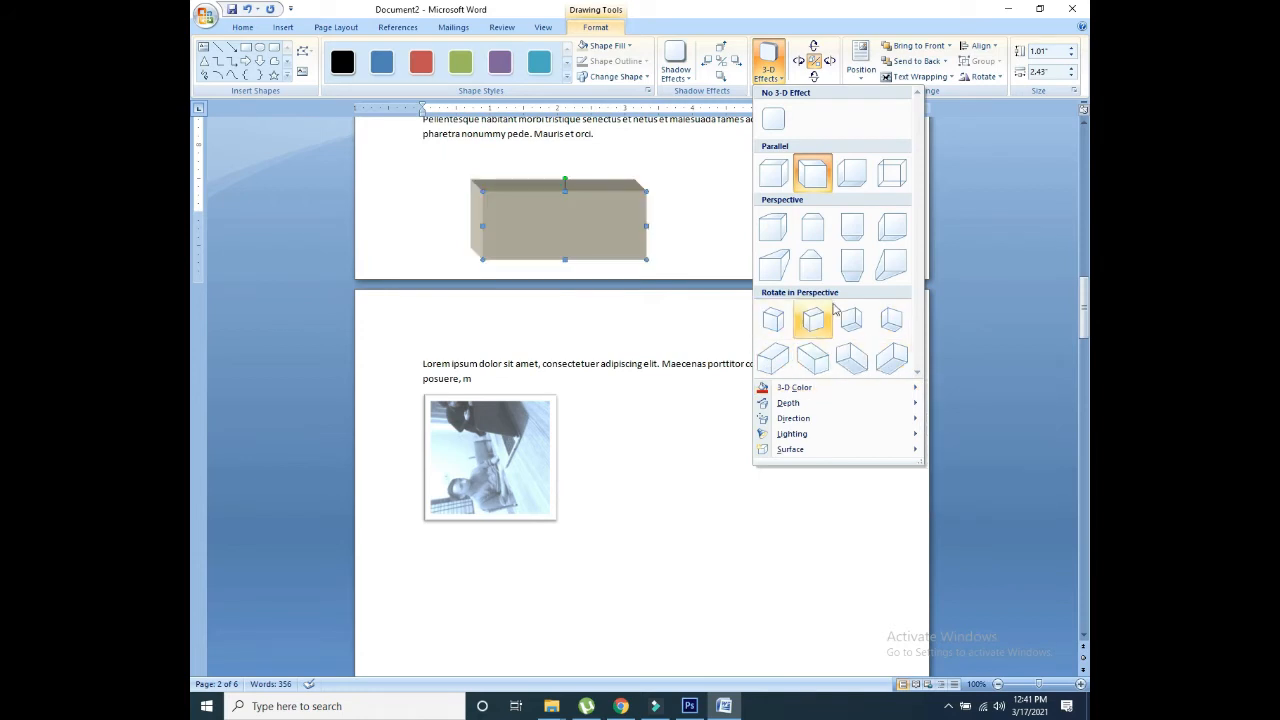
{"action": "left_click", "coordinate": [815, 68]}
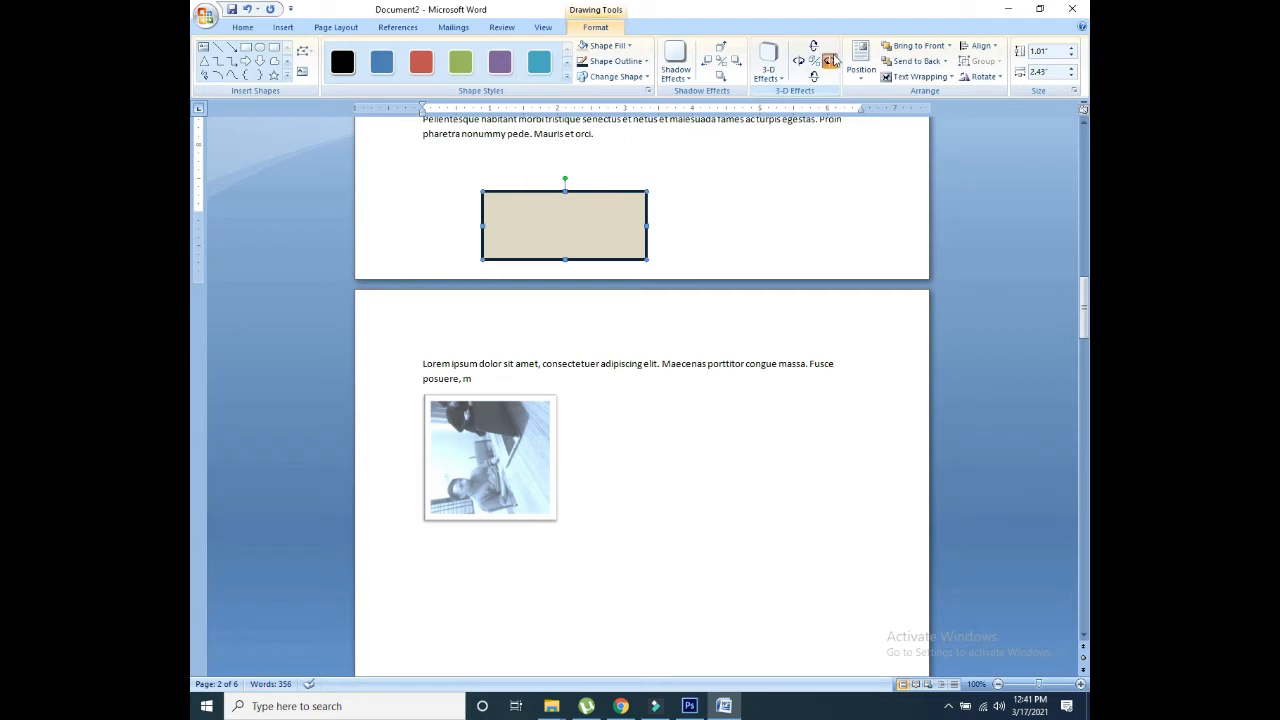
{"action": "left_click", "coordinate": [814, 62]}
Step: Tilt the 3-D box and set its position relative to the surrounding text
{"action": "left_click", "coordinate": [829, 61]}
{"action": "left_click", "coordinate": [813, 46]}
{"action": "left_click", "coordinate": [813, 46]}
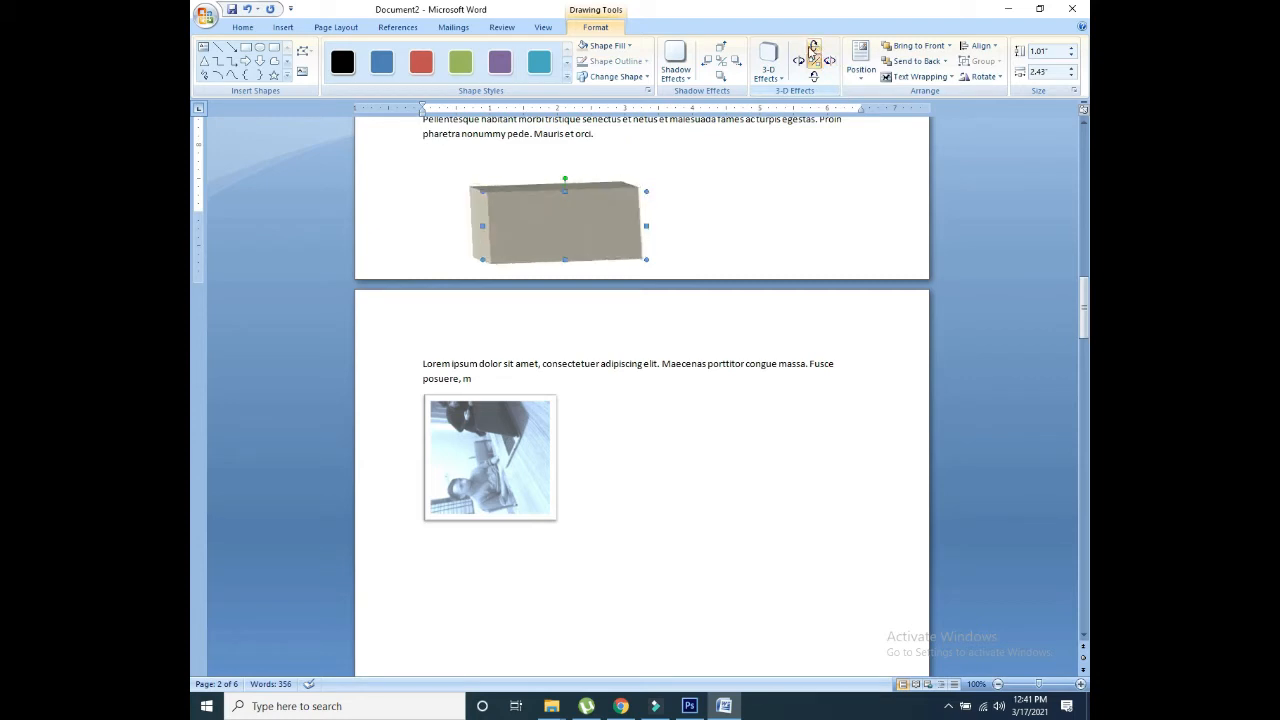
{"action": "left_click", "coordinate": [803, 60]}
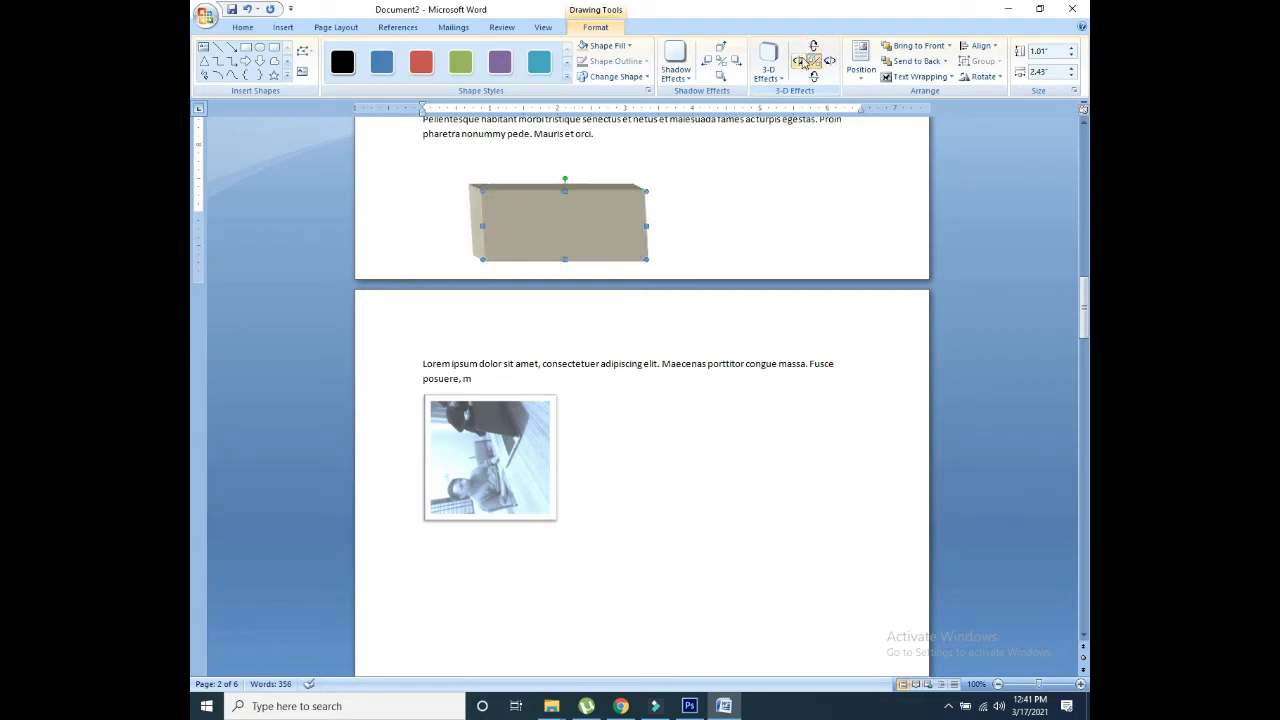
{"action": "left_click", "coordinate": [859, 84]}
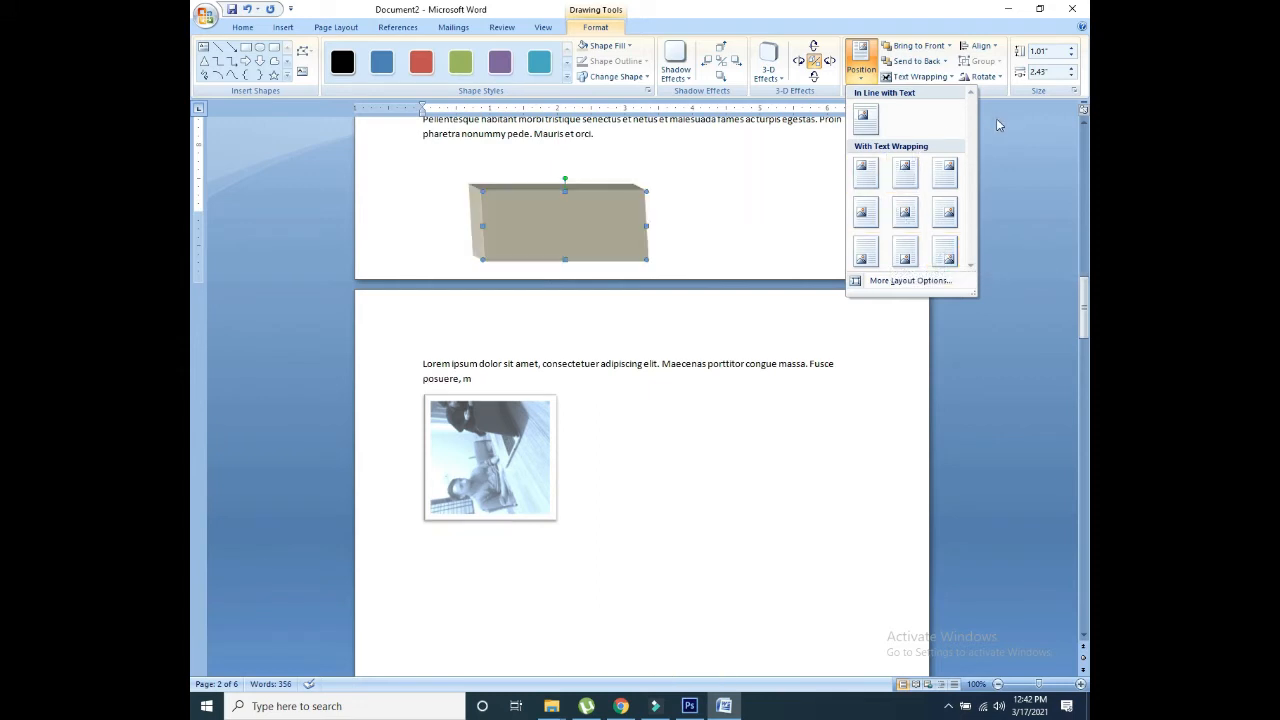
{"action": "left_click", "coordinate": [865, 172]}
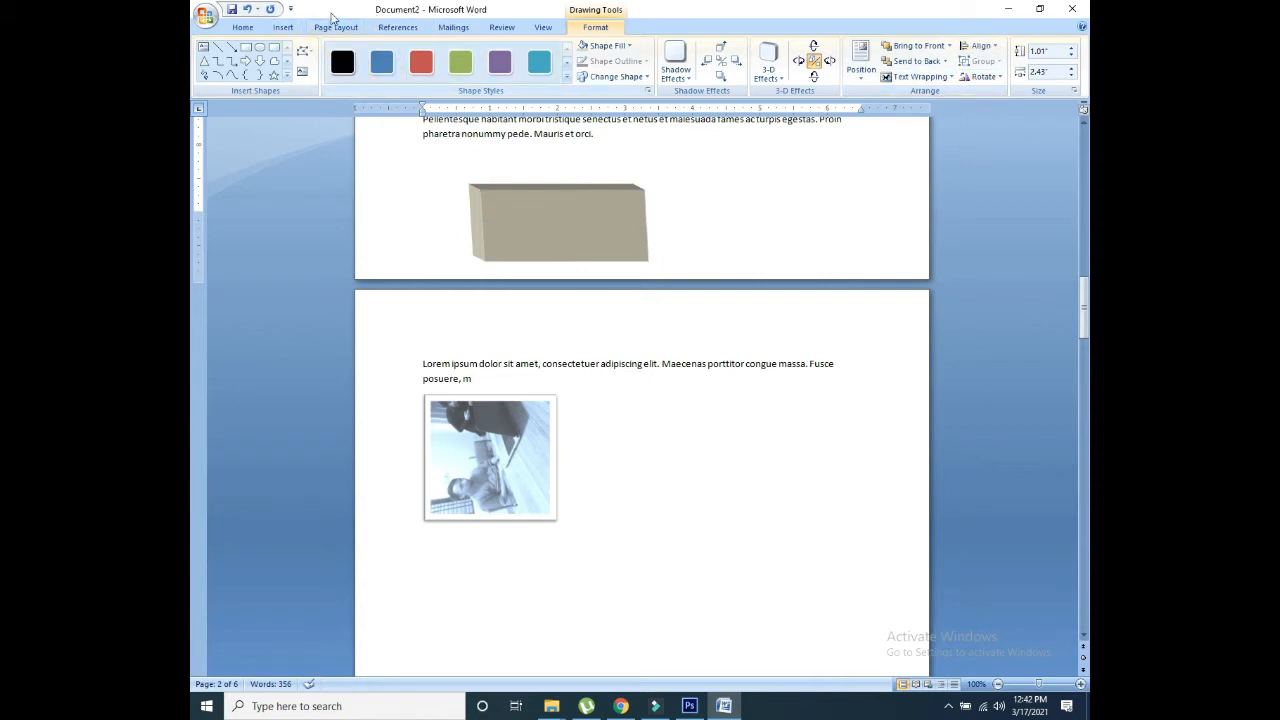
Step: Insert a Clustered Column chart with sample Series 1–3 data and close its Excel sheet
{"action": "left_click", "coordinate": [284, 27]}
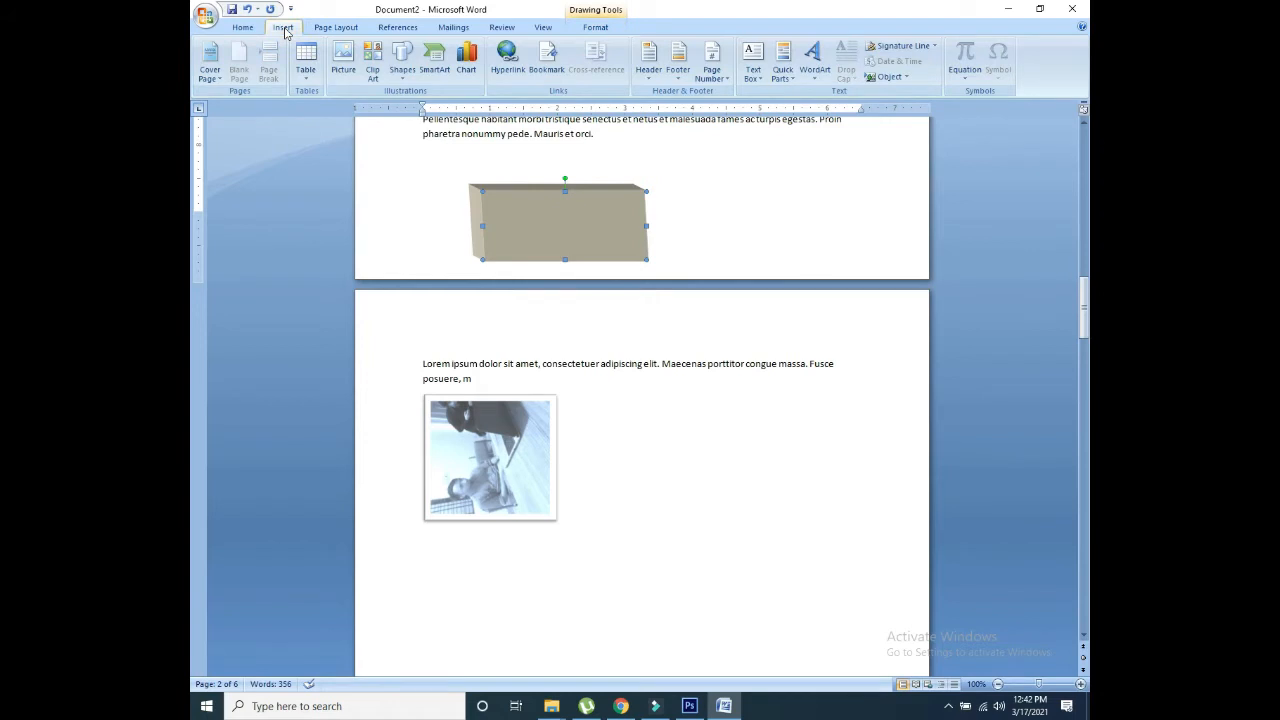
{"action": "left_click", "coordinate": [473, 76]}
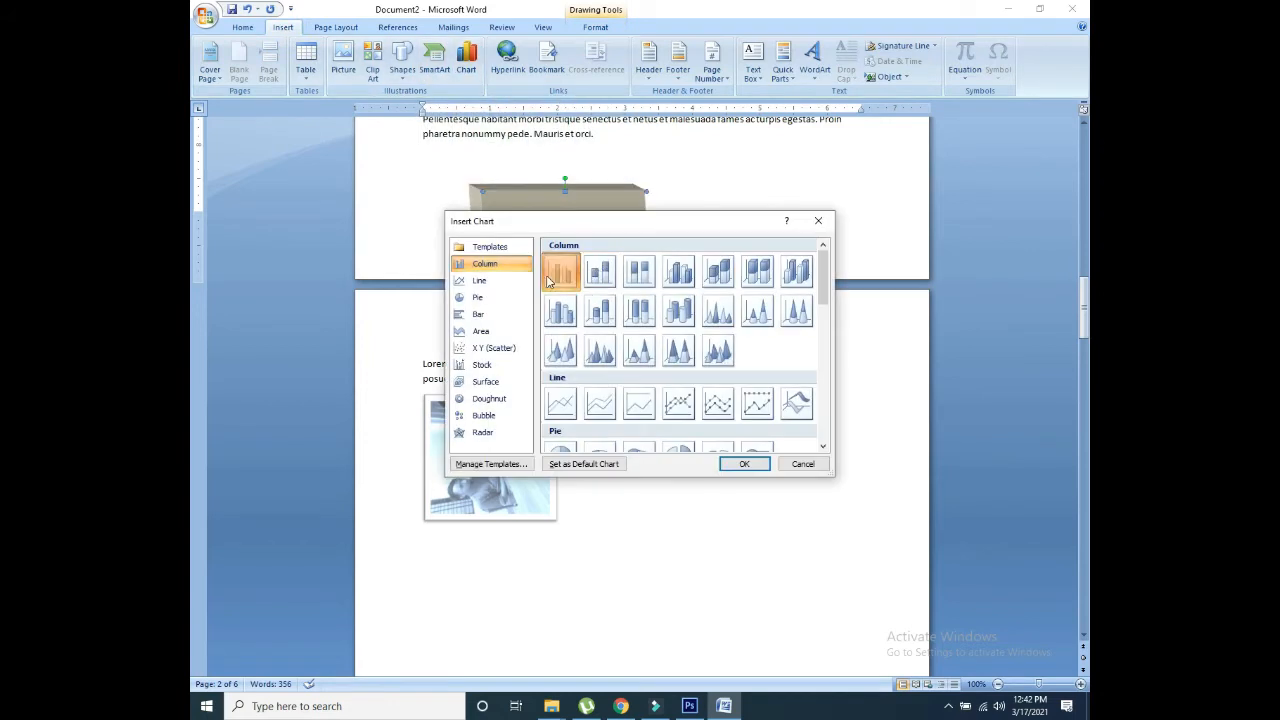
{"action": "double_click", "coordinate": [548, 281]}
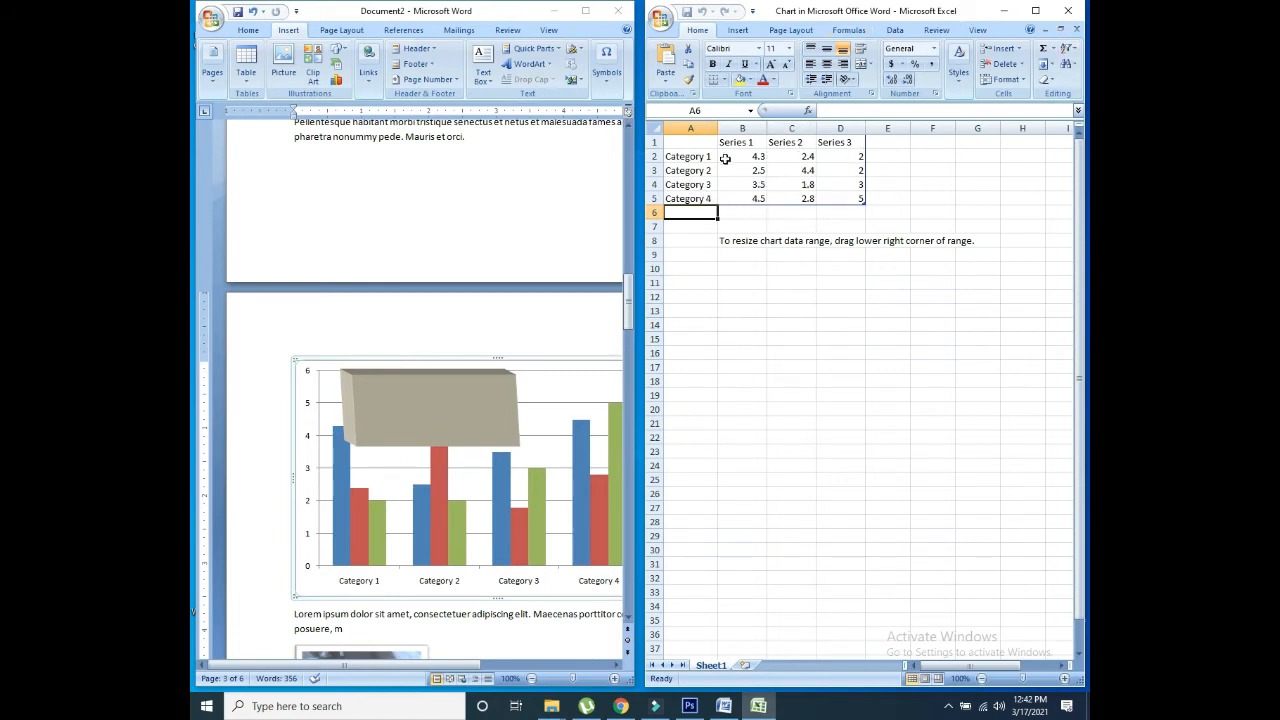
{"action": "left_click", "coordinate": [338, 478]}
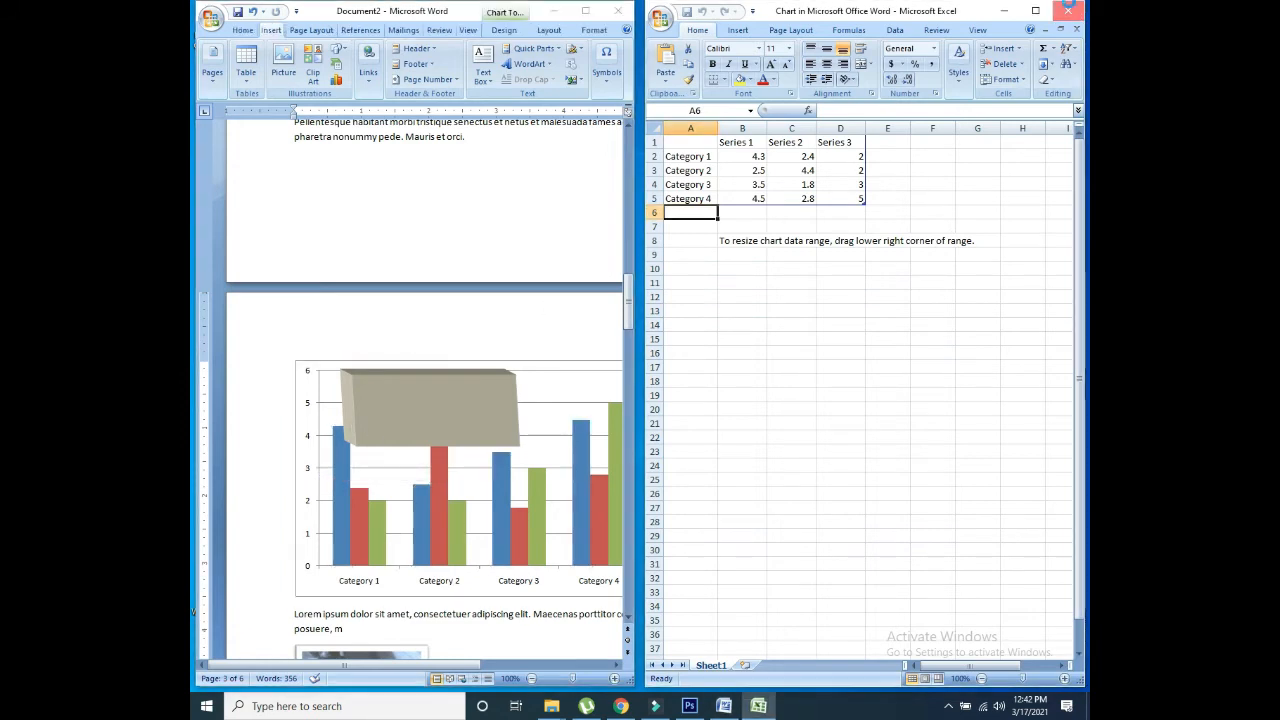
{"action": "left_click", "coordinate": [1078, 10]}
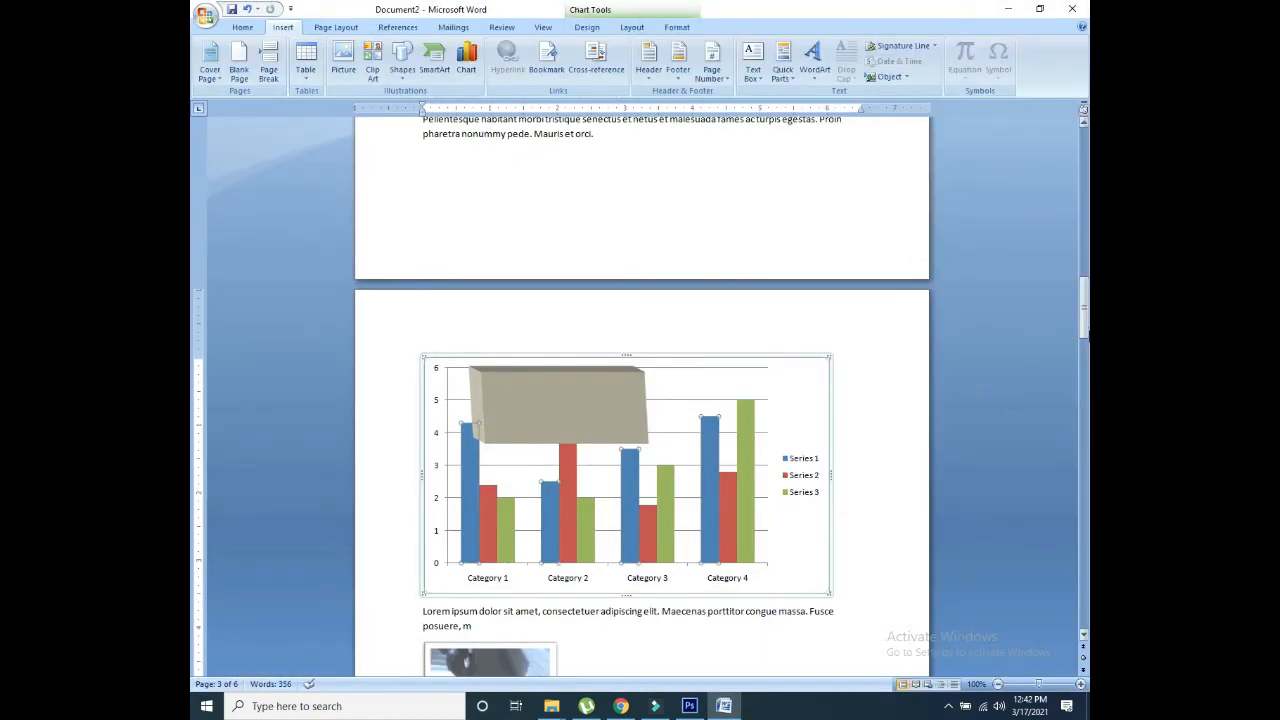
{"action": "mouse_move", "coordinate": [1084, 307]}
{"action": "left_mouse_down"}
{"action": "mouse_move", "coordinate": [1084, 325]}
{"action": "mouse_move", "coordinate": [1084, 292]}
{"action": "left_mouse_up"}
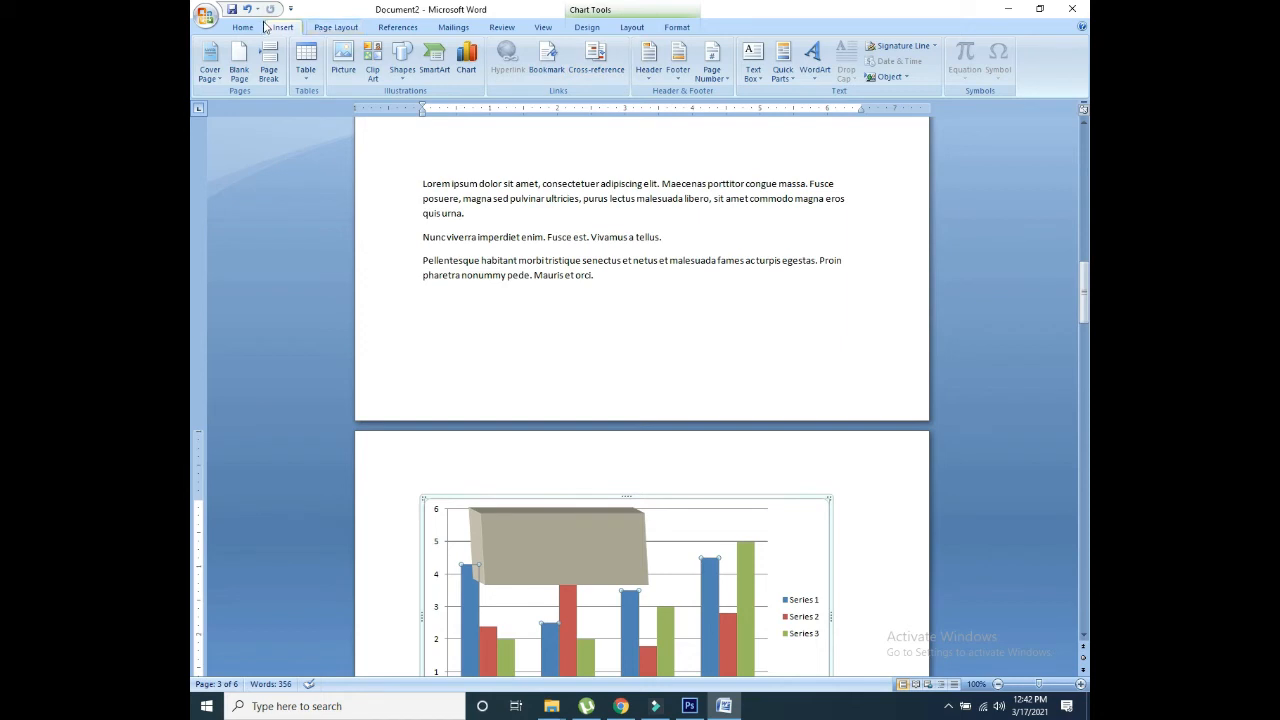
Step: Select the words 'pulvinar ultricies' in the first paragraph
{"action": "left_click", "coordinate": [314, 28]}
{"action": "left_click", "coordinate": [284, 28]}
{"action": "double_click", "coordinate": [519, 203]}
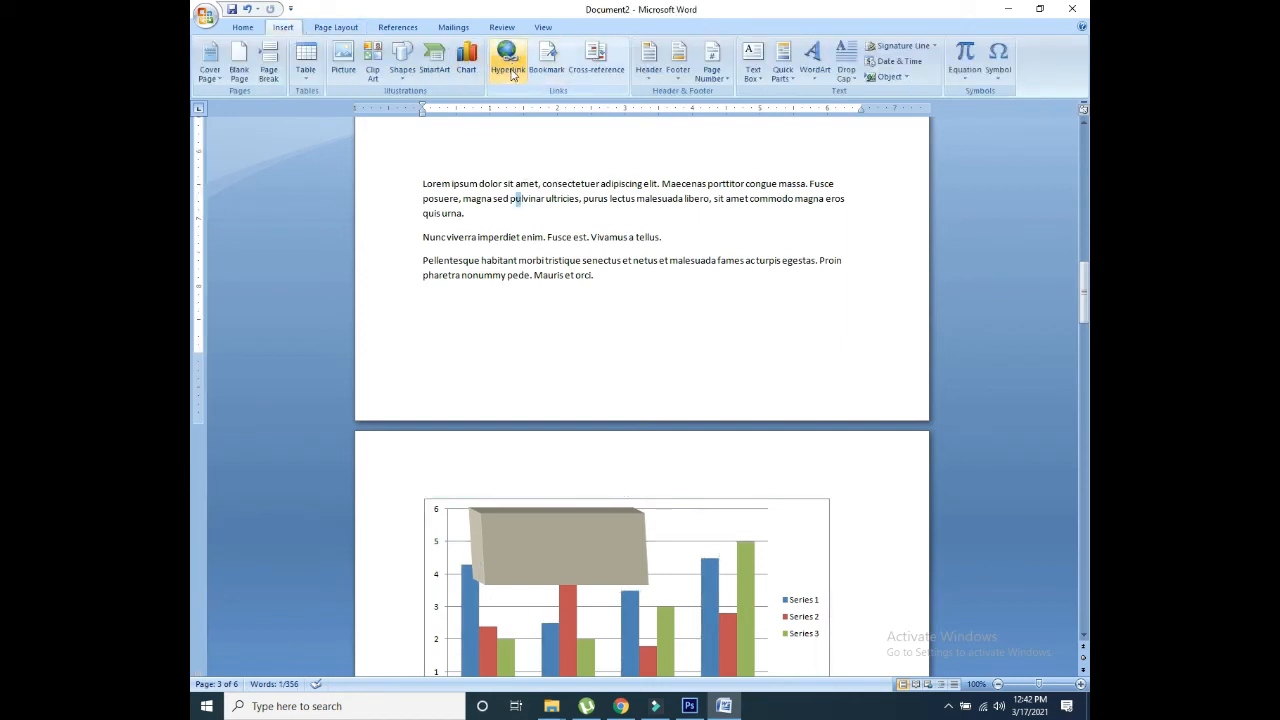
{"action": "left_click_drag", "start_coordinate": [571, 198], "coordinate": [515, 199]}
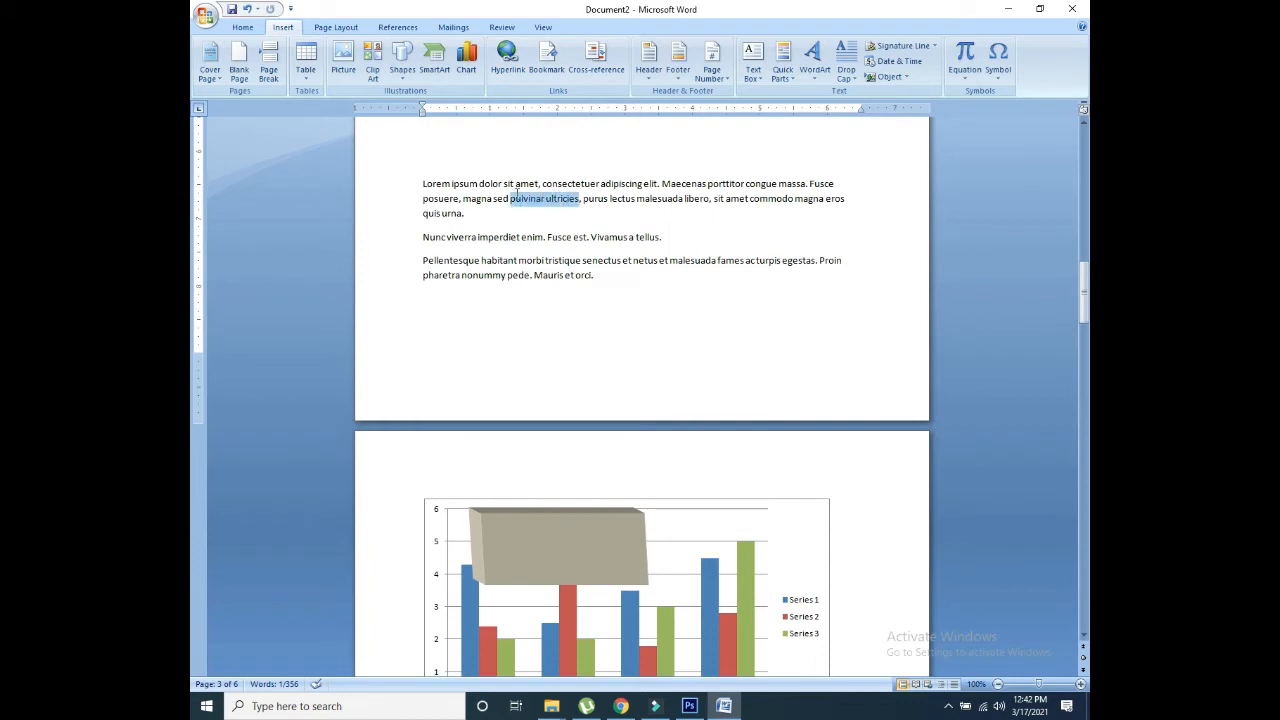
{"action": "left_click", "coordinate": [508, 62]}
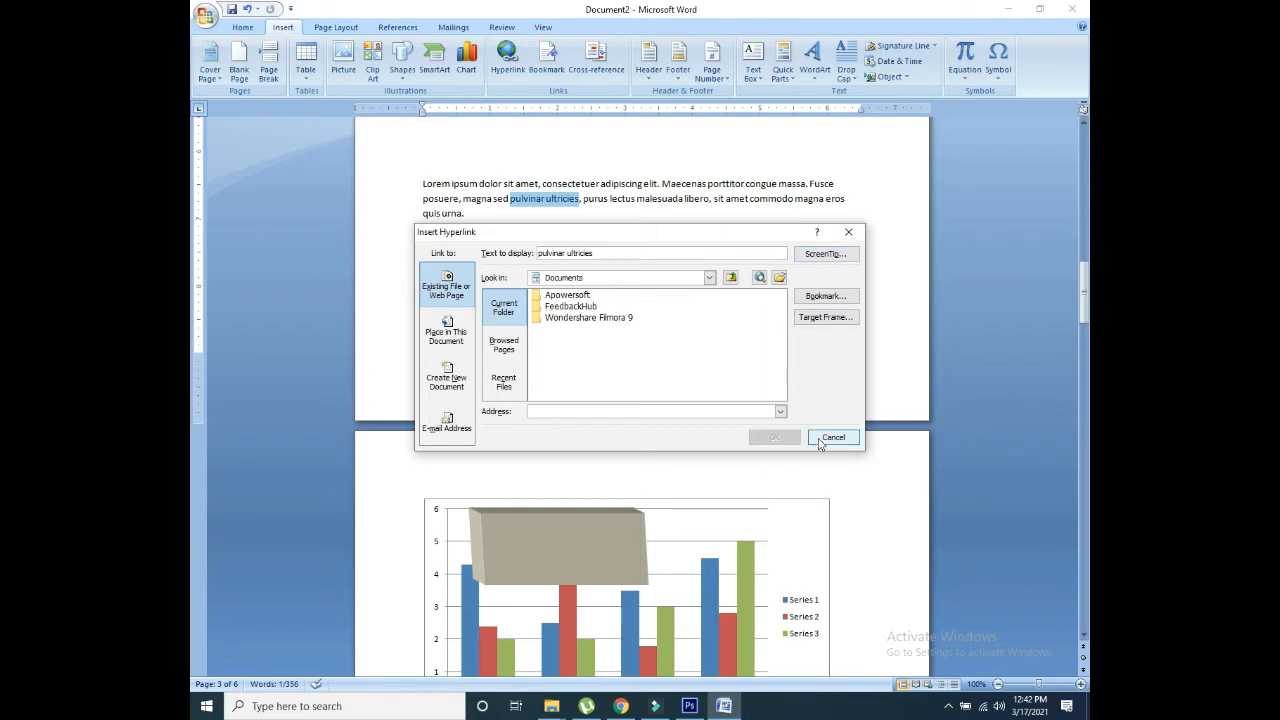
{"action": "left_click", "coordinate": [600, 414]}
{"action": "type", "text": "ww"}
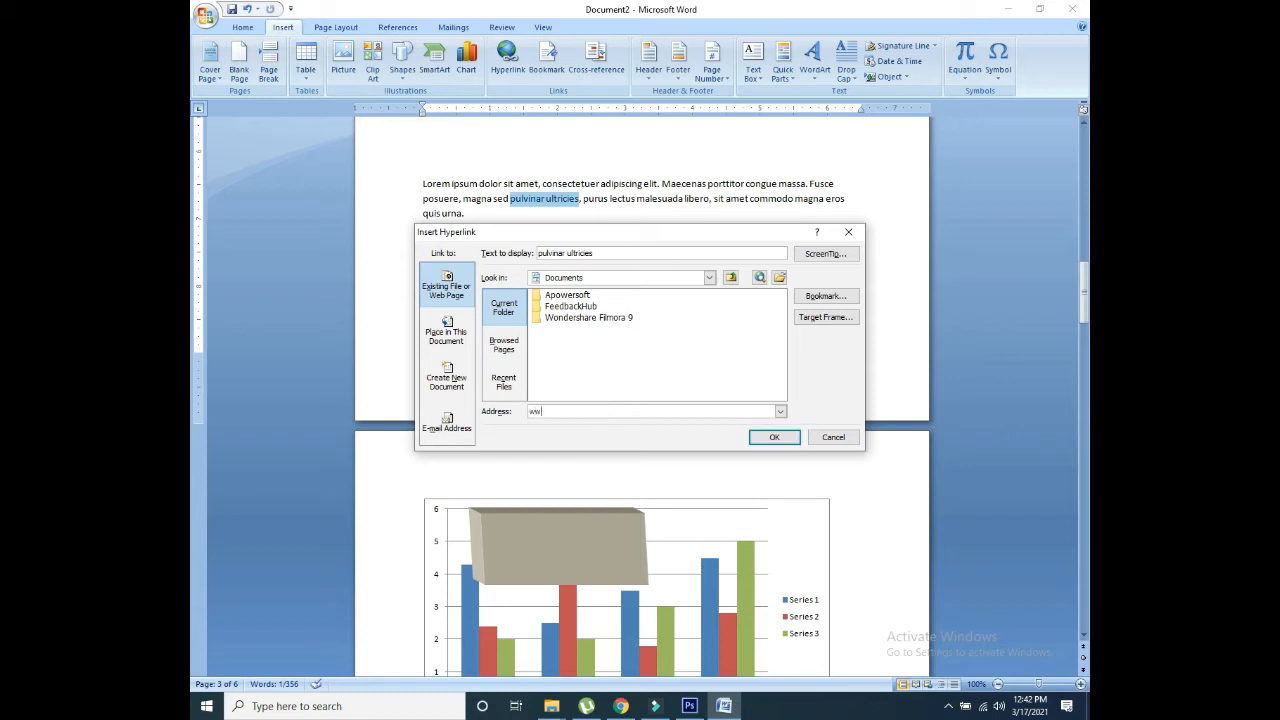
{"action": "type", "text": "w.google.com"}
{"action": "left_click", "coordinate": [773, 437]}
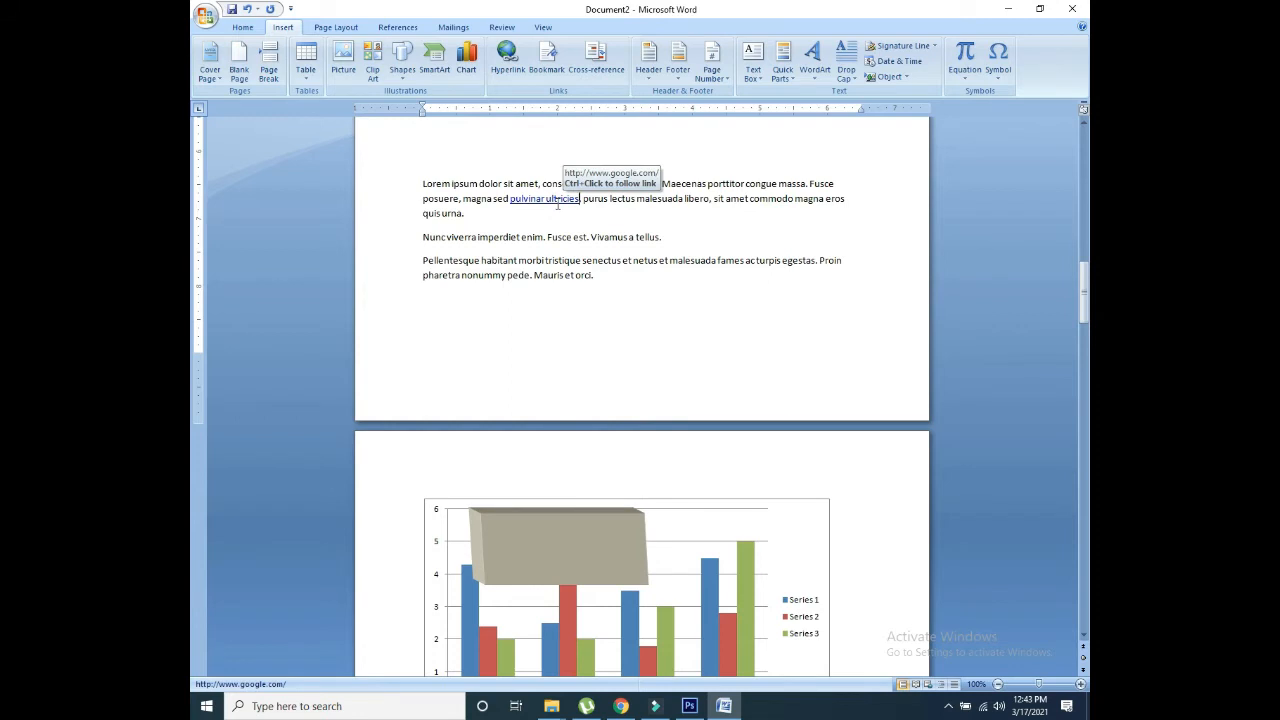
{"action": "left_click", "coordinate": [553, 58]}
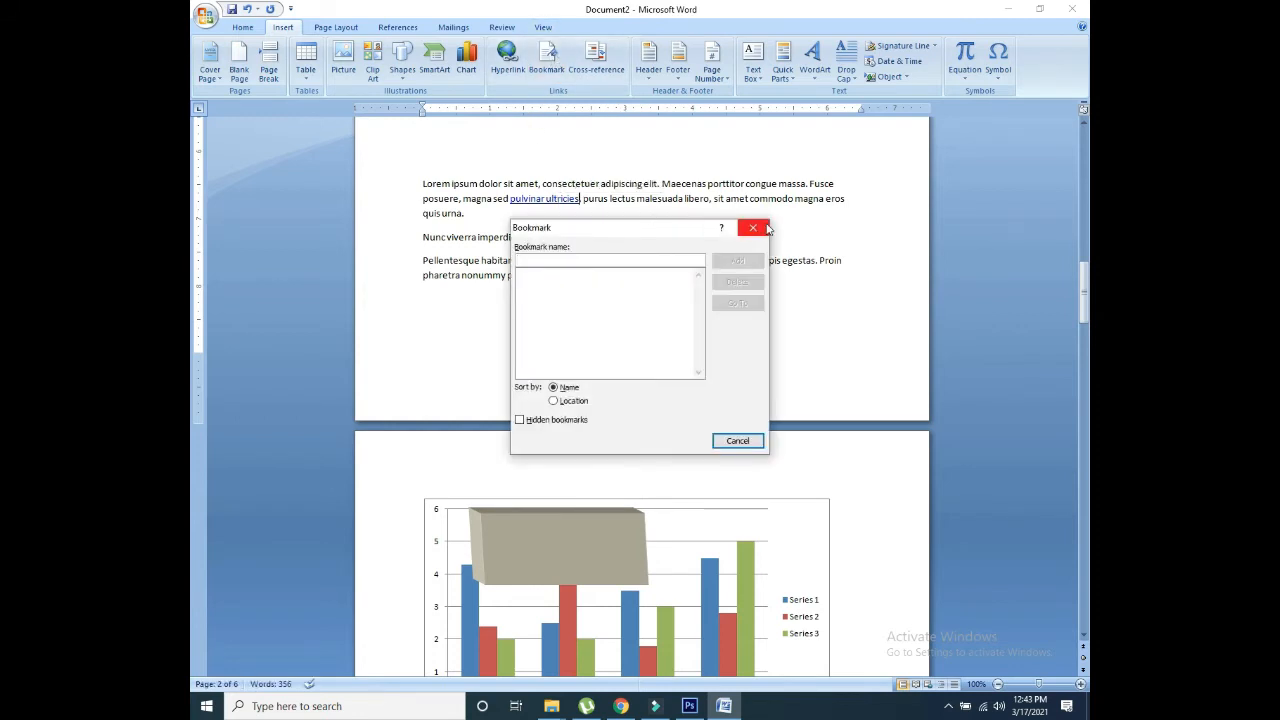
{"action": "left_click", "coordinate": [753, 228]}
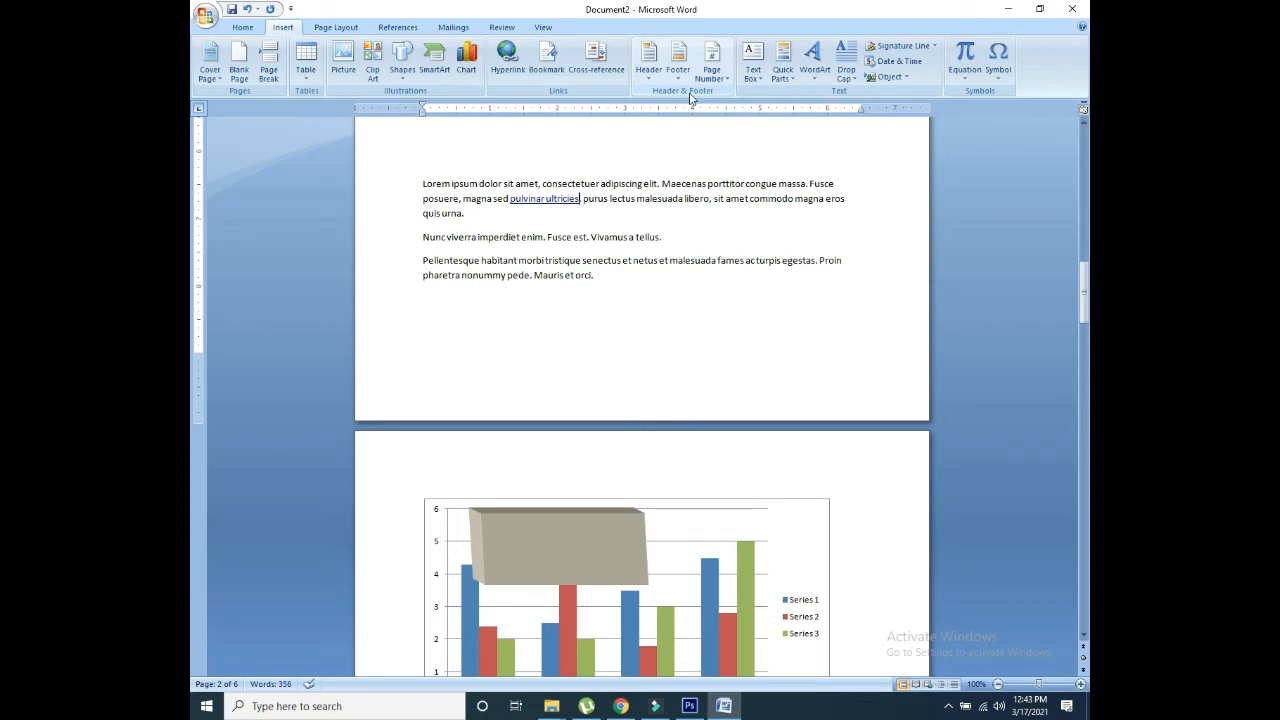
Step: Insert a Blank header and drag its margin so Header from Top is 0.19"
{"action": "left_click", "coordinate": [650, 68]}
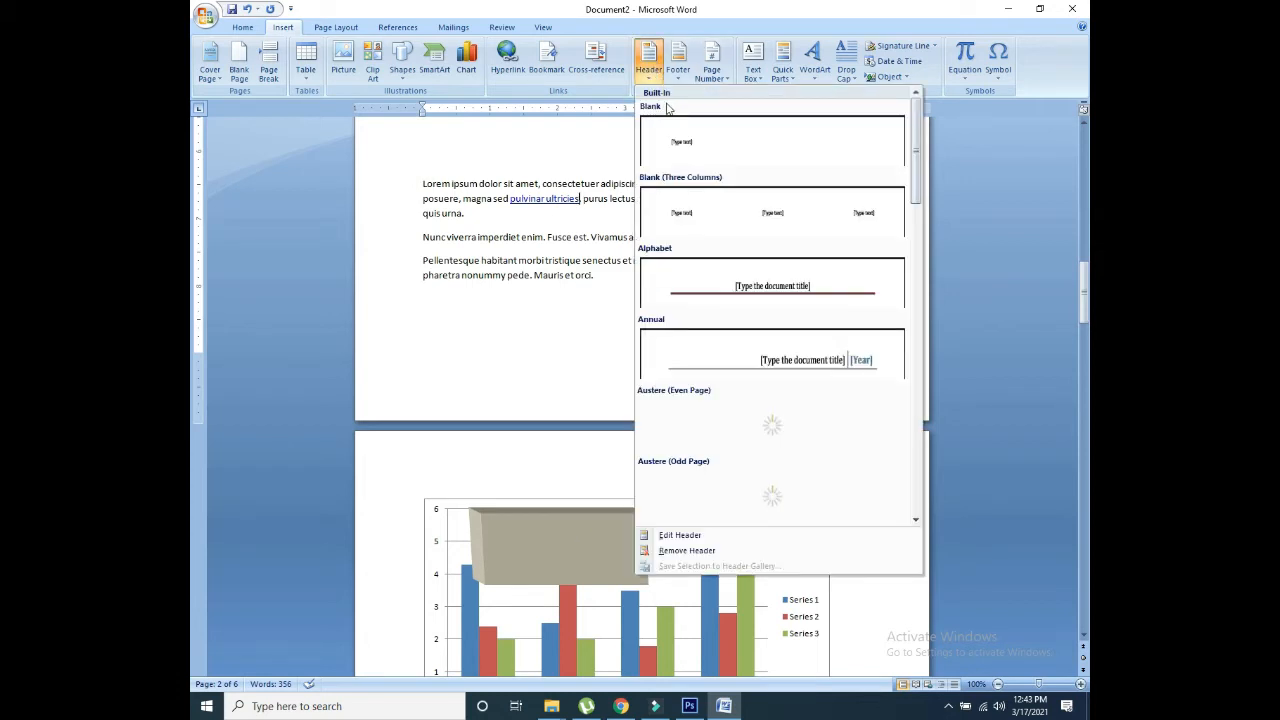
{"action": "left_click", "coordinate": [726, 157]}
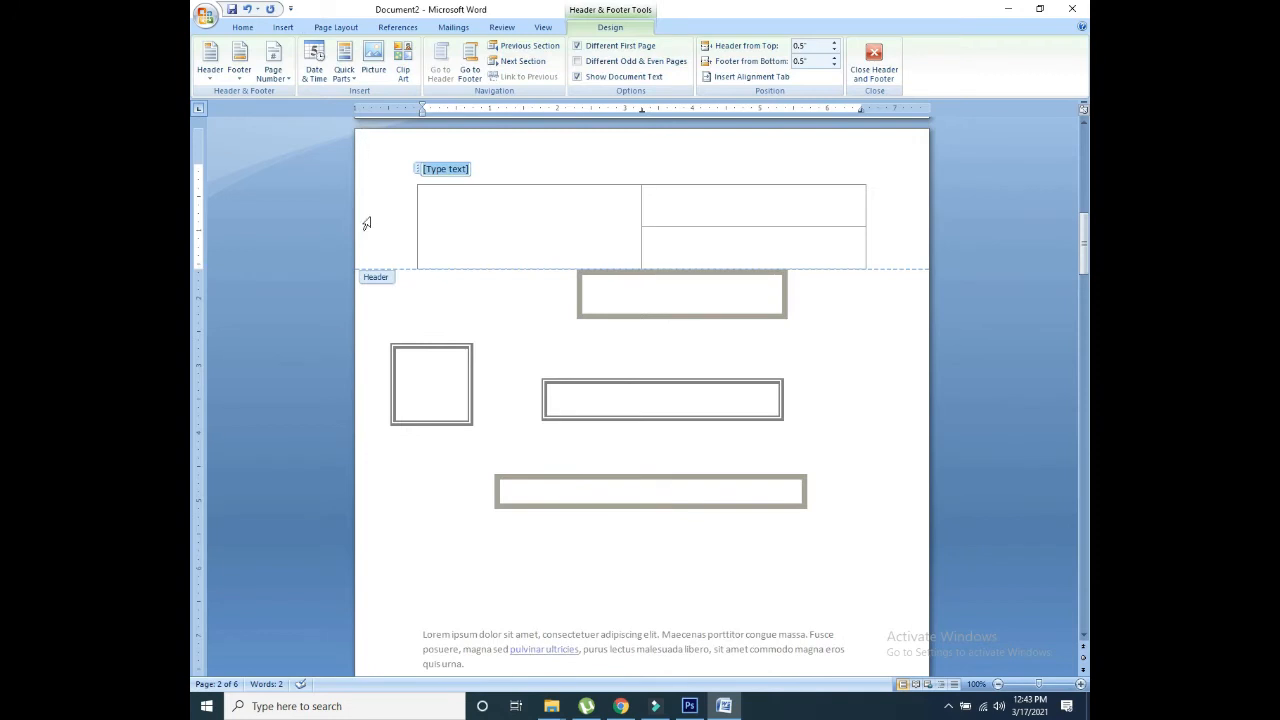
{"action": "left_click_drag", "start_coordinate": [197, 176], "coordinate": [197, 141]}
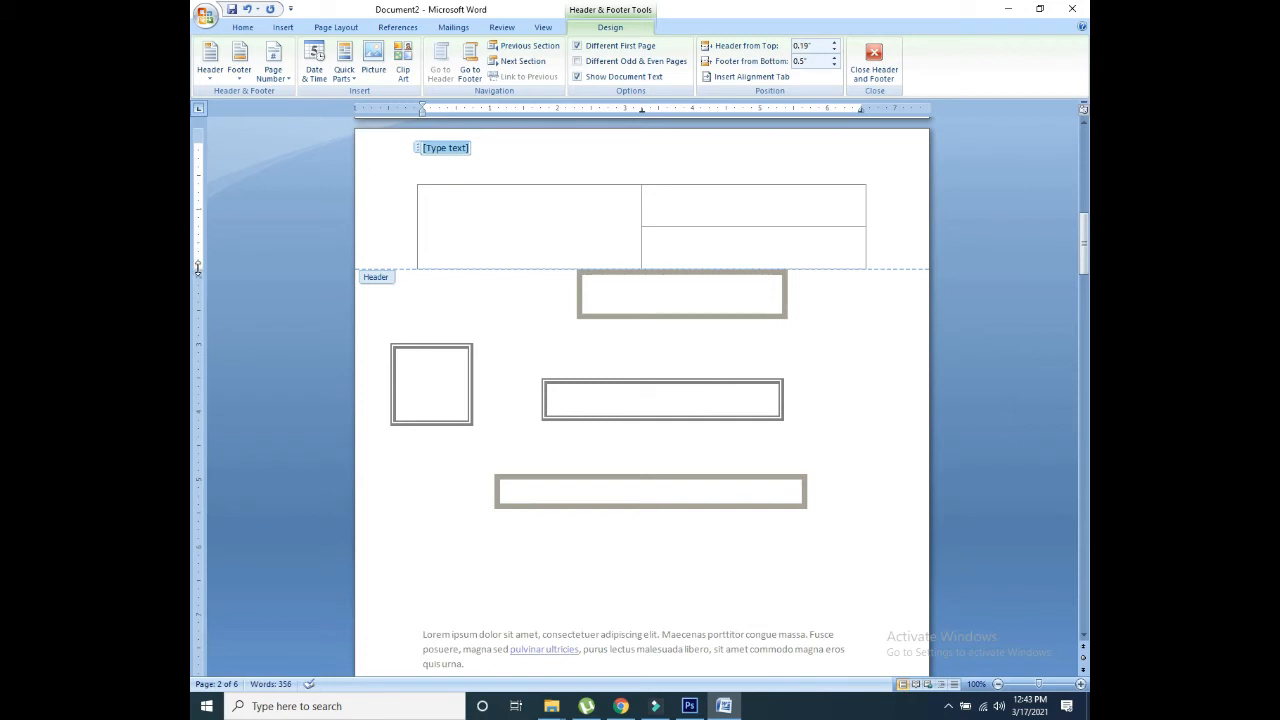
{"action": "left_click_drag", "start_coordinate": [197, 268], "coordinate": [193, 210]}
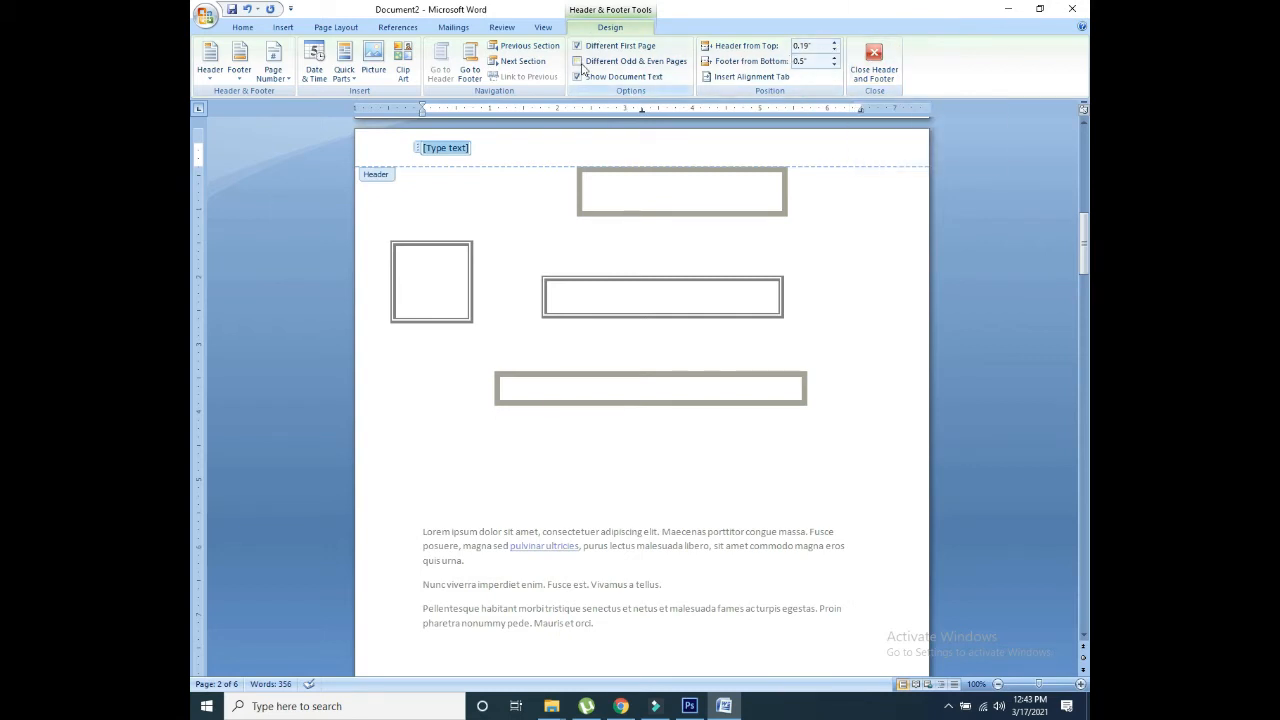
Step: Move to the page 2 footer and insert the date in 3/17/2021 format
{"action": "left_click", "coordinate": [465, 68]}
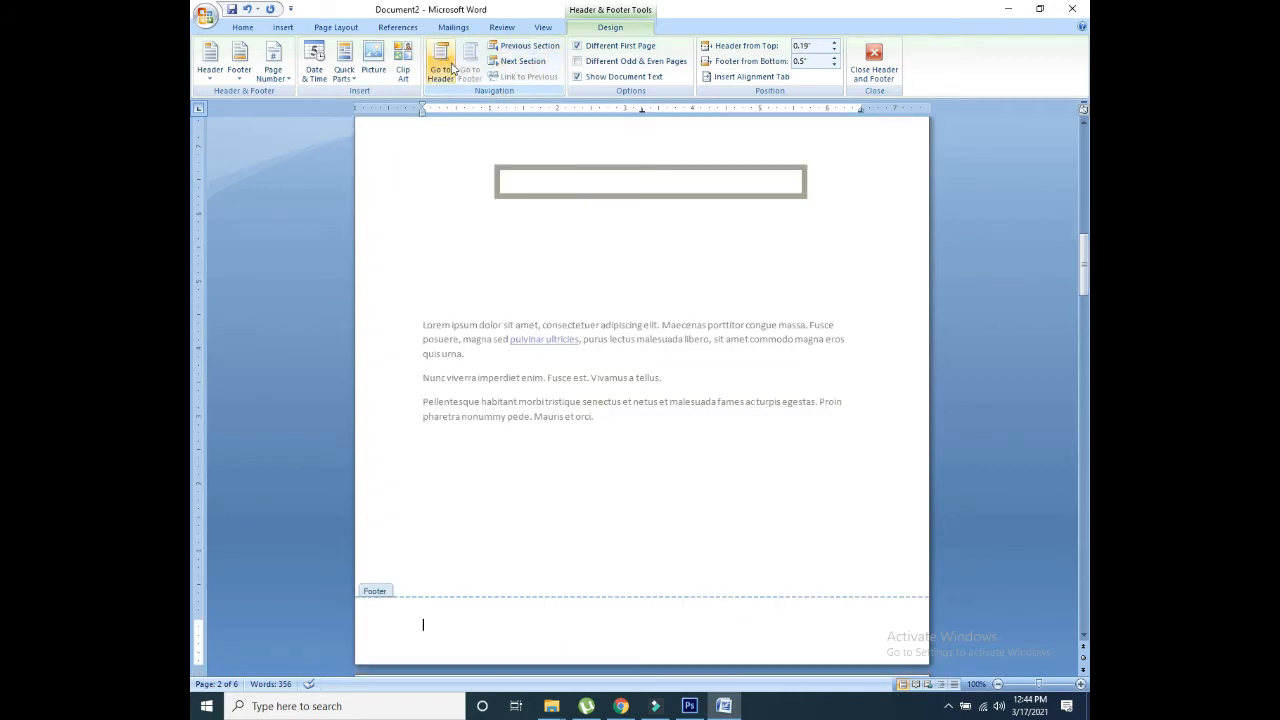
{"action": "left_click", "coordinate": [442, 66]}
{"action": "left_click", "coordinate": [470, 66]}
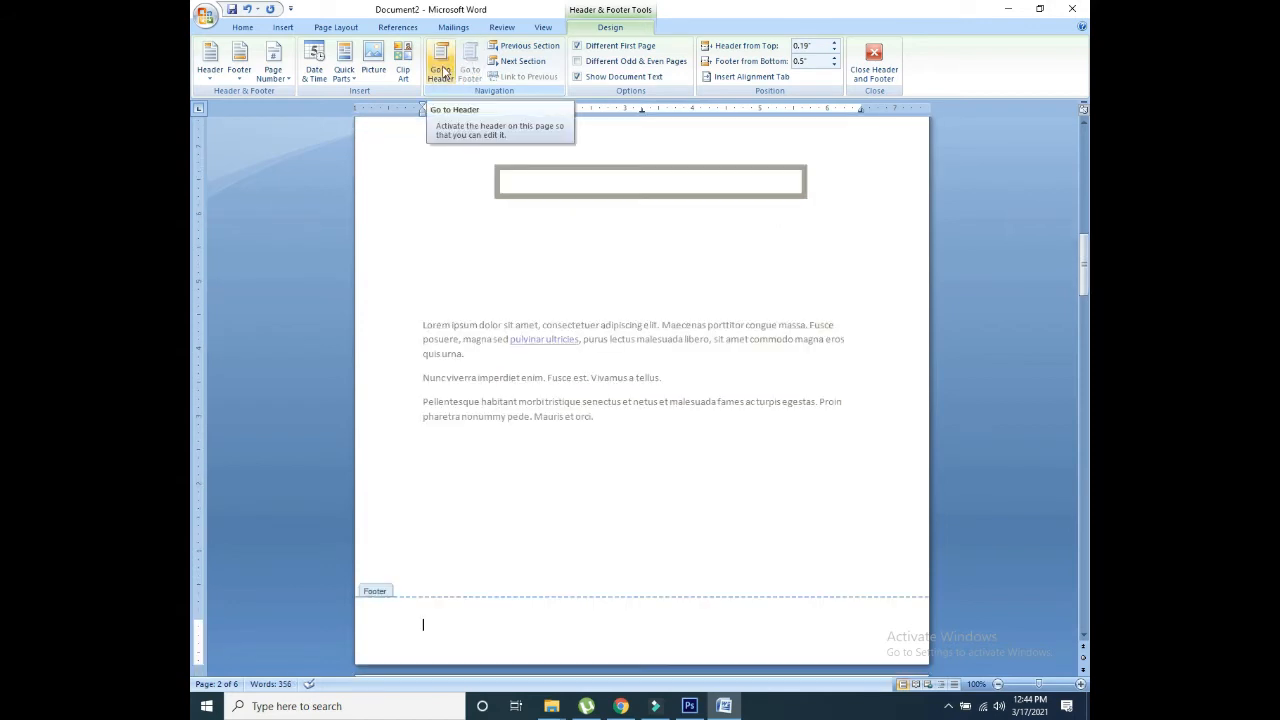
{"action": "left_click", "coordinate": [348, 74]}
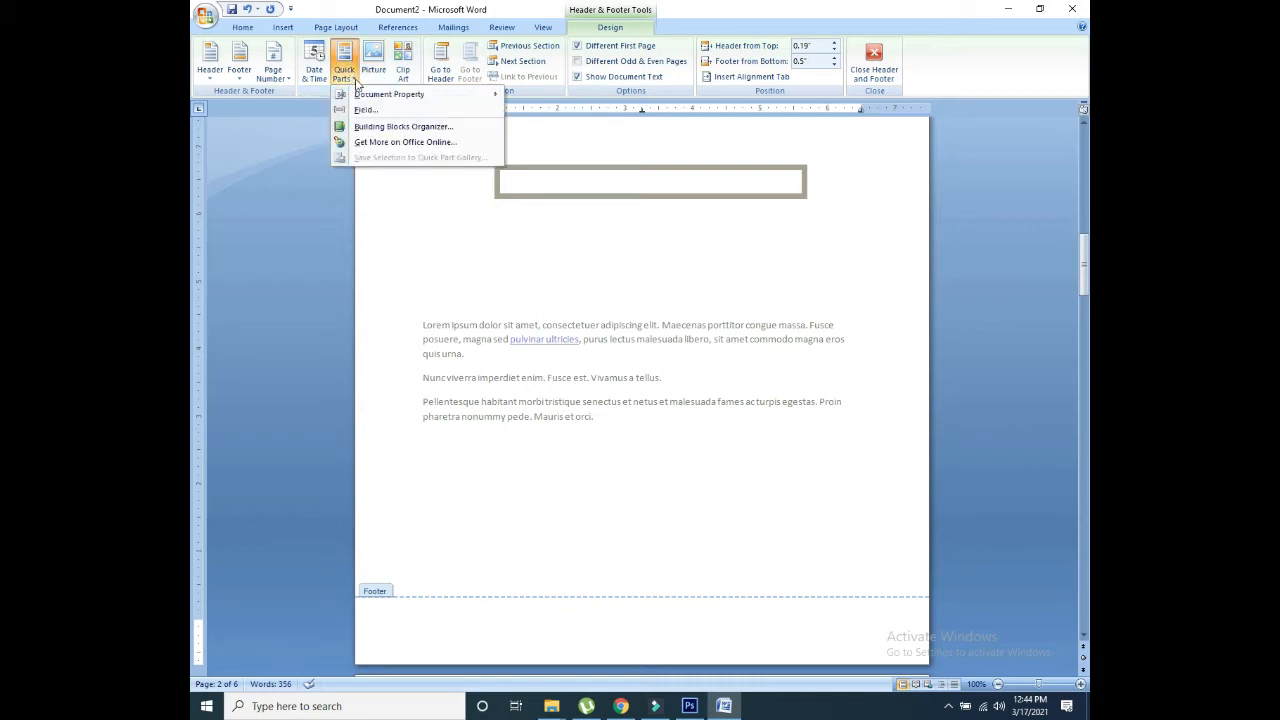
{"action": "left_click", "coordinate": [323, 80]}
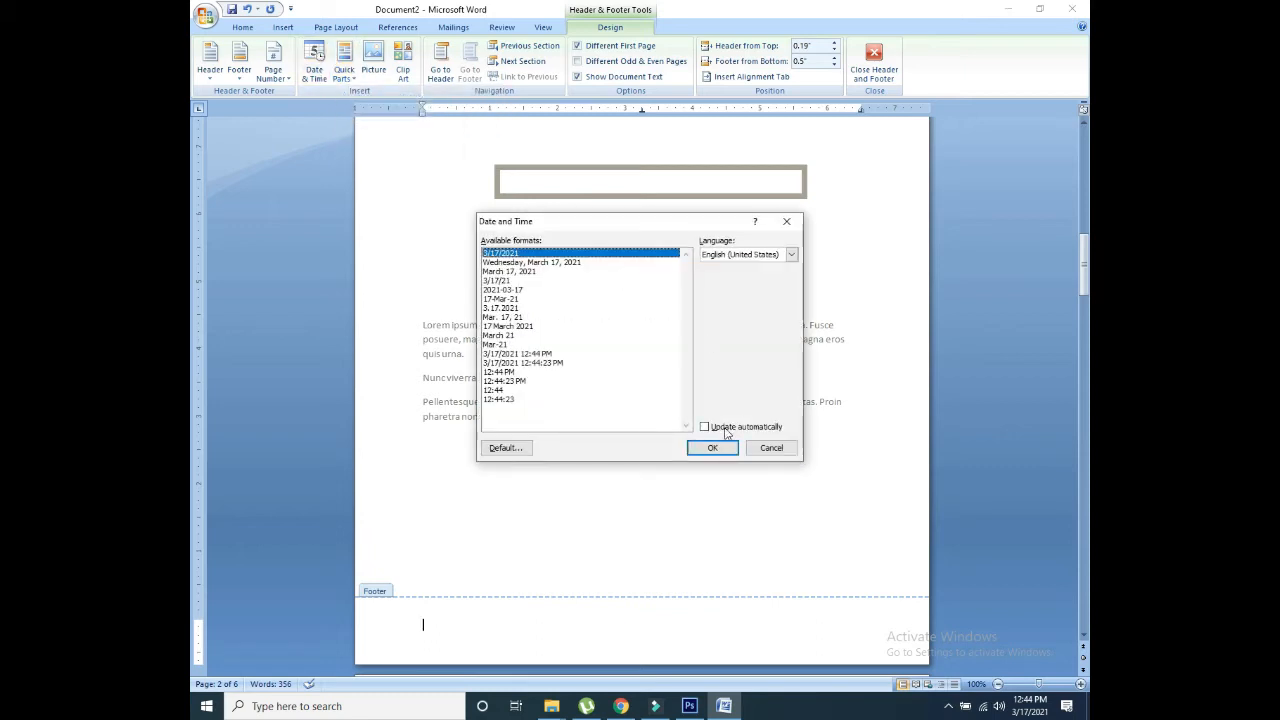
{"action": "left_click", "coordinate": [712, 448]}
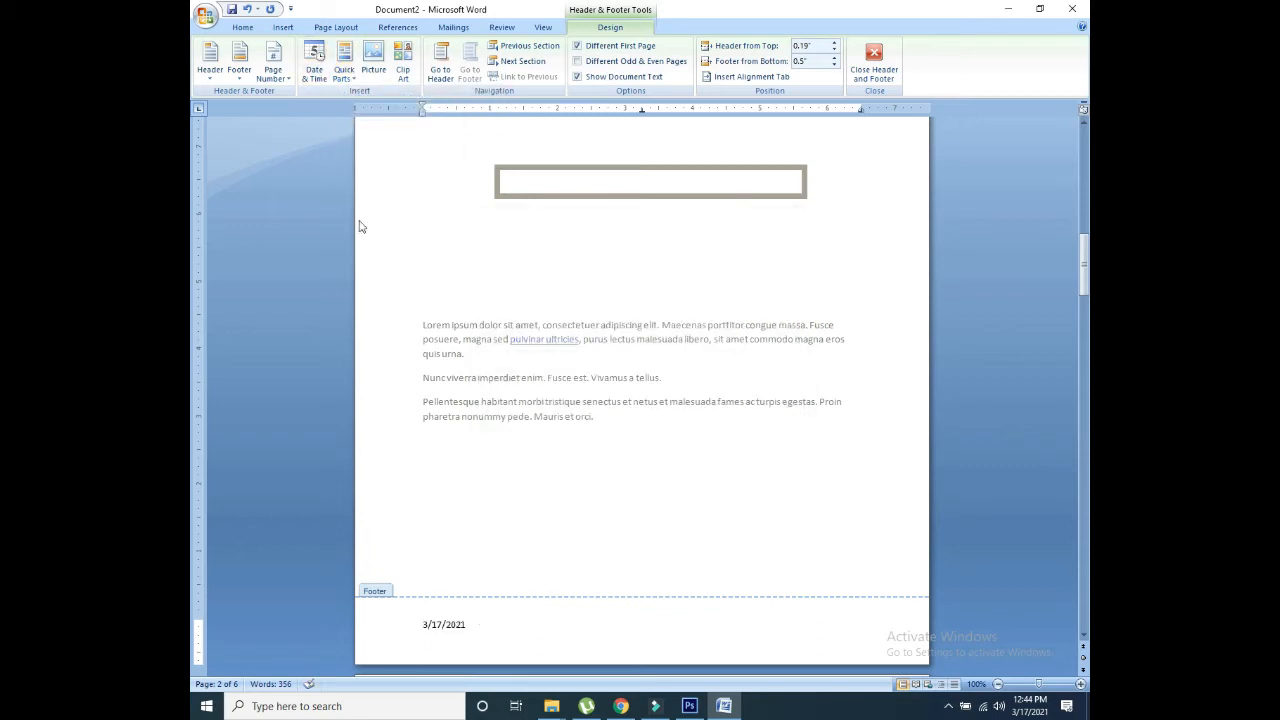
{"action": "left_click", "coordinate": [272, 64]}
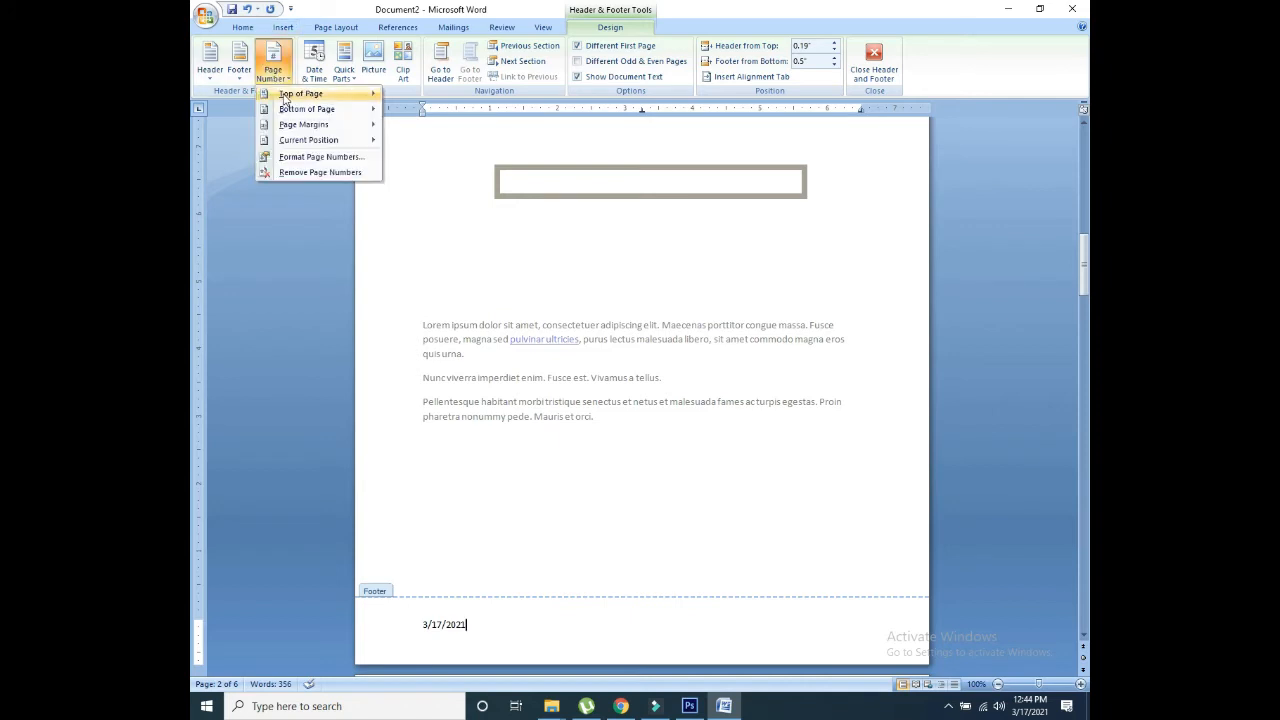
Step: Add an Accent Bar 1 page number at the top of the page and close the header
{"action": "mouse_move", "coordinate": [285, 97]}
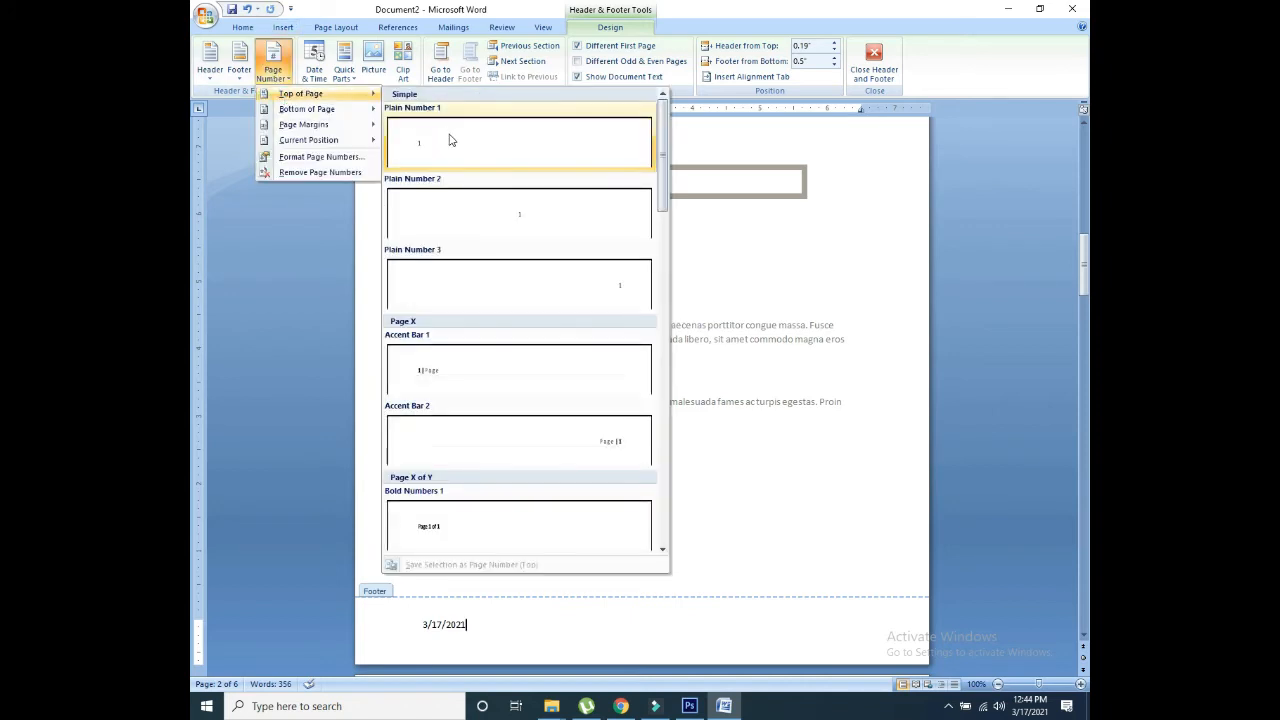
{"action": "left_click", "coordinate": [437, 385]}
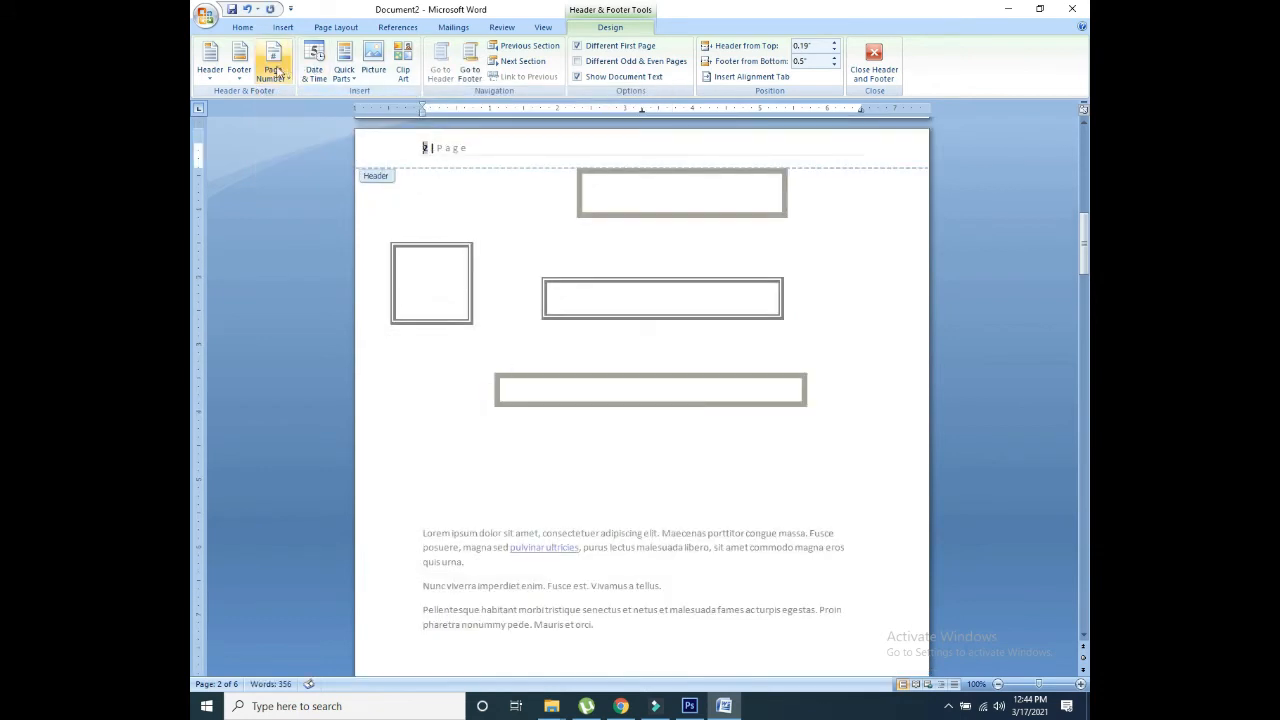
{"action": "left_click", "coordinate": [873, 62]}
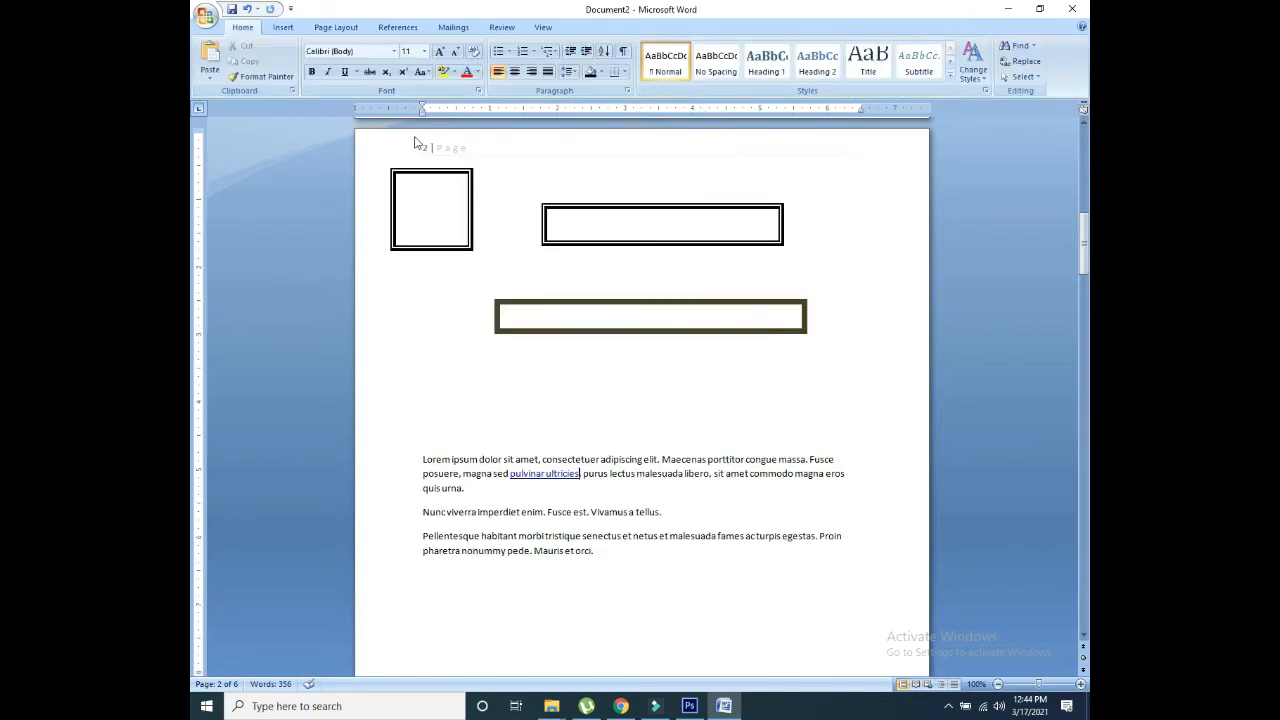
{"action": "left_click_drag", "start_coordinate": [1086, 229], "coordinate": [1088, 229]}
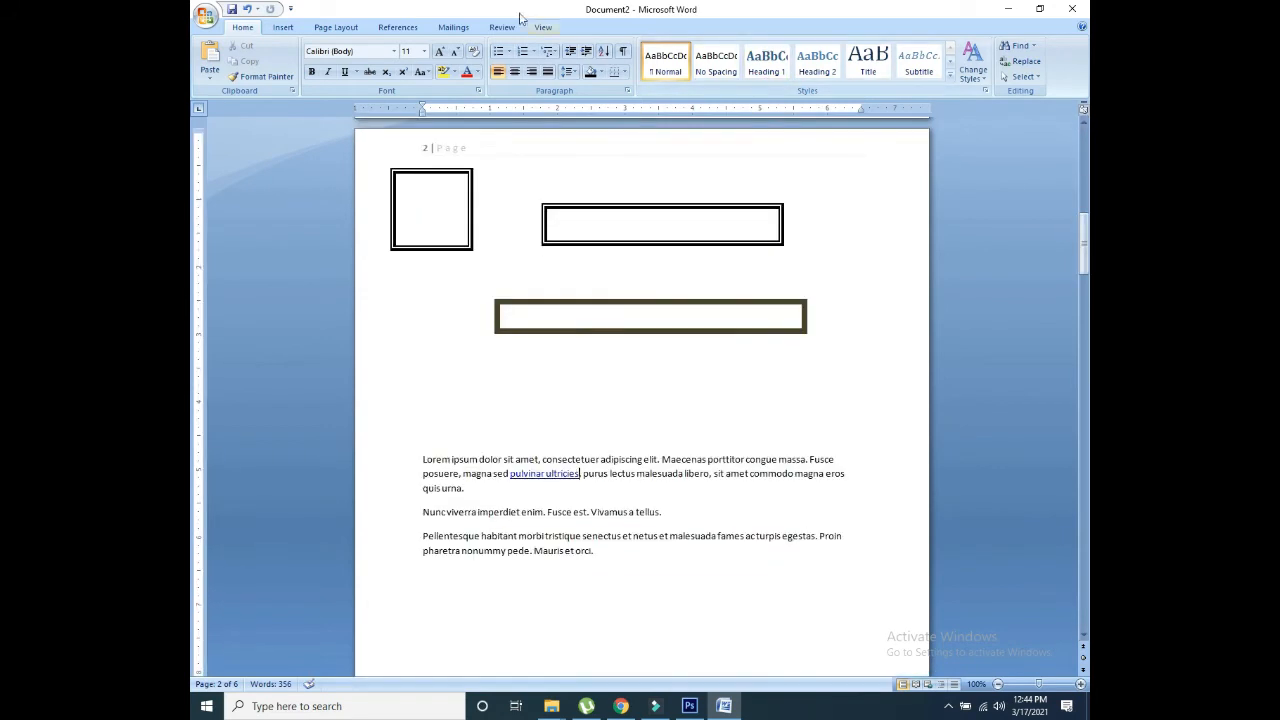
Step: Insert a Simple Text Box onto page 2
{"action": "left_click", "coordinate": [280, 28]}
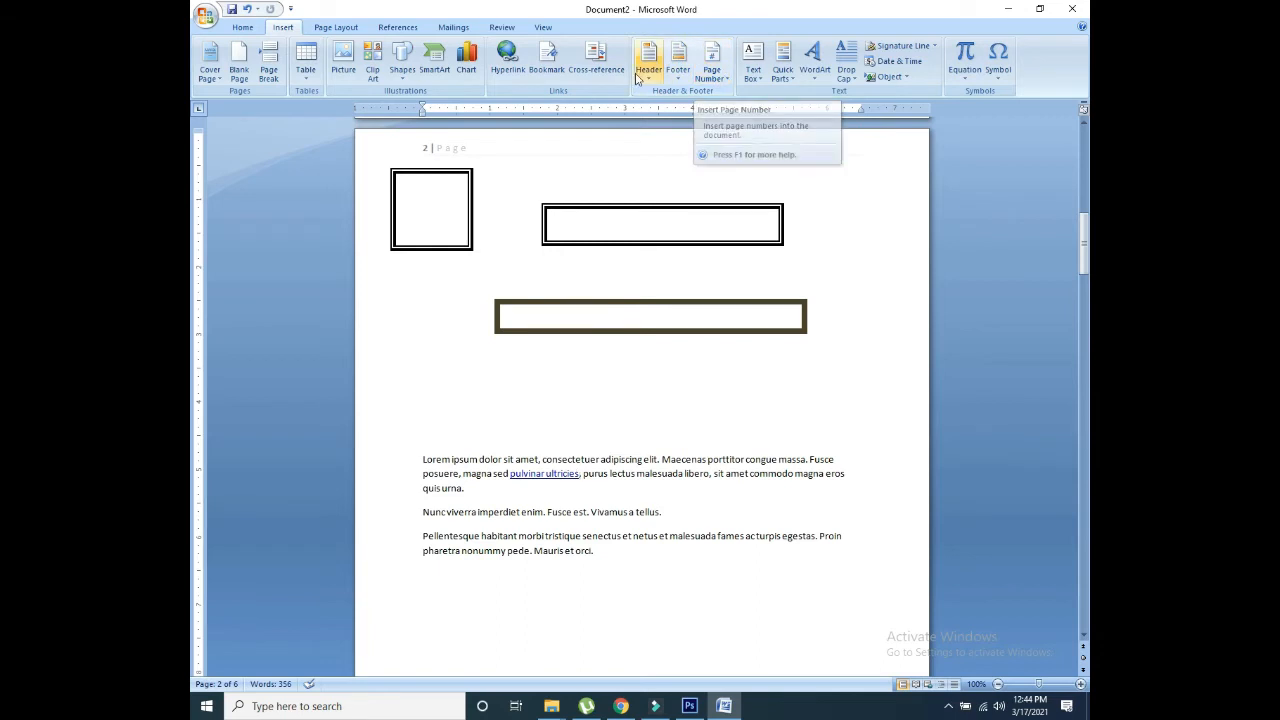
{"action": "left_click", "coordinate": [752, 78]}
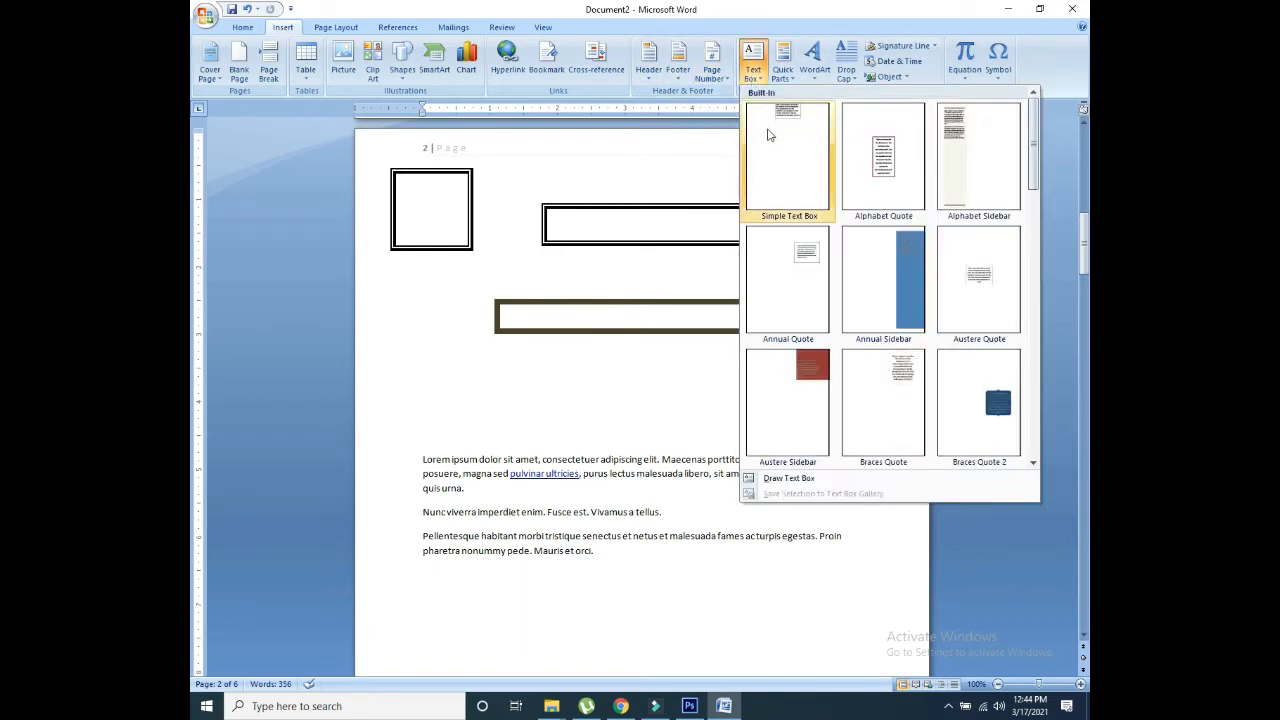
{"action": "left_click", "coordinate": [778, 175]}
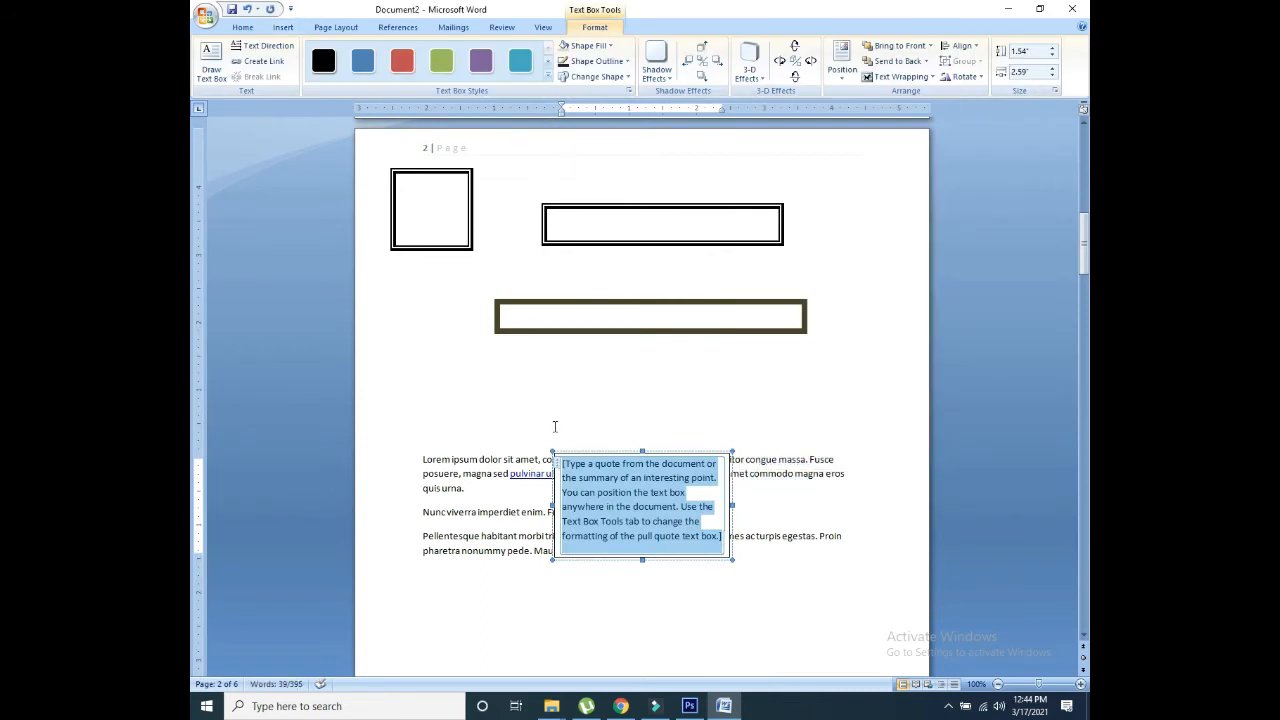
Step: Drag the text box's placeholder quote onto the empty line above the Lorem ipsum paragraph
{"action": "left_click_drag", "start_coordinate": [619, 474], "coordinate": [520, 364]}
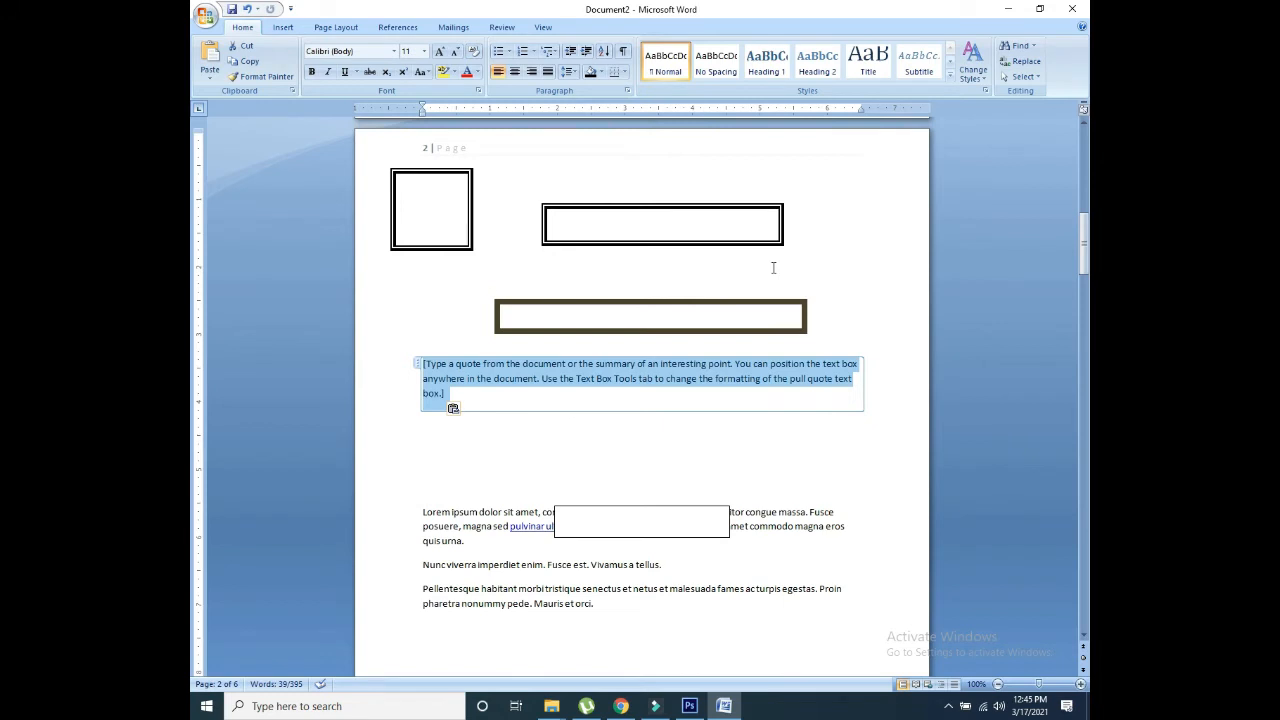
{"action": "left_click", "coordinate": [284, 28]}
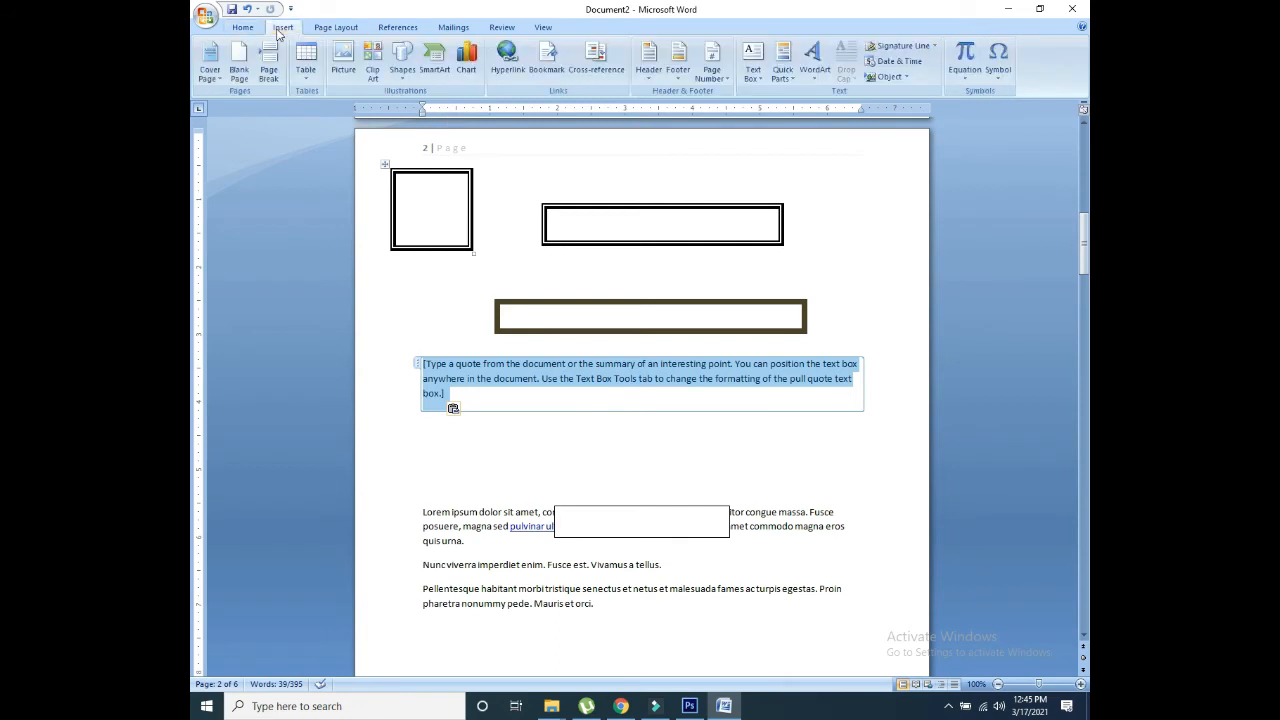
Step: Replace the word 'massa' with the Abstract document property field
{"action": "left_click", "coordinate": [786, 83]}
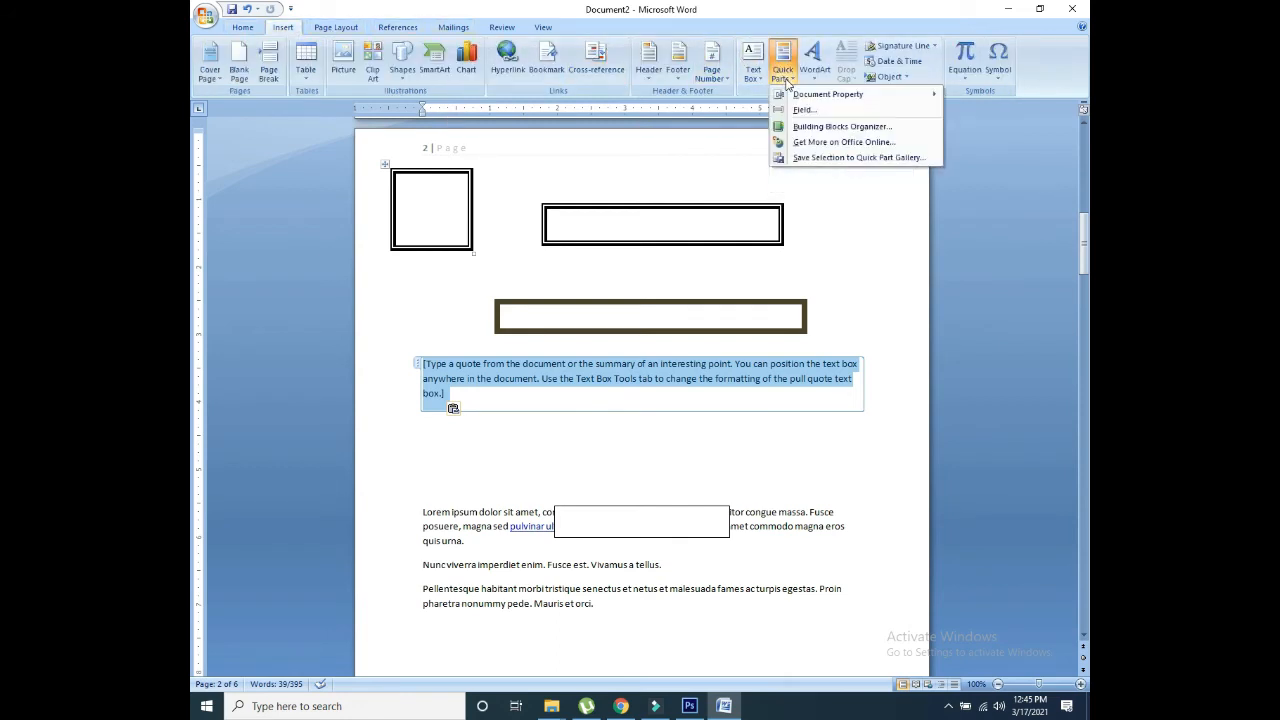
{"action": "mouse_move", "coordinate": [797, 97]}
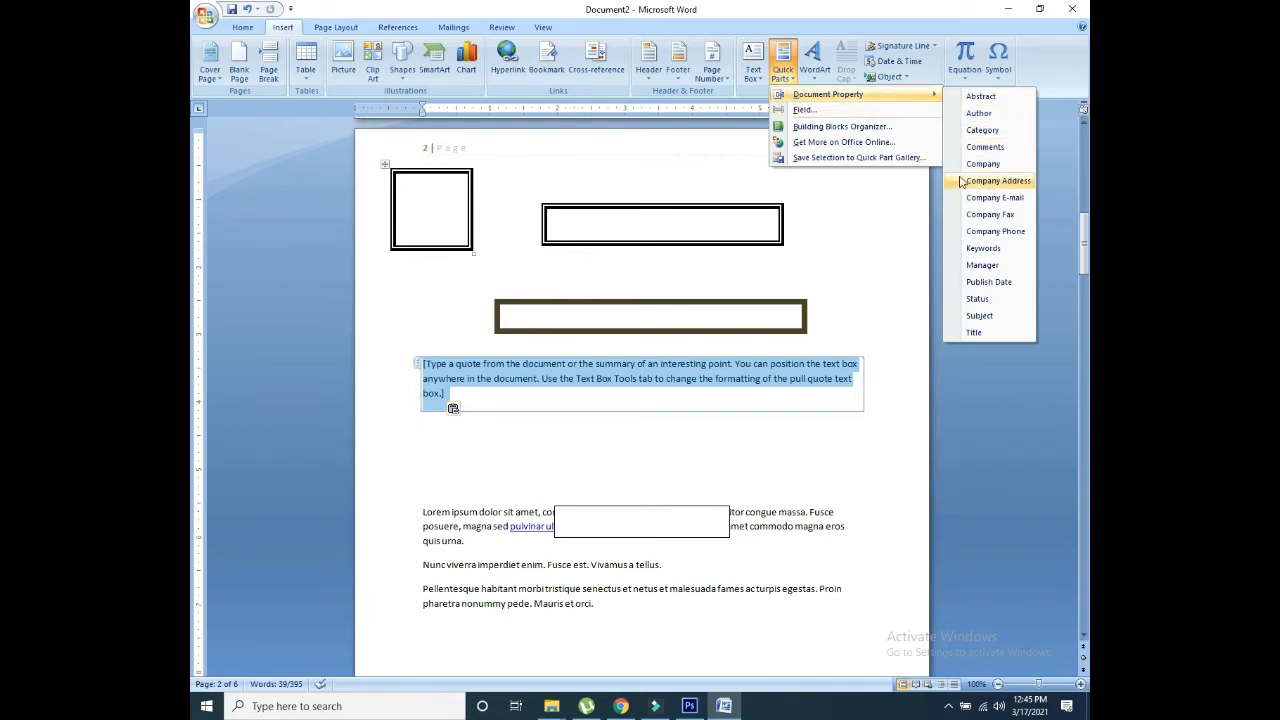
{"action": "left_click", "coordinate": [815, 527]}
{"action": "double_click", "coordinate": [800, 514]}
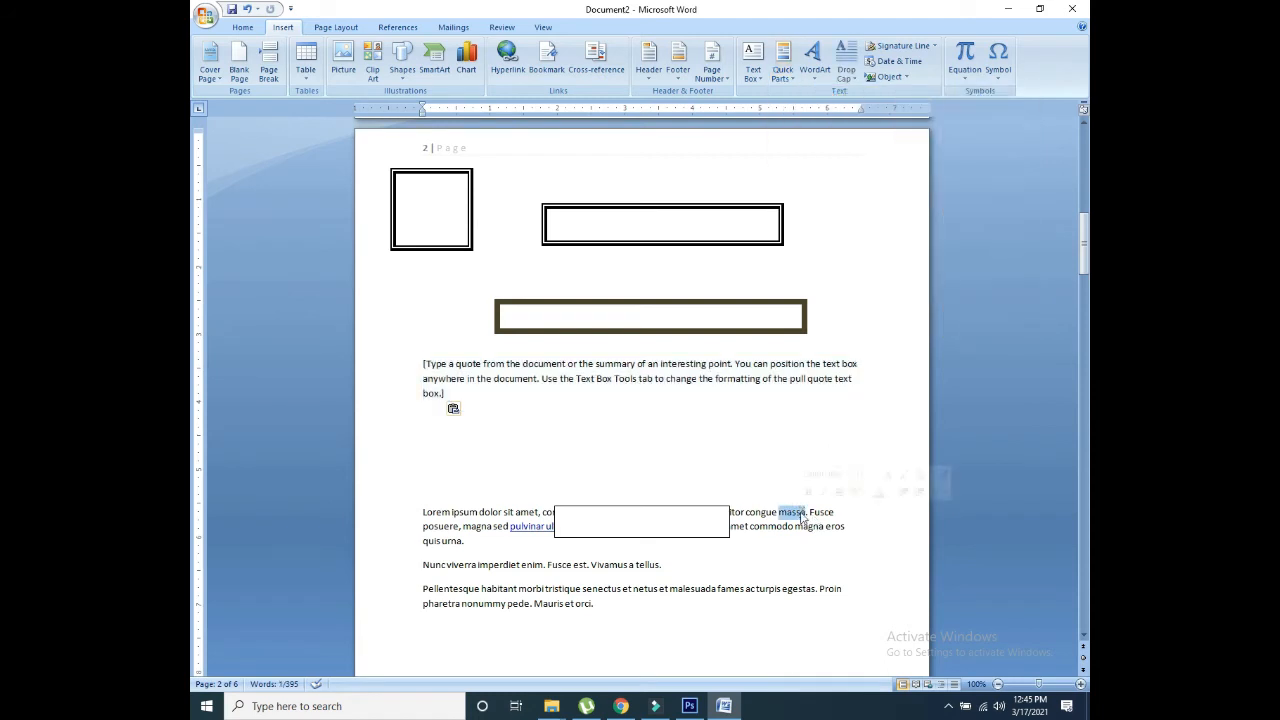
{"action": "left_click", "coordinate": [783, 66]}
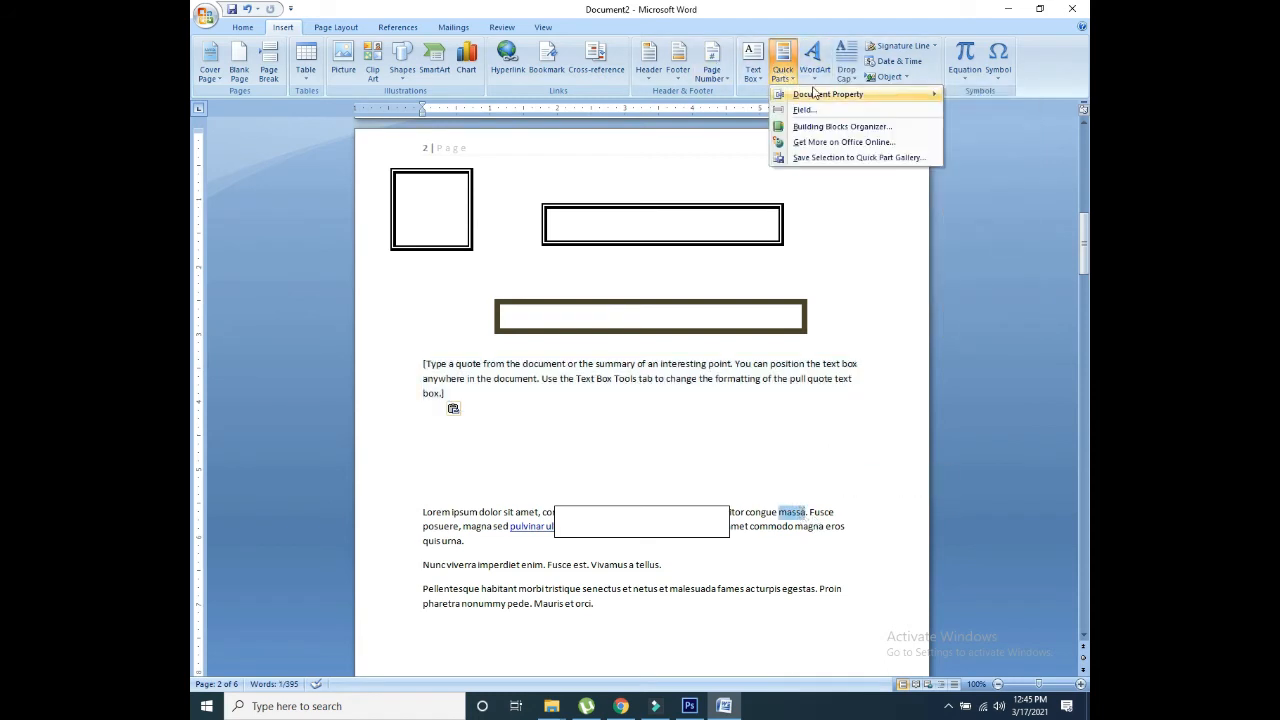
{"action": "left_click", "coordinate": [975, 96]}
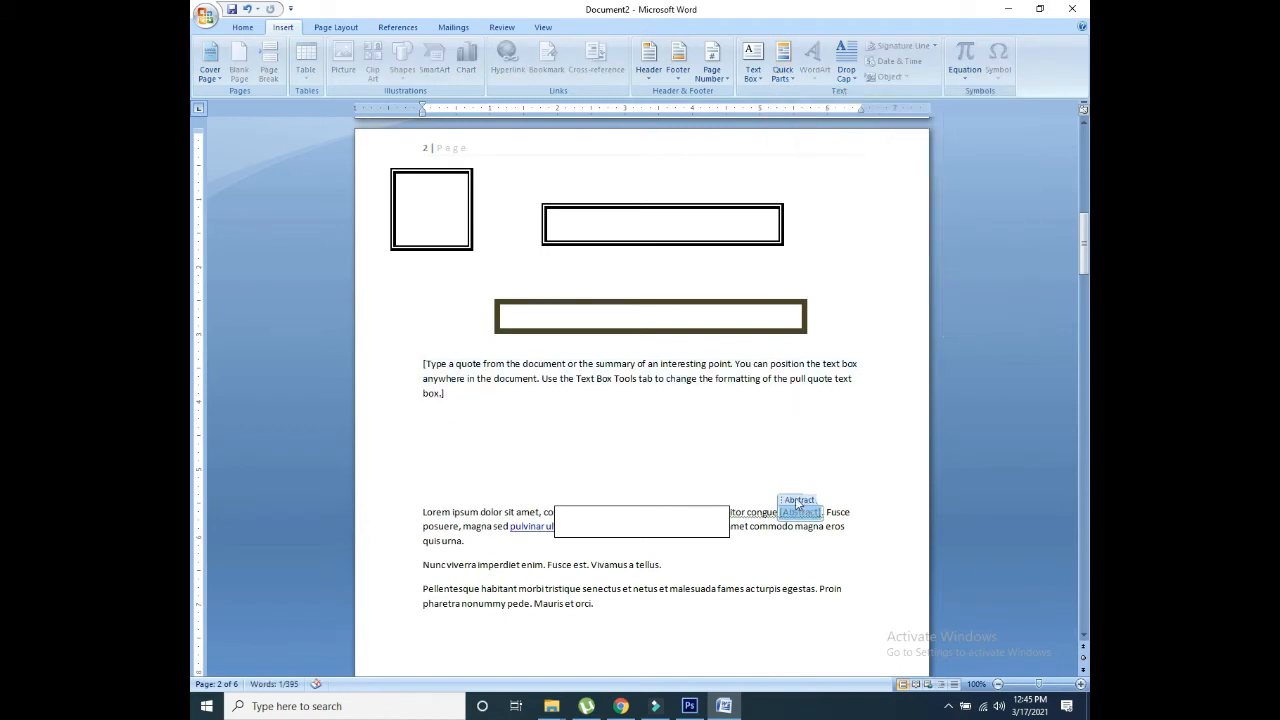
{"action": "left_click", "coordinate": [731, 414]}
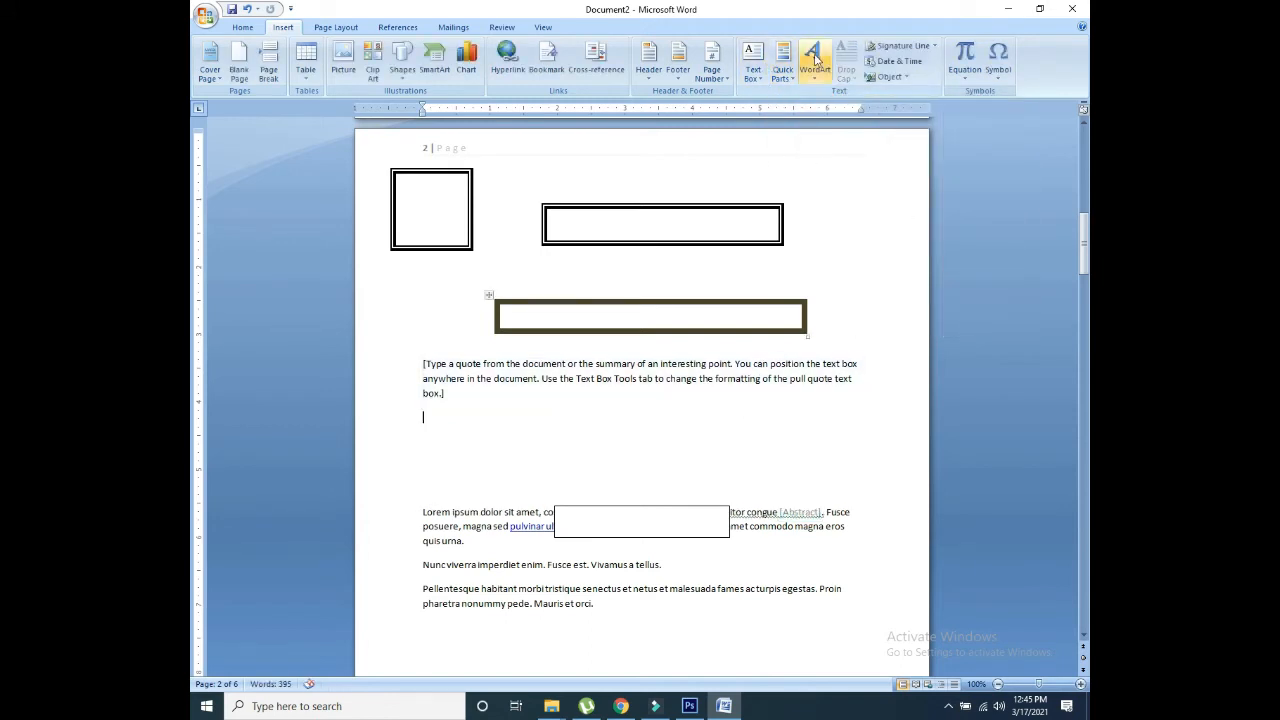
Step: Insert the first-style 'Your Text Here' WordArt and drag it into the top-left square box
{"action": "left_click", "coordinate": [815, 62]}
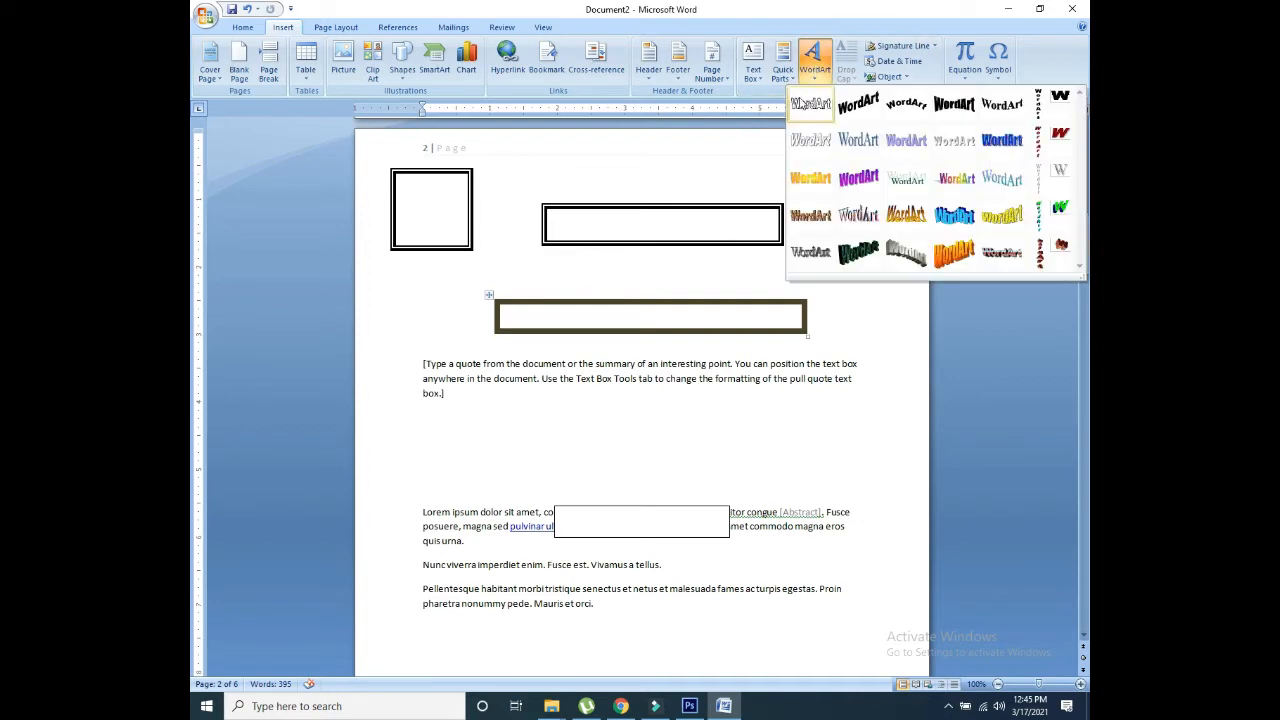
{"action": "left_click", "coordinate": [800, 111]}
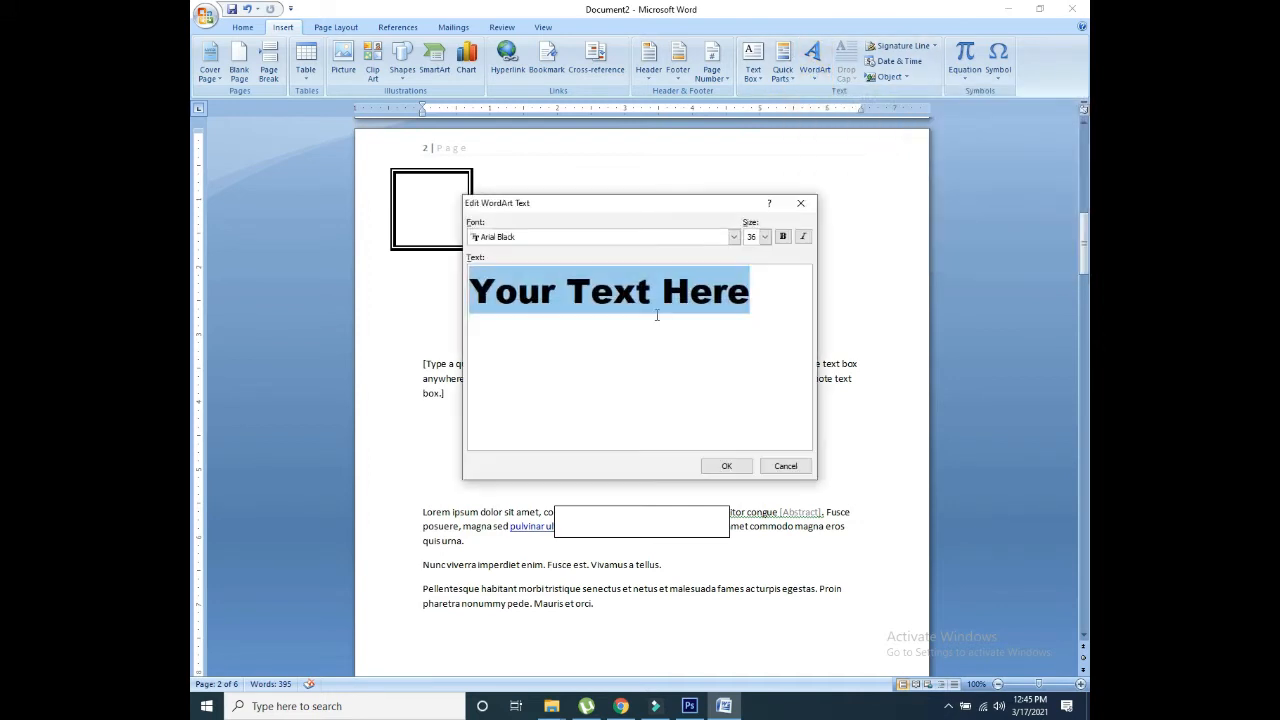
{"action": "left_click", "coordinate": [727, 466]}
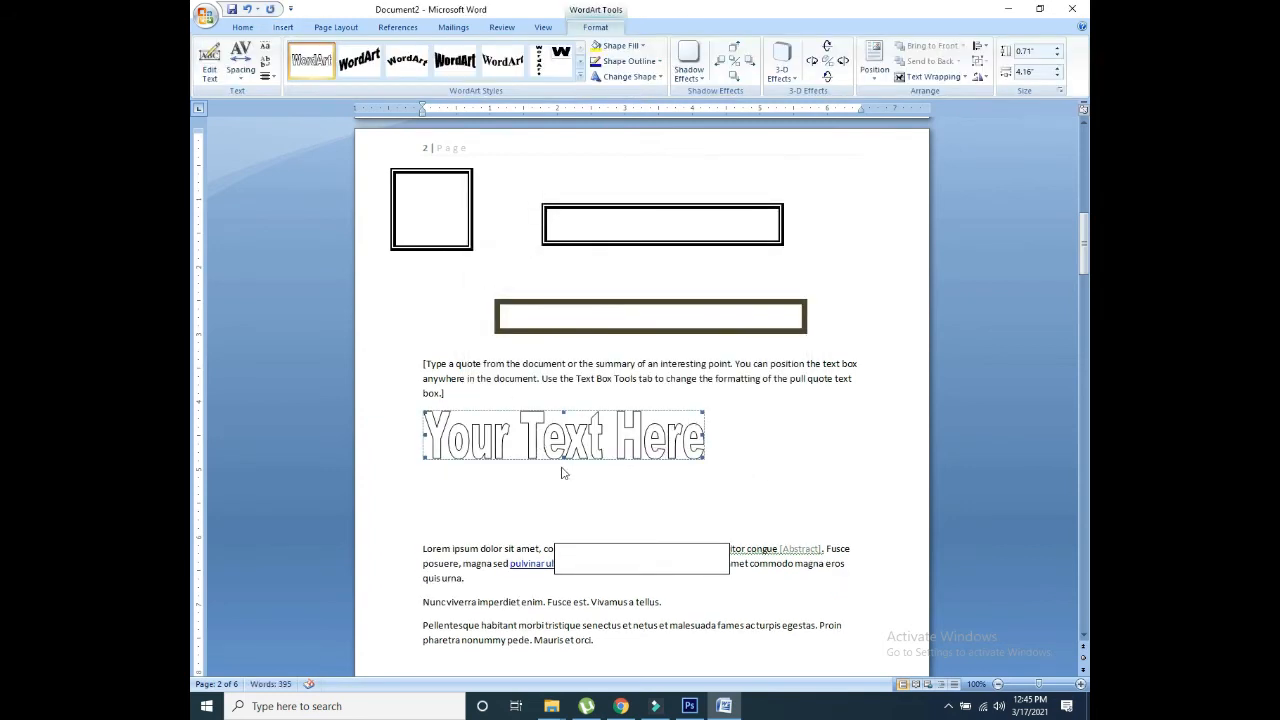
{"action": "left_click_drag", "start_coordinate": [562, 452], "coordinate": [465, 171]}
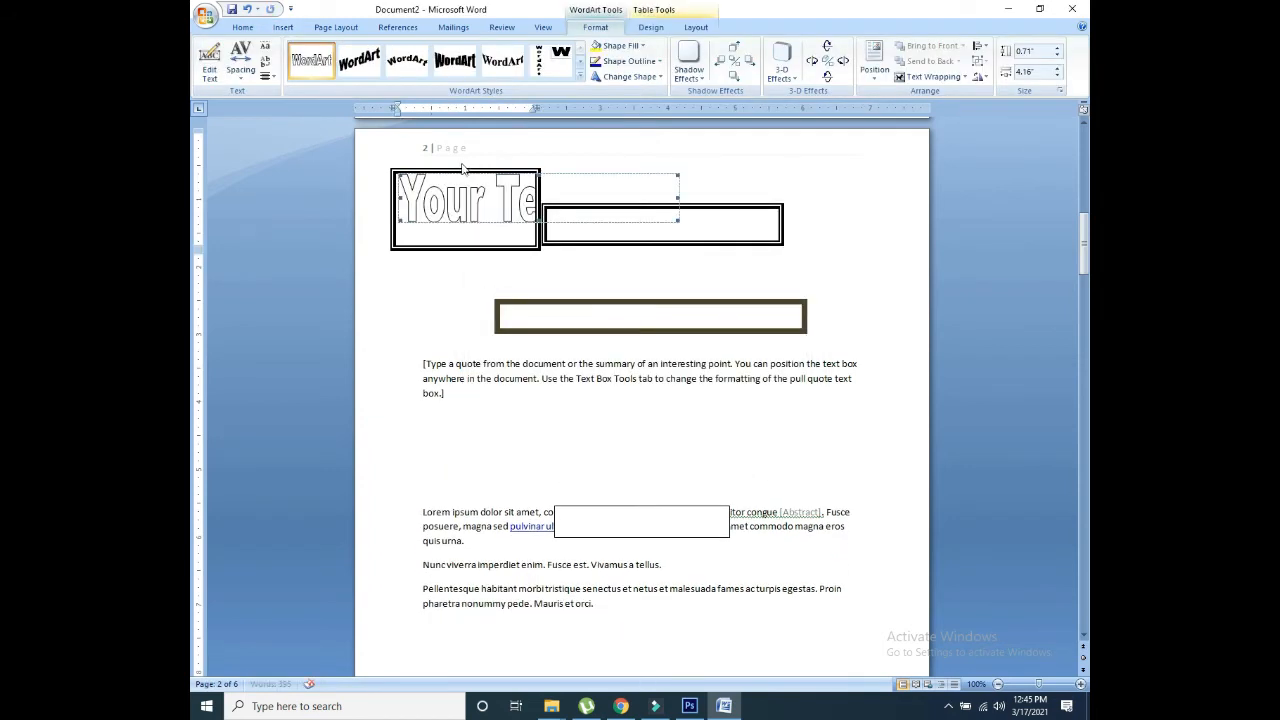
Step: Restyle the WordArt with bold black, serif, and vertical stacked lettering styles
{"action": "left_click", "coordinate": [448, 63]}
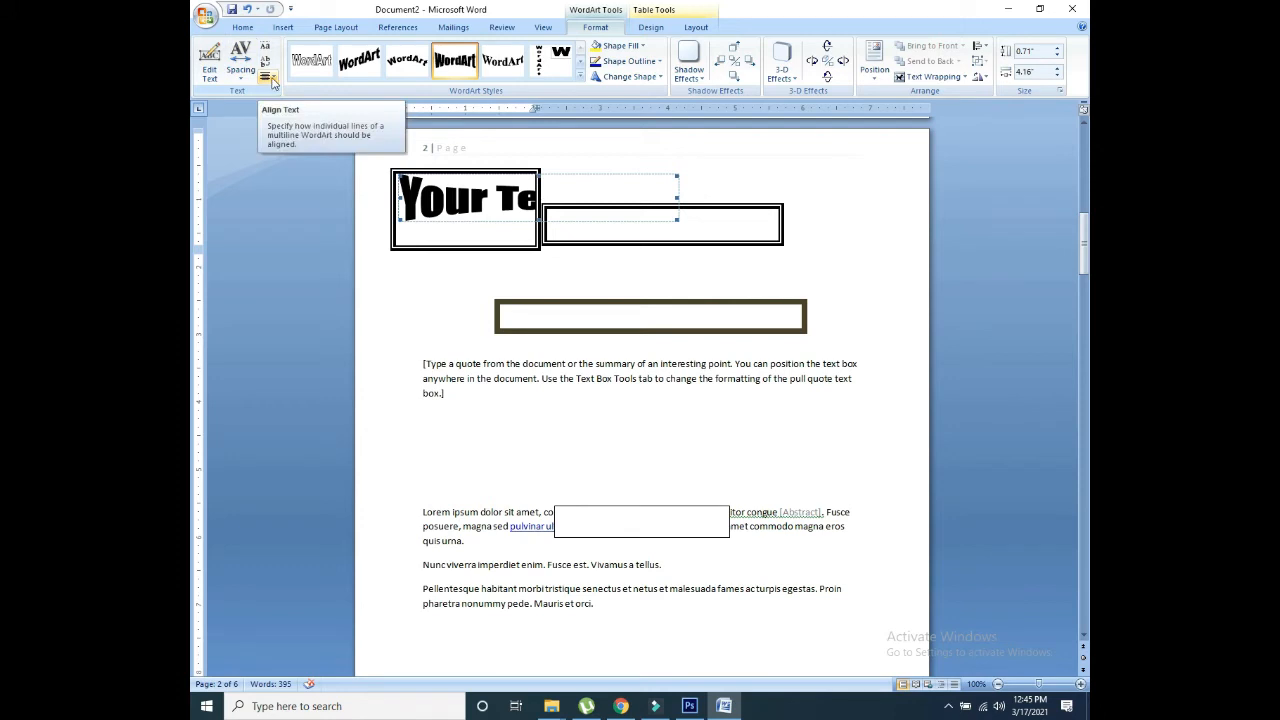
{"action": "left_click", "coordinate": [503, 62]}
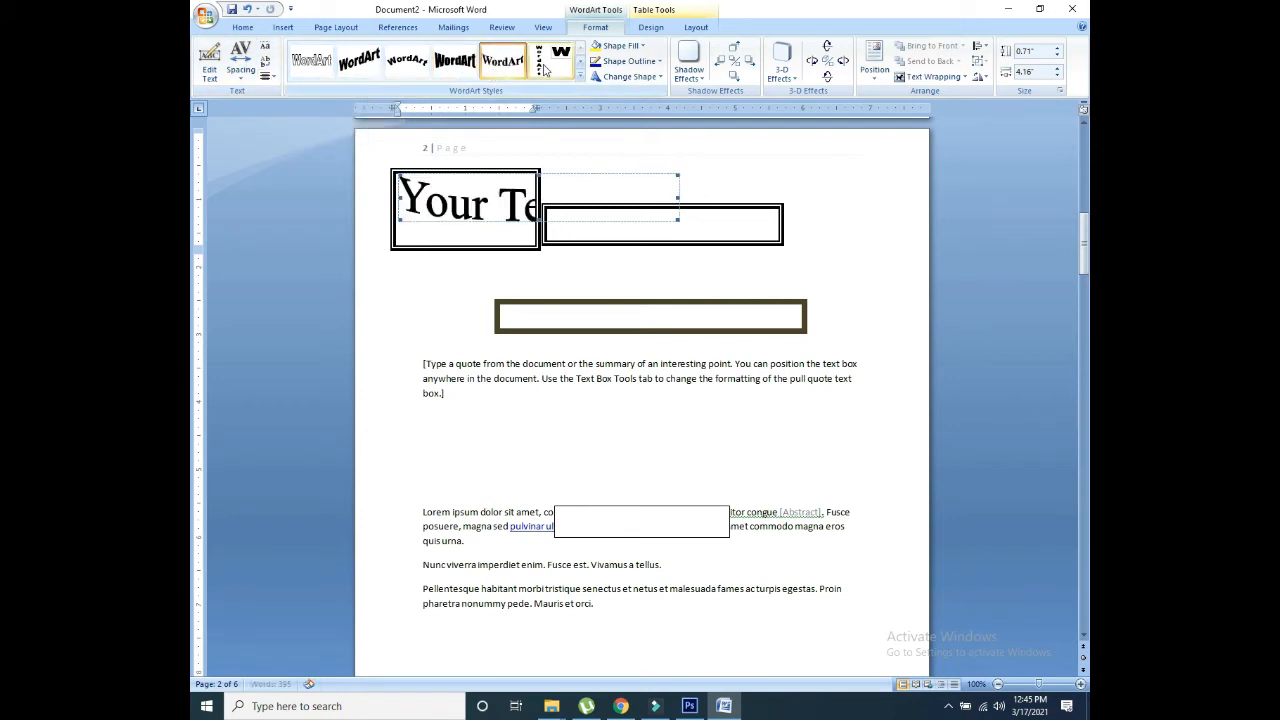
{"action": "left_click", "coordinate": [545, 68]}
{"action": "left_click", "coordinate": [580, 76]}
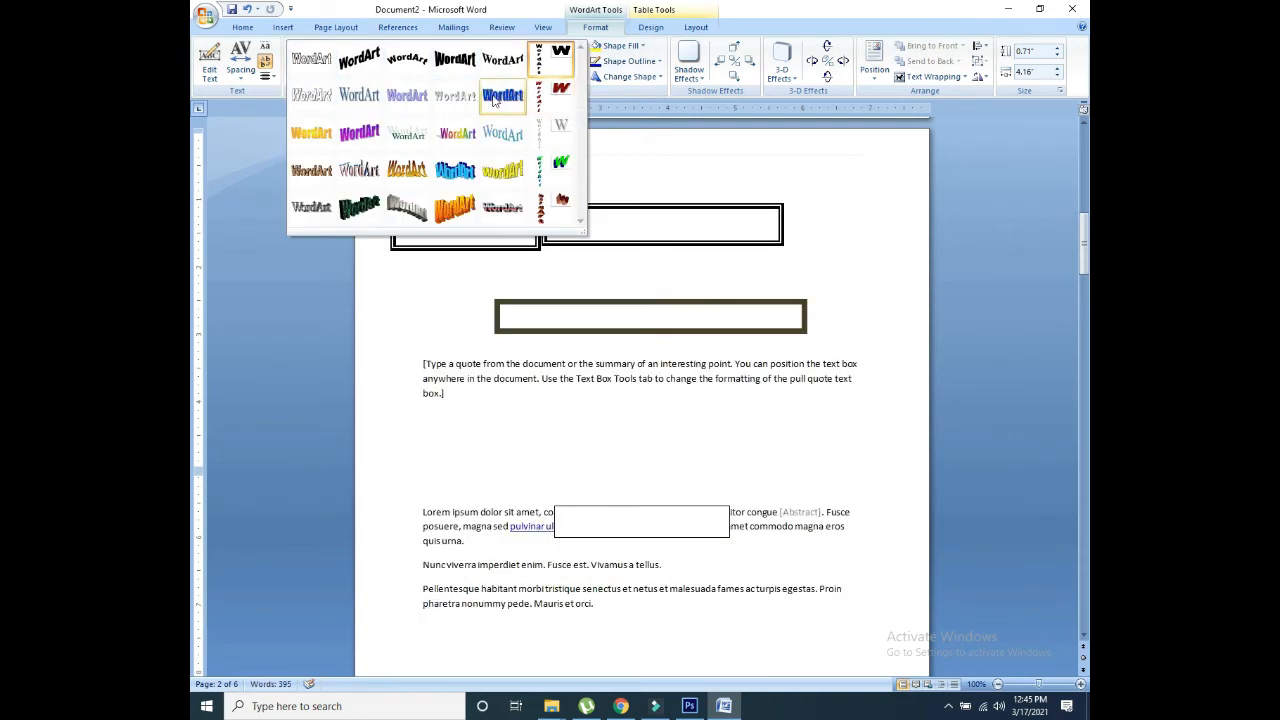
Step: Fill the vertical WordArt black, give it an outline colour, and apply a warp shape
{"action": "left_click", "coordinate": [636, 50]}
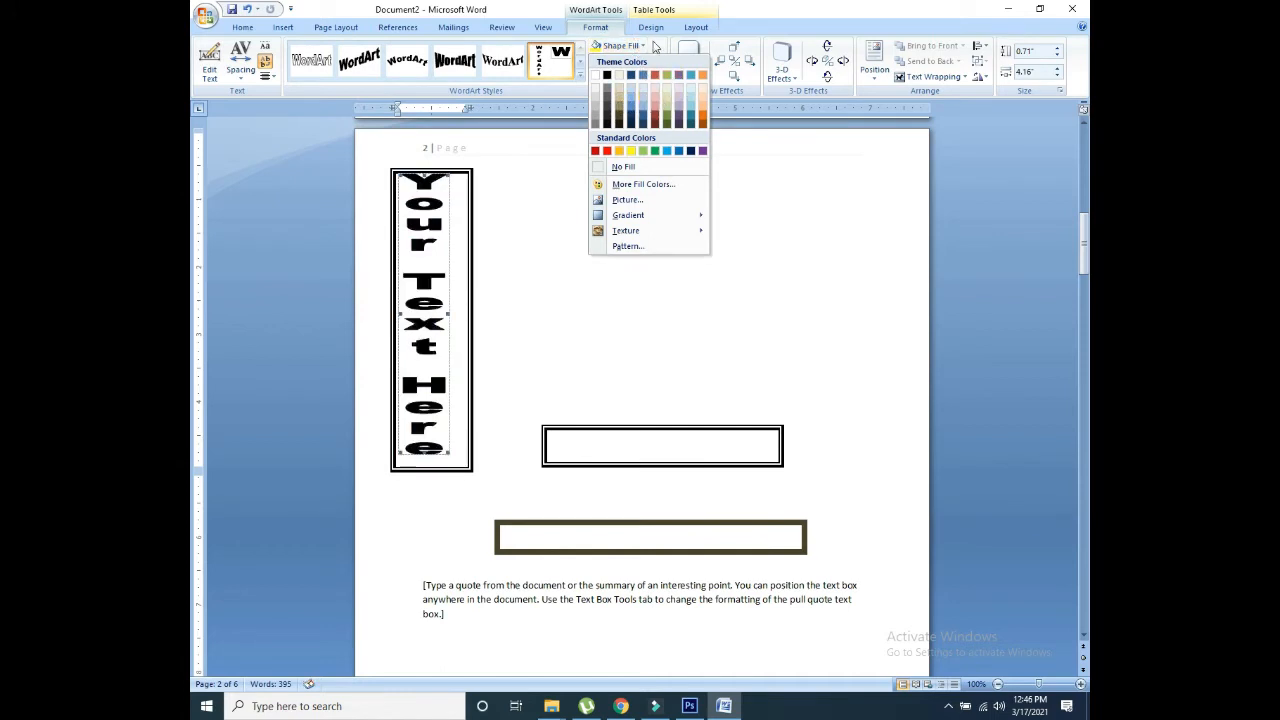
{"action": "left_click", "coordinate": [606, 75]}
{"action": "left_click", "coordinate": [638, 62]}
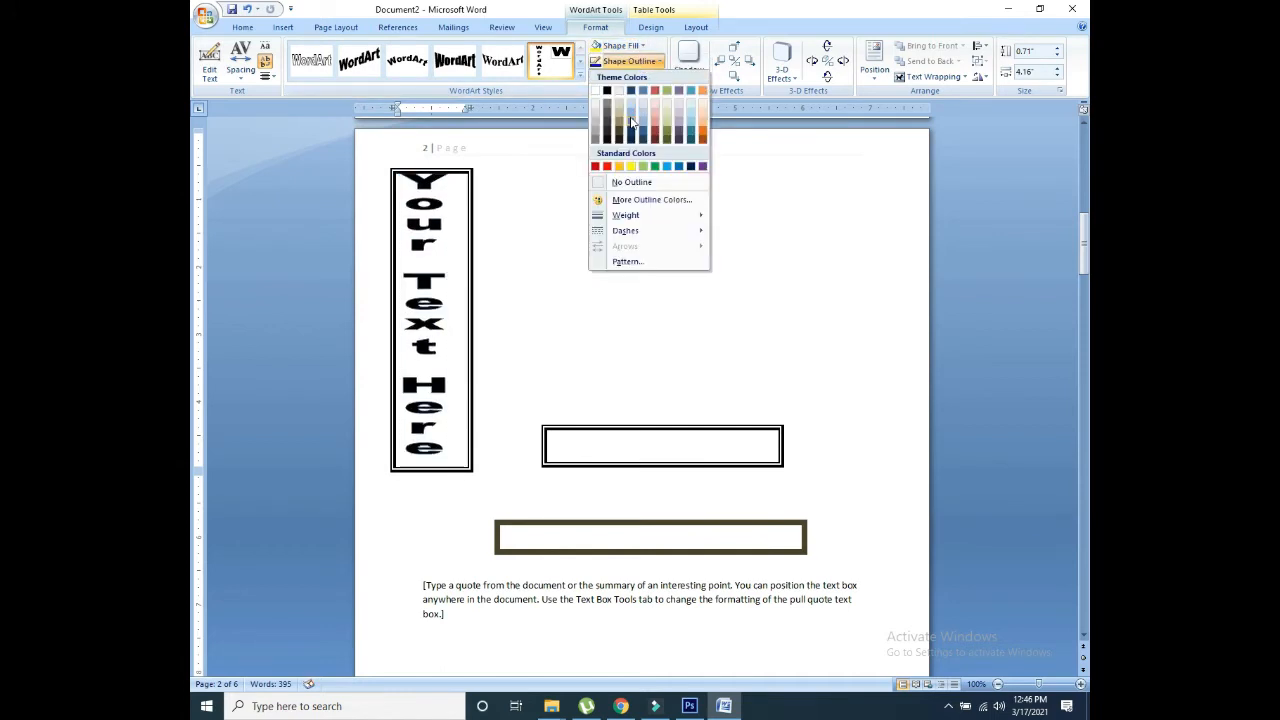
{"action": "left_click", "coordinate": [645, 127]}
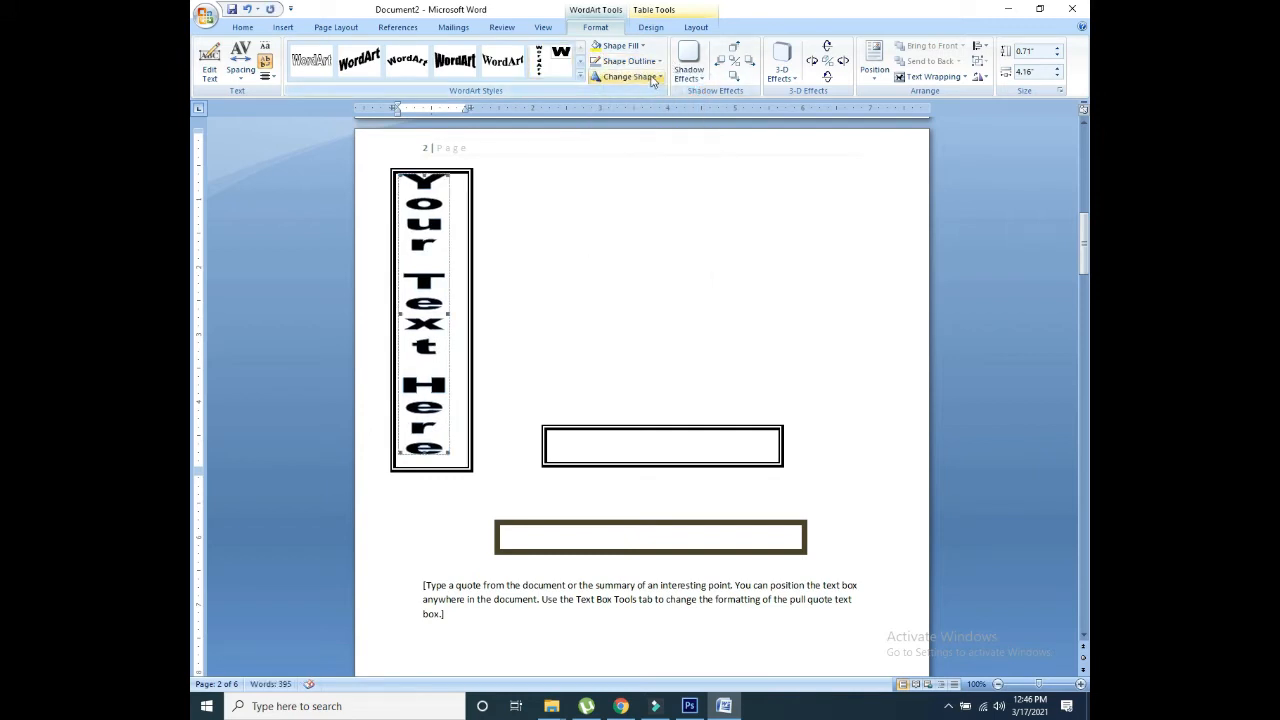
{"action": "left_click", "coordinate": [660, 79]}
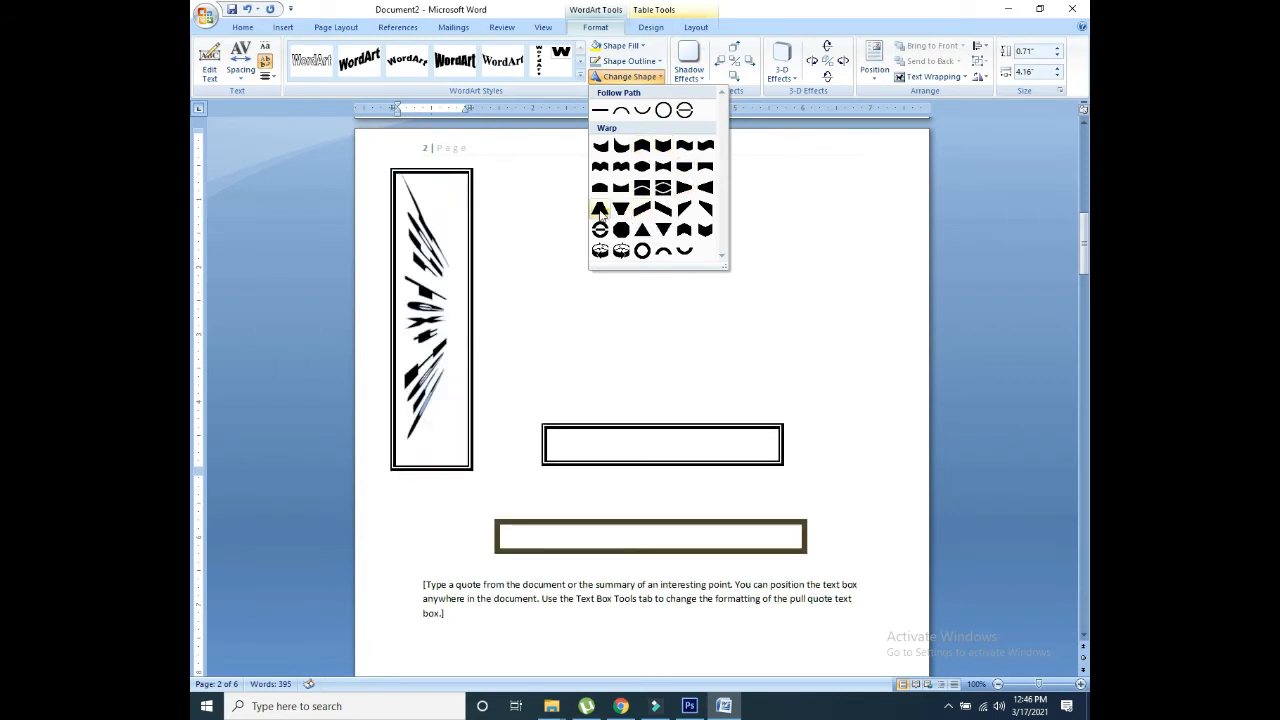
{"action": "left_click", "coordinate": [654, 231]}
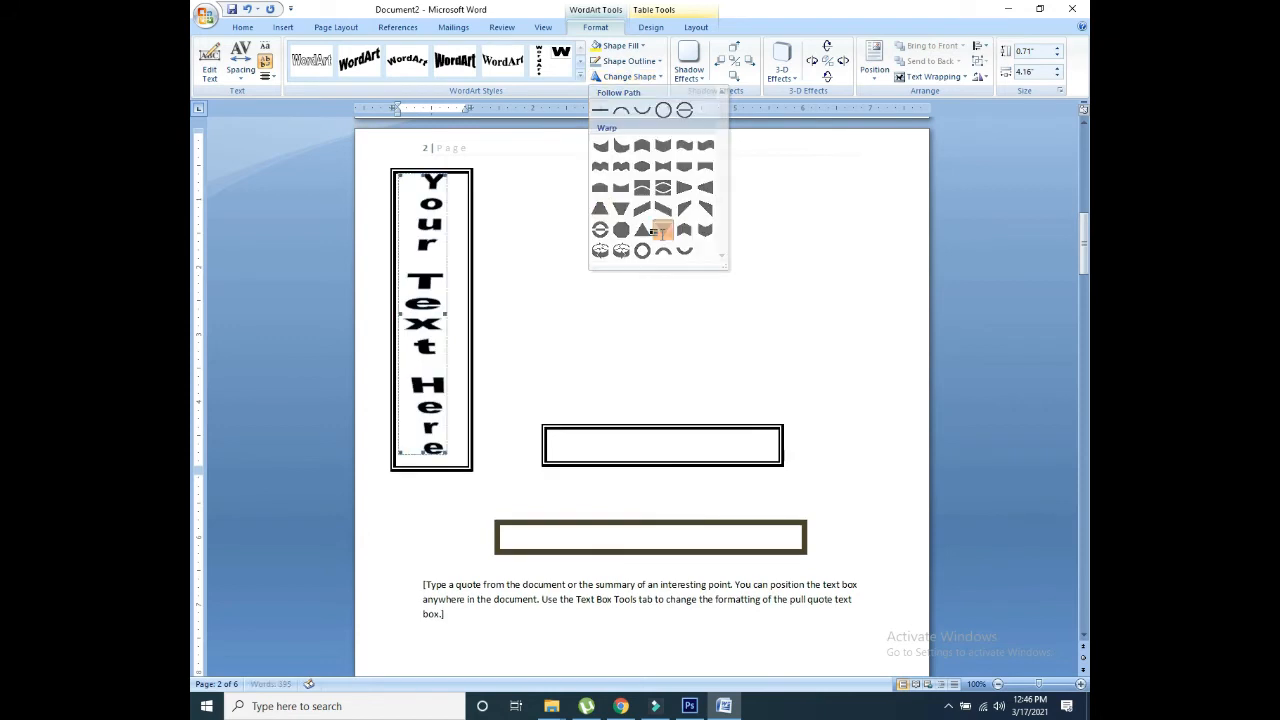
{"action": "left_click", "coordinate": [690, 75]}
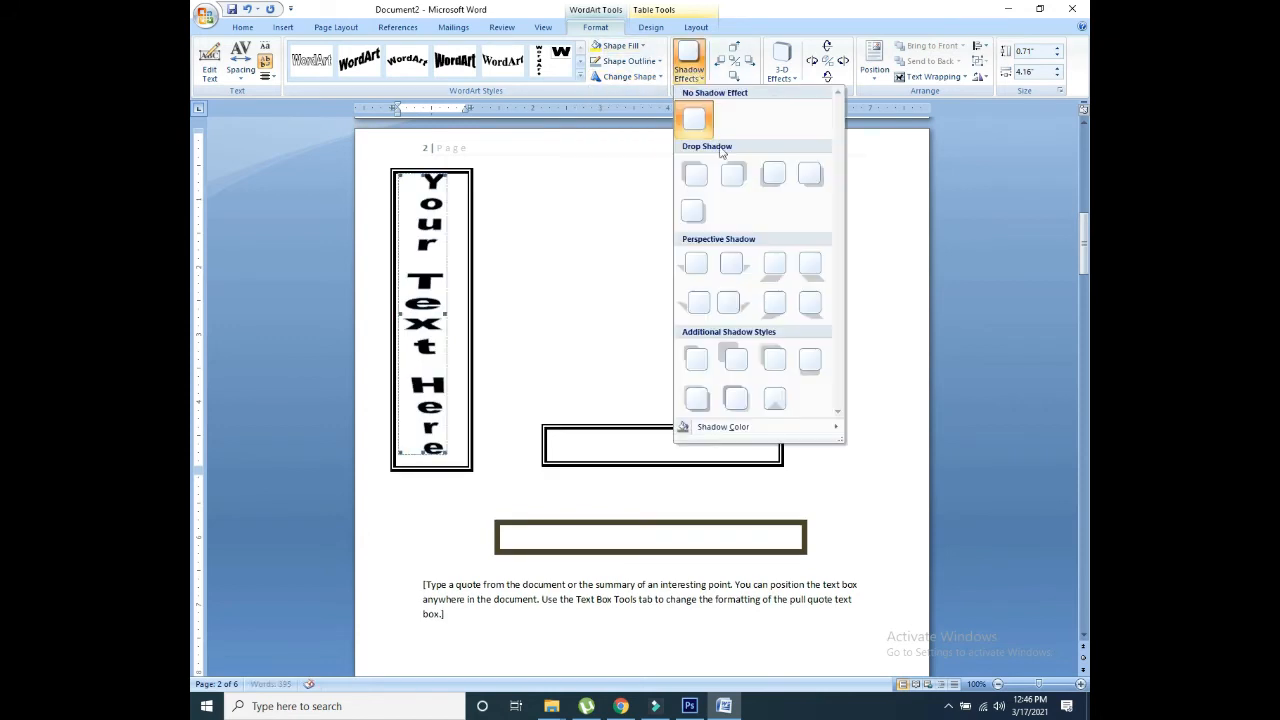
{"action": "left_click", "coordinate": [897, 150]}
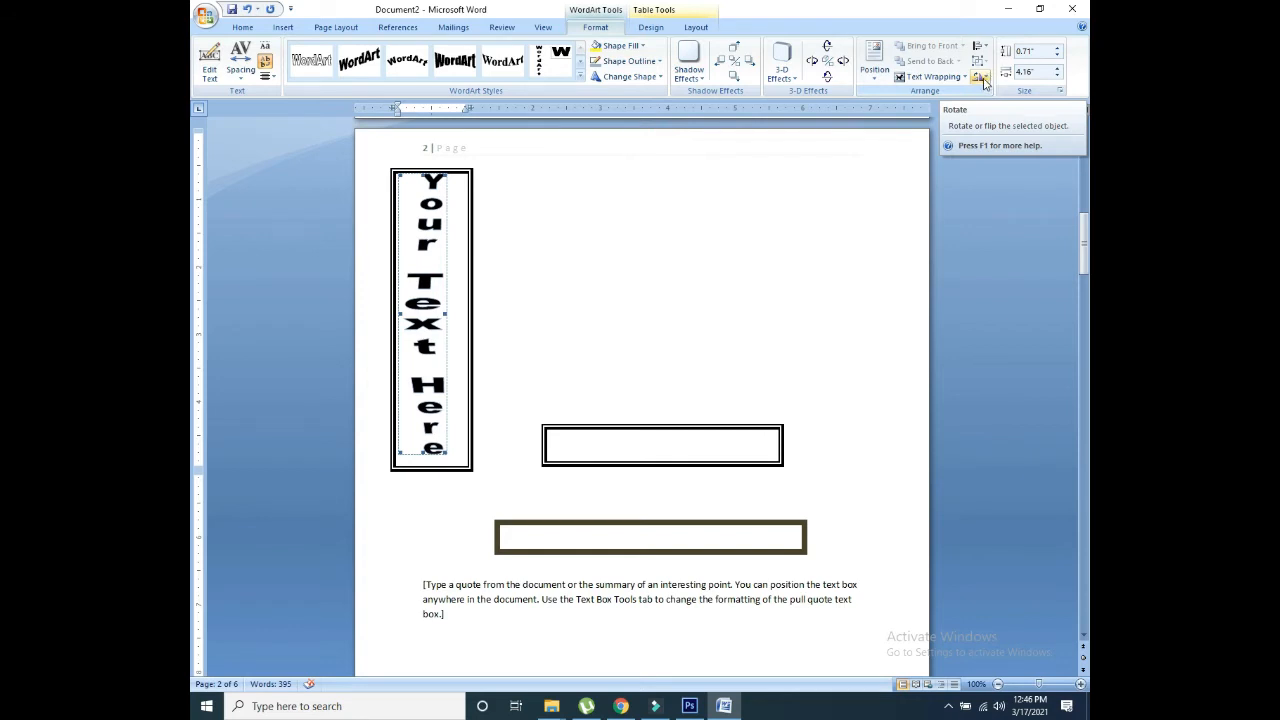
Step: Resize the WordArt to 0.3" height and 5" width
{"action": "left_click", "coordinate": [1057, 56]}
{"action": "left_click", "coordinate": [1057, 56]}
{"action": "left_click", "coordinate": [1057, 56]}
{"action": "left_click", "coordinate": [1058, 57]}
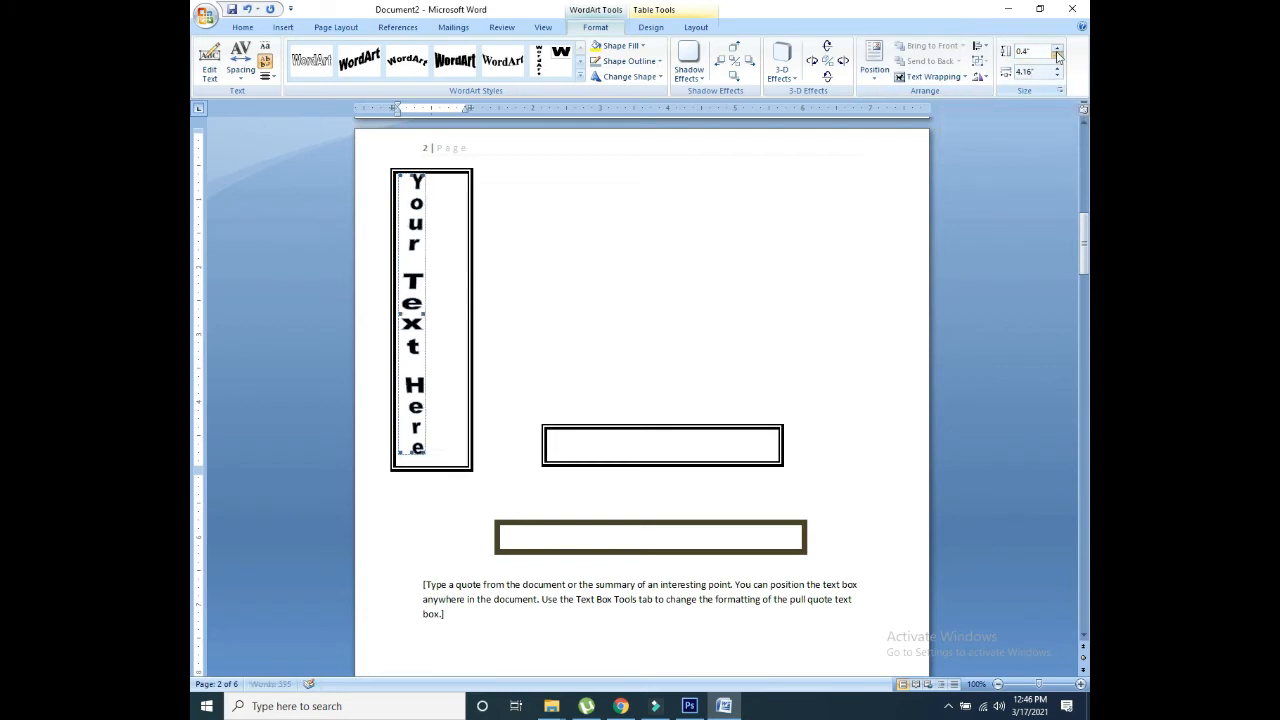
{"action": "left_click", "coordinate": [1058, 57]}
{"action": "left_click", "coordinate": [1059, 68]}
{"action": "left_click", "coordinate": [1059, 68]}
{"action": "left_click", "coordinate": [1059, 68]}
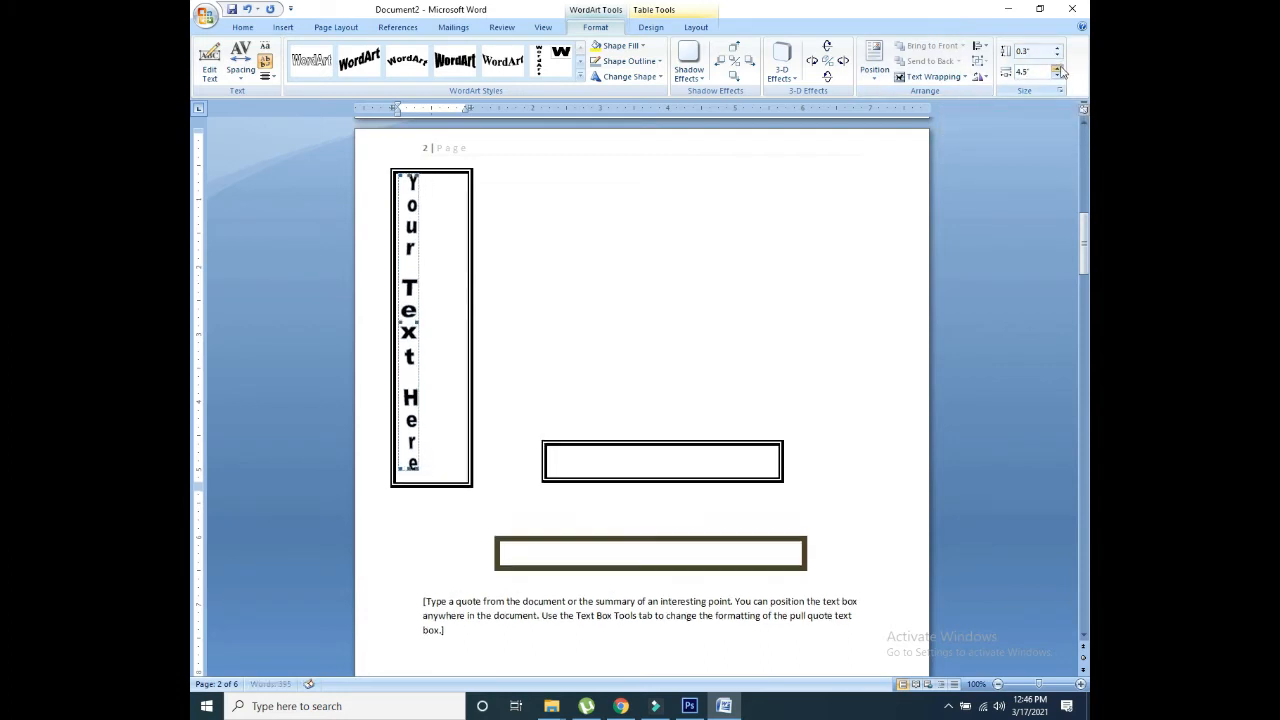
{"action": "left_click", "coordinate": [1059, 68]}
{"action": "left_click", "coordinate": [1059, 68]}
{"action": "left_click", "coordinate": [1059, 68]}
{"action": "left_click", "coordinate": [1059, 68]}
{"action": "left_click", "coordinate": [1059, 68]}
{"action": "left_click", "coordinate": [1059, 68]}
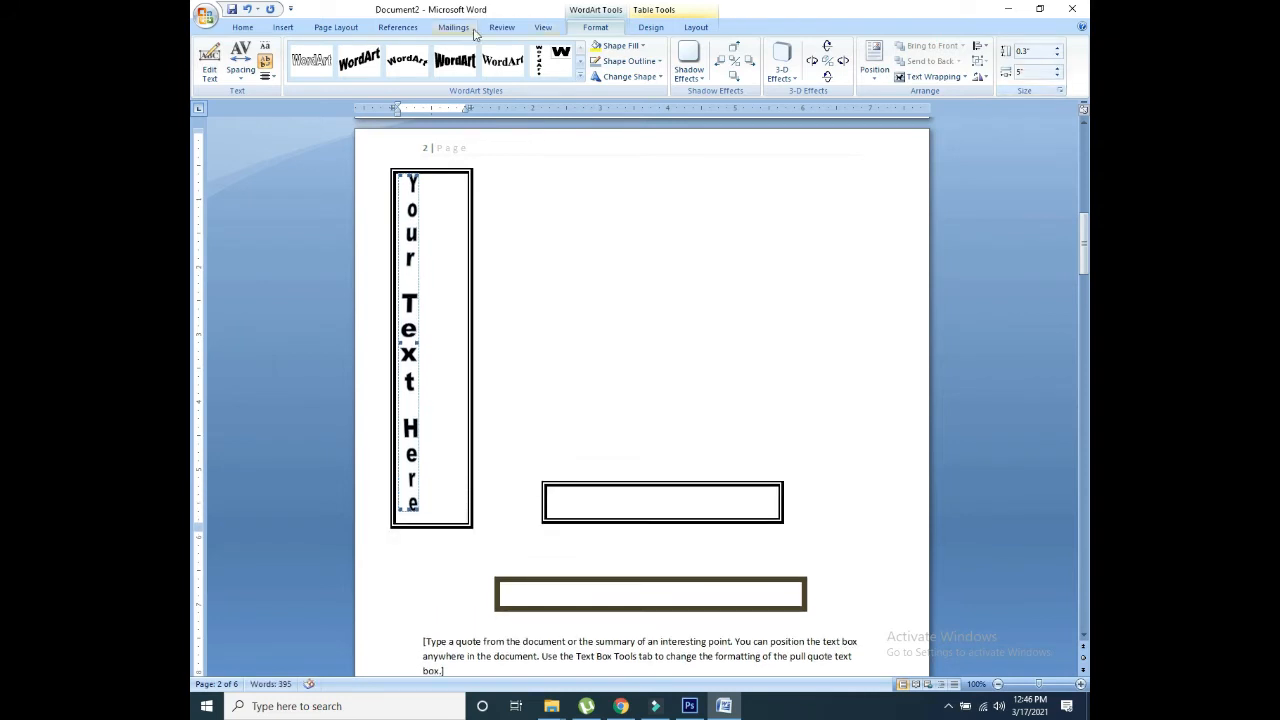
{"action": "left_click", "coordinate": [506, 188]}
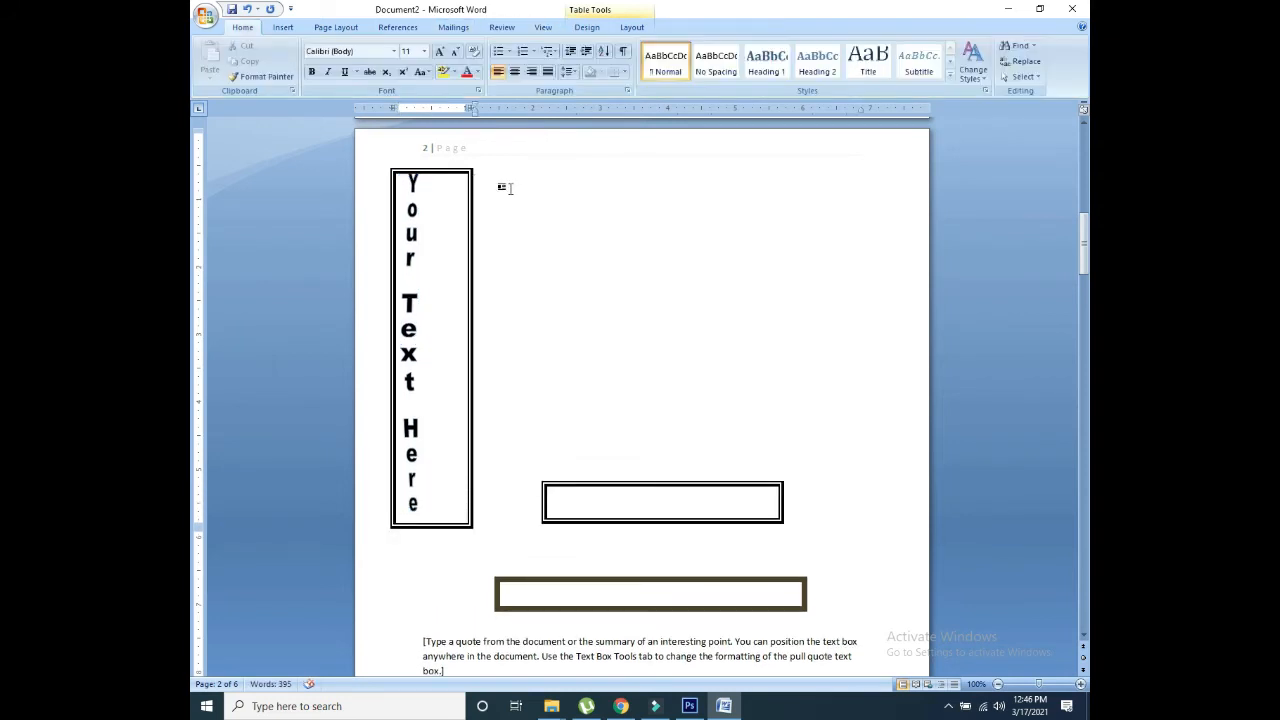
Step: Convert the '[Type a quote from the document or the summary' placeholder into first-style WordArt
{"action": "left_click", "coordinate": [284, 27]}
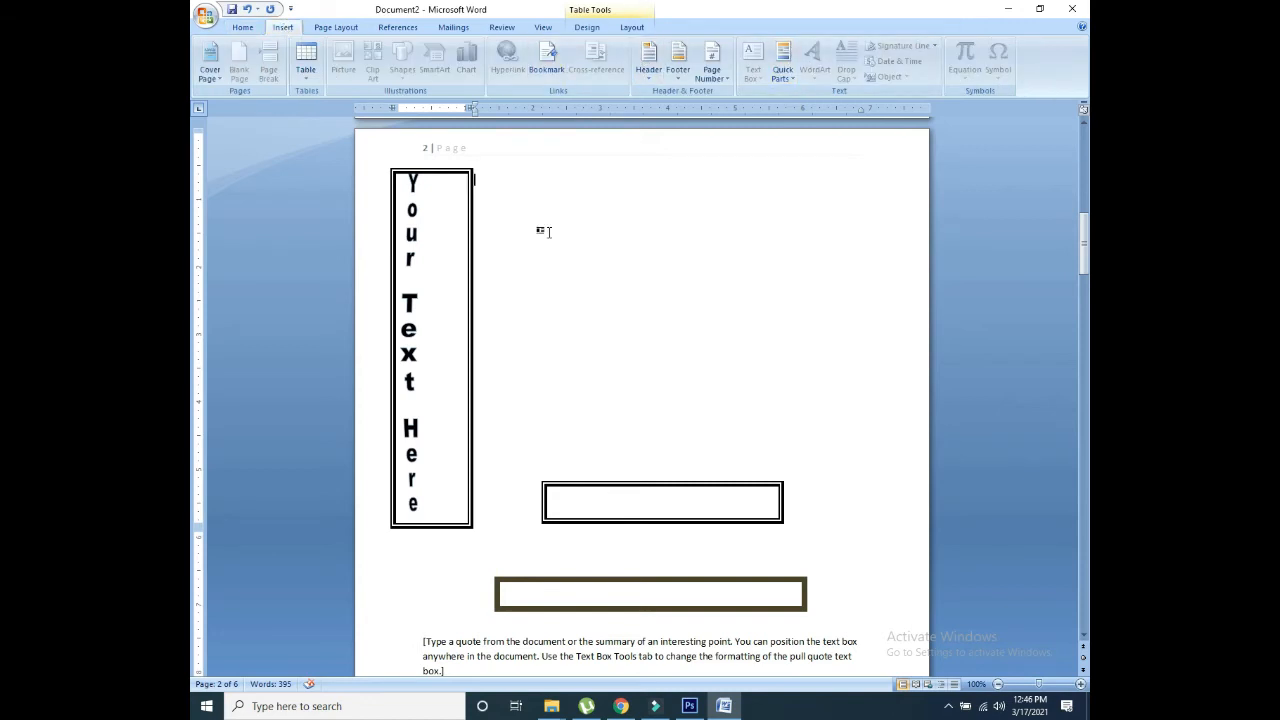
{"action": "scroll", "coordinate": [712, 287], "scroll_direction": "down", "scroll_amount": 5}
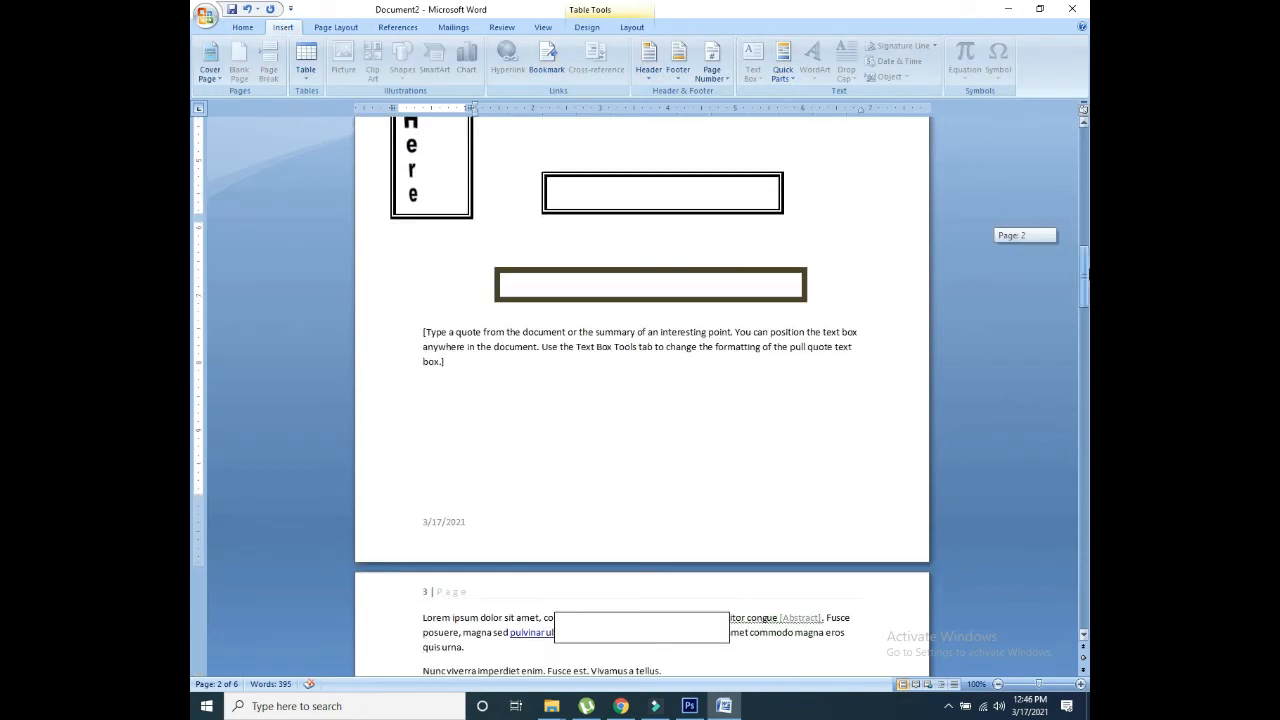
{"action": "left_click", "coordinate": [703, 356]}
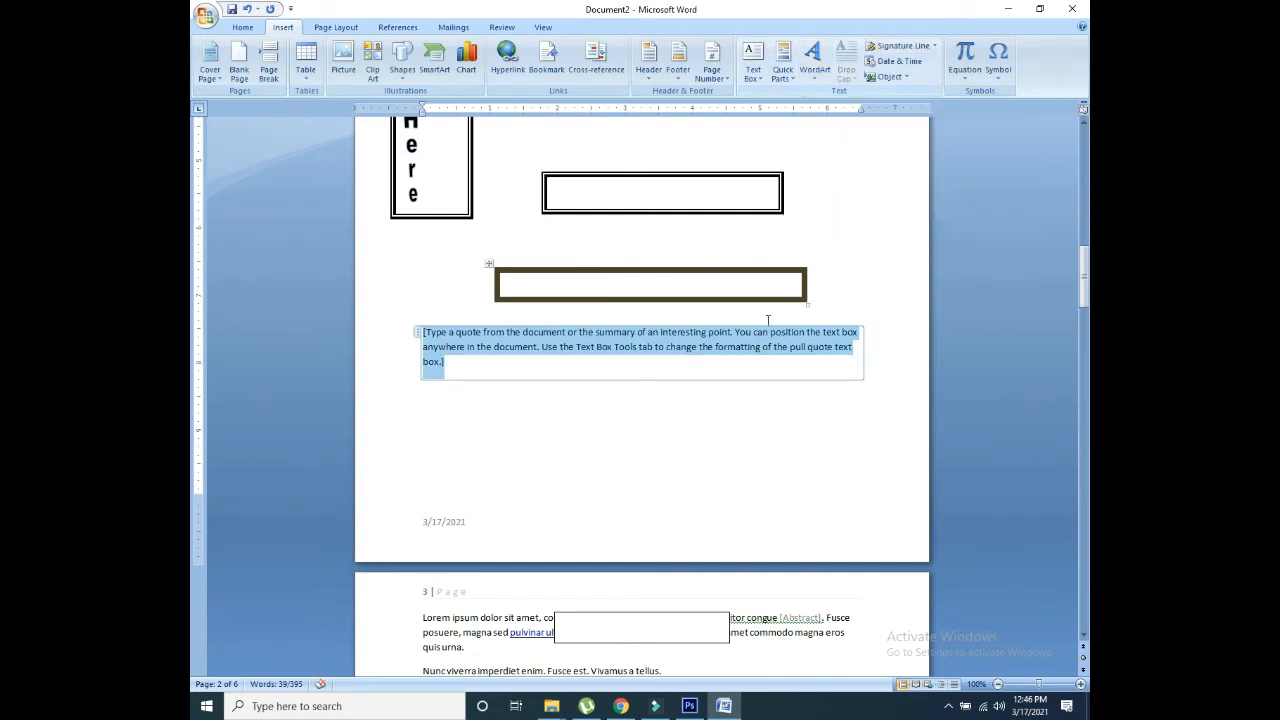
{"action": "left_click", "coordinate": [508, 388]}
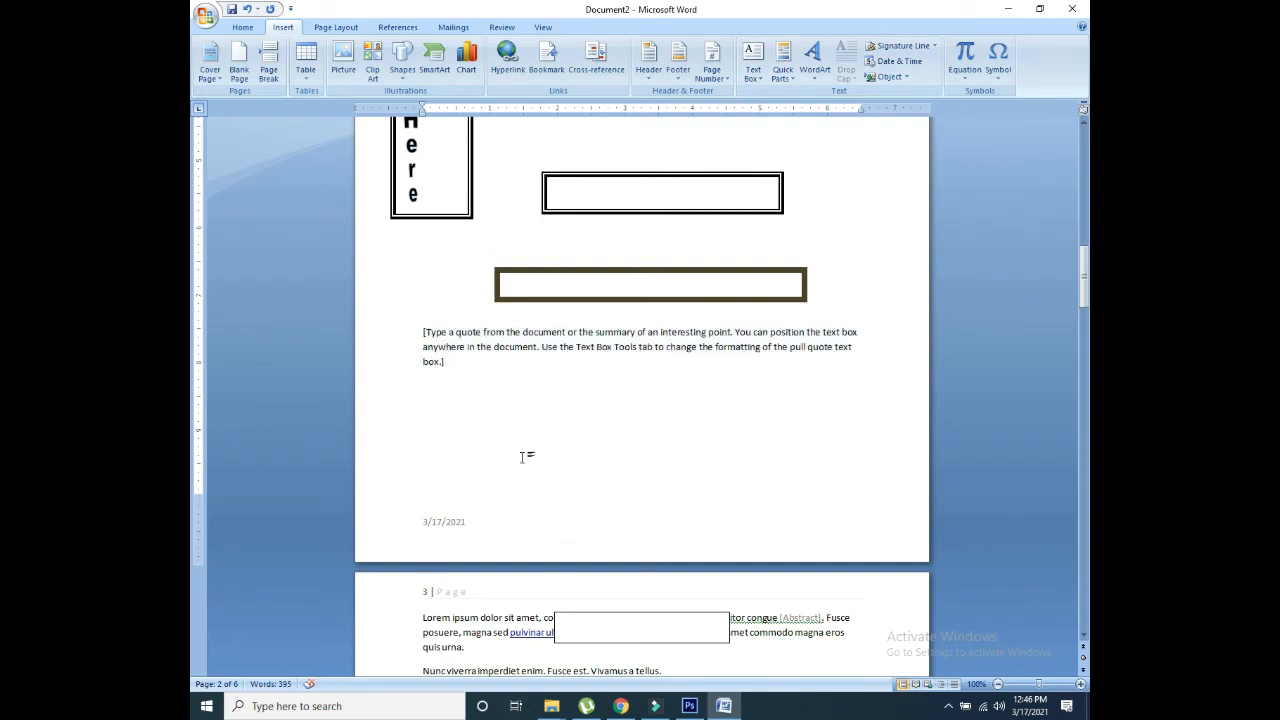
{"action": "left_click", "coordinate": [814, 55]}
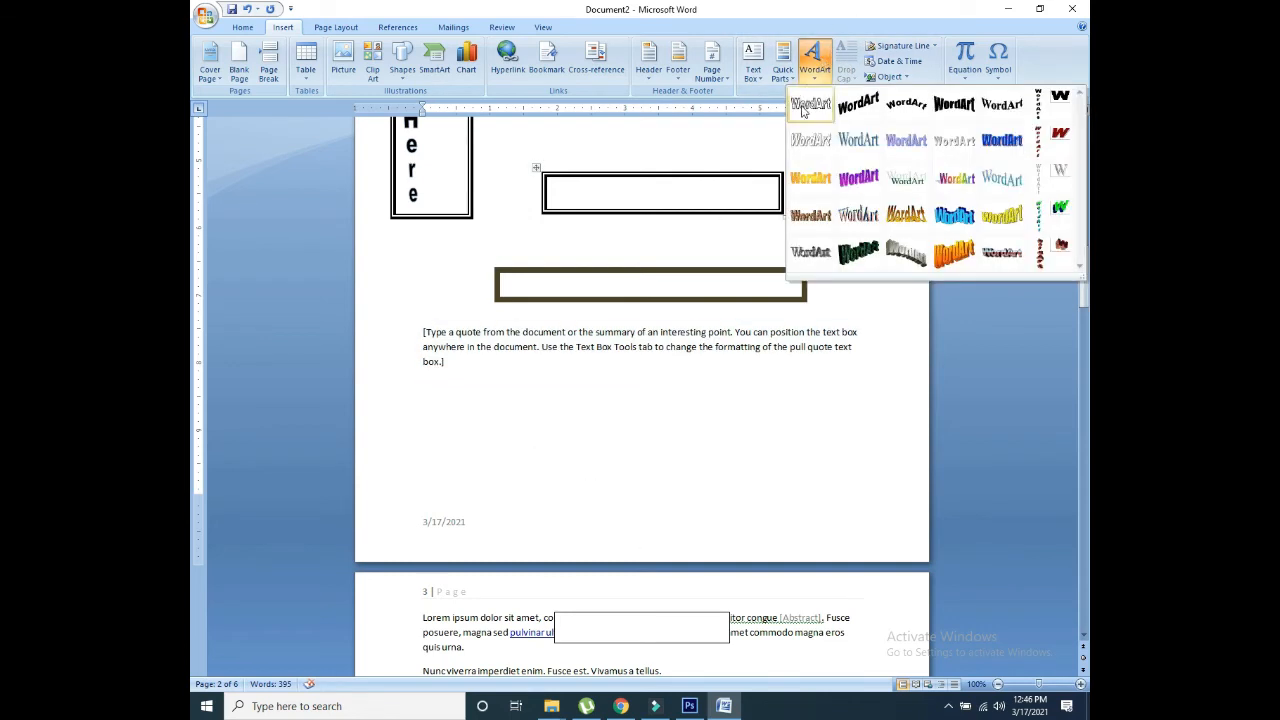
{"action": "left_click", "coordinate": [843, 77]}
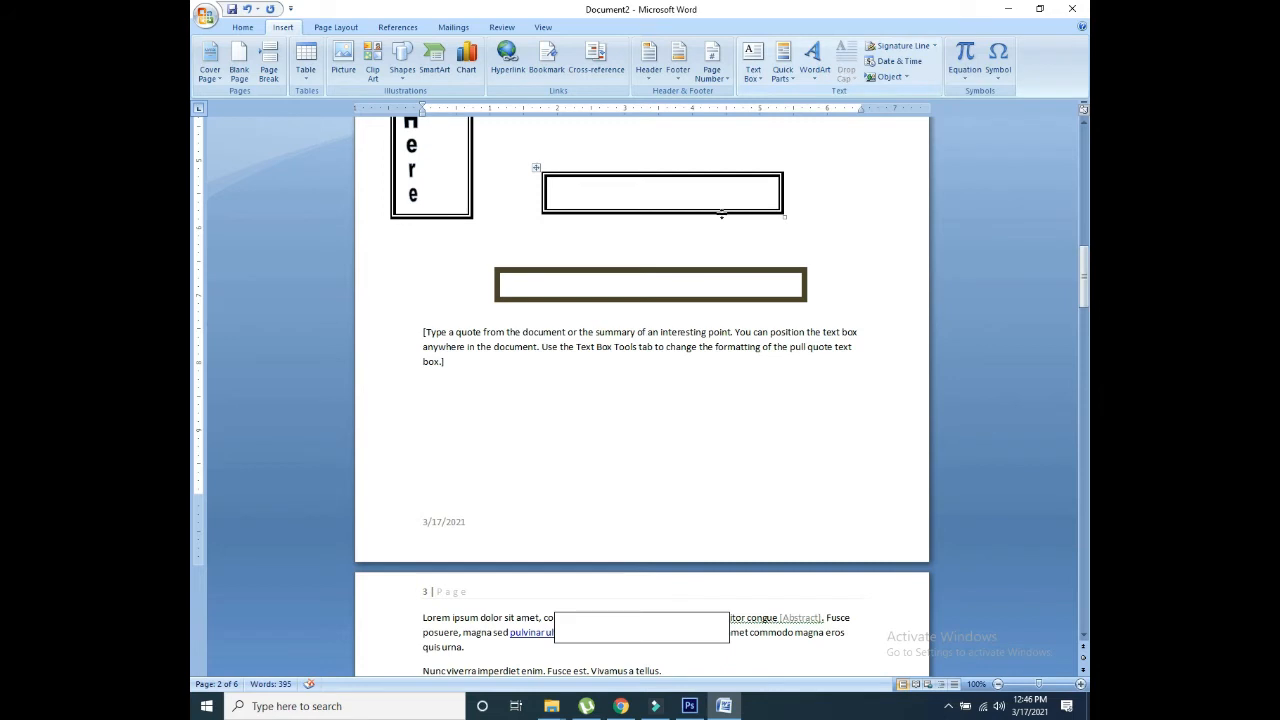
{"action": "left_click", "coordinate": [462, 343]}
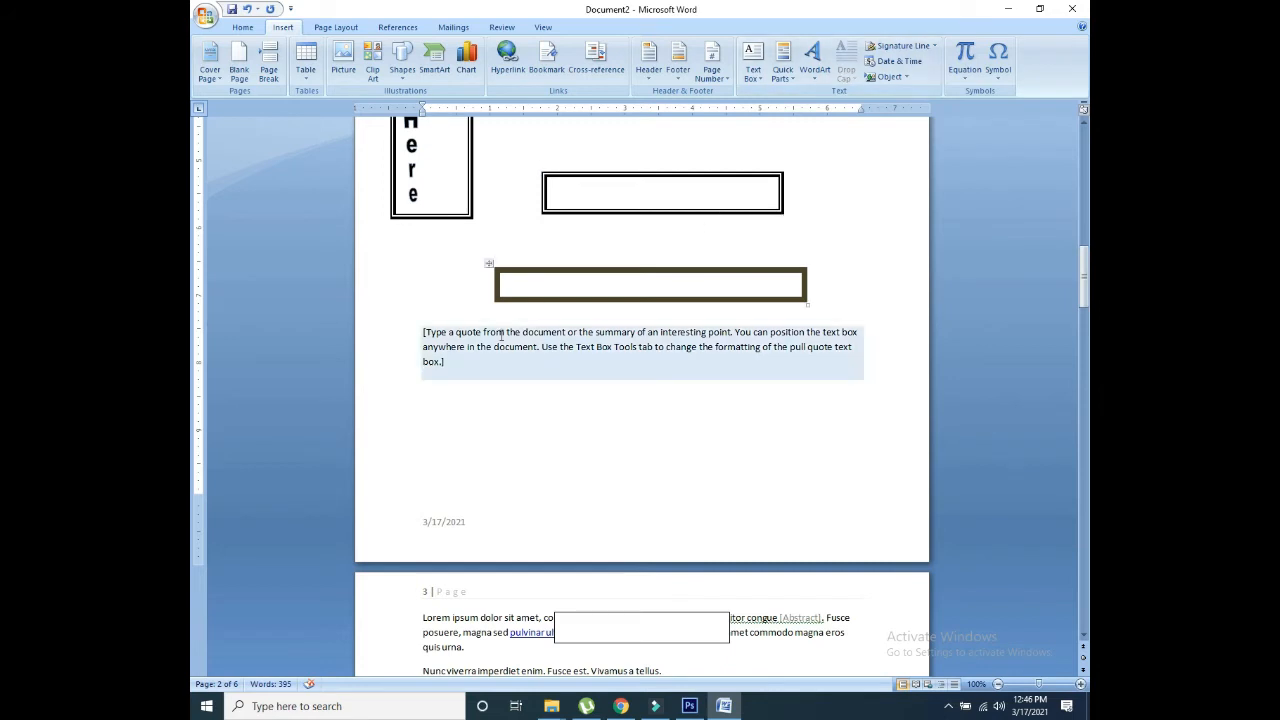
{"action": "left_click", "coordinate": [814, 56]}
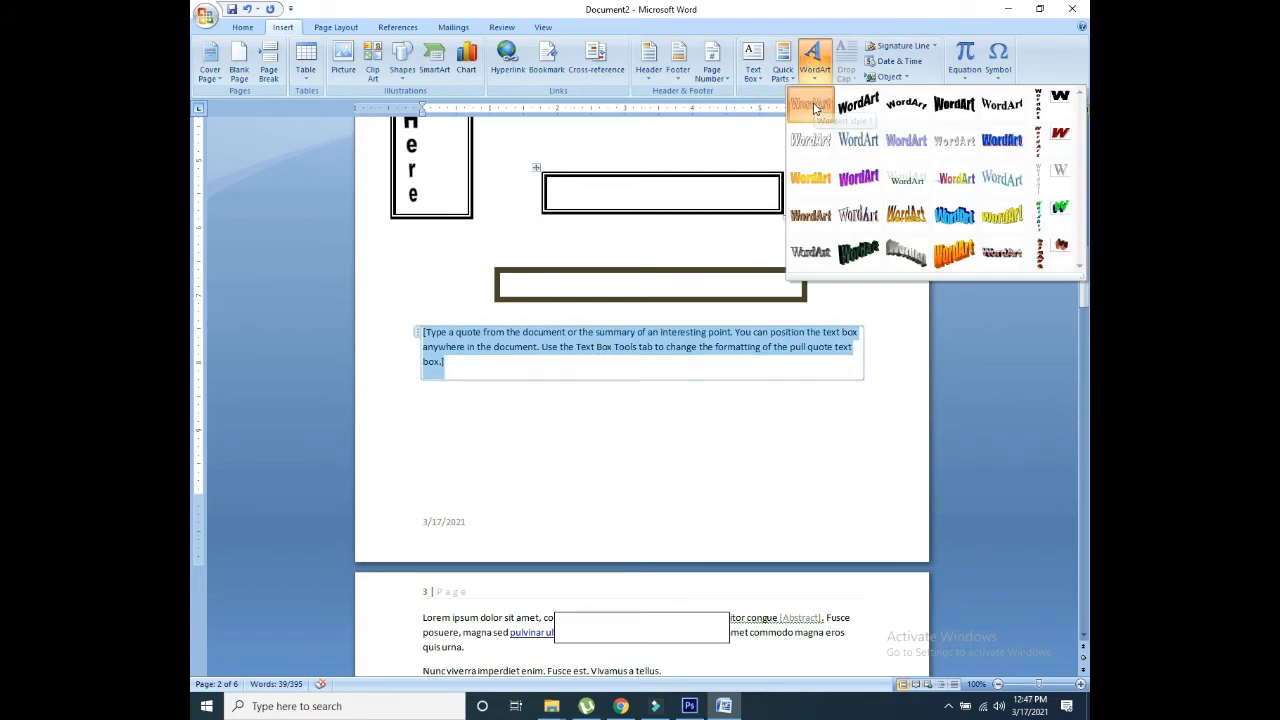
{"action": "left_click", "coordinate": [812, 102]}
{"action": "left_click", "coordinate": [725, 467]}
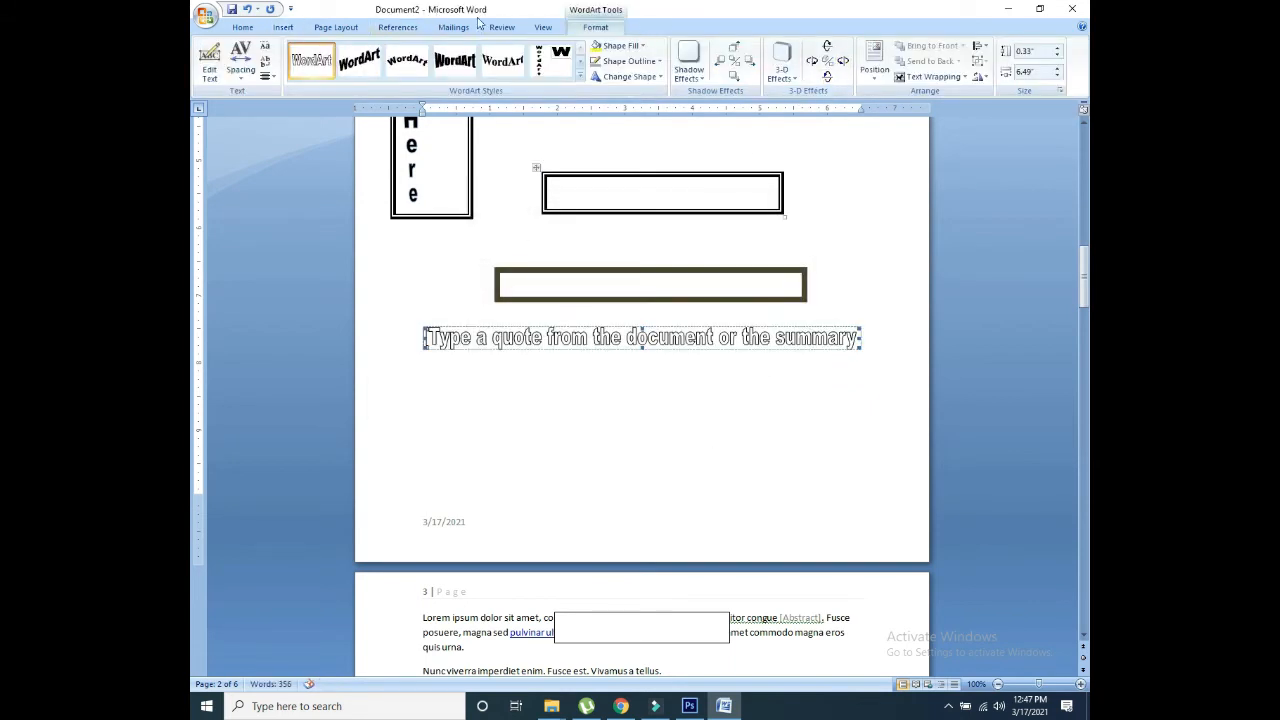
{"action": "left_click", "coordinate": [294, 27]}
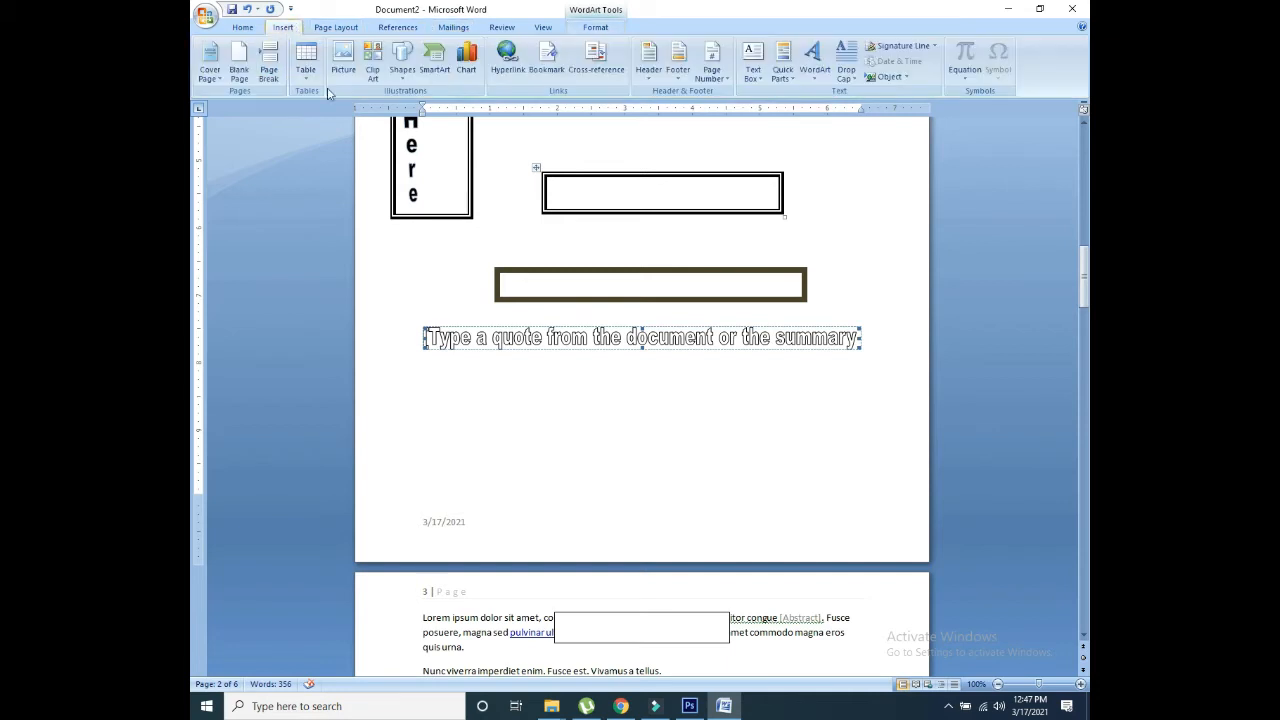
{"action": "left_click", "coordinate": [588, 385]}
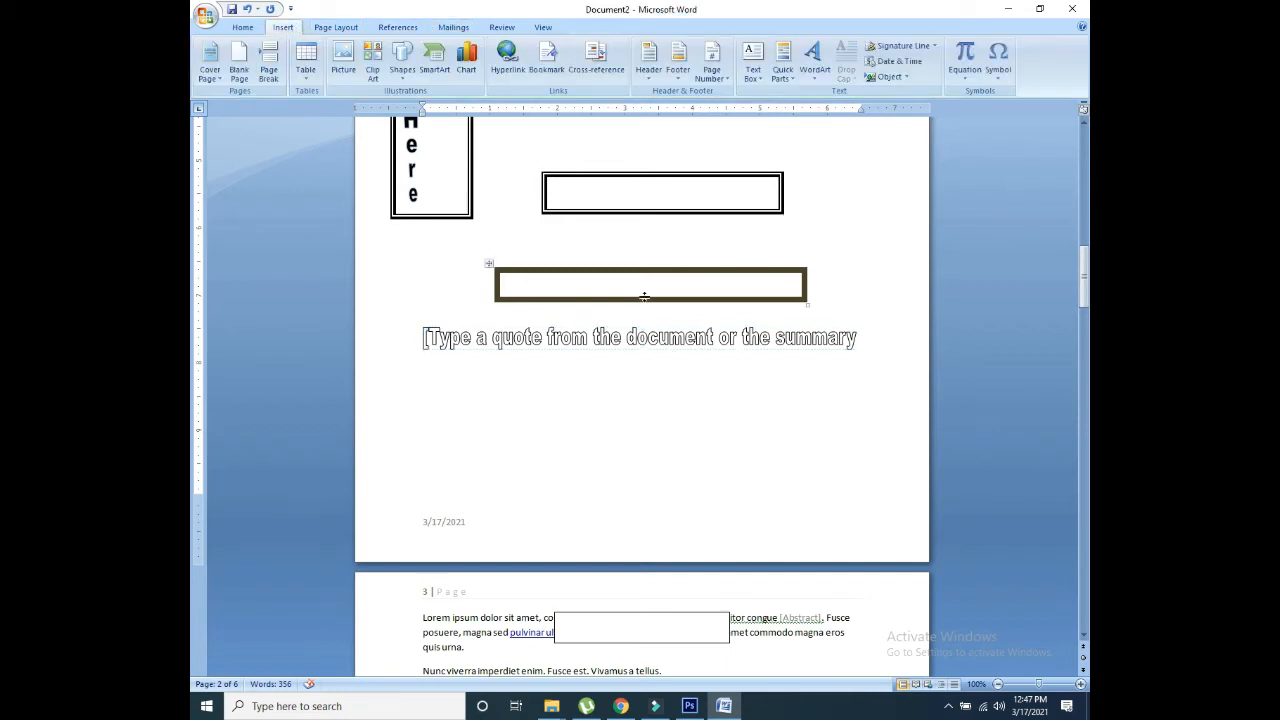
Step: Add a signature line with the date 3/17/2021 below it, then open the equation gallery
{"action": "left_click", "coordinate": [916, 47]}
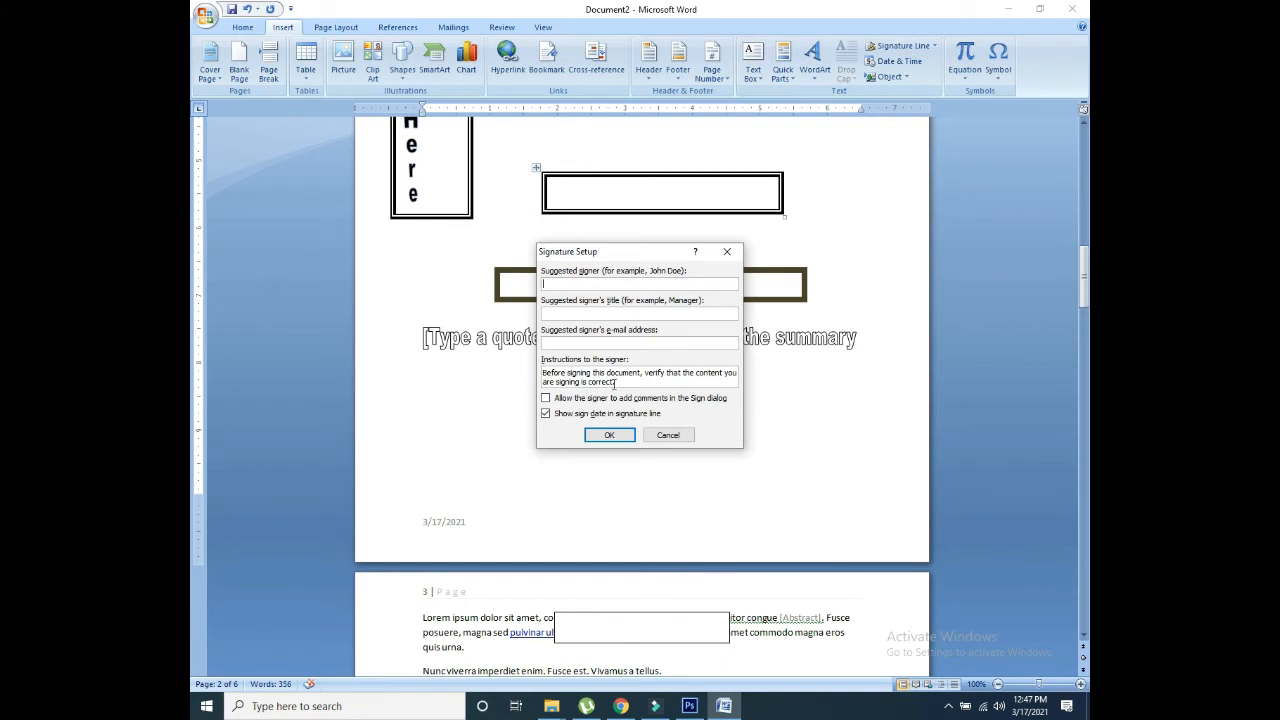
{"action": "left_click", "coordinate": [612, 433]}
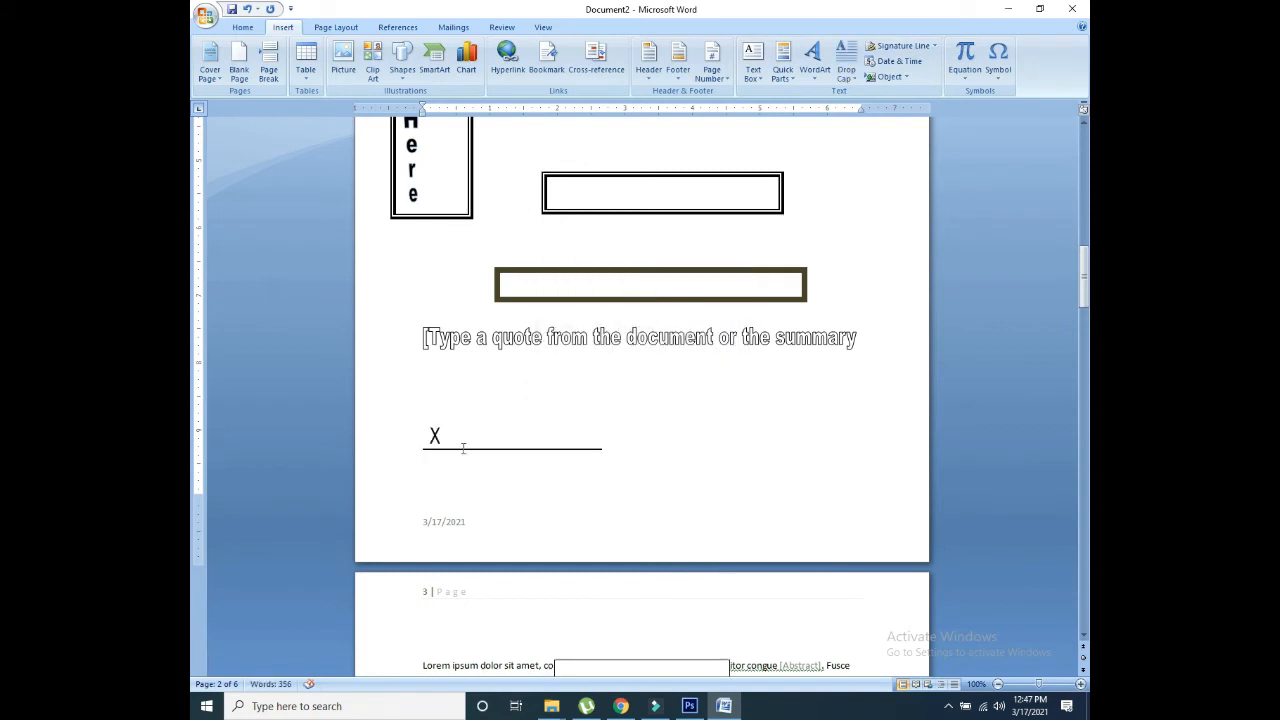
{"action": "left_click", "coordinate": [905, 63]}
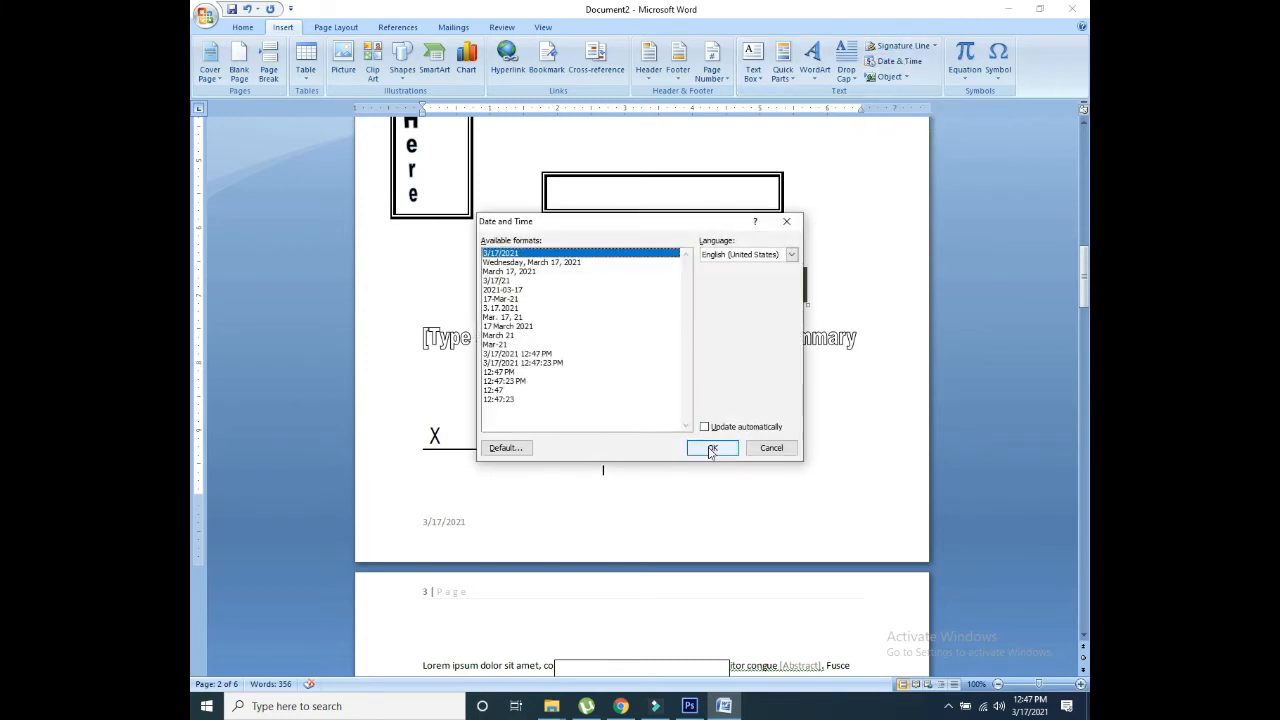
{"action": "left_click", "coordinate": [712, 447]}
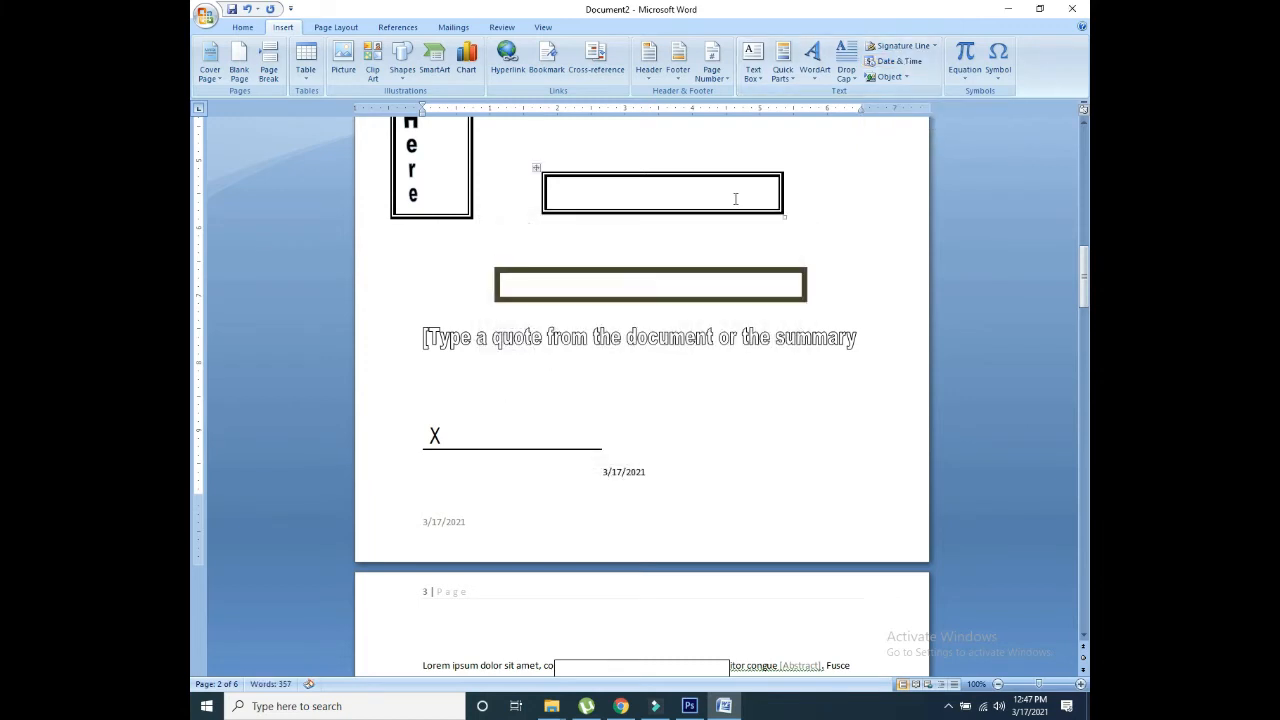
{"action": "left_click", "coordinate": [902, 80]}
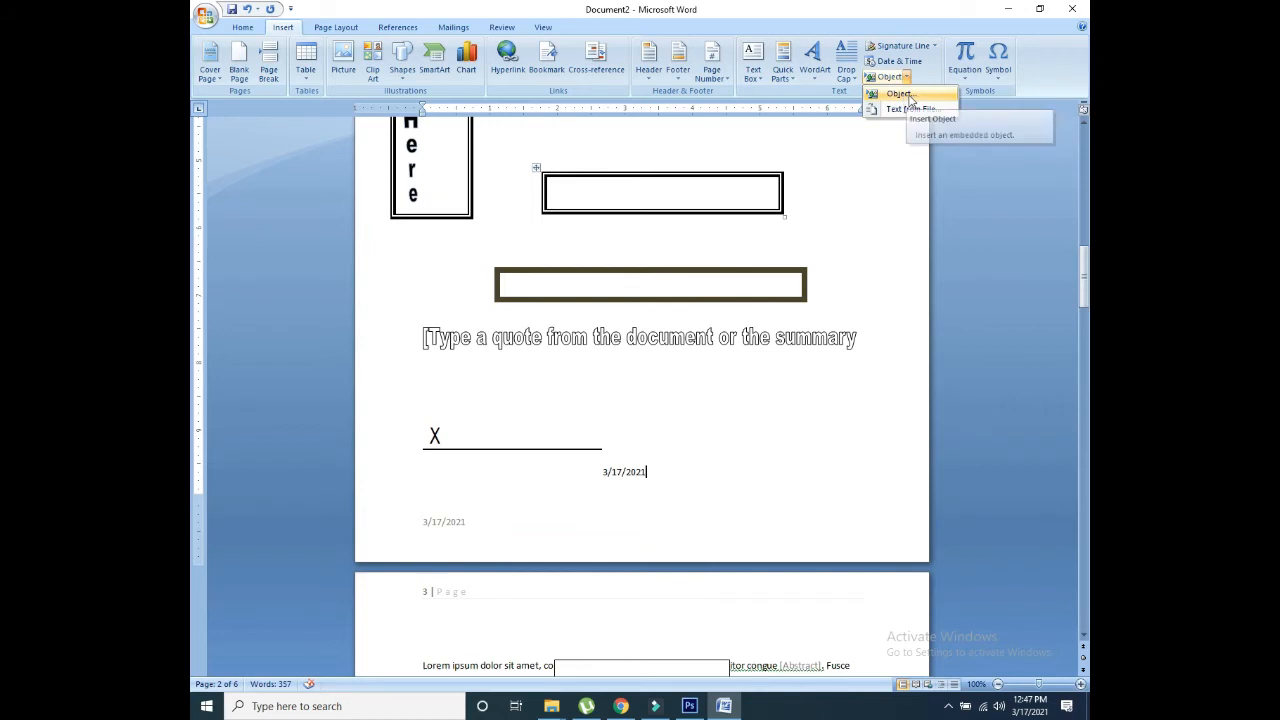
{"action": "left_click", "coordinate": [965, 78]}
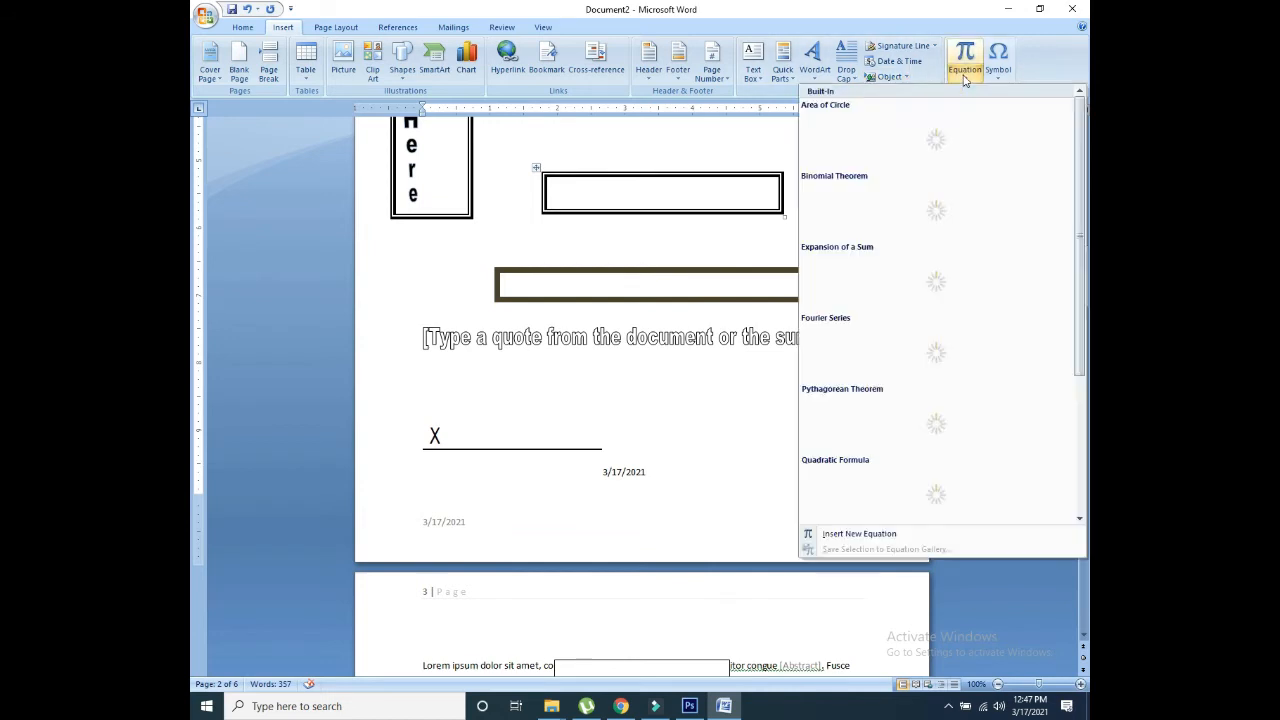
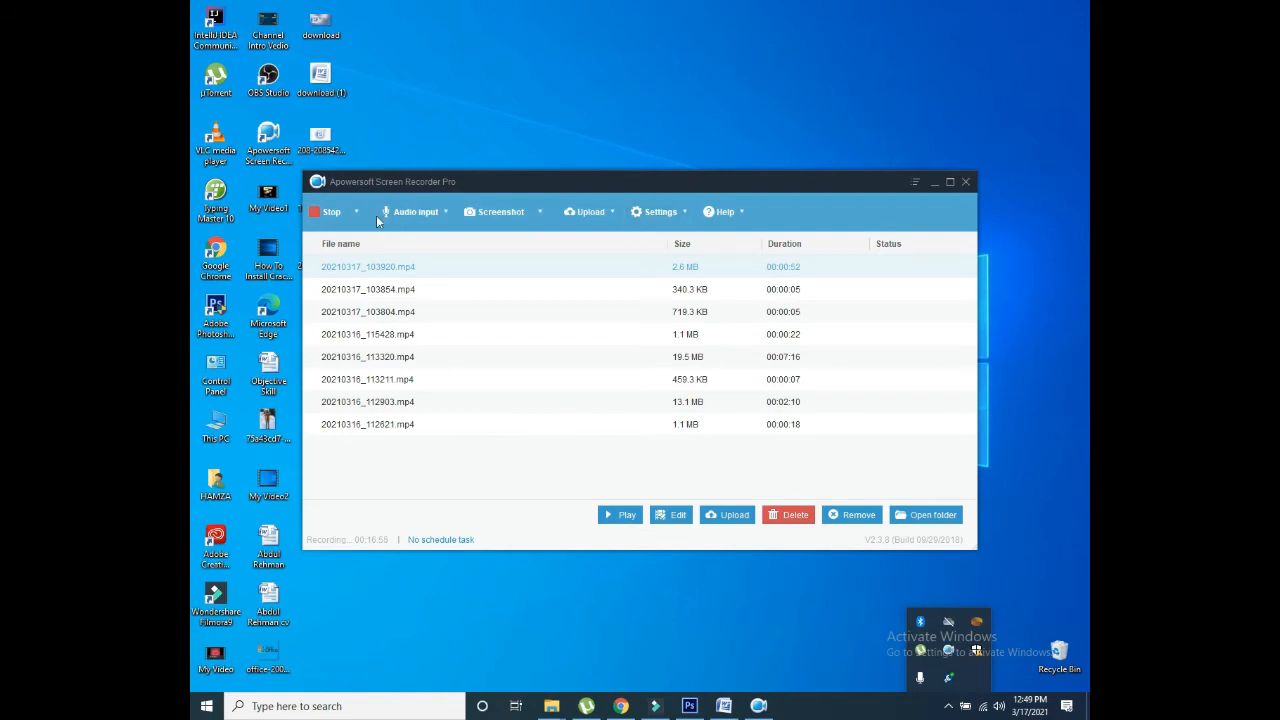
Step: Stop the Apowersoft screen recording and return to the blank Word document
{"action": "left_click", "coordinate": [330, 212]}
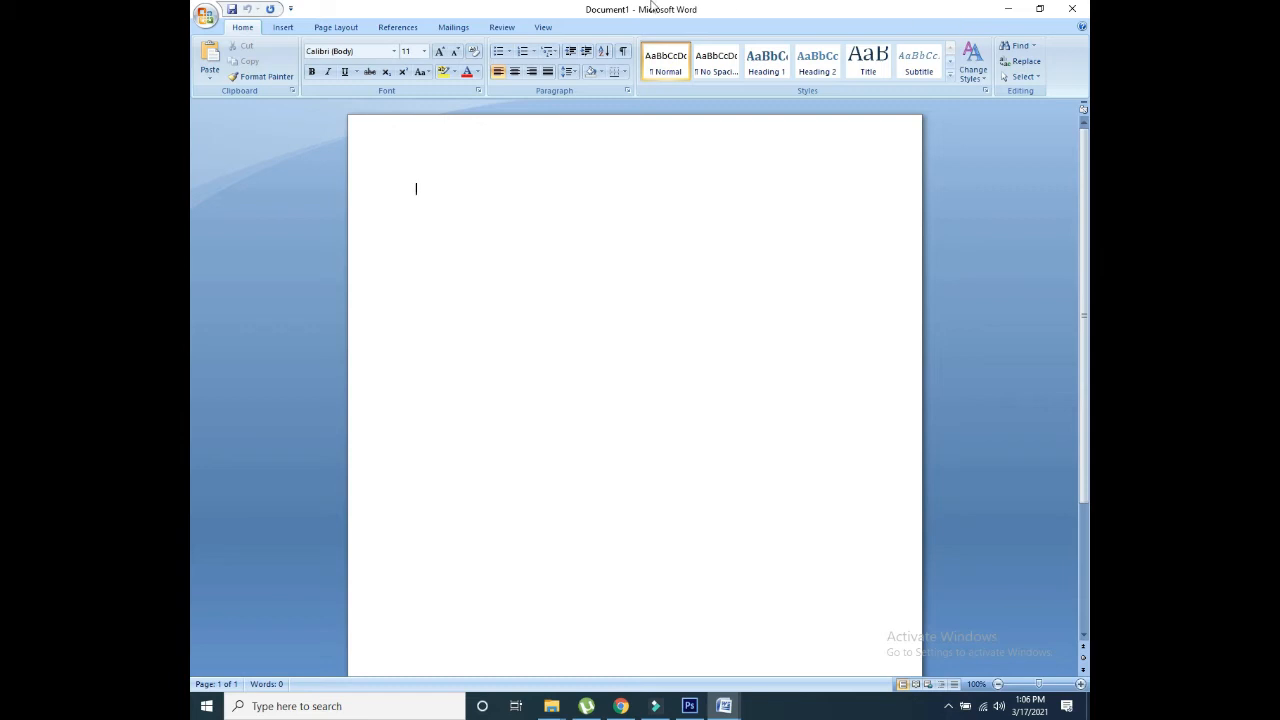
Step: Generate Lorem ipsum placeholder paragraphs with =lorem()
{"action": "left_click", "coordinate": [356, 28]}
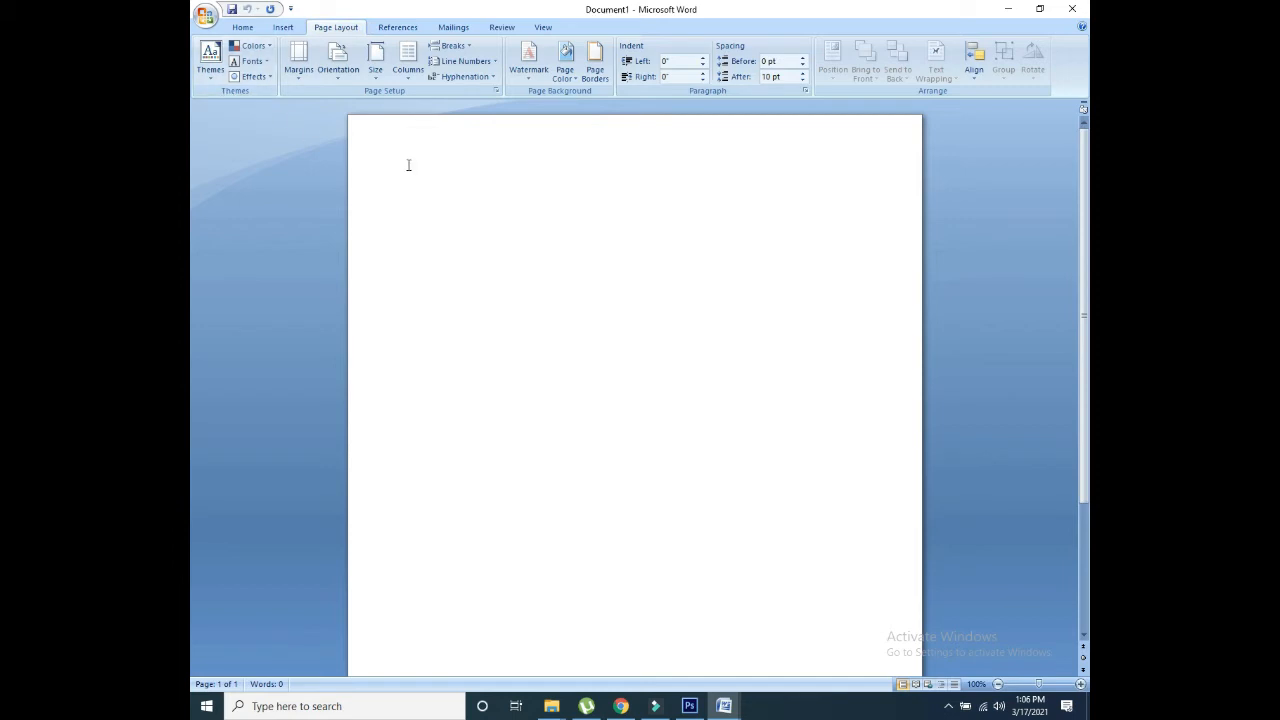
{"action": "type", "text": "=lorem()"}
{"action": "key", "text": "Return"}
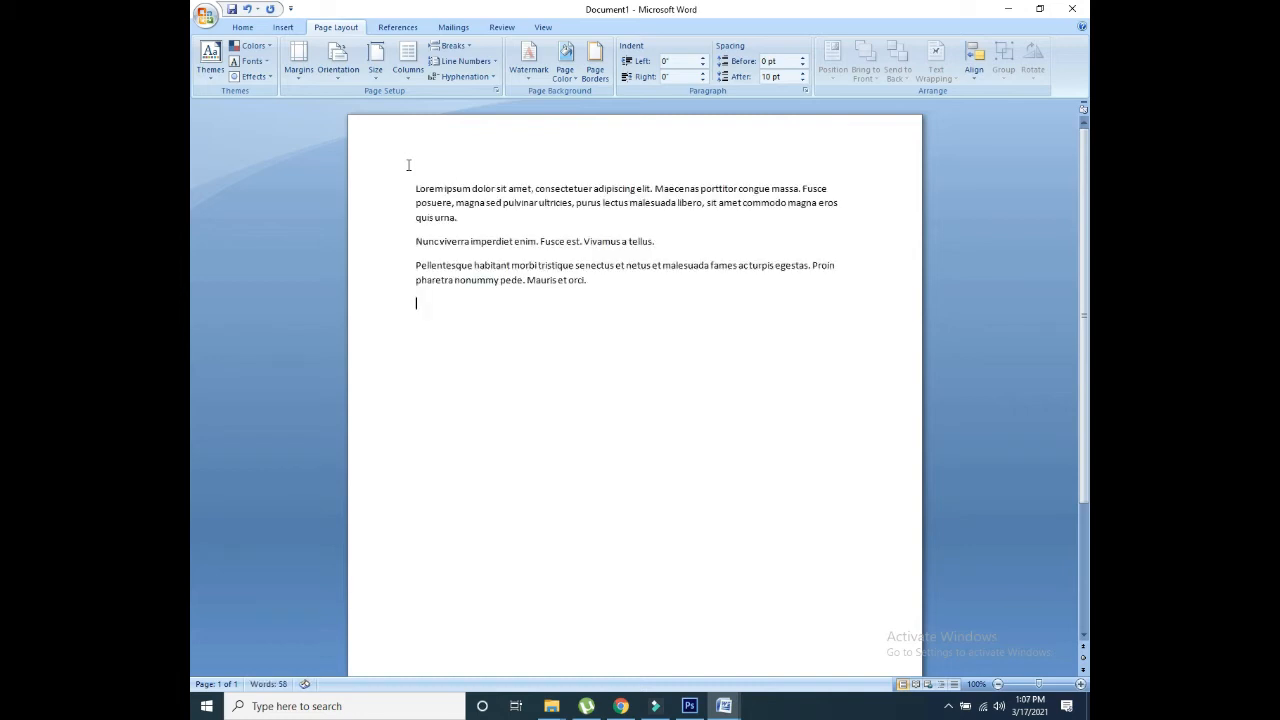
Step: Copy the three Lorem ipsum paragraphs and paste another copy below them
{"action": "left_click_drag", "start_coordinate": [592, 285], "coordinate": [425, 181]}
{"action": "key", "text": "ctrl+c"}
{"action": "left_click", "coordinate": [500, 306]}
{"action": "key", "text": "ctrl+v"}
{"action": "key", "text": "ctrl+v"}
{"action": "key", "text": "ctrl+v"}
{"action": "key", "text": "ctrl+v"}
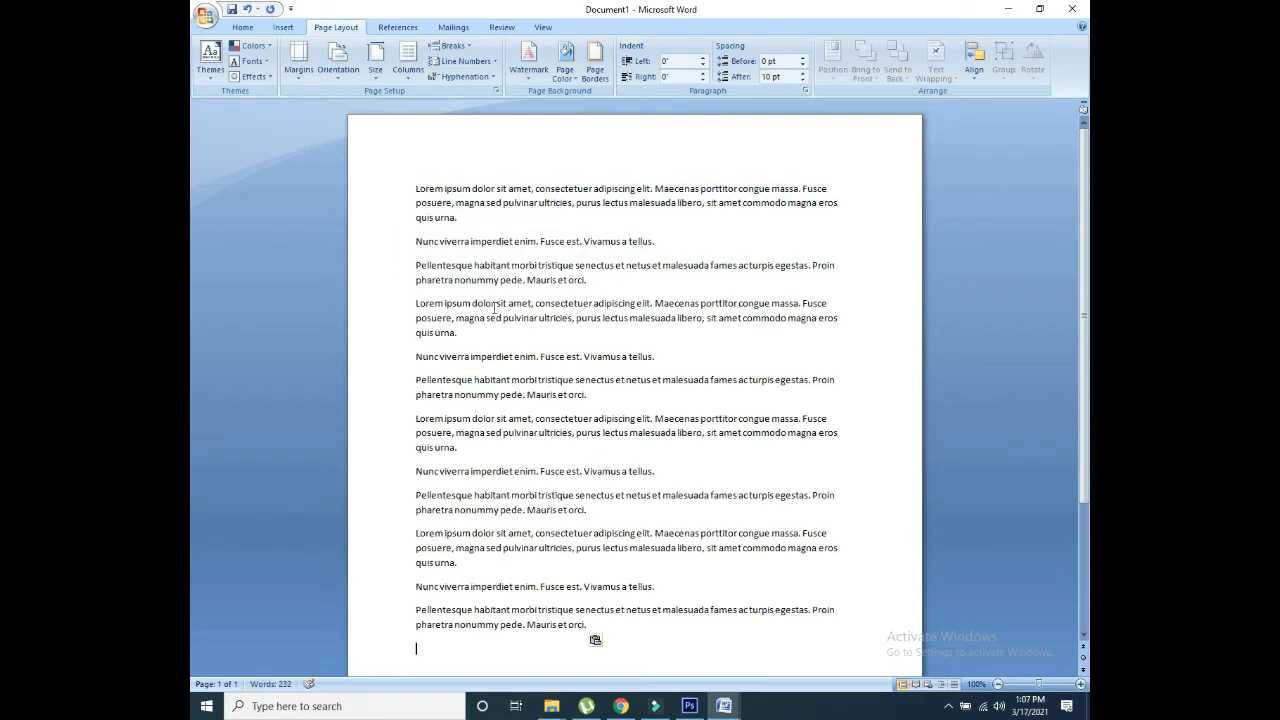
{"action": "scroll", "coordinate": [650, 240], "scroll_direction": "up", "scroll_amount": 3}
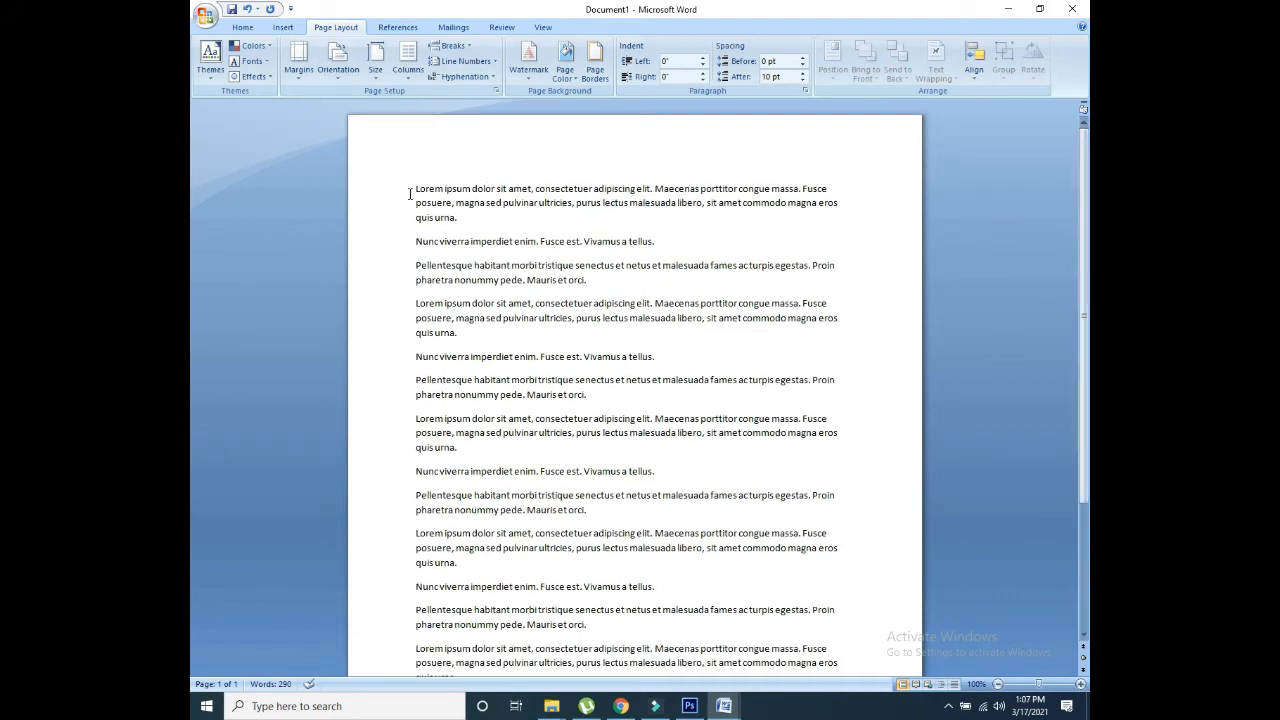
Step: Browse the built-in themes and apply the Verve colour scheme
{"action": "left_click", "coordinate": [212, 66]}
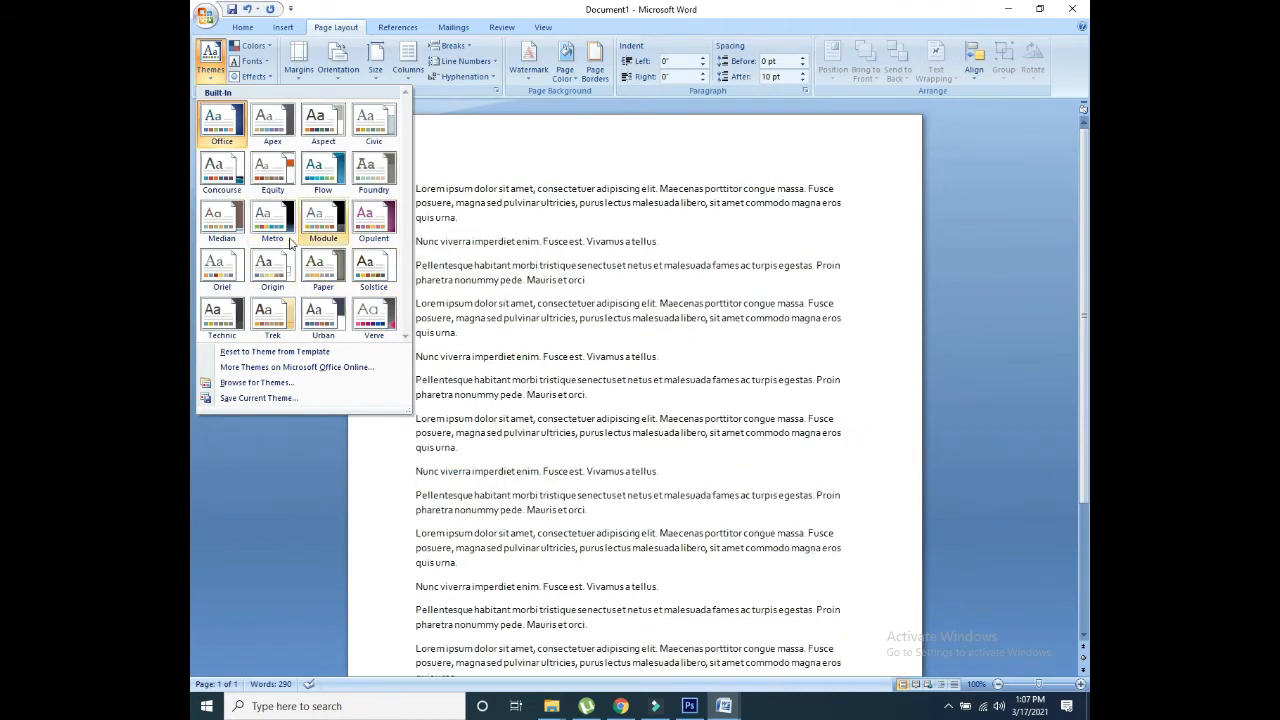
{"action": "left_click", "coordinate": [254, 47]}
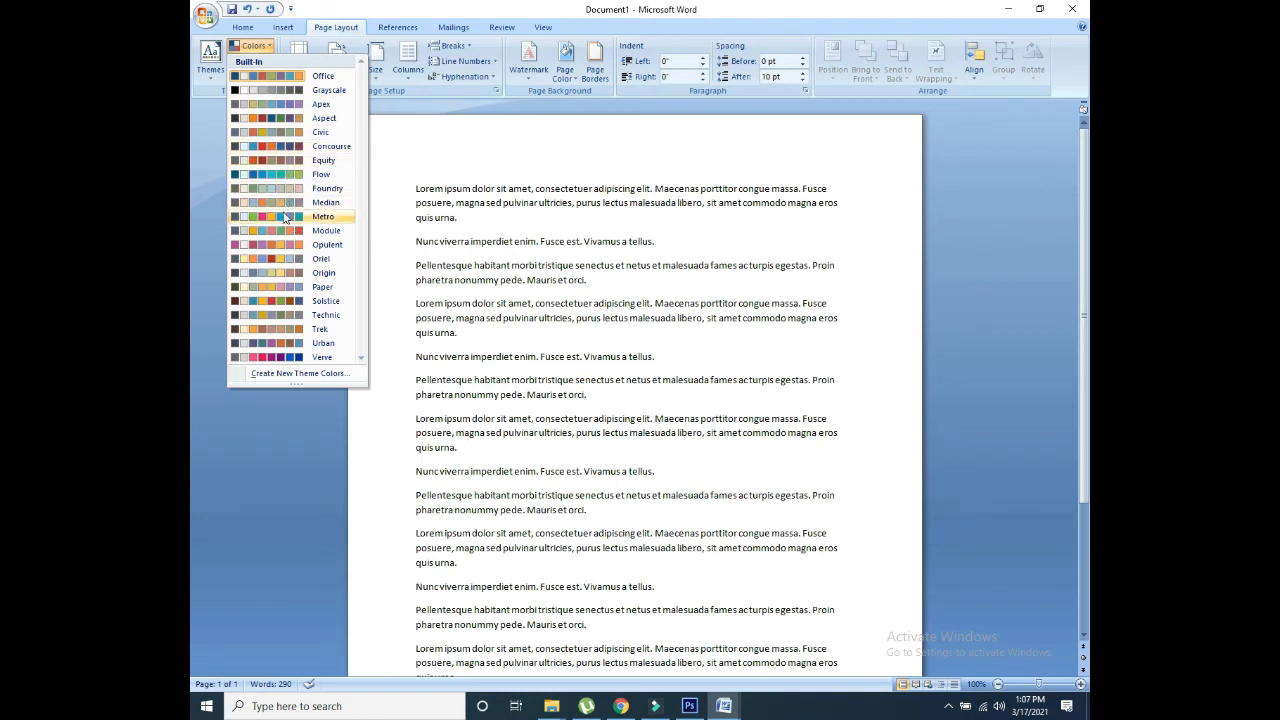
{"action": "left_click", "coordinate": [278, 360]}
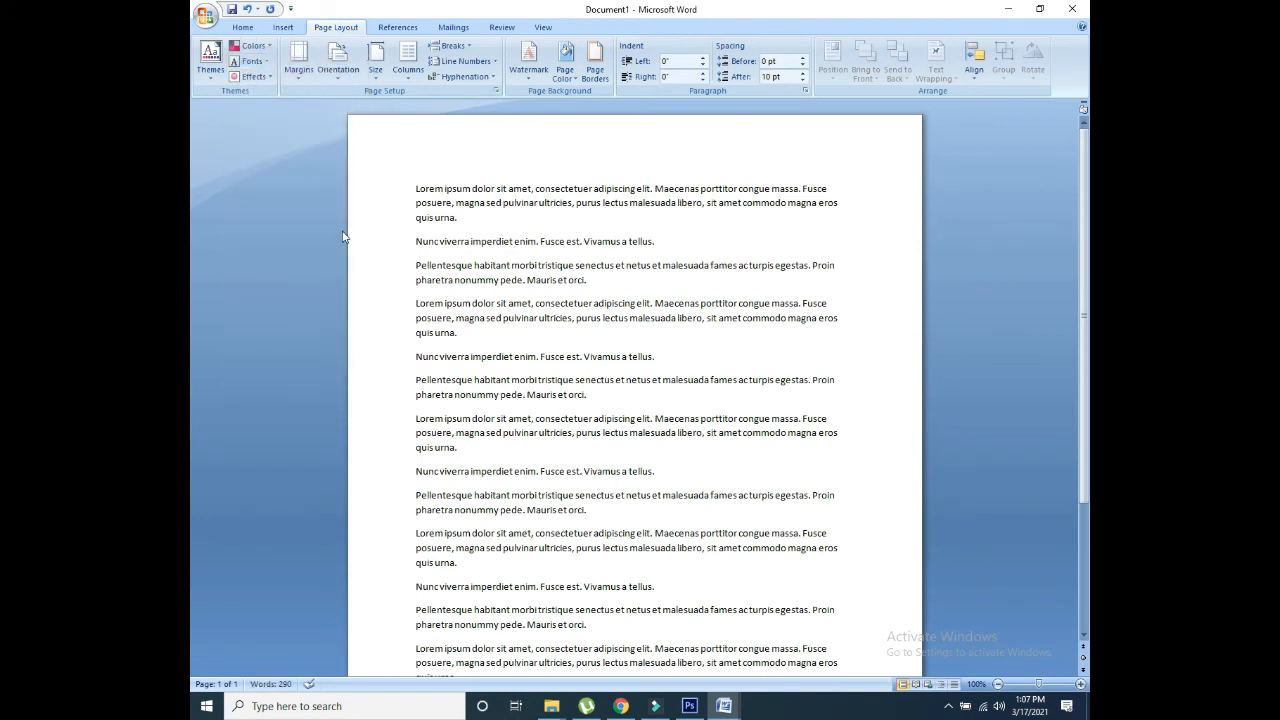
Step: Review the theme fonts without changing them, then apply the Apex theme effects
{"action": "left_click", "coordinate": [250, 61]}
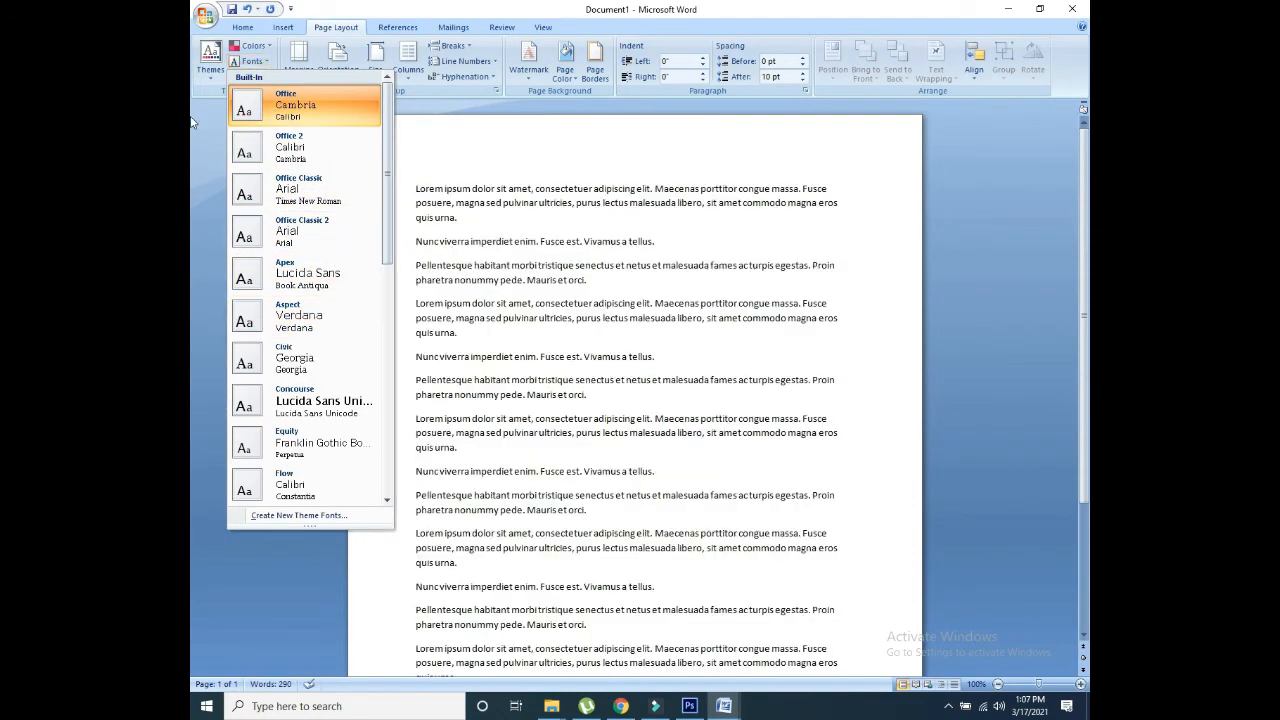
{"action": "left_click", "coordinate": [193, 121]}
{"action": "left_click", "coordinate": [250, 77]}
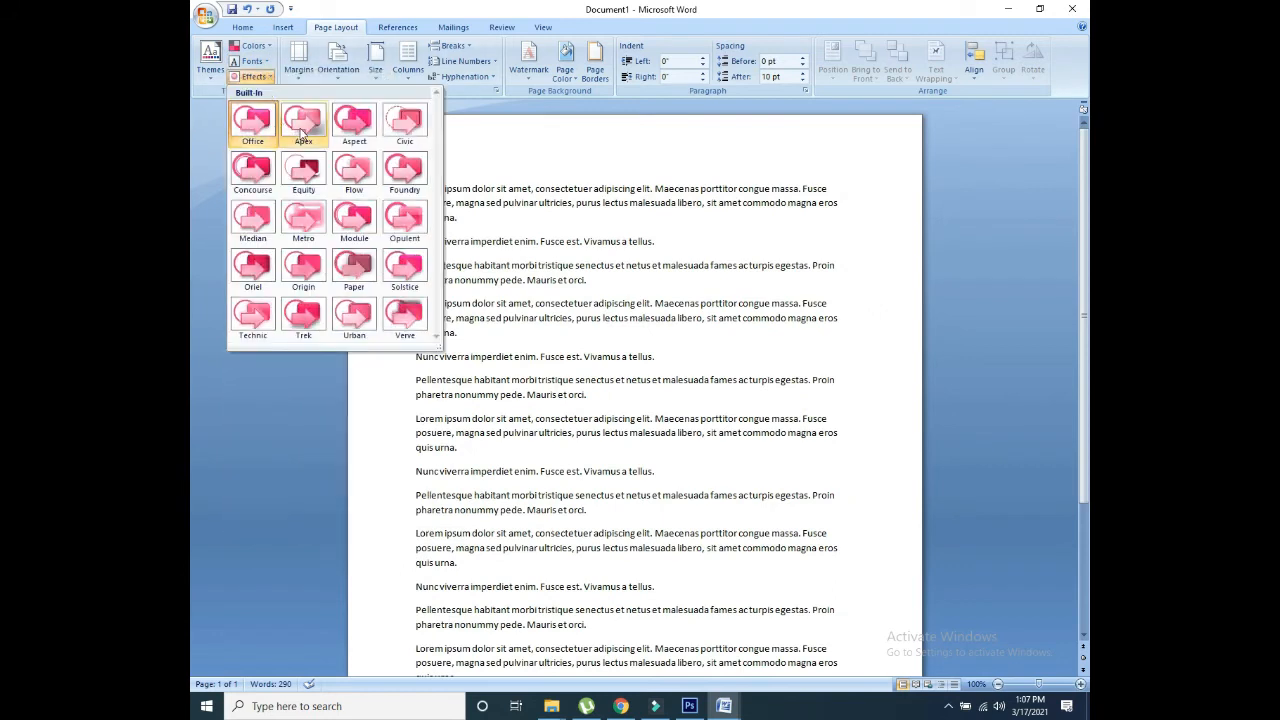
{"action": "left_click", "coordinate": [305, 128]}
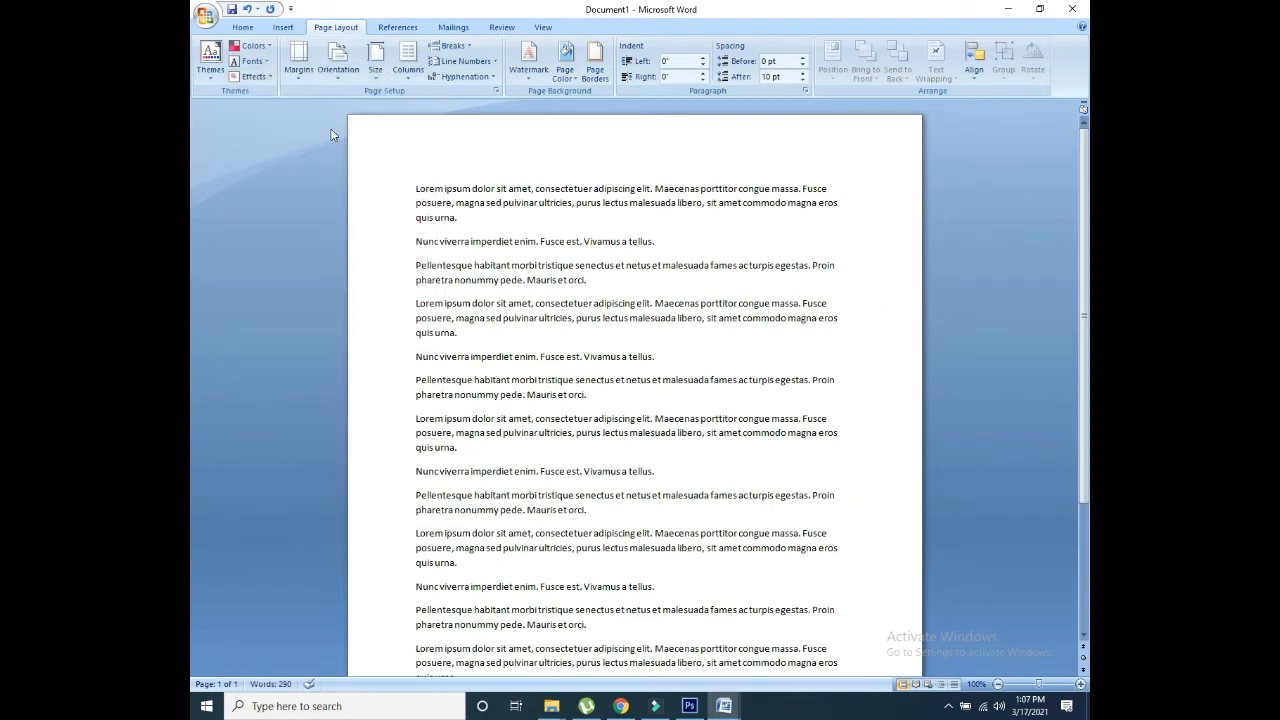
Step: Try Narrow half-inch margins, then settle on Wide 2-inch side margins
{"action": "left_click", "coordinate": [300, 72]}
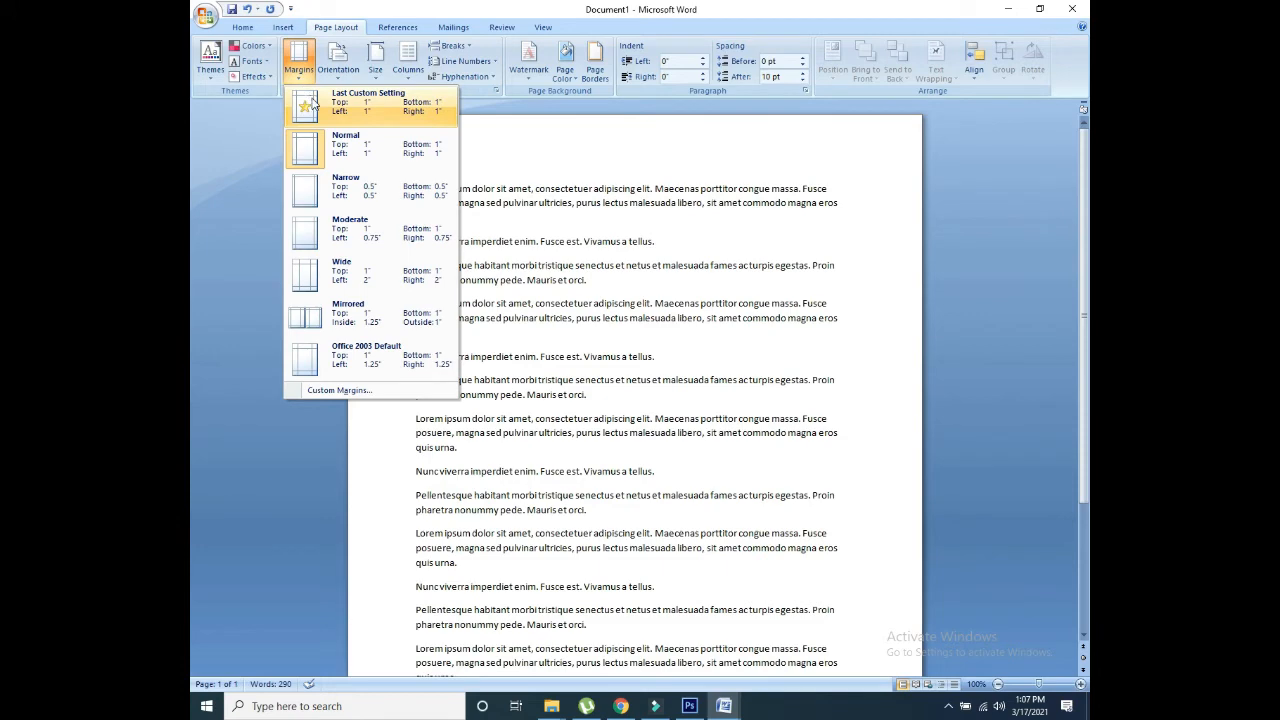
{"action": "left_click", "coordinate": [313, 104]}
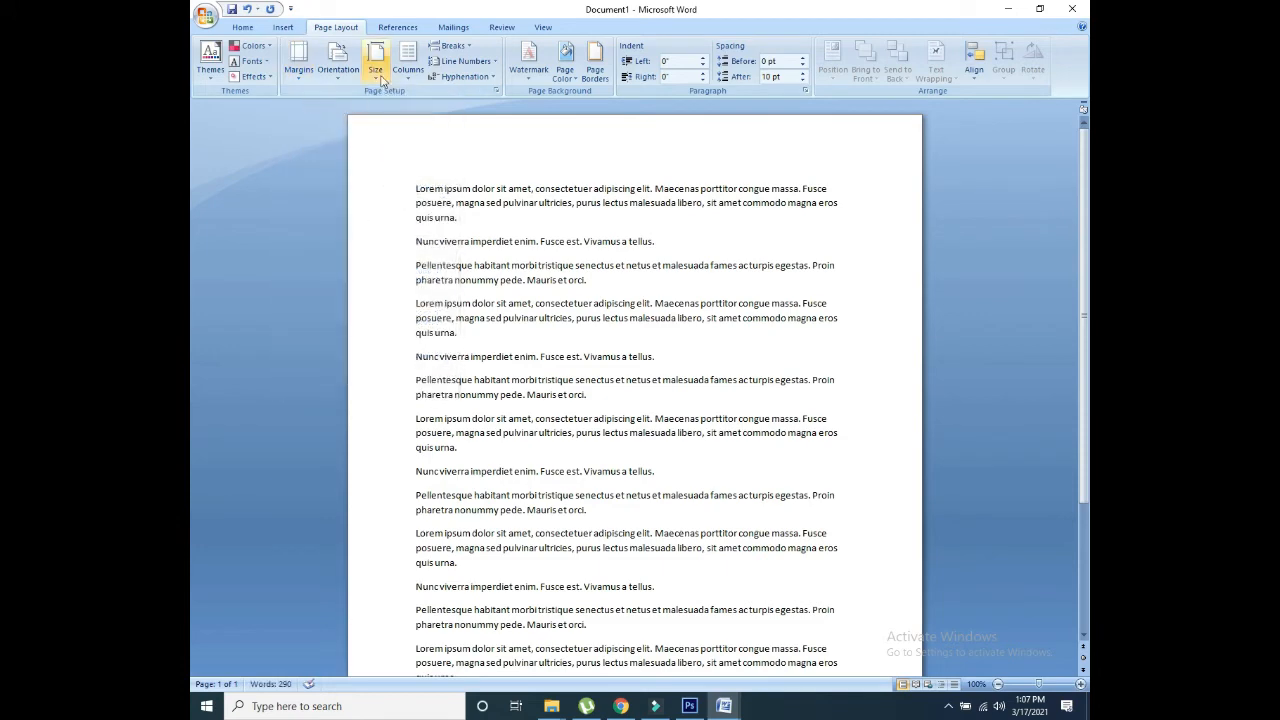
{"action": "left_click", "coordinate": [299, 62]}
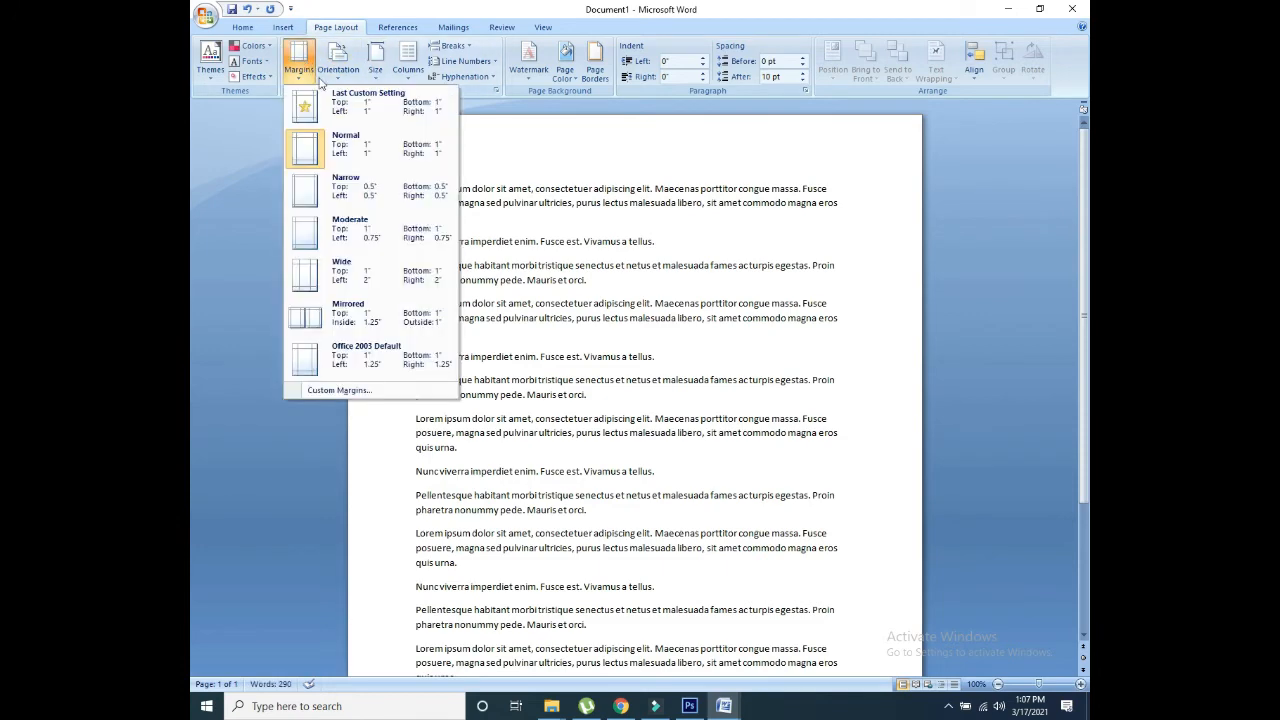
{"action": "left_click", "coordinate": [340, 188]}
{"action": "left_click", "coordinate": [299, 62]}
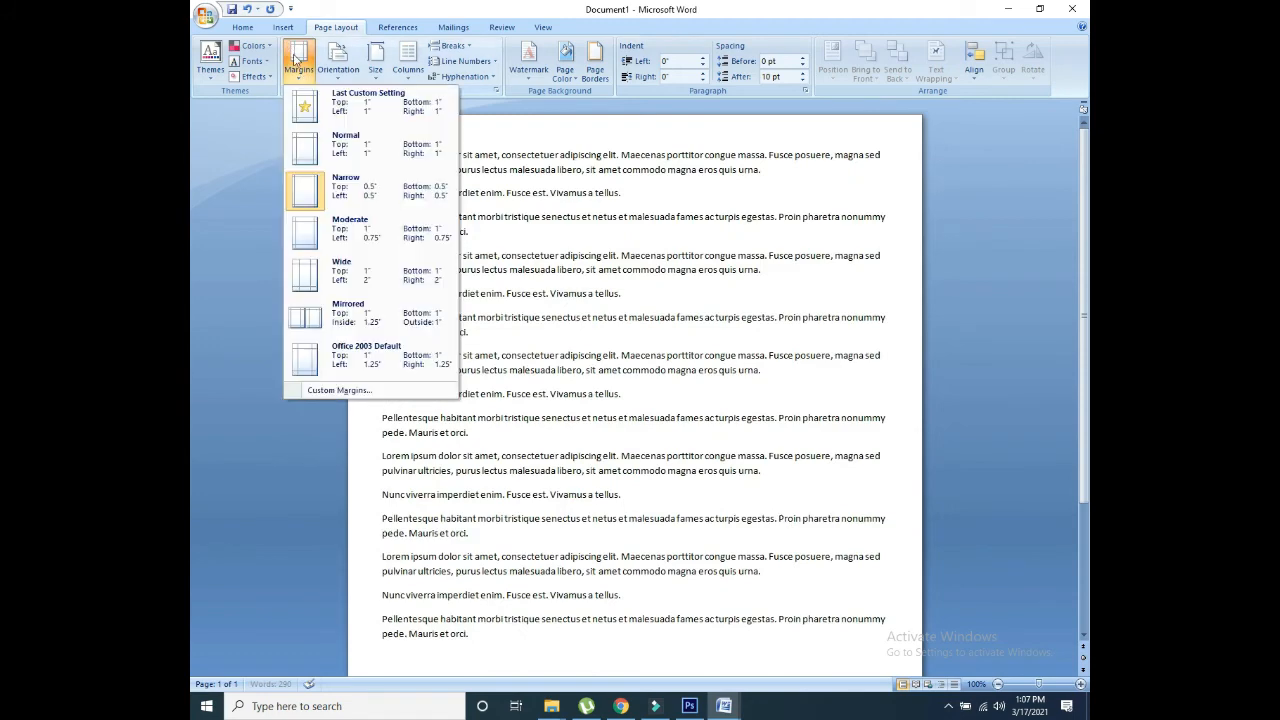
{"action": "left_click", "coordinate": [345, 283]}
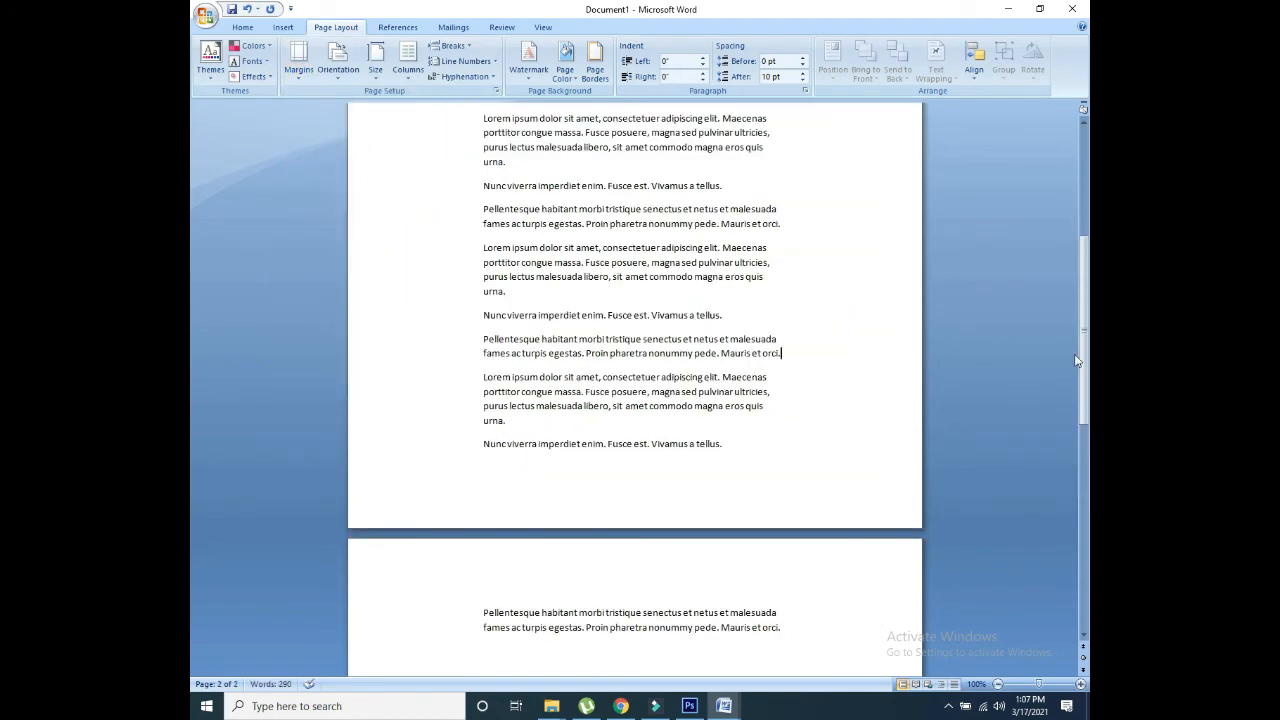
Step: Scroll the document and look over the Mailings, Review and View tabs
{"action": "left_click_drag", "start_coordinate": [1077, 361], "coordinate": [1089, 160]}
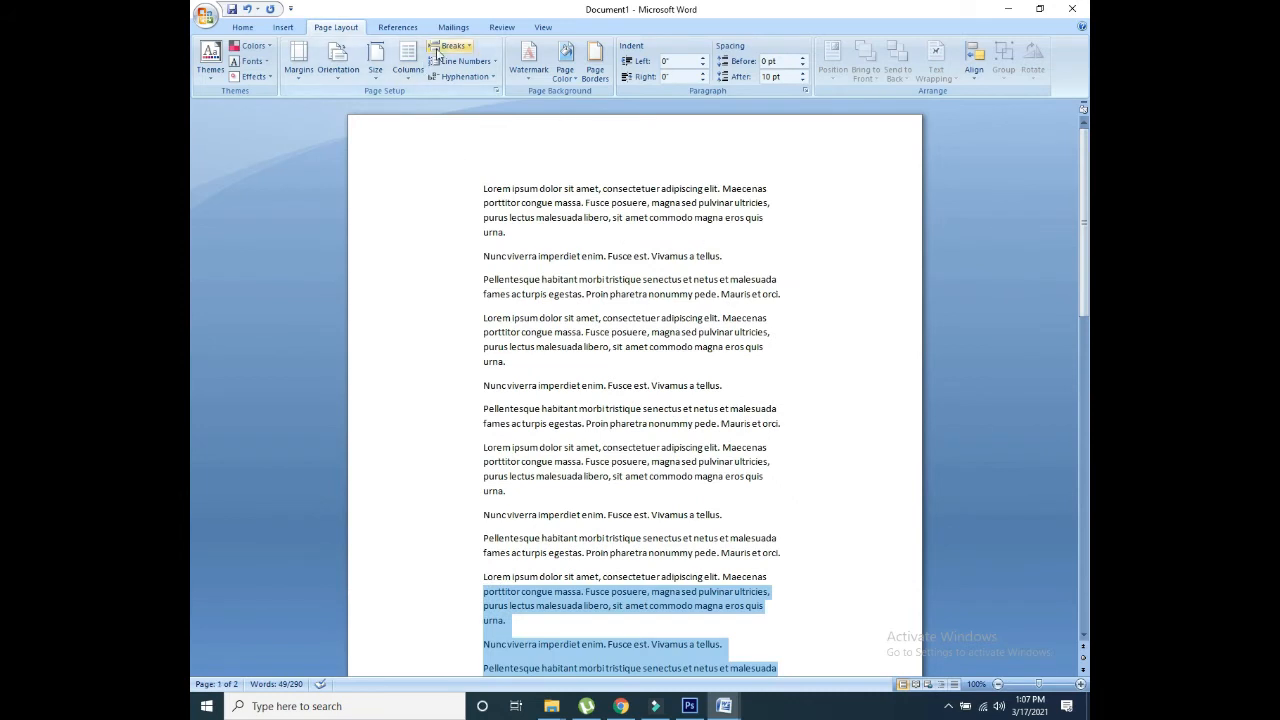
{"action": "left_click", "coordinate": [460, 28]}
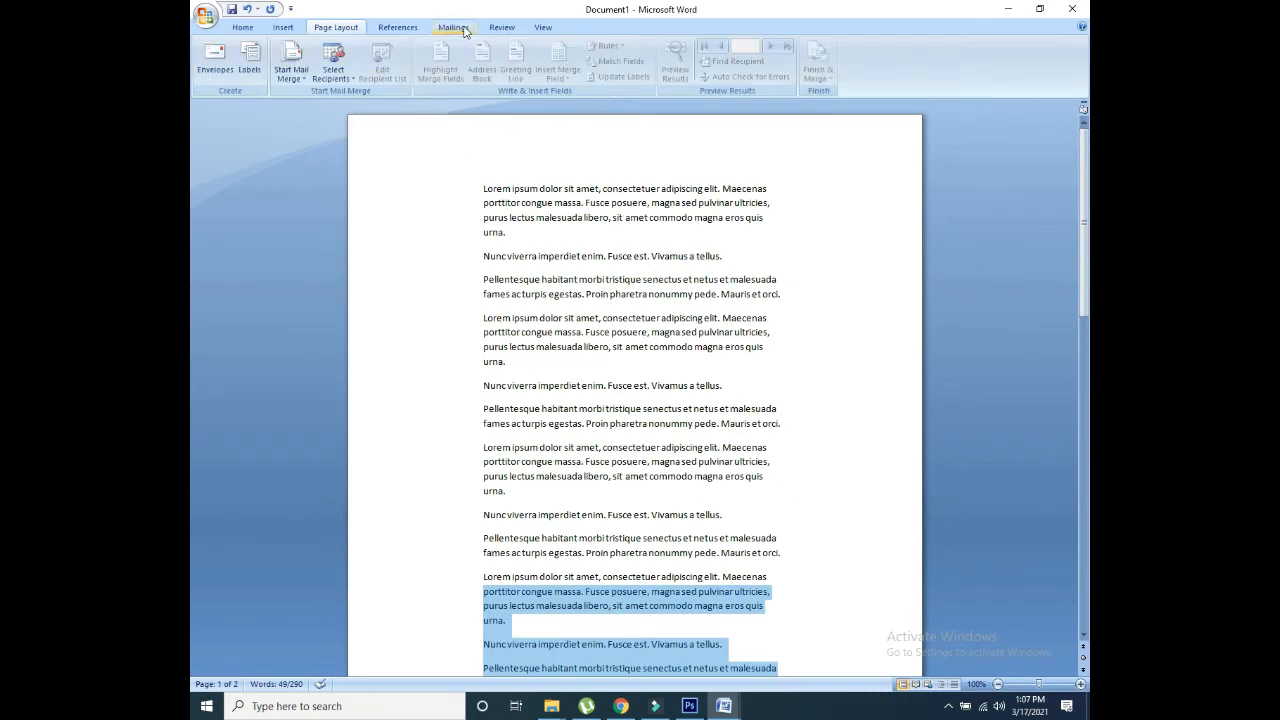
{"action": "left_click", "coordinate": [514, 30]}
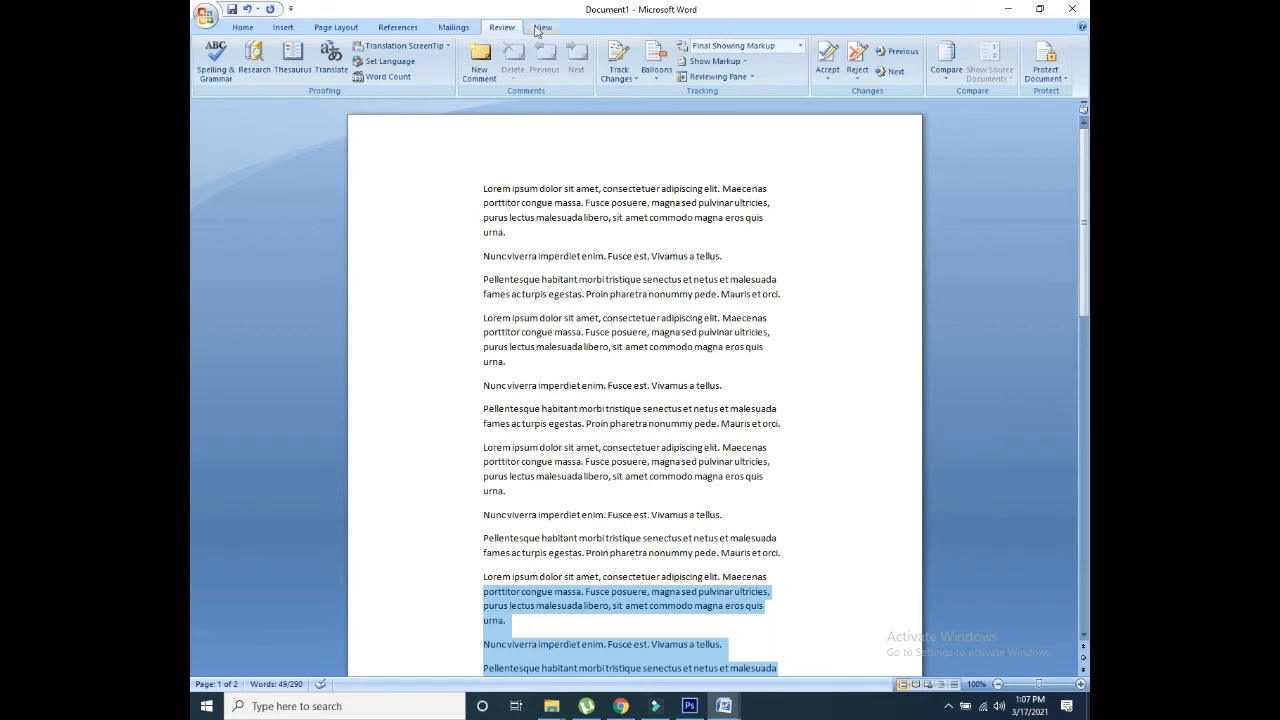
{"action": "left_click", "coordinate": [540, 28]}
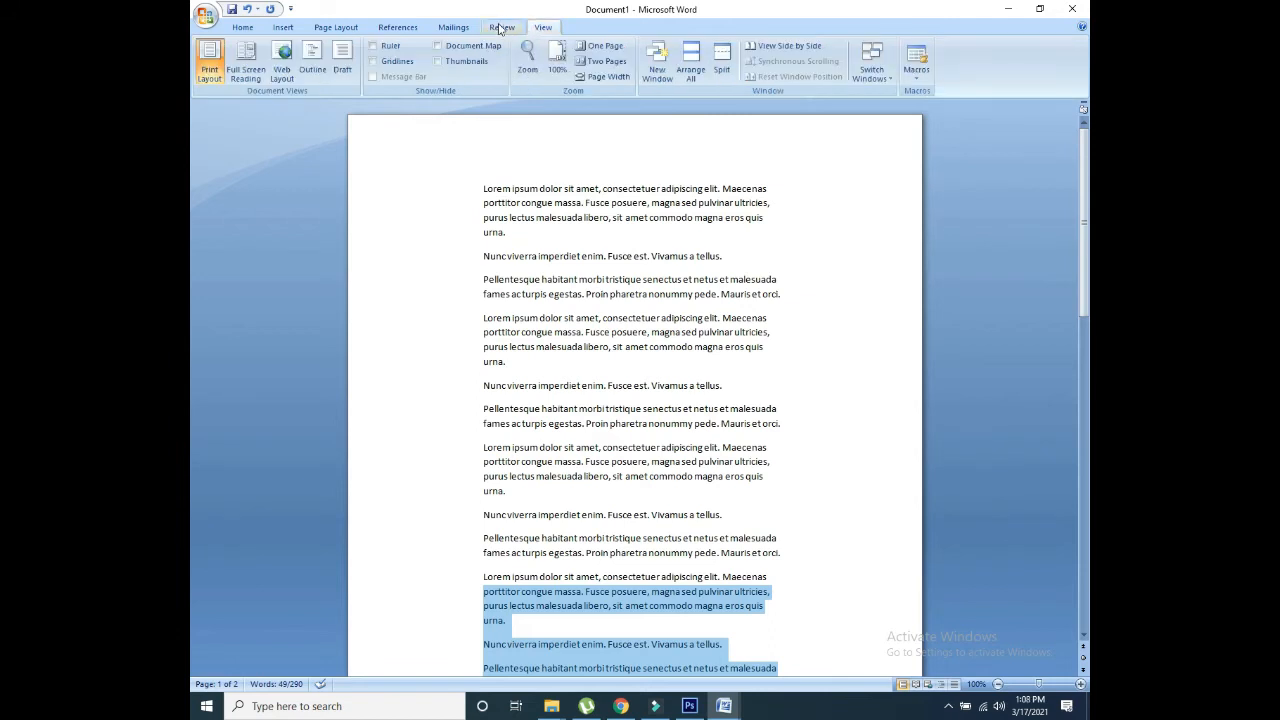
Step: Show the rulers, then set Normal 1-inch margins followed by Mirrored margins
{"action": "left_click", "coordinate": [374, 46]}
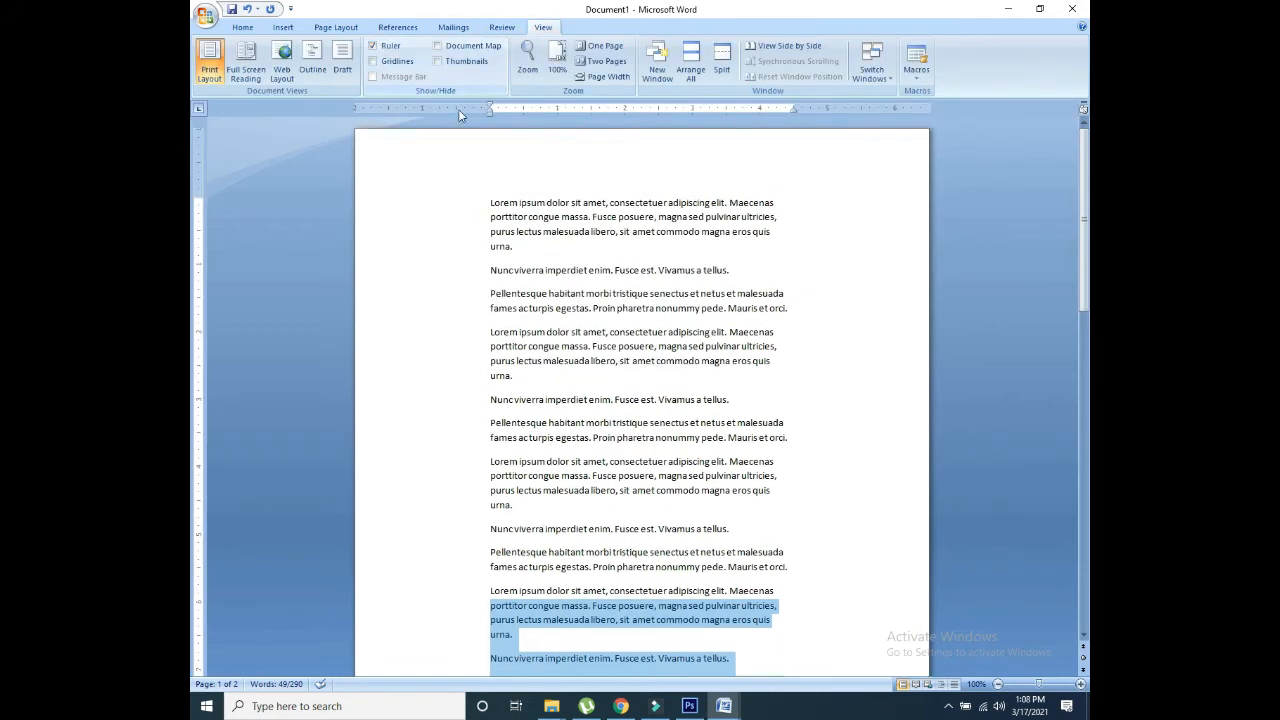
{"action": "left_click", "coordinate": [285, 30]}
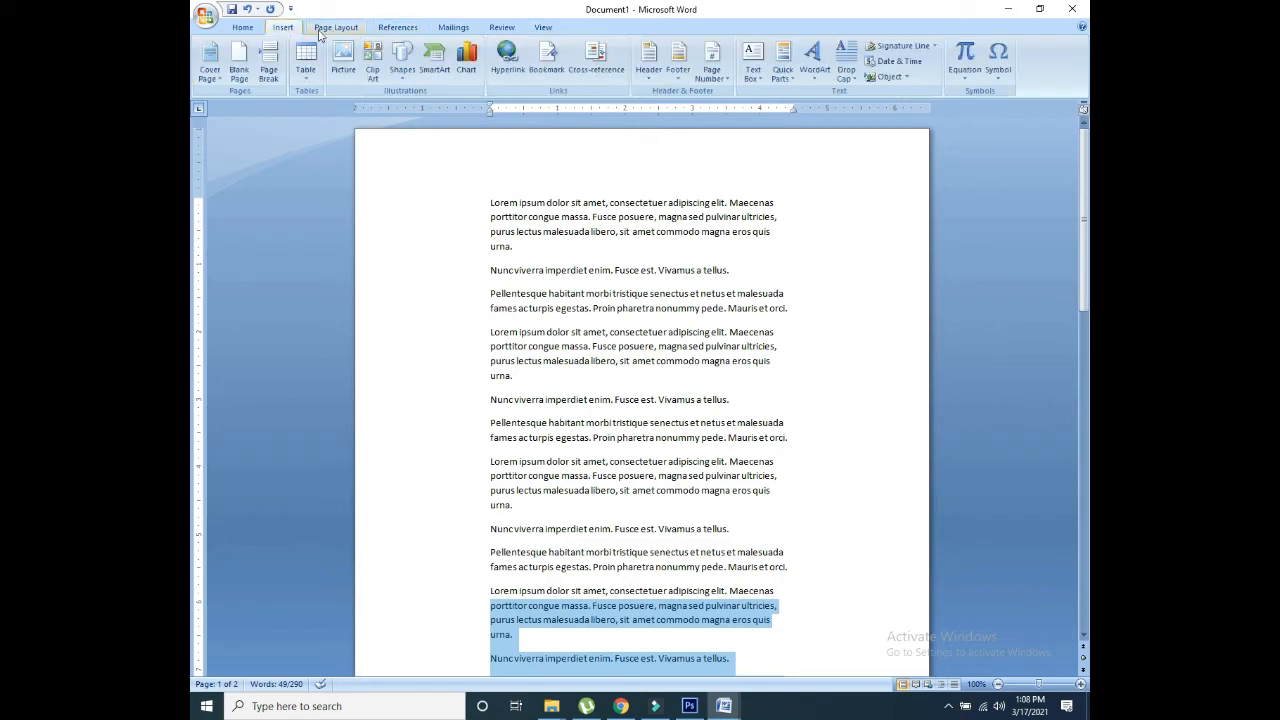
{"action": "left_click", "coordinate": [322, 30]}
{"action": "left_click", "coordinate": [298, 60]}
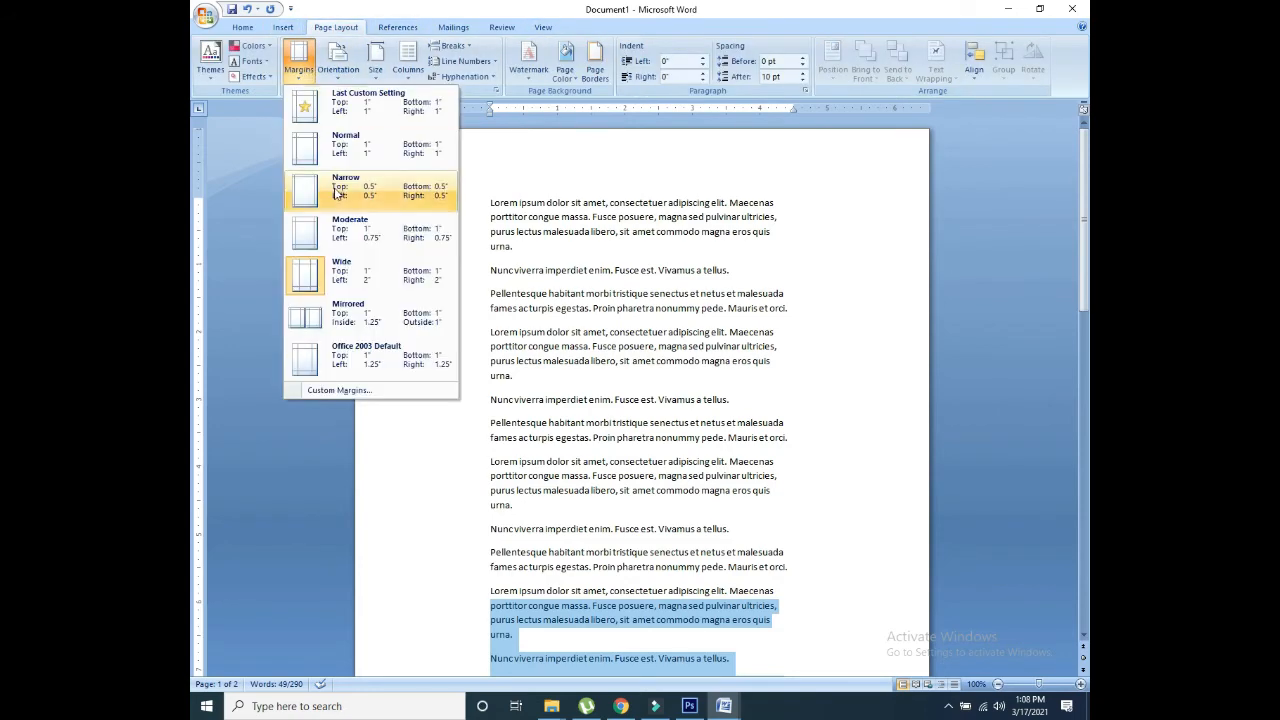
{"action": "left_click", "coordinate": [343, 145]}
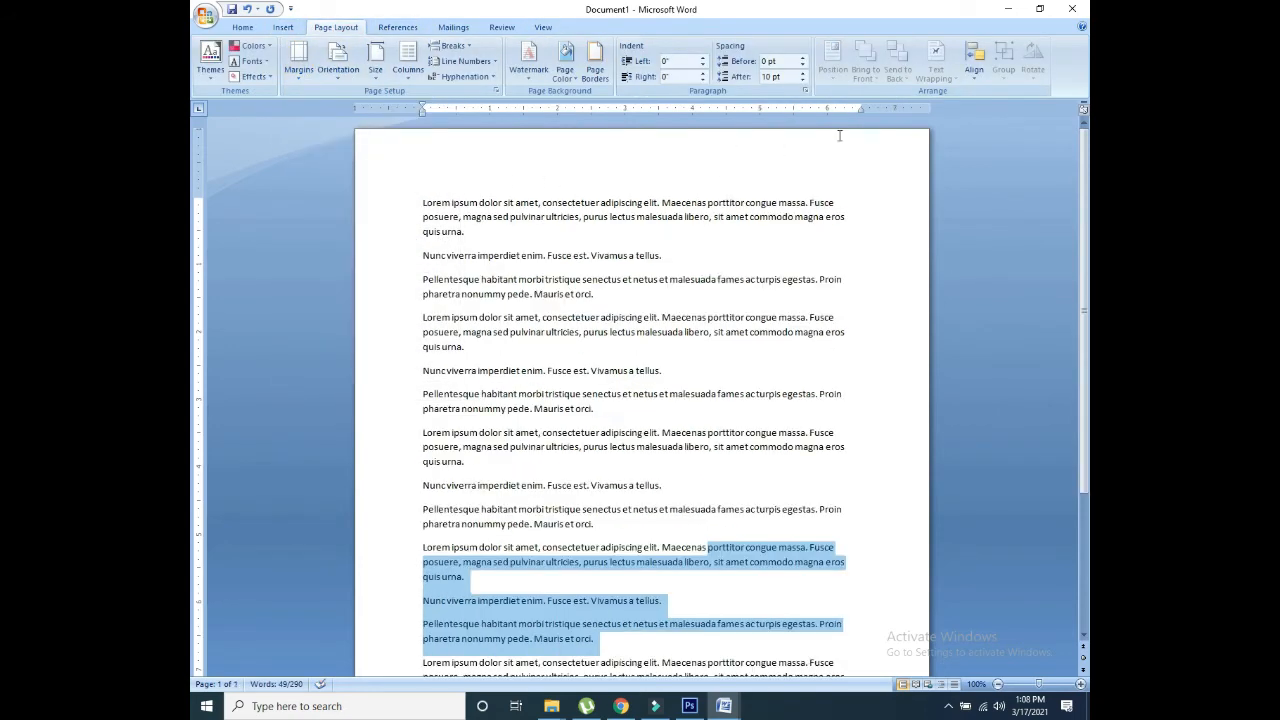
{"action": "left_click", "coordinate": [298, 66]}
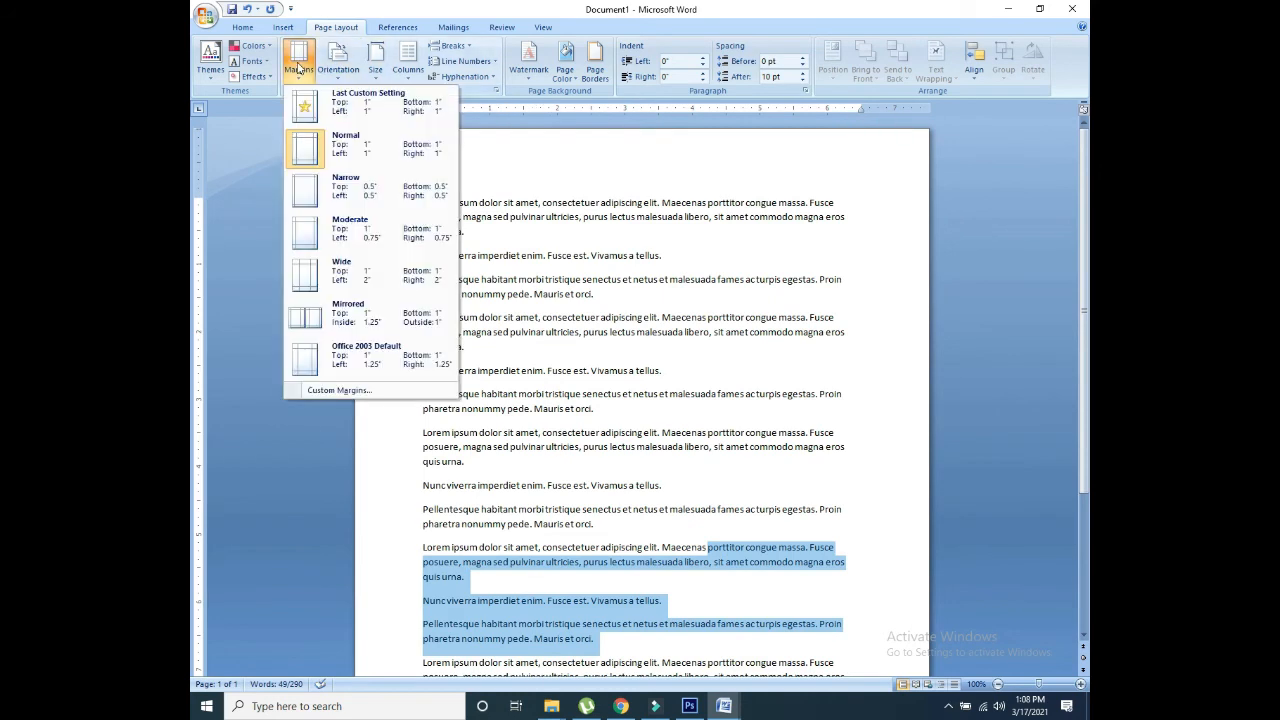
{"action": "left_click", "coordinate": [330, 314]}
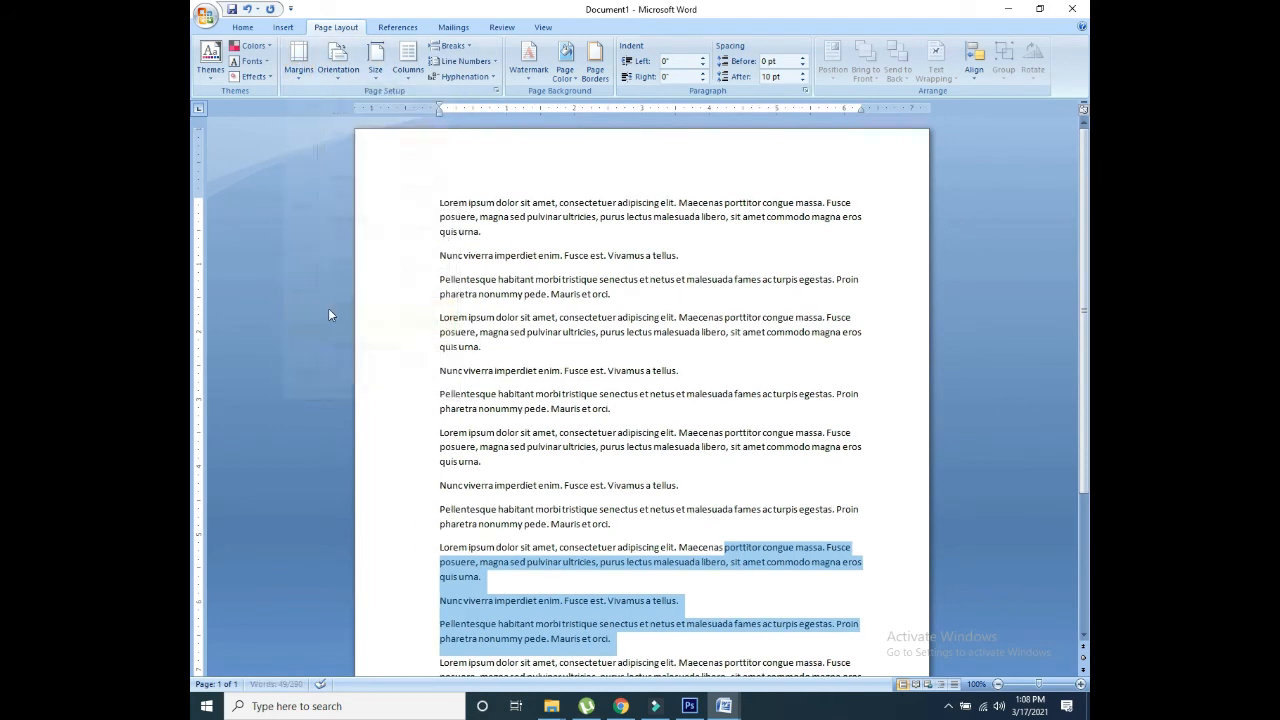
Step: Toggle the page between landscape and portrait, ending on portrait orientation
{"action": "left_click", "coordinate": [332, 79]}
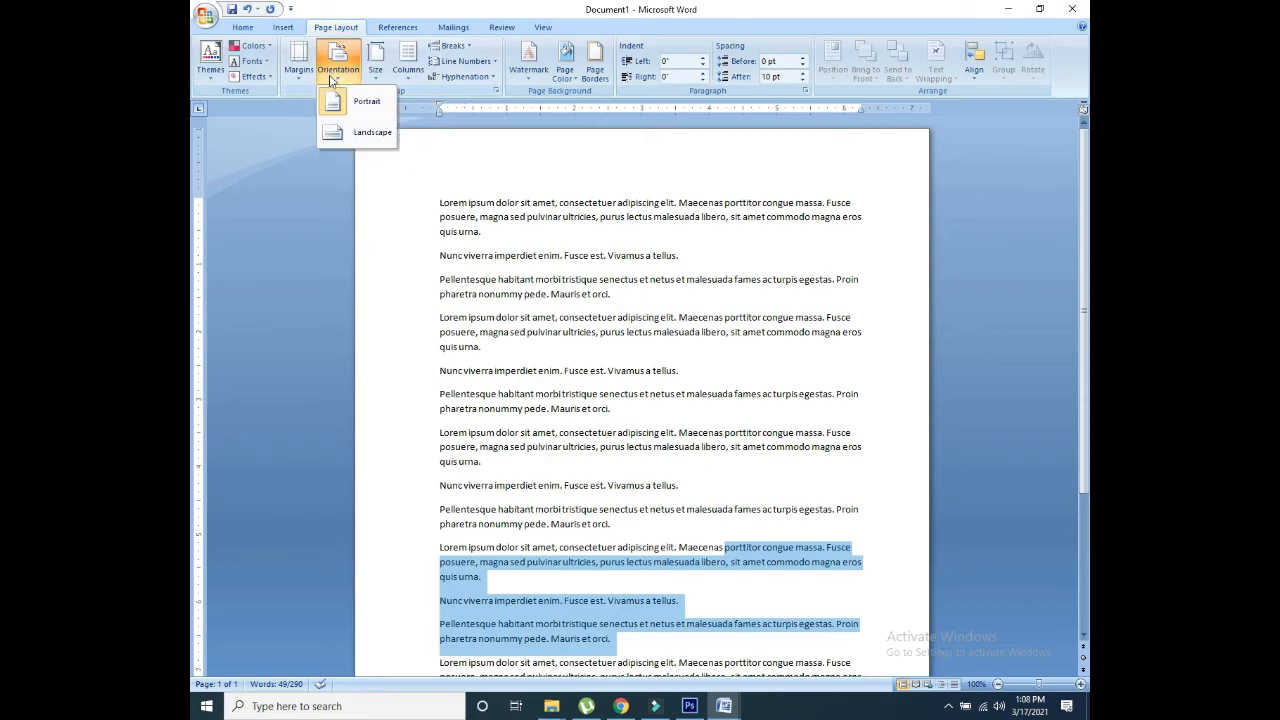
{"action": "left_click", "coordinate": [339, 130]}
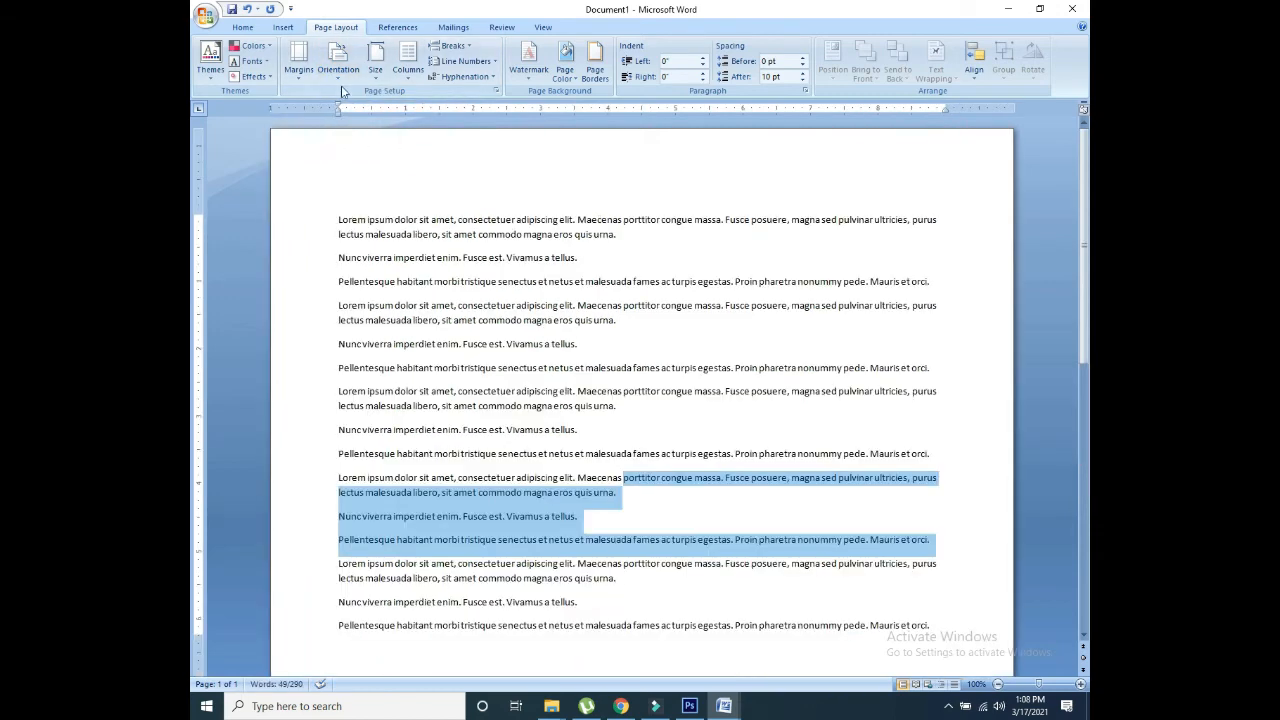
{"action": "left_click", "coordinate": [340, 78]}
{"action": "left_click", "coordinate": [352, 101]}
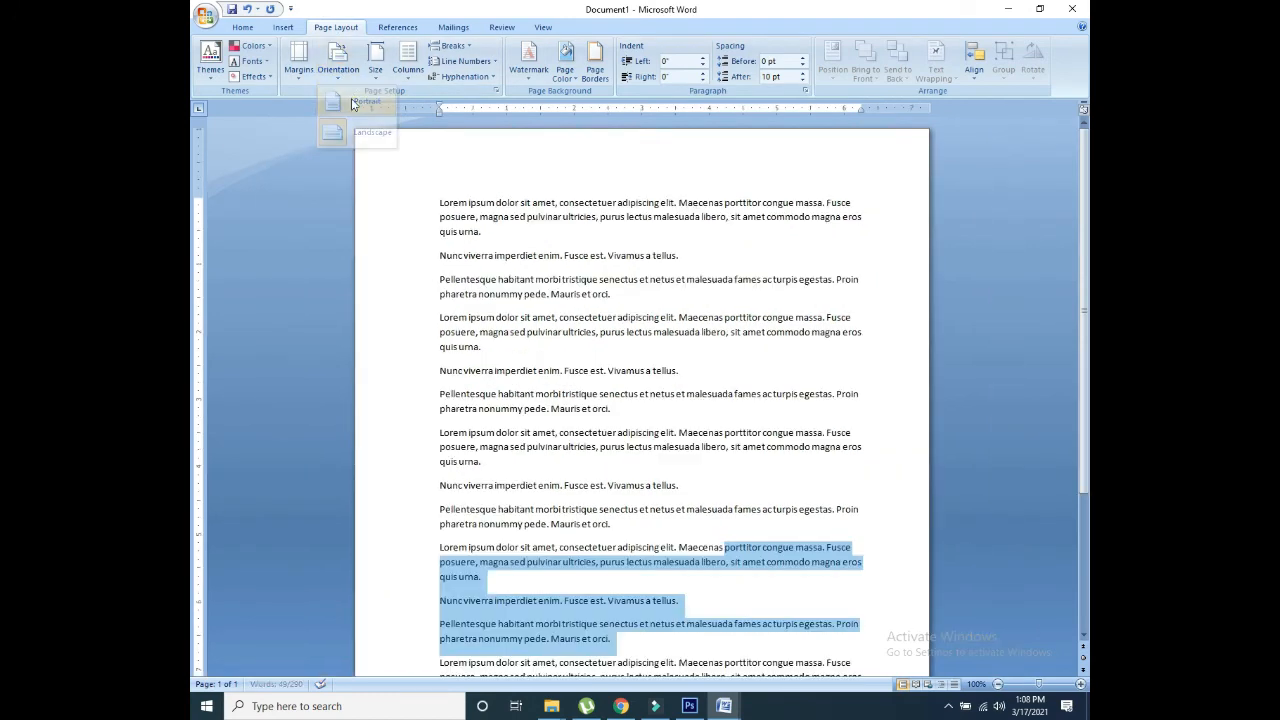
{"action": "left_click", "coordinate": [338, 65]}
{"action": "left_click", "coordinate": [353, 133]}
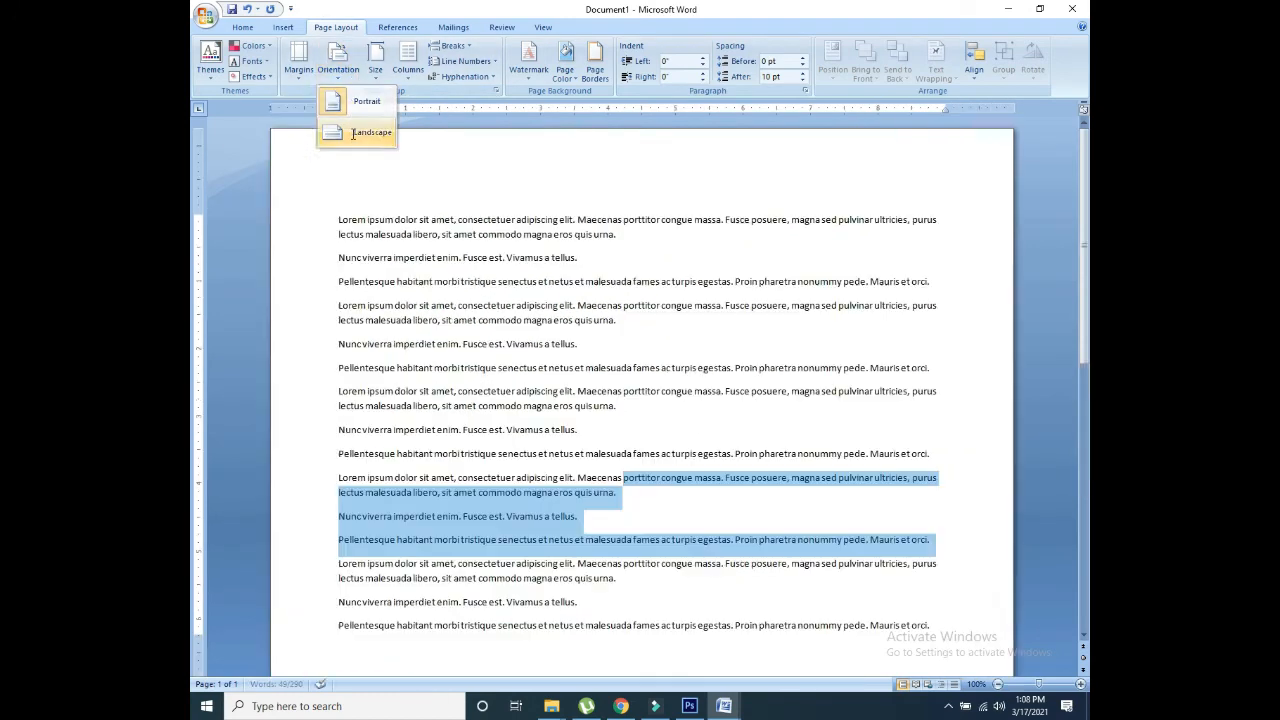
{"action": "left_click", "coordinate": [350, 78]}
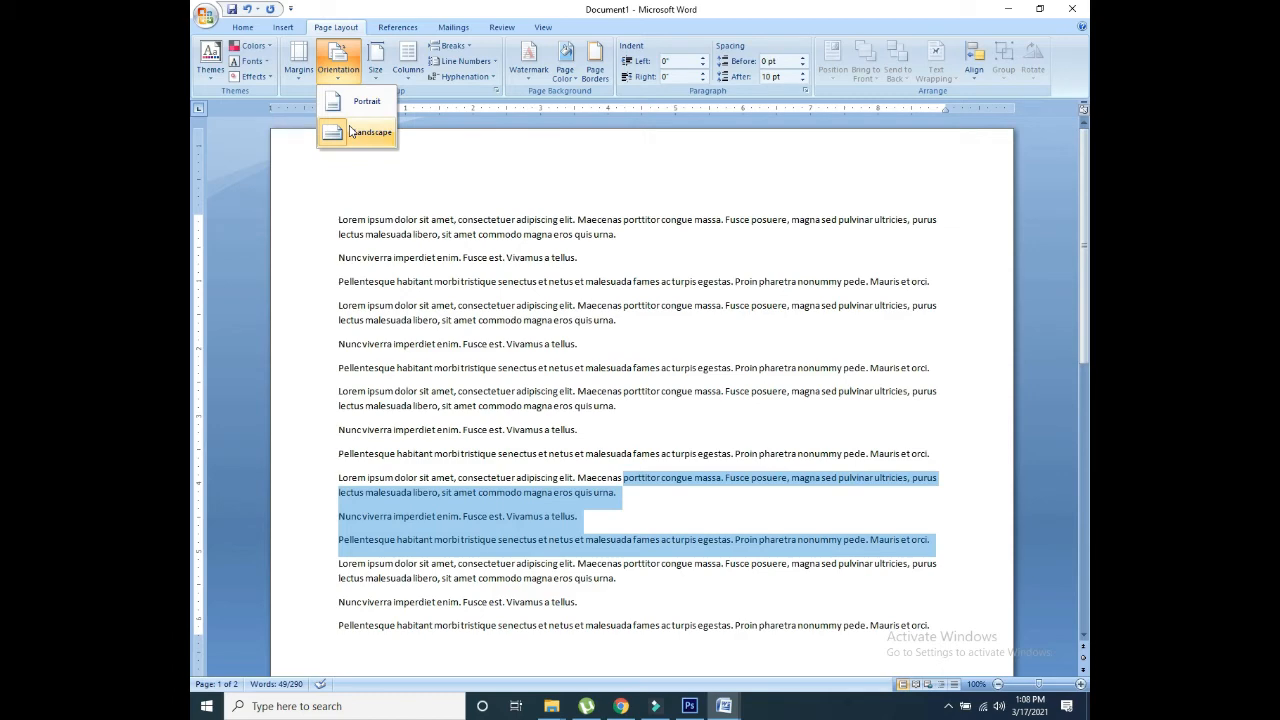
{"action": "left_click", "coordinate": [344, 110]}
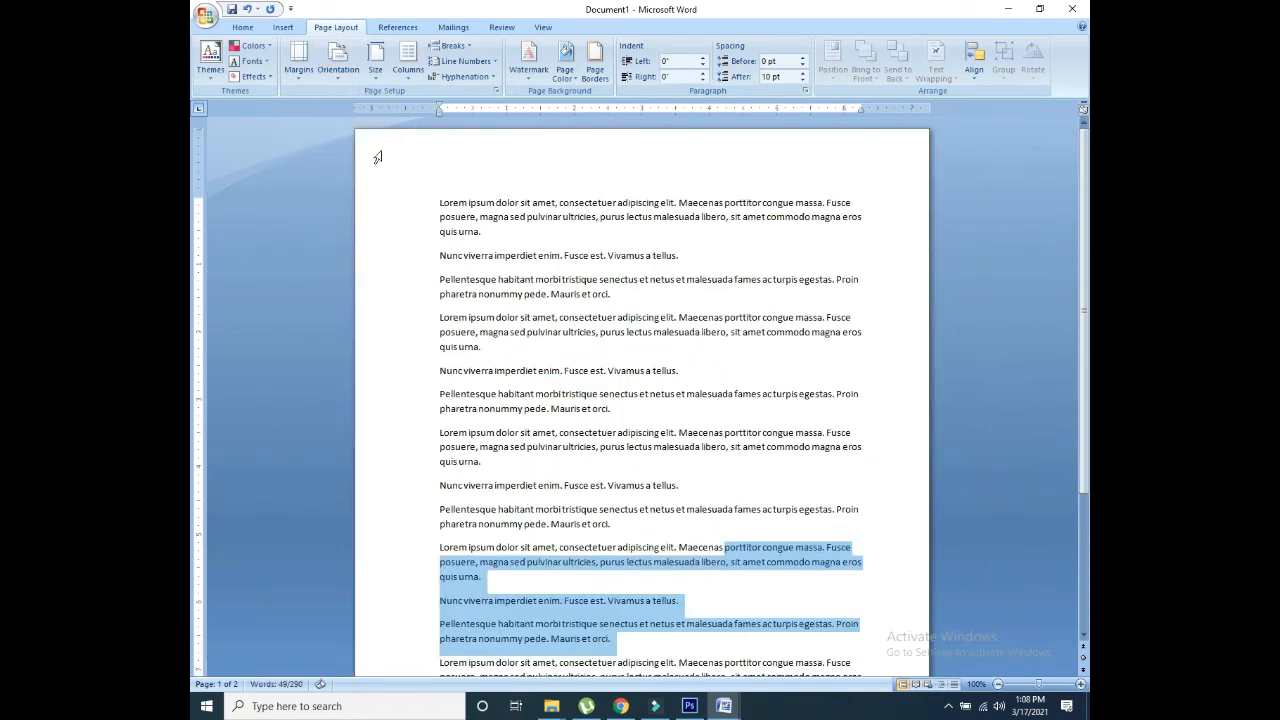
Step: Set the paper size to A4 and split the selected paragraphs into three columns
{"action": "left_click", "coordinate": [373, 78]}
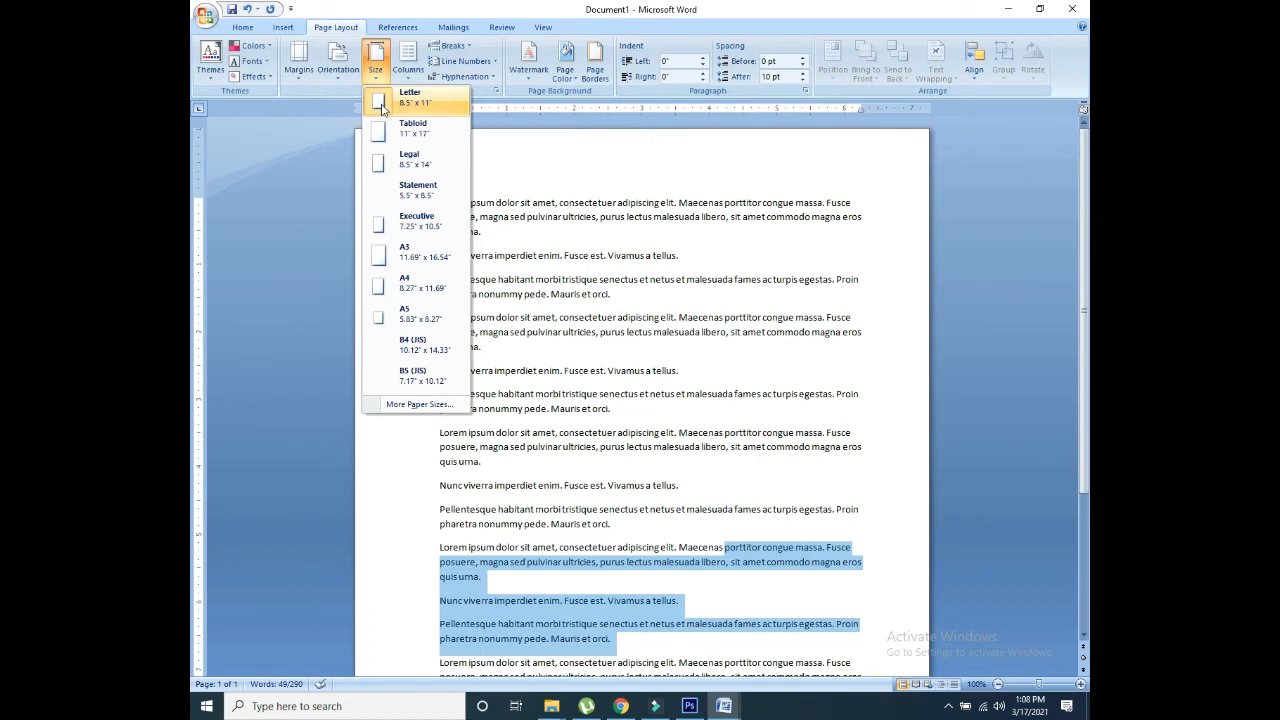
{"action": "left_click", "coordinate": [403, 288]}
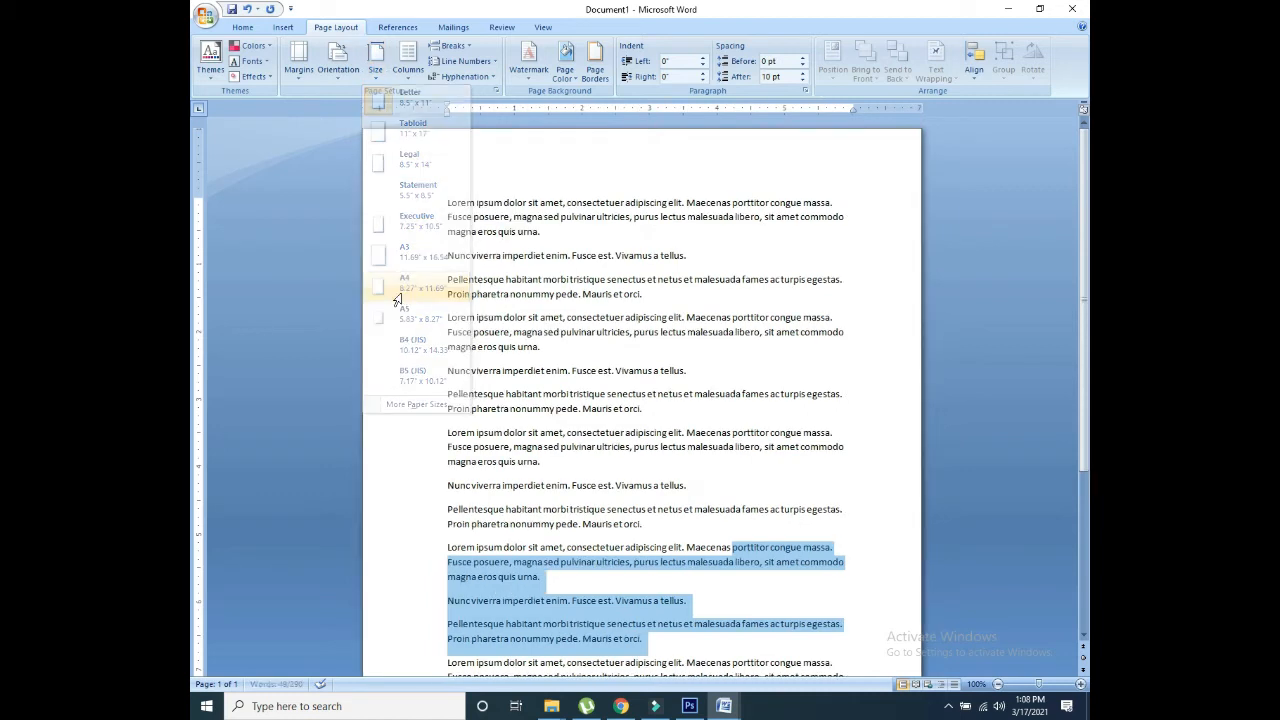
{"action": "left_click", "coordinate": [410, 78]}
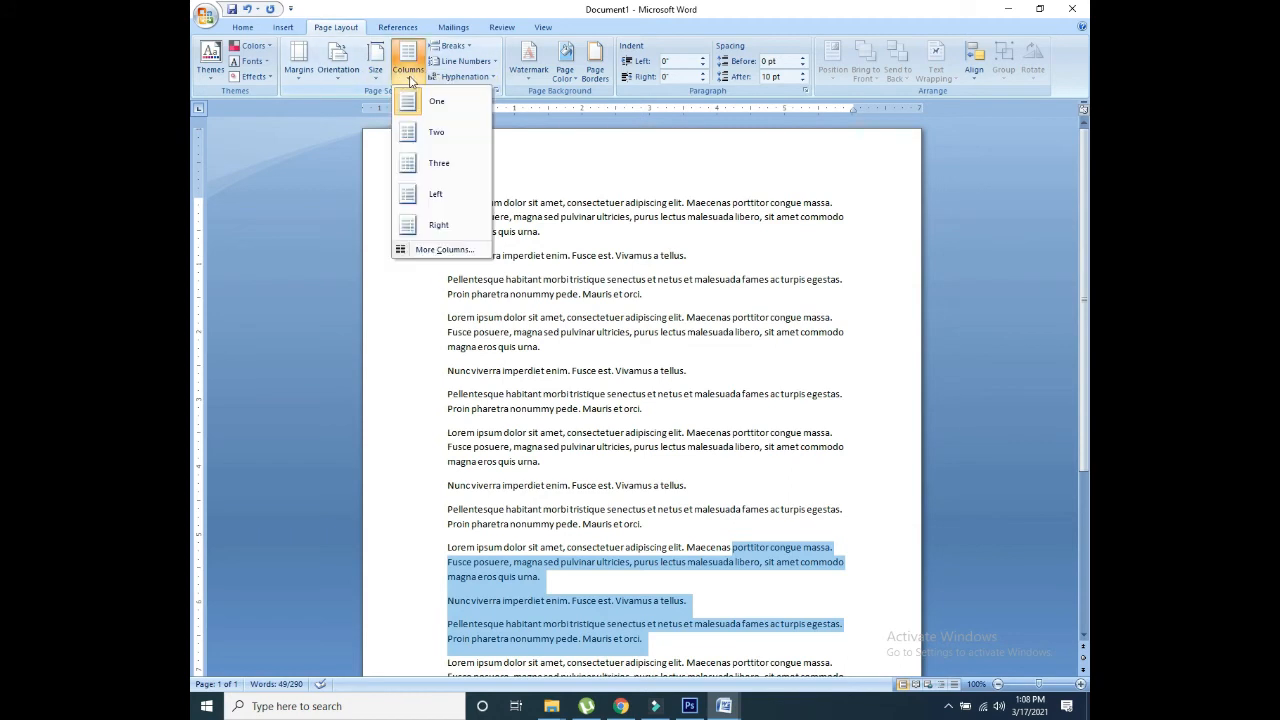
{"action": "left_click", "coordinate": [427, 163]}
Step: Scroll down and select all of the document's text
{"action": "scroll", "coordinate": [1061, 340], "scroll_direction": "down", "scroll_amount": 3}
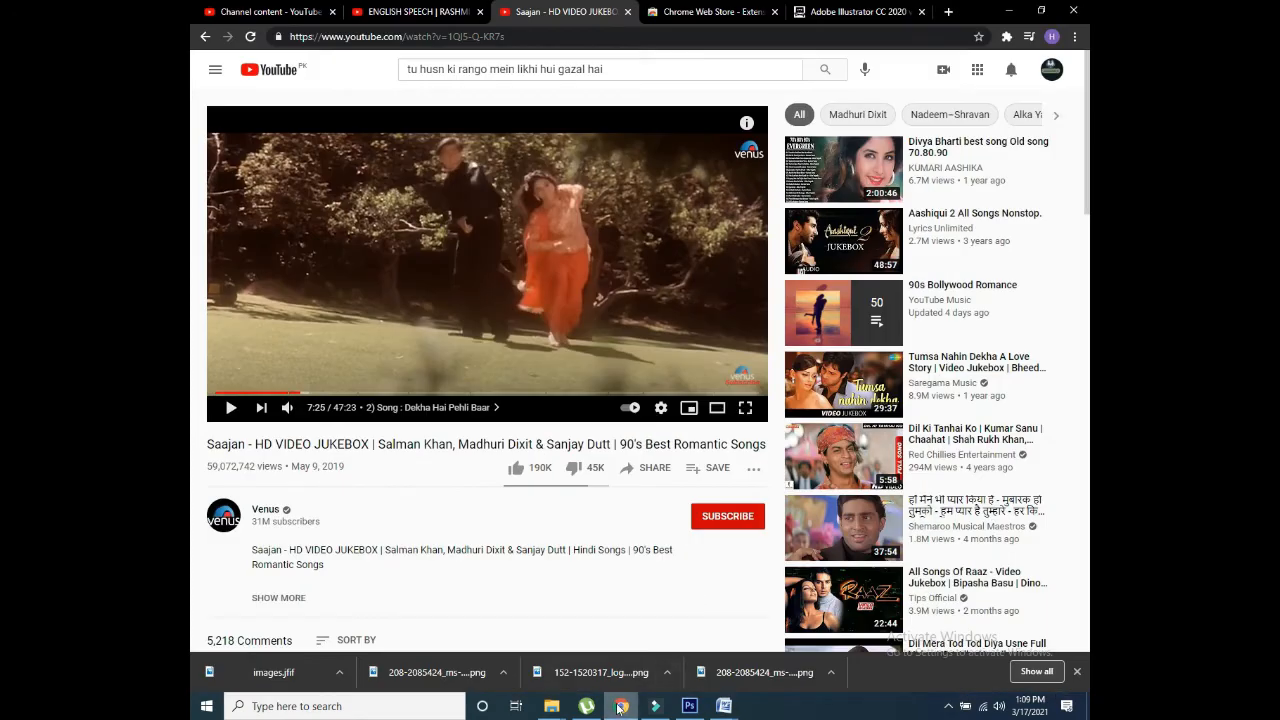
{"action": "left_click", "coordinate": [724, 706]}
{"action": "left_click_drag", "start_coordinate": [642, 610], "coordinate": [432, 63]}
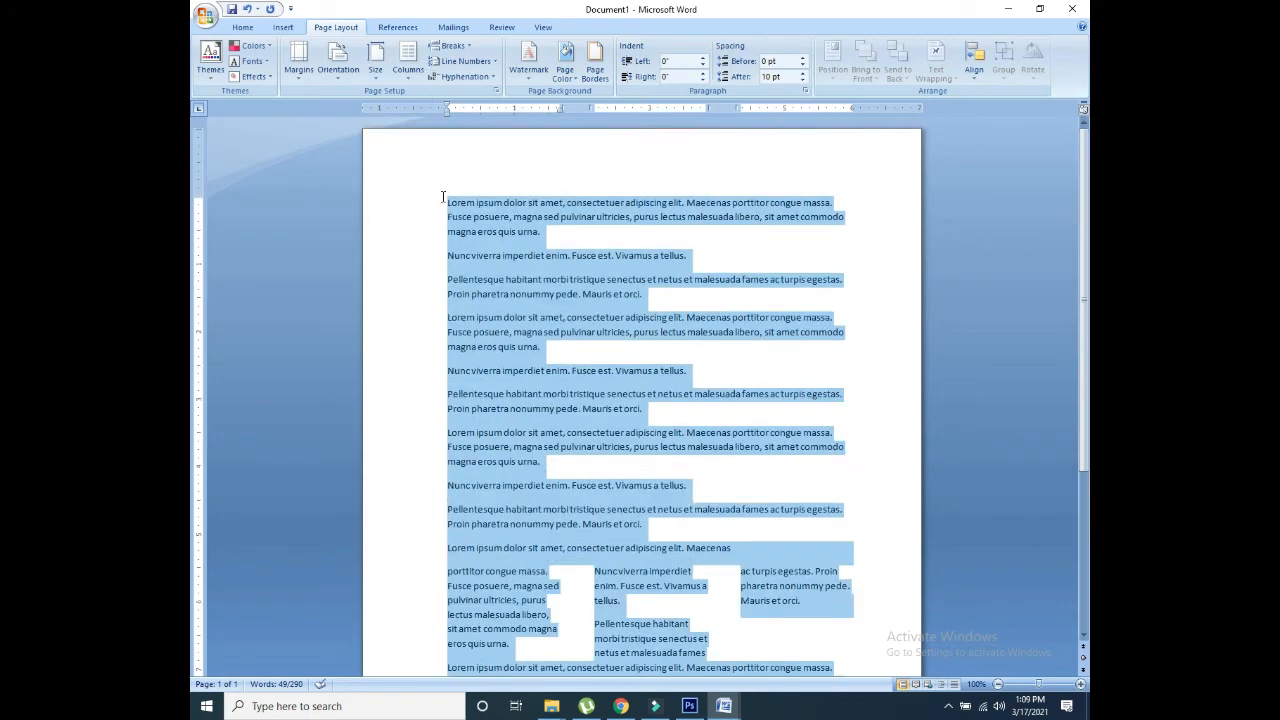
Step: Try two columns, then lay the whole selected text out in three columns
{"action": "left_click", "coordinate": [408, 60]}
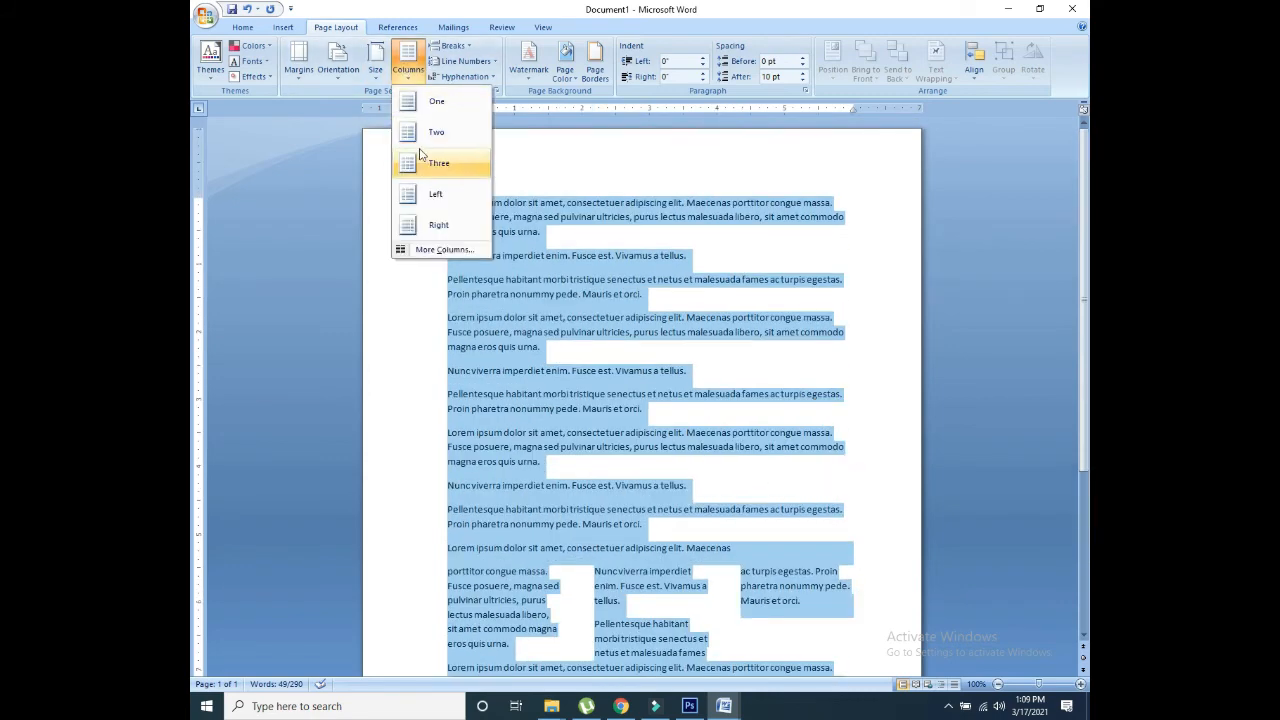
{"action": "left_click", "coordinate": [425, 132]}
{"action": "left_click", "coordinate": [408, 62]}
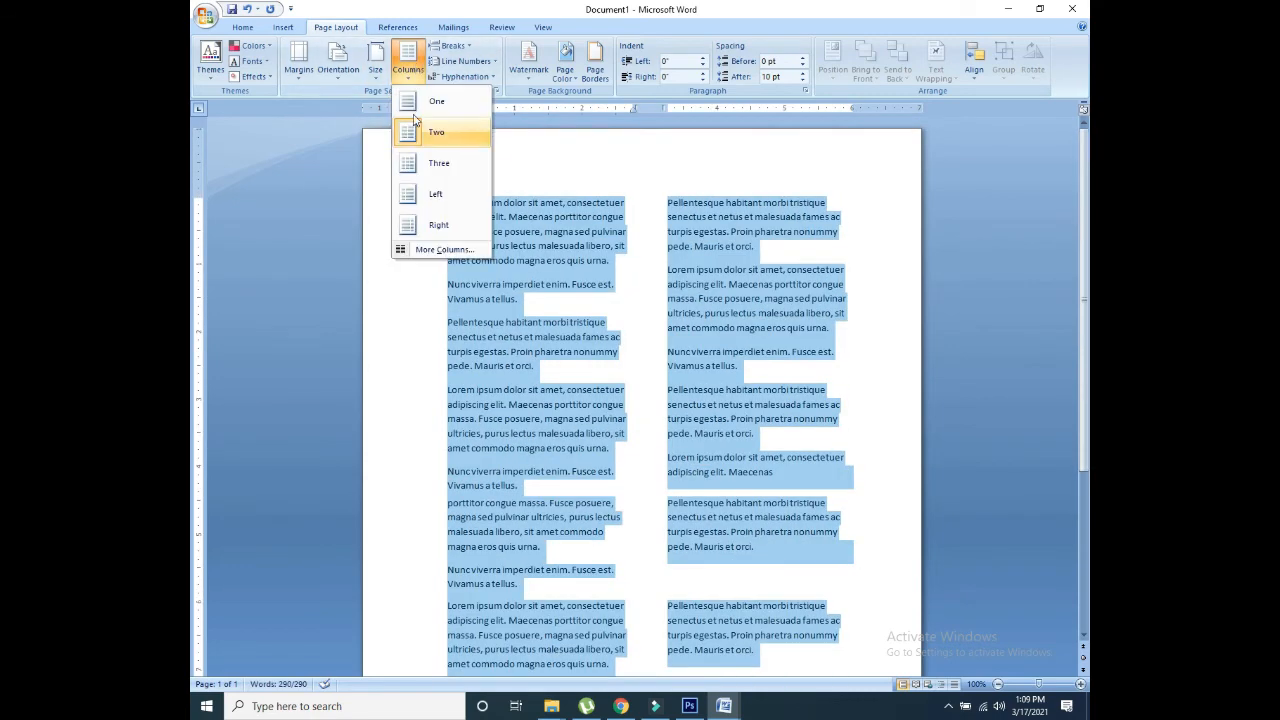
{"action": "left_click", "coordinate": [420, 168]}
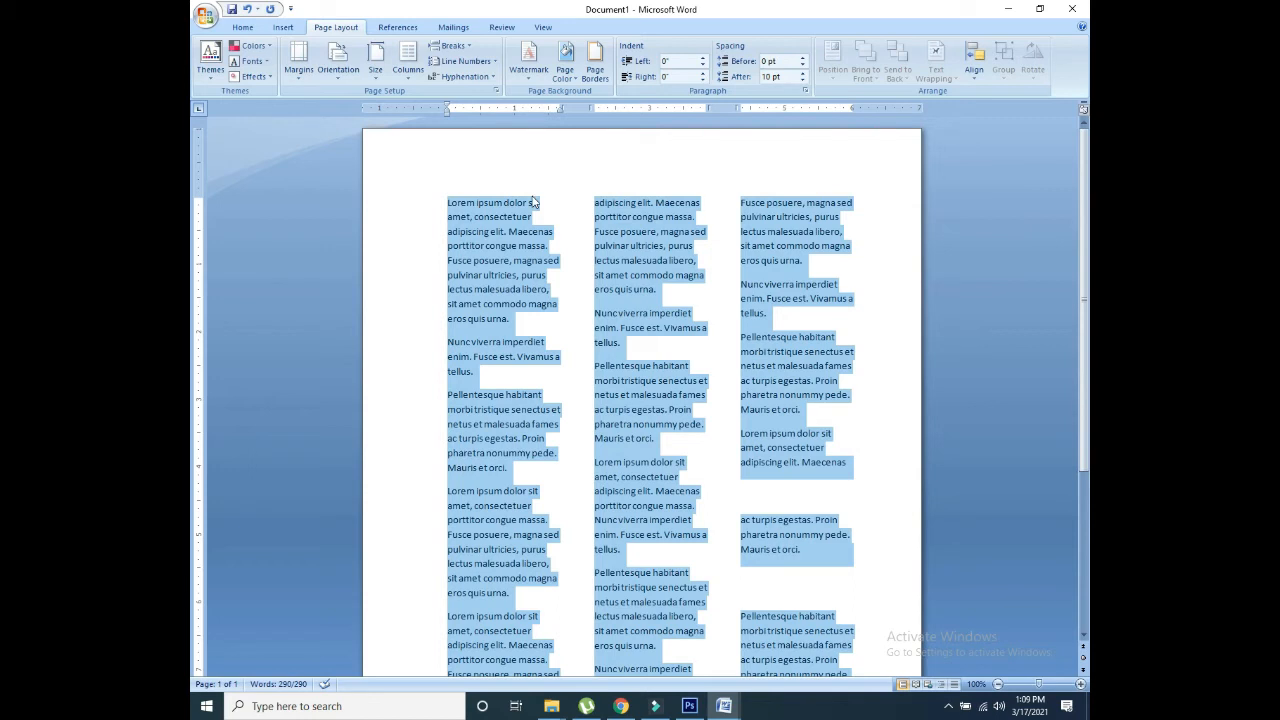
{"action": "left_click", "coordinate": [462, 62]}
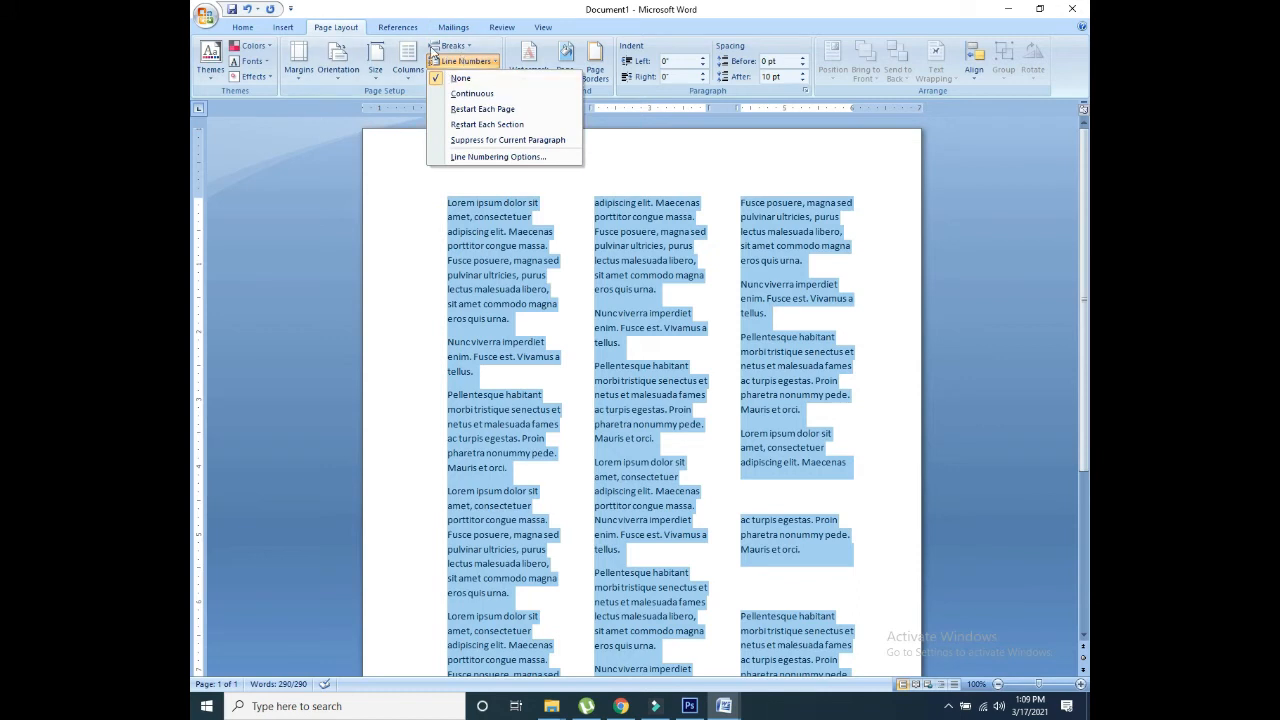
{"action": "left_click", "coordinate": [450, 46]}
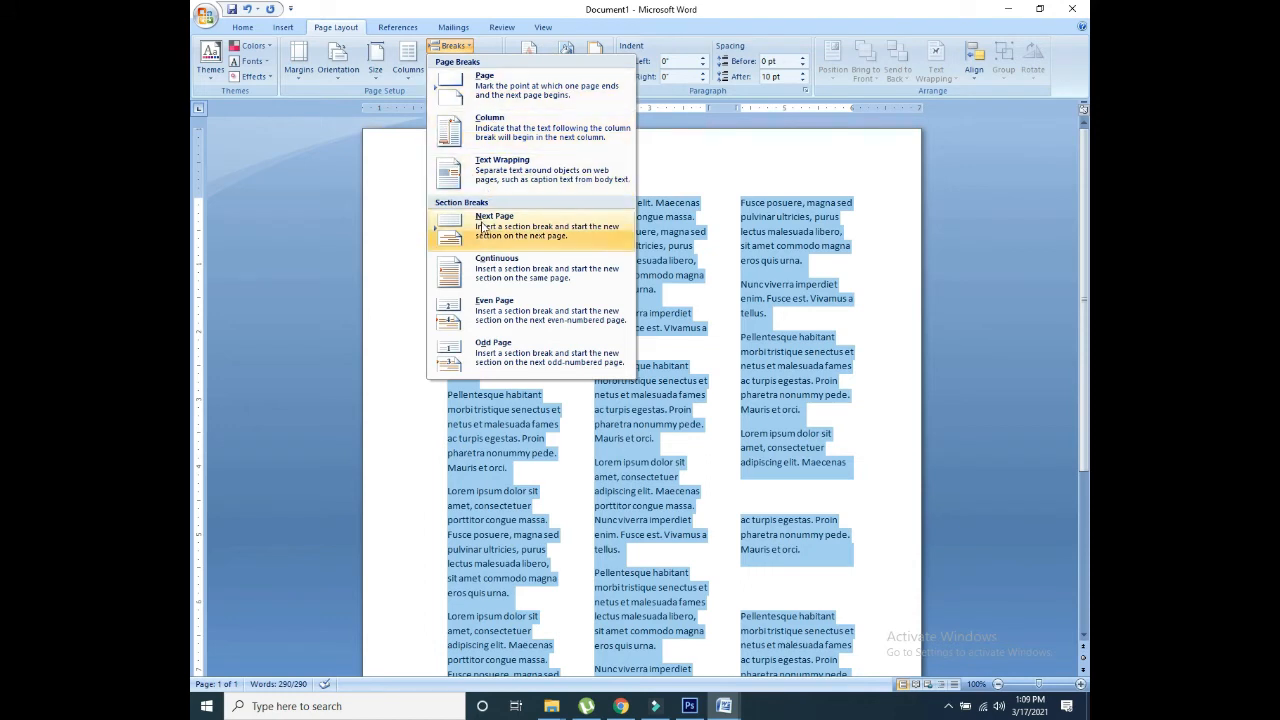
{"action": "left_click", "coordinate": [477, 47]}
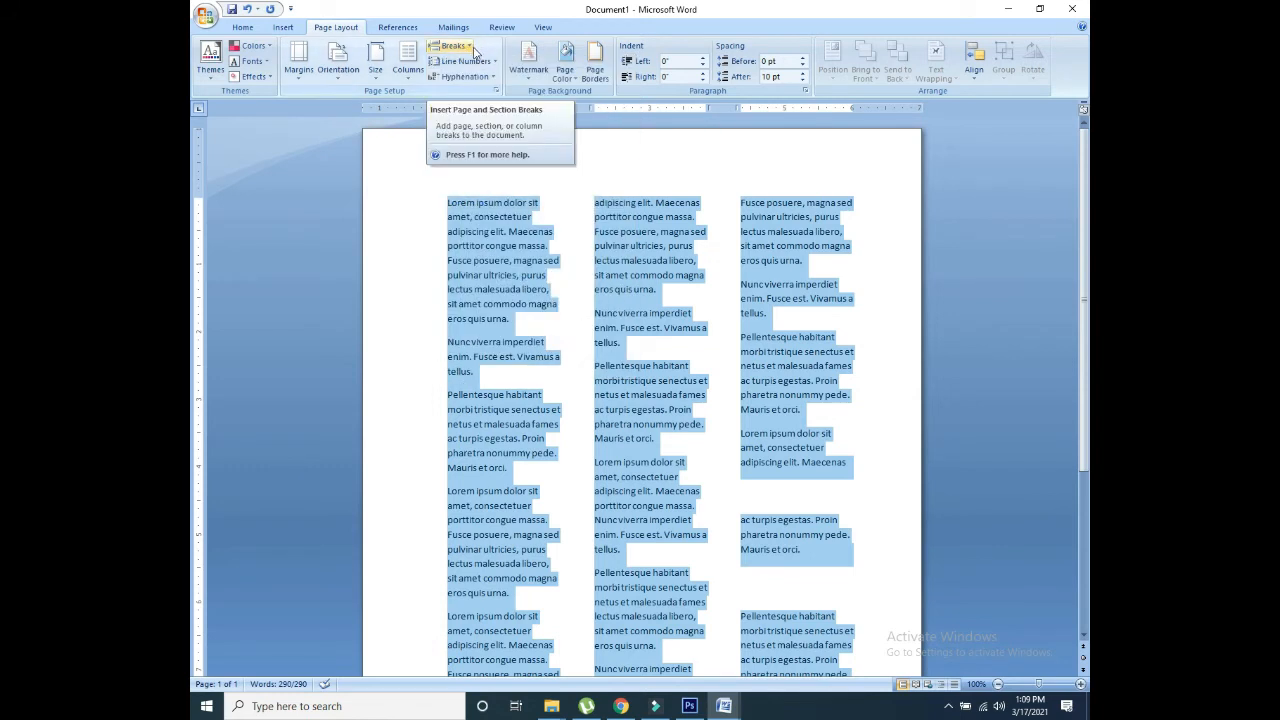
{"action": "left_click", "coordinate": [491, 63]}
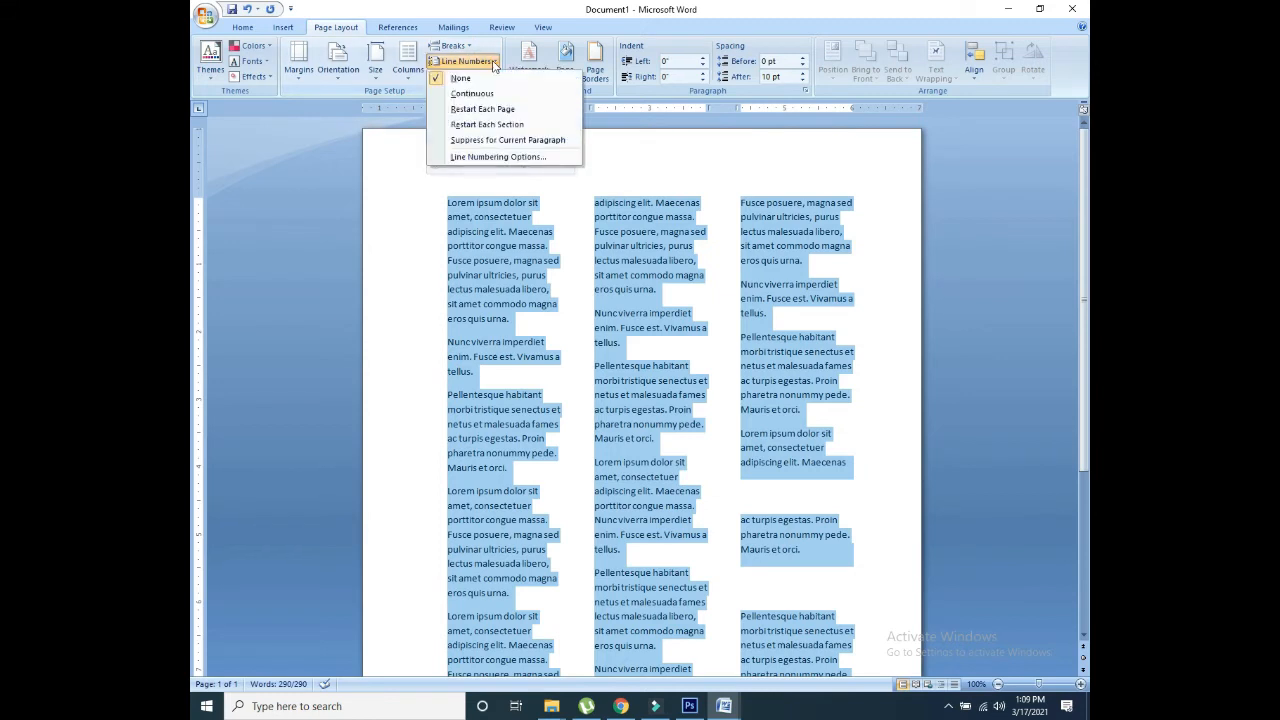
{"action": "left_click", "coordinate": [471, 93]}
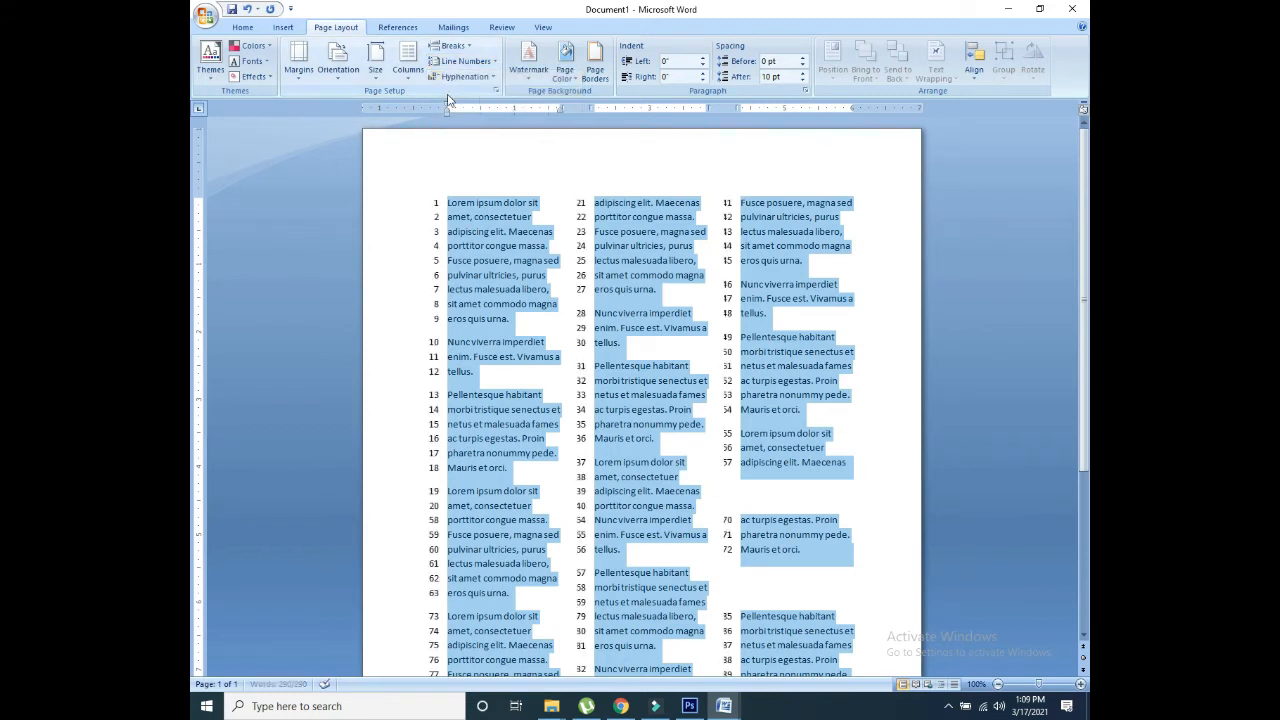
{"action": "left_click", "coordinate": [485, 63]}
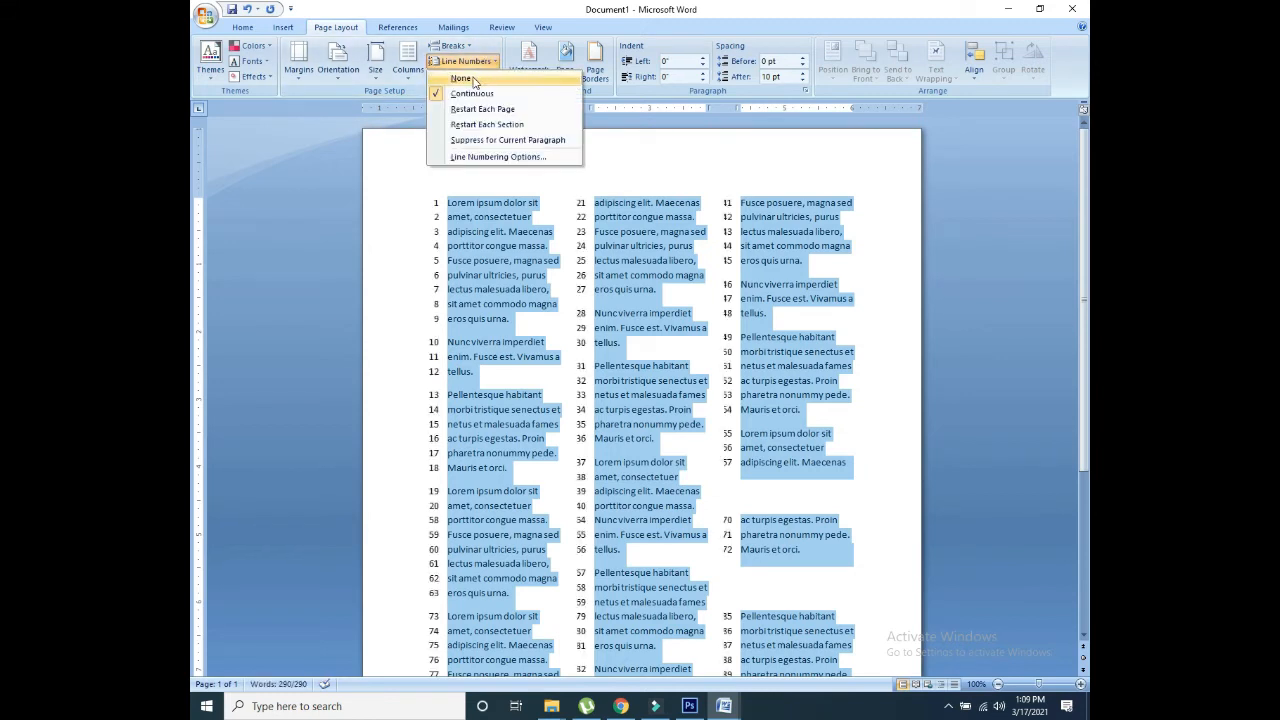
{"action": "left_click", "coordinate": [467, 80]}
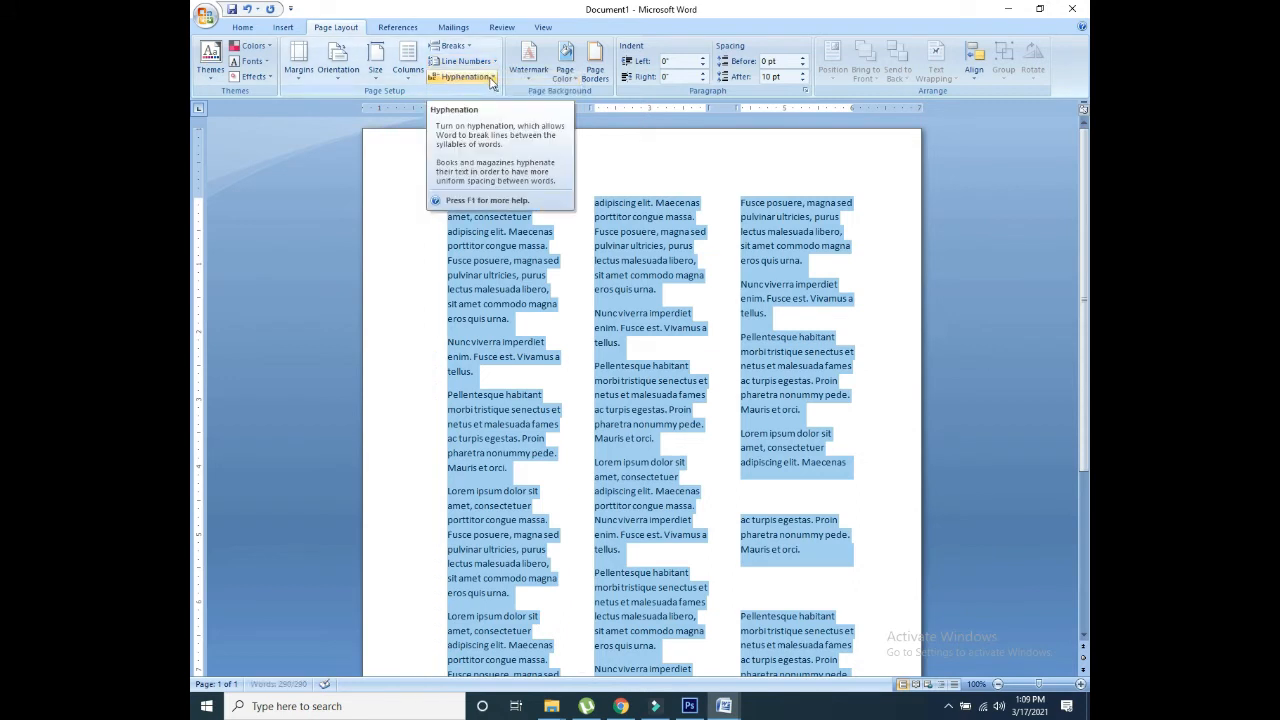
{"action": "left_click", "coordinate": [493, 79]}
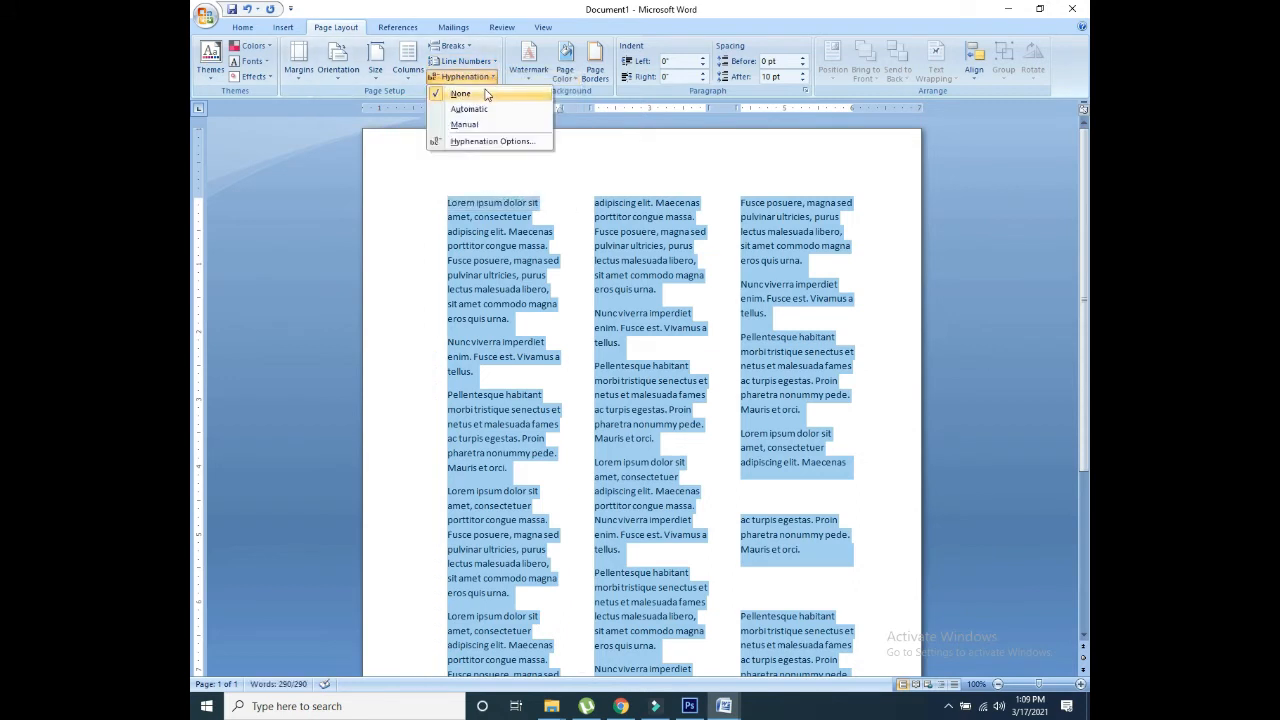
{"action": "left_click", "coordinate": [515, 57]}
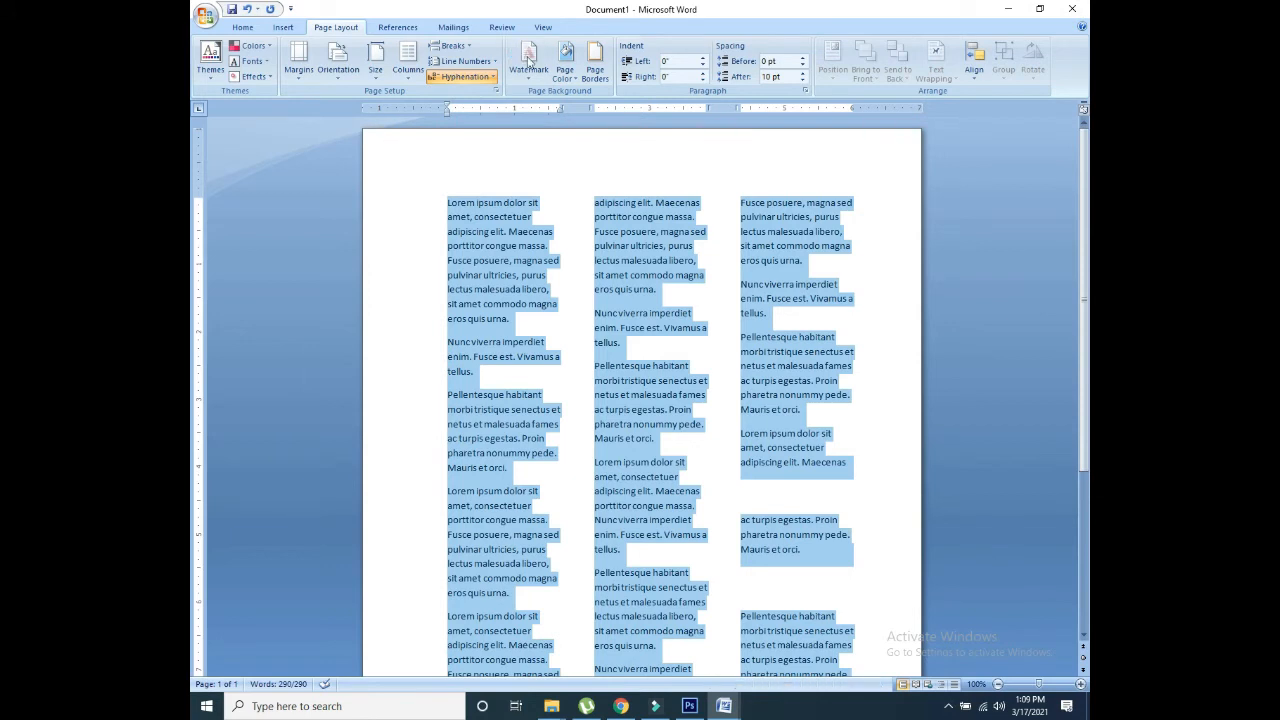
{"action": "left_click", "coordinate": [528, 58]}
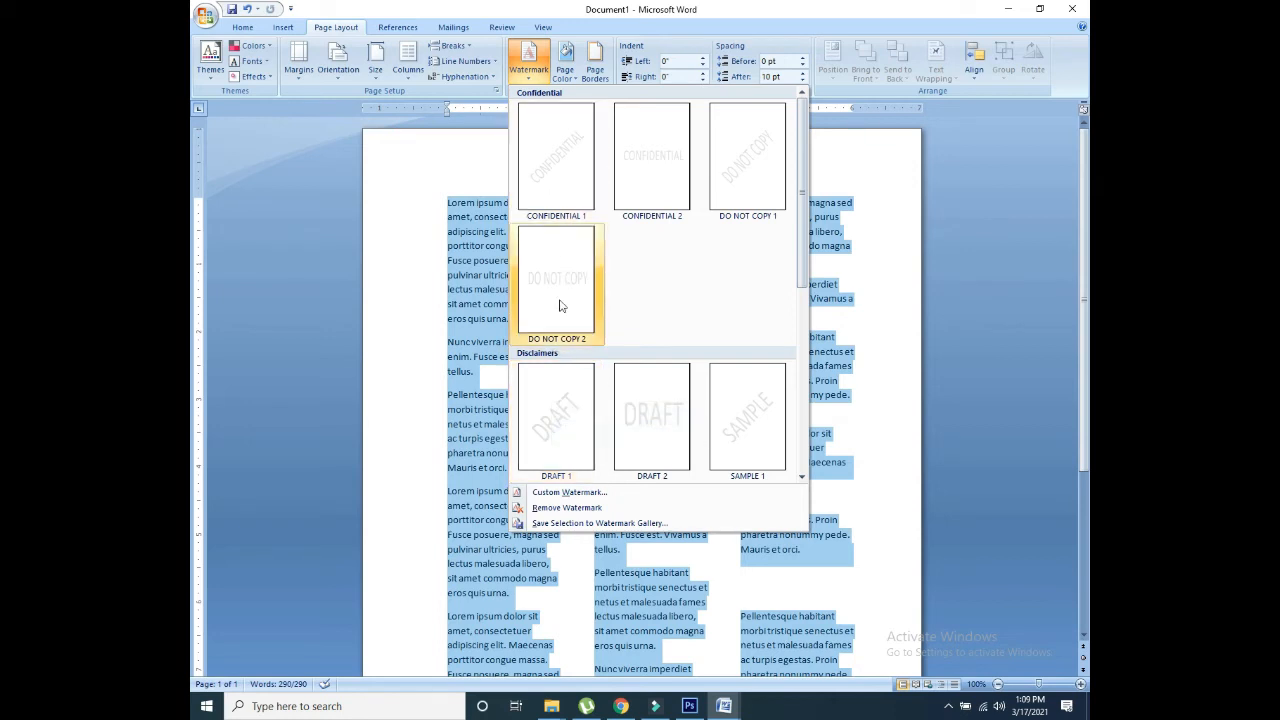
Step: Choose a custom text watermark and replace the default ASAP wording with new text
{"action": "left_click", "coordinate": [573, 493]}
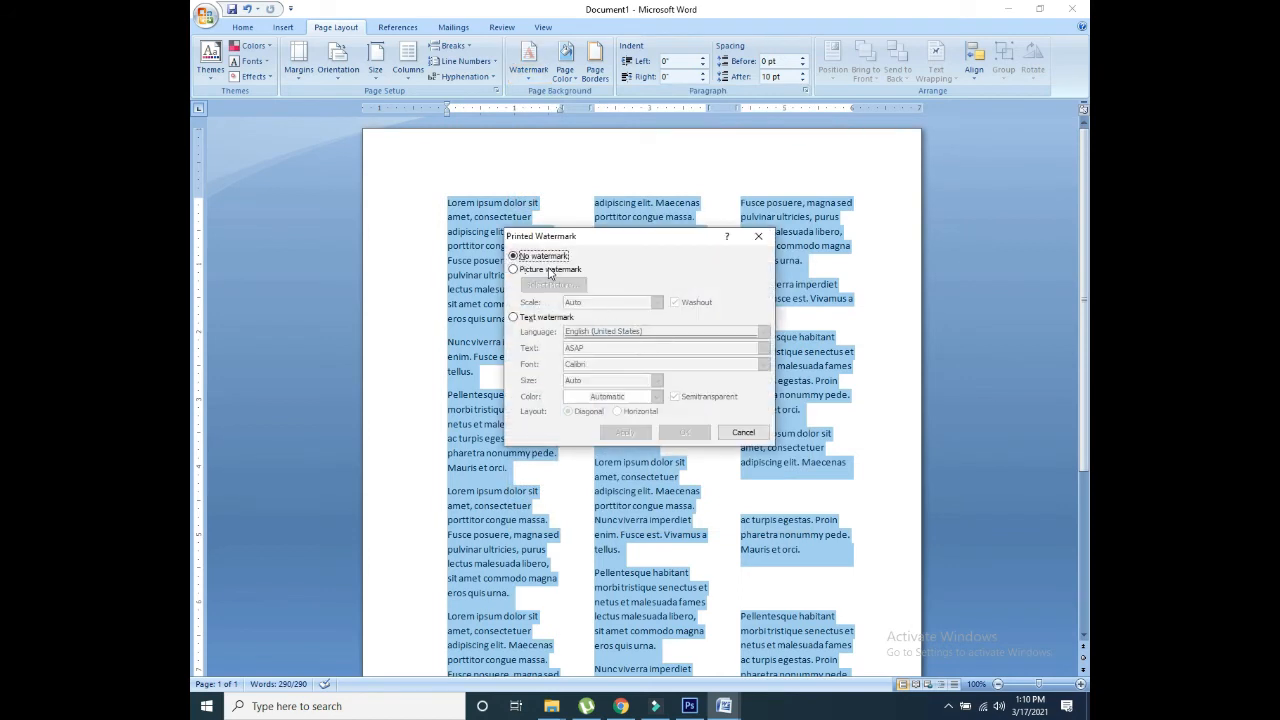
{"action": "left_click", "coordinate": [549, 270]}
{"action": "left_click", "coordinate": [513, 256]}
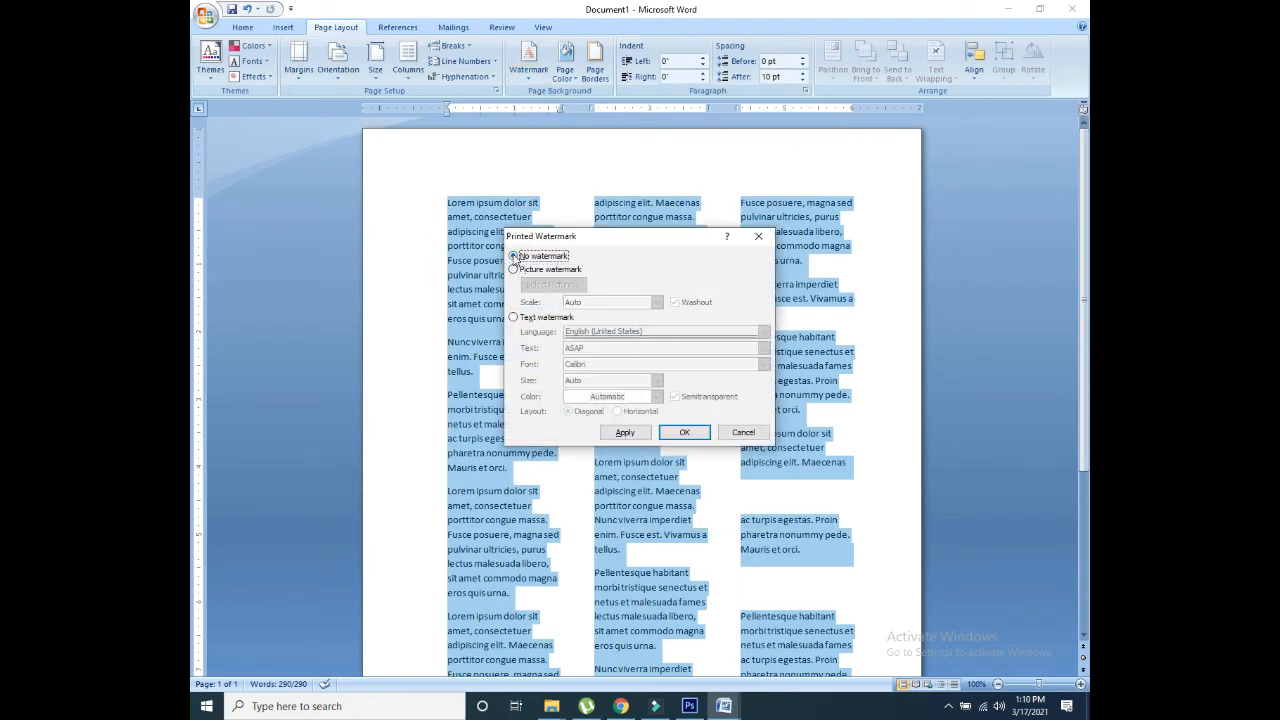
{"action": "left_click", "coordinate": [513, 317]}
{"action": "left_click", "coordinate": [600, 349]}
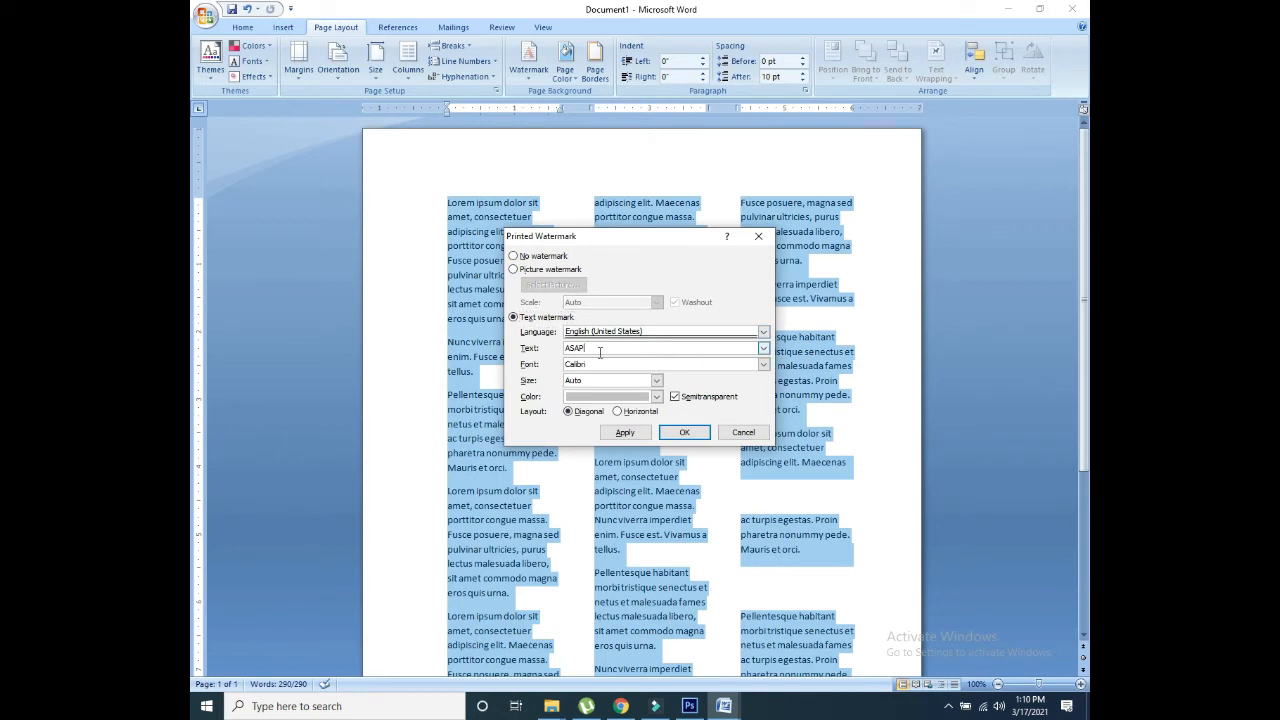
{"action": "double_click", "coordinate": [600, 349]}
{"action": "type", "text": "GH"}
{"action": "key", "text": "BackSpace"}
{"action": "key", "text": "BackSpace"}
{"action": "type", "text": "T"}
Step: Colour the watermark pink and apply it to the page
{"action": "left_click", "coordinate": [648, 398]}
{"action": "left_click", "coordinate": [619, 442]}
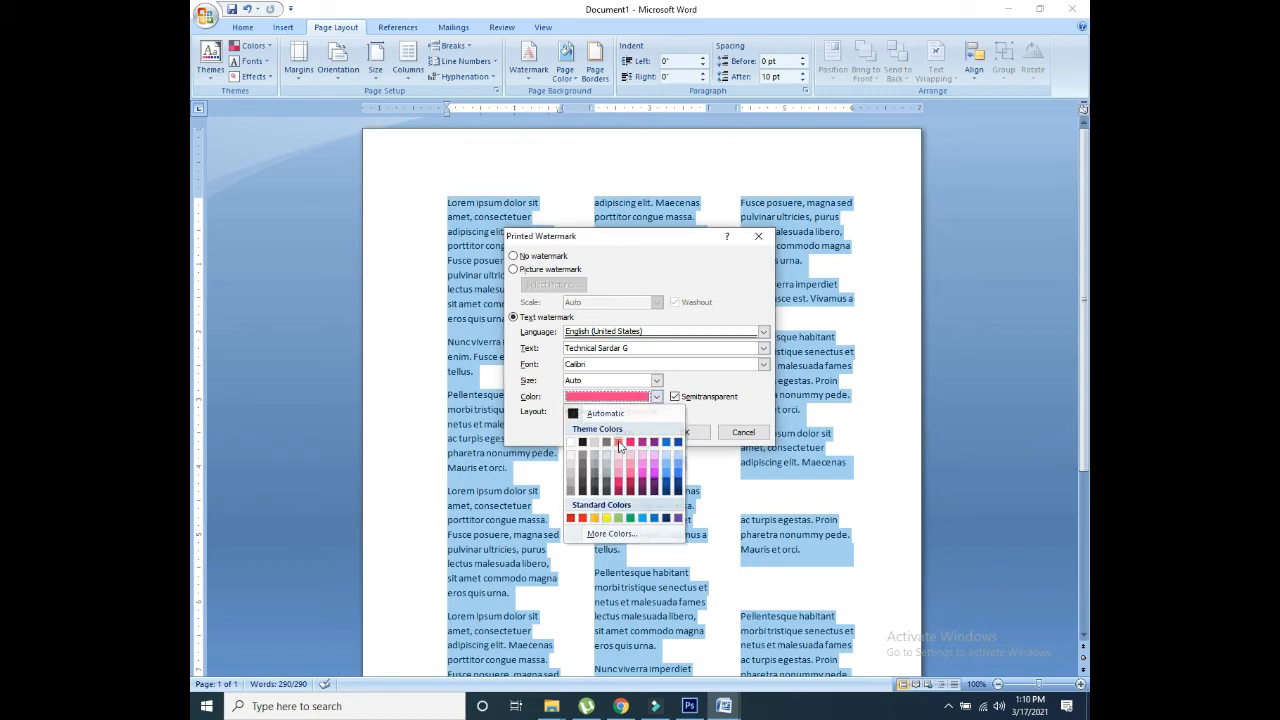
{"action": "left_click", "coordinate": [683, 433]}
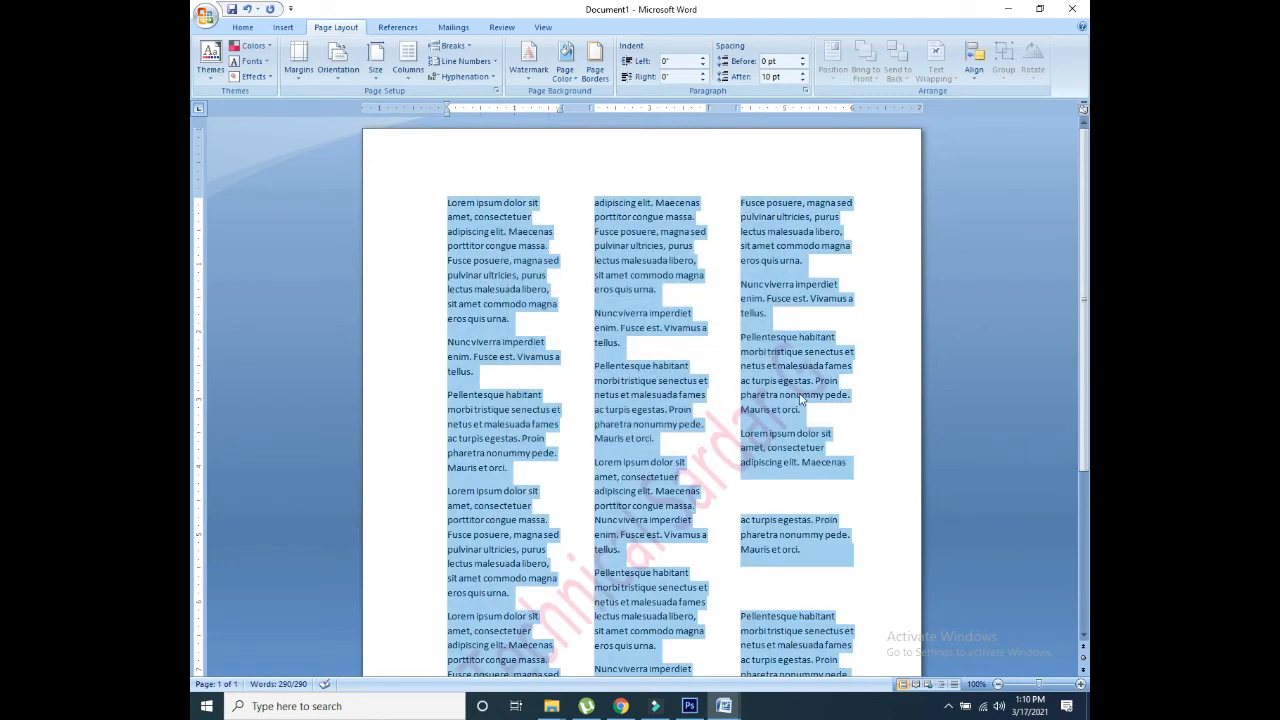
Step: Set the page background colour to Black, Text 1
{"action": "left_click", "coordinate": [862, 300]}
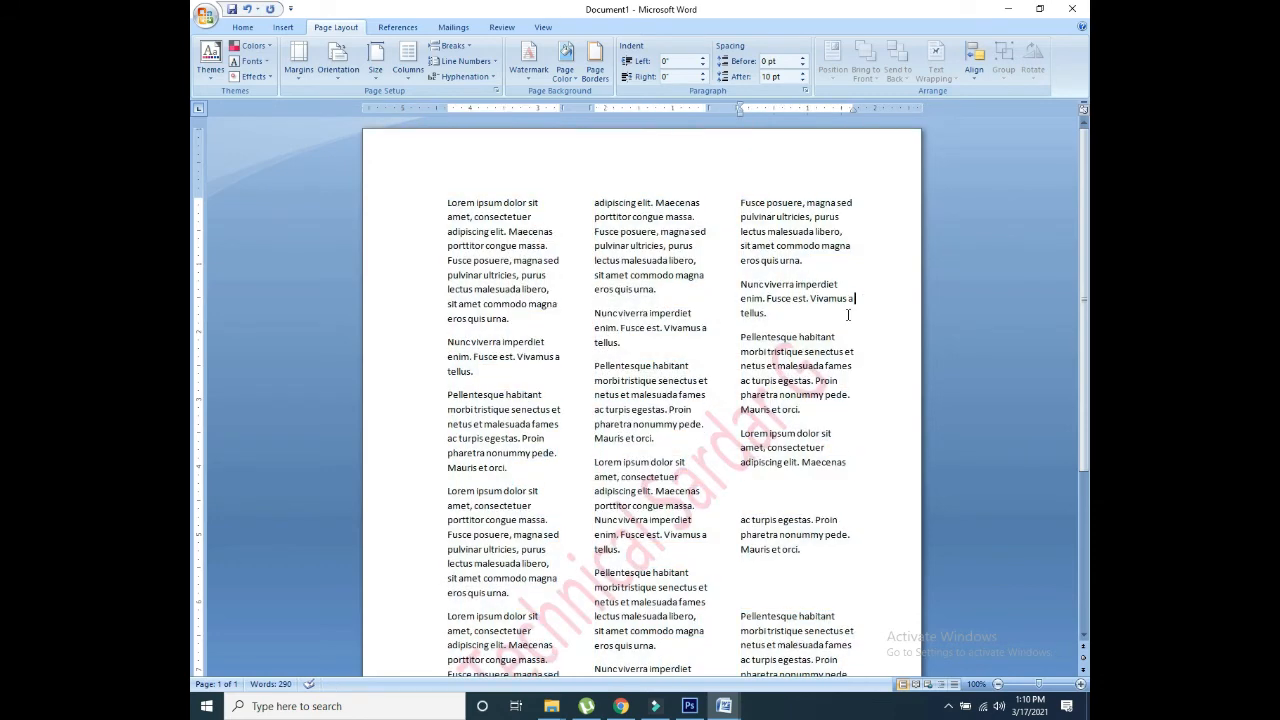
{"action": "left_click_drag", "start_coordinate": [717, 471], "coordinate": [718, 426]}
{"action": "left_click", "coordinate": [722, 437]}
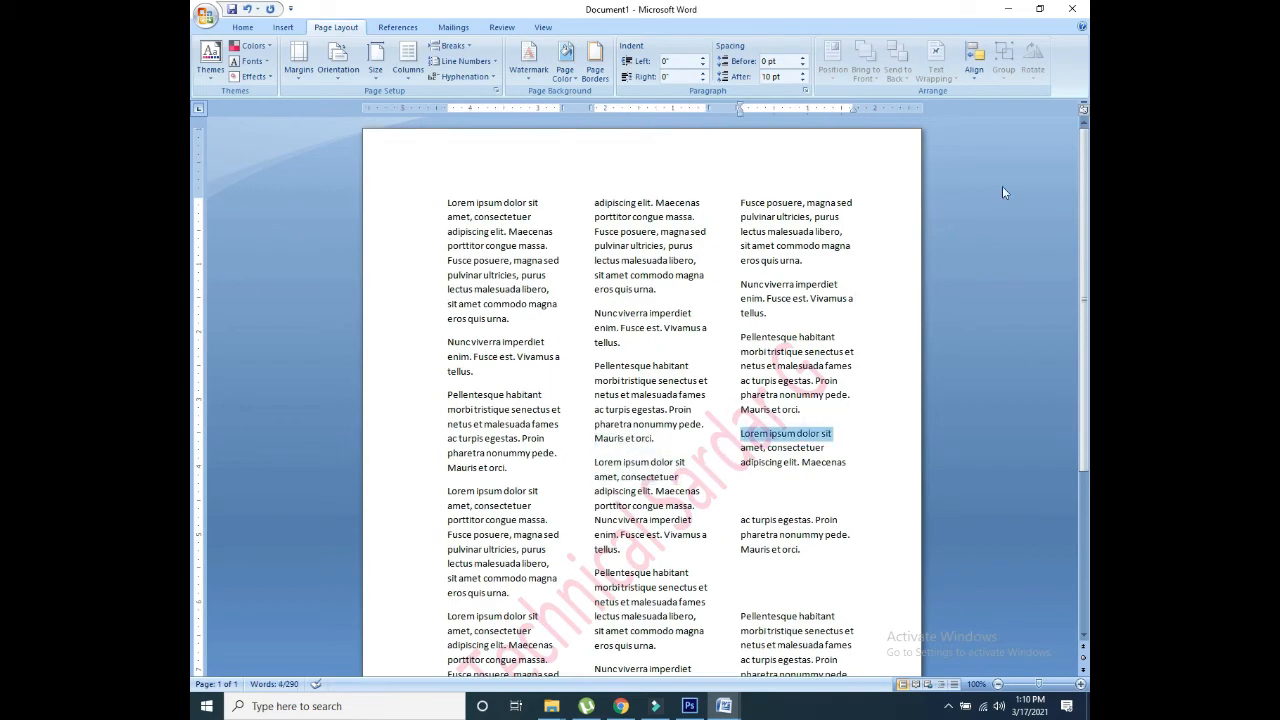
{"action": "scroll", "coordinate": [1003, 188], "scroll_direction": "down", "scroll_amount": 5}
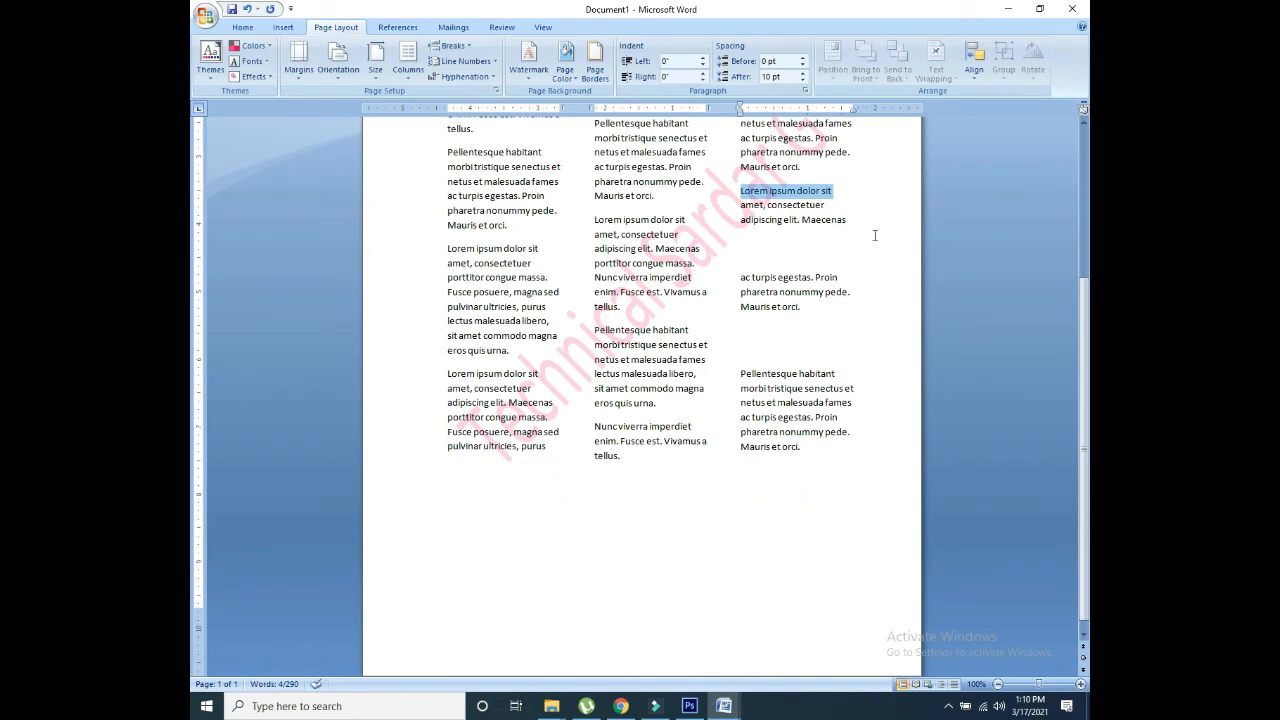
{"action": "scroll", "coordinate": [874, 235], "scroll_direction": "up", "scroll_amount": 5}
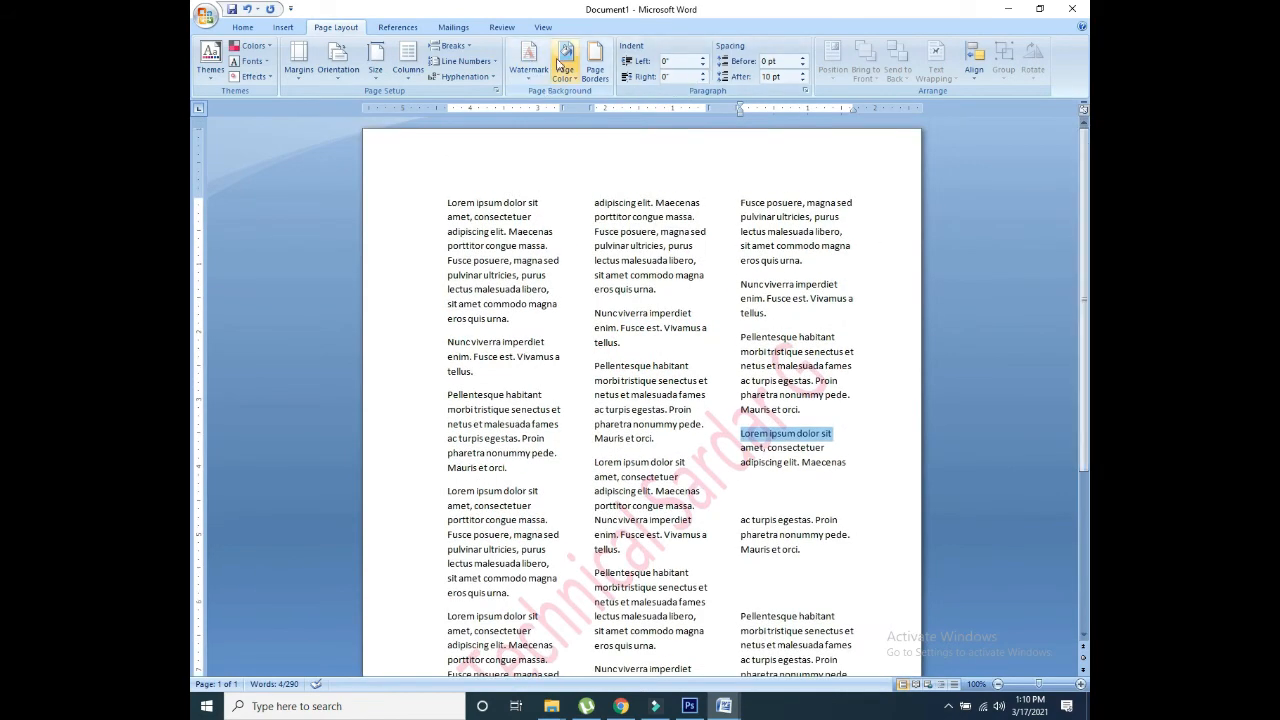
{"action": "left_click", "coordinate": [560, 64]}
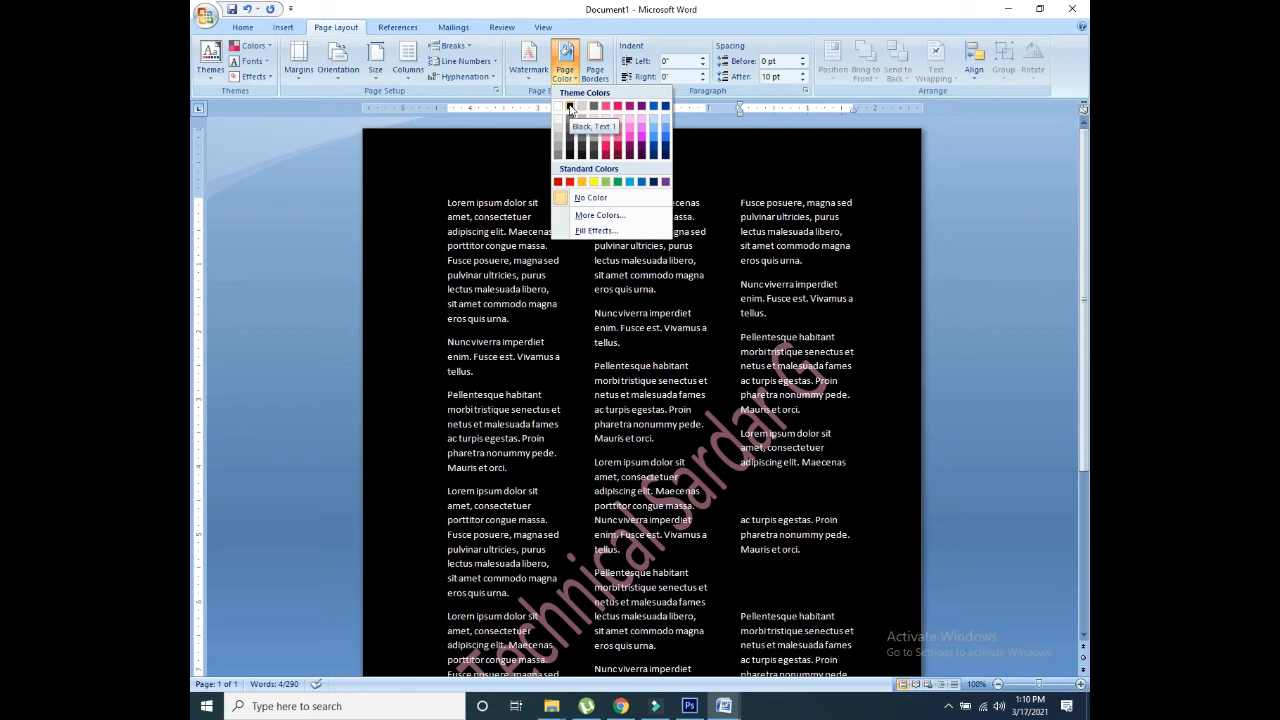
{"action": "left_click", "coordinate": [570, 107]}
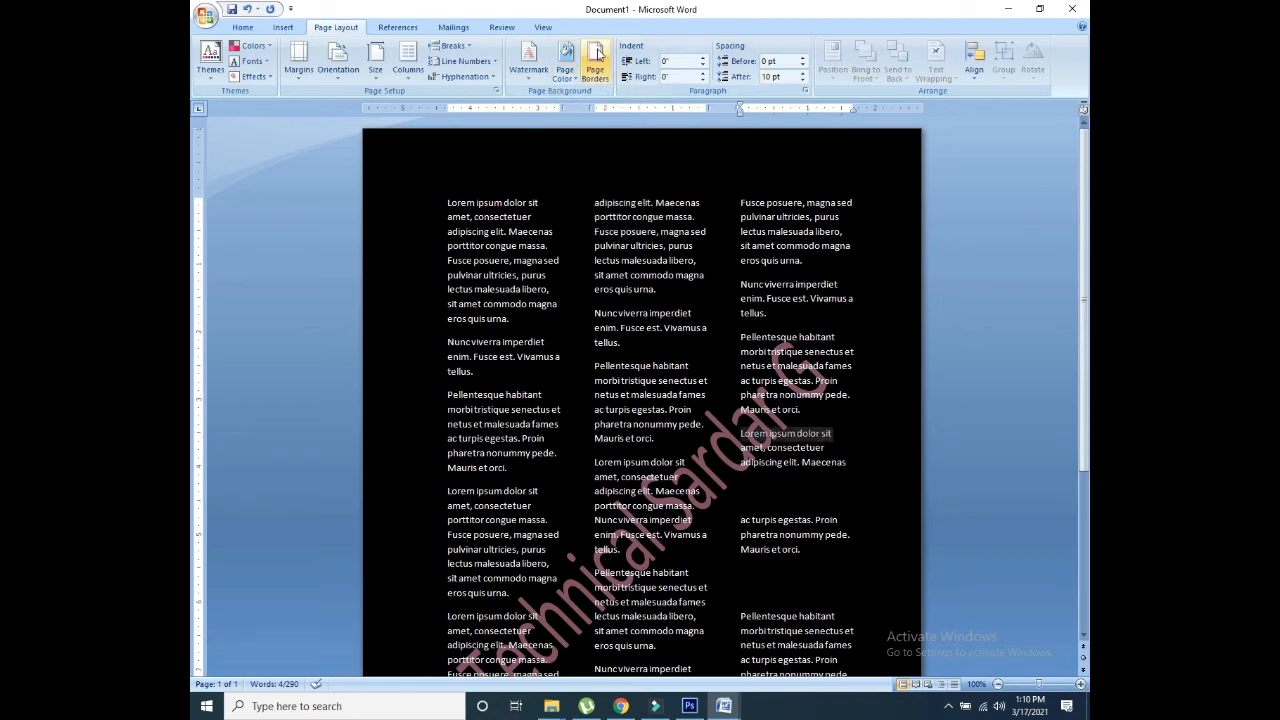
Step: Add a 3-D page border, 4½ pt wide, in a light theme colour
{"action": "left_click", "coordinate": [595, 68]}
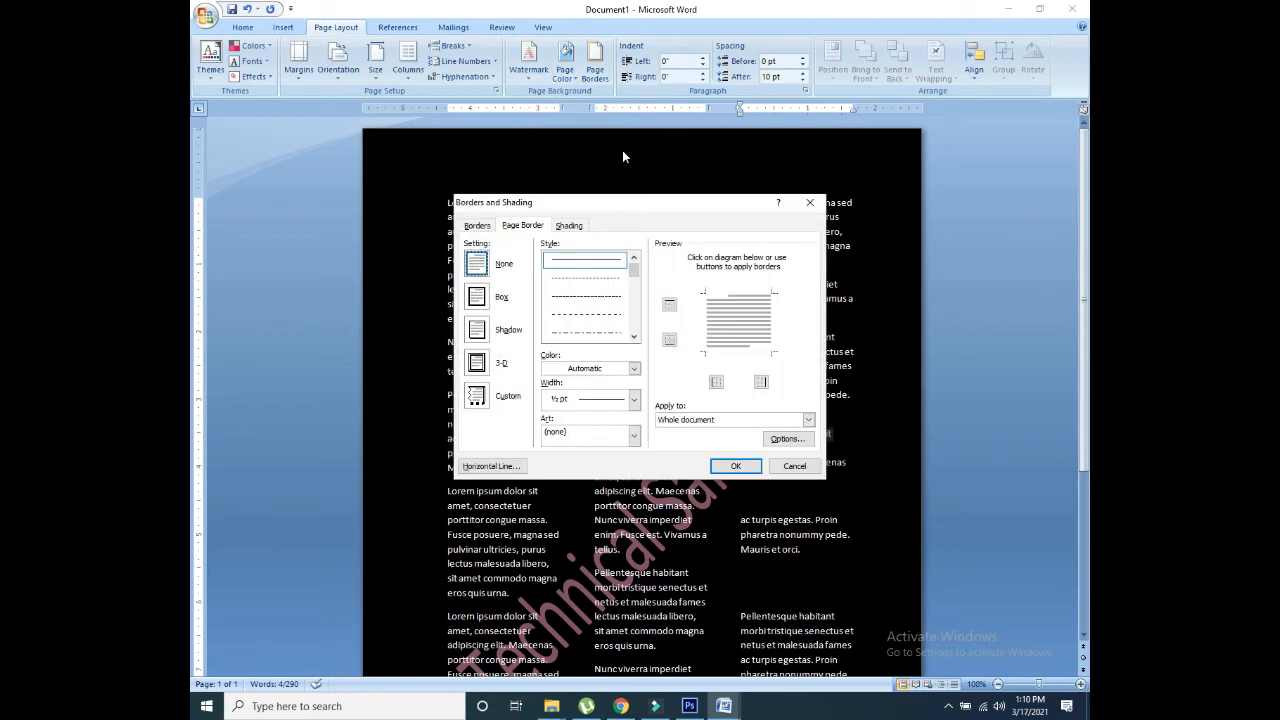
{"action": "left_click", "coordinate": [492, 298]}
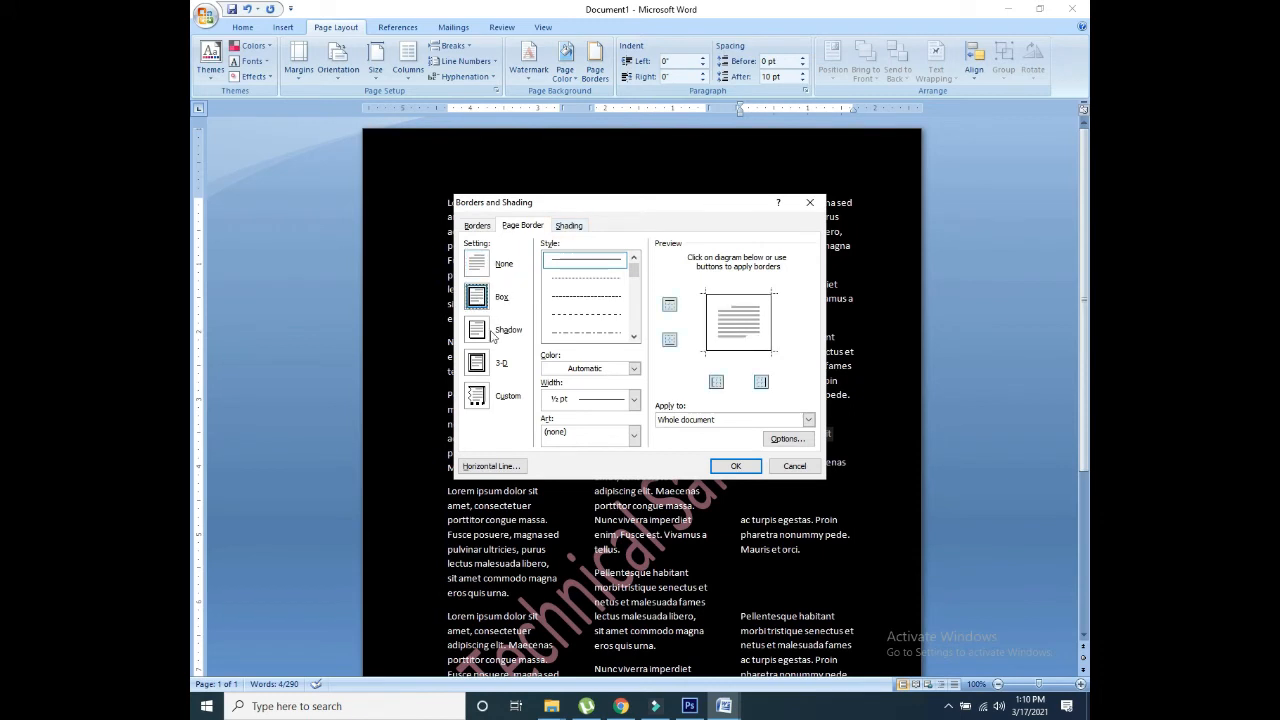
{"action": "left_click", "coordinate": [482, 366]}
{"action": "left_click", "coordinate": [633, 399]}
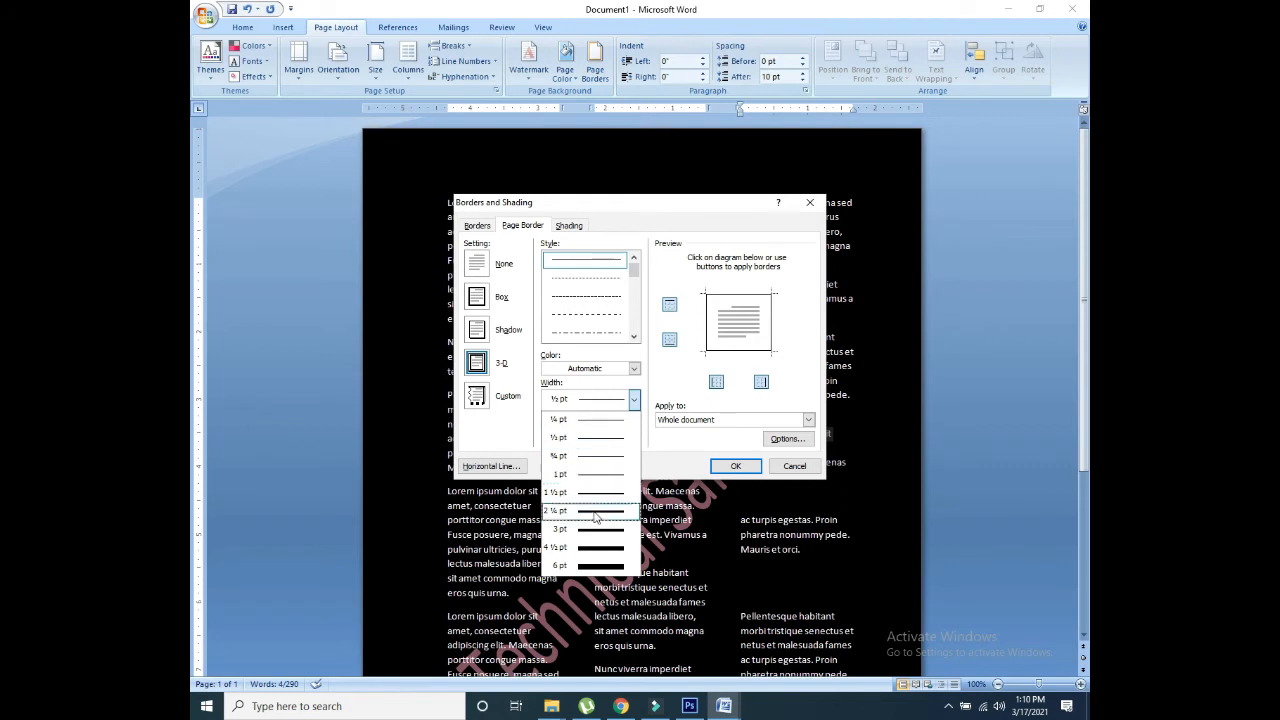
{"action": "left_click", "coordinate": [595, 548]}
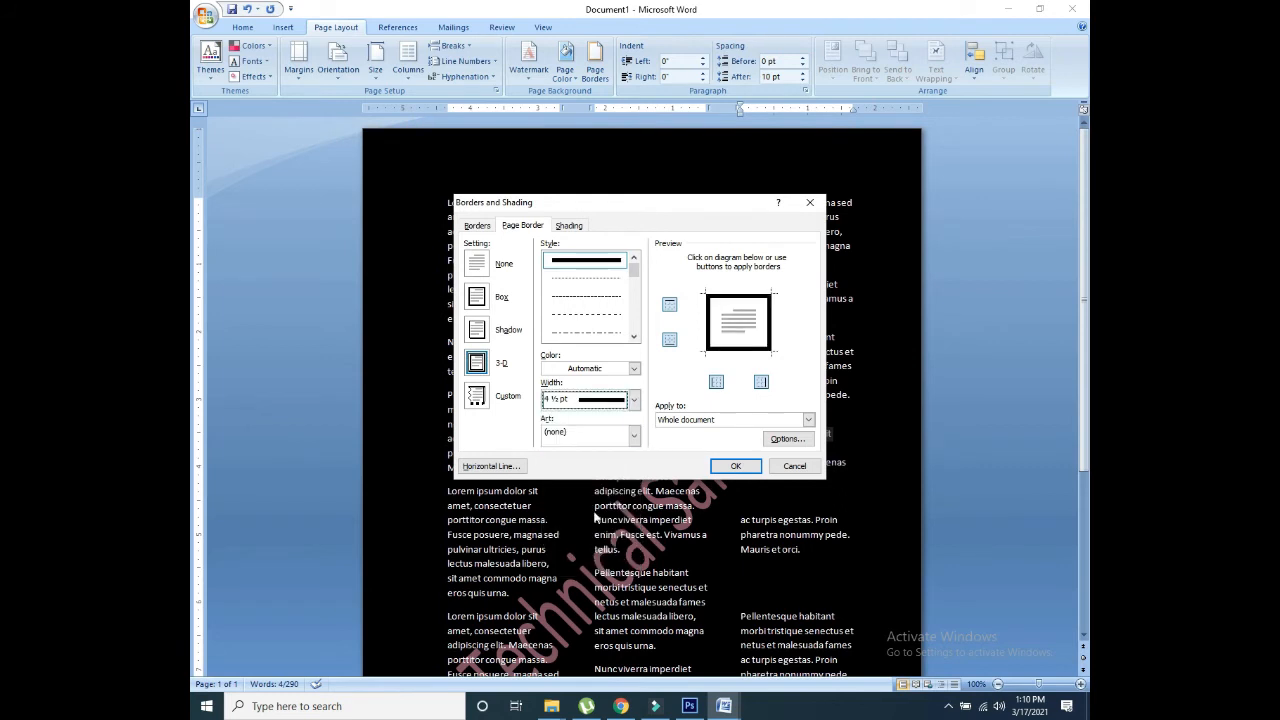
{"action": "left_click", "coordinate": [608, 369]}
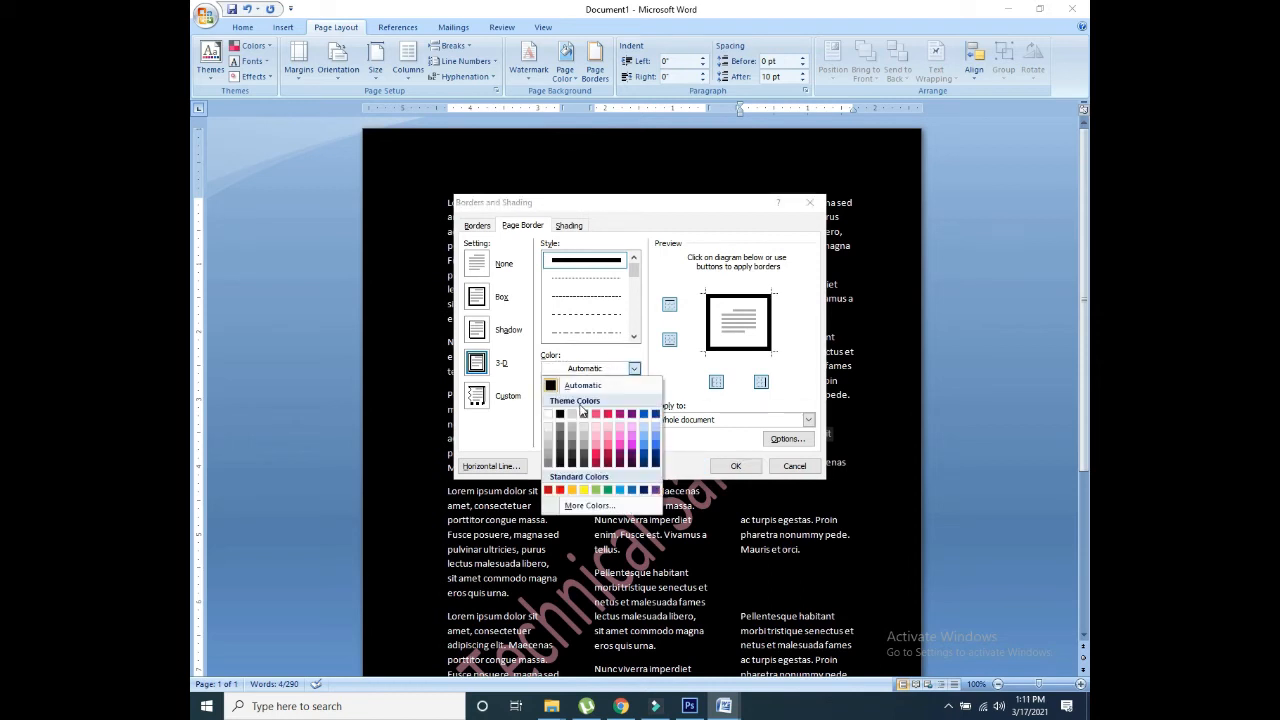
{"action": "left_click", "coordinate": [628, 432]}
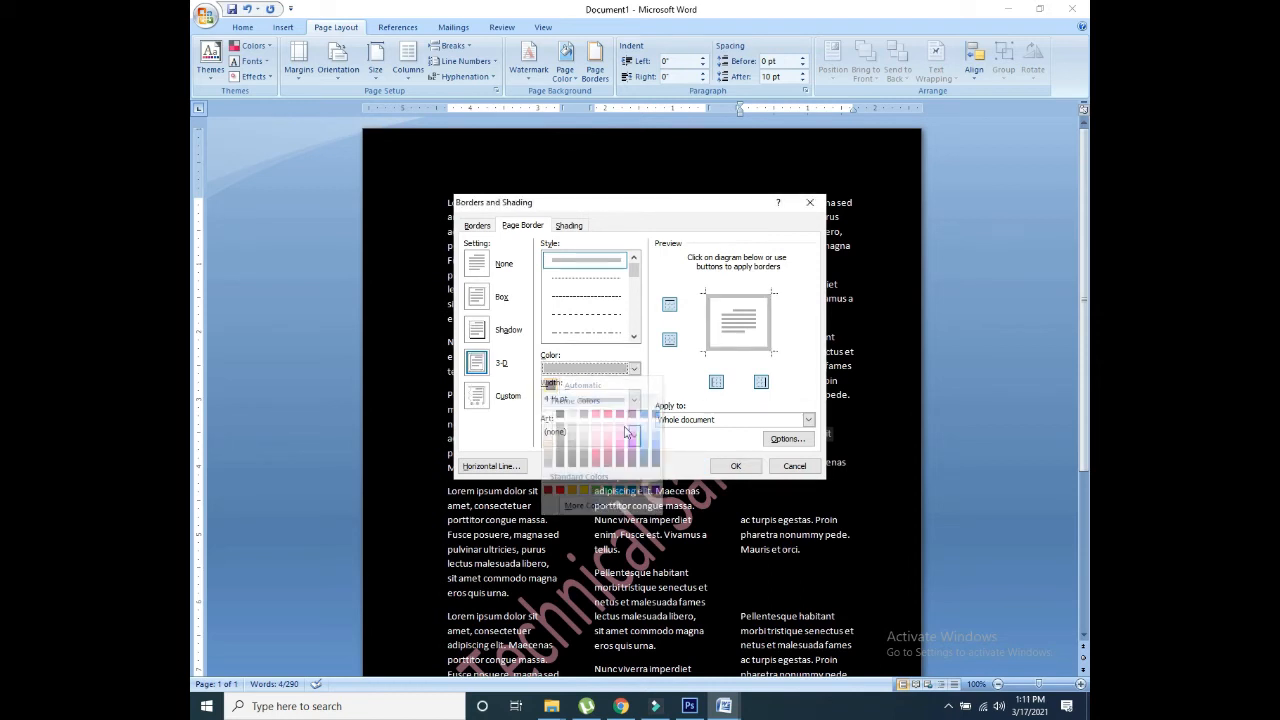
{"action": "left_click", "coordinate": [608, 370]}
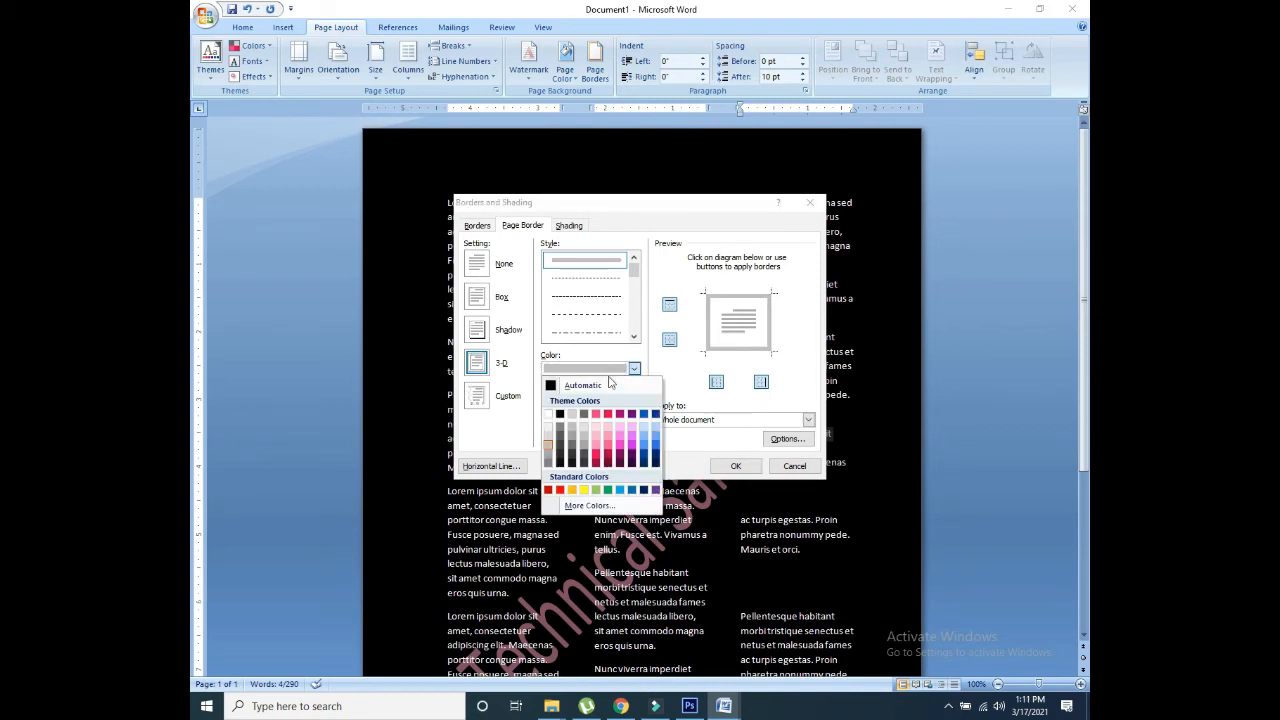
{"action": "left_click", "coordinate": [571, 416]}
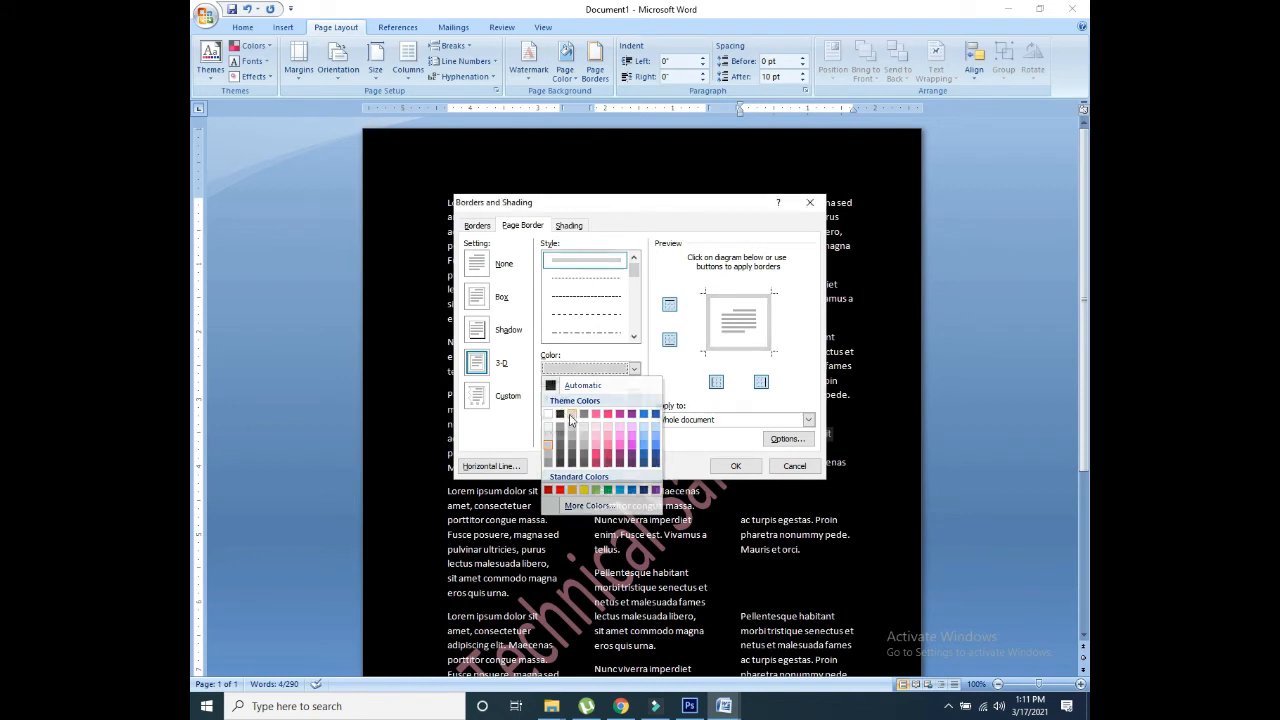
{"action": "left_click", "coordinate": [735, 466]}
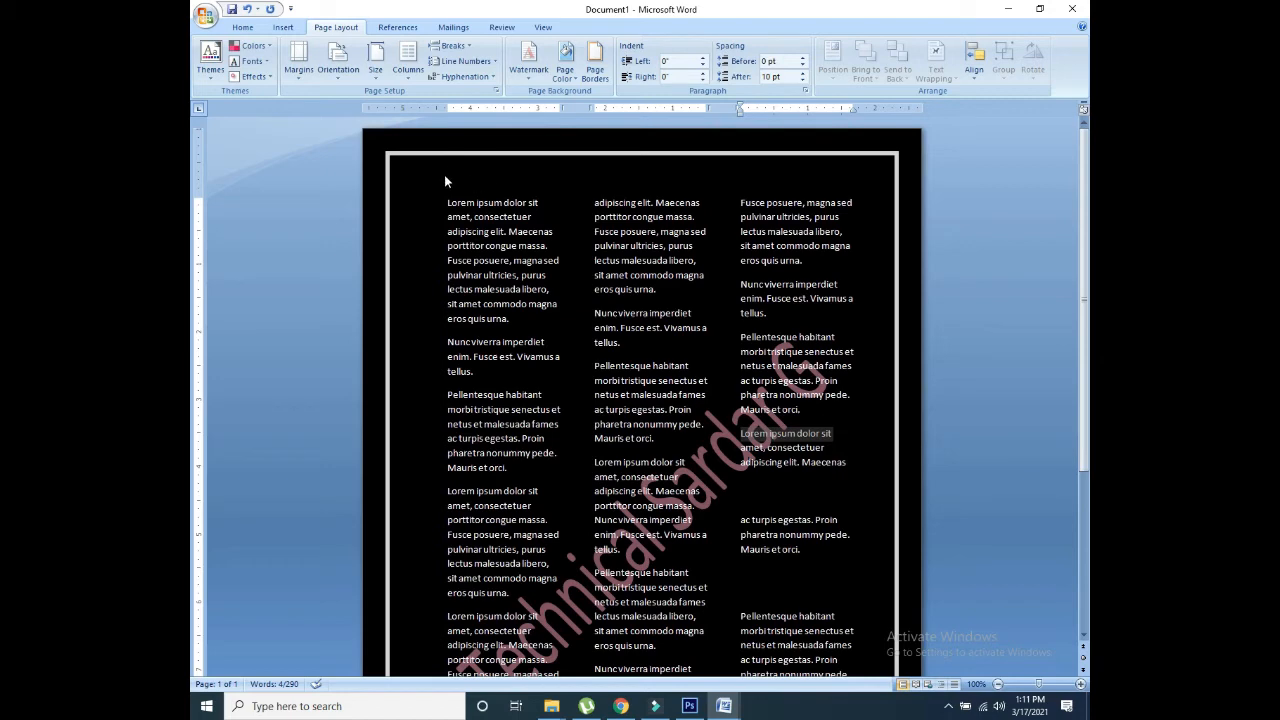
Step: Widen the page margins and give the third-column paragraph a 0.2" left indent and 0" right indent
{"action": "left_click_drag", "start_coordinate": [440, 108], "coordinate": [396, 110]}
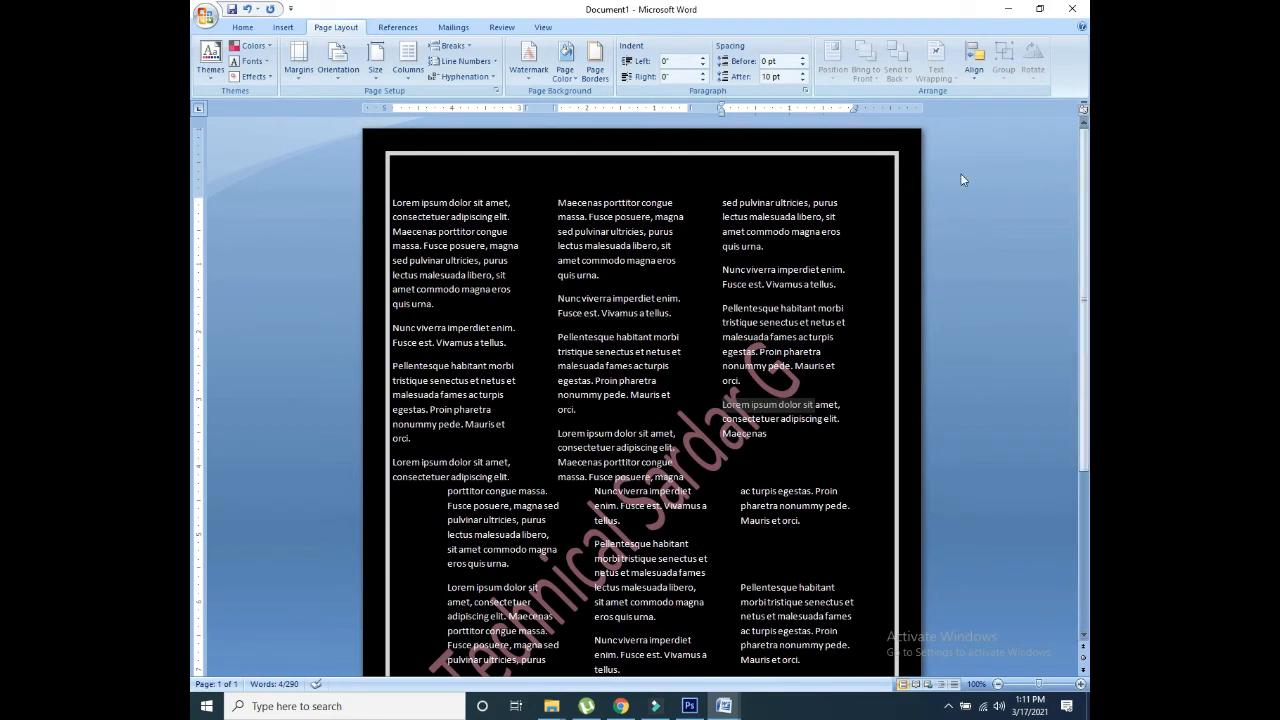
{"action": "left_click_drag", "start_coordinate": [853, 107], "coordinate": [896, 110]}
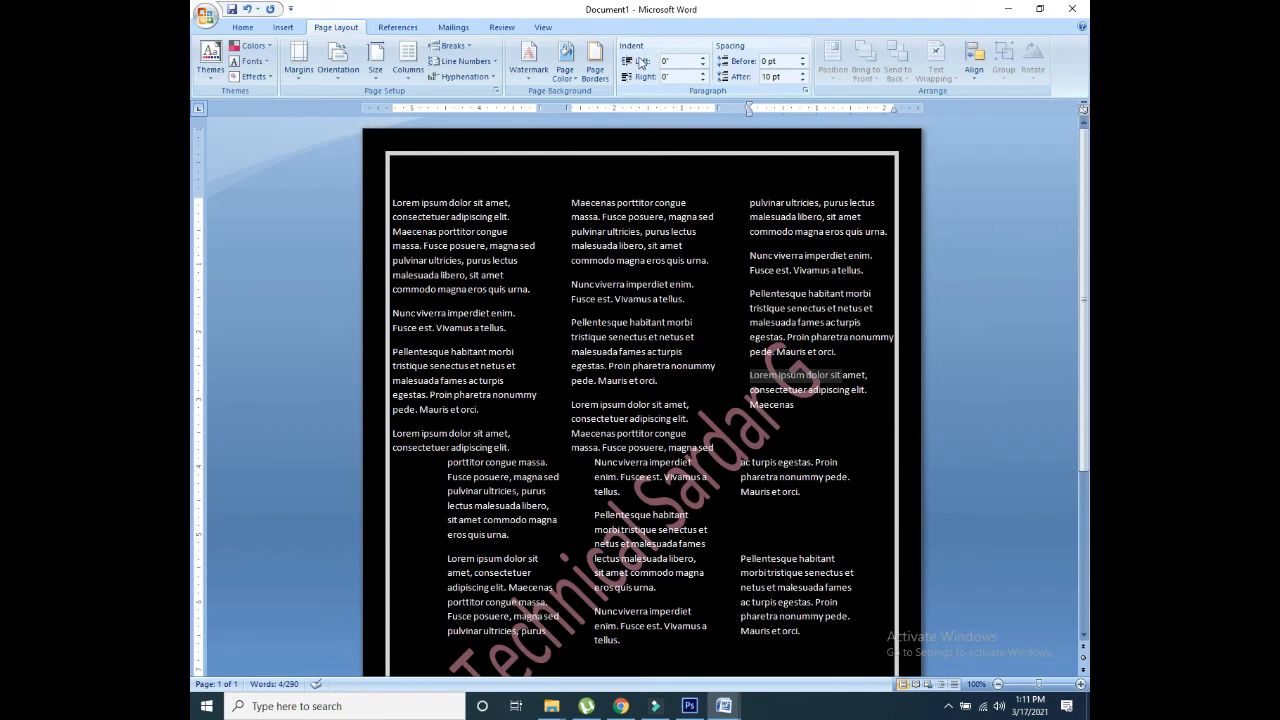
{"action": "left_click", "coordinate": [703, 58]}
{"action": "left_click", "coordinate": [703, 58]}
{"action": "left_click", "coordinate": [703, 58]}
{"action": "left_click", "coordinate": [703, 58]}
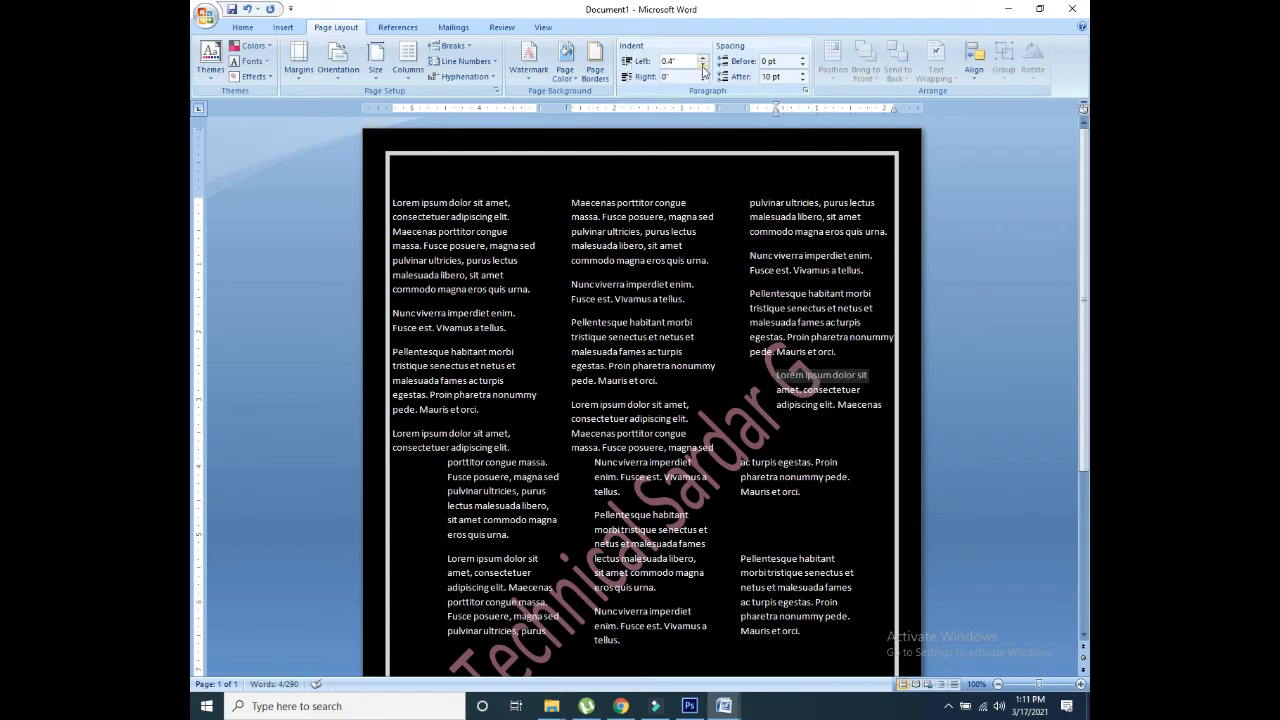
{"action": "left_click", "coordinate": [703, 65]}
{"action": "left_click", "coordinate": [703, 65]}
{"action": "left_click", "coordinate": [703, 80]}
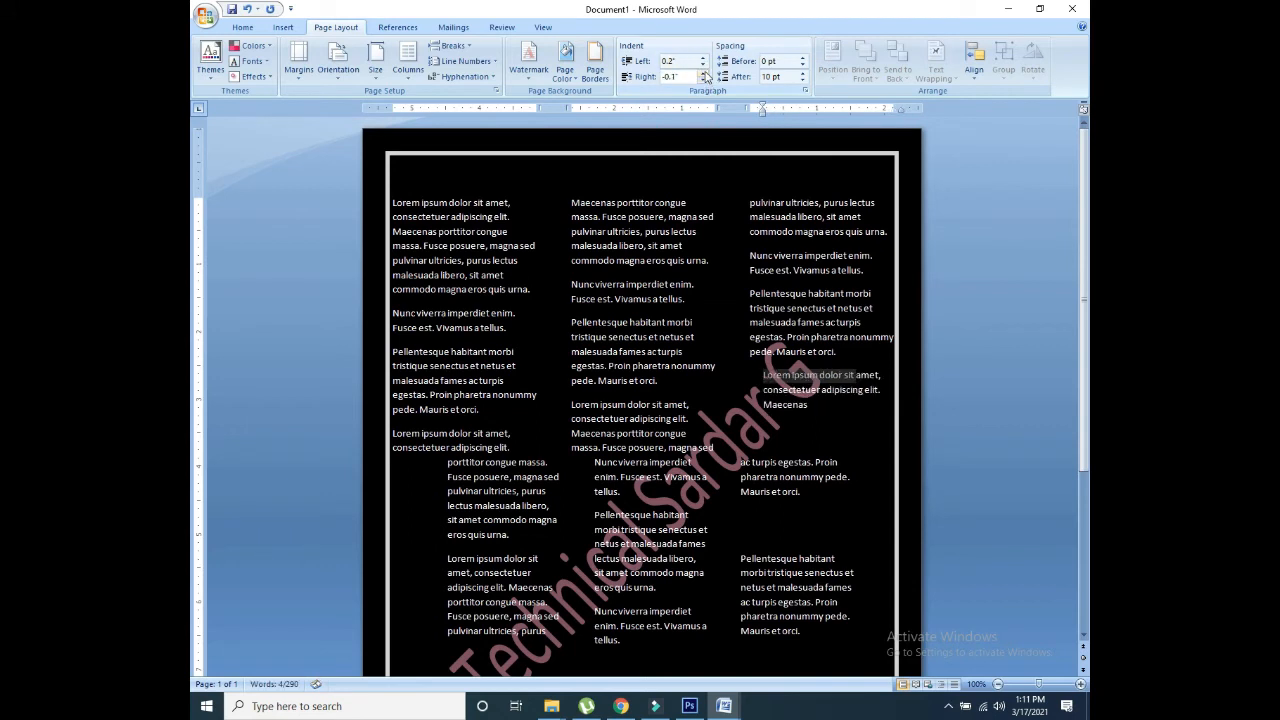
{"action": "left_click", "coordinate": [704, 73]}
{"action": "left_click", "coordinate": [704, 73]}
Step: Add 48 pt of space before the third-column Lorem ipsum paragraph
{"action": "left_click", "coordinate": [801, 58]}
{"action": "left_click", "coordinate": [801, 58]}
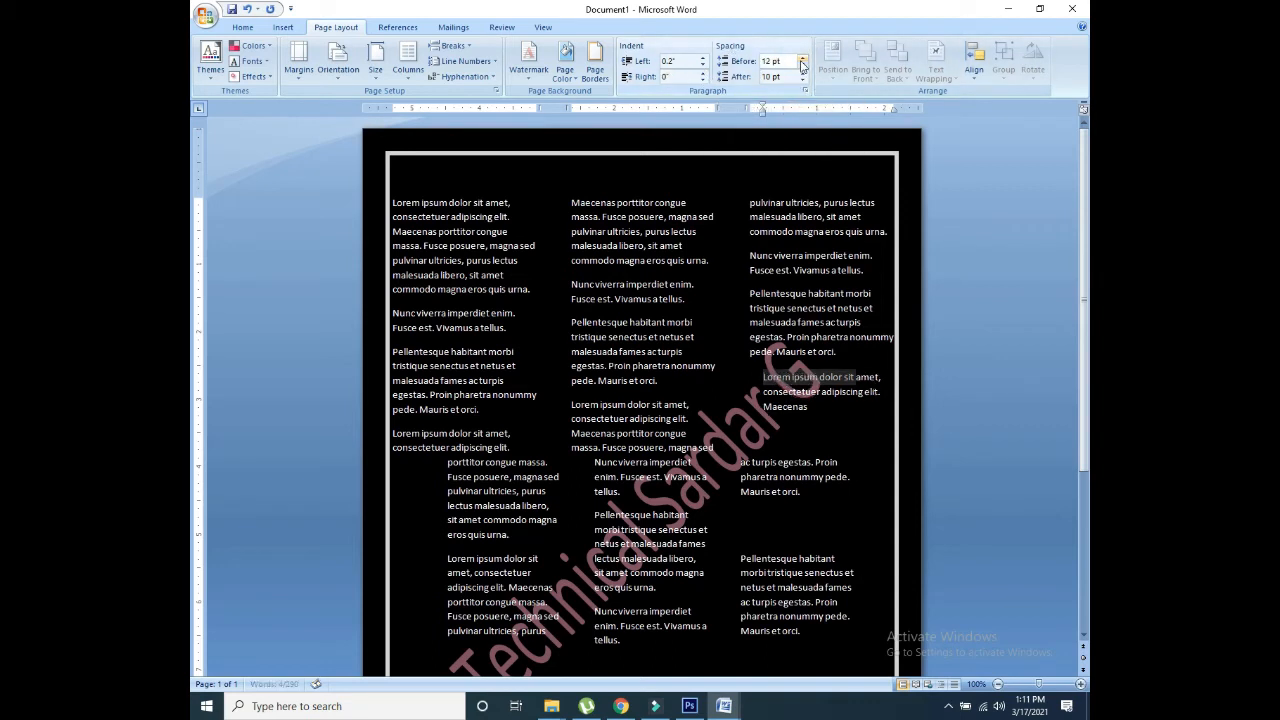
{"action": "left_click", "coordinate": [801, 58]}
{"action": "left_click", "coordinate": [801, 58]}
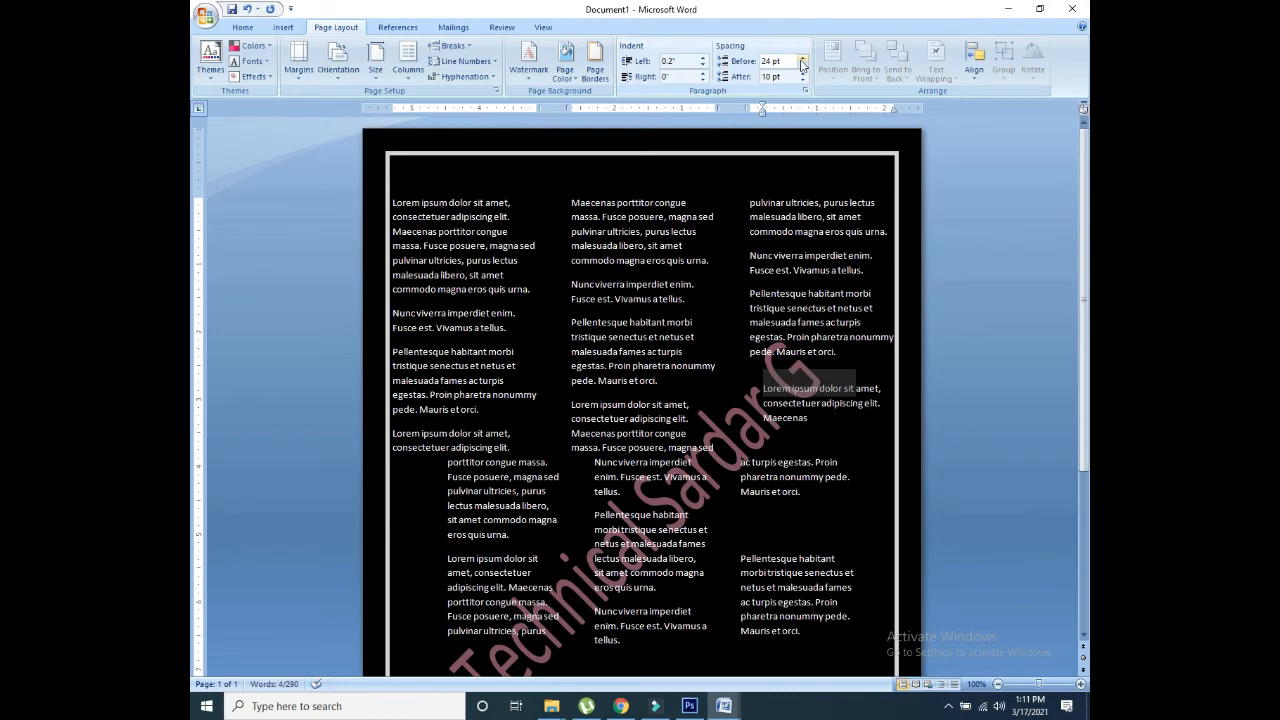
{"action": "left_click", "coordinate": [801, 58]}
{"action": "left_click", "coordinate": [801, 58]}
{"action": "left_click", "coordinate": [802, 59]}
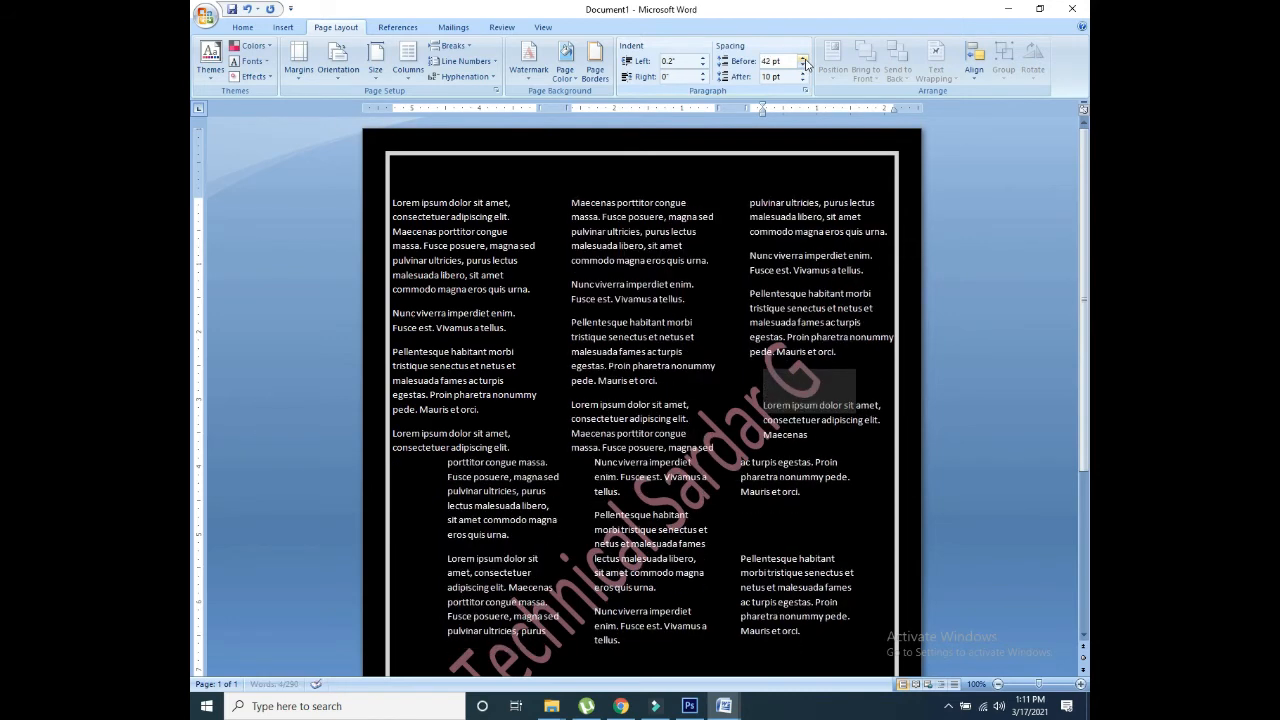
{"action": "left_click", "coordinate": [802, 59]}
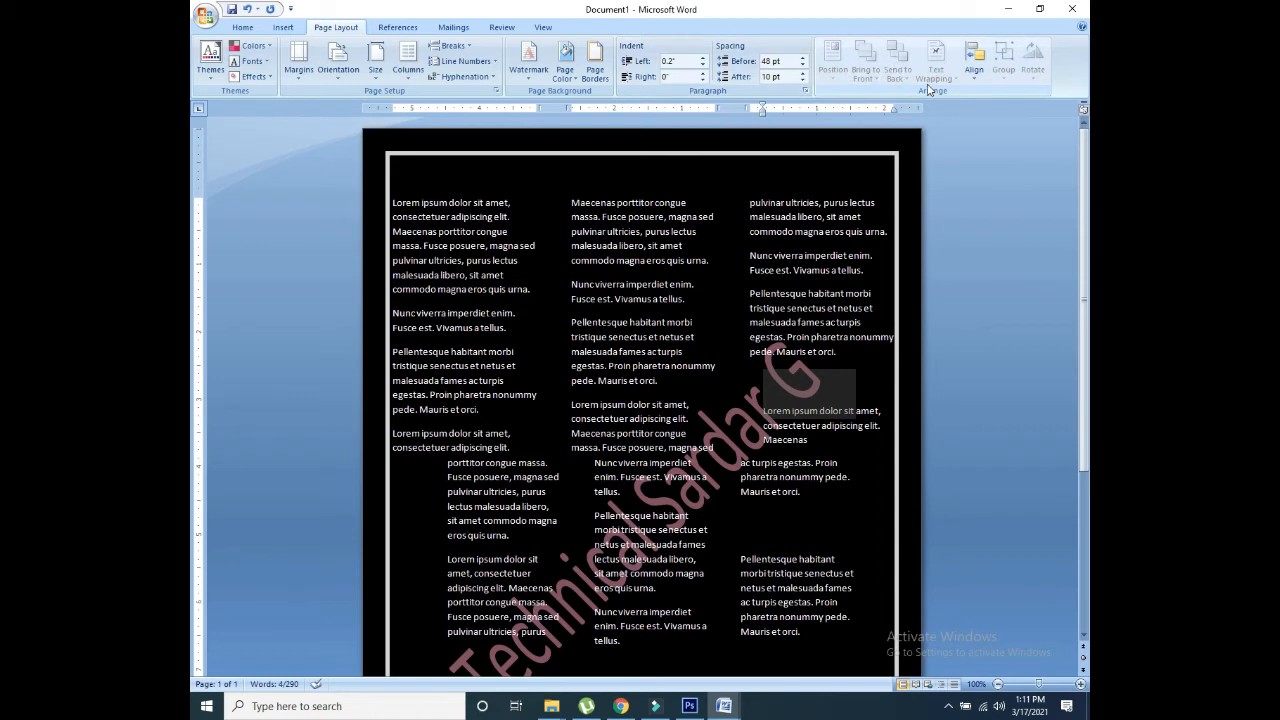
Step: Bring up the object alignment options
{"action": "left_click", "coordinate": [974, 60]}
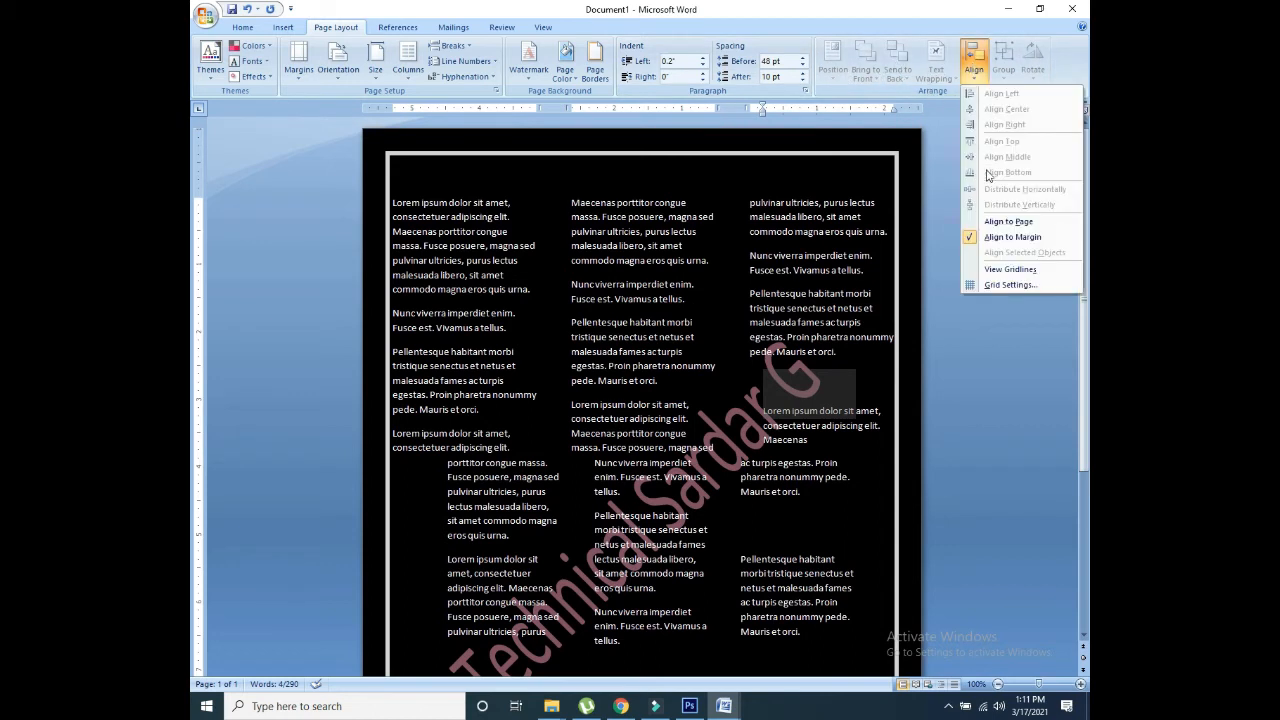
{"action": "left_click", "coordinate": [996, 222]}
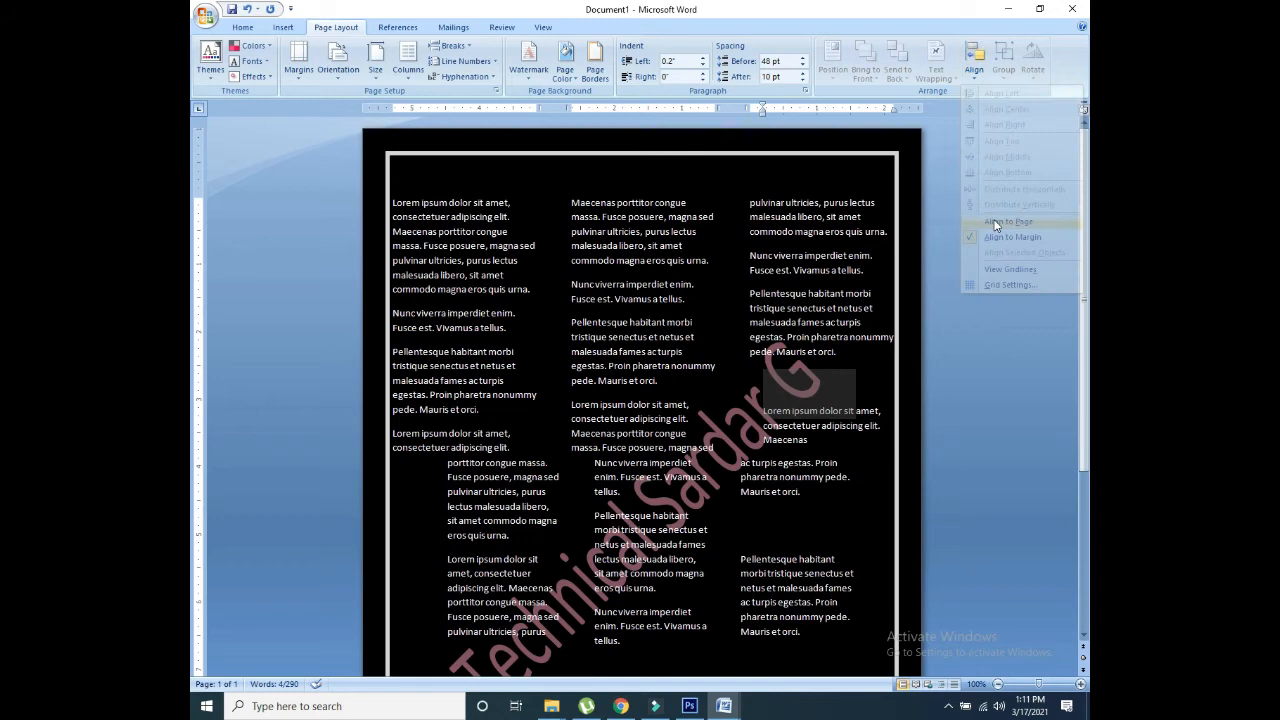
{"action": "left_click", "coordinate": [967, 60]}
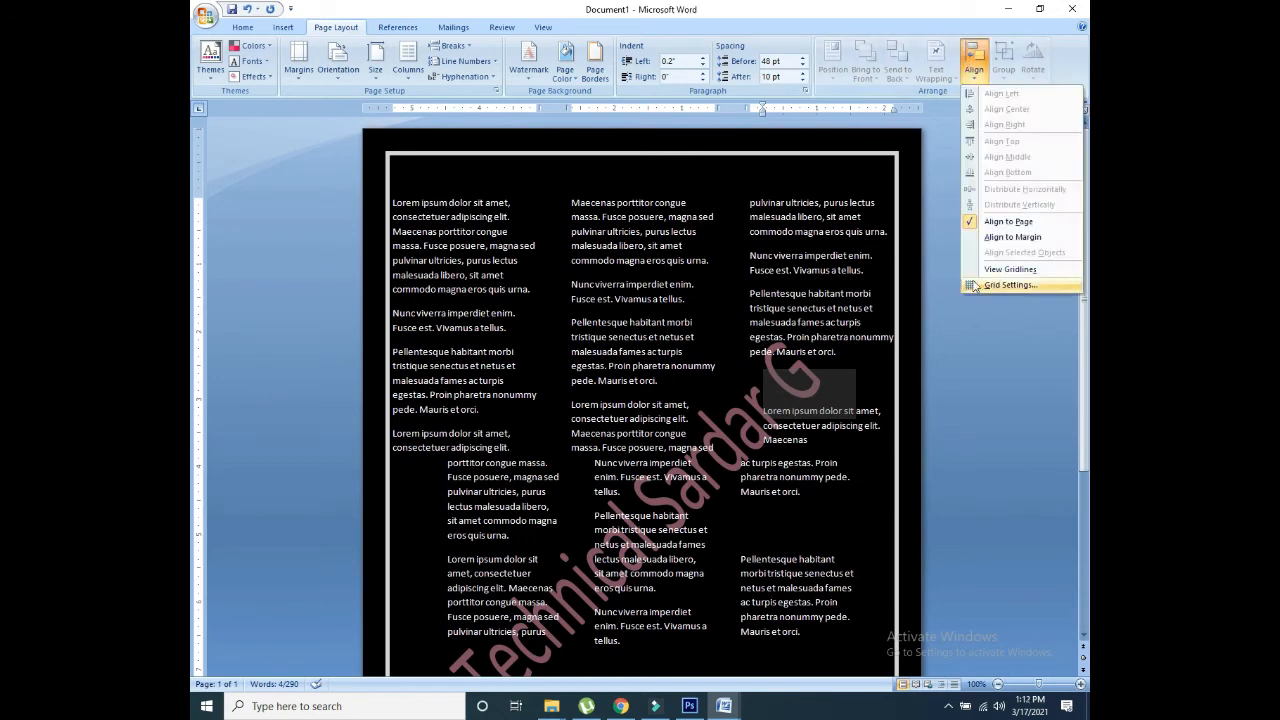
{"action": "left_click", "coordinate": [1008, 285]}
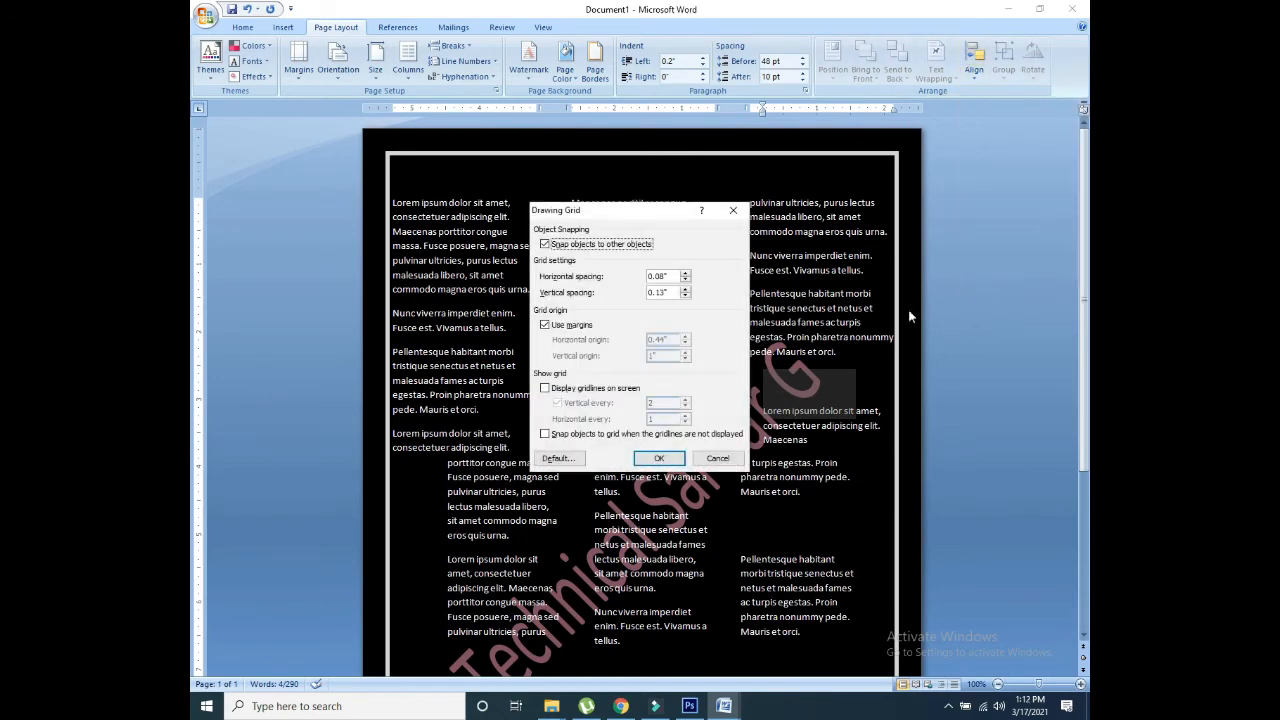
{"action": "left_click", "coordinate": [660, 462]}
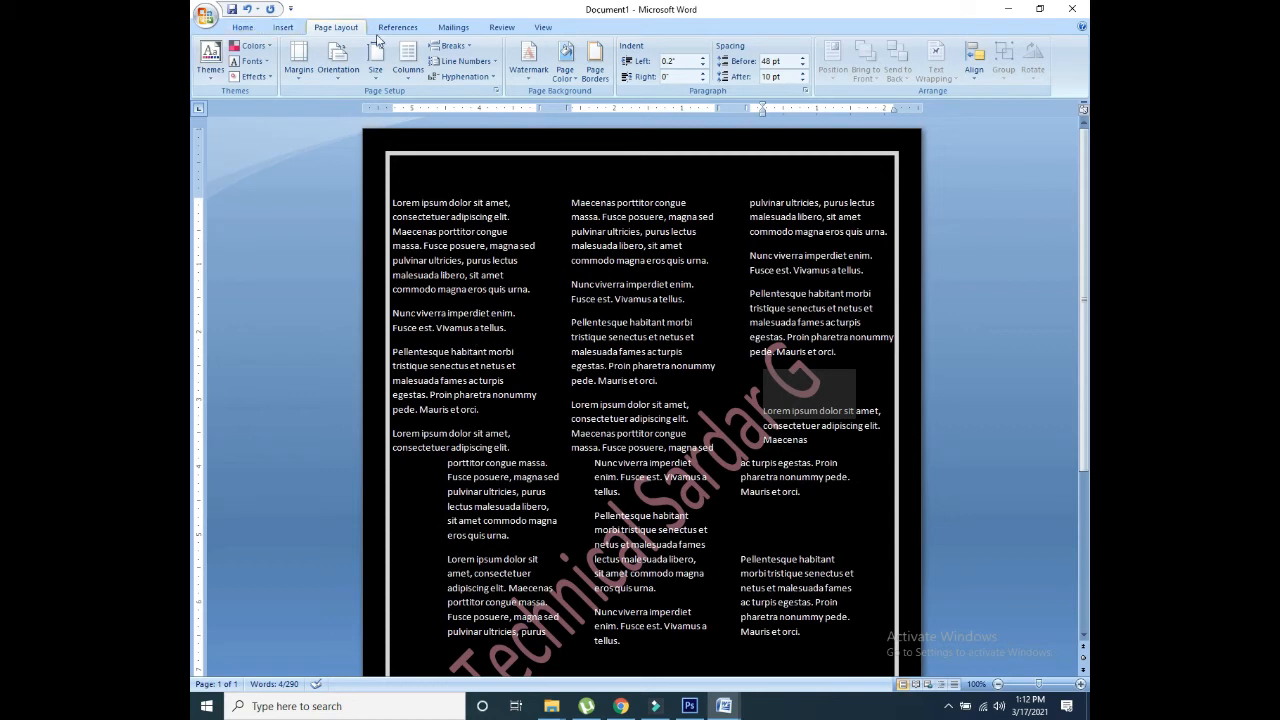
Step: Switch to the Mailings tools and cancel the Envelopes dialog without creating an envelope
{"action": "left_click", "coordinate": [416, 30]}
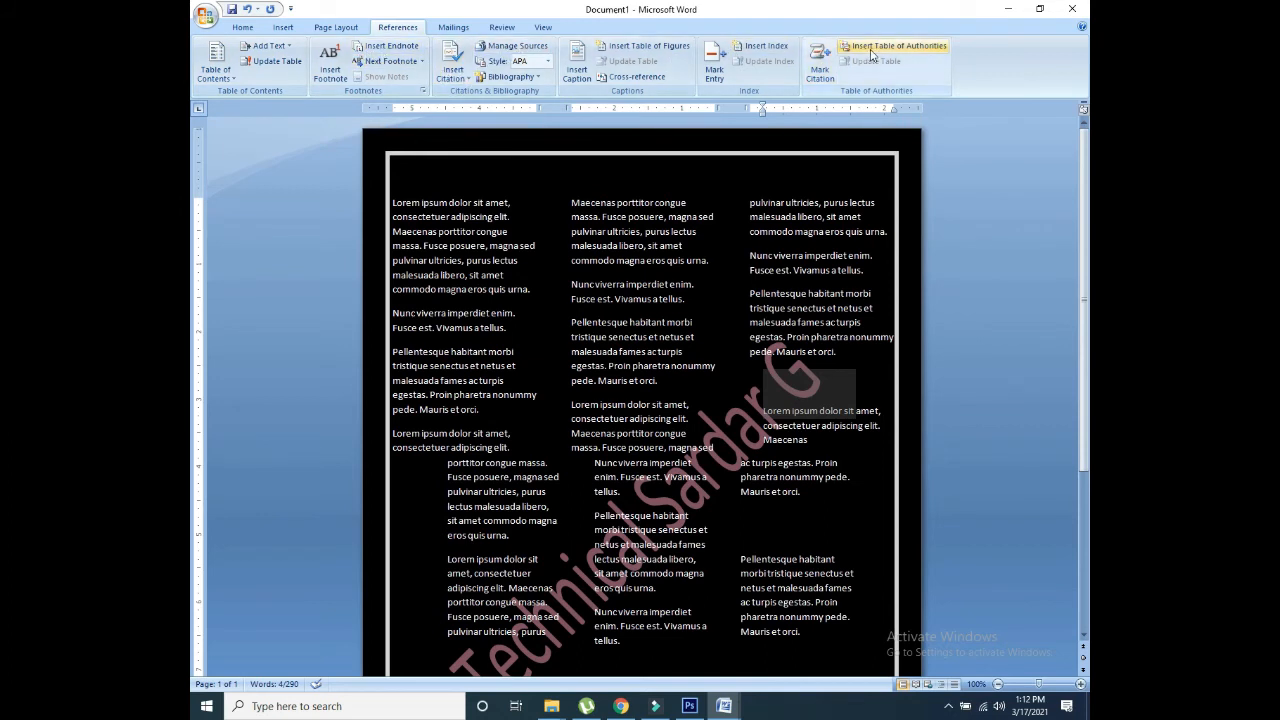
{"action": "left_click", "coordinate": [450, 28]}
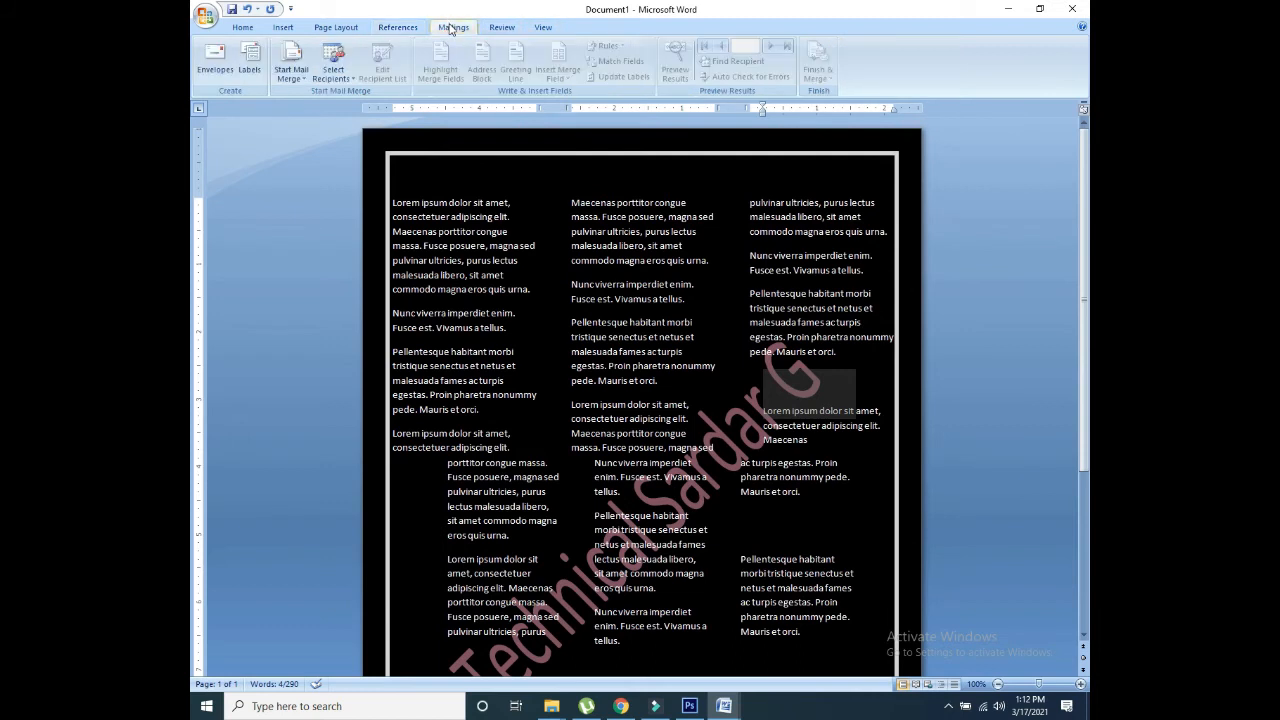
{"action": "left_click", "coordinate": [225, 70]}
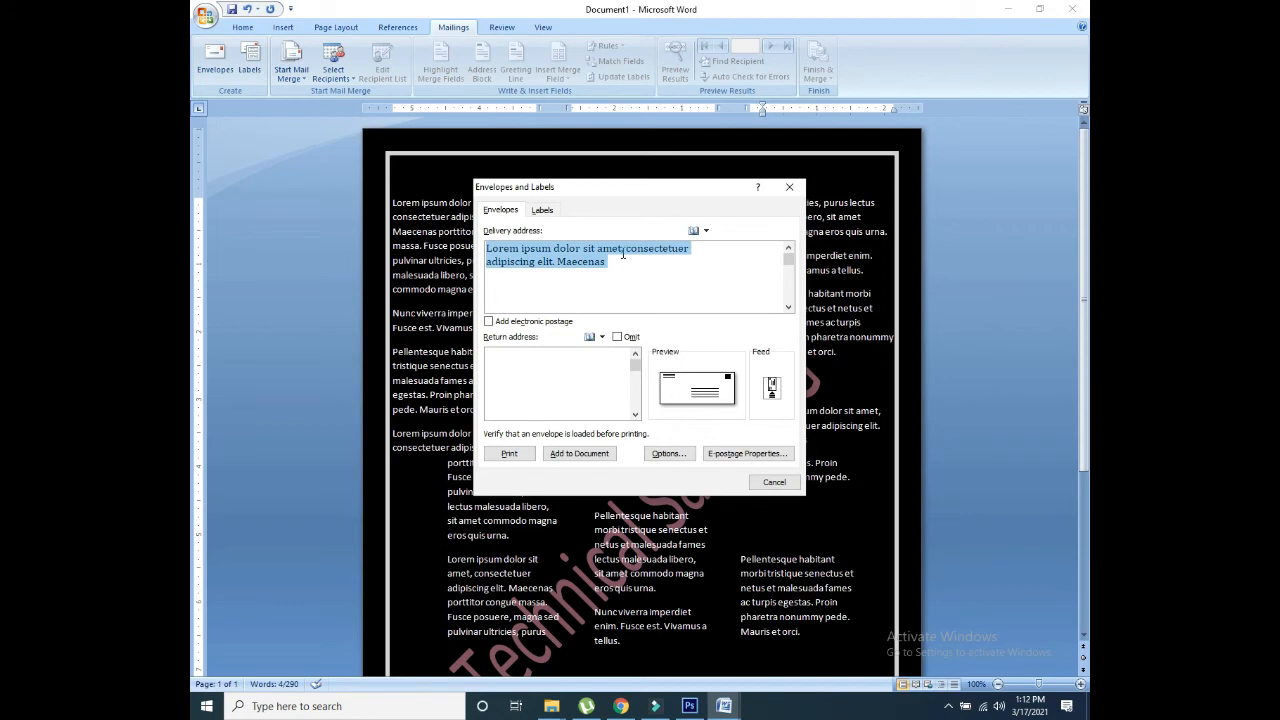
{"action": "left_click", "coordinate": [758, 484]}
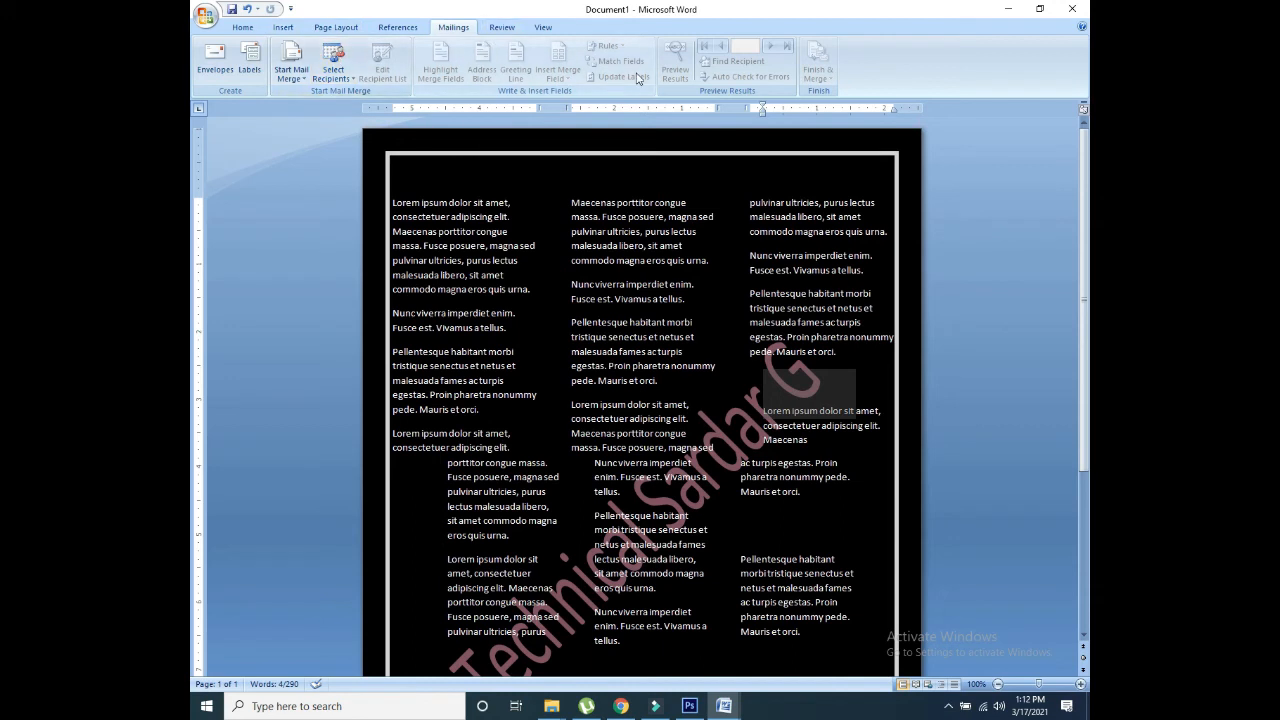
Step: Run a spelling and grammar check through the whole document
{"action": "left_click", "coordinate": [502, 27]}
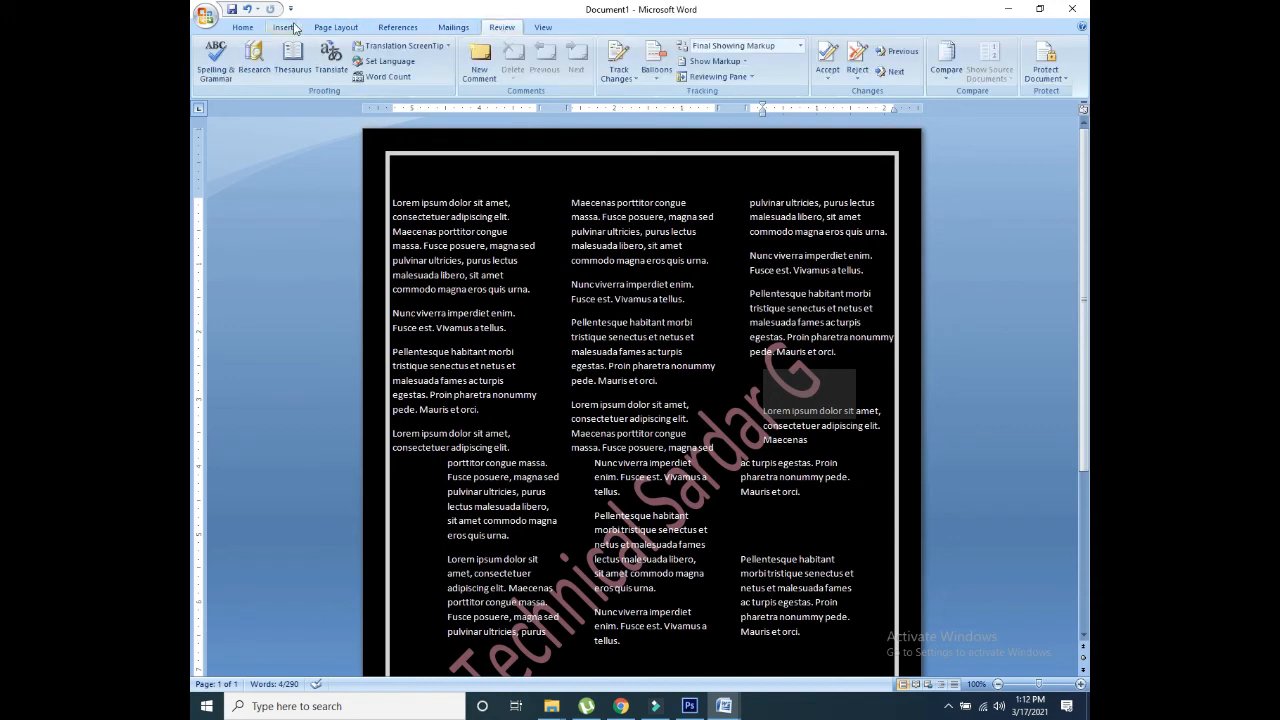
{"action": "left_click", "coordinate": [217, 57]}
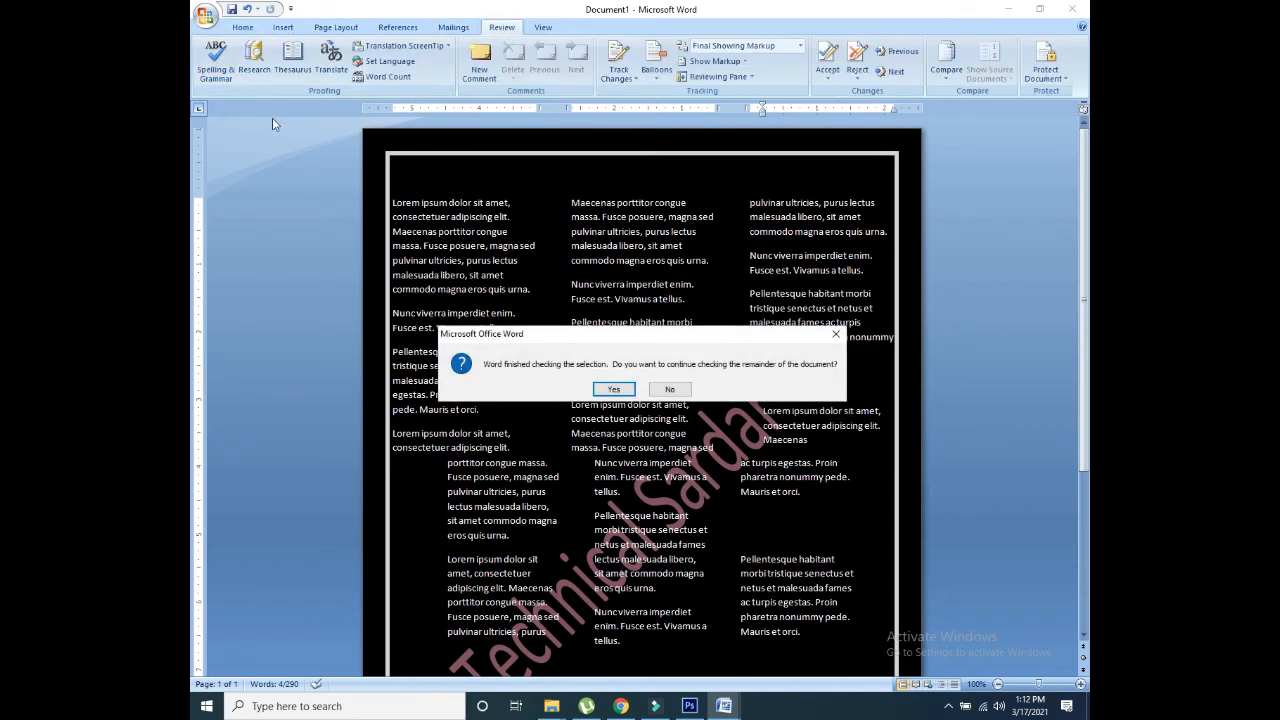
{"action": "left_click", "coordinate": [614, 390]}
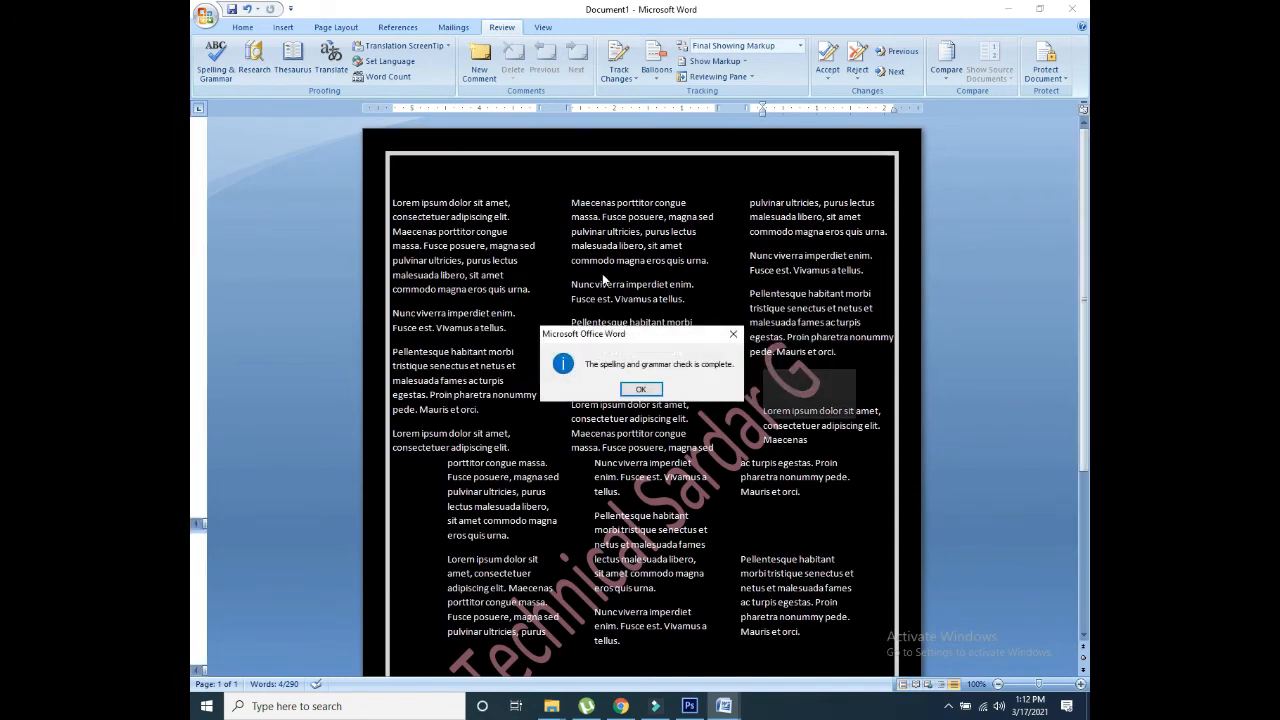
{"action": "left_click", "coordinate": [650, 388]}
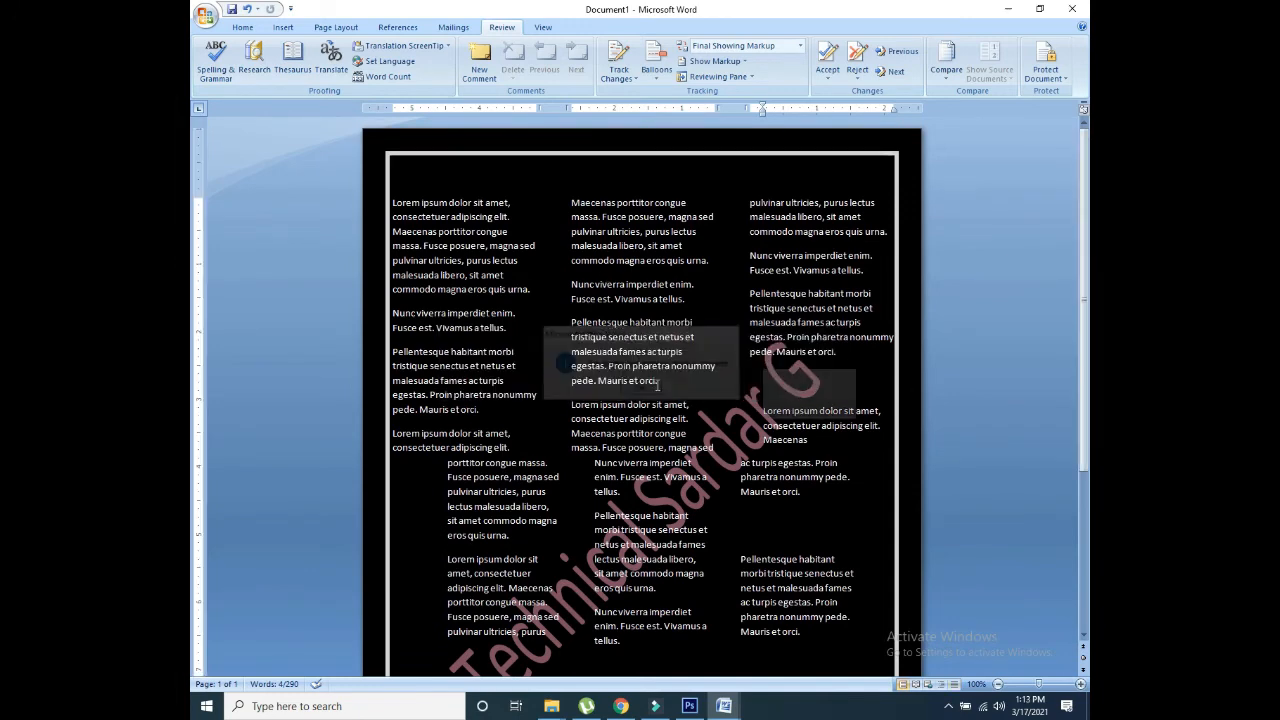
Step: Translate 'Lorem ipsum dolor sit' to Urdu (Pakistan) in the Research pane and insert it
{"action": "left_click", "coordinate": [255, 72]}
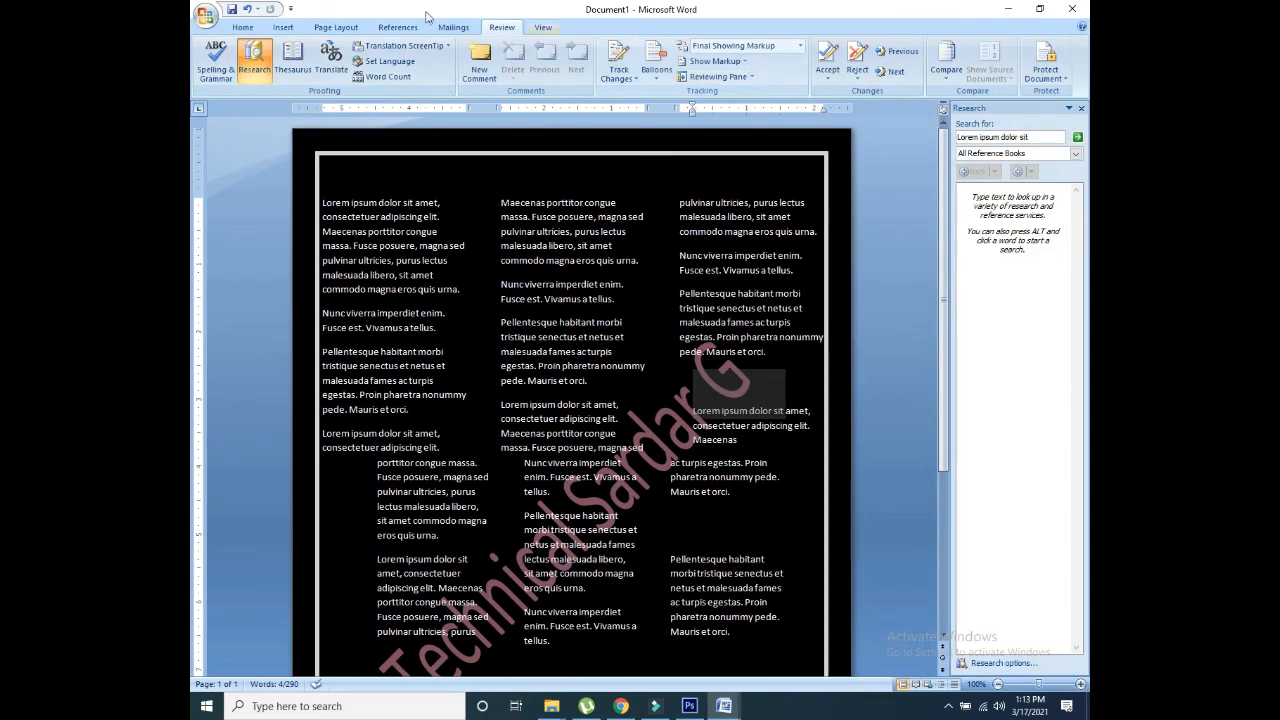
{"action": "left_click", "coordinate": [293, 60]}
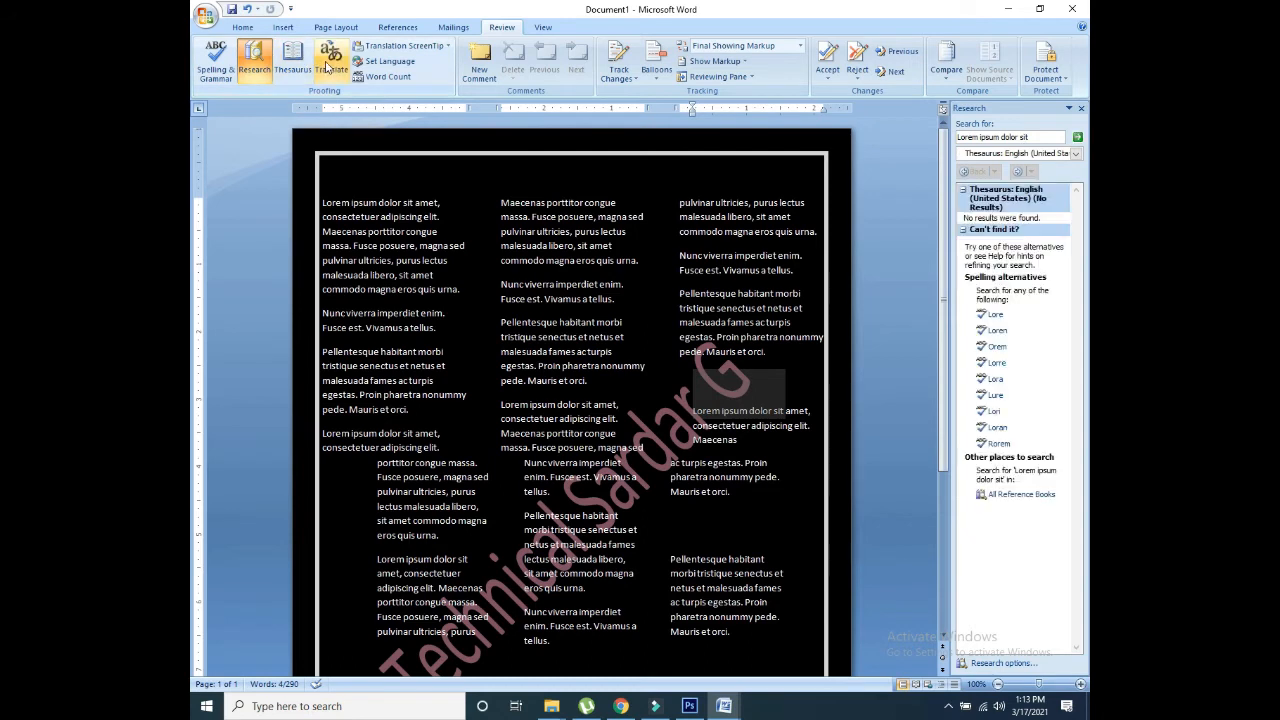
{"action": "left_click", "coordinate": [328, 66]}
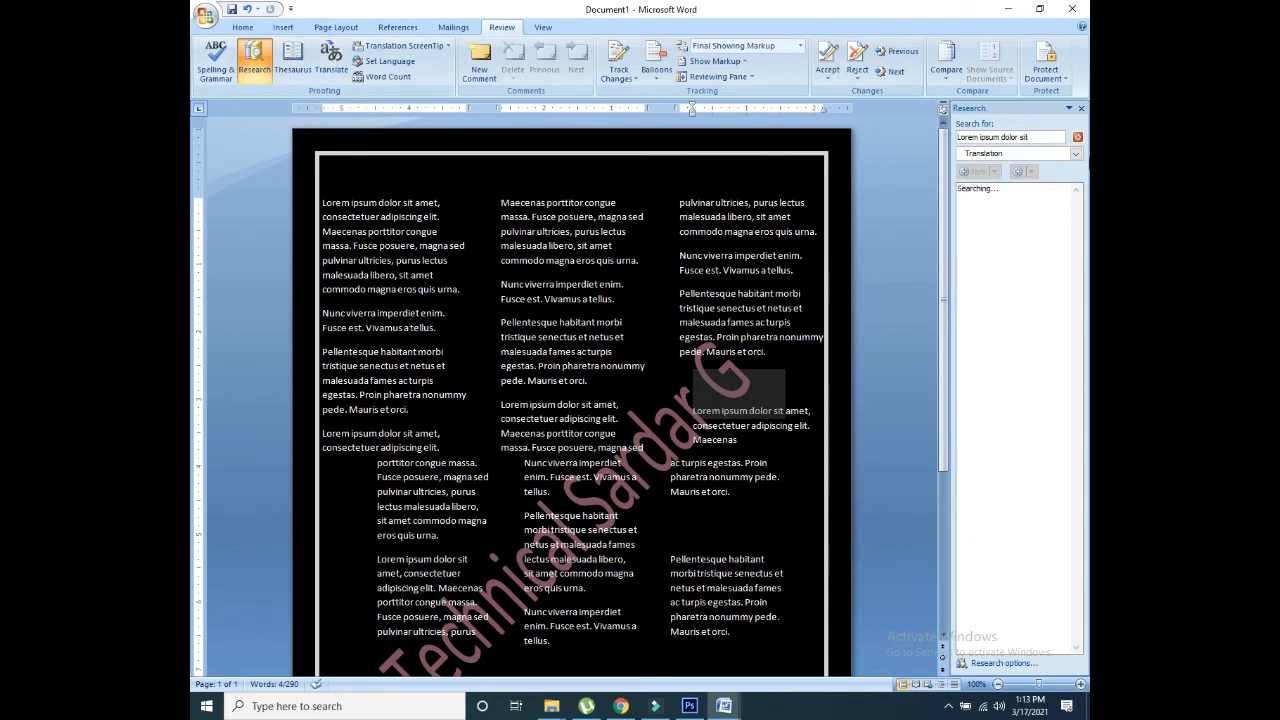
{"action": "left_click", "coordinate": [1032, 137]}
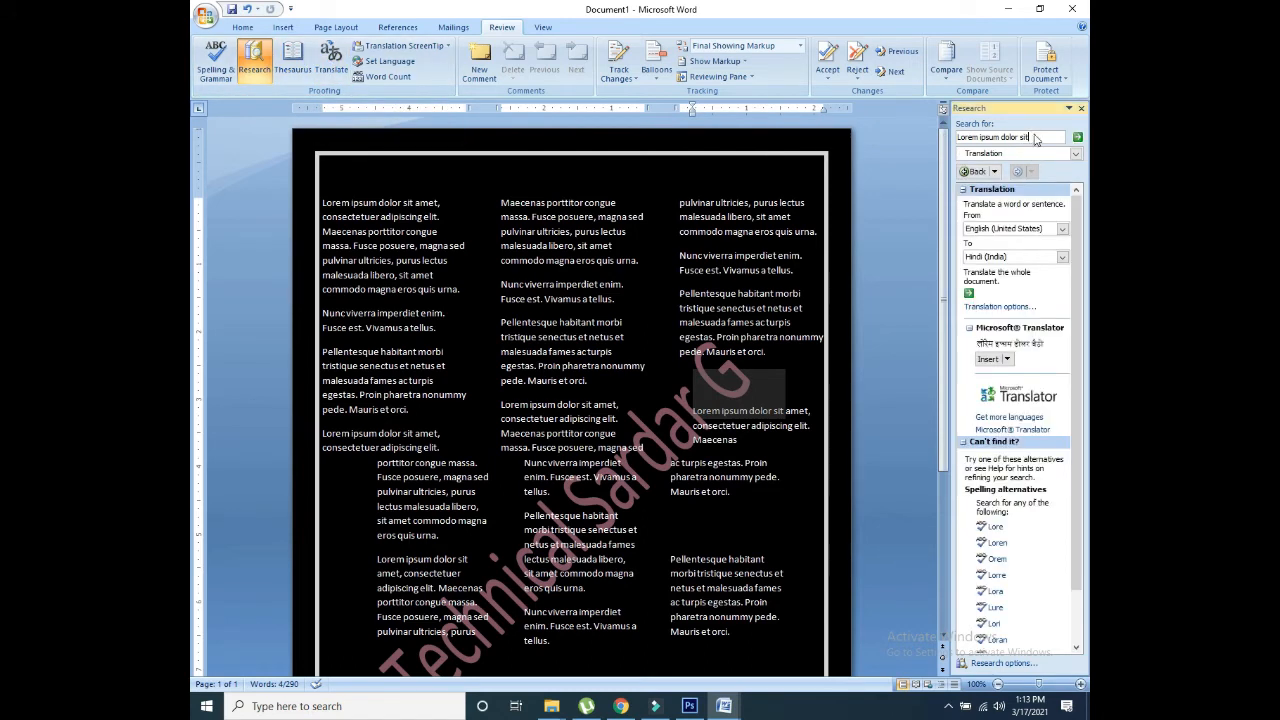
{"action": "left_click", "coordinate": [1062, 257]}
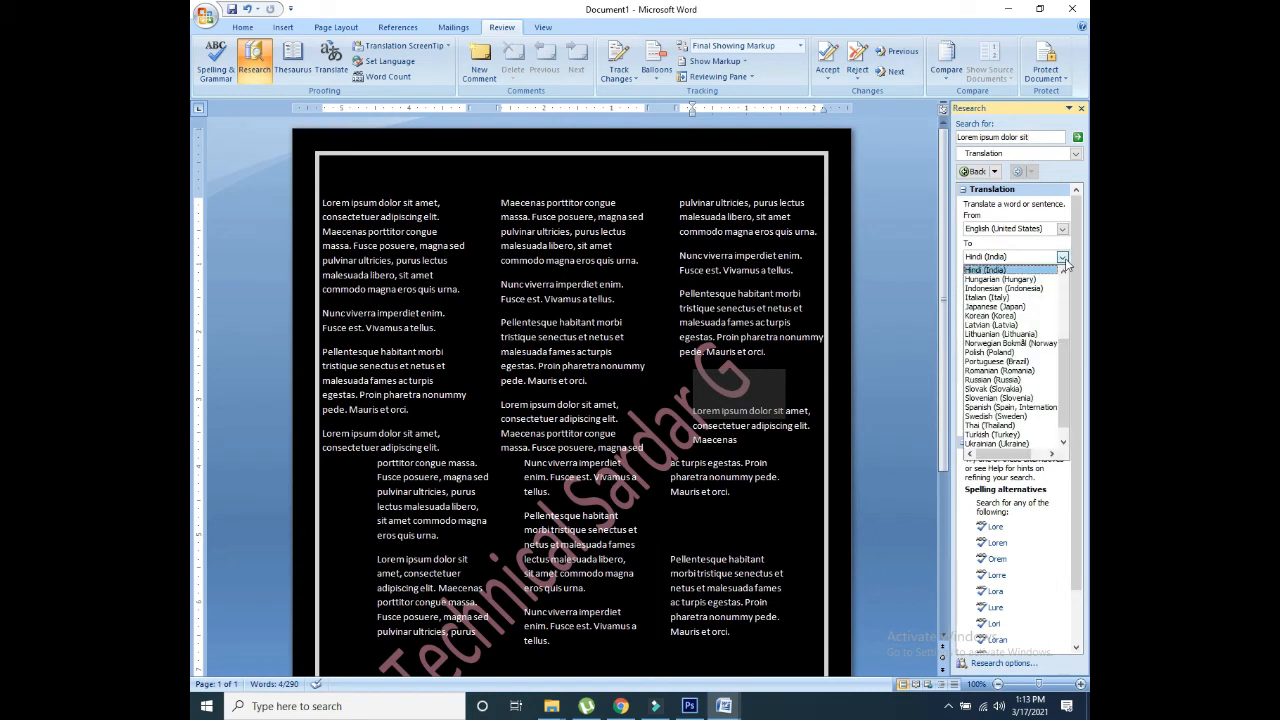
{"action": "left_click_drag", "start_coordinate": [1064, 358], "coordinate": [1065, 372]}
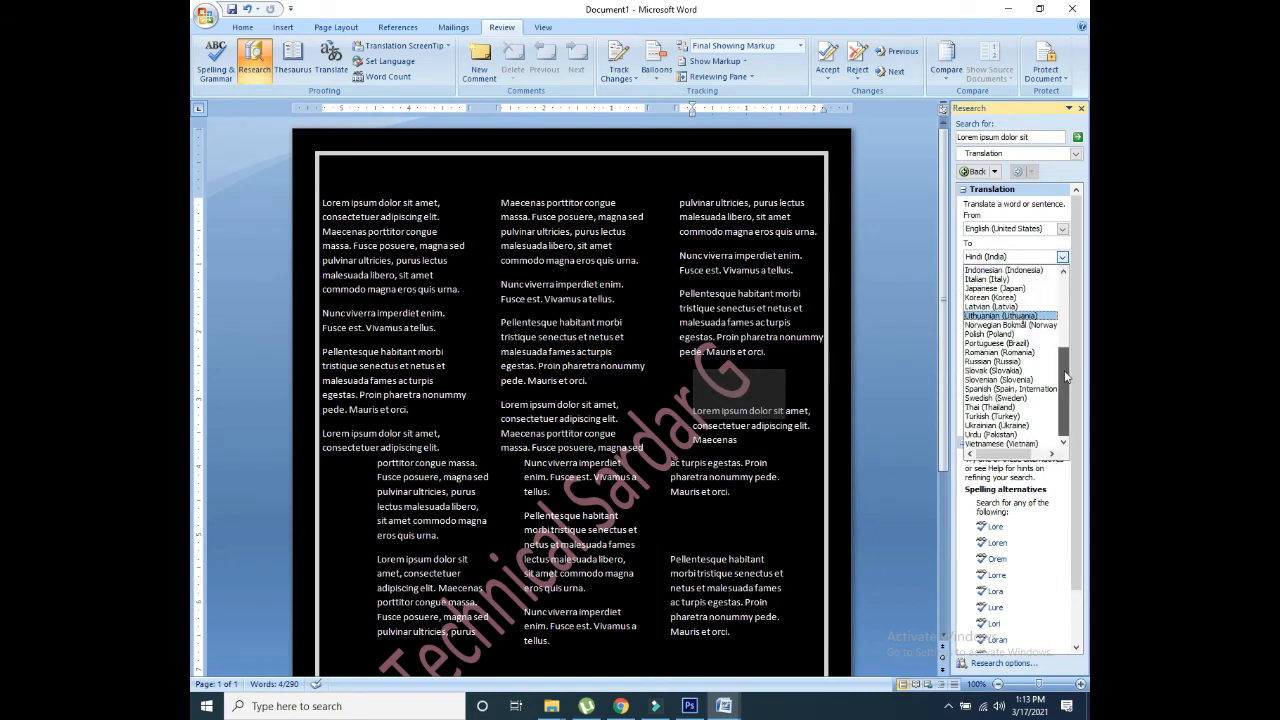
{"action": "left_click", "coordinate": [993, 436]}
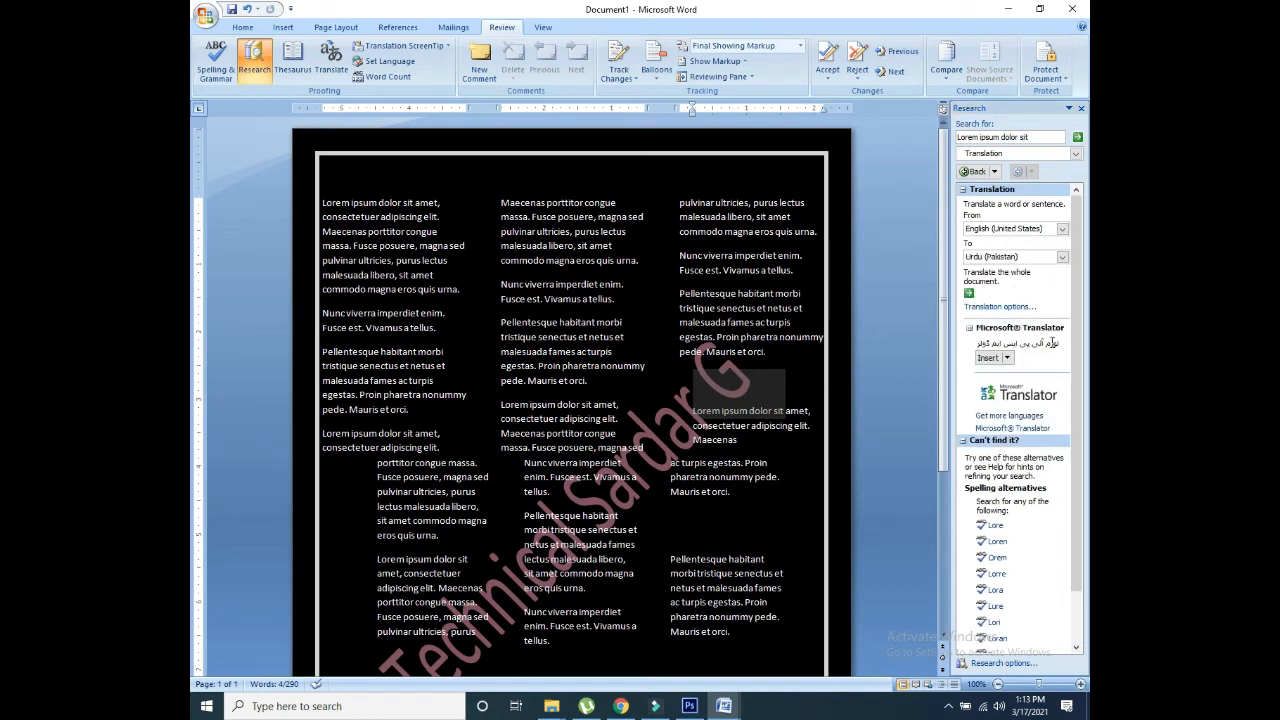
{"action": "left_click", "coordinate": [995, 358]}
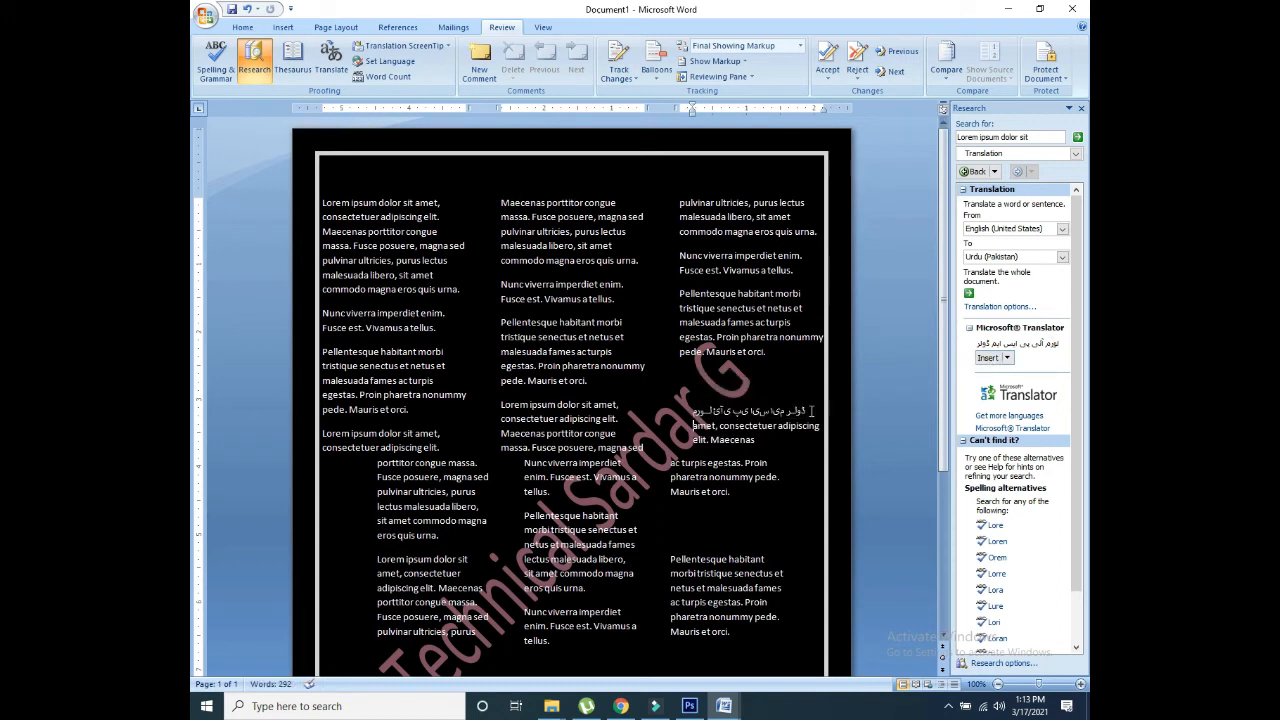
{"action": "left_click_drag", "start_coordinate": [812, 410], "coordinate": [684, 409]}
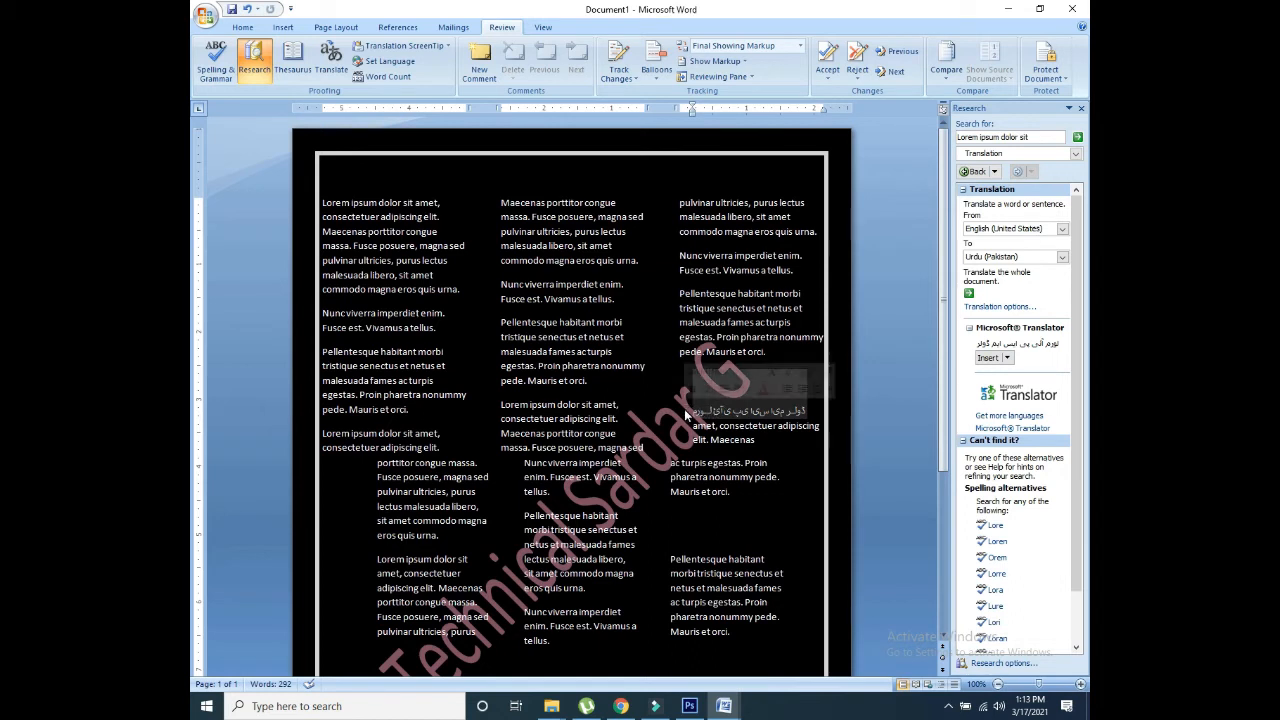
{"action": "left_click", "coordinate": [805, 398]}
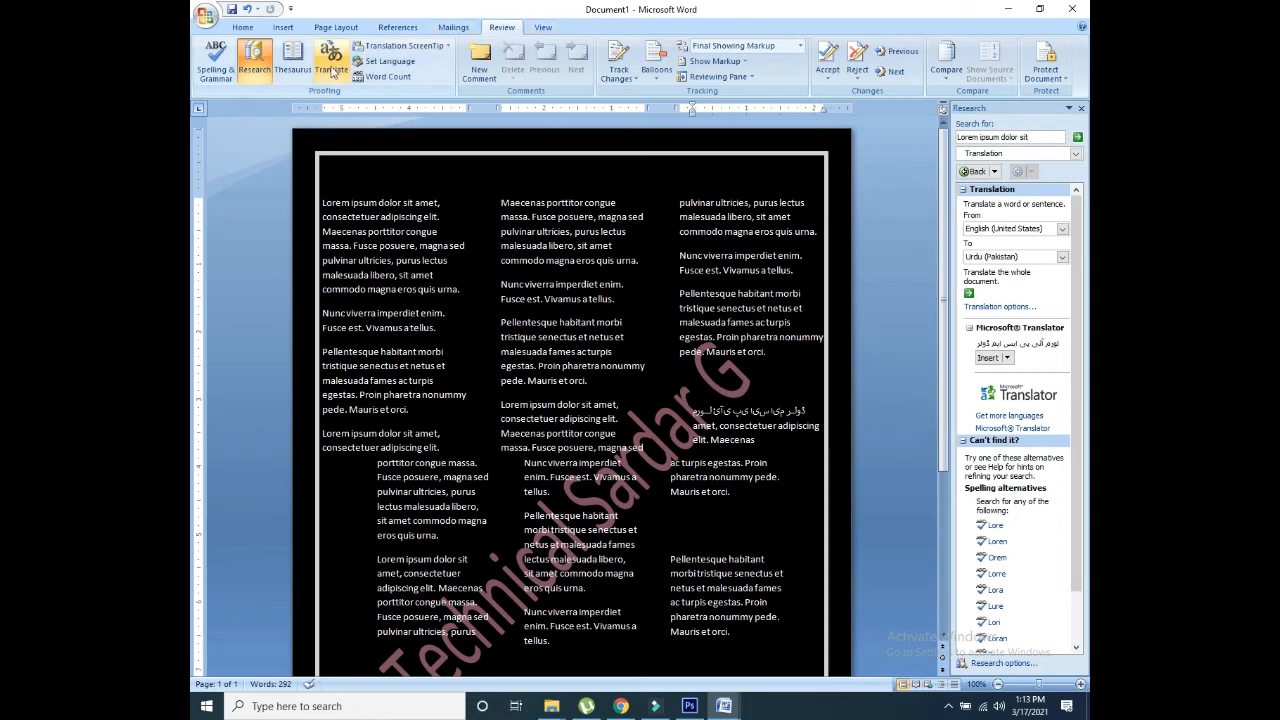
Step: Check the word count (292 words), then move to the View tools
{"action": "left_click", "coordinate": [388, 77]}
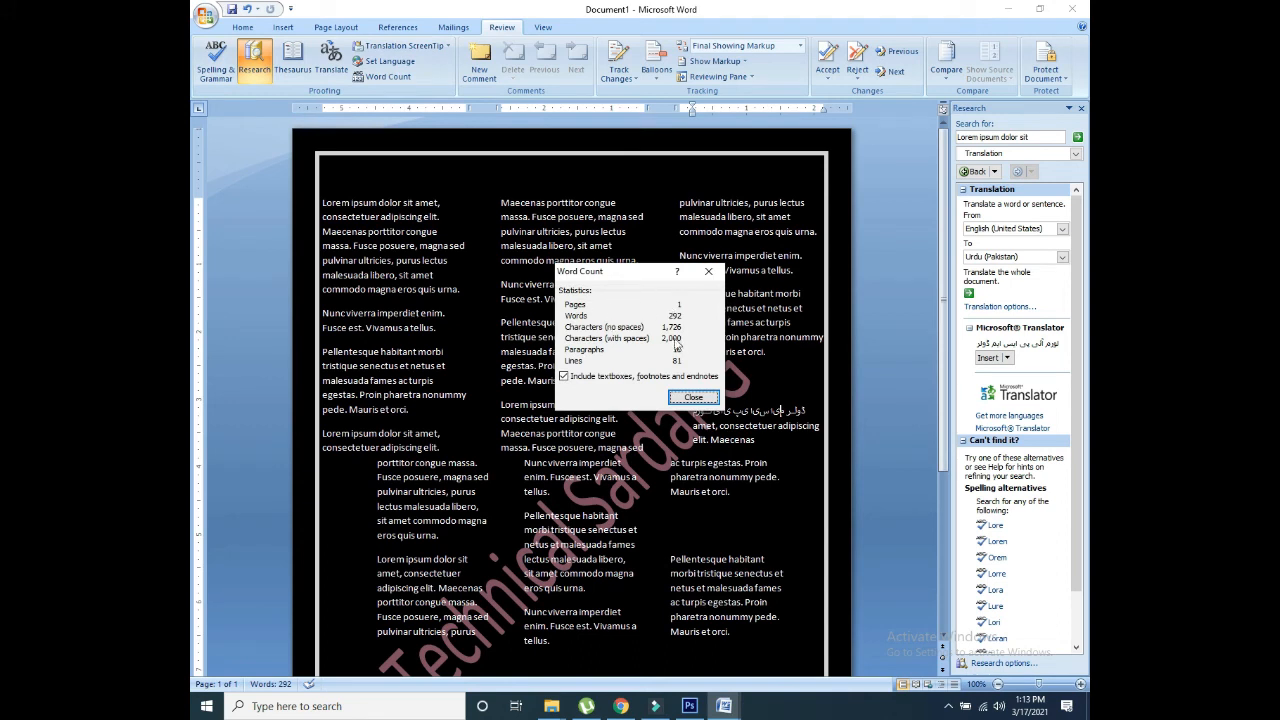
{"action": "left_click", "coordinate": [680, 397]}
{"action": "left_click", "coordinate": [683, 398]}
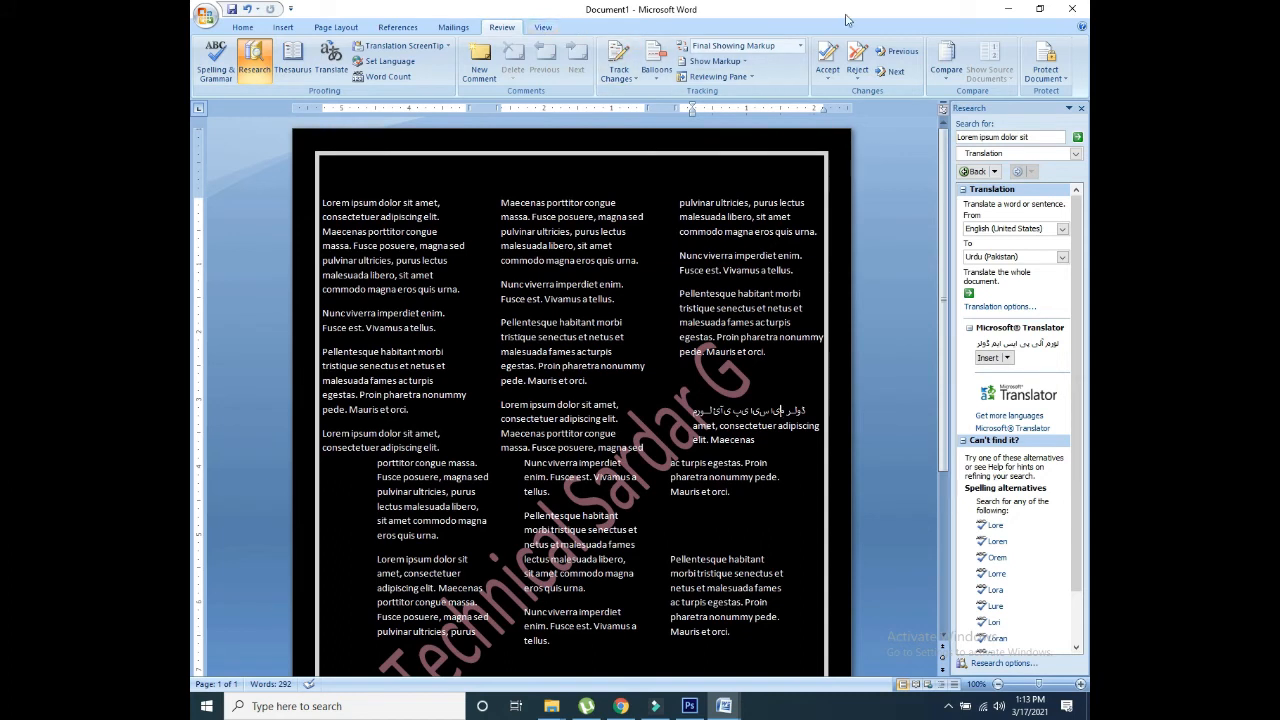
{"action": "left_click", "coordinate": [543, 28]}
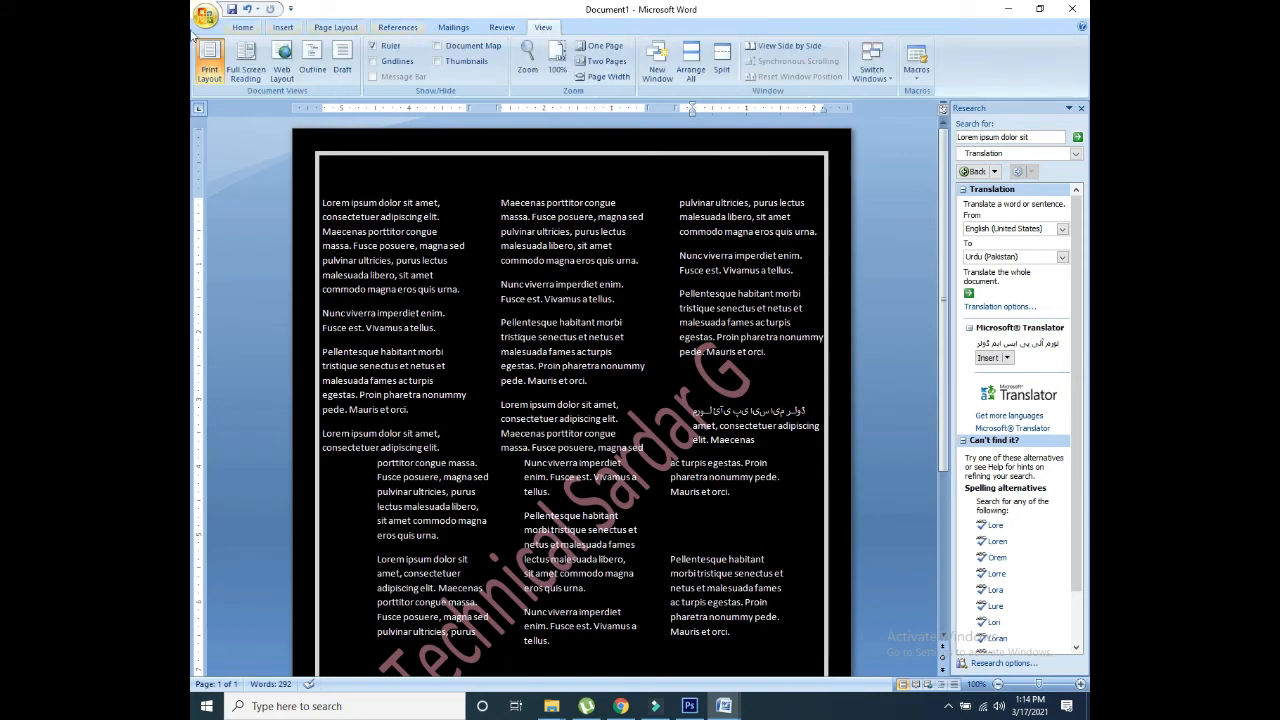
{"action": "left_click", "coordinate": [246, 60]}
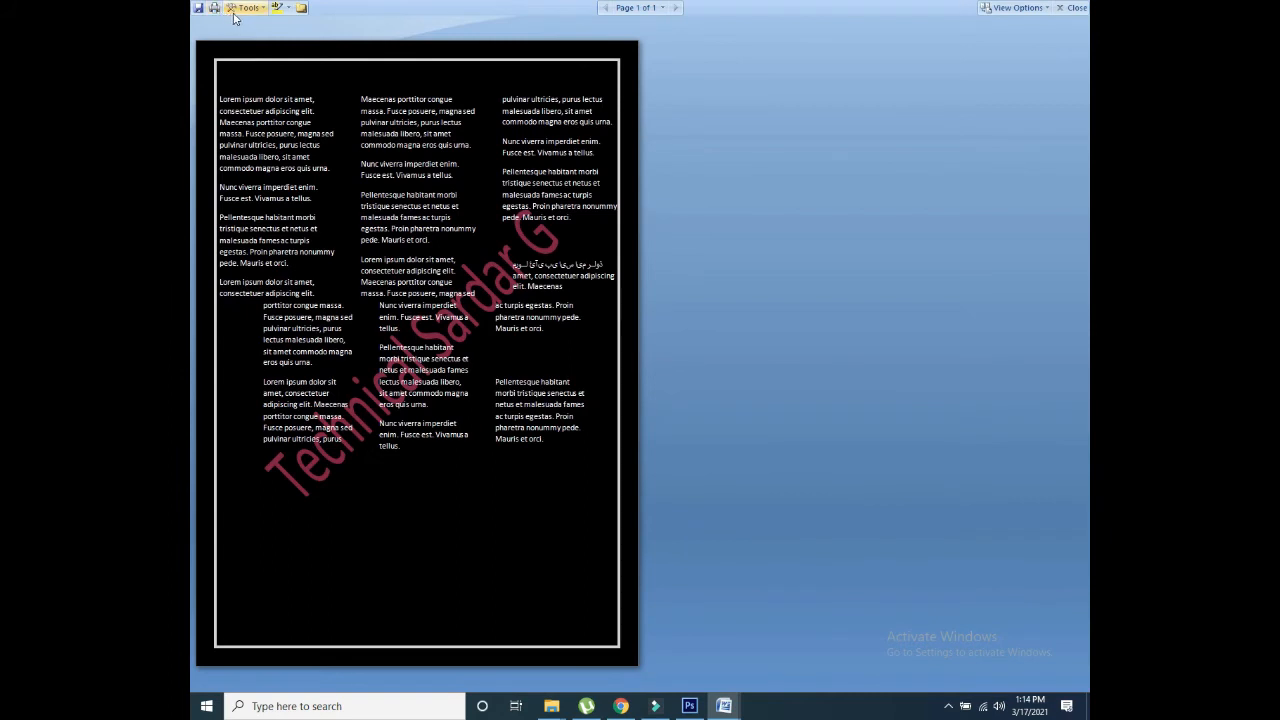
{"action": "left_click", "coordinate": [233, 9]}
{"action": "left_click", "coordinate": [242, 11]}
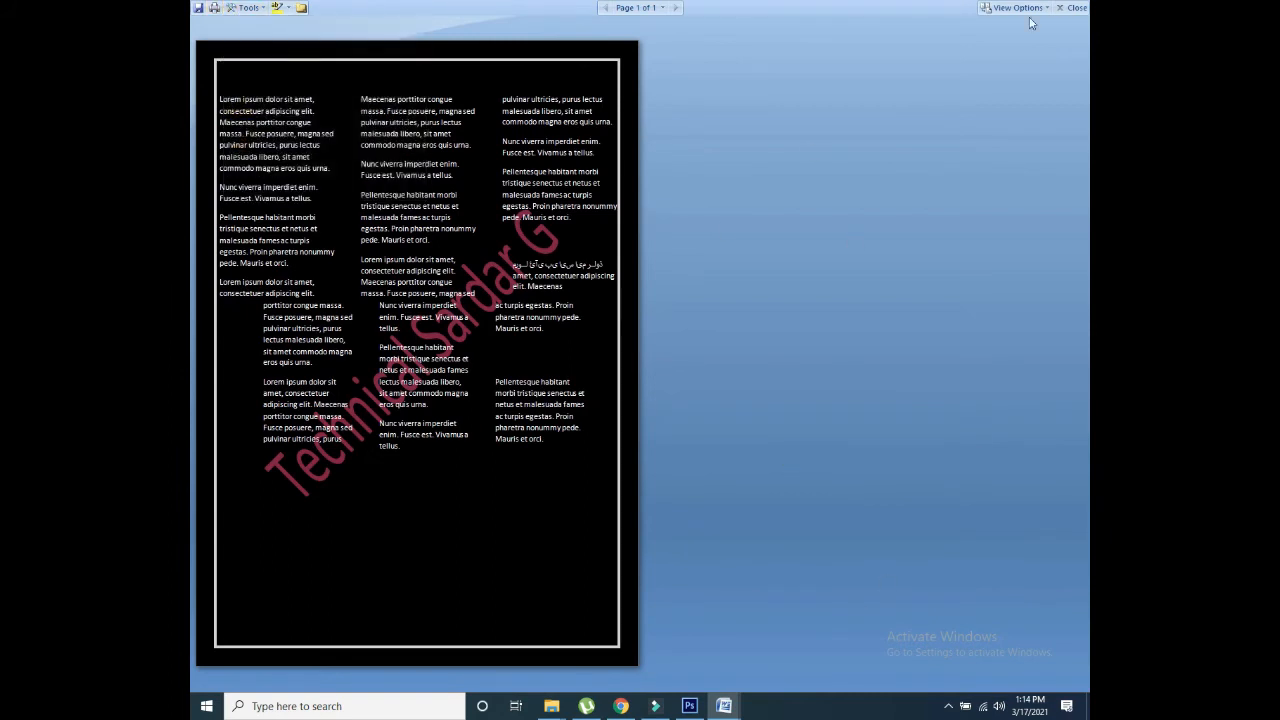
{"action": "left_click", "coordinate": [1073, 7]}
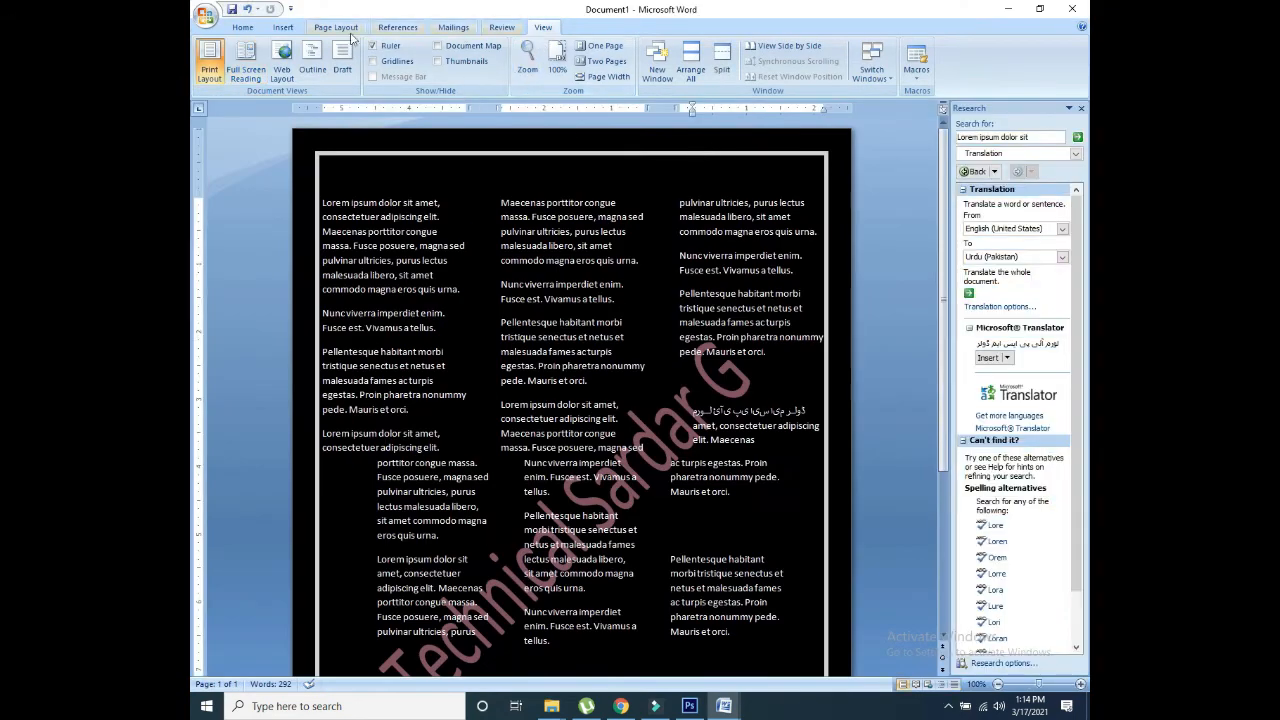
{"action": "left_click", "coordinate": [282, 62]}
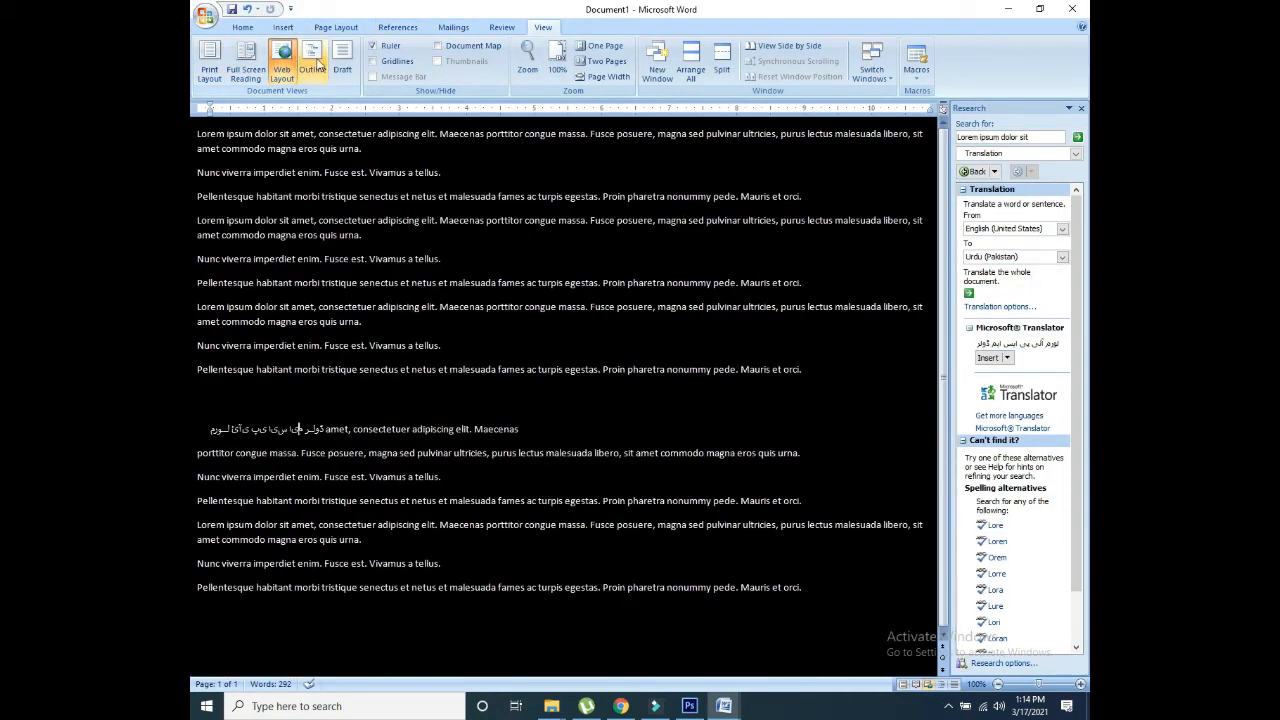
{"action": "left_click", "coordinate": [313, 64]}
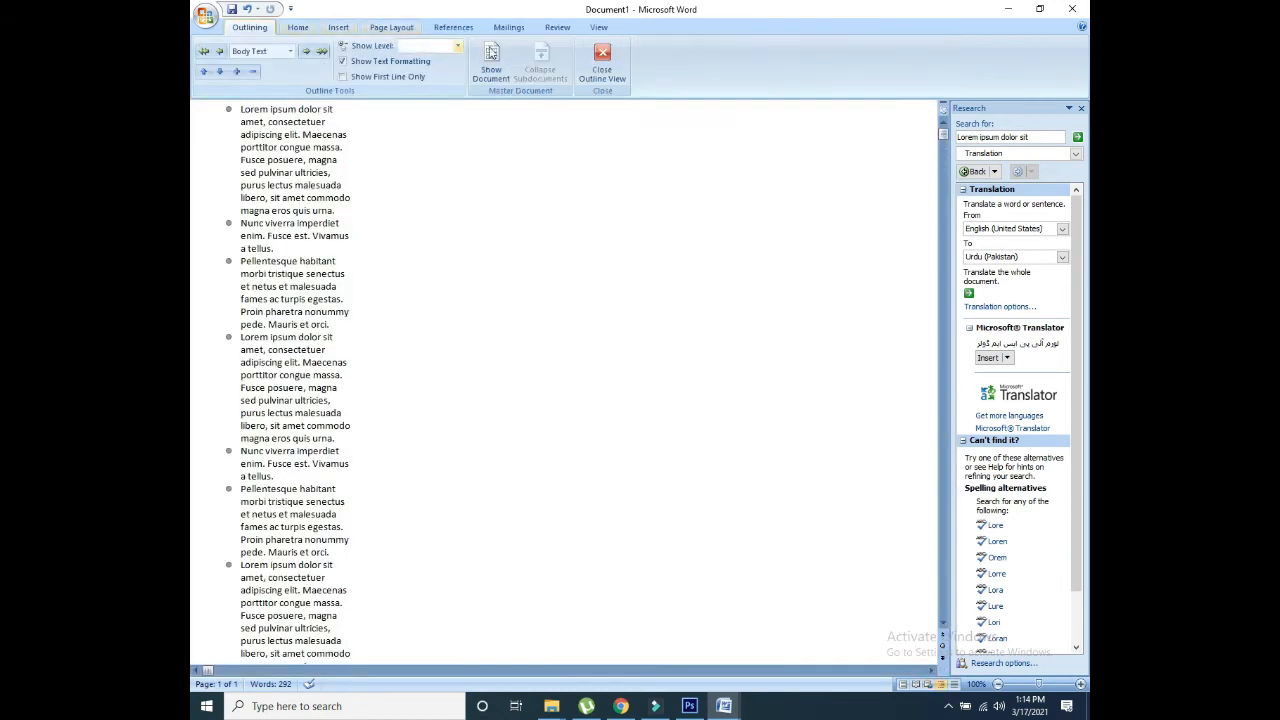
{"action": "left_click", "coordinate": [602, 62]}
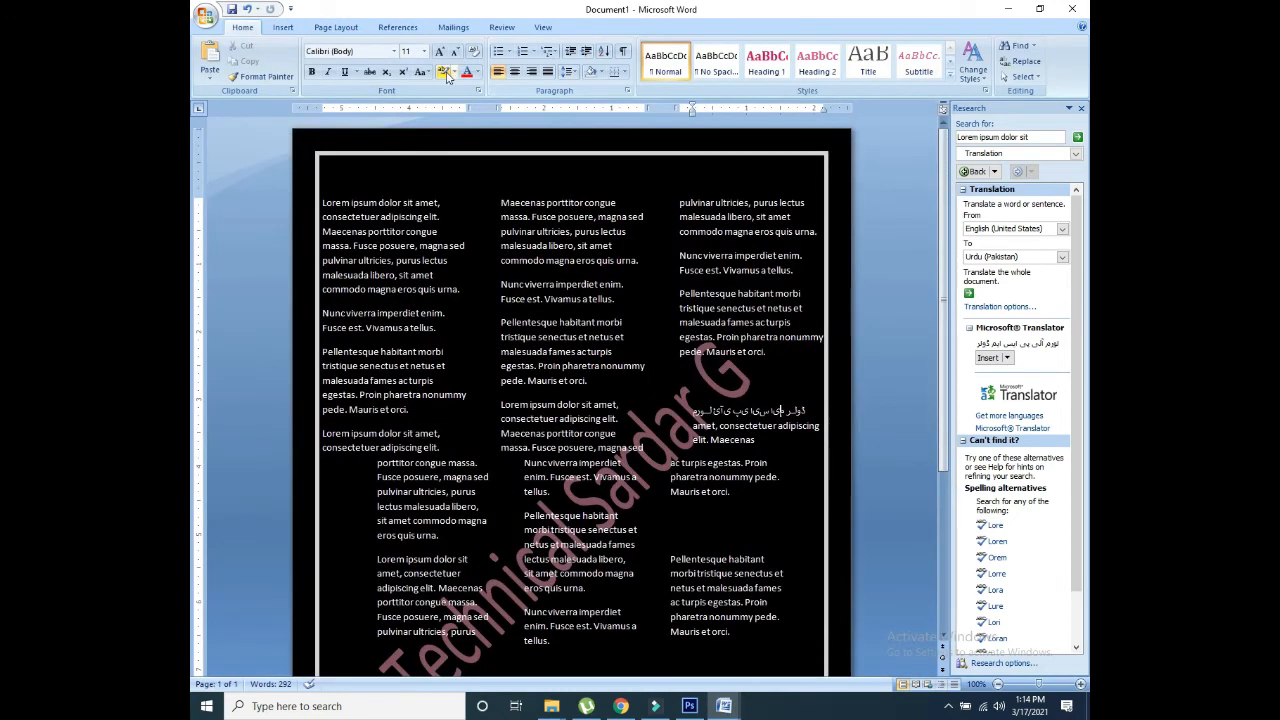
{"action": "left_click", "coordinate": [542, 27]}
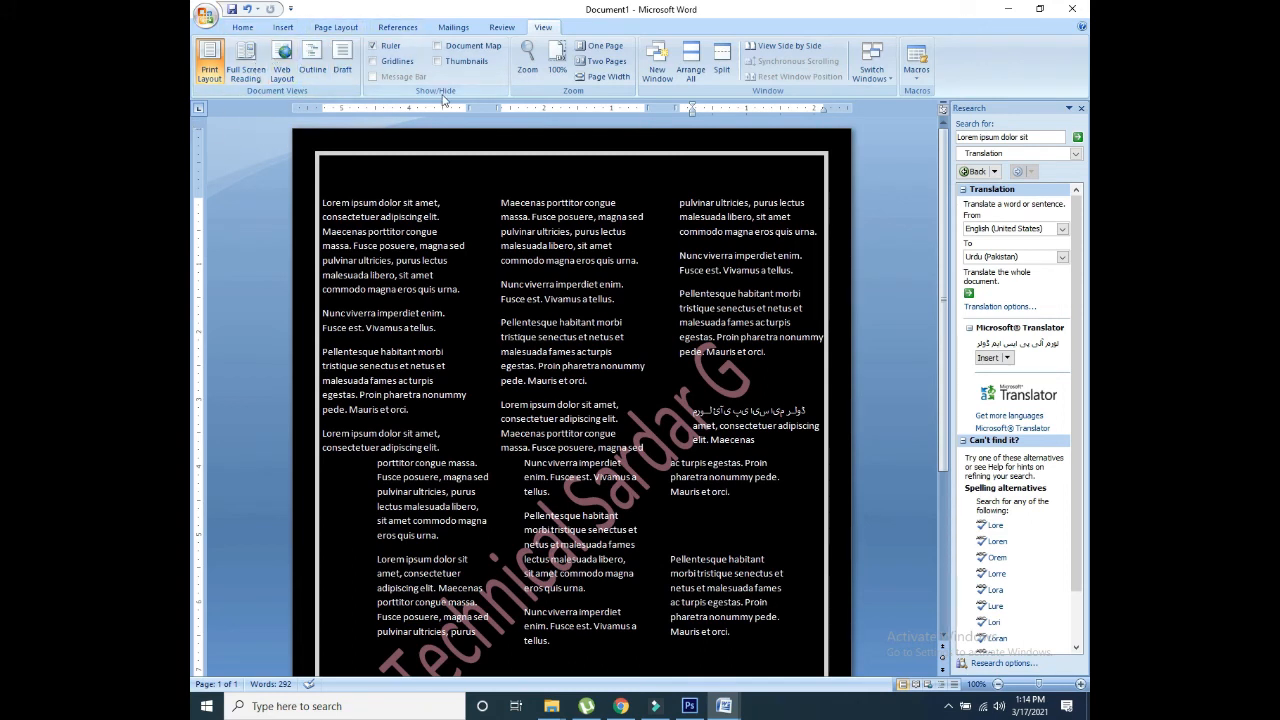
Step: Try Document Map and gridlines, ending with the page Thumbnails pane shown
{"action": "left_click", "coordinate": [437, 59]}
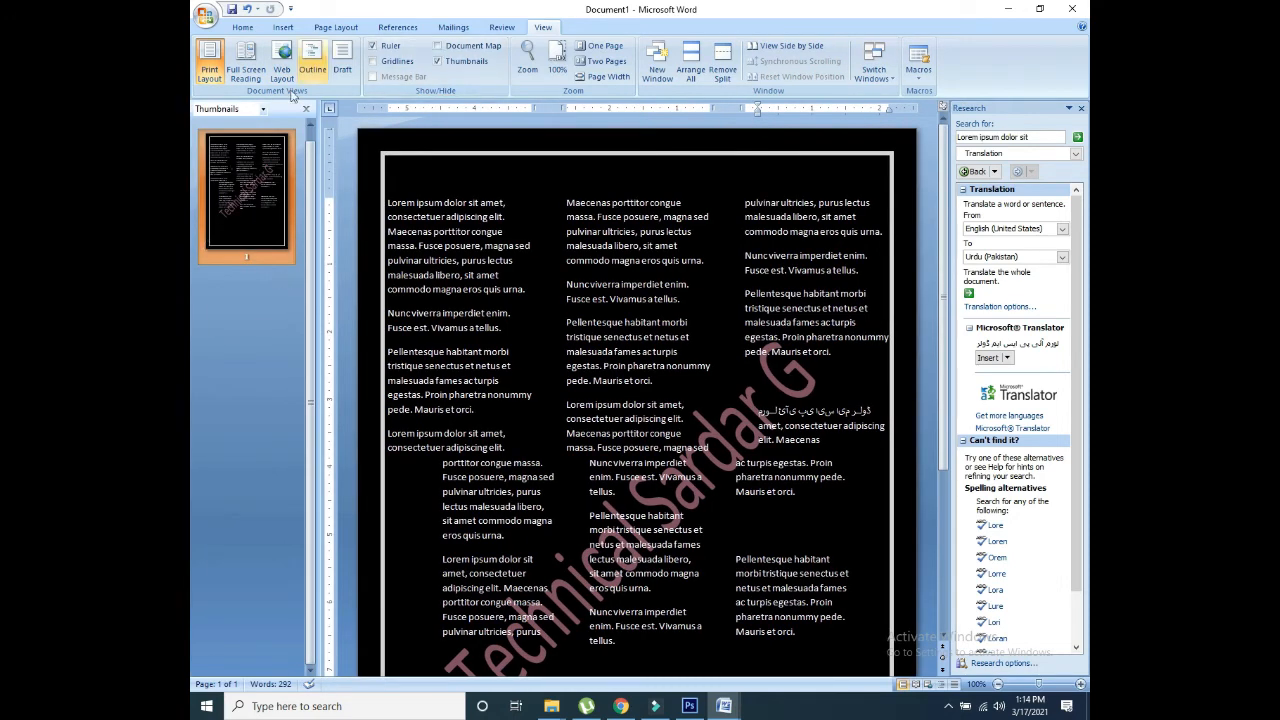
{"action": "left_click", "coordinate": [438, 46]}
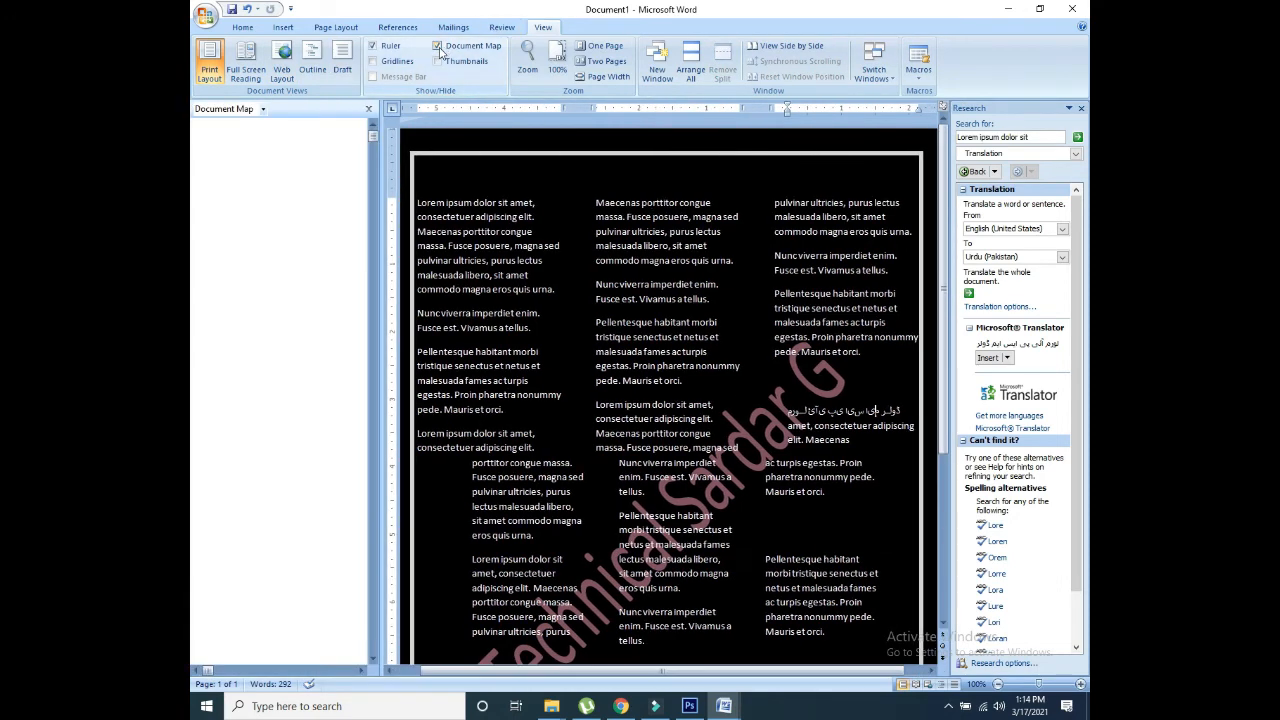
{"action": "left_click", "coordinate": [398, 62]}
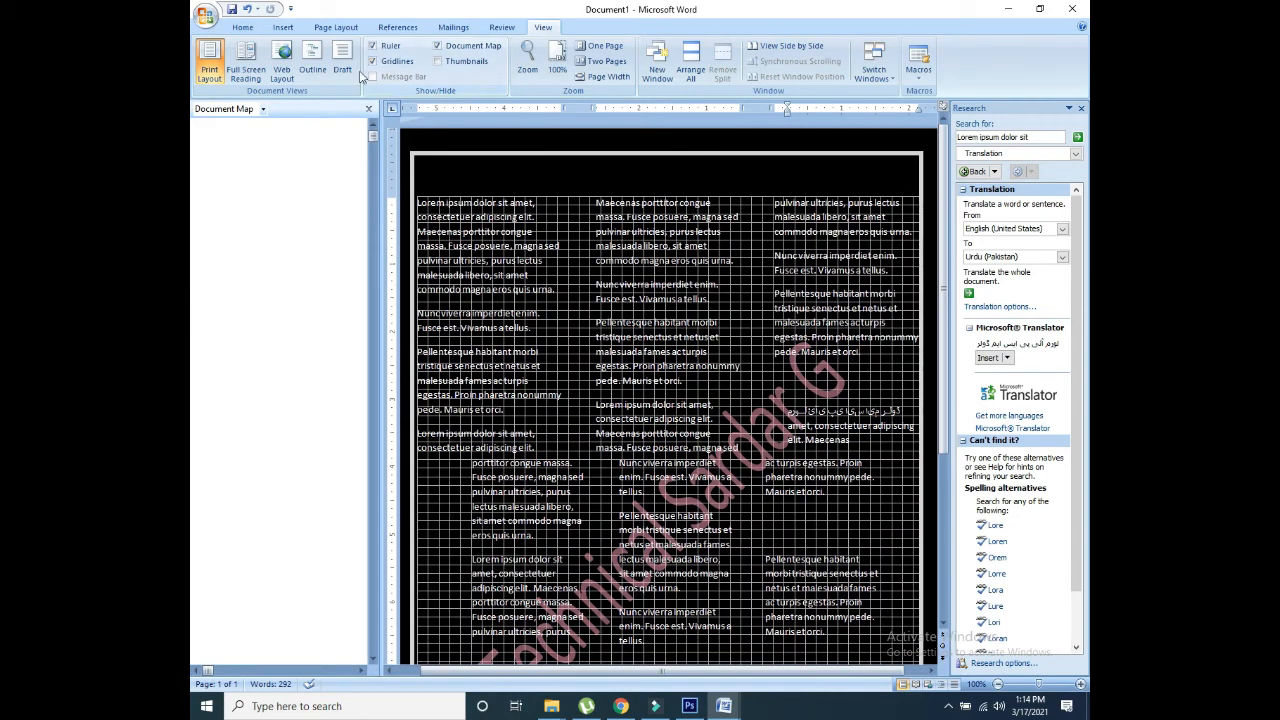
{"action": "left_click", "coordinate": [374, 62]}
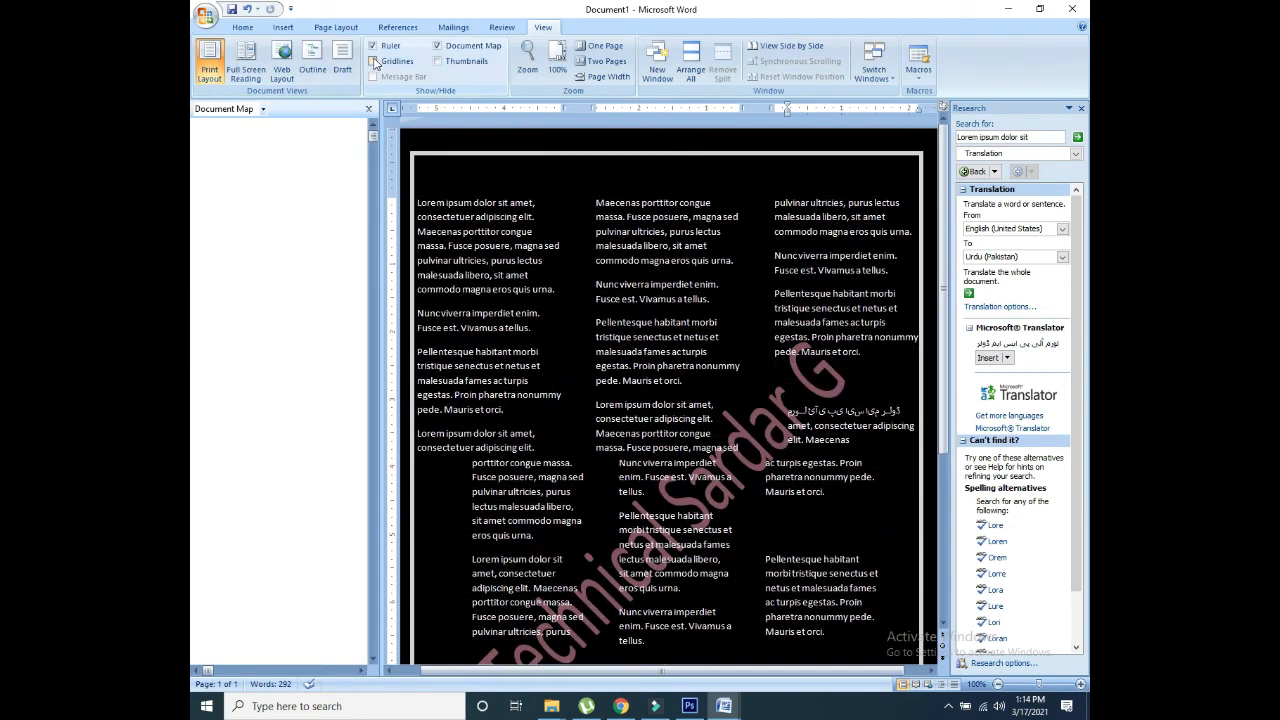
{"action": "left_click", "coordinate": [440, 47]}
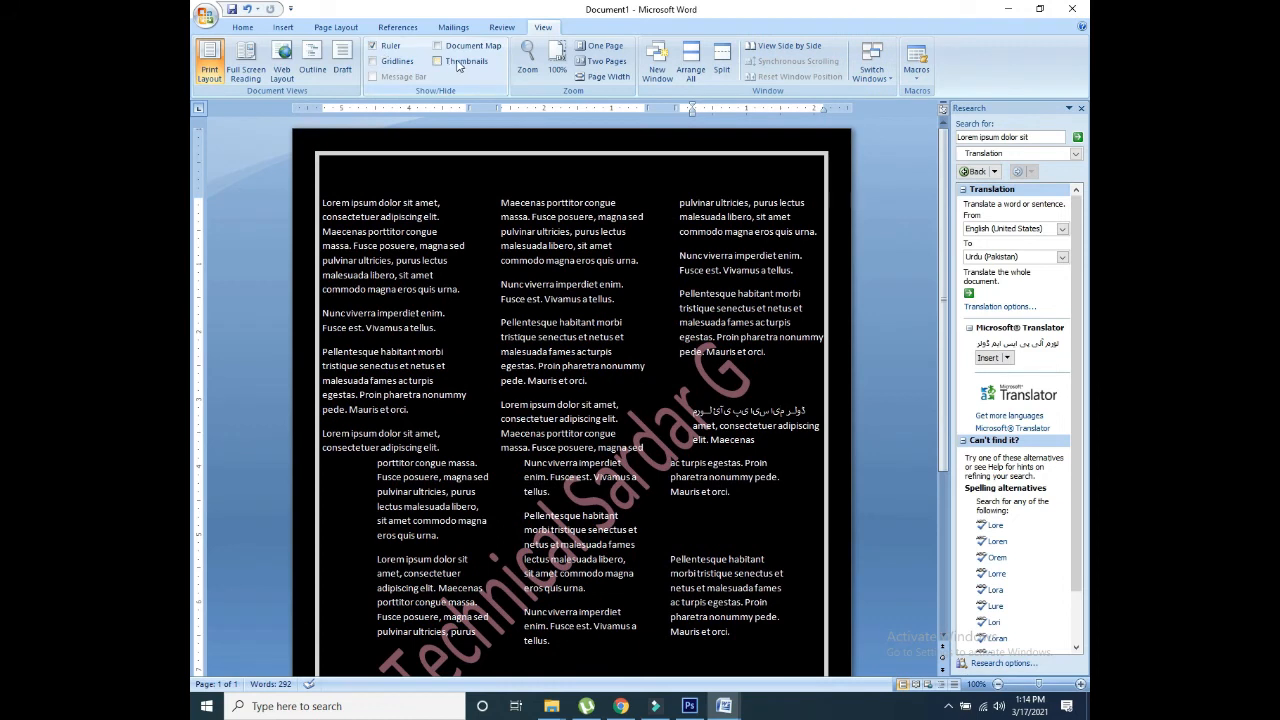
{"action": "left_click", "coordinate": [437, 62]}
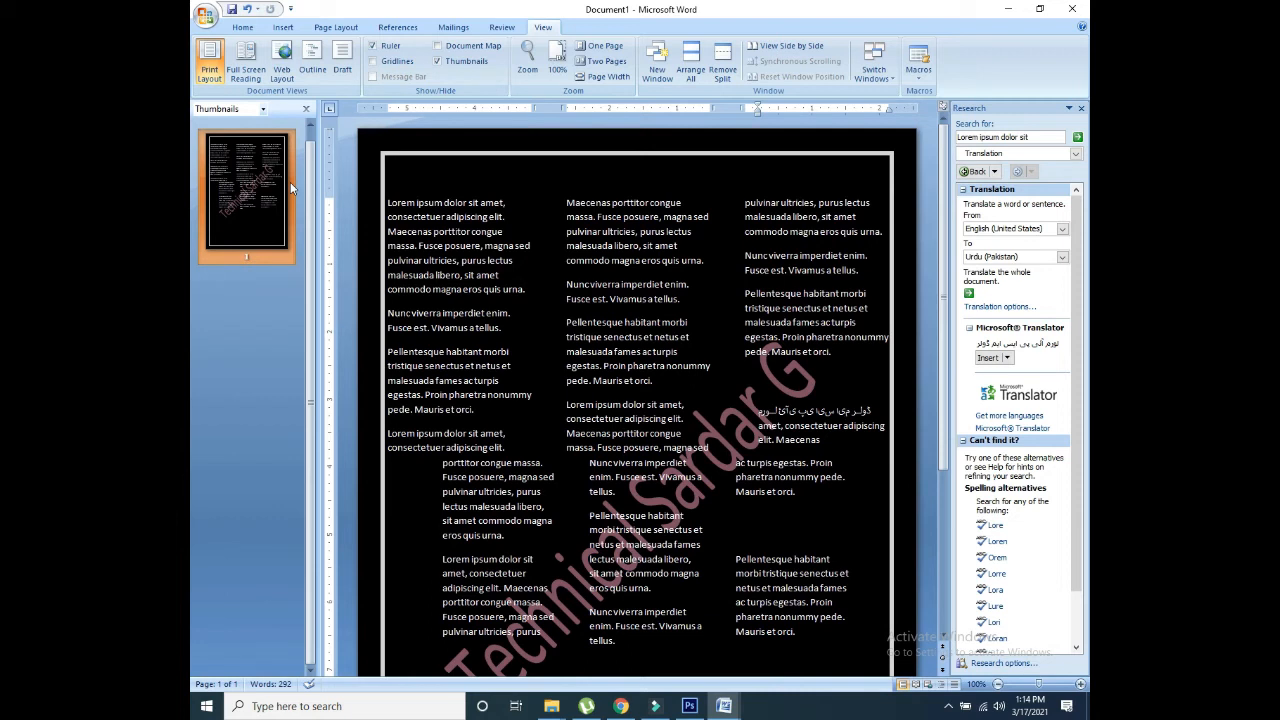
Step: Confirm the zoom at 100% and return to the Review tools
{"action": "left_click", "coordinate": [525, 70]}
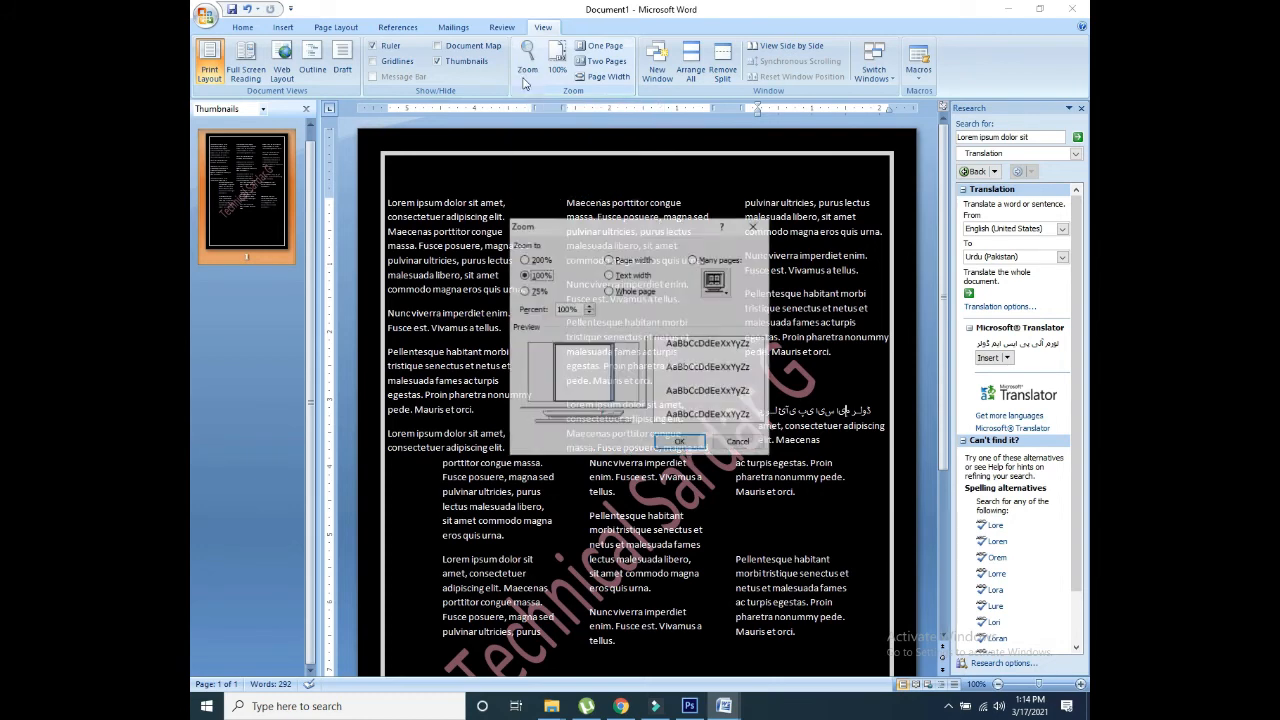
{"action": "left_click", "coordinate": [680, 443]}
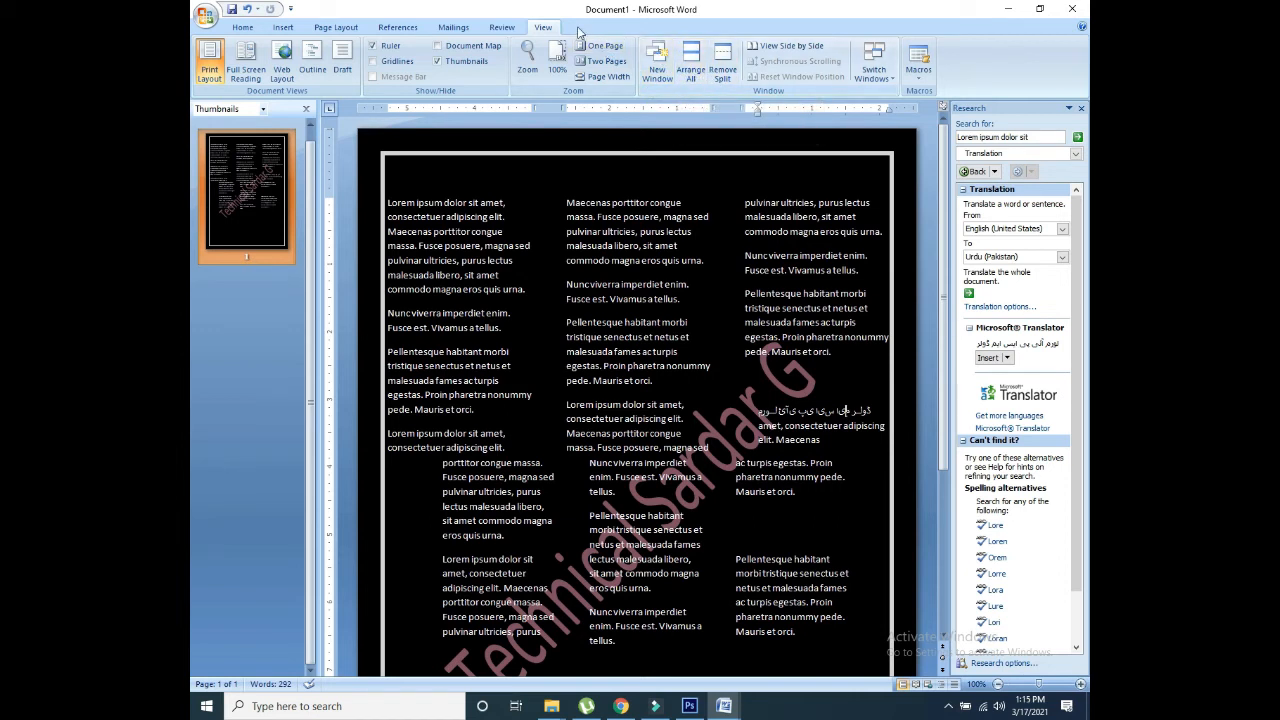
{"action": "left_click", "coordinate": [486, 31]}
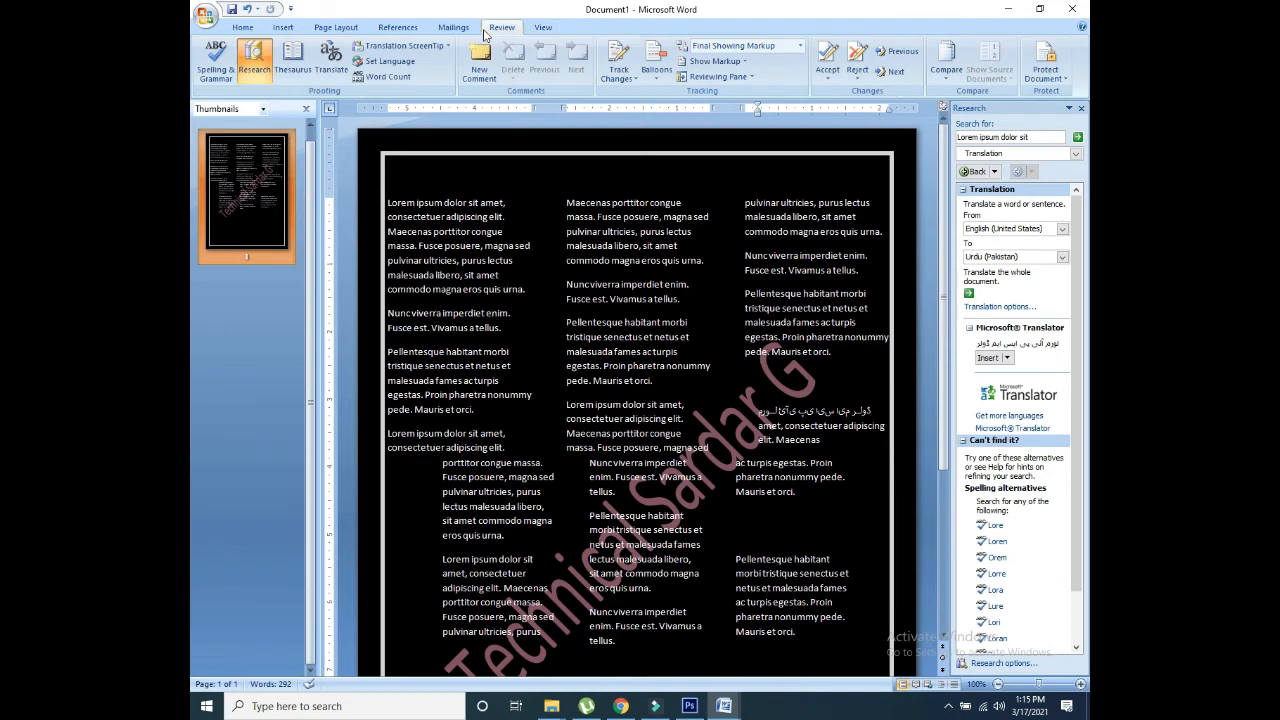
Step: Compare two CV files, choosing one as original and another as revised
{"action": "left_click", "coordinate": [941, 72]}
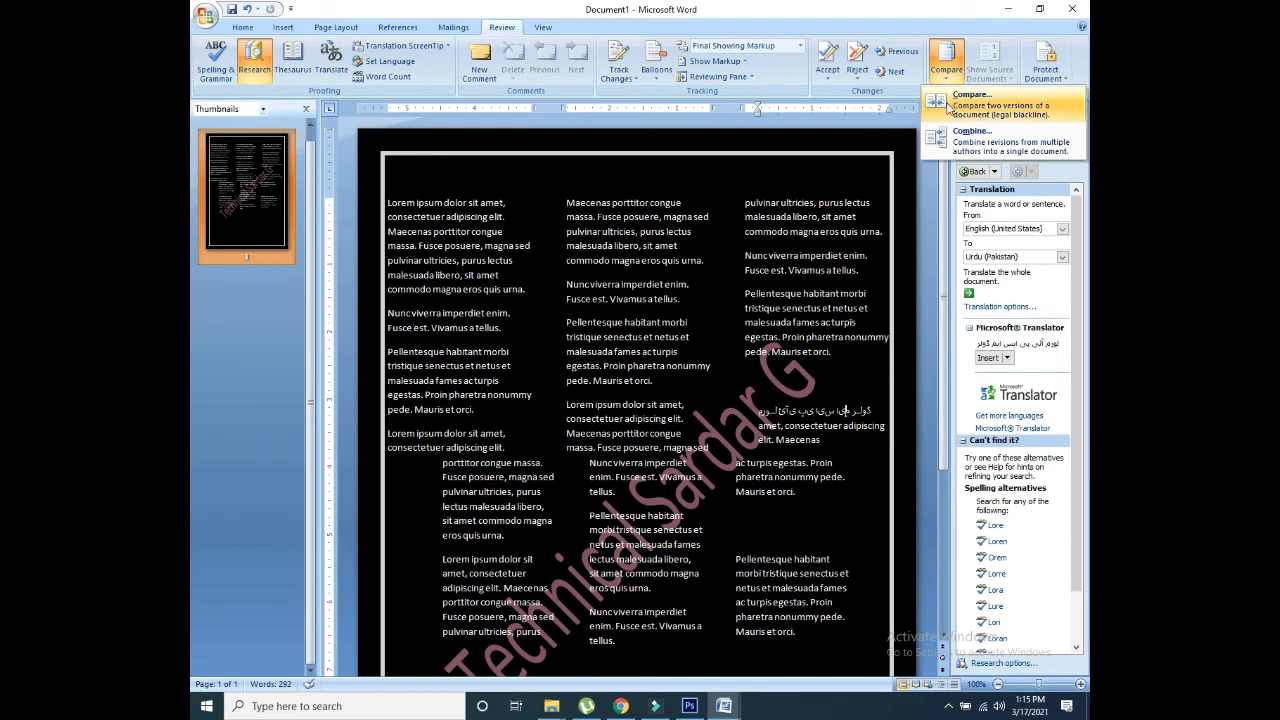
{"action": "left_click", "coordinate": [947, 104]}
{"action": "left_click", "coordinate": [601, 324]}
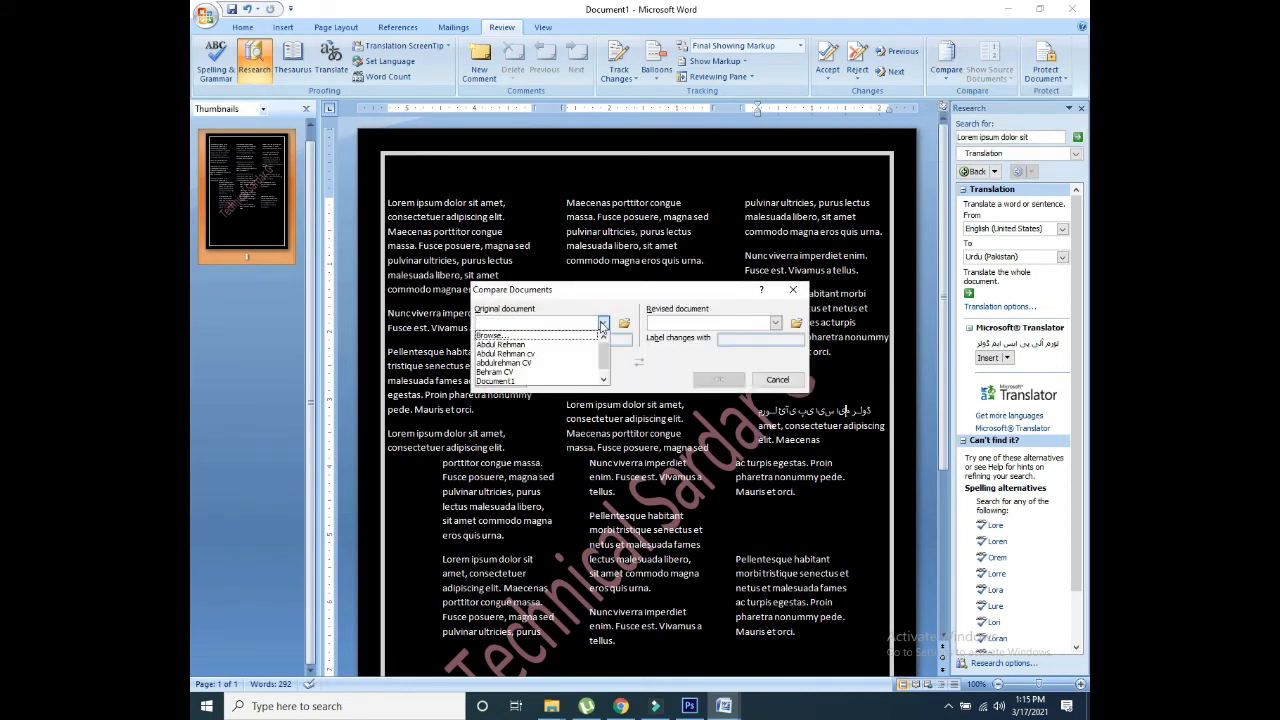
{"action": "left_click", "coordinate": [505, 372]}
{"action": "left_click", "coordinate": [740, 328]}
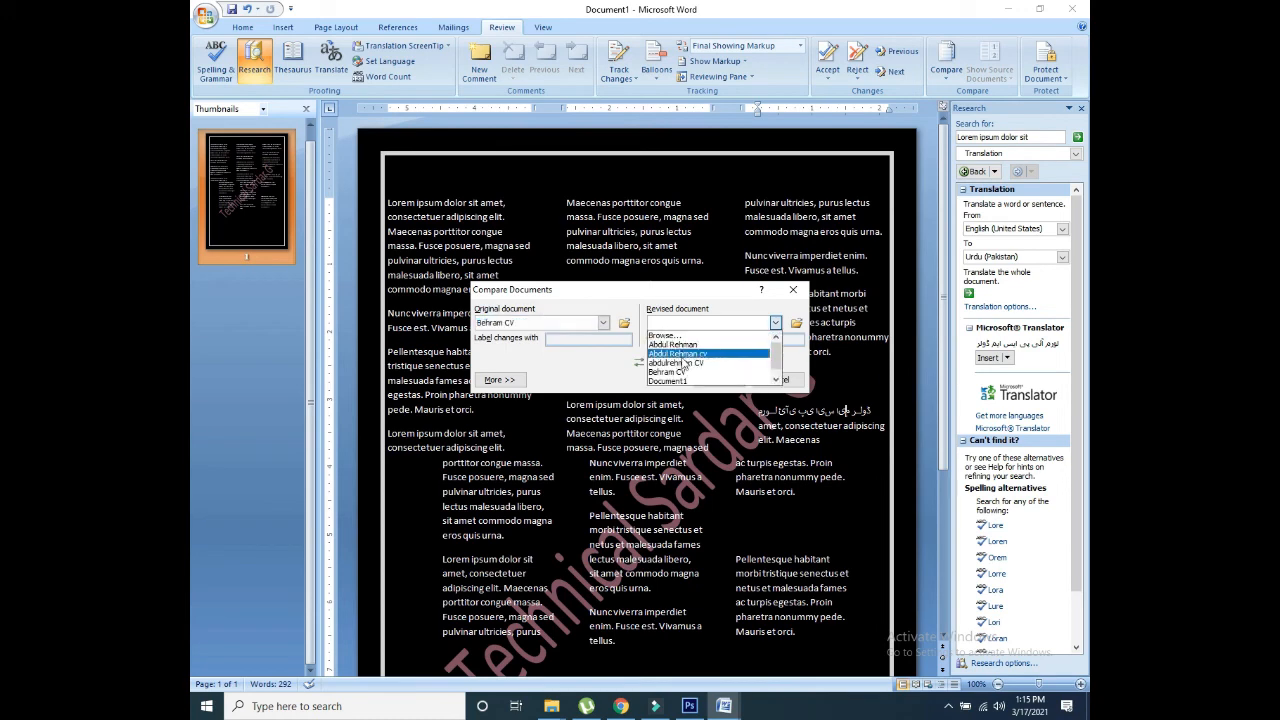
{"action": "left_click", "coordinate": [686, 354]}
{"action": "left_click", "coordinate": [718, 378]}
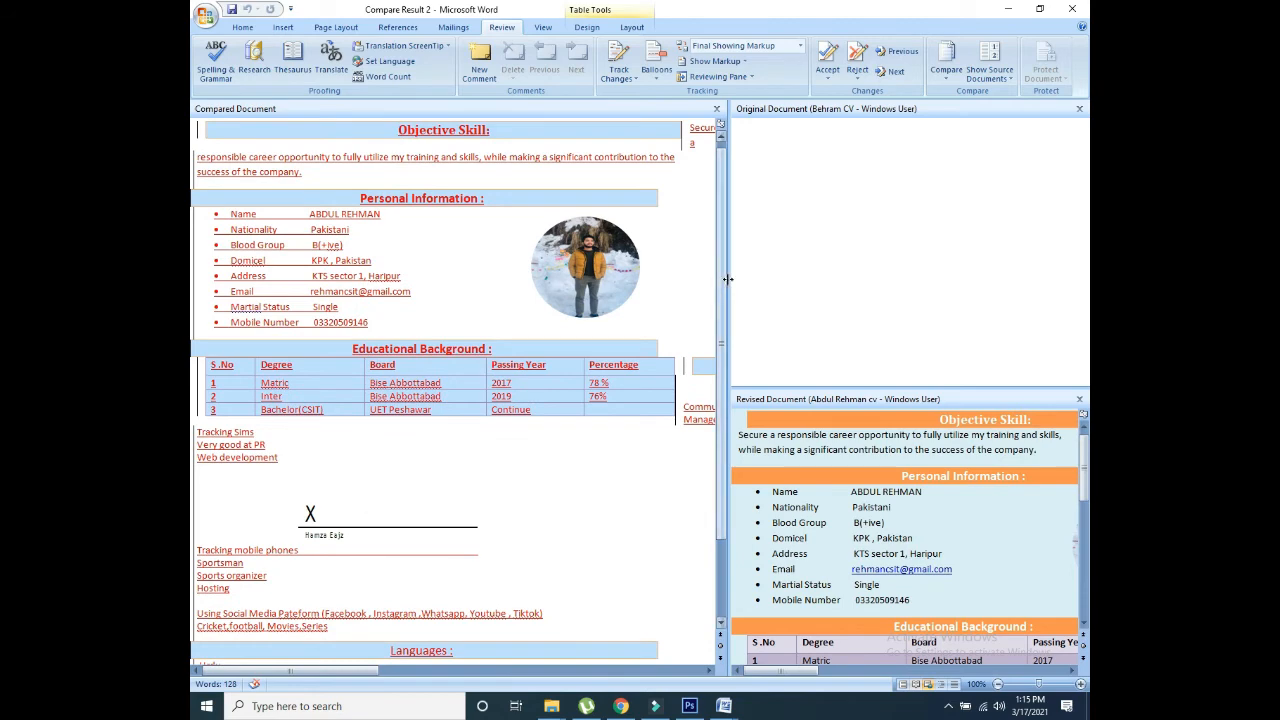
Step: Widen the original and revised document panes beside the compared CV
{"action": "left_click_drag", "start_coordinate": [730, 280], "coordinate": [621, 283]}
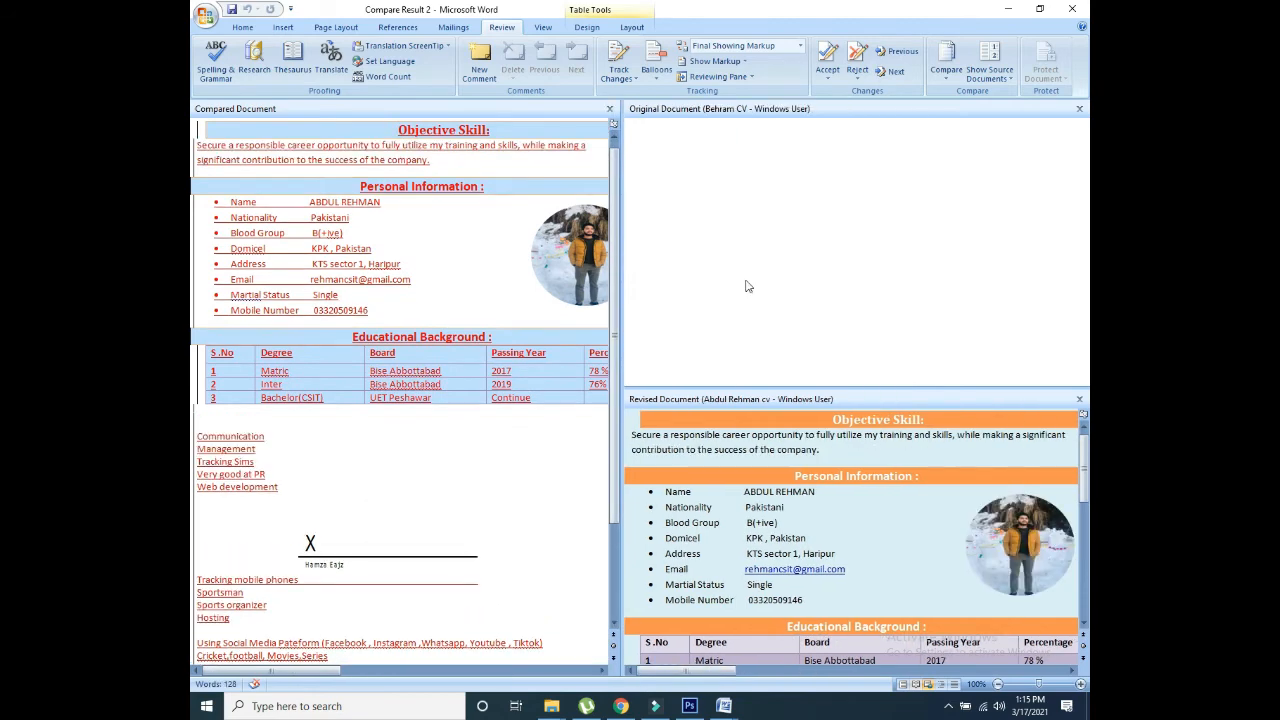
{"action": "mouse_move", "coordinate": [1084, 478]}
{"action": "left_mouse_down"}
{"action": "mouse_move", "coordinate": [1084, 580]}
{"action": "mouse_move", "coordinate": [1084, 474]}
{"action": "left_mouse_up"}
{"action": "left_click", "coordinate": [1088, 285]}
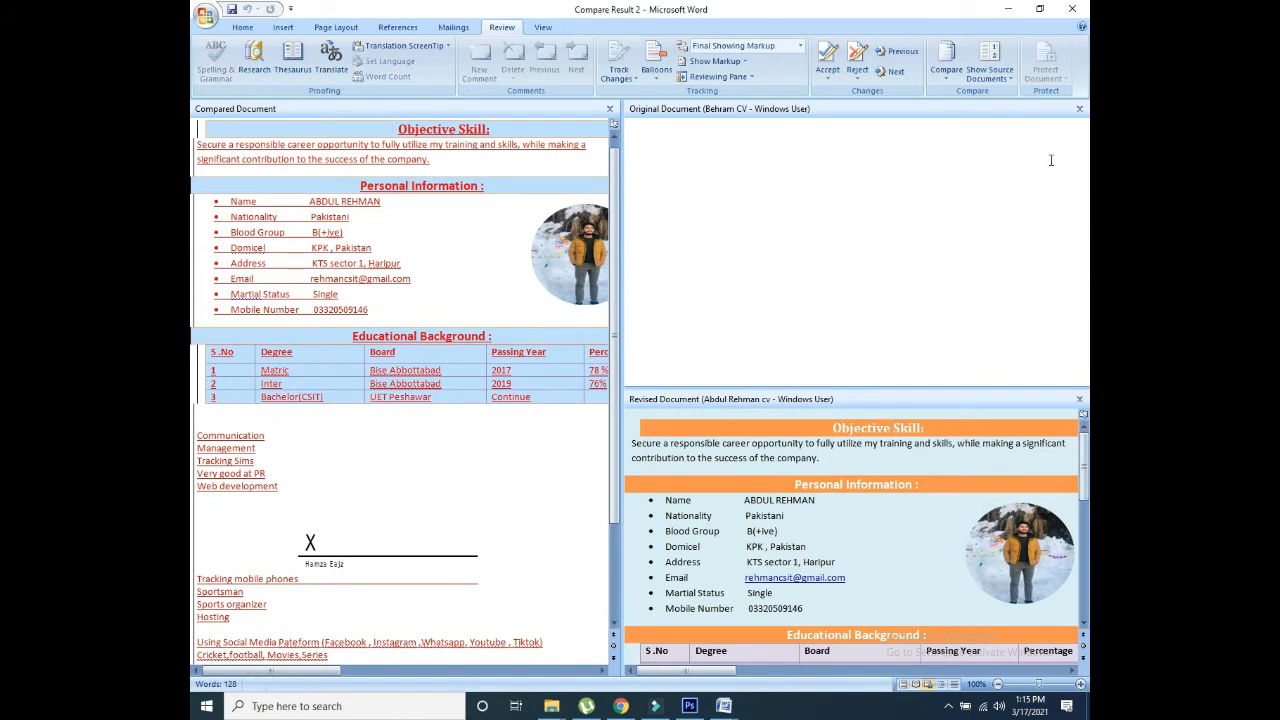
Step: Close the original and revised document panes, leaving only the compared CV
{"action": "left_click", "coordinate": [1080, 109]}
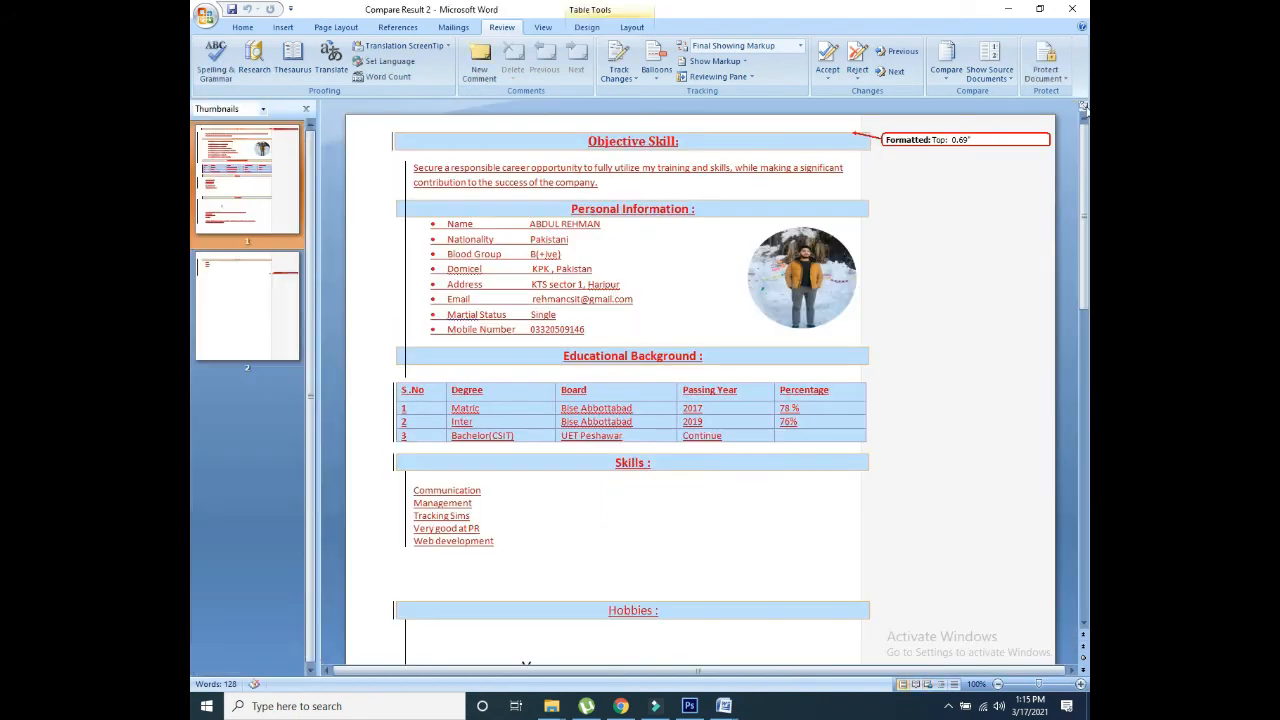
{"action": "left_click_drag", "start_coordinate": [1083, 190], "coordinate": [1058, 147]}
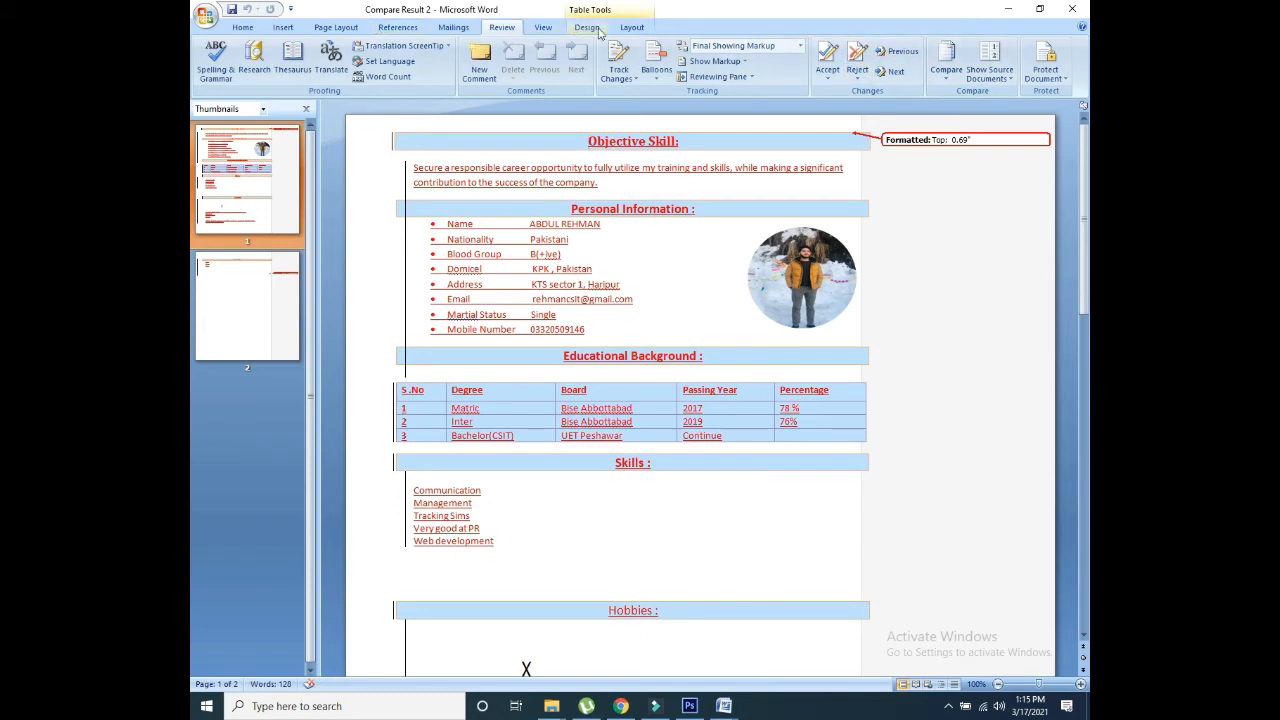
{"action": "left_click", "coordinate": [543, 27]}
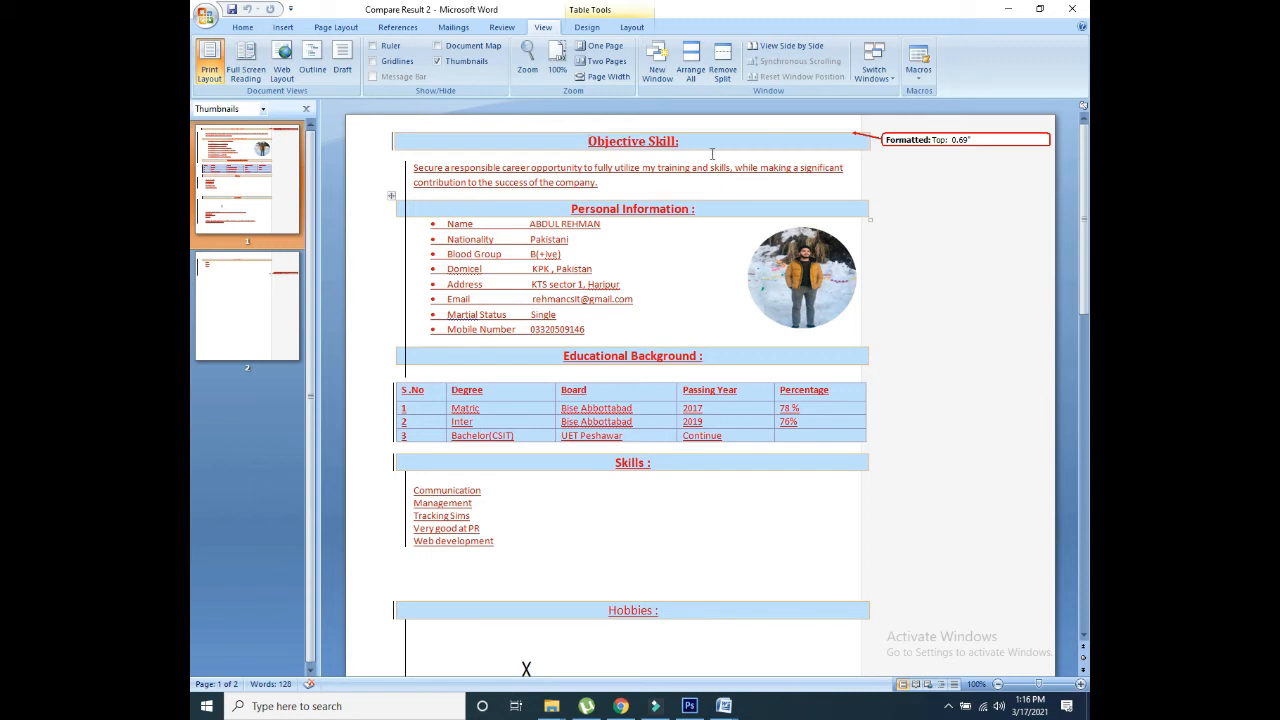
Step: Restore the screen recorder window from the hidden tray icons
{"action": "left_click", "coordinate": [950, 706]}
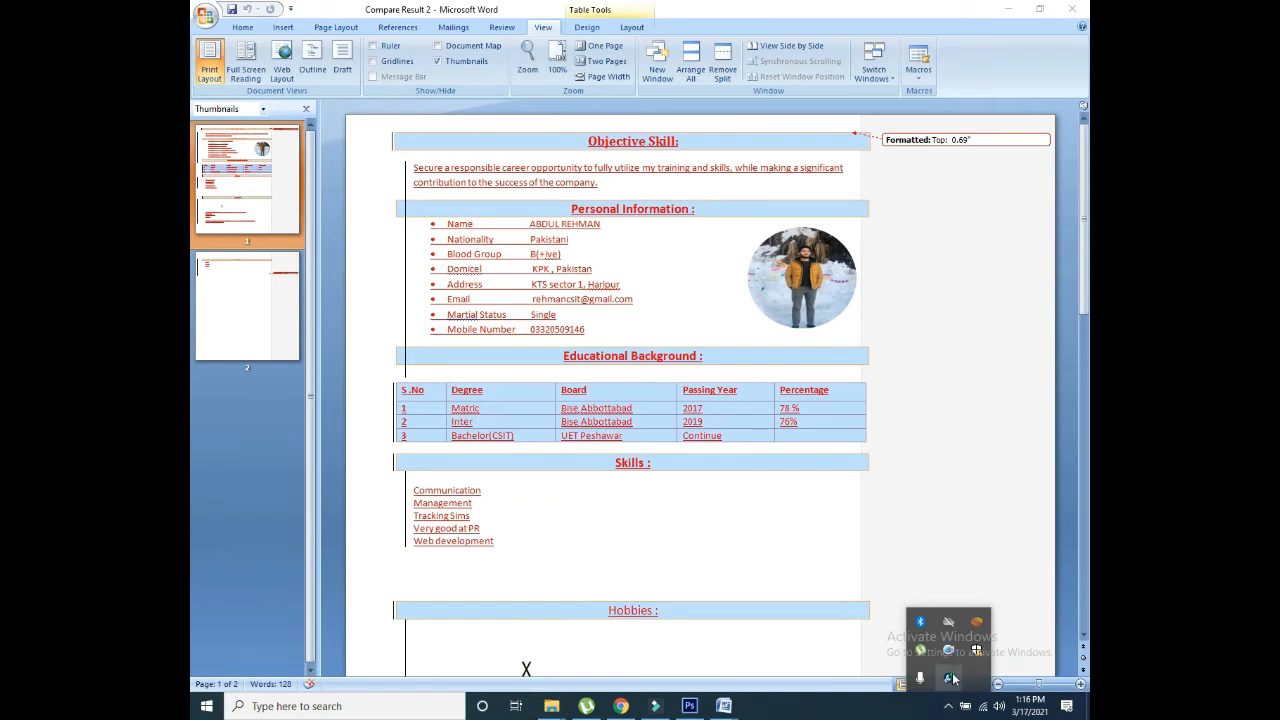
{"action": "right_click", "coordinate": [952, 654]}
{"action": "left_click", "coordinate": [946, 660]}
{"action": "left_click", "coordinate": [950, 705]}
{"action": "left_click", "coordinate": [950, 656]}
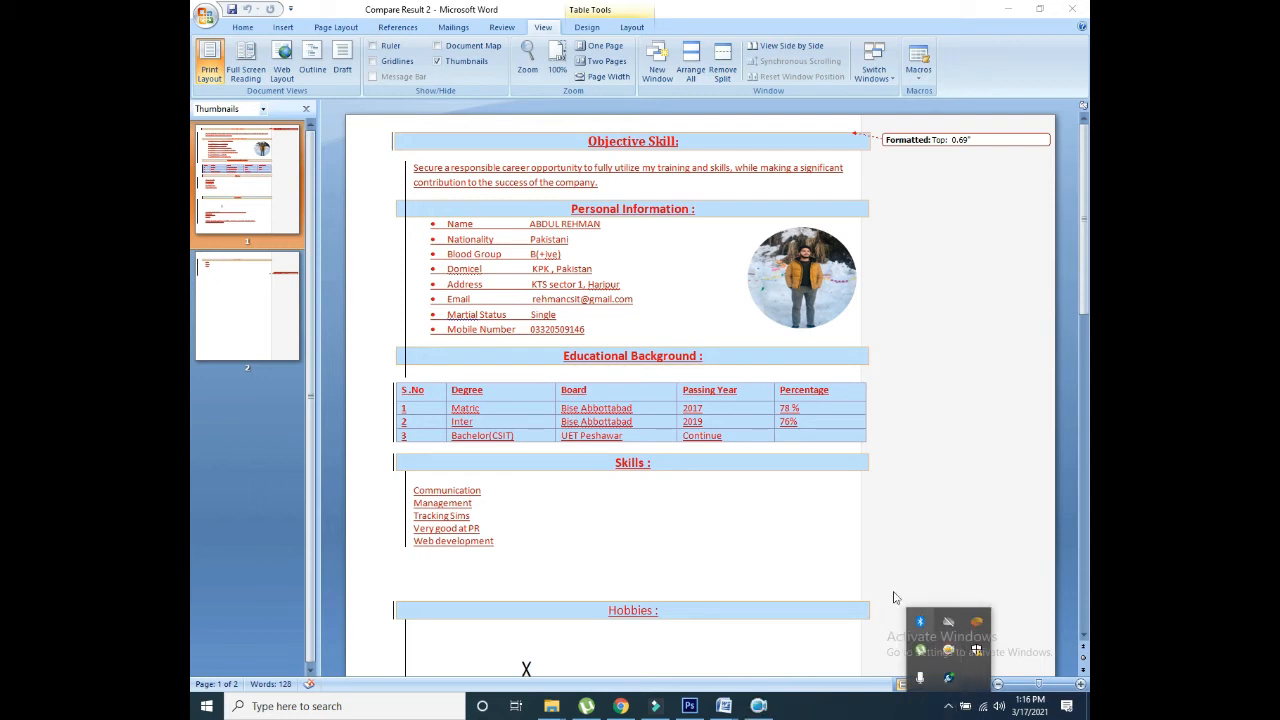
{"action": "left_click", "coordinate": [768, 706]}
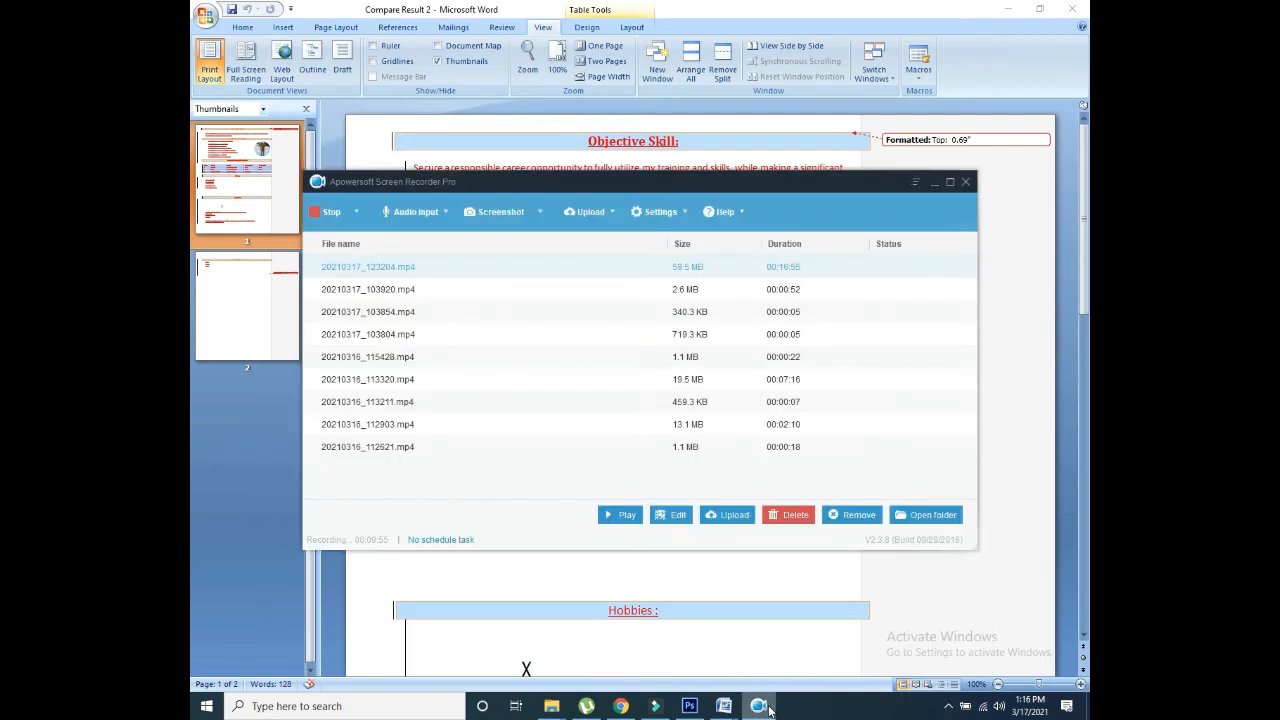
Step: Stop the Apowersoft recording from its stop options
{"action": "left_click", "coordinate": [355, 212]}
{"action": "left_click", "coordinate": [336, 219]}
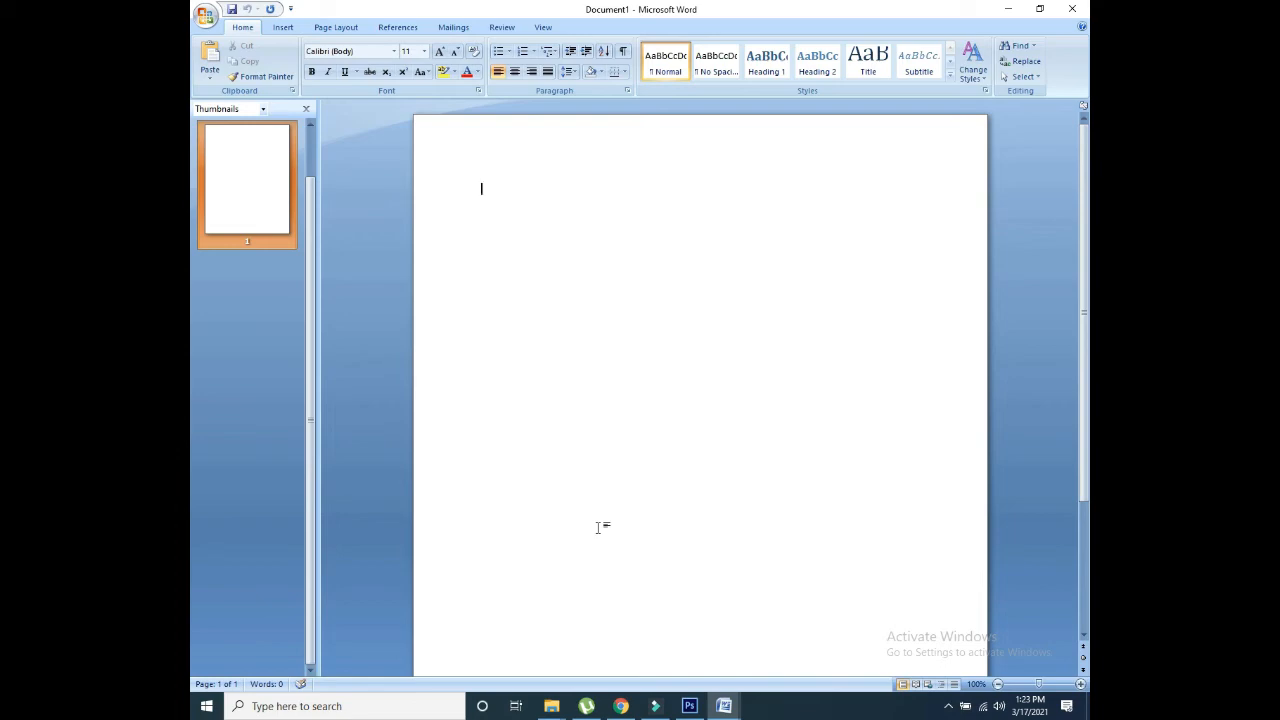
Step: Bring blank Document1 to the front via the taskbar and close its Thumbnails pane
{"action": "left_click", "coordinate": [1005, 9]}
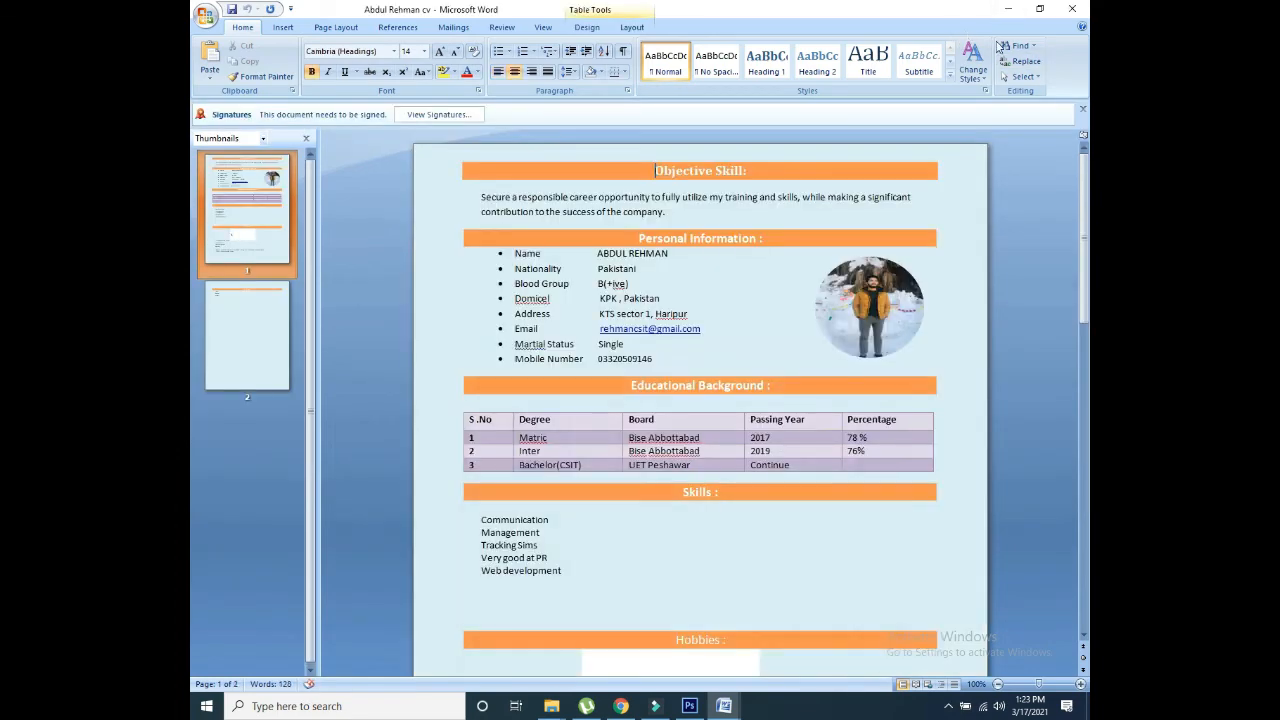
{"action": "left_click_drag", "start_coordinate": [1086, 190], "coordinate": [1065, 128]}
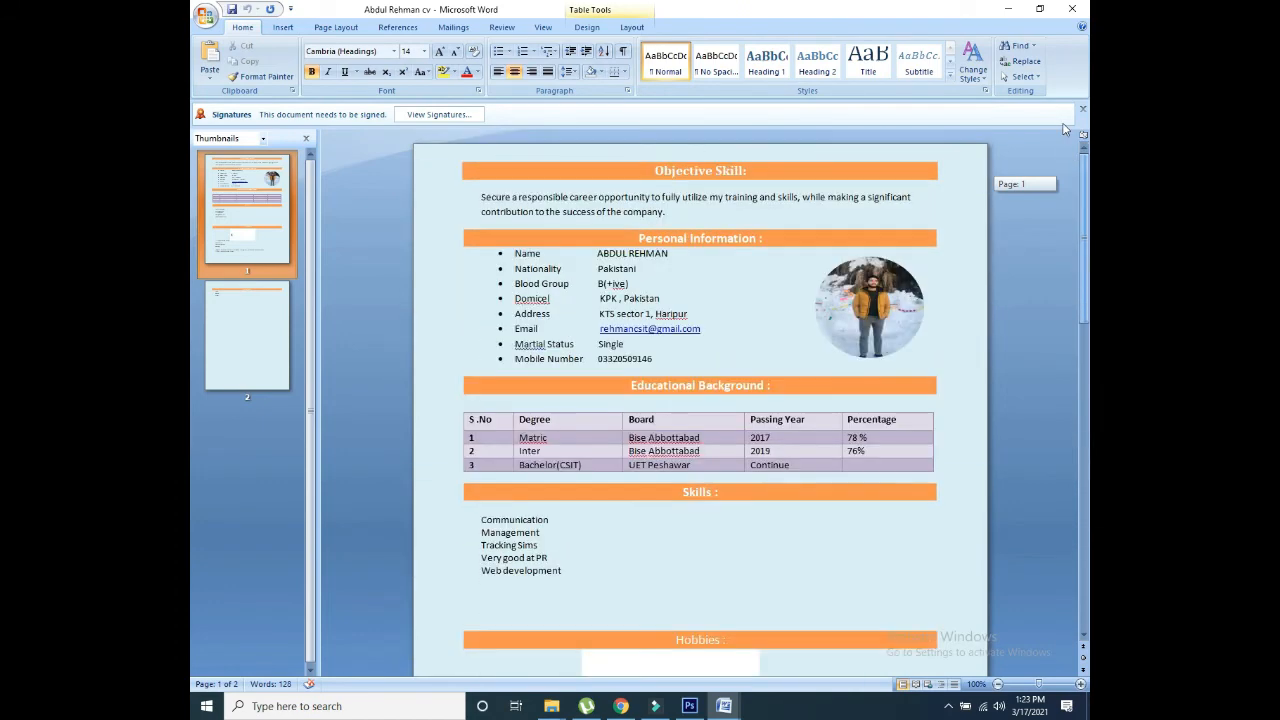
{"action": "left_click", "coordinate": [1012, 9]}
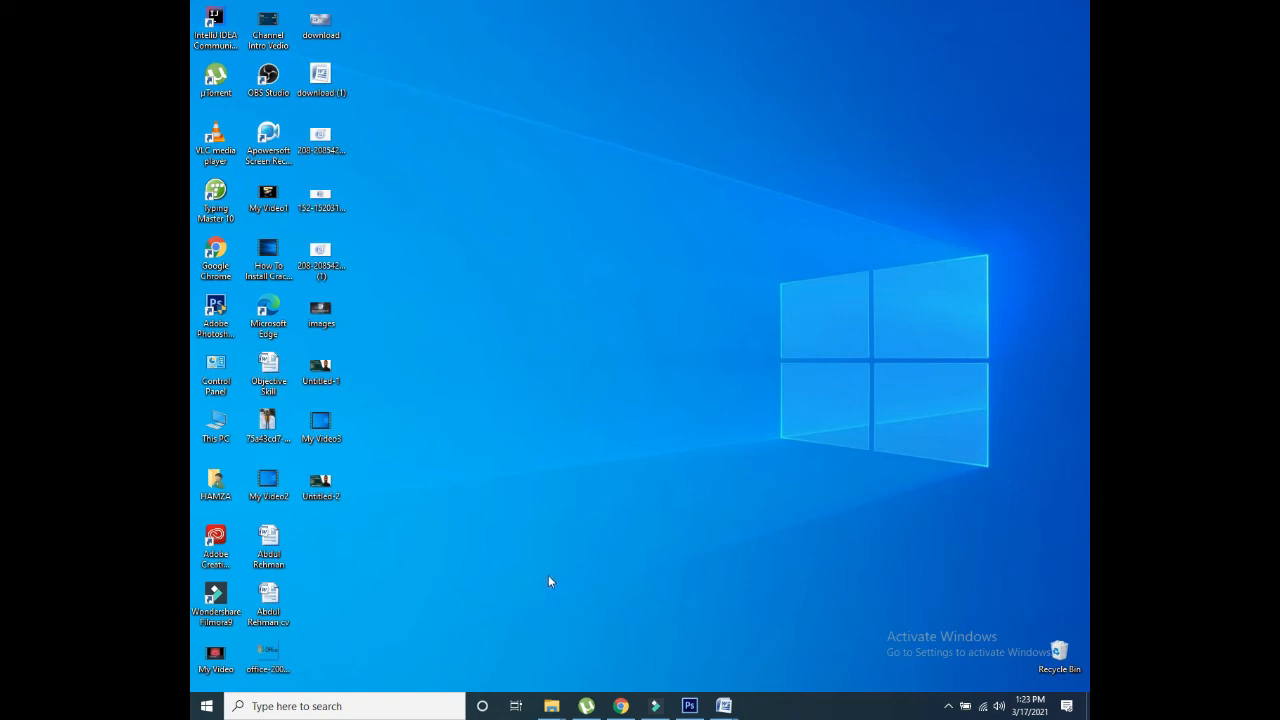
{"action": "mouse_move", "coordinate": [724, 706]}
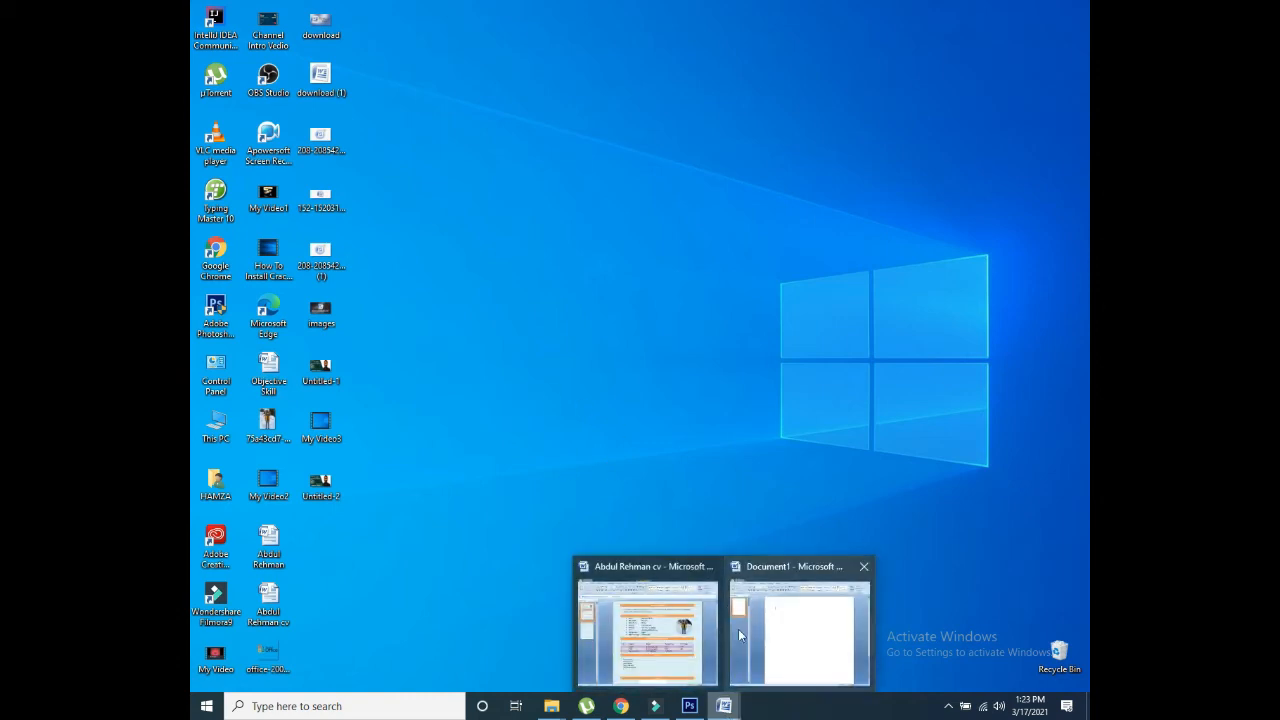
{"action": "left_click", "coordinate": [645, 632]}
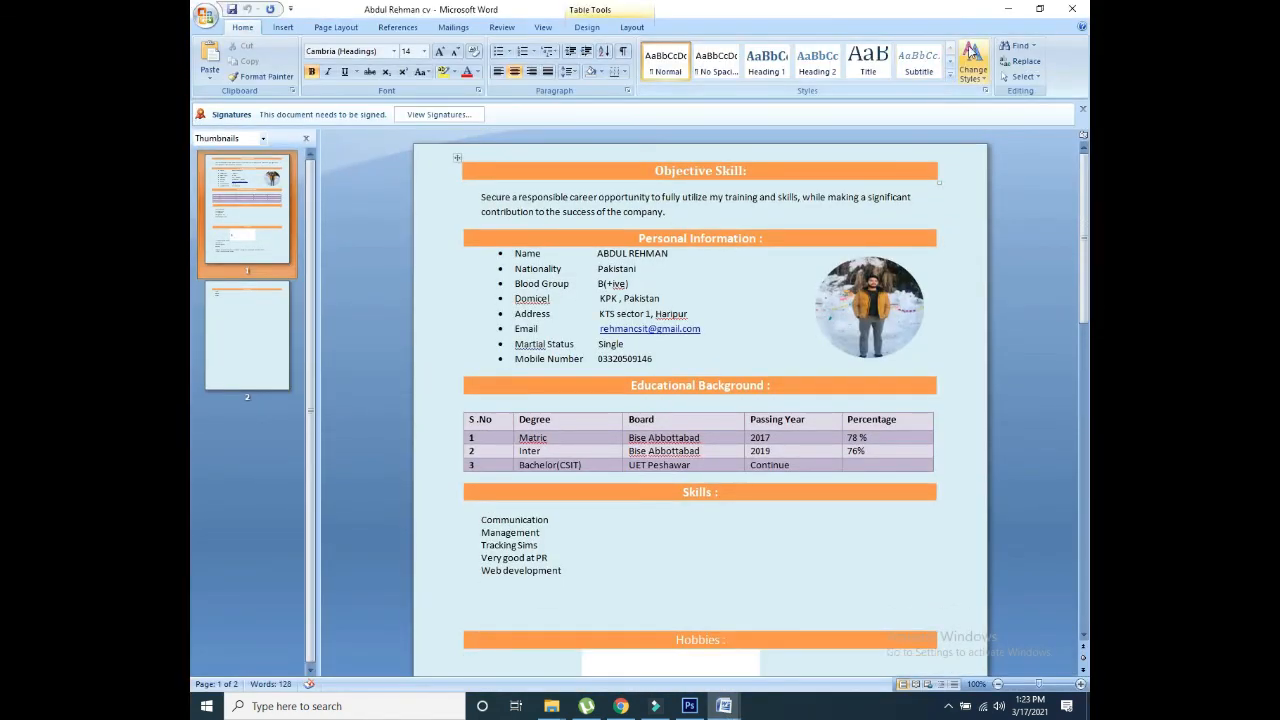
{"action": "left_click", "coordinate": [1009, 10]}
{"action": "mouse_move", "coordinate": [728, 704]}
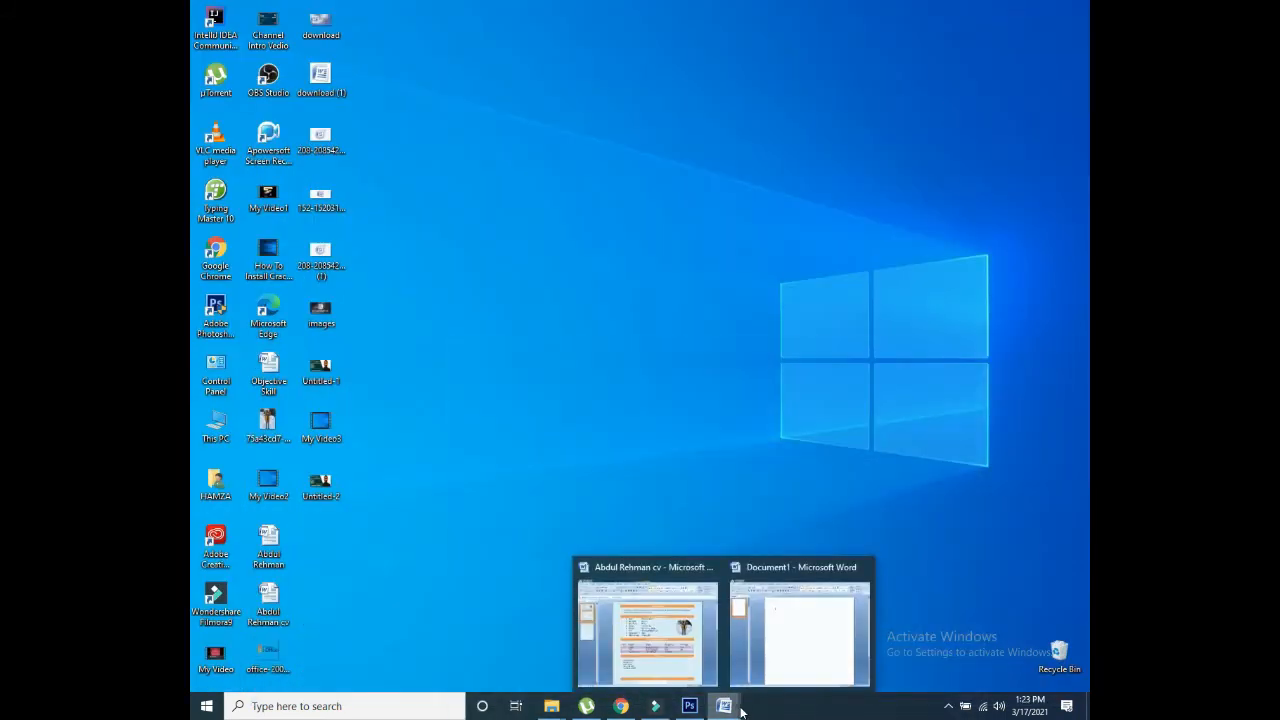
{"action": "left_click", "coordinate": [775, 656]}
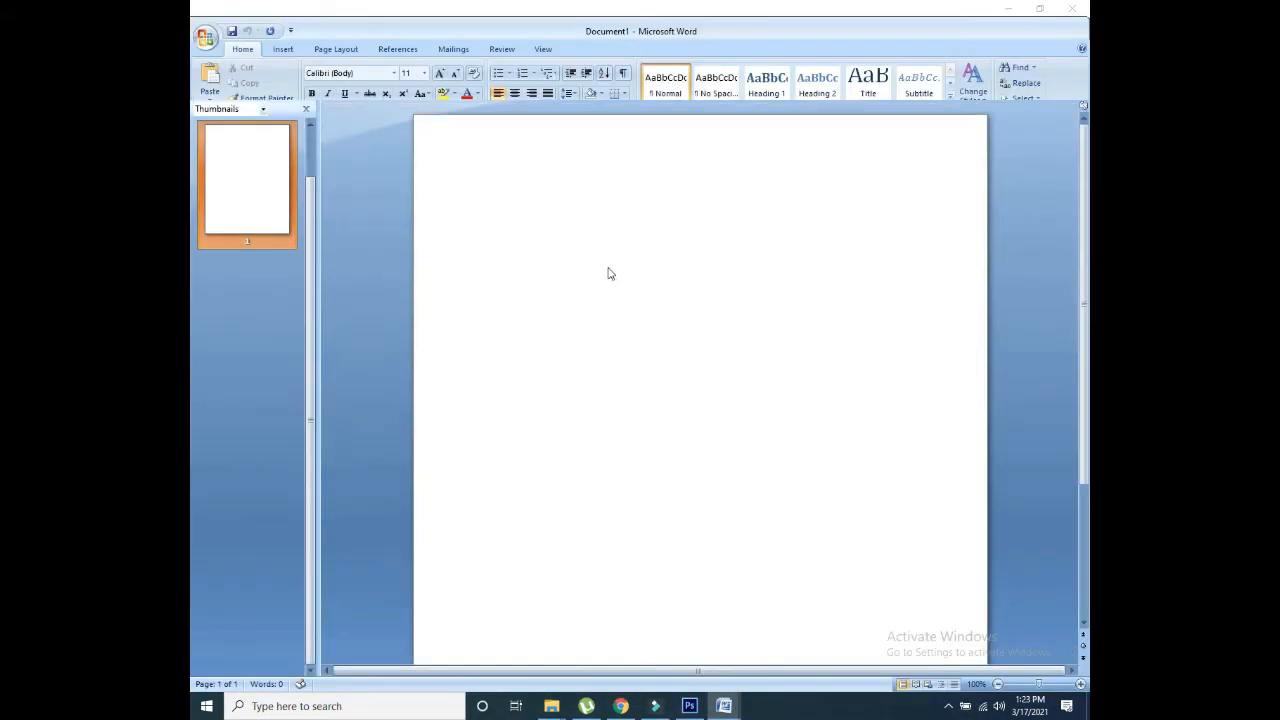
{"action": "left_click", "coordinate": [307, 109]}
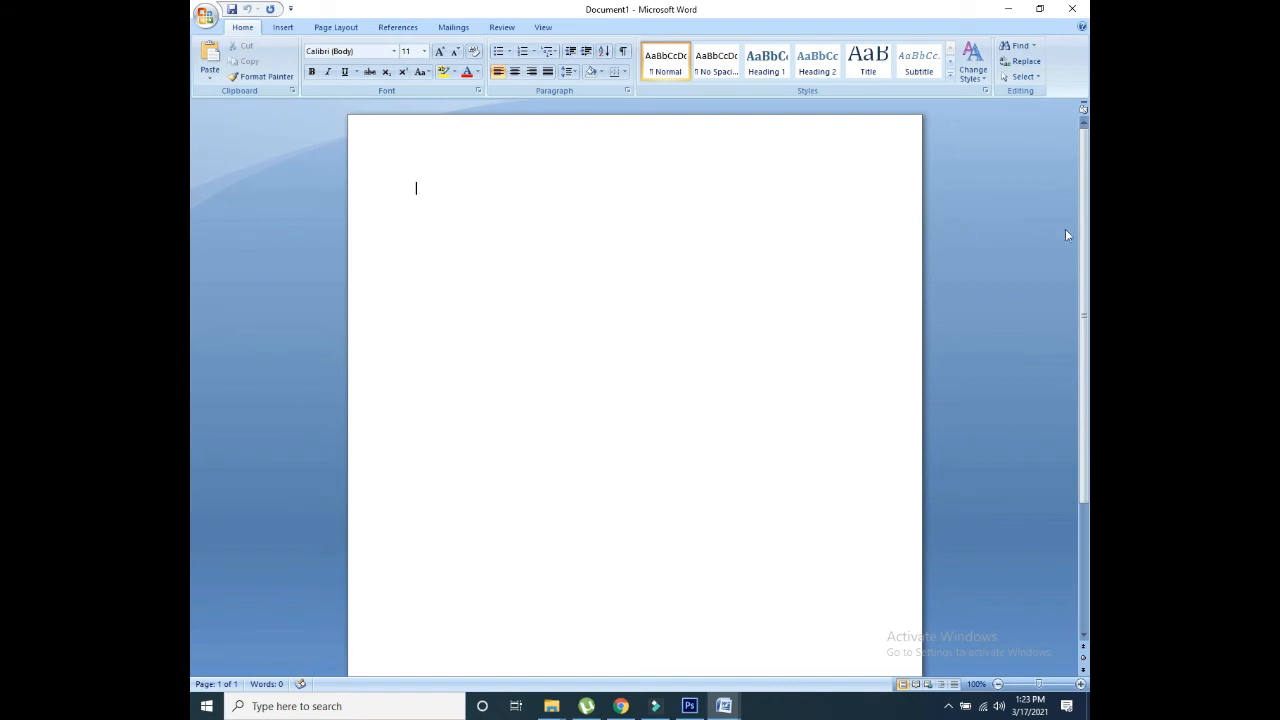
Step: Turn on the rulers around the page
{"action": "left_click", "coordinate": [510, 29]}
{"action": "left_click", "coordinate": [543, 27]}
{"action": "left_click", "coordinate": [374, 47]}
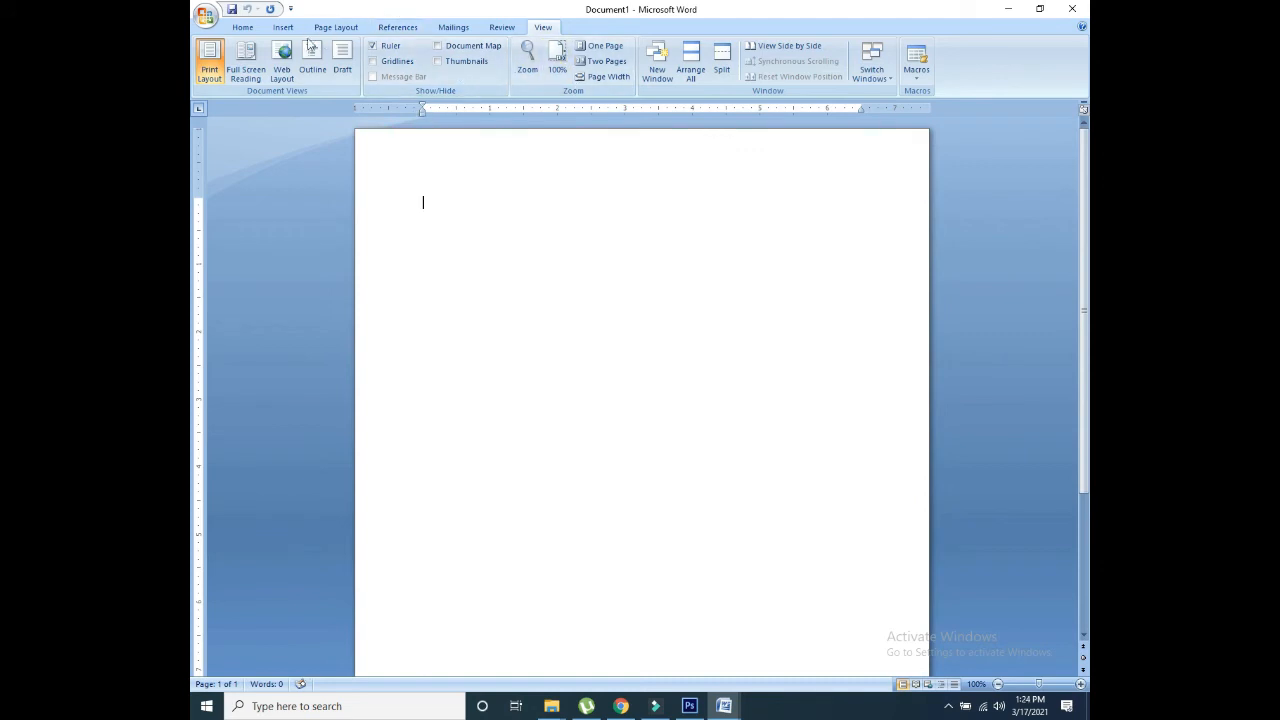
{"action": "left_click", "coordinate": [254, 28]}
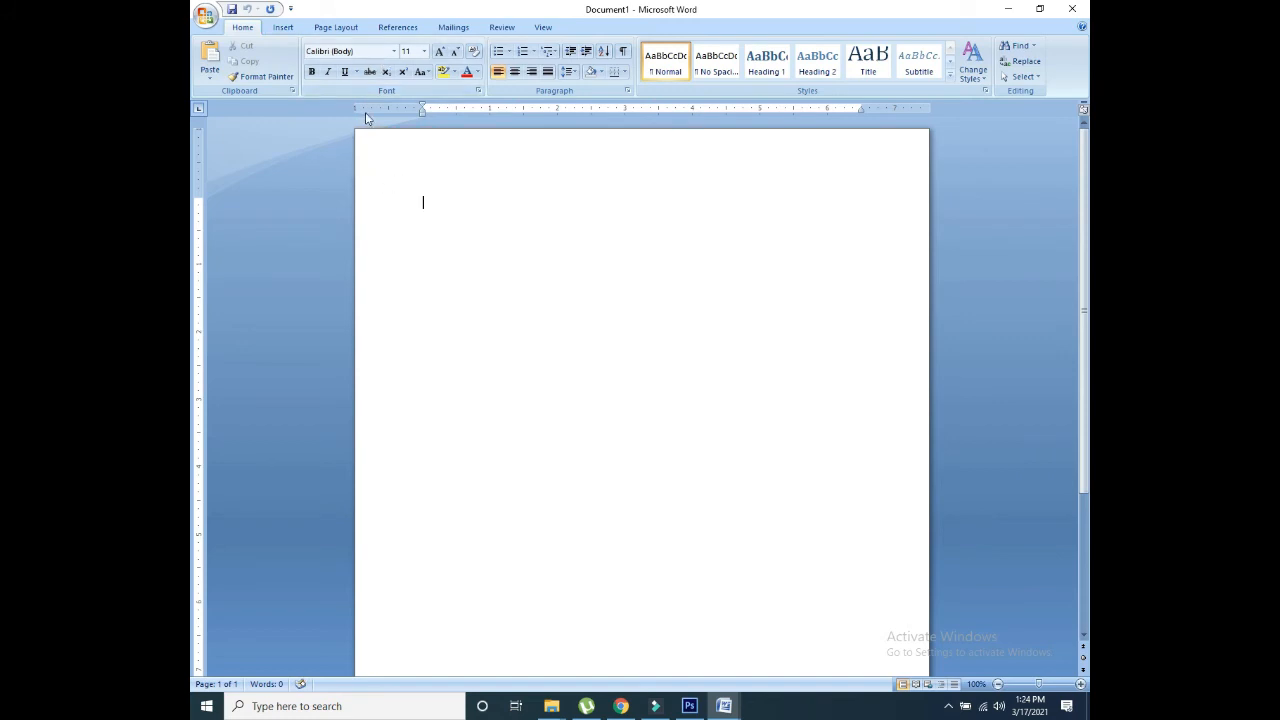
Step: Set the page colour to black
{"action": "left_click", "coordinate": [338, 29]}
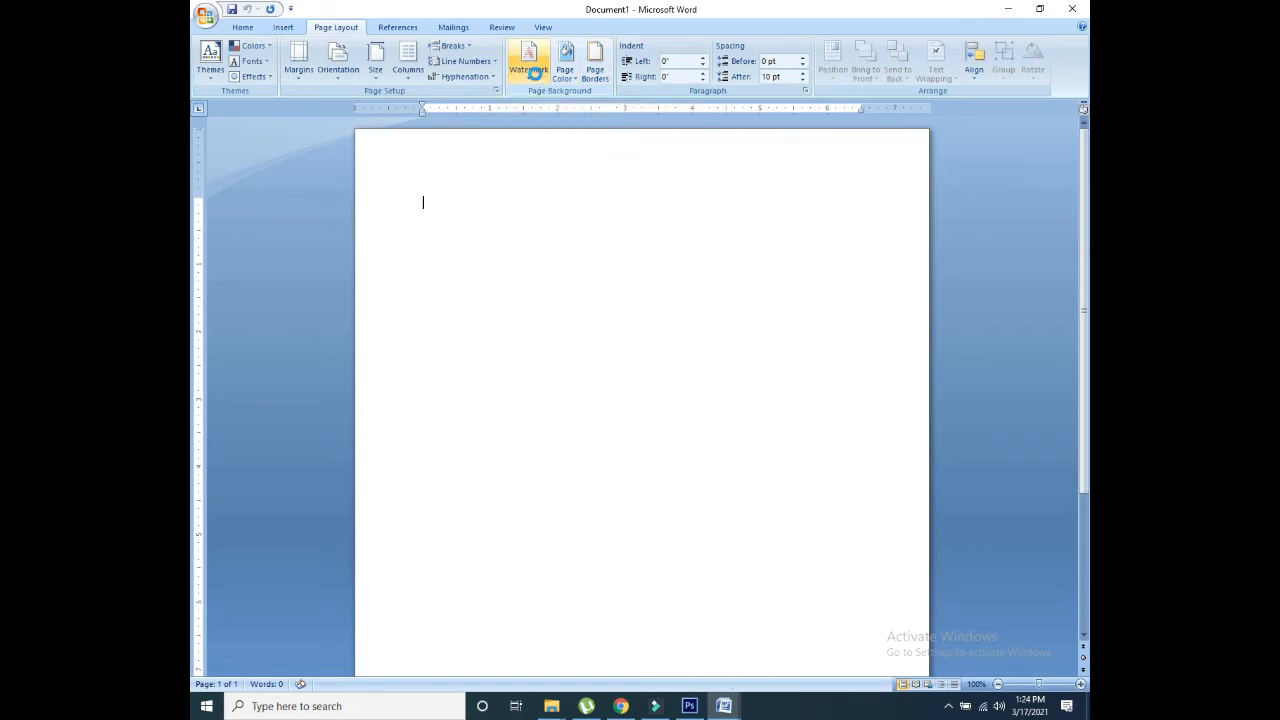
{"action": "left_click", "coordinate": [536, 78]}
{"action": "left_click", "coordinate": [566, 65]}
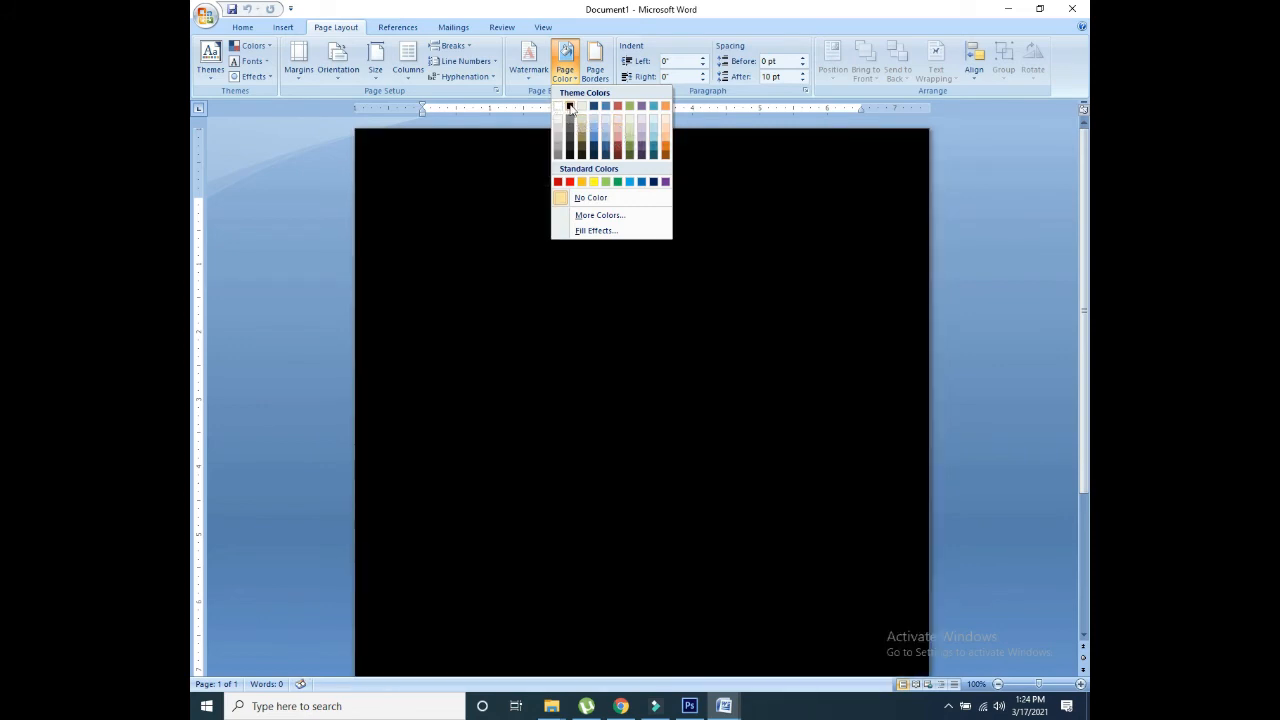
{"action": "left_click", "coordinate": [570, 107]}
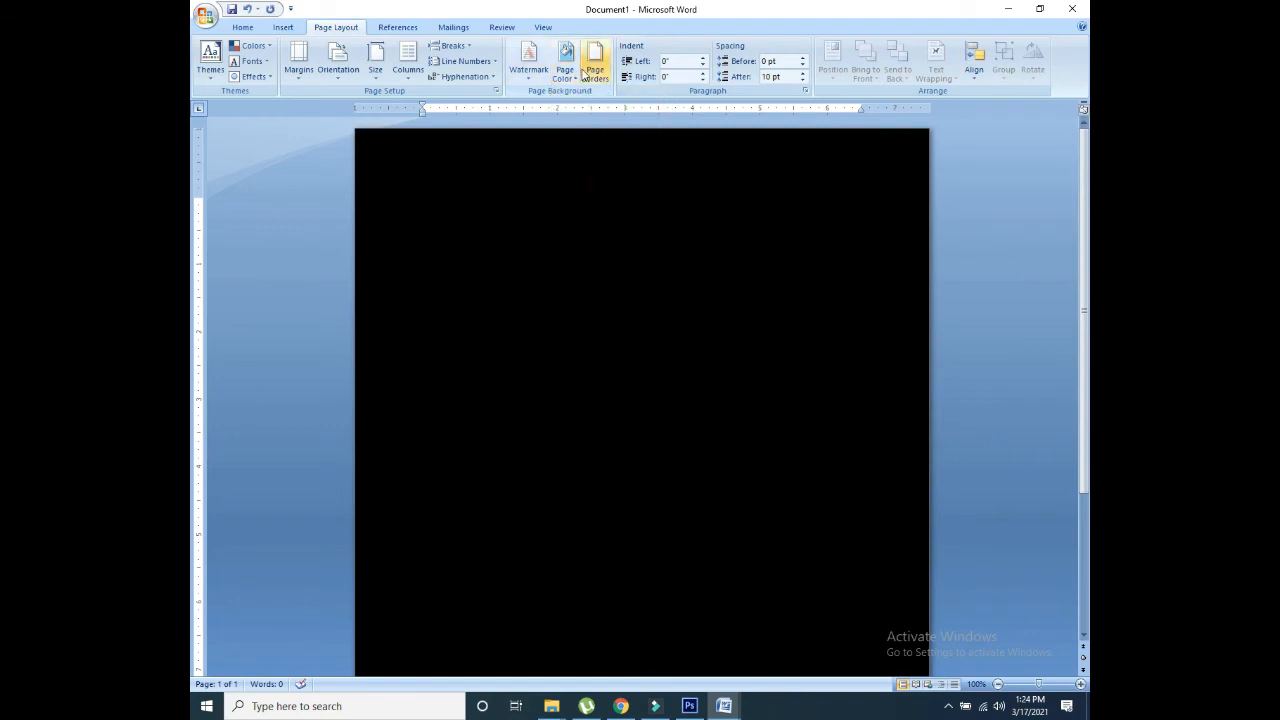
Step: Add a white box page border around the page
{"action": "left_click", "coordinate": [591, 83]}
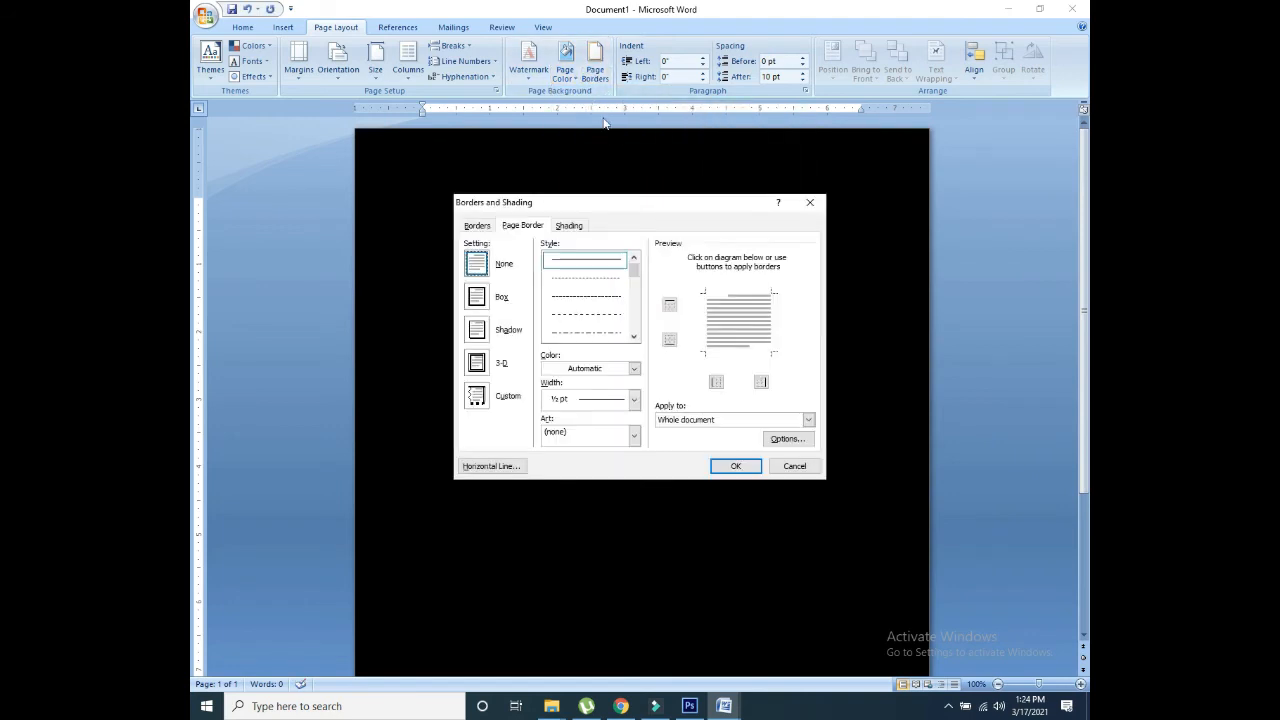
{"action": "left_click", "coordinate": [477, 298]}
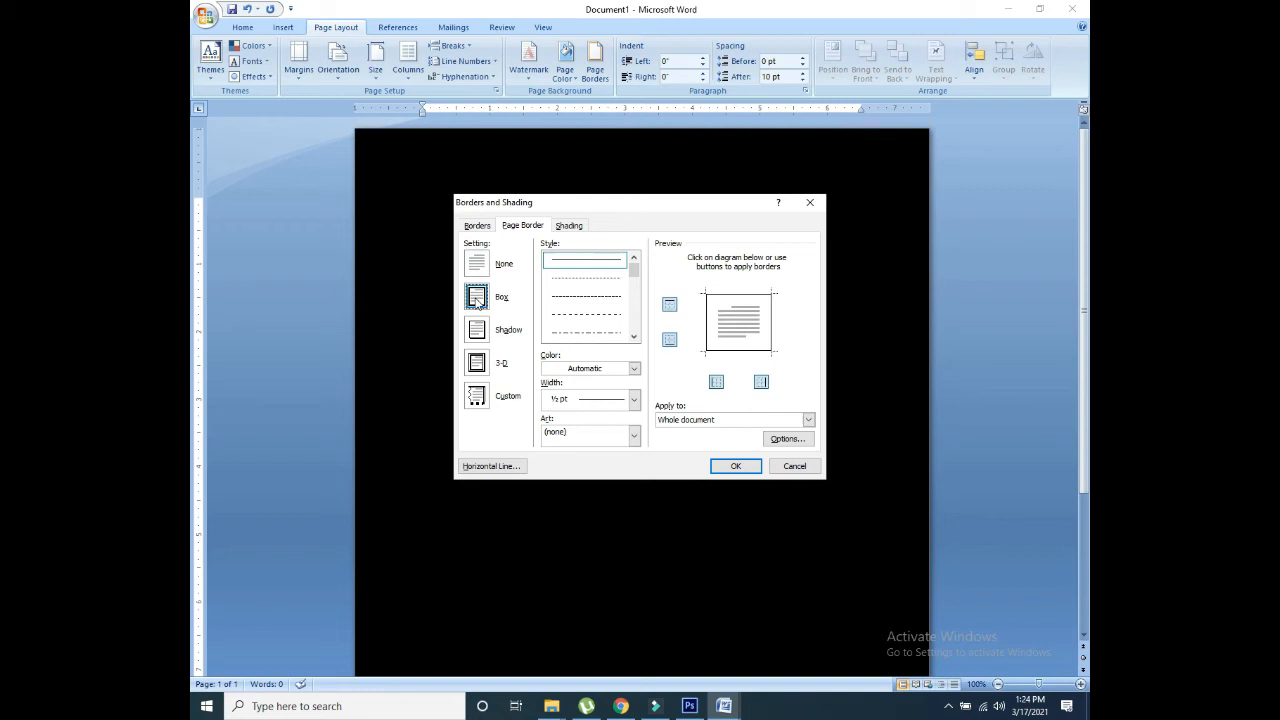
{"action": "left_click", "coordinate": [737, 466]}
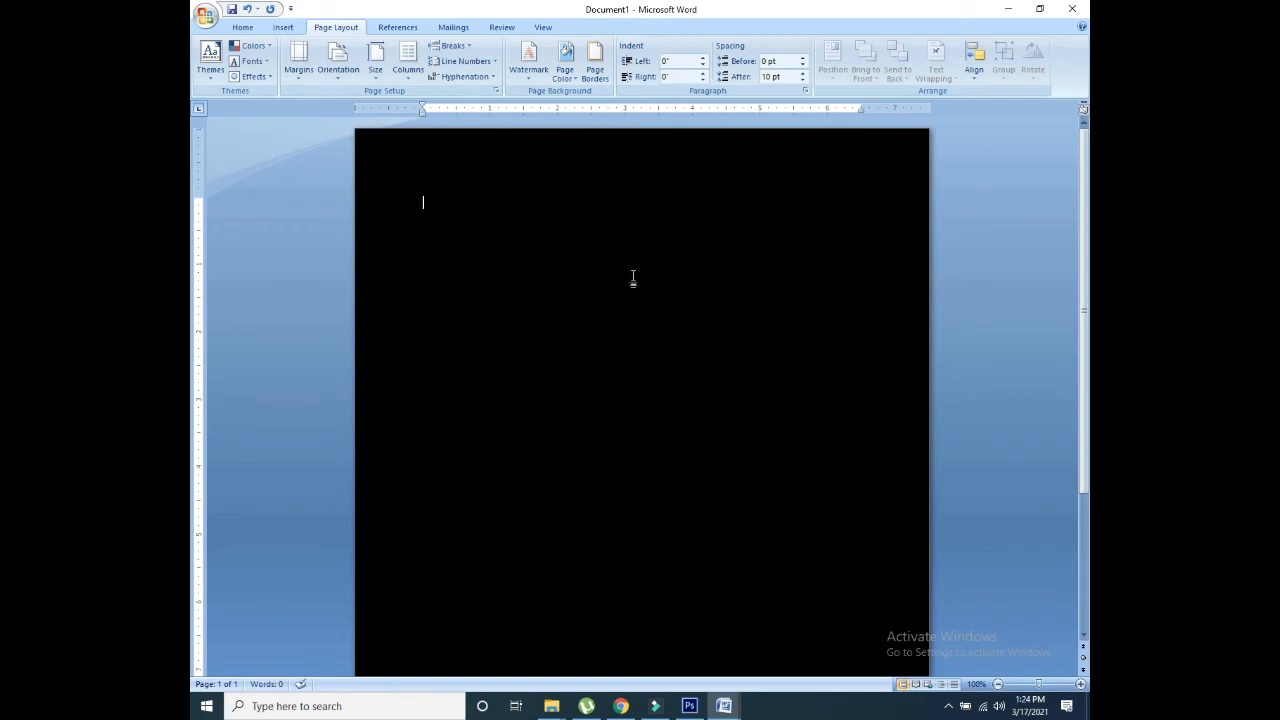
{"action": "left_click", "coordinate": [594, 60]}
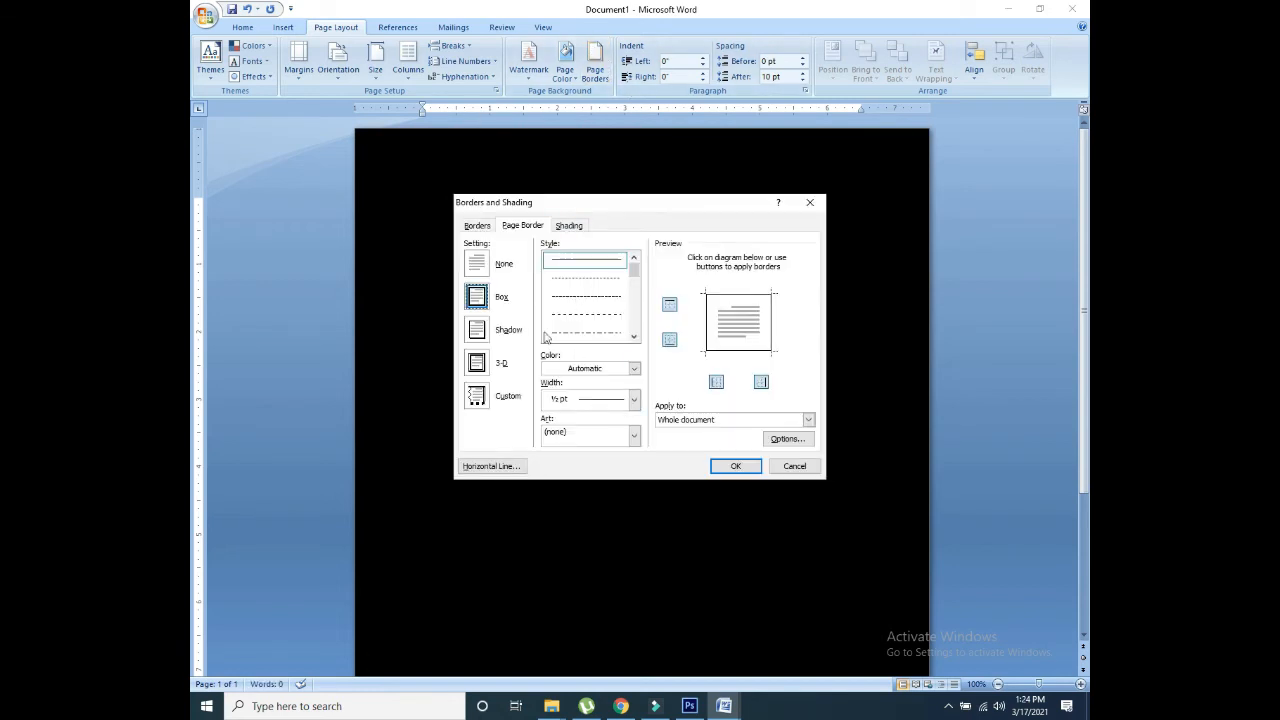
{"action": "left_click", "coordinate": [634, 368]}
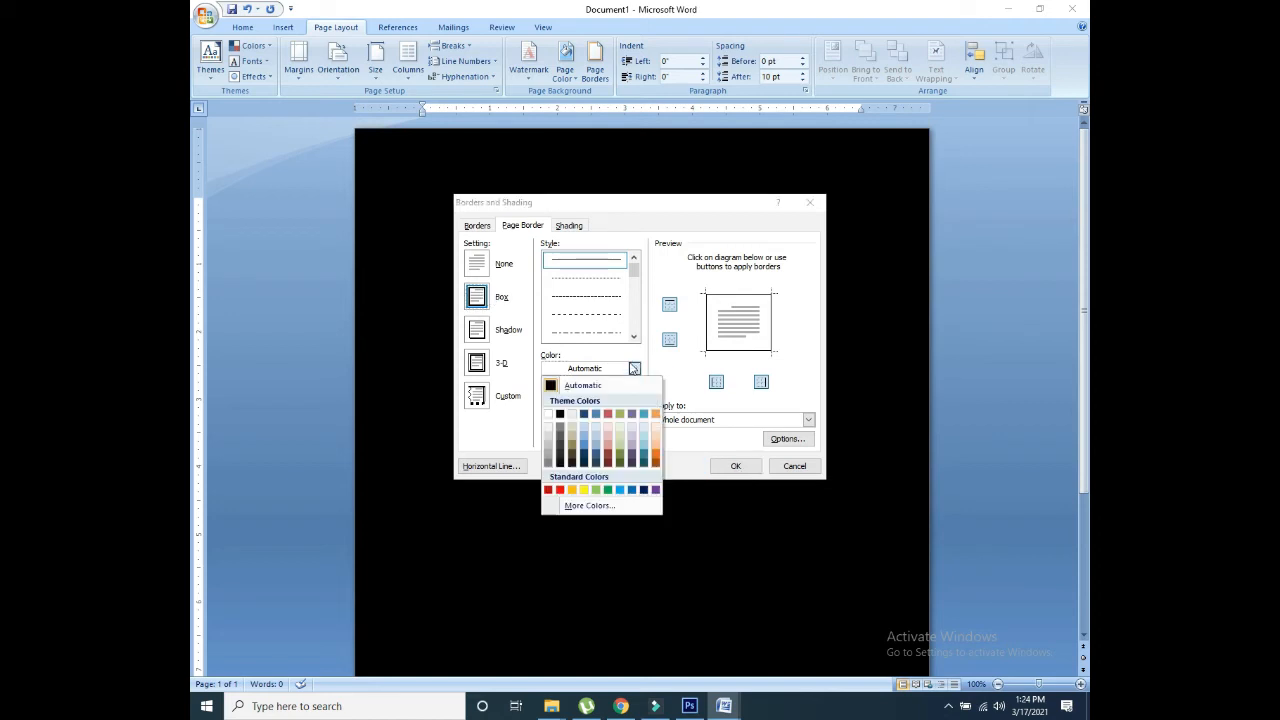
{"action": "left_click", "coordinate": [573, 419]}
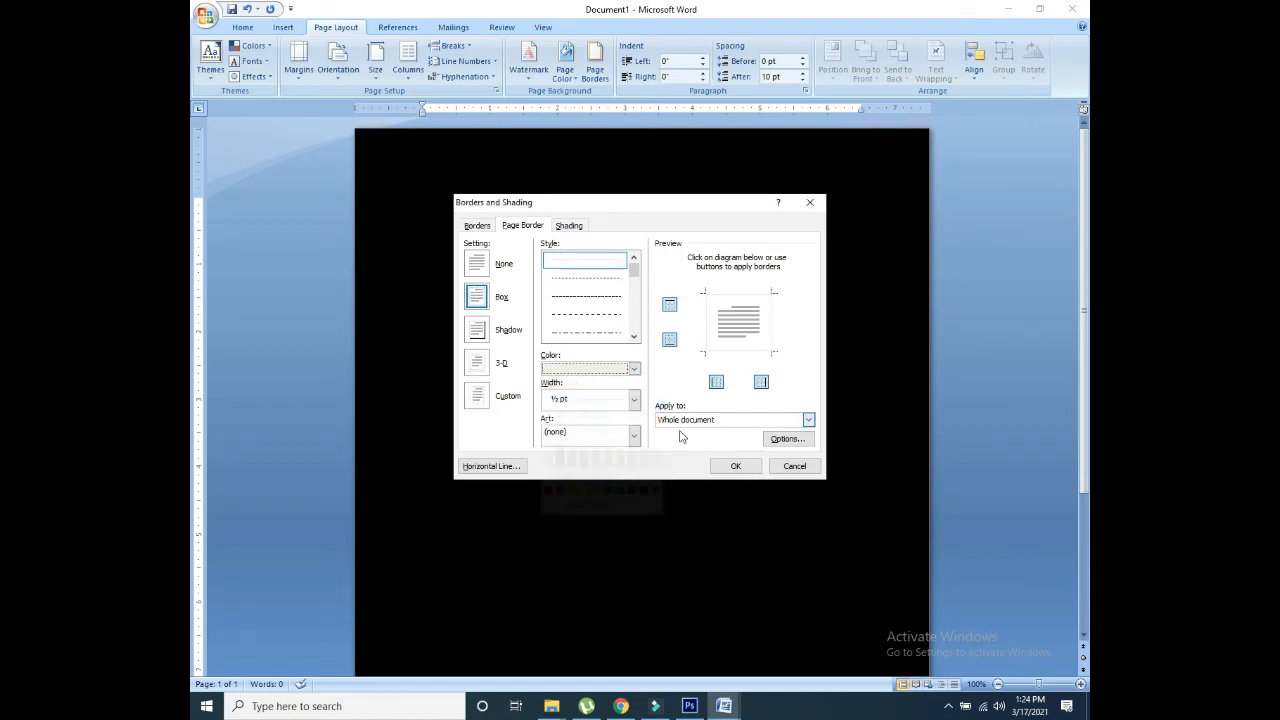
{"action": "left_click", "coordinate": [736, 466]}
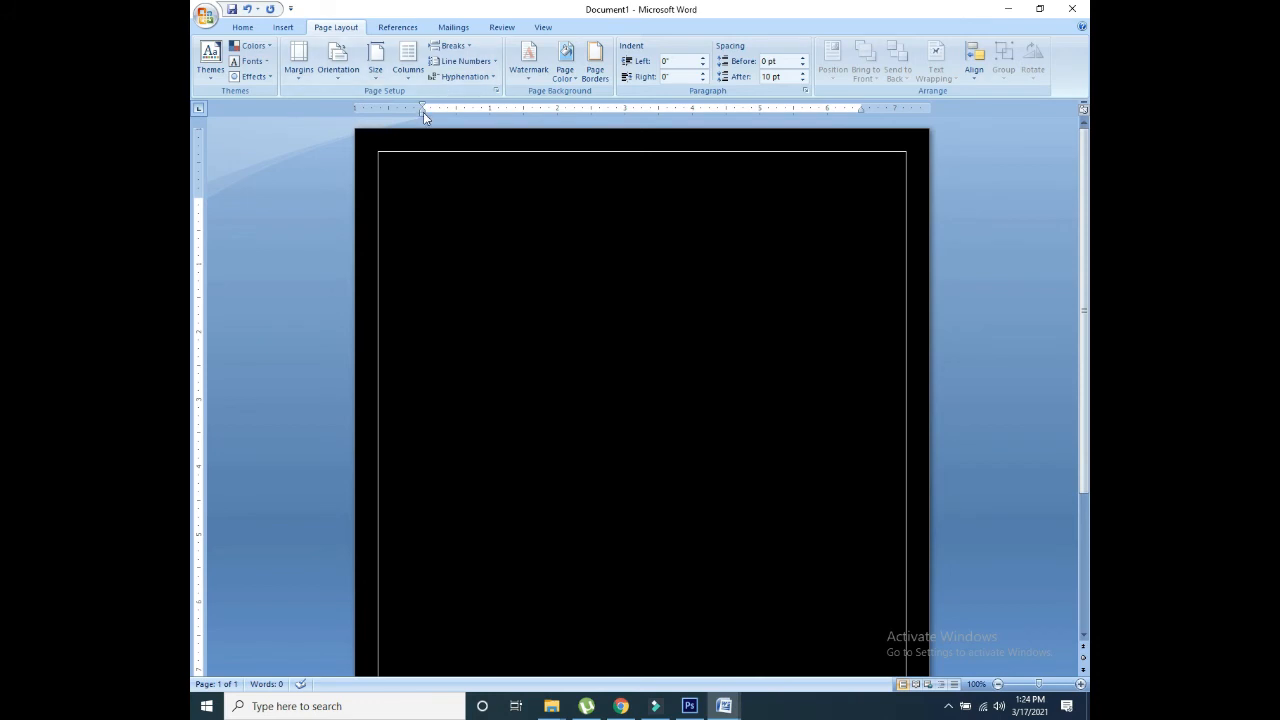
Step: Shift the paragraph and first-line indents left and reduce the page's top margin
{"action": "left_click_drag", "start_coordinate": [423, 111], "coordinate": [385, 113]}
{"action": "left_click_drag", "start_coordinate": [423, 107], "coordinate": [386, 111]}
{"action": "left_click_drag", "start_coordinate": [198, 195], "coordinate": [198, 171]}
Step: Insert a one-cell table at the top of the page and give it the orange table style
{"action": "left_click", "coordinate": [283, 27]}
{"action": "left_click", "coordinate": [303, 72]}
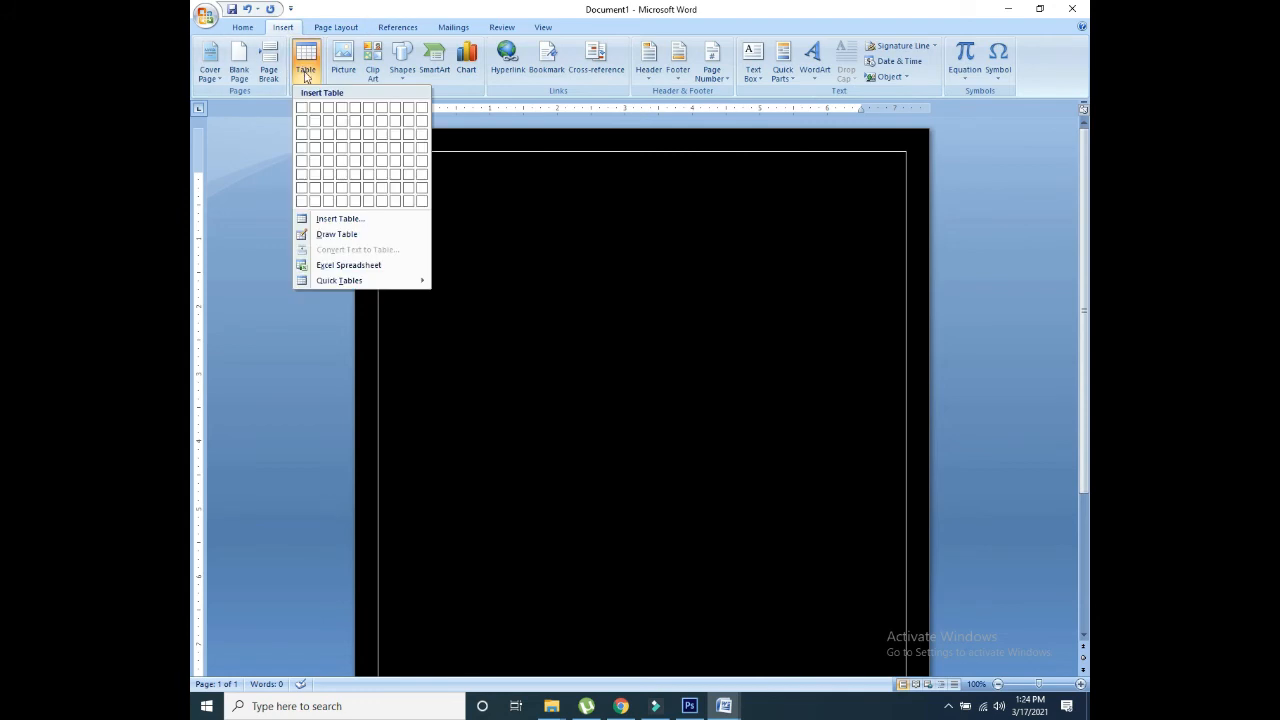
{"action": "left_click", "coordinate": [303, 108]}
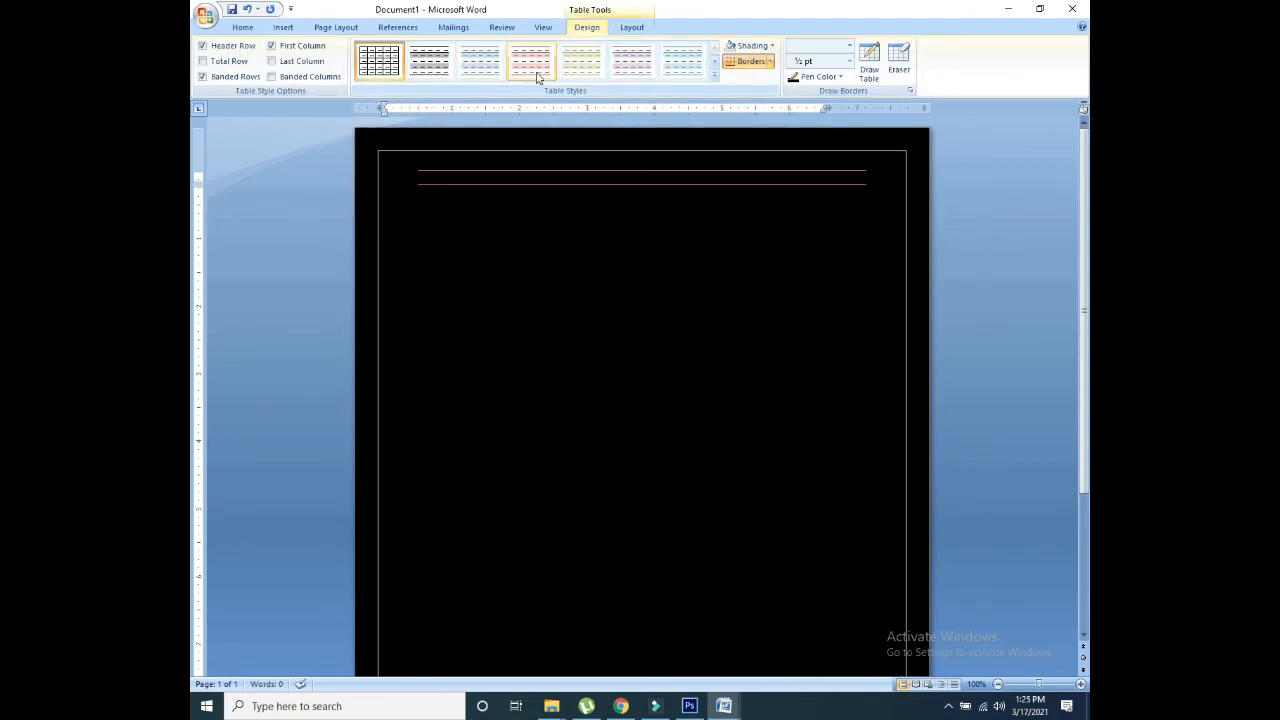
{"action": "left_click", "coordinate": [714, 75]}
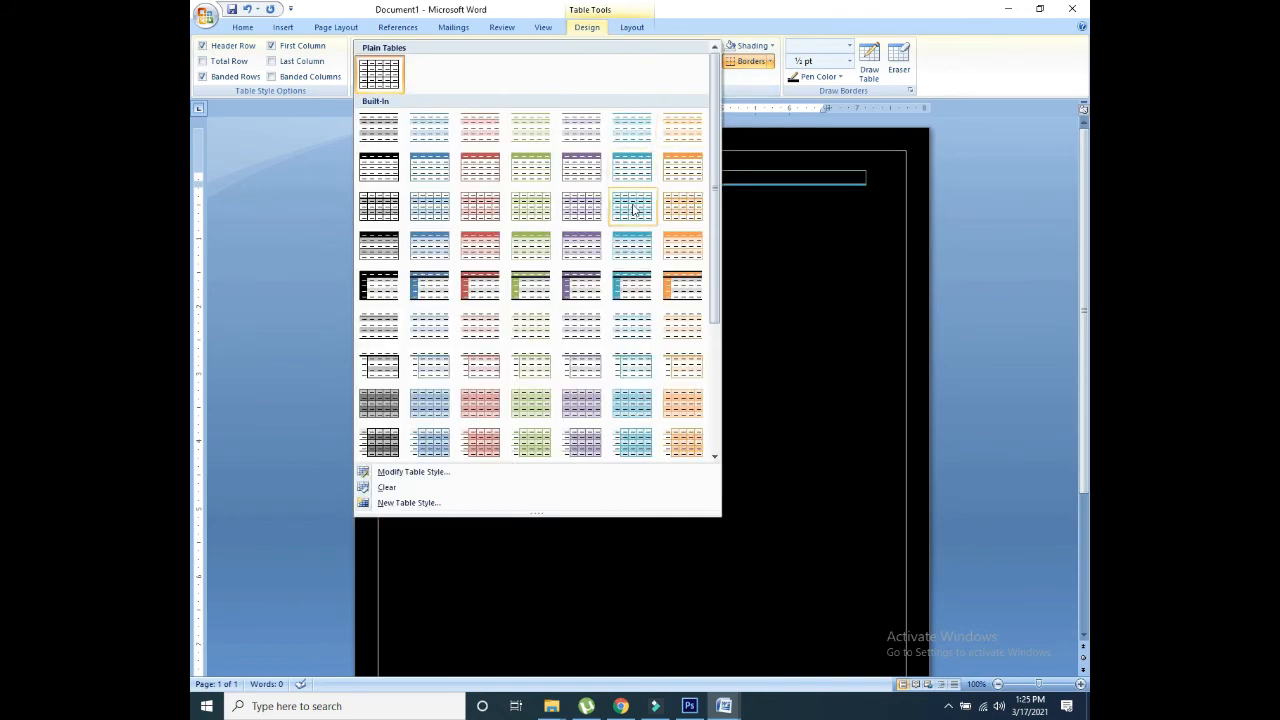
{"action": "left_click", "coordinate": [680, 250]}
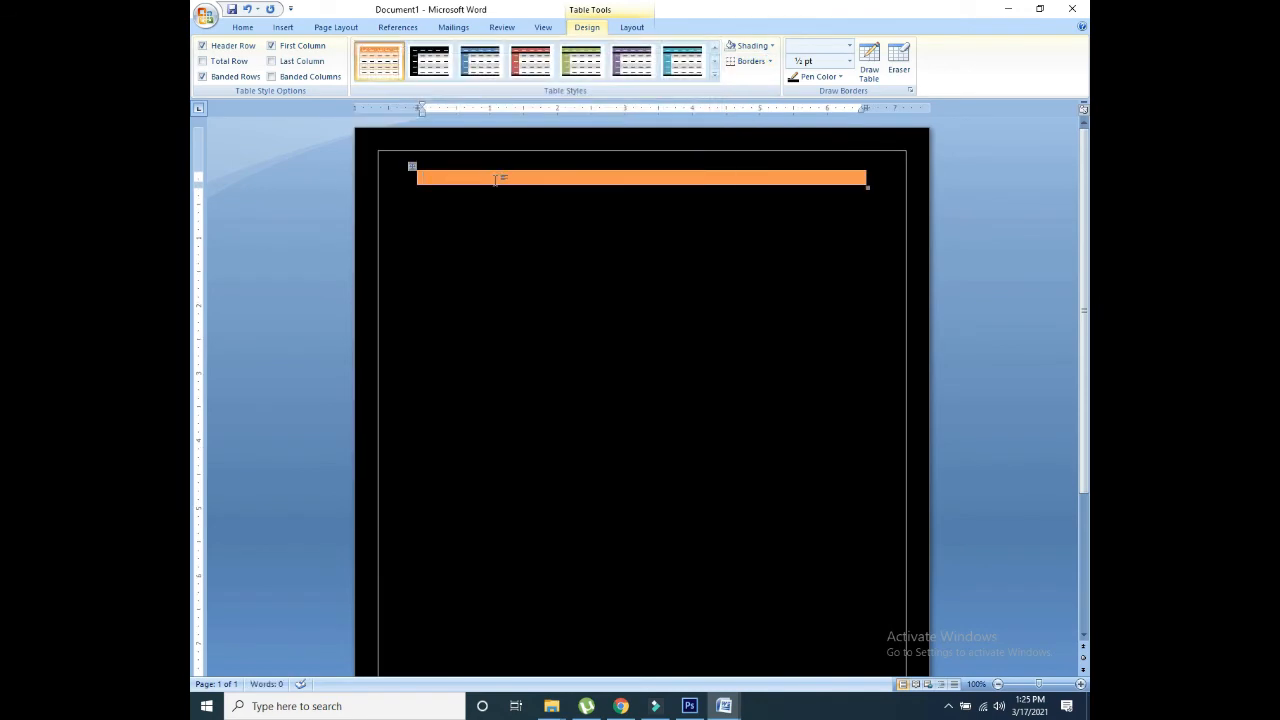
Step: Type 'Objective Skill:' in the orange bar, move it to the top-left, and centre it
{"action": "type", "text": "Per"}
{"action": "key", "text": "BackSpace"}
{"action": "key", "text": "BackSpace"}
{"action": "key", "text": "BackSpace"}
{"action": "type", "text": "Objective Sk"}
{"action": "left_click_drag", "start_coordinate": [411, 166], "coordinate": [383, 164]}
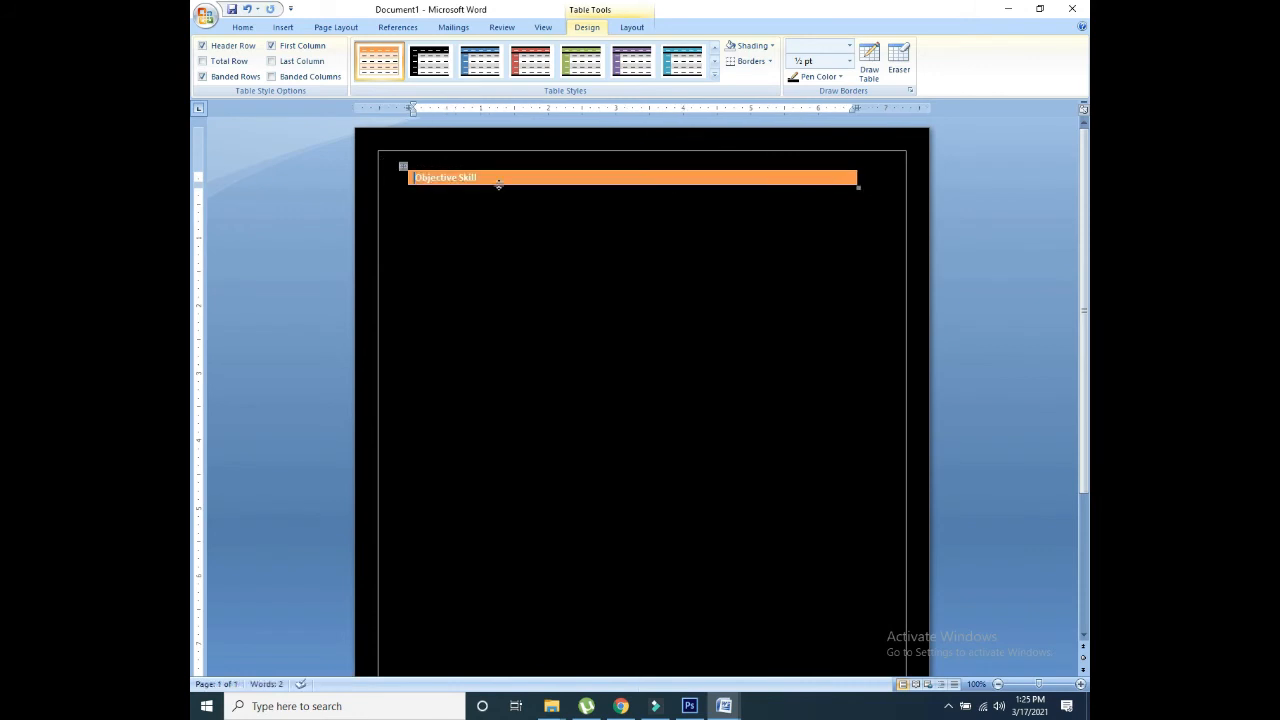
{"action": "left_click", "coordinate": [617, 188]}
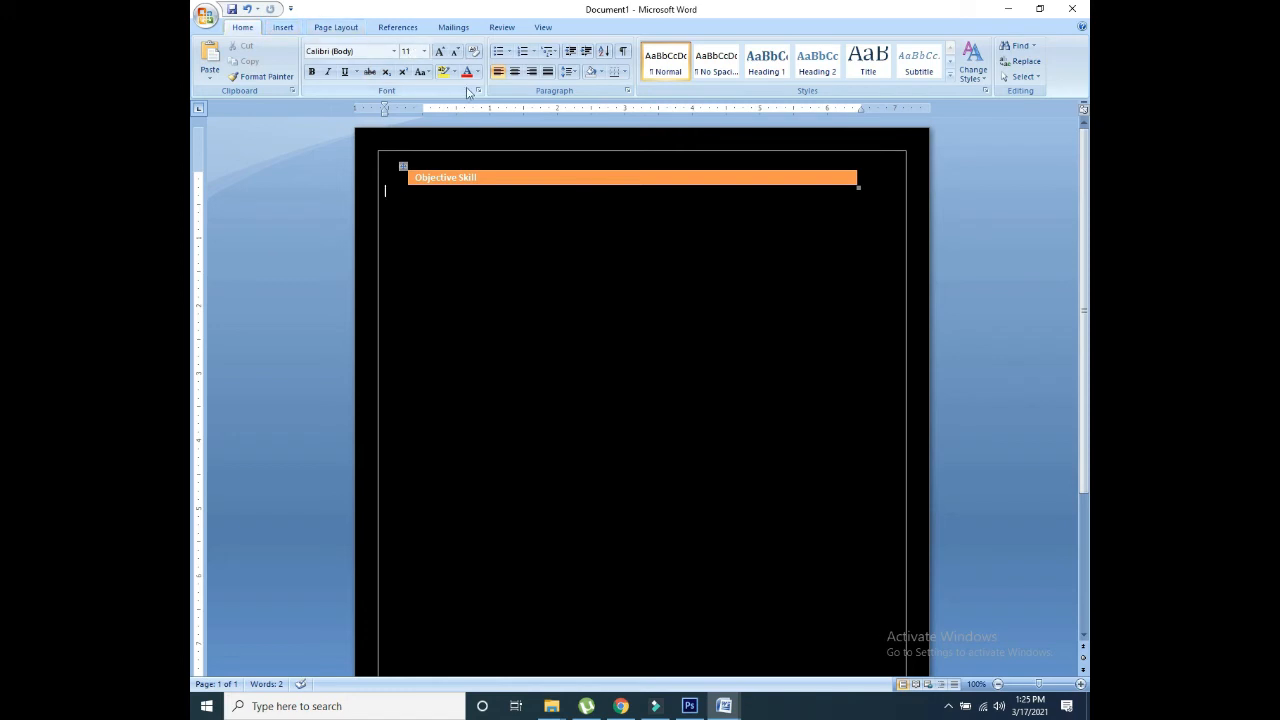
{"action": "left_click", "coordinate": [483, 178]}
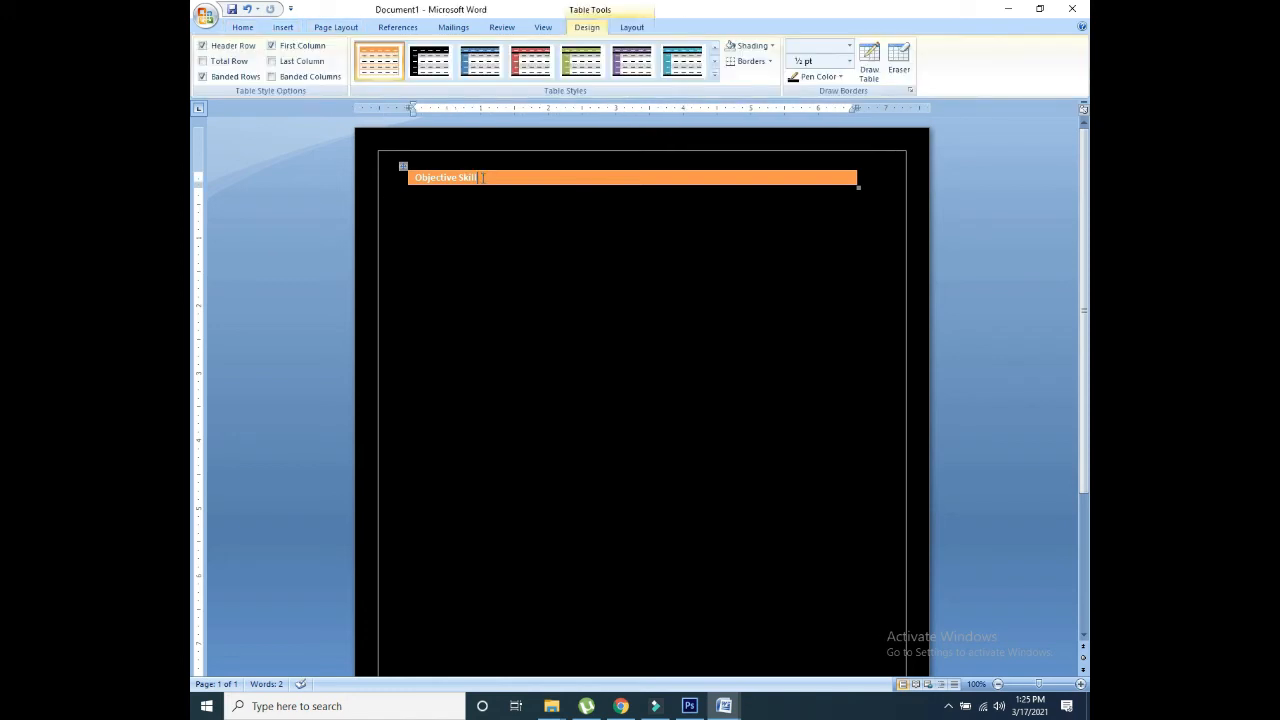
{"action": "left_click", "coordinate": [242, 27]}
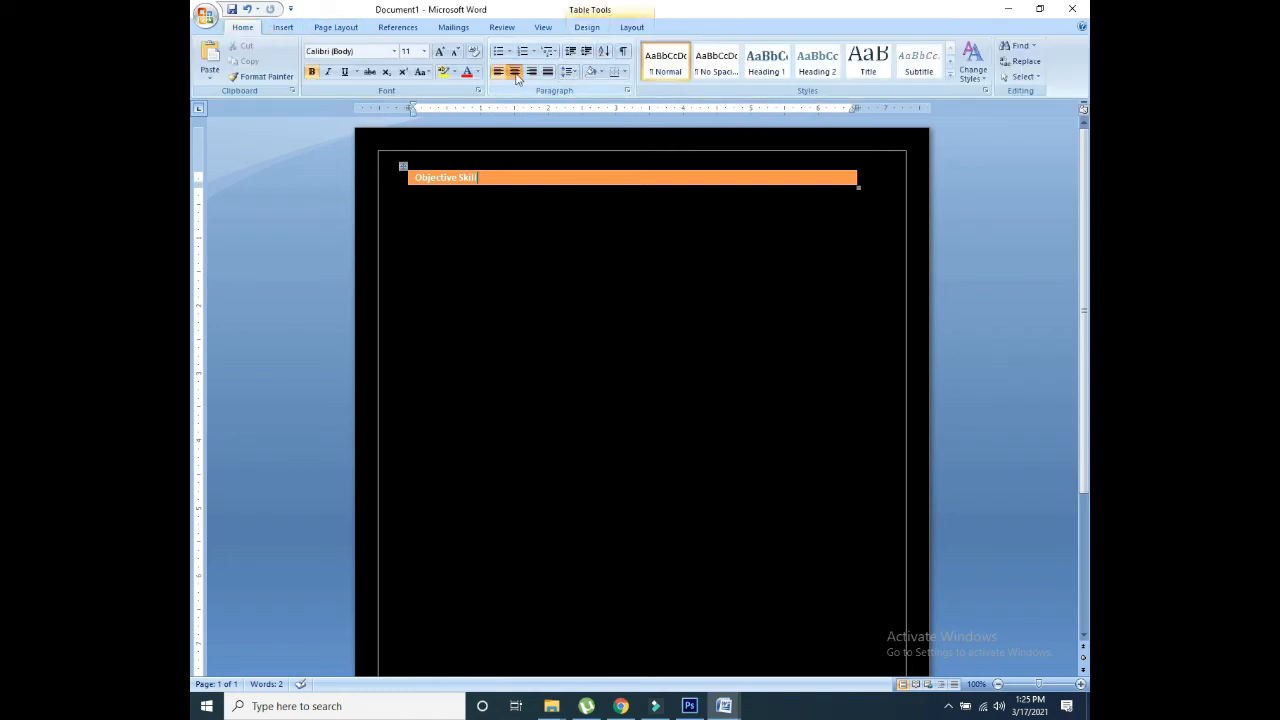
{"action": "left_click", "coordinate": [515, 73]}
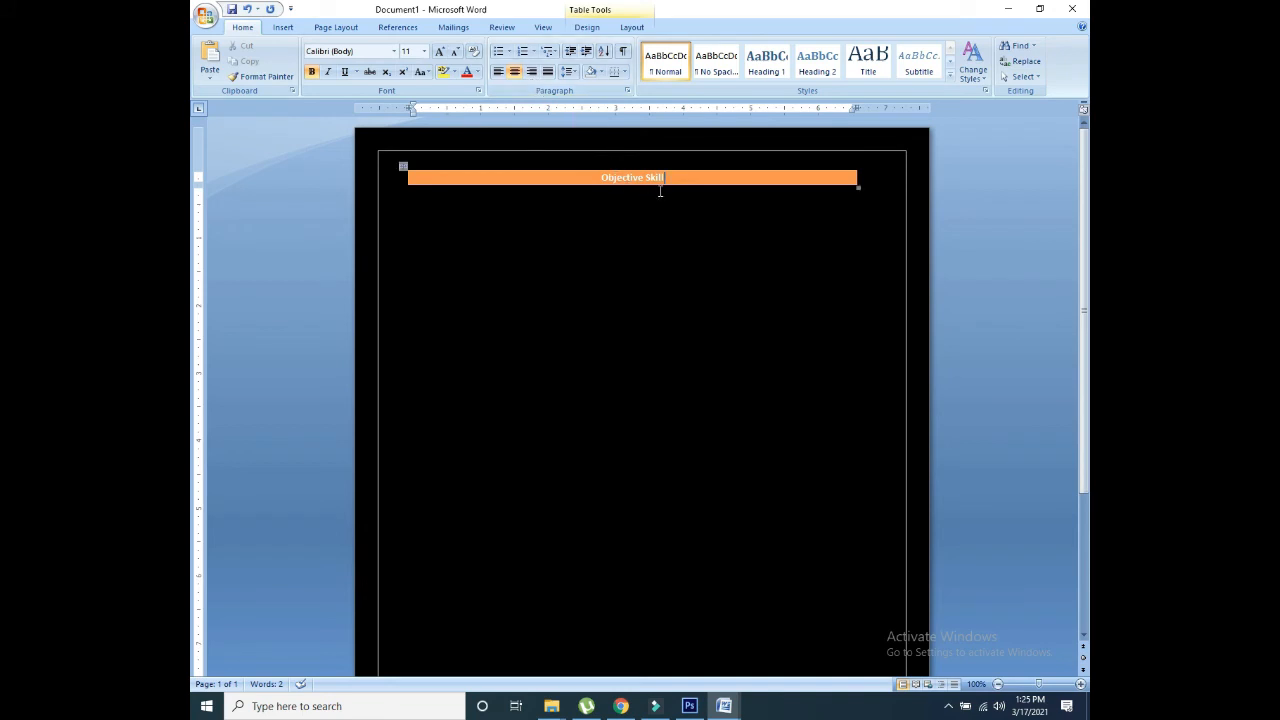
{"action": "type", "text": ":"}
Step: Widen the Objective Skill: bar leftward and generate indented lorem ipsum paragraphs beneath it with =lorem()
{"action": "left_click", "coordinate": [858, 193]}
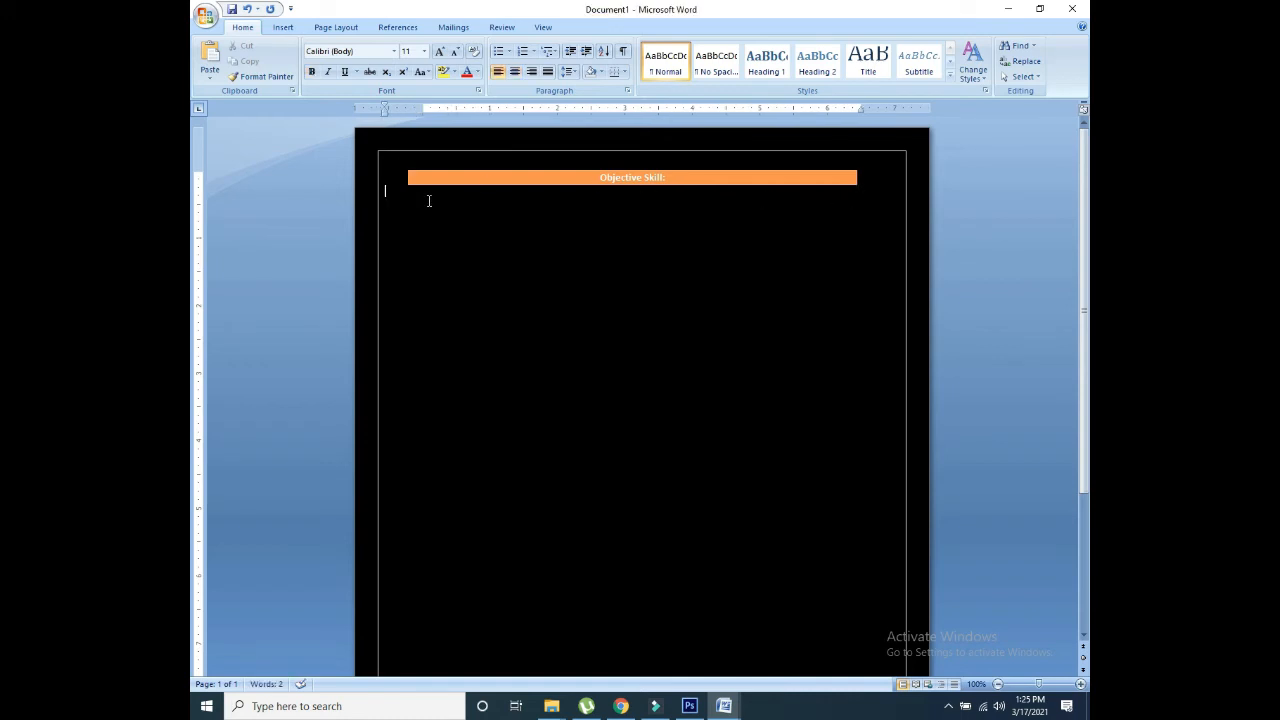
{"action": "key", "text": "Return"}
{"action": "left_click_drag", "start_coordinate": [406, 178], "coordinate": [381, 178]}
{"action": "type", "text": "="}
{"action": "key", "text": "BackSpace"}
{"action": "key", "text": "Tab"}
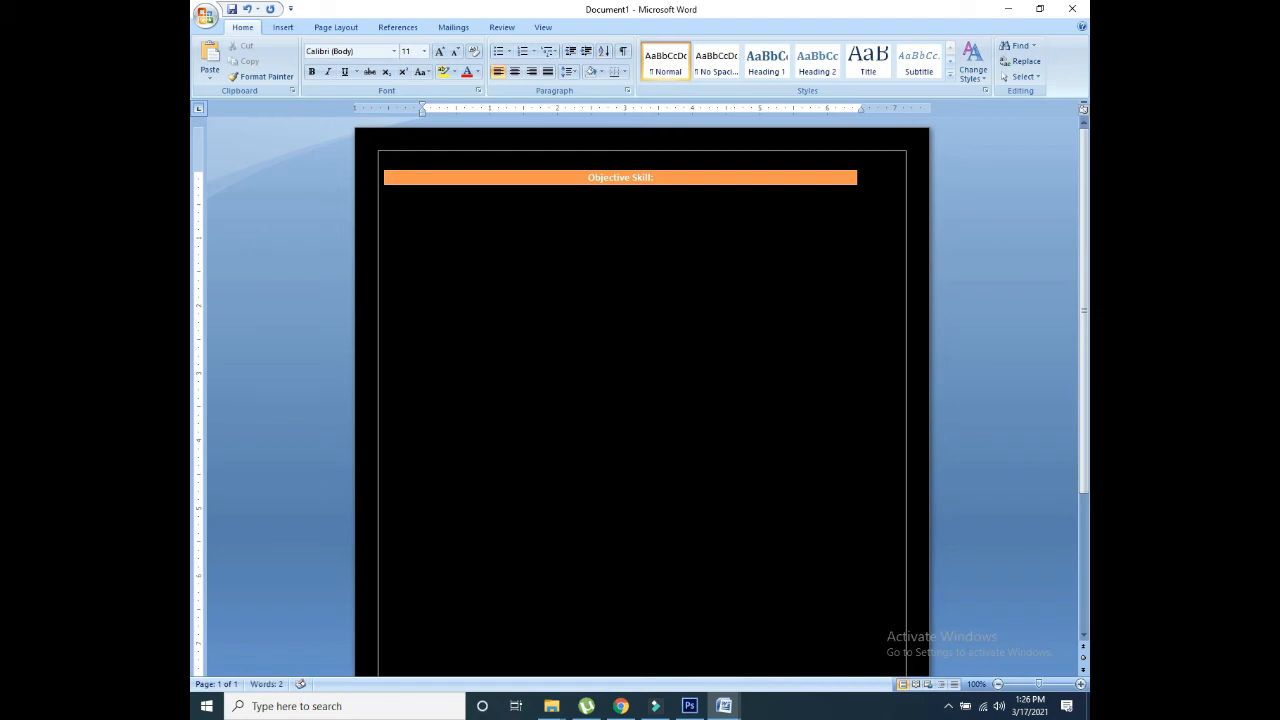
{"action": "type", "text": "=lorem()"}
{"action": "key", "text": "Return"}
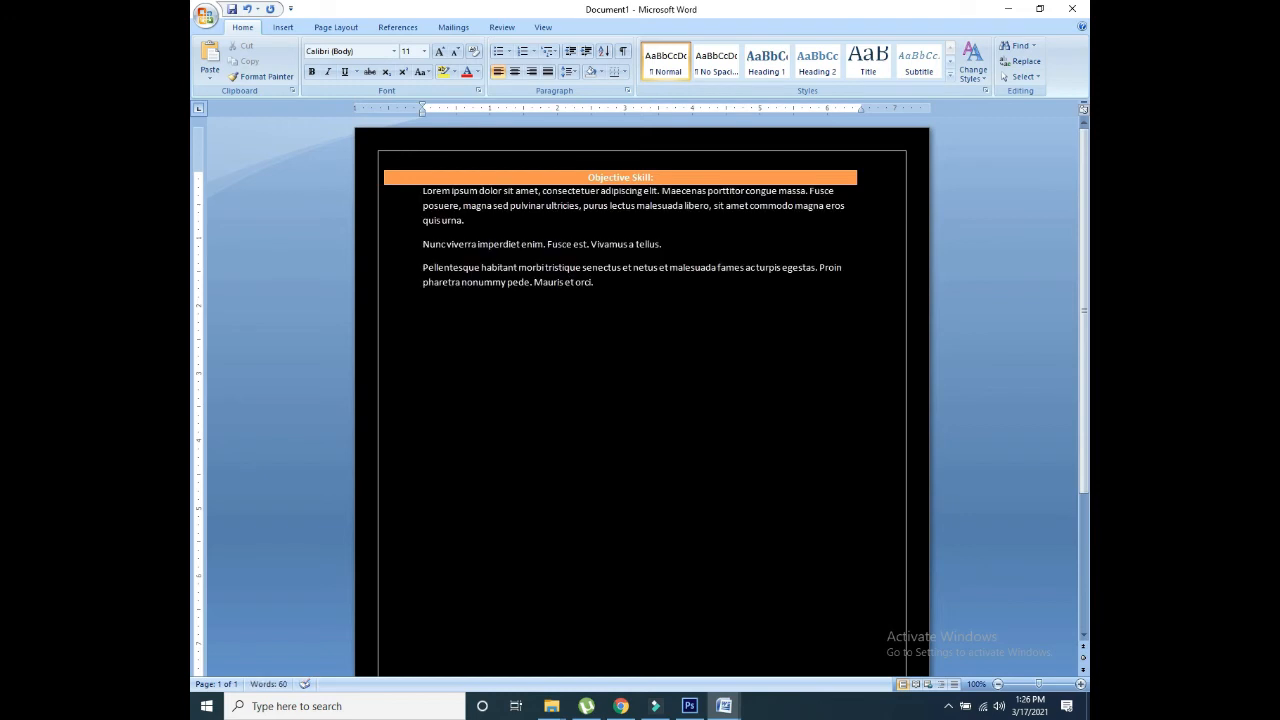
Step: Insert a one-cell table below the placeholder paragraphs and give it the orange style
{"action": "left_click", "coordinate": [283, 27]}
{"action": "left_click", "coordinate": [305, 62]}
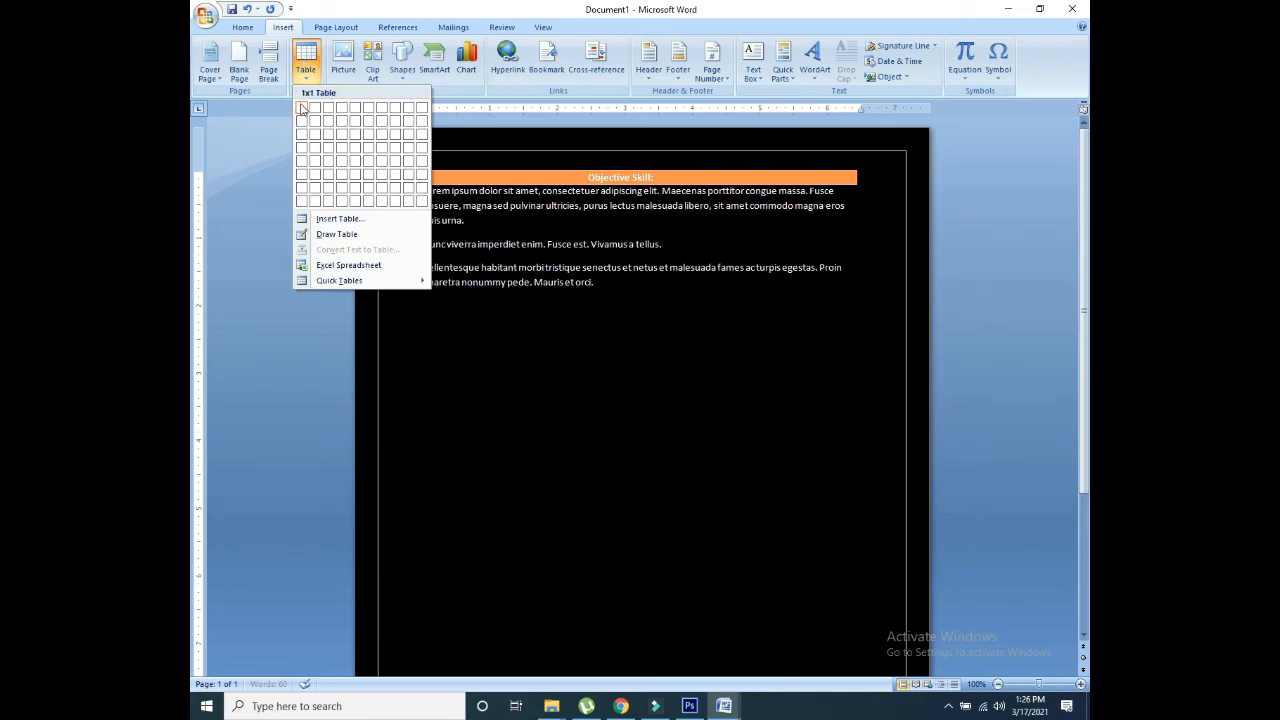
{"action": "left_click", "coordinate": [302, 107]}
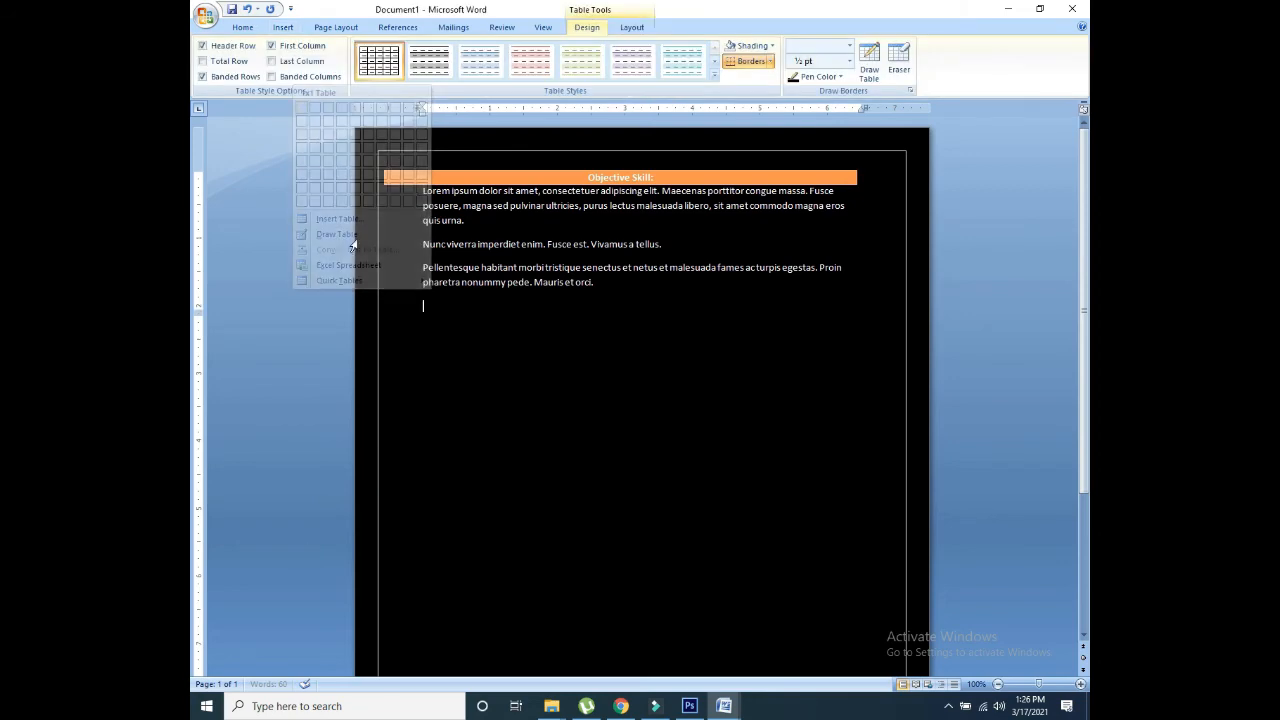
{"action": "left_click", "coordinate": [714, 76]}
{"action": "left_click", "coordinate": [674, 172]}
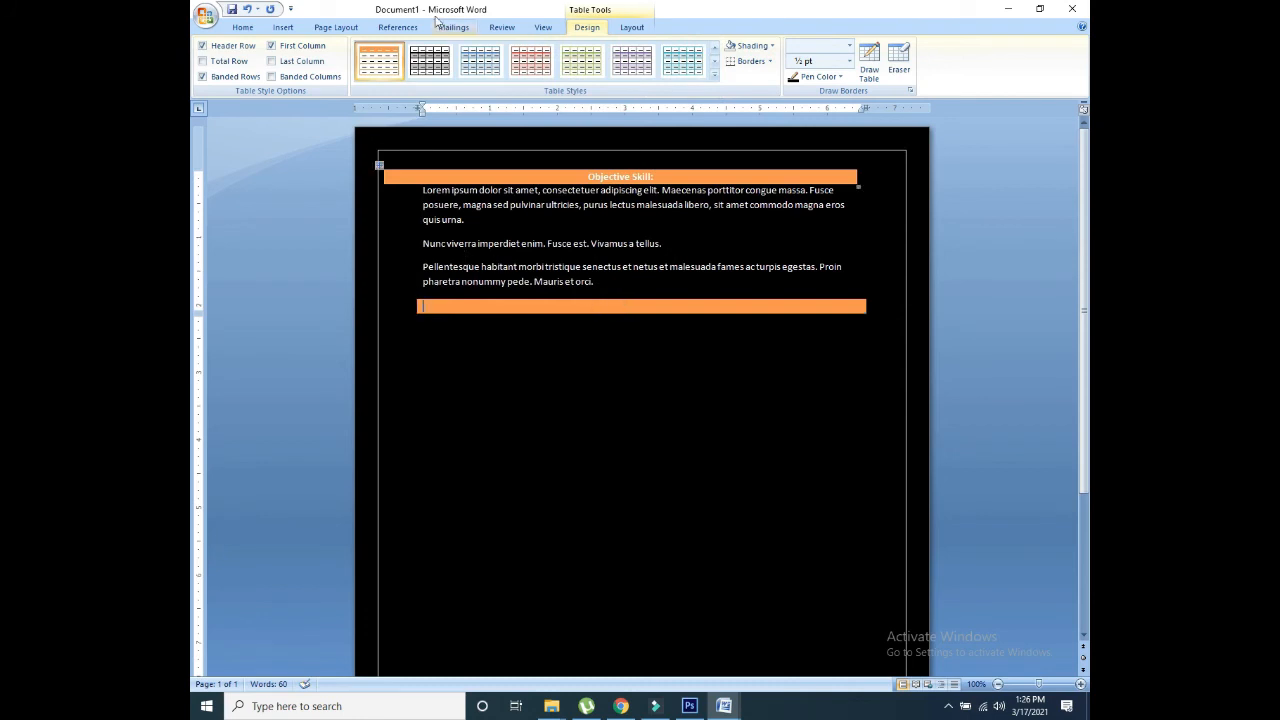
{"action": "left_click", "coordinate": [277, 31]}
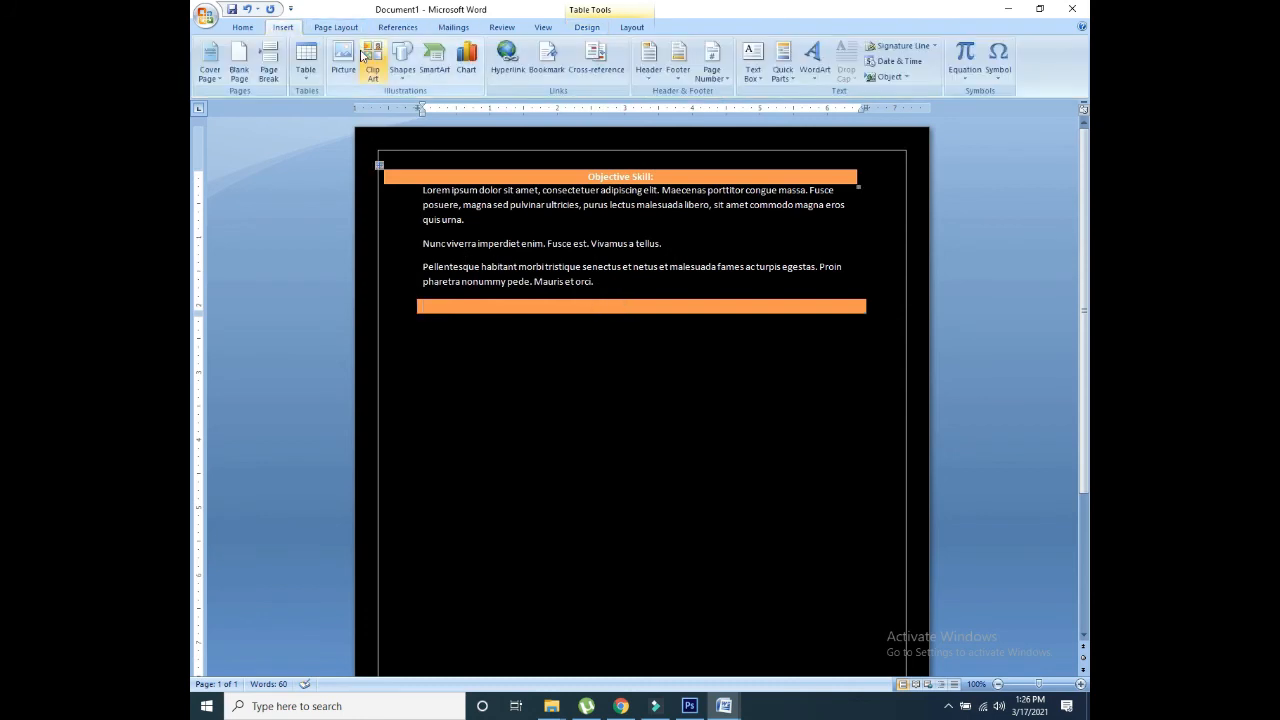
{"action": "left_click", "coordinate": [336, 28]}
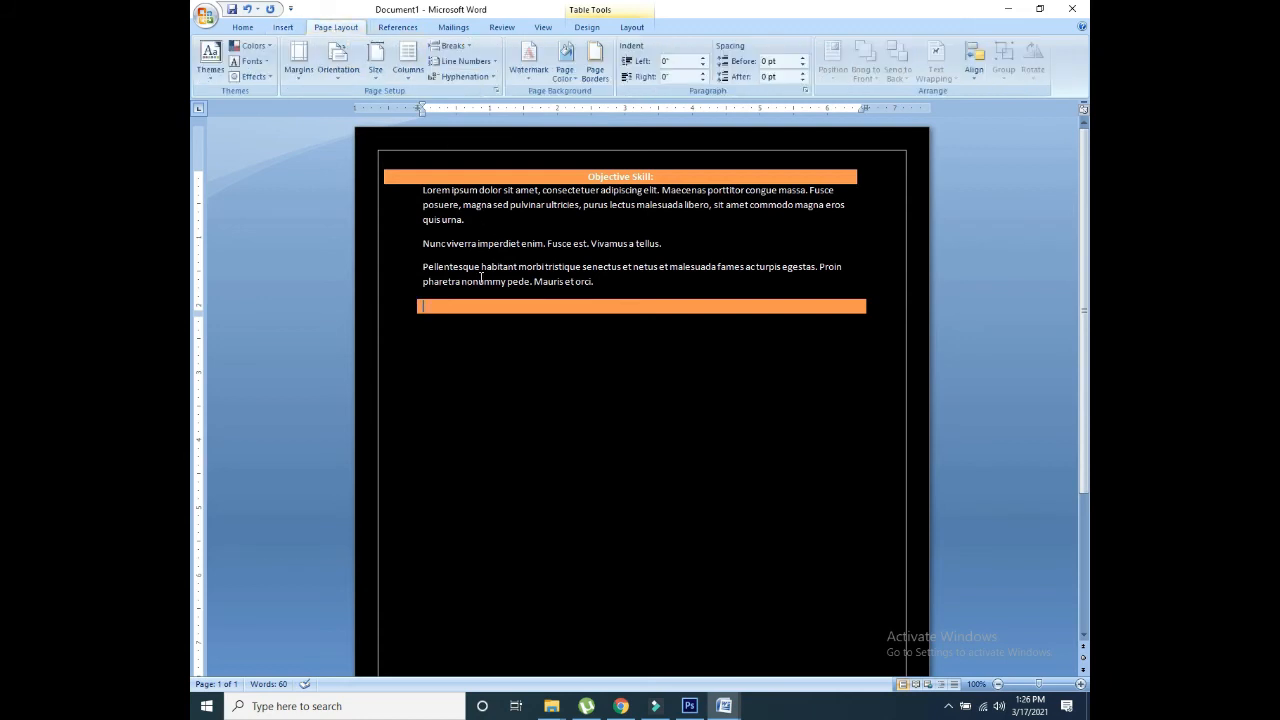
Step: Type 'Personal Information' into the new orange bar
{"action": "type", "text": "PErsonal"}
{"action": "key", "text": "BackSpace"}
{"action": "type", "text": "onal information"}
{"action": "left_click_drag", "start_coordinate": [518, 308], "coordinate": [452, 314]}
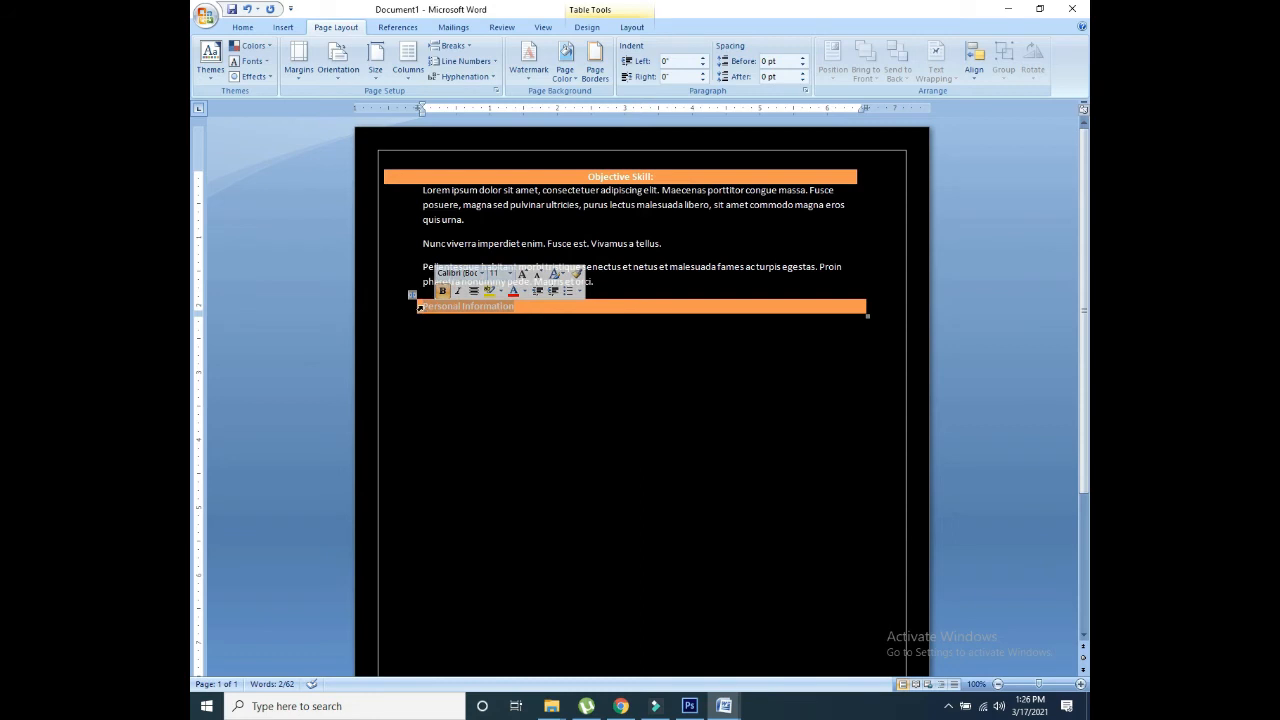
{"action": "left_click", "coordinate": [423, 307]}
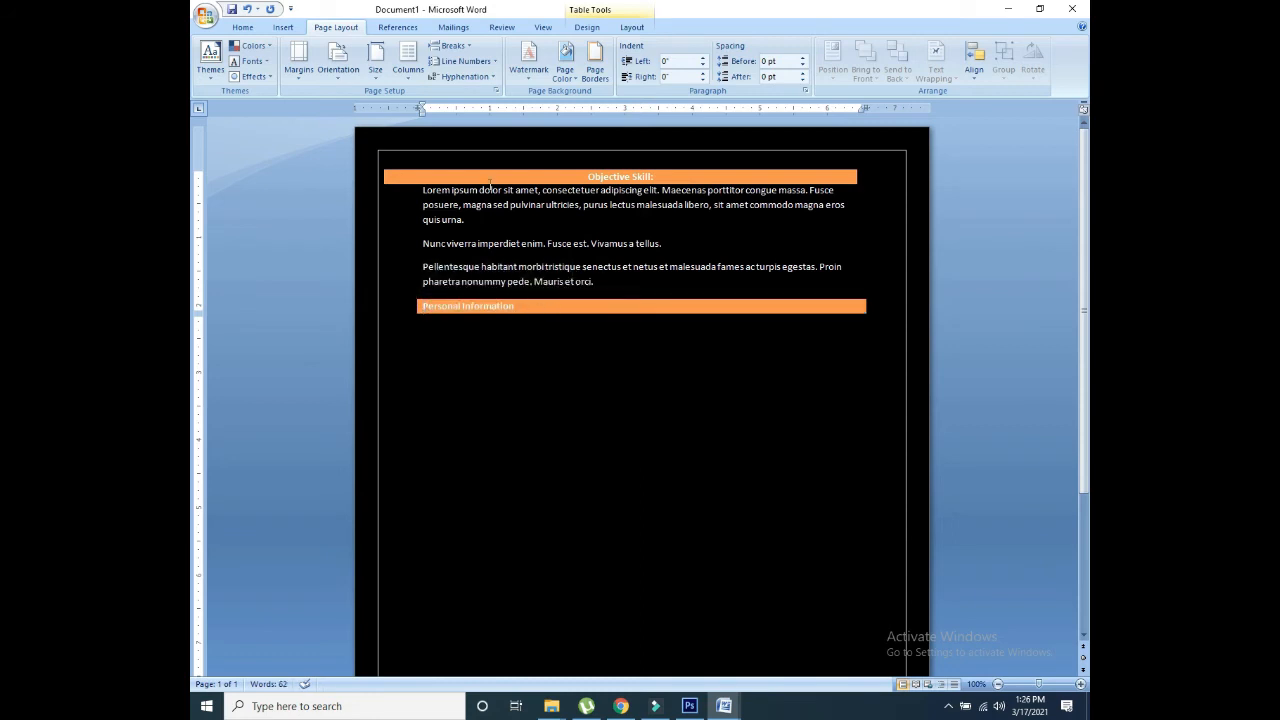
Step: Open the Insert Picture dialog and close it without inserting anything
{"action": "left_click", "coordinate": [280, 28]}
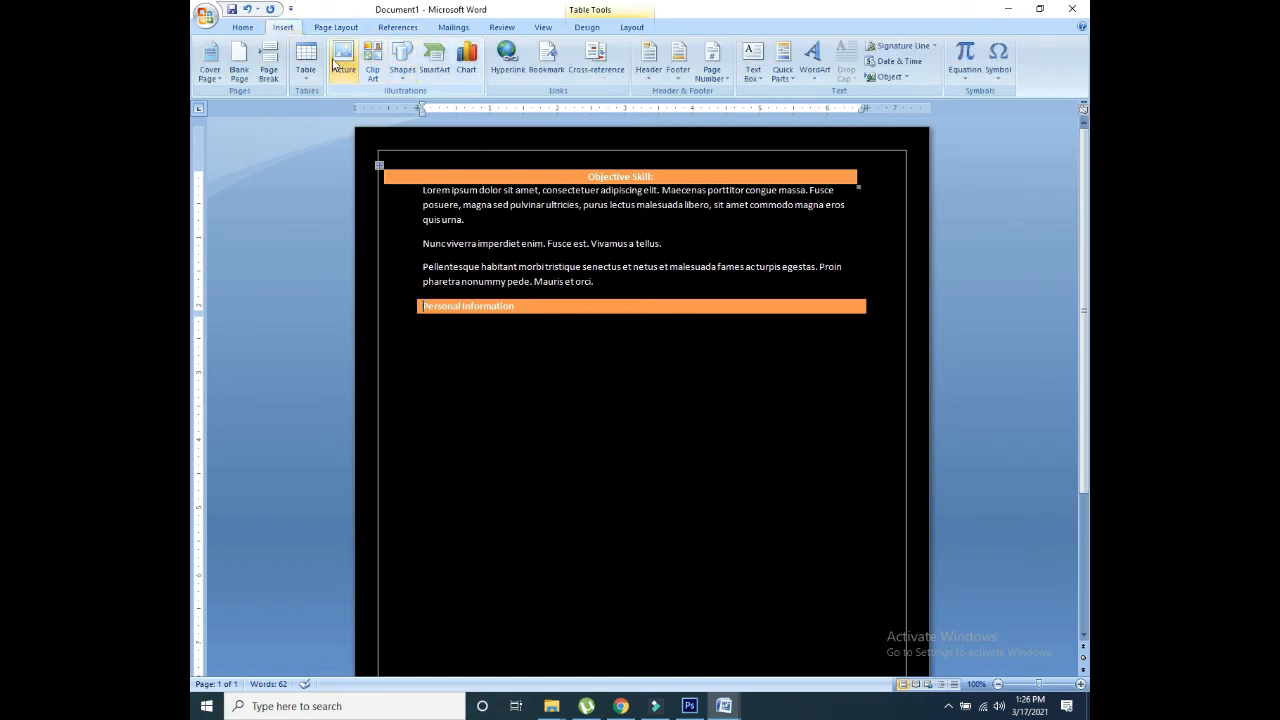
{"action": "left_click", "coordinate": [399, 70]}
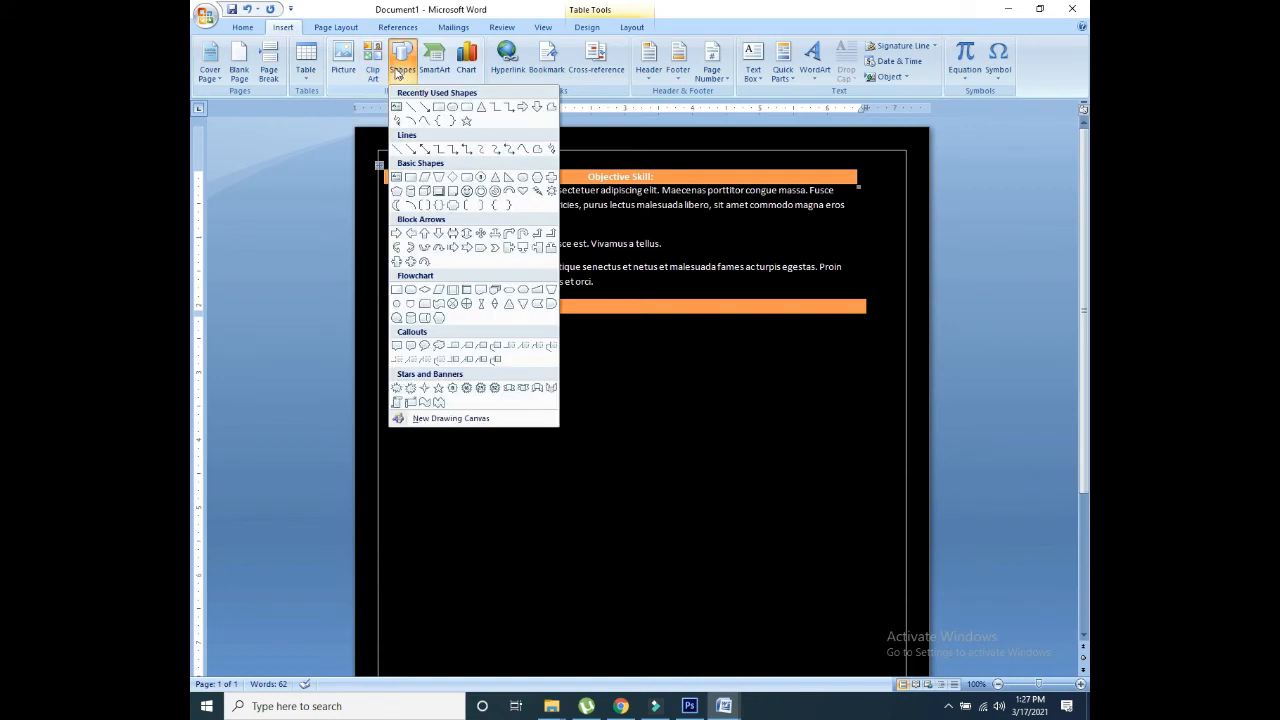
{"action": "left_click", "coordinate": [343, 62]}
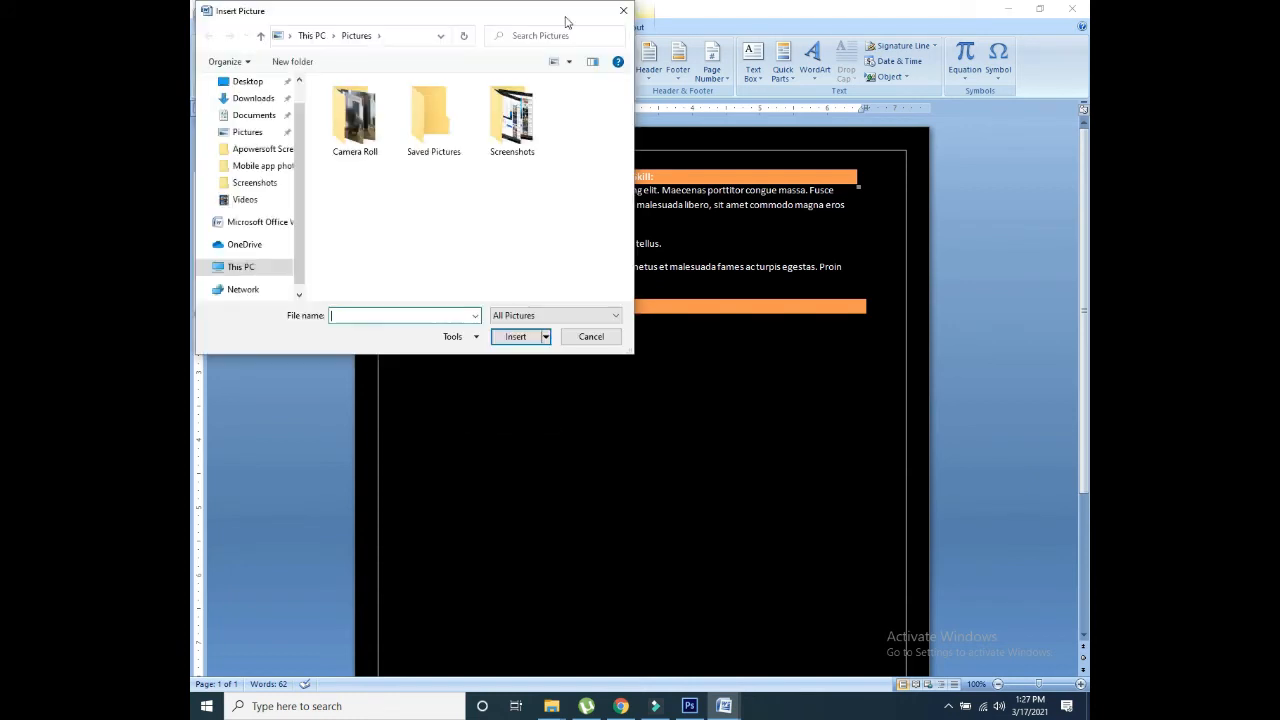
{"action": "left_click", "coordinate": [623, 10]}
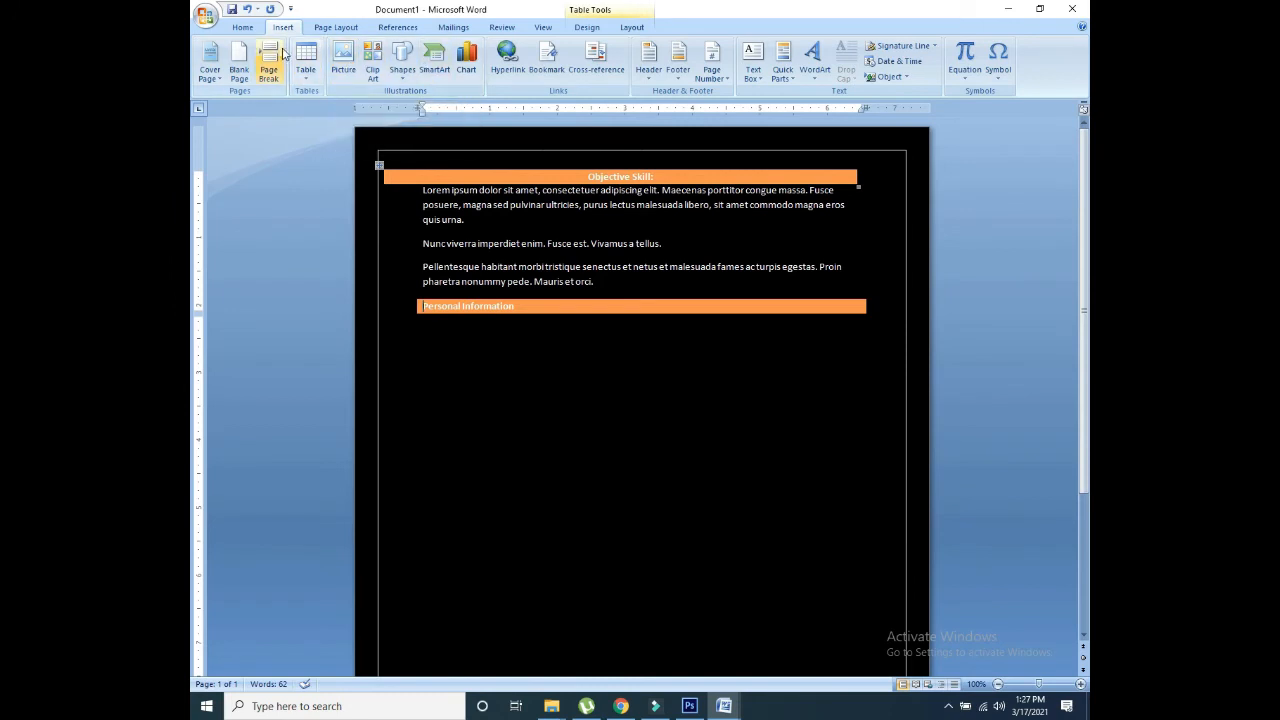
{"action": "left_click", "coordinate": [245, 28]}
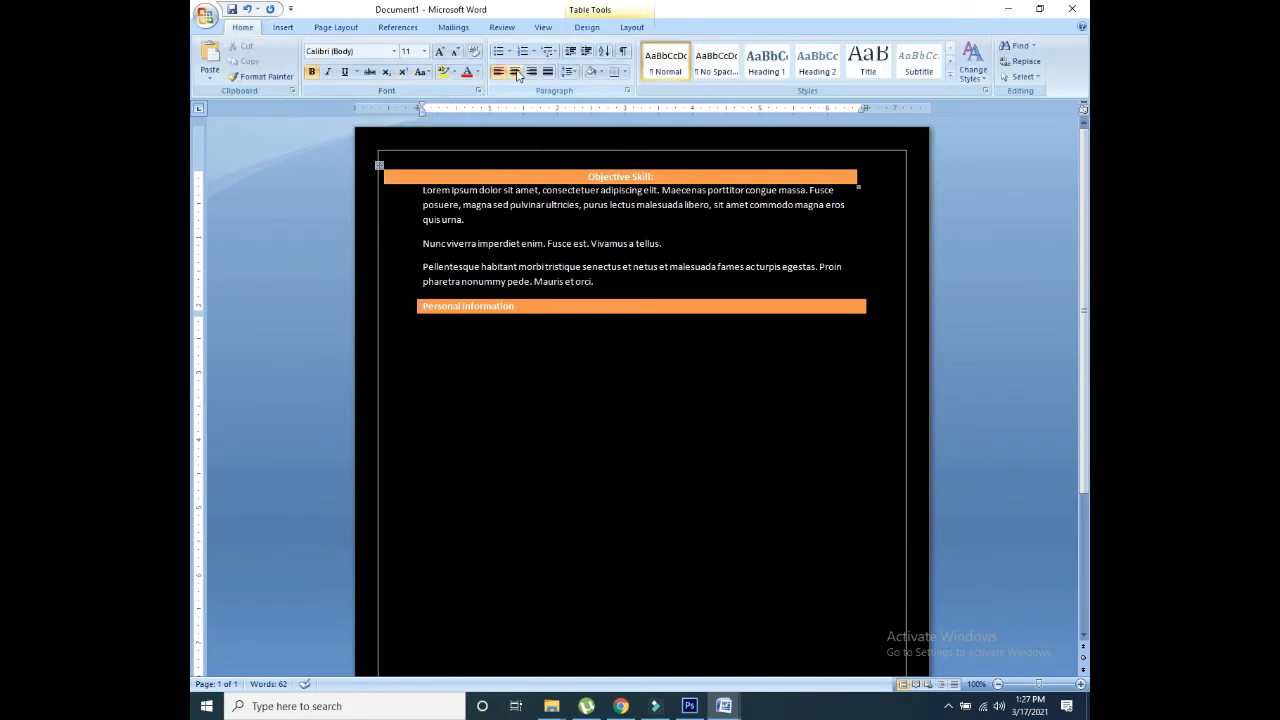
Step: Centre the Personal Information text and match its bar width to the Objective Skill bar
{"action": "left_click", "coordinate": [514, 71]}
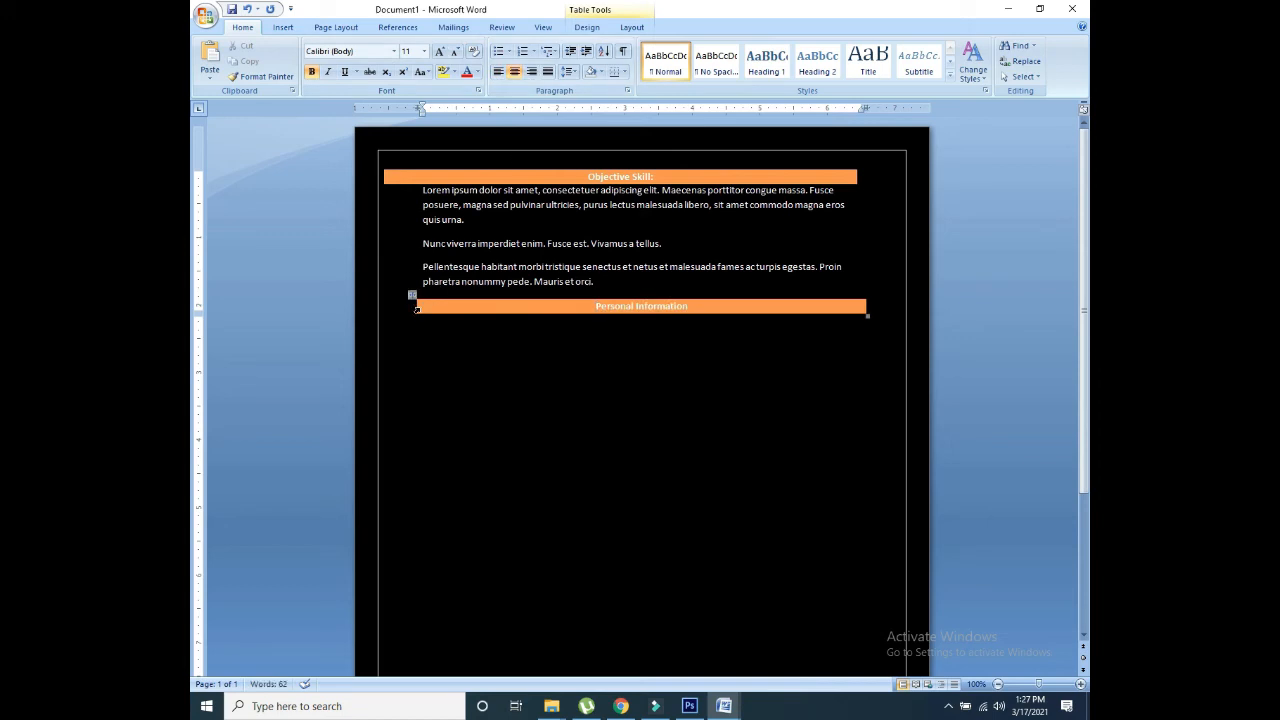
{"action": "left_click_drag", "start_coordinate": [417, 309], "coordinate": [381, 307]}
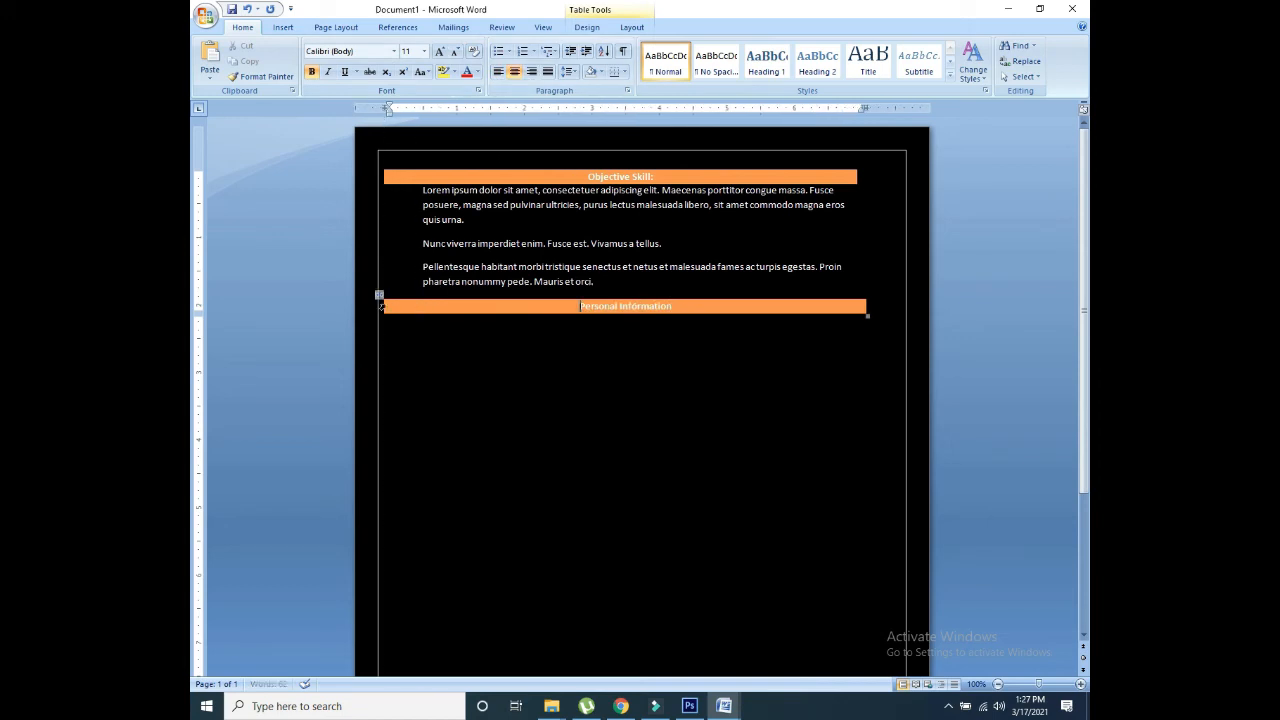
{"action": "left_click_drag", "start_coordinate": [866, 306], "coordinate": [858, 306]}
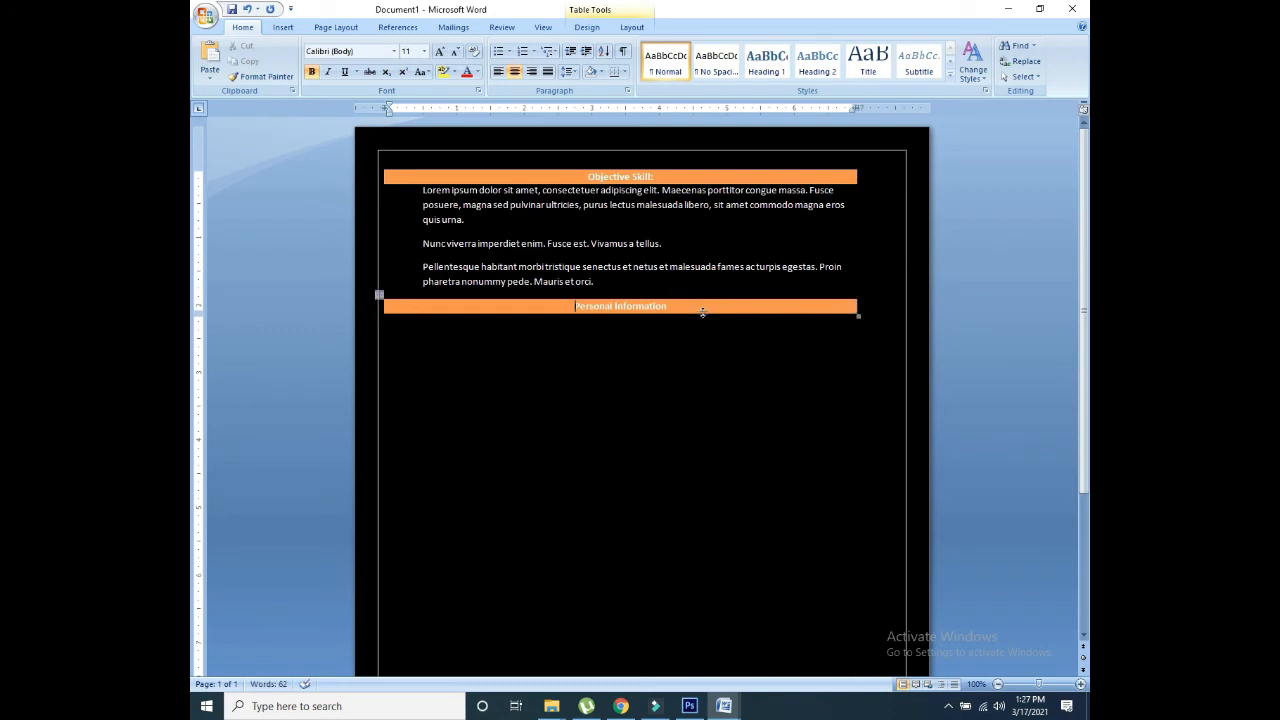
{"action": "left_click", "coordinate": [702, 275]}
Step: Copy the lorem ipsum paragraphs under the Personal Information heading
{"action": "left_click_drag", "start_coordinate": [596, 282], "coordinate": [424, 189]}
{"action": "key", "text": "ctrl+c"}
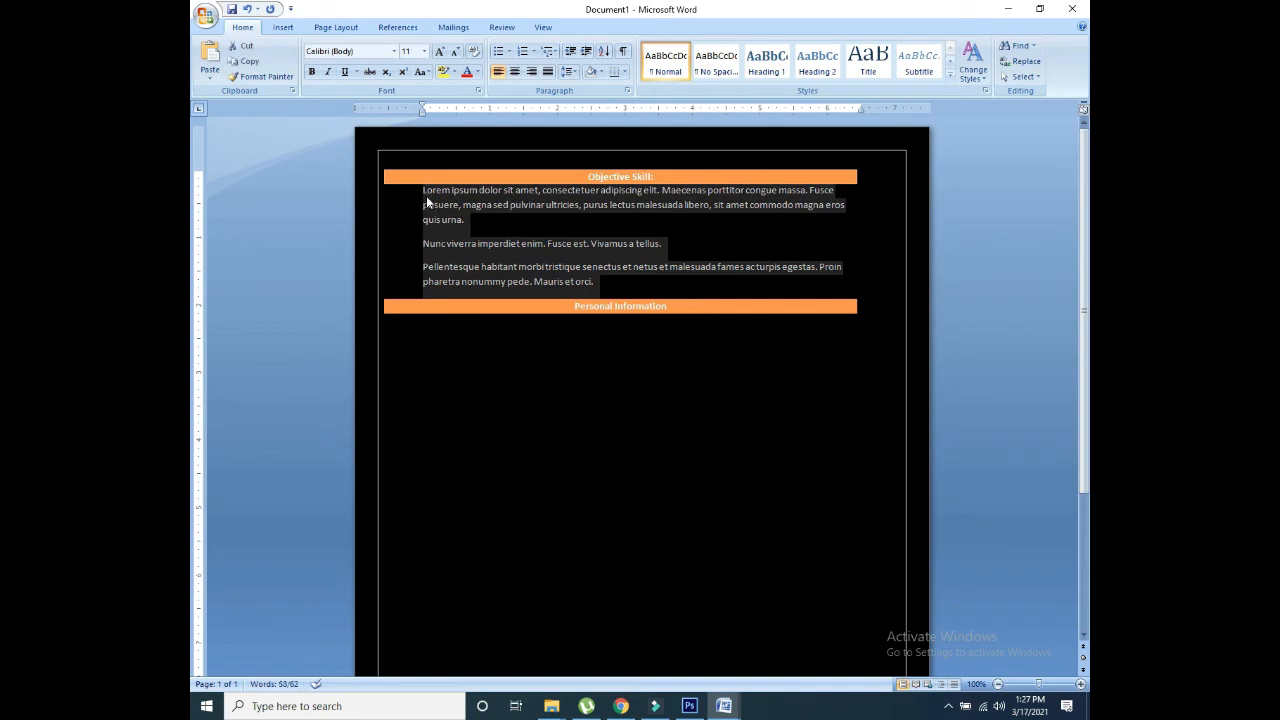
{"action": "left_click", "coordinate": [487, 363]}
{"action": "key", "text": "ctrl+v"}
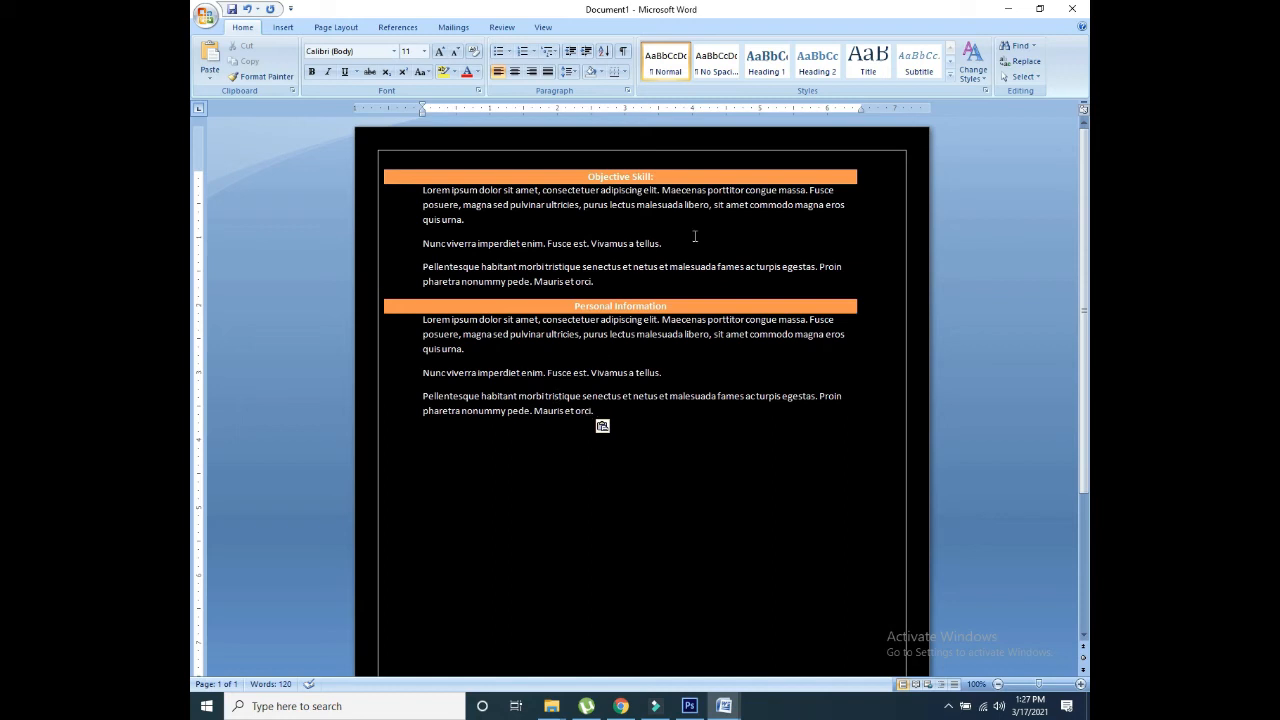
Step: Add a colon to 'Personal Information:' and enlarge both heading texts to size 14
{"action": "left_click", "coordinate": [676, 306]}
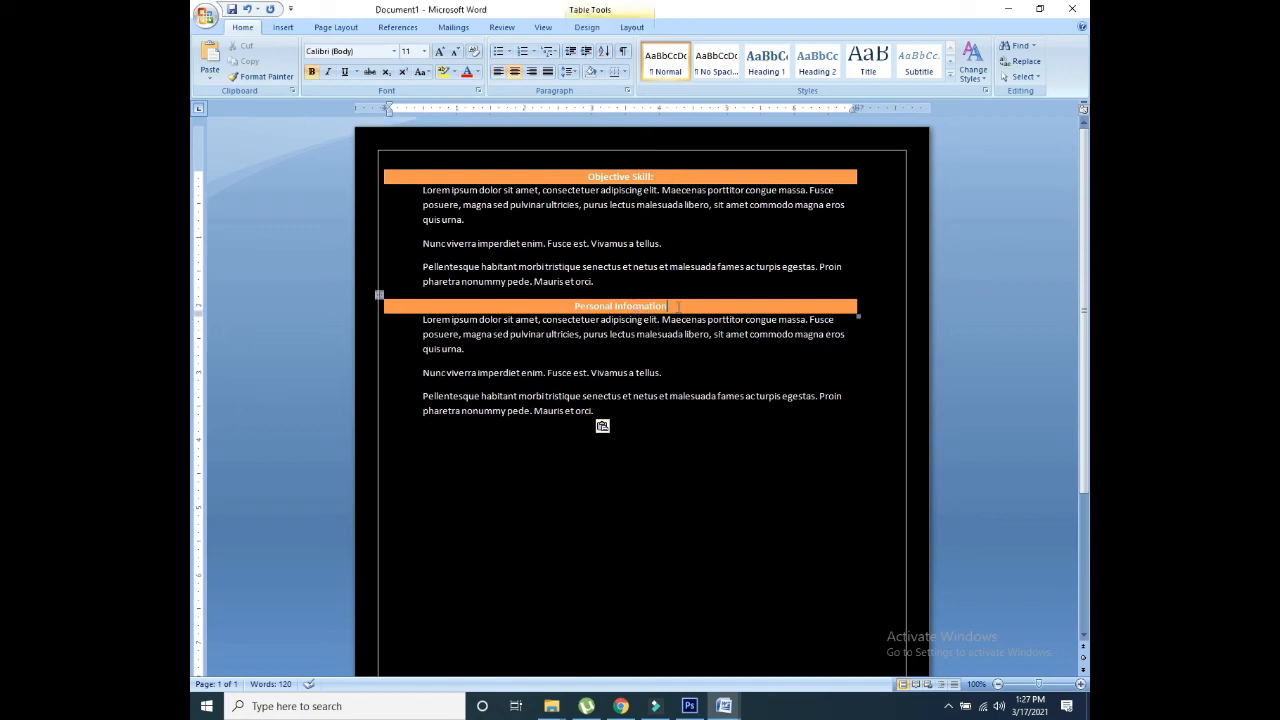
{"action": "type", "text": ":"}
{"action": "left_click_drag", "start_coordinate": [706, 306], "coordinate": [615, 312]}
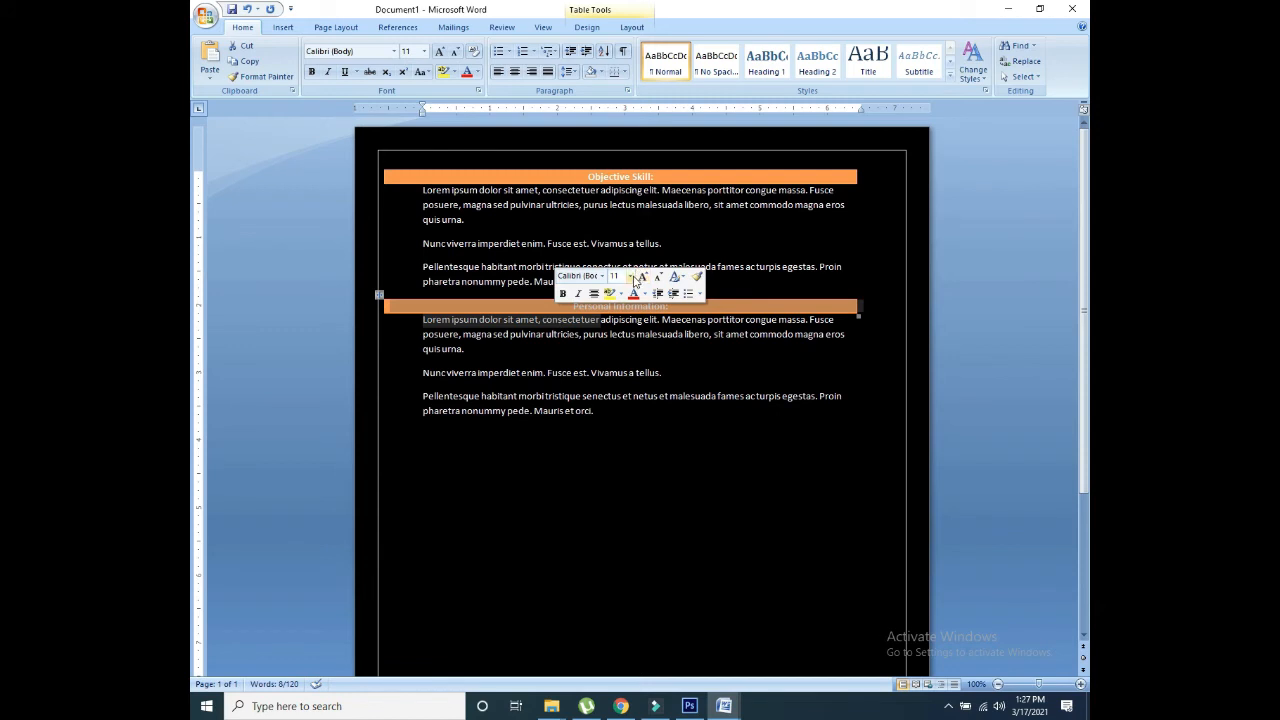
{"action": "left_click", "coordinate": [642, 278]}
{"action": "left_click", "coordinate": [642, 278]}
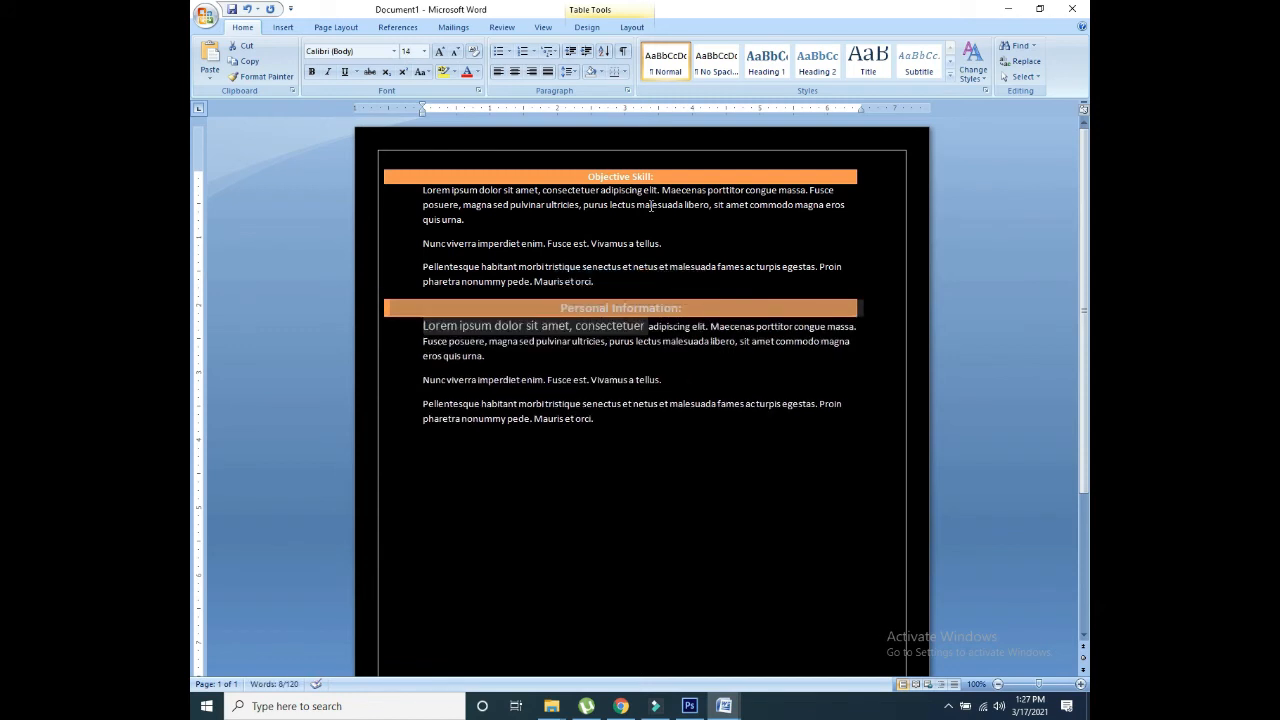
{"action": "left_click_drag", "start_coordinate": [656, 176], "coordinate": [584, 176]}
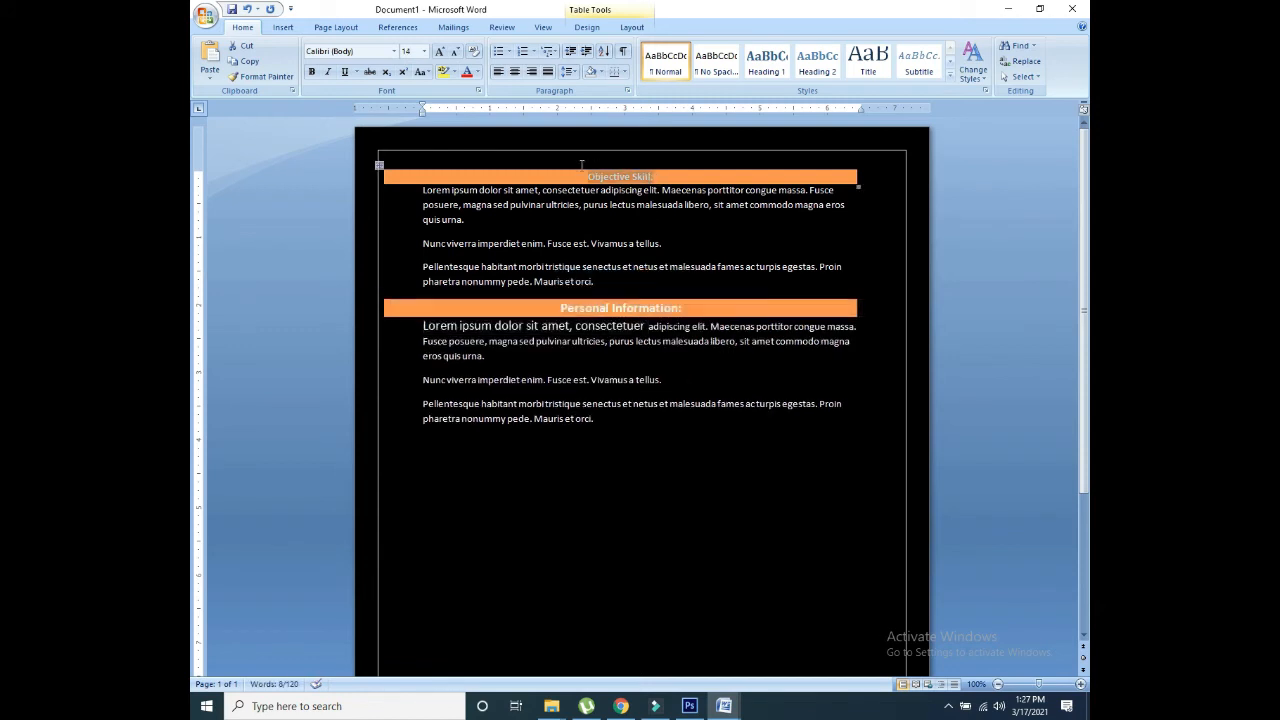
{"action": "left_click", "coordinate": [441, 52]}
{"action": "left_click", "coordinate": [441, 52]}
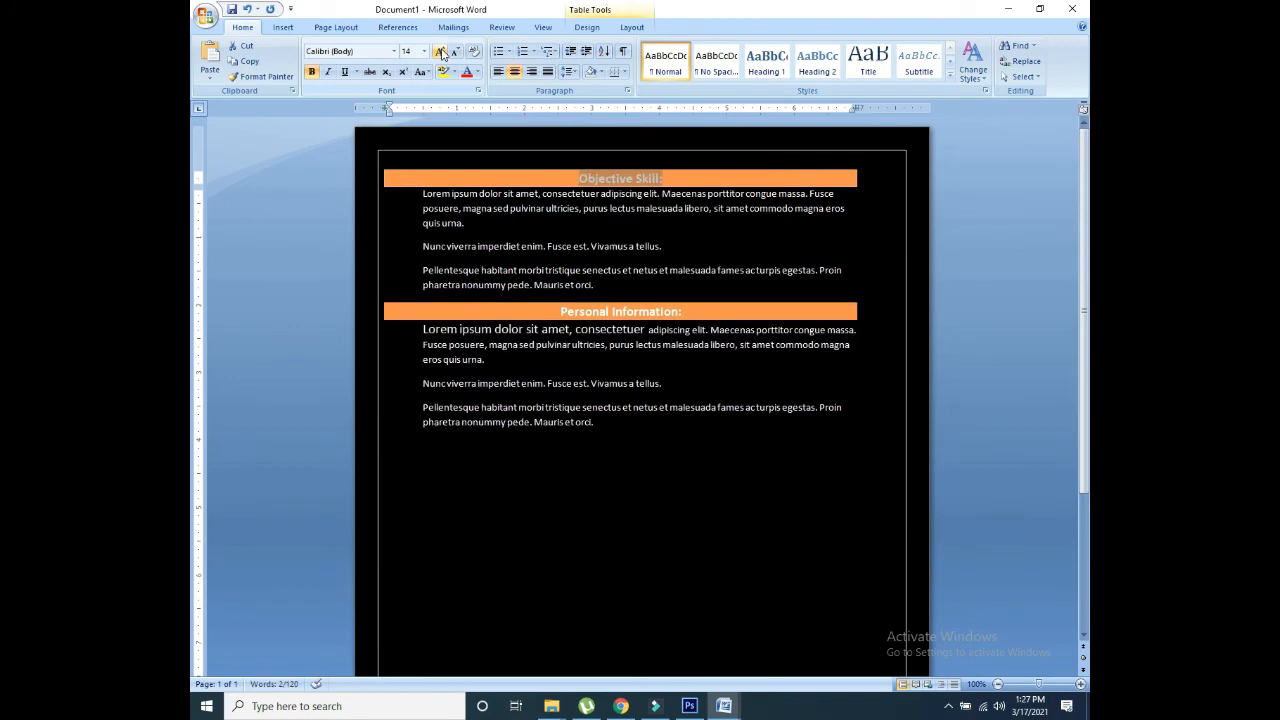
{"action": "left_click", "coordinate": [680, 451]}
{"action": "scroll", "coordinate": [1088, 318], "scroll_direction": "down", "scroll_amount": 3}
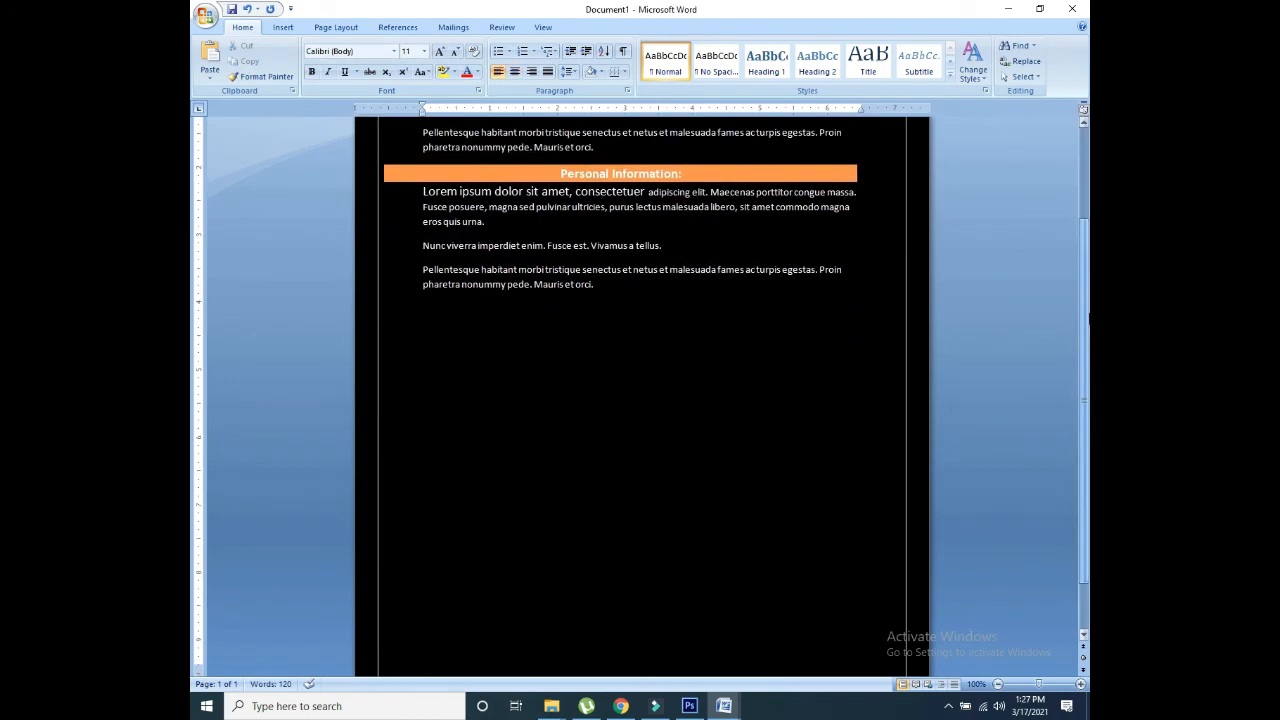
{"action": "scroll", "coordinate": [1088, 318], "scroll_direction": "up", "scroll_amount": 2}
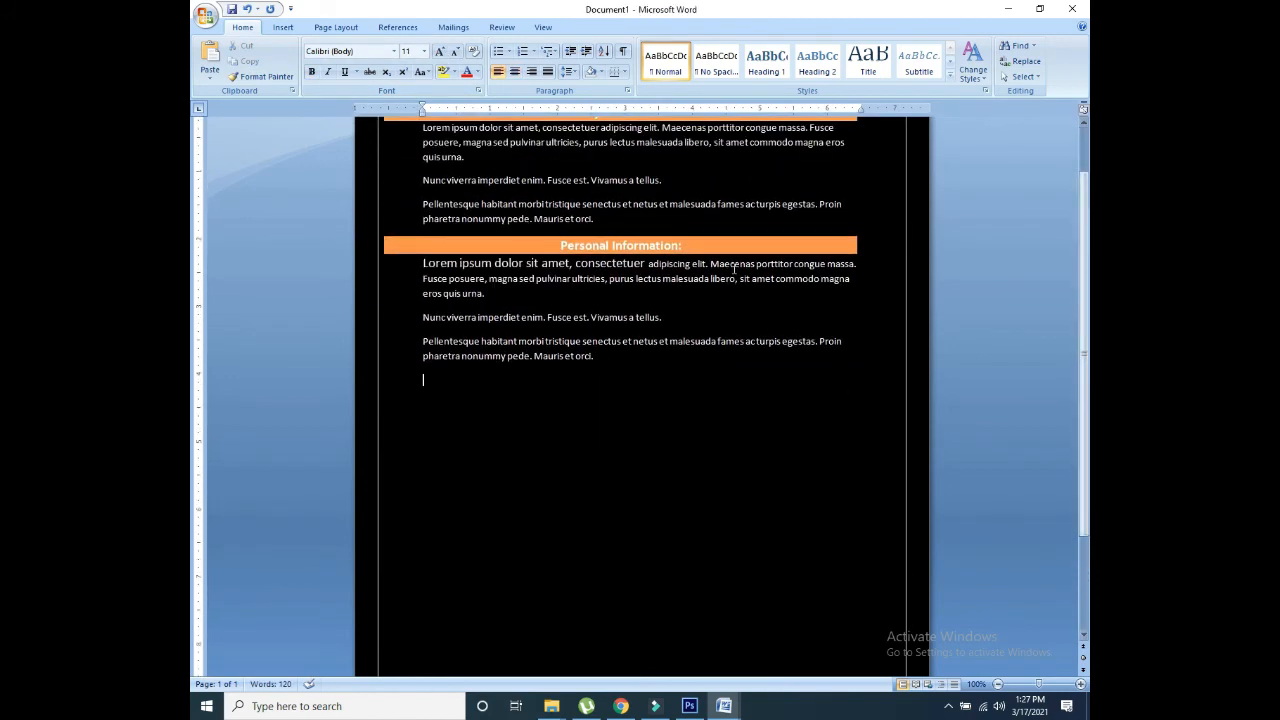
{"action": "scroll", "coordinate": [1080, 269], "scroll_direction": "down", "scroll_amount": 1}
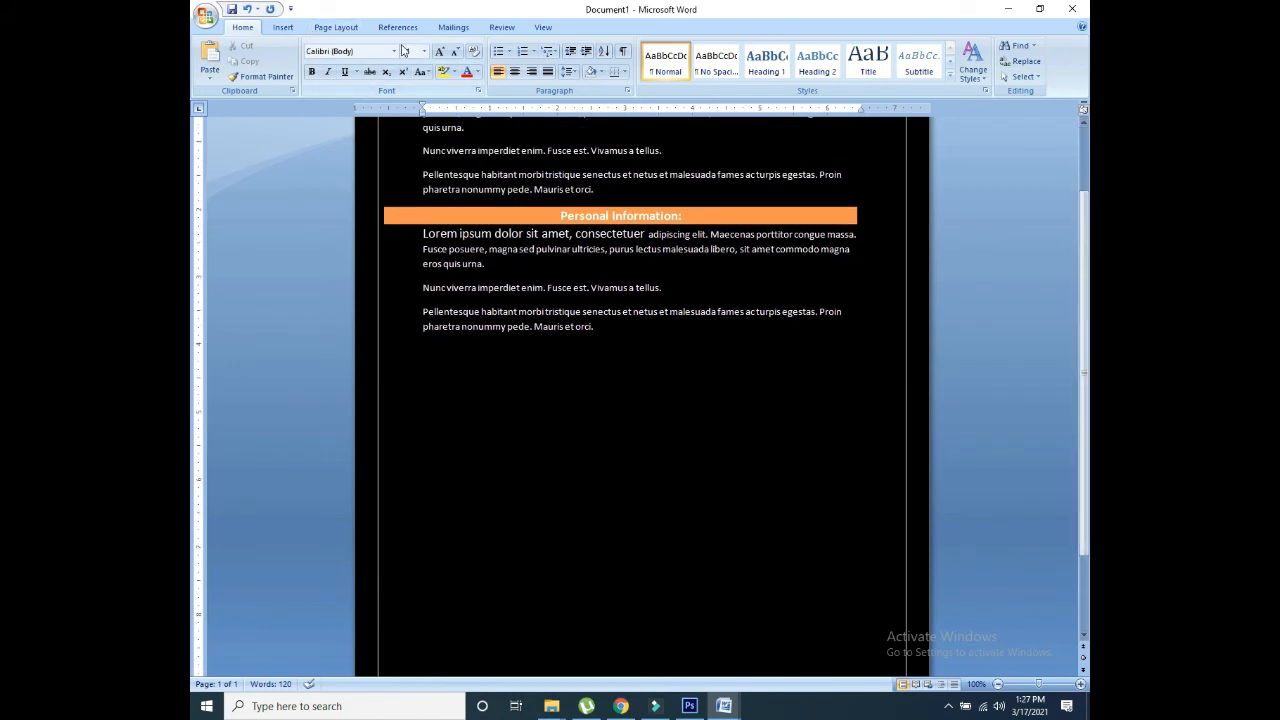
Step: Insert a one-cell table below the Personal Information text with the orange style
{"action": "left_click", "coordinate": [283, 27]}
{"action": "left_click", "coordinate": [312, 60]}
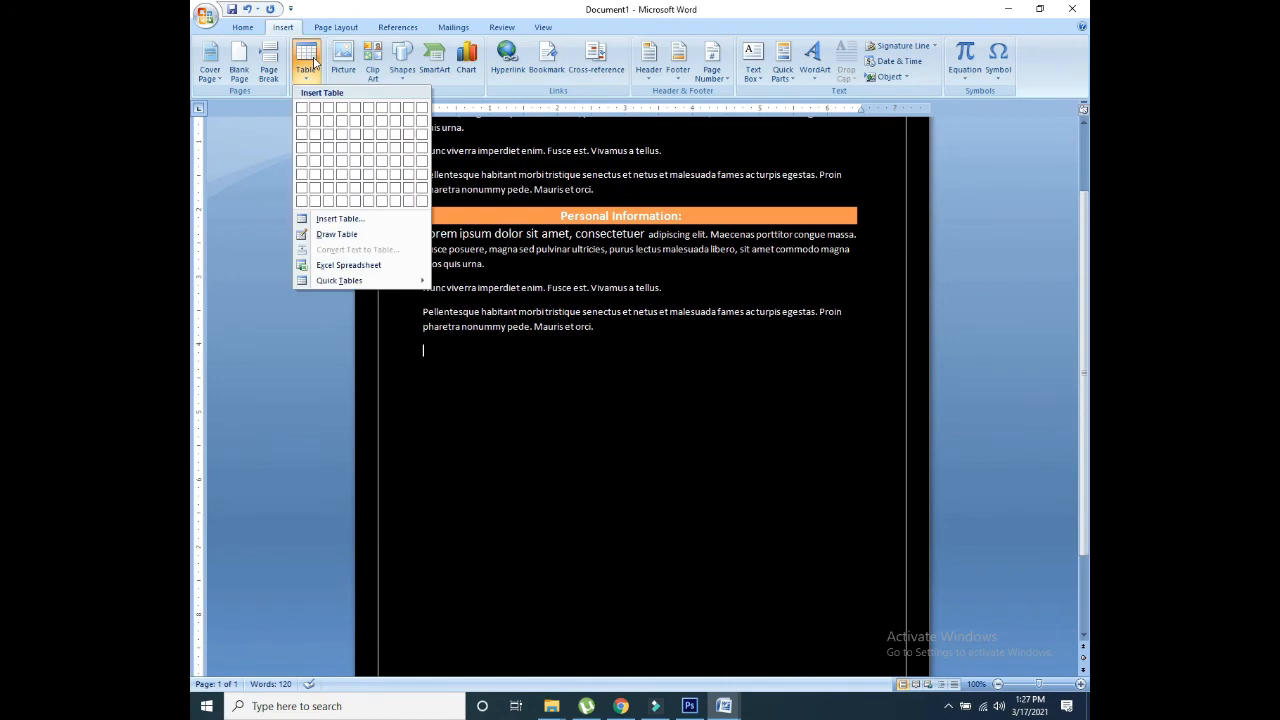
{"action": "left_click", "coordinate": [302, 108]}
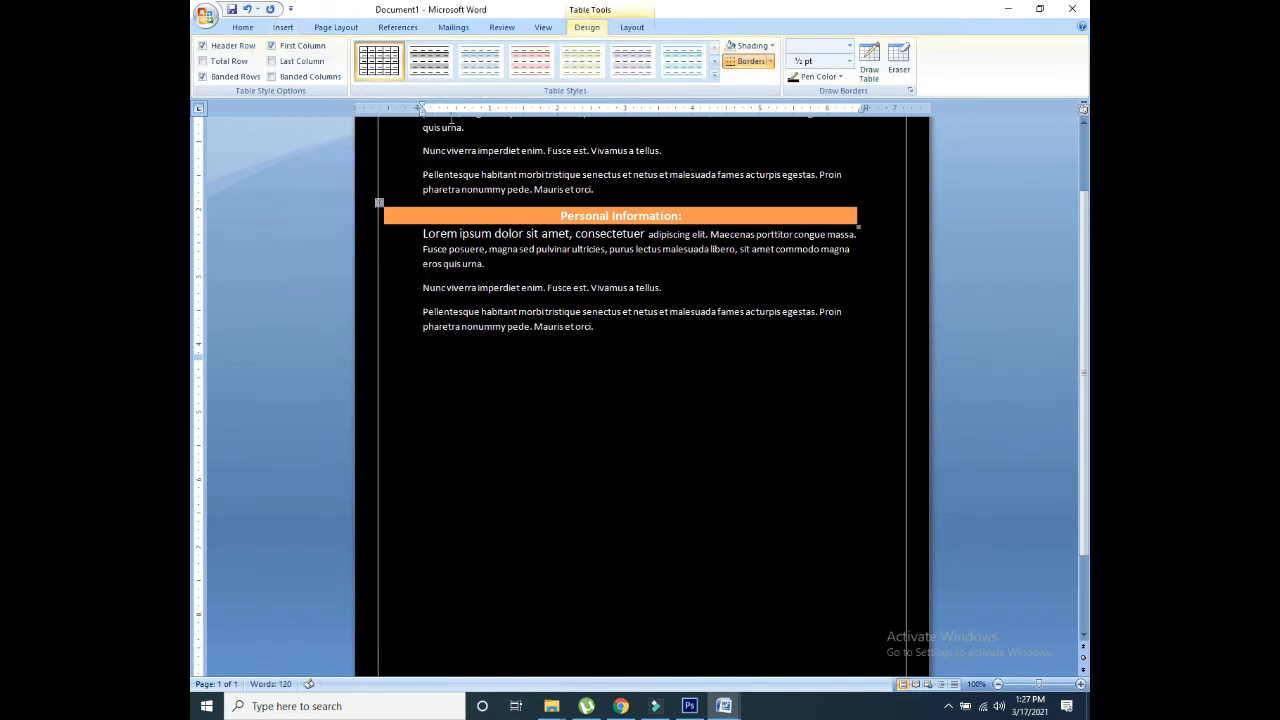
{"action": "left_click", "coordinate": [714, 73]}
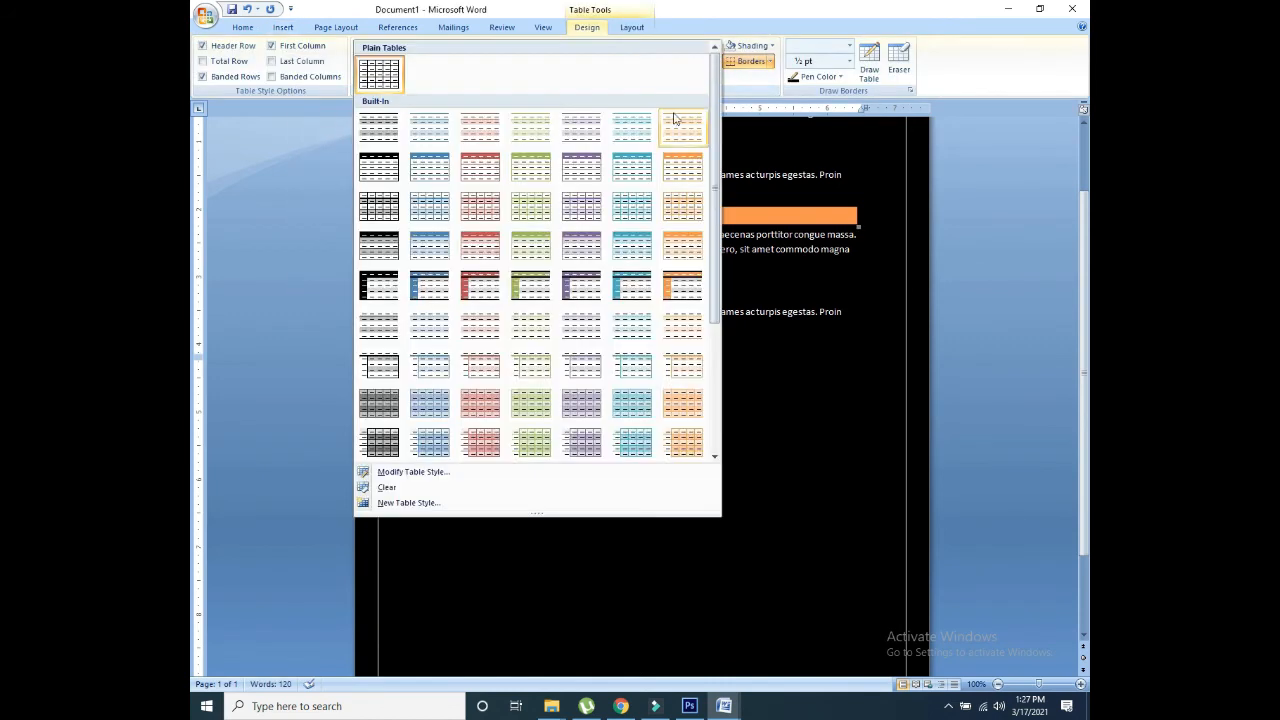
{"action": "left_click", "coordinate": [686, 167]}
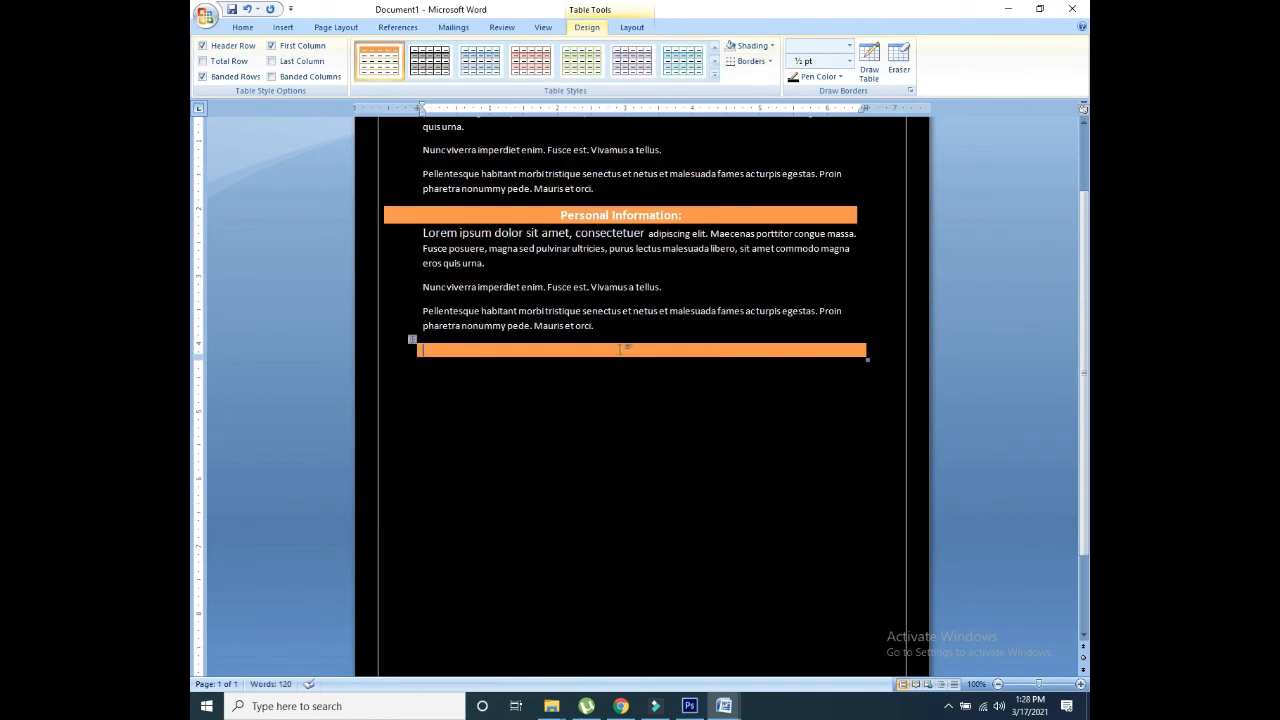
Step: Type 'Educational Background' into the new bar and centre it
{"action": "type", "text": "Educational Backg"}
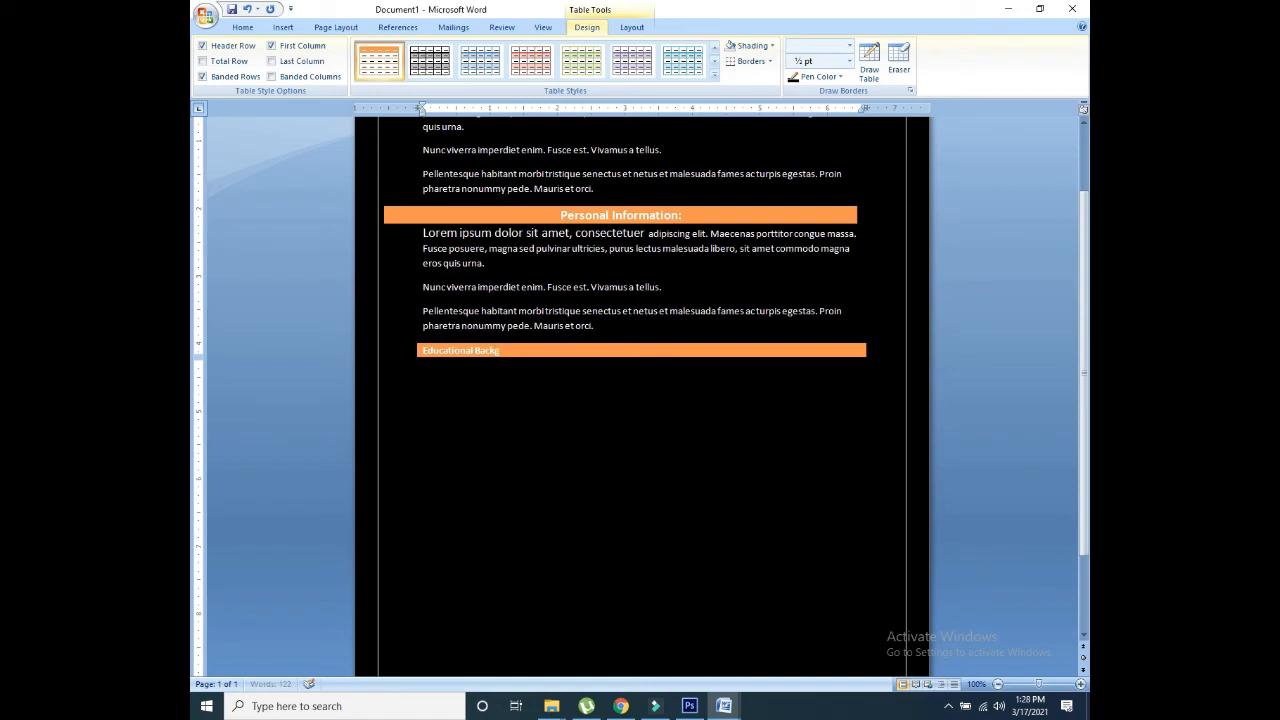
{"action": "type", "text": "round"}
{"action": "left_click", "coordinate": [419, 347]}
{"action": "left_click", "coordinate": [288, 30]}
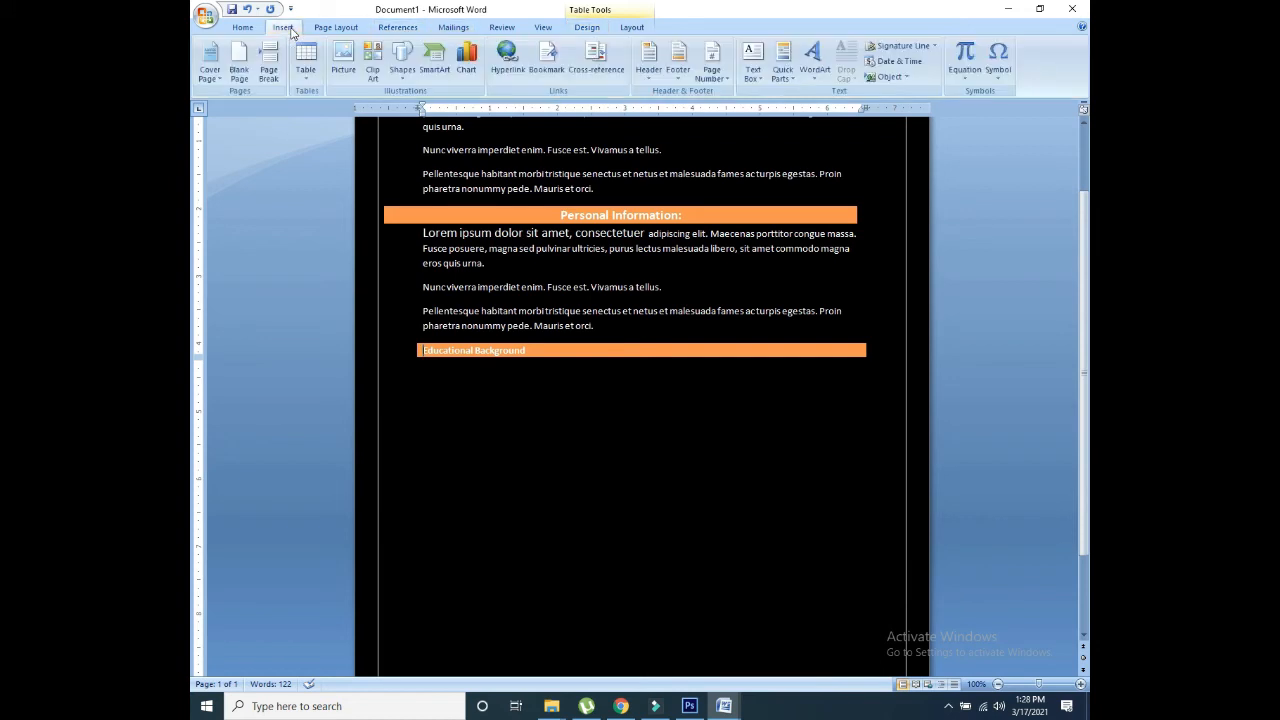
{"action": "left_click", "coordinate": [246, 30]}
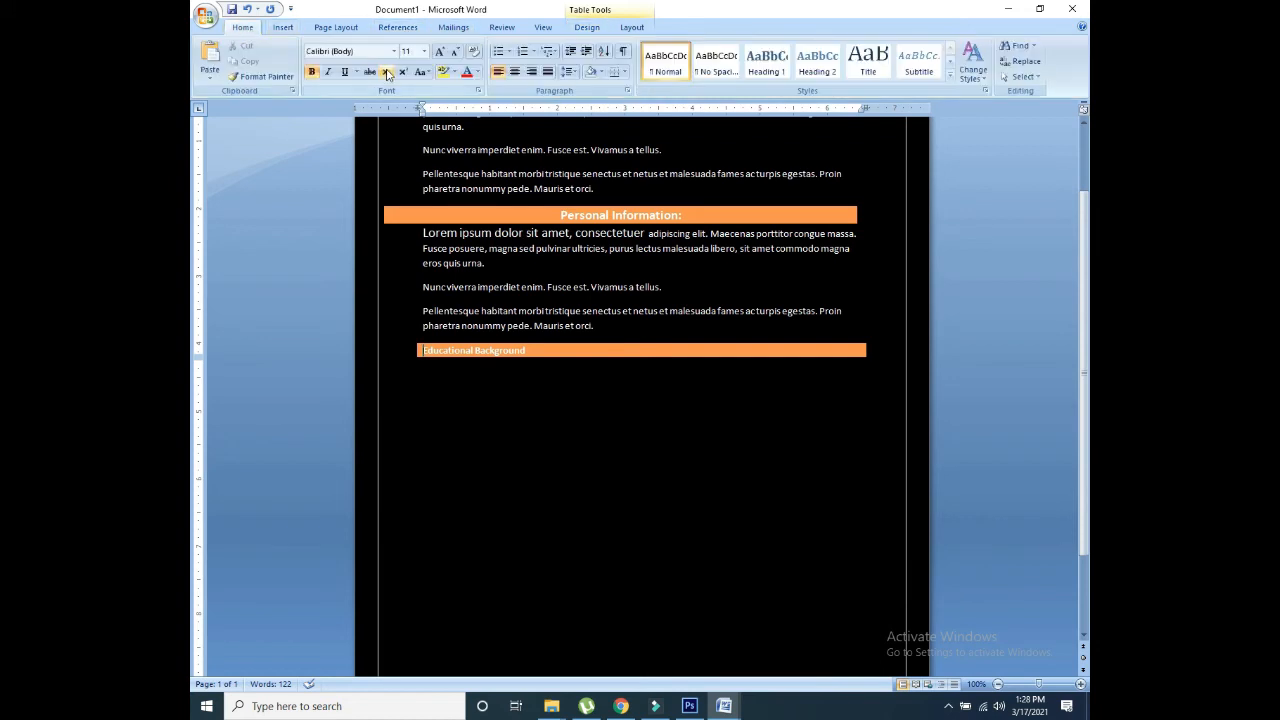
{"action": "left_click", "coordinate": [515, 72]}
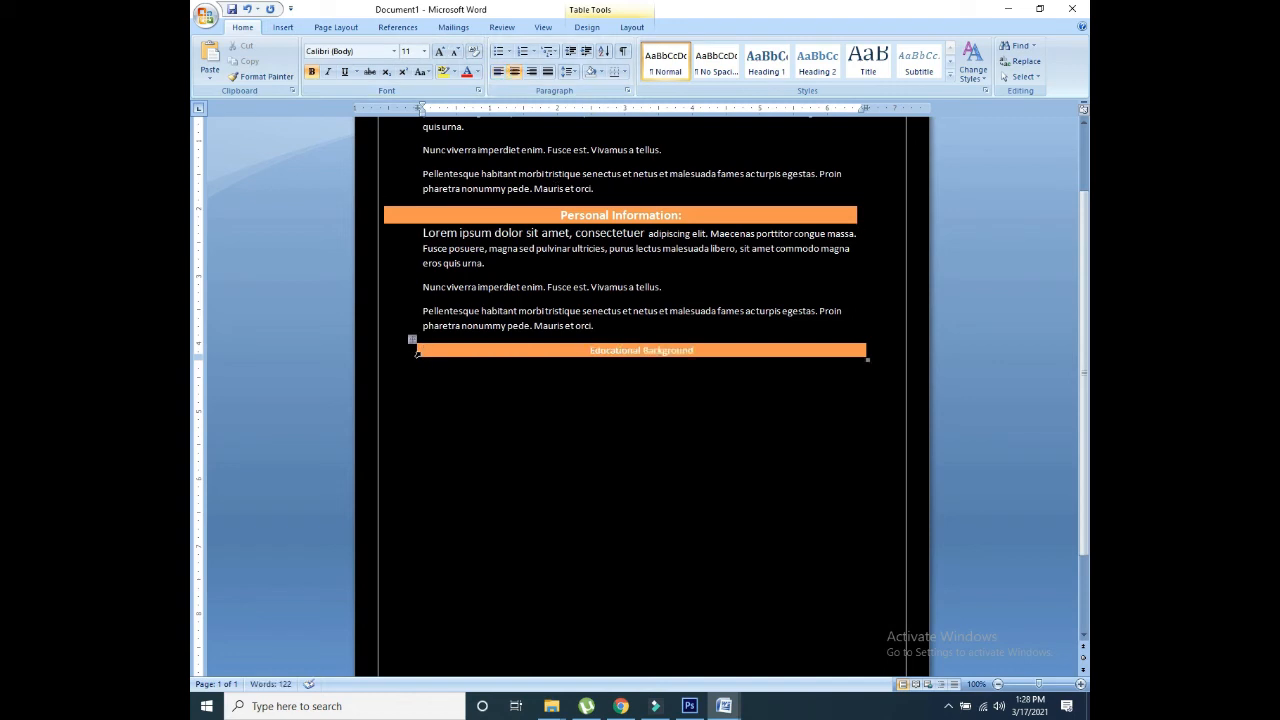
Step: Match the Educational Background bar's width to the other headings and enlarge its text to 14
{"action": "left_click_drag", "start_coordinate": [416, 351], "coordinate": [384, 350]}
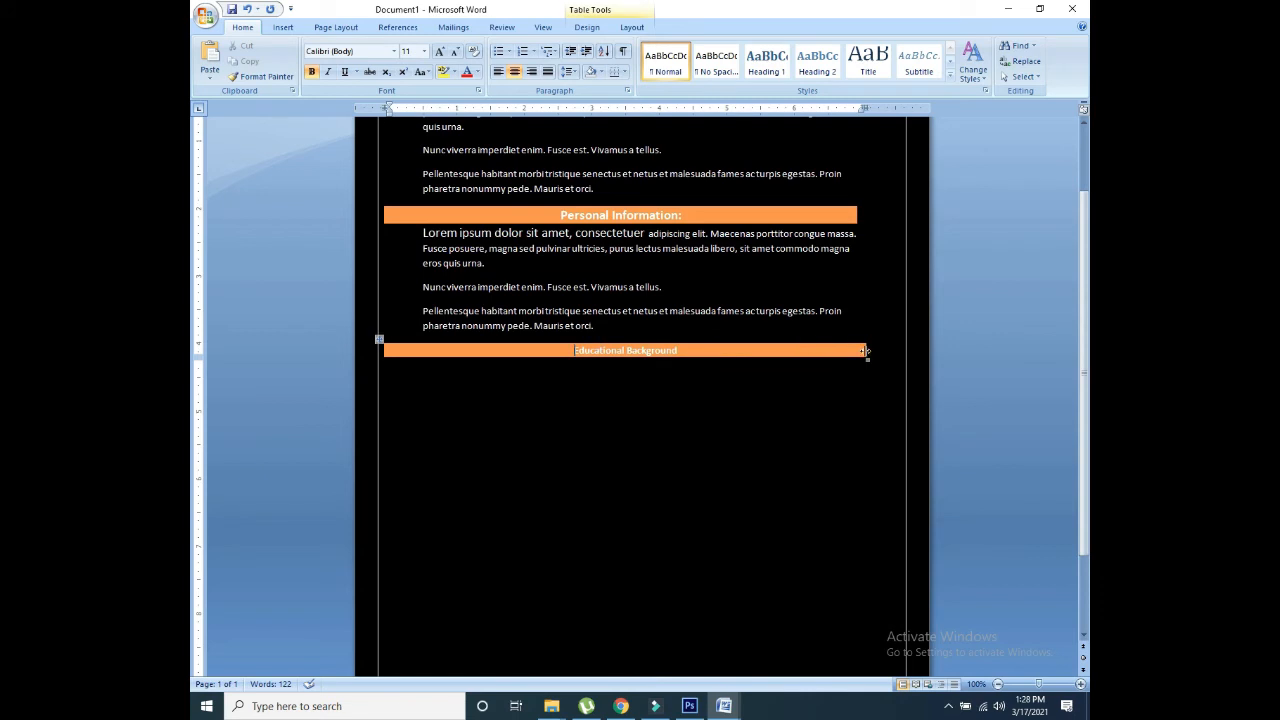
{"action": "left_click_drag", "start_coordinate": [866, 351], "coordinate": [857, 351]}
{"action": "left_click_drag", "start_coordinate": [678, 350], "coordinate": [568, 350]}
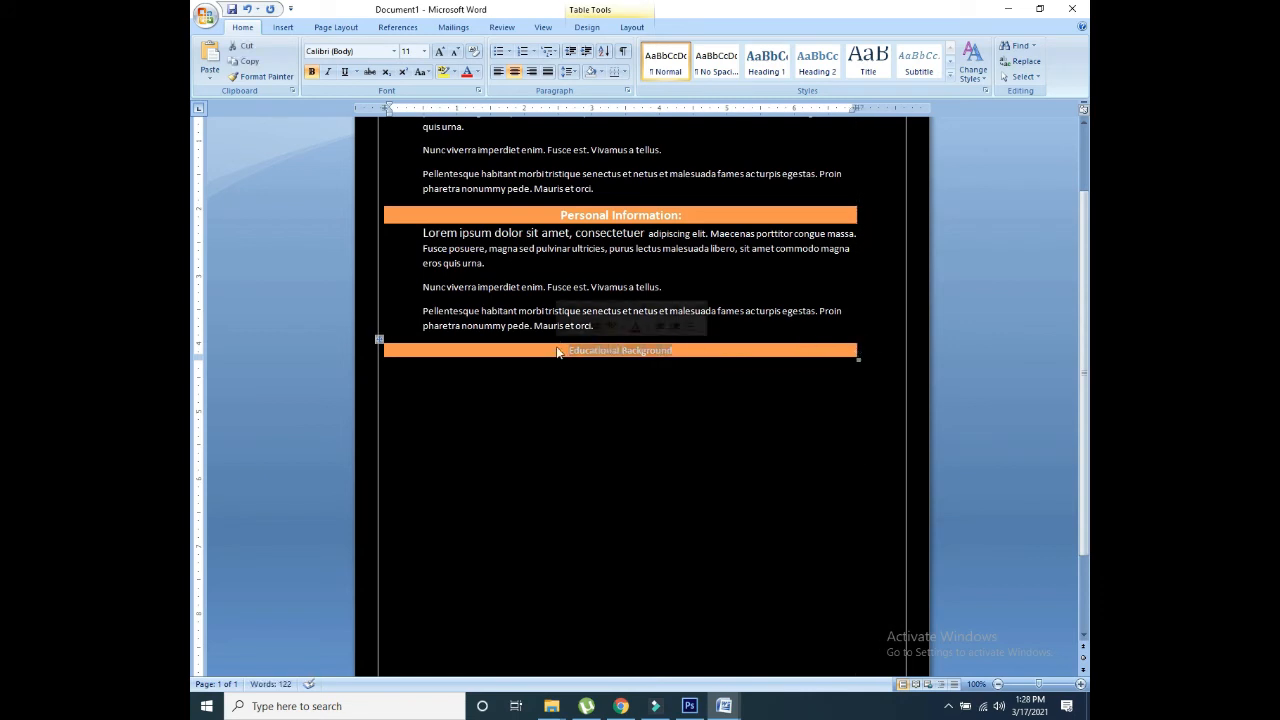
{"action": "left_click", "coordinate": [440, 51]}
{"action": "left_click", "coordinate": [440, 51]}
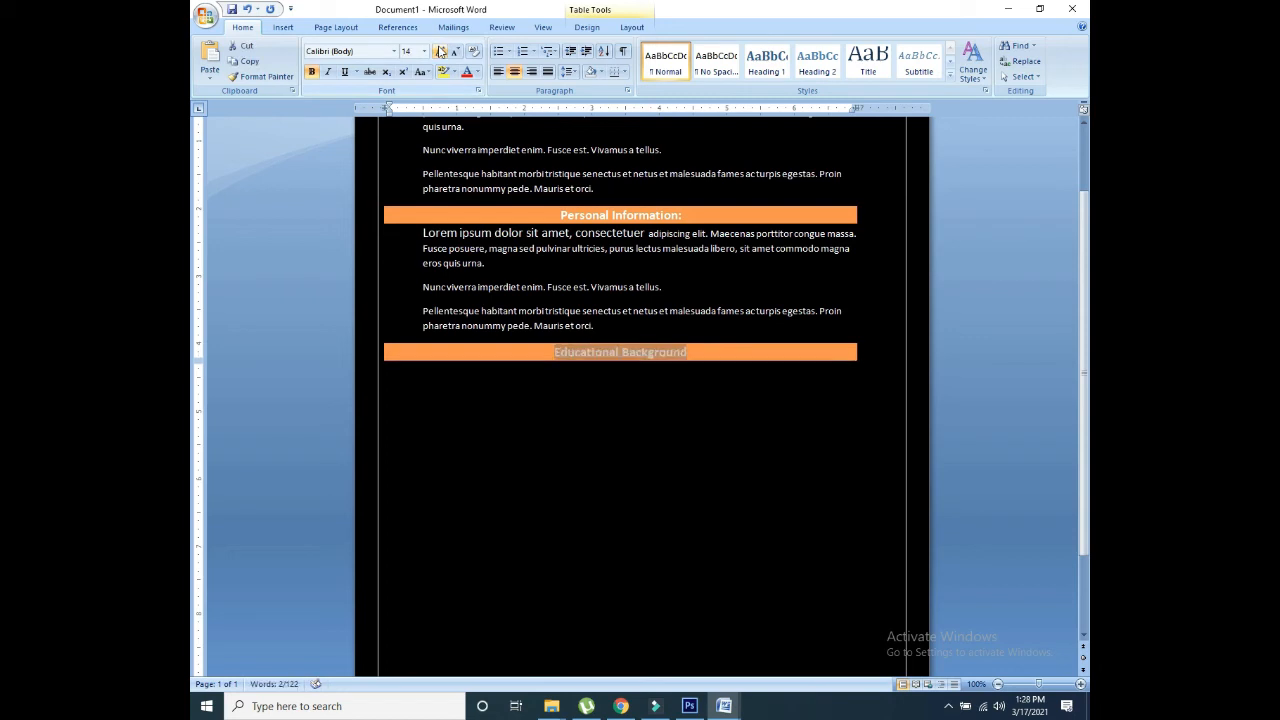
{"action": "left_click", "coordinate": [669, 323]}
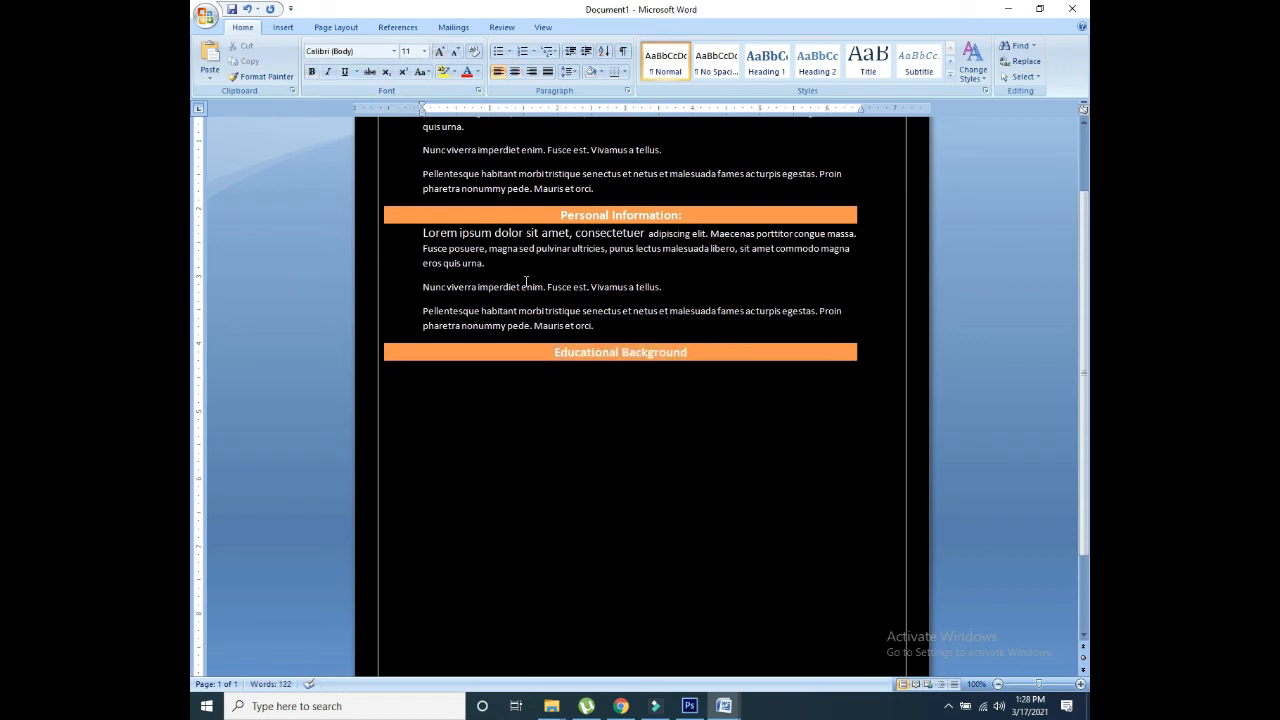
{"action": "left_click", "coordinate": [283, 27]}
{"action": "left_click", "coordinate": [305, 60]}
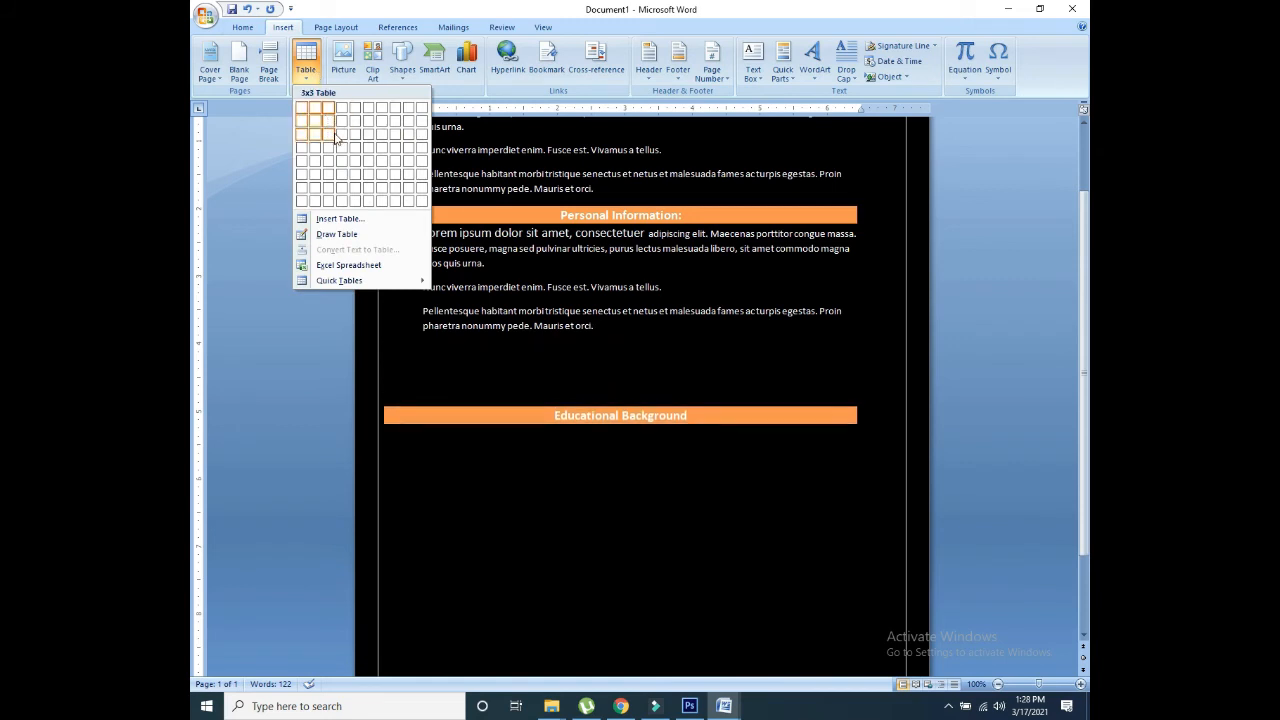
Step: Insert a three-row table with the purple style and move it under the Educational Background bar
{"action": "left_click", "coordinate": [345, 134]}
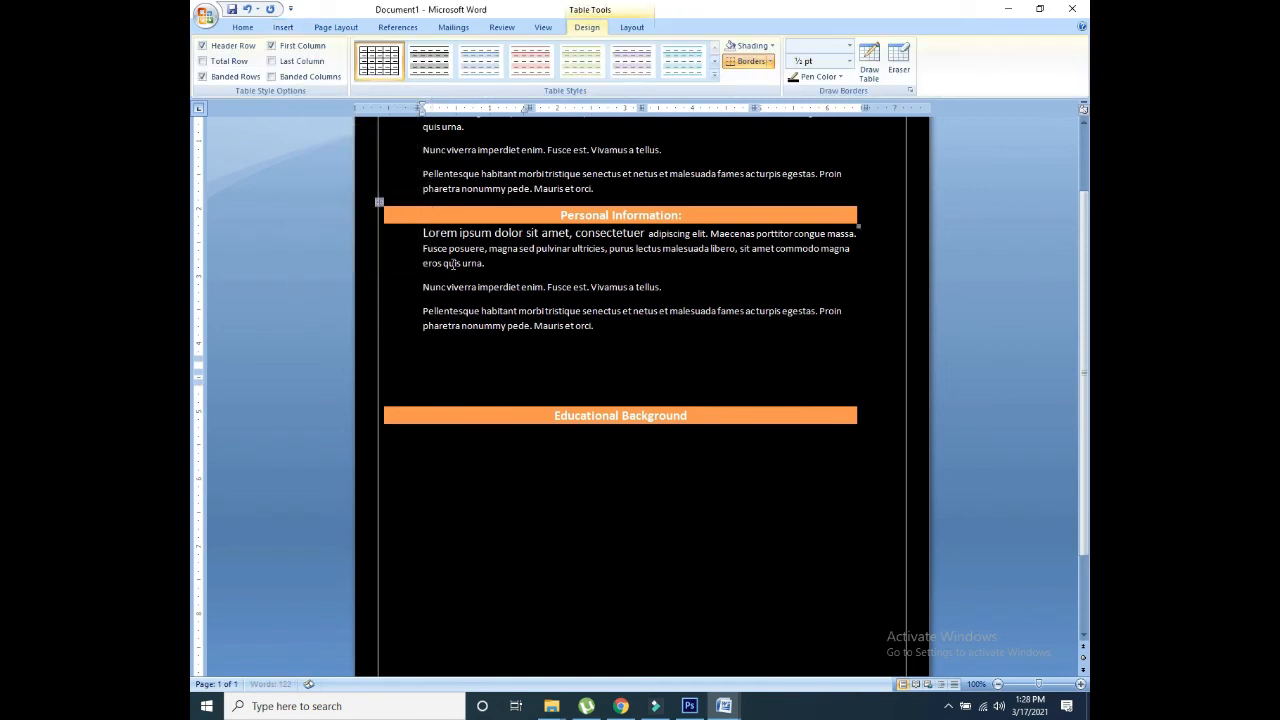
{"action": "left_click", "coordinate": [715, 74]}
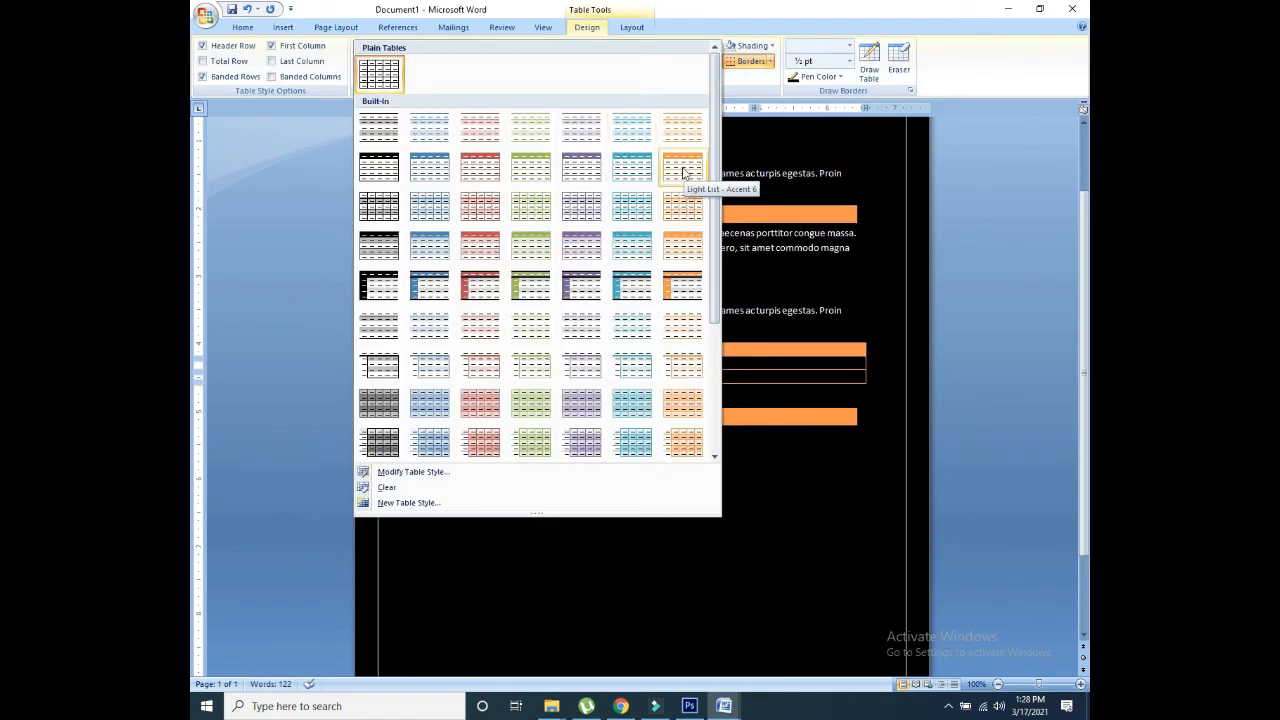
{"action": "left_click", "coordinate": [588, 172]}
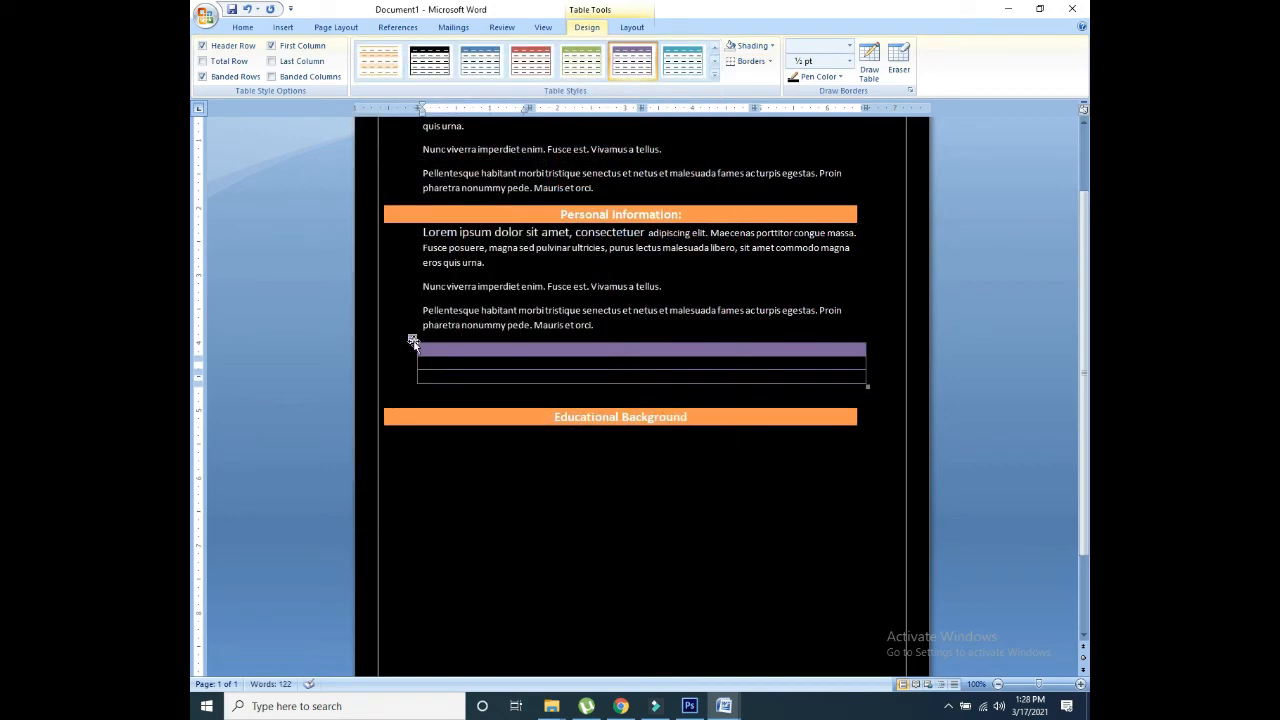
{"action": "left_click_drag", "start_coordinate": [412, 338], "coordinate": [390, 400]}
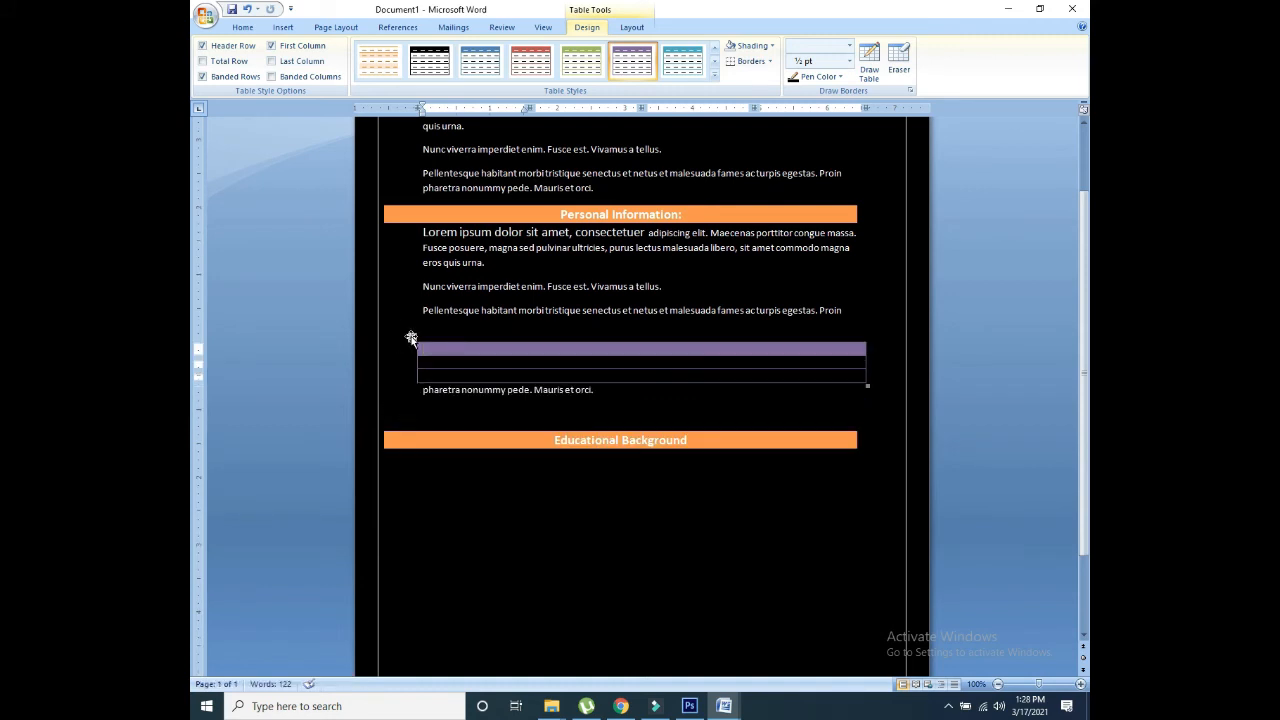
{"action": "left_click_drag", "start_coordinate": [411, 338], "coordinate": [426, 437]}
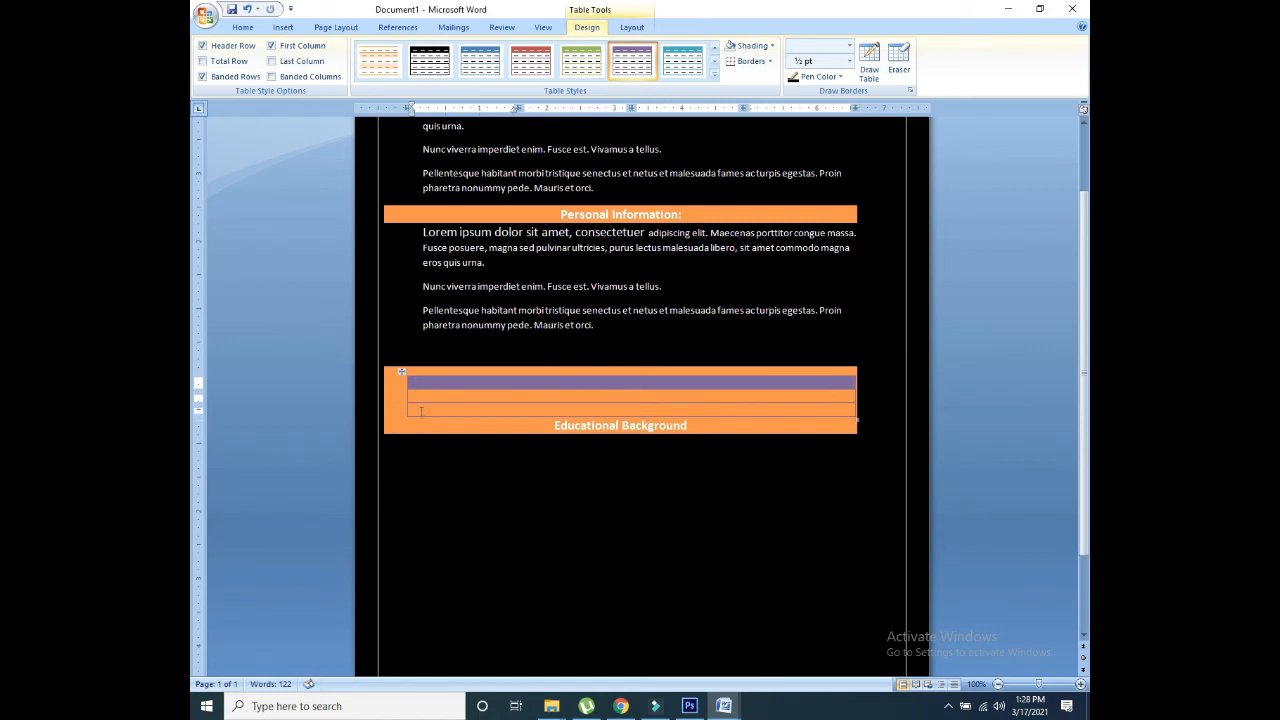
{"action": "left_click_drag", "start_coordinate": [400, 369], "coordinate": [388, 402]}
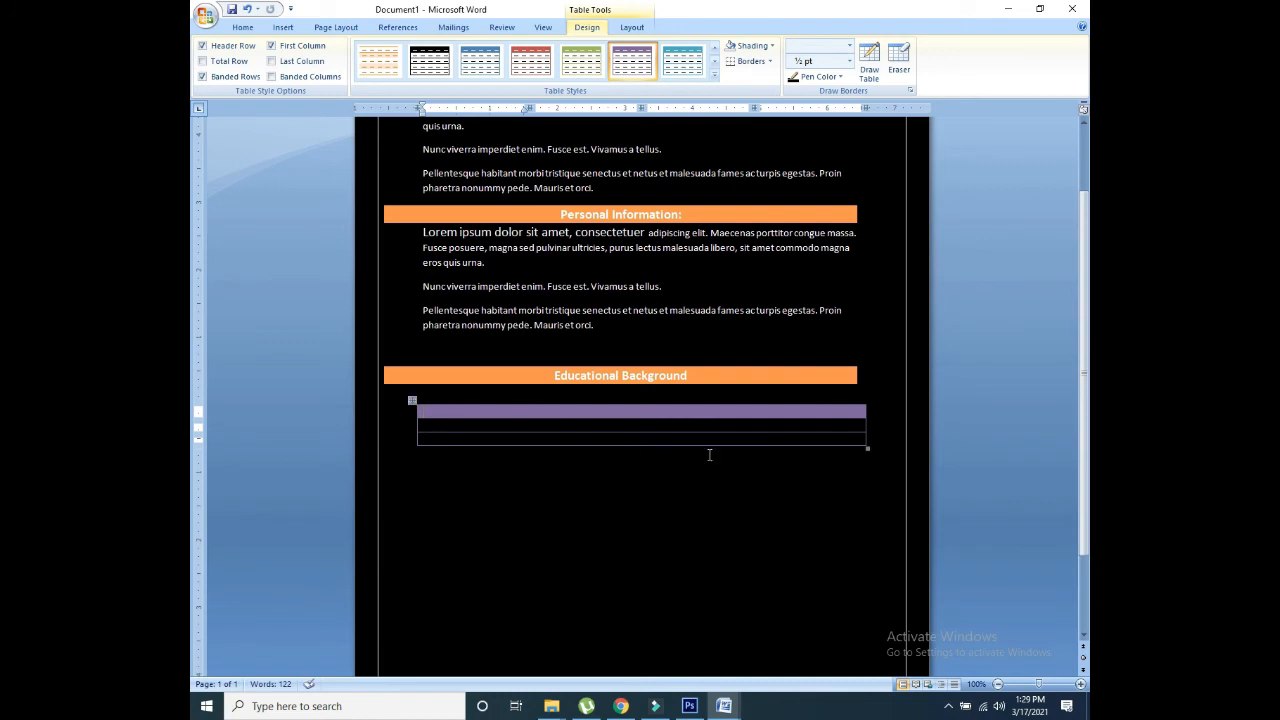
{"action": "left_click_drag", "start_coordinate": [416, 430], "coordinate": [396, 426]}
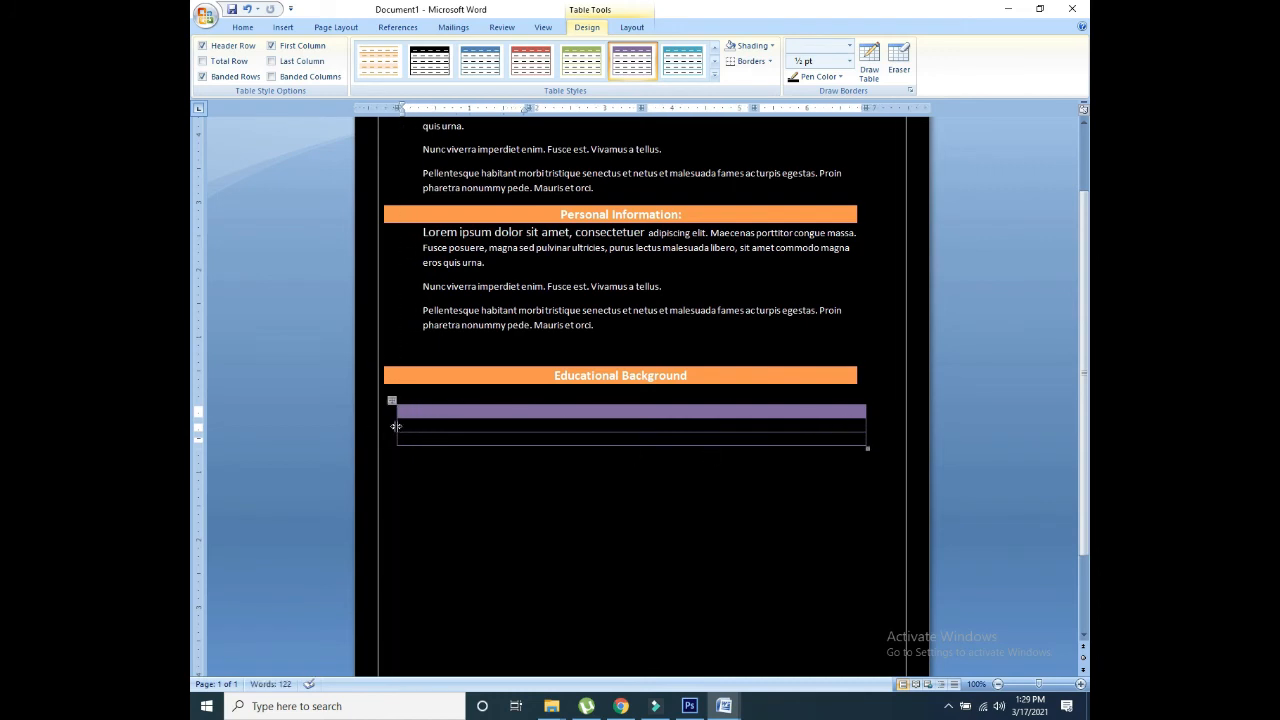
Step: Align the purple table's left edge with the Educational Background bar, then tab through its header row
{"action": "left_click", "coordinate": [396, 426]}
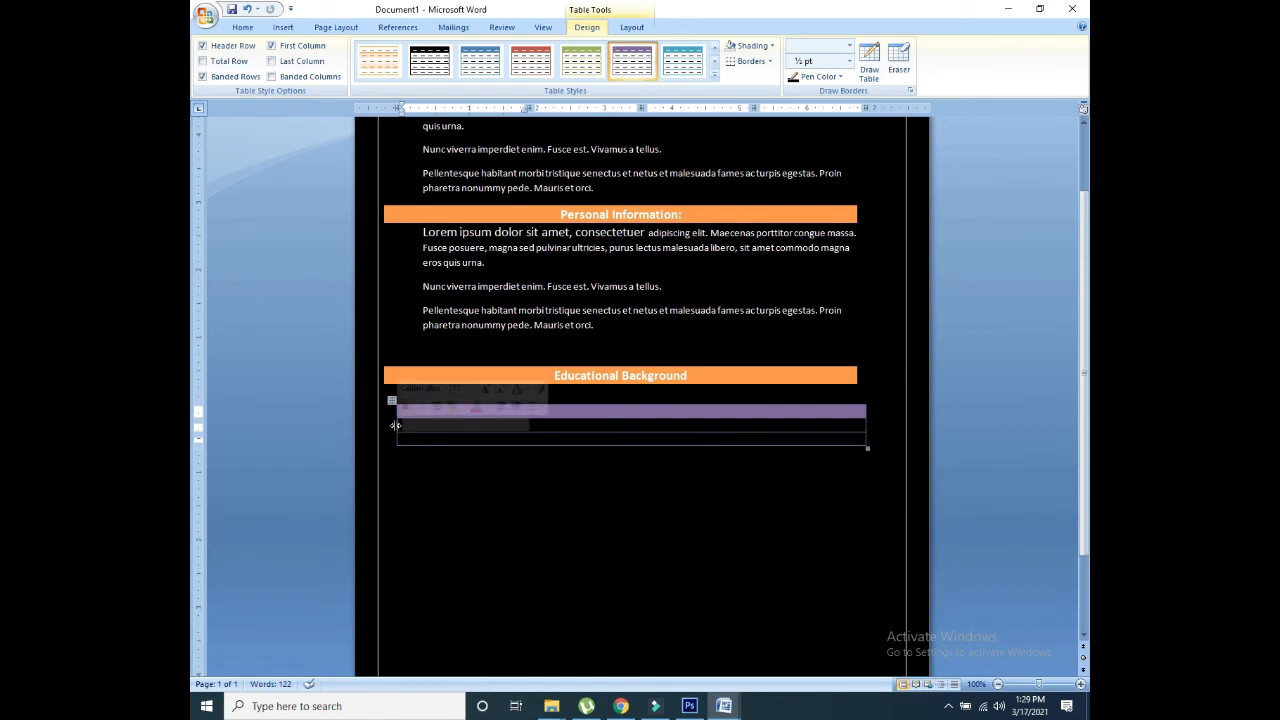
{"action": "mouse_move", "coordinate": [395, 425]}
{"action": "left_mouse_down"}
{"action": "mouse_move", "coordinate": [384, 438]}
{"action": "mouse_move", "coordinate": [382, 410]}
{"action": "left_mouse_up"}
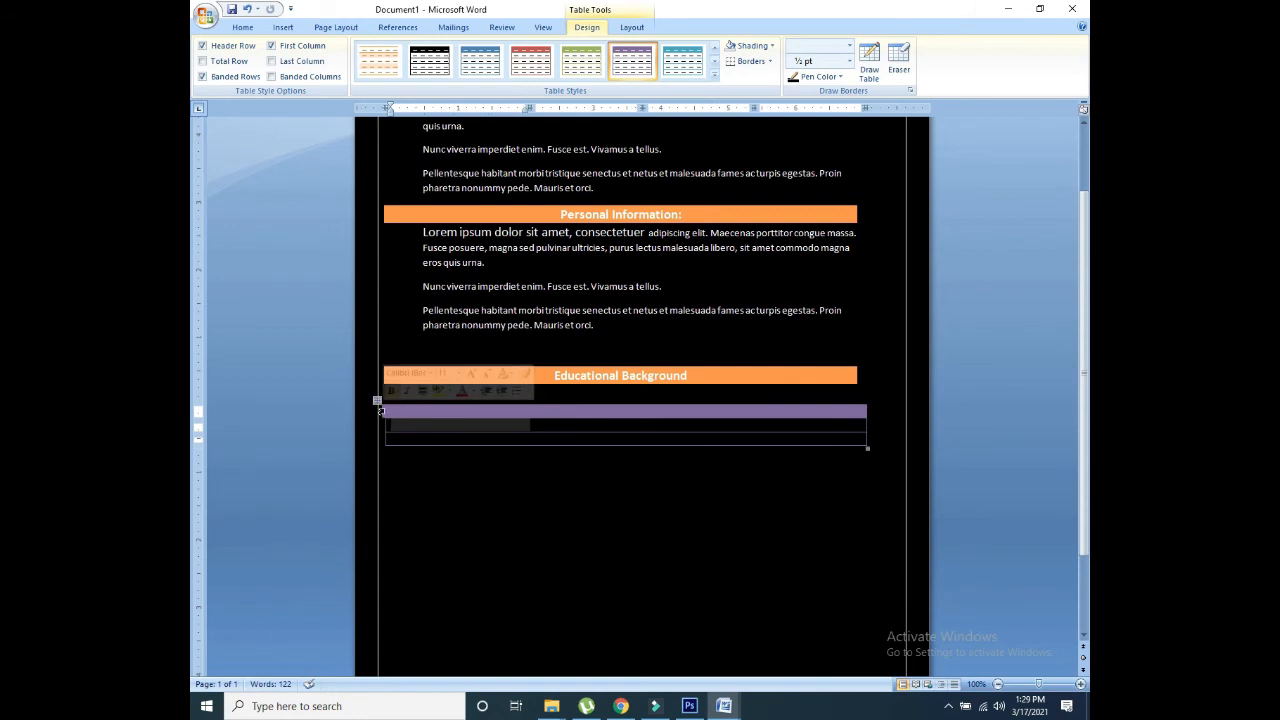
{"action": "left_click_drag", "start_coordinate": [380, 411], "coordinate": [385, 410]}
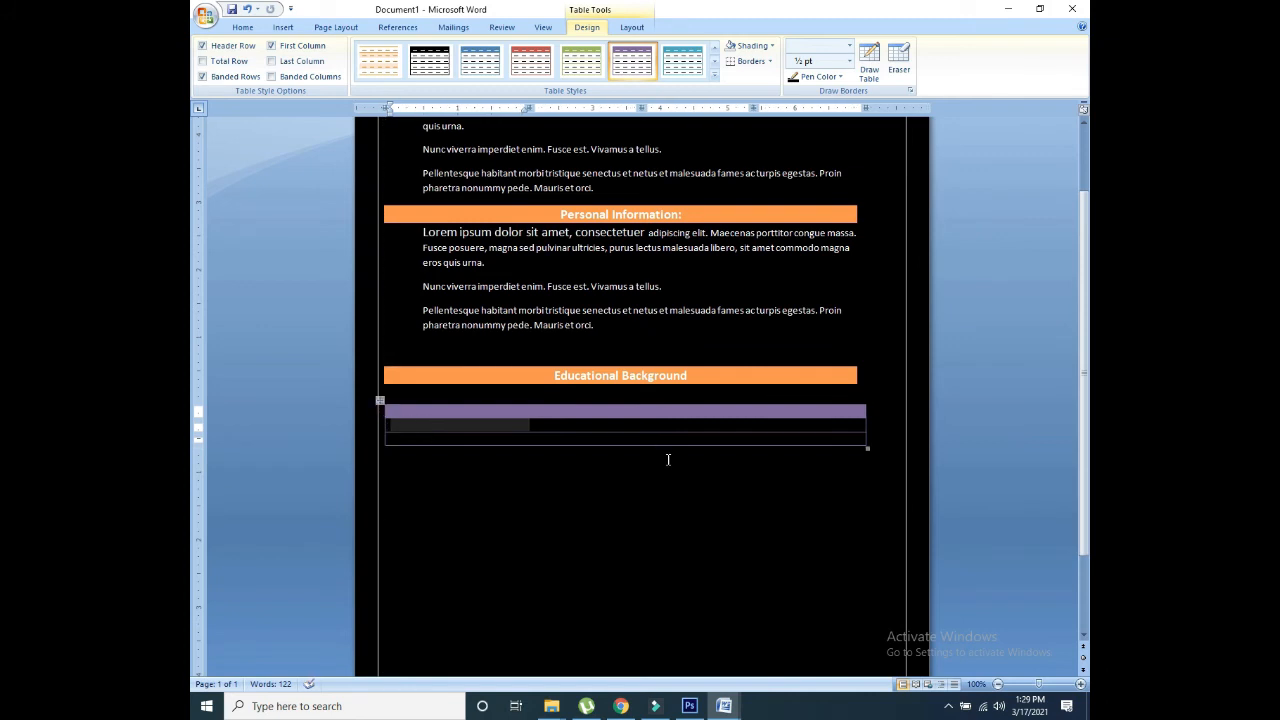
{"action": "left_click", "coordinate": [755, 530]}
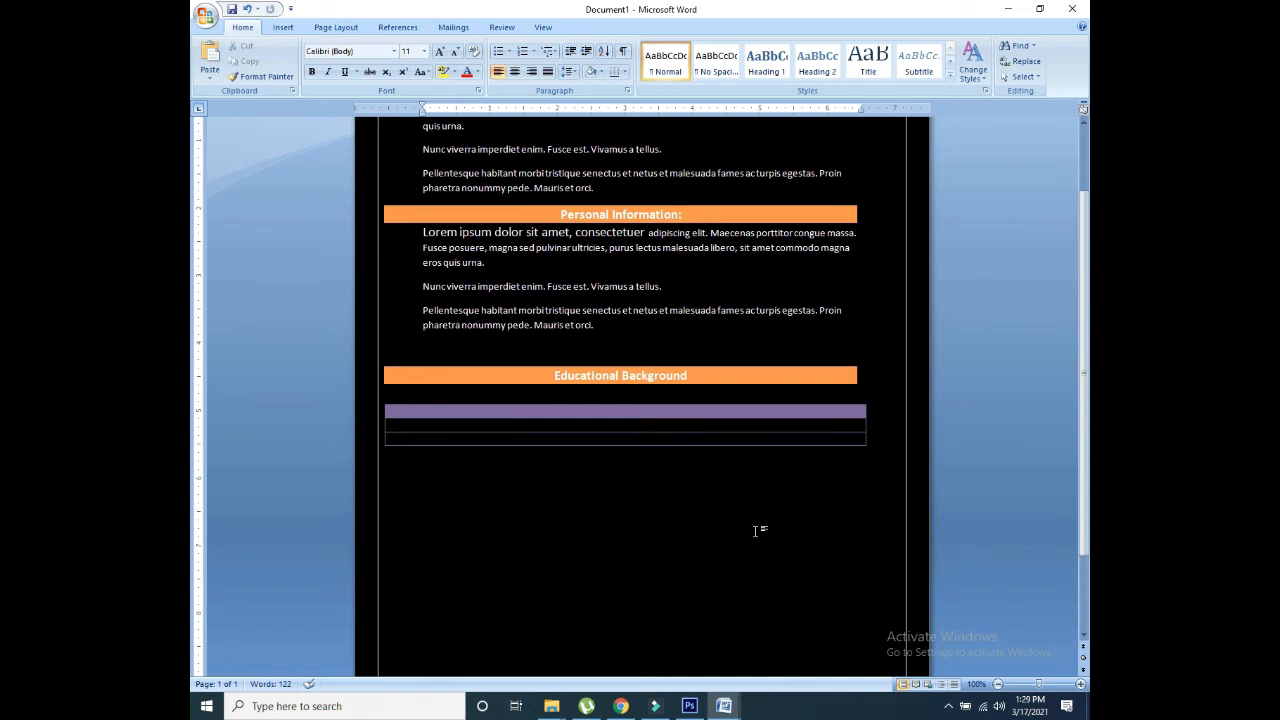
{"action": "left_click", "coordinate": [452, 419]}
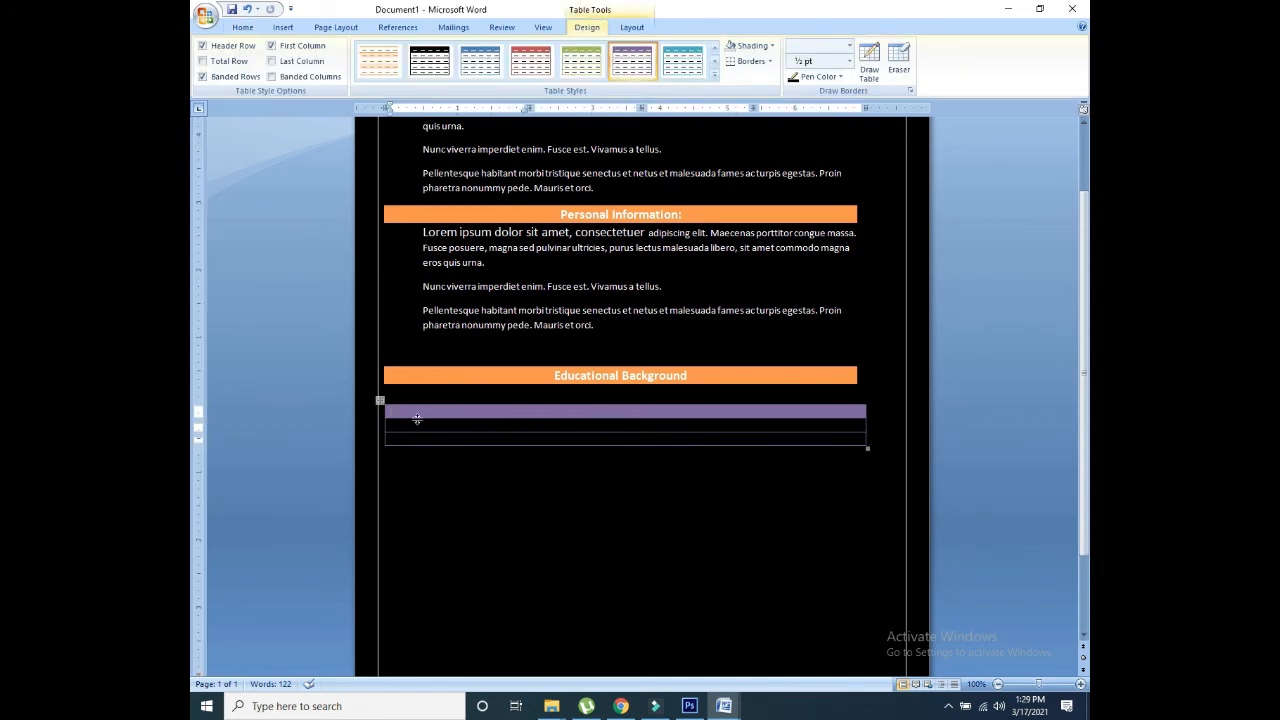
{"action": "key", "text": "Tab"}
{"action": "key", "text": "Tab"}
{"action": "key", "text": "Tab"}
{"action": "key", "text": "Tab"}
Step: Insert another one-cell table with the orange Light List Accent 6 style
{"action": "left_click", "coordinate": [290, 28]}
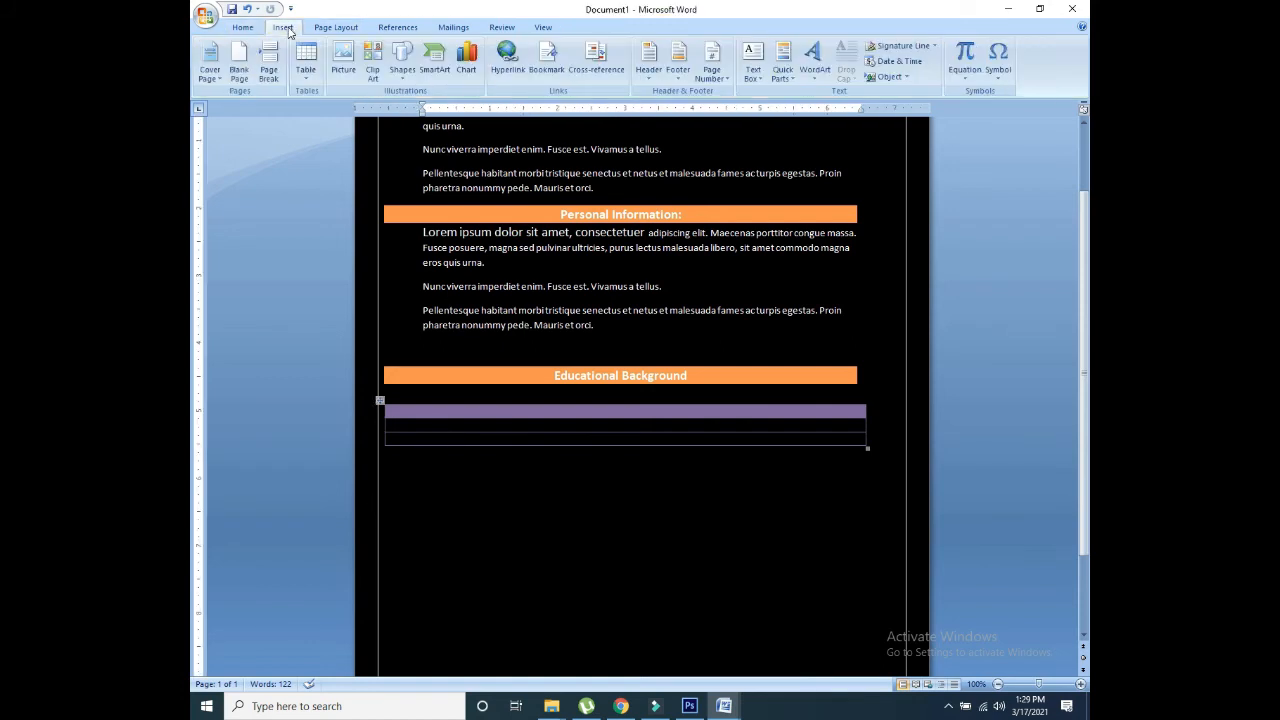
{"action": "left_click", "coordinate": [312, 75]}
{"action": "left_click", "coordinate": [302, 108]}
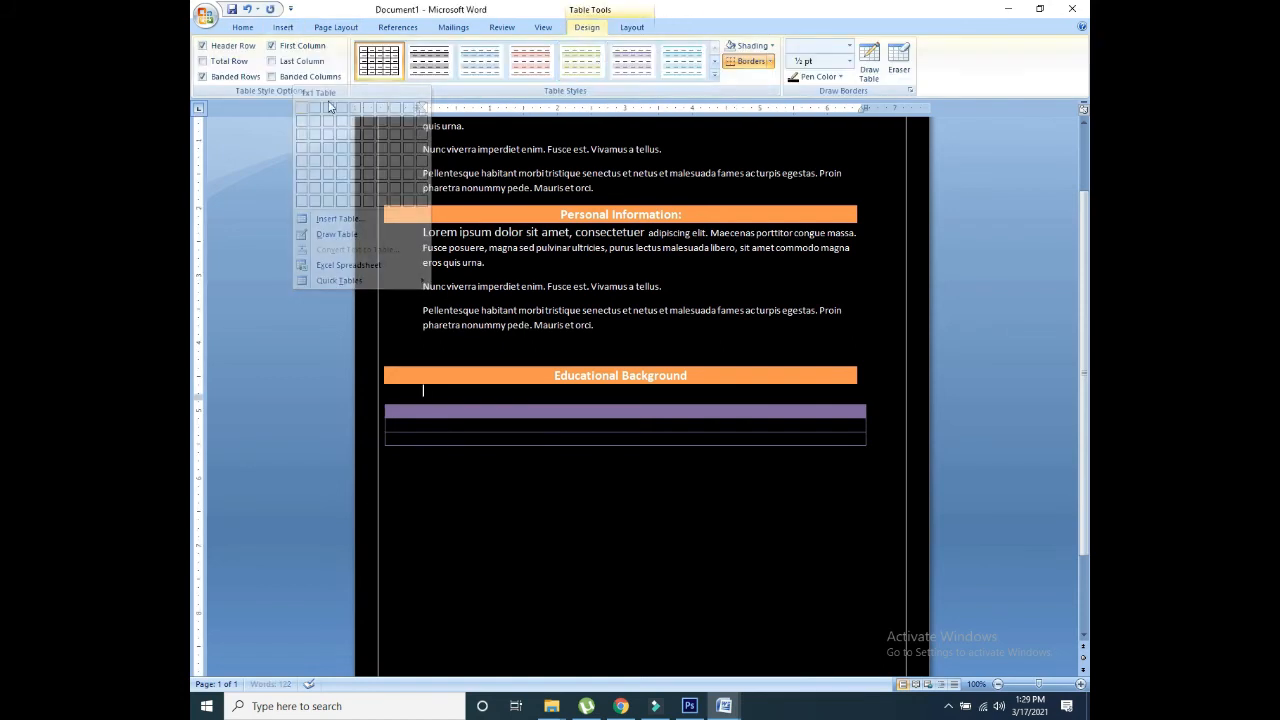
{"action": "left_click", "coordinate": [714, 75]}
{"action": "left_click", "coordinate": [685, 167]}
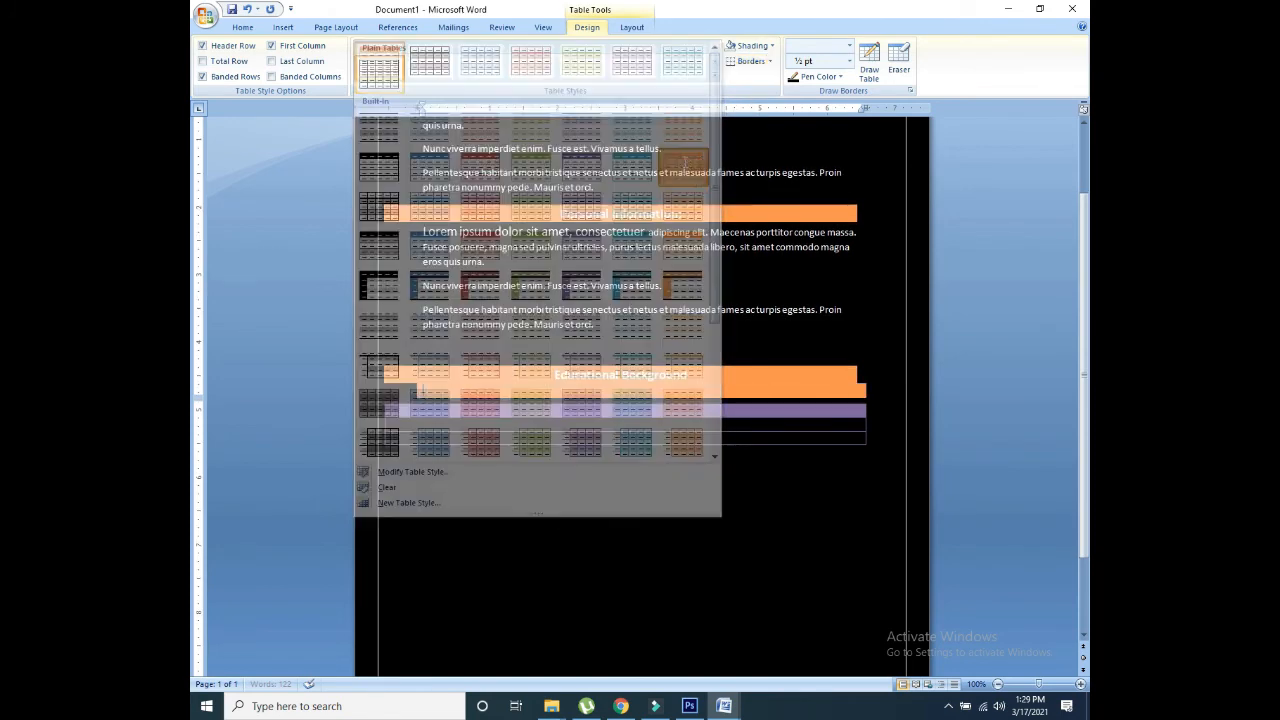
Step: Reorder the tables: Educational Background above the purple table, empty orange bar further down
{"action": "left_click_drag", "start_coordinate": [381, 362], "coordinate": [403, 442]}
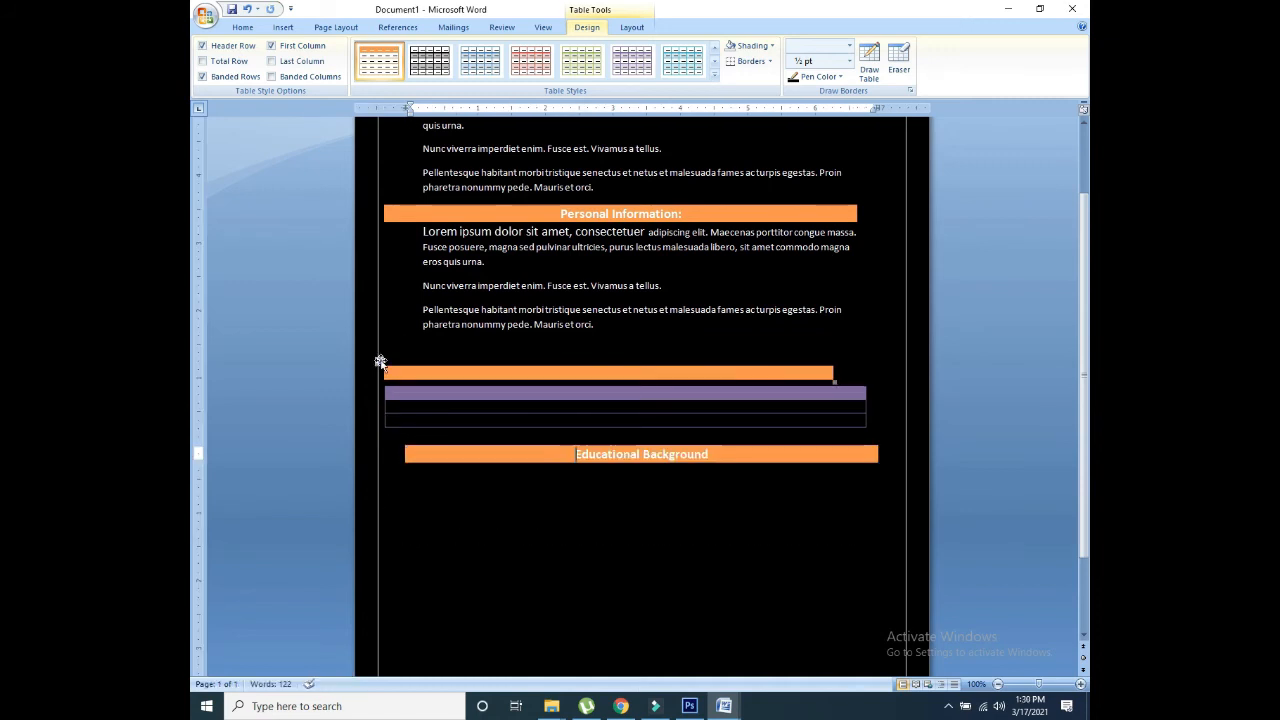
{"action": "left_click_drag", "start_coordinate": [378, 362], "coordinate": [404, 516]}
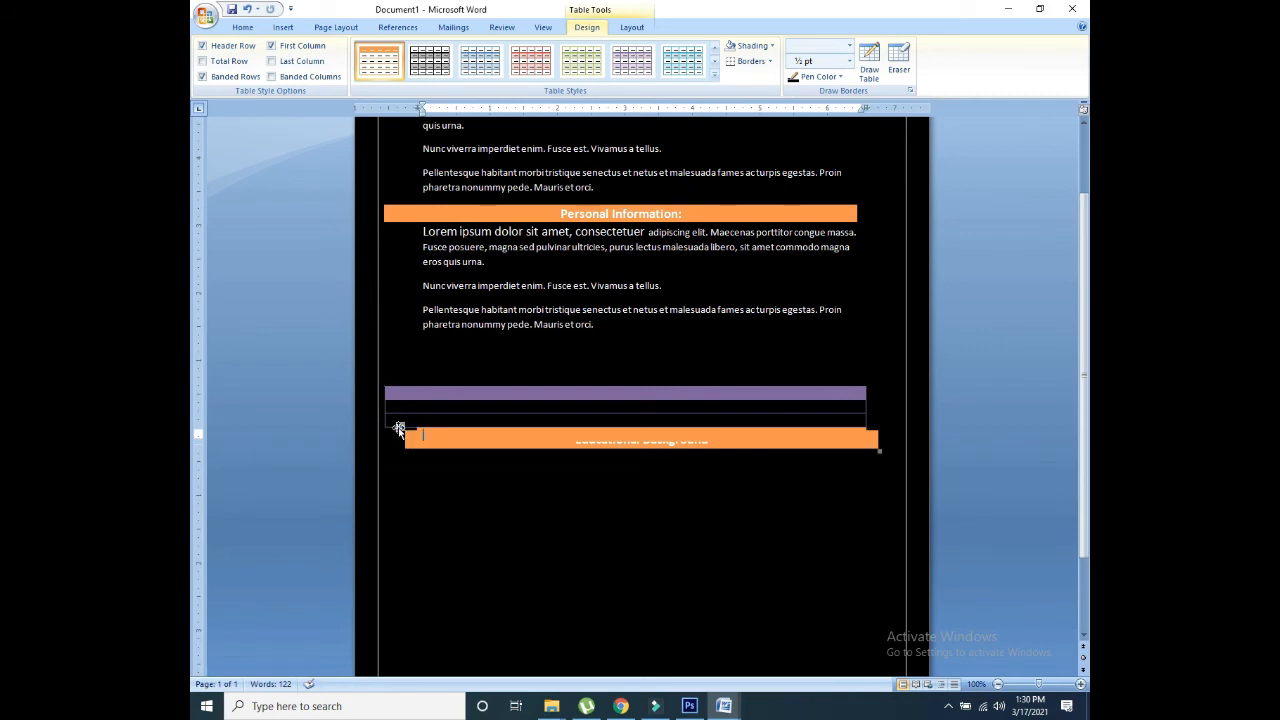
{"action": "mouse_move", "coordinate": [399, 428]}
{"action": "left_mouse_down"}
{"action": "mouse_move", "coordinate": [394, 334]}
{"action": "mouse_move", "coordinate": [390, 405]}
{"action": "left_mouse_up"}
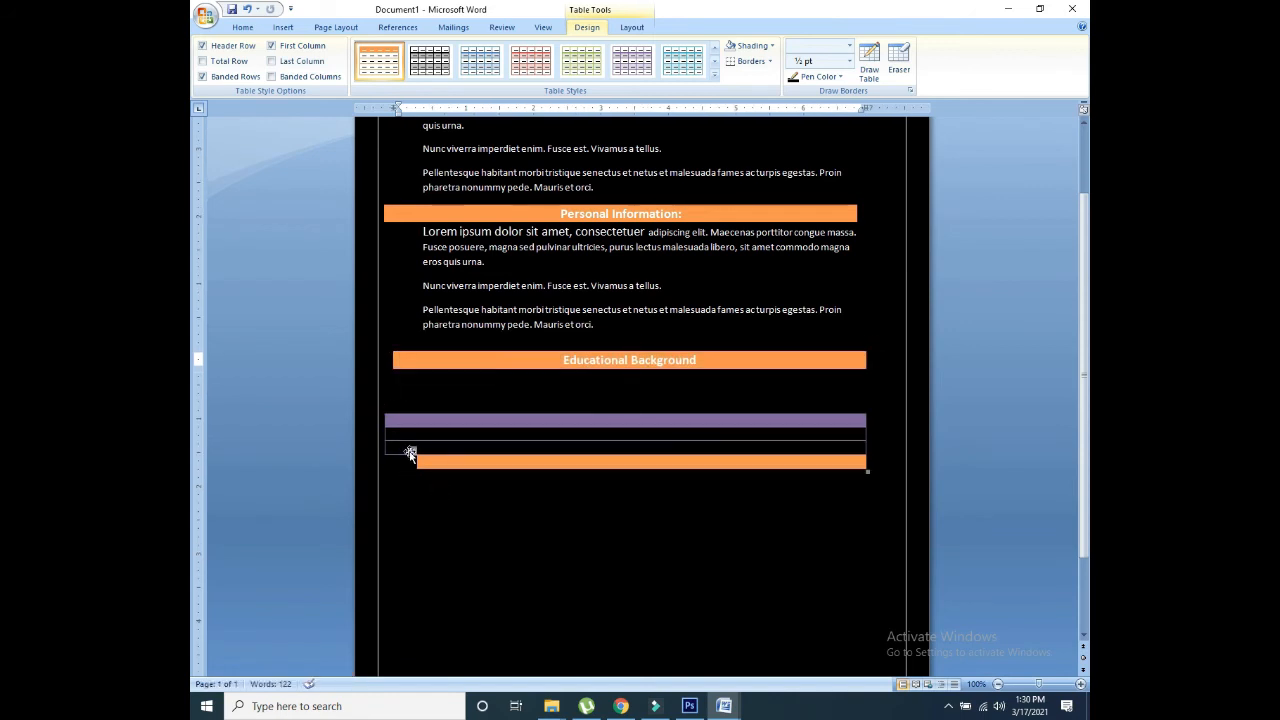
{"action": "left_click_drag", "start_coordinate": [410, 455], "coordinate": [391, 487]}
{"action": "left_click_drag", "start_coordinate": [380, 409], "coordinate": [396, 373]}
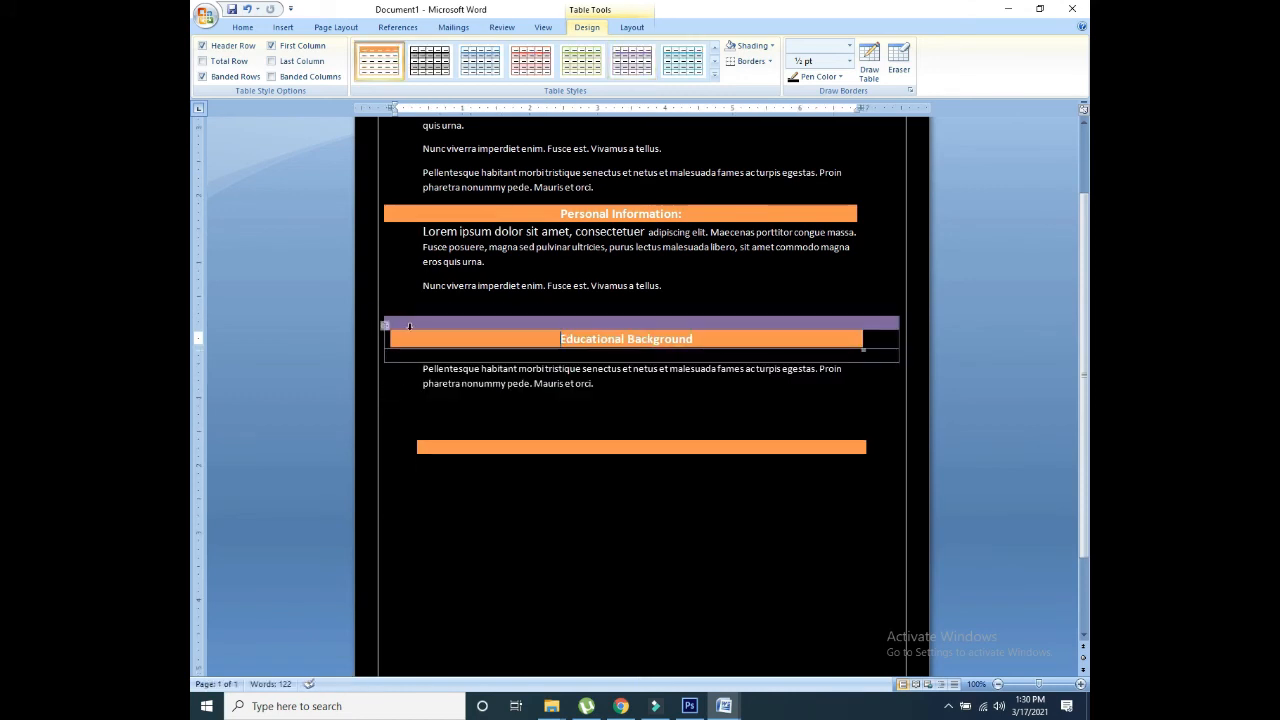
{"action": "left_click_drag", "start_coordinate": [387, 330], "coordinate": [398, 412]}
{"action": "left_click_drag", "start_coordinate": [396, 315], "coordinate": [409, 432]}
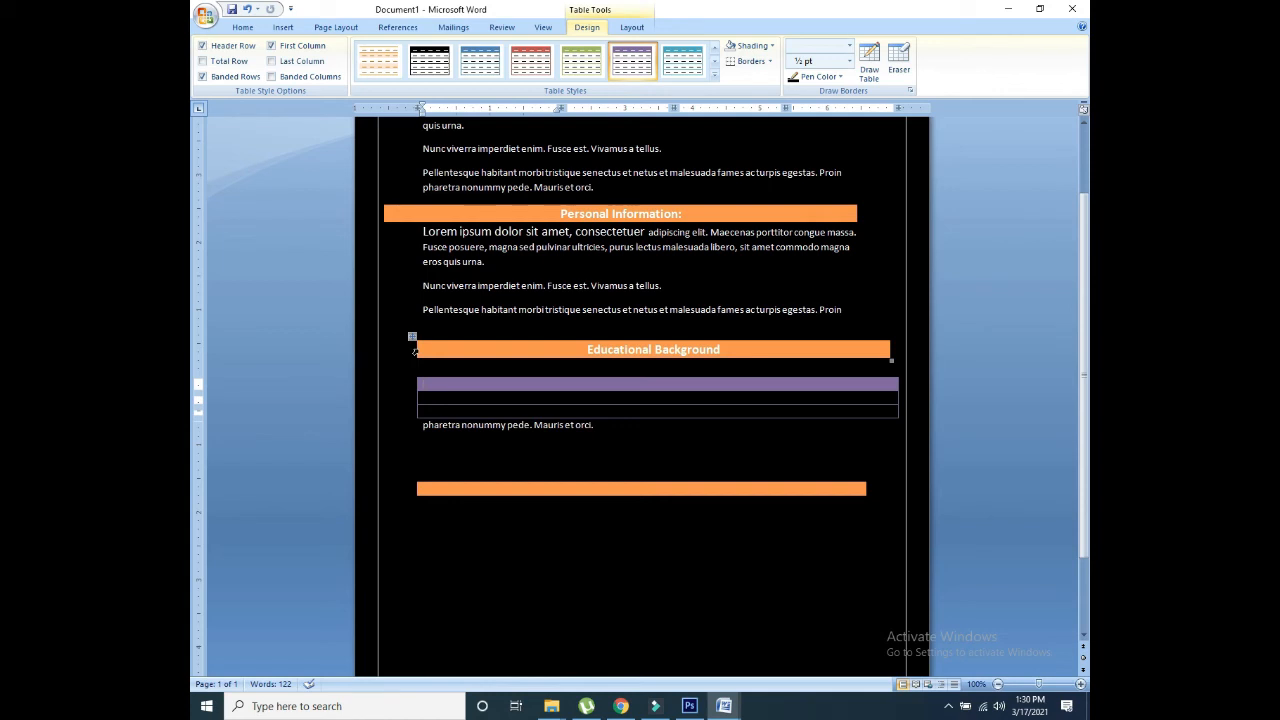
Step: Align the Educational Background bar and purple table edges with the Personal Information bar
{"action": "left_click_drag", "start_coordinate": [414, 351], "coordinate": [381, 350]}
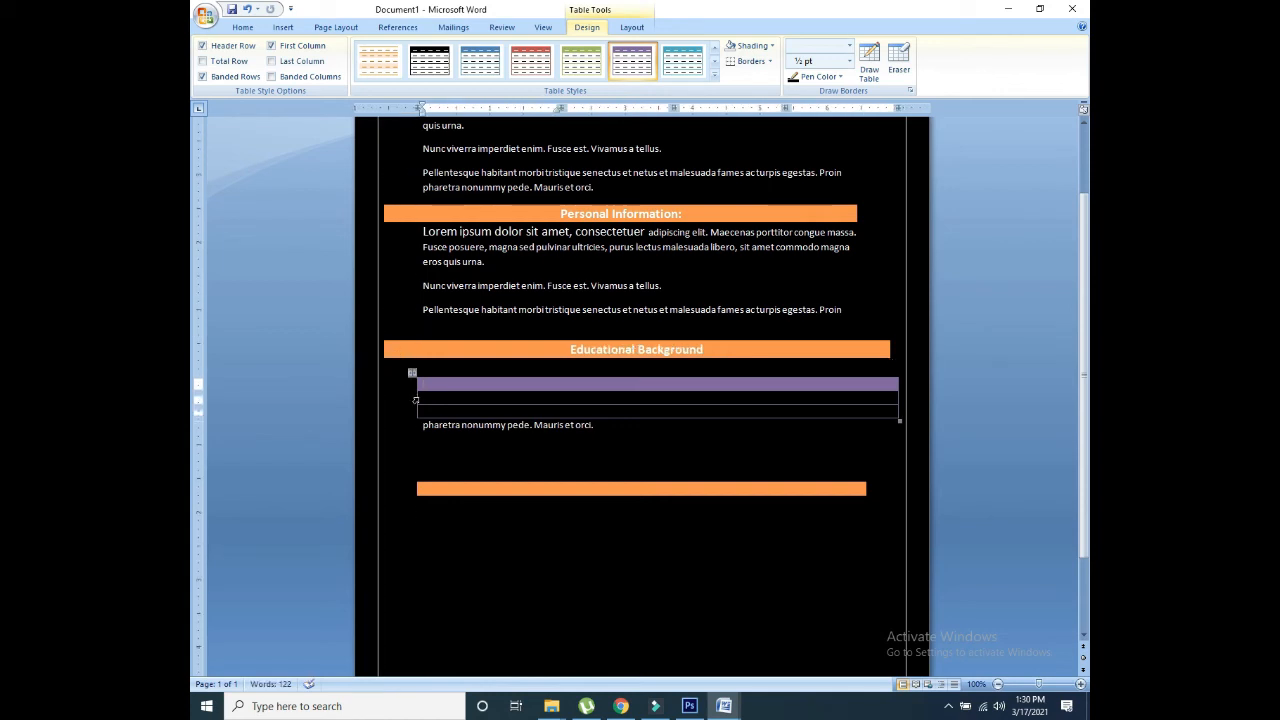
{"action": "left_click_drag", "start_coordinate": [416, 398], "coordinate": [384, 398]}
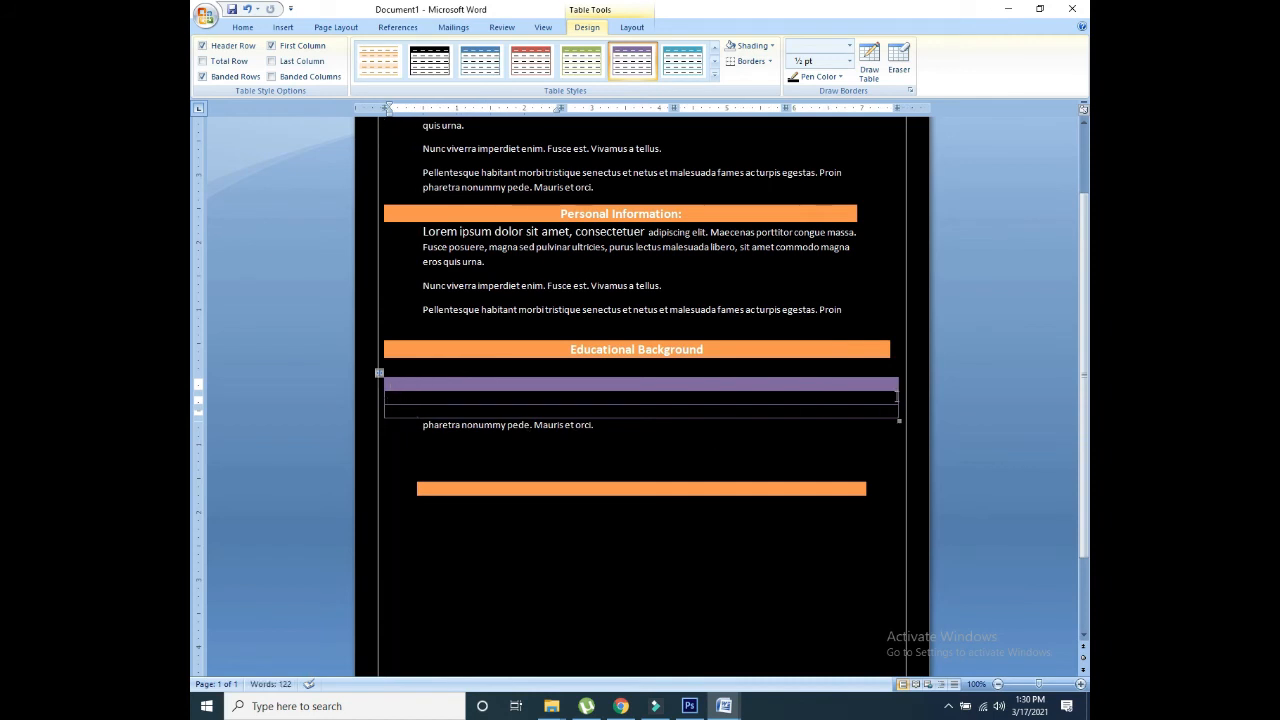
{"action": "left_click_drag", "start_coordinate": [897, 397], "coordinate": [858, 397]}
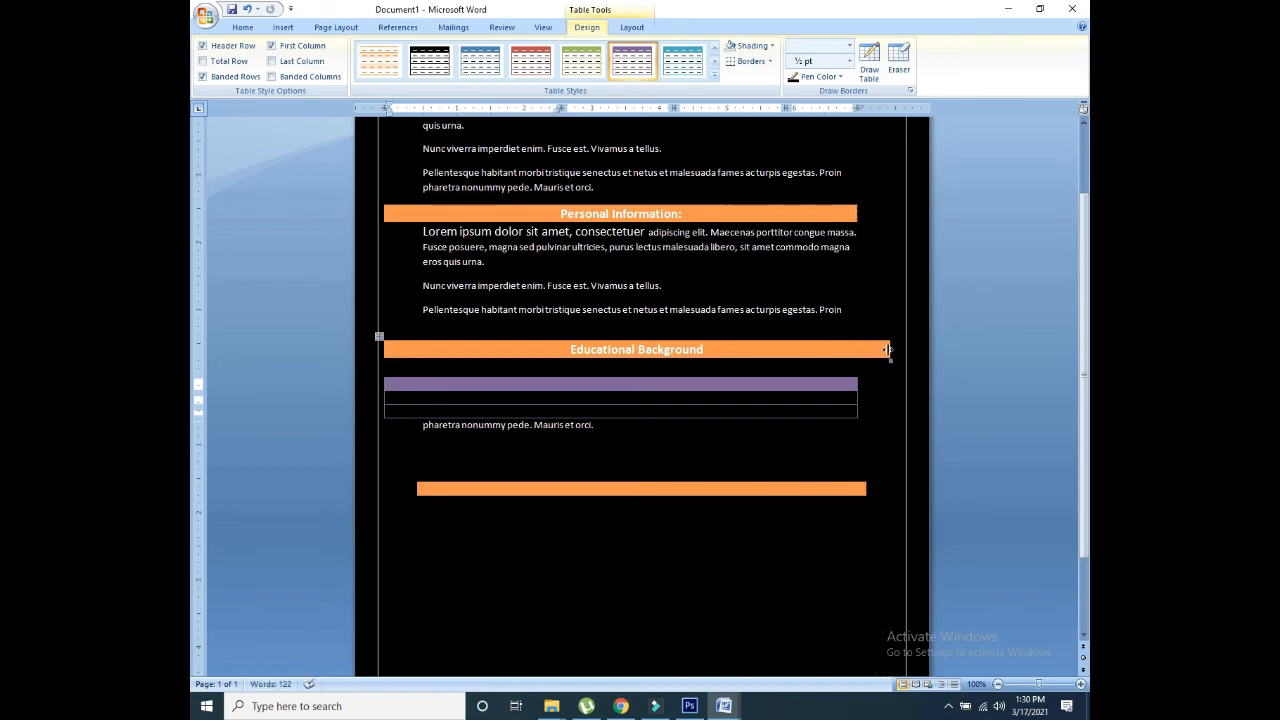
{"action": "left_click_drag", "start_coordinate": [889, 352], "coordinate": [858, 352]}
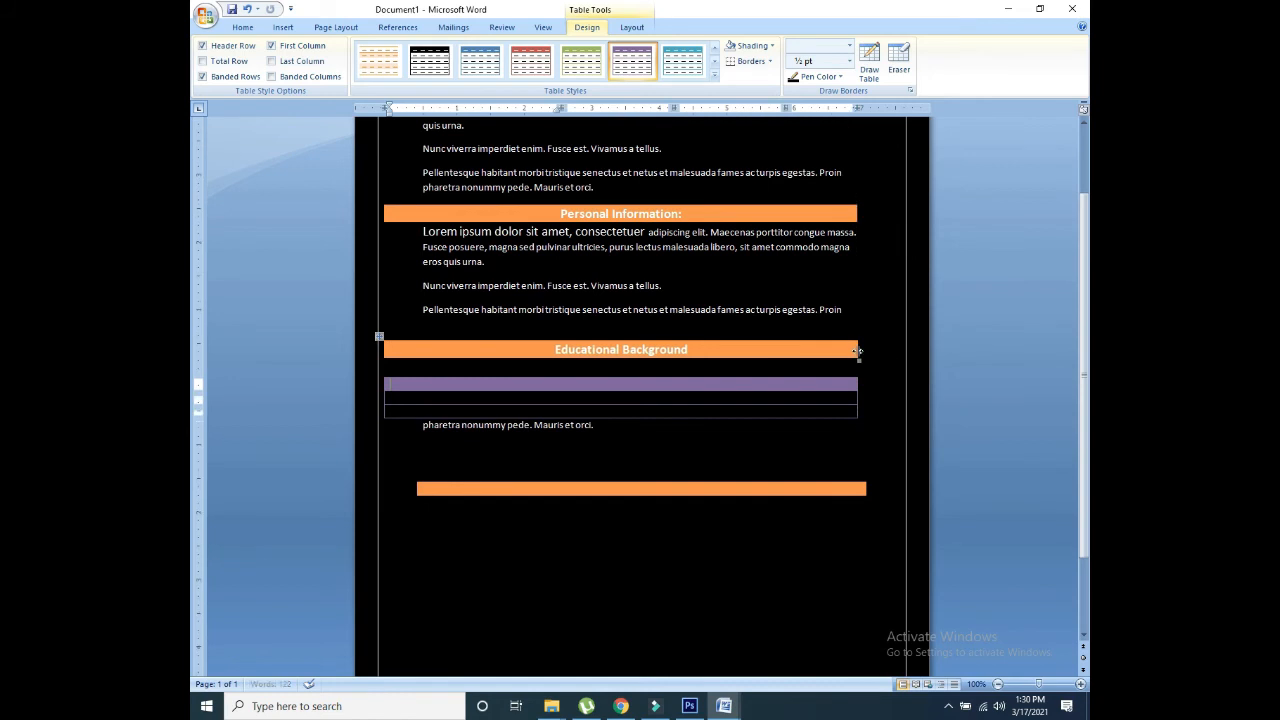
{"action": "scroll", "coordinate": [1071, 240], "scroll_direction": "down", "scroll_amount": 1}
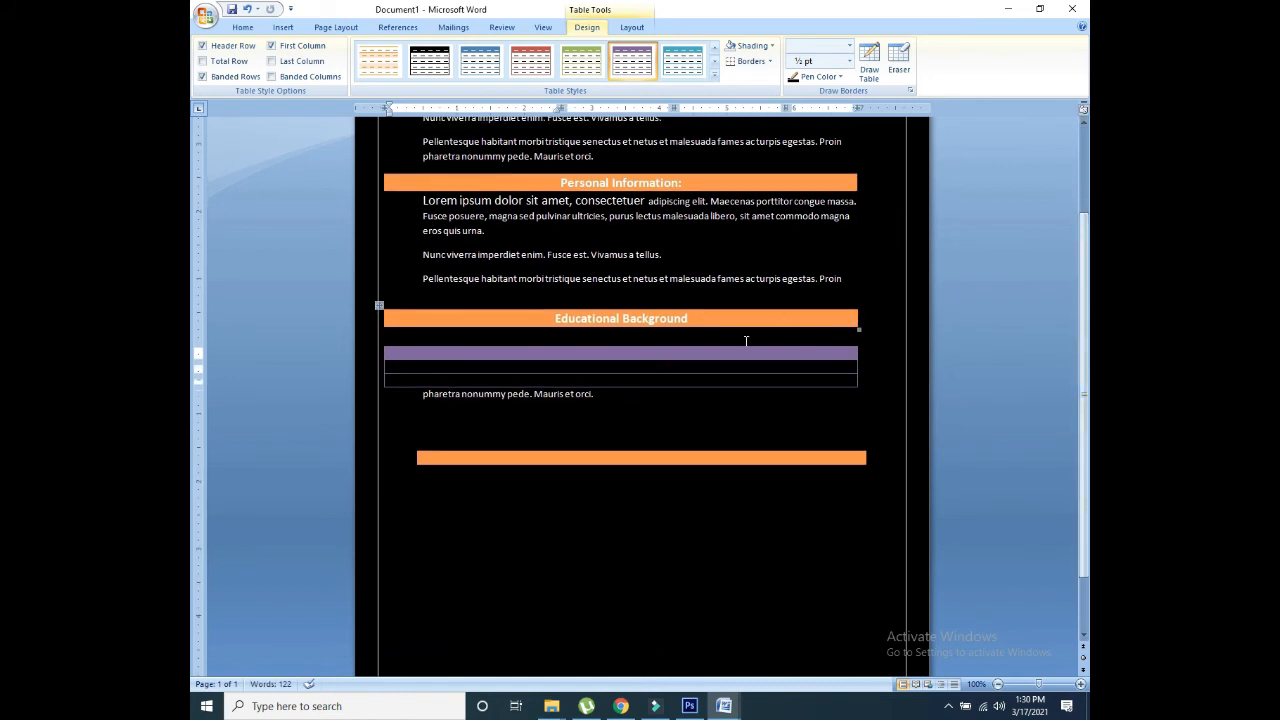
{"action": "left_click", "coordinate": [598, 460]}
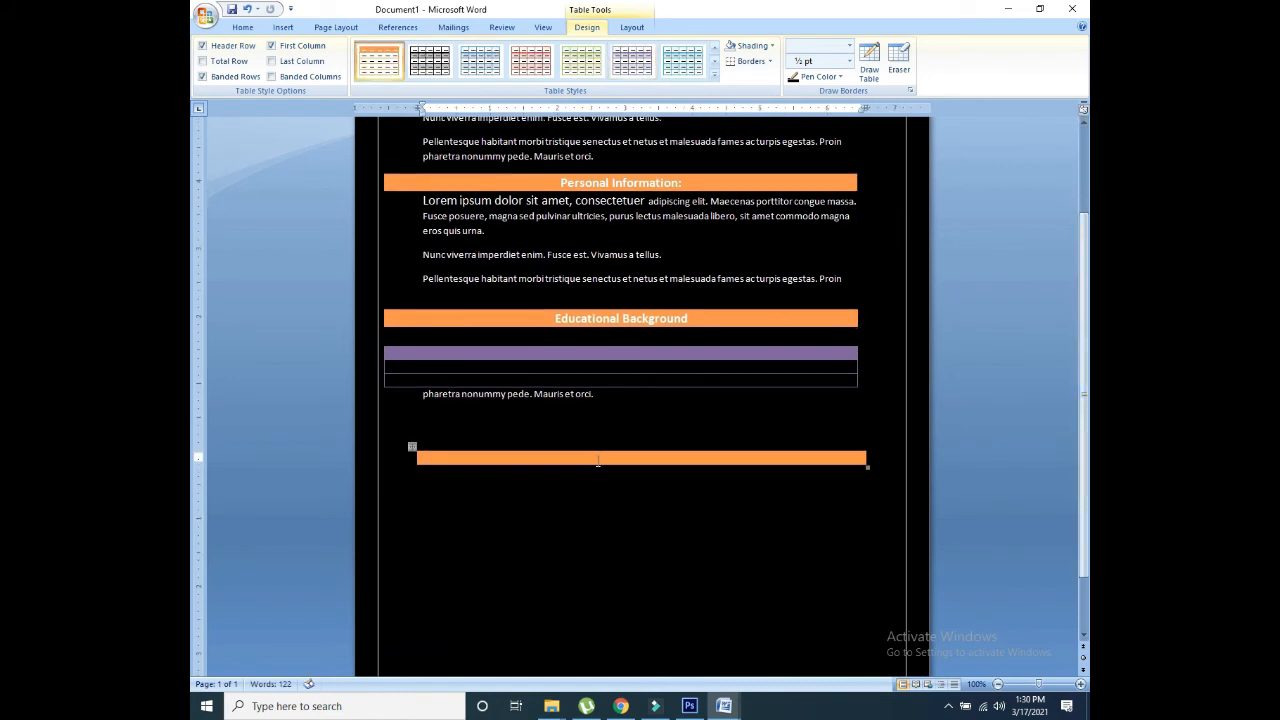
Step: Type 'Hobbies' in the empty orange bar, resize it to match the other bars, and centre it
{"action": "type", "text": "Hobbies"}
{"action": "left_click_drag", "start_coordinate": [413, 457], "coordinate": [384, 457]}
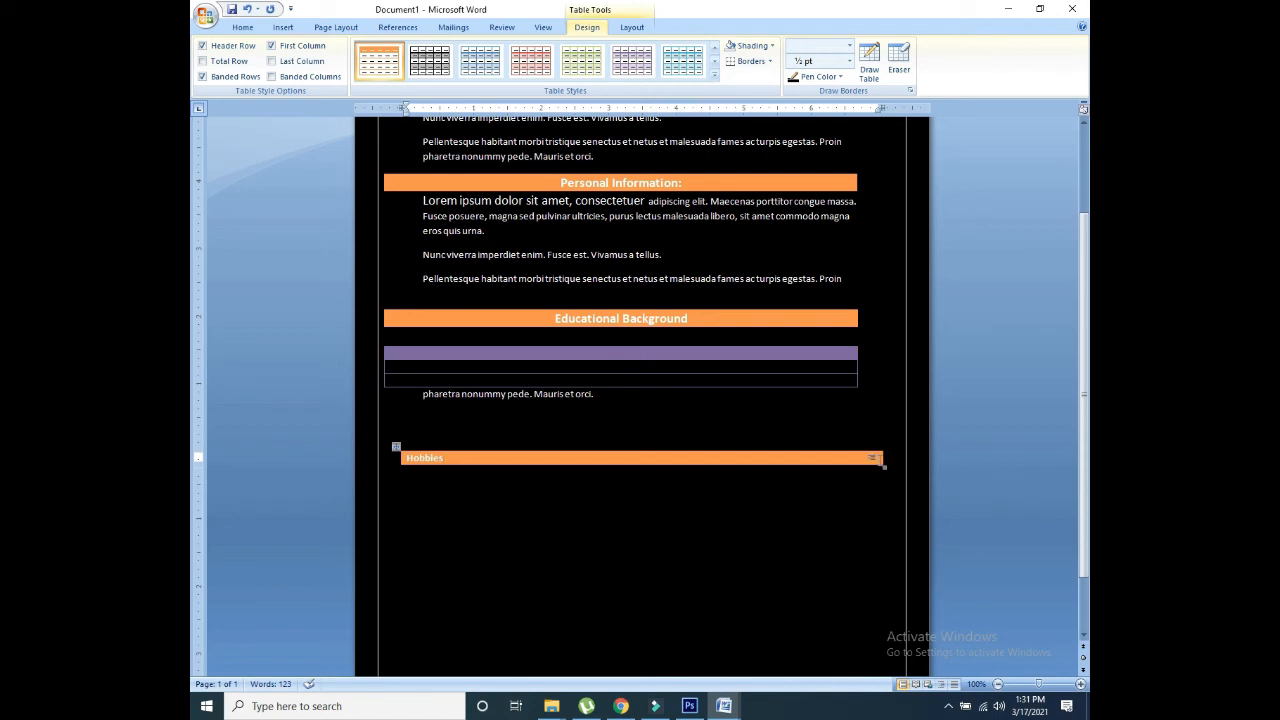
{"action": "left_click_drag", "start_coordinate": [883, 457], "coordinate": [857, 461]}
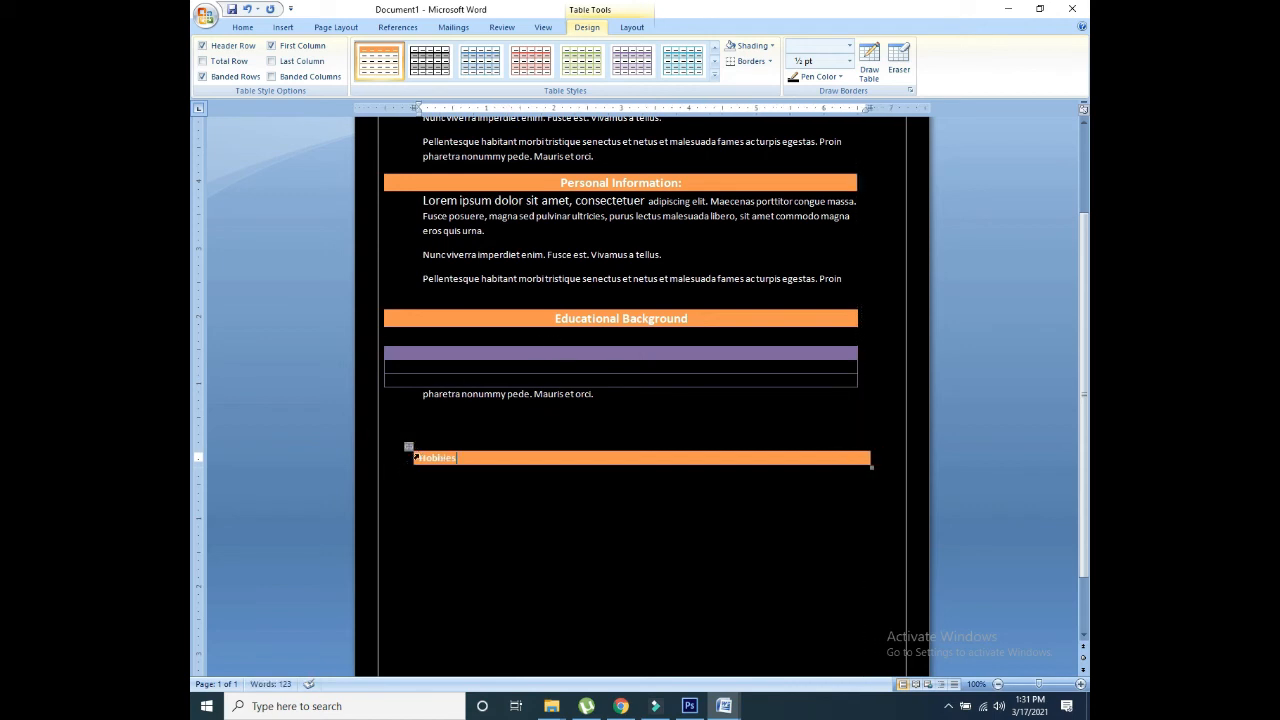
{"action": "left_click_drag", "start_coordinate": [409, 458], "coordinate": [387, 458]}
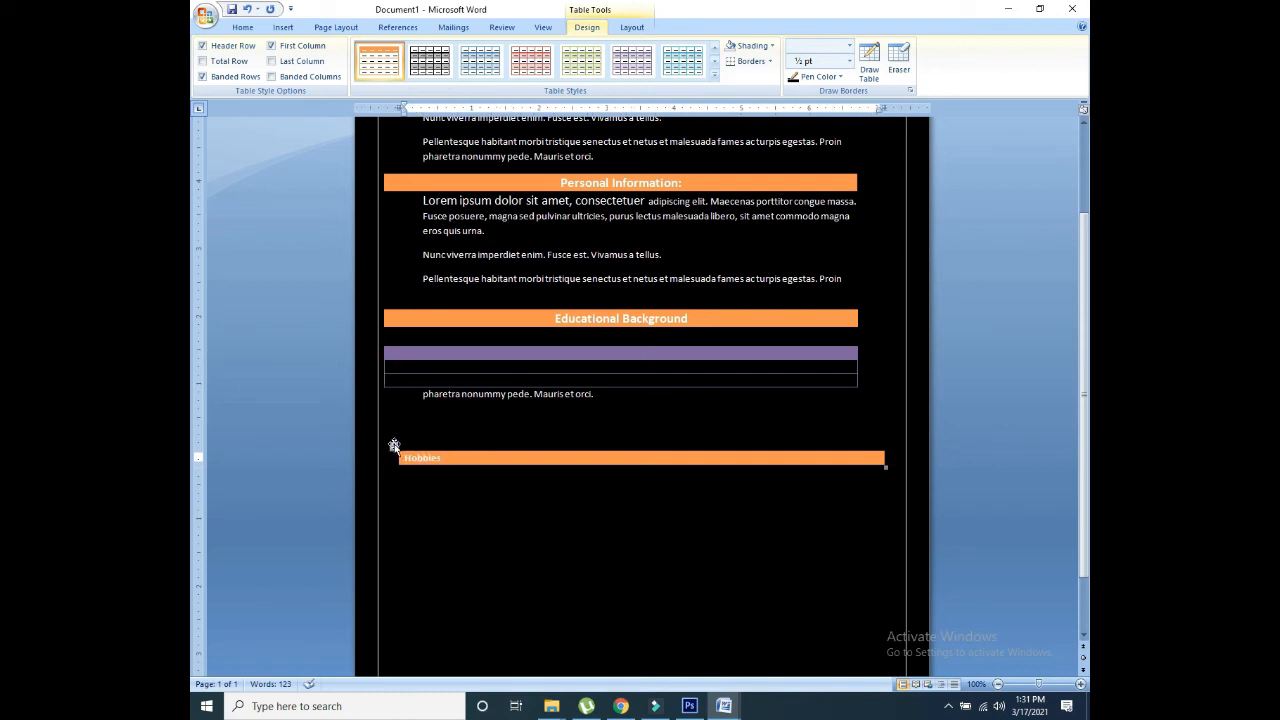
{"action": "left_click", "coordinate": [381, 444]}
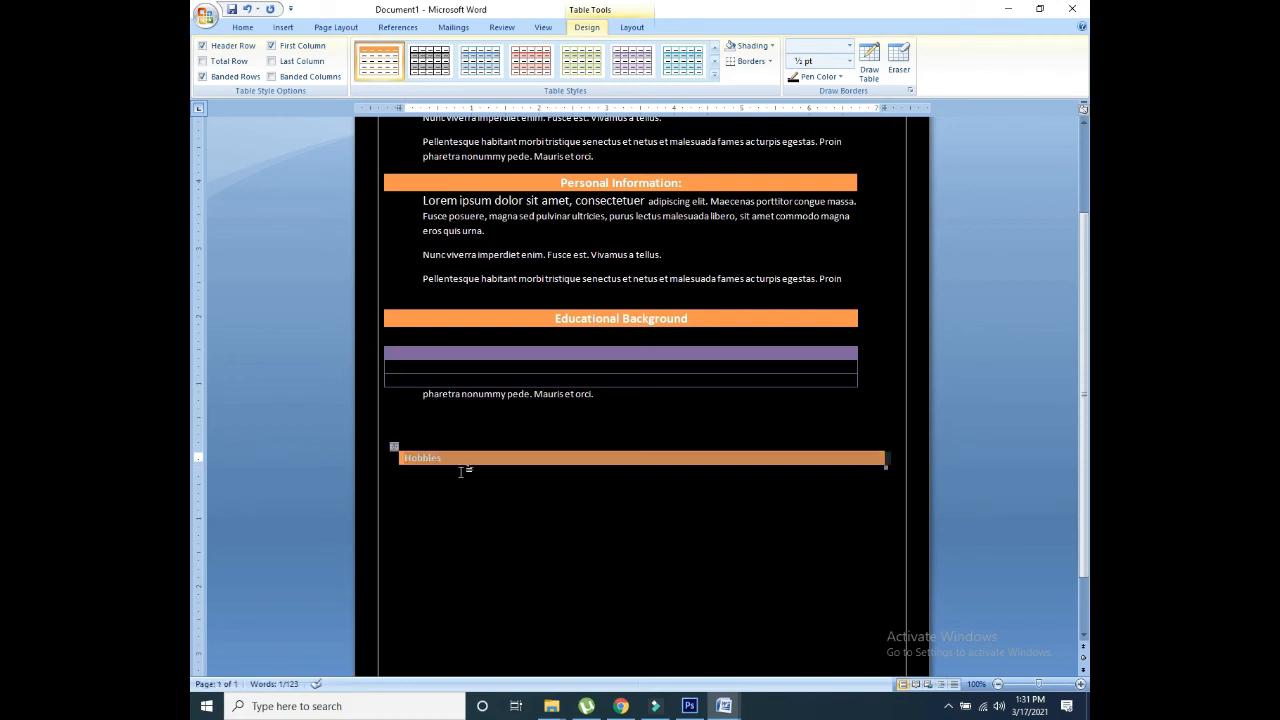
{"action": "left_click", "coordinate": [438, 452]}
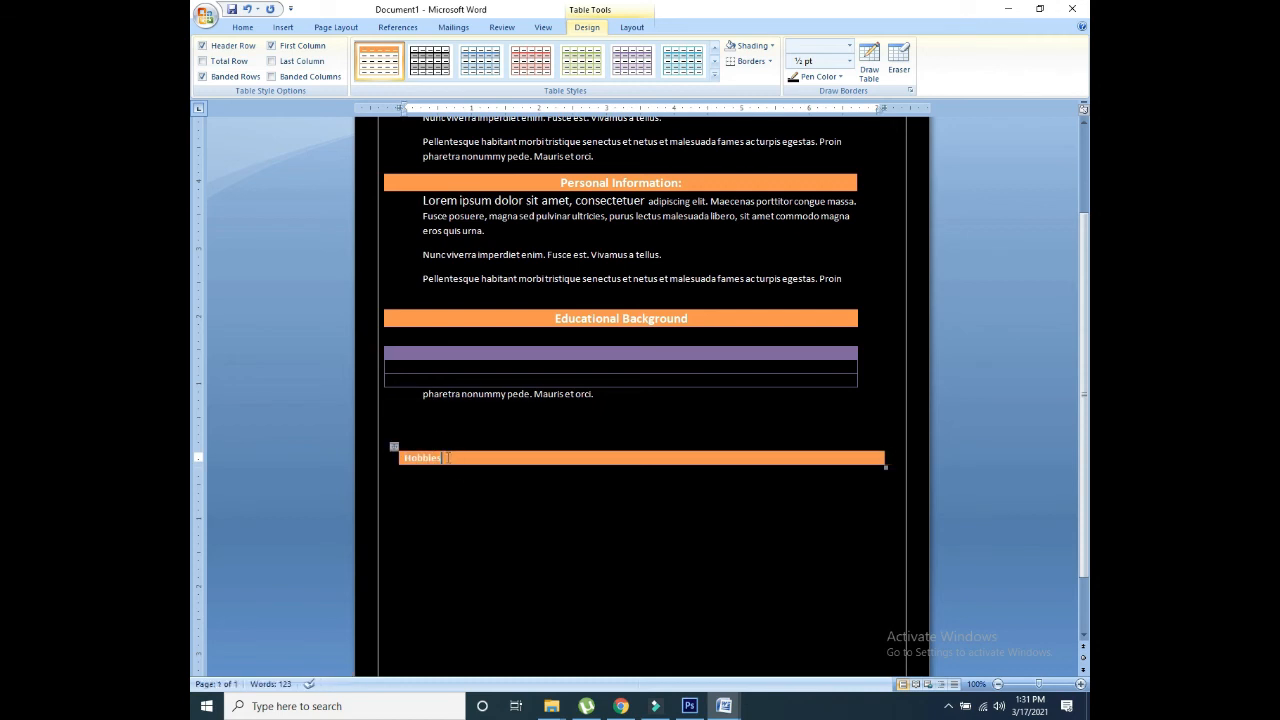
{"action": "left_click", "coordinate": [246, 29]}
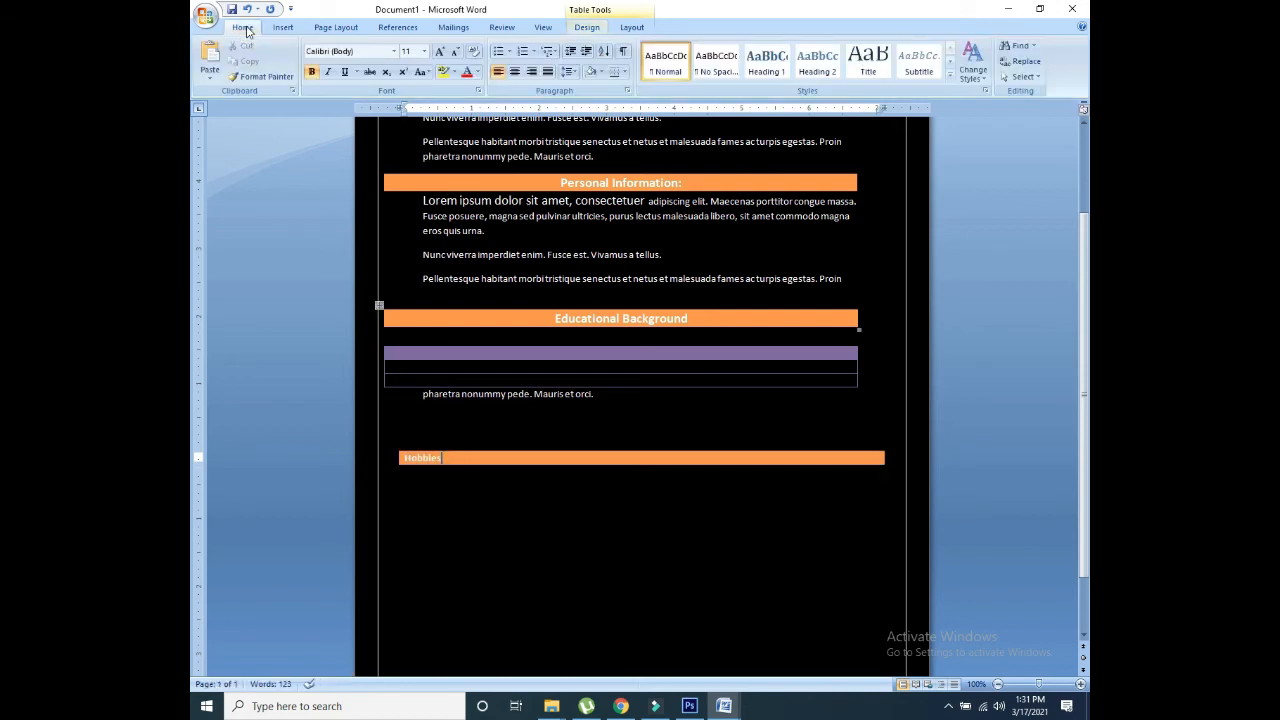
{"action": "left_click", "coordinate": [514, 71]}
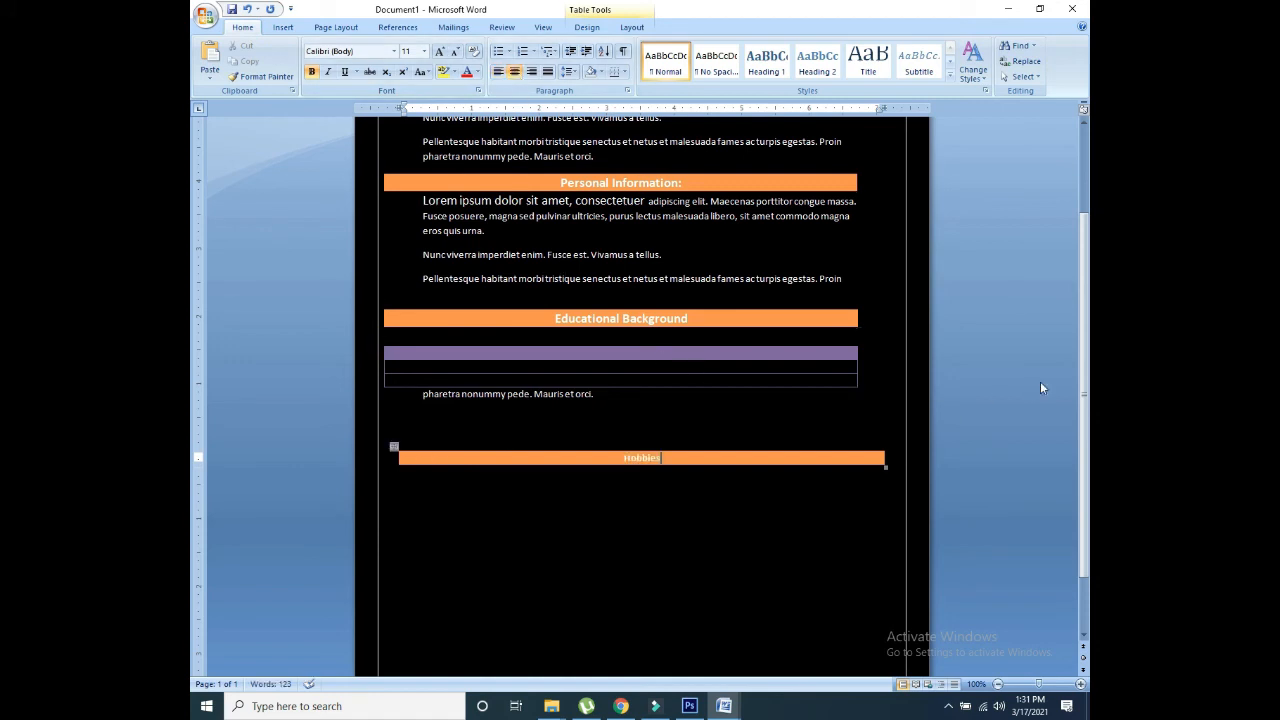
{"action": "scroll", "coordinate": [1045, 388], "scroll_direction": "down", "scroll_amount": 1}
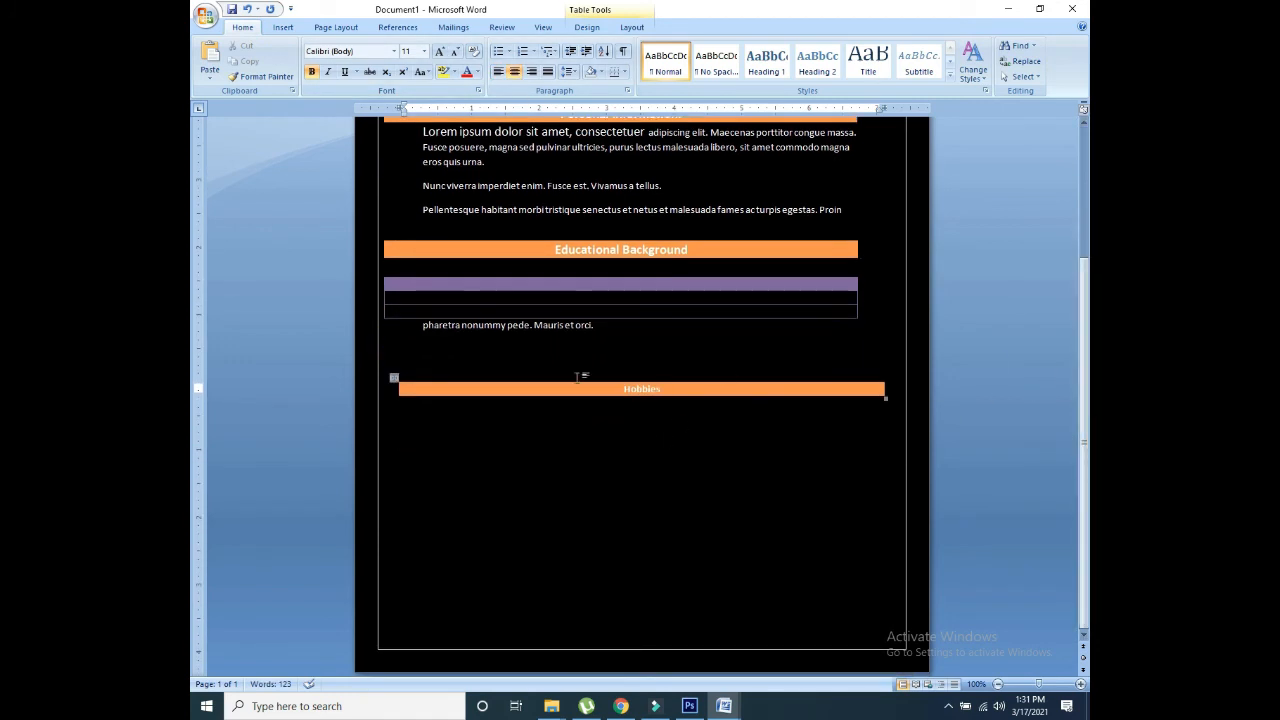
Step: Type a filler line under Hobbies and add another orange one-cell table below it
{"action": "left_click", "coordinate": [445, 424]}
{"action": "type", "text": "ljcas"}
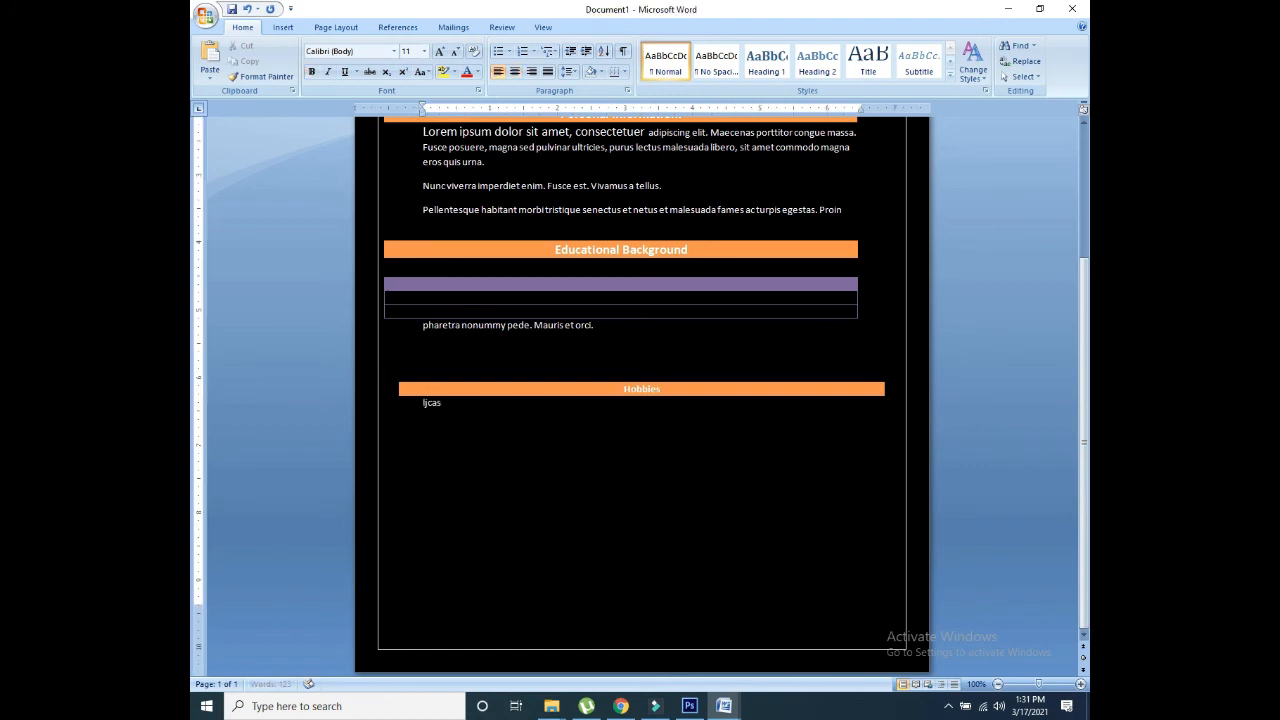
{"action": "type", "text": "jfkasjgasdl"}
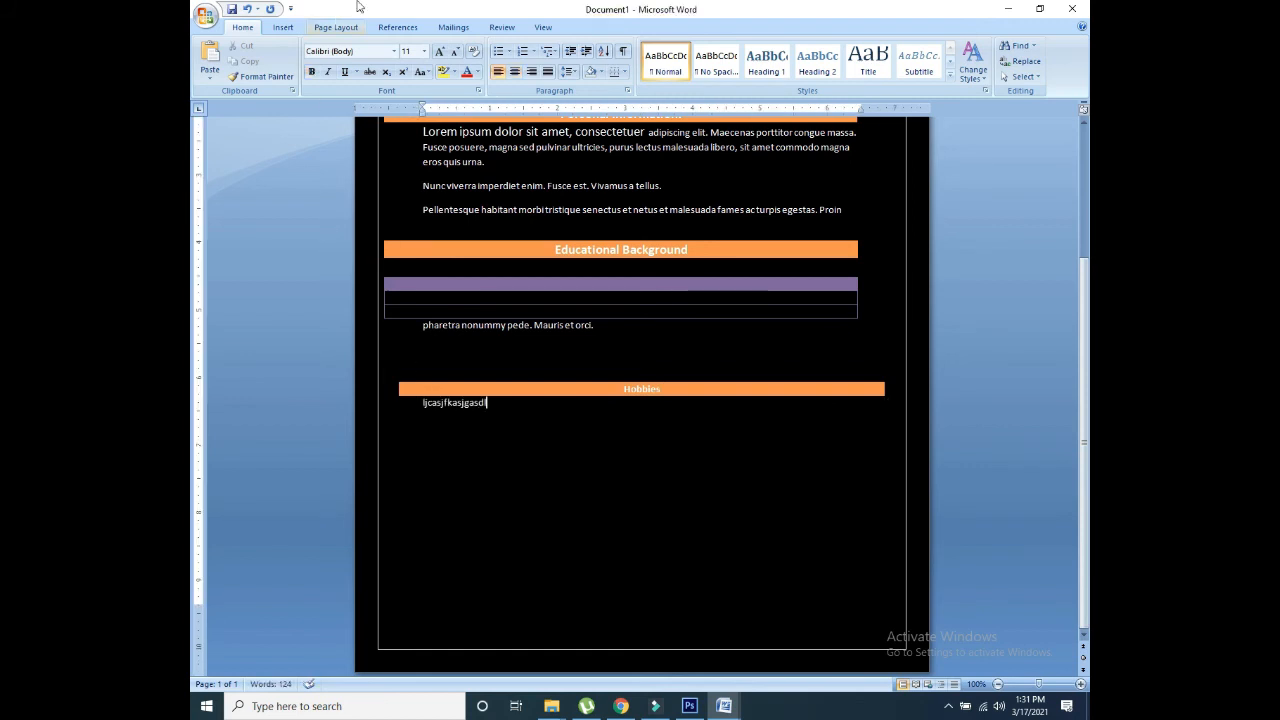
{"action": "left_click", "coordinate": [283, 27]}
{"action": "left_click", "coordinate": [306, 60]}
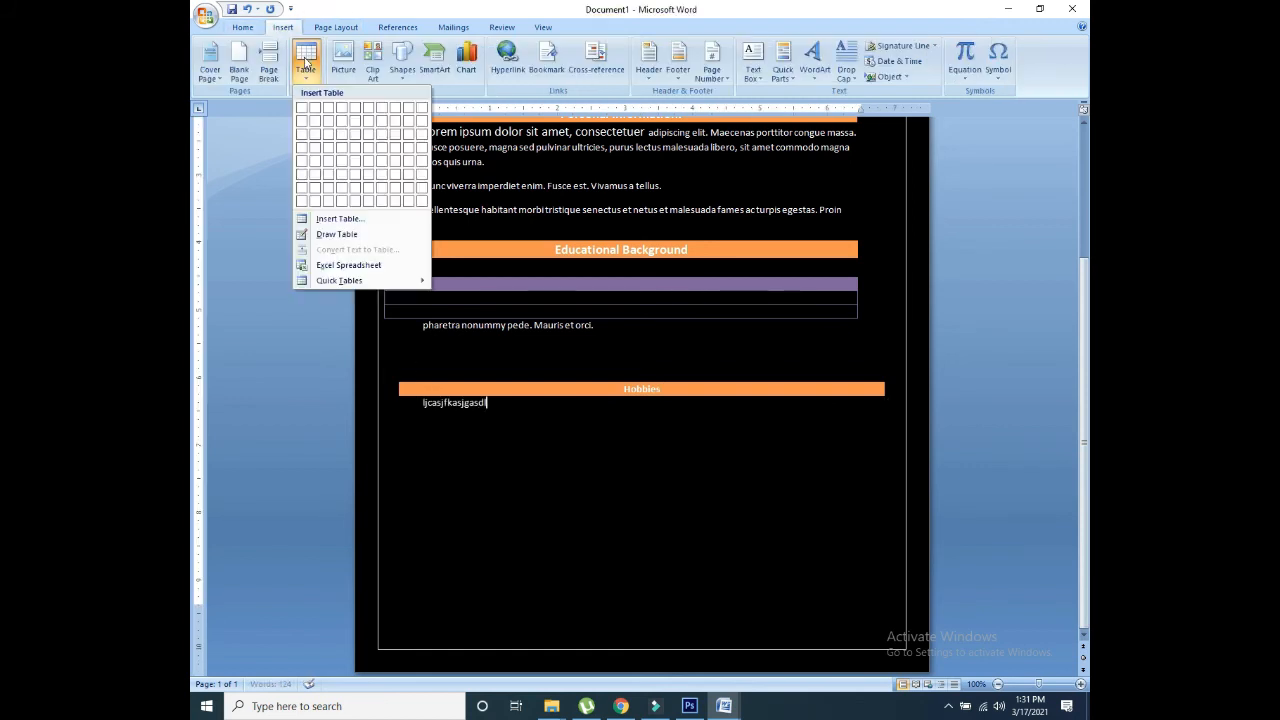
{"action": "left_click", "coordinate": [302, 108]}
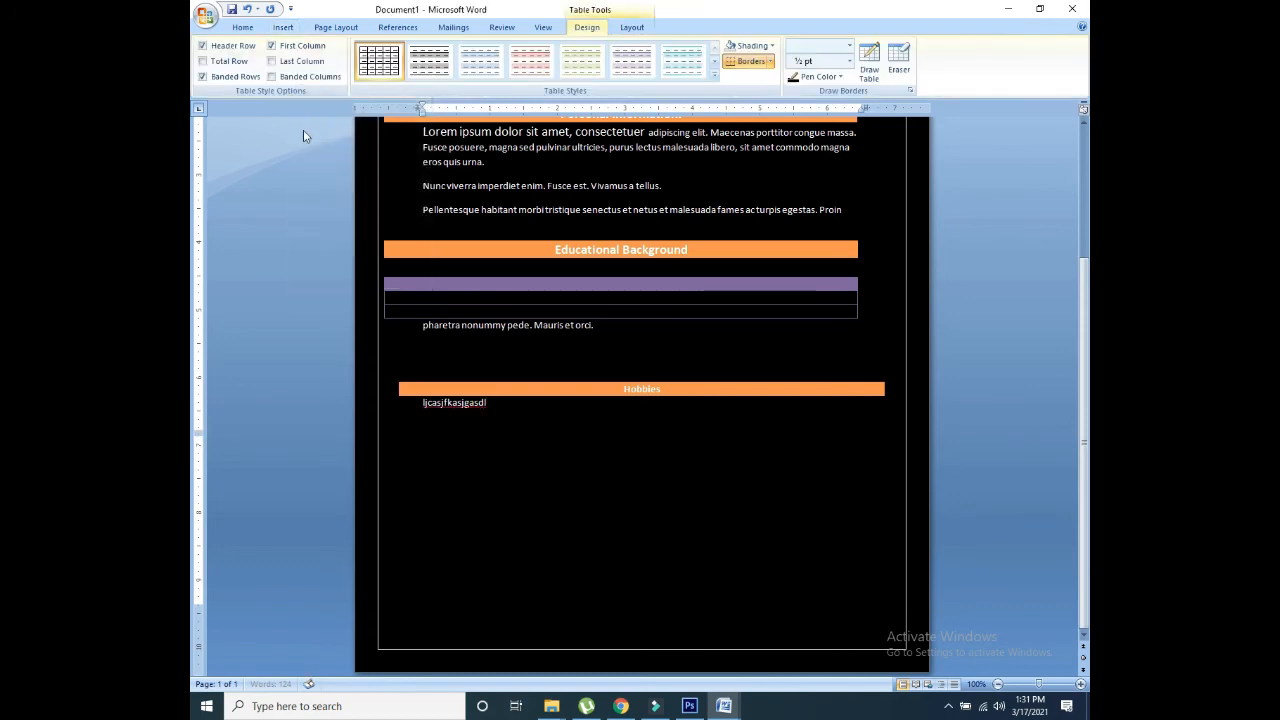
{"action": "left_click", "coordinate": [714, 71]}
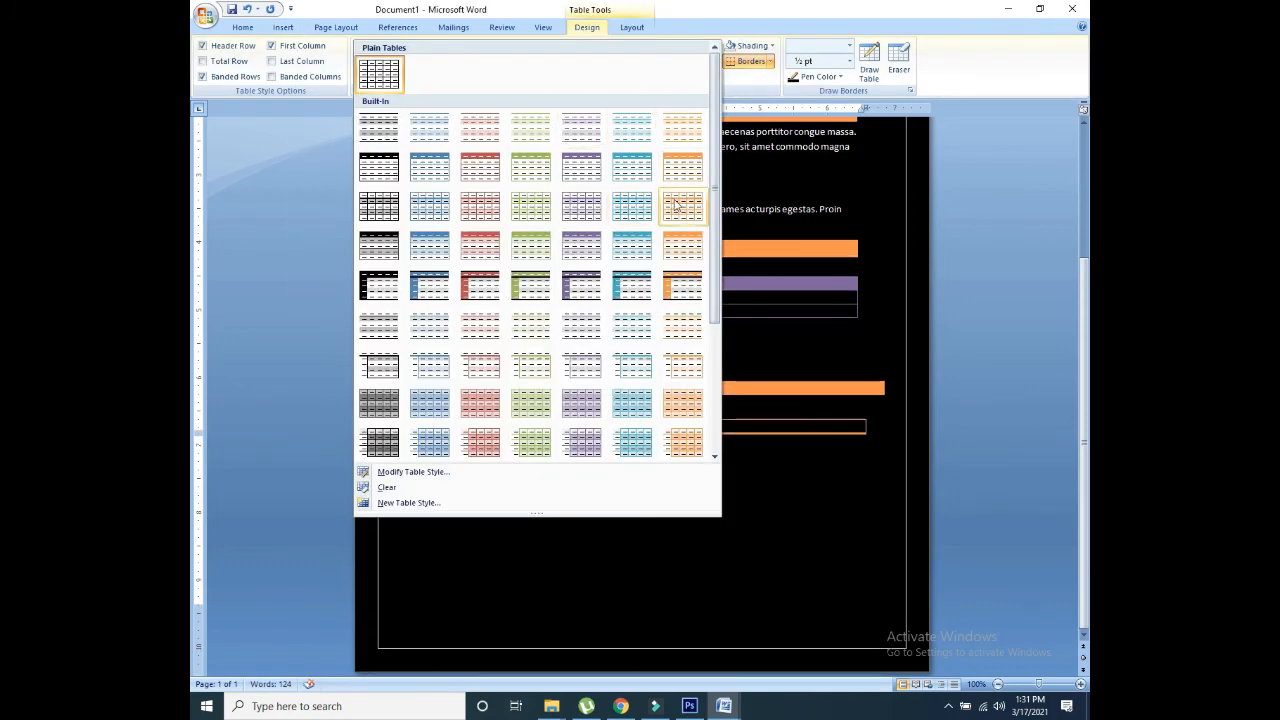
{"action": "left_click", "coordinate": [675, 247]}
{"action": "left_click", "coordinate": [488, 436]}
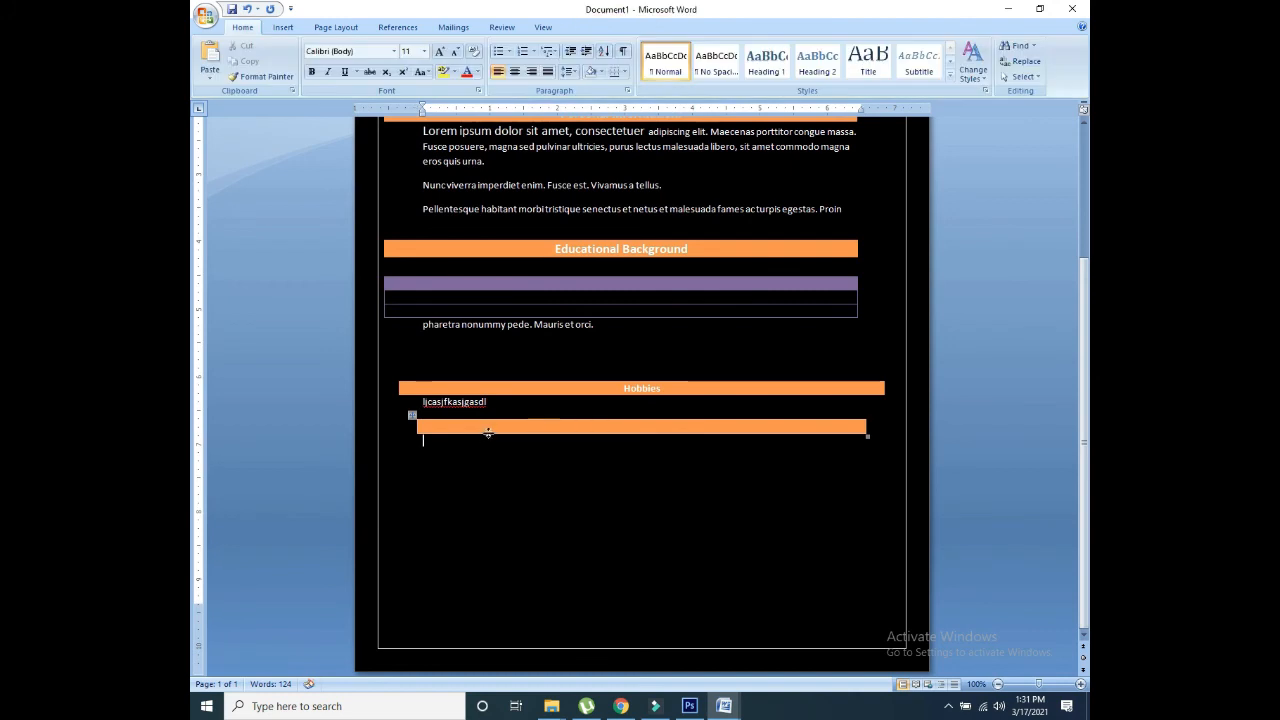
{"action": "left_click", "coordinate": [512, 426]}
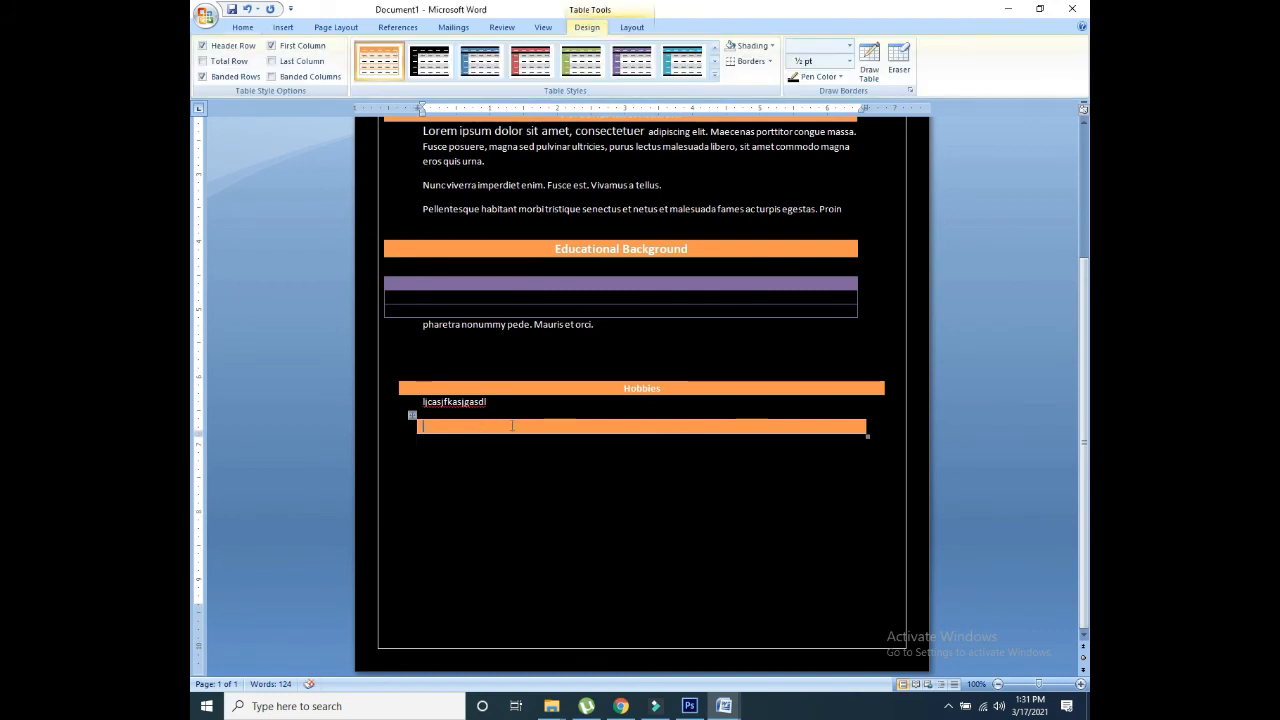
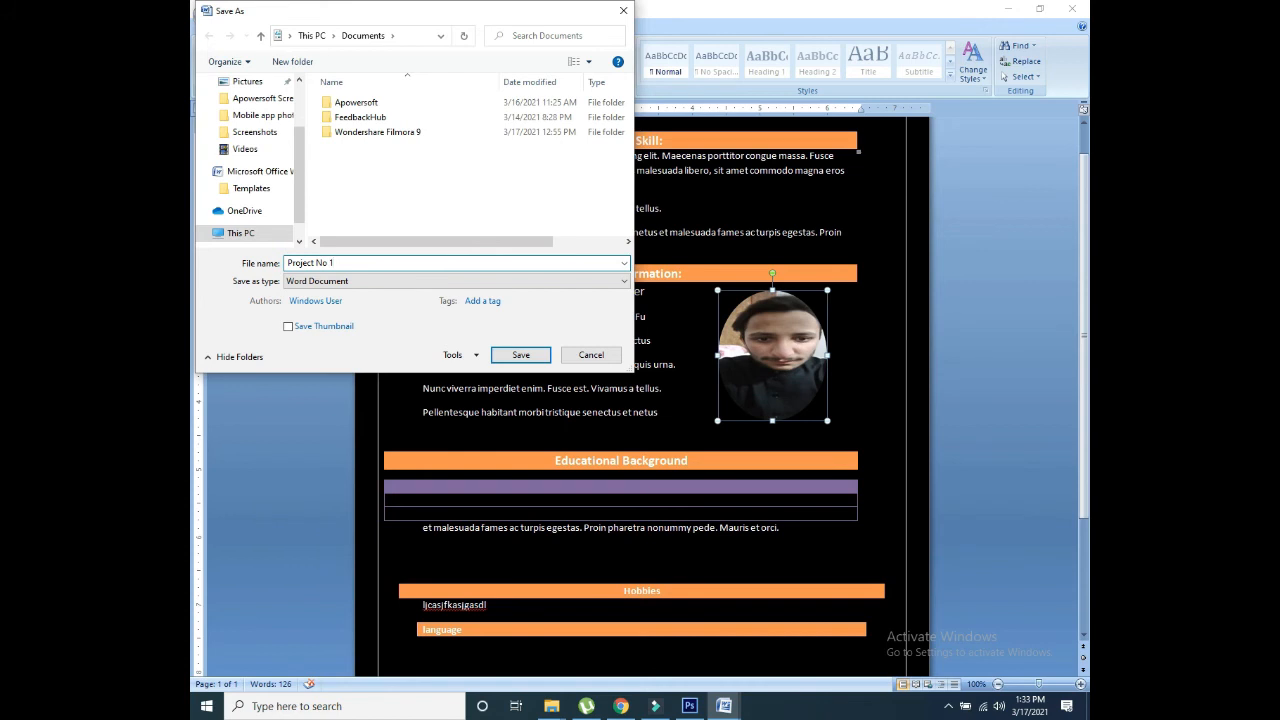
Step: Save the CV as Project No 1 and create a new blank document
{"action": "left_click", "coordinate": [521, 354]}
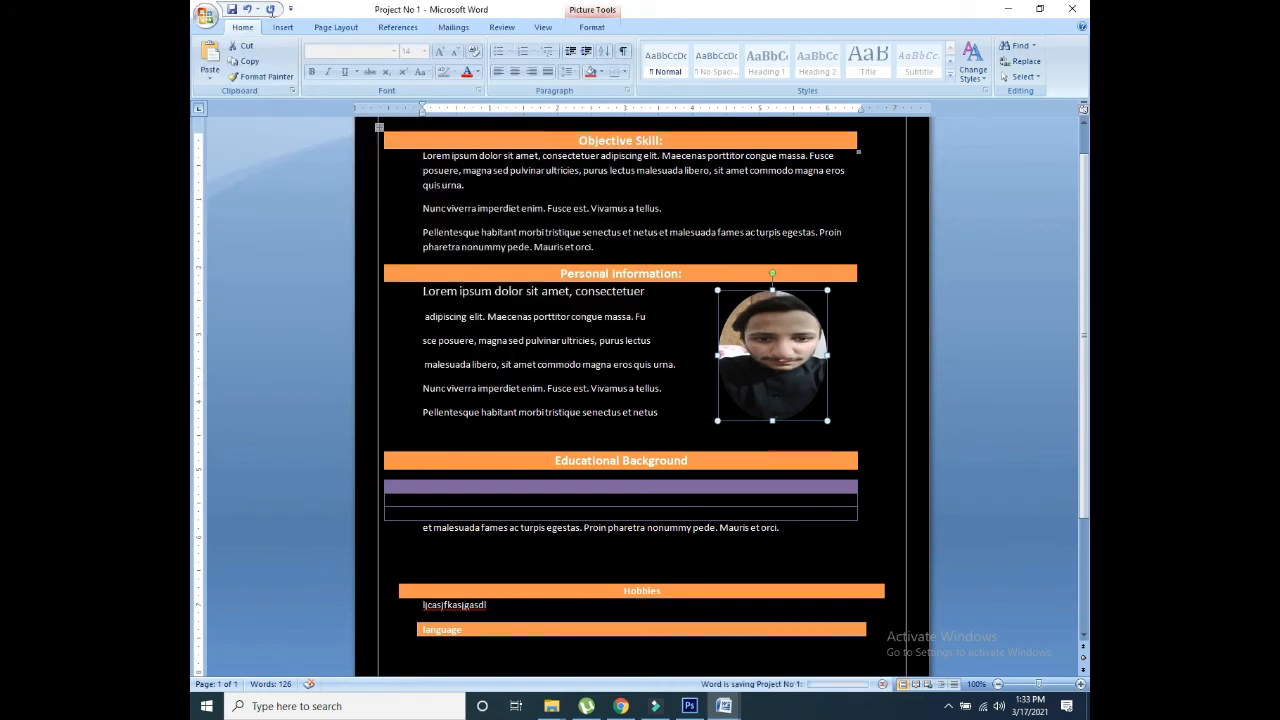
{"action": "left_click", "coordinate": [208, 18]}
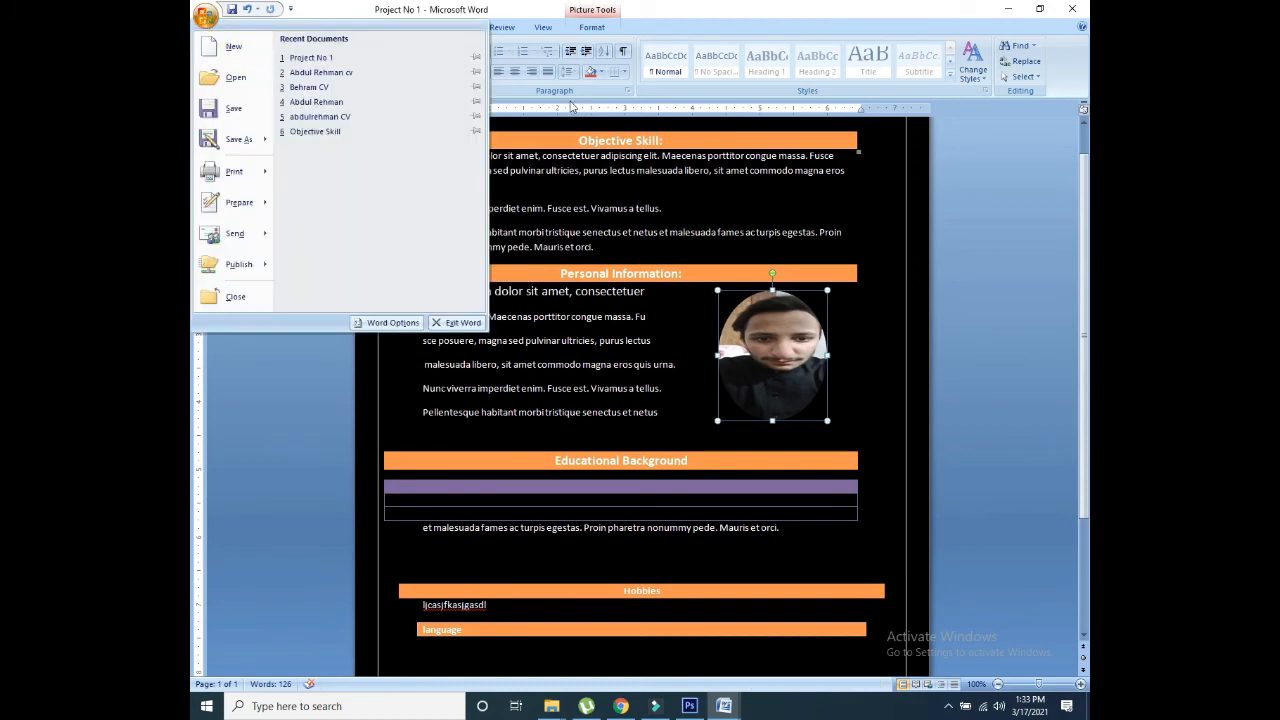
{"action": "left_click", "coordinate": [238, 48]}
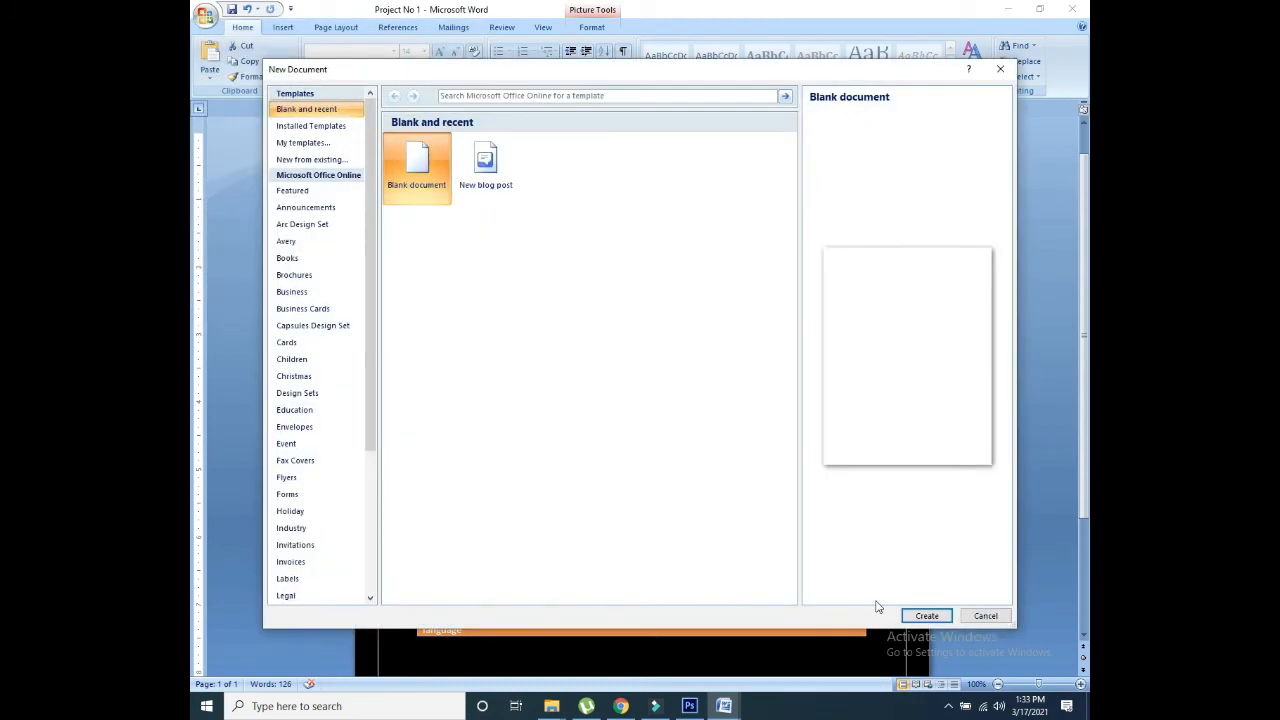
{"action": "left_click", "coordinate": [912, 615]}
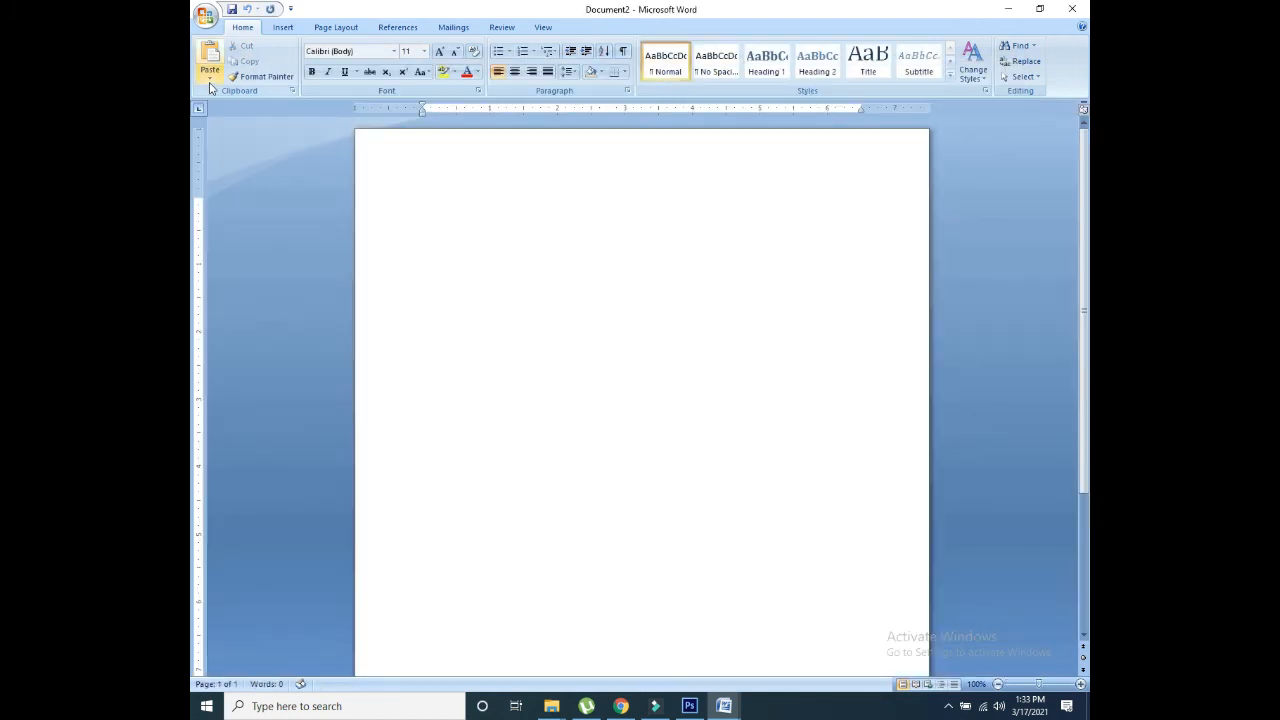
Step: Draw a full-height rectangle down the page's left side, filled black with no outline
{"action": "left_click", "coordinate": [285, 30]}
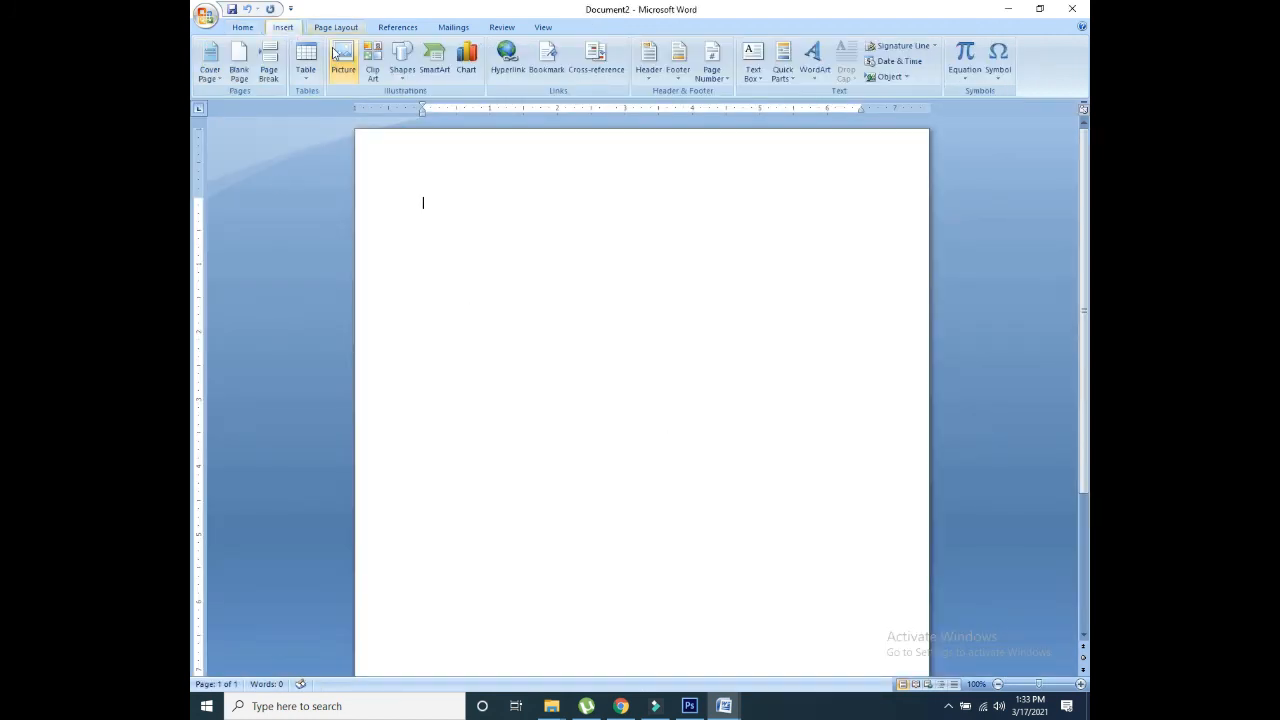
{"action": "left_click", "coordinate": [402, 58]}
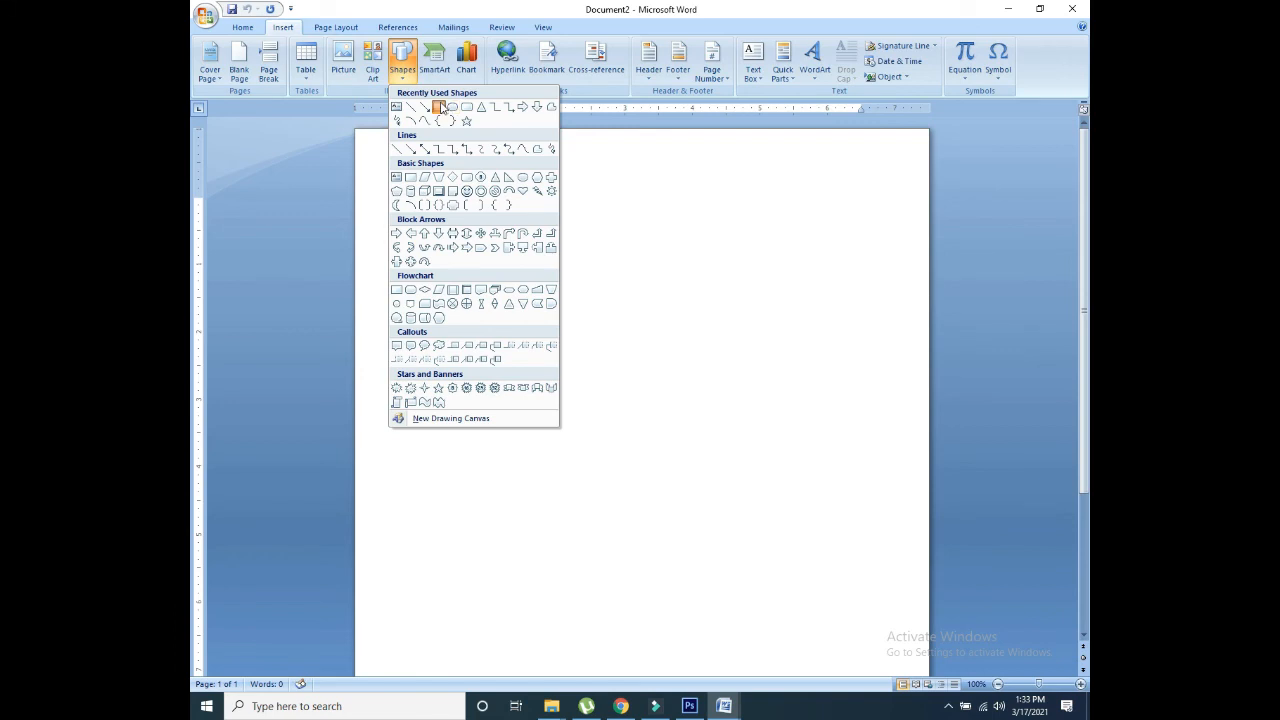
{"action": "left_click", "coordinate": [450, 106]}
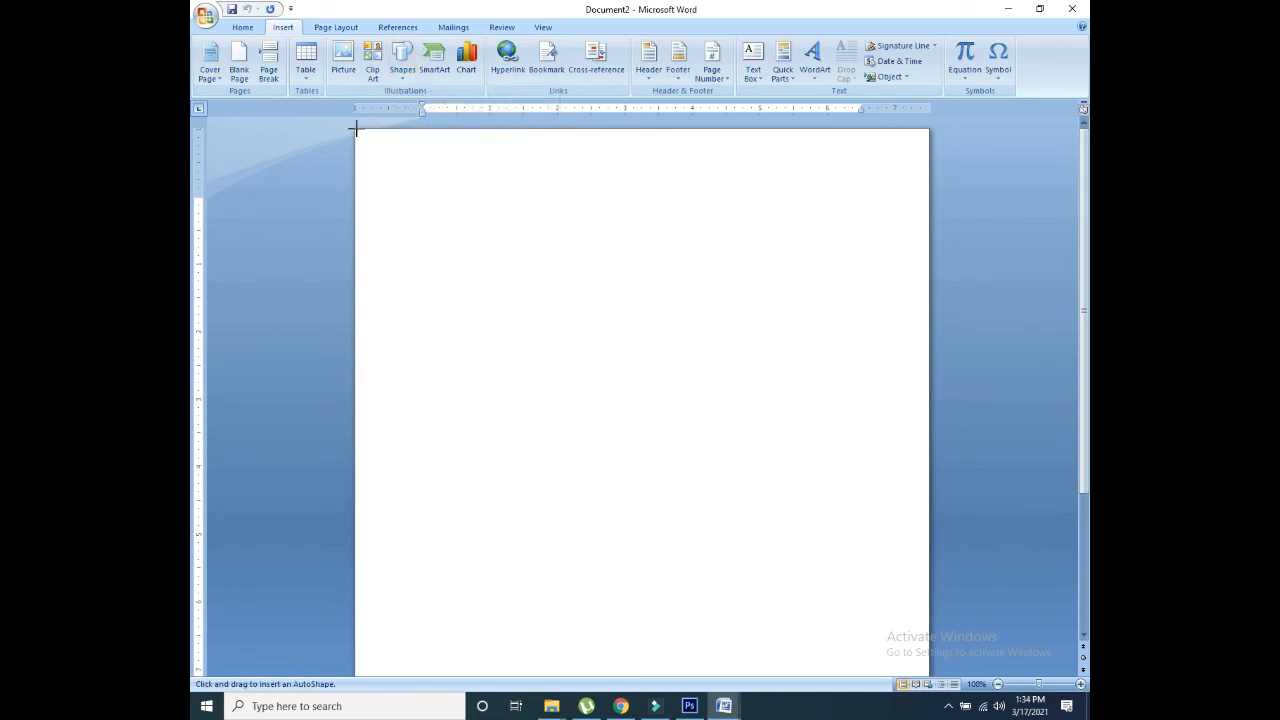
{"action": "mouse_move", "coordinate": [355, 128]}
{"action": "left_mouse_down"}
{"action": "mouse_move", "coordinate": [491, 509]}
{"action": "mouse_move", "coordinate": [516, 688]}
{"action": "mouse_move", "coordinate": [561, 697]}
{"action": "mouse_move", "coordinate": [523, 651]}
{"action": "mouse_move", "coordinate": [526, 663]}
{"action": "left_mouse_up"}
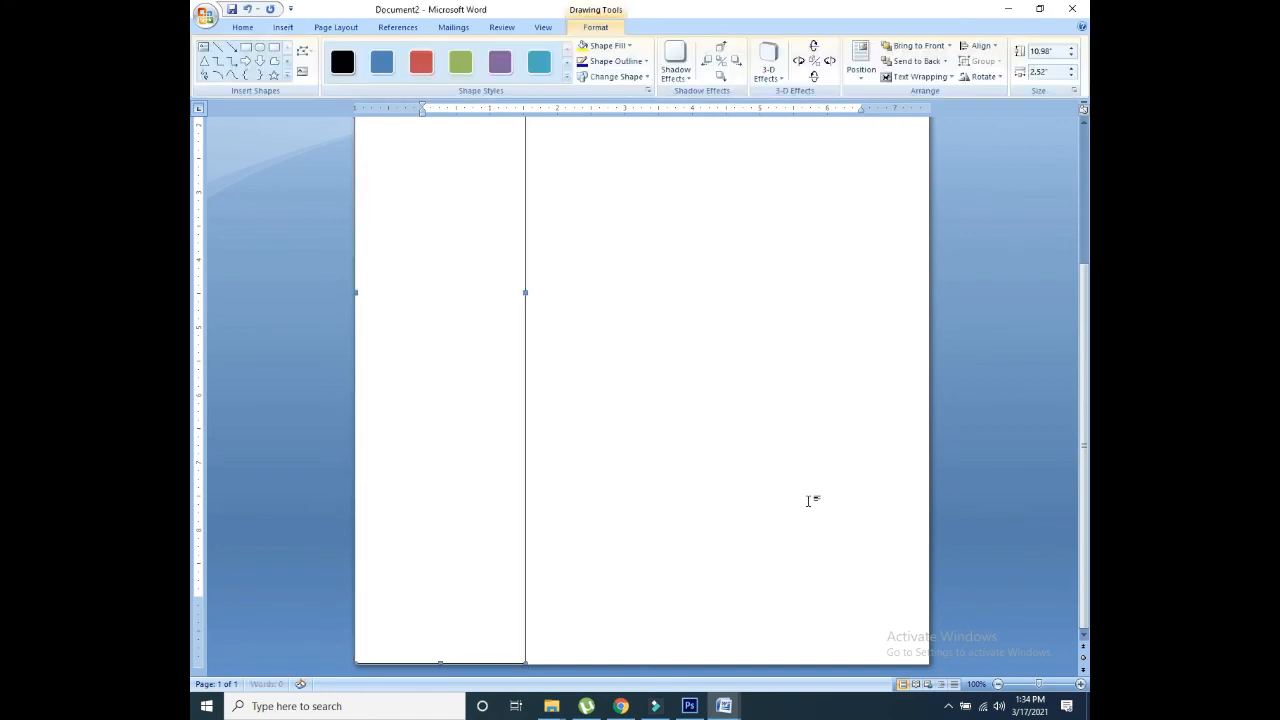
{"action": "left_click_drag", "start_coordinate": [1083, 445], "coordinate": [1083, 313]}
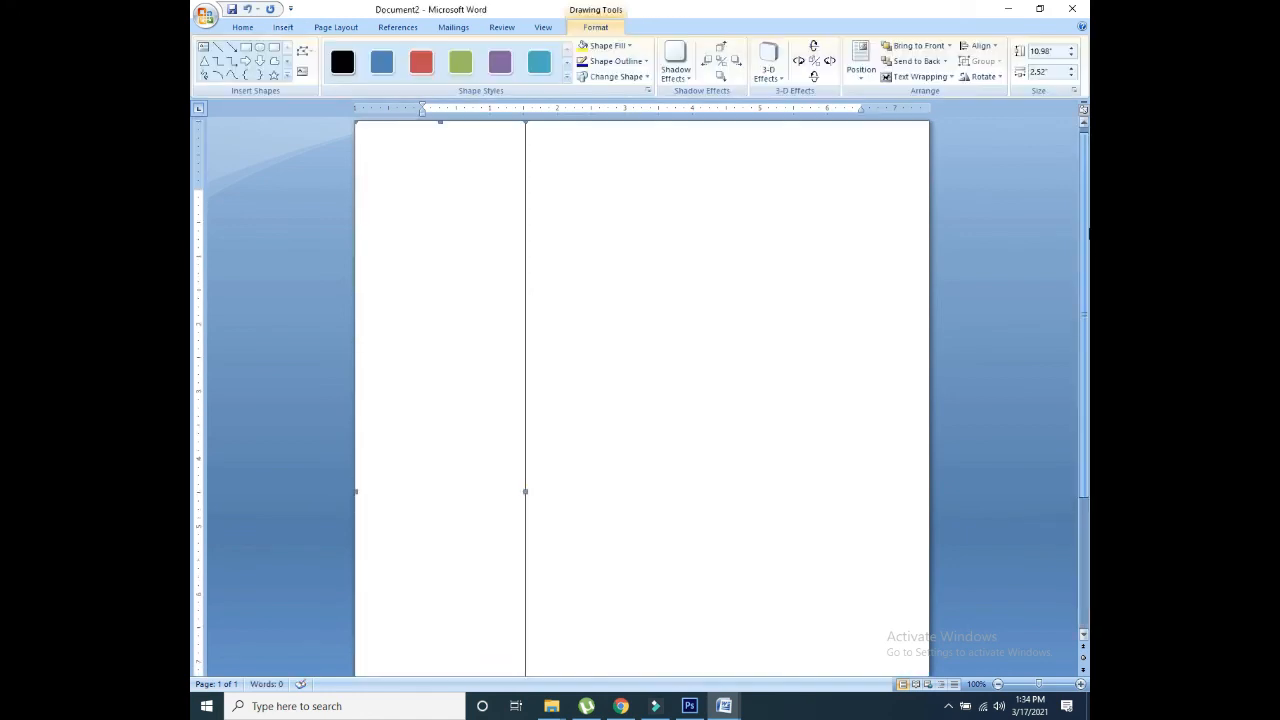
{"action": "left_click", "coordinate": [422, 63]}
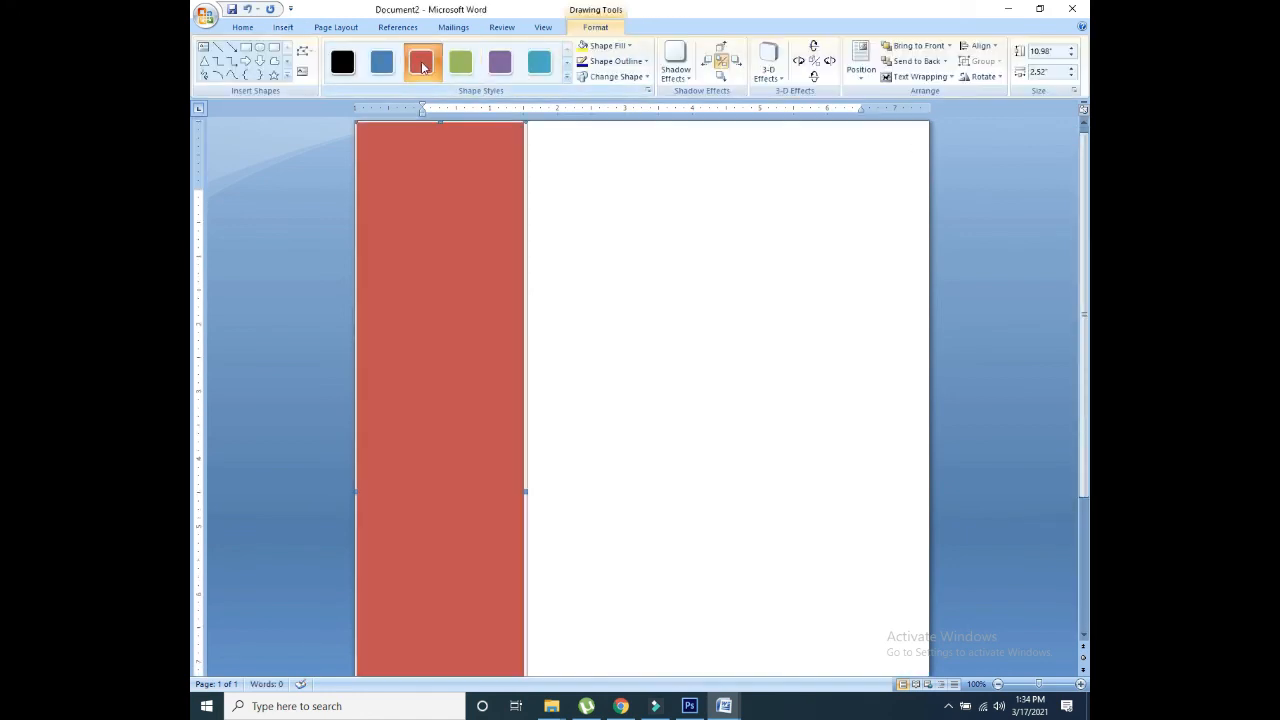
{"action": "left_click", "coordinate": [341, 63]}
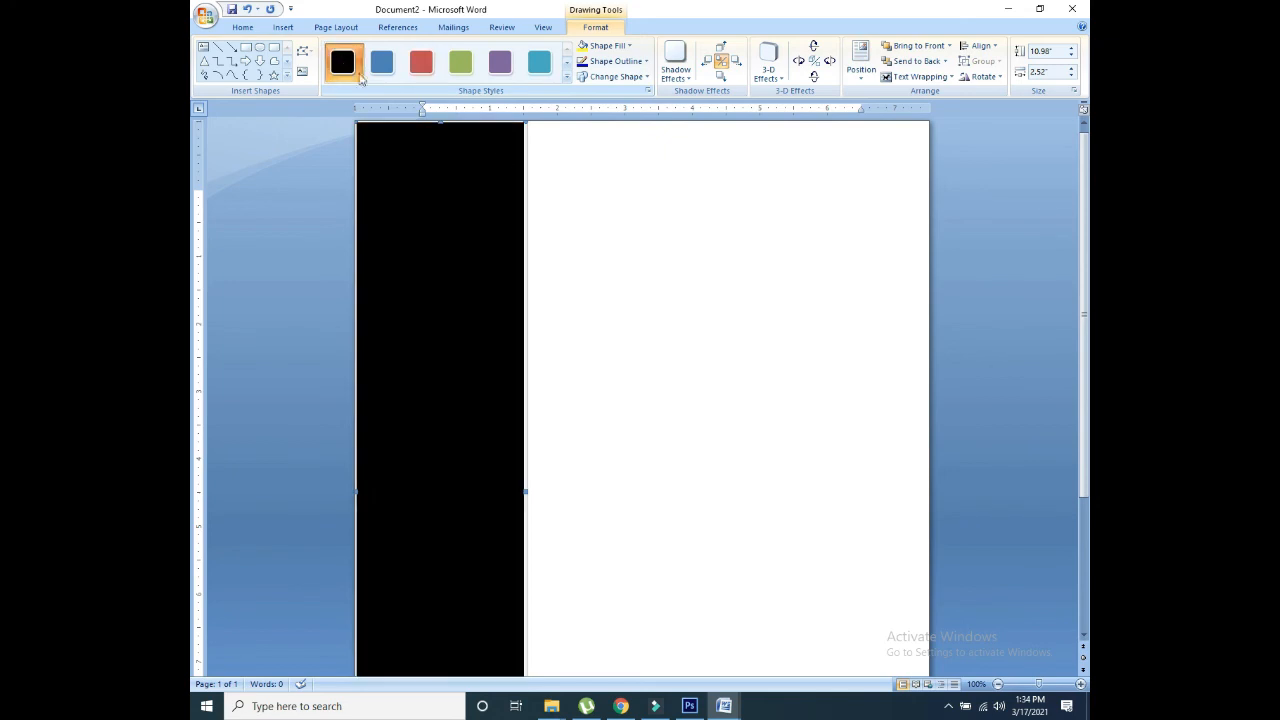
{"action": "left_click", "coordinate": [640, 63]}
{"action": "left_click", "coordinate": [590, 180]}
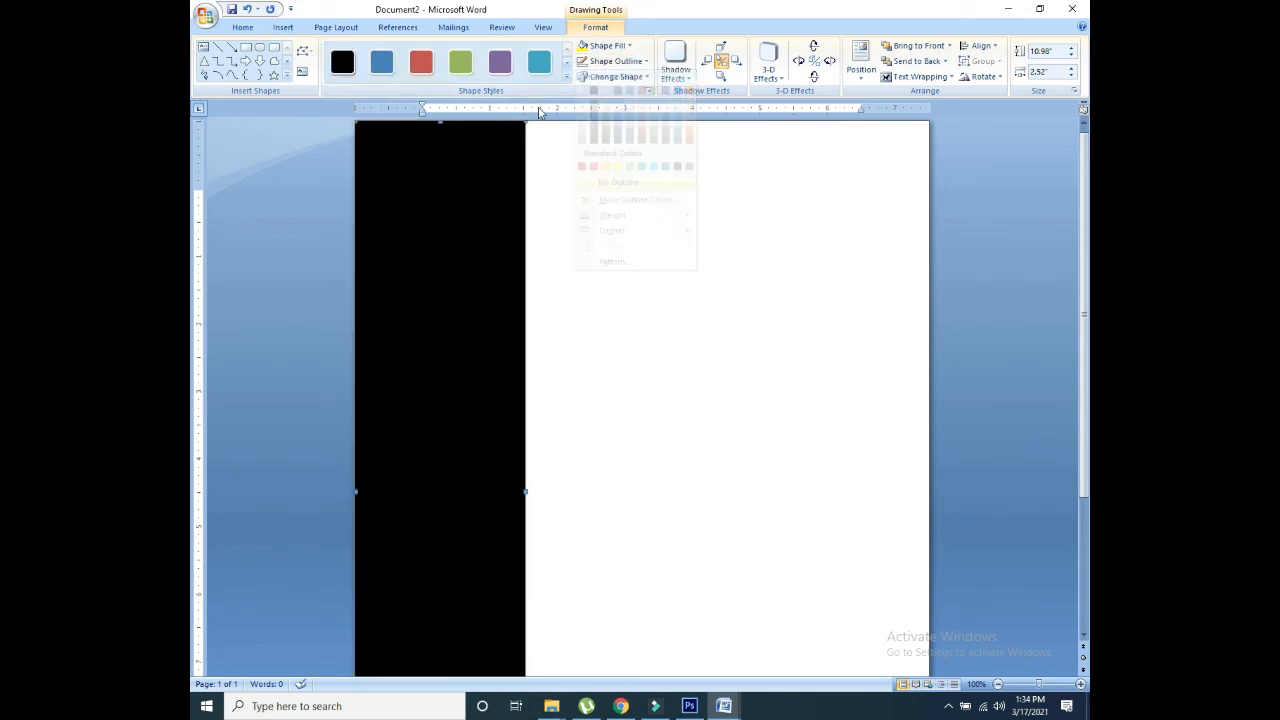
Step: Draw a teal banner across the top, starting at the sidebar's edge, with no outline
{"action": "left_click", "coordinate": [244, 28]}
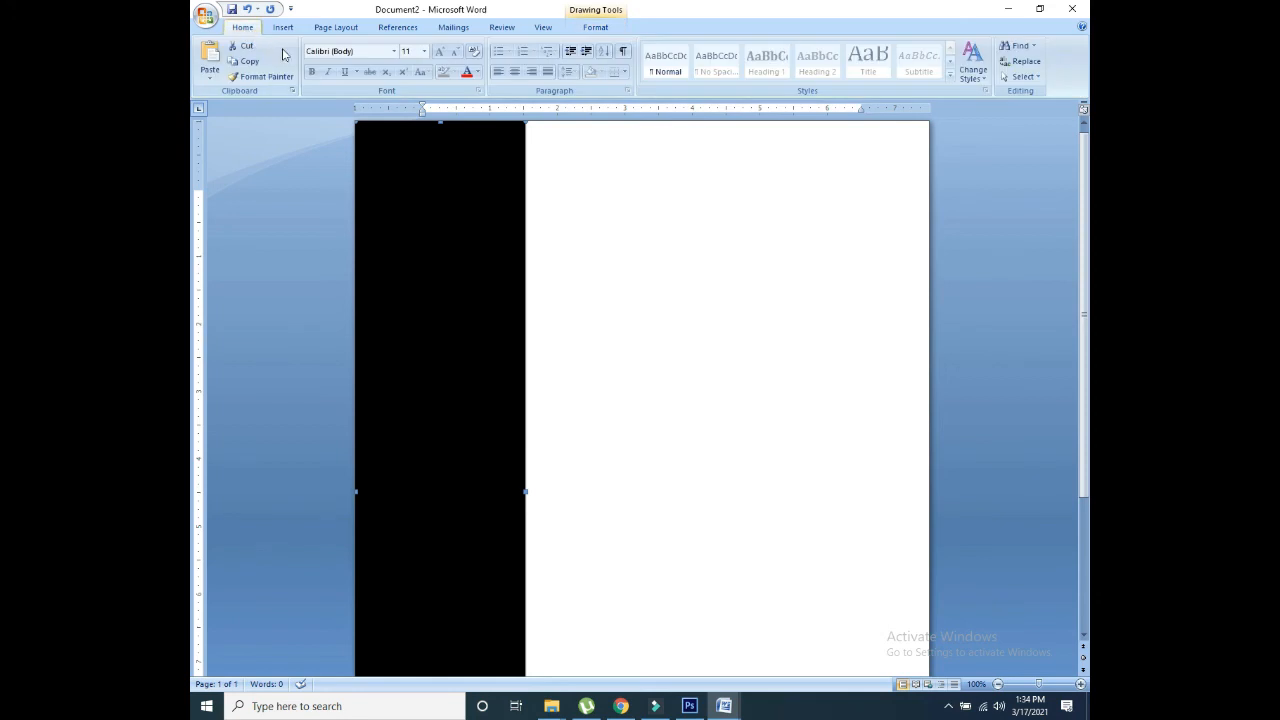
{"action": "left_click", "coordinate": [283, 27]}
{"action": "left_click", "coordinate": [402, 62]}
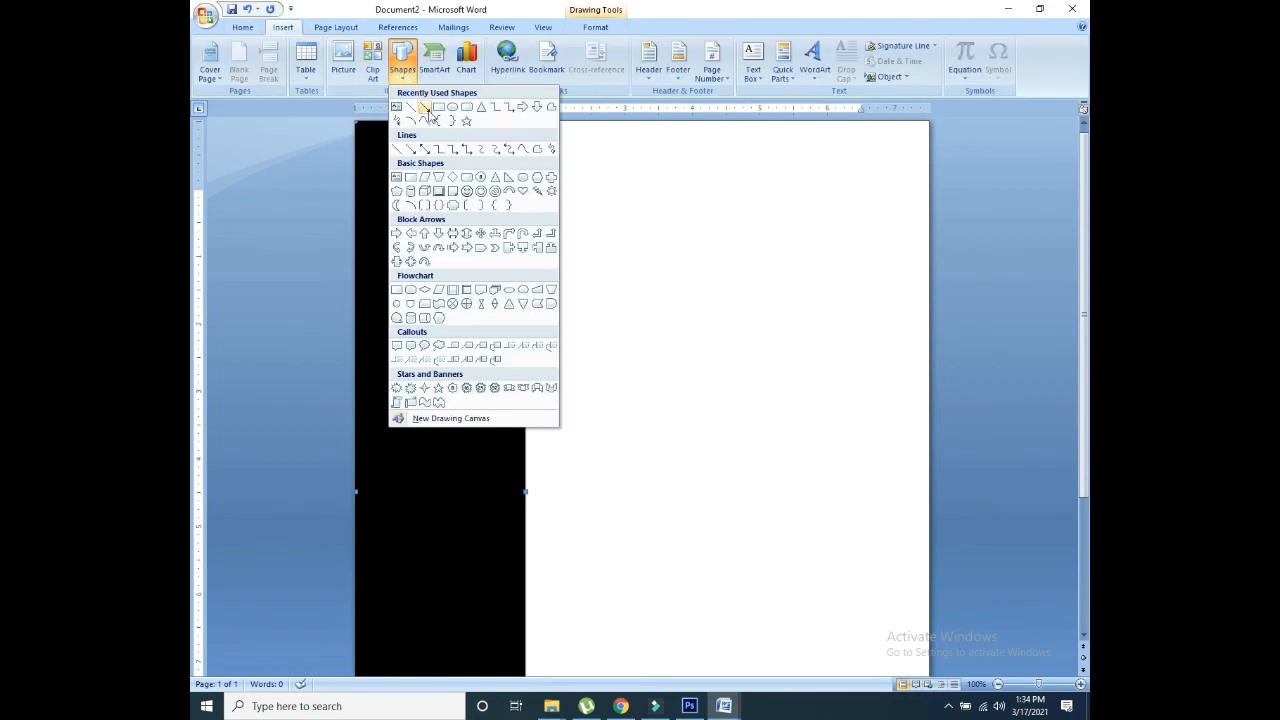
{"action": "left_click", "coordinate": [439, 107]}
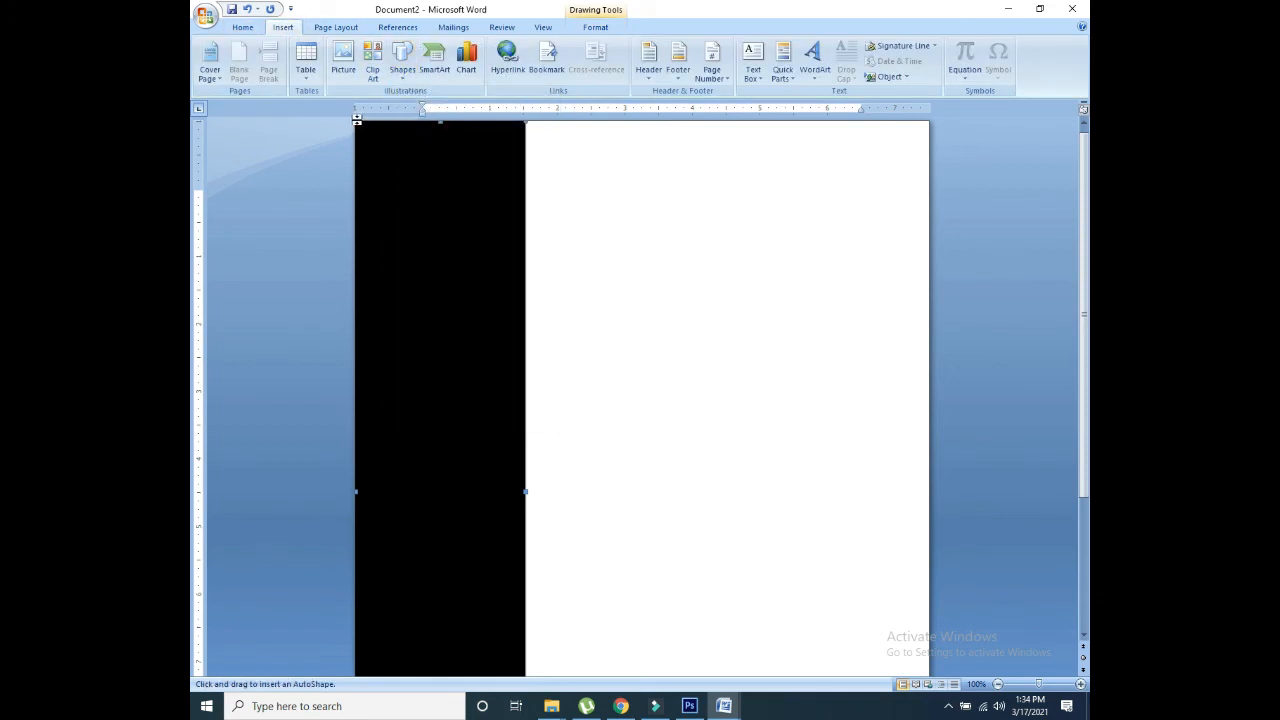
{"action": "mouse_move", "coordinate": [354, 121]}
{"action": "left_mouse_down"}
{"action": "mouse_move", "coordinate": [489, 166]}
{"action": "mouse_move", "coordinate": [945, 260]}
{"action": "mouse_move", "coordinate": [929, 256]}
{"action": "left_mouse_up"}
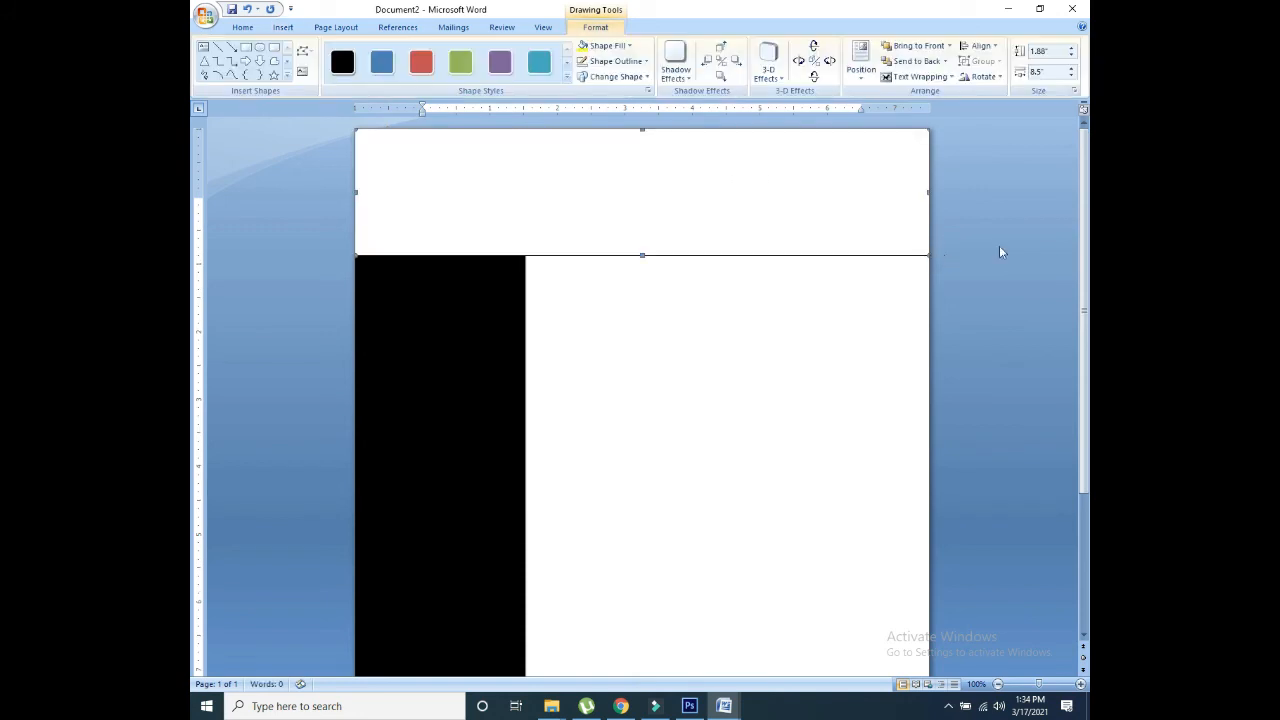
{"action": "left_click", "coordinate": [385, 64]}
{"action": "left_click", "coordinate": [342, 63]}
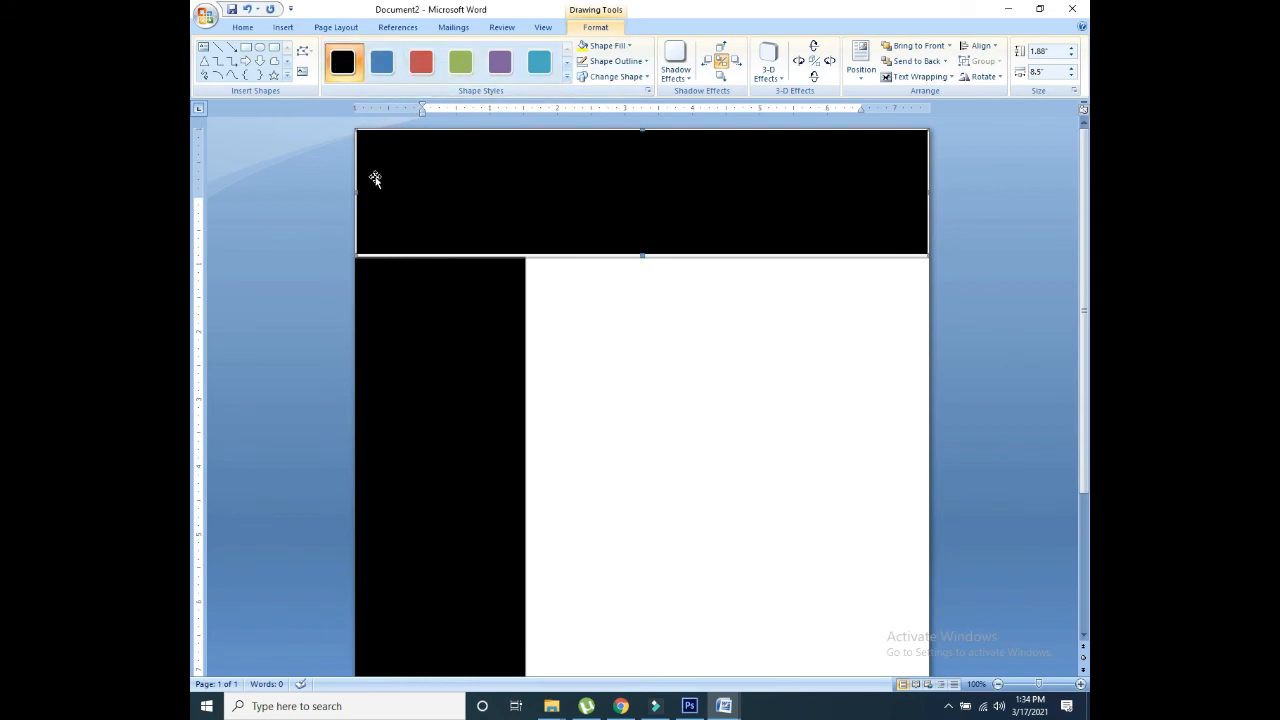
{"action": "left_click_drag", "start_coordinate": [356, 191], "coordinate": [526, 193]}
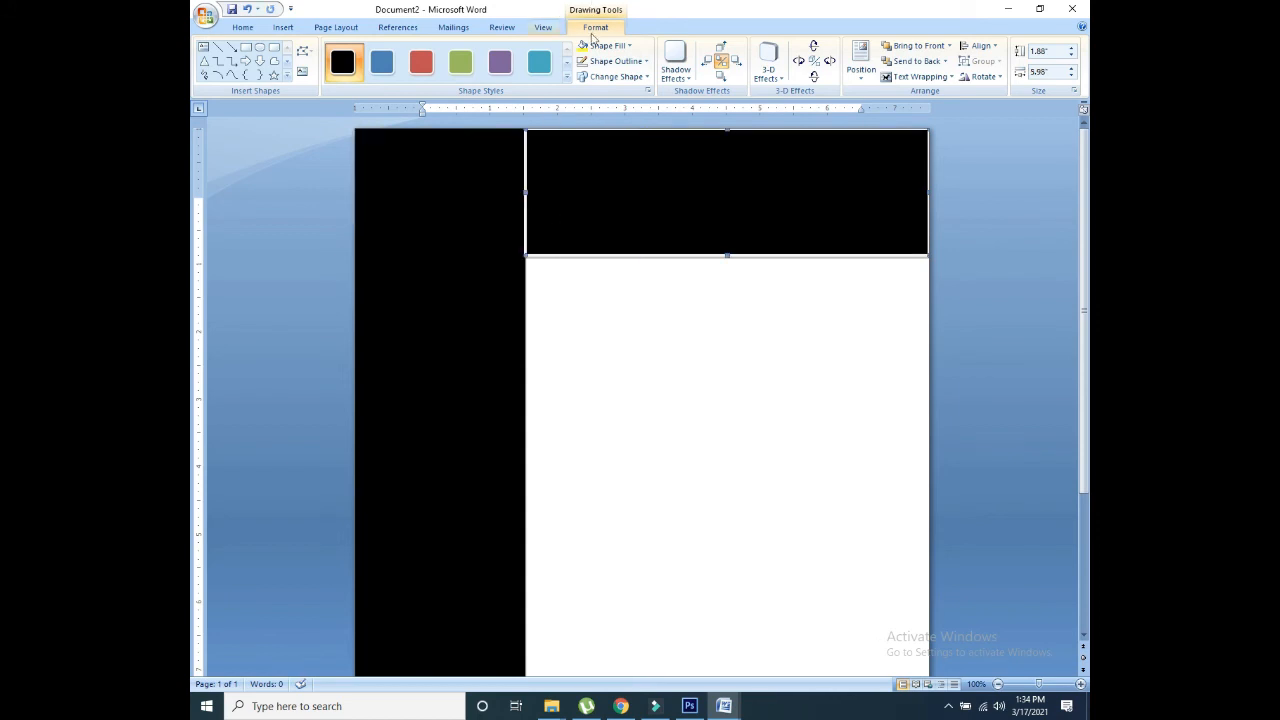
{"action": "left_click", "coordinate": [541, 63]}
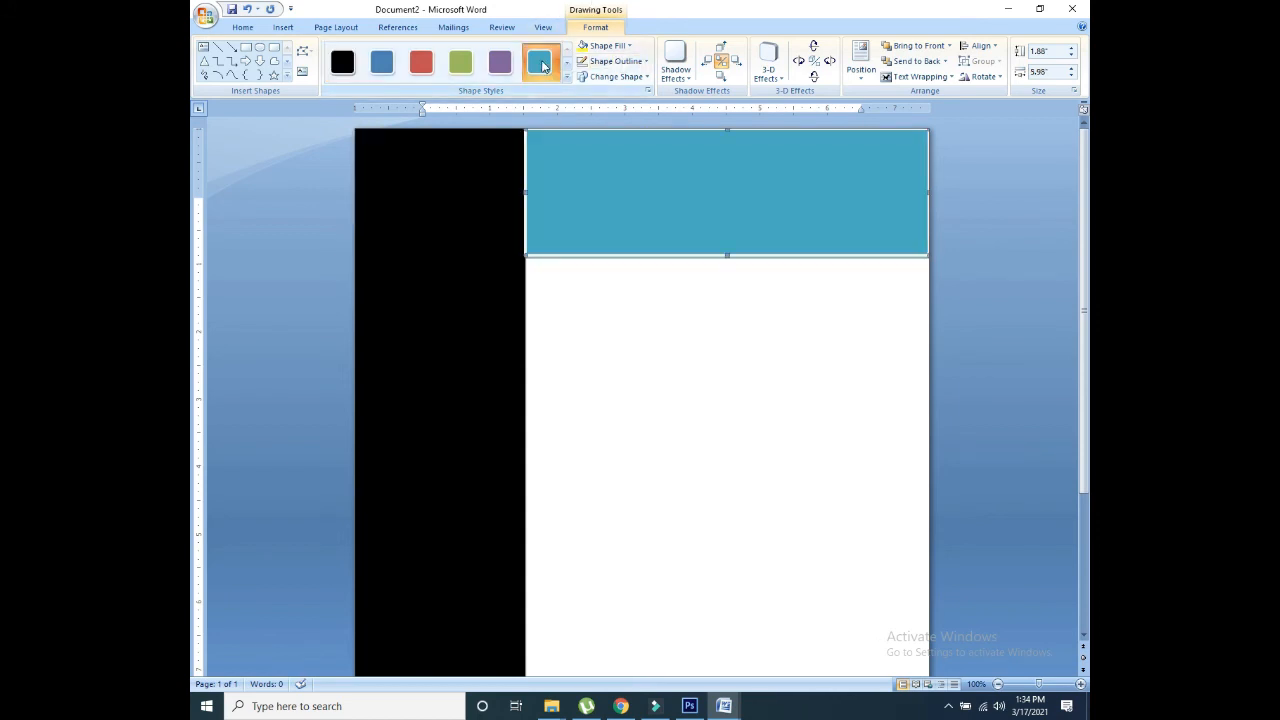
{"action": "left_click", "coordinate": [615, 61]}
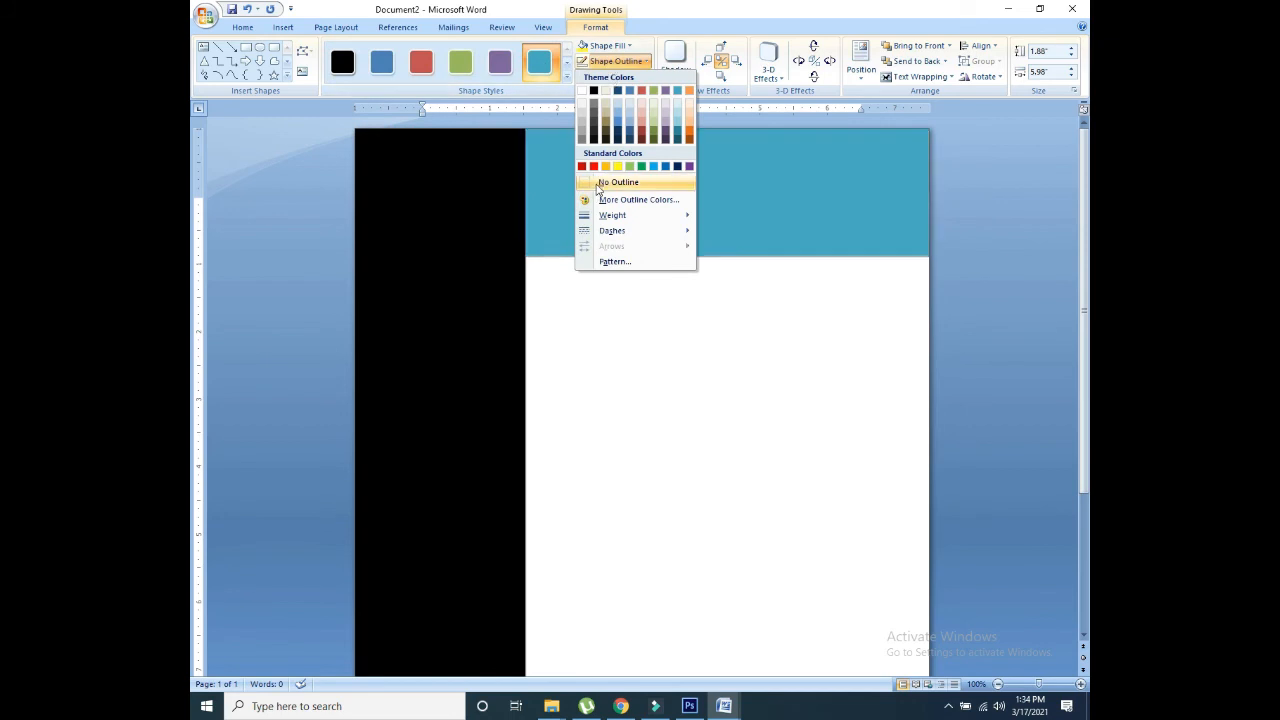
{"action": "left_click", "coordinate": [598, 188]}
{"action": "left_click", "coordinate": [553, 287]}
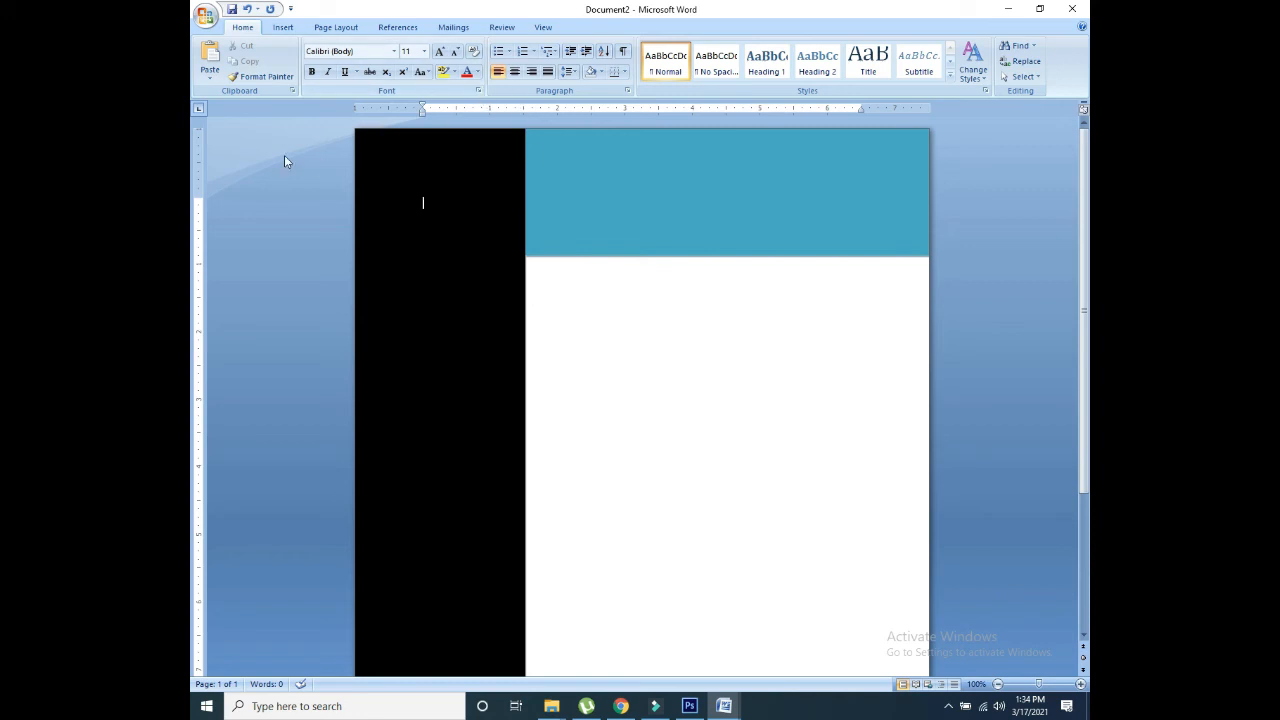
Step: Insert the photo in front of text, shrink it, and place it on the black sidebar
{"action": "left_click", "coordinate": [284, 28]}
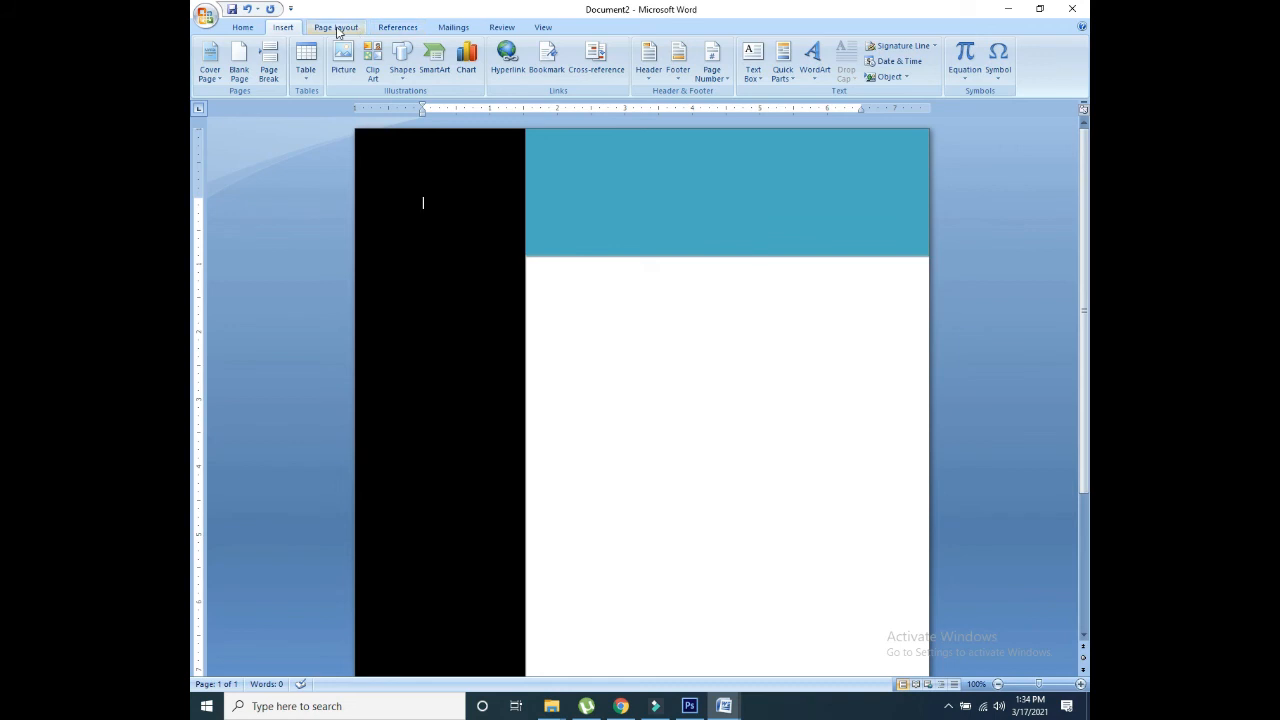
{"action": "left_click", "coordinate": [401, 29]}
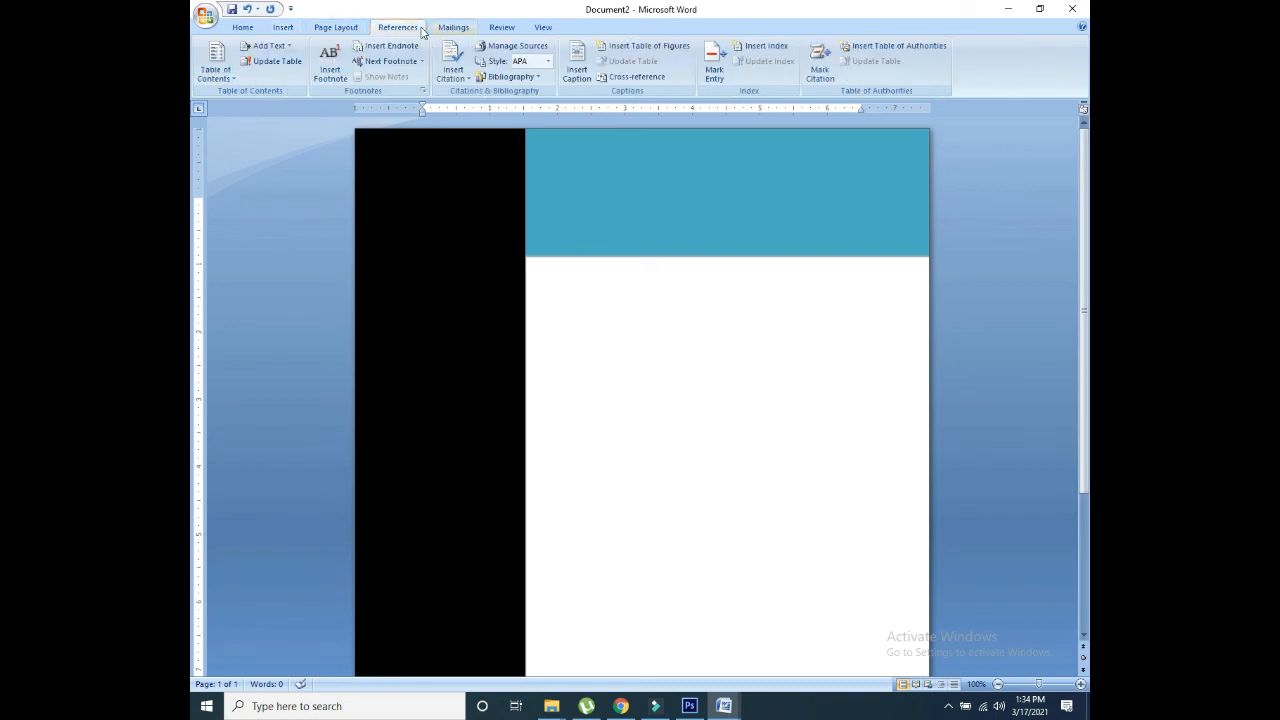
{"action": "left_click", "coordinate": [284, 28]}
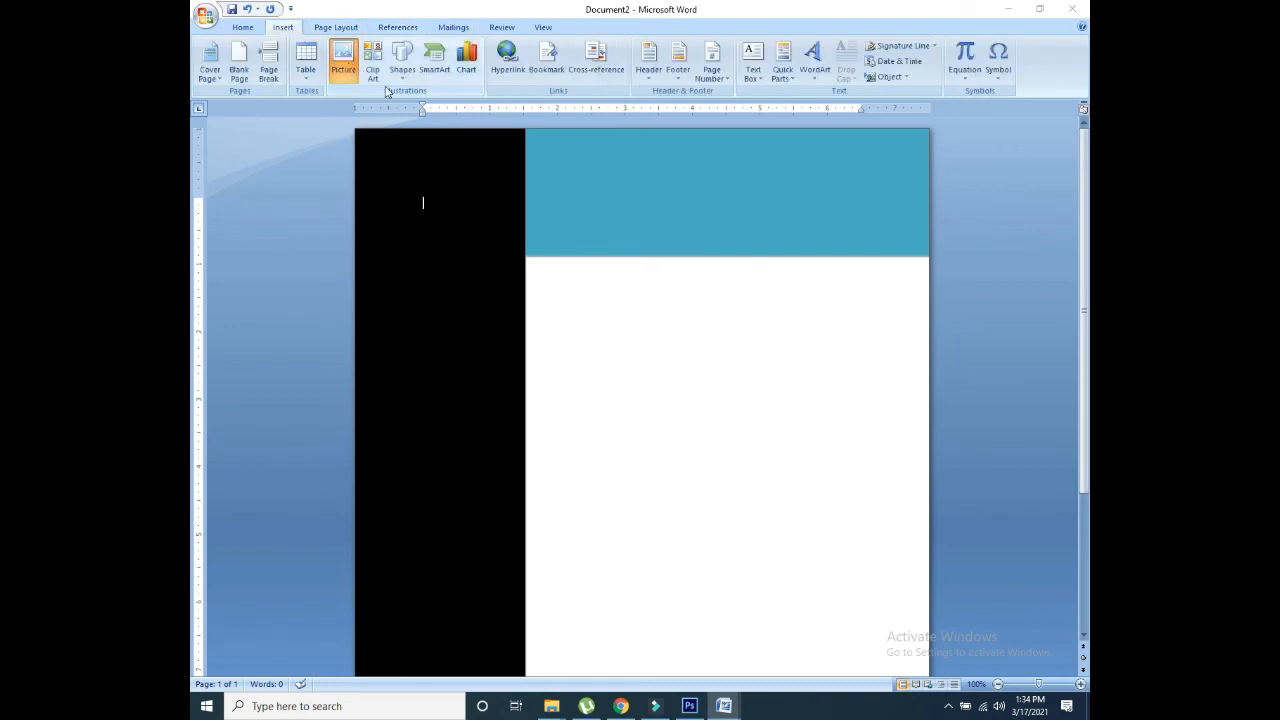
{"action": "left_click", "coordinate": [345, 60]}
{"action": "double_click", "coordinate": [371, 123]}
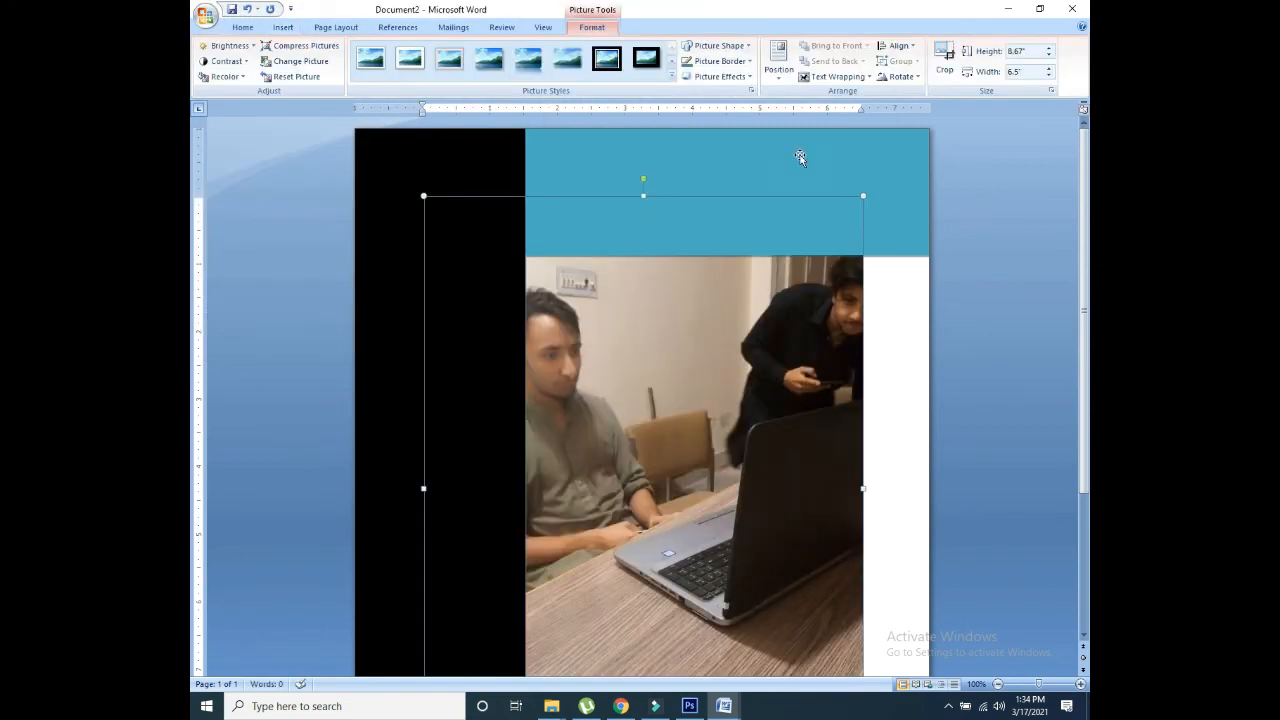
{"action": "left_click", "coordinate": [836, 77]}
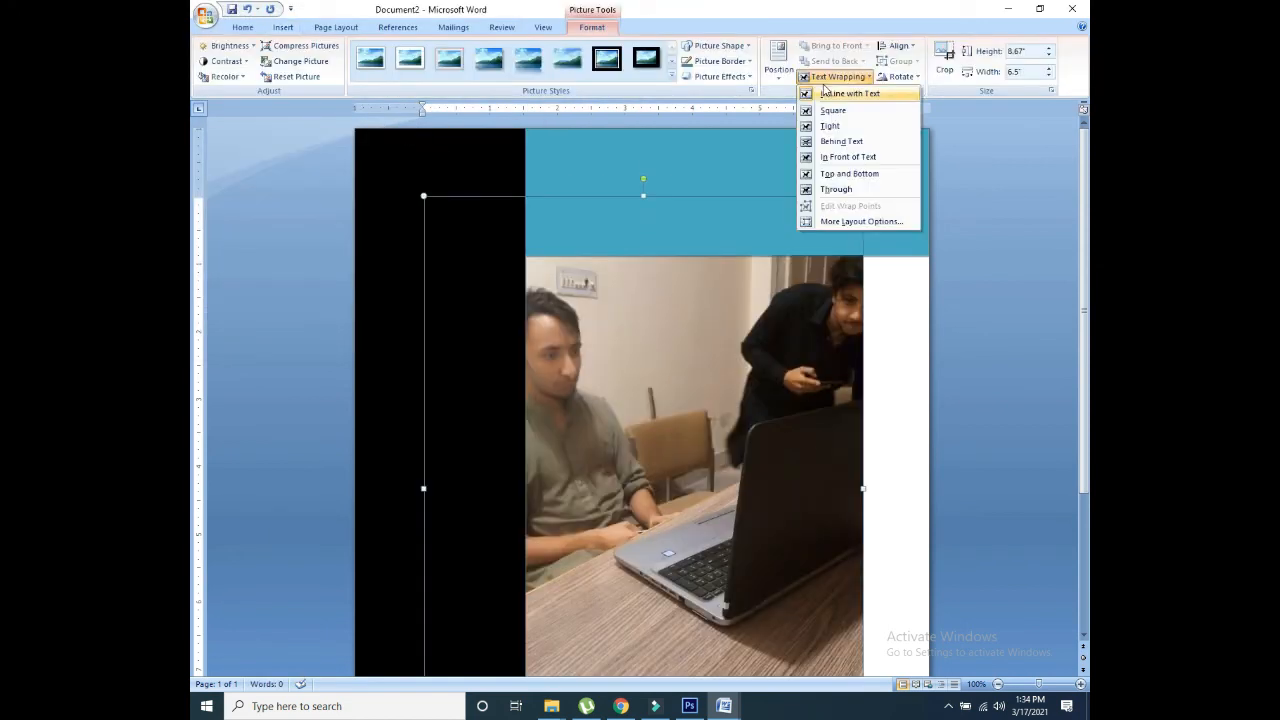
{"action": "left_click", "coordinate": [846, 159]}
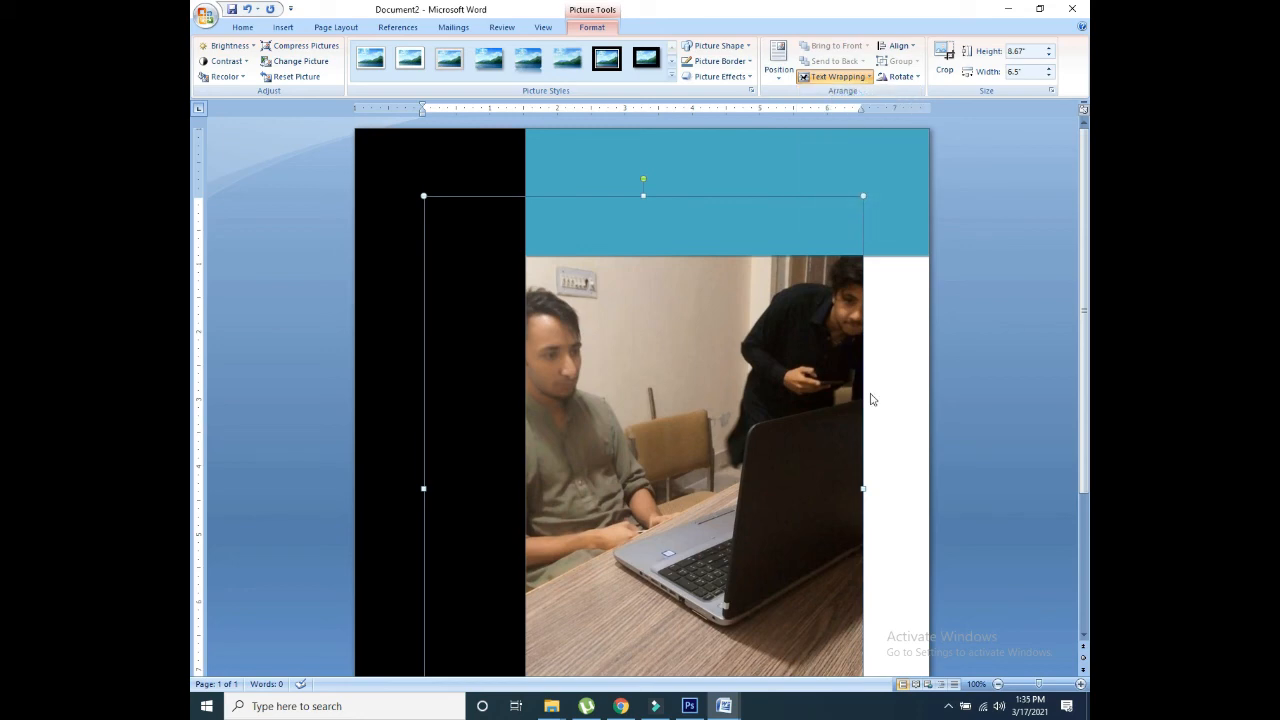
{"action": "left_click_drag", "start_coordinate": [1085, 210], "coordinate": [1089, 336]}
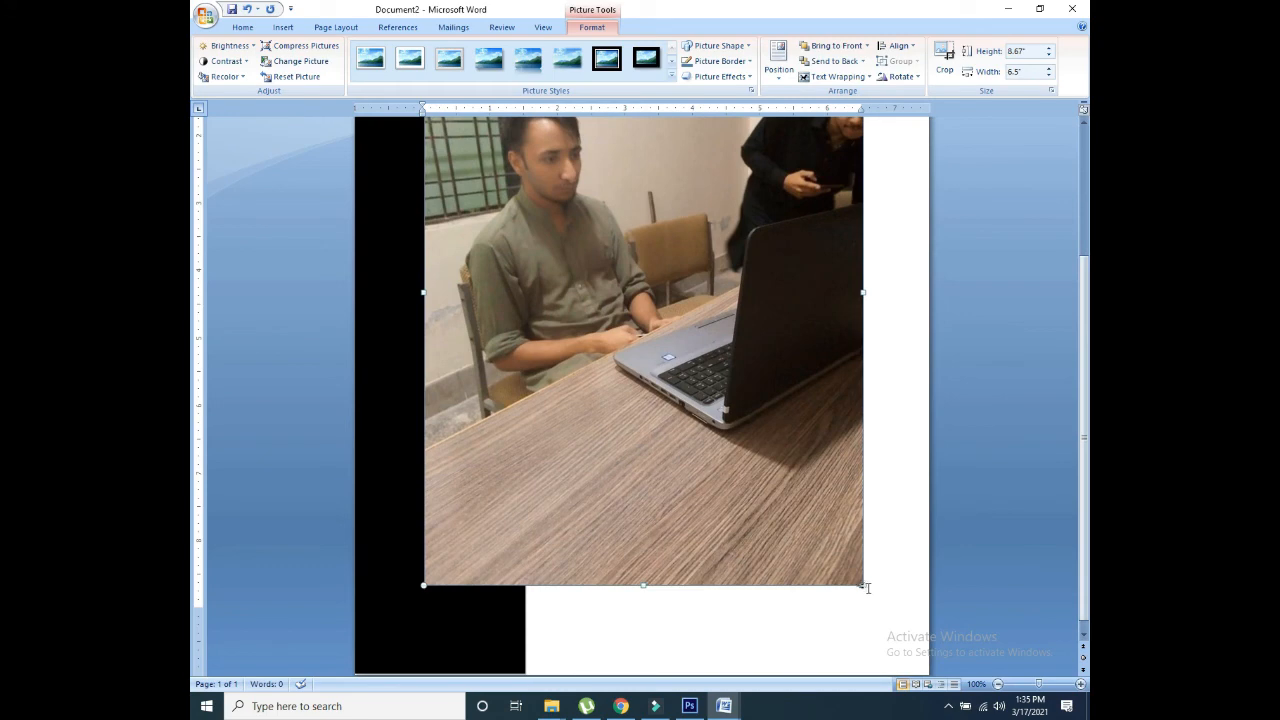
{"action": "left_click_drag", "start_coordinate": [863, 585], "coordinate": [568, 192]}
{"action": "left_click_drag", "start_coordinate": [1084, 370], "coordinate": [1089, 253]}
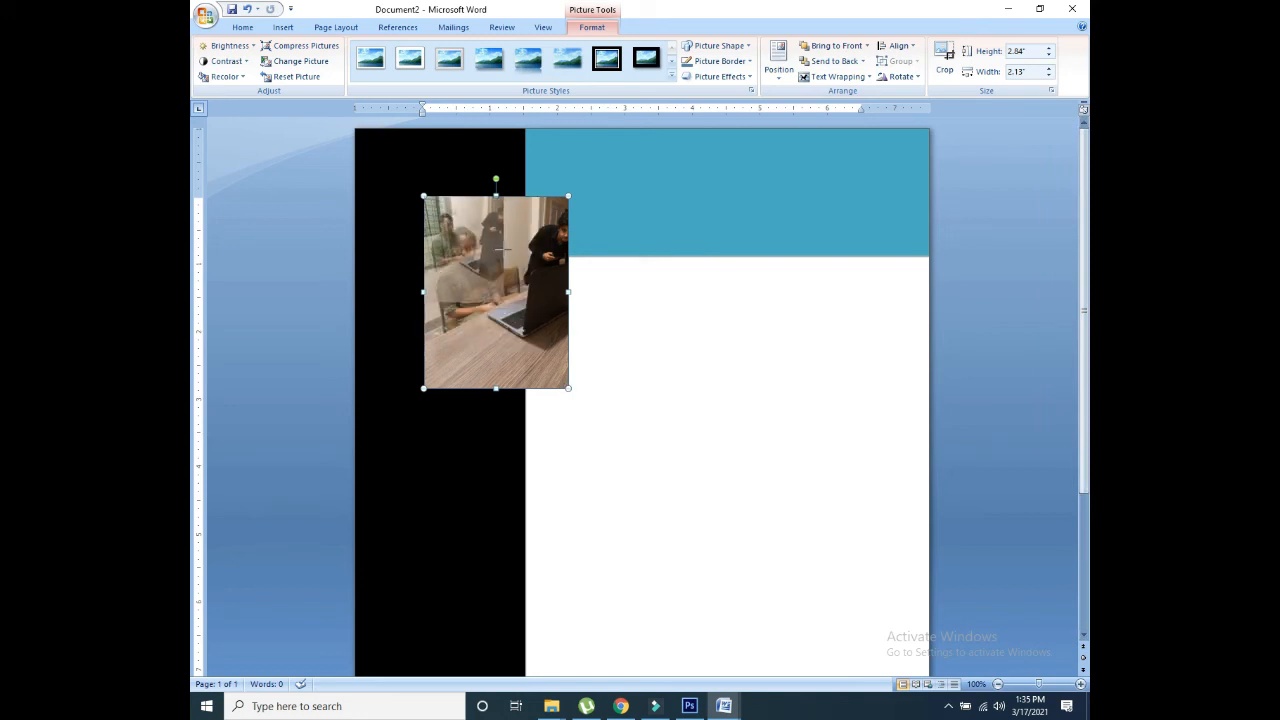
{"action": "left_click_drag", "start_coordinate": [567, 388], "coordinate": [504, 302]}
{"action": "left_click_drag", "start_coordinate": [482, 243], "coordinate": [450, 237]}
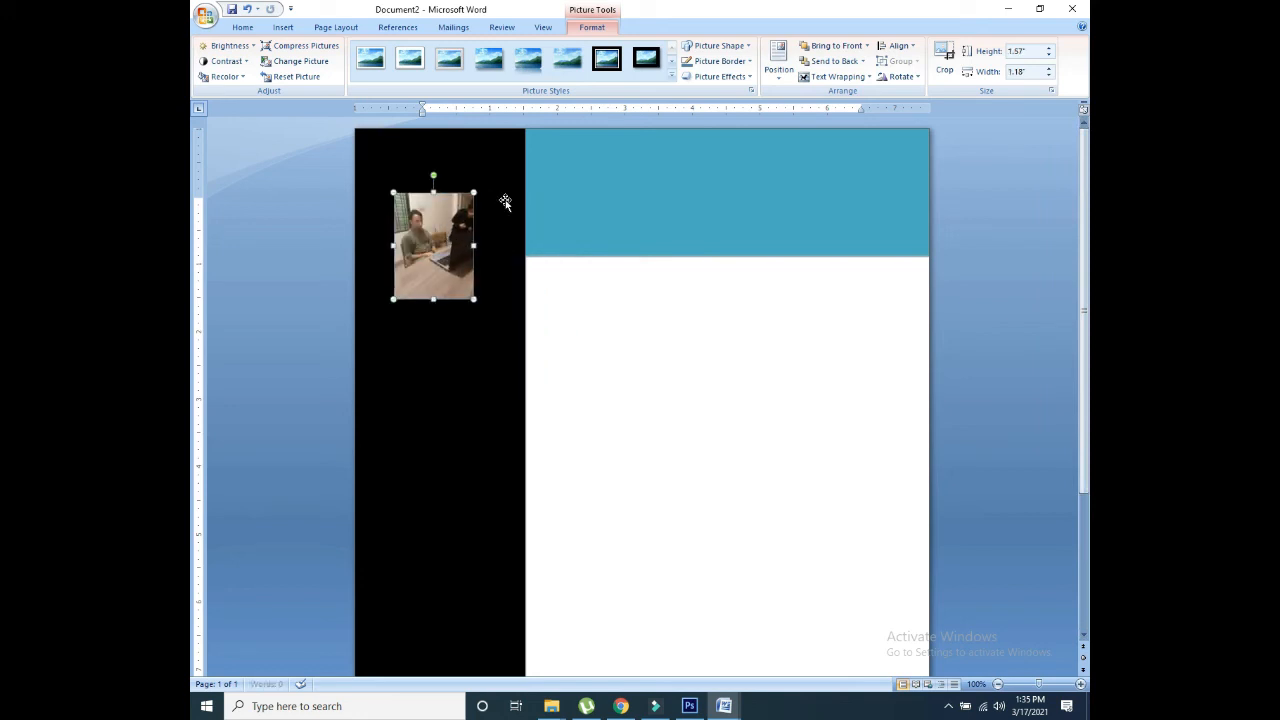
Step: Crop the photo to an oval and shorten it slightly
{"action": "left_click", "coordinate": [735, 47]}
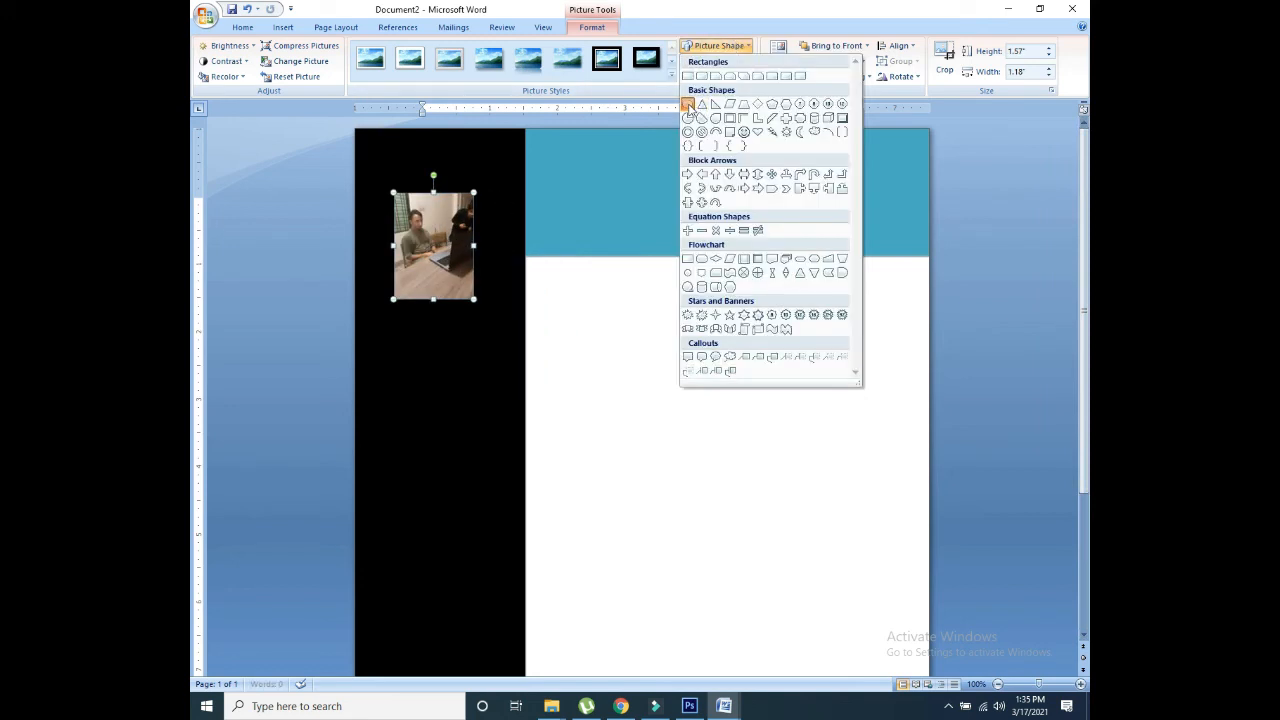
{"action": "left_click", "coordinate": [688, 106]}
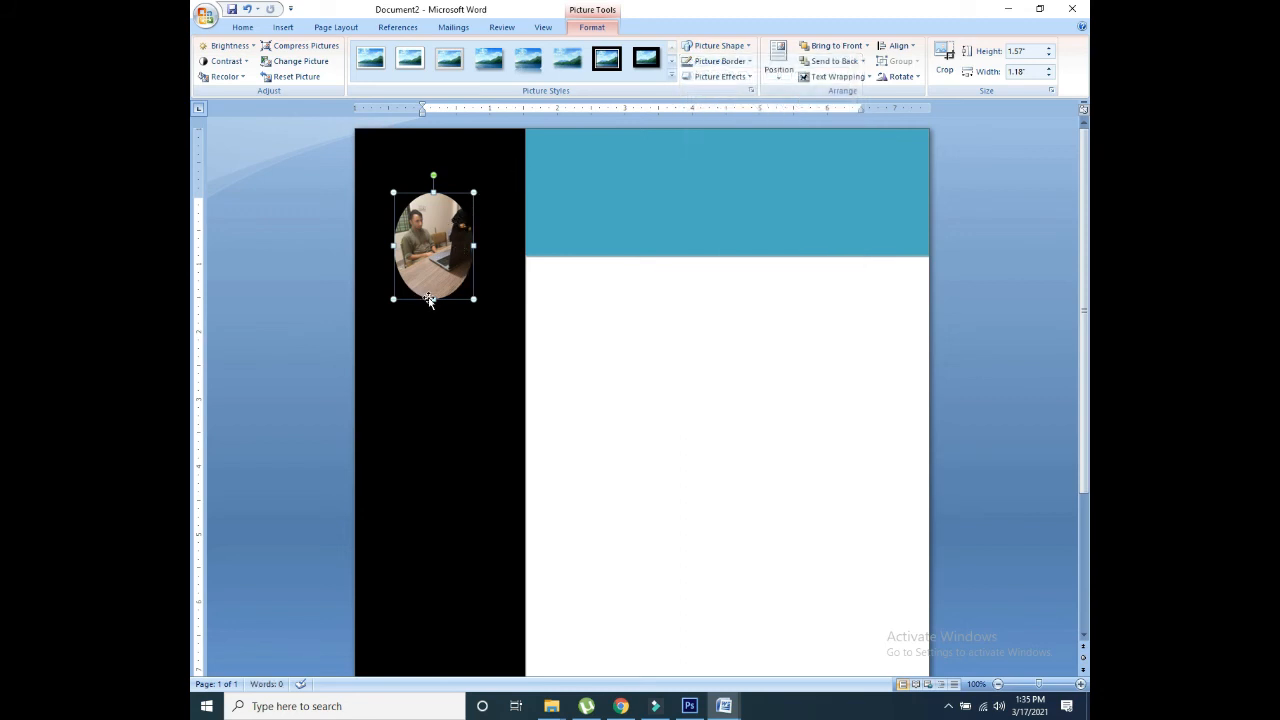
{"action": "left_click_drag", "start_coordinate": [434, 300], "coordinate": [434, 288]}
{"action": "left_click_drag", "start_coordinate": [458, 228], "coordinate": [455, 237]}
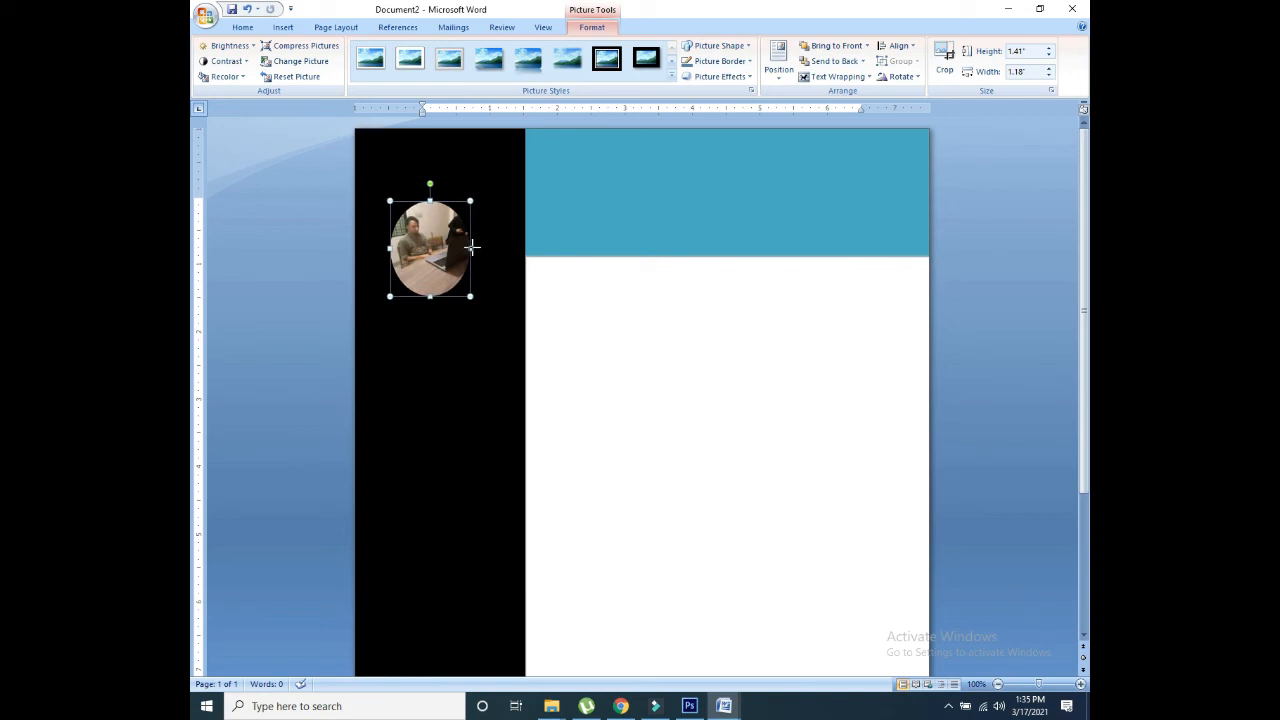
{"action": "left_click", "coordinate": [449, 322]}
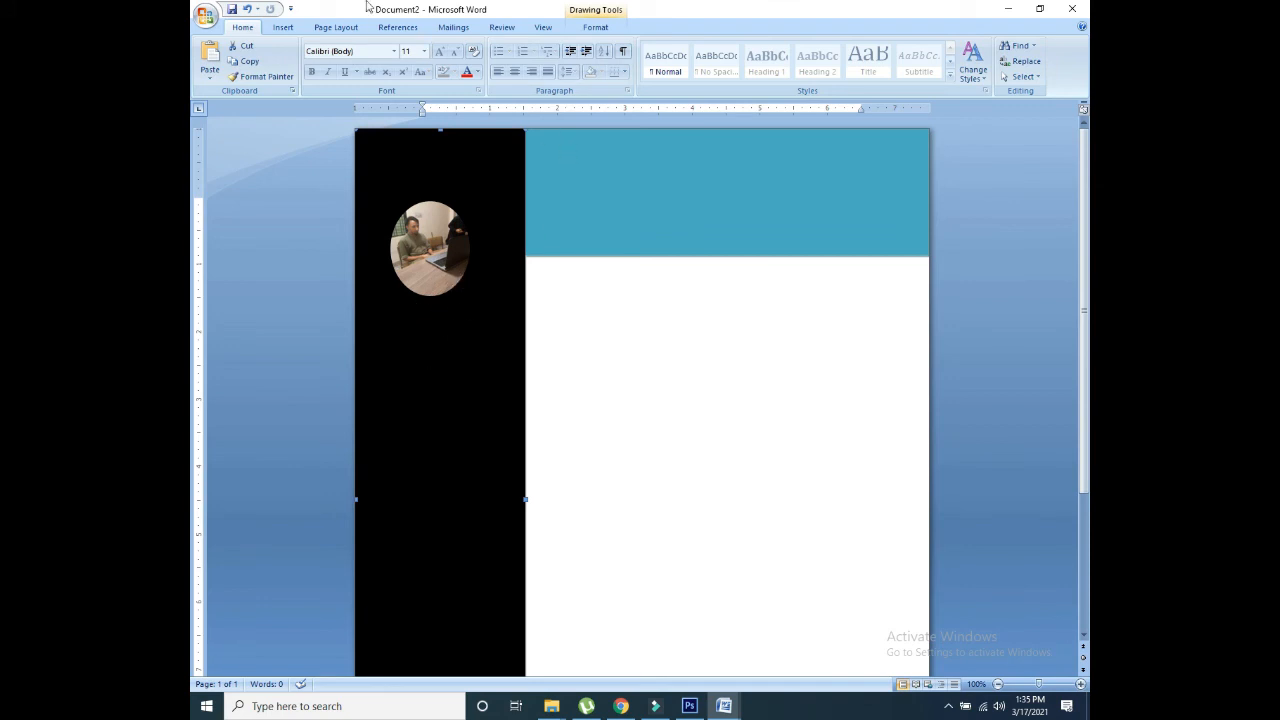
Step: Insert a Simple Text Box, then undo the attempt to move its quote text out
{"action": "left_click", "coordinate": [282, 28]}
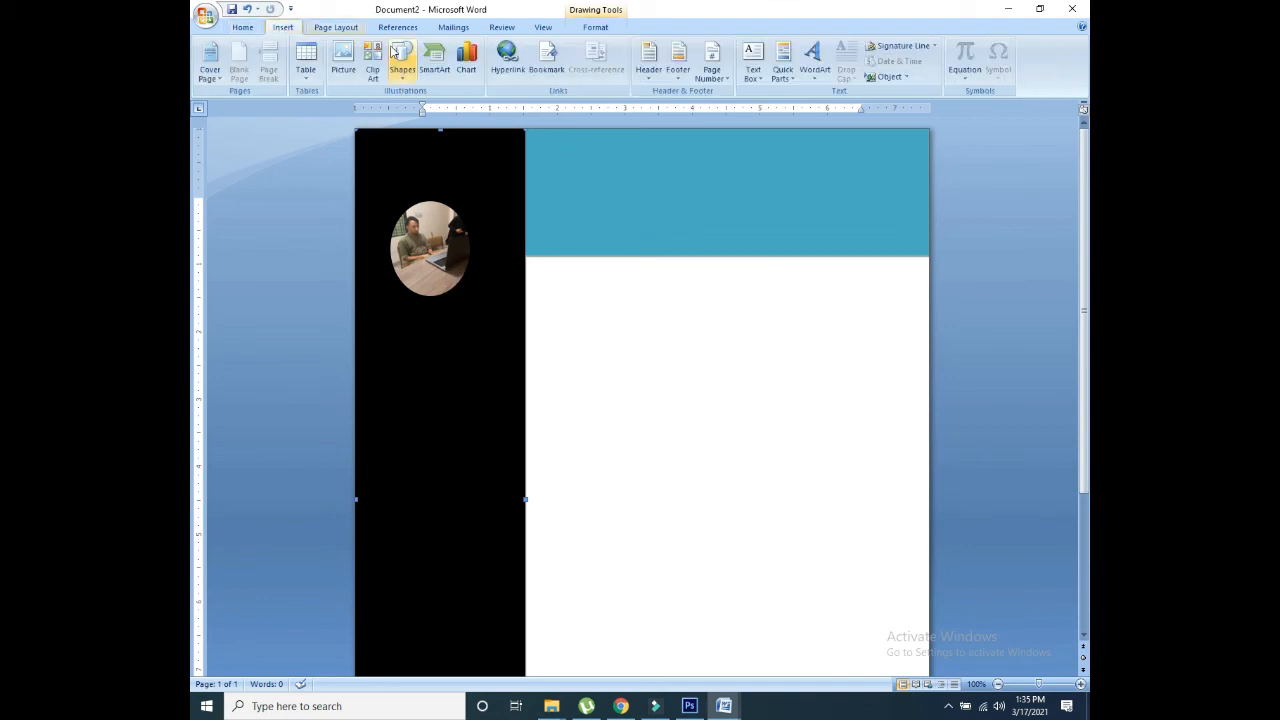
{"action": "left_click", "coordinate": [752, 62]}
{"action": "left_click", "coordinate": [771, 142]}
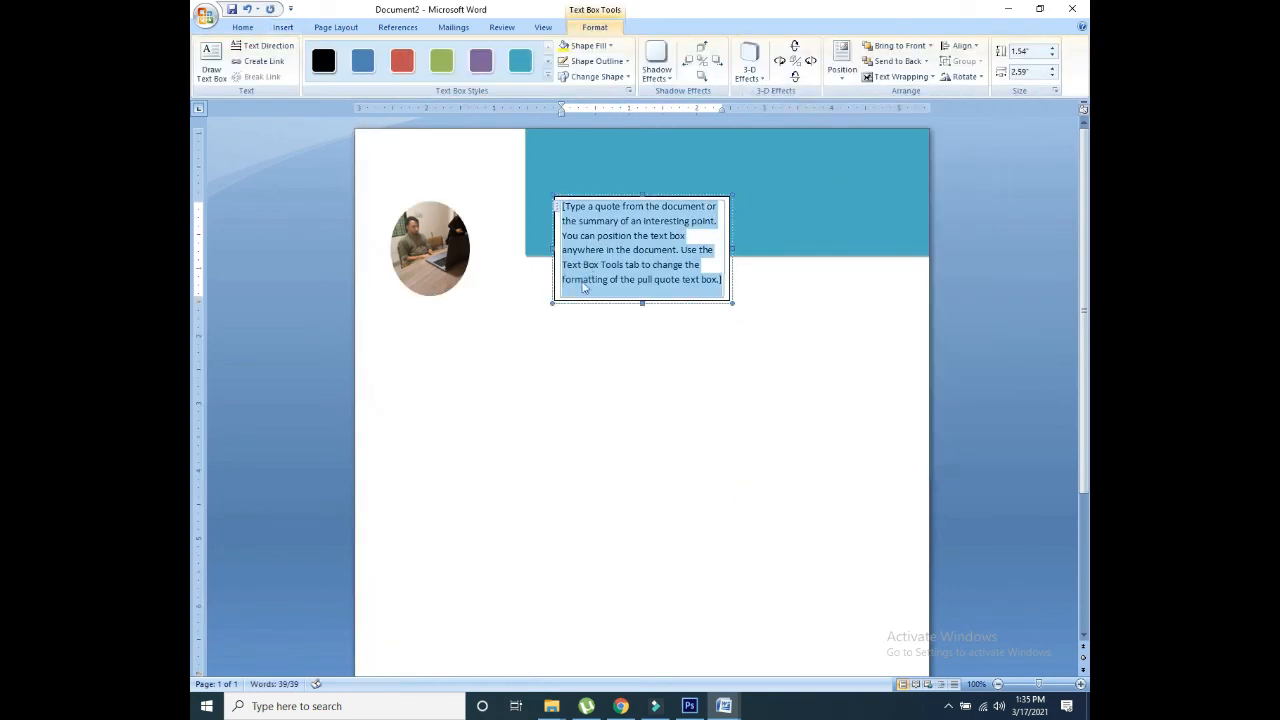
{"action": "left_click_drag", "start_coordinate": [599, 263], "coordinate": [443, 334]}
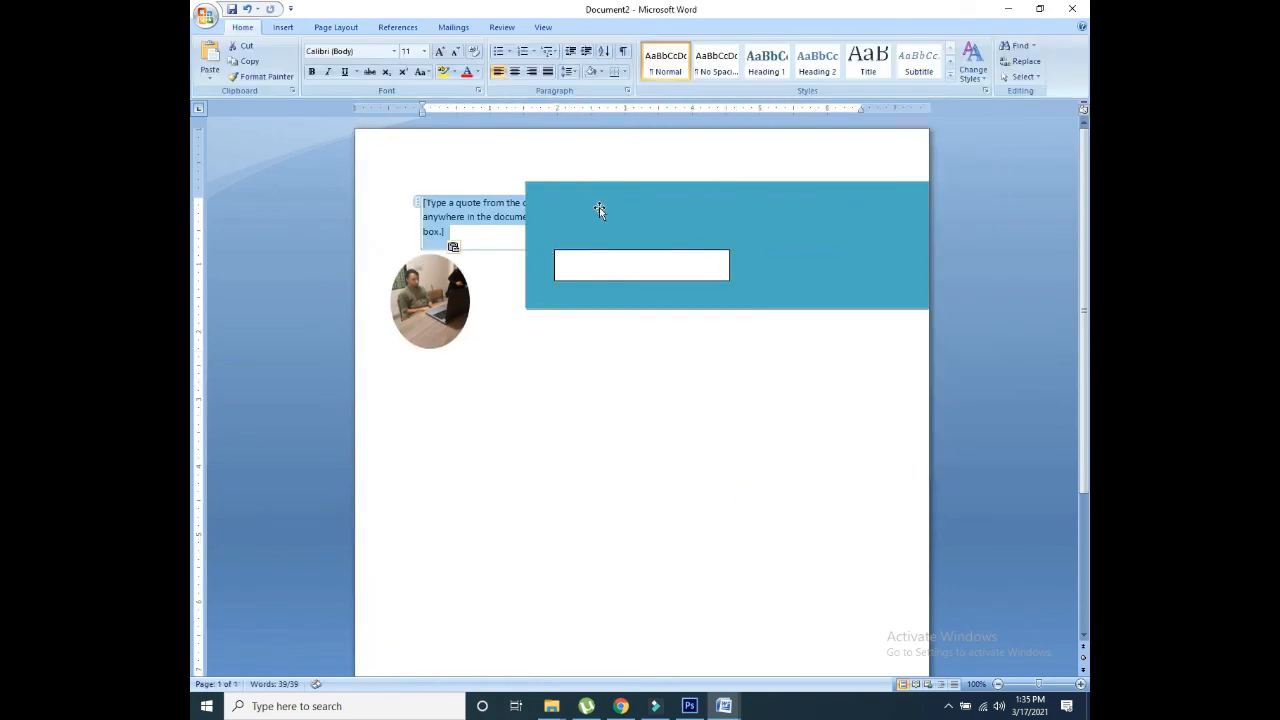
{"action": "key", "text": "ctrl+z"}
{"action": "key", "text": "ctrl+z"}
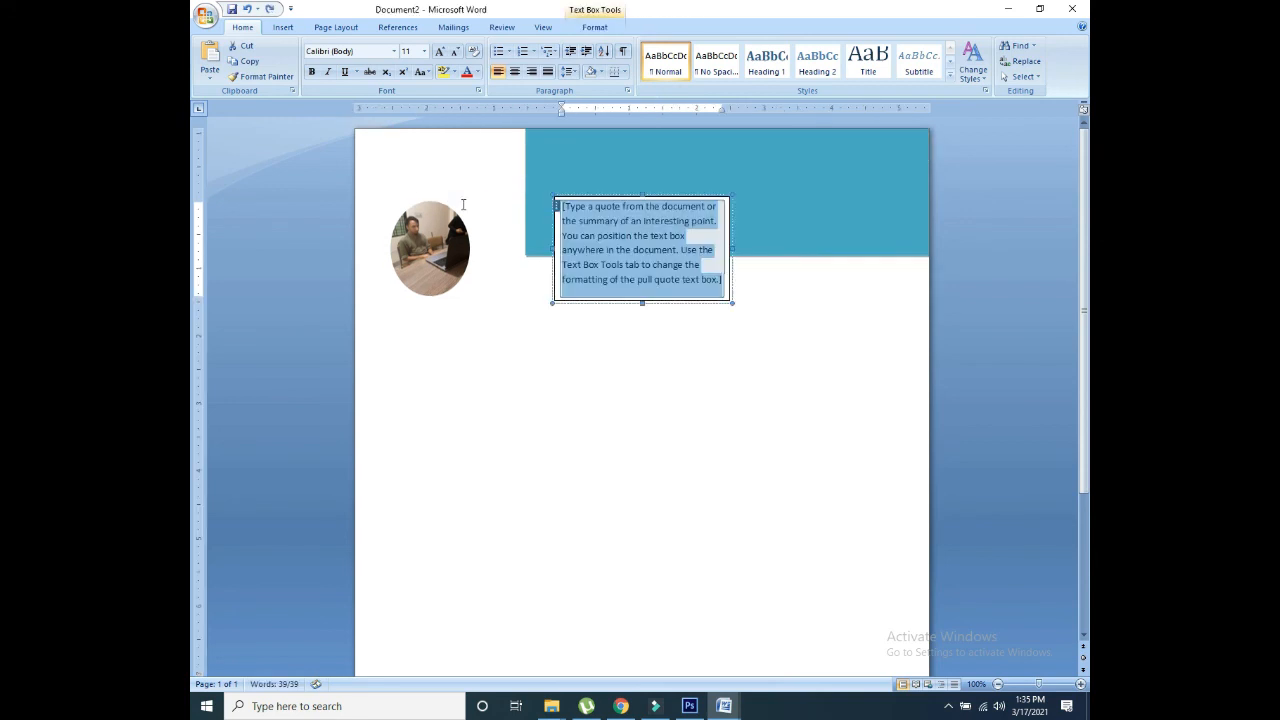
{"action": "left_click", "coordinate": [605, 300]}
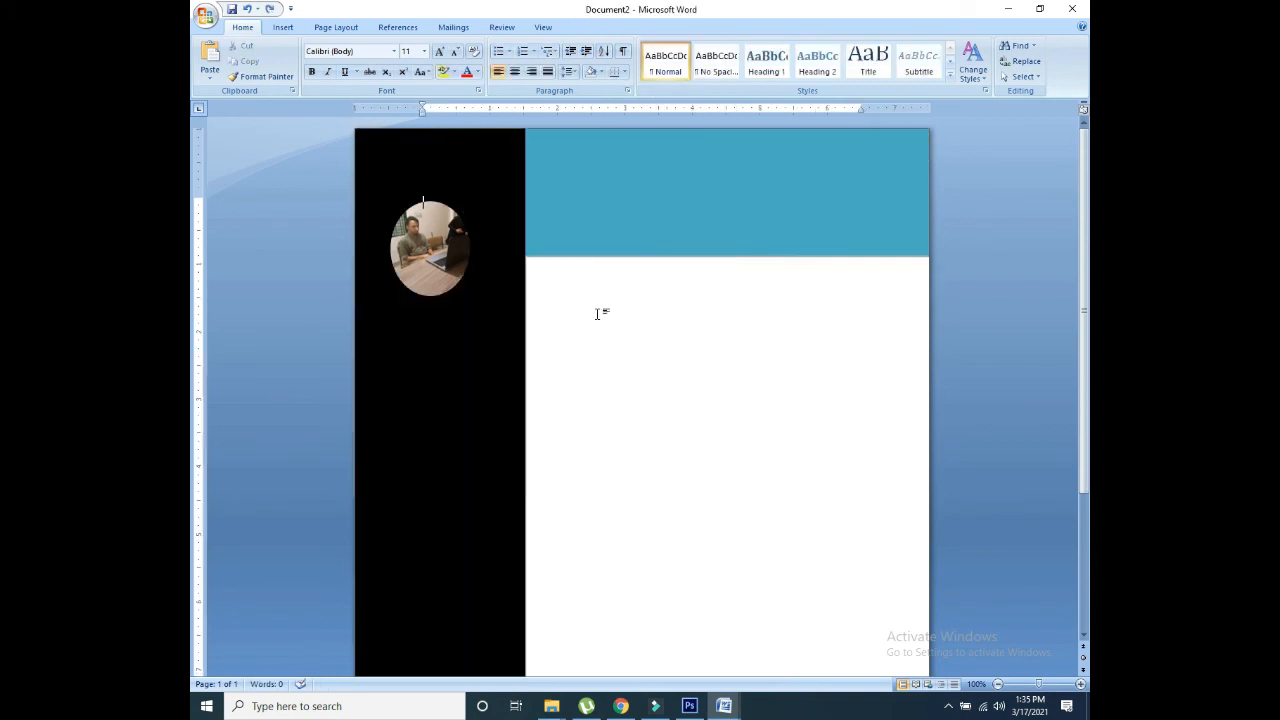
Step: Reinsert a Simple Text Box and clear its quote using Keep Text Only
{"action": "left_click", "coordinate": [287, 29]}
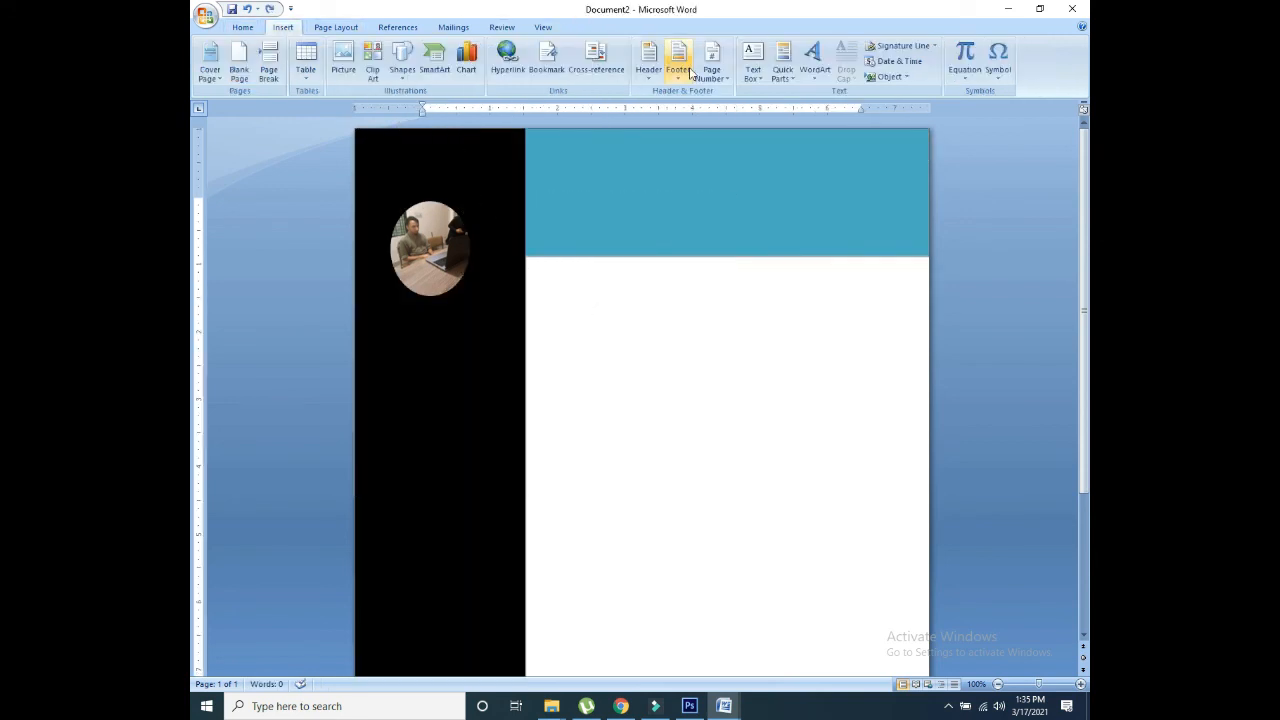
{"action": "left_click", "coordinate": [752, 62]}
{"action": "left_click", "coordinate": [768, 157]}
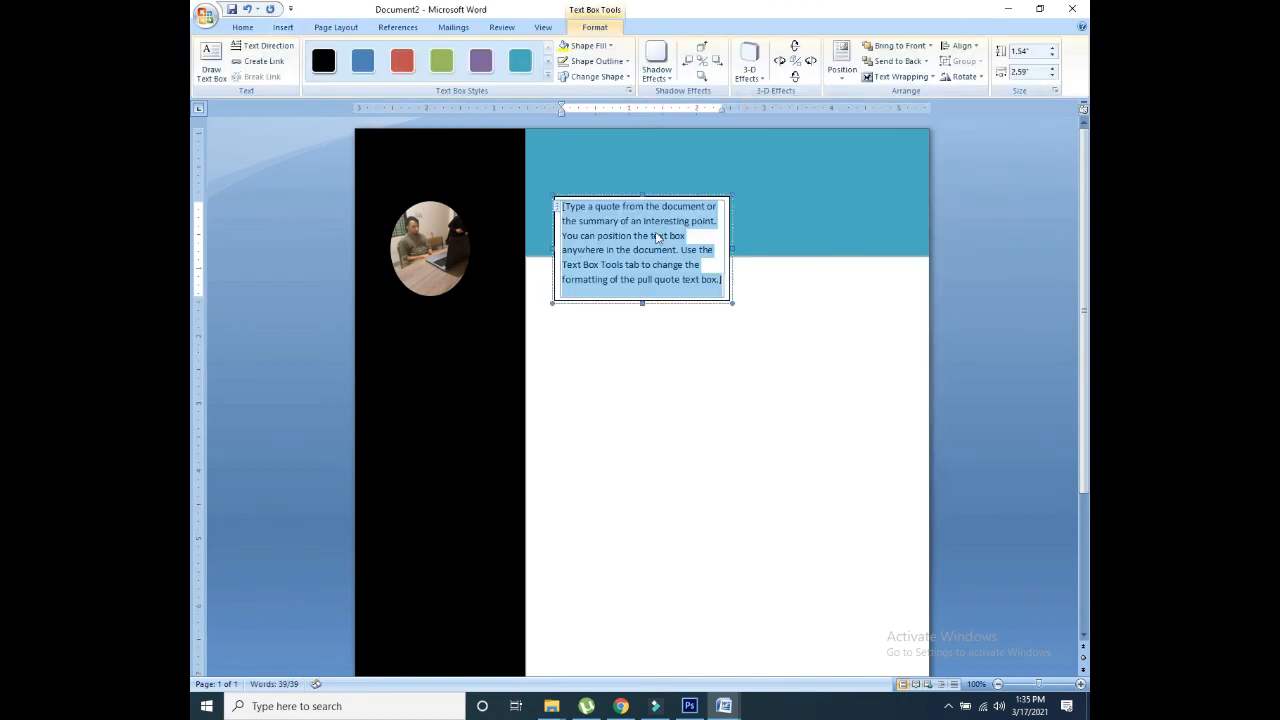
{"action": "left_click", "coordinate": [435, 370]}
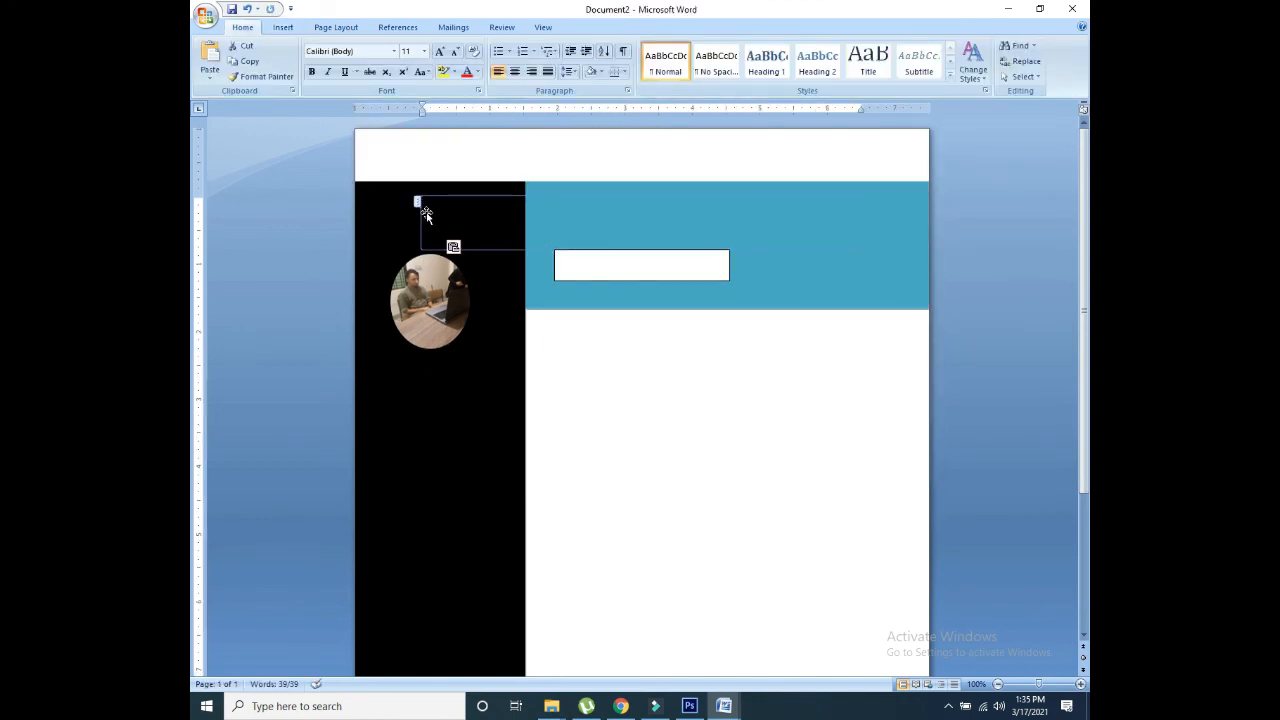
{"action": "left_click", "coordinate": [455, 247]}
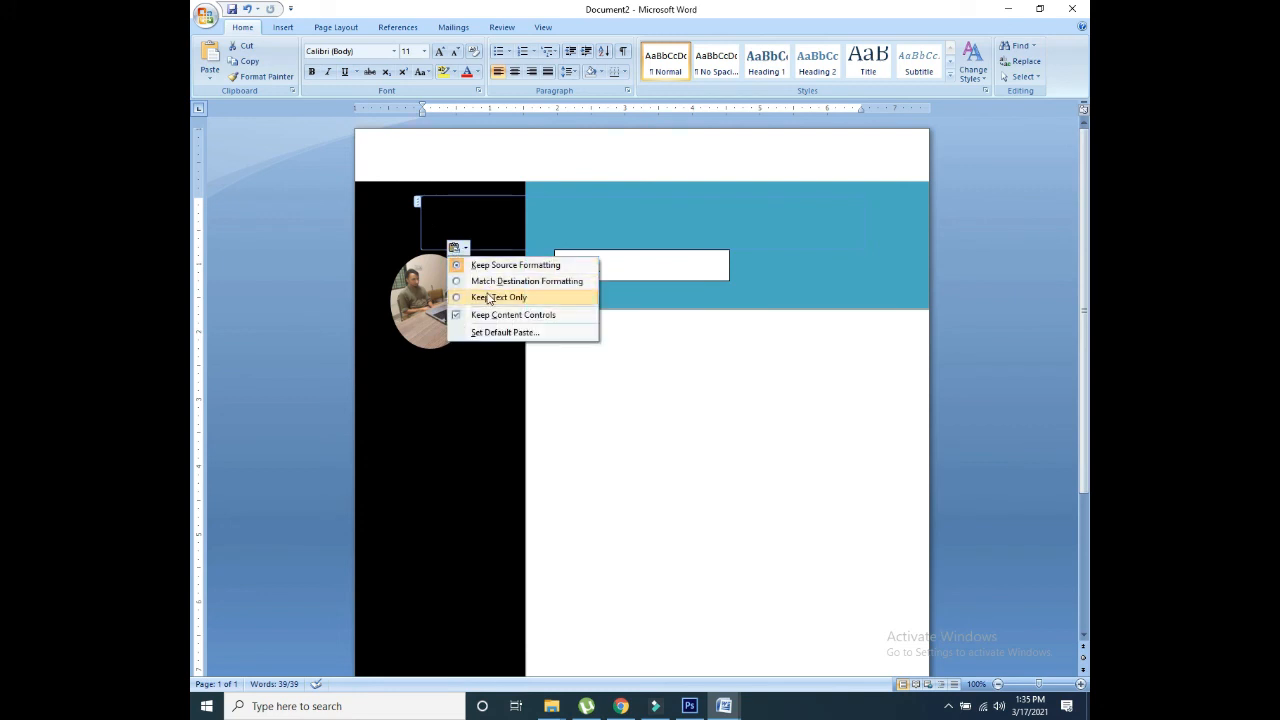
{"action": "left_click", "coordinate": [489, 297]}
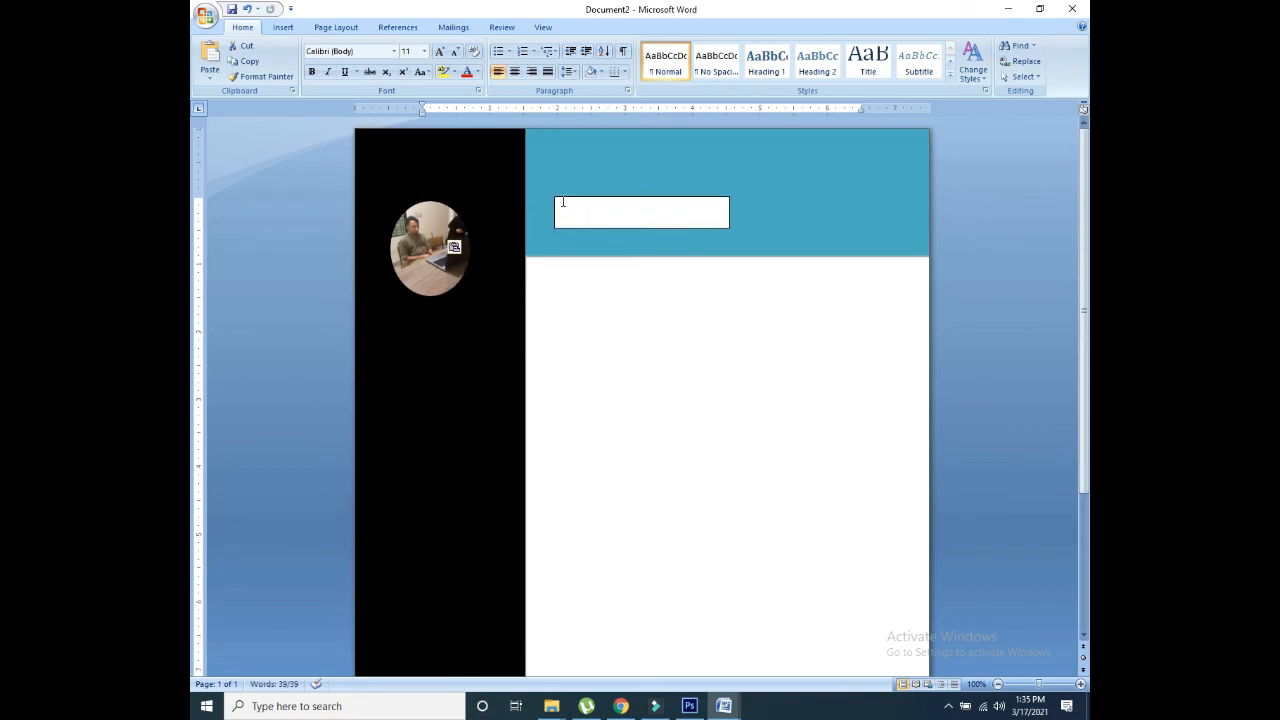
{"action": "left_click", "coordinate": [563, 202]}
Step: Move and narrow the text box under the photo, then type the person's name and 'Graphic Designer'
{"action": "left_click_drag", "start_coordinate": [613, 199], "coordinate": [421, 327]}
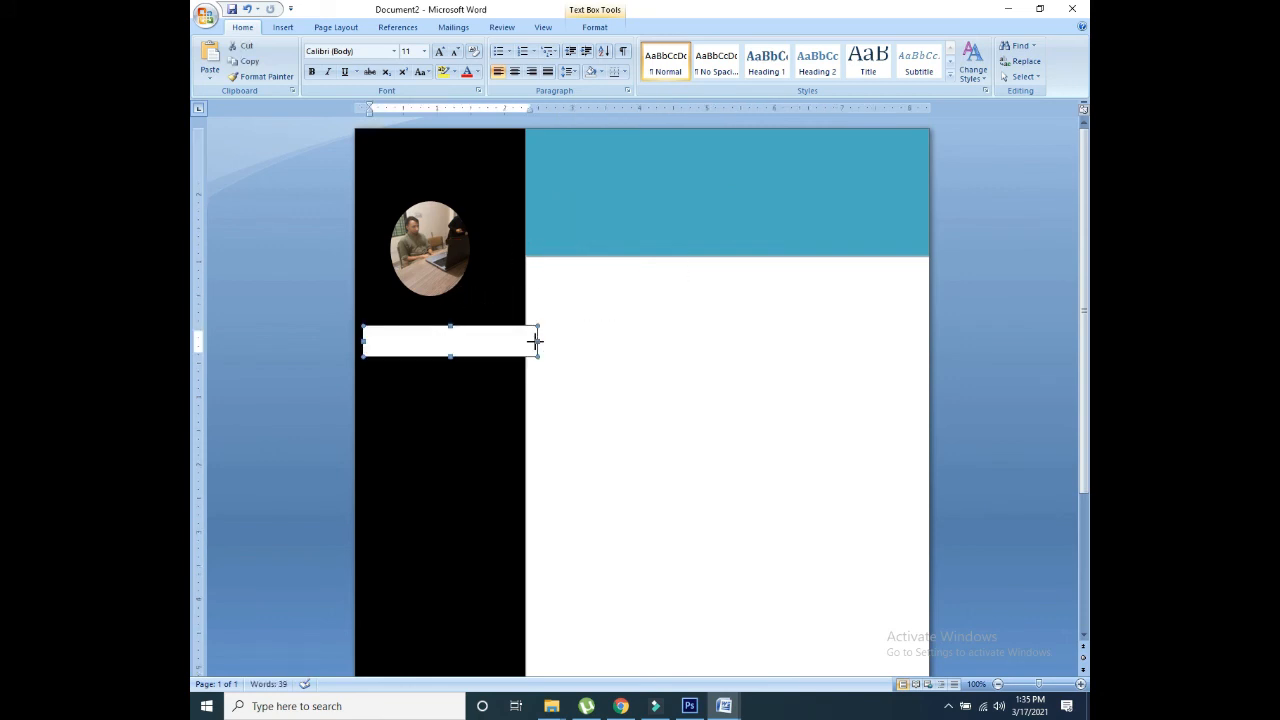
{"action": "left_click_drag", "start_coordinate": [535, 341], "coordinate": [517, 341]}
{"action": "left_click", "coordinate": [477, 332]}
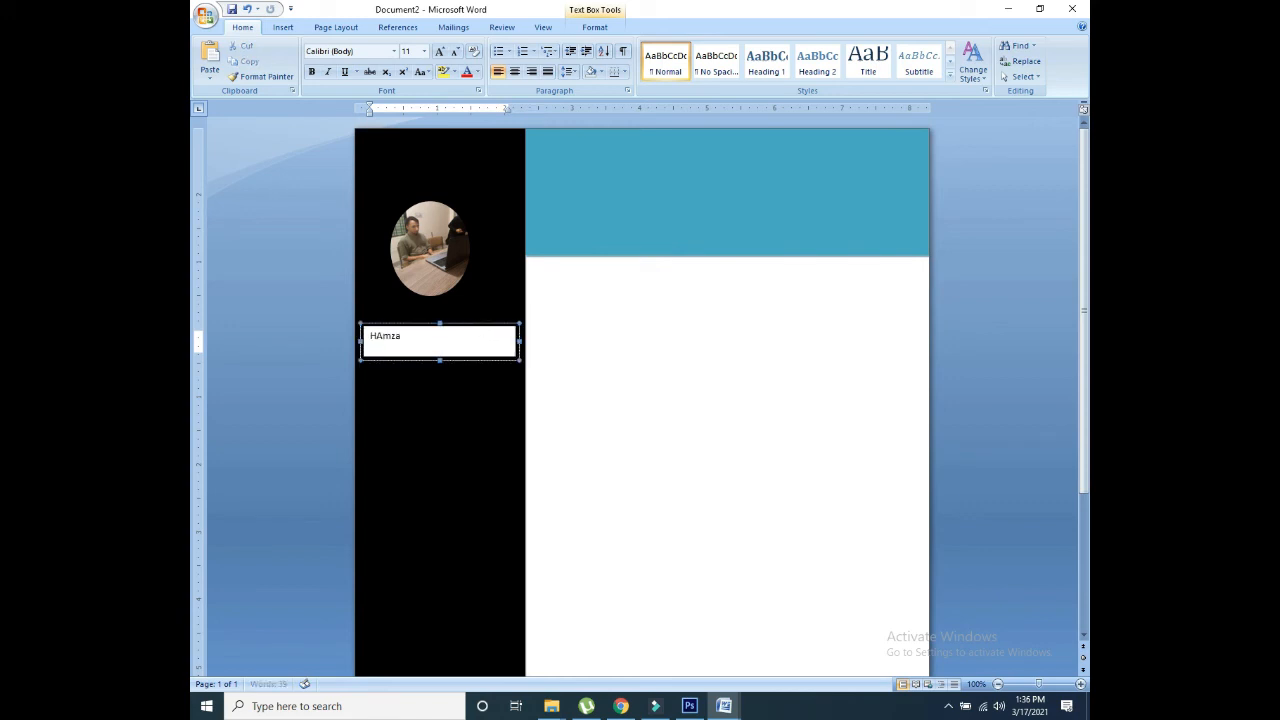
{"action": "key", "text": "Return"}
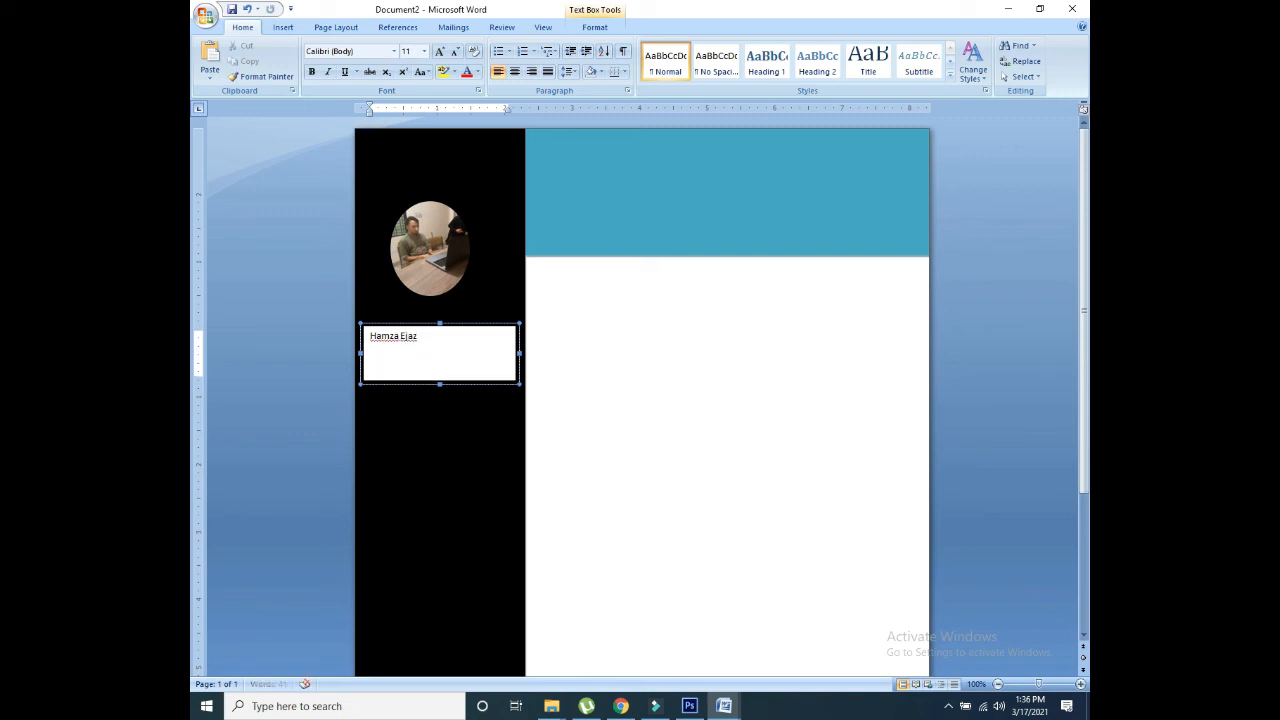
{"action": "key", "text": "BackSpace"}
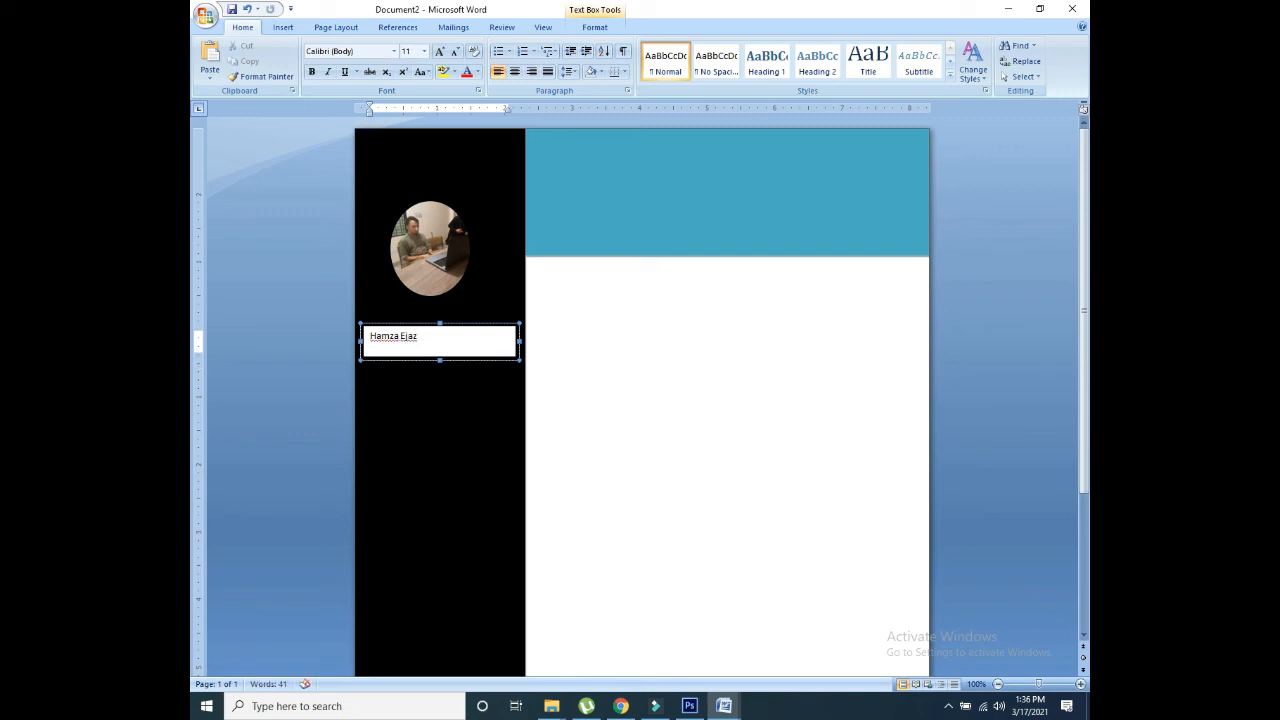
{"action": "key", "text": "Return"}
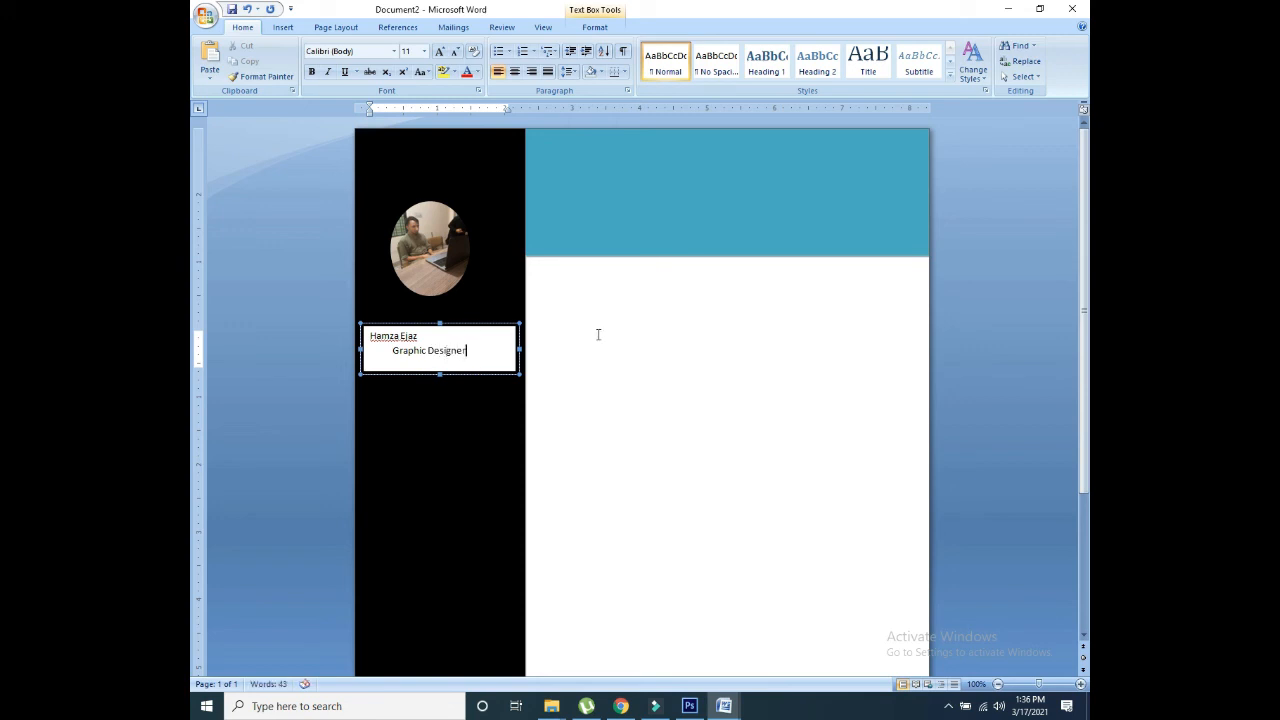
{"action": "left_click", "coordinate": [385, 324]}
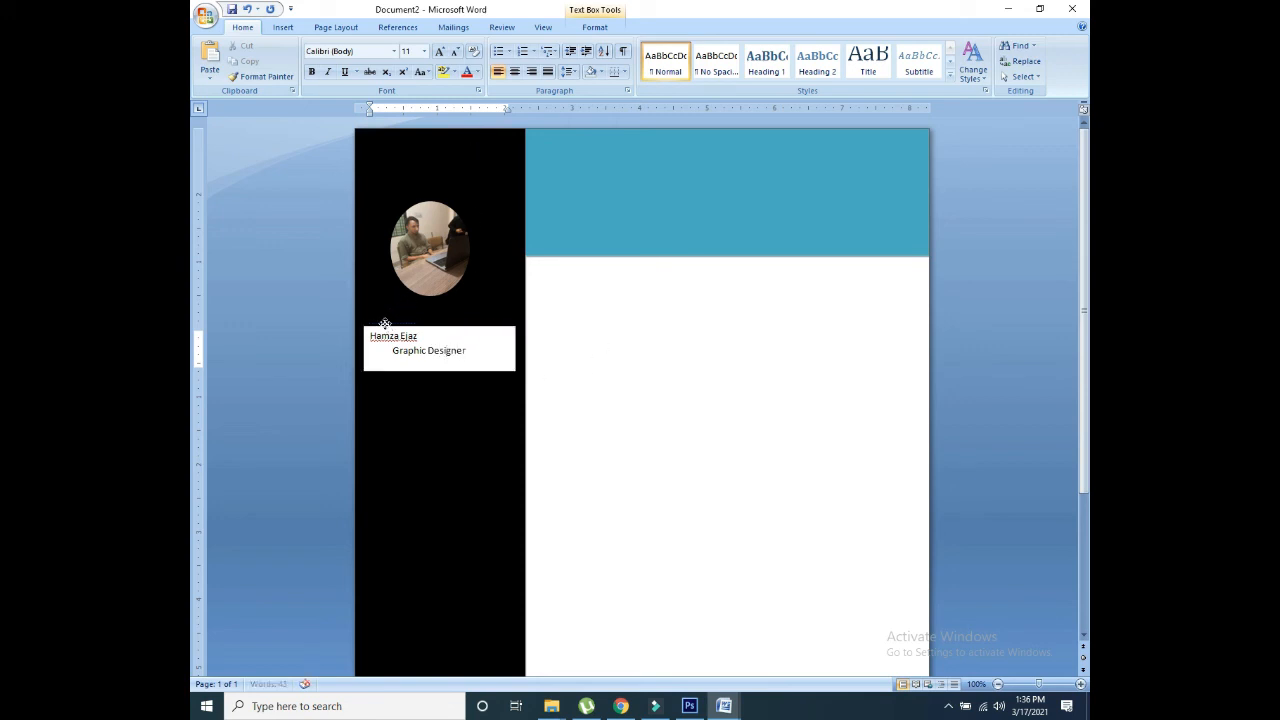
{"action": "left_click", "coordinate": [374, 351]}
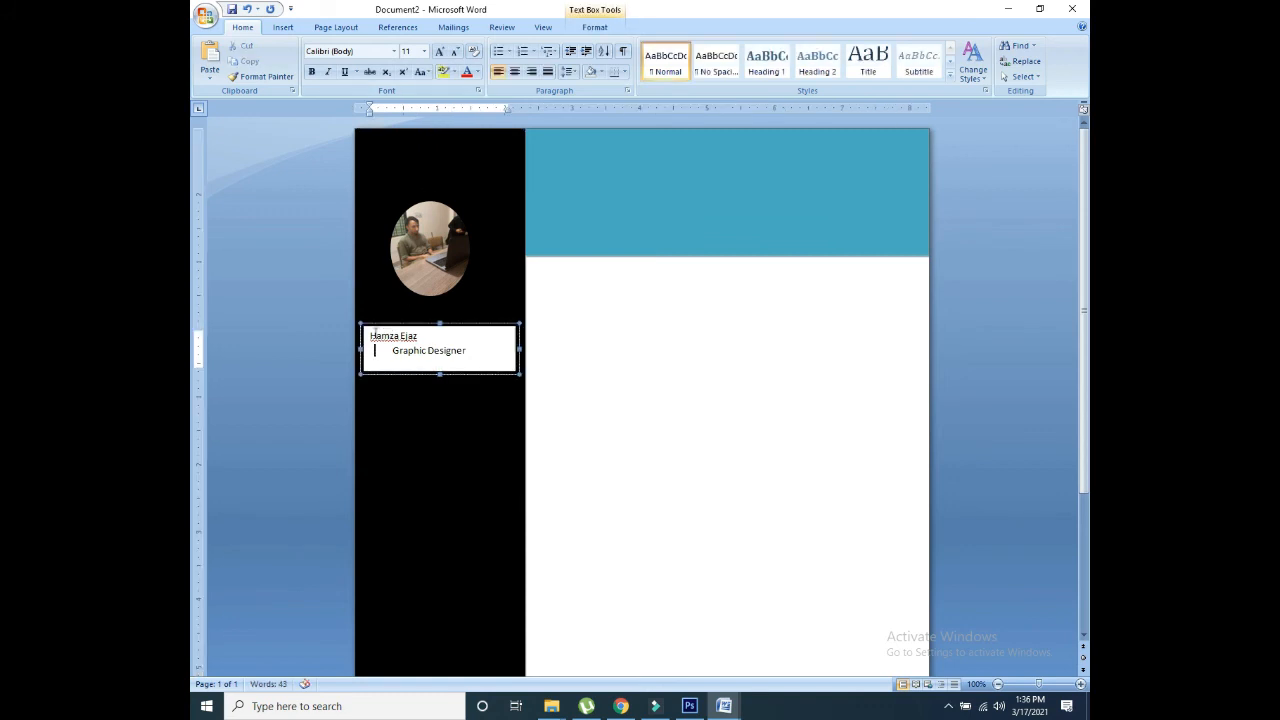
Step: Give the name text box a black style with no outline
{"action": "double_click", "coordinate": [376, 326]}
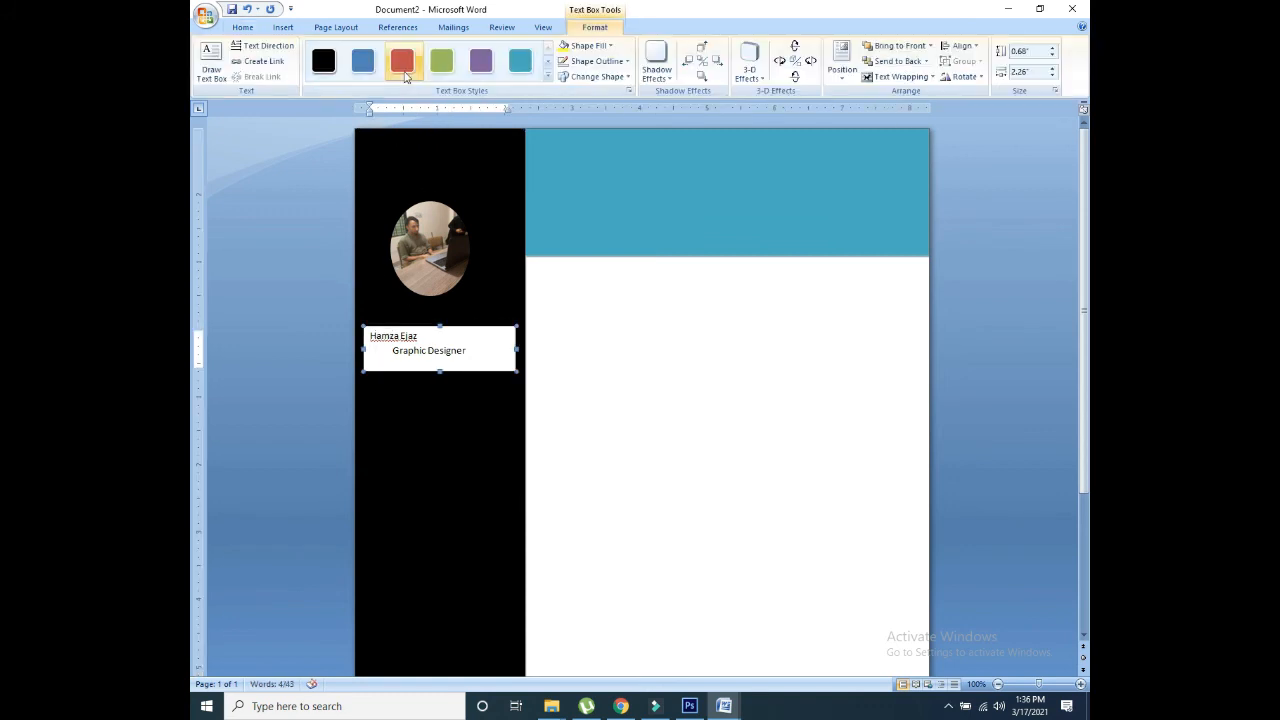
{"action": "left_click", "coordinate": [319, 70]}
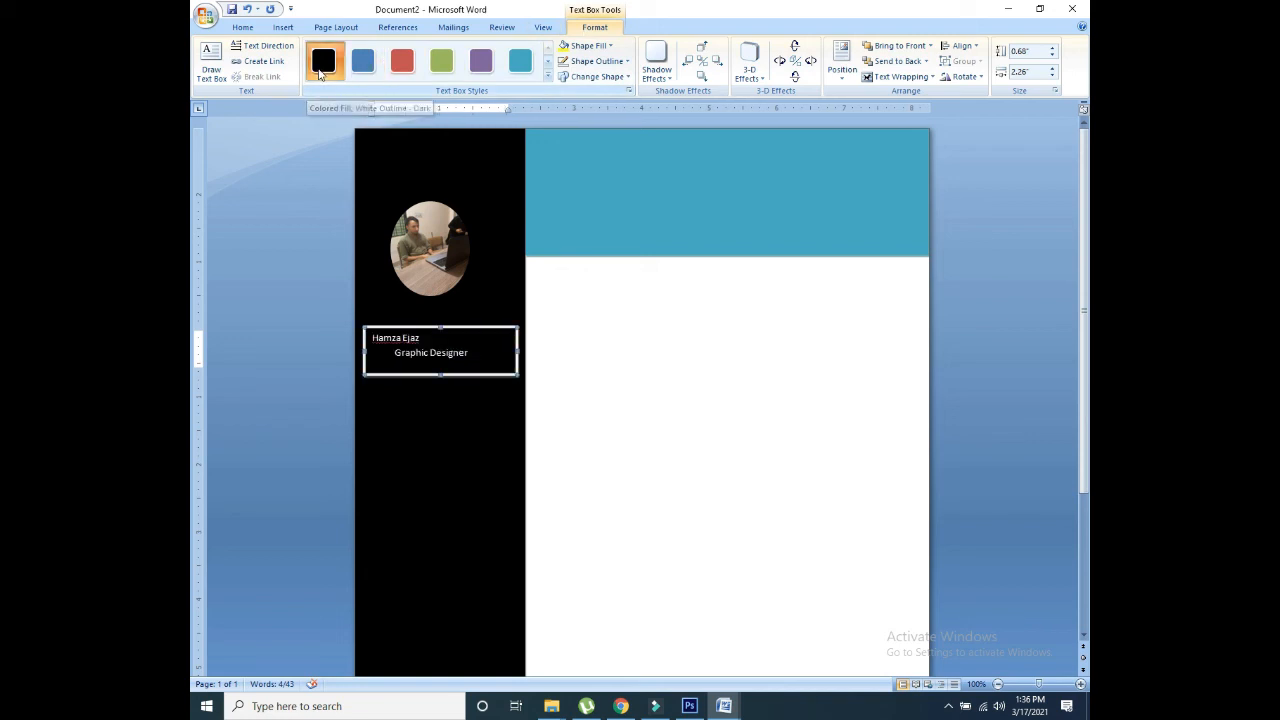
{"action": "left_click", "coordinate": [597, 61]}
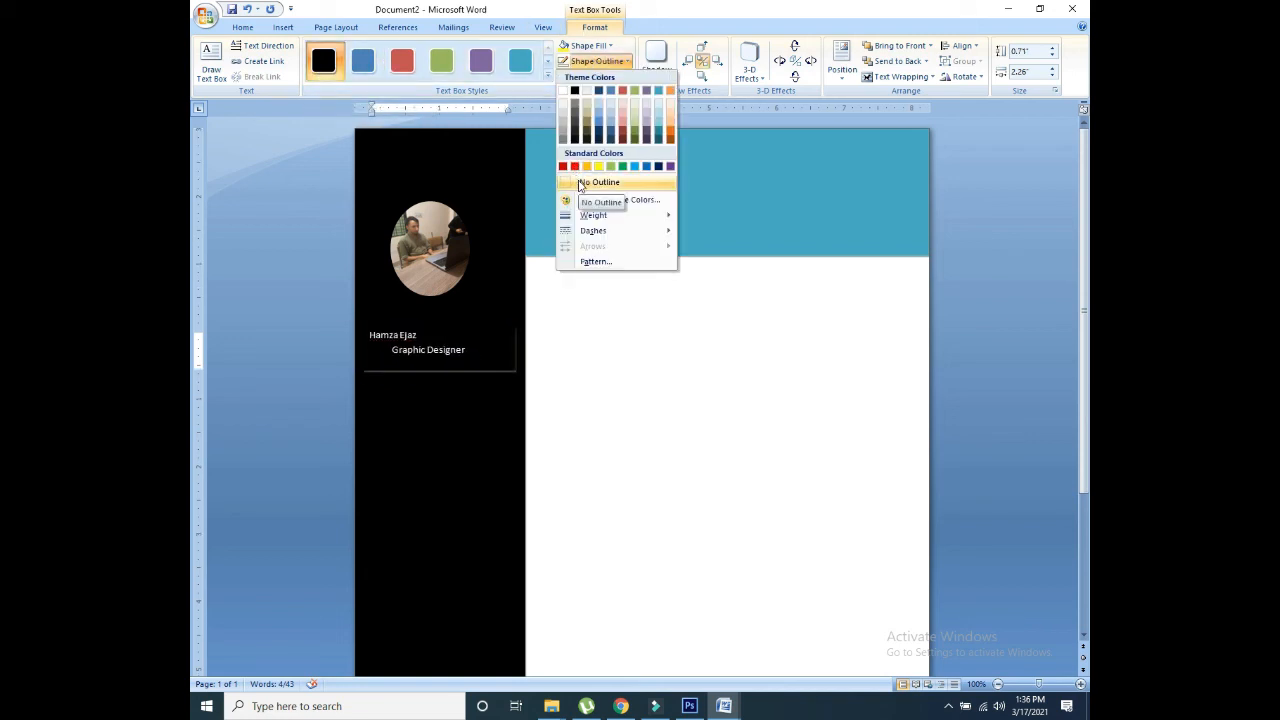
{"action": "left_click", "coordinate": [580, 182]}
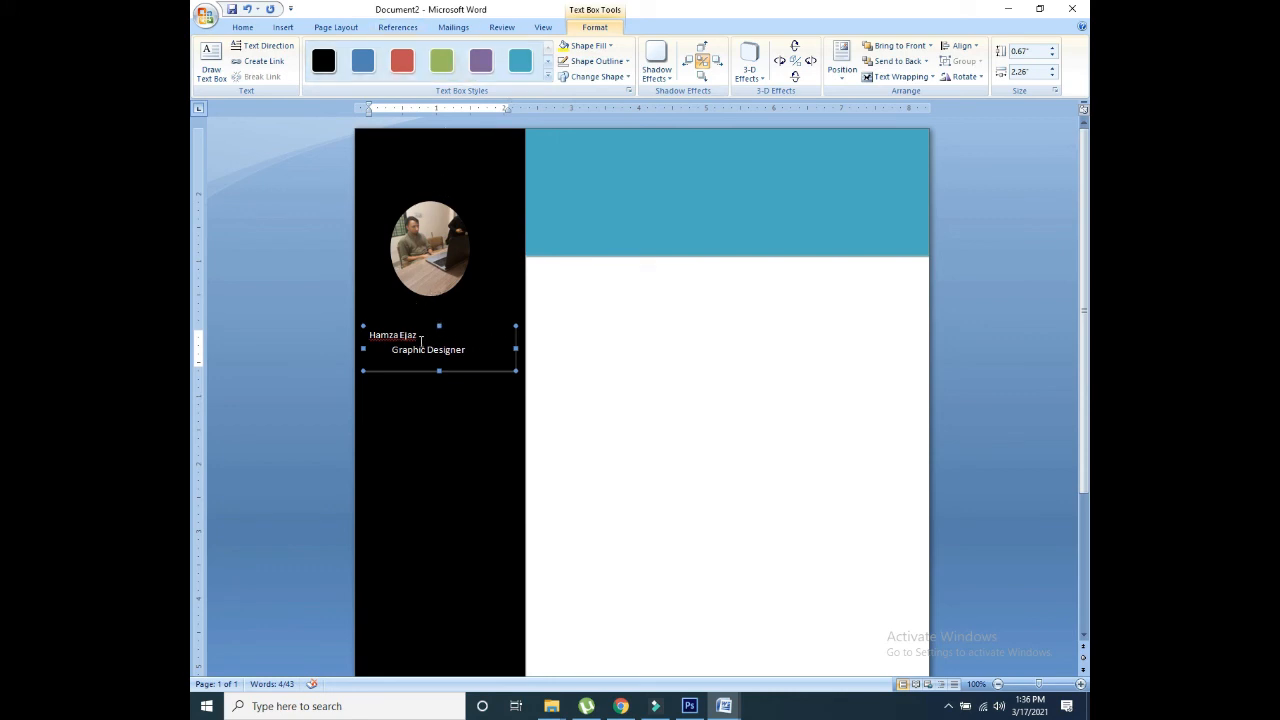
Step: Enlarge the name five sizes in Arial Black, with 'Graphic Designer' right-aligned beneath
{"action": "left_click_drag", "start_coordinate": [421, 342], "coordinate": [364, 337]}
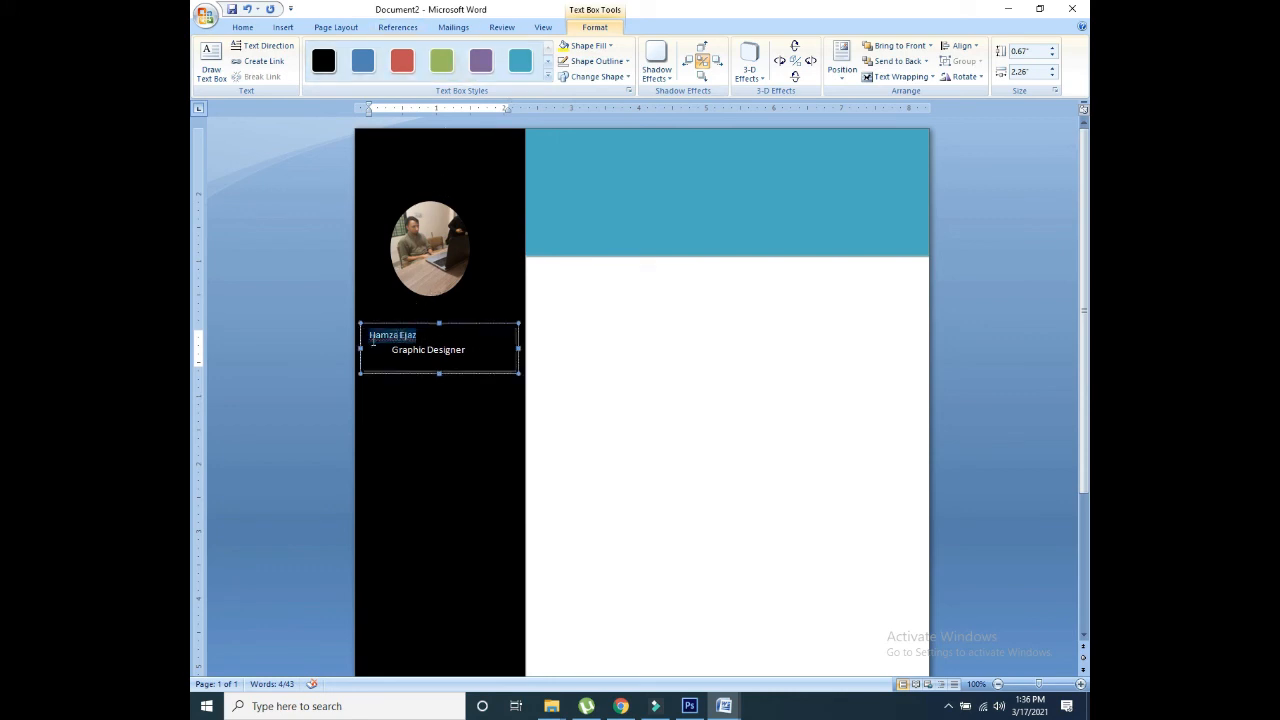
{"action": "left_click", "coordinate": [244, 27]}
{"action": "left_click", "coordinate": [440, 51]}
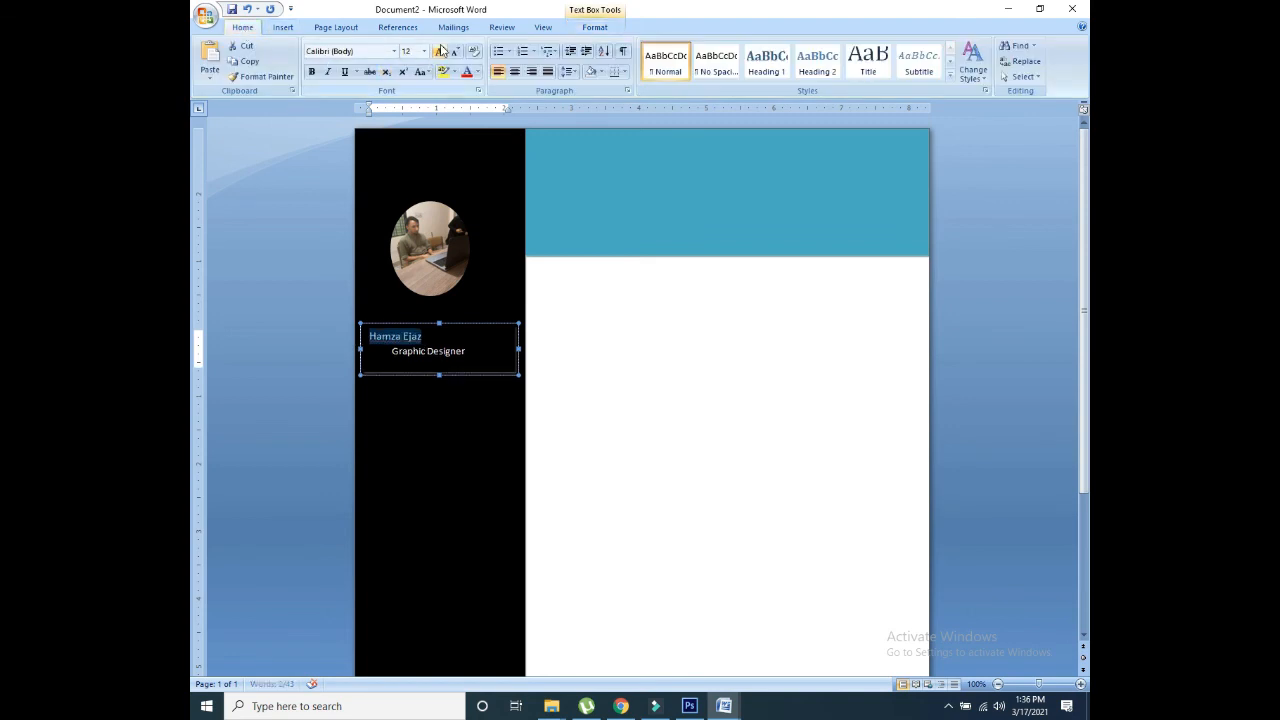
{"action": "left_click", "coordinate": [440, 51]}
{"action": "left_click", "coordinate": [440, 51]}
{"action": "left_click", "coordinate": [440, 51]}
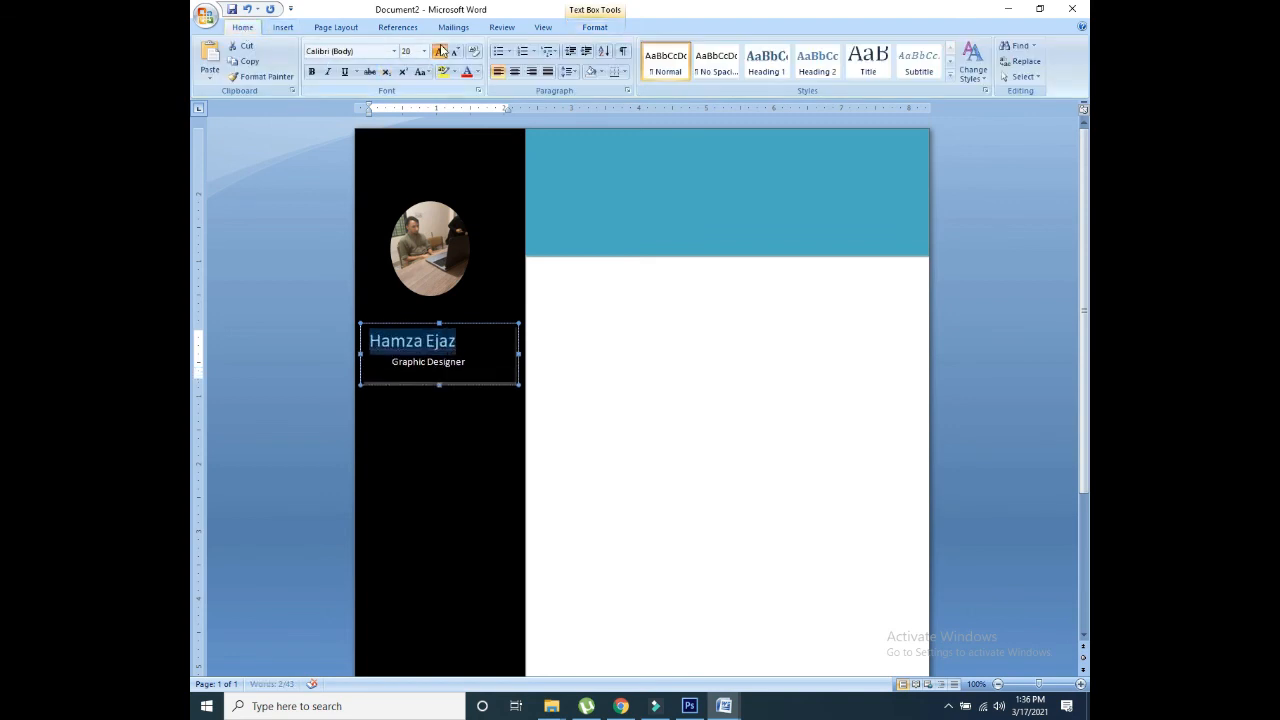
{"action": "left_click", "coordinate": [440, 51]}
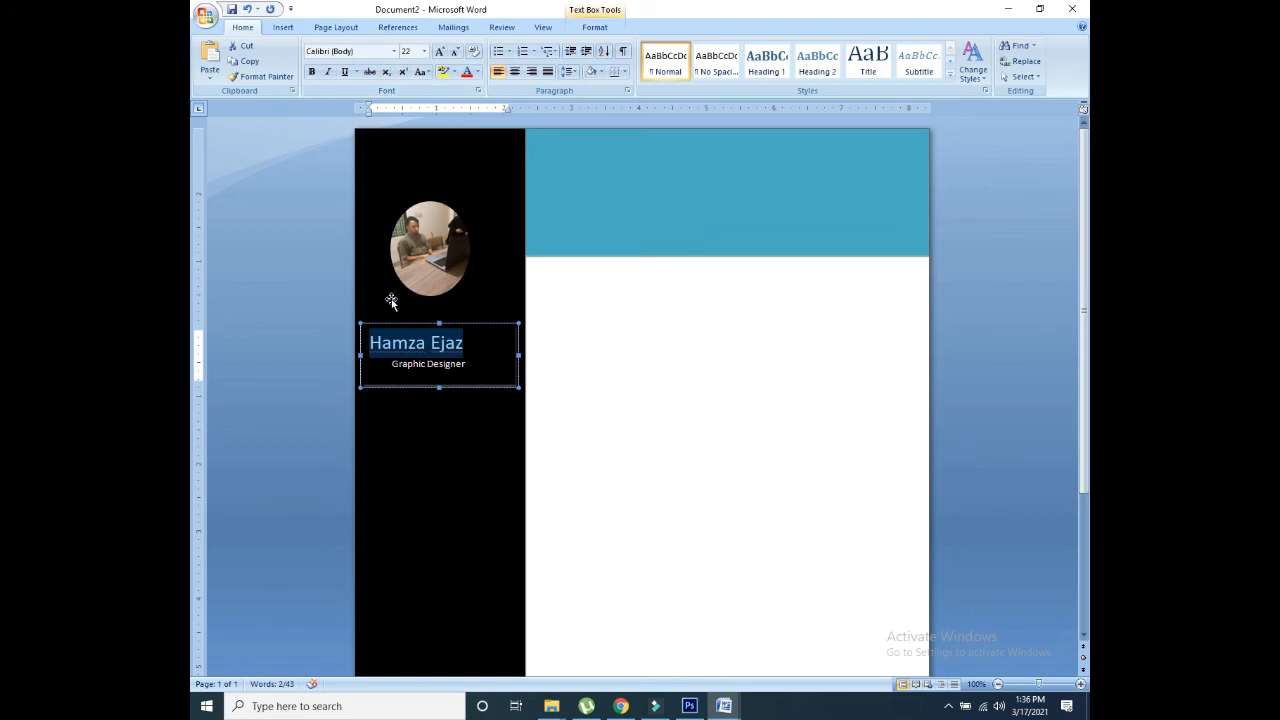
{"action": "left_click", "coordinate": [393, 51]}
{"action": "left_click", "coordinate": [366, 147]}
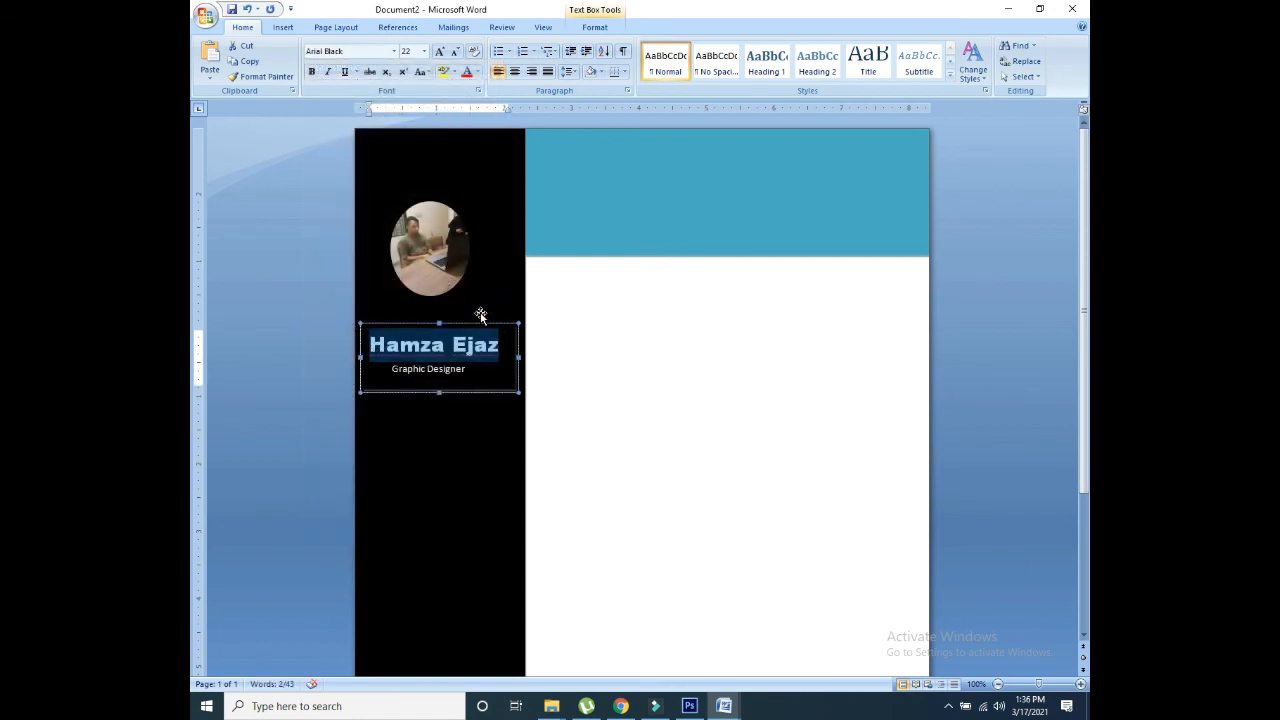
{"action": "left_click", "coordinate": [440, 369]}
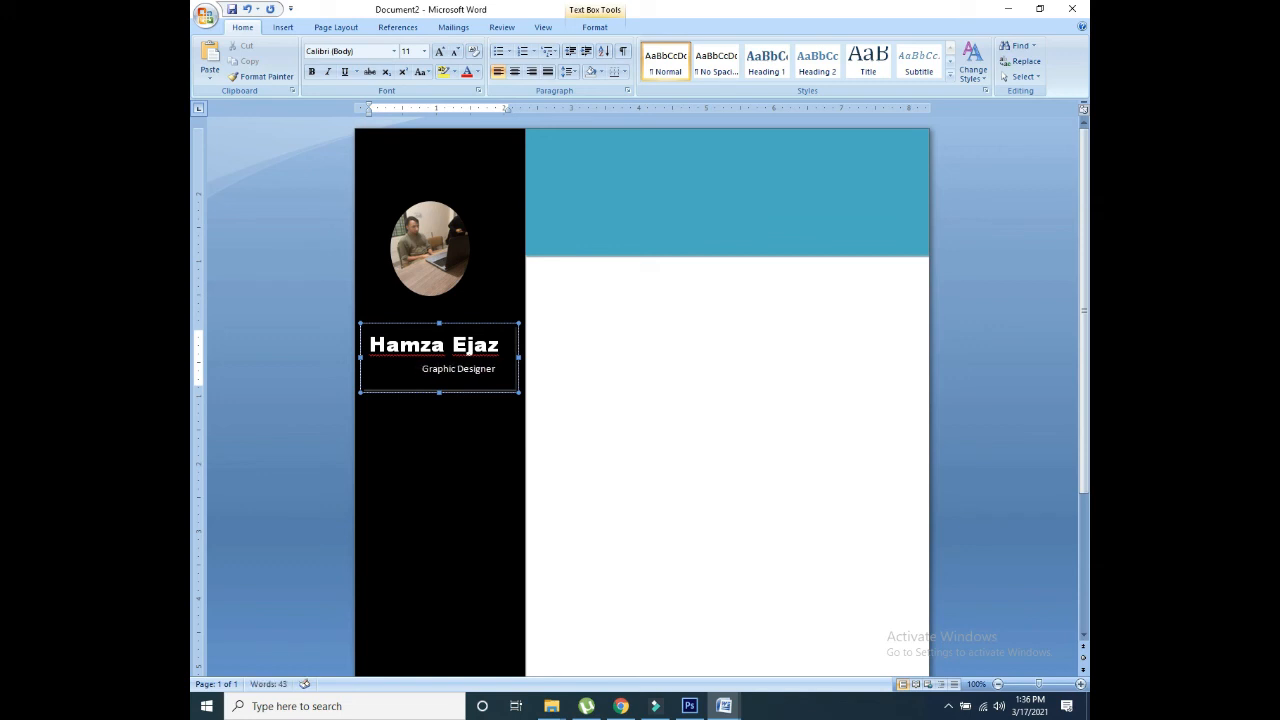
{"action": "left_click", "coordinate": [587, 436]}
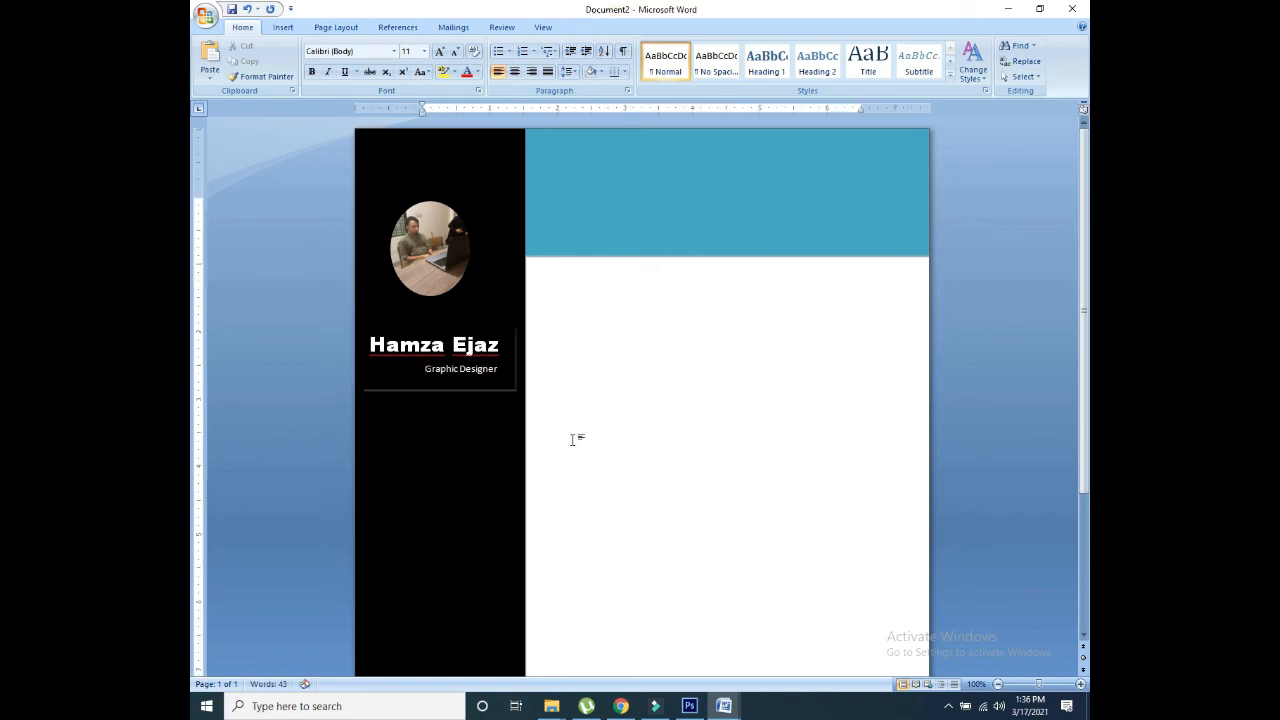
Step: Open Insert Picture on the Downloads folder and scroll the thumbnails to the blue phone icon
{"action": "left_click_drag", "start_coordinate": [1085, 215], "coordinate": [1088, 338]}
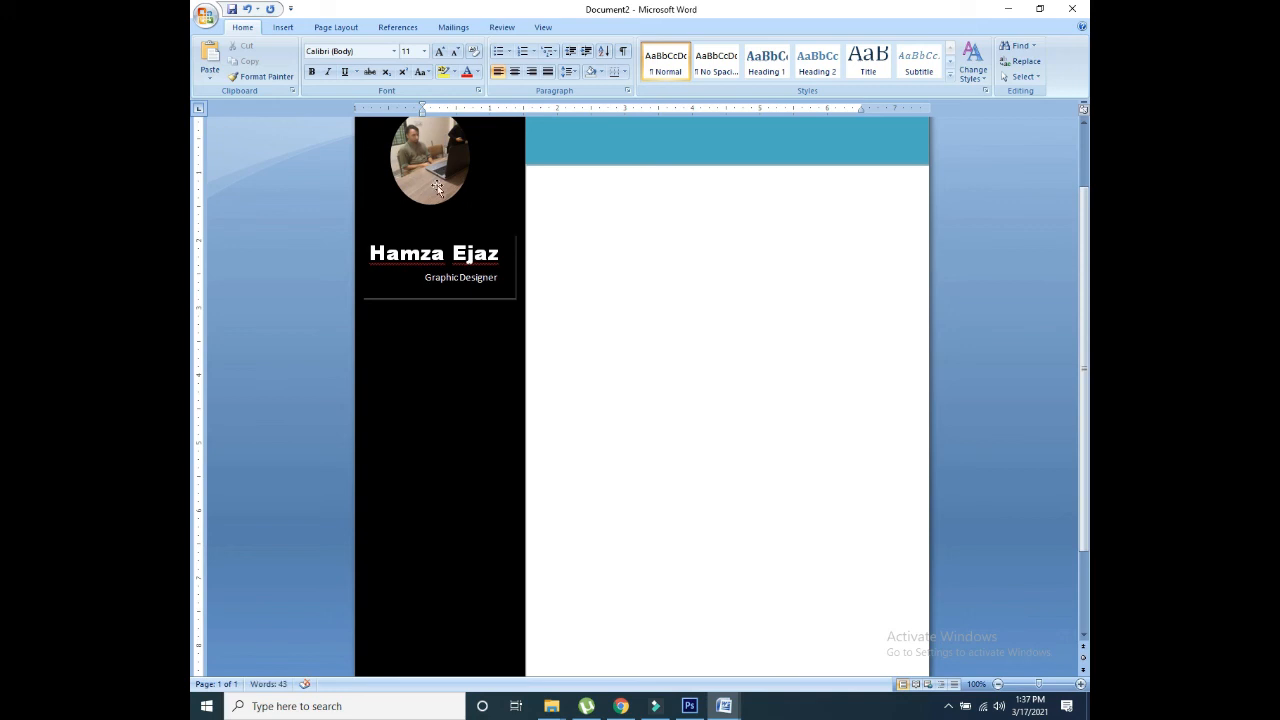
{"action": "left_click", "coordinate": [275, 29]}
{"action": "left_click", "coordinate": [336, 62]}
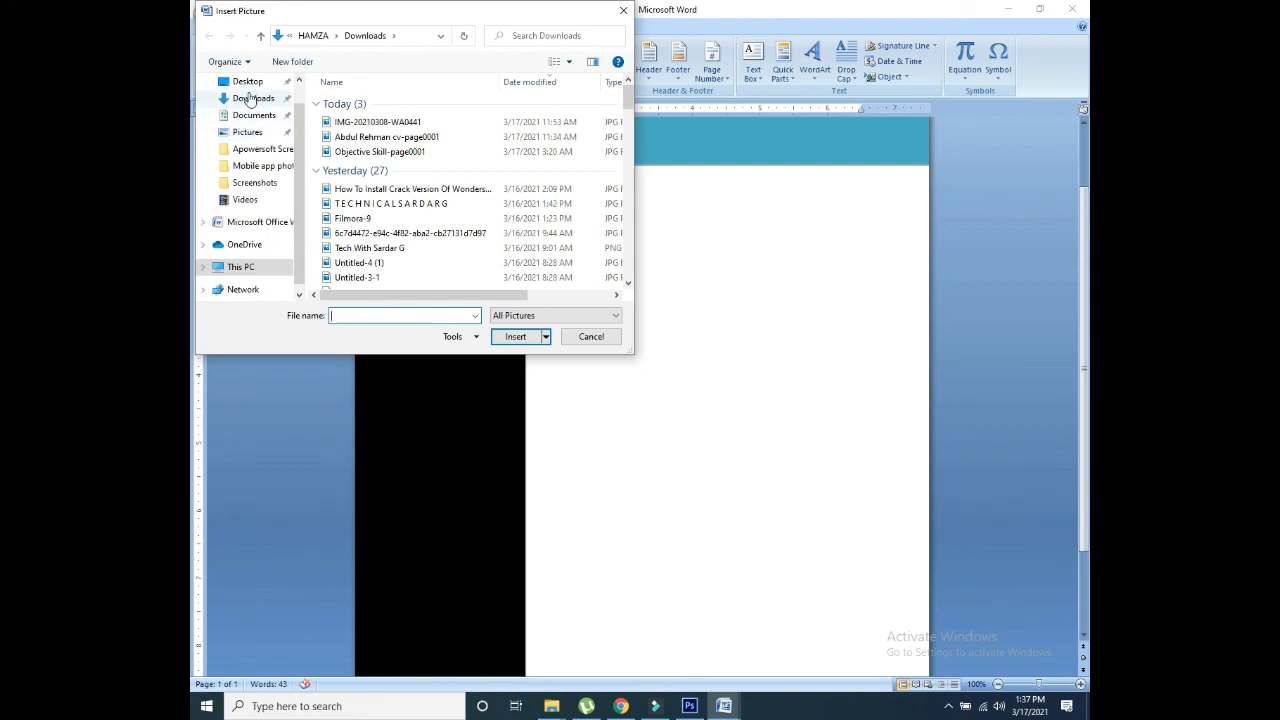
{"action": "scroll", "coordinate": [297, 88], "scroll_direction": "up", "scroll_amount": 1}
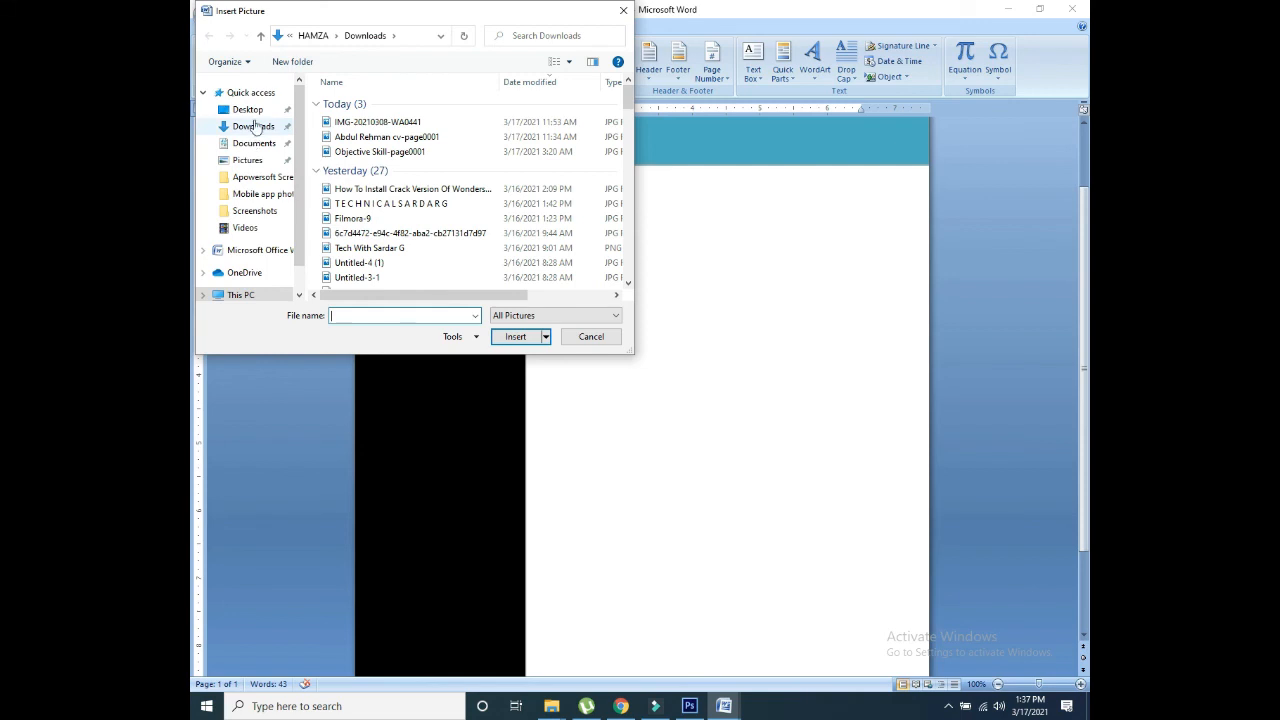
{"action": "left_click", "coordinate": [254, 126]}
{"action": "right_click", "coordinate": [557, 148]}
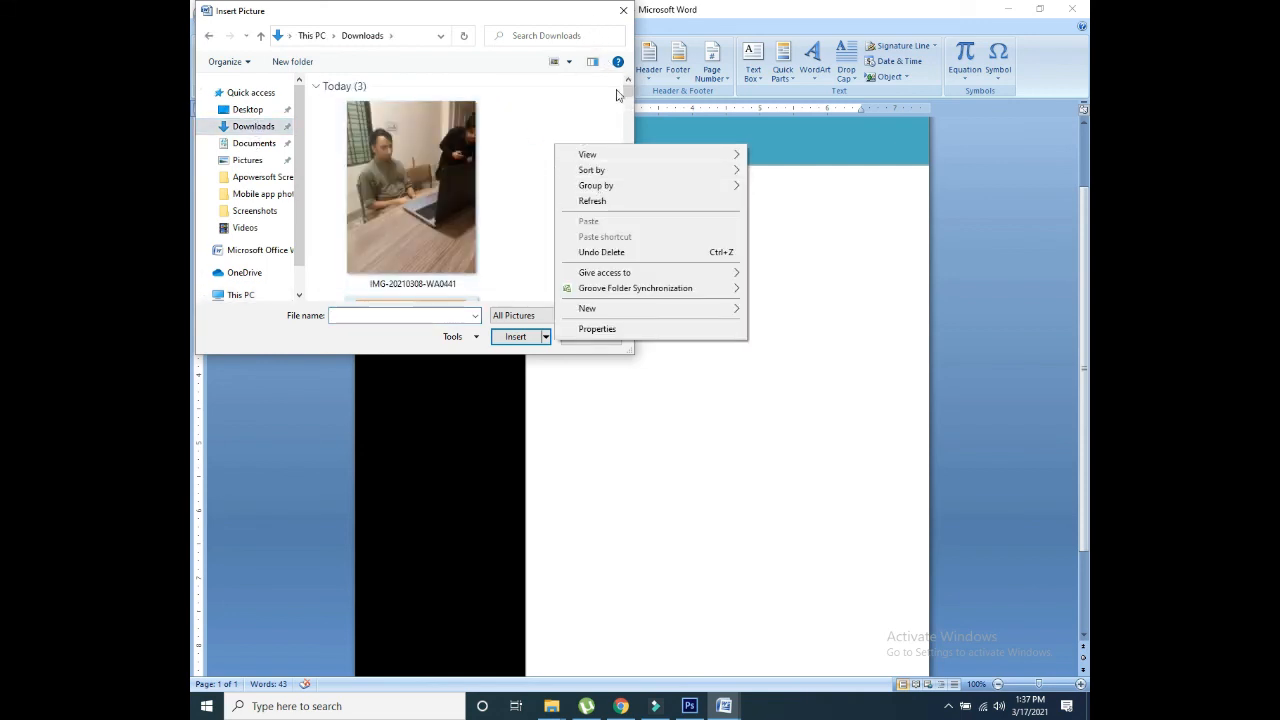
{"action": "left_click_drag", "start_coordinate": [629, 86], "coordinate": [628, 112]}
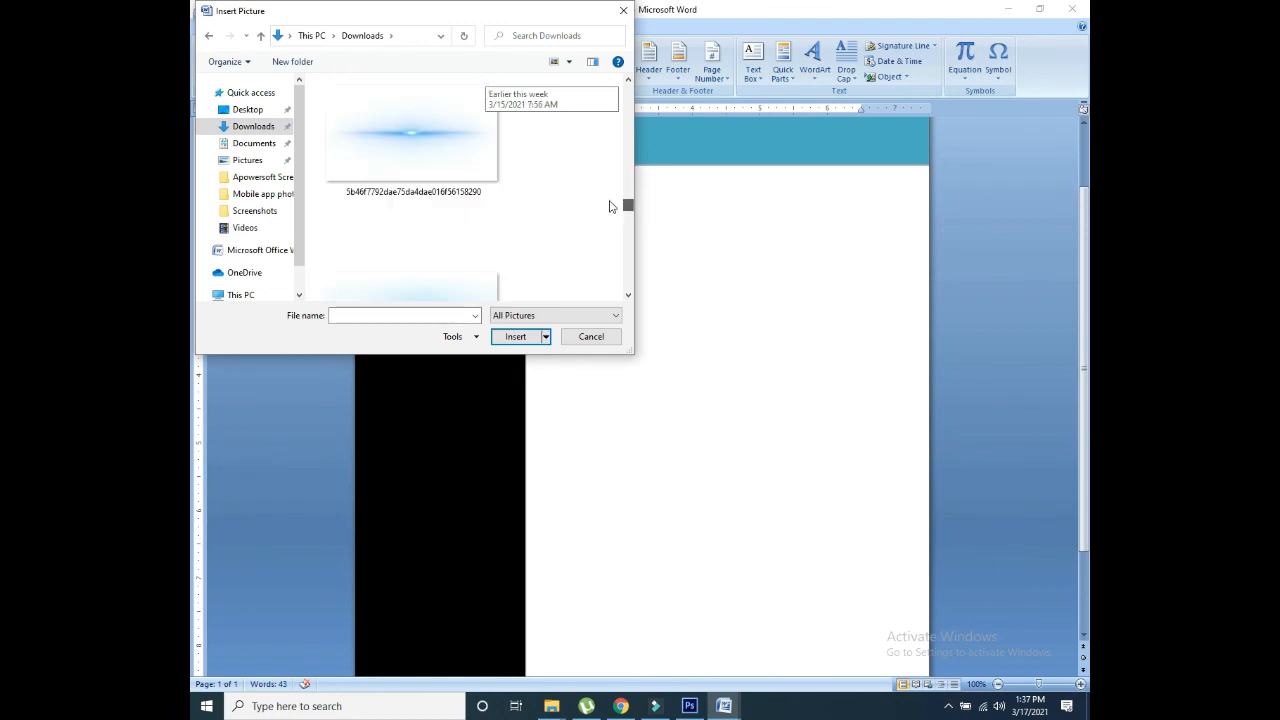
{"action": "left_click_drag", "start_coordinate": [610, 209], "coordinate": [609, 227]}
Step: Insert the phone icon in front of text, shrink it to 0.71", and place it below the name
{"action": "double_click", "coordinate": [443, 129]}
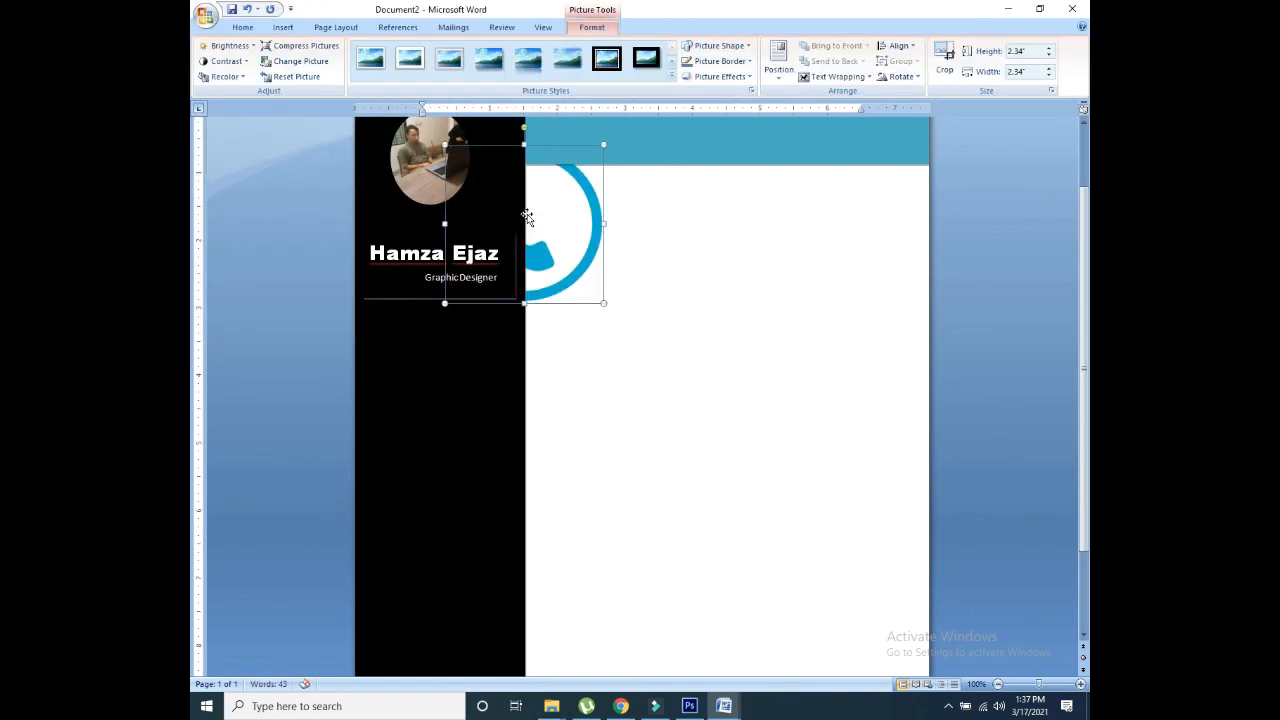
{"action": "left_click_drag", "start_coordinate": [527, 217], "coordinate": [564, 364]}
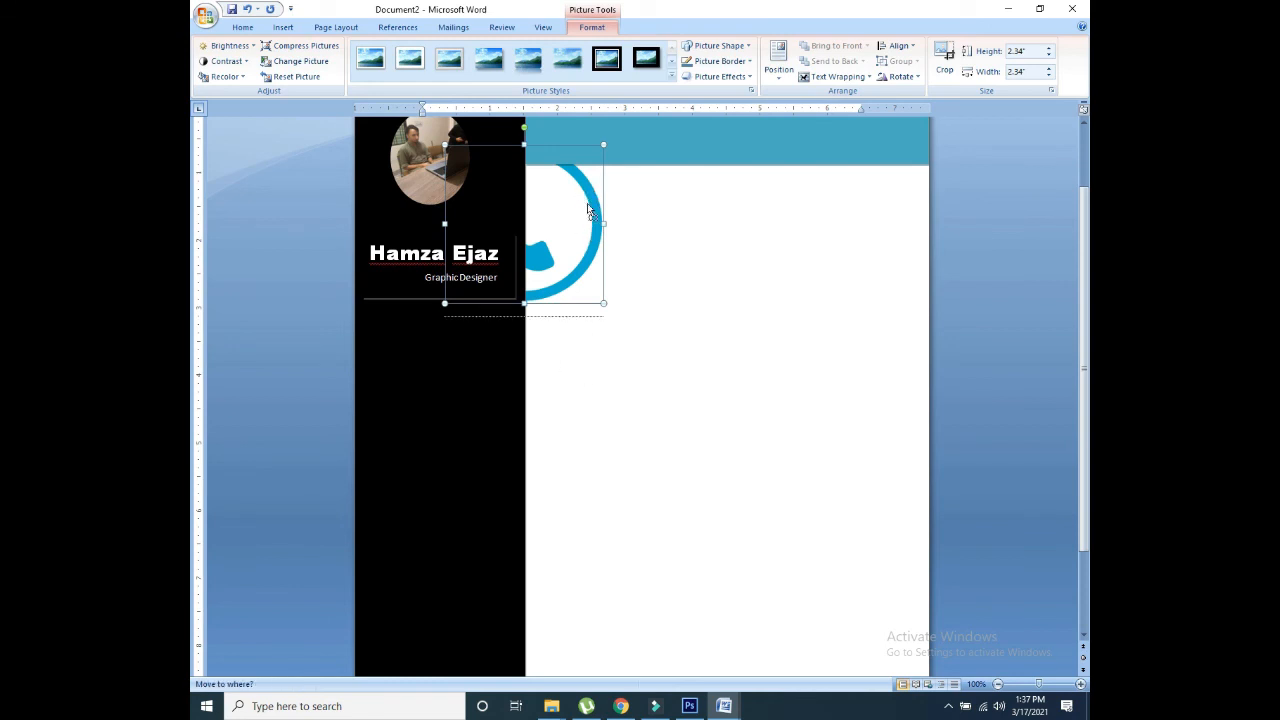
{"action": "left_click_drag", "start_coordinate": [590, 210], "coordinate": [586, 190]}
{"action": "left_click", "coordinate": [836, 77]}
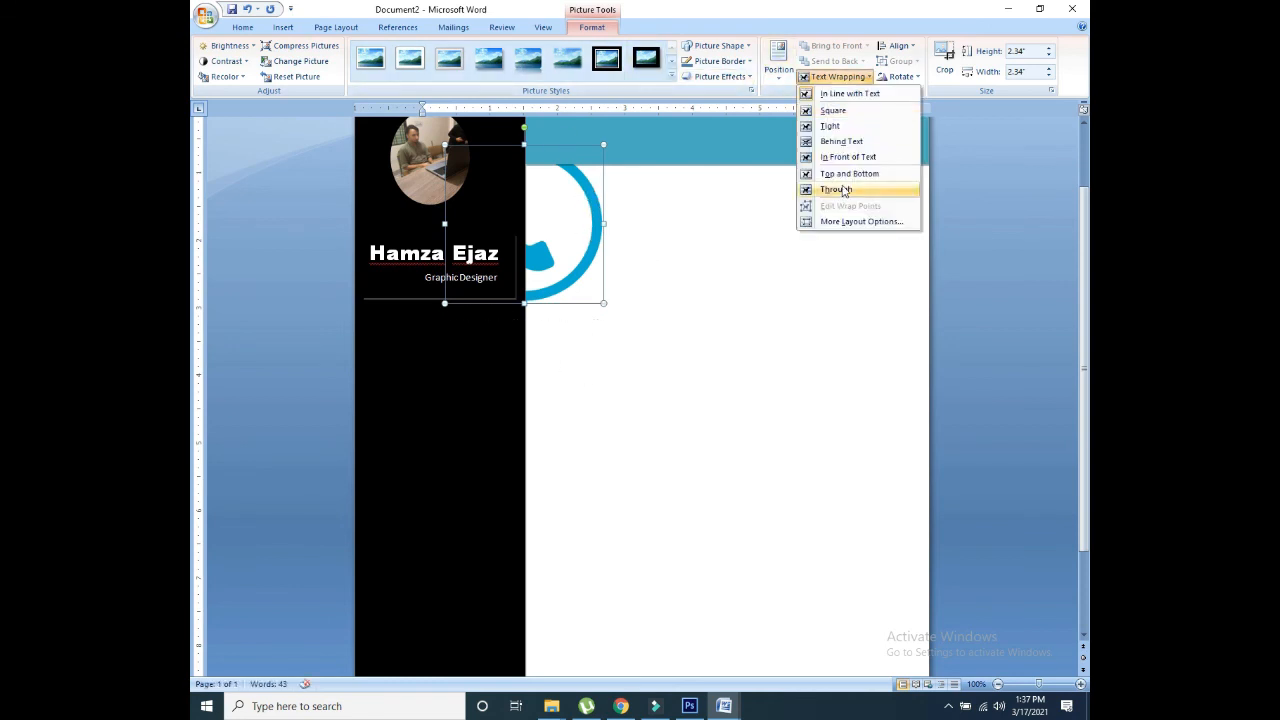
{"action": "left_click", "coordinate": [848, 157]}
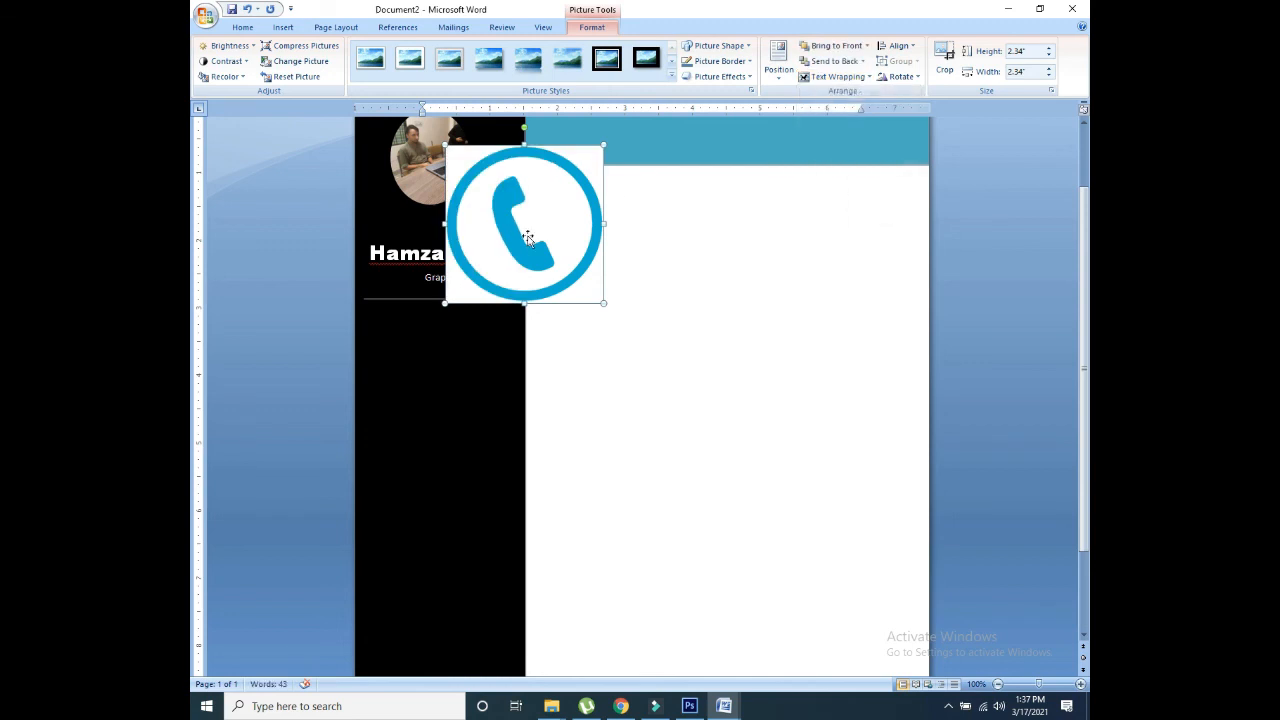
{"action": "left_click_drag", "start_coordinate": [521, 237], "coordinate": [450, 455]}
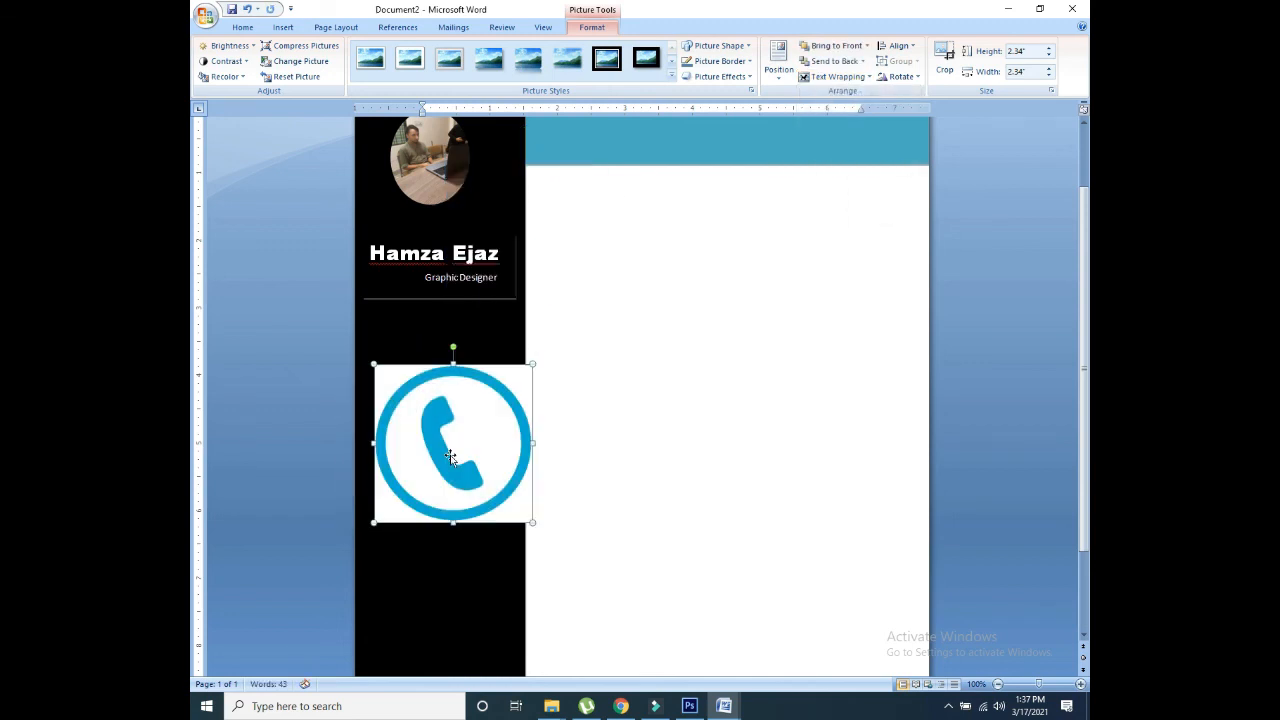
{"action": "left_click_drag", "start_coordinate": [531, 519], "coordinate": [424, 414]}
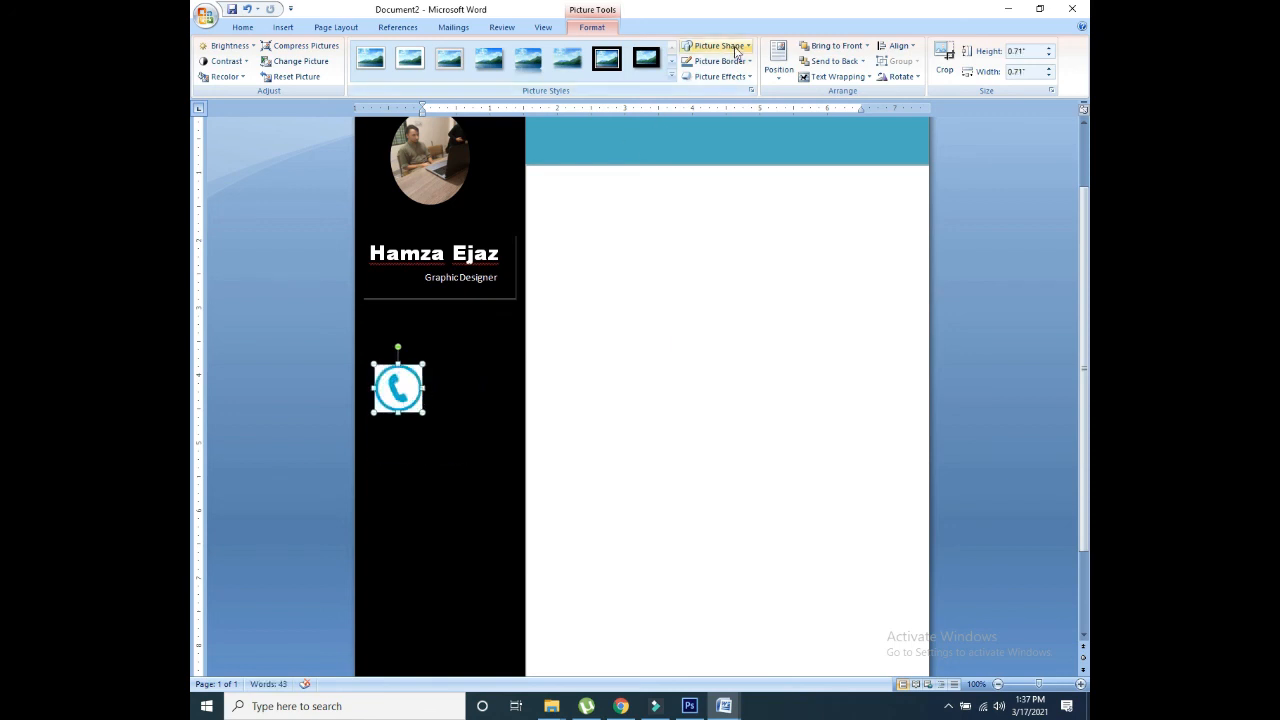
{"action": "left_click", "coordinate": [694, 47]}
{"action": "left_click", "coordinate": [661, 69]}
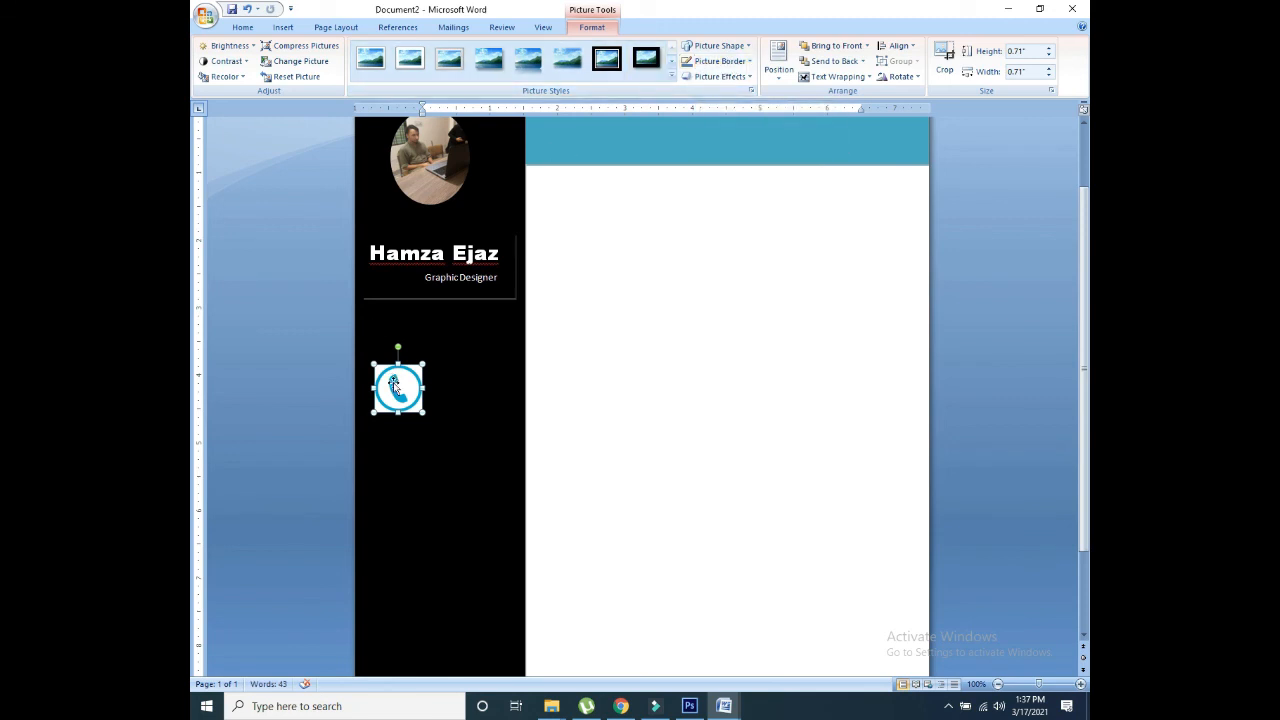
{"action": "left_click_drag", "start_coordinate": [393, 382], "coordinate": [395, 352]}
{"action": "left_click", "coordinate": [689, 706]}
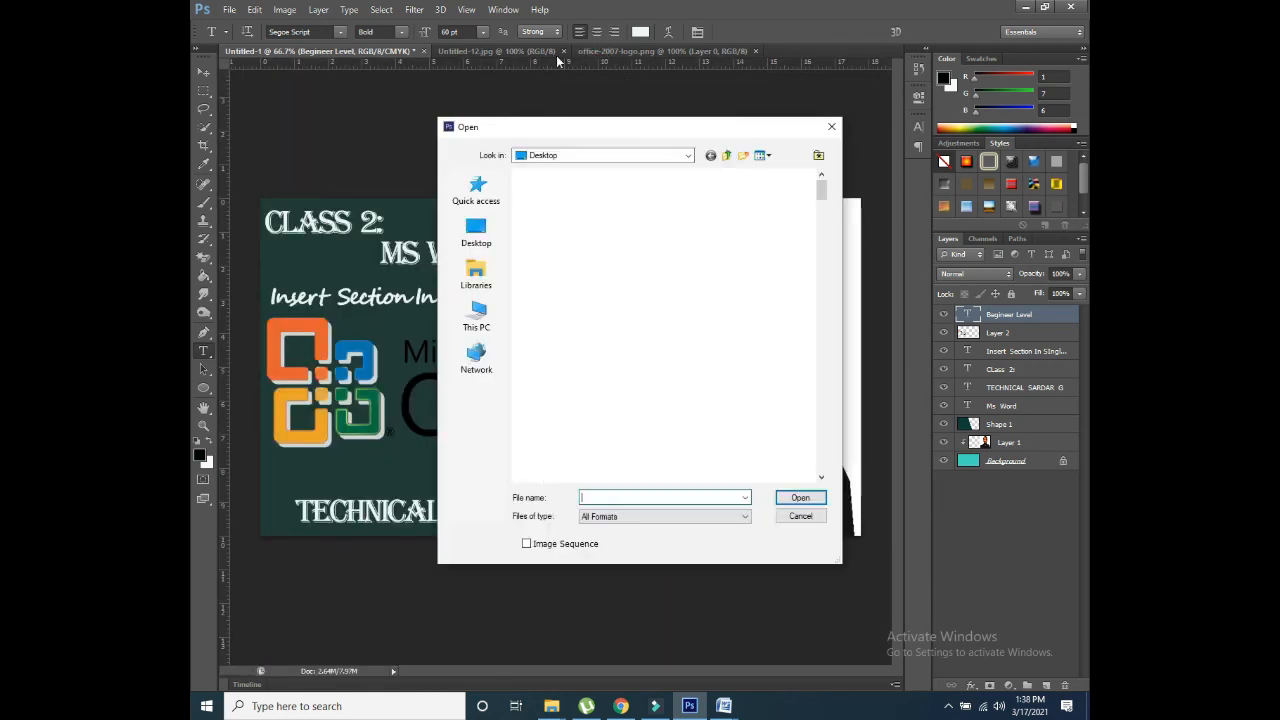
Step: In Photoshop, browse the Open dialog to Downloads, then cancel without opening a file
{"action": "key", "text": "ctrl+o"}
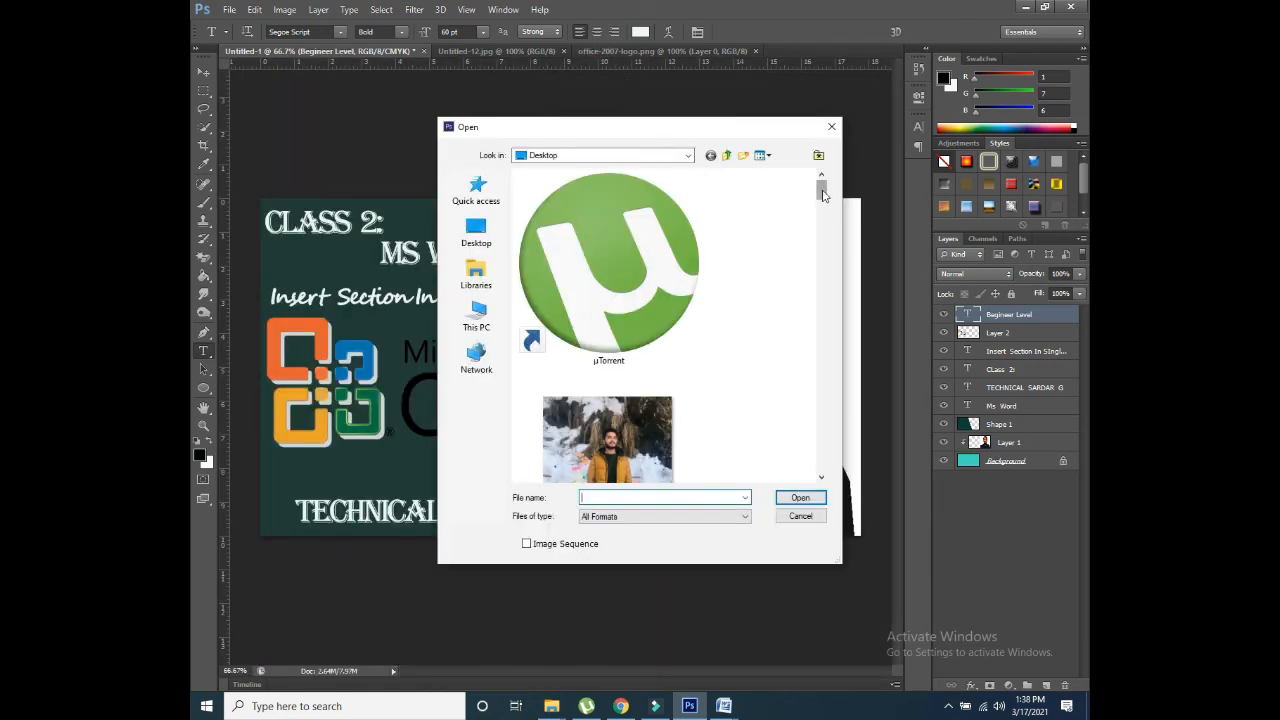
{"action": "left_click", "coordinate": [473, 237]}
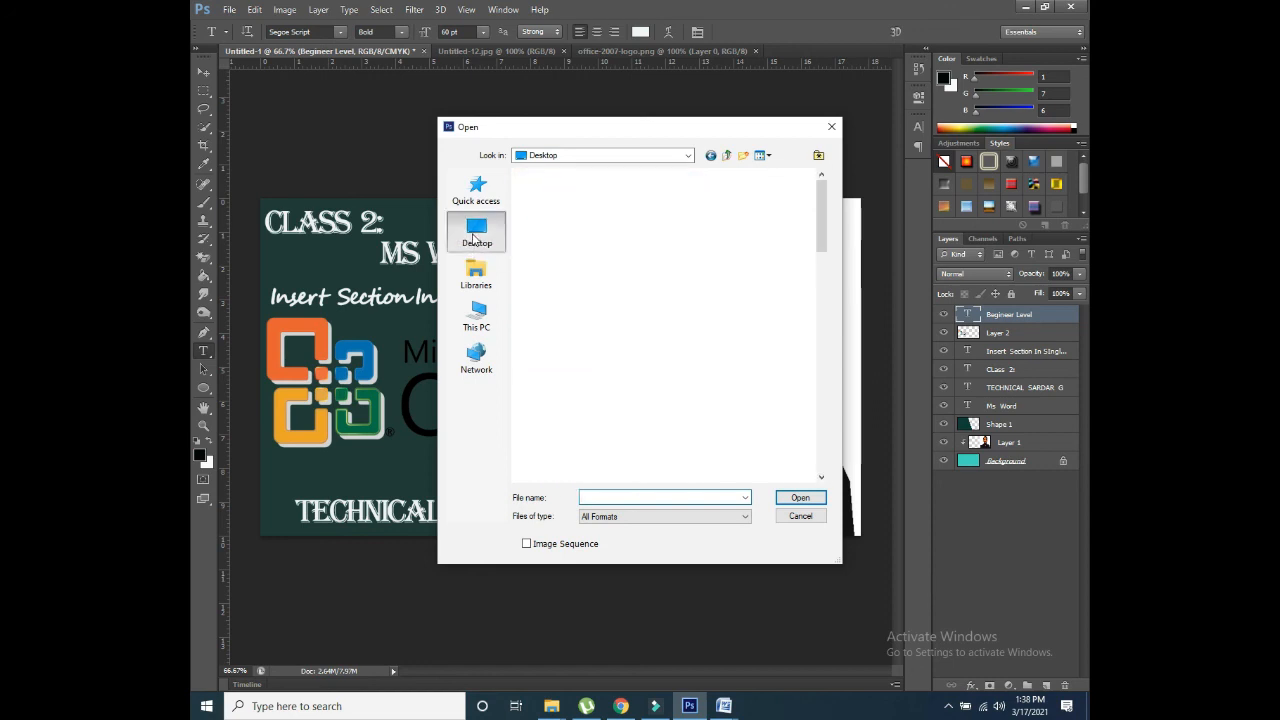
{"action": "double_click", "coordinate": [576, 272]}
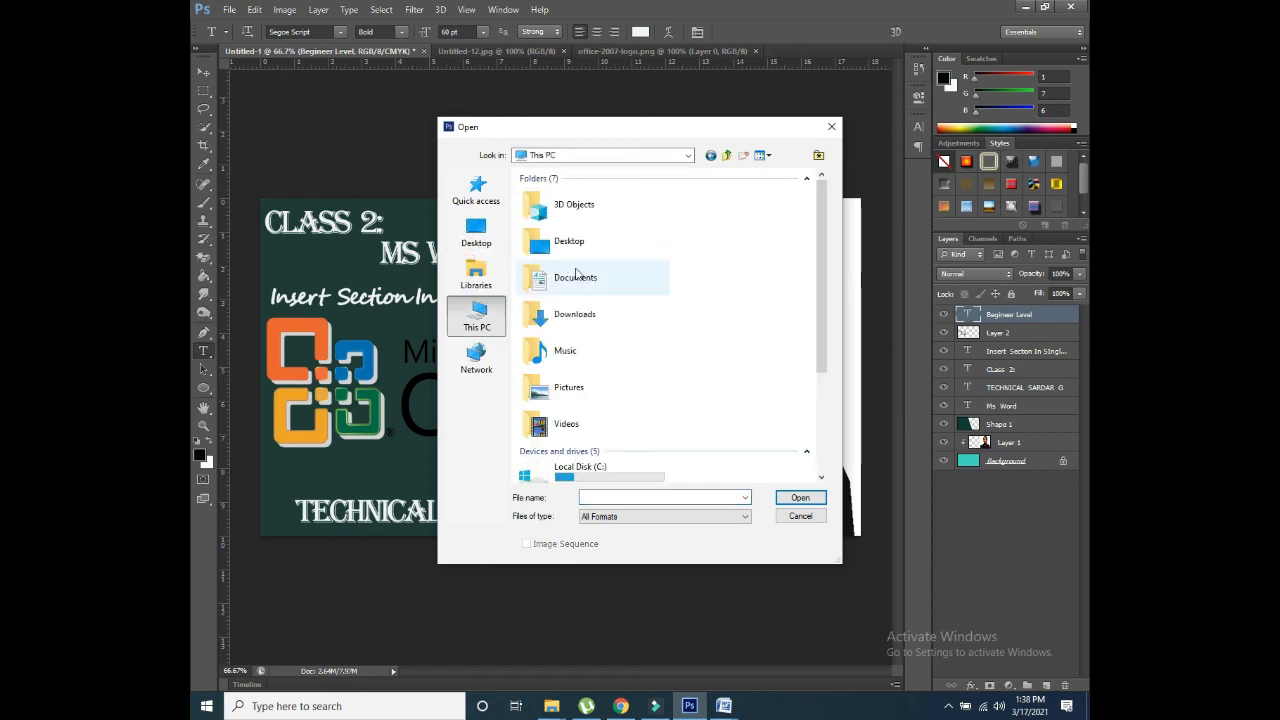
{"action": "double_click", "coordinate": [582, 322]}
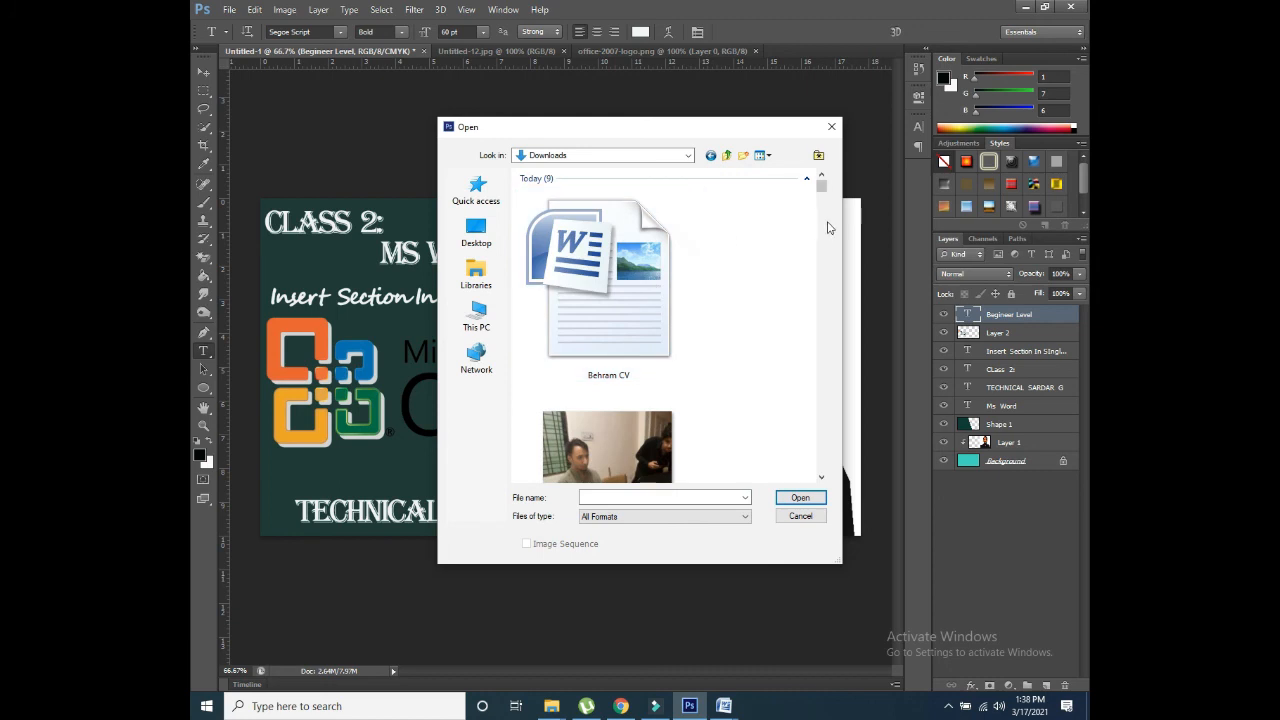
{"action": "left_click_drag", "start_coordinate": [820, 198], "coordinate": [822, 389]}
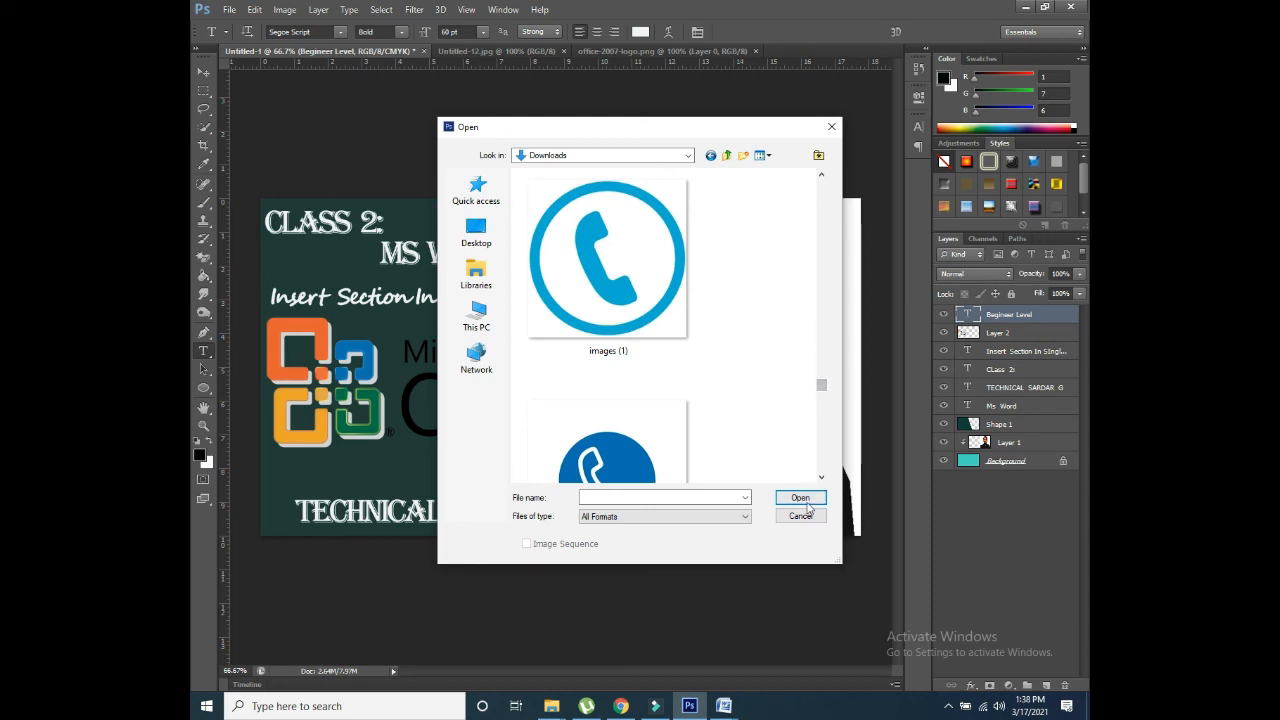
{"action": "left_click", "coordinate": [801, 516]}
Step: Return to the CV in Word and delete the phone icon
{"action": "mouse_move", "coordinate": [730, 710]}
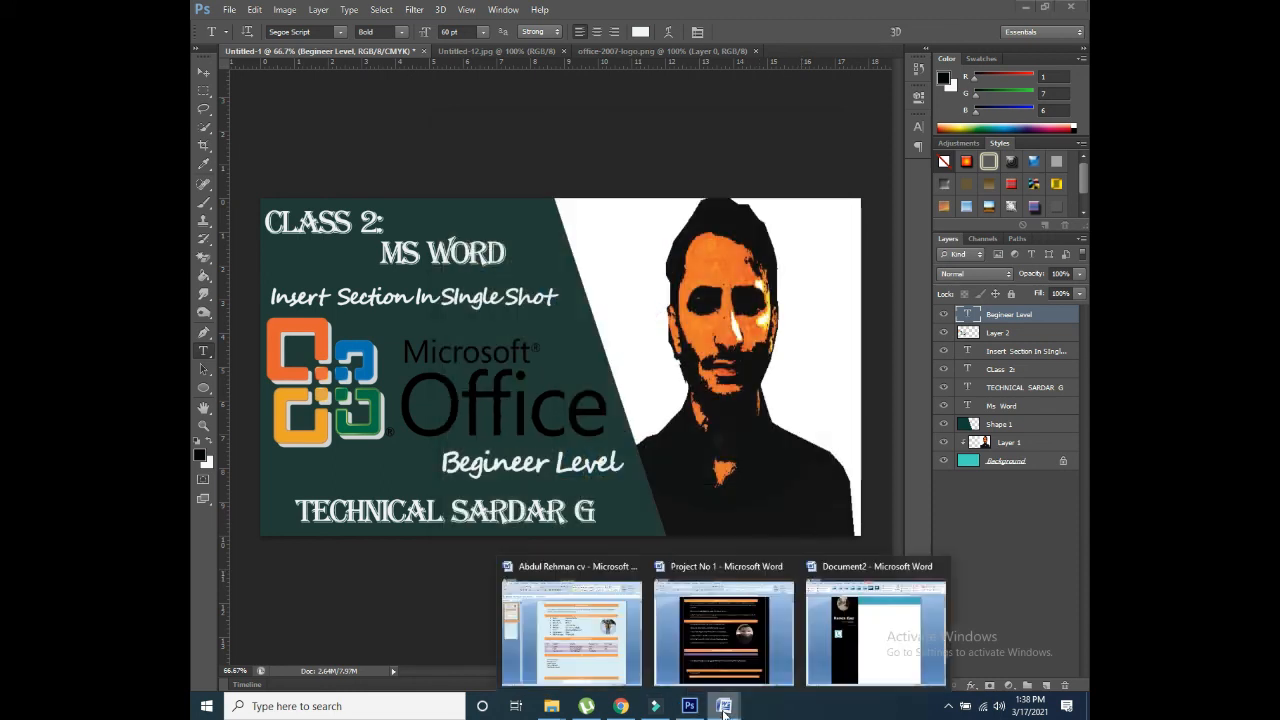
{"action": "left_click", "coordinate": [864, 647]}
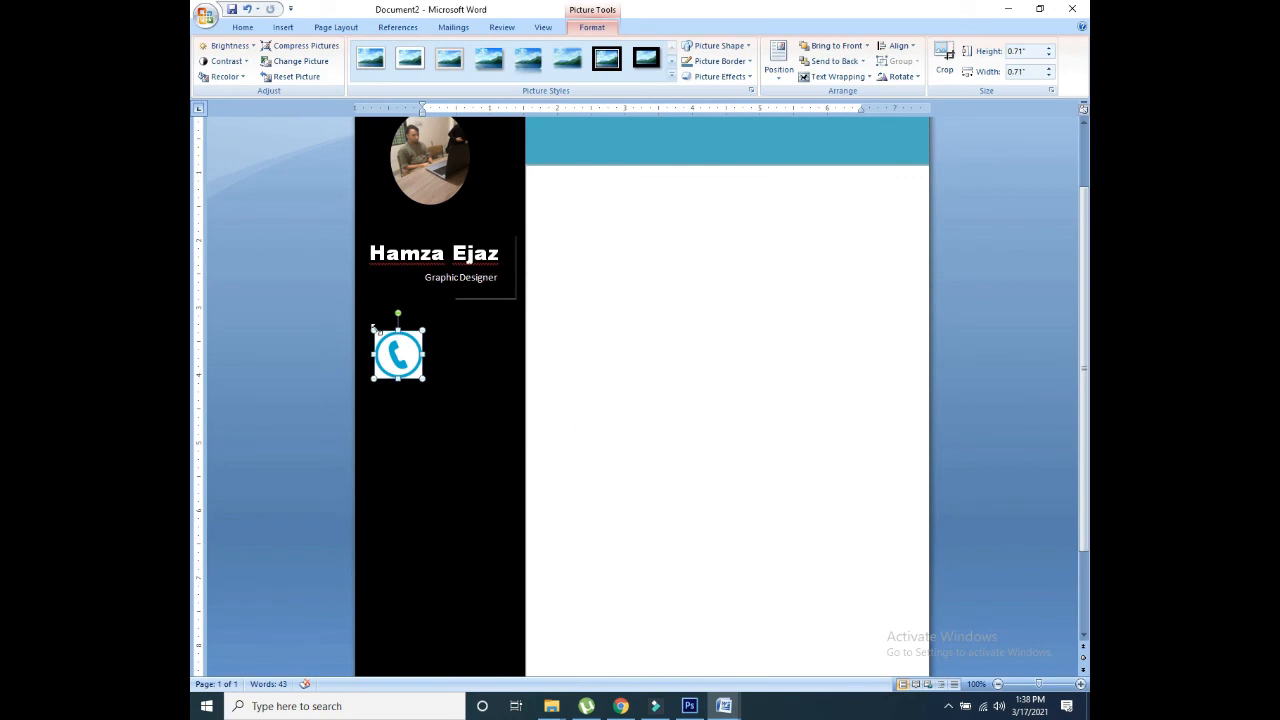
{"action": "key", "text": "Delete"}
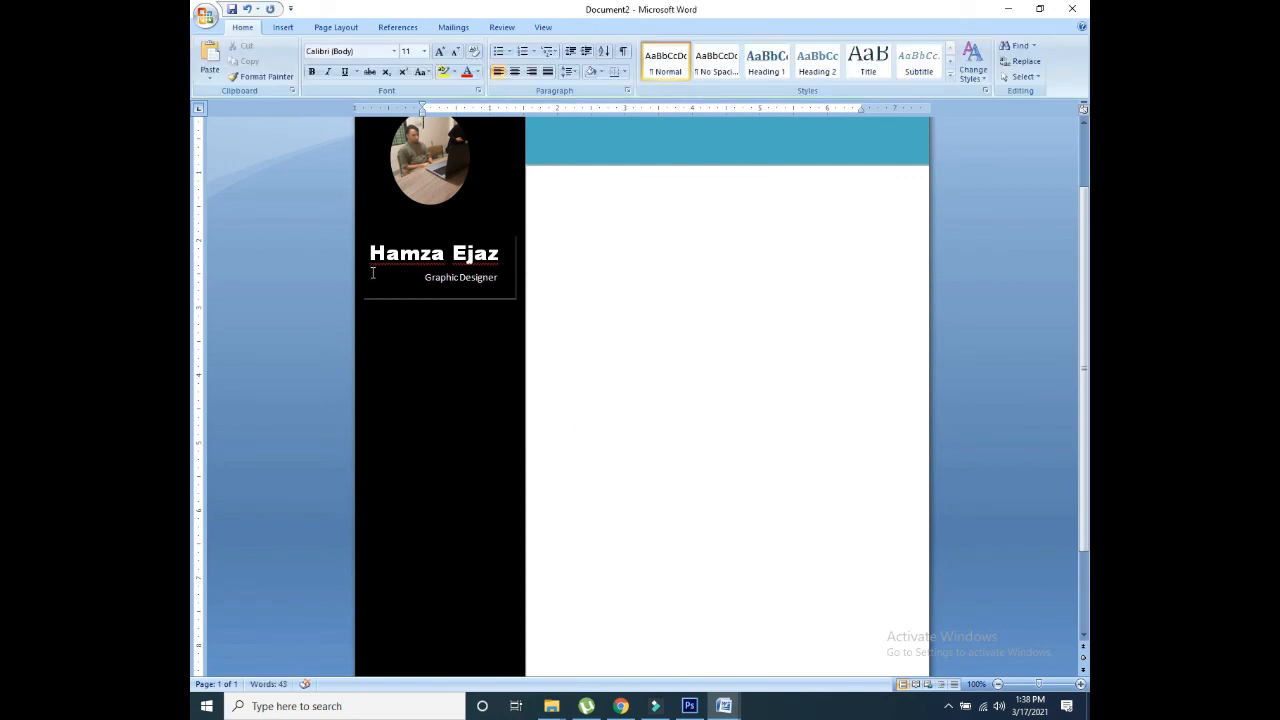
Step: Insert the megaphone PNG from Downloads, showing all file types to find it
{"action": "left_click", "coordinate": [287, 28]}
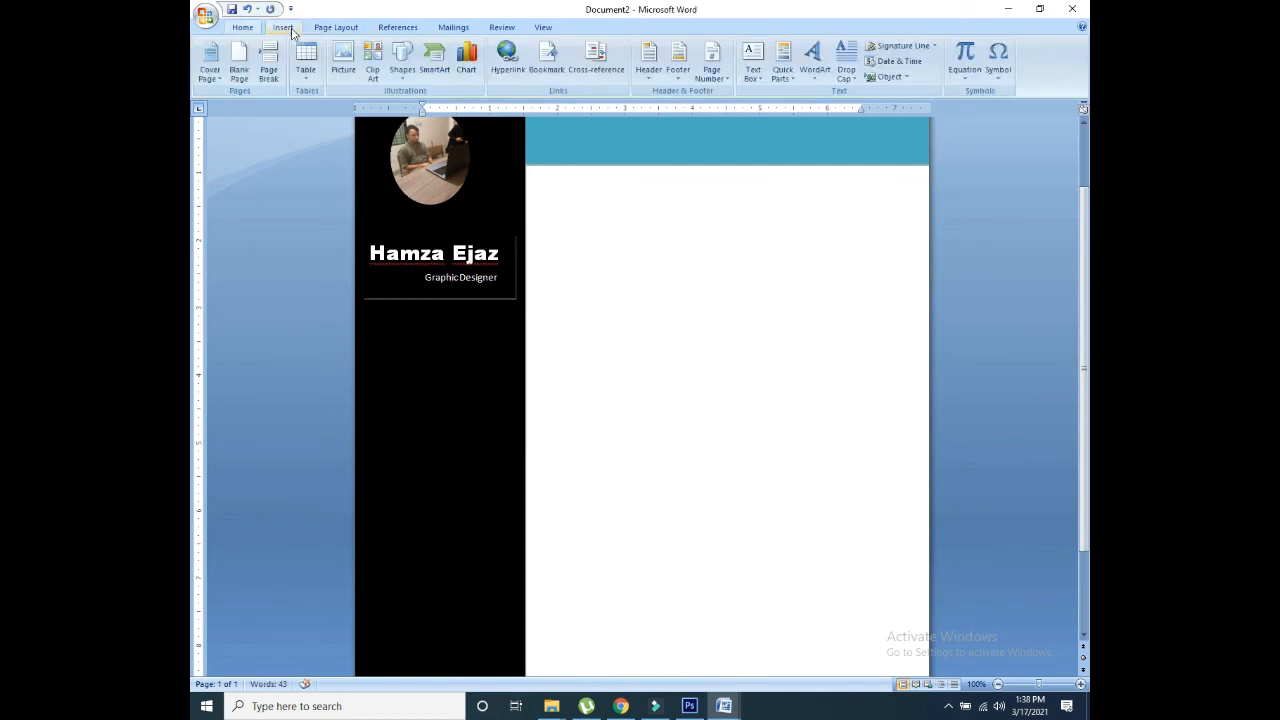
{"action": "left_click", "coordinate": [345, 58]}
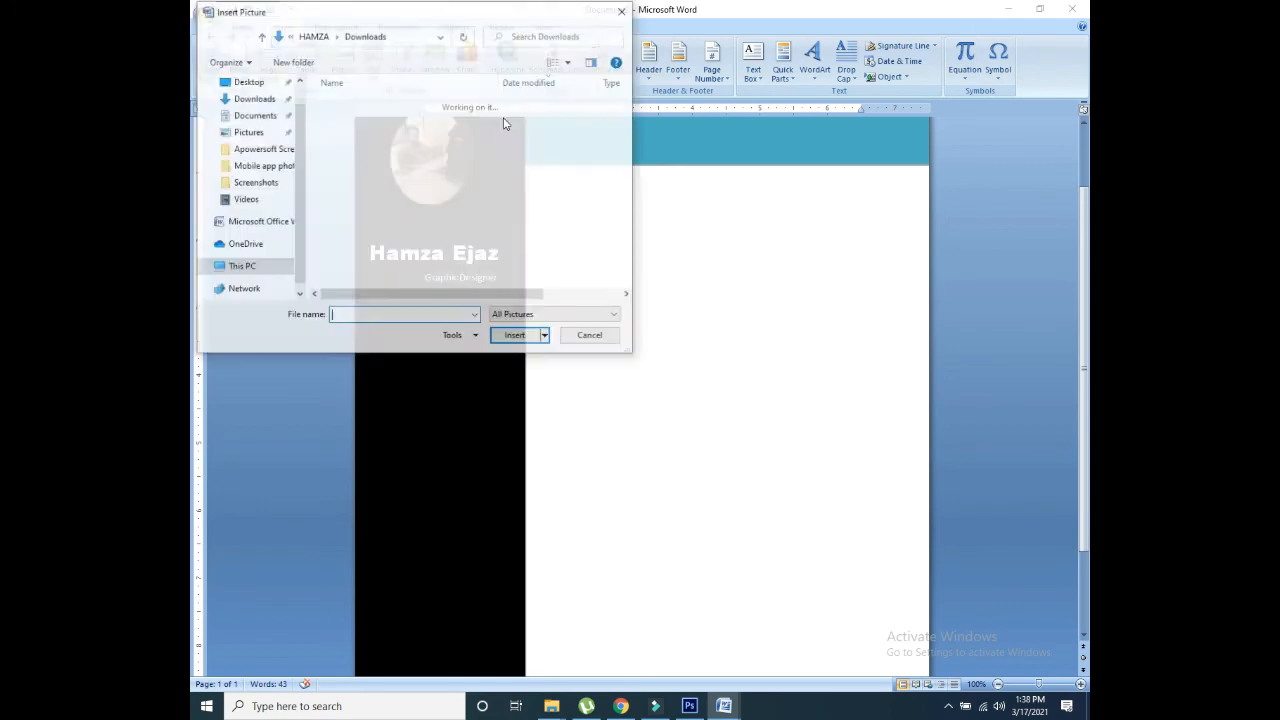
{"action": "left_click", "coordinate": [232, 101]}
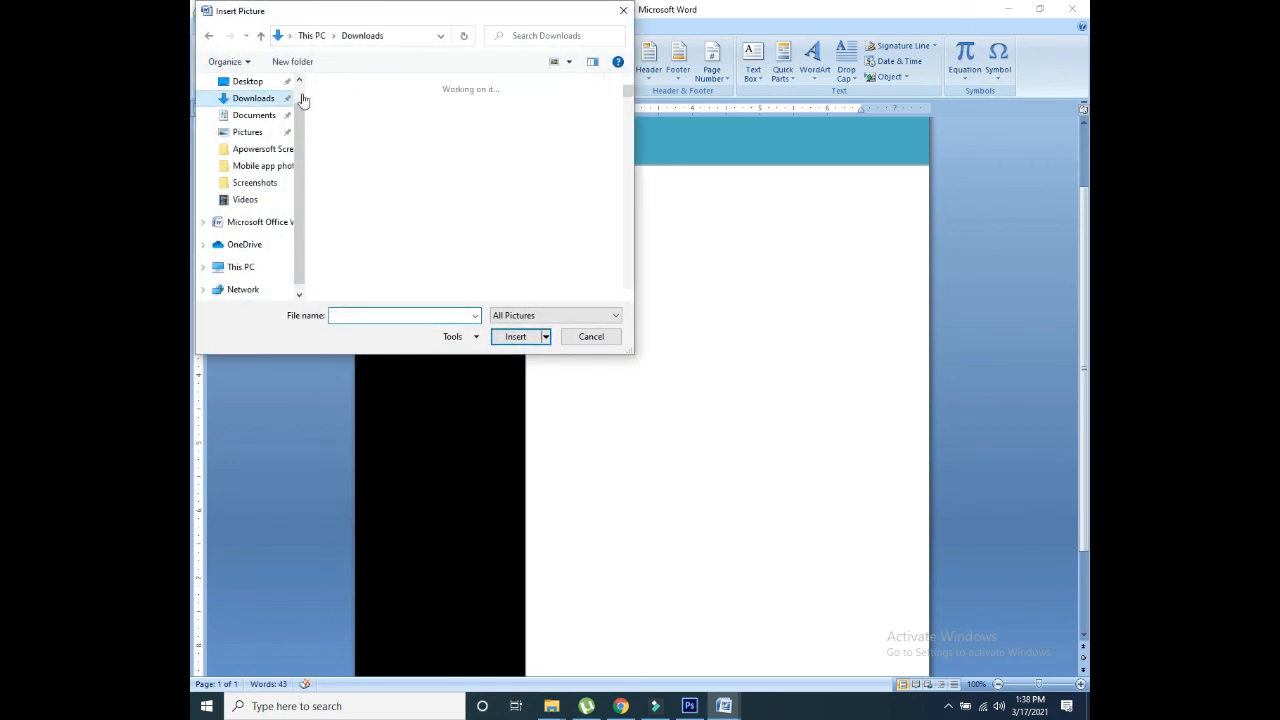
{"action": "left_click", "coordinate": [539, 314]}
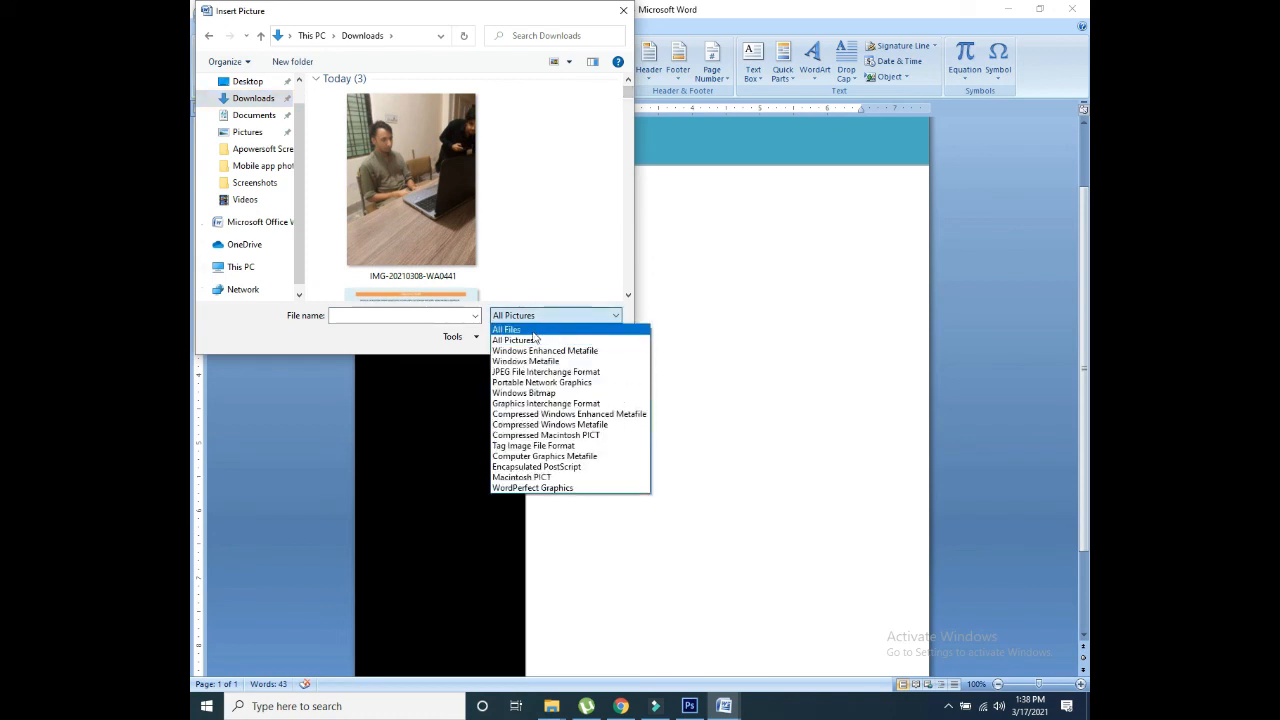
{"action": "left_click", "coordinate": [515, 330]}
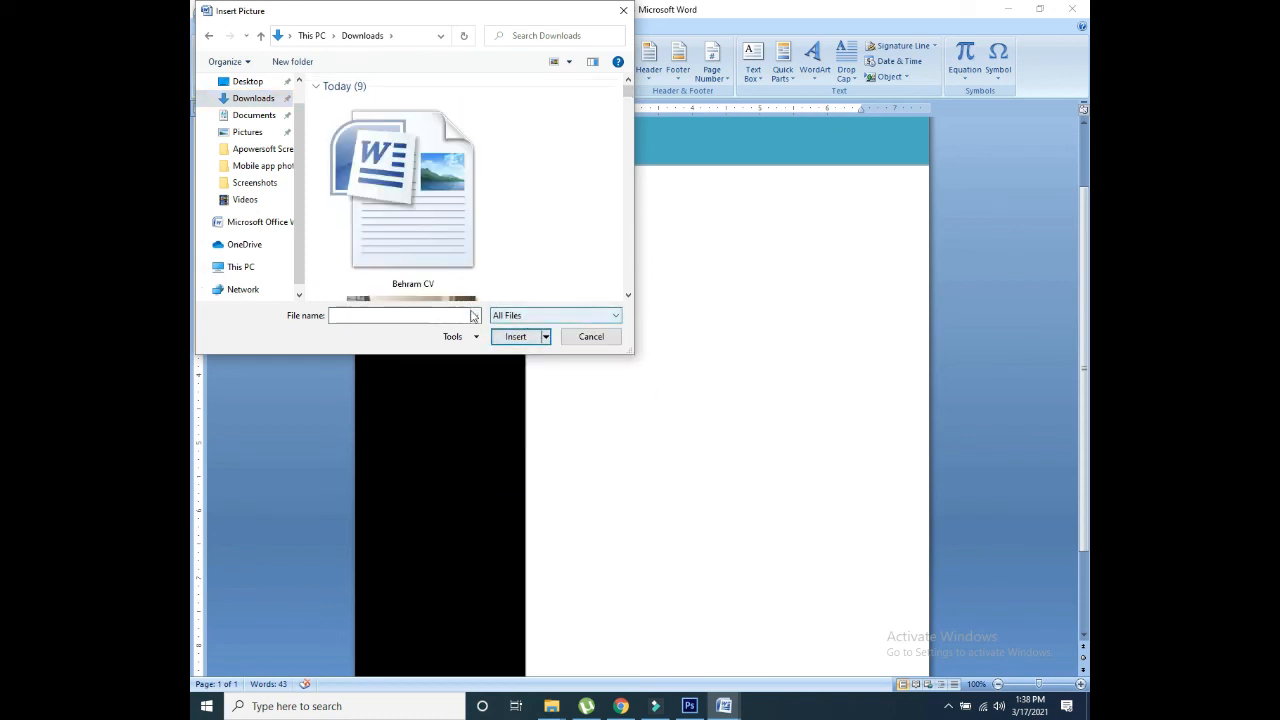
{"action": "left_click", "coordinate": [476, 315]}
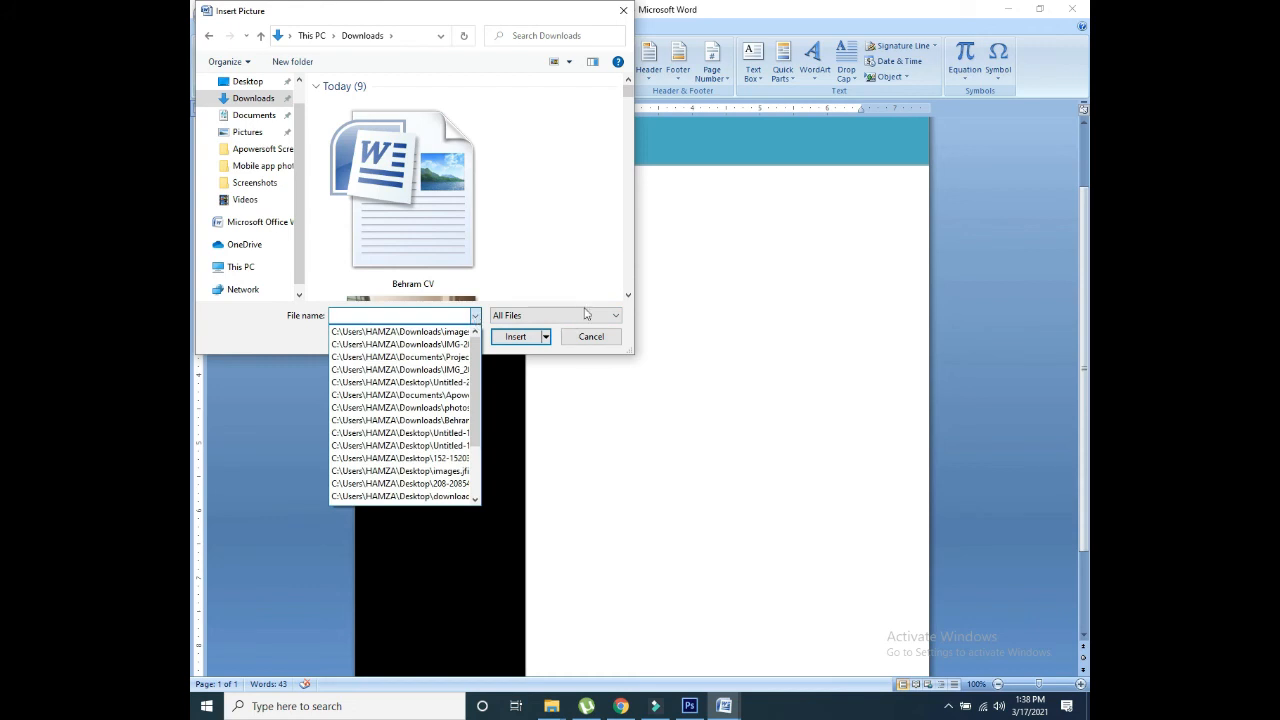
{"action": "left_click", "coordinate": [627, 281]}
{"action": "scroll", "coordinate": [627, 281], "scroll_direction": "down", "scroll_amount": 5}
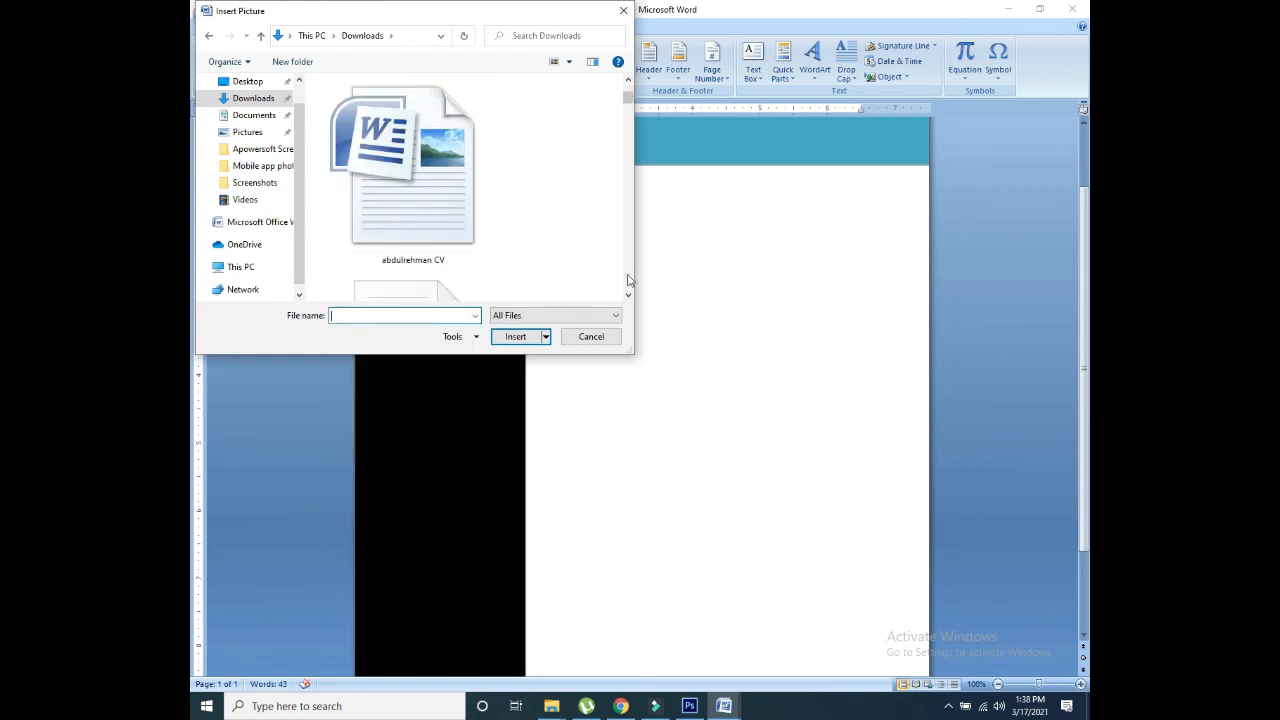
{"action": "scroll", "coordinate": [628, 281], "scroll_direction": "down", "scroll_amount": 10}
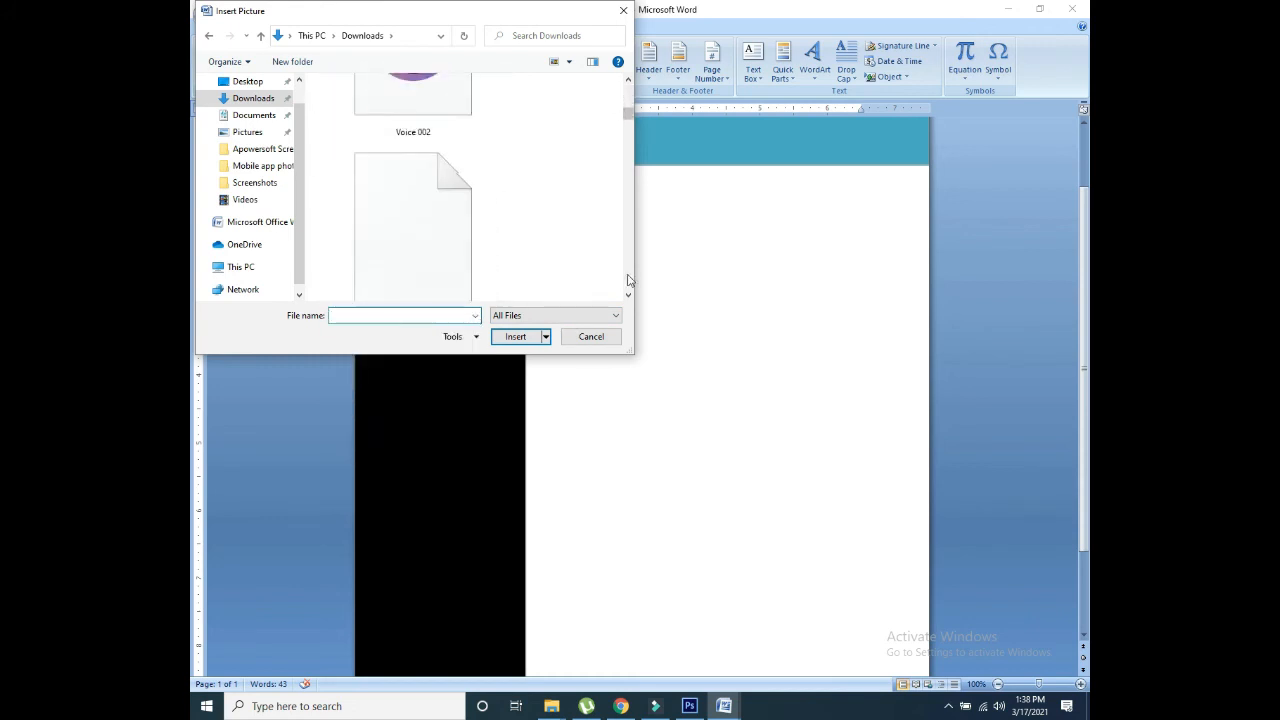
{"action": "scroll", "coordinate": [628, 281], "scroll_direction": "down", "scroll_amount": 8}
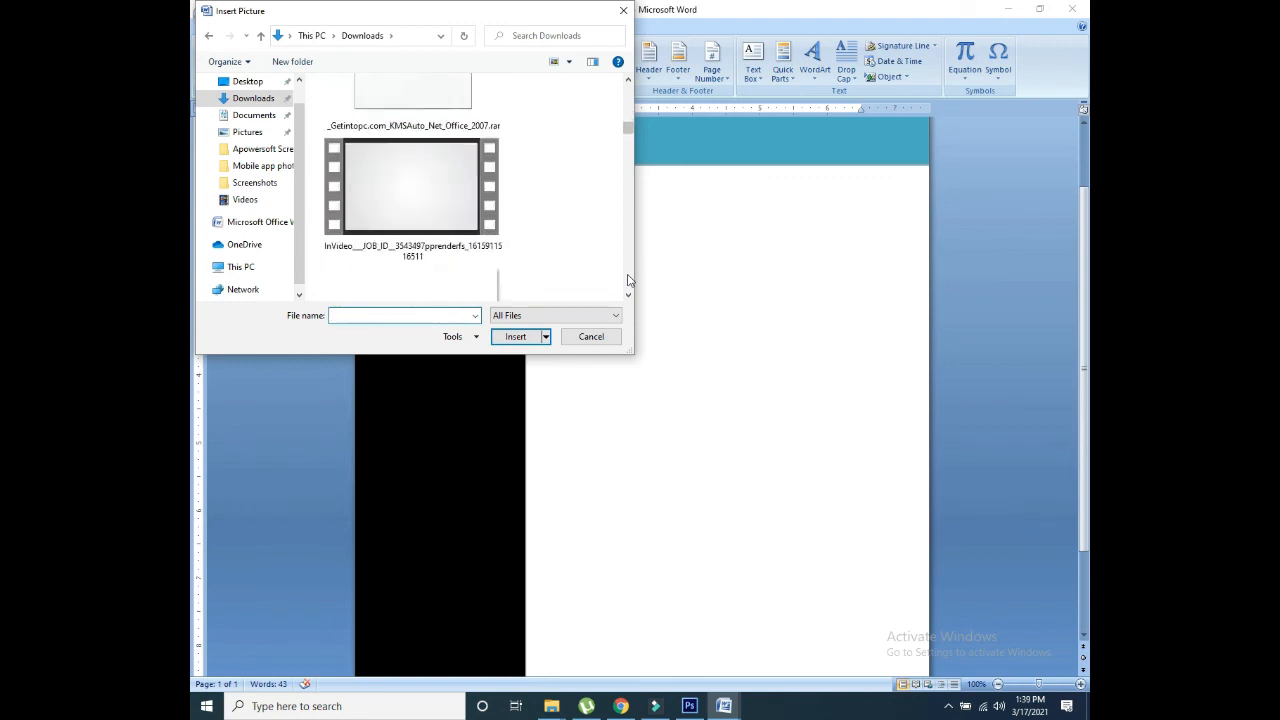
{"action": "scroll", "coordinate": [628, 281], "scroll_direction": "down", "scroll_amount": 8}
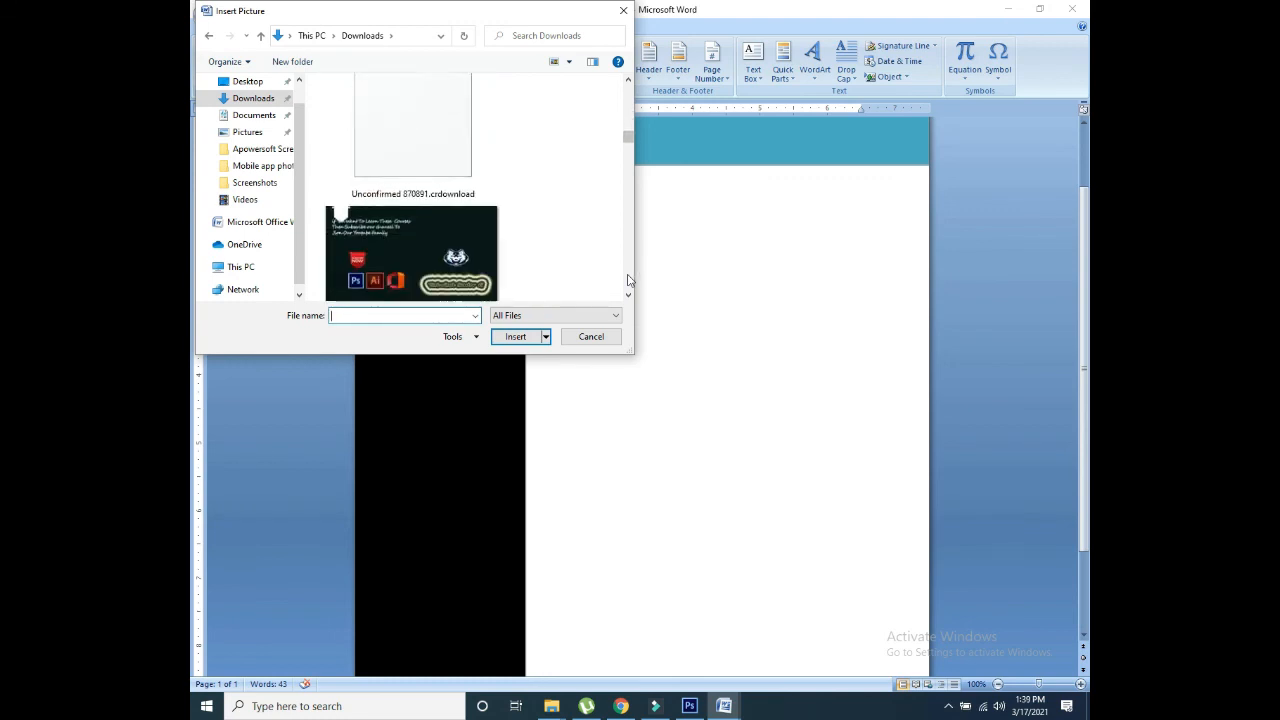
{"action": "scroll", "coordinate": [628, 281], "scroll_direction": "down", "scroll_amount": 8}
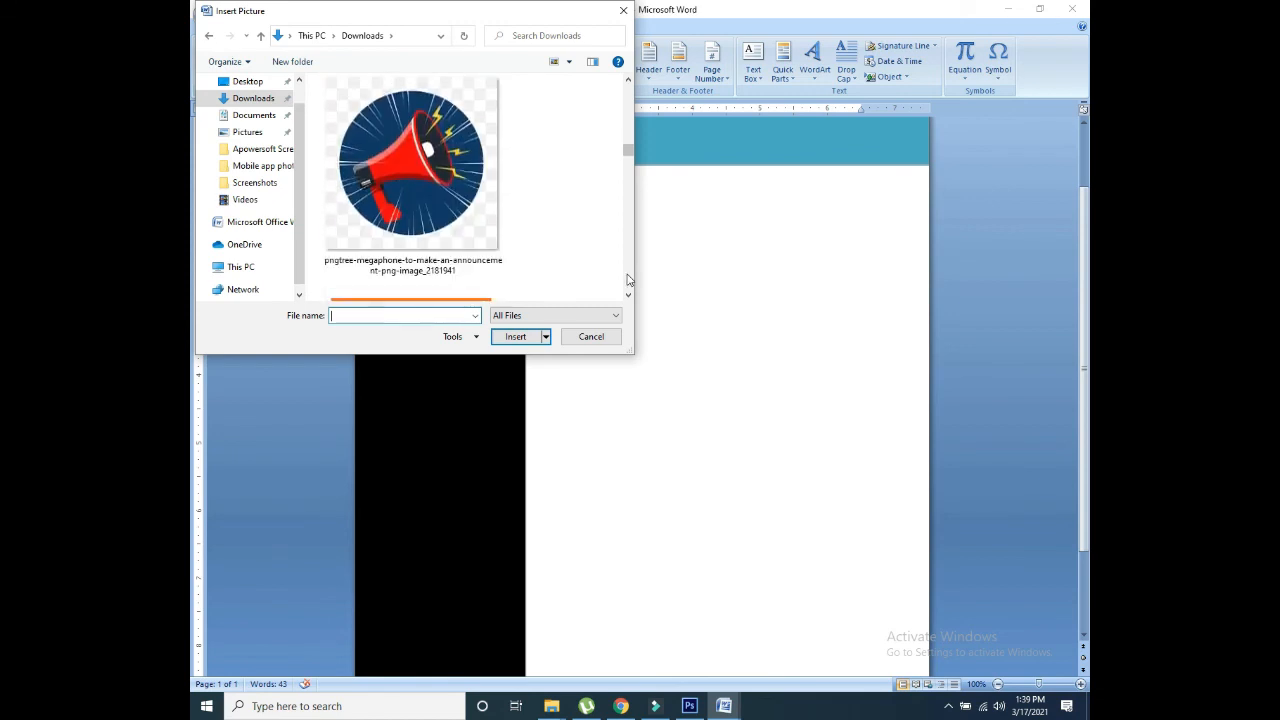
{"action": "left_click", "coordinate": [416, 151]}
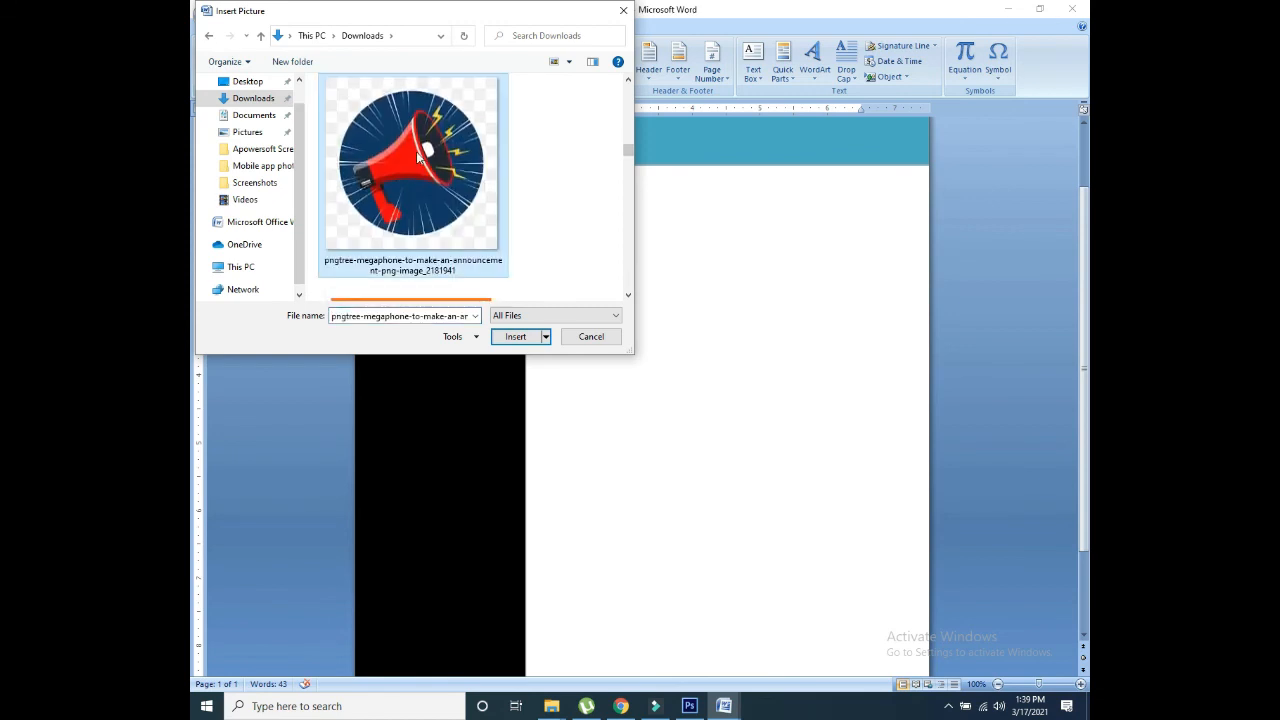
{"action": "double_click", "coordinate": [416, 152]}
Step: Set the megaphone picture to In Front of Text, shrink it to 1.31 inches square, and move it down the column
{"action": "left_click_drag", "start_coordinate": [563, 276], "coordinate": [595, 307]}
{"action": "left_click", "coordinate": [850, 76]}
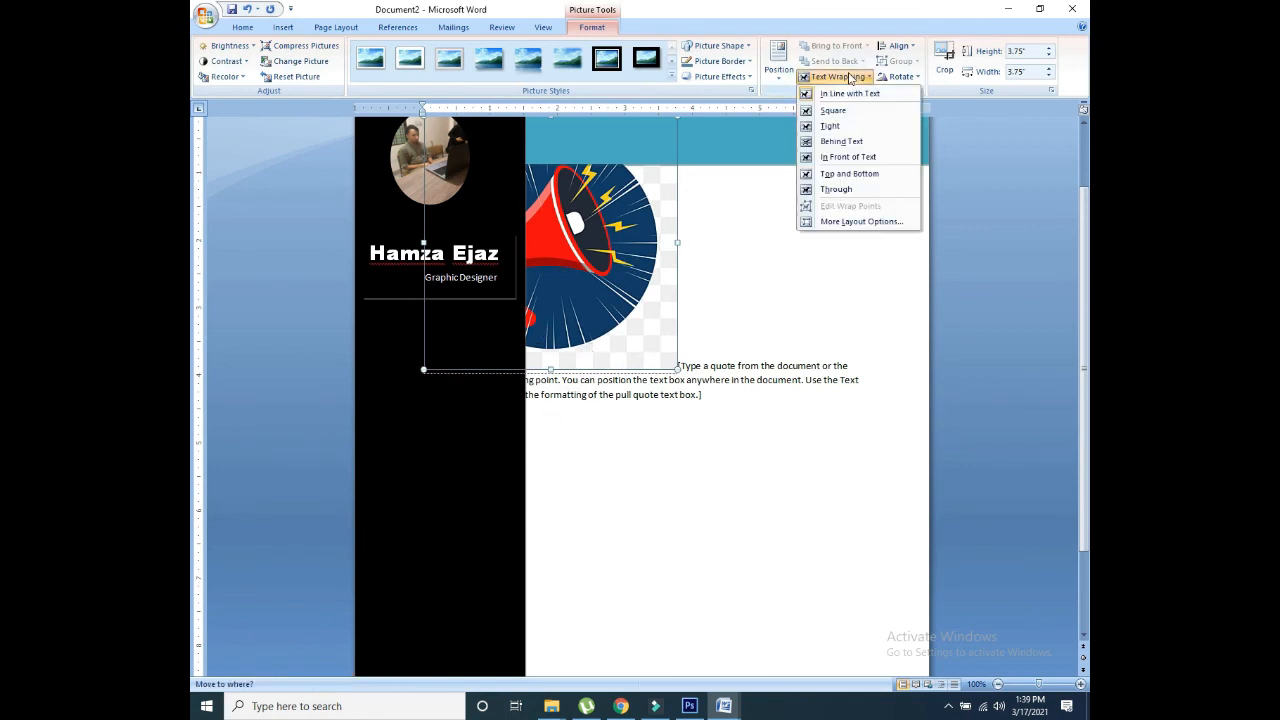
{"action": "left_click", "coordinate": [856, 158]}
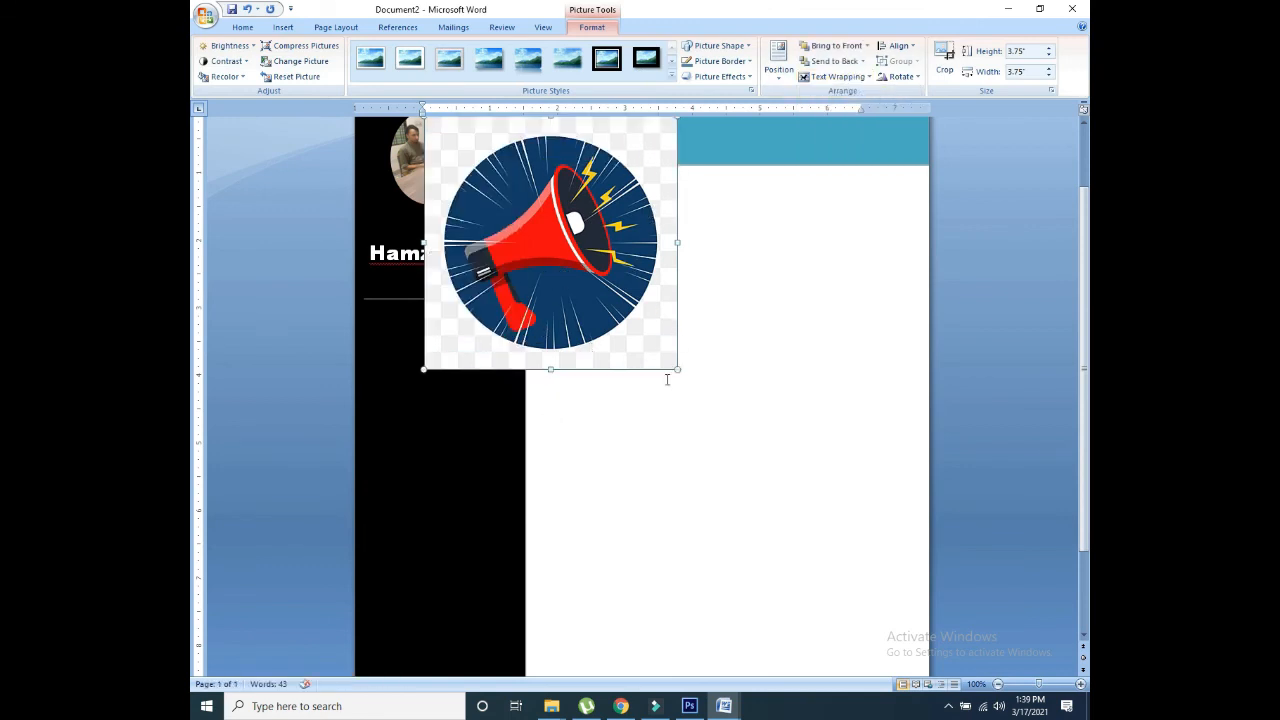
{"action": "left_click_drag", "start_coordinate": [676, 369], "coordinate": [580, 607]}
Step: In Photoshop, browse the Open dialog to Downloads, select Untitled design, then cancel without opening it
{"action": "left_click", "coordinate": [689, 706]}
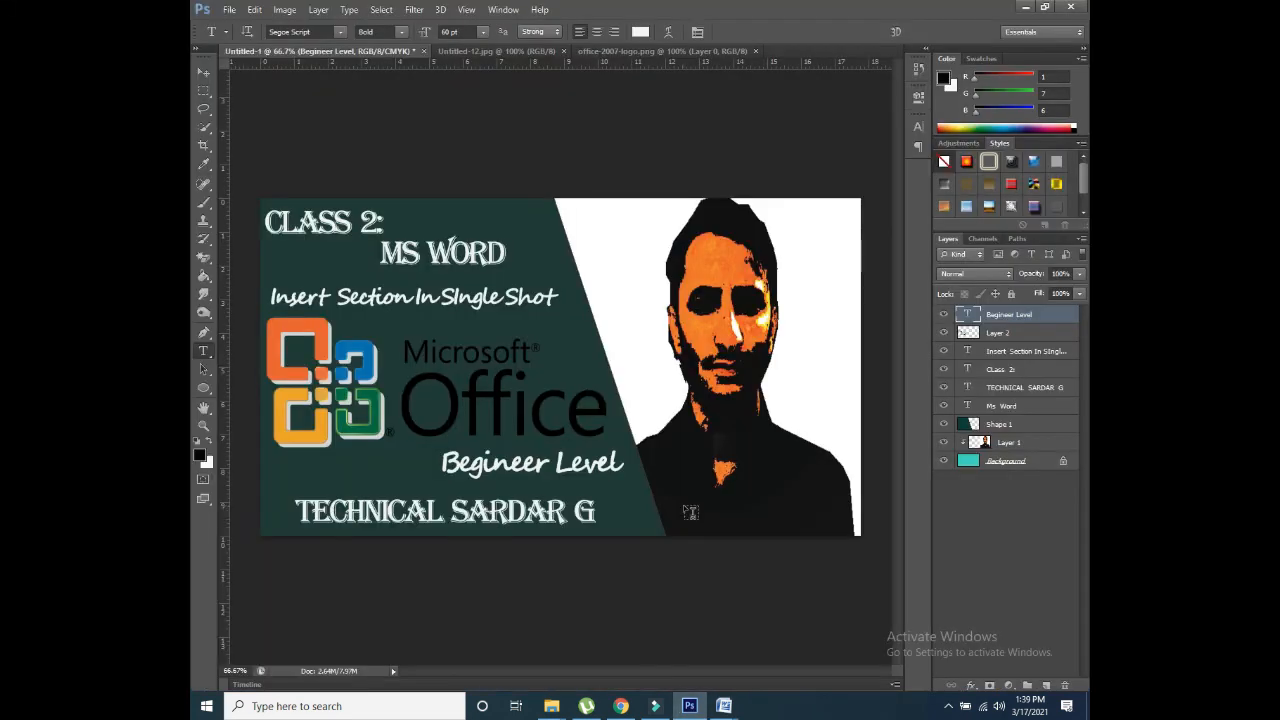
{"action": "key", "text": "ctrl+o"}
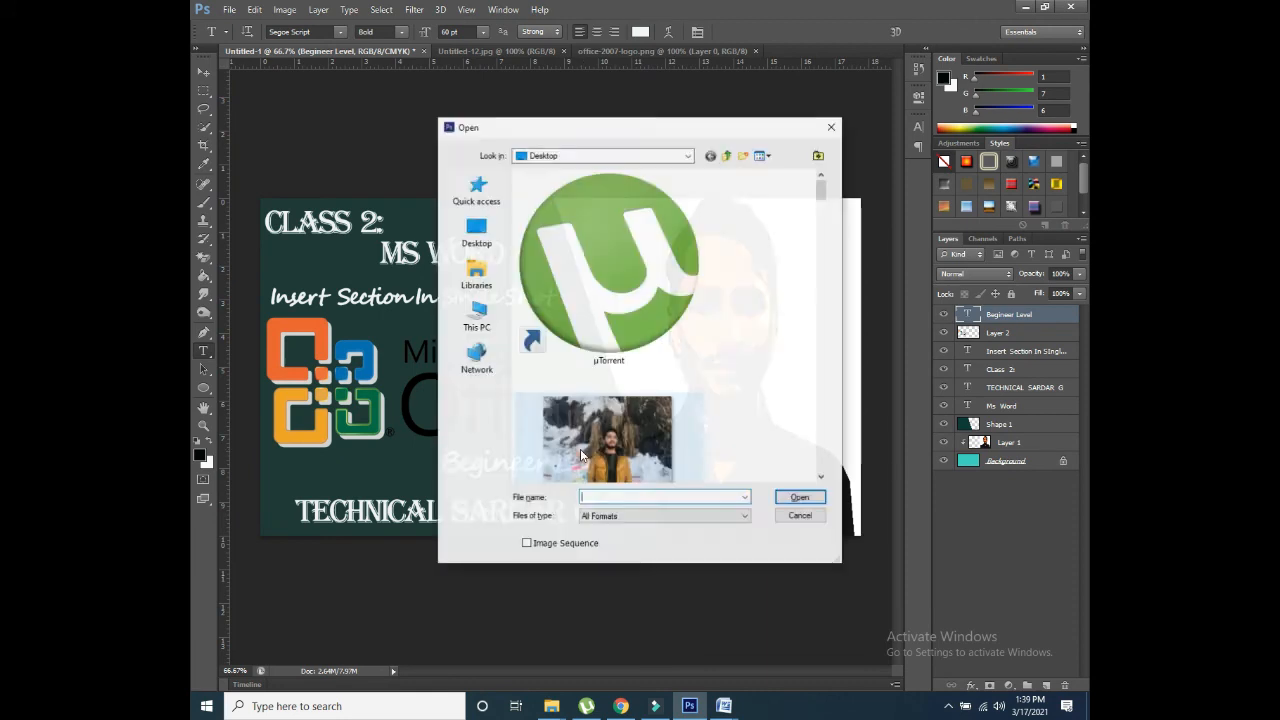
{"action": "left_click", "coordinate": [477, 232]}
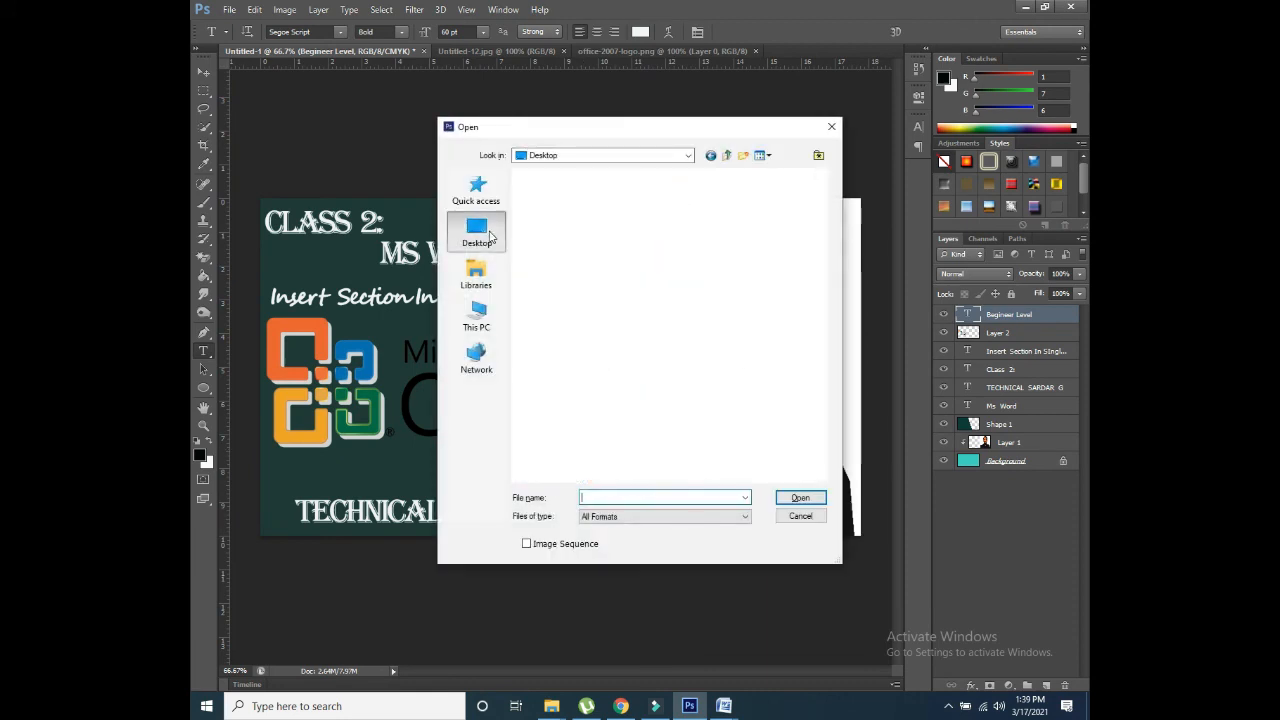
{"action": "double_click", "coordinate": [566, 266]}
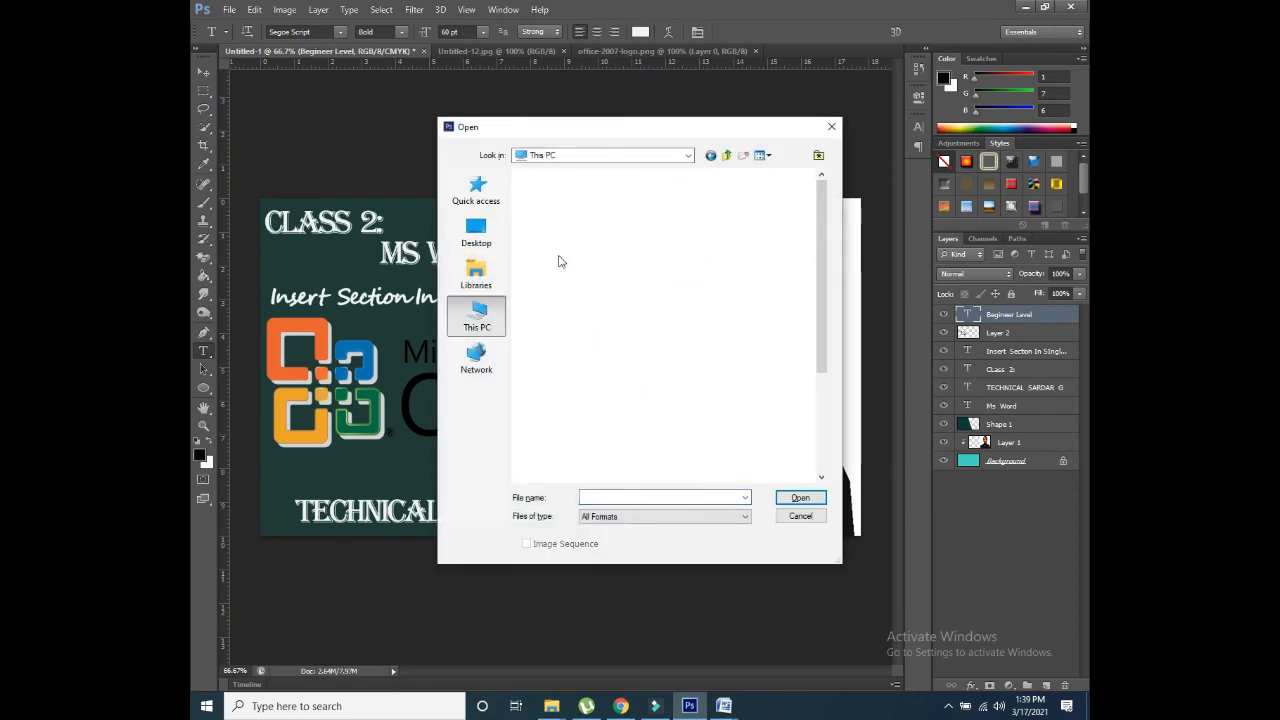
{"action": "left_click", "coordinate": [571, 316]}
{"action": "double_click", "coordinate": [571, 319]}
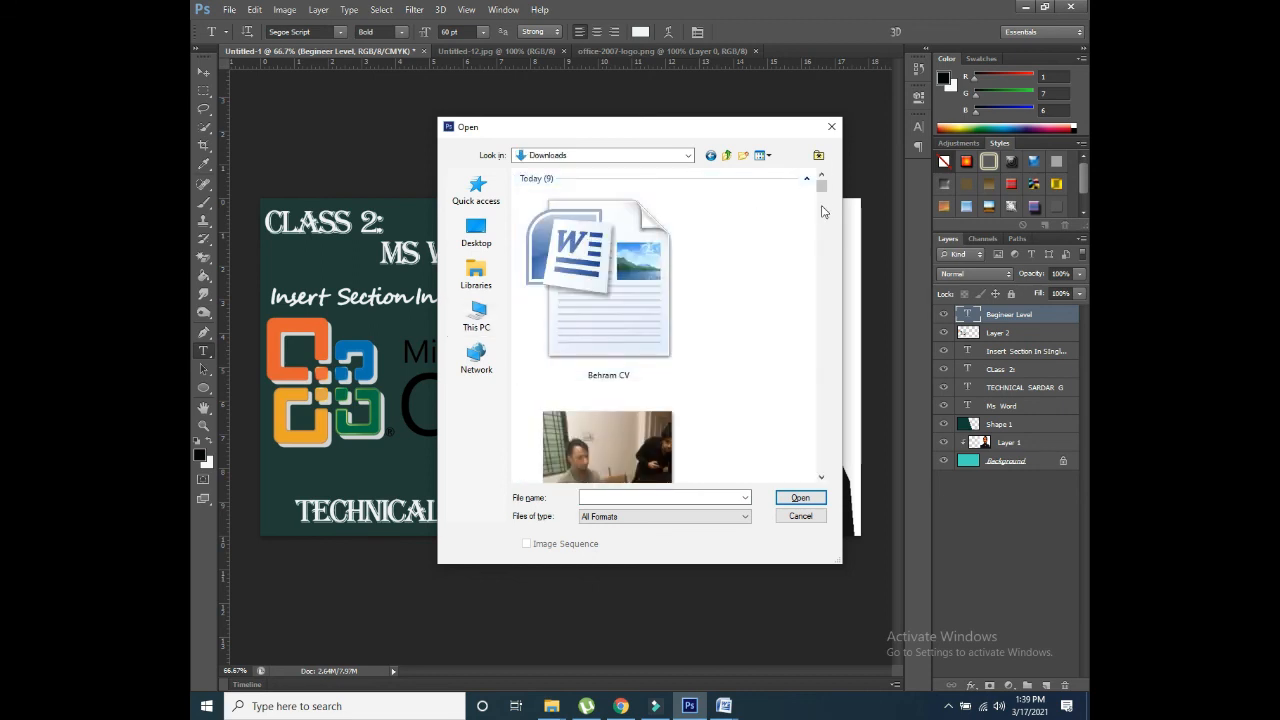
{"action": "scroll", "coordinate": [822, 211], "scroll_direction": "down", "scroll_amount": 10}
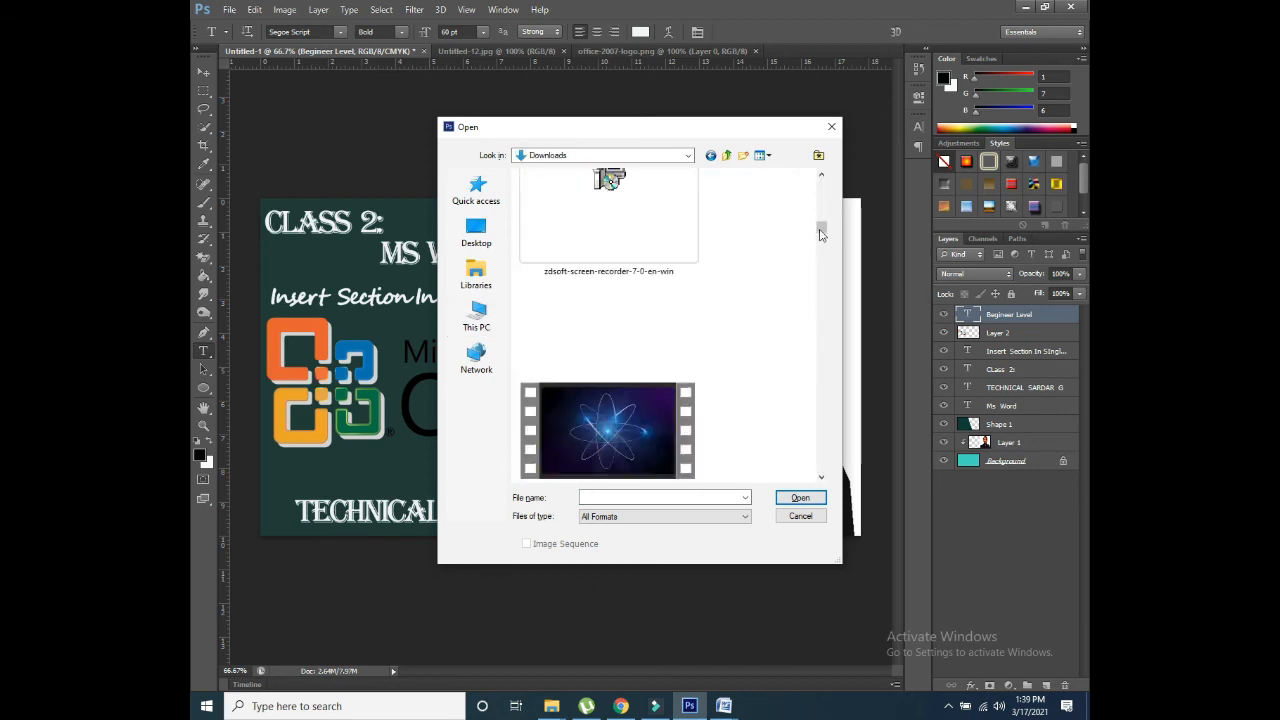
{"action": "left_click_drag", "start_coordinate": [820, 234], "coordinate": [819, 385]}
{"action": "left_click", "coordinate": [619, 250]}
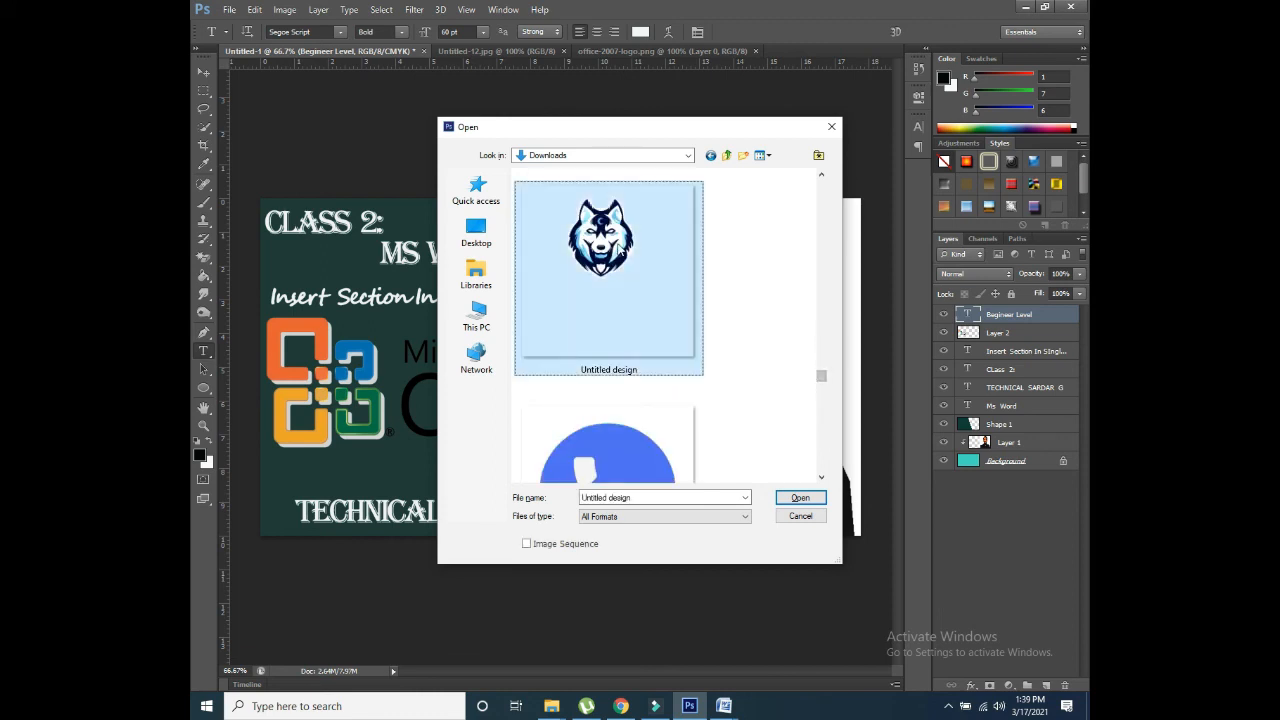
{"action": "left_click", "coordinate": [802, 517]}
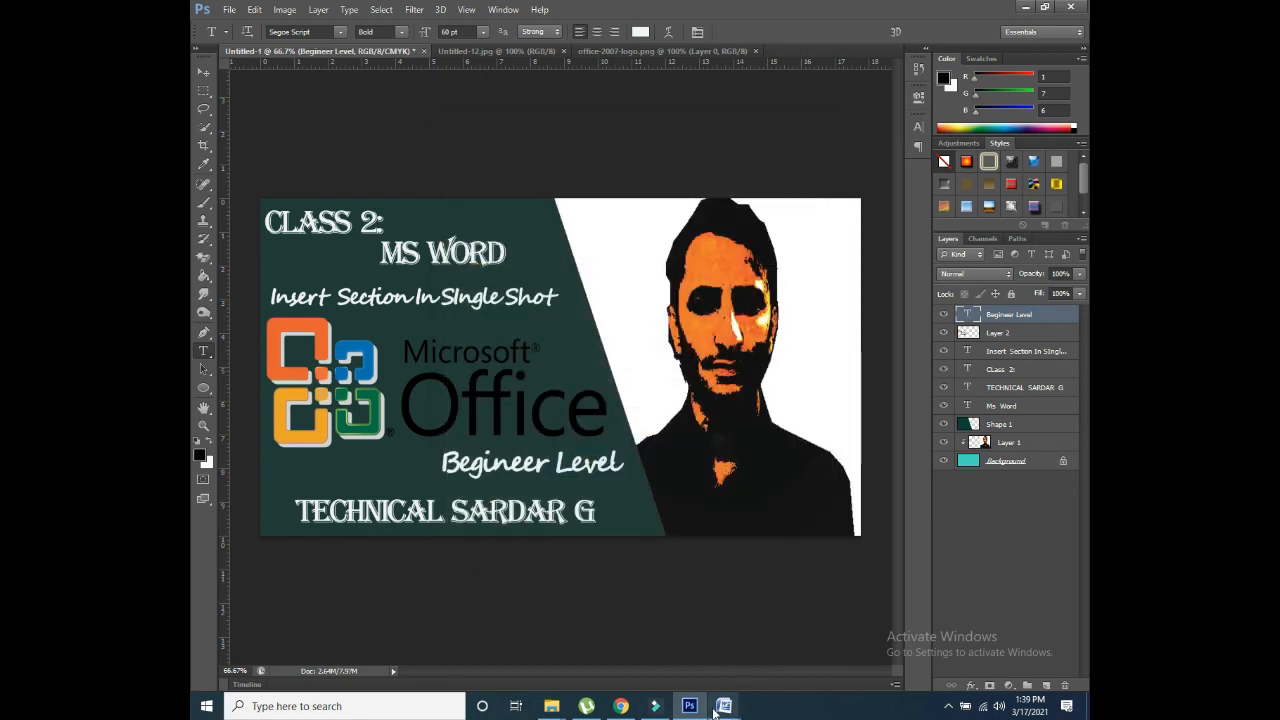
Step: Back in Word, insert the Untitled design wolf picture from the Downloads folder
{"action": "mouse_move", "coordinate": [720, 708]}
{"action": "left_click", "coordinate": [851, 630]}
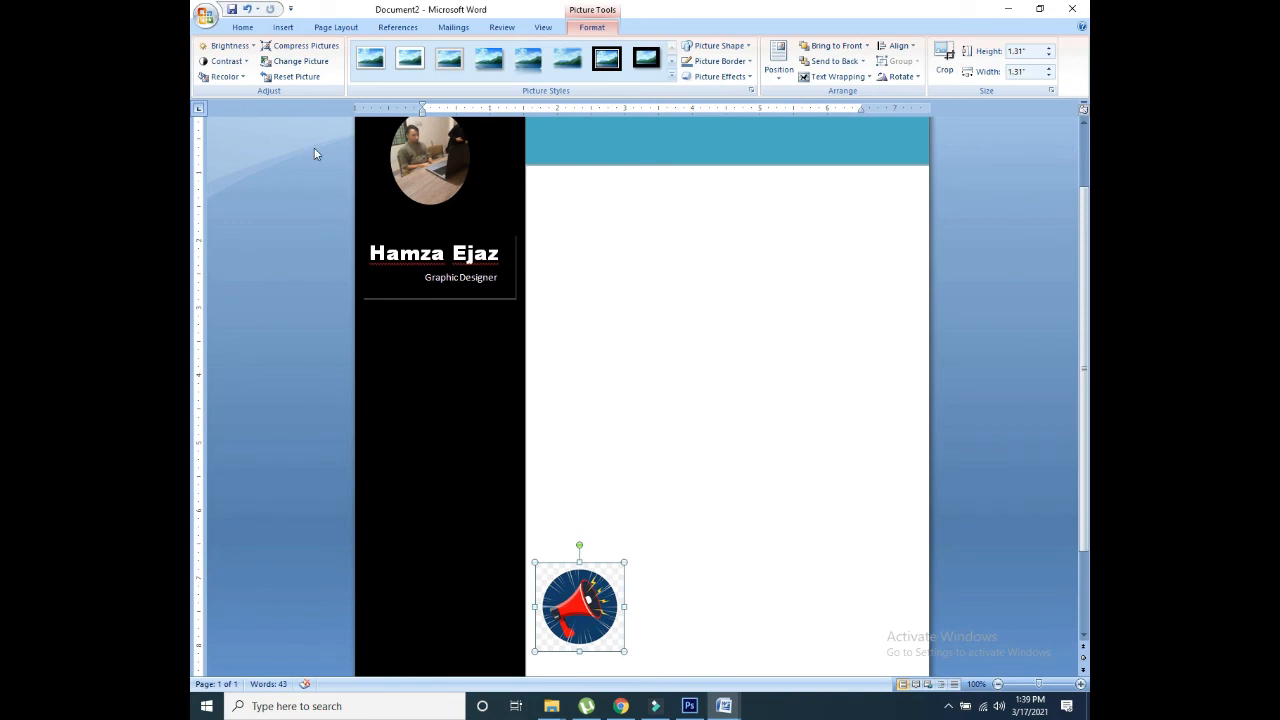
{"action": "left_click", "coordinate": [276, 27]}
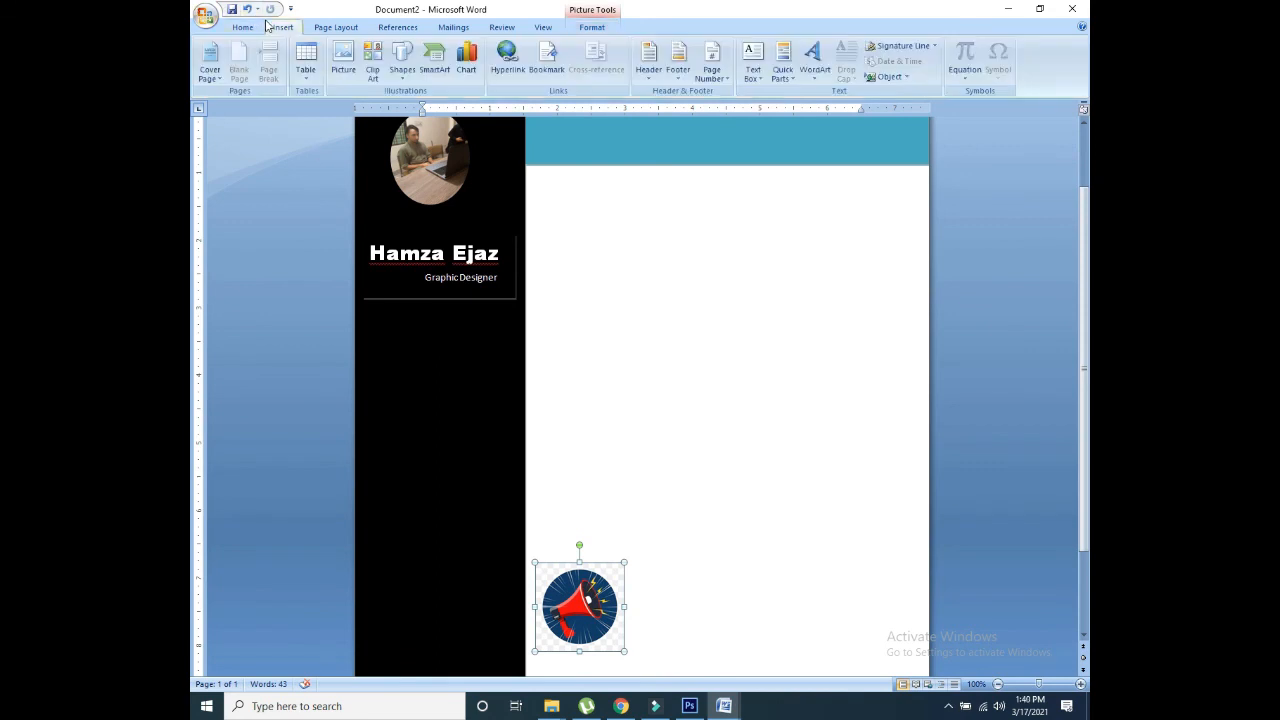
{"action": "left_click", "coordinate": [337, 62]}
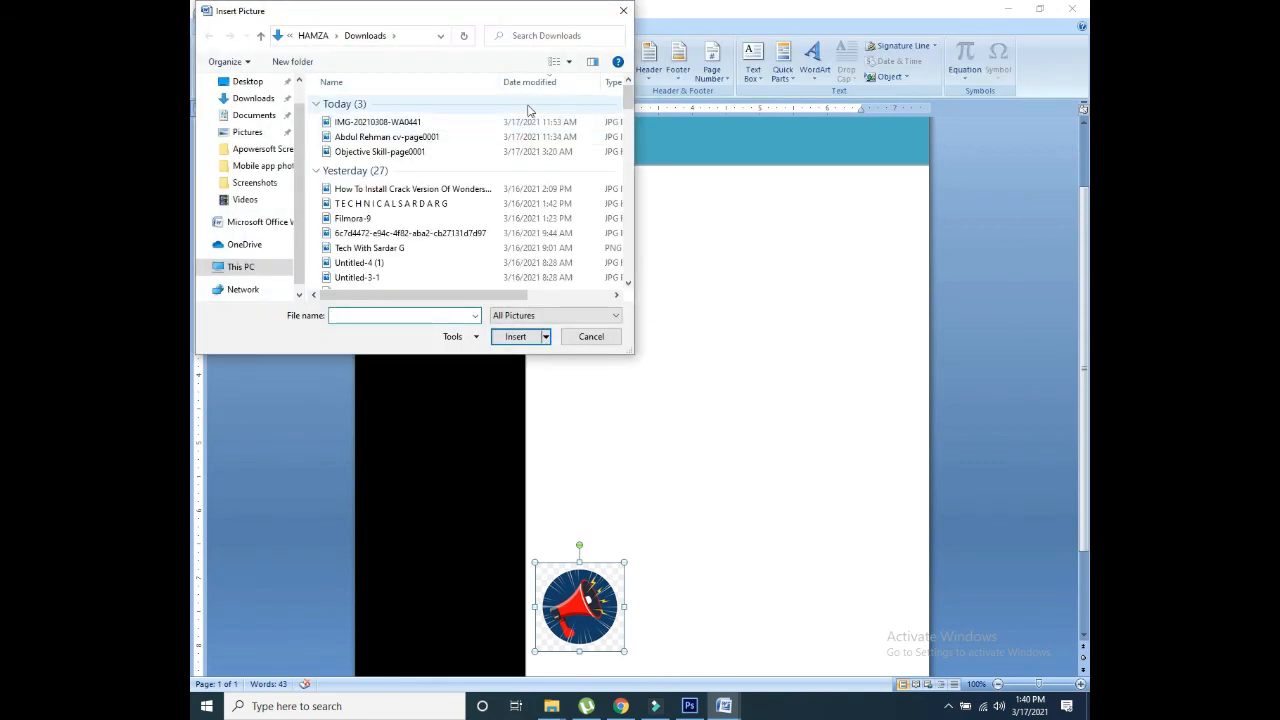
{"action": "left_click", "coordinate": [253, 98]}
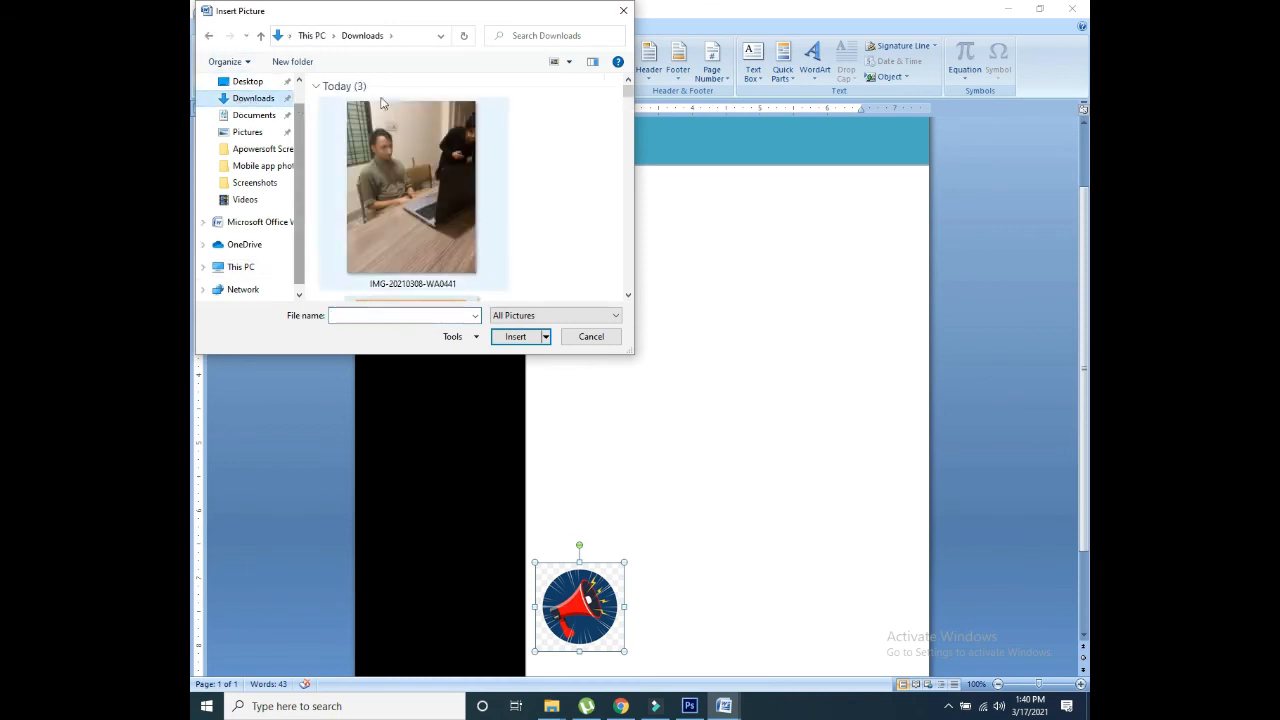
{"action": "left_click_drag", "start_coordinate": [628, 93], "coordinate": [519, 379]}
{"action": "double_click", "coordinate": [440, 170]}
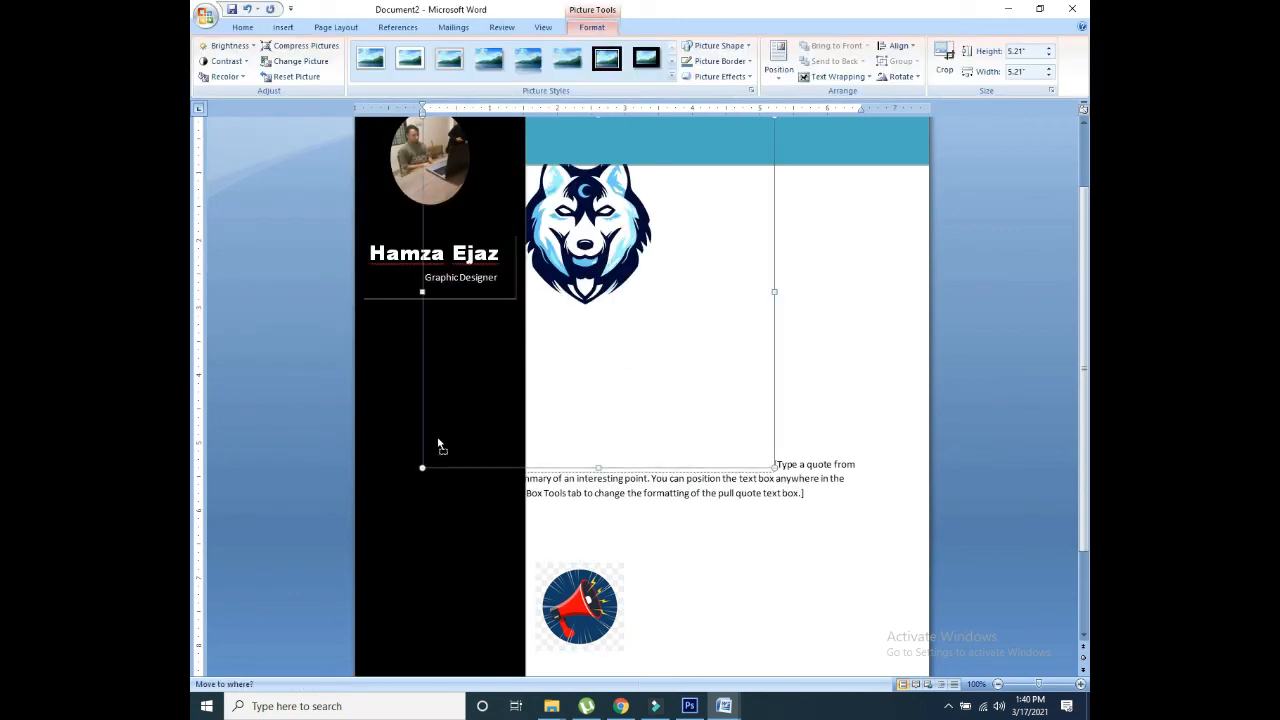
Step: Set the wolf to In Front of Text, shrink it to 1.07 inches, and place it in the black sidebar
{"action": "left_click_drag", "start_coordinate": [439, 446], "coordinate": [559, 349]}
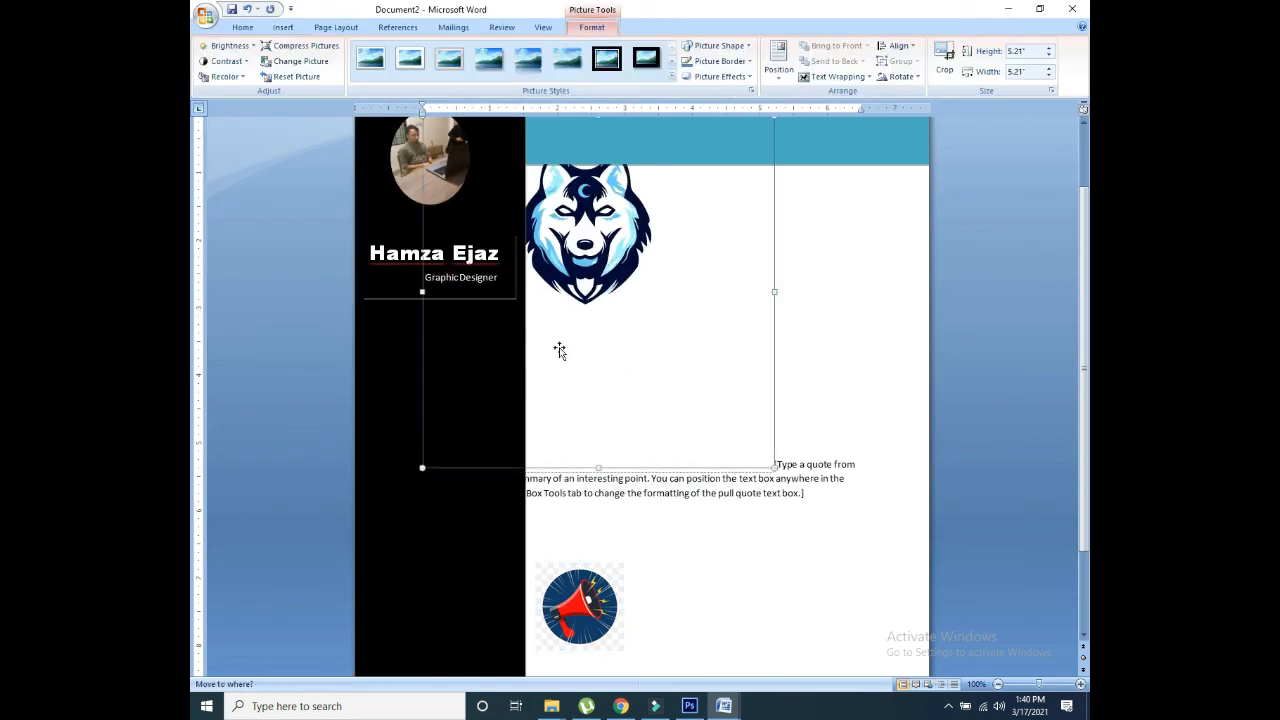
{"action": "left_click", "coordinate": [835, 77]}
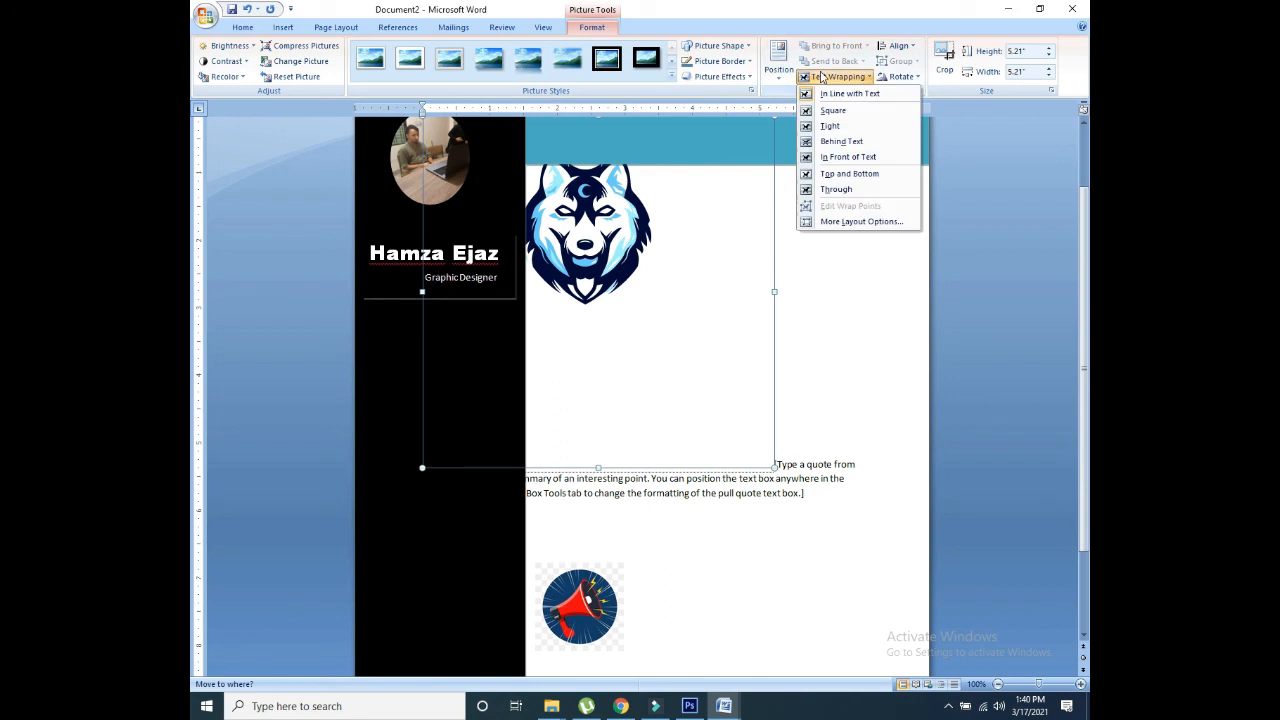
{"action": "left_click", "coordinate": [838, 158]}
{"action": "left_click_drag", "start_coordinate": [709, 307], "coordinate": [503, 511]}
{"action": "left_click_drag", "start_coordinate": [533, 485], "coordinate": [595, 282]}
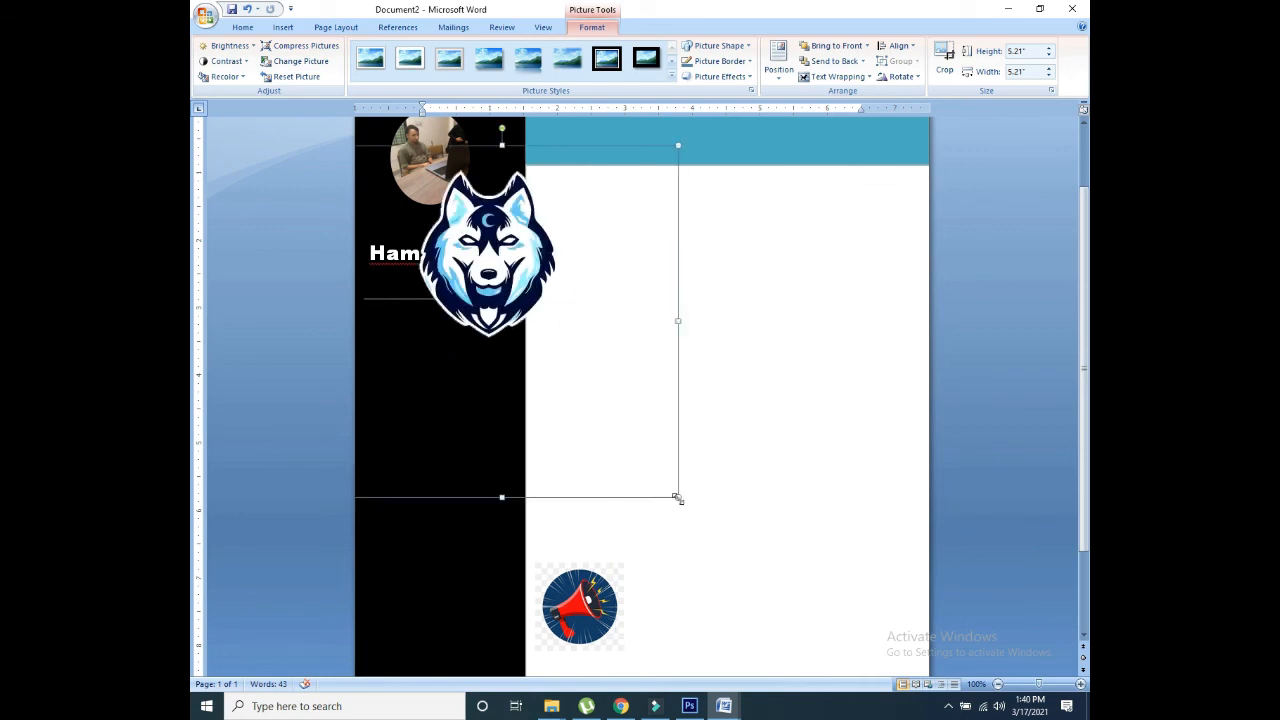
{"action": "left_click_drag", "start_coordinate": [677, 498], "coordinate": [406, 222]}
{"action": "left_click_drag", "start_coordinate": [366, 175], "coordinate": [378, 512]}
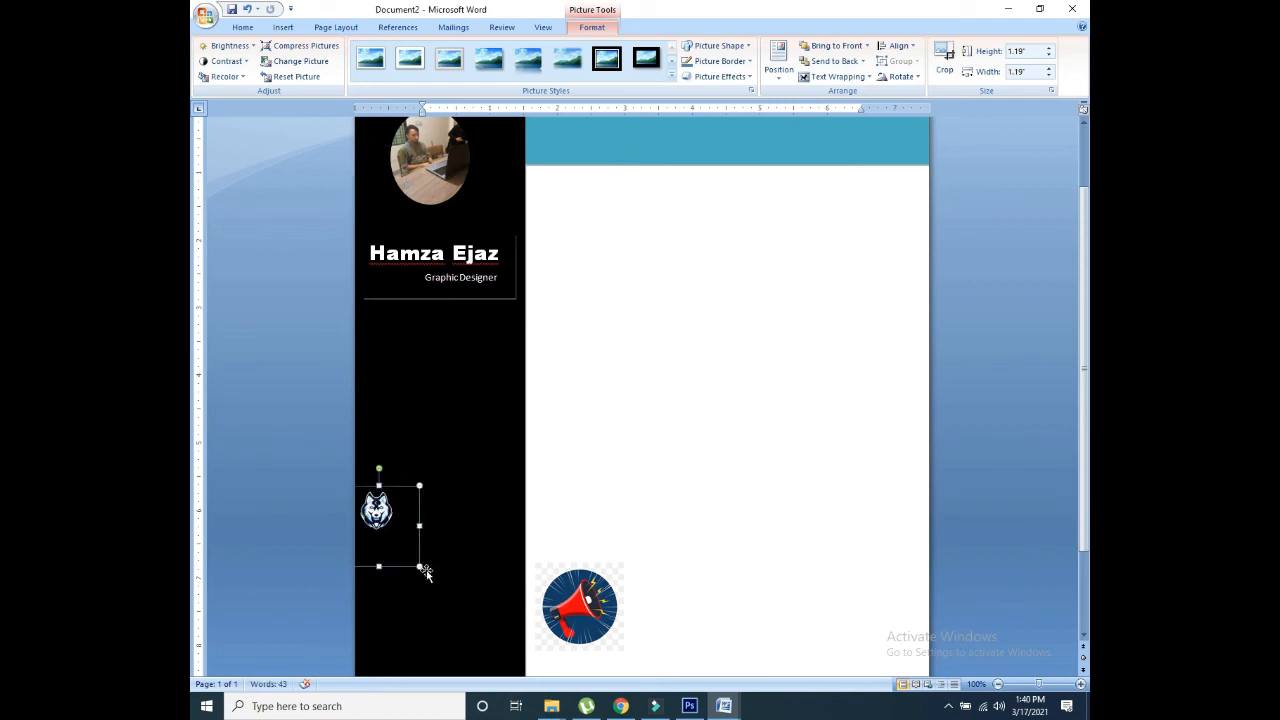
{"action": "left_click_drag", "start_coordinate": [417, 564], "coordinate": [411, 558]}
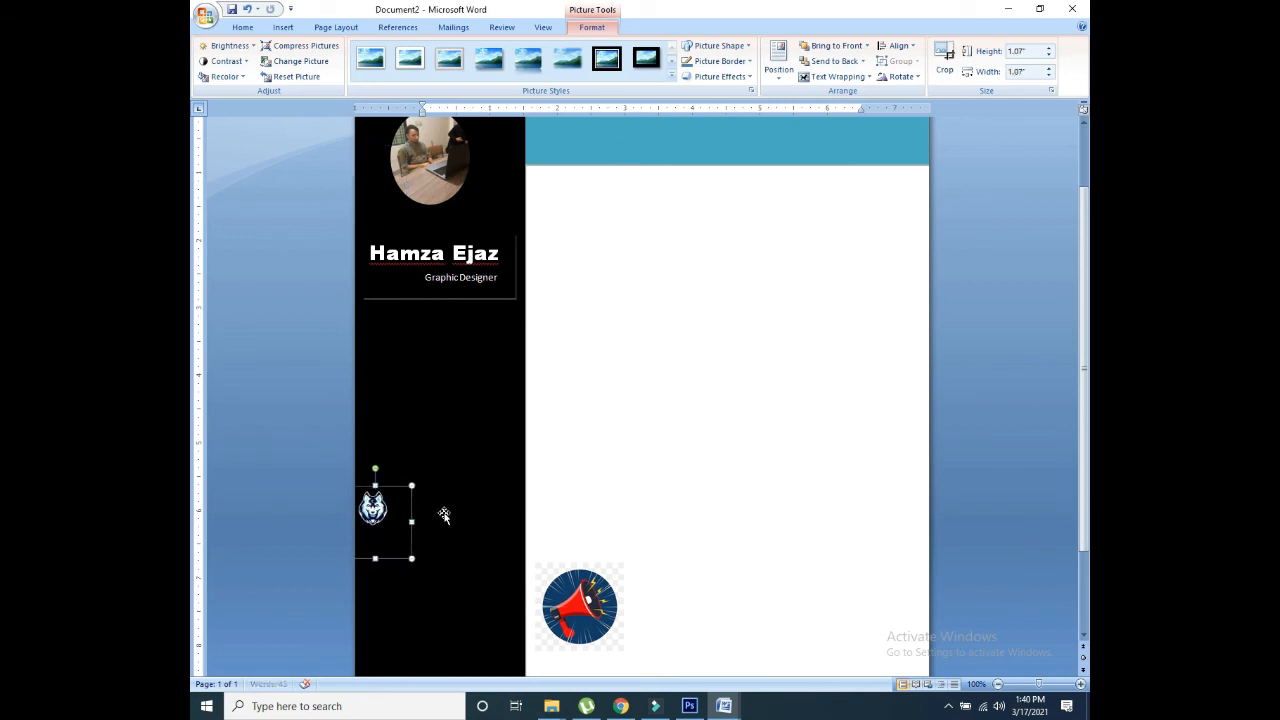
{"action": "left_click", "coordinate": [444, 515]}
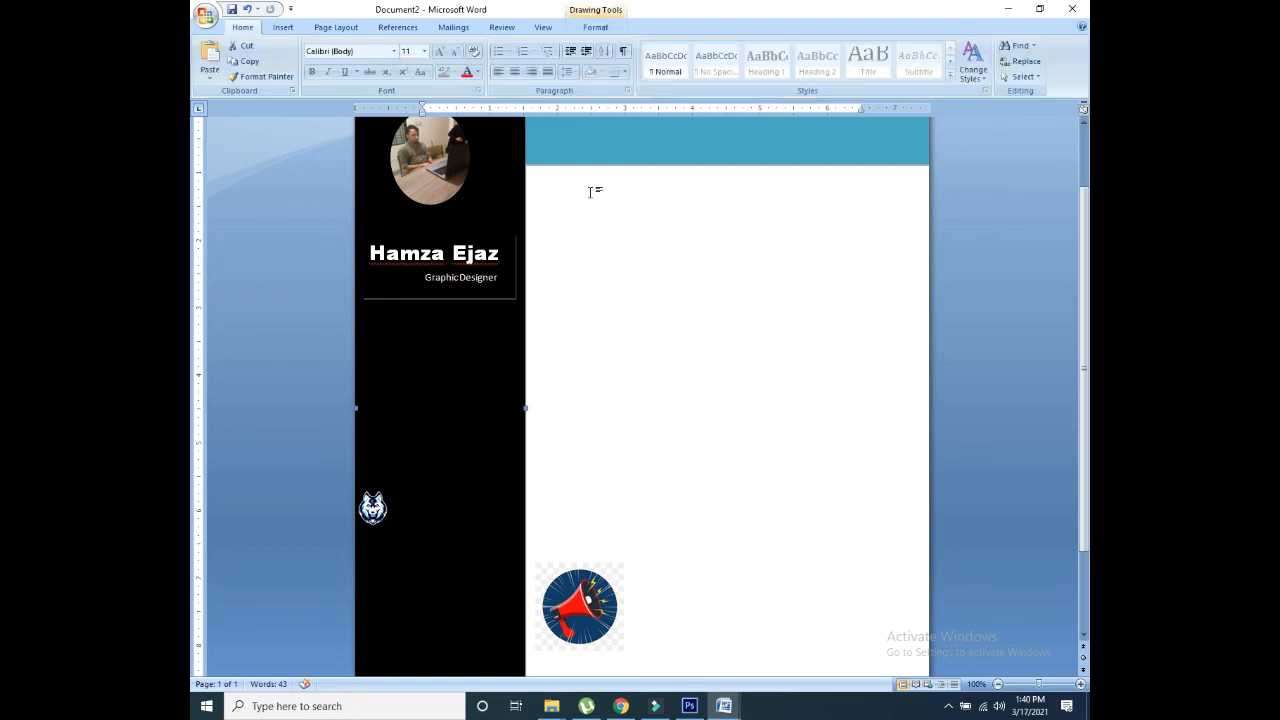
Step: Insert a Simple Text Box from the built-in text box gallery
{"action": "left_click", "coordinate": [283, 27]}
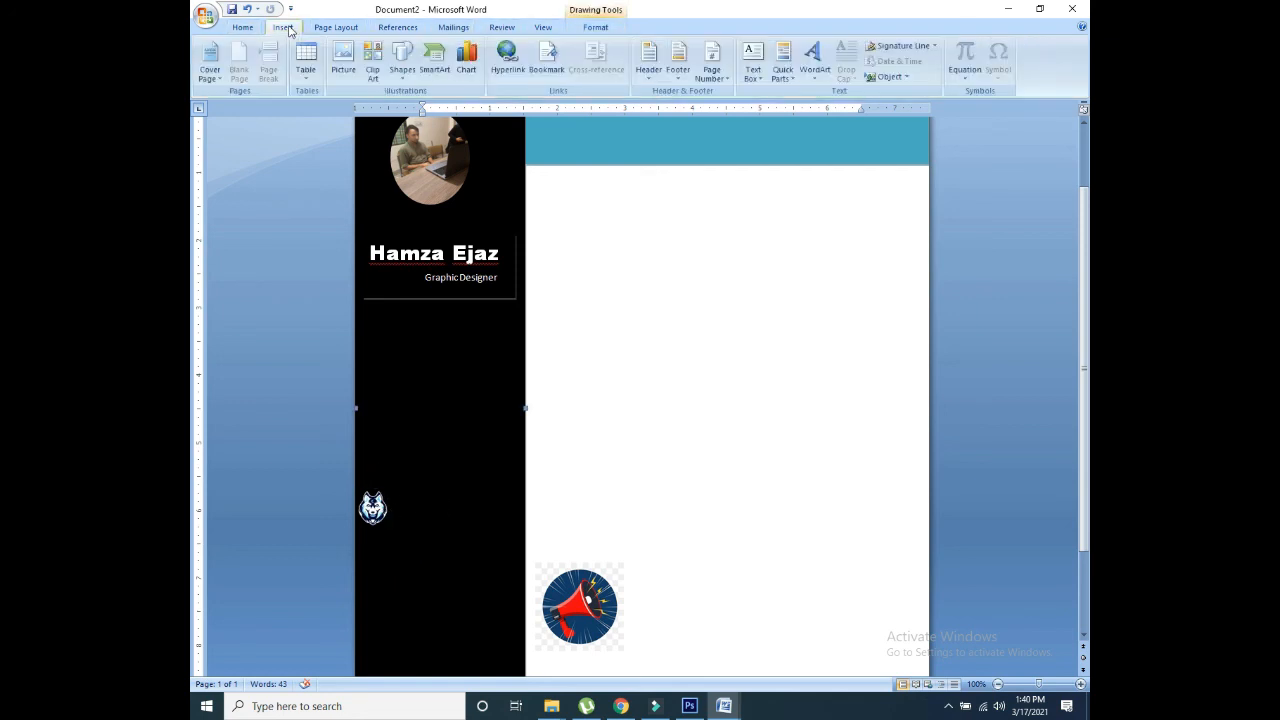
{"action": "left_click", "coordinate": [593, 183]}
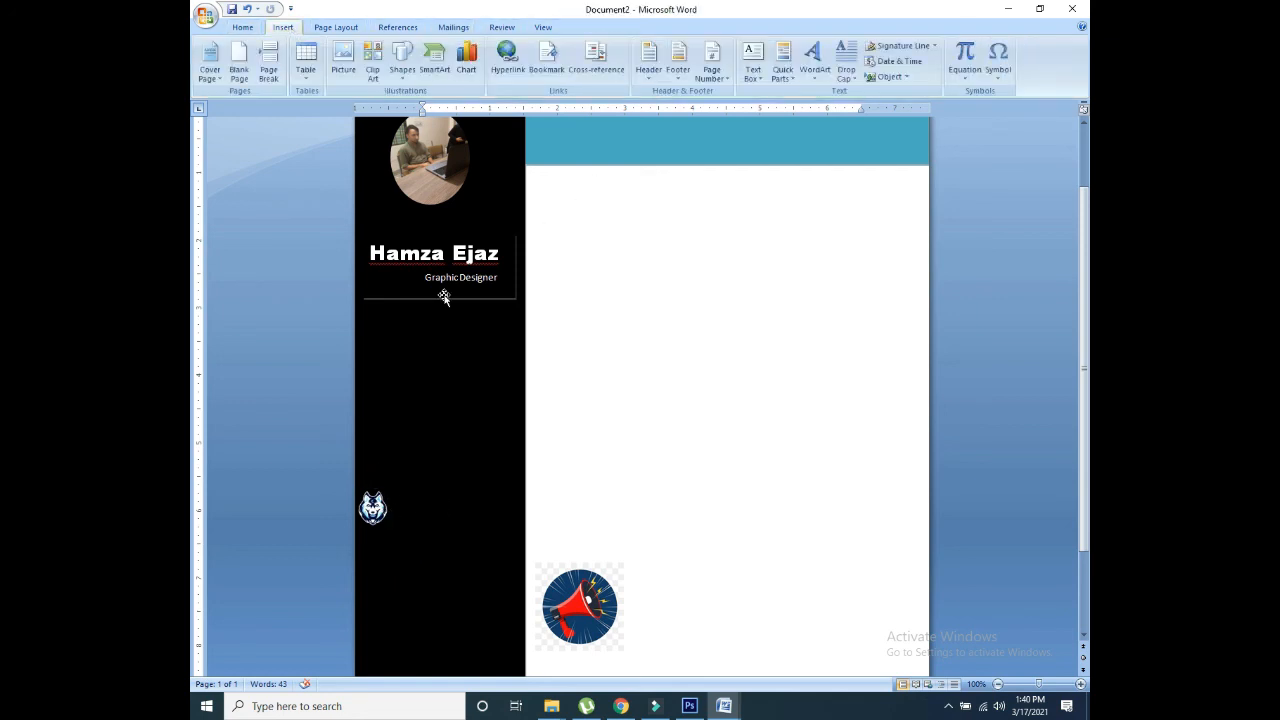
{"action": "left_click", "coordinate": [760, 62]}
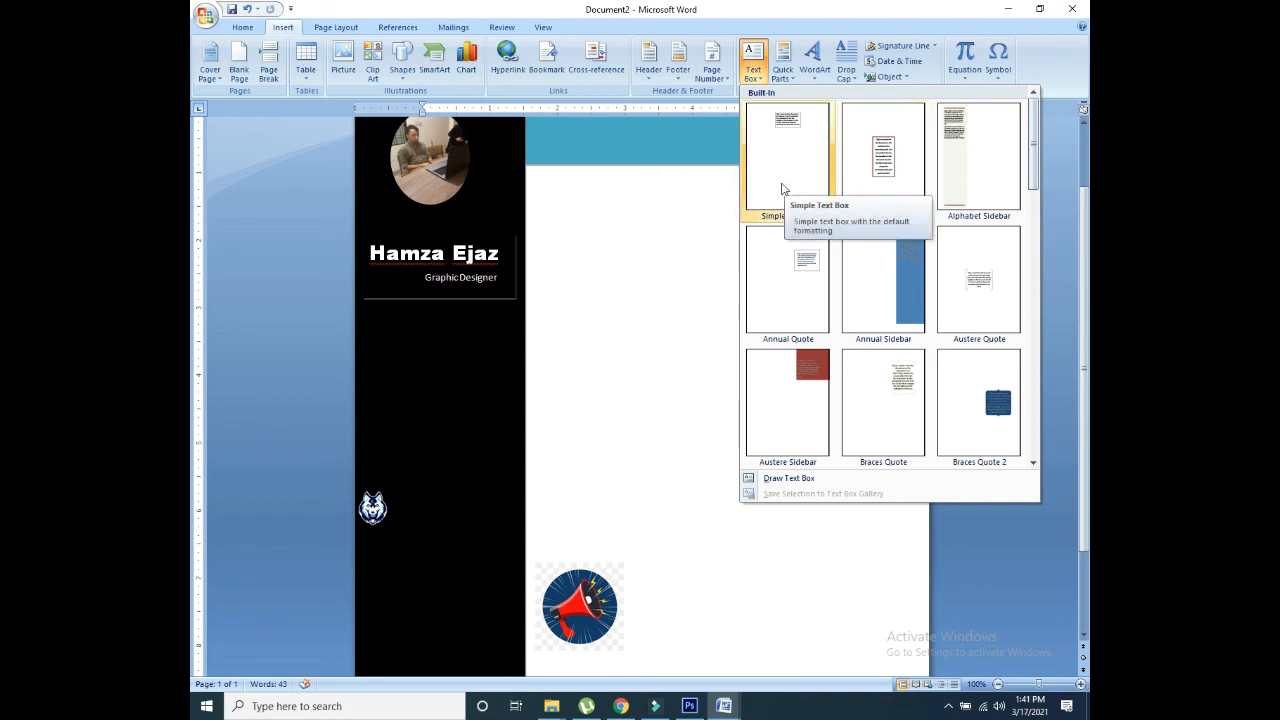
{"action": "left_click", "coordinate": [783, 160]}
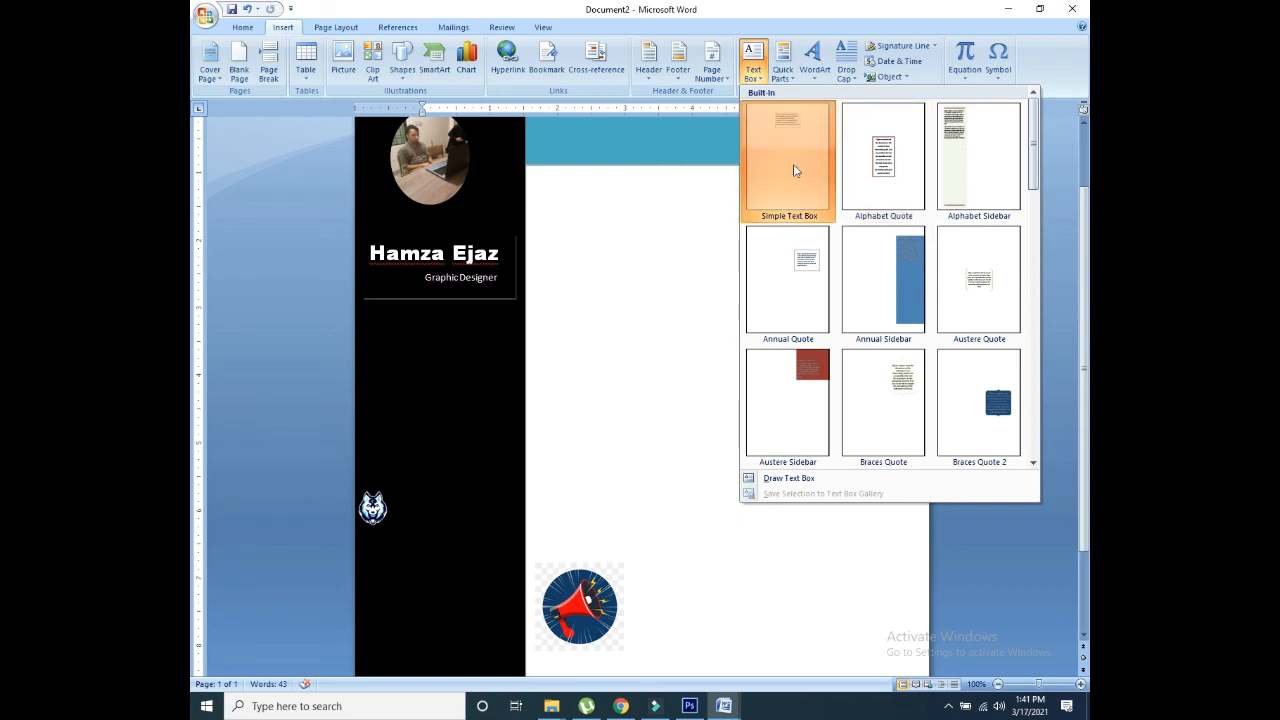
Step: Delete the placeholder quote text sitting above the teal banner
{"action": "left_click_drag", "start_coordinate": [653, 225], "coordinate": [662, 318]}
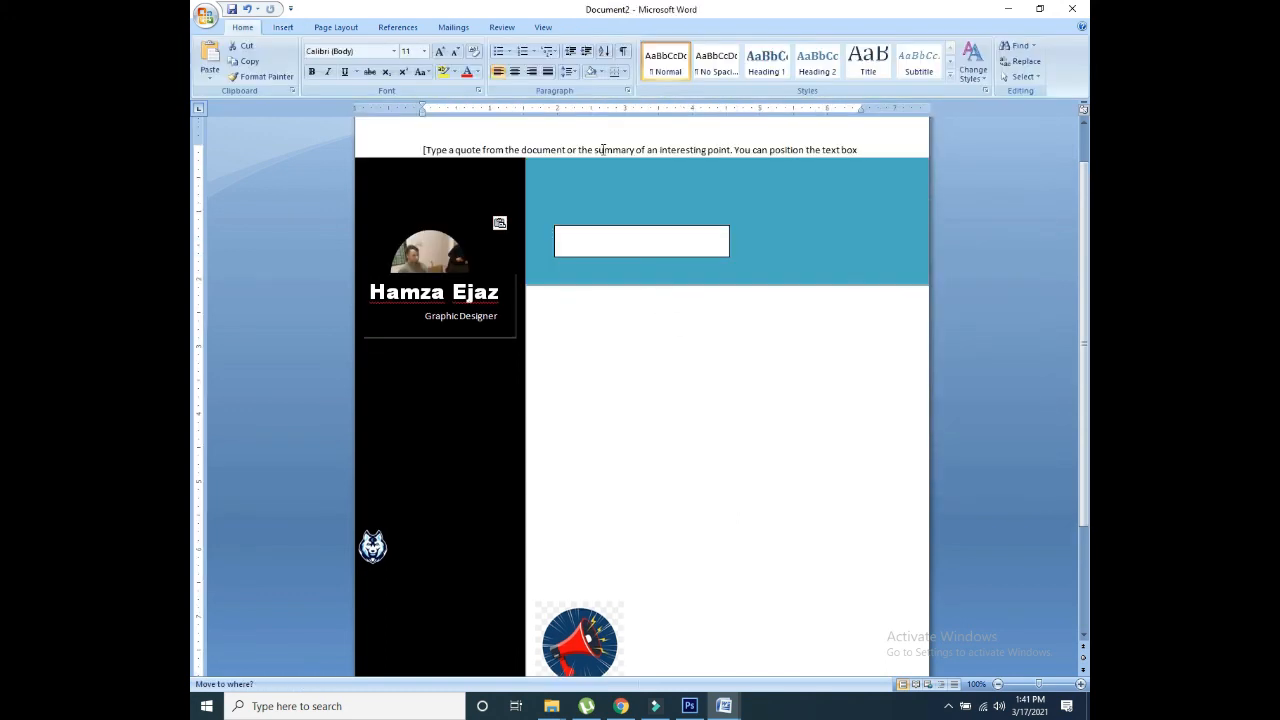
{"action": "left_click", "coordinate": [606, 234]}
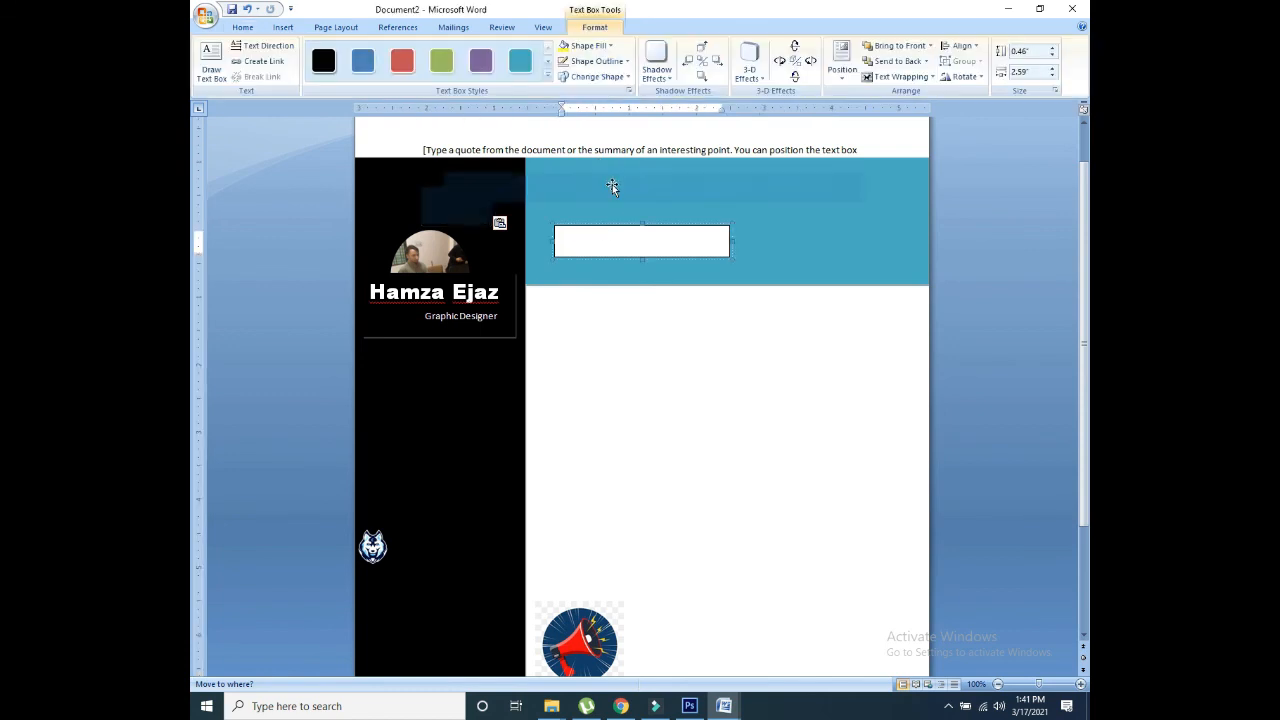
{"action": "left_click_drag", "start_coordinate": [593, 150], "coordinate": [858, 151]}
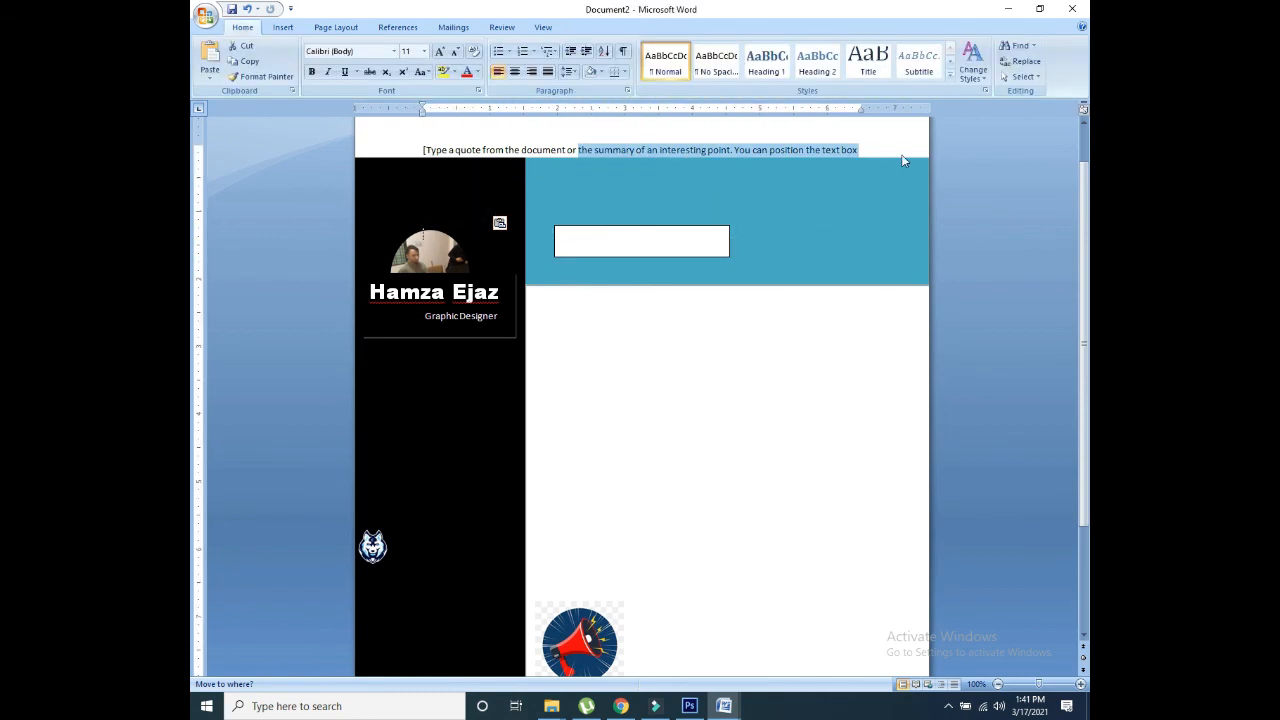
{"action": "left_click", "coordinate": [875, 137]}
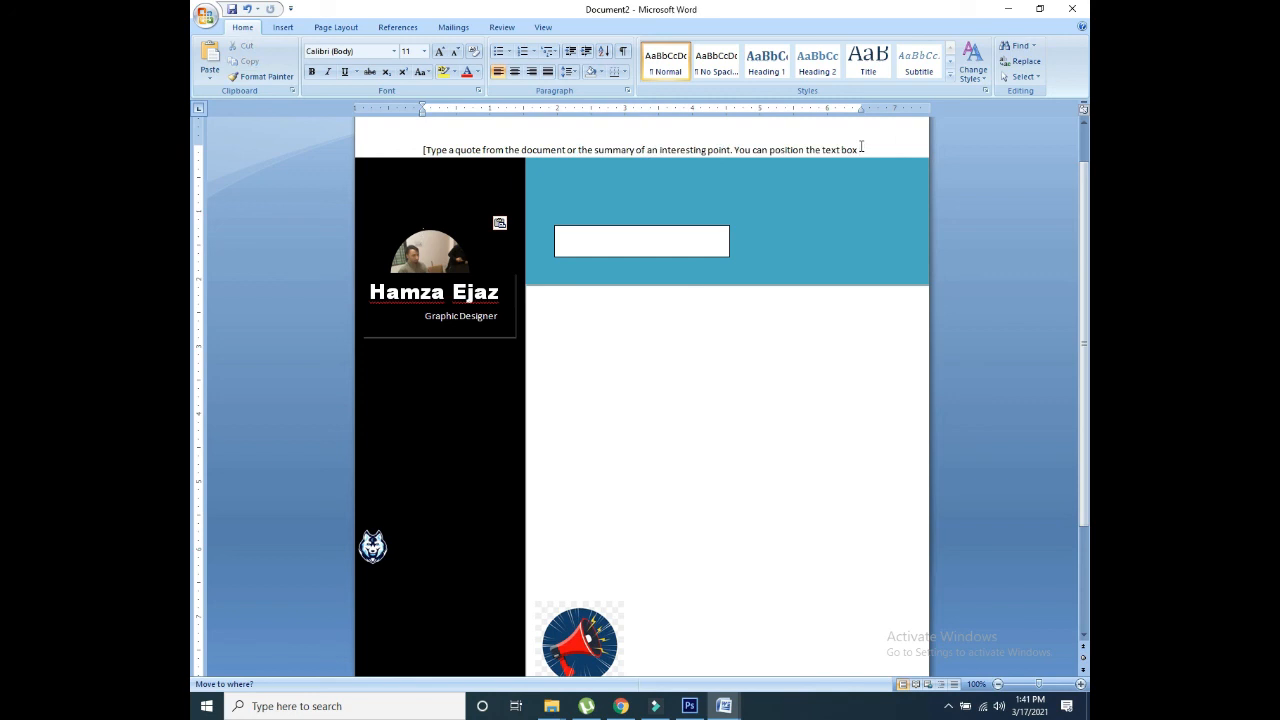
{"action": "key", "text": "BackSpace"}
{"action": "key", "text": "BackSpace"}
{"action": "key", "text": "BackSpace"}
{"action": "key", "text": "BackSpace"}
{"action": "key", "text": "BackSpace"}
{"action": "key", "text": "BackSpace"}
{"action": "key", "text": "BackSpace"}
{"action": "key", "text": "BackSpace"}
{"action": "key", "text": "BackSpace"}
{"action": "key", "text": "BackSpace"}
{"action": "key", "text": "BackSpace"}
{"action": "key", "text": "BackSpace"}
{"action": "key", "text": "BackSpace"}
{"action": "key", "text": "BackSpace"}
{"action": "key", "text": "BackSpace"}
{"action": "key", "text": "BackSpace"}
{"action": "key", "text": "BackSpace"}
{"action": "key", "text": "BackSpace"}
{"action": "key", "text": "BackSpace"}
{"action": "key", "text": "BackSpace"}
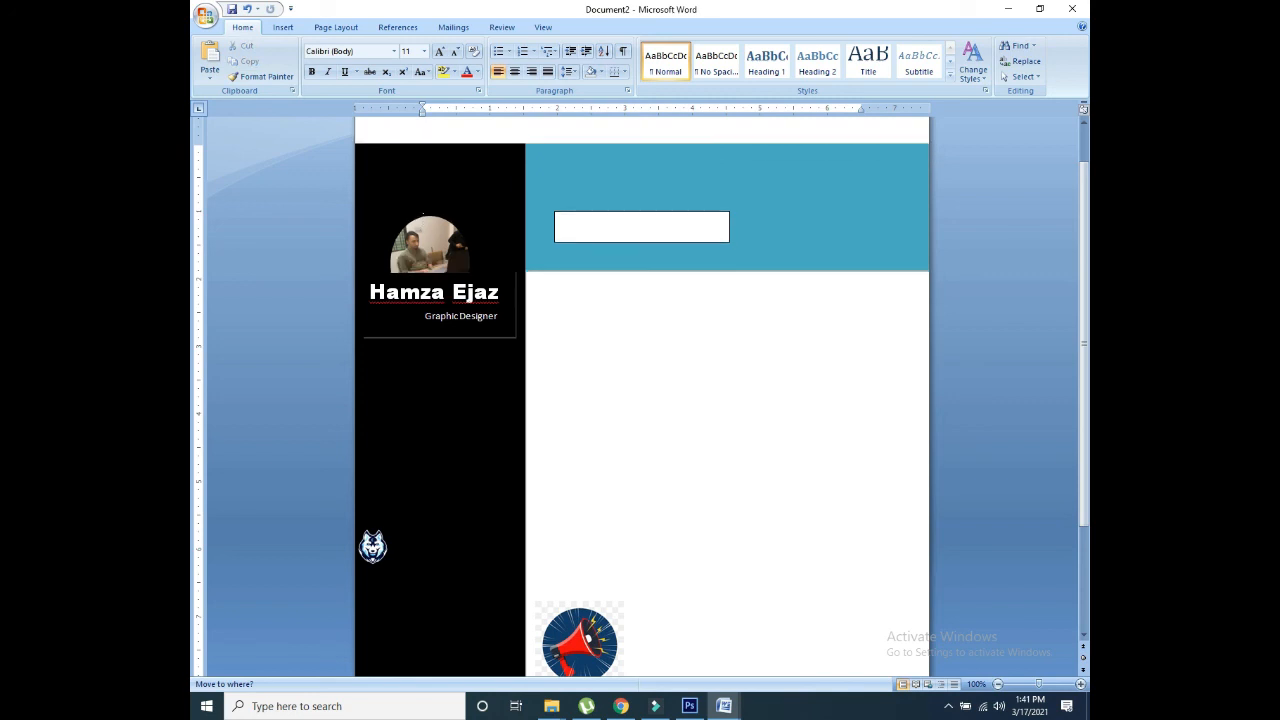
Step: Move the black sidebar and teal banner to the page top and widen the banner to the right edge
{"action": "mouse_move", "coordinate": [1084, 223]}
{"action": "left_mouse_down"}
{"action": "mouse_move", "coordinate": [1085, 255]}
{"action": "mouse_move", "coordinate": [1085, 234]}
{"action": "left_mouse_up"}
{"action": "left_click", "coordinate": [597, 148]}
{"action": "left_click_drag", "start_coordinate": [596, 148], "coordinate": [594, 138]}
{"action": "left_click", "coordinate": [474, 169]}
{"action": "left_click_drag", "start_coordinate": [474, 169], "coordinate": [475, 156]}
{"action": "left_click_drag", "start_coordinate": [1084, 236], "coordinate": [1086, 181]}
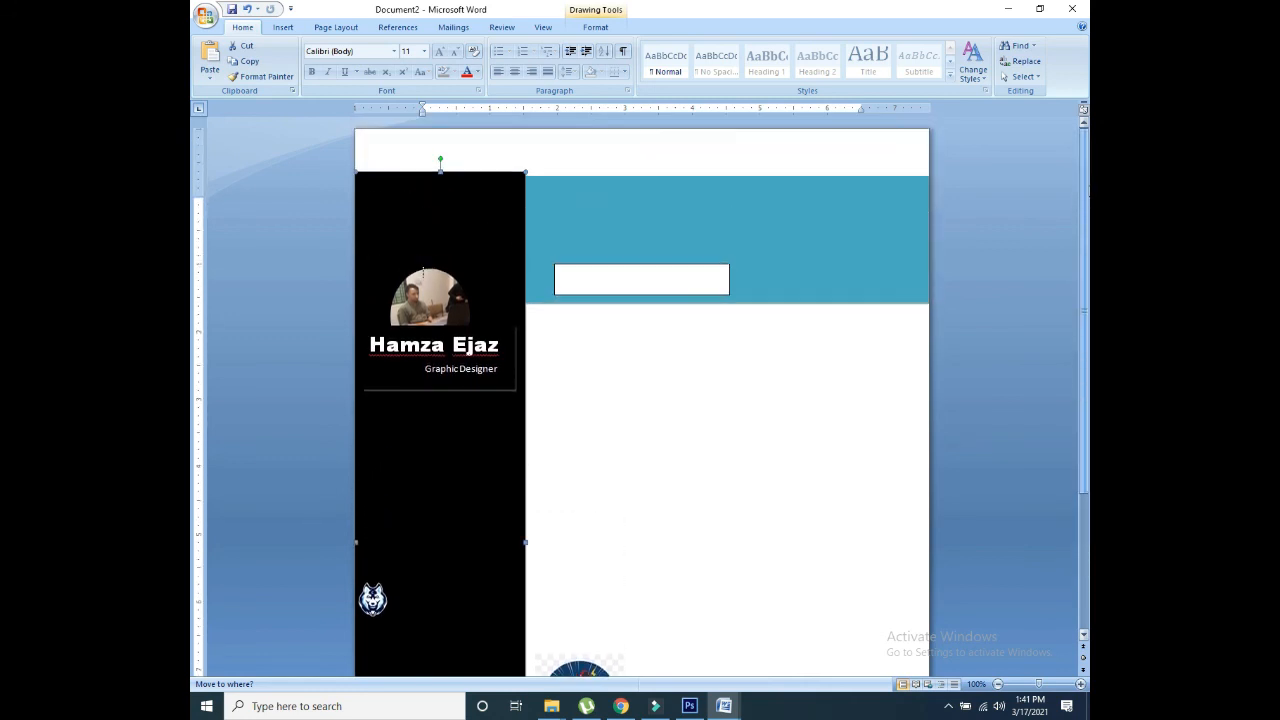
{"action": "left_click_drag", "start_coordinate": [575, 212], "coordinate": [580, 163]}
{"action": "left_click_drag", "start_coordinate": [452, 215], "coordinate": [443, 169]}
{"action": "left_click", "coordinate": [563, 177]}
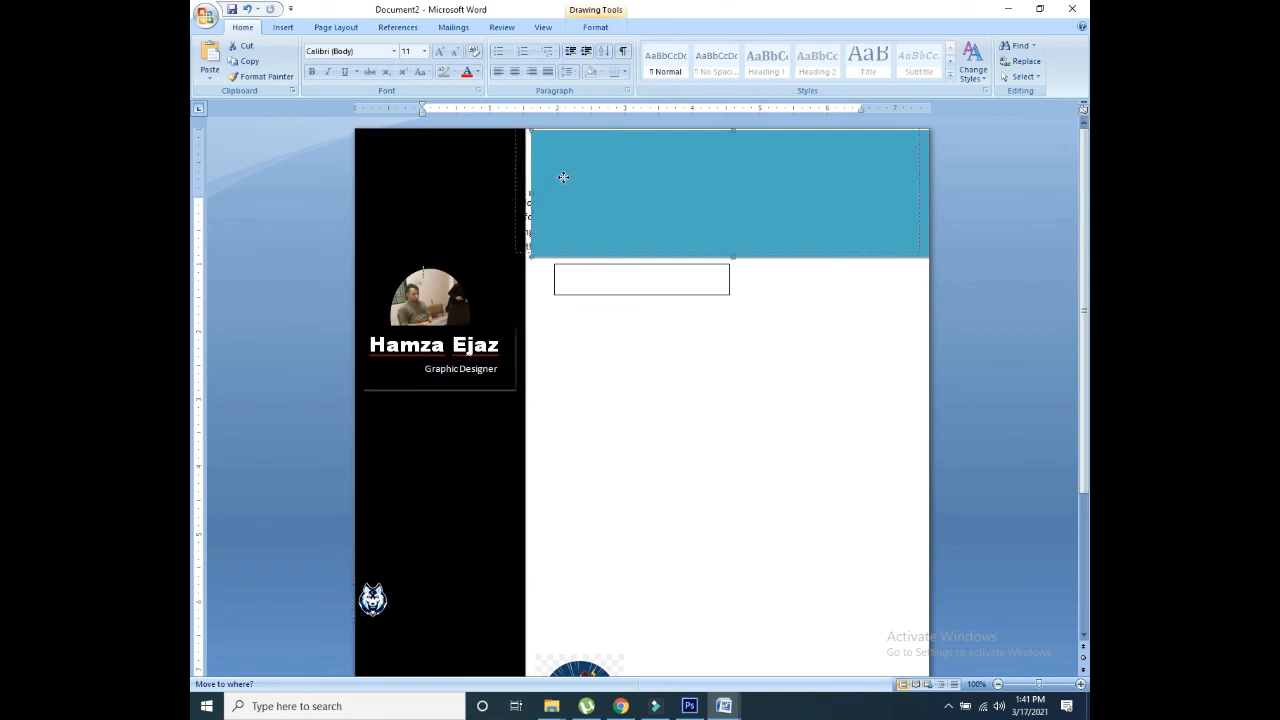
{"action": "left_click_drag", "start_coordinate": [561, 177], "coordinate": [566, 174]}
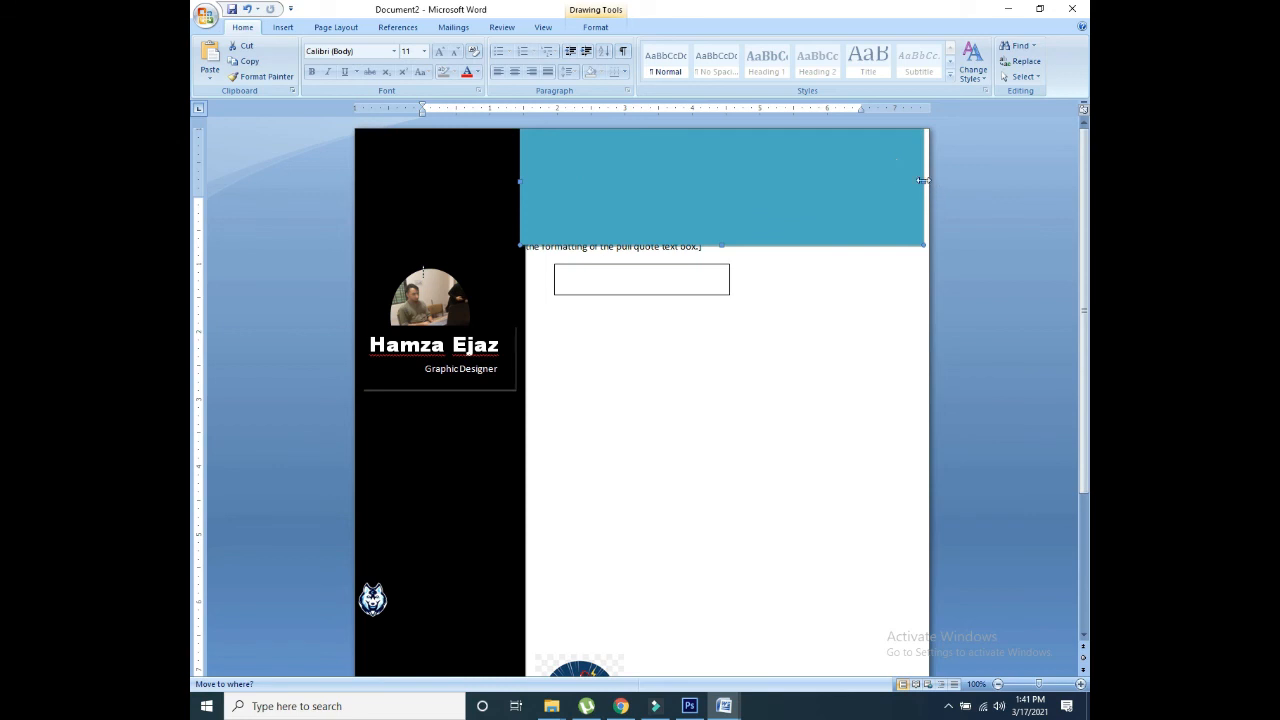
{"action": "left_click_drag", "start_coordinate": [922, 180], "coordinate": [946, 174]}
Step: Delete the leftover pull-quote text and move the empty text box to the banner's top
{"action": "left_click", "coordinate": [848, 317]}
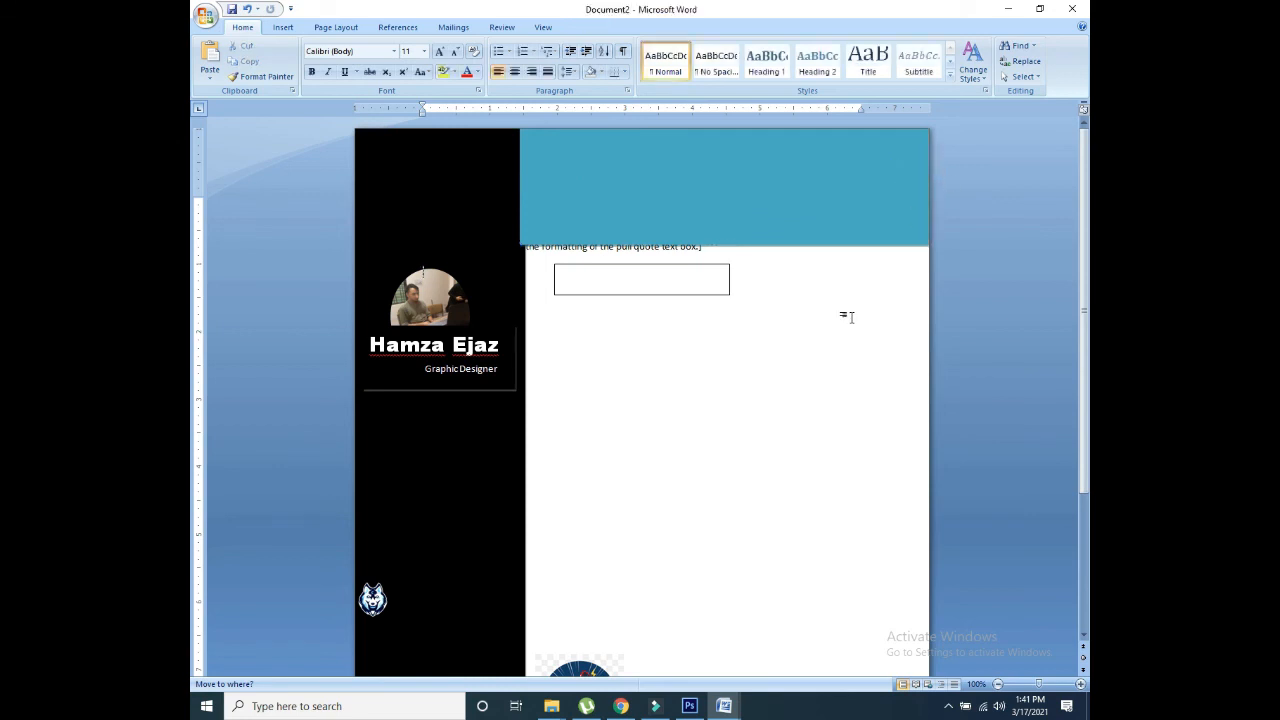
{"action": "left_click", "coordinate": [640, 247]}
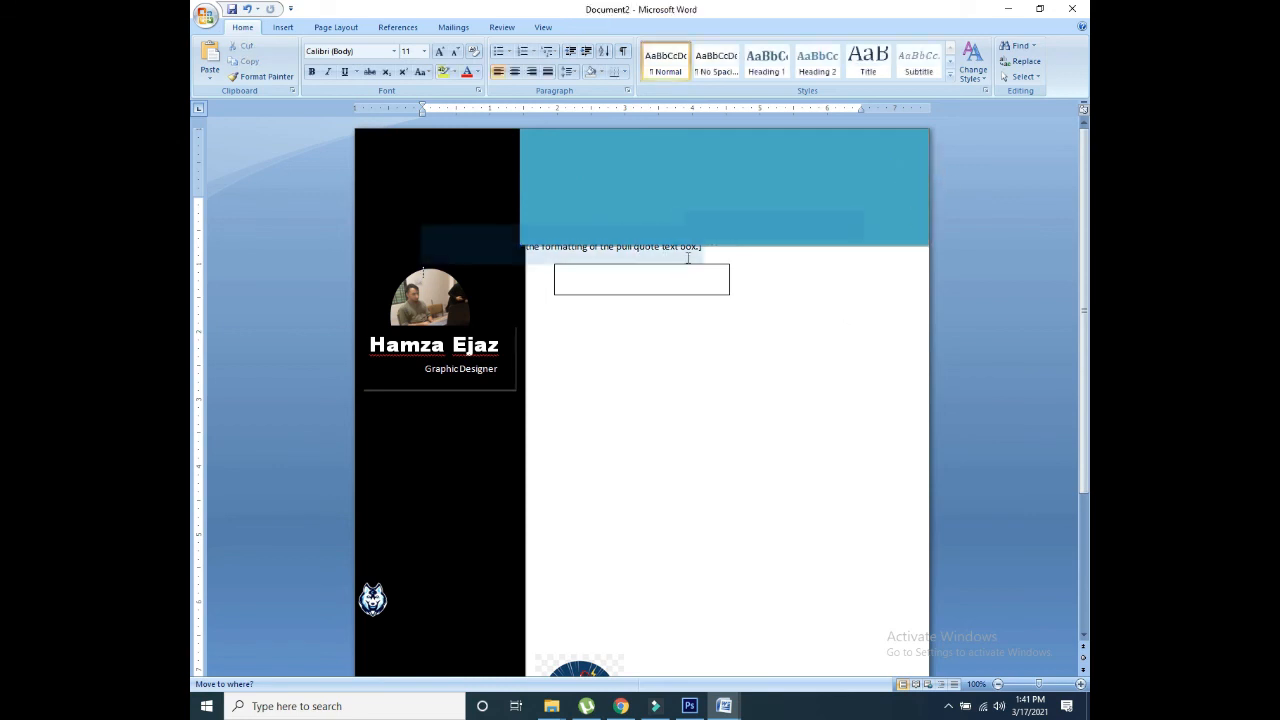
{"action": "key", "text": "Delete"}
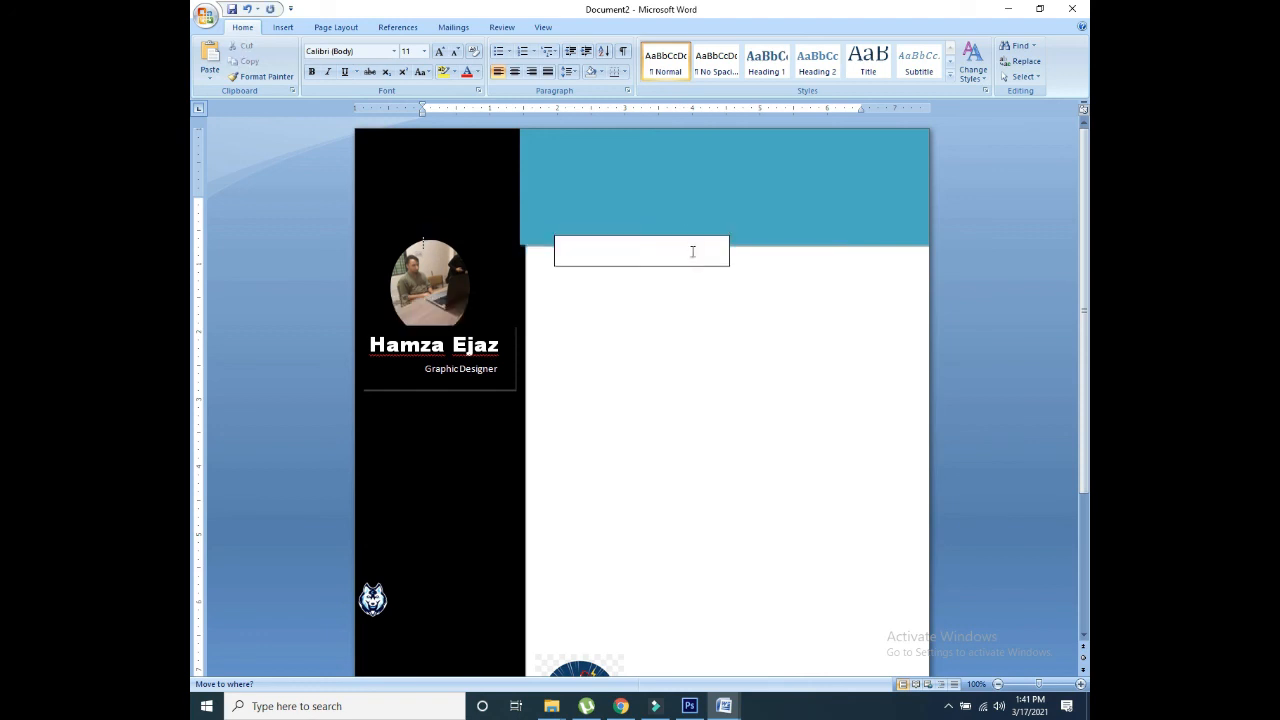
{"action": "left_click_drag", "start_coordinate": [571, 240], "coordinate": [554, 134]}
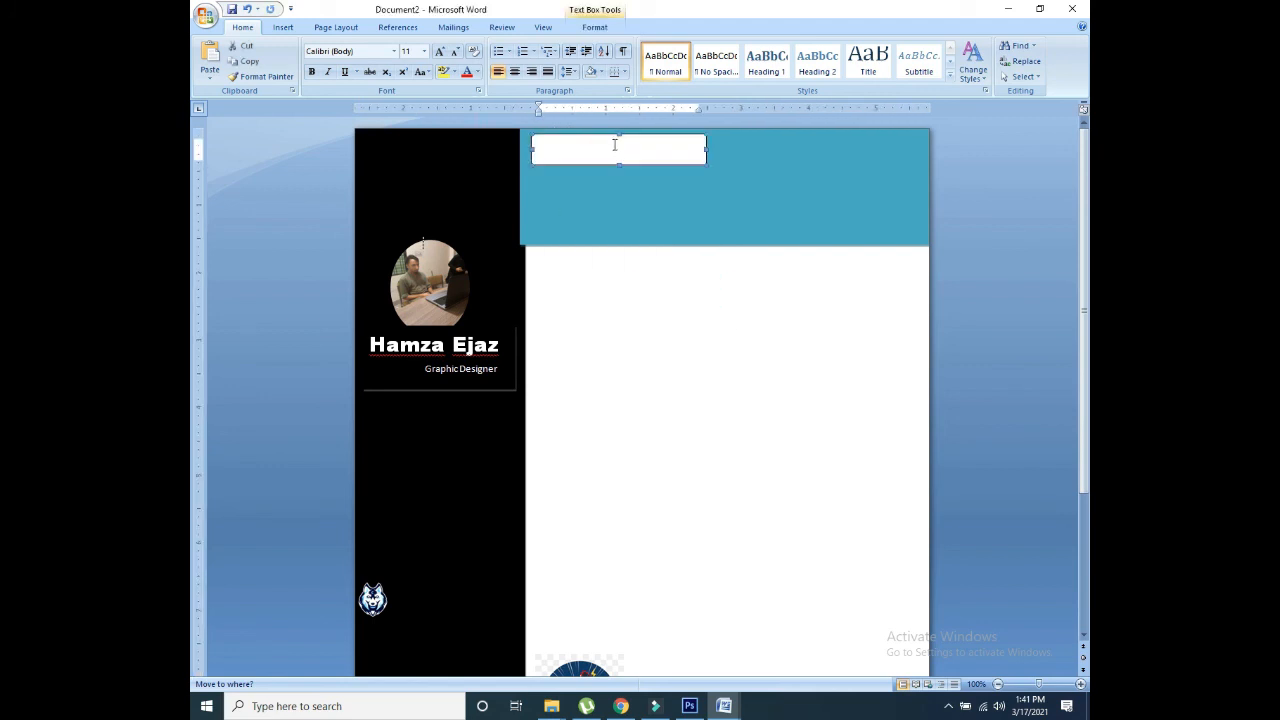
Step: Type 'O' into the empty text box in the teal banner
{"action": "left_click", "coordinate": [622, 144]}
{"action": "type", "text": "Ob"}
{"action": "left_click", "coordinate": [587, 381]}
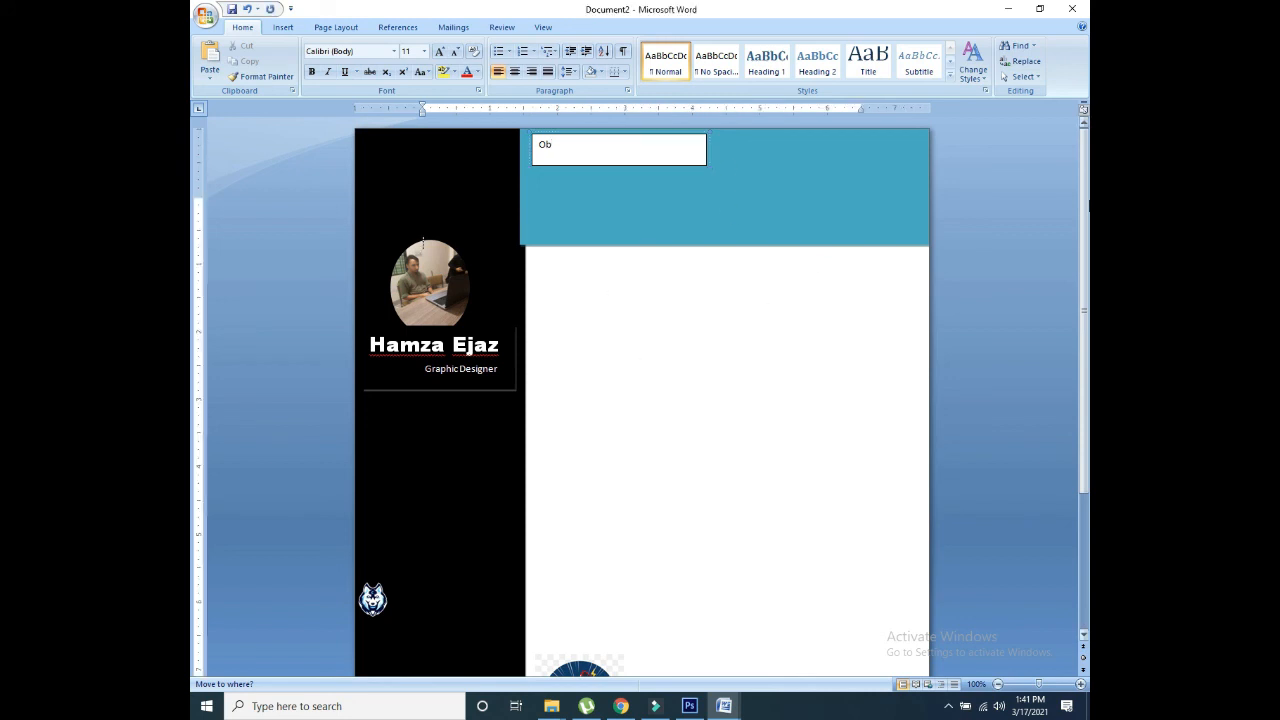
{"action": "left_click_drag", "start_coordinate": [1084, 207], "coordinate": [1084, 281]}
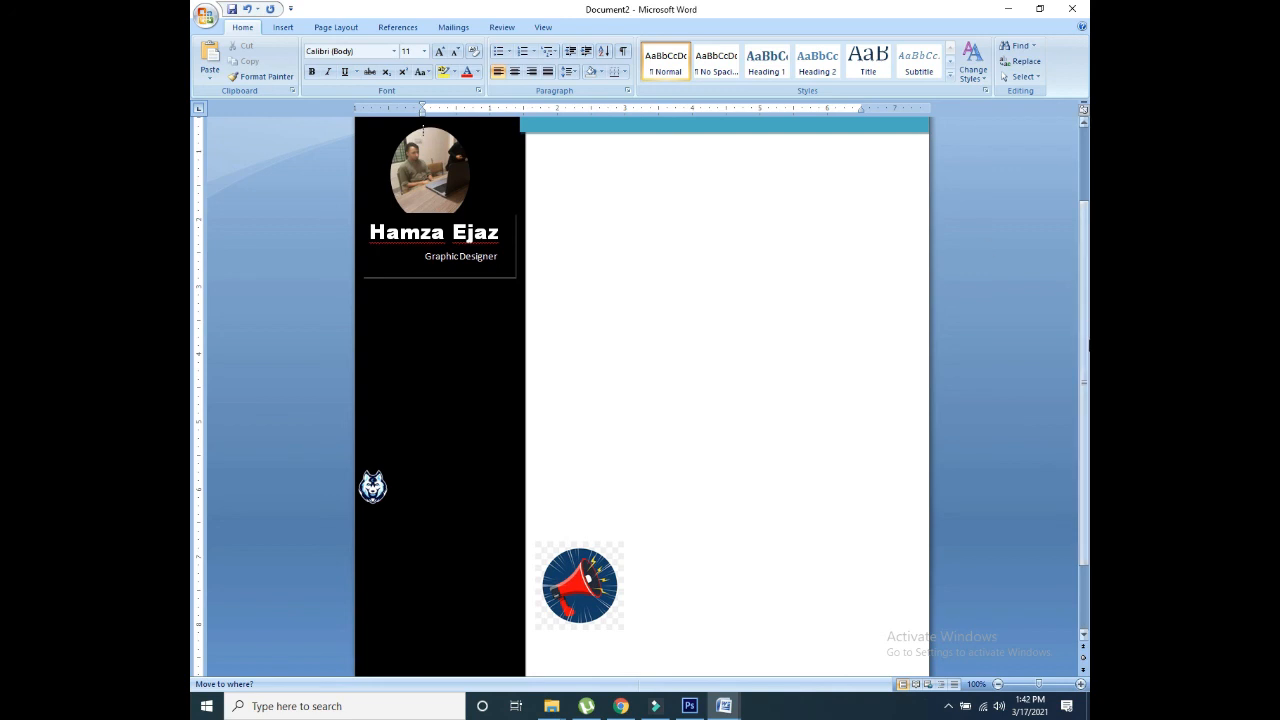
{"action": "left_click_drag", "start_coordinate": [1084, 300], "coordinate": [1084, 226]}
Step: Duplicate the text box into three copies down the white column and delete the megaphone picture
{"action": "left_click", "coordinate": [598, 135]}
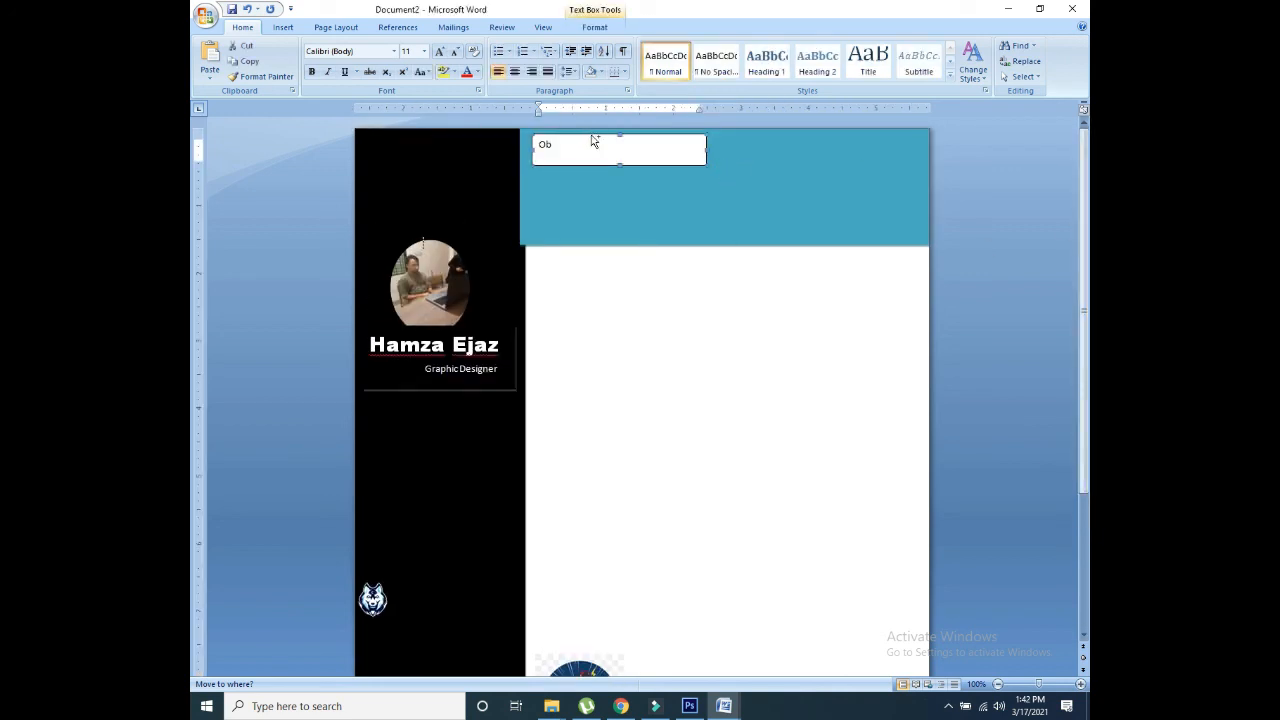
{"action": "key", "text": "ctrl+d"}
{"action": "key", "text": "ctrl+d"}
{"action": "key", "text": "ctrl+d"}
{"action": "key", "text": "ctrl+d"}
{"action": "key", "text": "ctrl+d"}
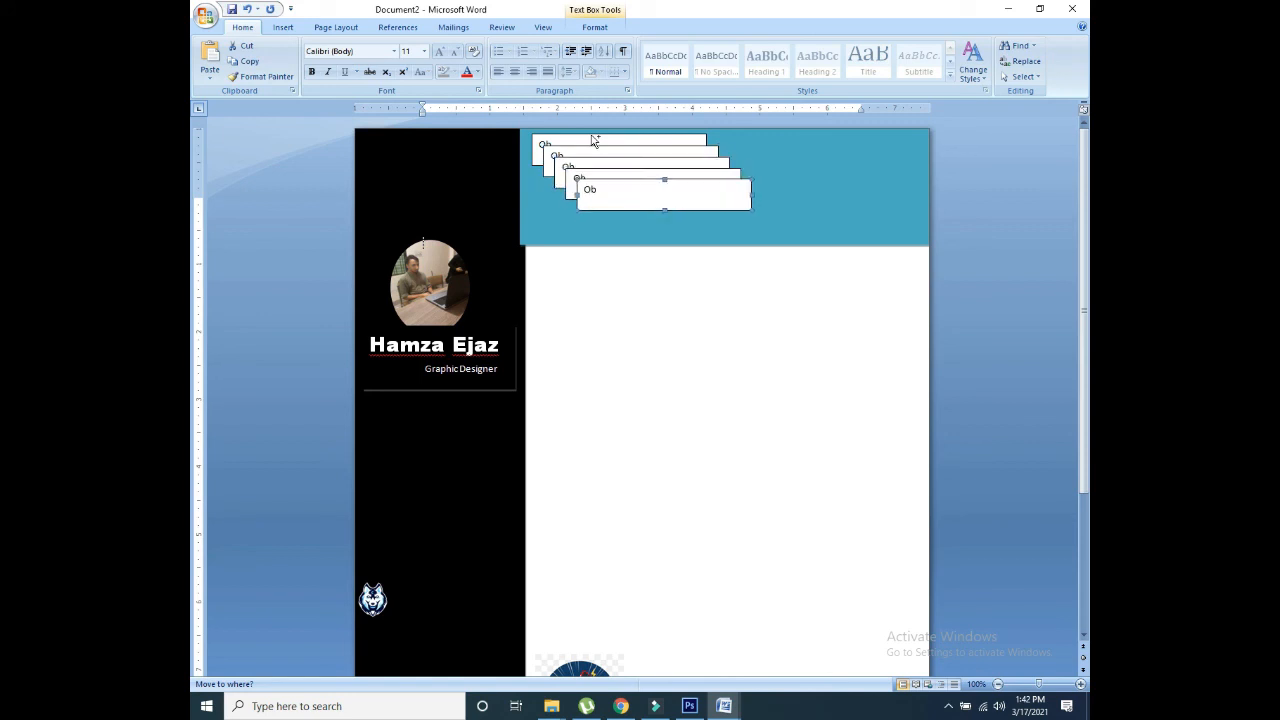
{"action": "left_click_drag", "start_coordinate": [613, 198], "coordinate": [562, 257]}
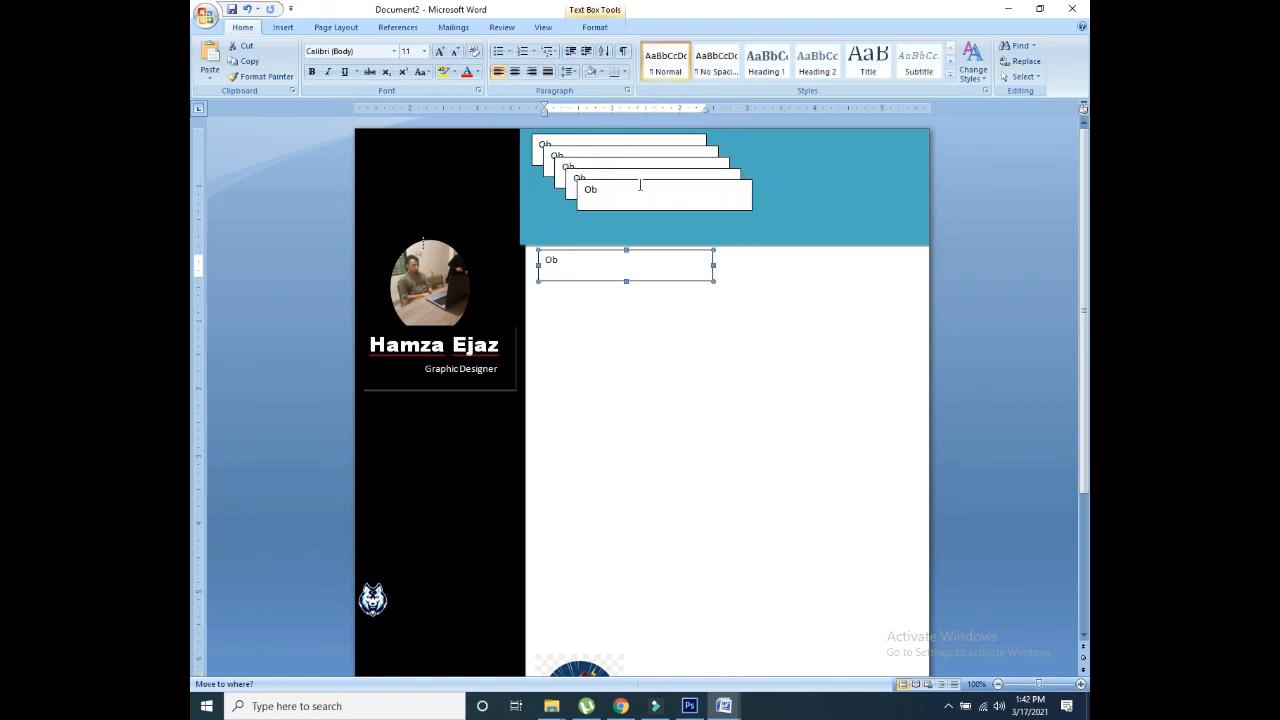
{"action": "left_click_drag", "start_coordinate": [637, 179], "coordinate": [600, 368]}
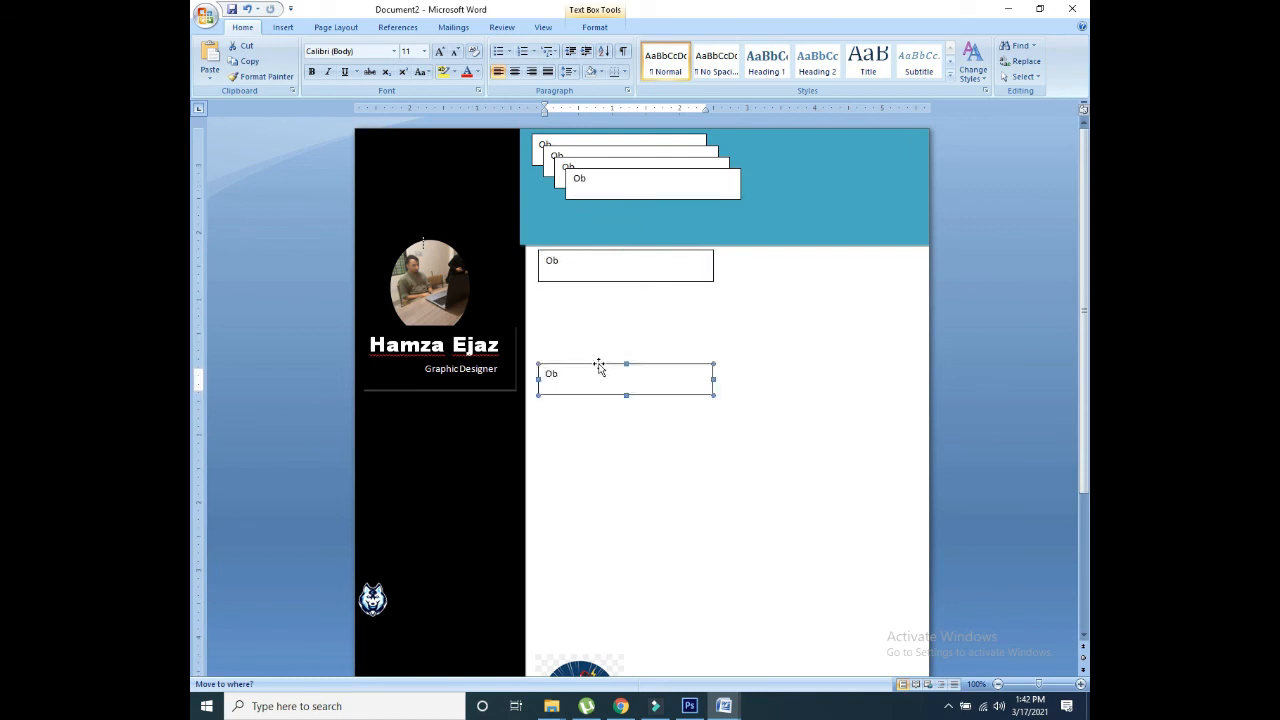
{"action": "left_click_drag", "start_coordinate": [609, 174], "coordinate": [575, 510]}
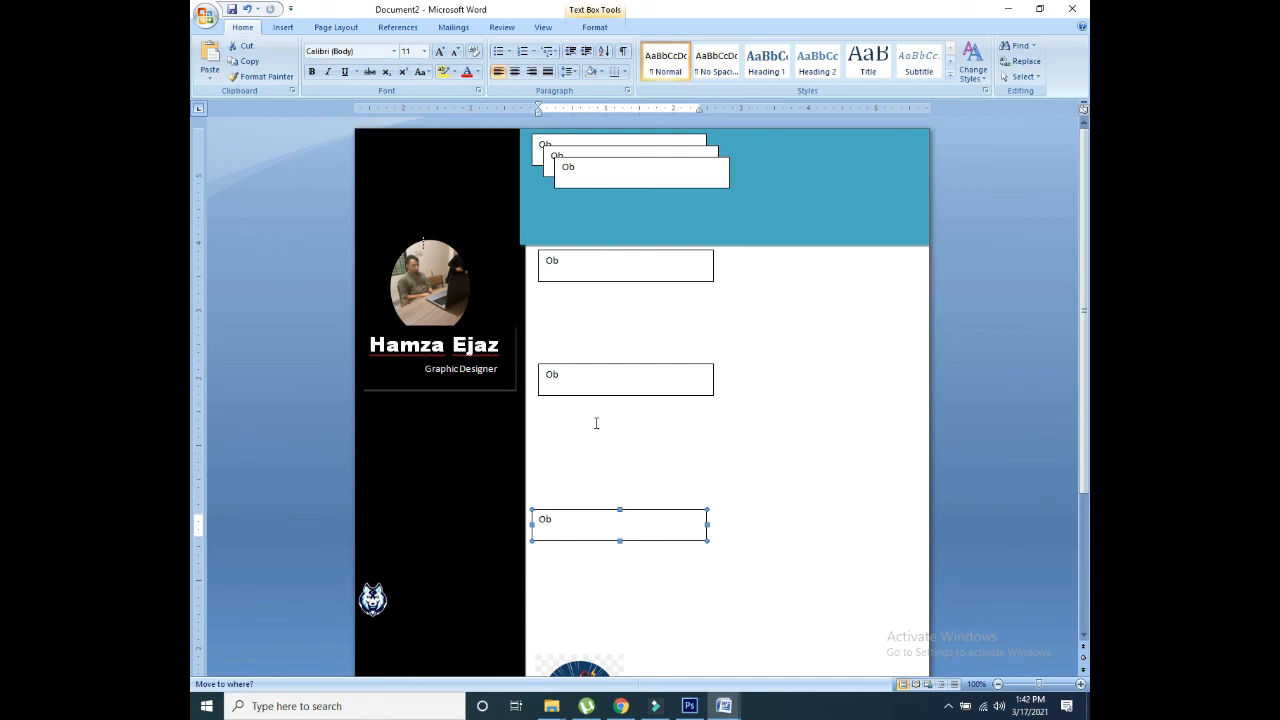
{"action": "left_click_drag", "start_coordinate": [572, 671], "coordinate": [573, 592]}
{"action": "key", "text": "Delete"}
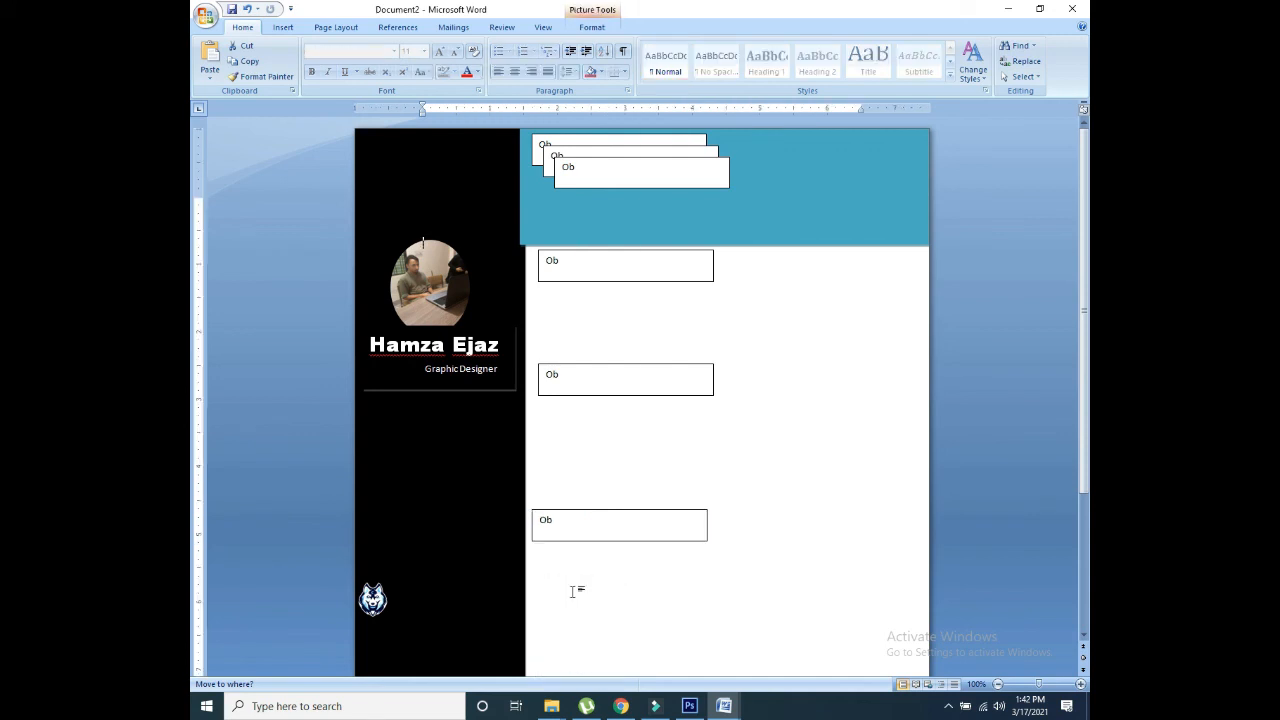
Step: Zoom out to 60% and drag two more stacked copies down the white column
{"action": "scroll", "coordinate": [1031, 632], "scroll_direction": "down", "scroll_amount": 3}
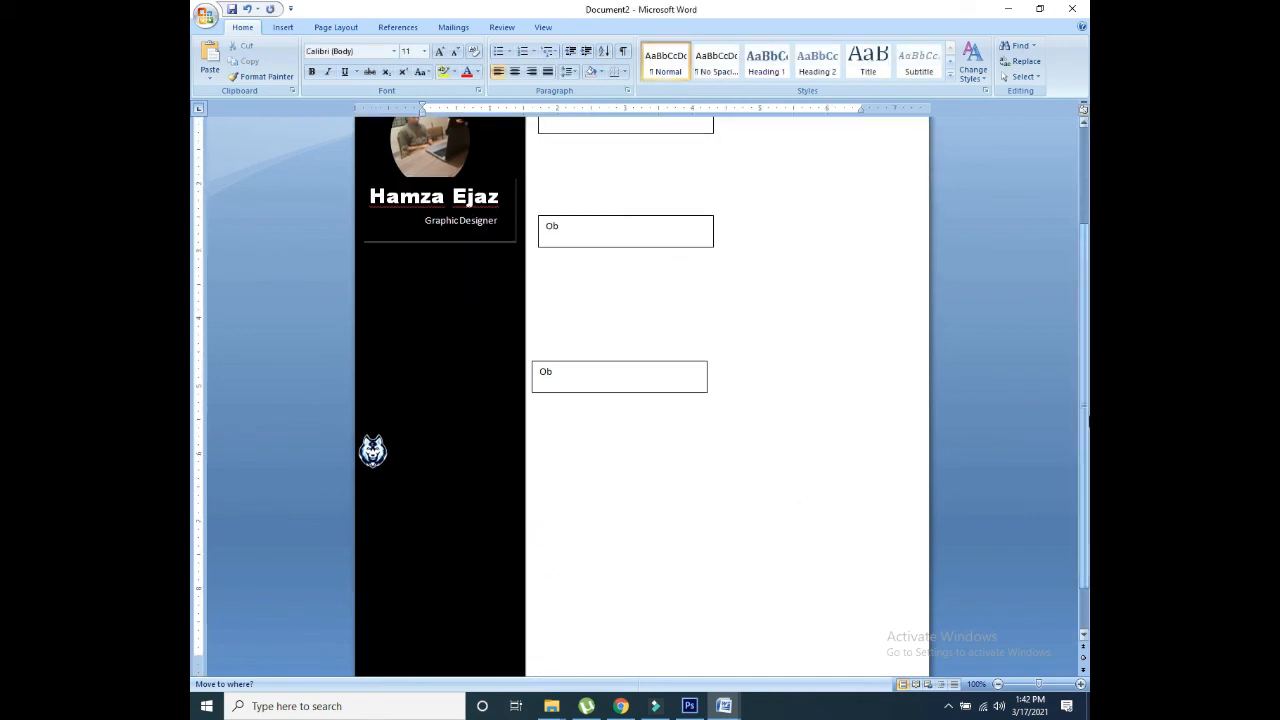
{"action": "left_click", "coordinate": [1025, 684]}
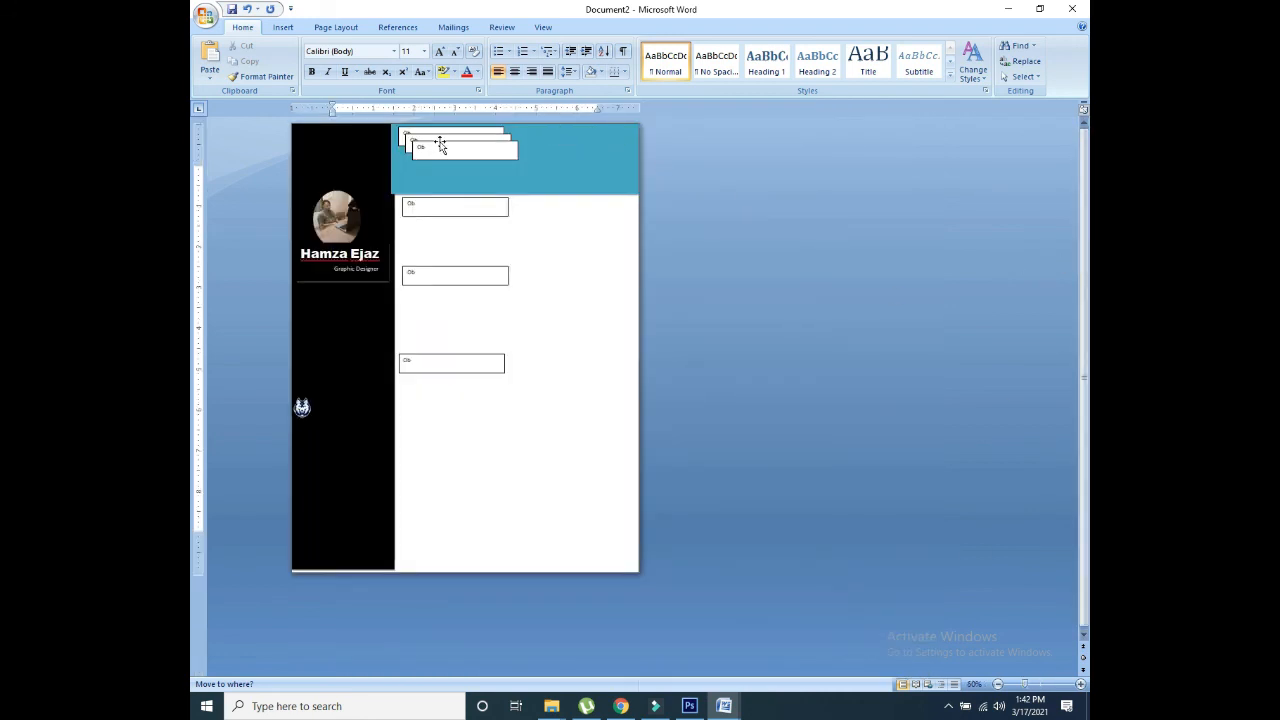
{"action": "left_click_drag", "start_coordinate": [442, 140], "coordinate": [436, 431]}
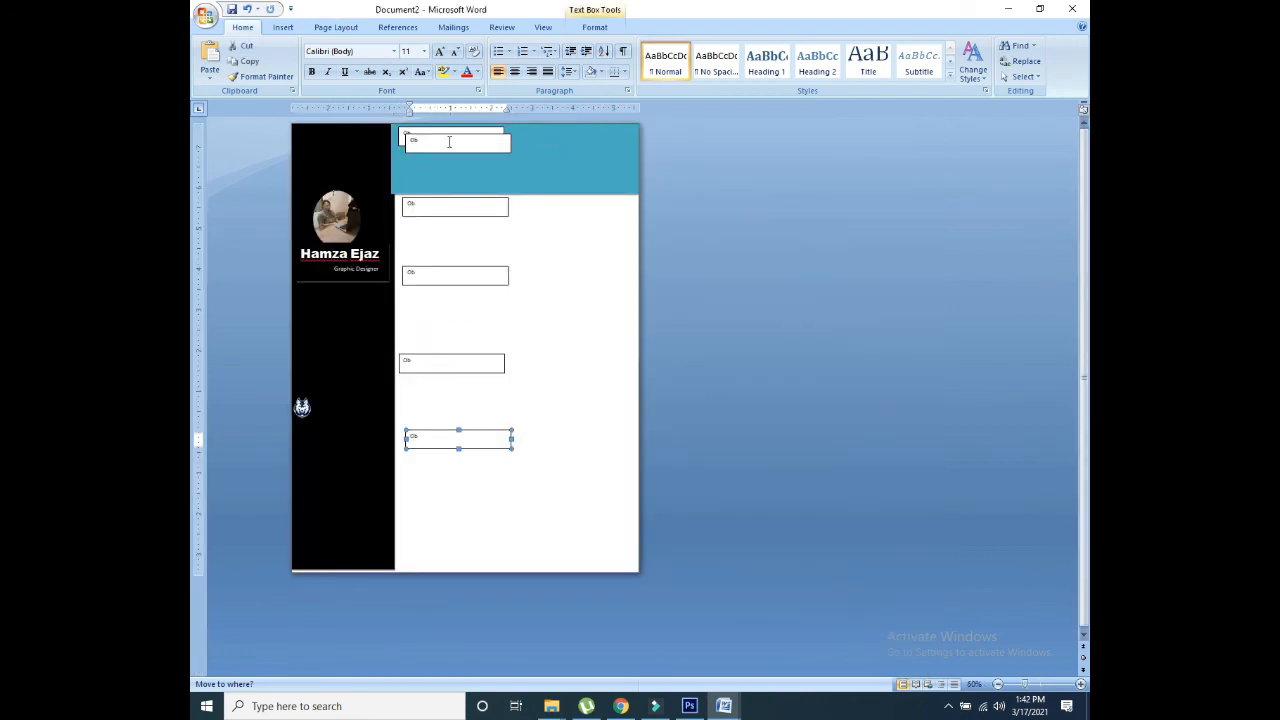
{"action": "left_click_drag", "start_coordinate": [439, 137], "coordinate": [437, 507]}
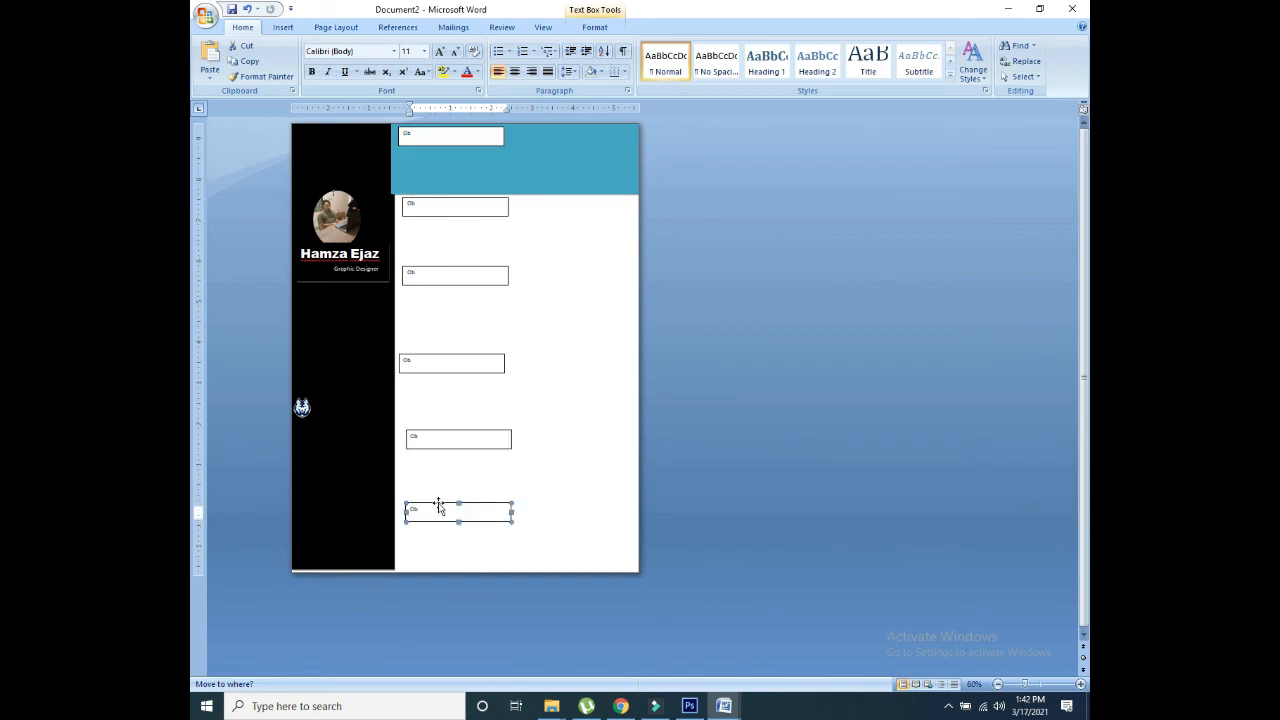
Step: Undo a stray insertion left in the white column
{"action": "left_click", "coordinate": [338, 569]}
{"action": "left_click", "coordinate": [341, 582]}
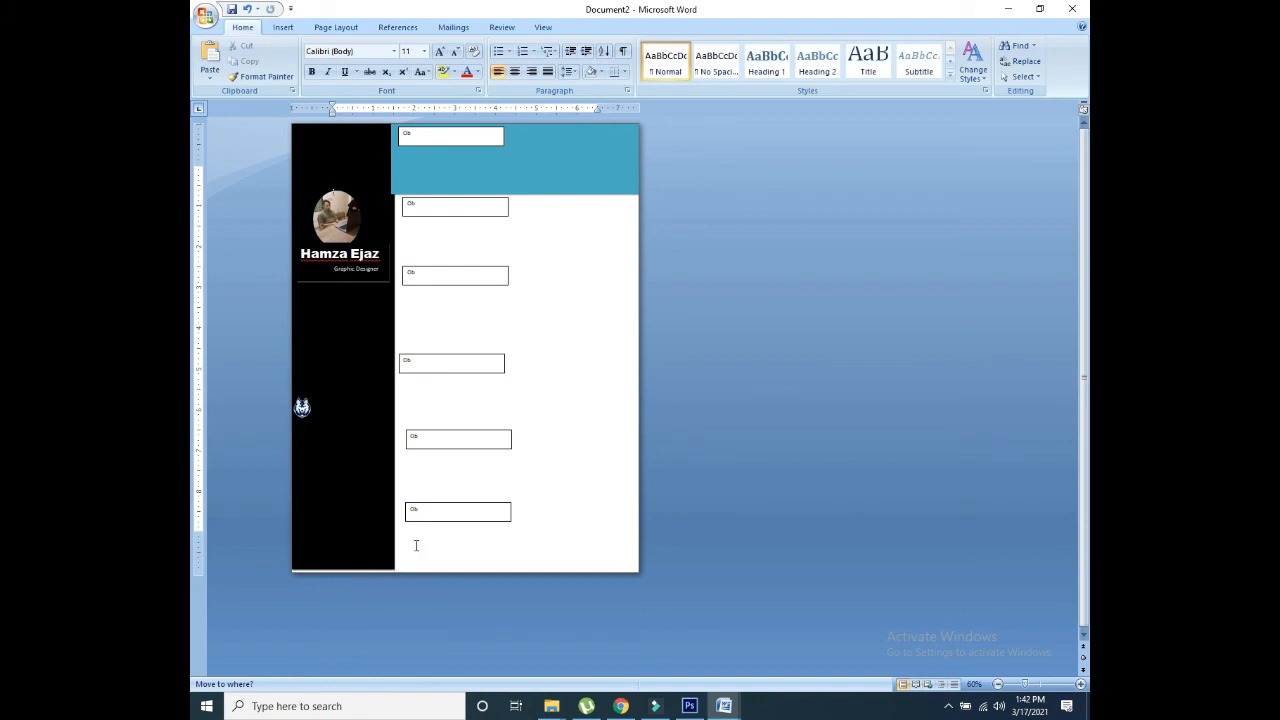
{"action": "left_click", "coordinate": [448, 132]}
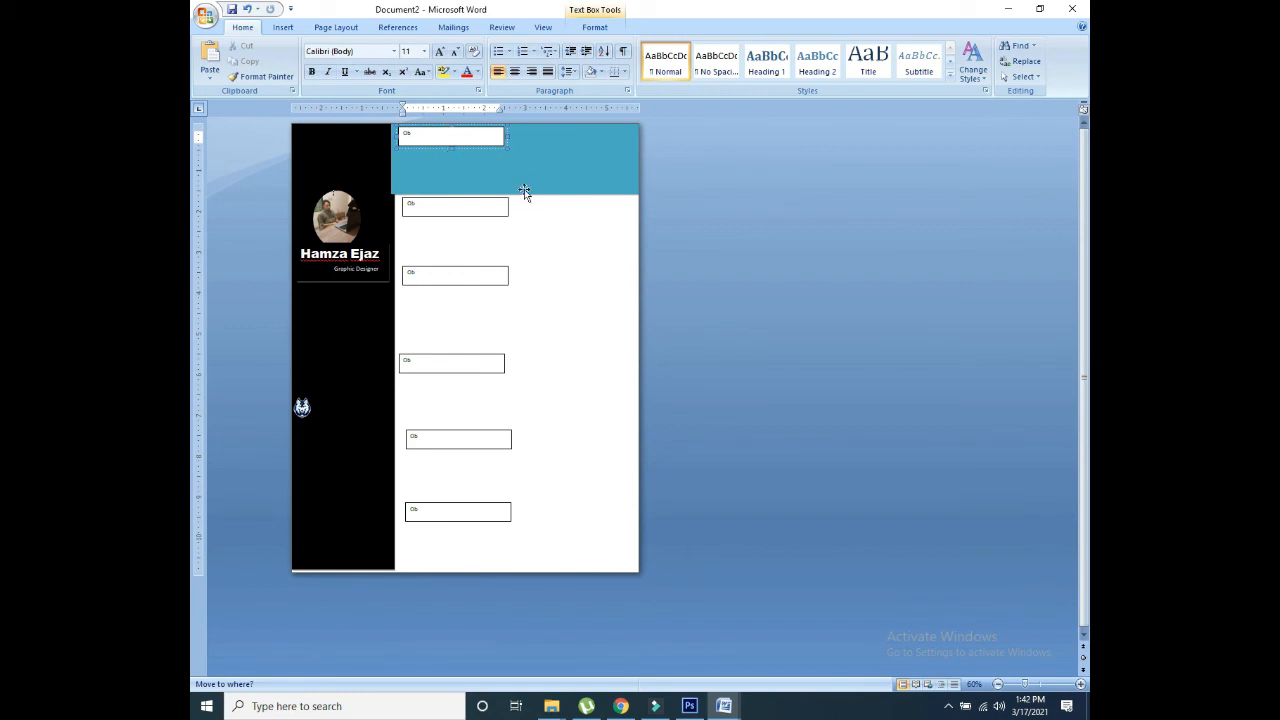
{"action": "left_click", "coordinate": [522, 220]}
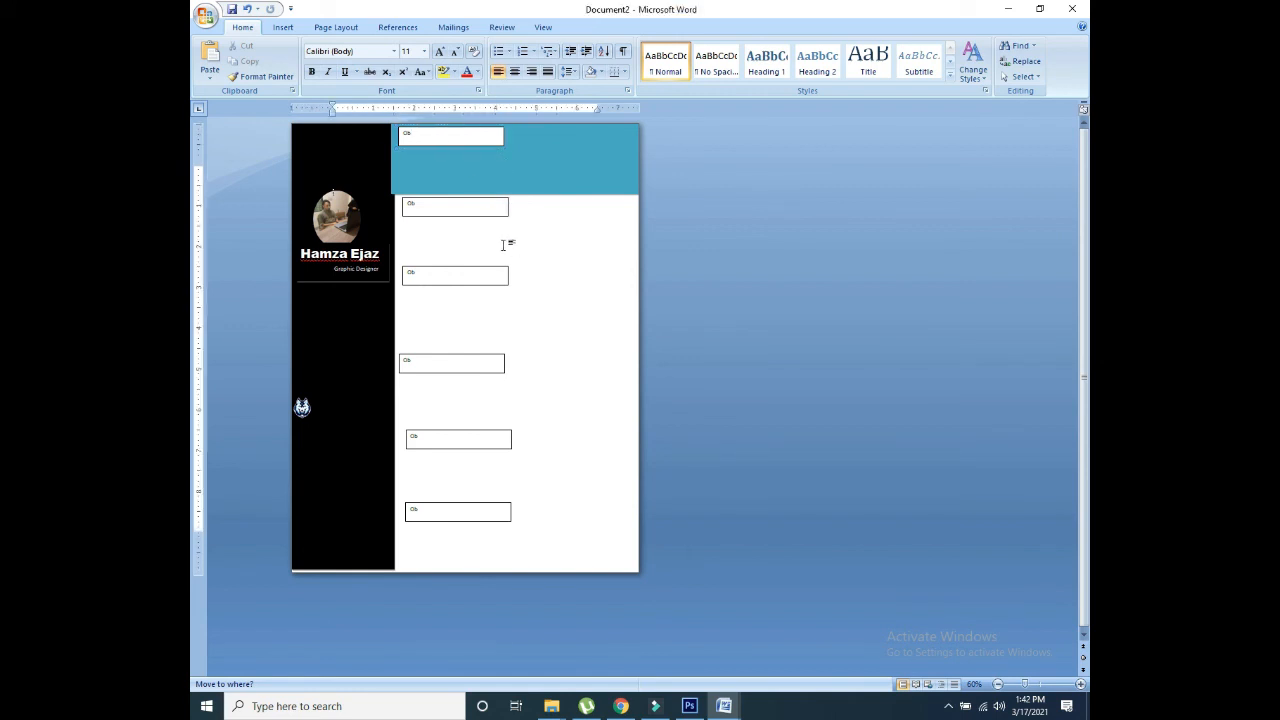
{"action": "key", "text": "ctrl+z"}
{"action": "left_click", "coordinate": [413, 228]}
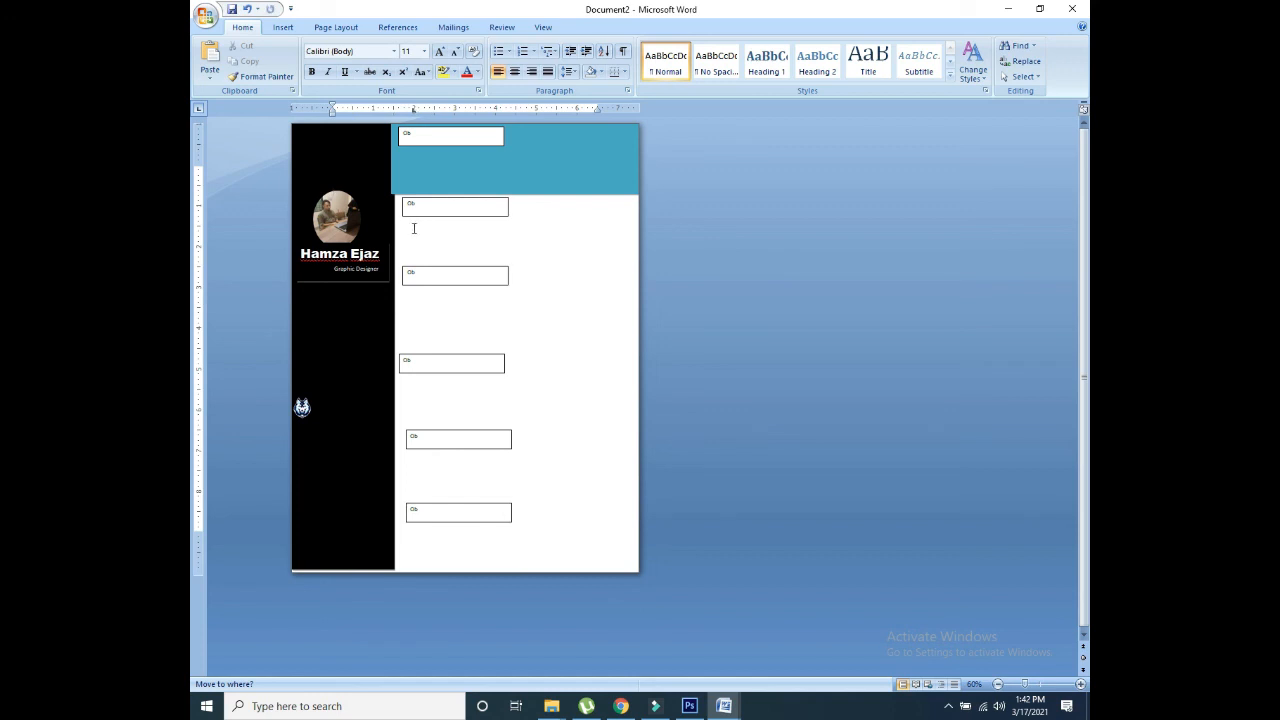